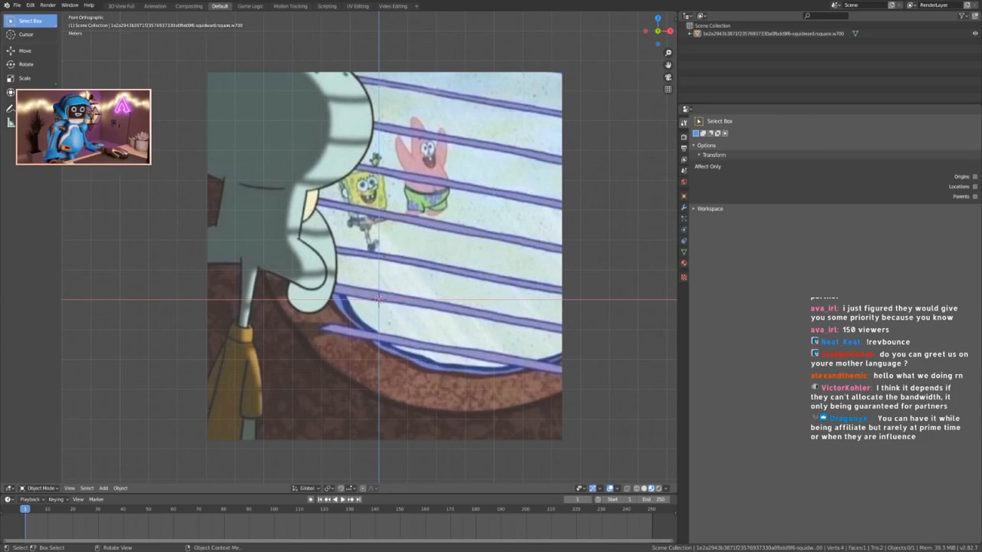
Scale down the Squidward window reference image, then leave nothing selected.
key("a")
key("s")
left_click(227, 350)
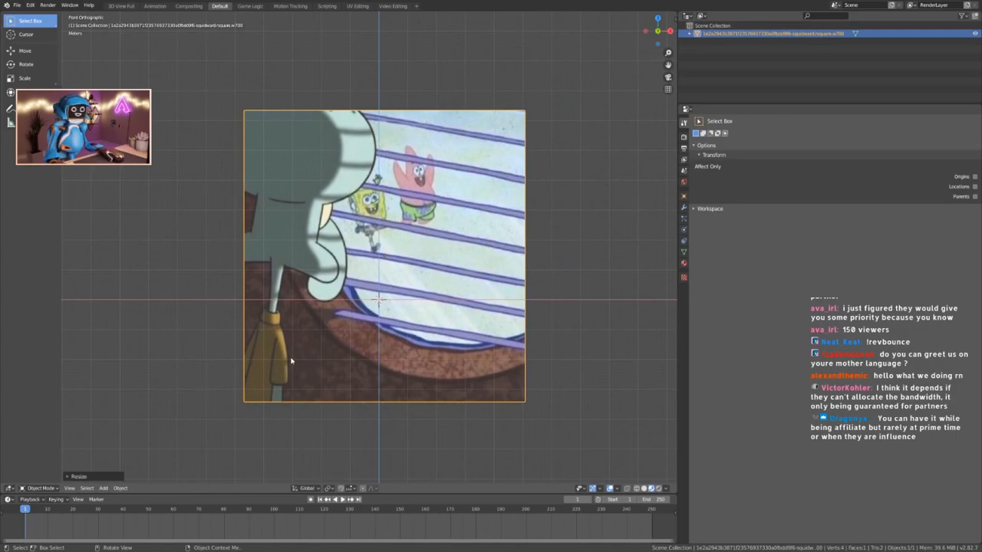
left_click(554, 221)
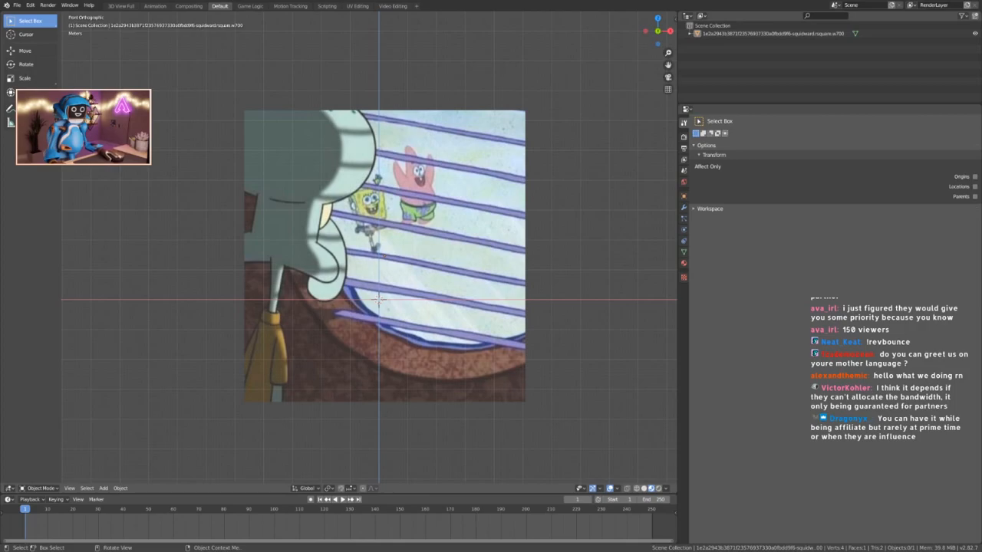
left_click(376, 182)
key("alt+a")
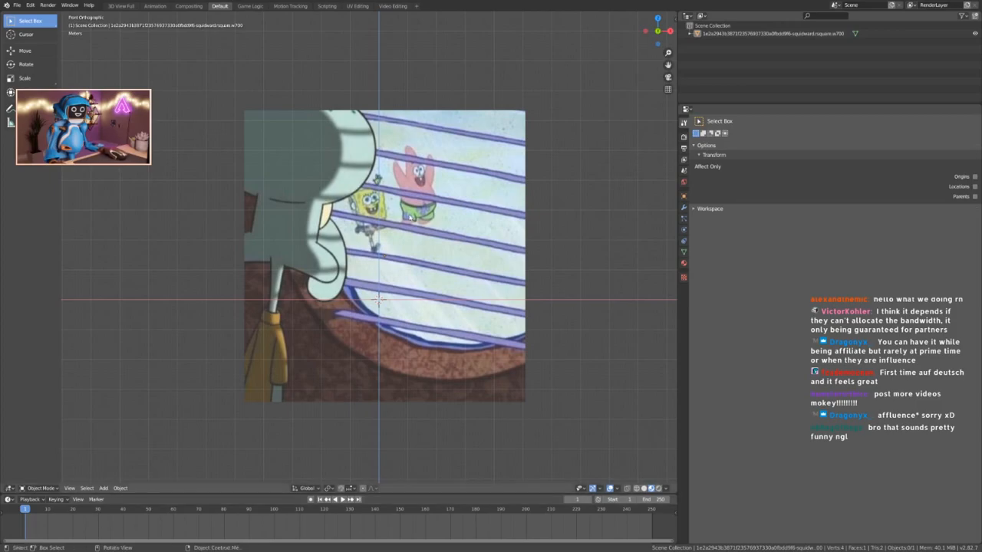
Save the scene as a new file.
left_click(16, 5)
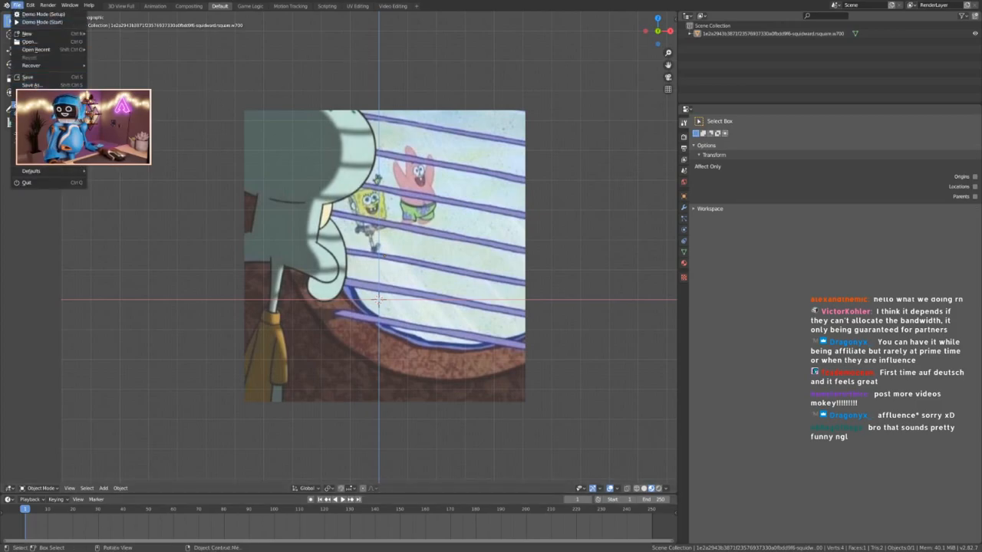
left_click(45, 86)
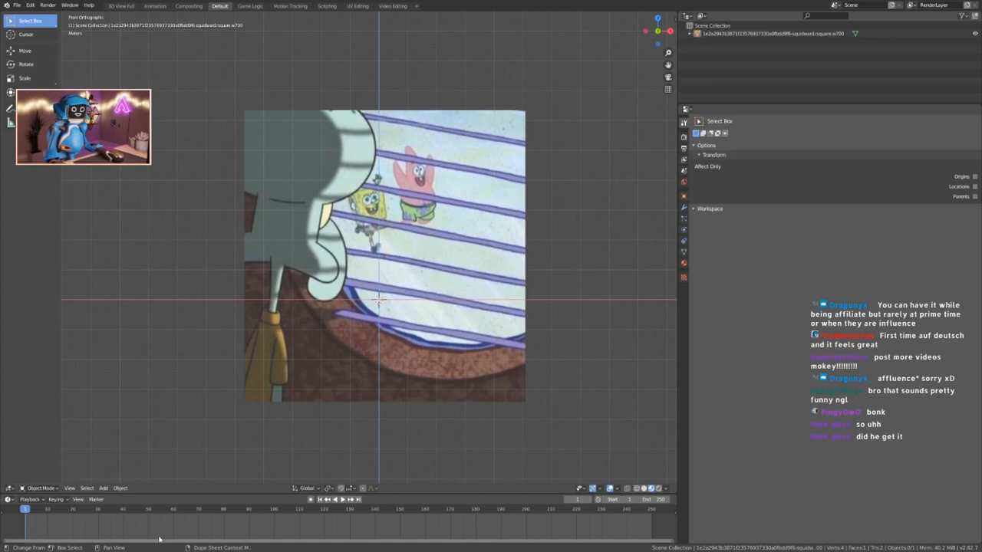
Paste the copied pilot_medium_stim character into the scene and delete the white bone-vis sphere that comes with it.
key("ctrl+v")
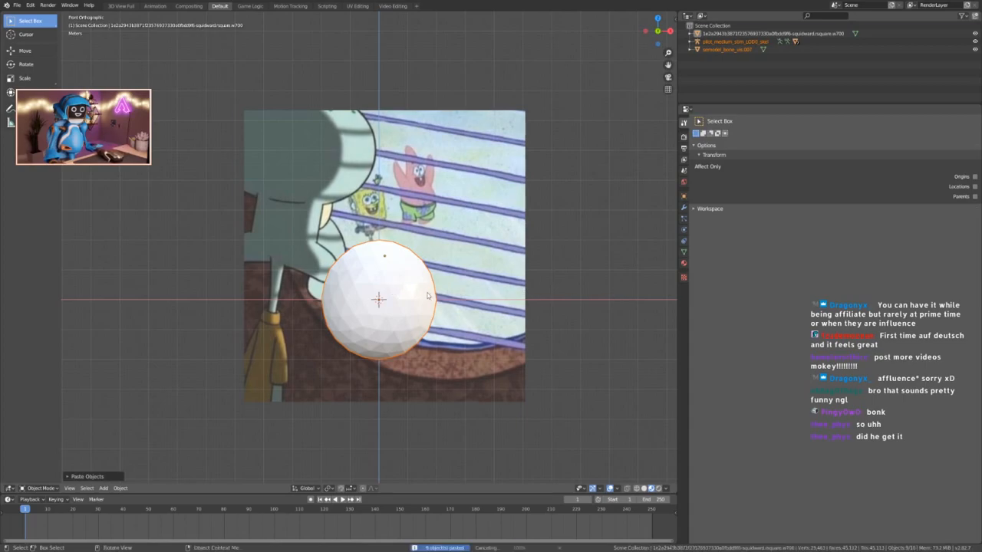
left_click(427, 295)
left_click(417, 295)
key("x")
left_click(413, 295)
Move the pilot_medium_stim armature along the X axis to the reference image near the origin.
scroll(488, 308, "down", 18)
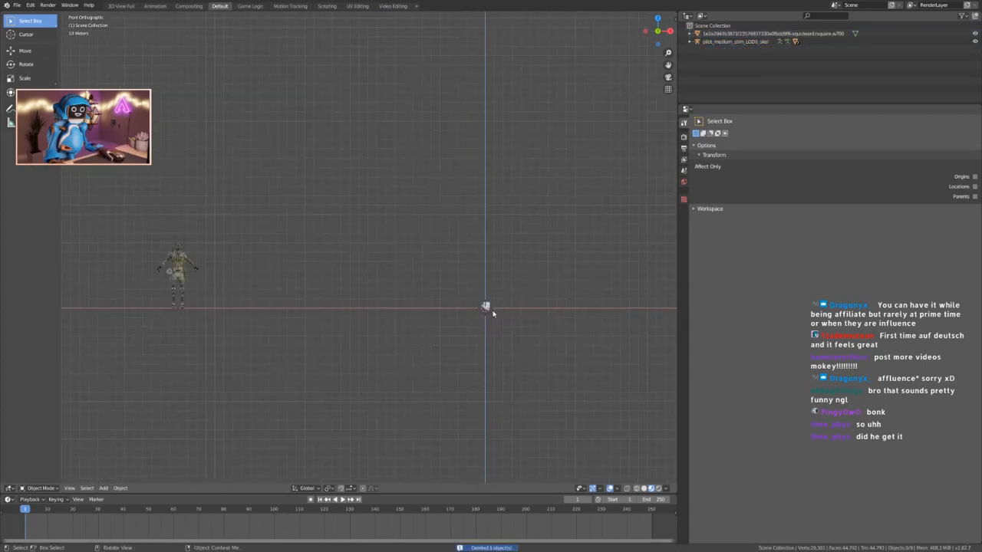
left_click(193, 284)
key("g")
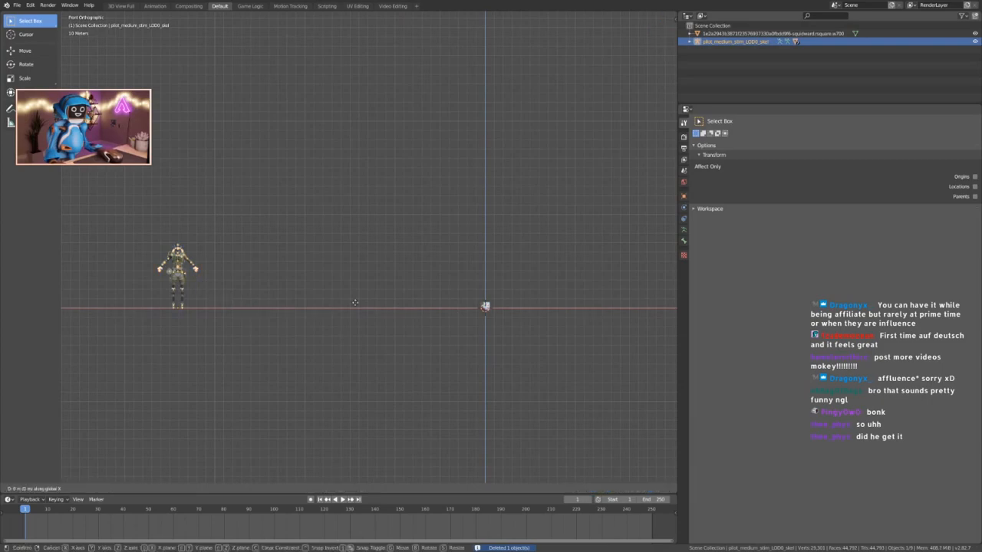
left_click(511, 308)
key("KP_Decimal")
scroll(511, 308, "up", 1)
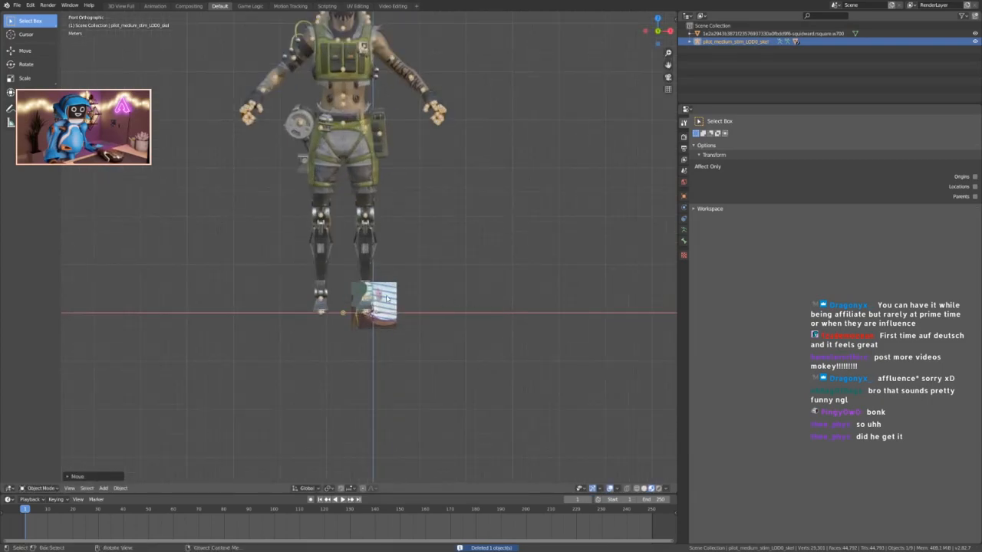
Scale the pilot_medium_stim armature down to about 1.8 m tall, showing its transform values.
scroll(388, 298, "down", 1)
key("s")
left_click(404, 261)
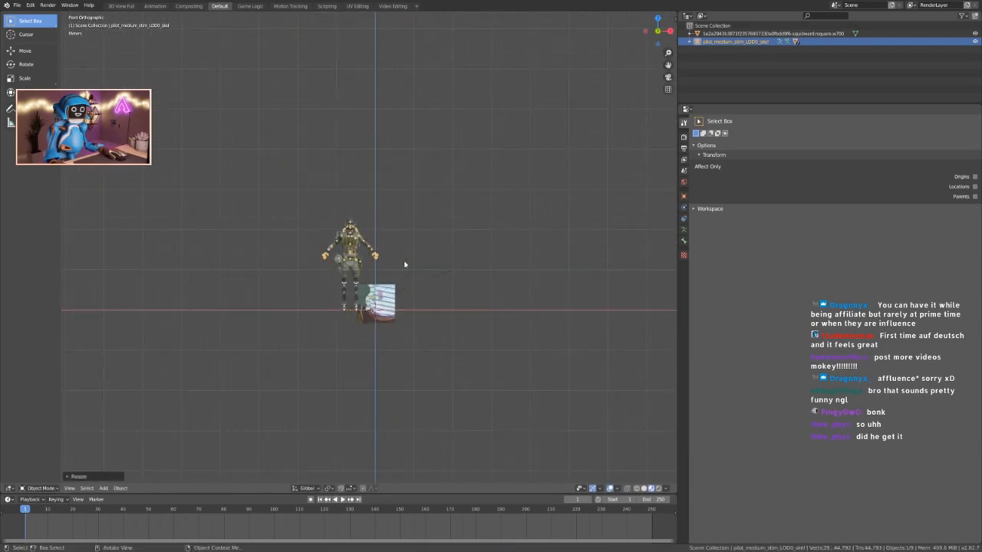
key("n")
key("s")
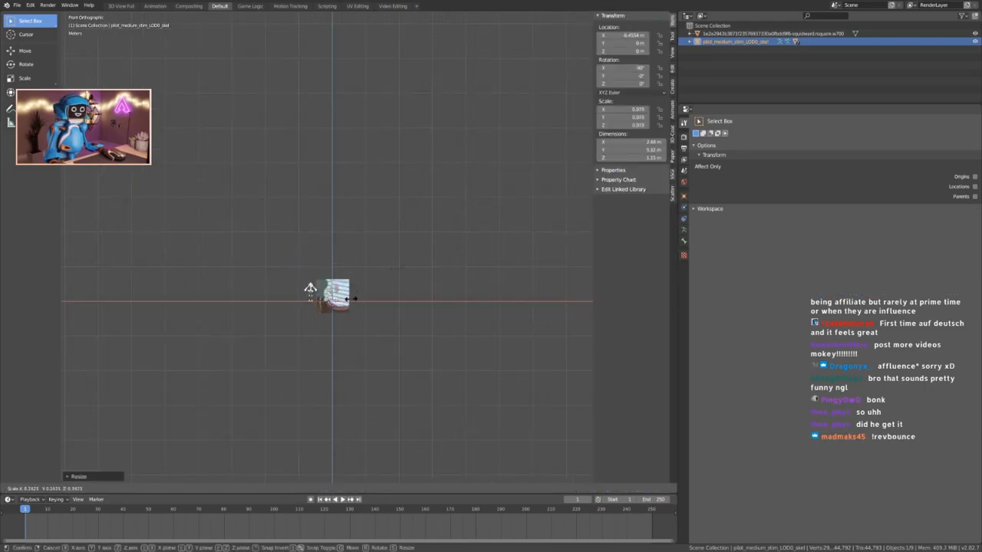
left_click(310, 290)
scroll(310, 296, "up", 12)
key("s")
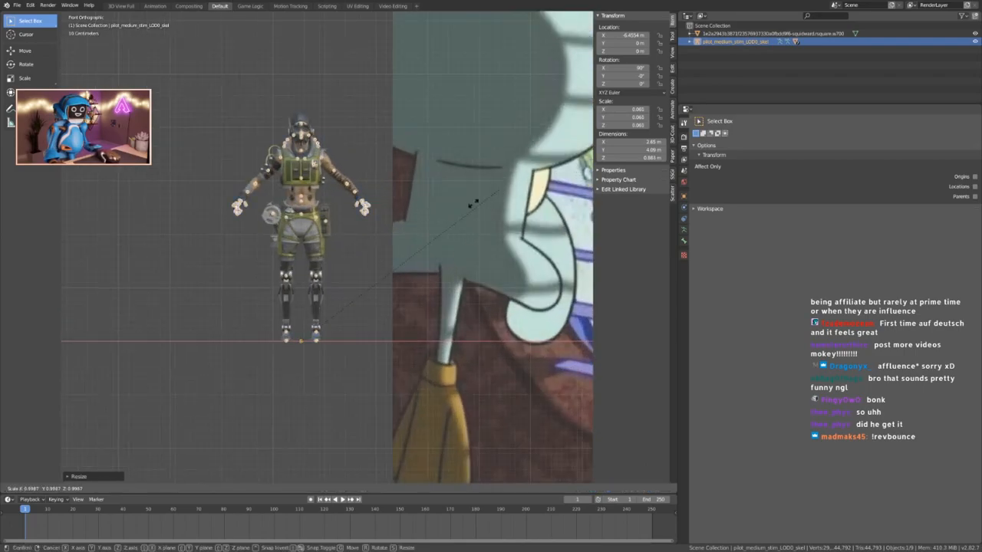
left_click(389, 267)
Move the pilot_medium_stim armature along X in front of the reference image, just beside the vertical axis.
scroll(393, 266, "down", 5)
middle_click_drag(394, 265, 239, 268, "shift")
key("g")
key("x")
left_click(482, 281)
left_click(484, 282)
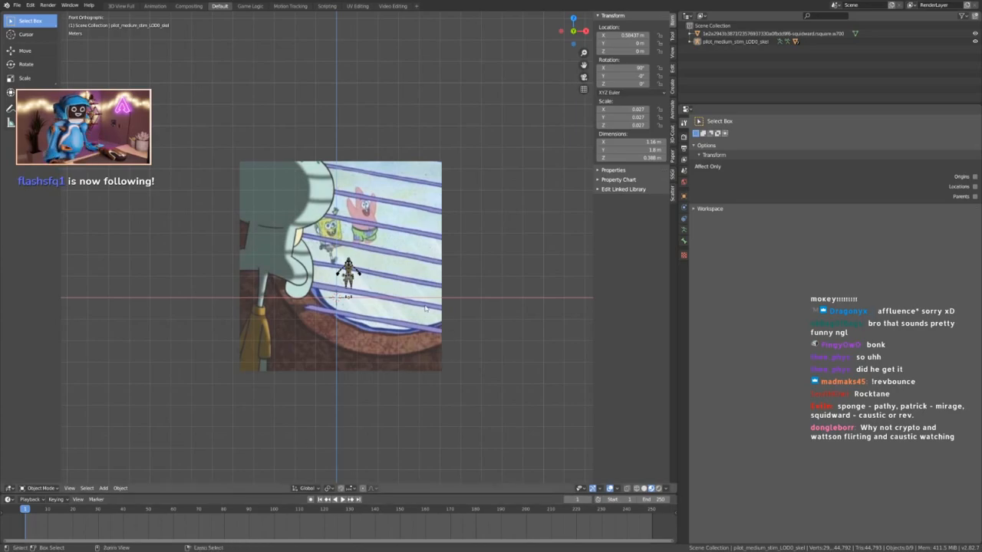
Paste the pilot_heavy_revenant character and scale it to about 1.9 m tall, slightly taller than the other character.
key("ctrl+v")
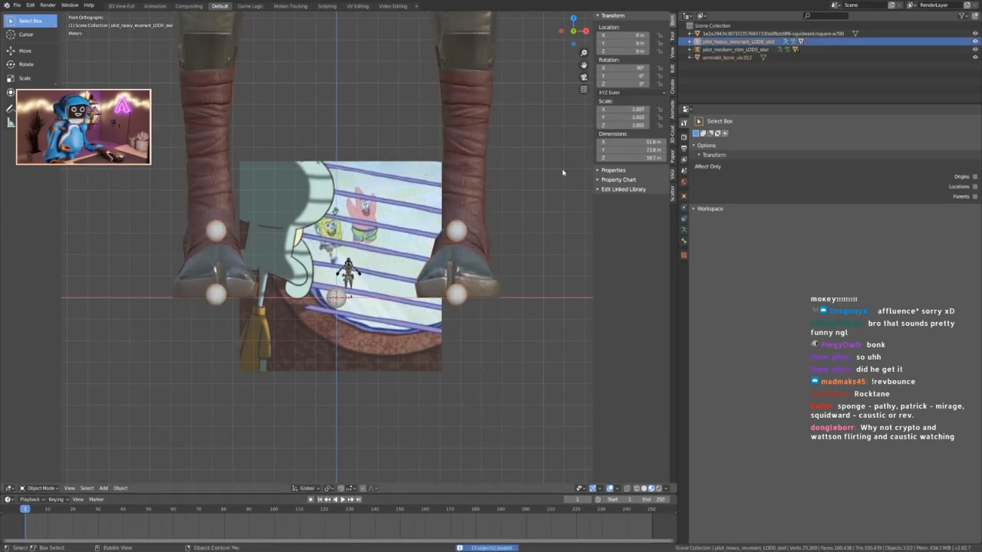
key("s")
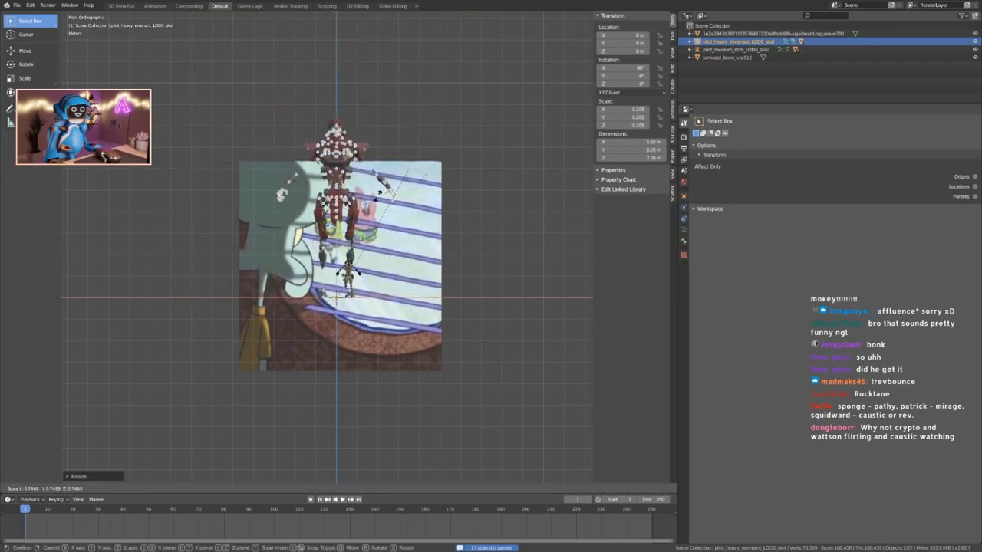
left_click(329, 270)
scroll(330, 272, "up", 8)
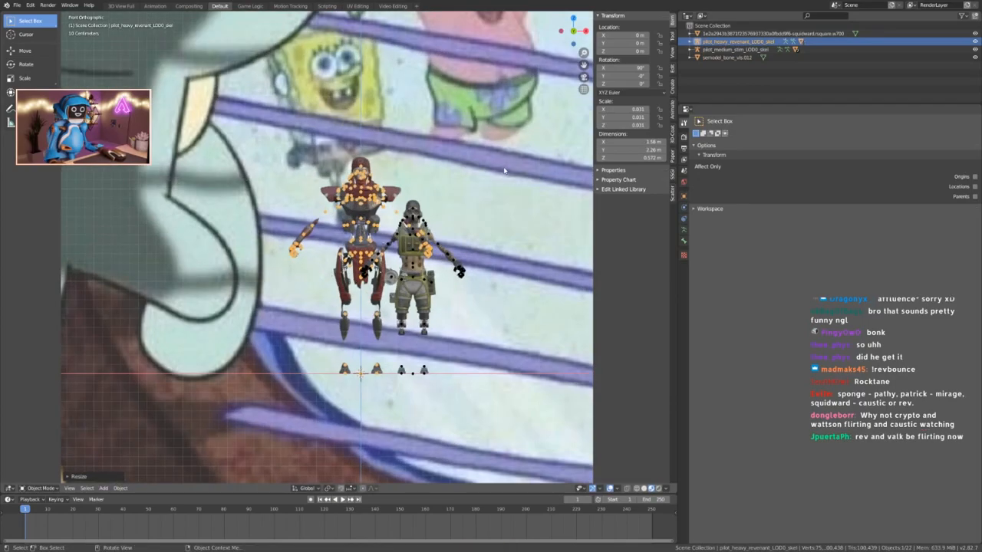
key("s")
left_click(476, 193)
key("alt+a")
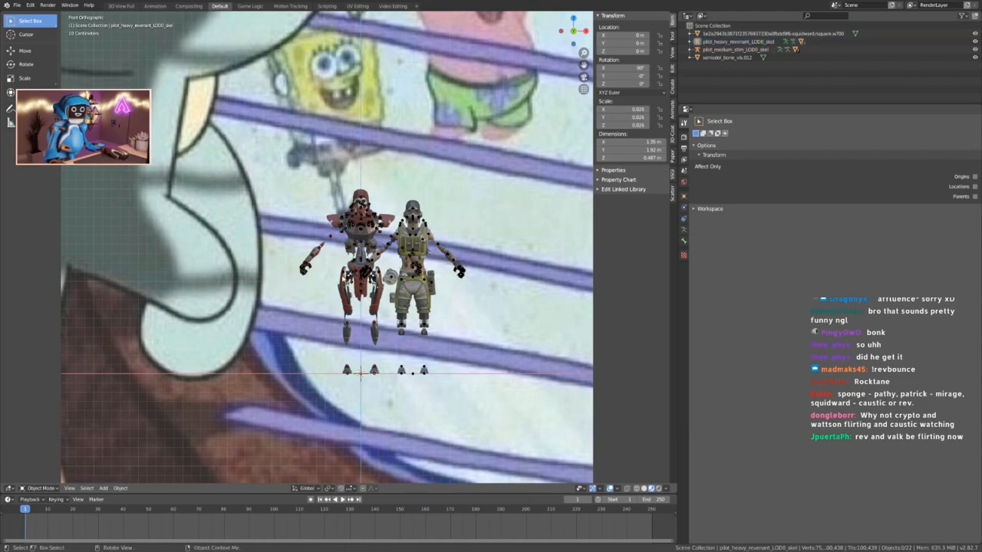
Scale the reference image down until it is only somewhat larger than the two characters.
scroll(439, 265, "down", 5)
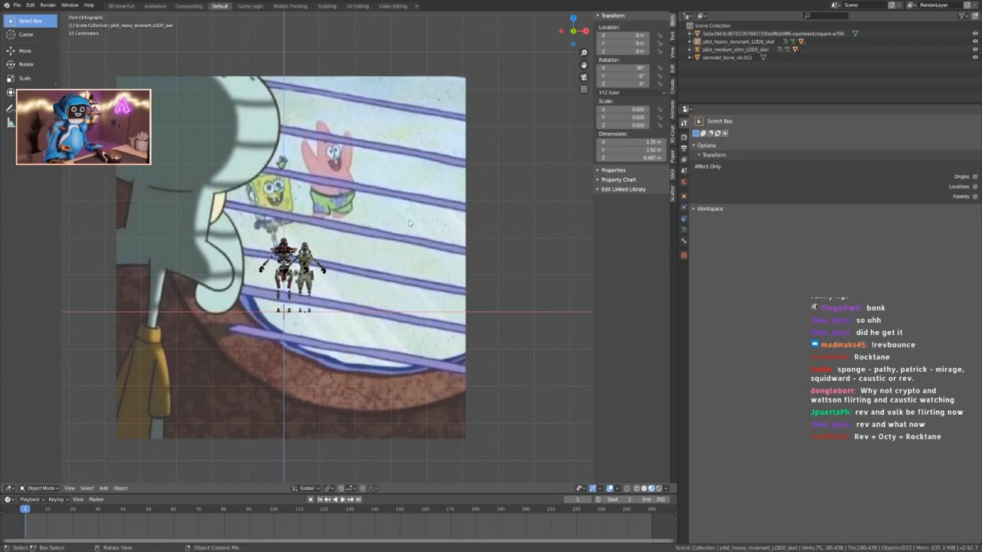
left_click(297, 271)
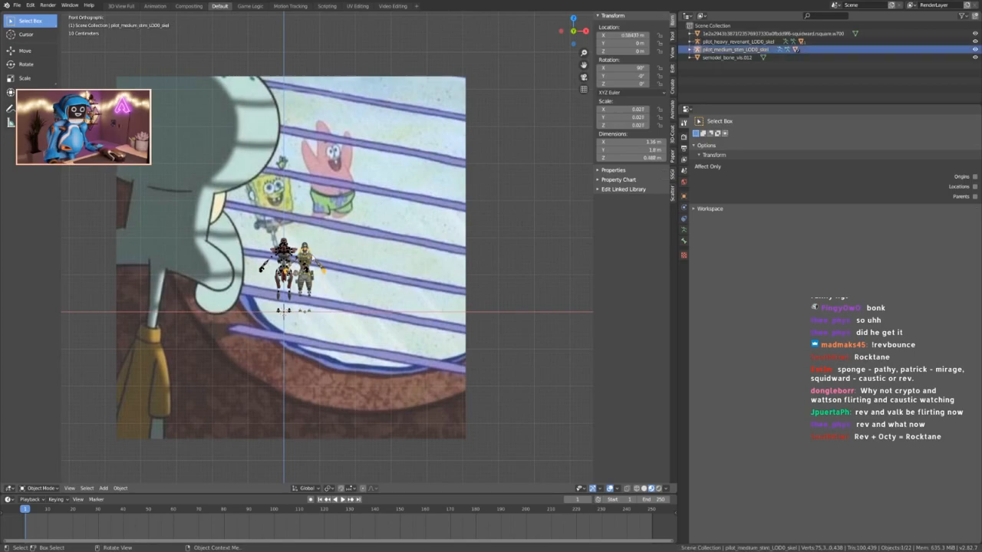
scroll(296, 272, "up", 7)
scroll(271, 262, "down", 8)
left_click(410, 296)
key("s")
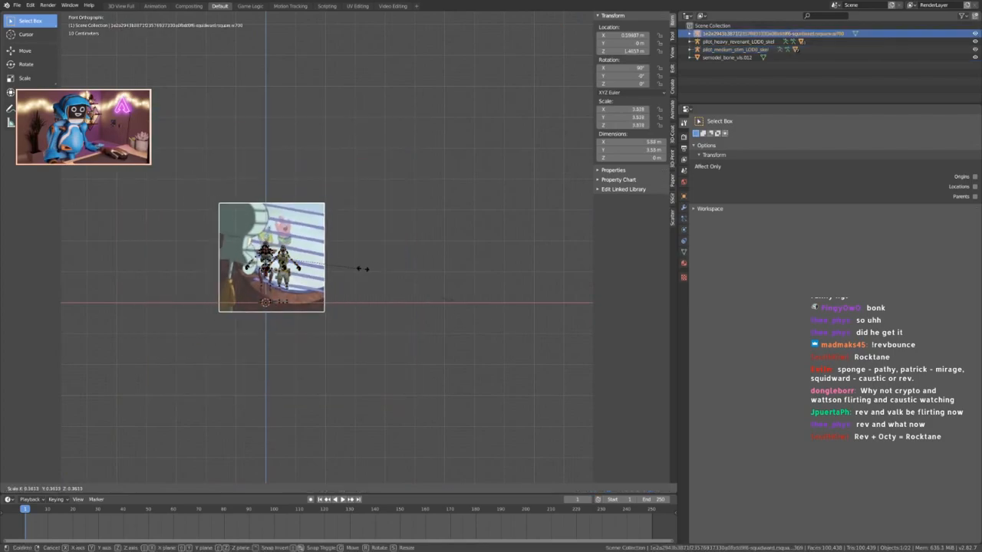
left_click(318, 267)
scroll(253, 264, "up", 6)
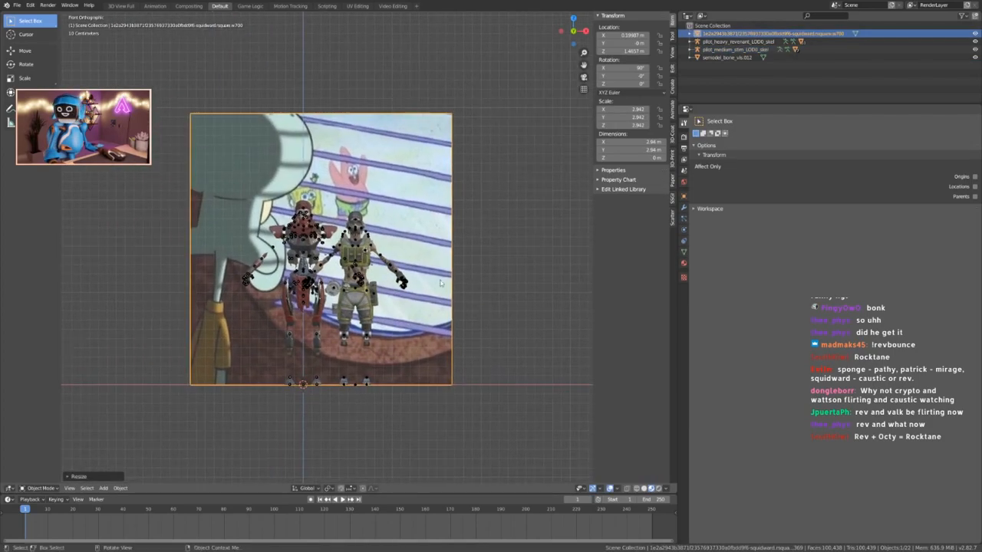
Move the reference image up and sideways so it sits clear of both characters.
key("g")
key("x")
right_click(517, 216)
scroll(377, 300, "down", 2)
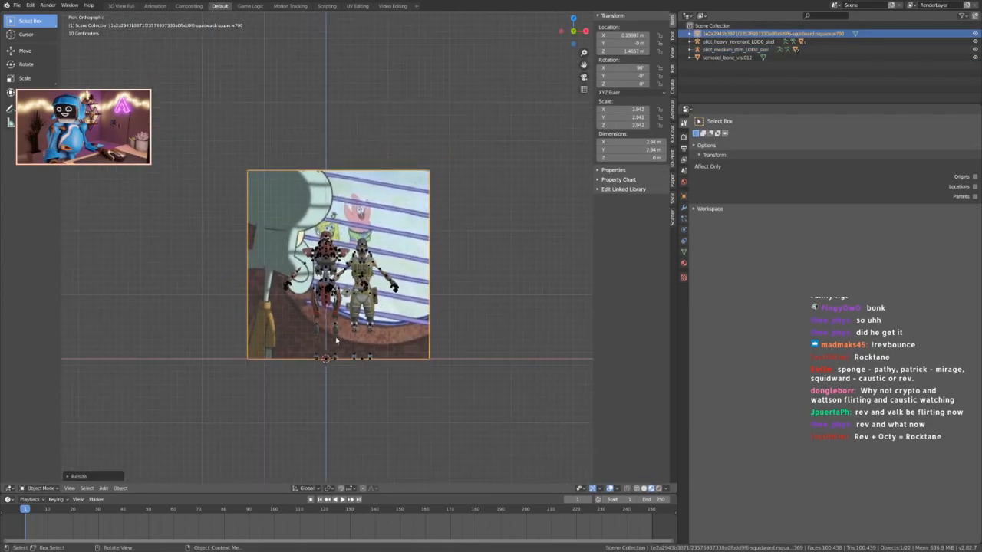
key("g")
left_click(533, 170)
scroll(360, 259, "up", 4)
scroll(375, 251, "down", 2)
Select both character armatures and rotate them together about 33° around the global Z axis.
left_click(373, 251)
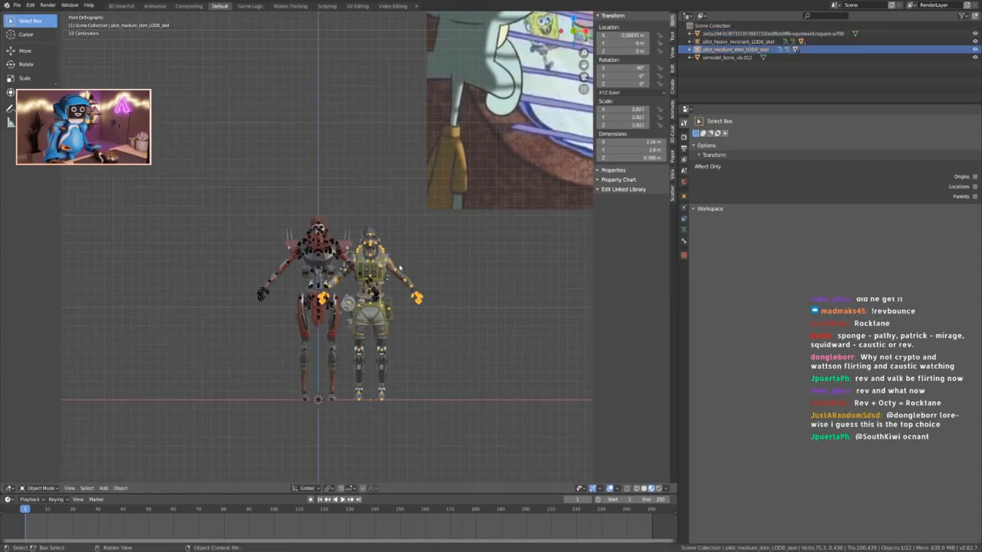
scroll(368, 261, "down", 3)
scroll(360, 276, "up", 4)
left_click(313, 280, "shift")
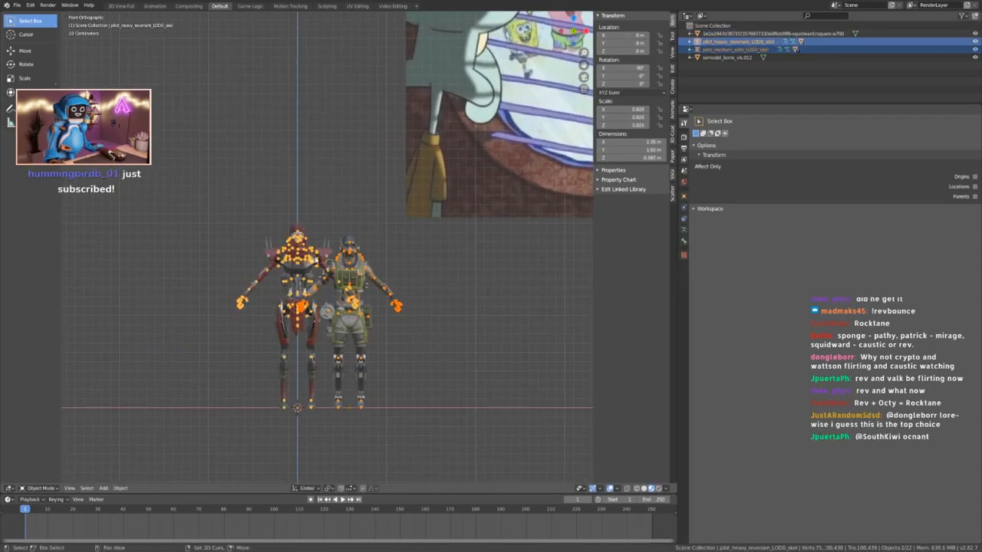
key("r")
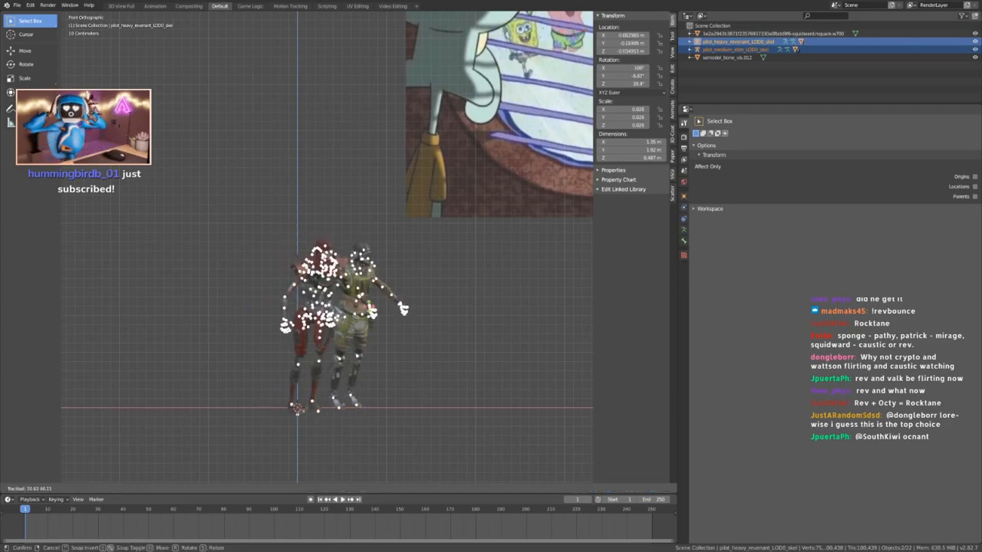
key("Escape")
key("r")
key("z")
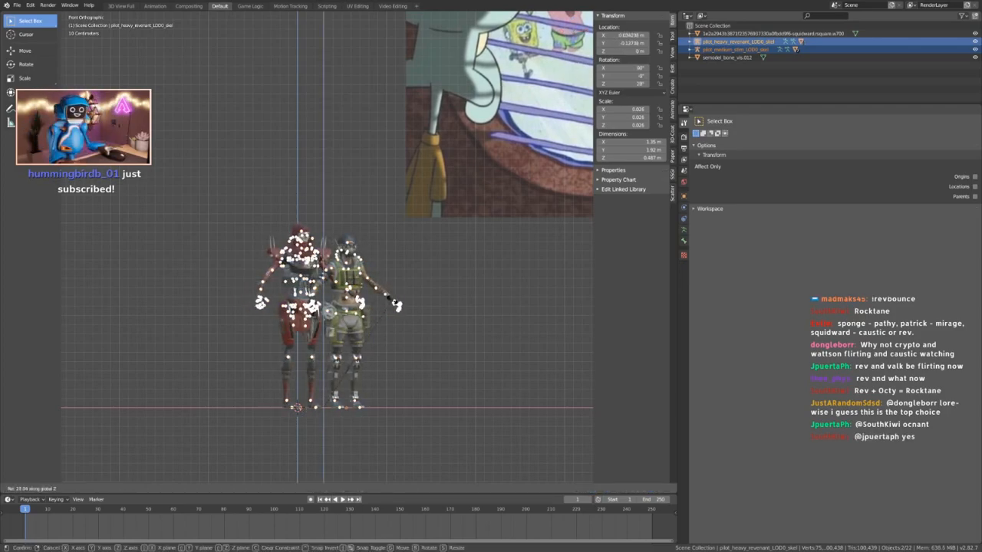
left_click(434, 304)
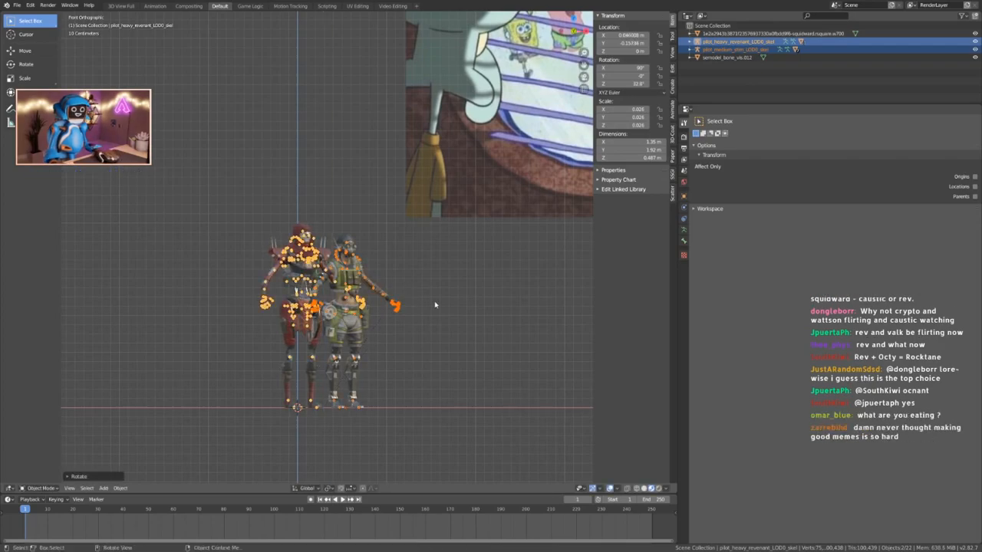
Add a plane mesh and scale it up into a large floor beneath the characters.
scroll(434, 304, "down", 8)
scroll(406, 296, "up", 6)
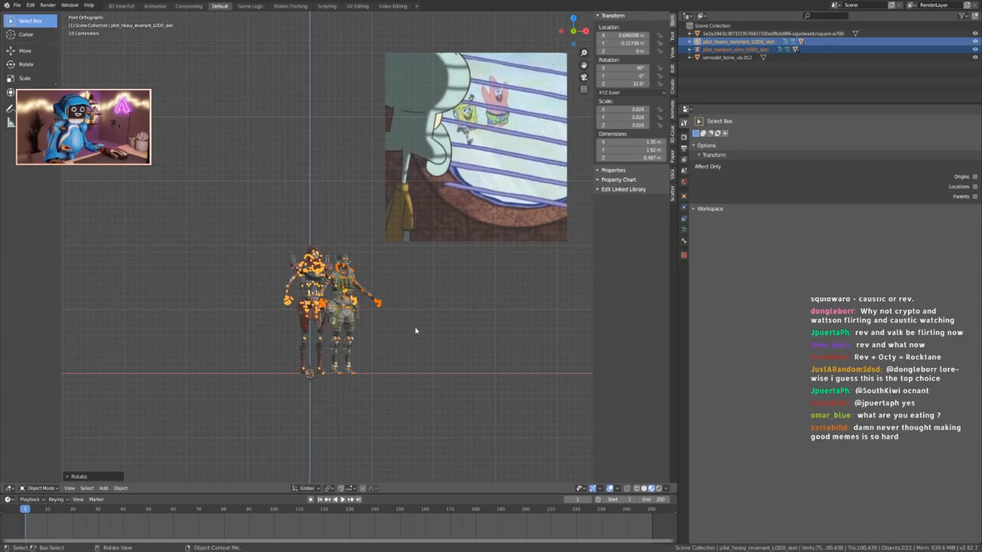
key("shift+a")
mouse_move(314, 371)
left_click(359, 151)
key("s")
left_click(213, 357)
Add a camera to the scene at the origin.
scroll(320, 359, "down", 4)
middle_click_drag(321, 359, 420, 377)
scroll(391, 253, "up", 3)
left_click(398, 243)
key("shift+a")
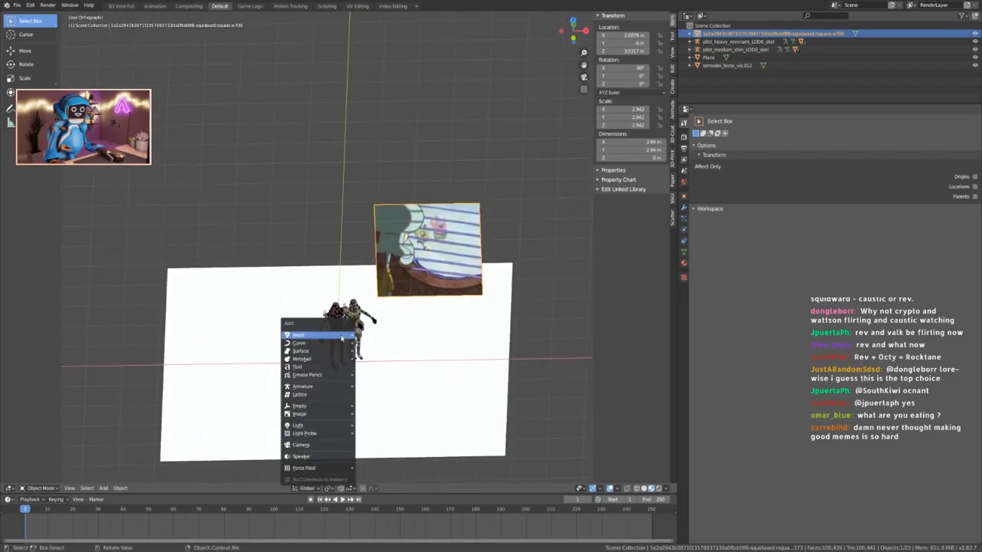
left_click(312, 453)
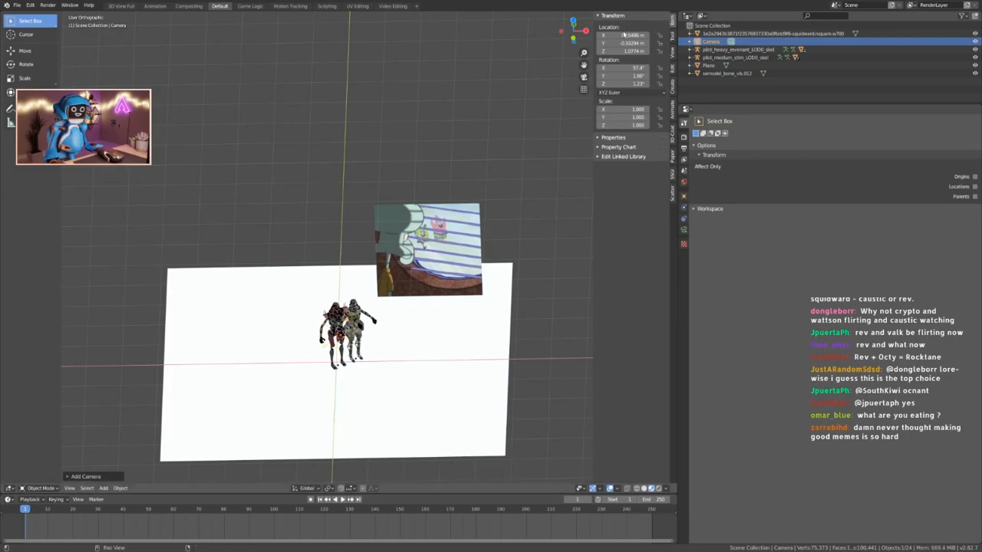
Hide the viewport's side panels, split the viewport in two, and show the camera view in the second one.
key("n")
key("t")
left_click_drag(675, 14, 459, 100)
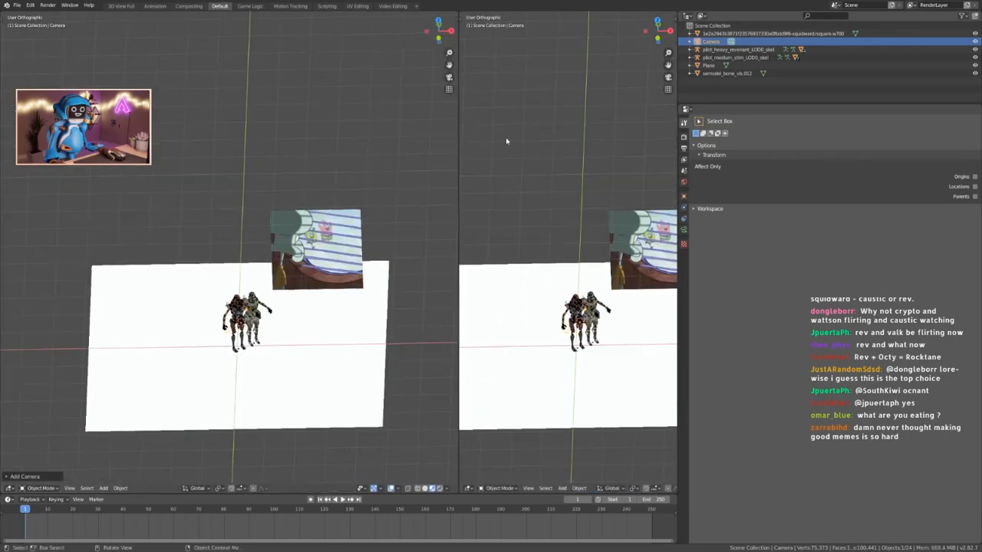
key("KP_0")
Move the camera back in front of the characters so that both fit inside its frame.
scroll(286, 329, "down", 3)
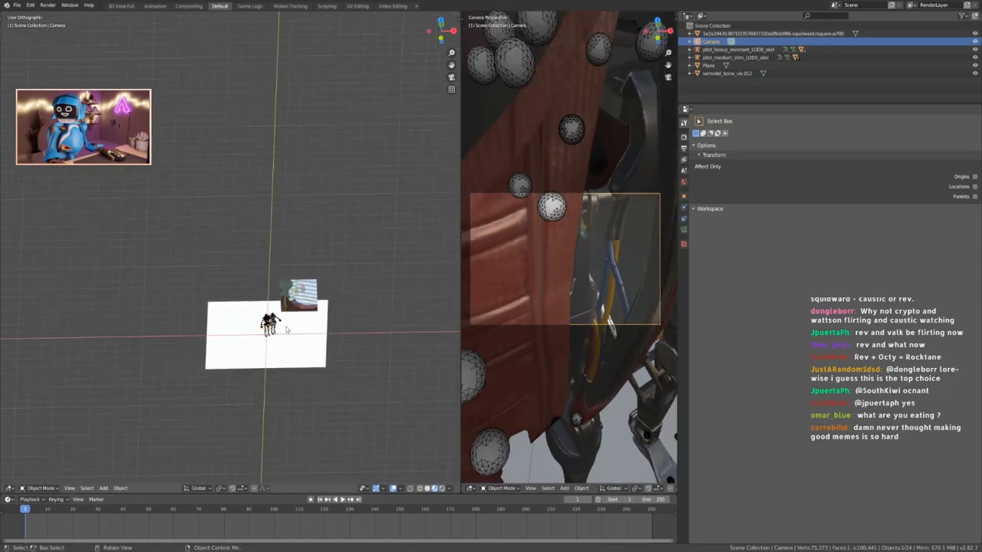
scroll(250, 347, "up", 7)
middle_click_drag(250, 347, 245, 448)
scroll(325, 261, "up", 7)
middle_click_drag(325, 261, 230, 310)
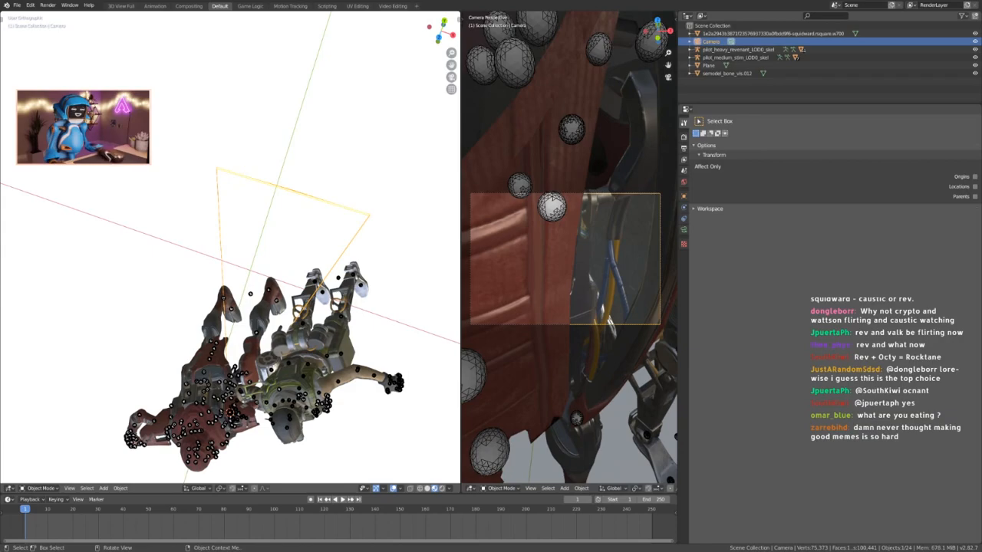
scroll(230, 246, "down", 8)
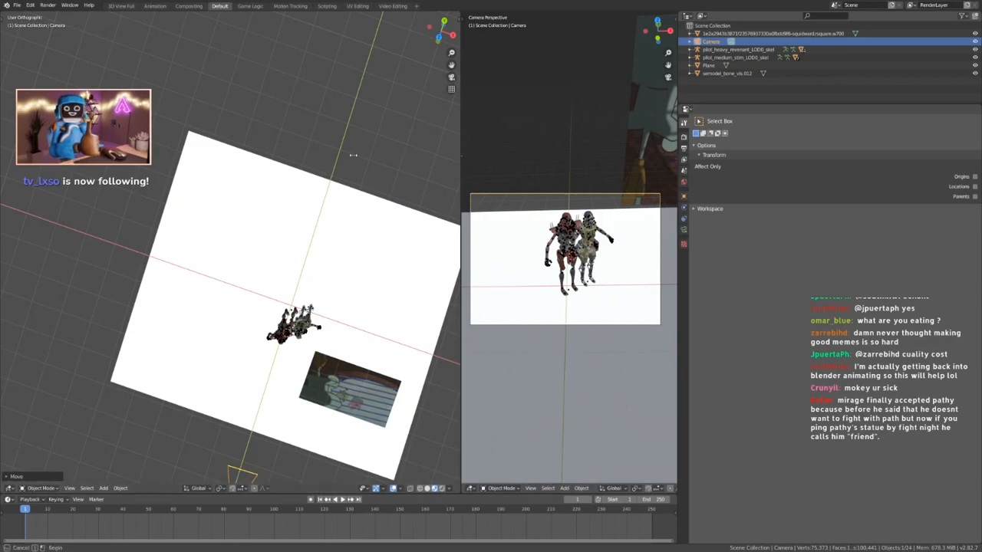
Deselect the camera and widen the camera viewport by shrinking the other viewport and the properties area.
left_click(573, 180)
left_click_drag(460, 140, 371, 137)
left_click_drag(675, 191, 773, 192)
middle_click_drag(646, 217, 624, 249, "shift")
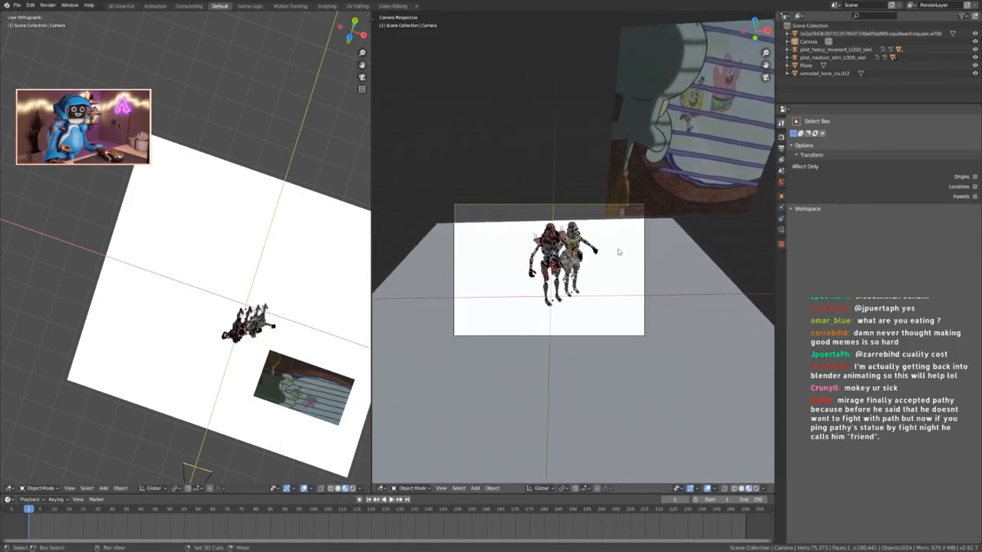
Select the camera and bring up its lens settings while examining the framing around the two characters.
left_click(559, 206)
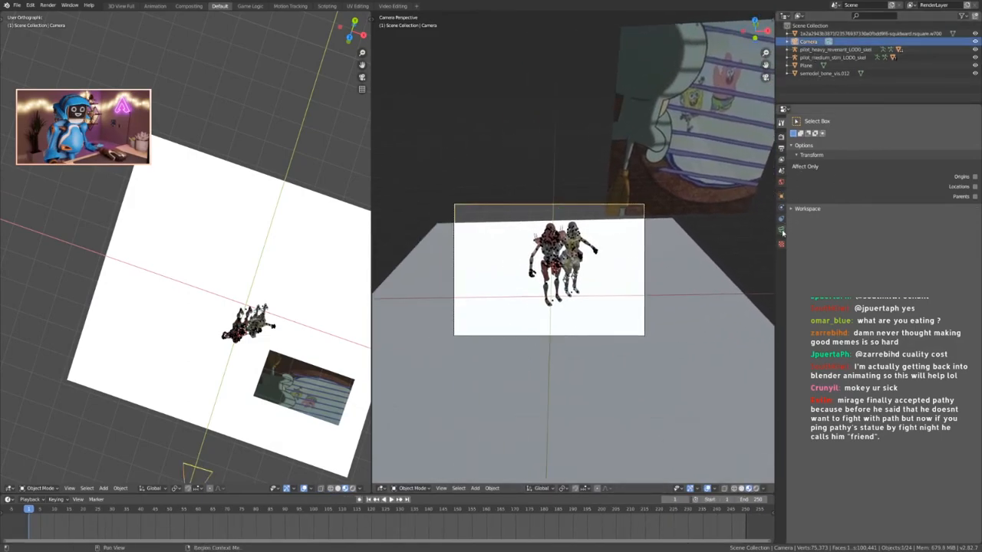
left_click(781, 230)
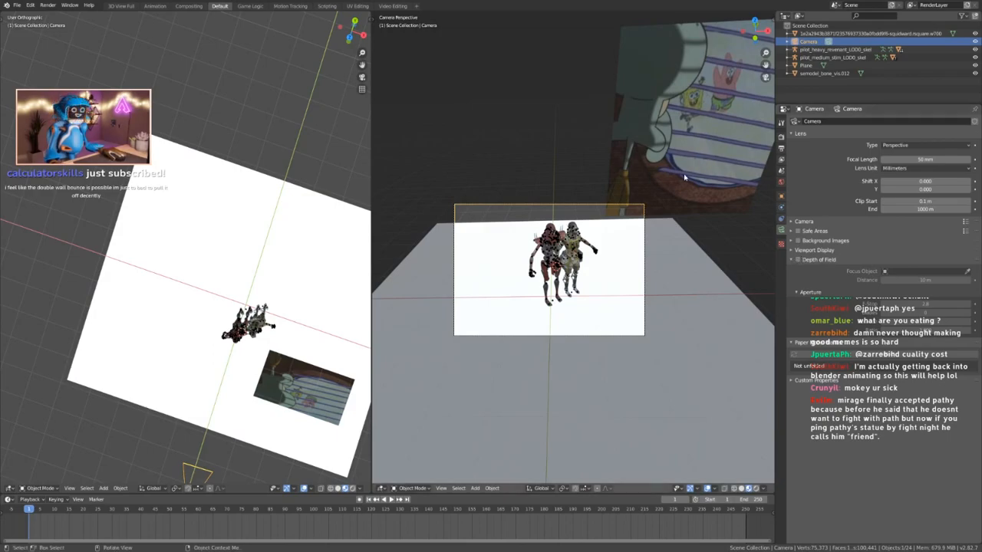
middle_click_drag(689, 173, 656, 181, "shift")
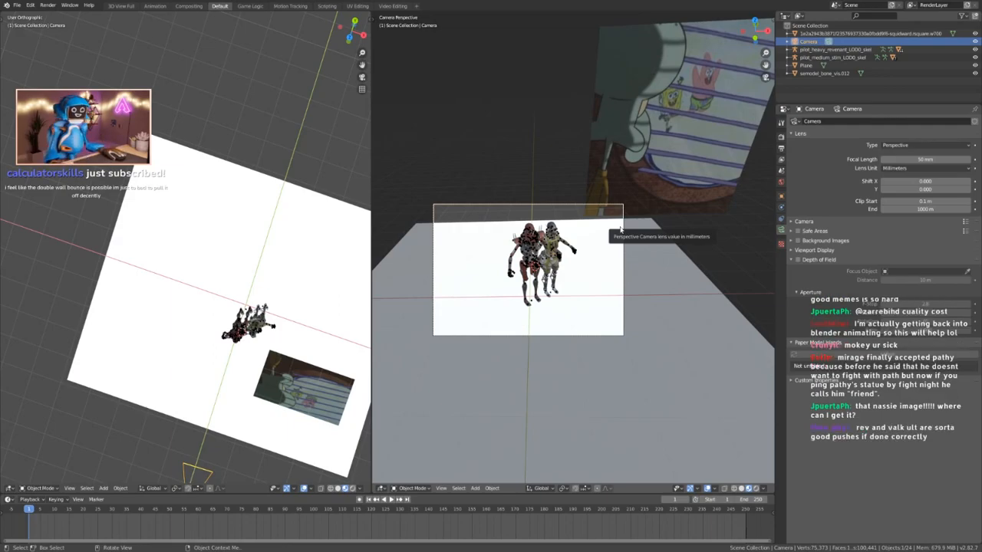
left_click(512, 159)
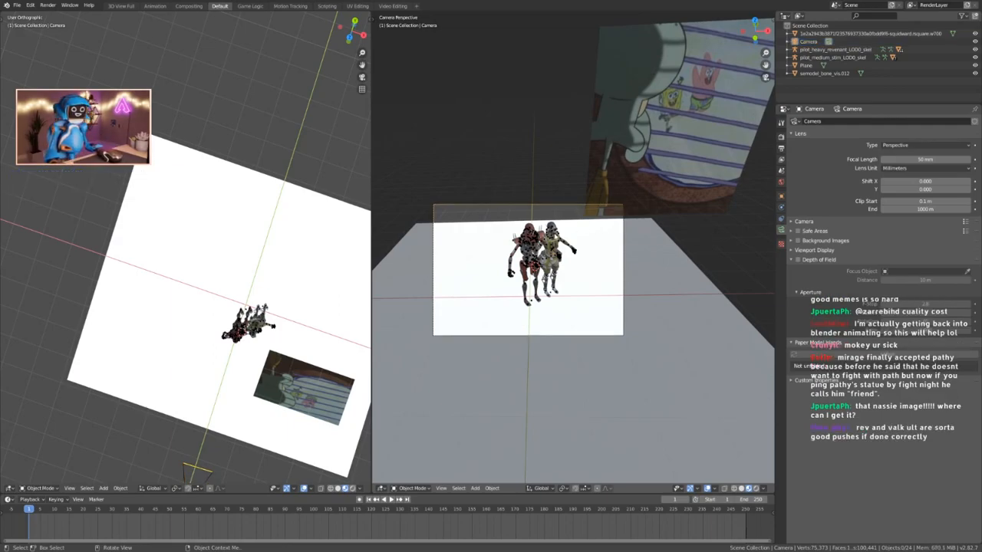
middle_click_drag(545, 272, 572, 267, "shift")
scroll(585, 252, "up", 2)
left_click(565, 161)
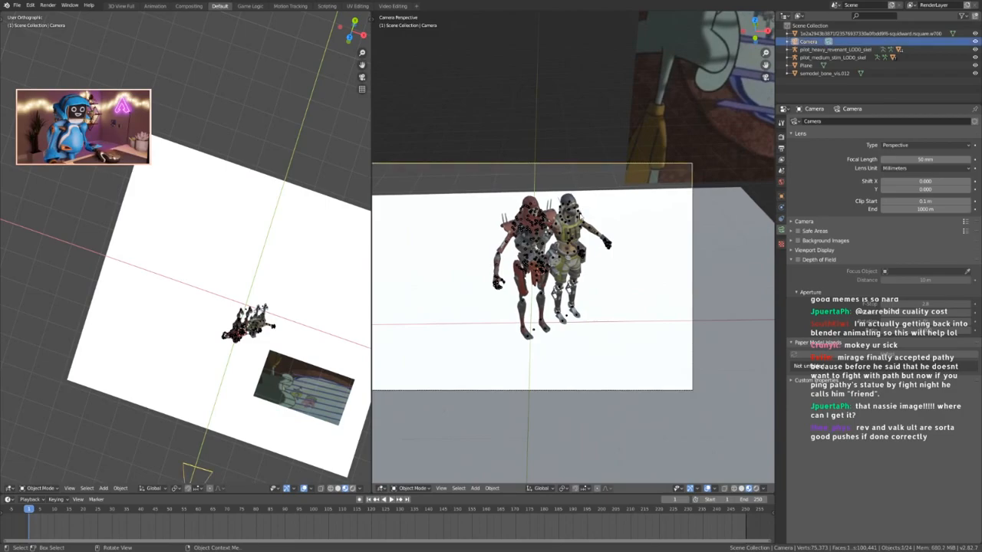
Tilt the Squidward reference image more upright with a free trackball rotation.
scroll(581, 224, "down", 2)
scroll(591, 275, "down", 1)
middle_click_drag(624, 198, 572, 240, "shift")
left_click(602, 230)
key("s")
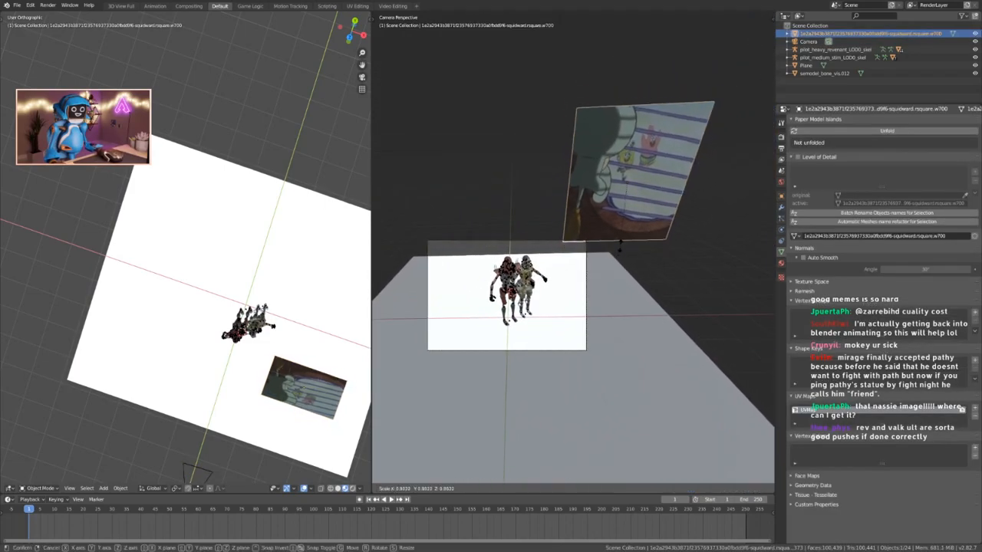
key("r")
key("r")
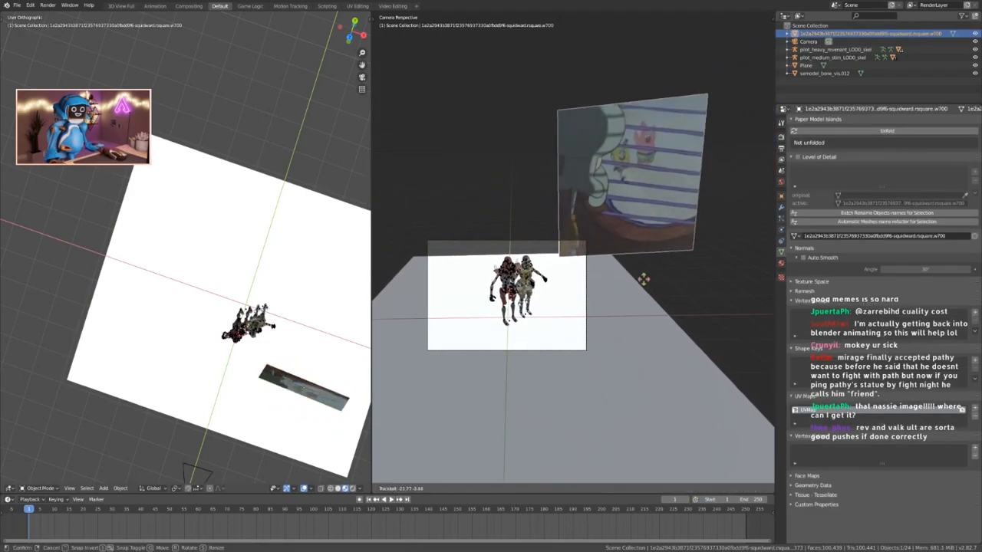
left_click(725, 279)
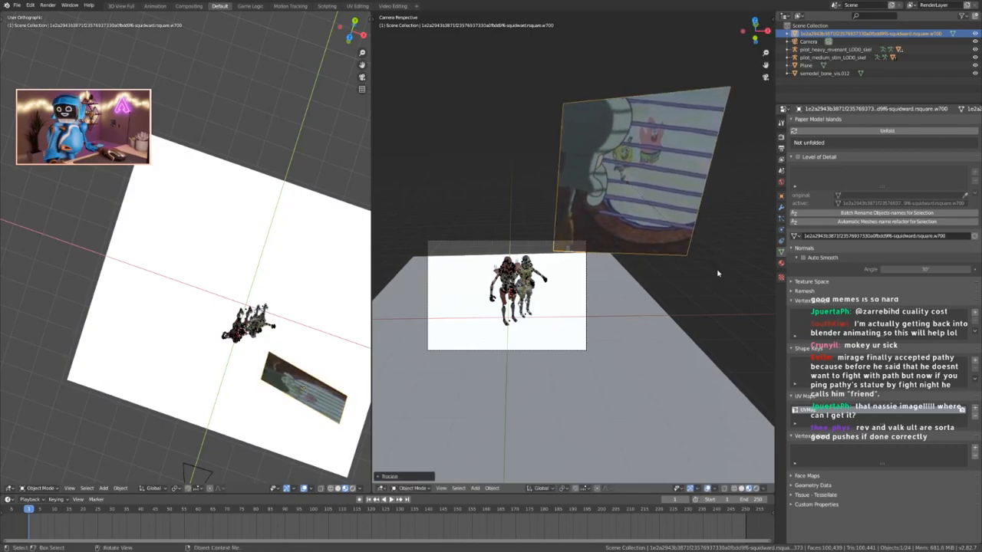
Select the camera and set the horizontal render resolution to 2000 px.
left_click(557, 244)
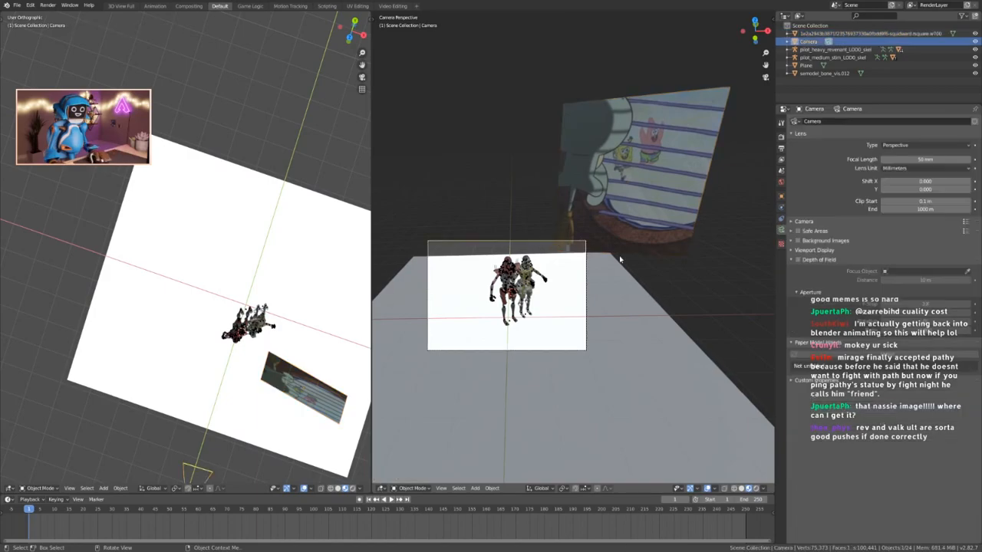
left_click(781, 136)
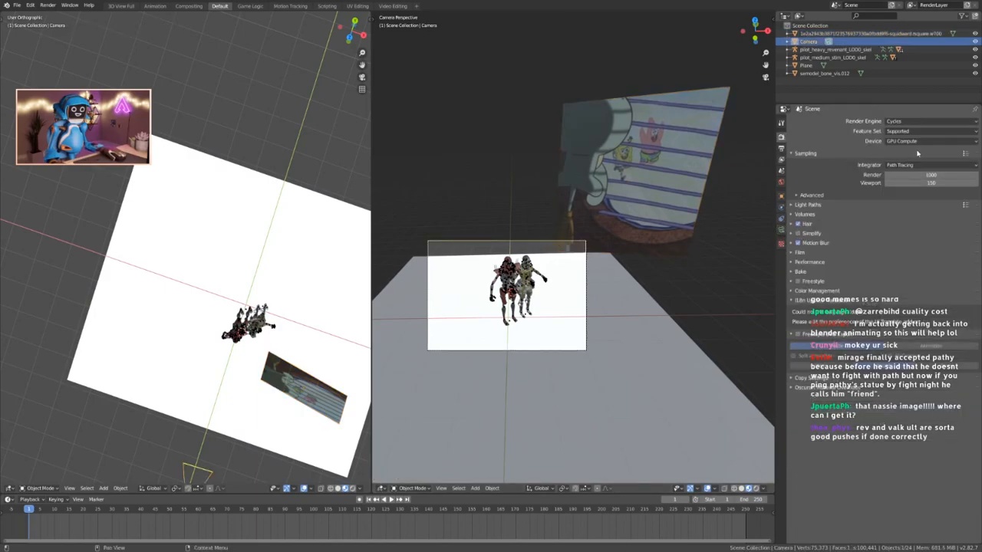
left_click(780, 148)
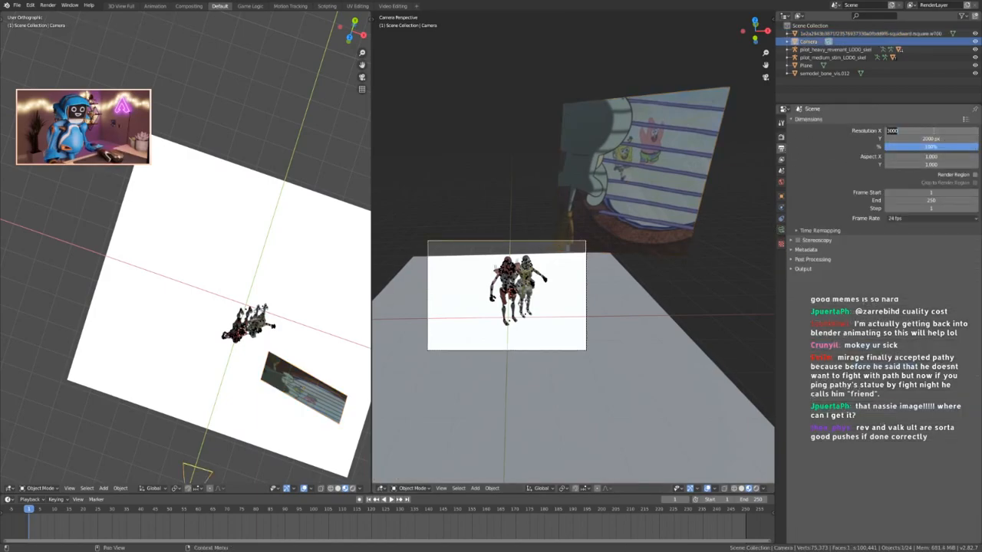
type("00")
key("Tab")
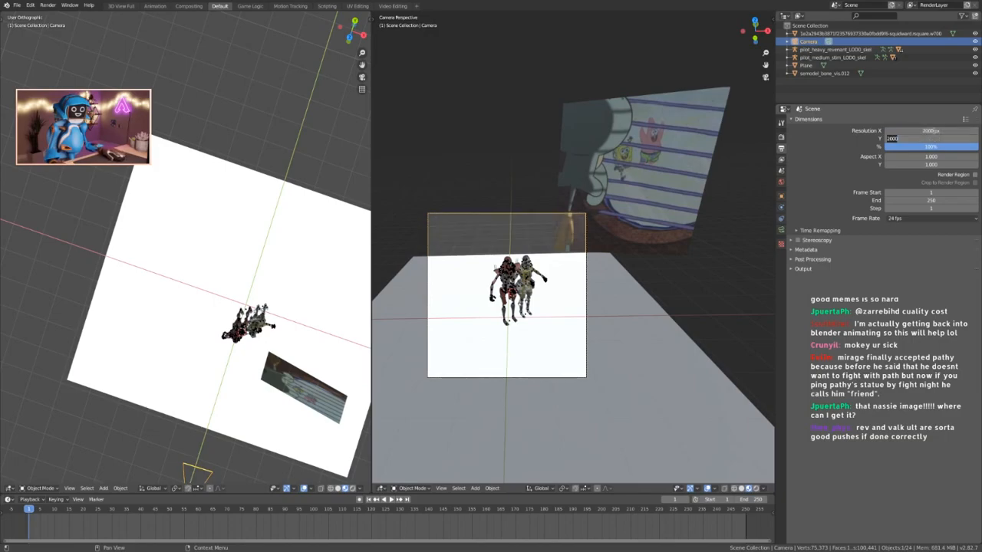
Try vertical render resolutions of 3000 px and 2550 px.
type("3000")
key("Return")
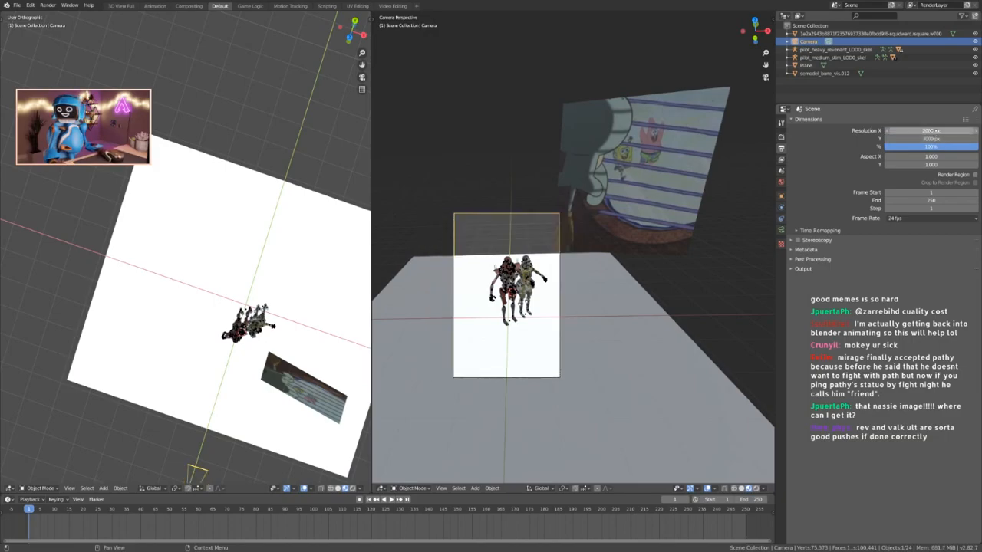
left_click_drag(932, 139, 729, 139)
left_click(932, 139)
type("255")
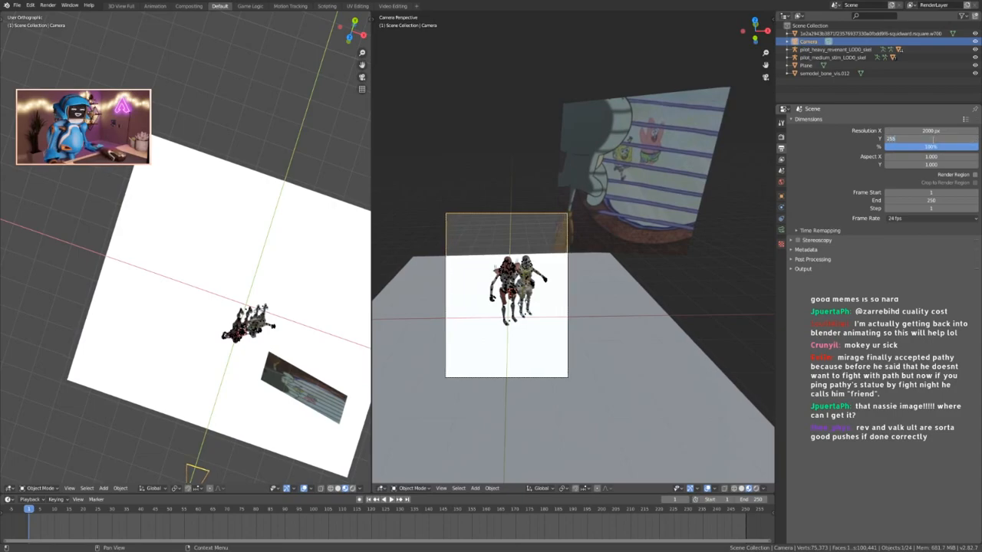
type("7")
key("Return")
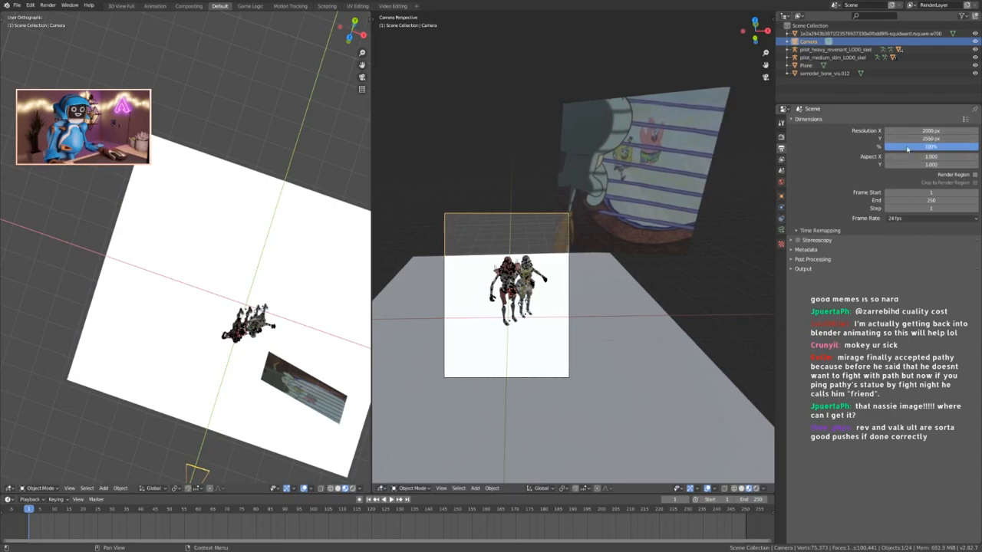
Set the vertical render resolution to 2000 px.
type("200")
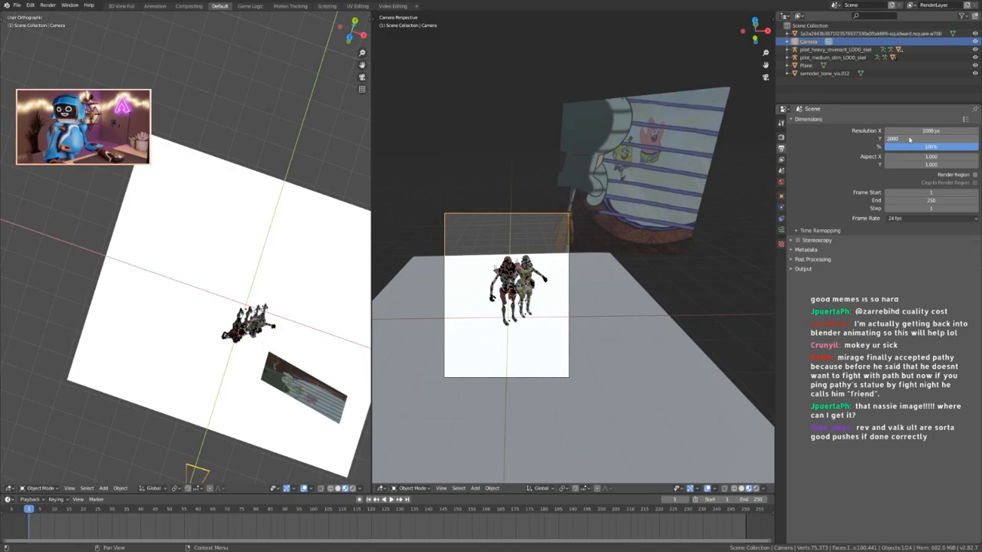
key("Return")
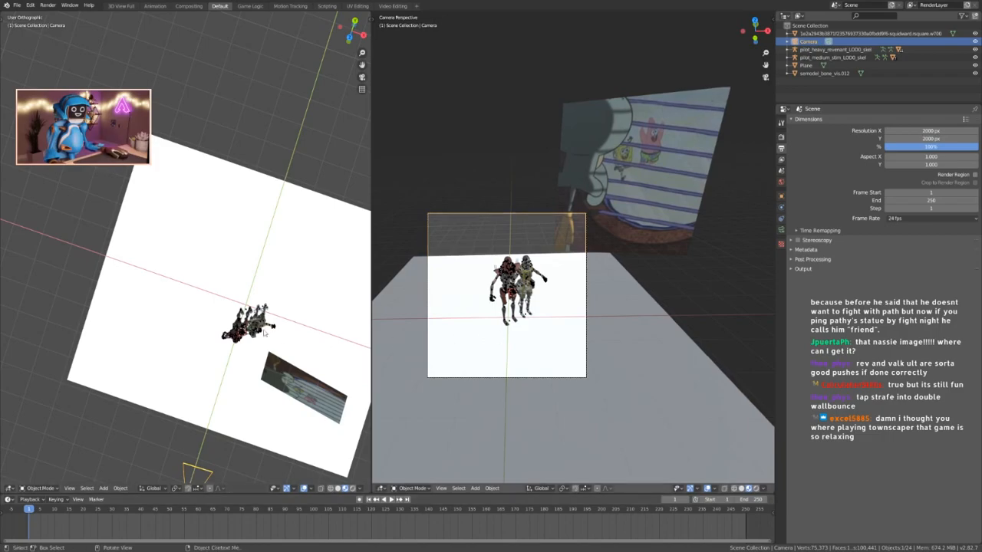
Paste the Caustic model into the scene and delete the stray bone helper objects, including semodel_bone_vis.012.
key("ctrl+v")
left_click(283, 304)
key("x")
left_click(283, 303)
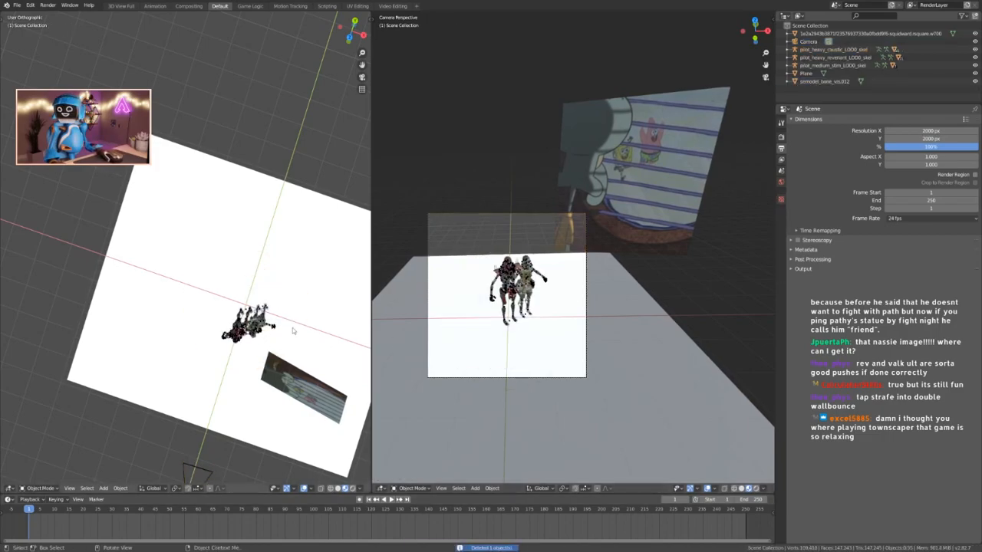
scroll(279, 283, "down", 20)
left_click(295, 299)
scroll(305, 294, "up", 10)
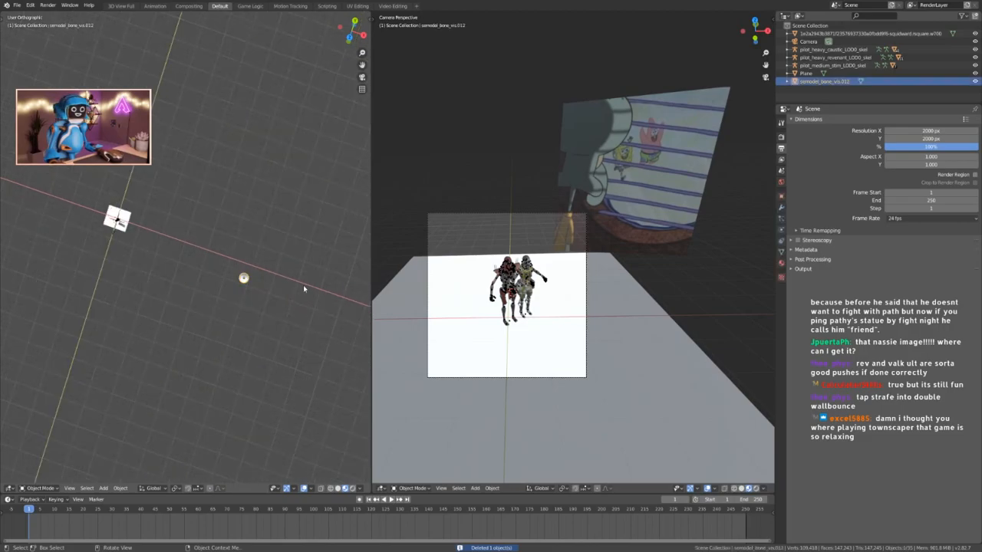
scroll(307, 295, "up", 3)
key("x")
left_click(286, 325)
Move the Caustic rig along the X axis toward the other characters and scale it down.
scroll(273, 358, "down", 5)
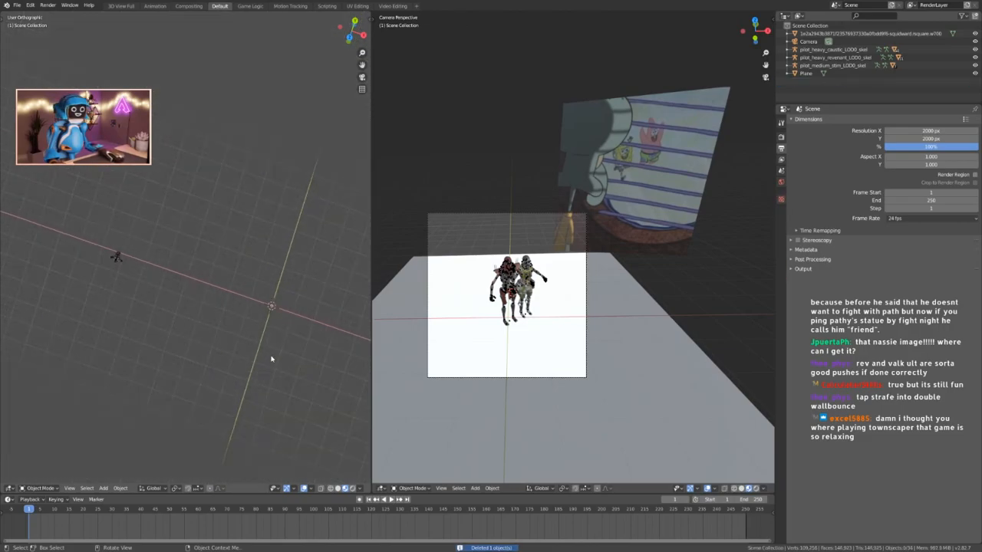
left_click(117, 259)
key("g")
key("x")
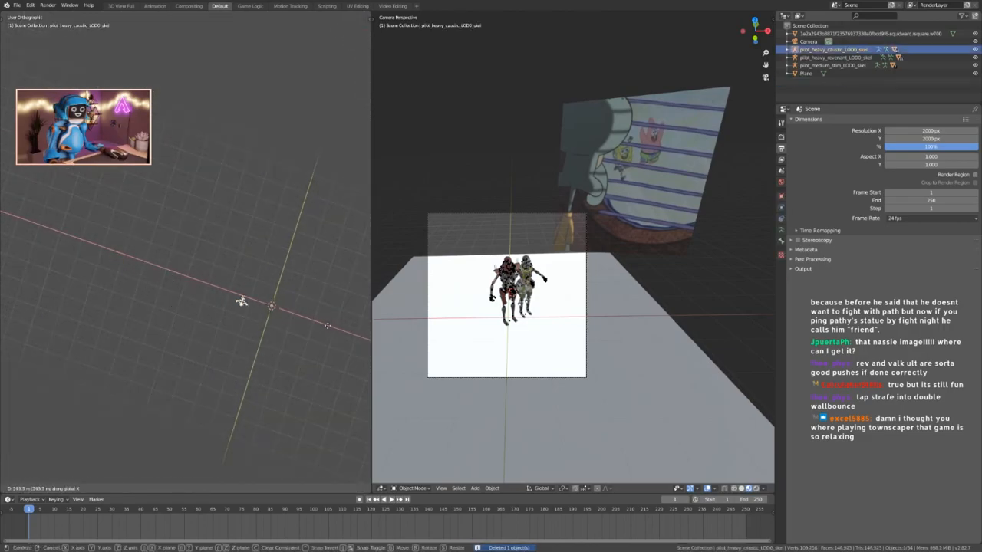
left_click(338, 325)
scroll(270, 302, "up", 12)
middle_click_drag(270, 302, 287, 236)
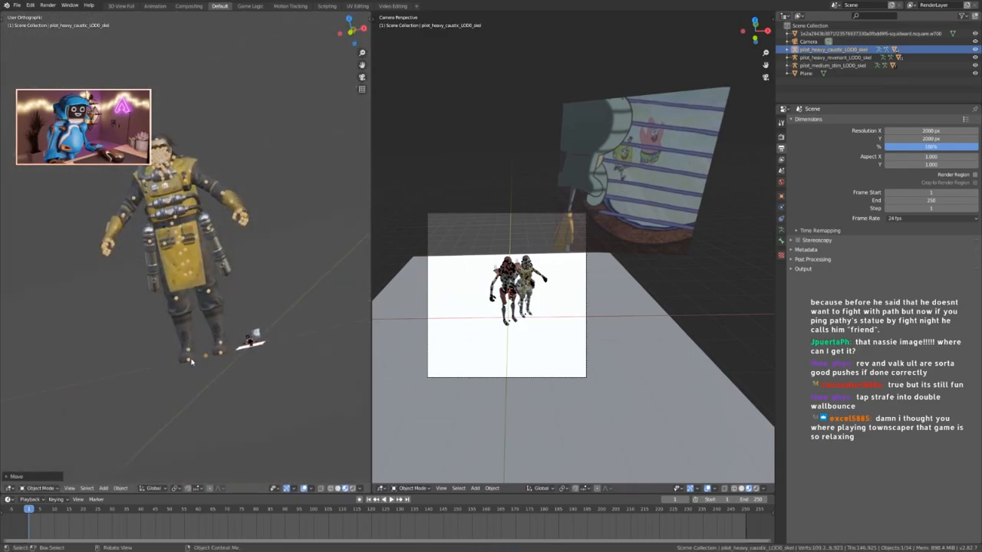
key("s")
left_click(213, 336)
Move the camera farther back from the characters and slightly higher.
middle_click_drag(213, 335, 183, 374)
scroll(184, 374, "up", 9)
left_click(314, 297)
middle_click_drag(320, 313, 200, 292, "shift")
middle_click_drag(275, 325, 230, 306)
key("g")
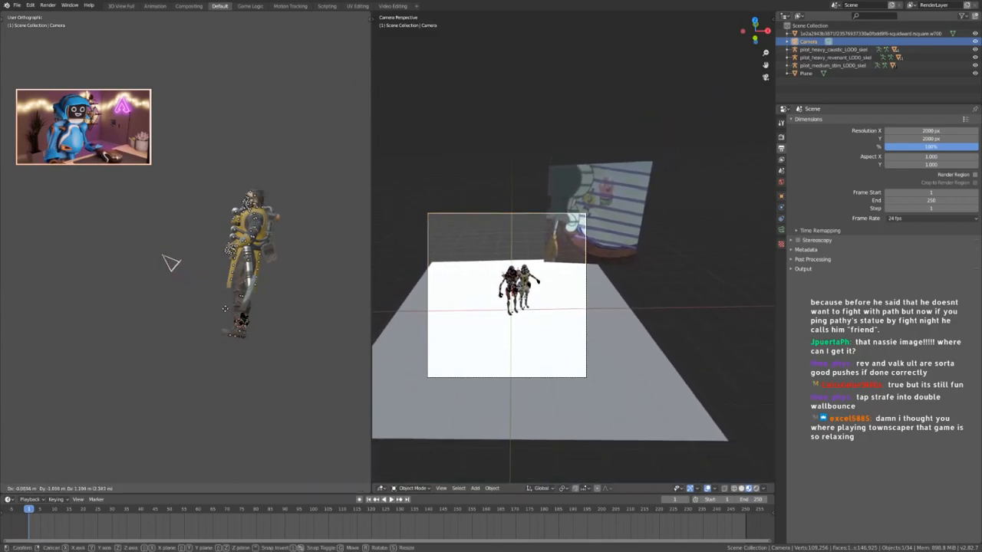
left_click(224, 307)
Scale the Caustic rig down further to roughly match the size of the other two characters.
left_click(231, 252)
key("s")
left_click(239, 333)
scroll(236, 334, "up", 7)
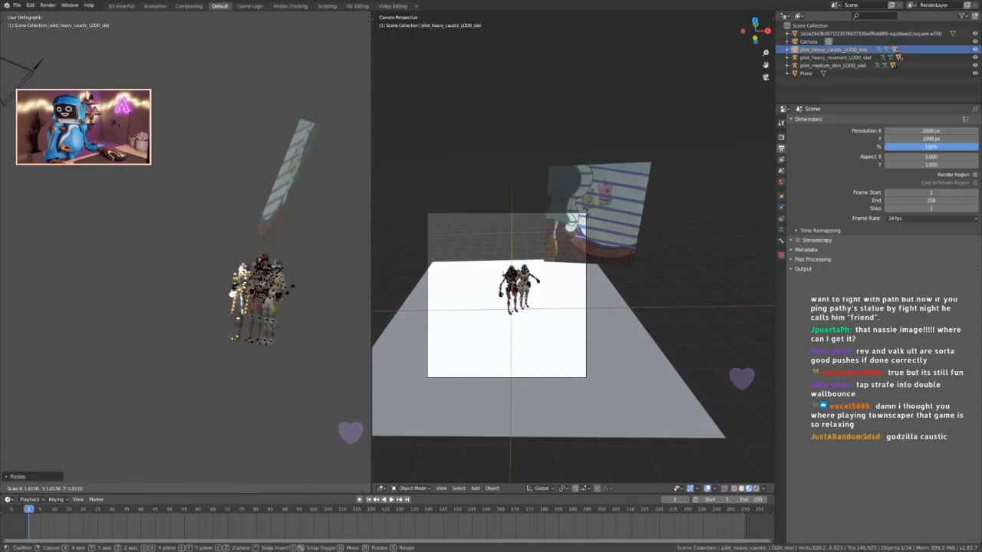
scroll(253, 299, "down", 4)
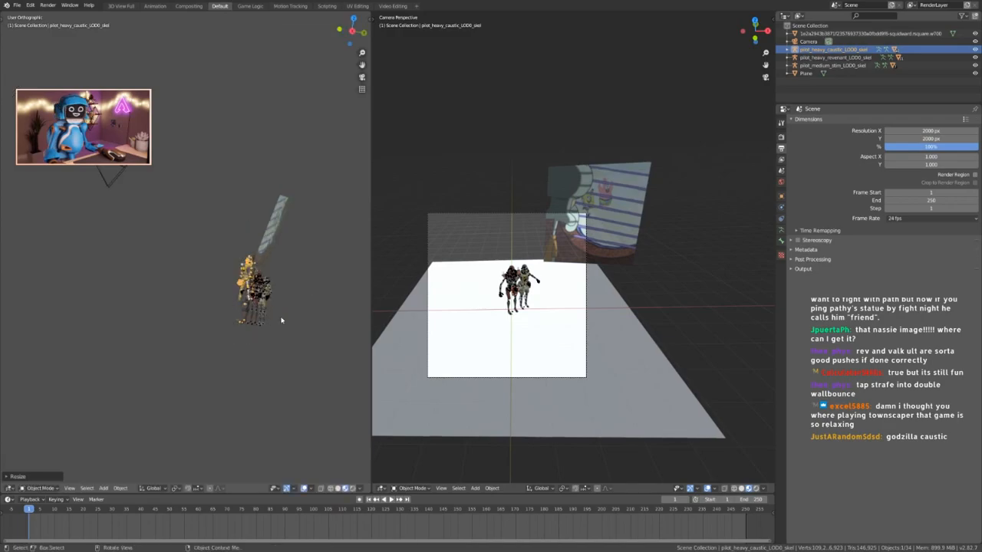
In the front view, move Caustic horizontally until he lines up with the camera, raised above the other characters.
key("KP_1")
middle_click_drag(271, 320, 163, 322, "shift")
scroll(184, 322, "down", 5)
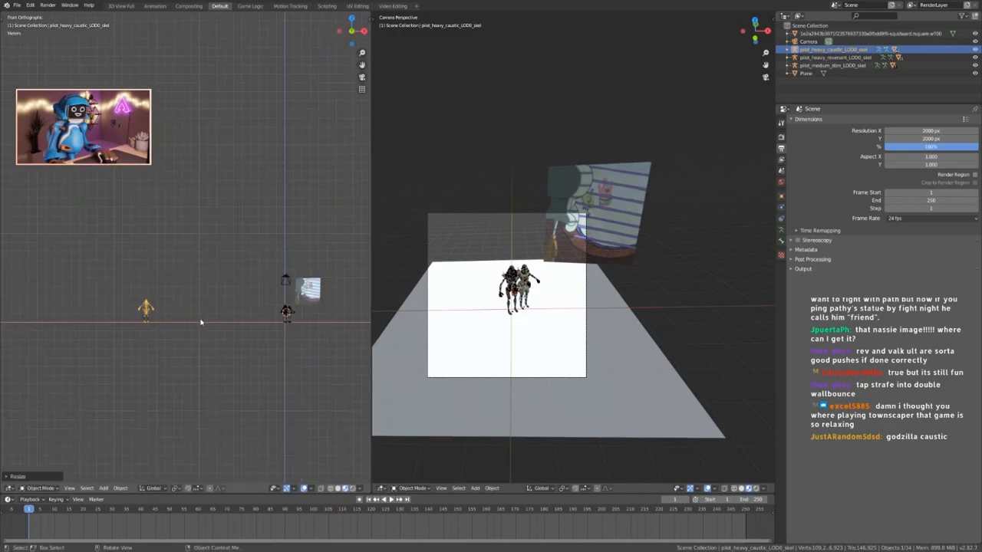
key("g")
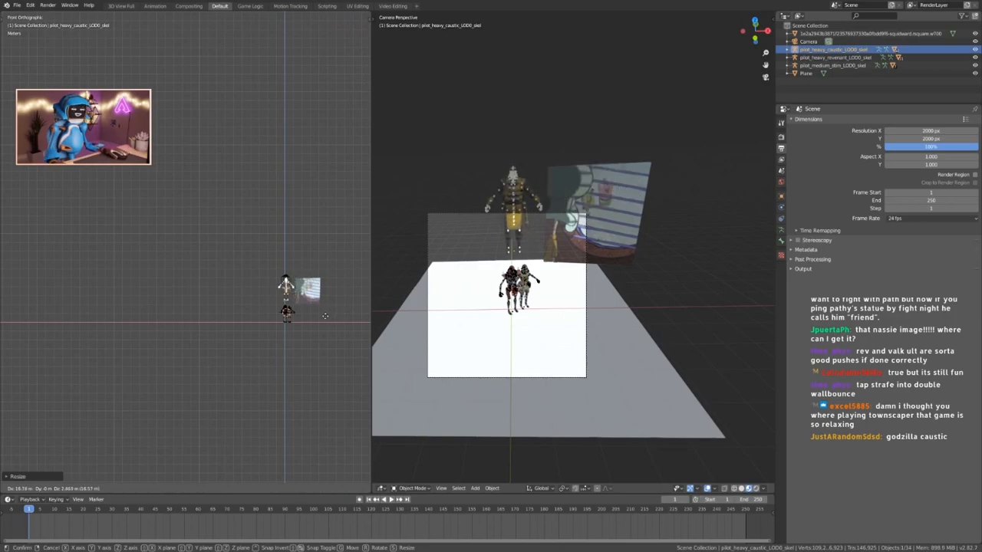
left_click(326, 322)
In the side view, move Caustic up close in front of the camera.
key("KP_3")
scroll(264, 312, "up", 6)
key("g")
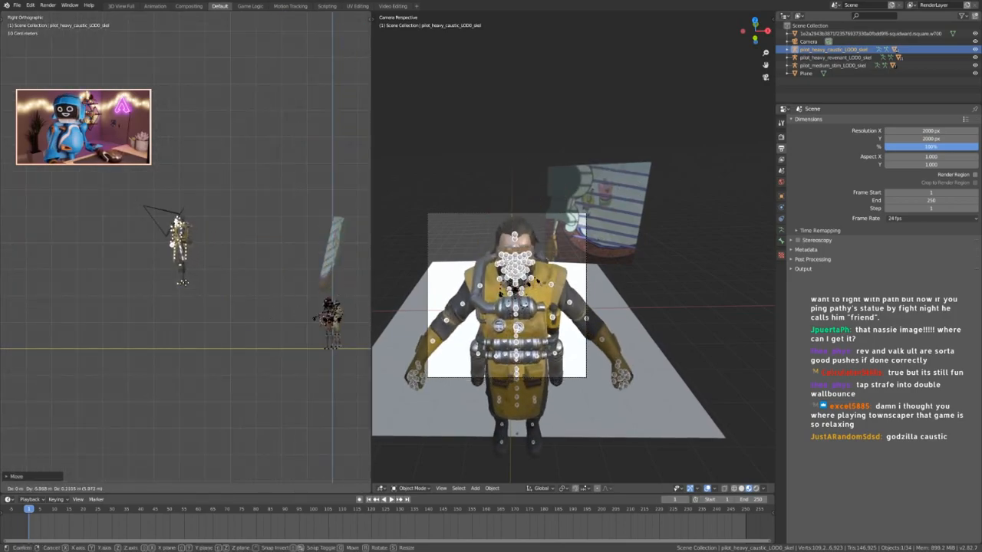
left_click(178, 281)
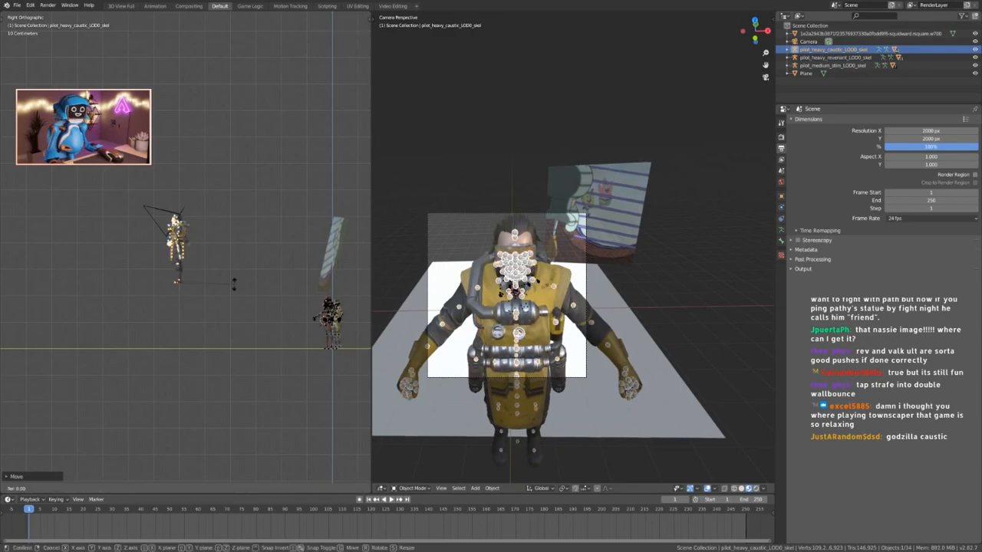
Rotate Caustic 180° around the Z axis so his back faces the camera.
key("r")
key("z")
key("1")
key("8")
key("0")
key("Return")
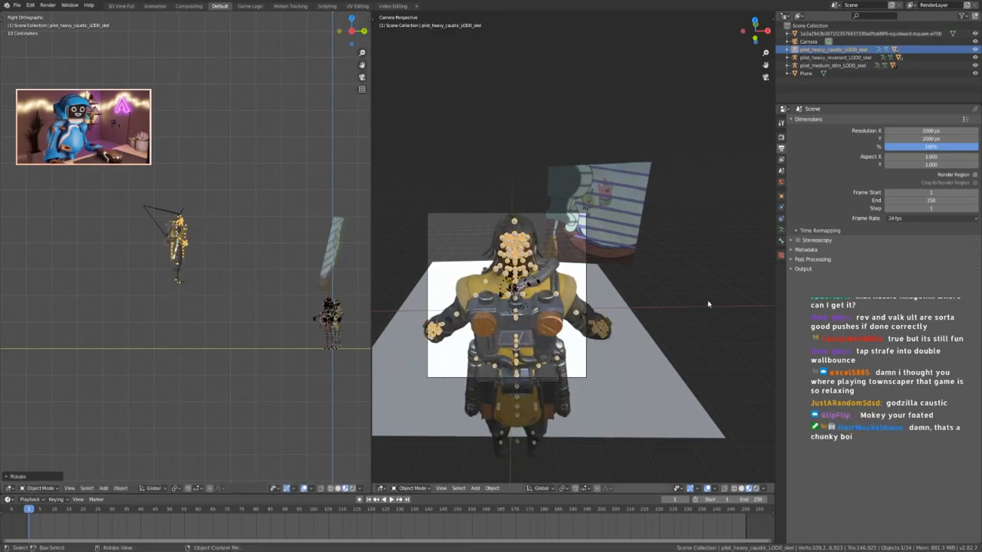
Move Caustic to the left side of the camera frame and closer to the camera, leaving the two characters in sight.
key("g")
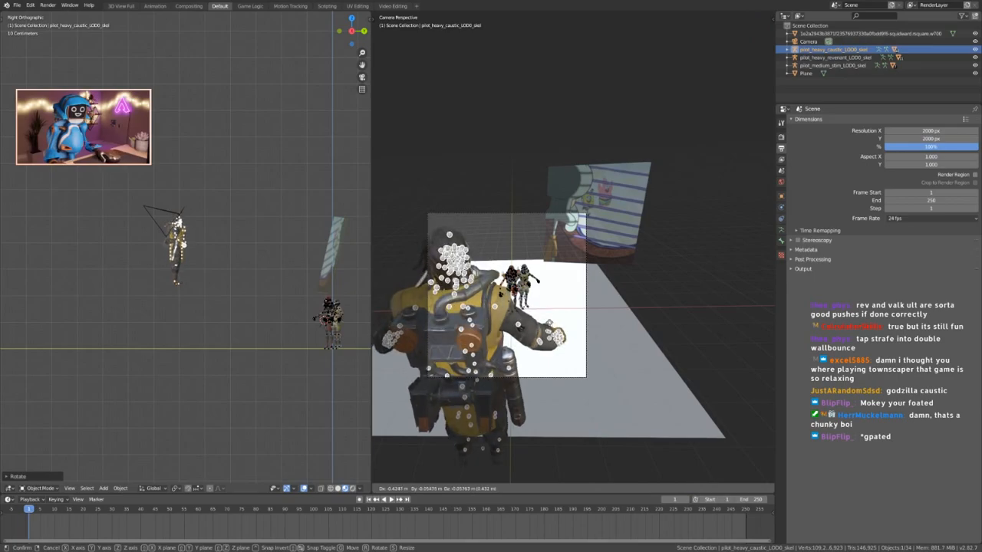
key("Return")
key("KP_Decimal")
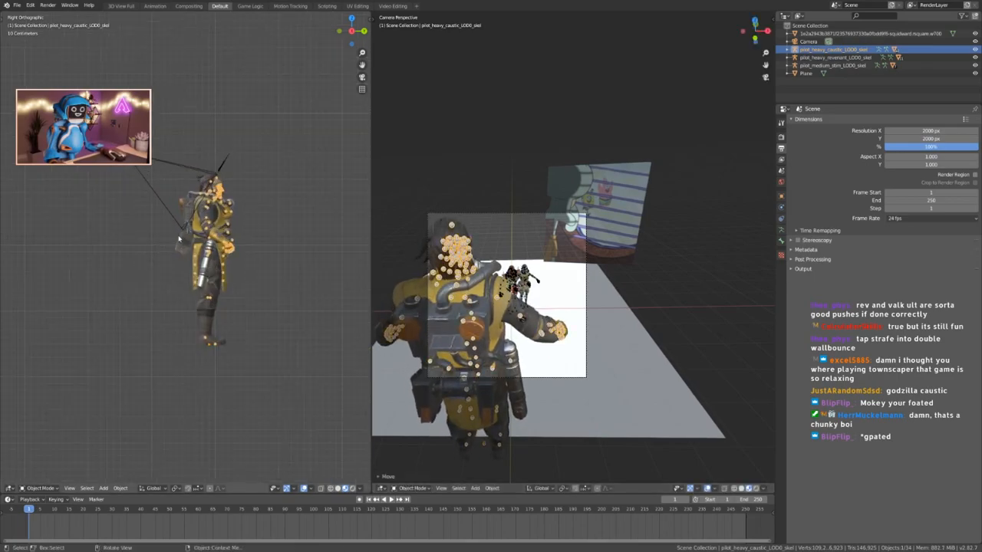
key("g")
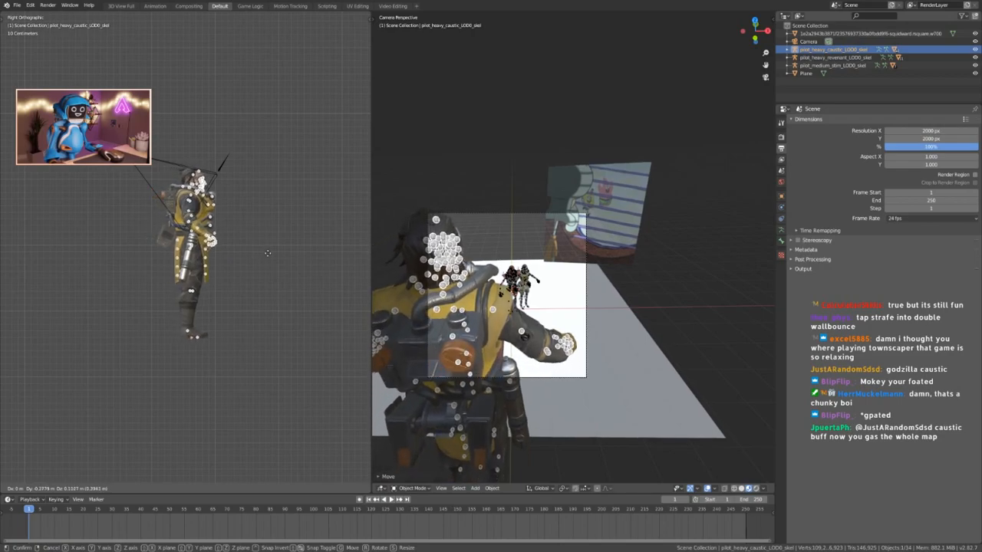
left_click(267, 253)
Set the scene camera's focal length to 100 mm.
left_click(808, 41)
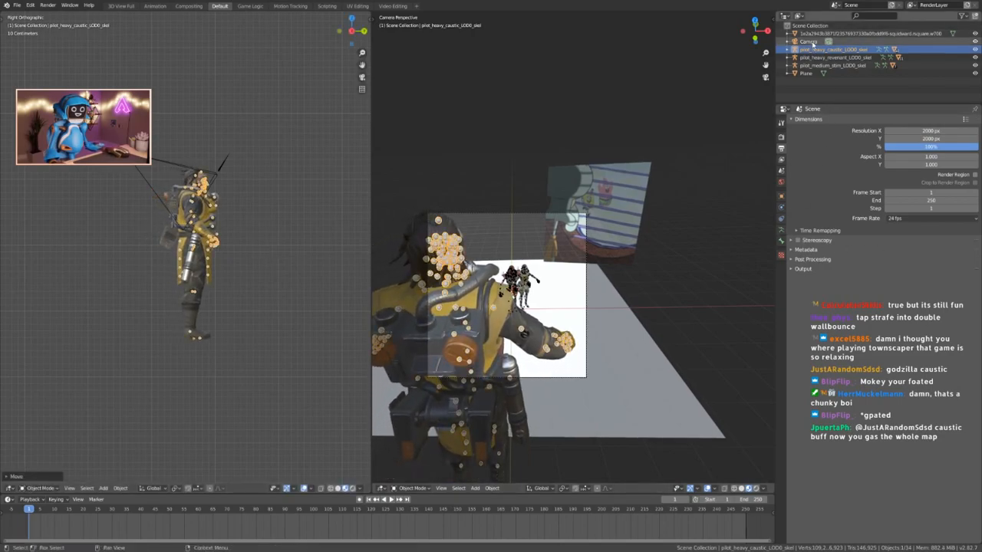
left_click(781, 230)
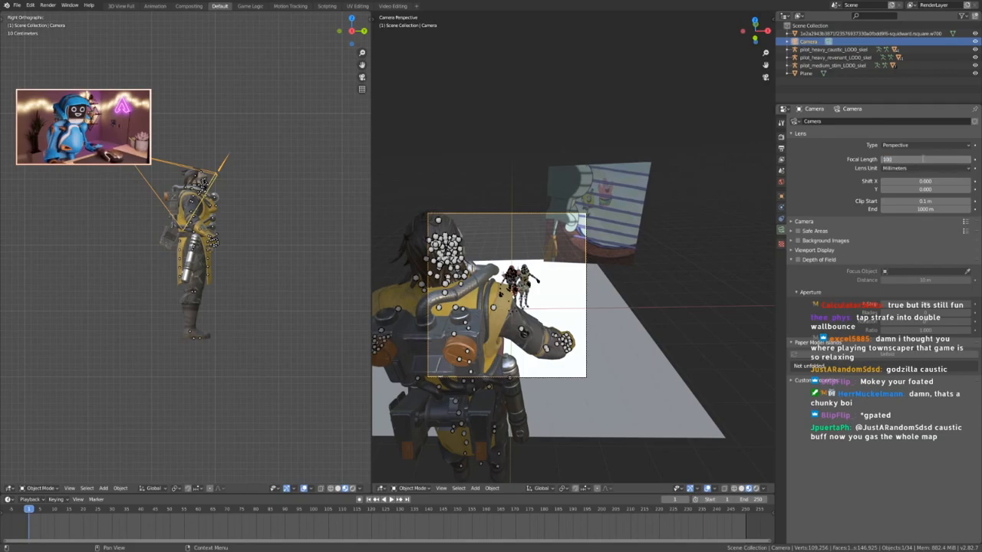
key("Return")
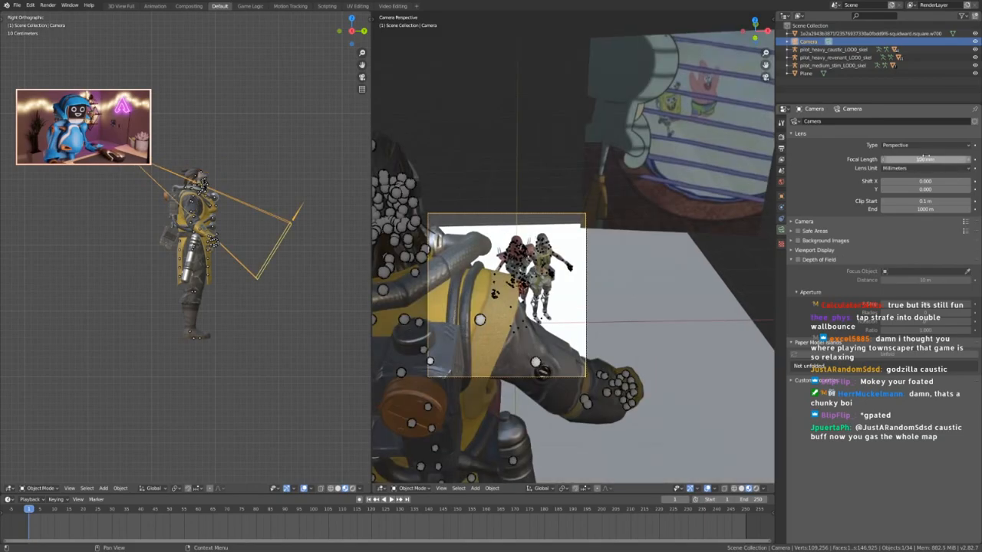
In the side view, move the camera backward and upward, away from Caustic, until his head and shoulders fit in its frame.
scroll(302, 306, "down", 6)
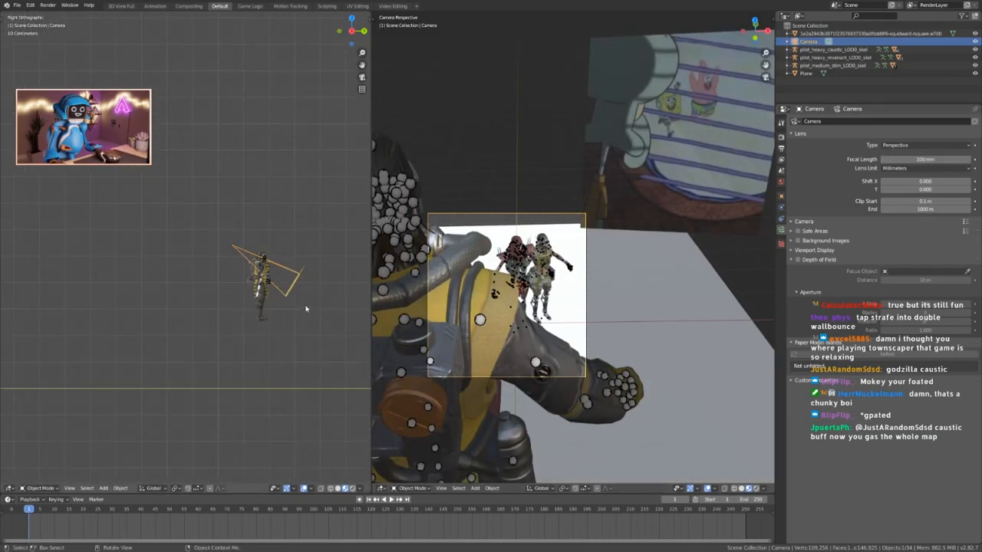
middle_click_drag(305, 308, 266, 298, "shift")
key("g")
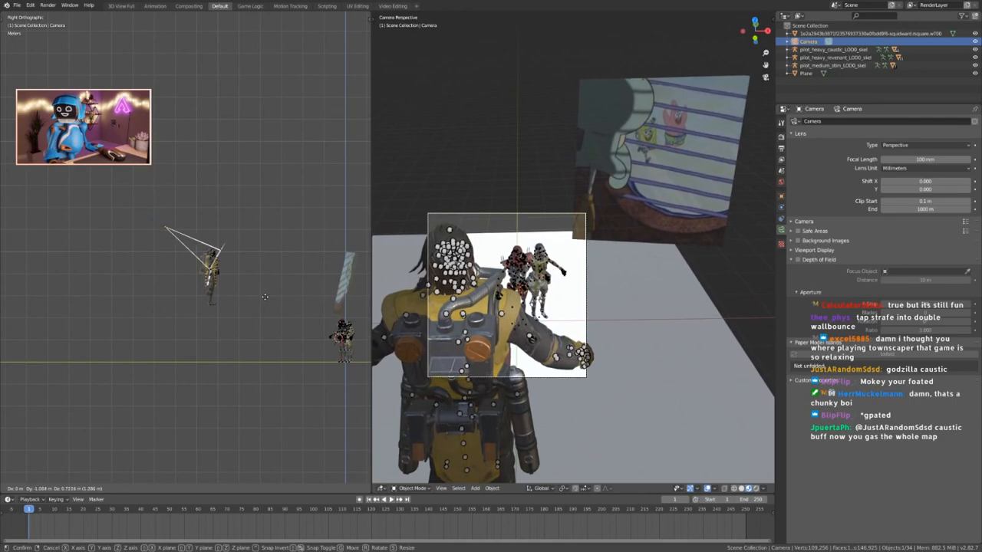
left_click(264, 300)
scroll(260, 305, "down", 1)
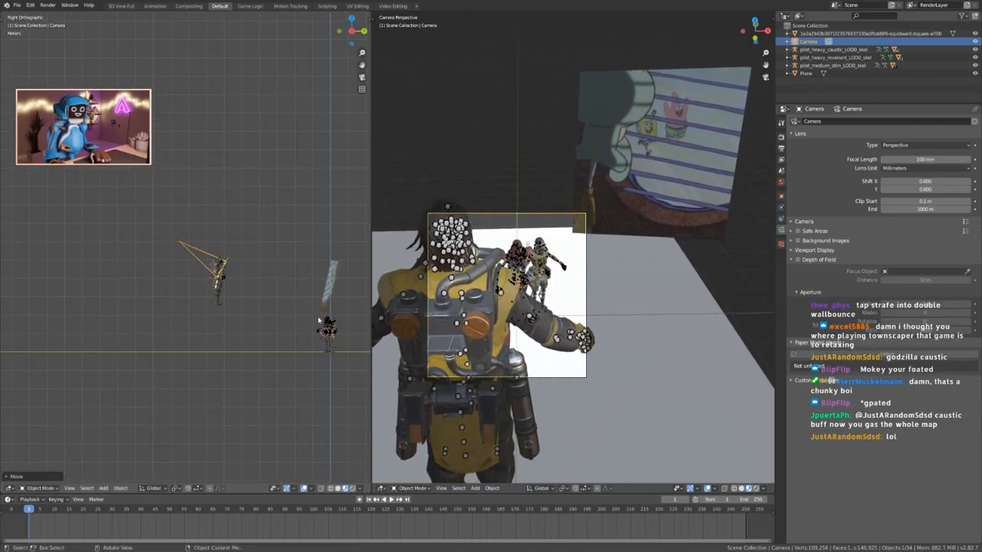
left_click(176, 488)
left_click(186, 472)
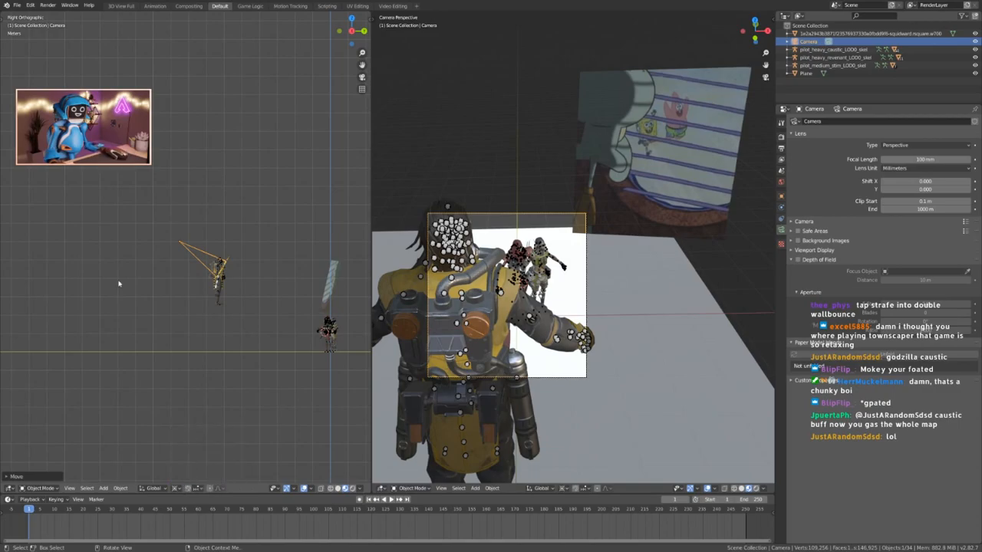
key("g")
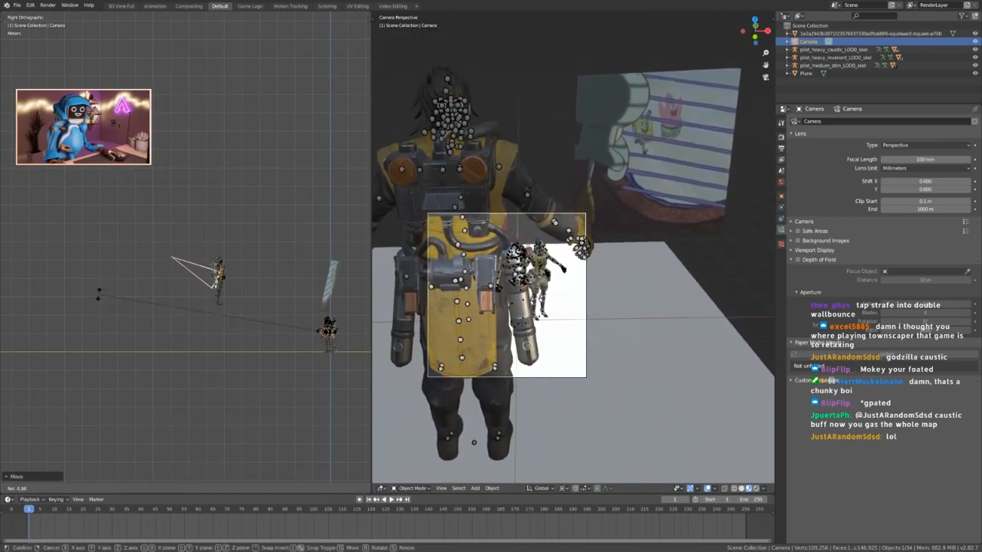
left_click(102, 300)
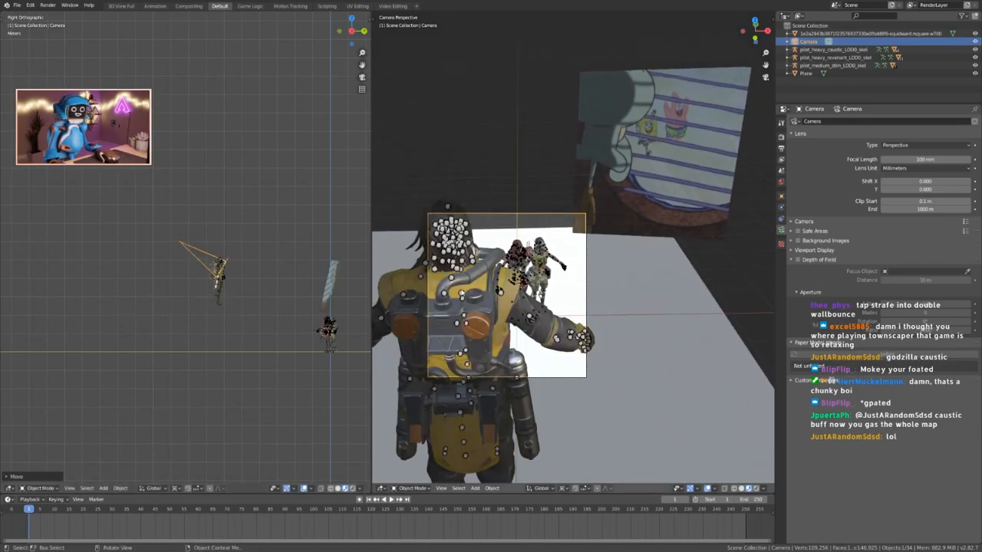
In the side view, move Caustic slightly closer to the camera, keeping the other two characters visible past his shoulder.
left_click(218, 288)
key("g")
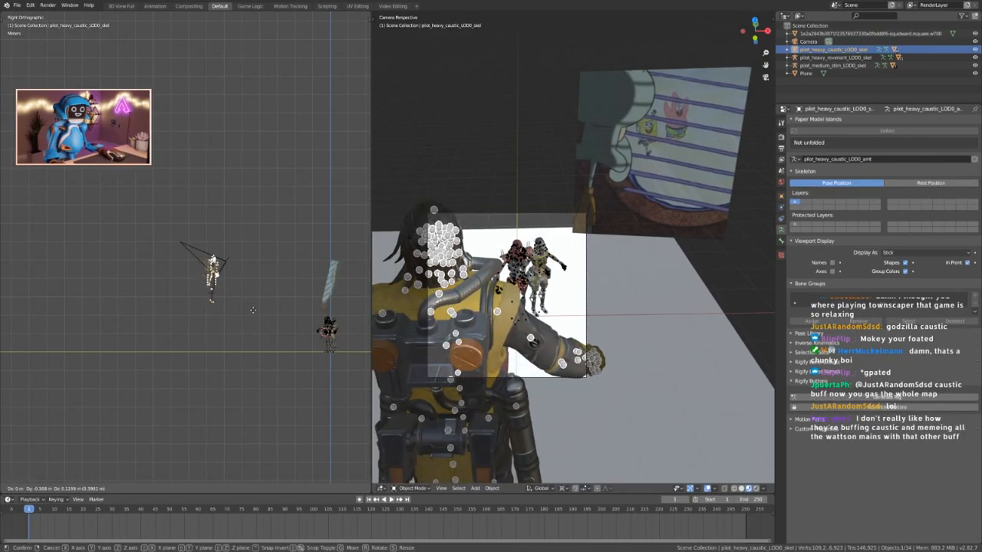
left_click(253, 309)
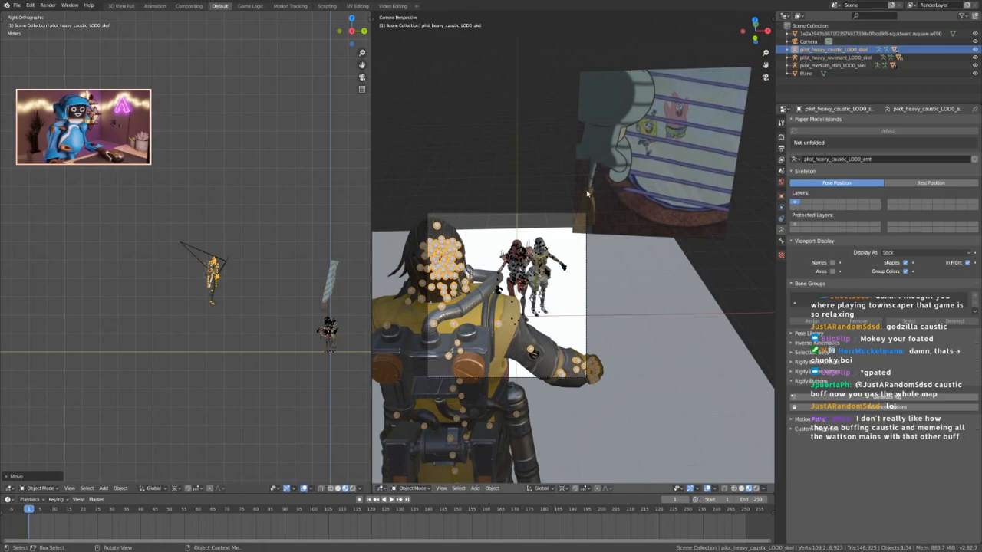
Pose Caustic's right arm down beside his body by rotating the right shoulder bone in the front view.
key("Tab")
left_click(206, 342)
scroll(211, 261, "up", 11)
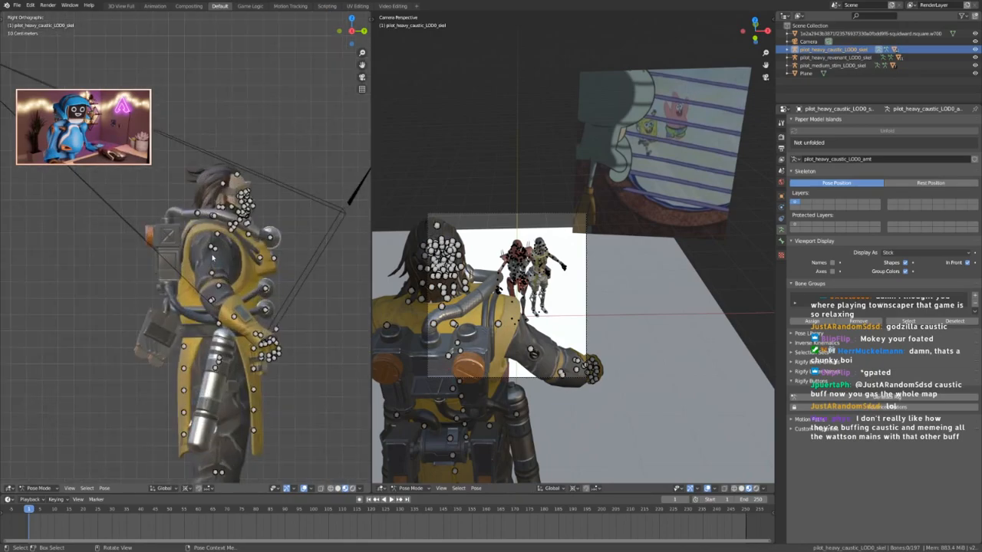
left_click(213, 247)
middle_click_drag(214, 247, 334, 258)
key("KP_3")
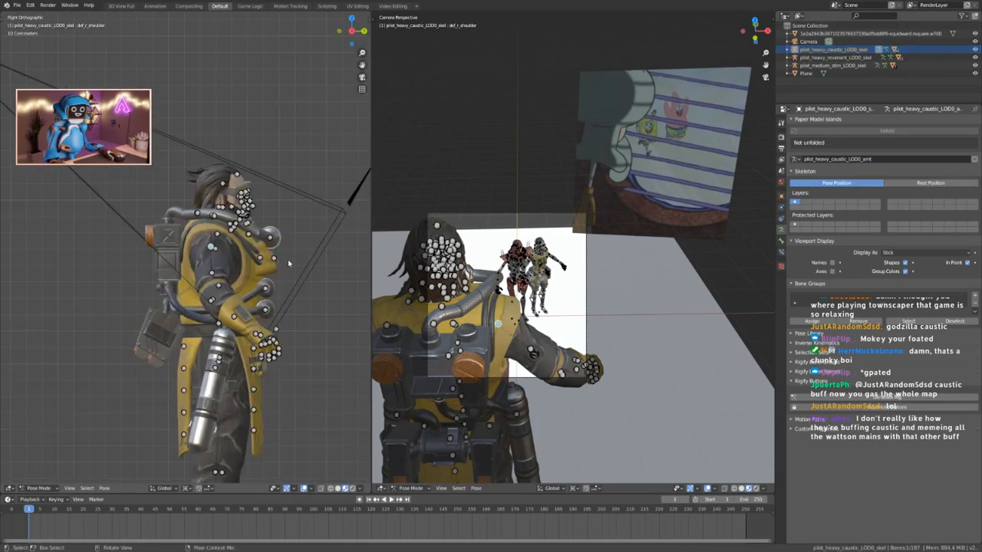
key("KP_1")
key("KP_1")
left_click(186, 488)
left_click(205, 453)
left_click(207, 451)
left_click(186, 490)
left_click(210, 443)
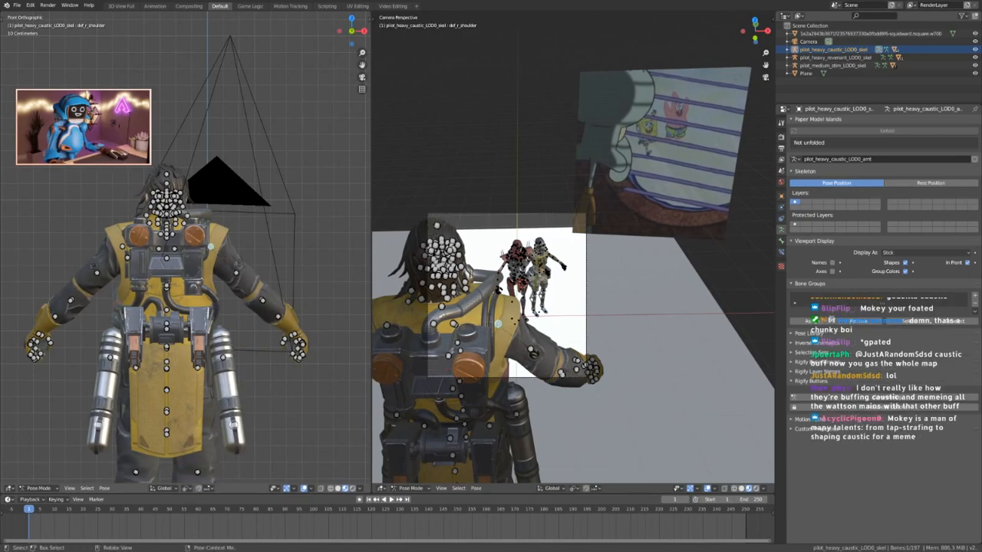
key("r")
left_click(269, 347)
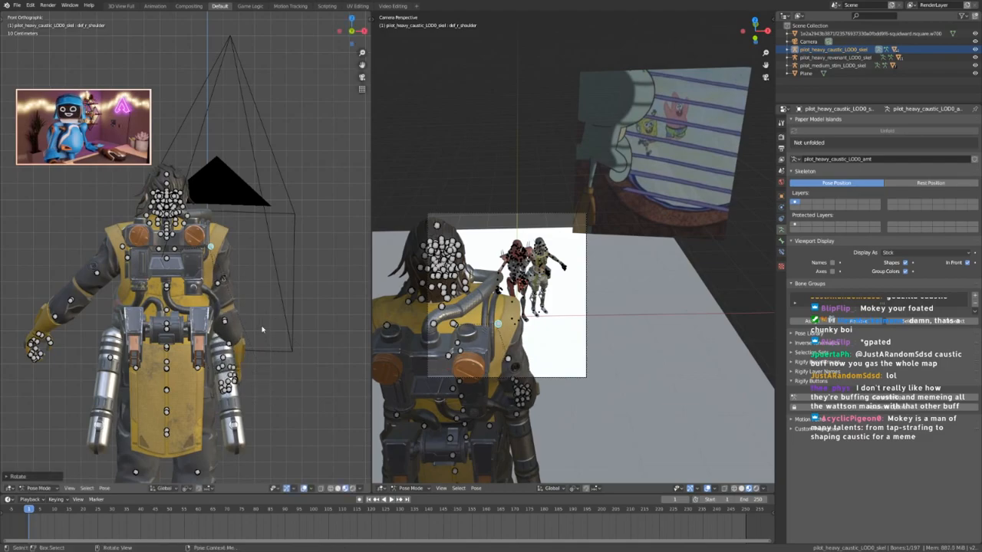
key("ctrl+Tab")
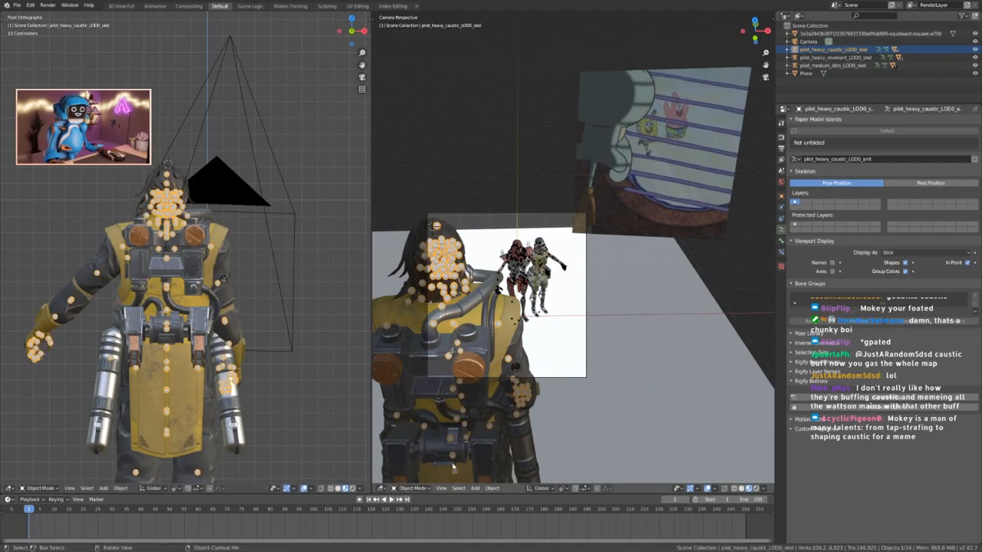
Change the pivot point in the camera view and trackball-rotate Caustic so his body tilts within the frame.
left_click(566, 492)
left_click(579, 471)
key("r")
key("r")
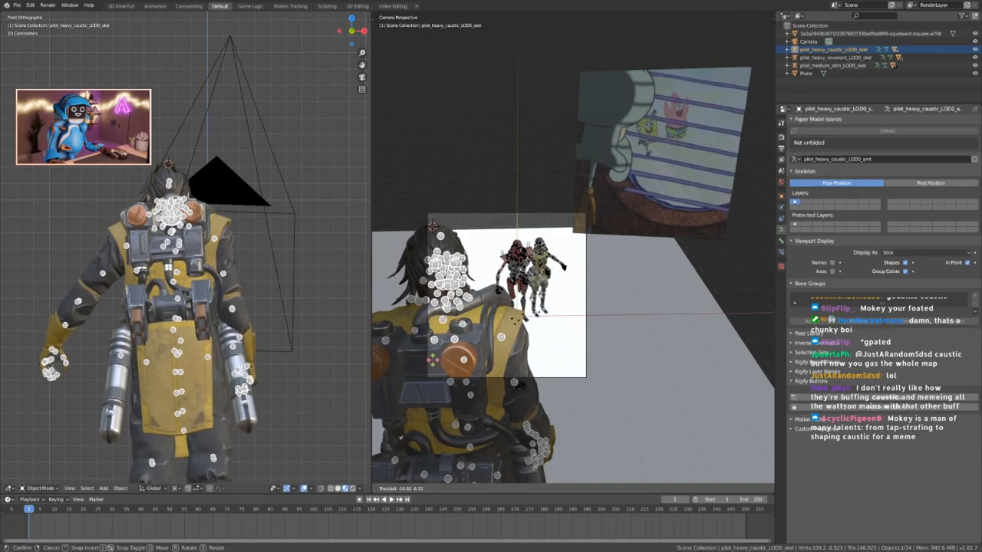
key("r")
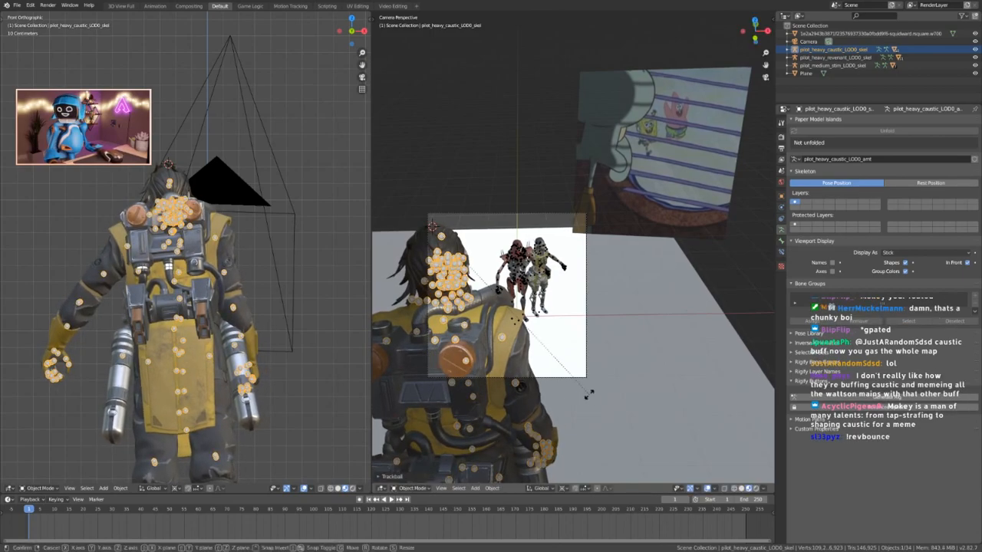
left_click(585, 412)
Viewed from above, rotate Caustic about 38° so he turns toward the two distant characters.
scroll(171, 163, "up", 7)
middle_click_drag(171, 163, 137, 282)
scroll(146, 292, "down", 7)
middle_click_drag(165, 351, 196, 316)
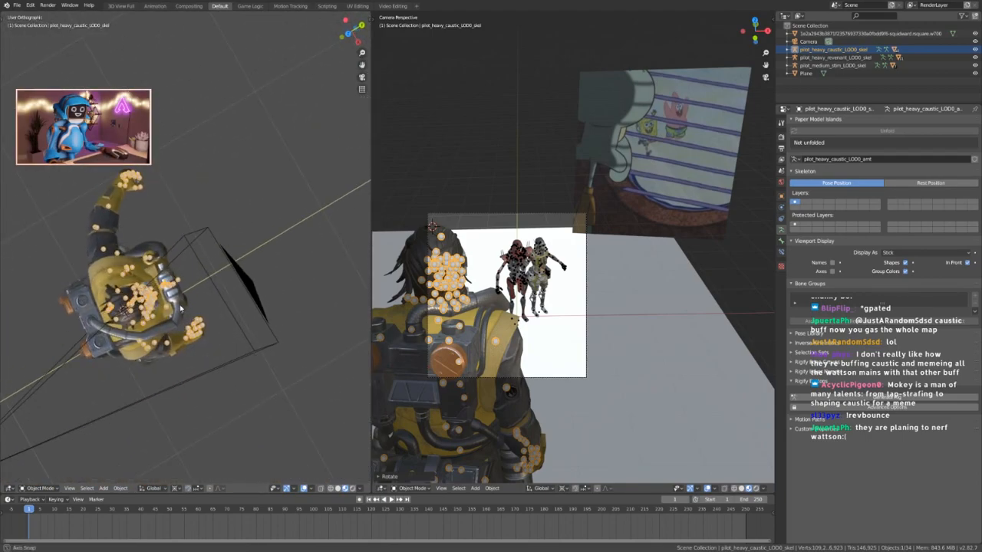
key("a")
key("r")
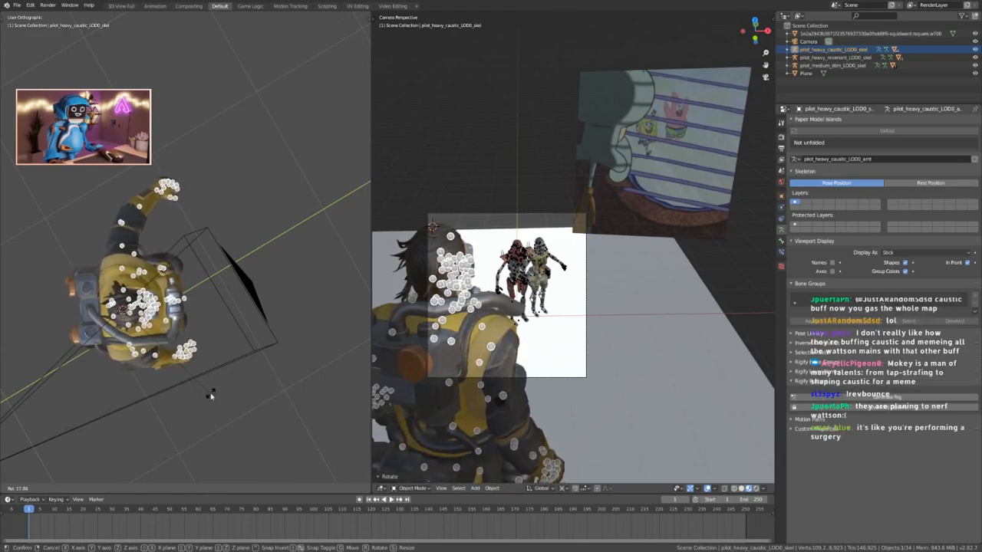
left_click(212, 397)
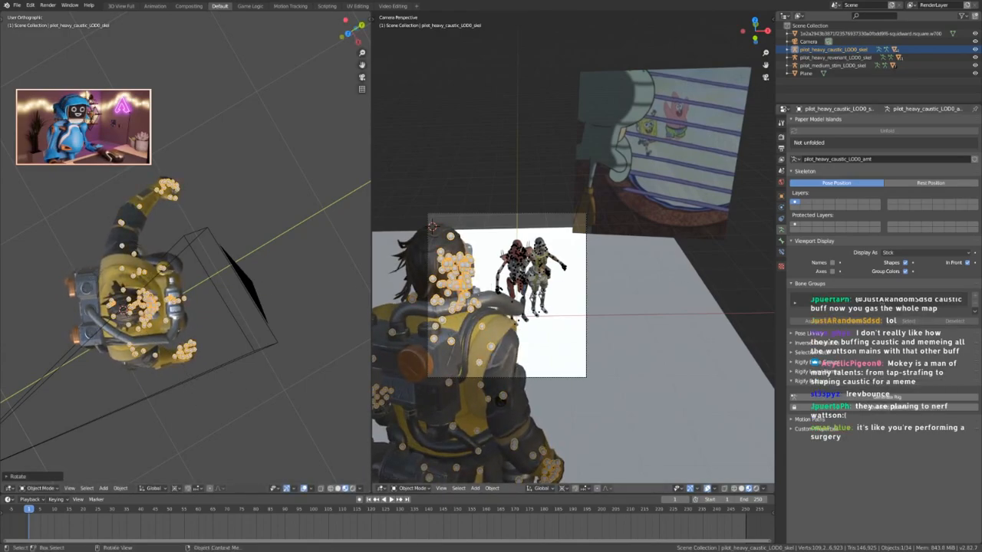
Shift Caustic further toward the left edge of the camera frame, fine-tune his rotation and deselect him.
scroll(145, 324, "up", 2)
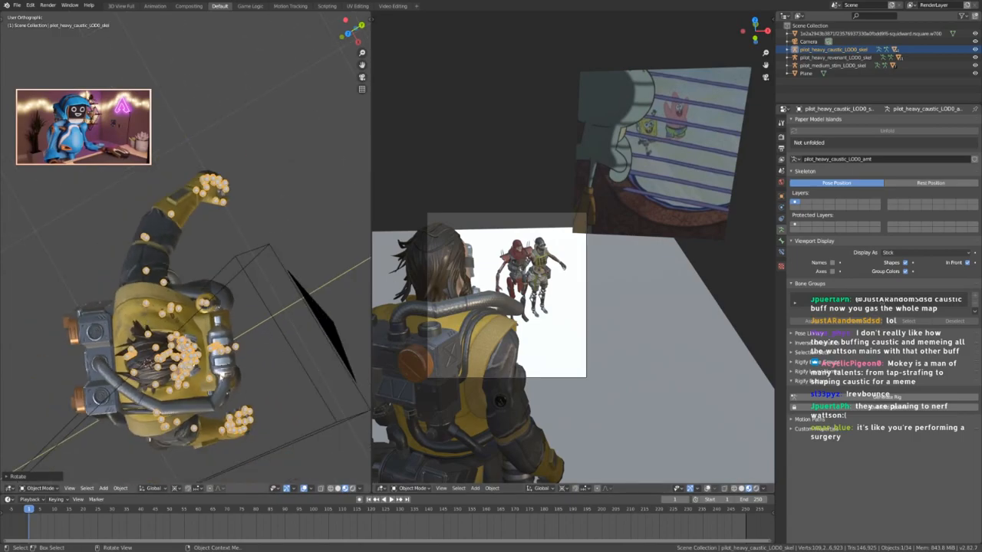
key("g")
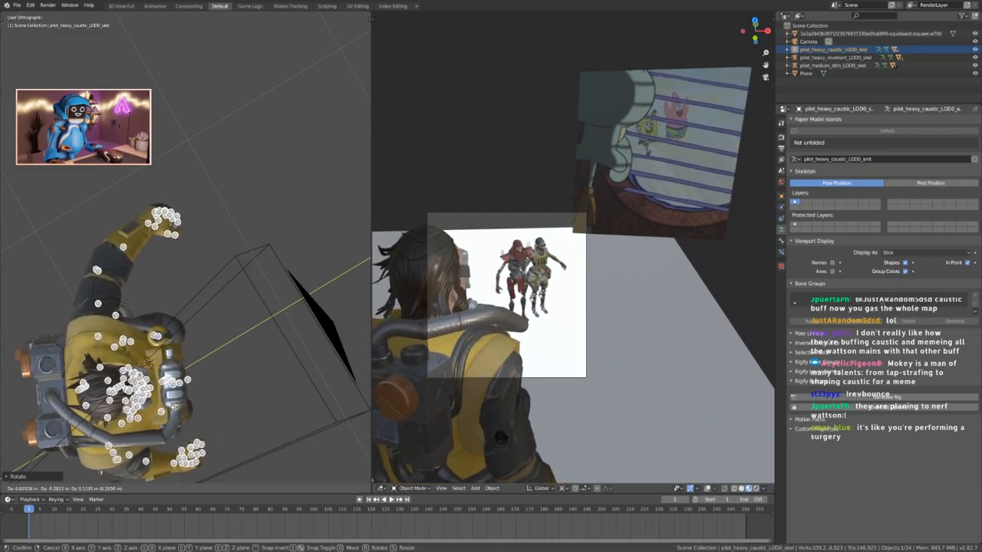
left_click(175, 403)
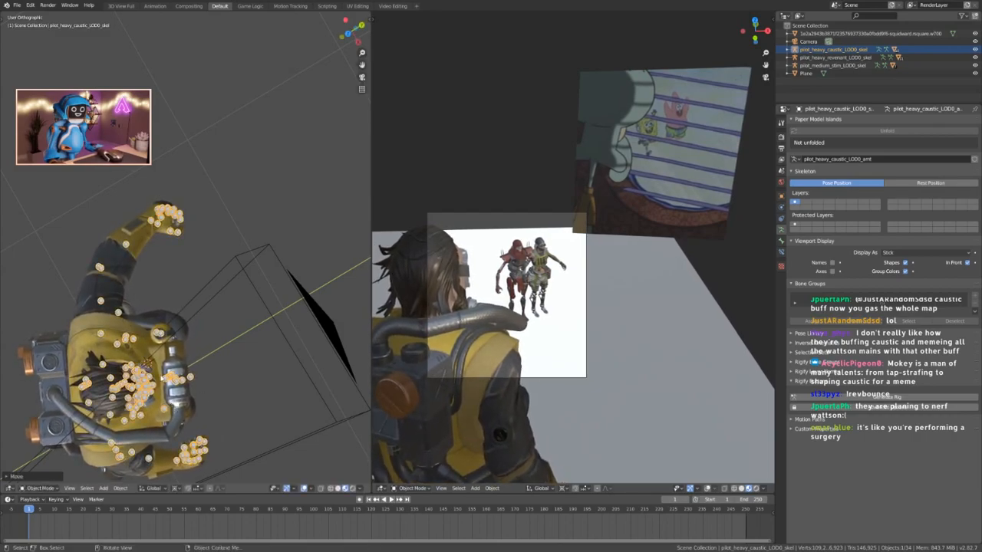
key("r")
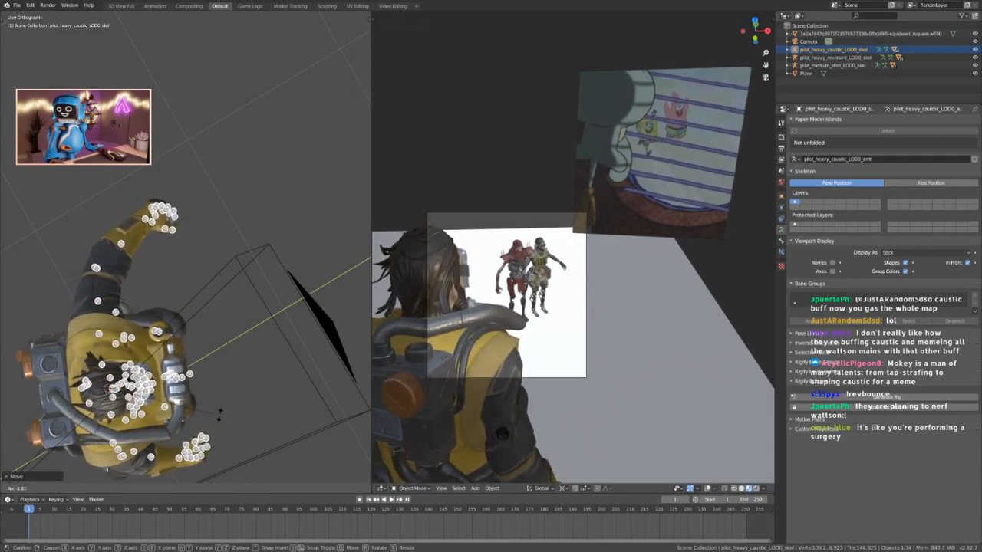
left_click(222, 416)
key("alt+a")
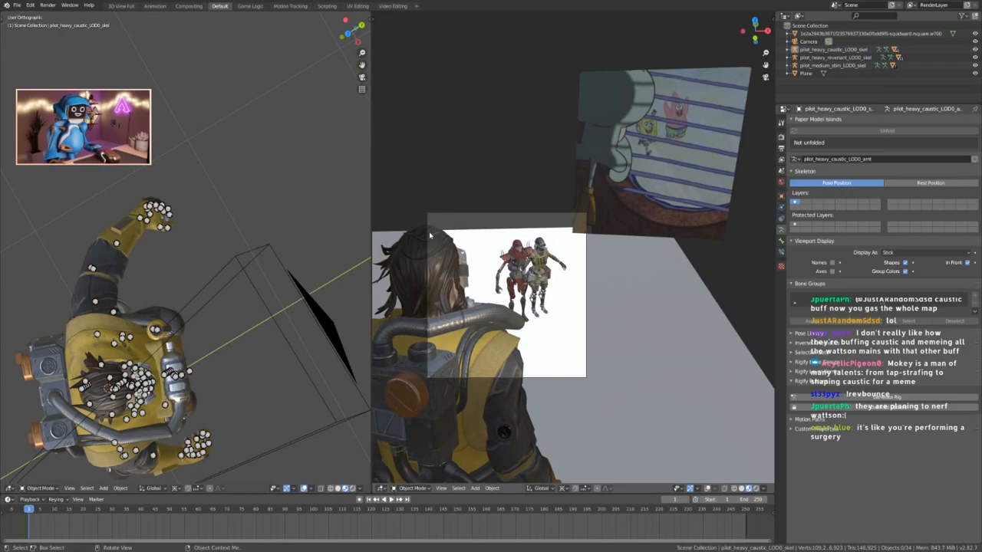
Add a cylinder mesh at the 3D cursor near Caustic.
scroll(543, 330, "down", 4)
scroll(544, 330, "up", 4)
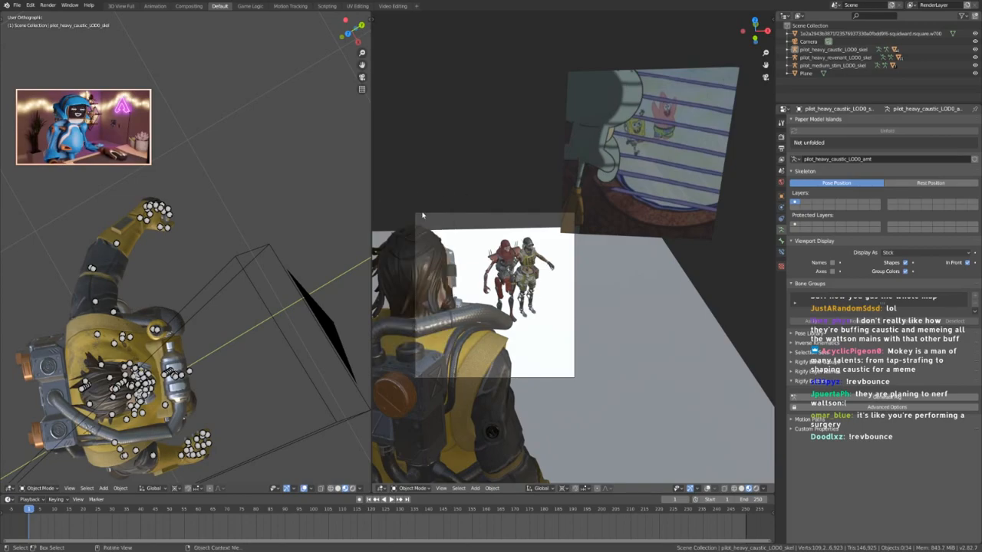
scroll(162, 360, "down", 2)
key("shift+a")
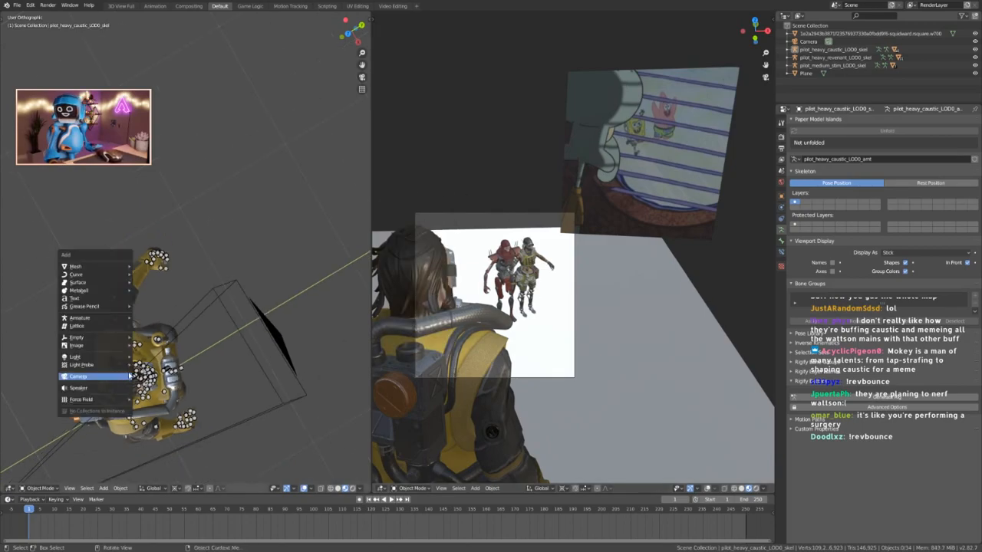
key("Escape")
key("shift+a")
mouse_move(92, 251)
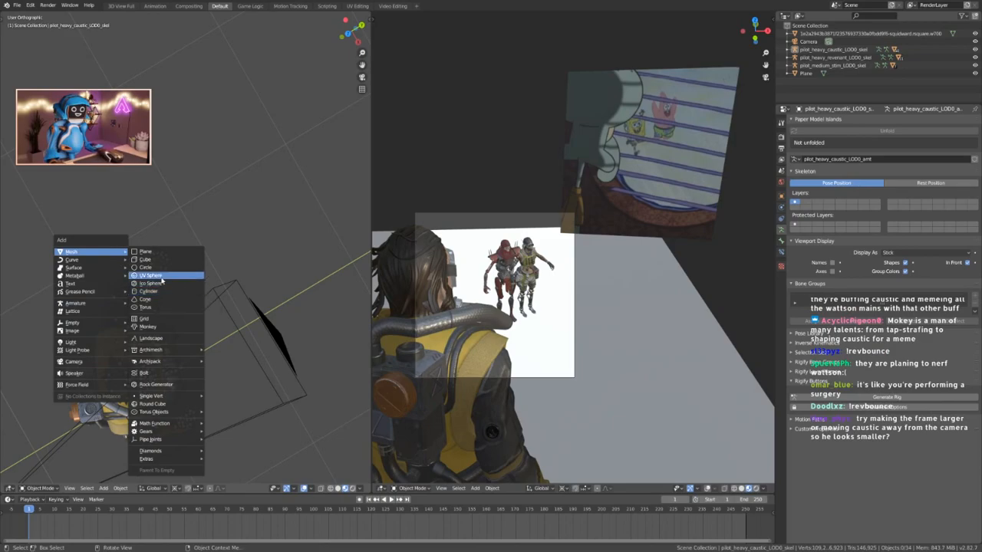
left_click(163, 292)
Delete both end-cap faces of the cylinder to leave an open tube, and return to Object Mode.
scroll(199, 336, "down", 2)
scroll(193, 342, "up", 3)
key("ctrl+Tab")
left_click(291, 339)
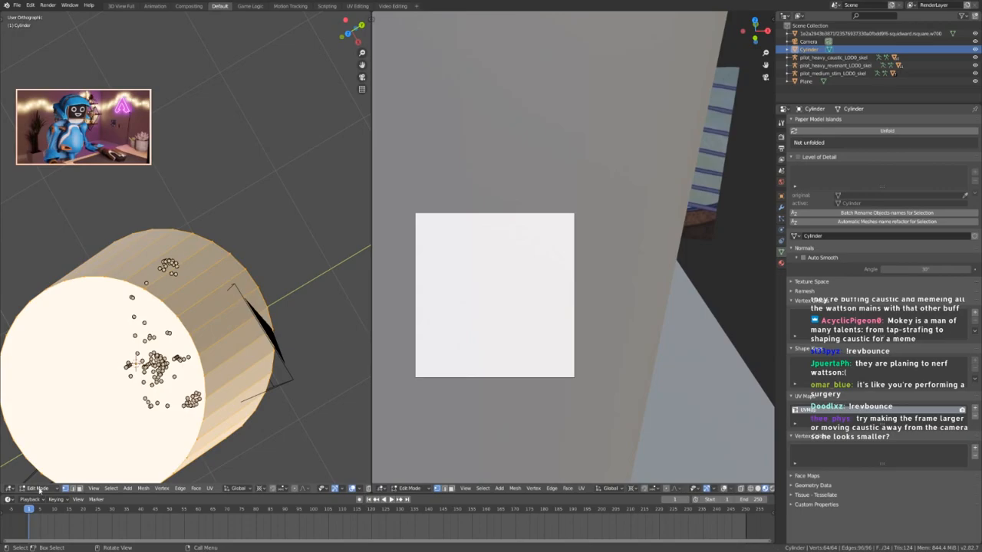
left_click(80, 489)
left_click(115, 385)
middle_click_drag(115, 385, 245, 355)
key("x")
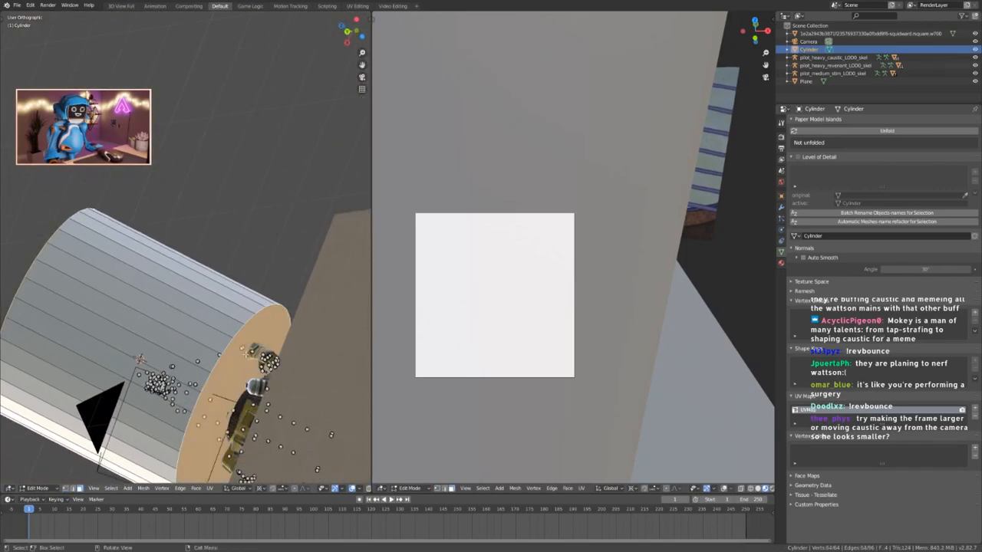
left_click(294, 326)
key("ctrl+Tab")
left_click(59, 302)
Add a Solidify modifier to the open cylinder with a thickness of about -3.4 m, thickening its wall outward.
scroll(236, 353, "down", 5)
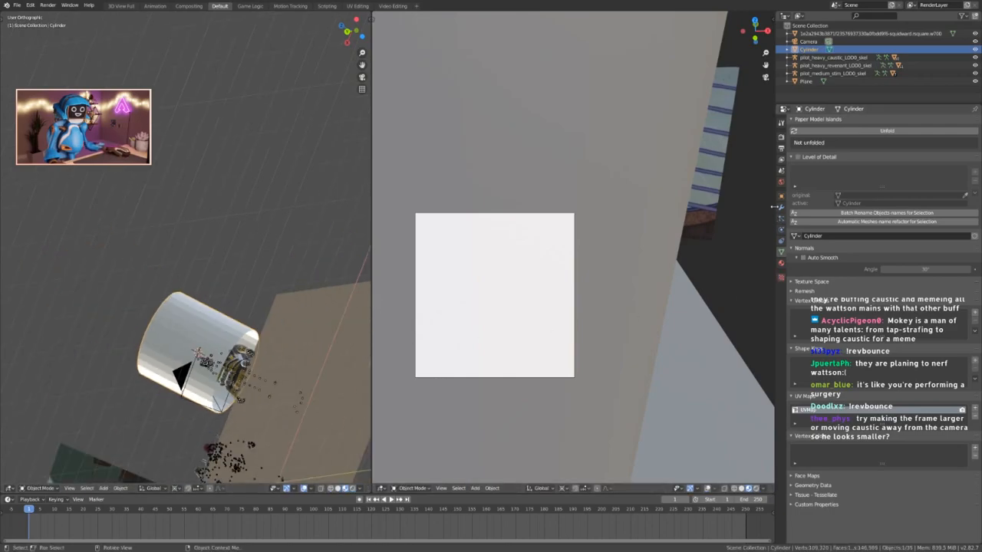
left_click(781, 208)
left_click(814, 121)
left_click(824, 244)
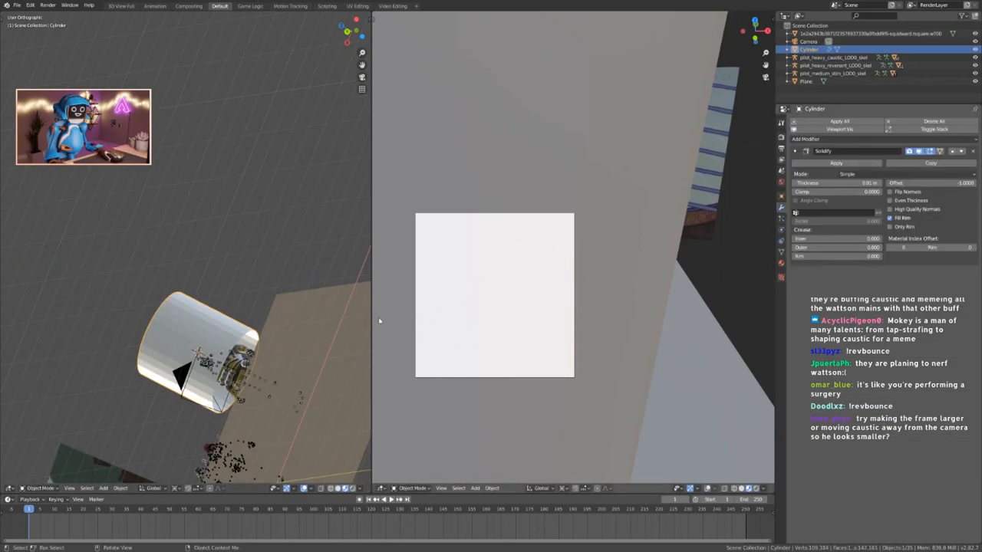
left_click_drag(864, 189, 805, 189)
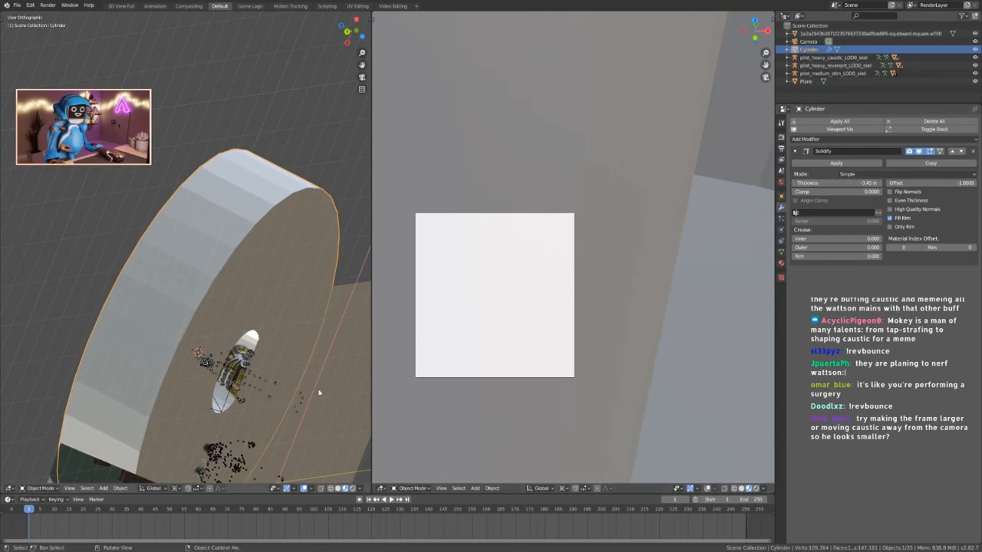
Flatten the cylinder along the global Z axis into a thin ring, and scale the whole ring down.
key("s")
key("z")
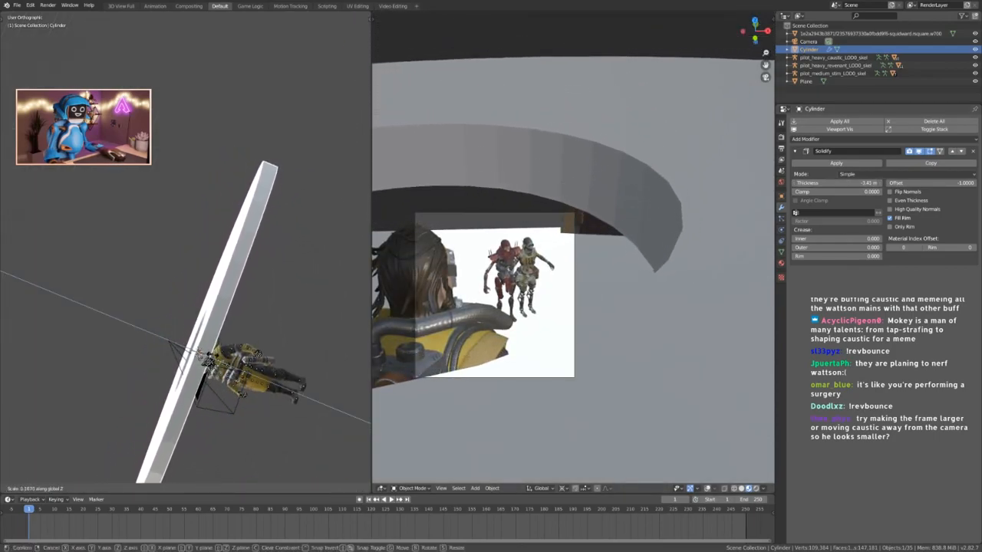
left_click(238, 317)
middle_click_drag(239, 320, 295, 372)
key("s")
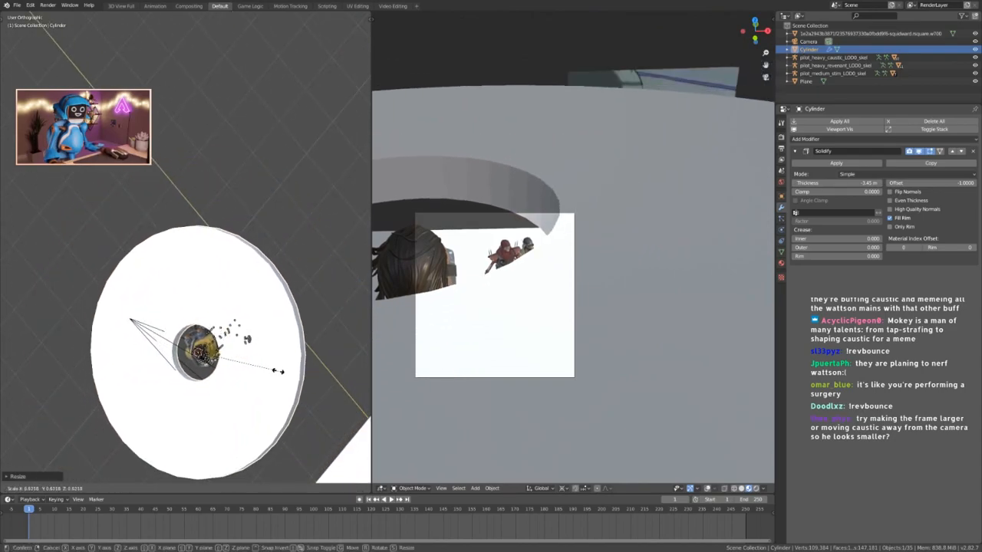
left_click(229, 375)
Rotate the ring 90 degrees in the right side view so that it stands upright.
key("KP_1")
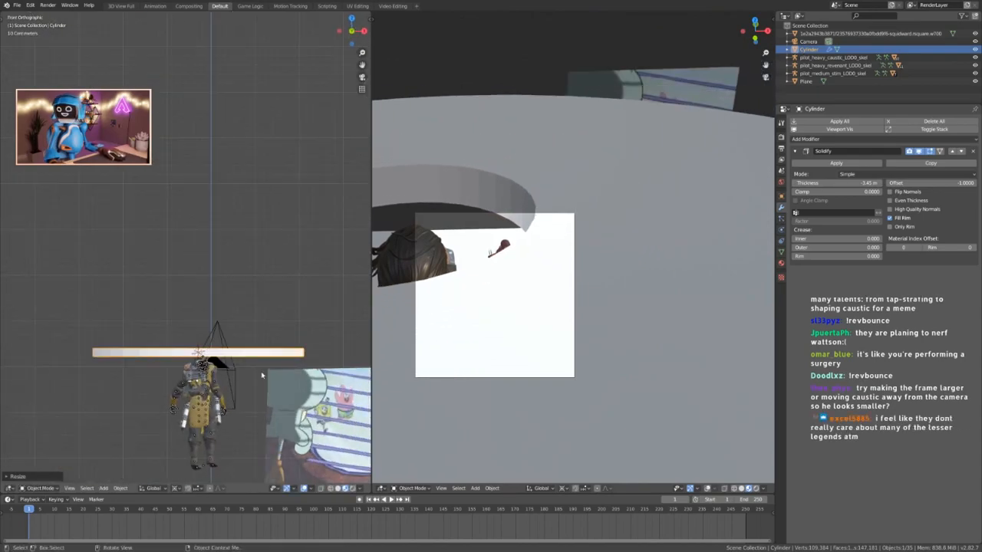
key("KP_3")
type("r90")
key("Return")
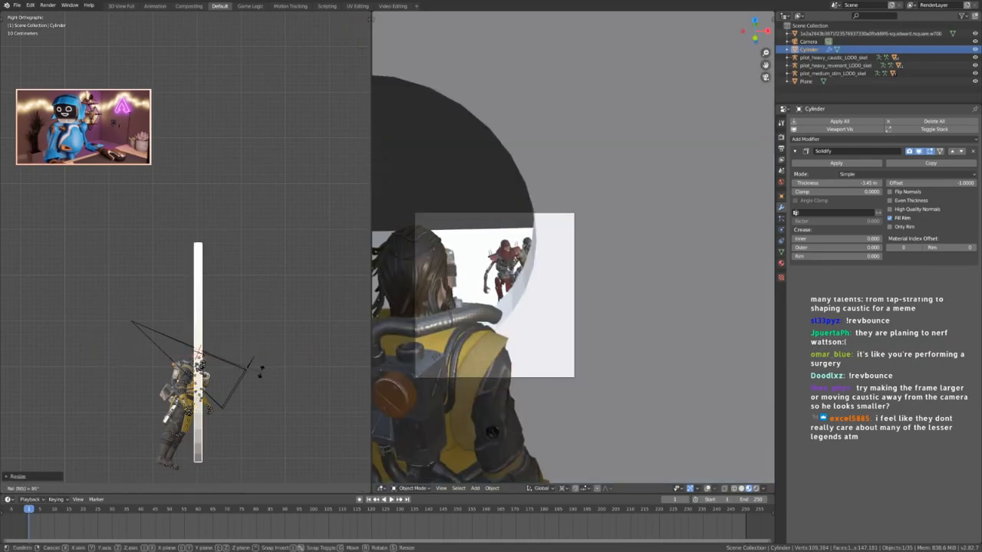
Move the ring in front of Caustic and tilt it to face the camera, with its opening around the two background characters.
key("g")
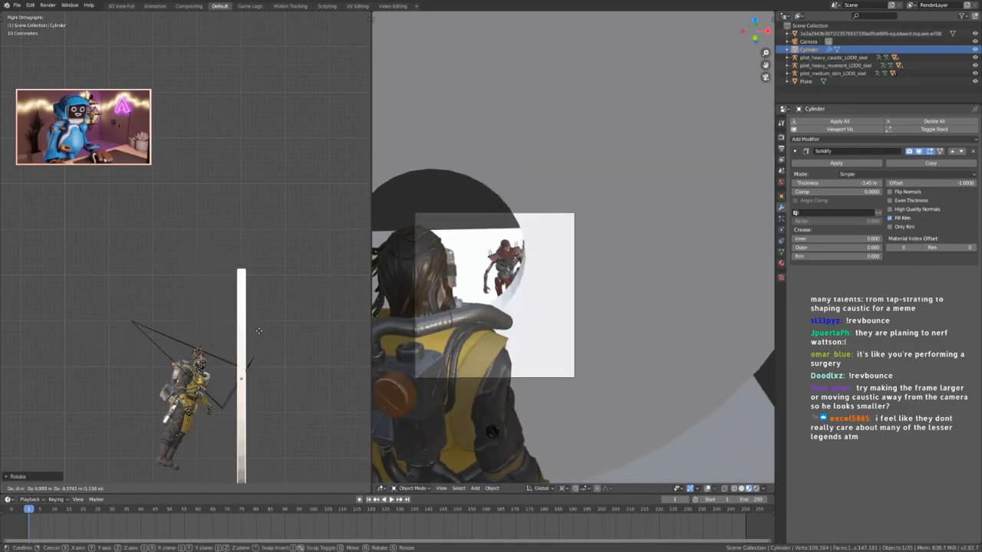
left_click(669, 304)
key("r")
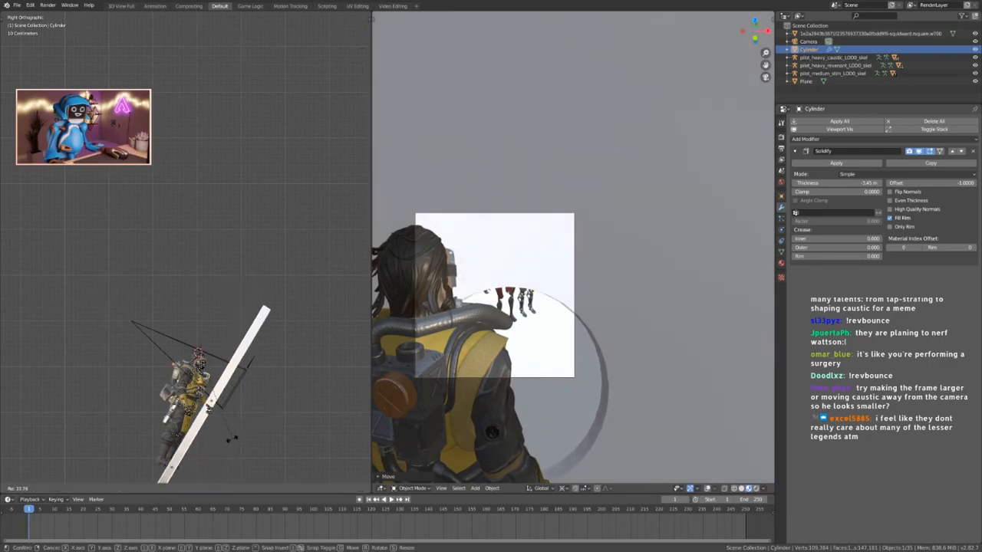
left_click(233, 436)
key("g")
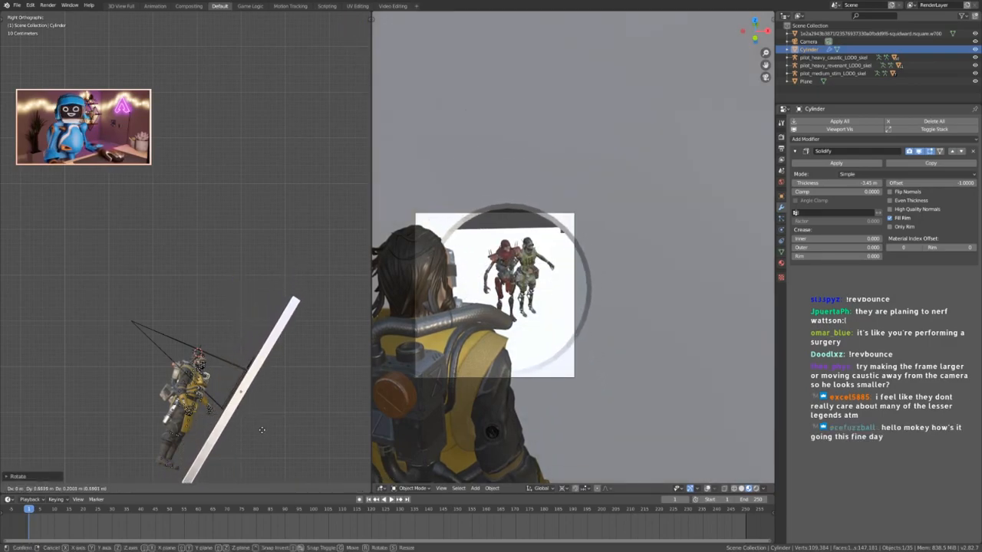
left_click(262, 433)
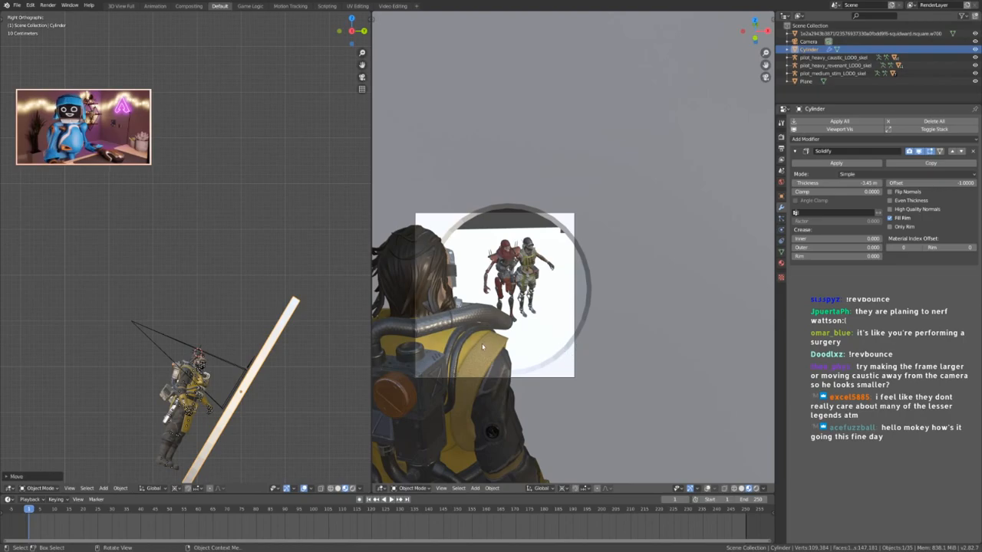
Set the ring's Solidify thickness to -1.11 m and move the Squidward reference image up from behind the ring.
scroll(482, 344, "down", 5)
left_click_drag(836, 183, 878, 183)
left_click(600, 236)
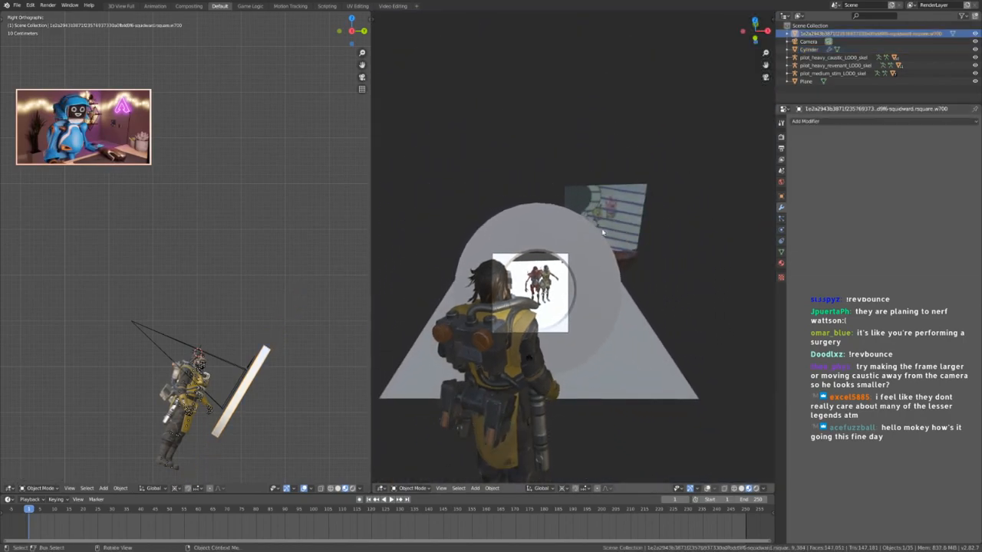
scroll(638, 268, "up", 3)
key("g")
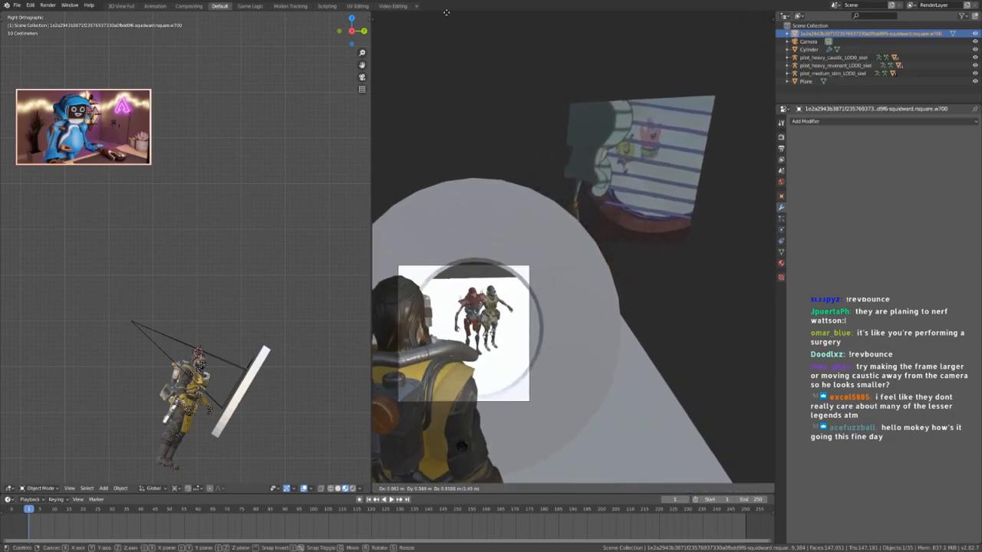
Shift the ring and scale it up slightly so its opening sits better around the background characters.
left_click(596, 317)
key("g")
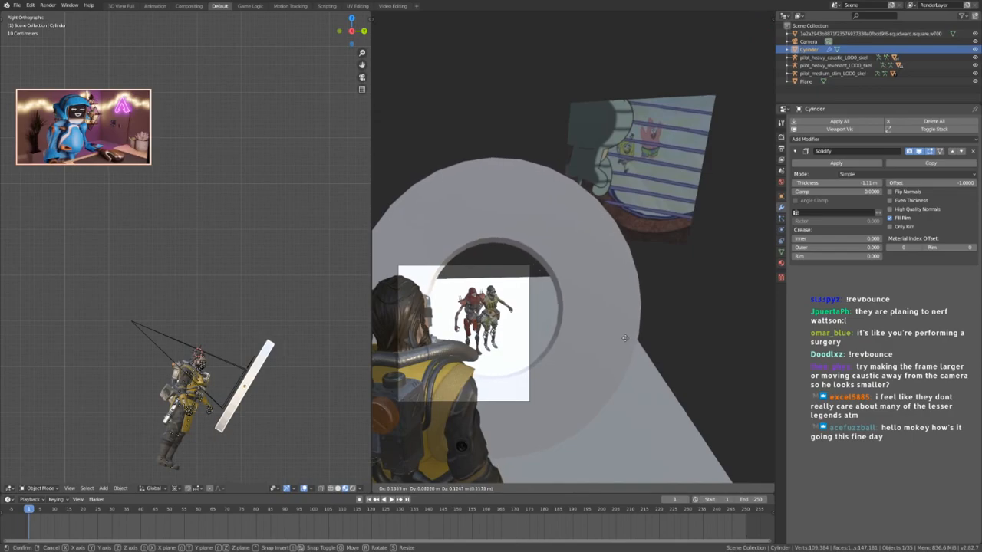
key("s")
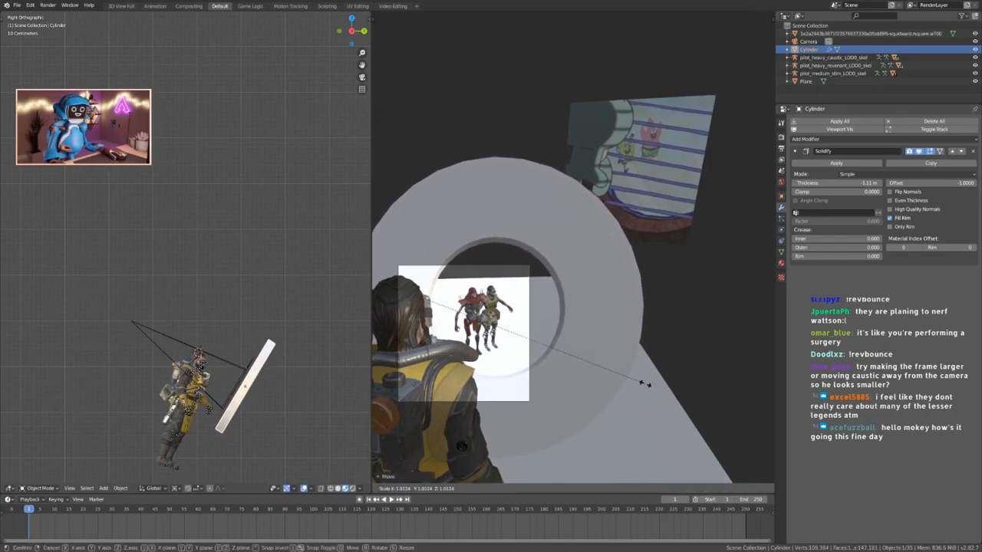
left_click(664, 396)
key("g")
left_click(650, 392)
Turn the ring freely with trackball rotation so it sits at an angle to the camera like the reference window.
key("r")
key("r")
right_click(457, 310)
key("r")
key("r")
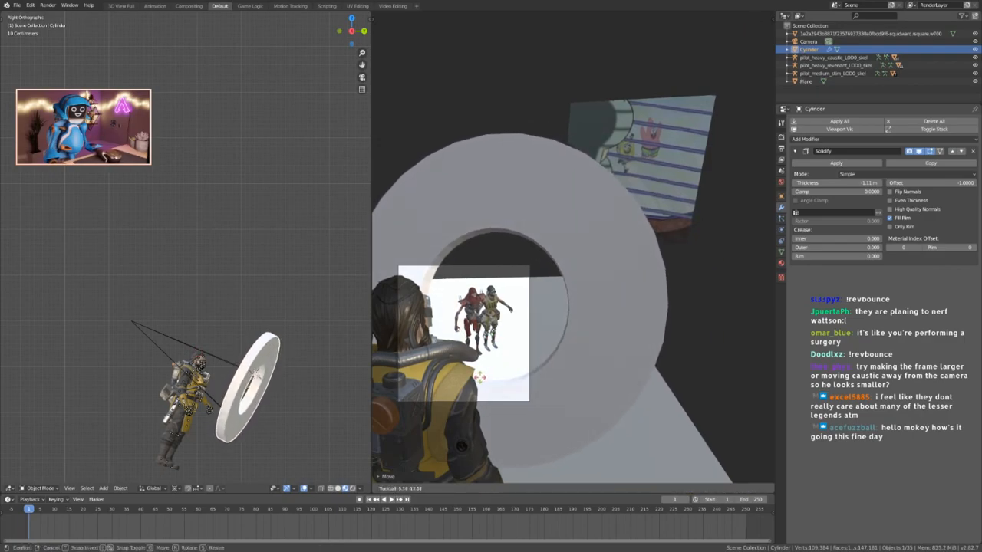
left_click(483, 364)
Nudge the rotated ring slightly sideways to refine its position in the camera frame.
scroll(481, 379, "down", 1)
middle_click_drag(480, 379, 516, 357, "shift")
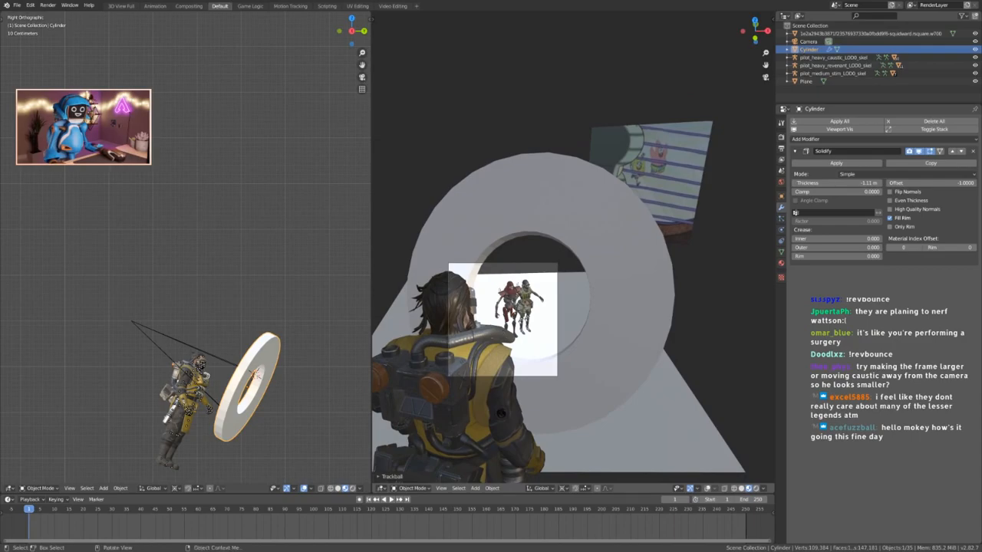
scroll(513, 310, "up", 3)
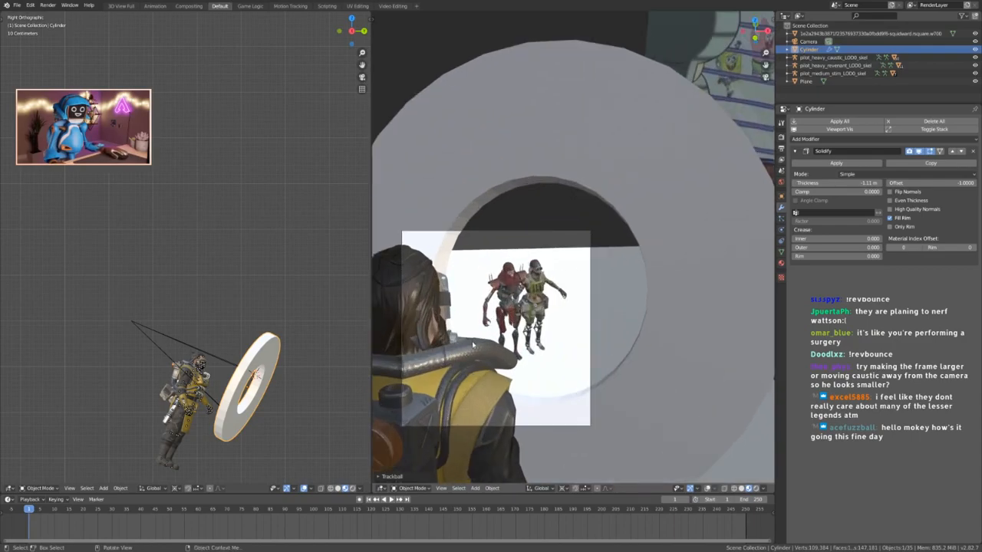
scroll(473, 344, "down", 2)
scroll(216, 376, "down", 7)
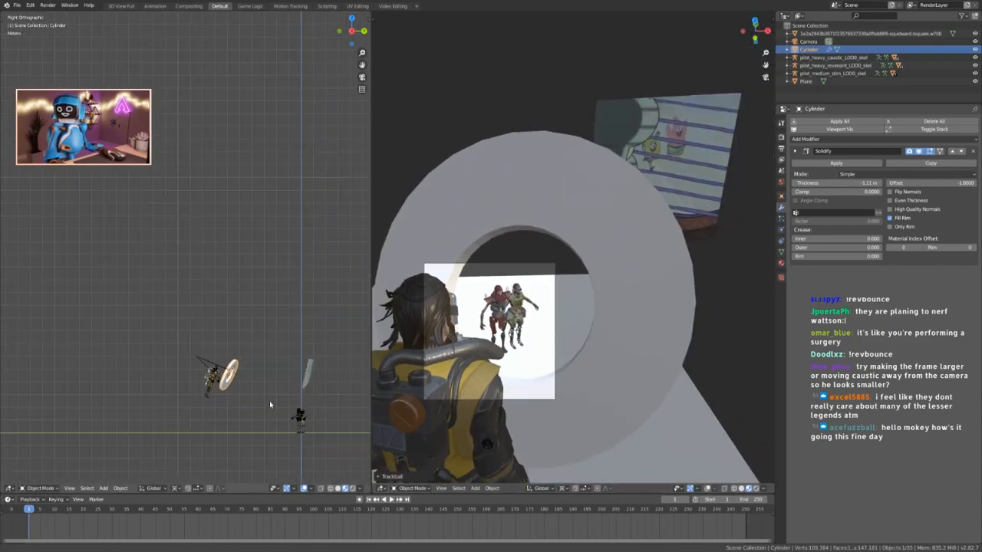
middle_click_drag(271, 404, 201, 343, "shift")
scroll(190, 352, "up", 5)
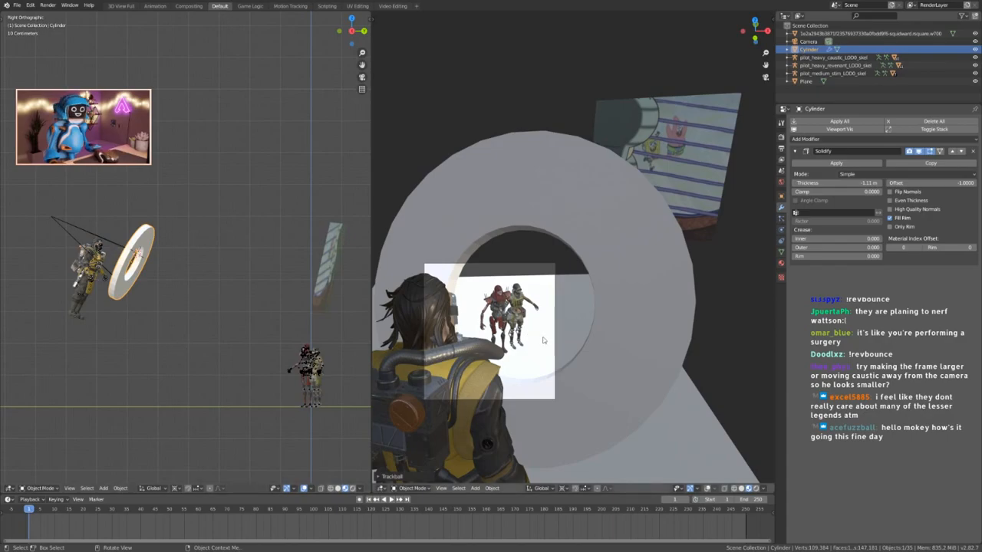
key("g")
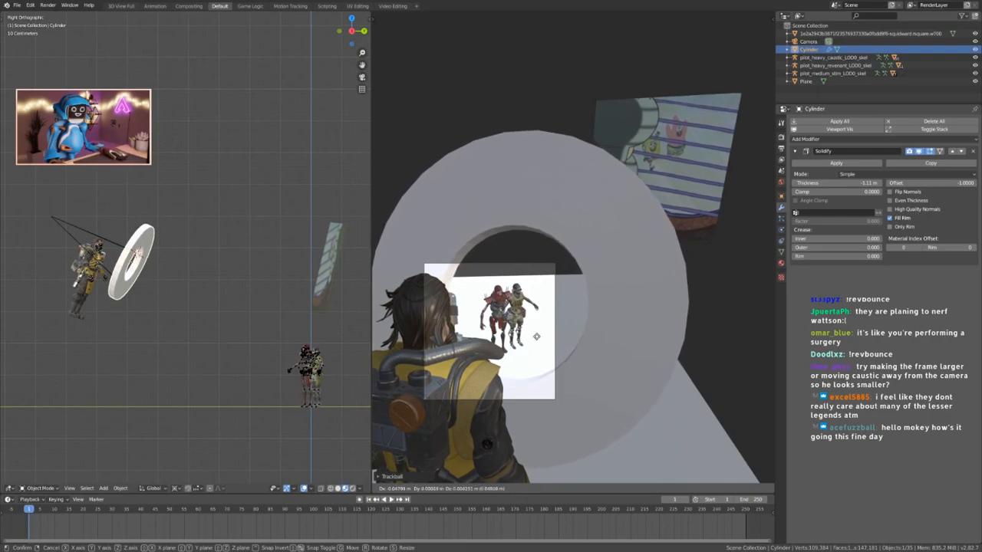
left_click(548, 349)
Move the ring, camera and Caustic together about 2.6 m back and up, away from the two background characters.
scroll(140, 272, "down", 2)
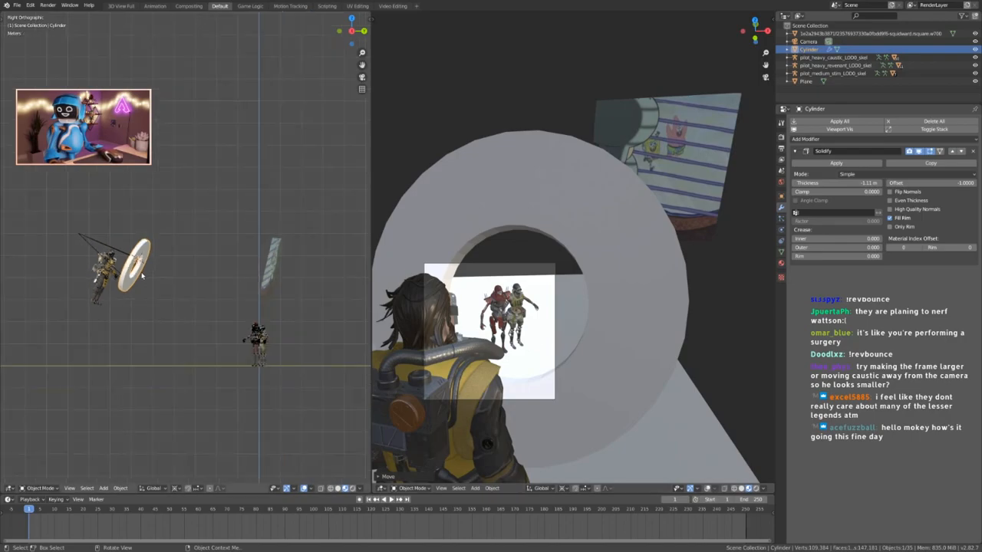
left_click(95, 242, "shift")
left_click(101, 266, "shift")
key("g")
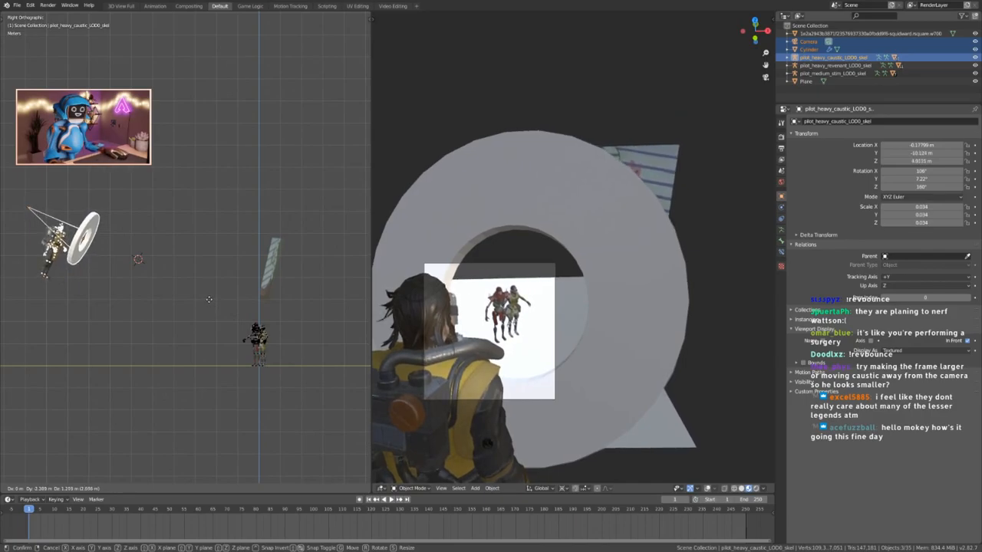
left_click(208, 299)
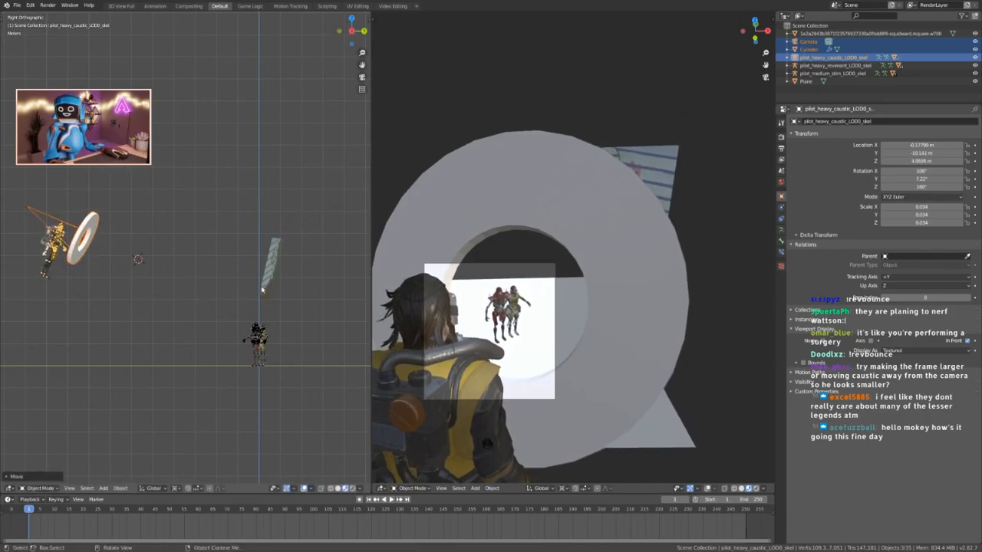
Add a Subdivision Surface modifier to the ring and place it above Solidify in the modifier stack.
left_click(97, 228)
scroll(97, 219, "up", 6)
middle_click_drag(97, 219, 233, 182, "shift")
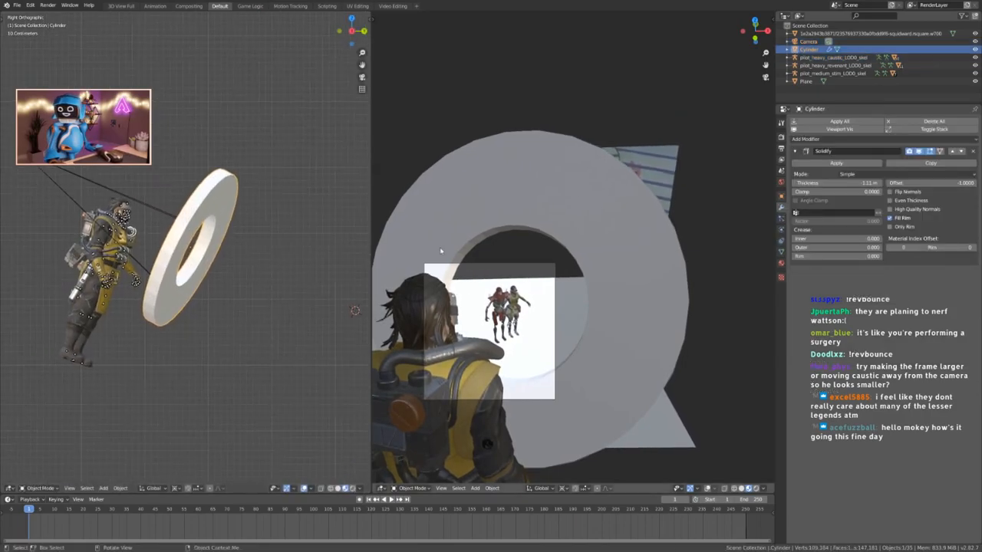
left_click(830, 138)
left_click(823, 271)
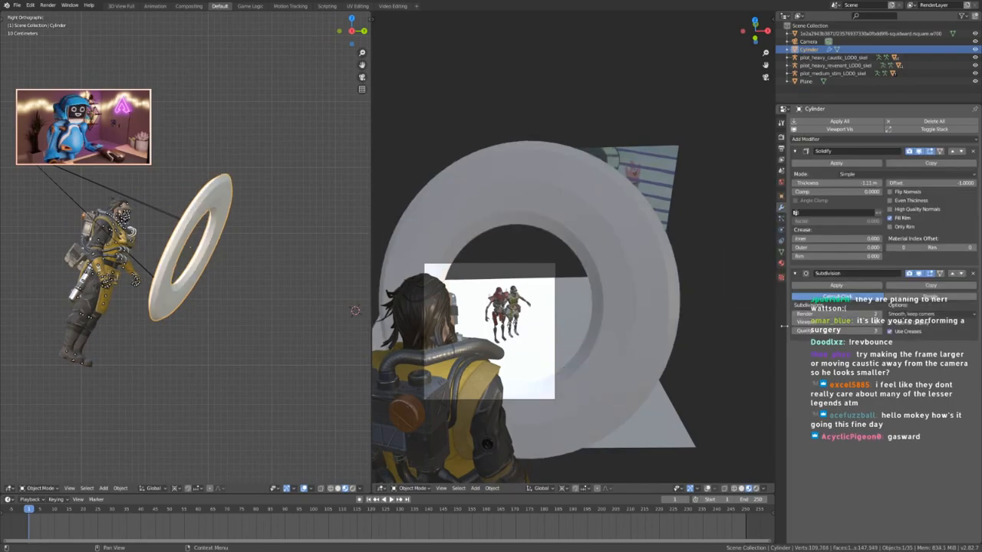
left_click(952, 273)
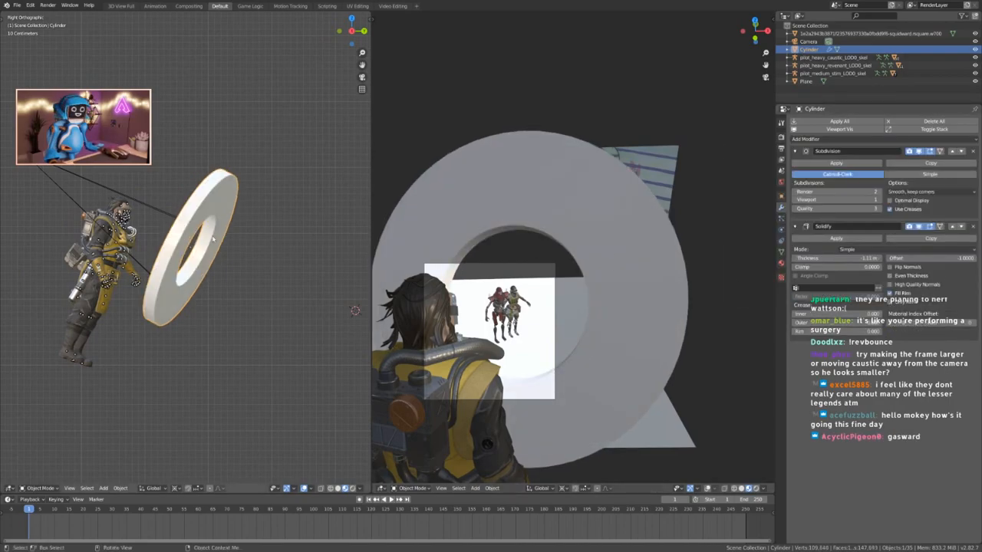
Set the ring's Subdivision viewport level to 2, comparing the smoothness of its inner edge against level 0.
scroll(205, 240, "up", 6)
scroll(433, 301, "up", 5)
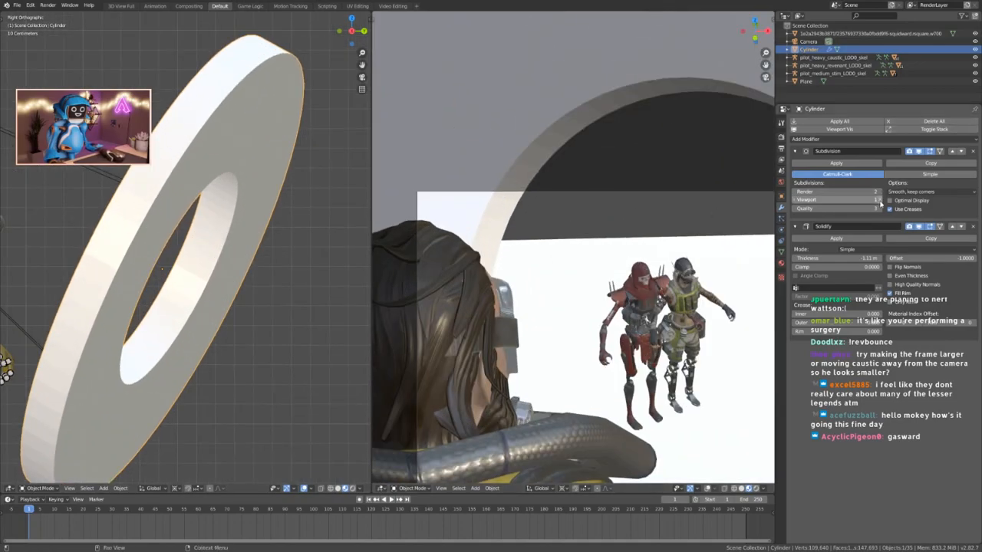
left_click(876, 199)
scroll(573, 247, "down", 4)
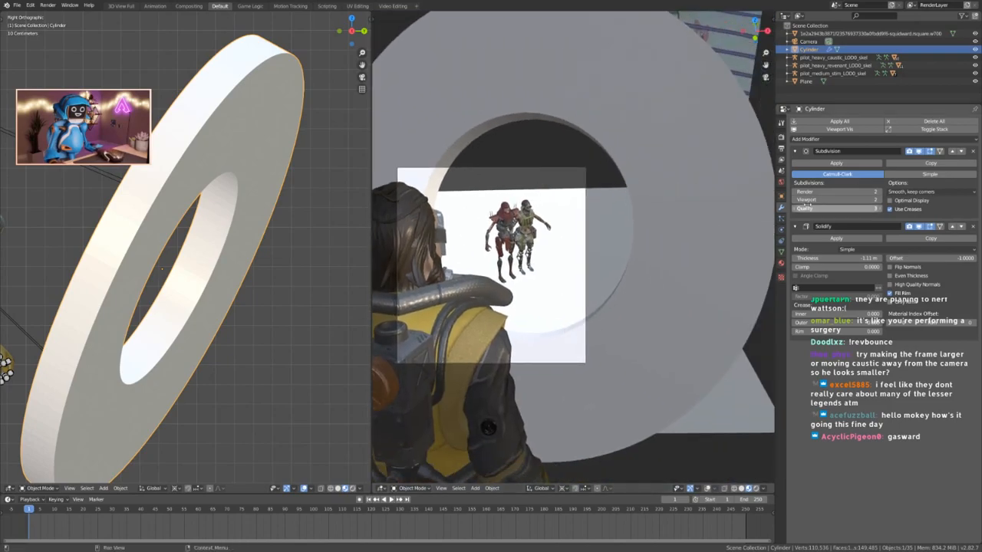
left_click_drag(836, 199, 815, 199)
scroll(438, 177, "up", 4)
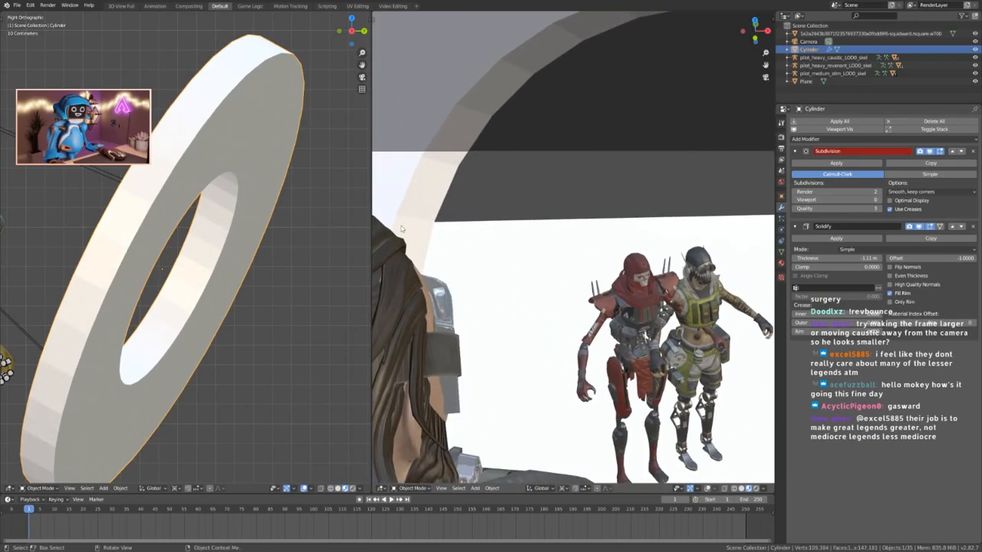
scroll(405, 212, "up", 2)
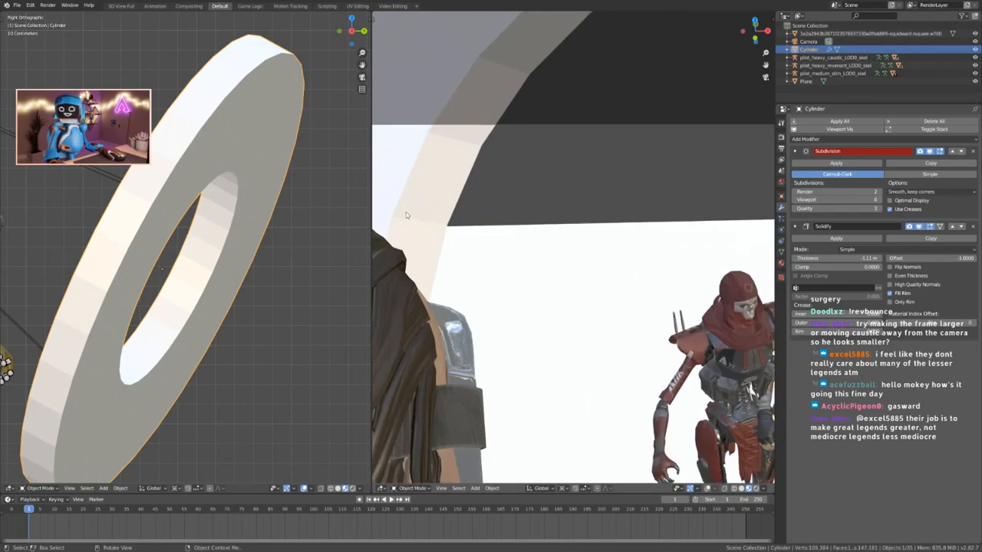
left_click(879, 200)
left_click(879, 200)
Reduce the width of the ring's wall by setting its Solidify thickness to -0.84 m.
scroll(411, 200, "down", 8)
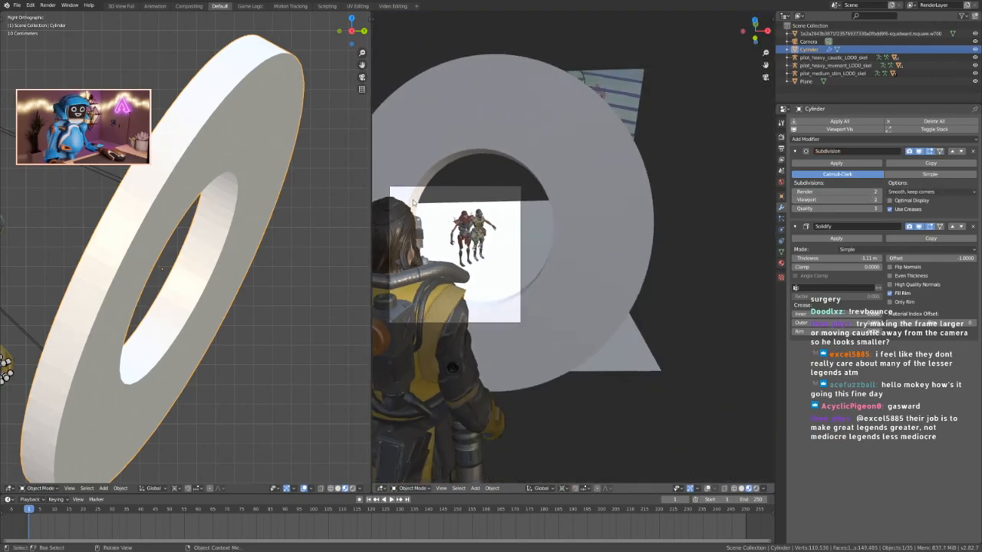
middle_click_drag(413, 202, 526, 268, "shift")
left_click(716, 146)
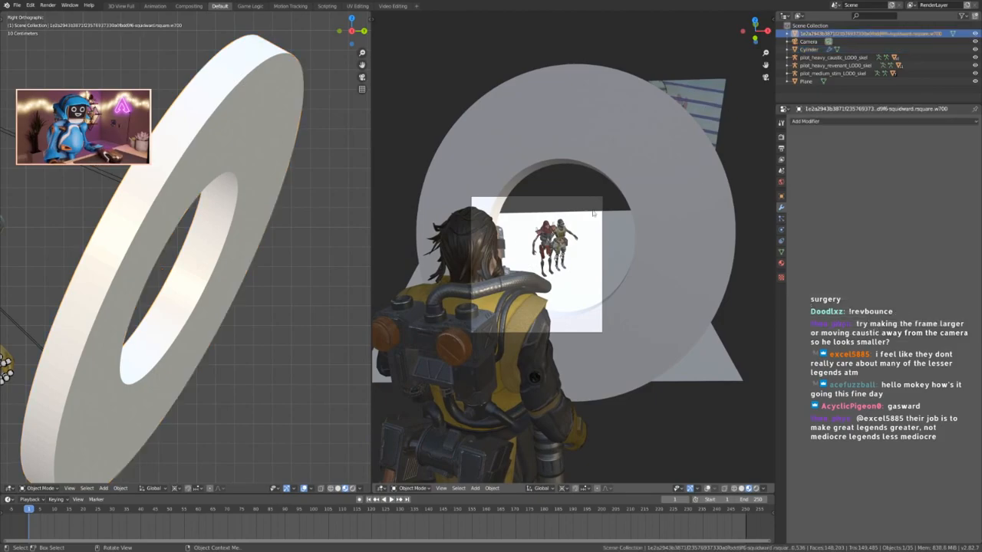
left_click(674, 195)
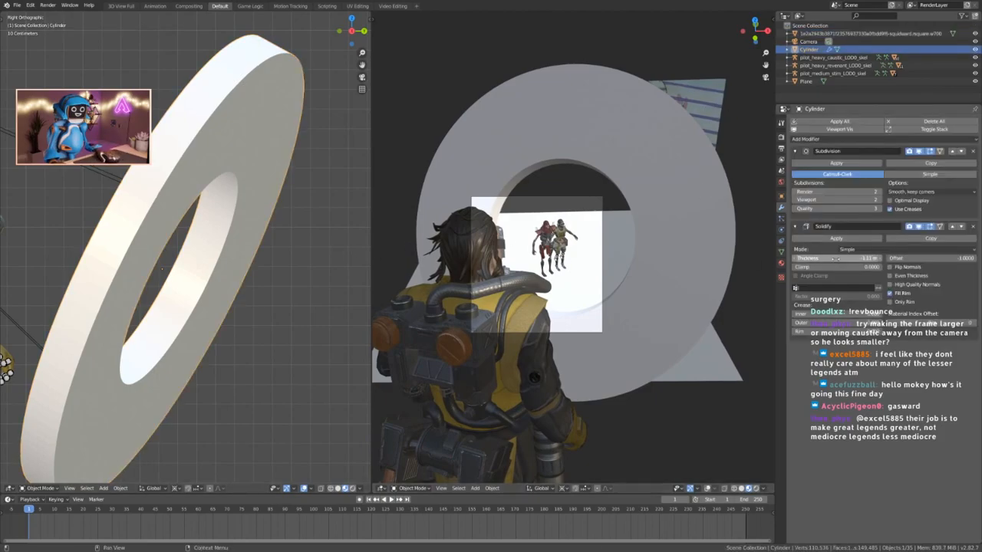
left_click_drag(836, 258, 857, 258)
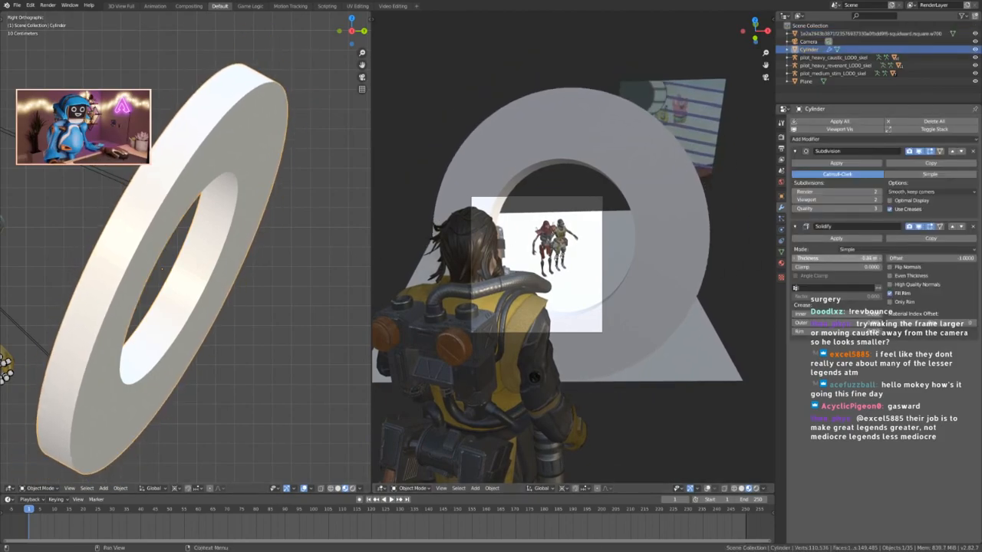
Move the Squidward reference image up and clear of the ring so that it is fully visible.
left_click(691, 113)
key("g")
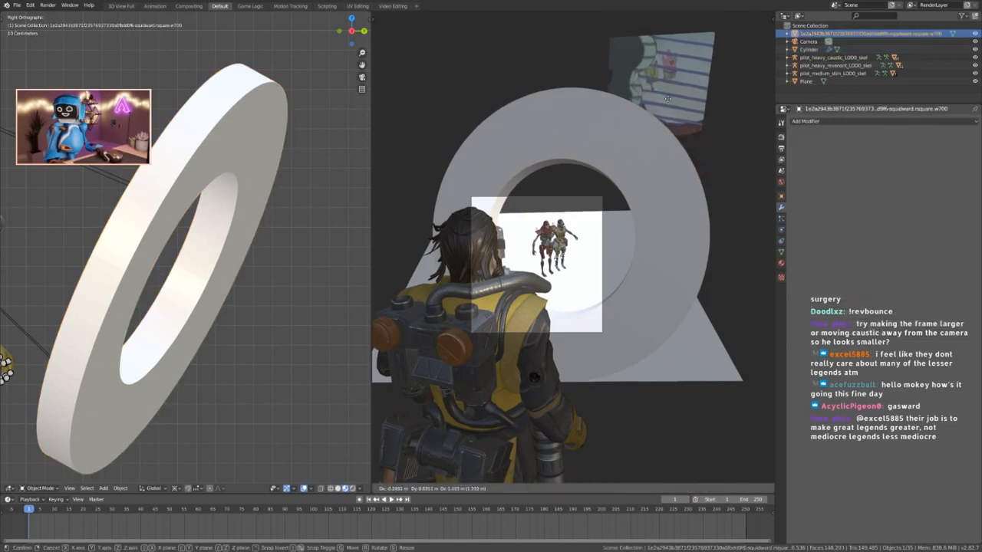
left_click(702, 119)
Select the ring and briefly check its base mesh in Edit Mode, ending in Object Mode.
left_click(671, 255)
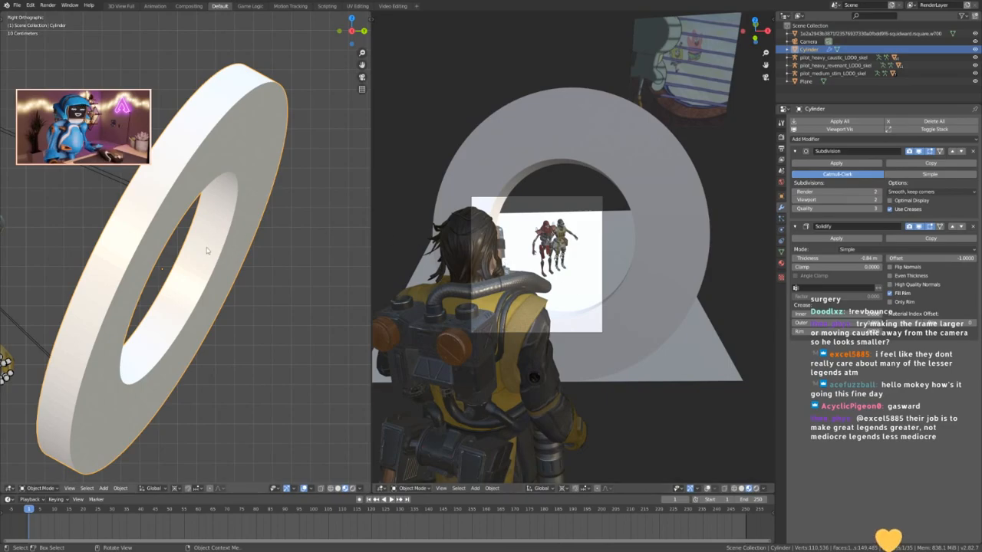
key("Tab")
key("Tab")
scroll(253, 307, "down", 4)
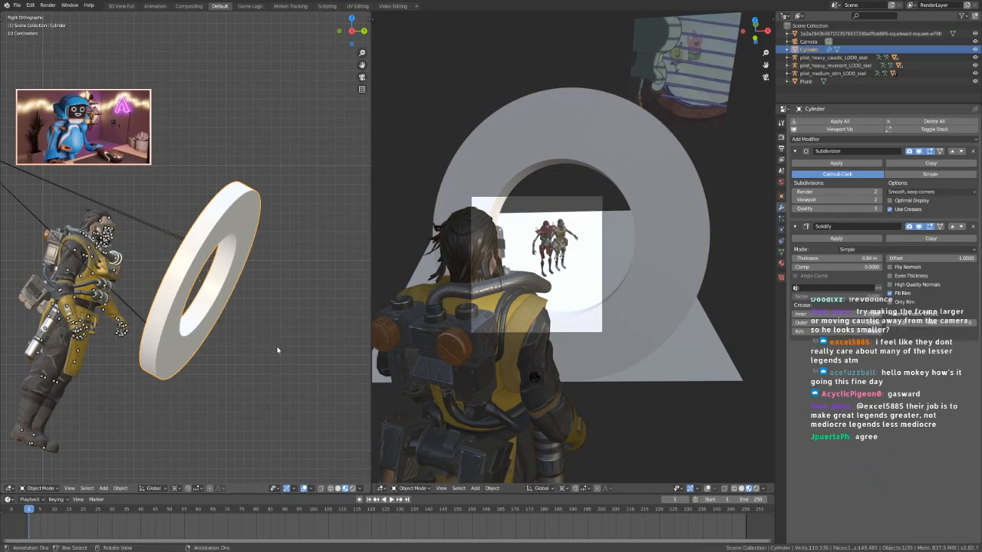
Duplicate the ring and move the copy well above the original.
left_click(197, 241)
left_click(221, 232)
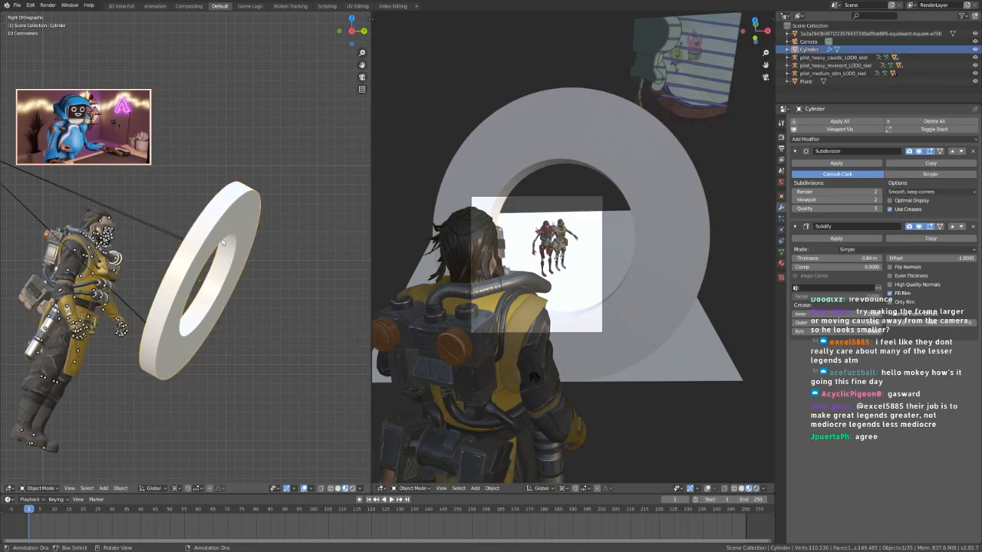
key("shift+d")
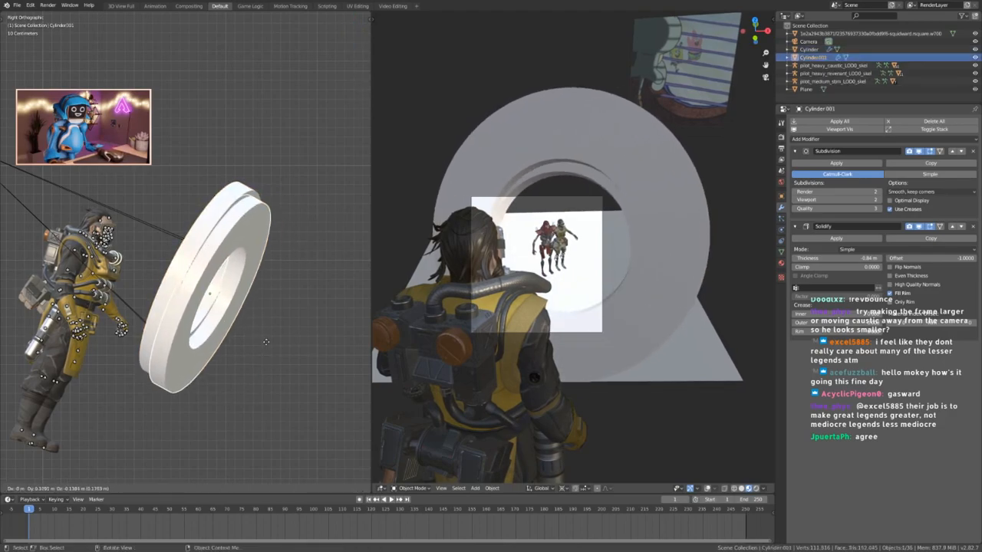
left_click(306, 367)
scroll(260, 375, "down", 4)
key("g")
left_click(268, 238)
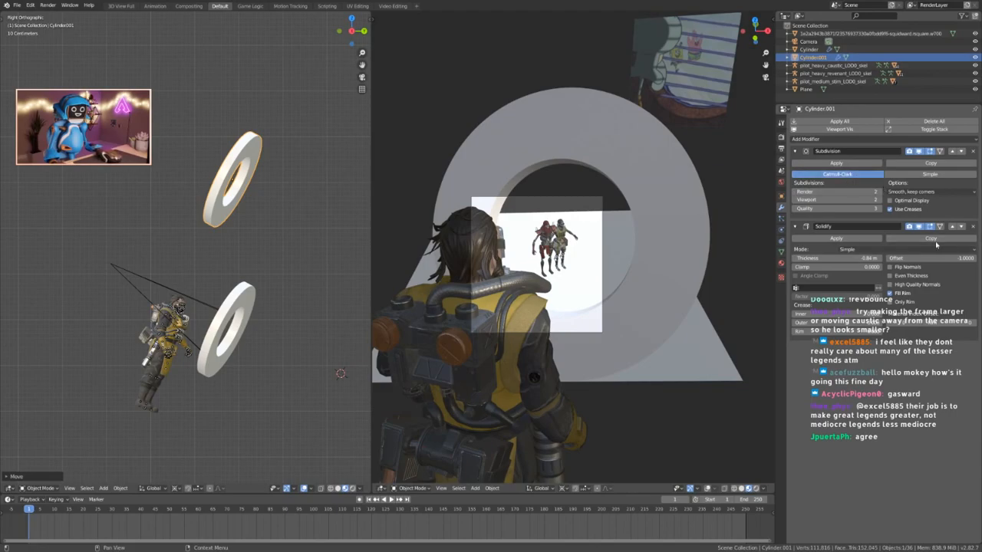
Remove the Solidify and Subdivision modifiers from the upper ring copy.
left_click(970, 227)
left_click(972, 151)
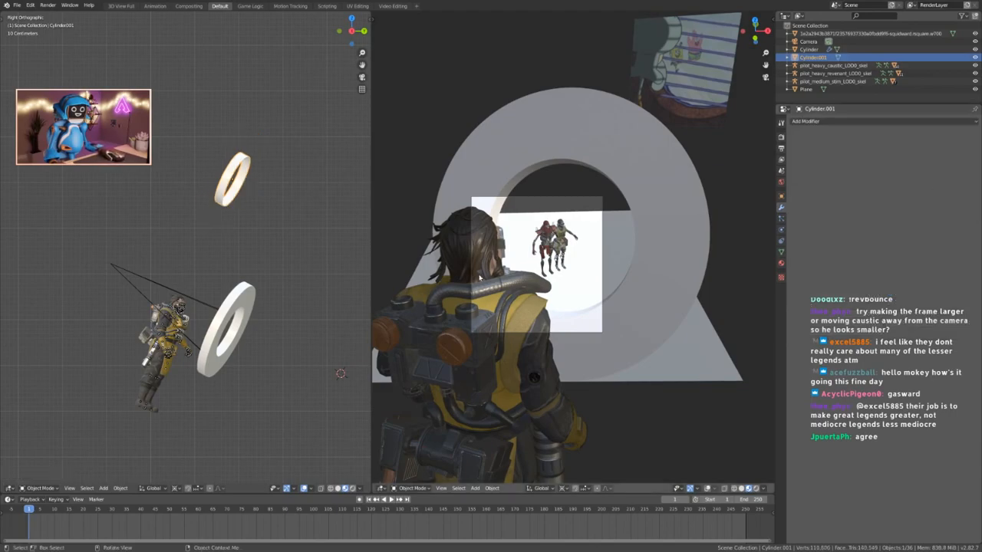
scroll(205, 269, "up", 3)
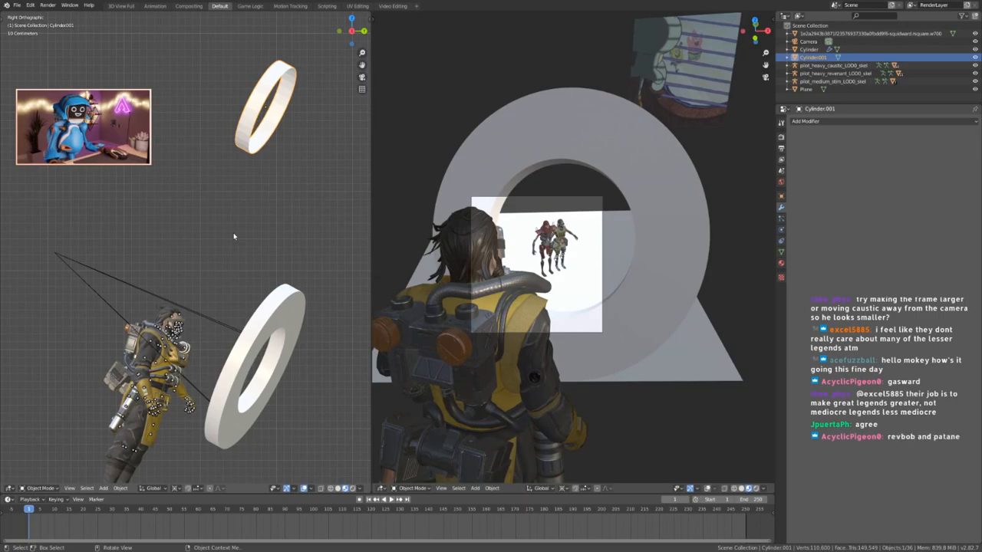
Duplicate the modifier-free ring beside itself, and delete that extra duplicate.
key("shift+d")
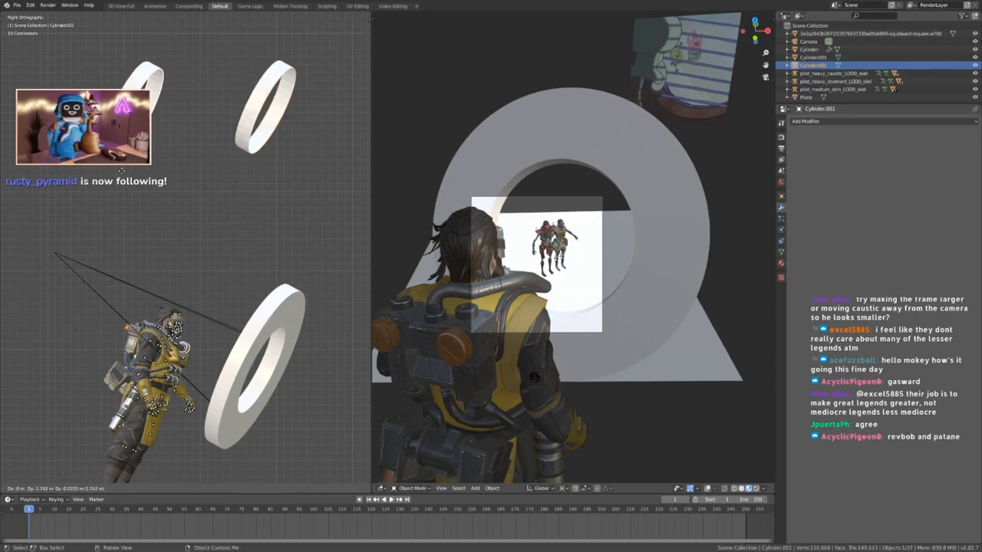
left_click(121, 174)
left_click(222, 166)
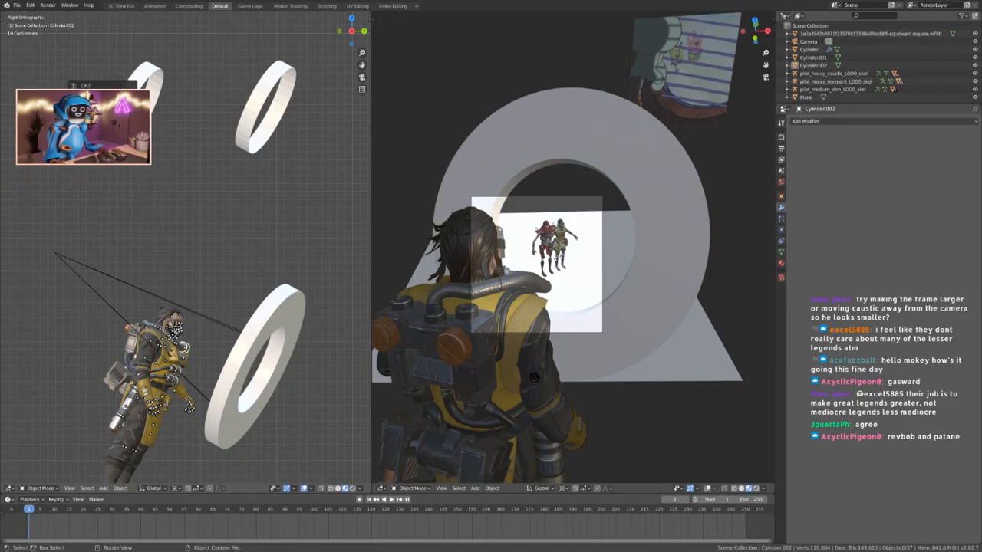
right_click(129, 192)
left_click(147, 76)
key("x")
left_click(147, 78)
left_click(264, 144)
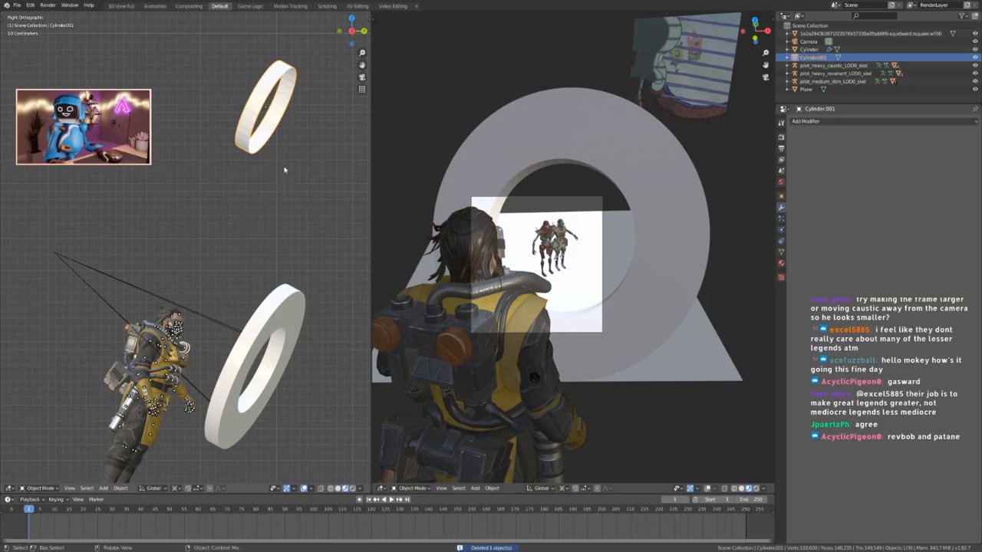
Briefly check the modifier-free ring's mesh in Edit Mode, and delete the ring from the scene.
left_click(274, 154)
left_click(263, 135)
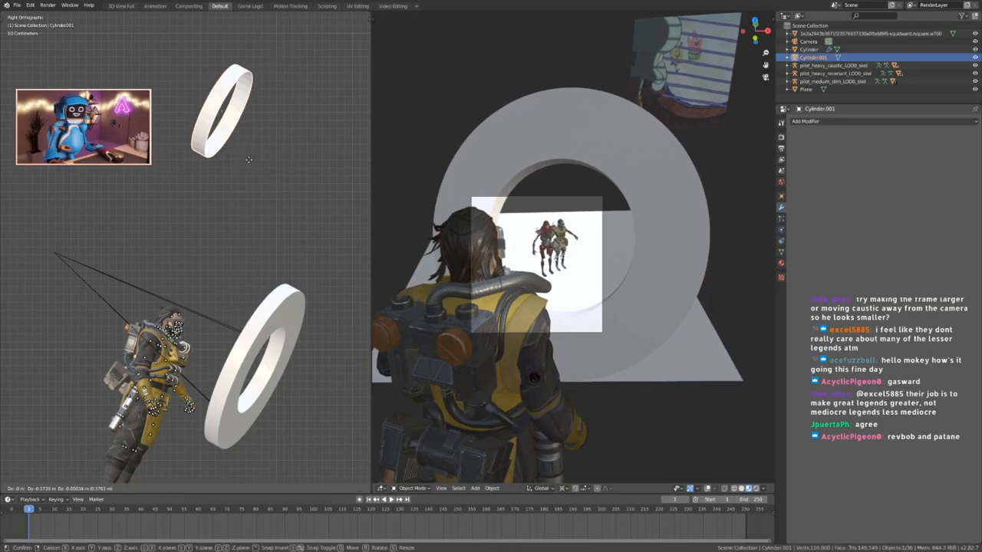
scroll(263, 139, "down", 1)
key("Tab")
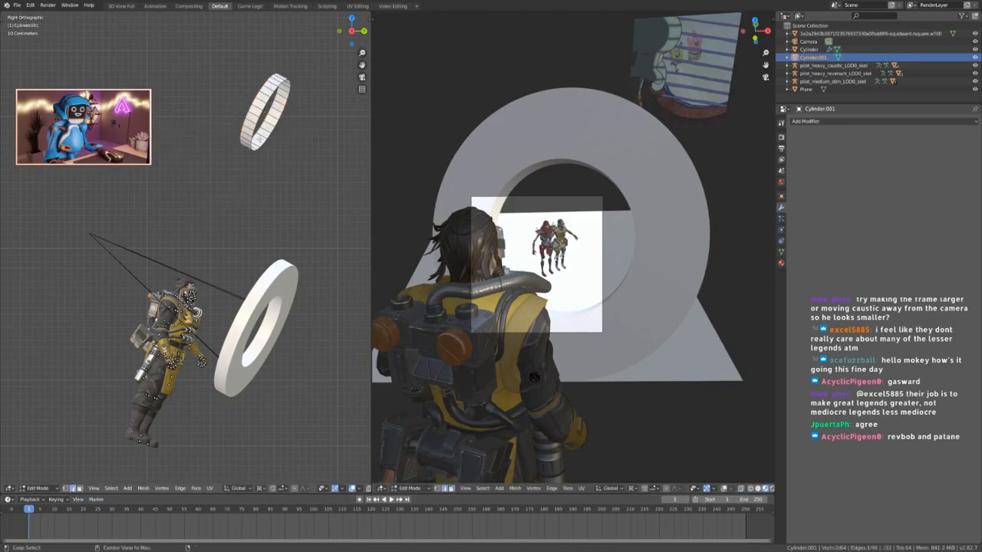
key("Escape")
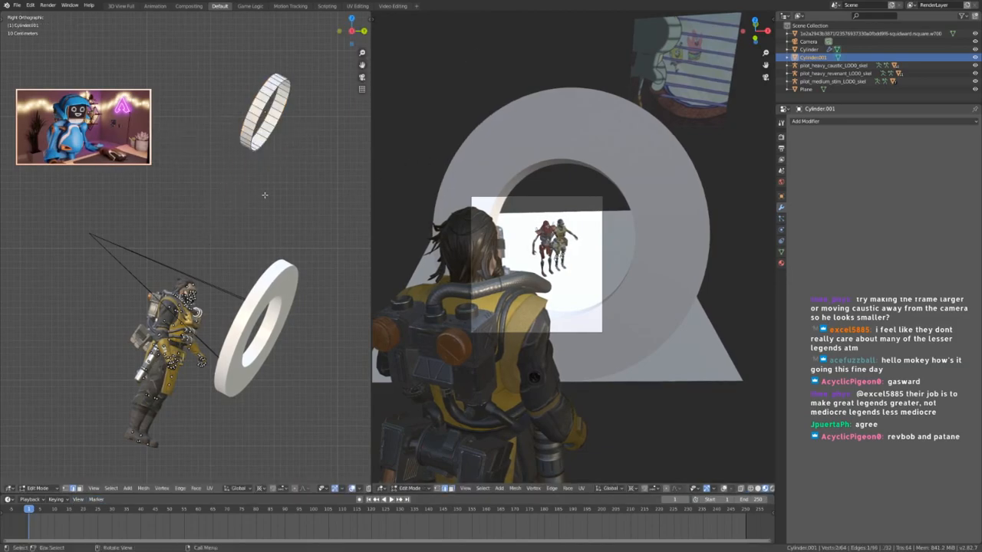
key("Tab")
key("x")
left_click(265, 137)
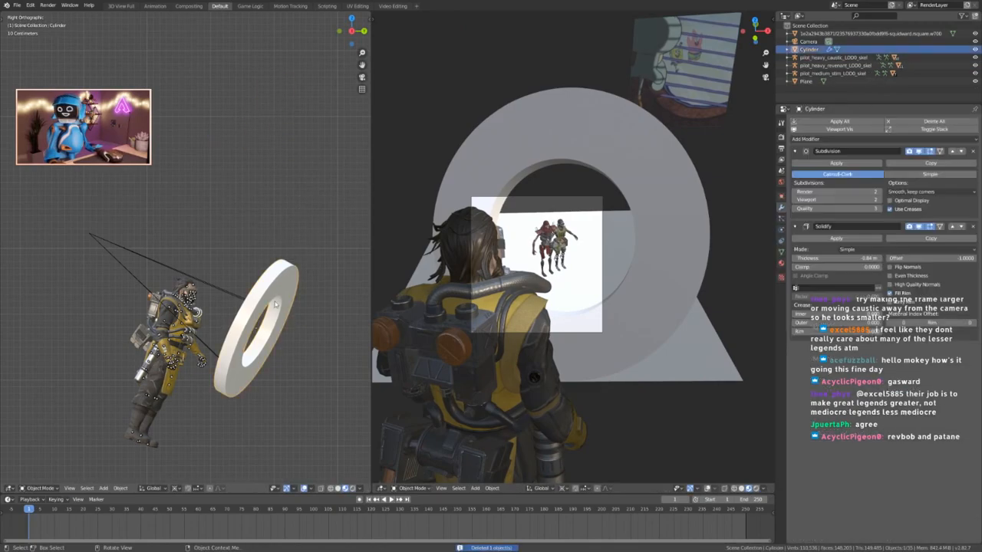
Create a linked duplicate of the window ring above the original and open its mesh in Edit Mode.
left_click(283, 286)
left_click(280, 99)
key("Tab")
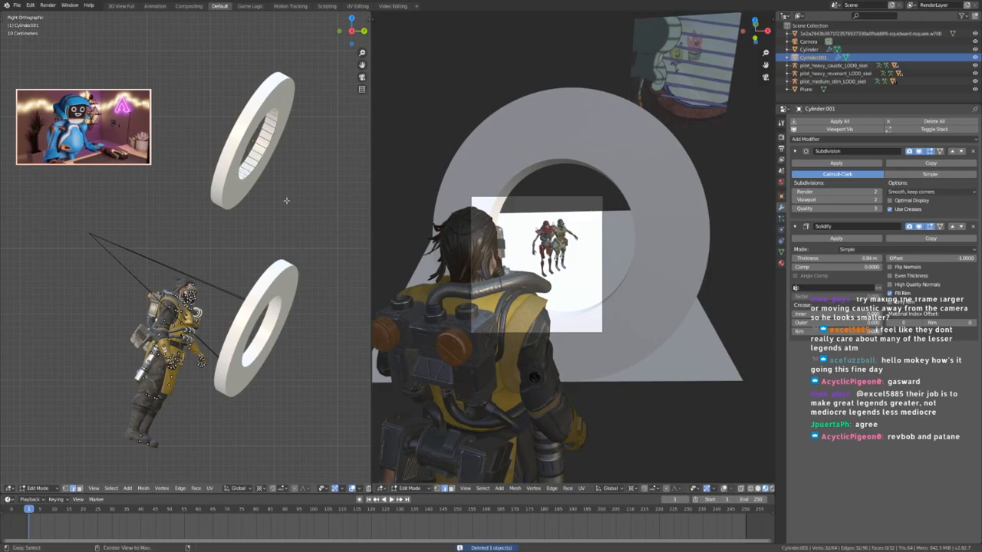
Try to deepen both linked rings by moving the selected edge loop along its local Z axis, and undo the move.
key("g")
key("z")
key("z")
left_click(347, 243)
key("Tab")
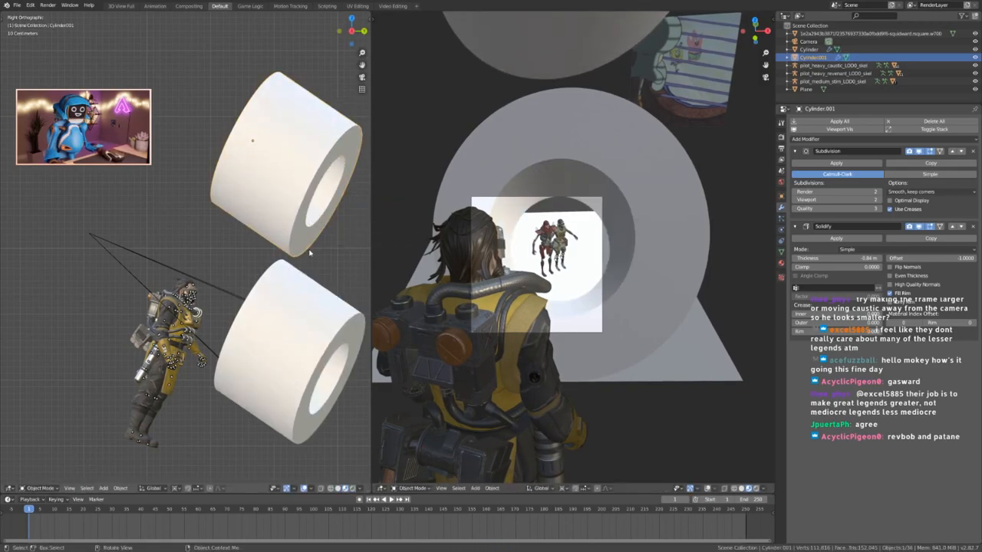
key("ctrl+z")
key("ctrl+z")
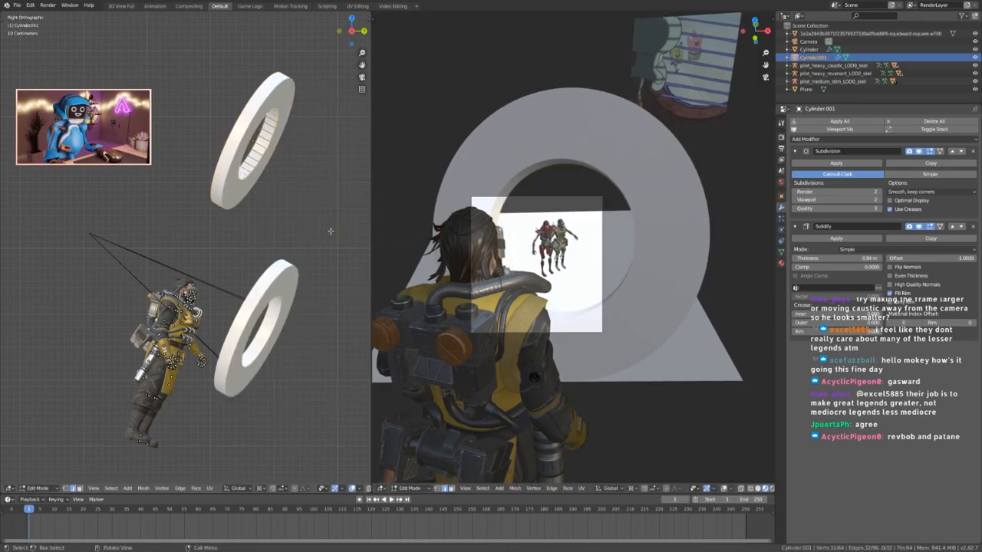
Set the linked ring copy's X, Y and Z rotation to 0° so that it lies flat.
key("n")
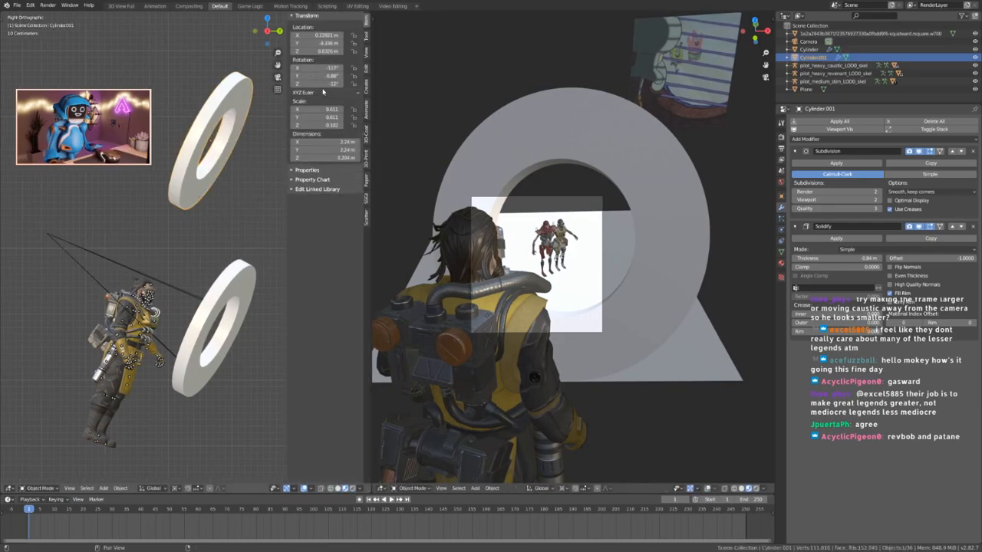
type("0")
key("Return")
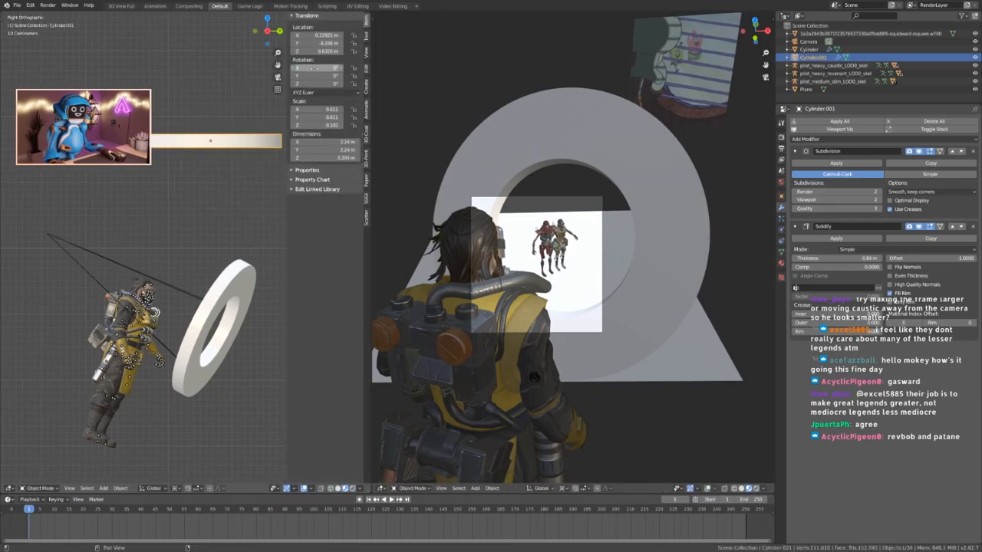
Remove the Subdivision and Solidify modifiers from the flat ring copy, leaving only its base mesh in Object Mode.
left_click(210, 180)
key("ctrl+Tab")
left_click(216, 158)
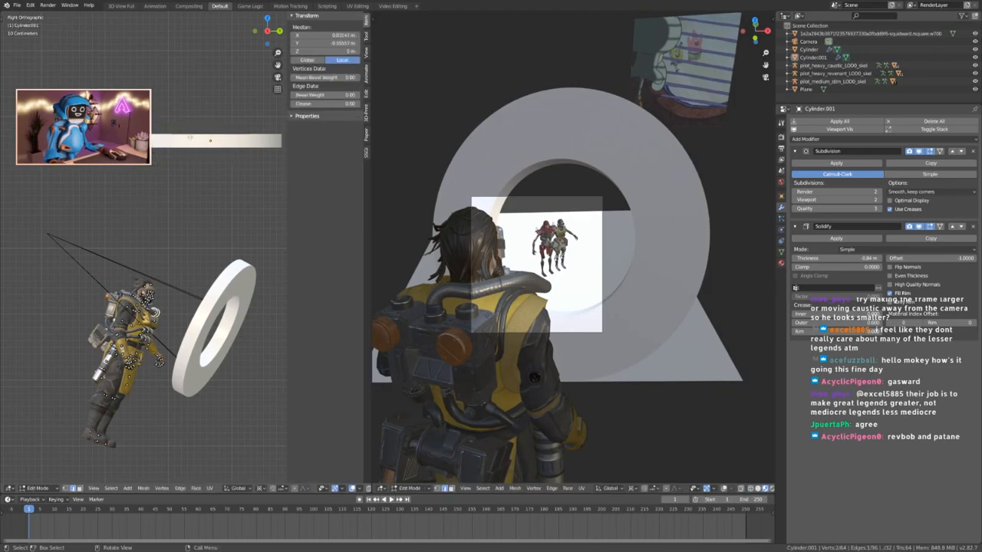
key("ctrl+Tab")
left_click(160, 201)
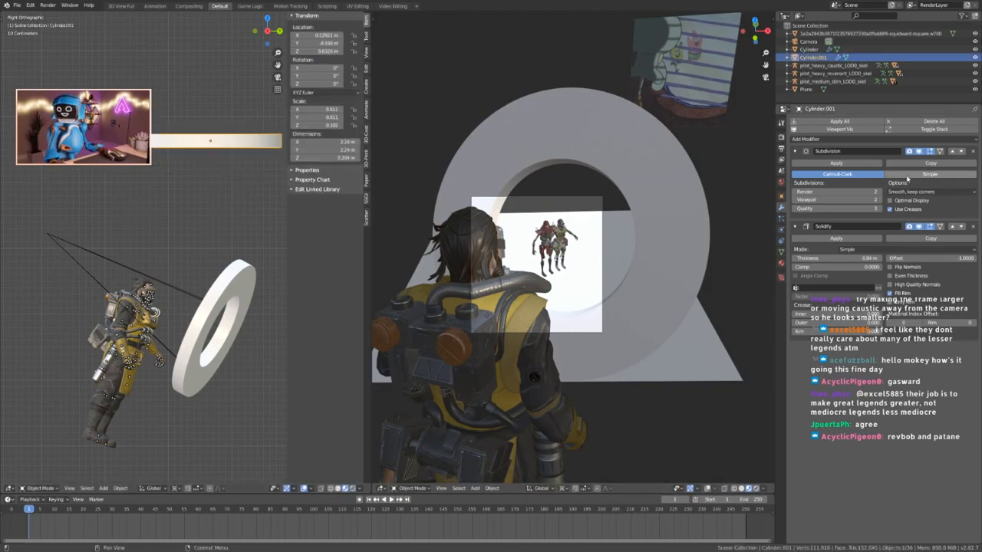
left_click(975, 151)
left_click(974, 151)
Select one rim edge loop of the flat copy and move it along Z, thinning the linked rings to about 0.083 m.
key("Tab")
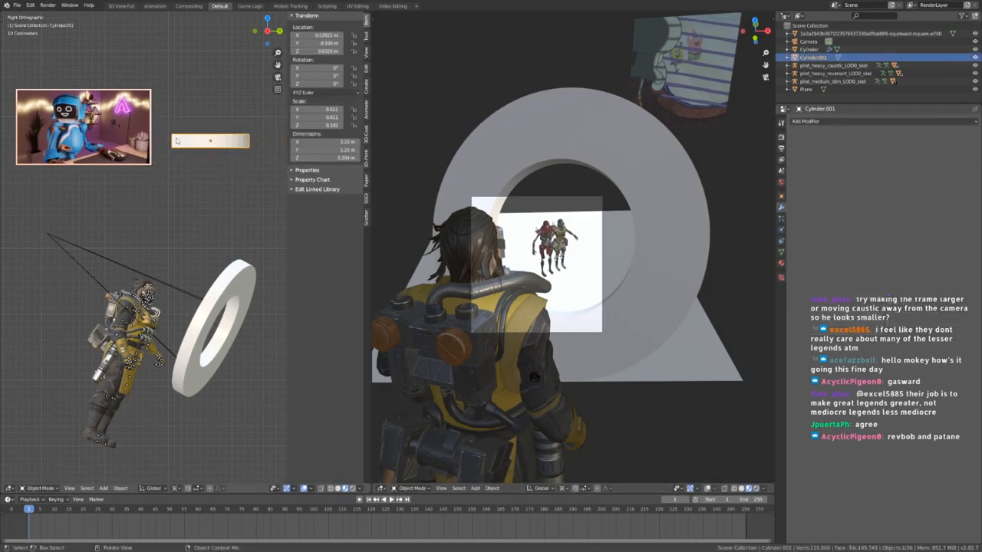
scroll(196, 123, "up", 4)
left_click(183, 143, "alt")
scroll(182, 140, "down", 4)
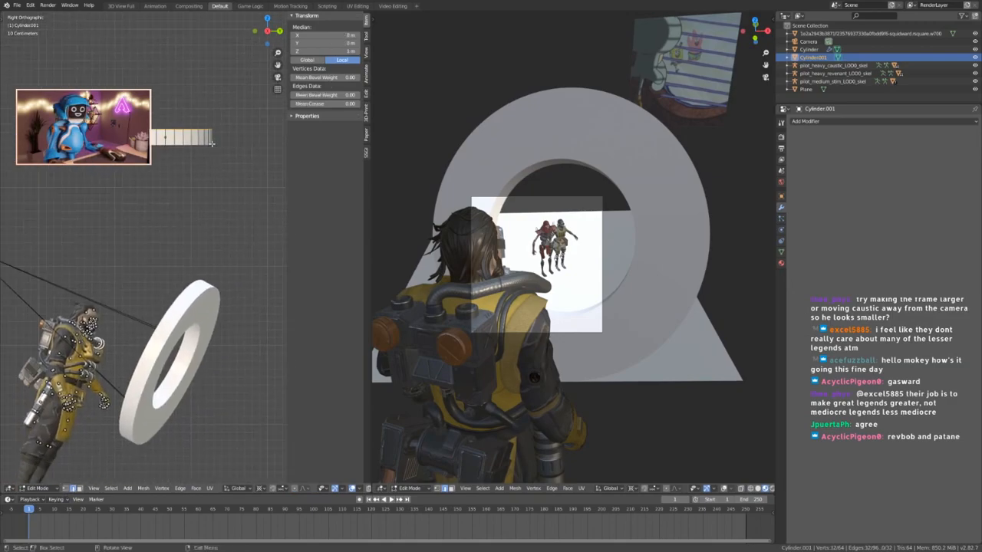
key("g")
key("z")
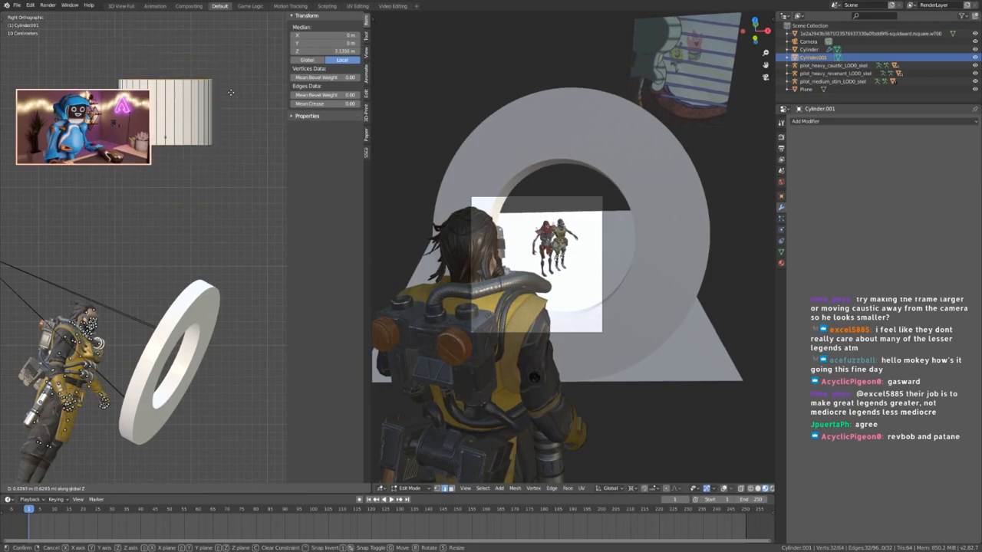
key("Escape")
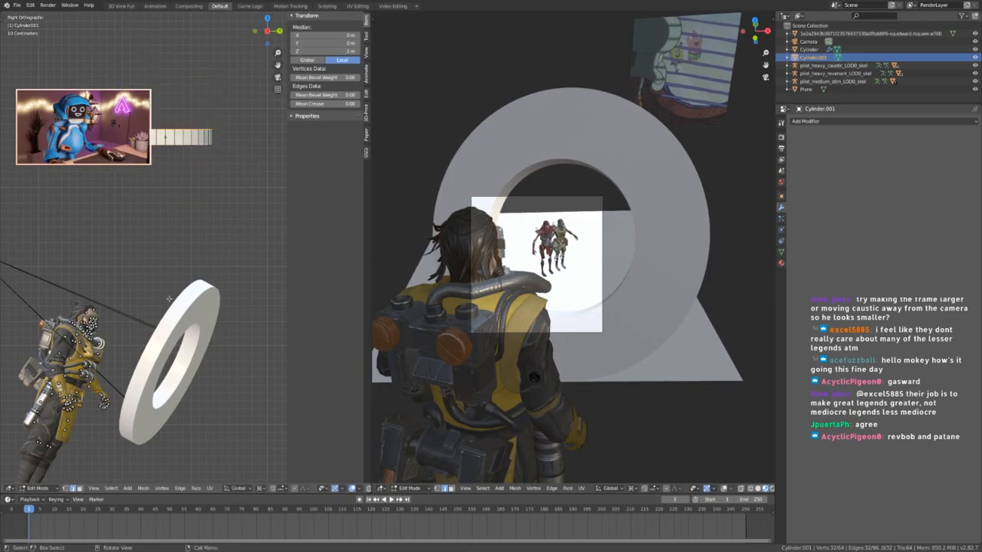
key("g")
key("z")
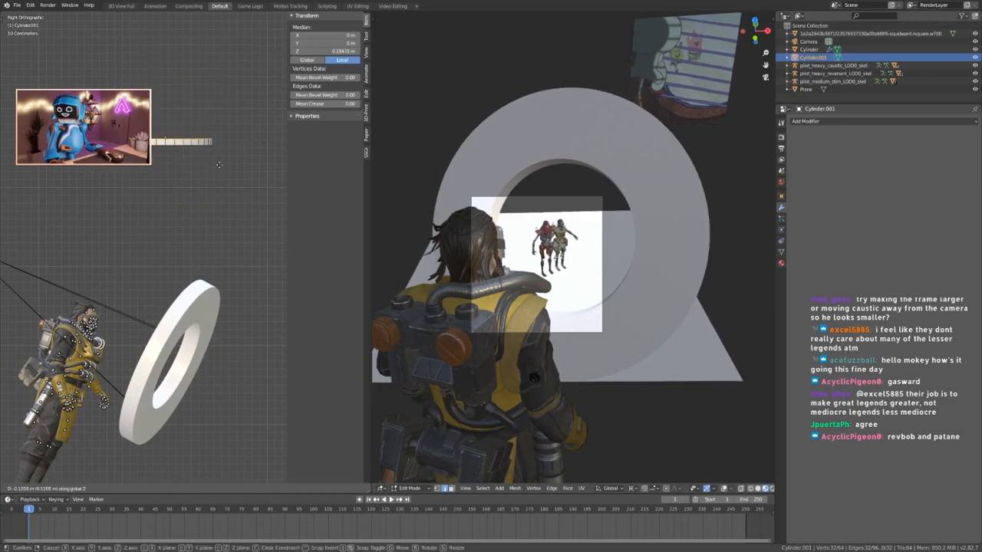
left_click(220, 166)
key("ctrl+Tab")
left_click(146, 189)
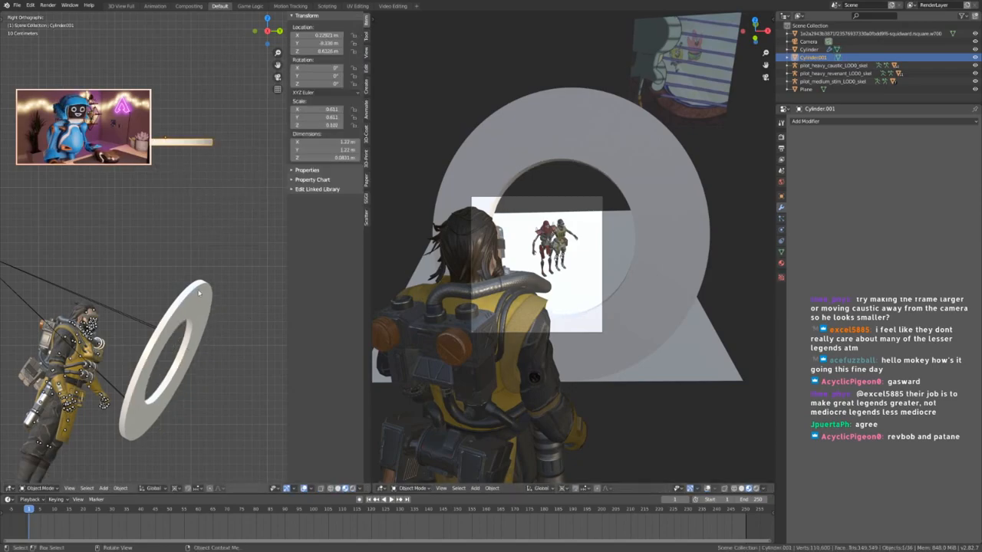
Move the selected rim loop of the flat copy along Z to deepen the linked rings to about 0.27 m.
key("Tab")
key("g")
key("z")
right_click(168, 106)
scroll(168, 106, "up", 4)
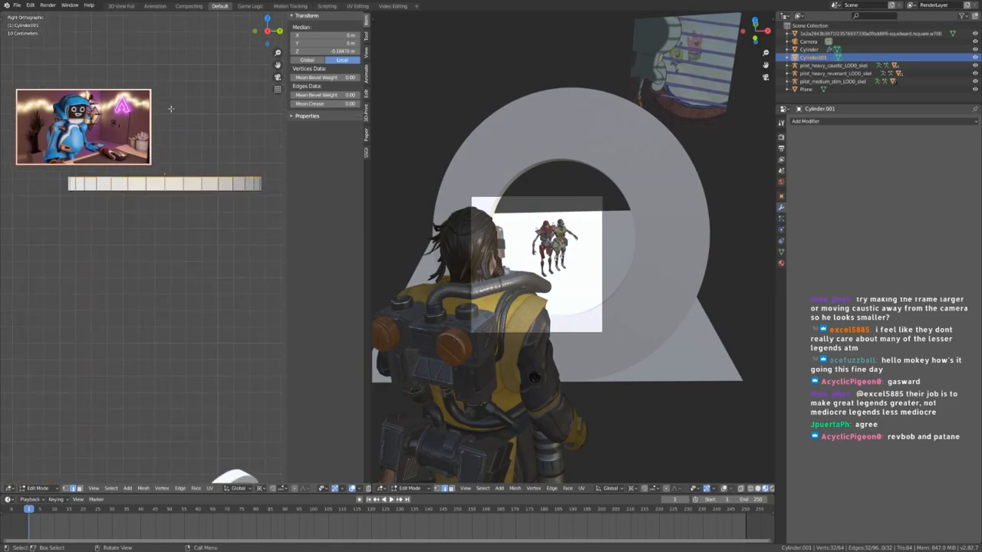
scroll(152, 234, "down", 6)
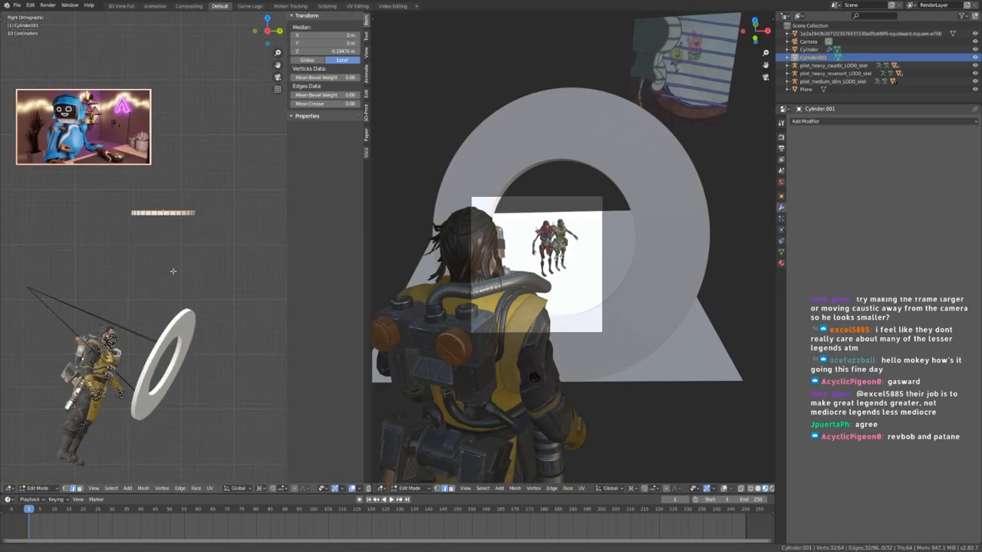
middle_click_drag(132, 358, 233, 320)
scroll(233, 320, "down", 6)
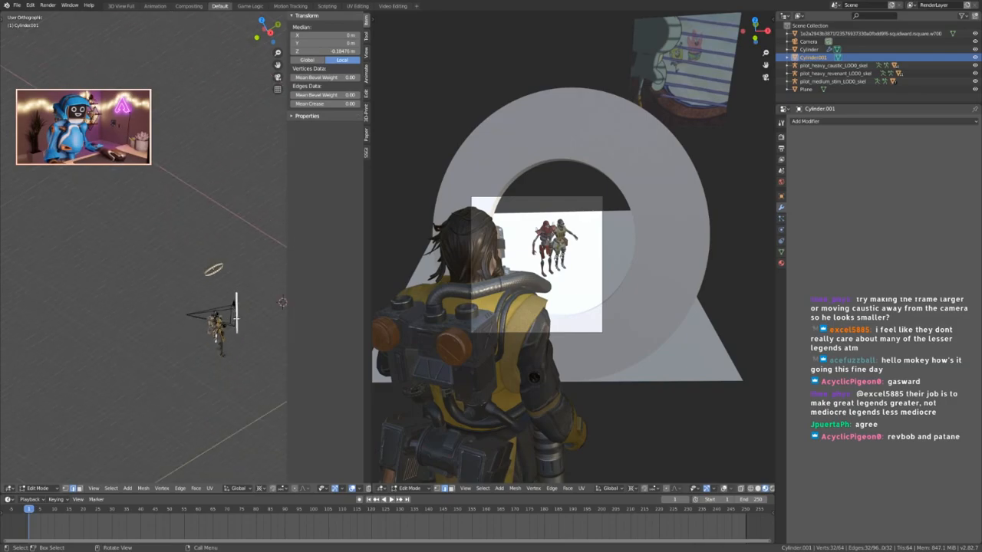
key("KP_3")
scroll(190, 260, "up", 6)
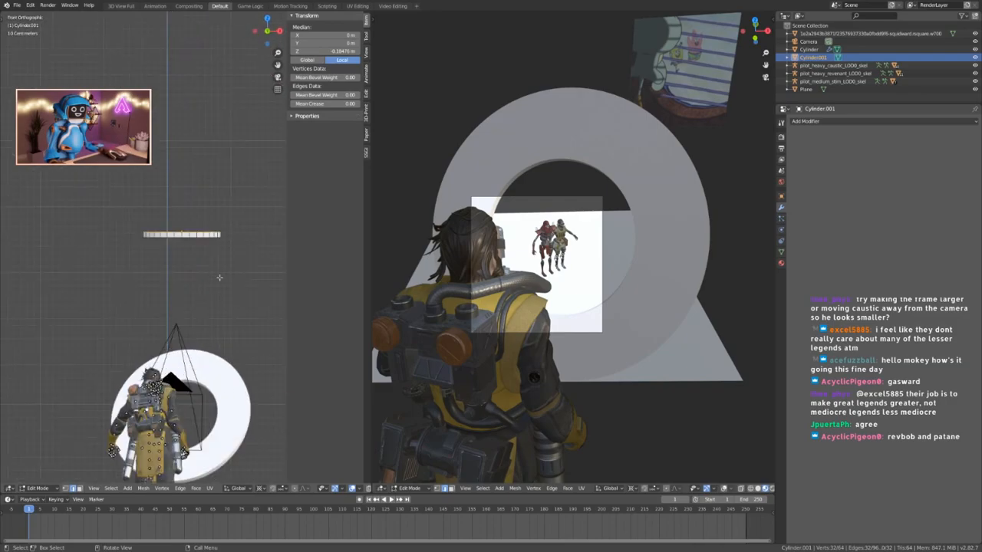
key("g")
key("z")
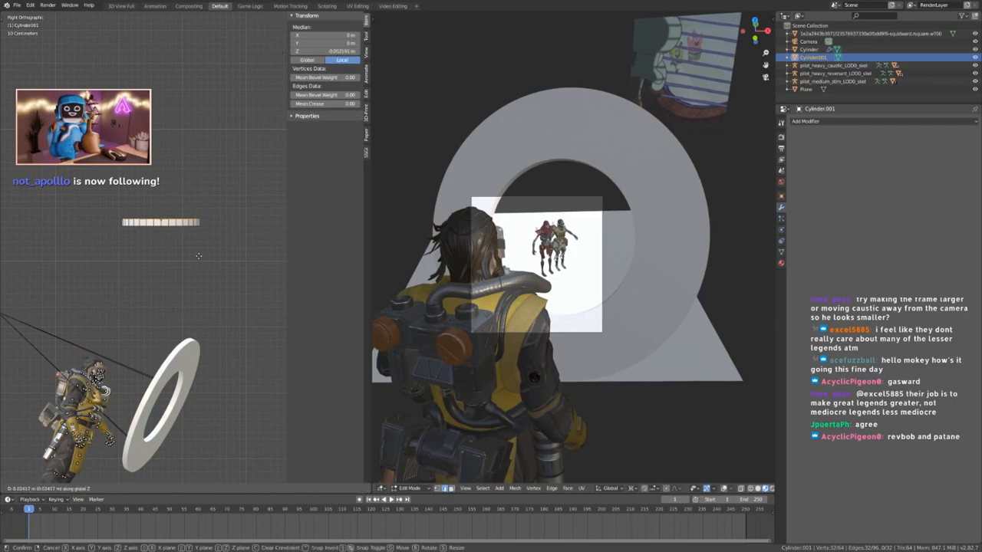
left_click(197, 249)
key("Tab")
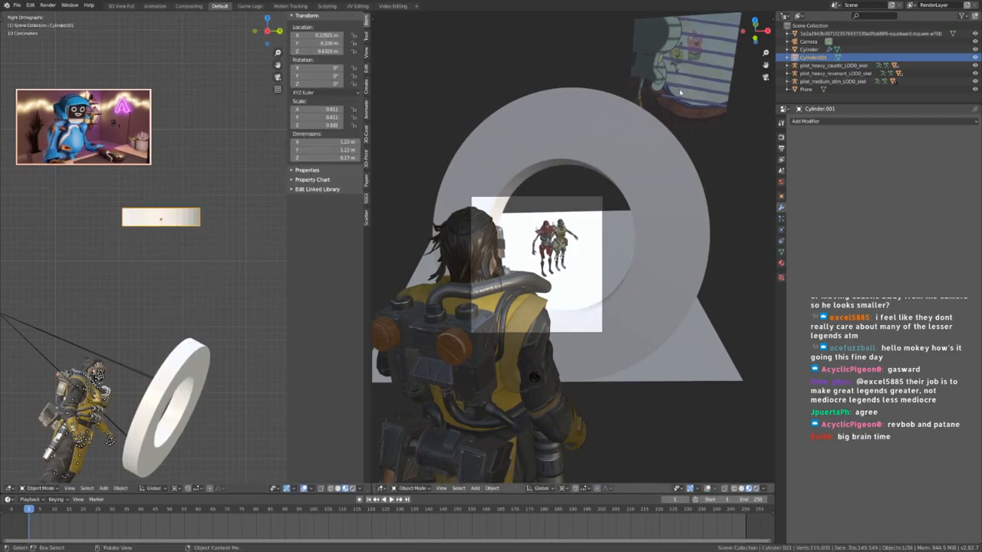
Select the tilted window ring and duplicate it in place.
scroll(680, 95, "up", 4)
scroll(679, 107, "down", 5)
scroll(679, 107, "up", 1)
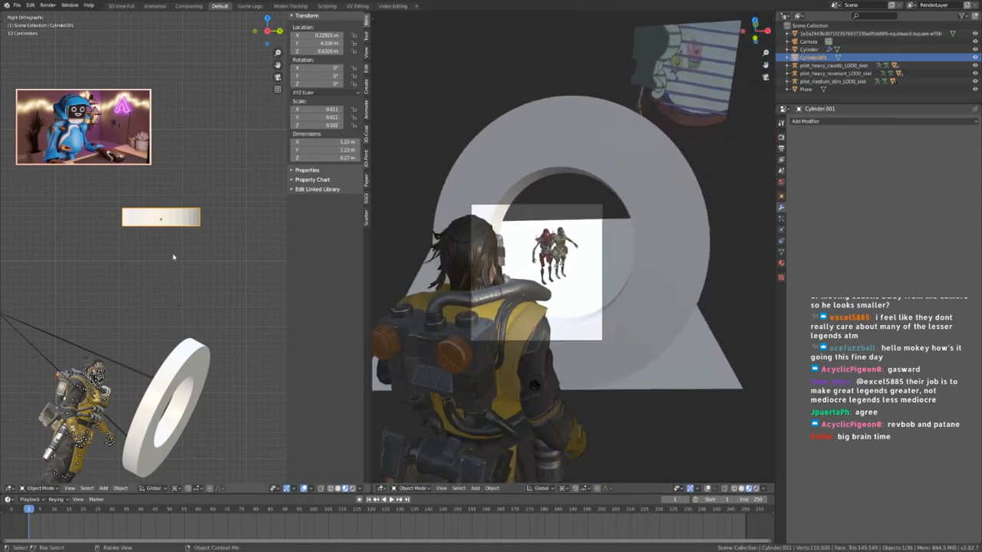
left_click(199, 380)
middle_click_drag(230, 433, 233, 319, "shift")
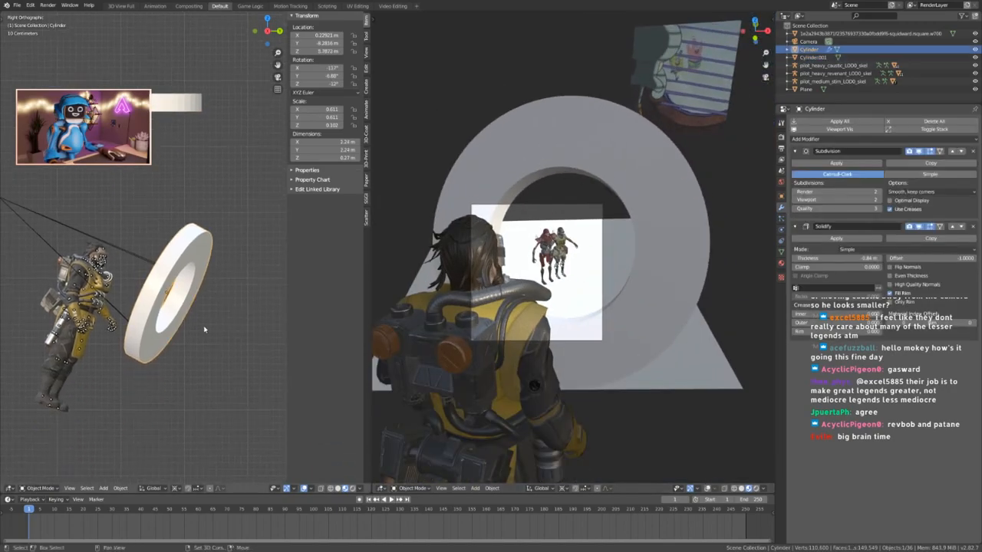
key("shift+d")
right_click(257, 312)
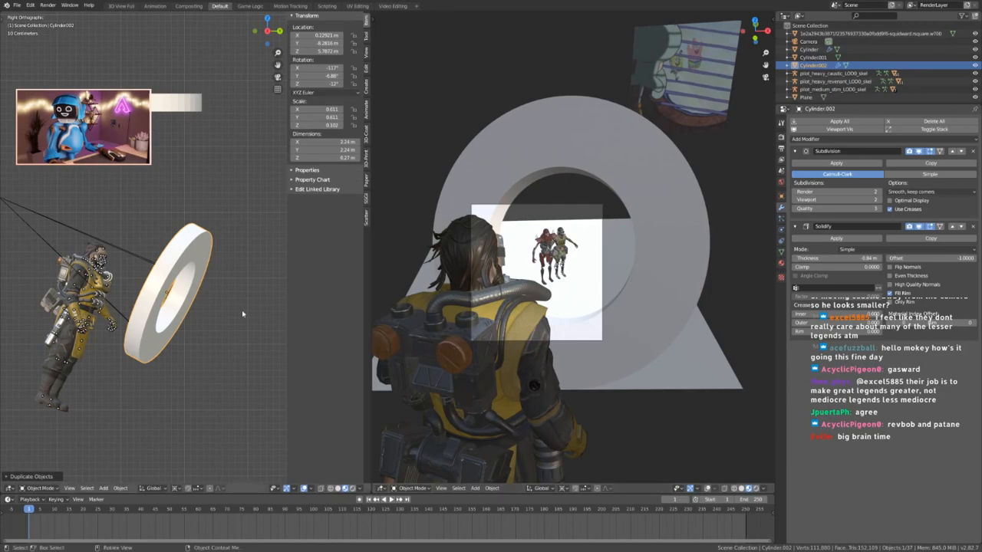
Change the transform pivot point and scale the tilted ring's duplicate down to about 2.04 m across.
left_click(175, 488)
left_click(189, 444)
key("s")
left_click(224, 447)
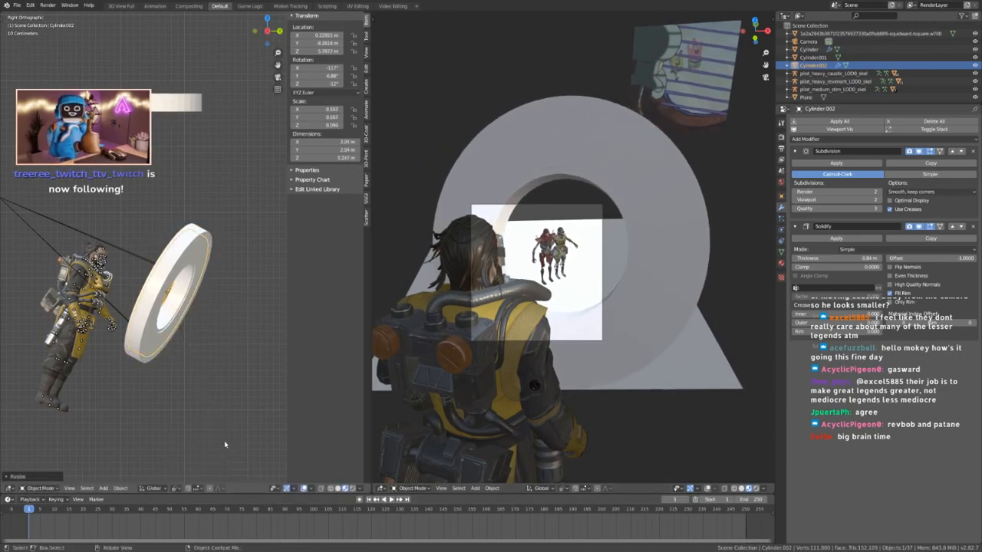
View the tilted rings edge-on in wireframe and move the smaller ring out to sit just behind the larger one.
middle_click_drag(173, 333, 193, 342)
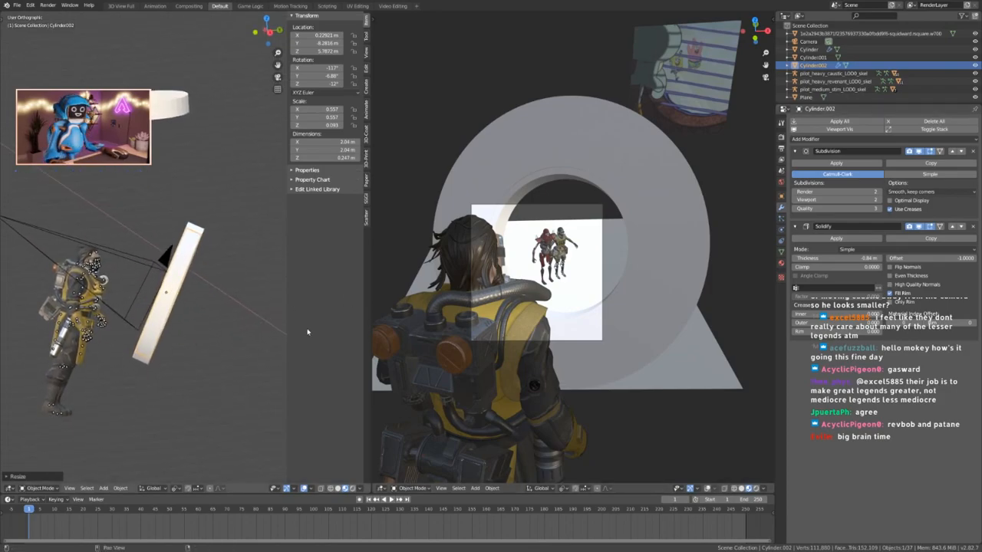
key("shift+d")
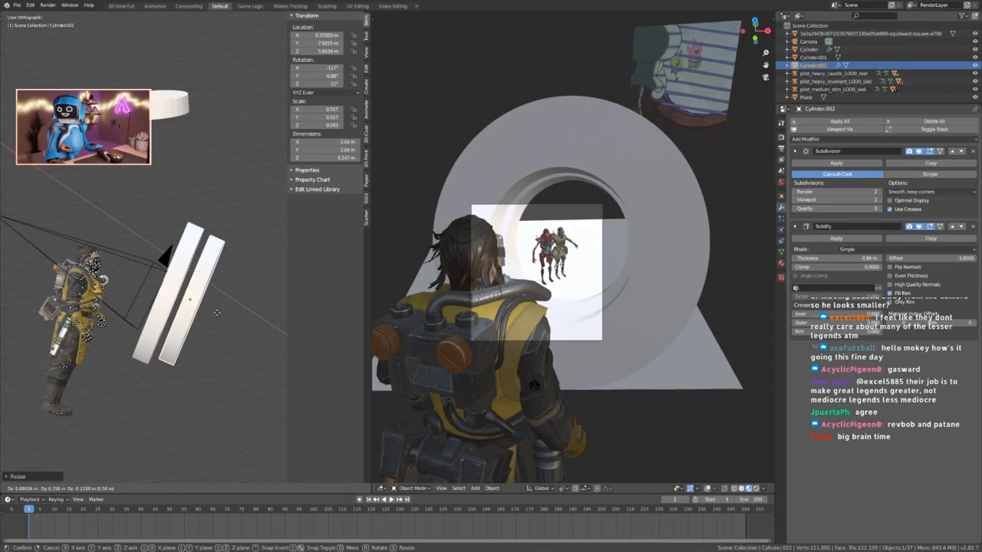
right_click(206, 306)
scroll(206, 300, "up", 3)
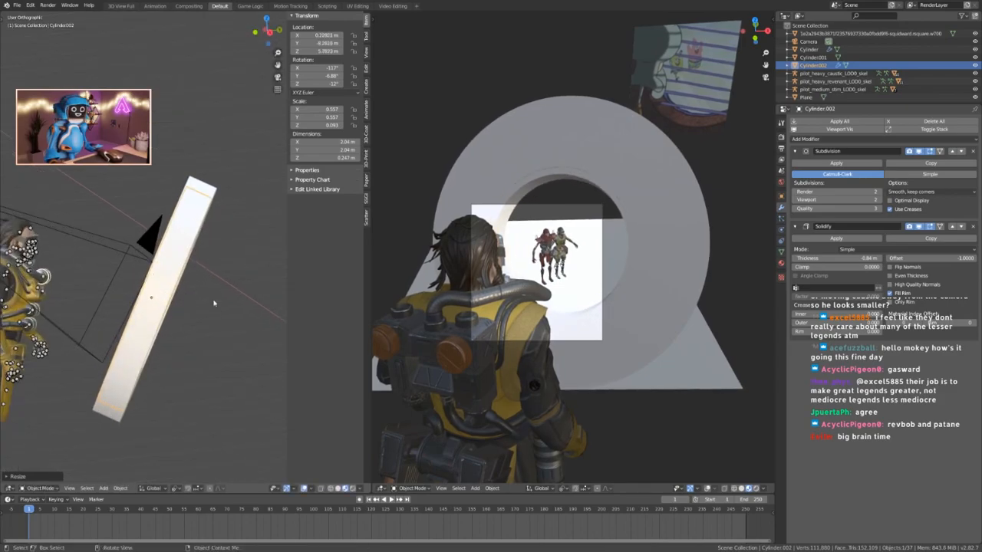
key("z")
middle_click_drag(64, 294, 195, 315)
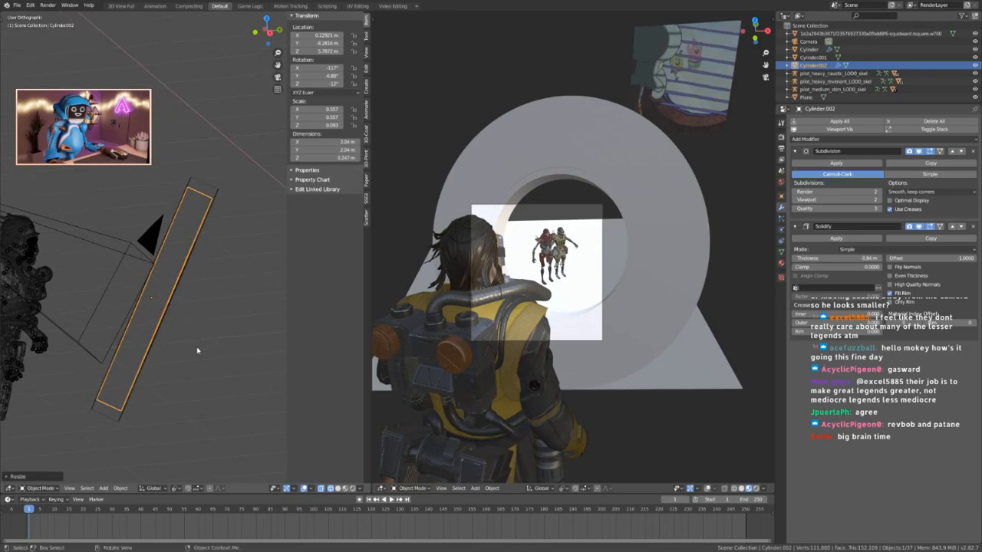
key("g")
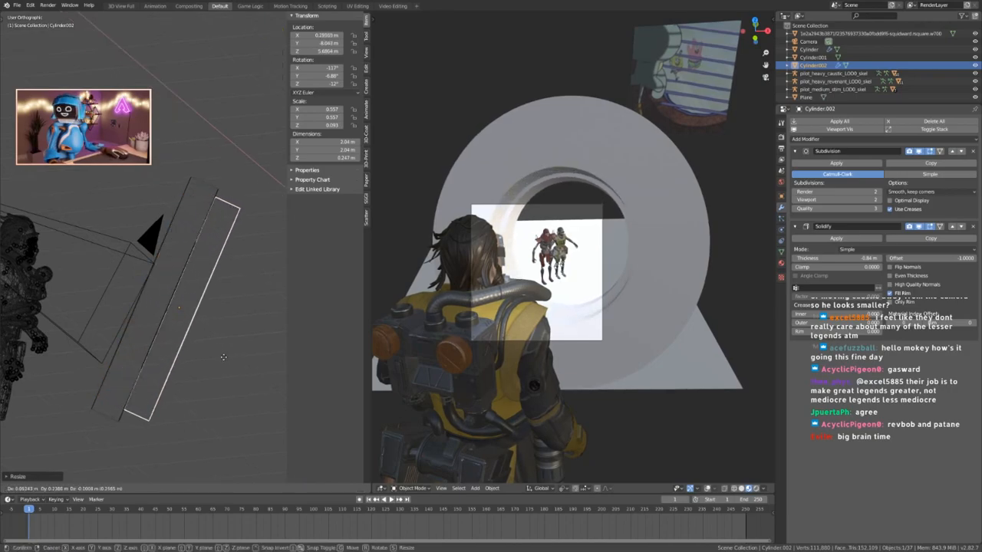
left_click(224, 359)
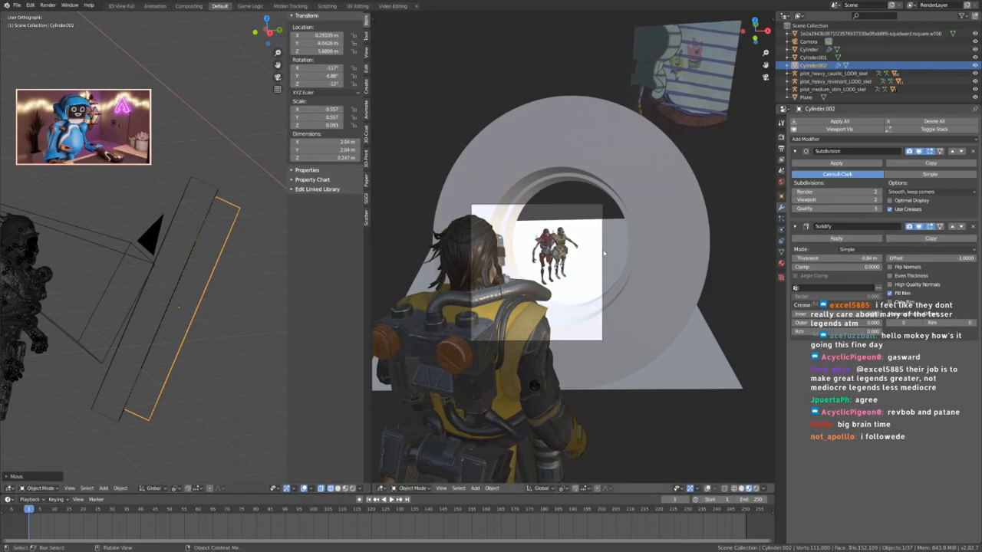
Make a linked duplicate of the smaller ring, place it above the scene, and set its rotation to 0° on all axes.
key("KP_1")
scroll(227, 253, "up", 2)
middle_click_drag(227, 256, 232, 251)
key("KP_3")
key("shift+d")
left_click(280, 163)
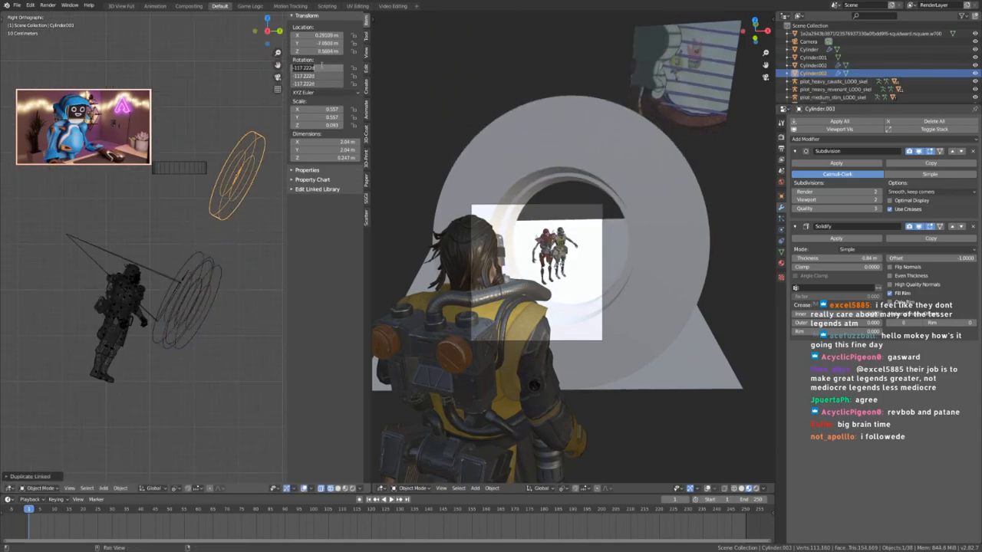
type("0")
key("Return")
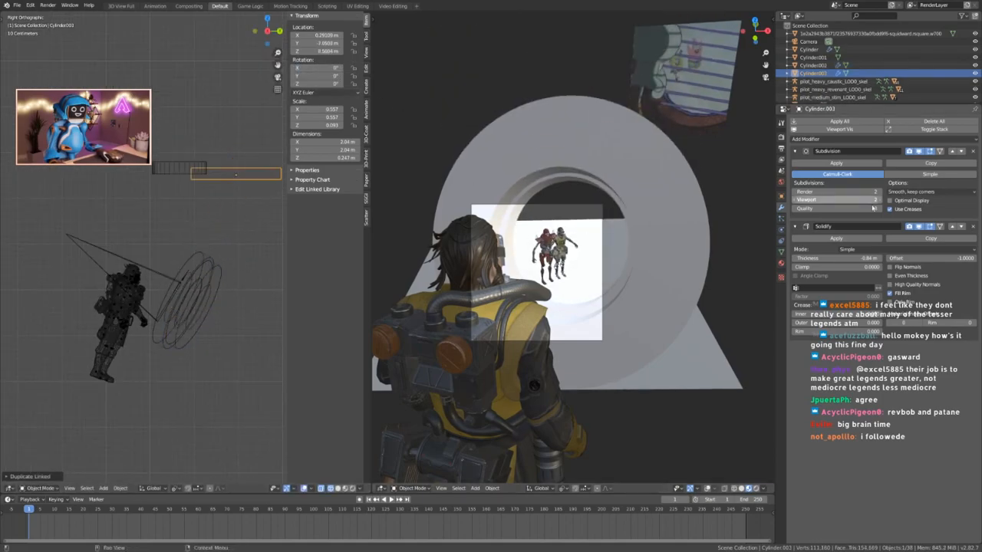
Remove both modifiers from the flat copy and lower its rim loop about 0.18 m along Z to thin the linked ring.
left_click(975, 151)
left_click(974, 151)
key("Tab")
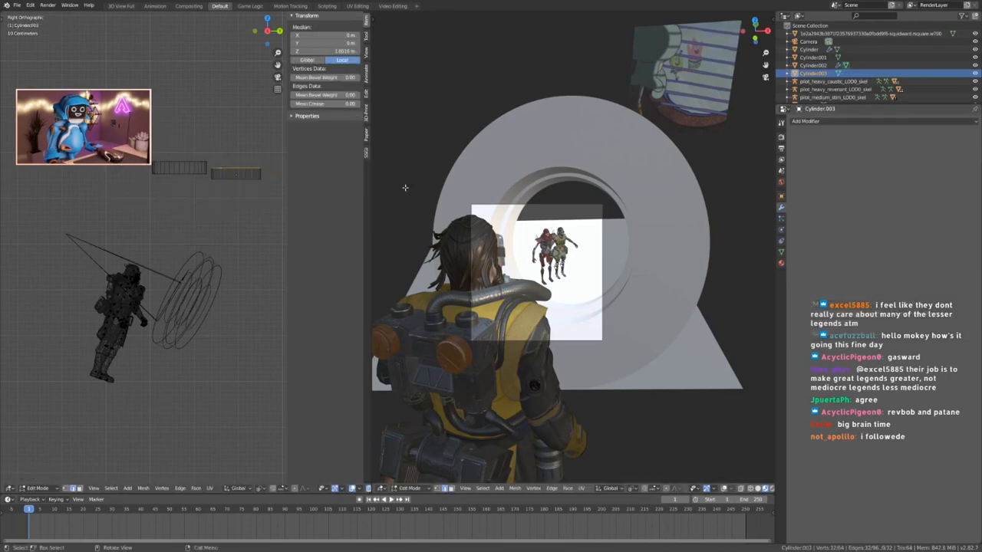
key("g")
key("z")
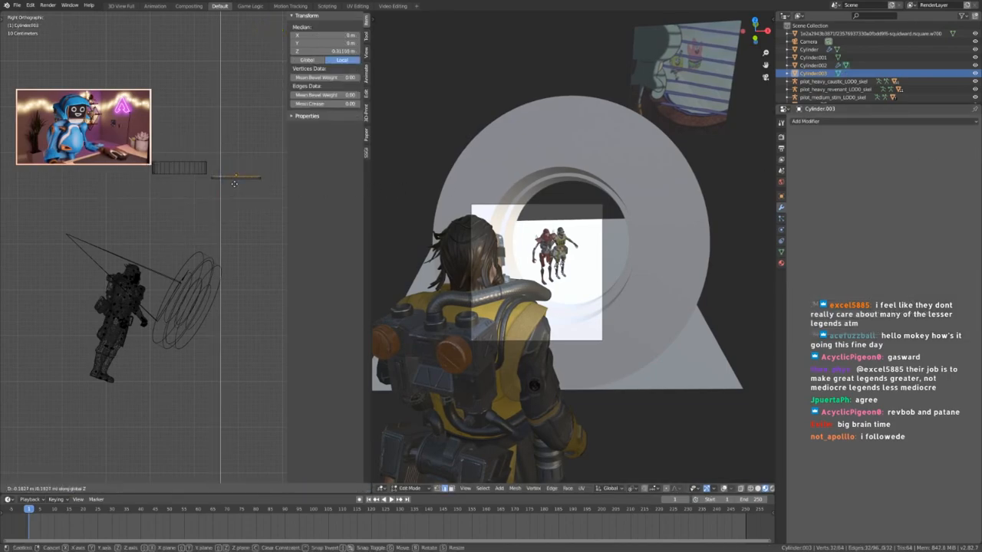
left_click(234, 183)
key("Tab")
Give the smaller tilted ring a material named blue and set its base color to bright blue.
left_click(518, 205)
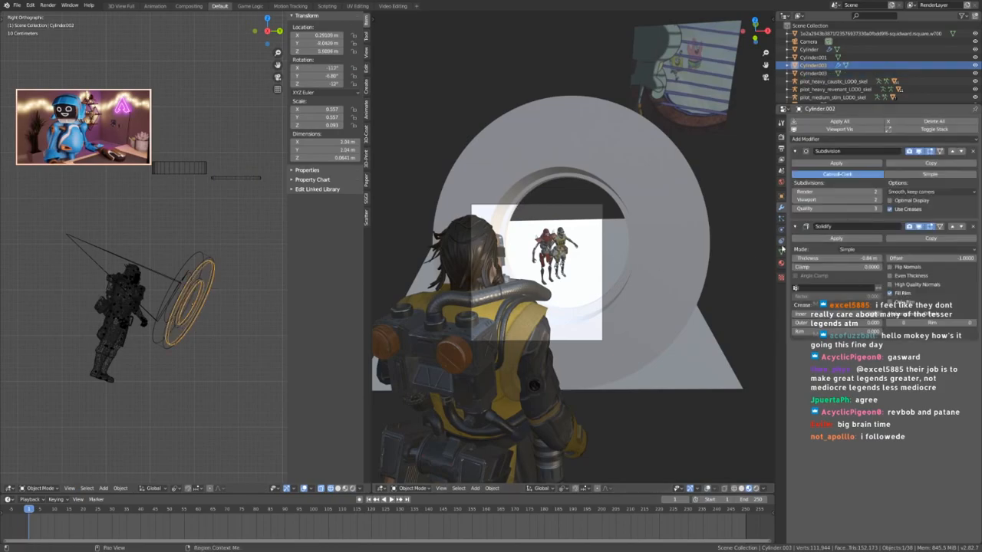
left_click(781, 263)
left_click(847, 147)
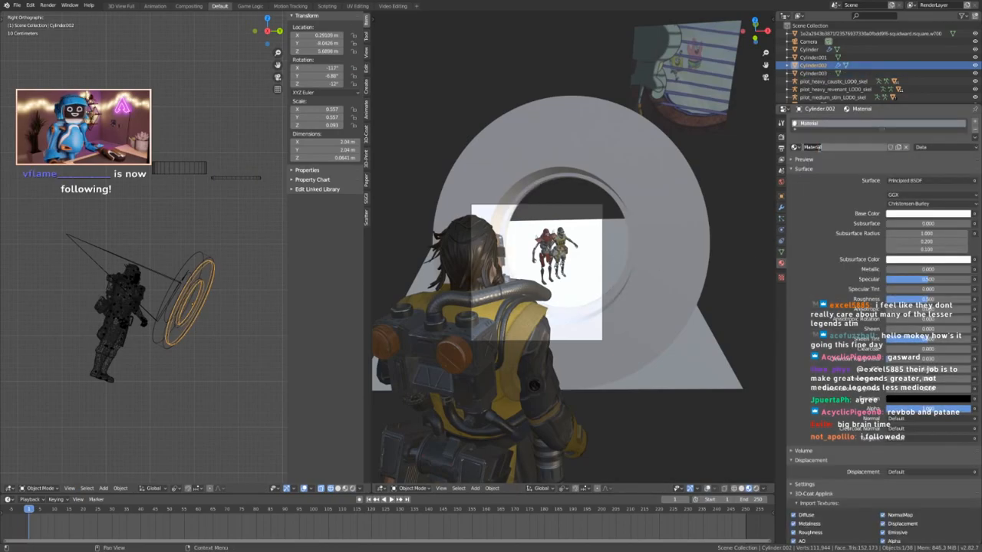
type("blue")
key("Return")
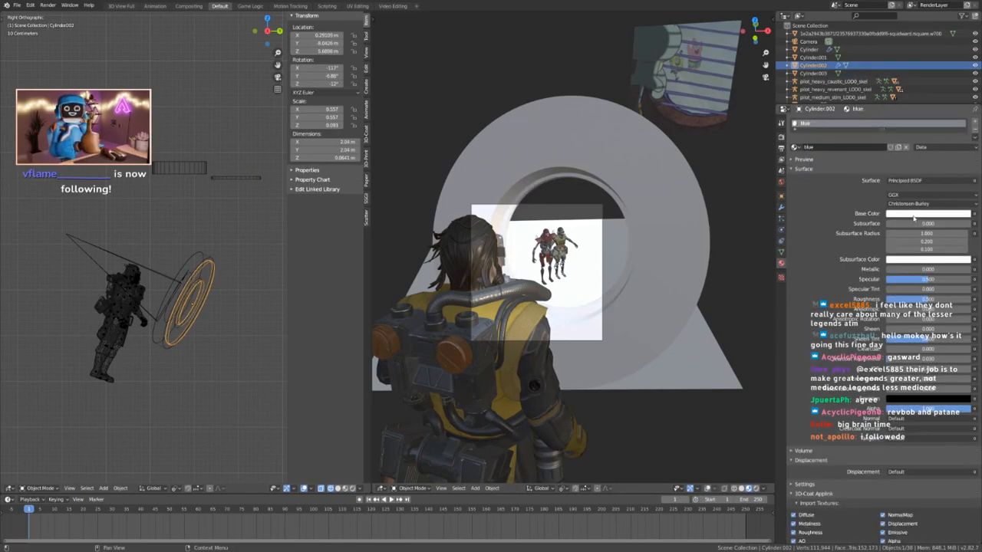
left_click(932, 213)
left_click(949, 136)
Compare the blue ring with the reference image and nudge it slightly to center it in the window opening.
scroll(632, 55, "up", 10)
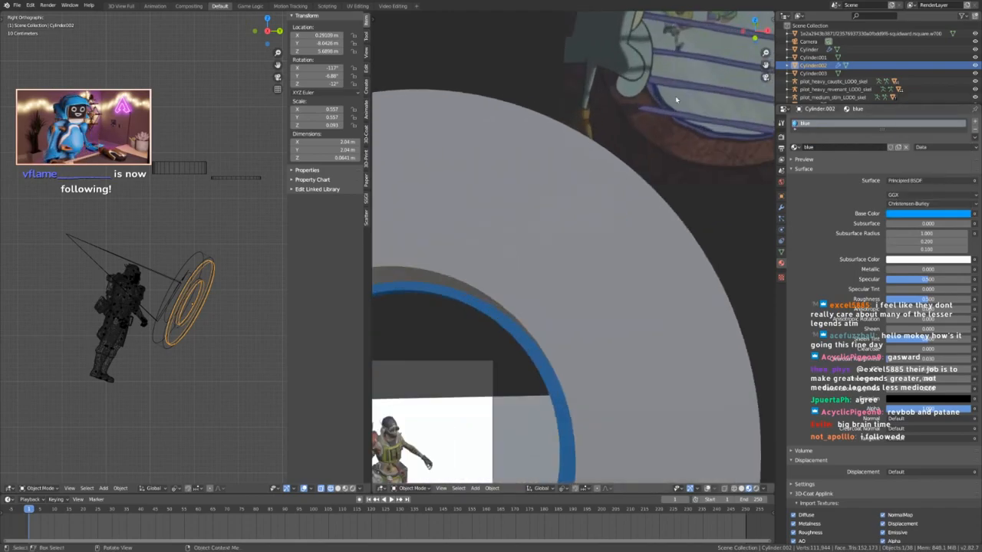
scroll(705, 180, "down", 2)
scroll(690, 168, "down", 3)
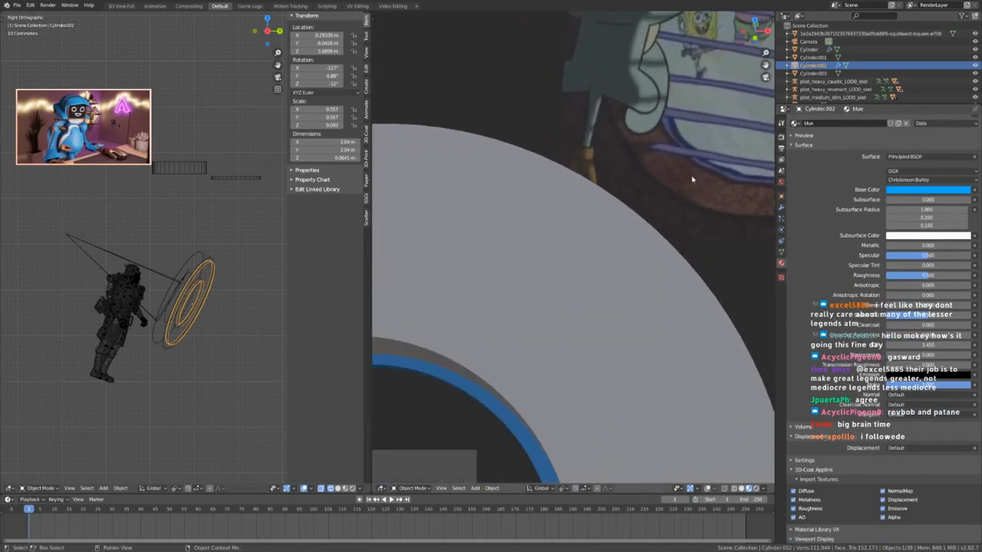
scroll(479, 113, "down", 5)
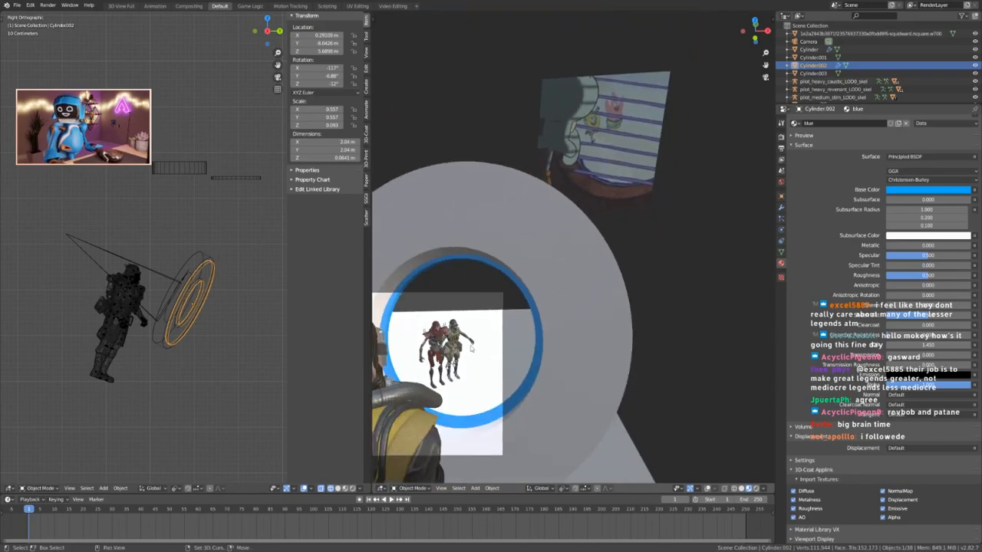
middle_click_drag(407, 338, 525, 233, "shift")
scroll(525, 232, "up", 3)
middle_click_drag(206, 295, 194, 287)
scroll(193, 286, "up", 3)
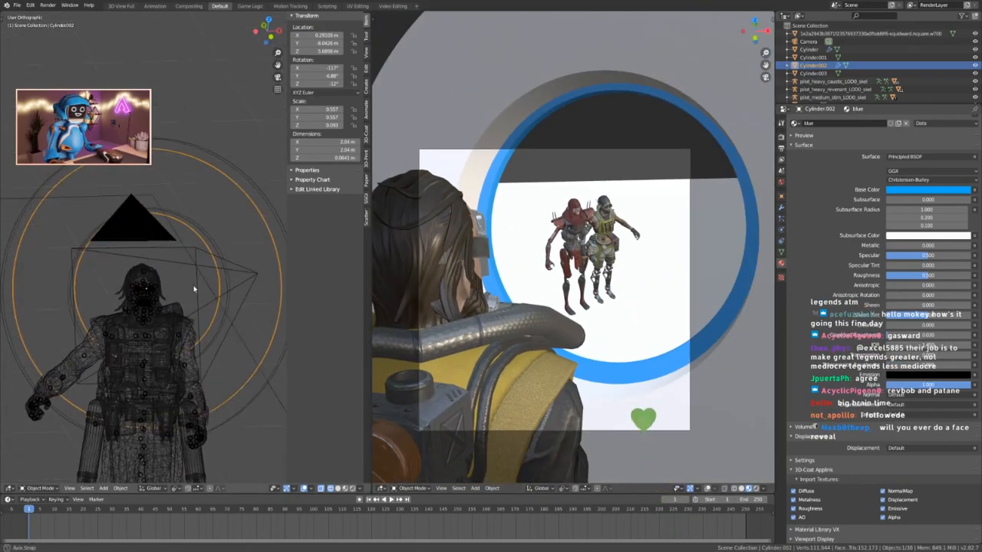
key("g")
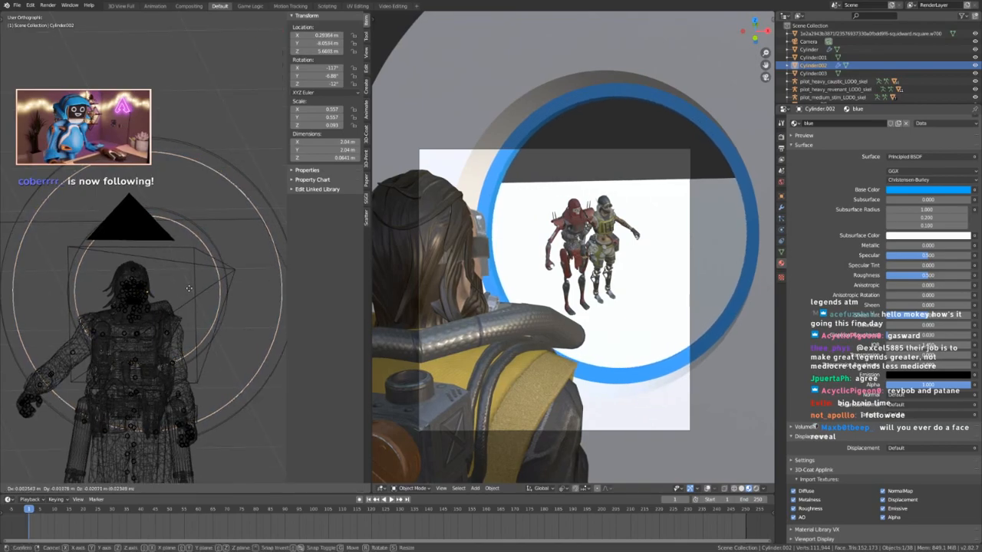
left_click(190, 288)
Scale the blue ring up to about 2.15 m across so it forms a thinner inner rim.
scroll(202, 280, "down", 2)
key("KP_1")
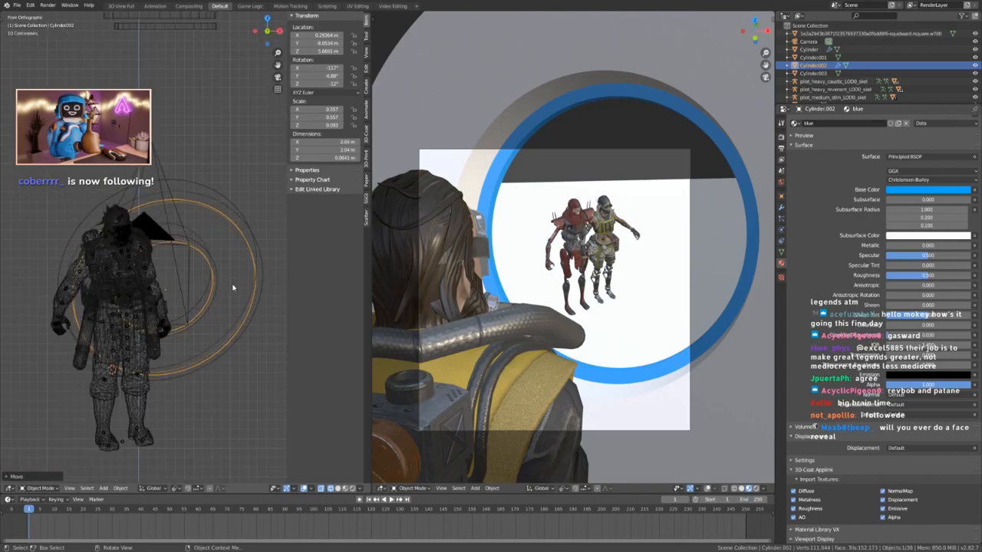
key("KP_3")
key("s")
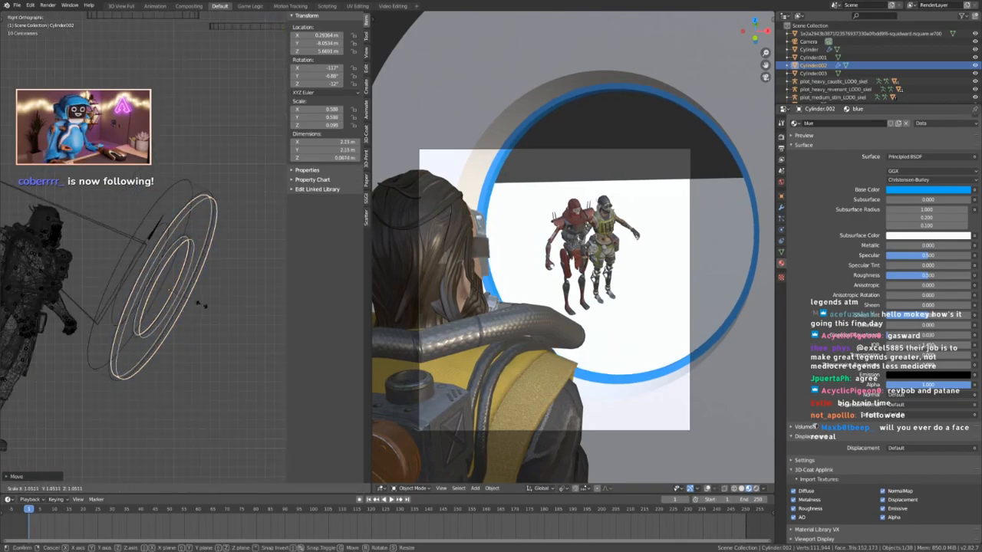
left_click(202, 305)
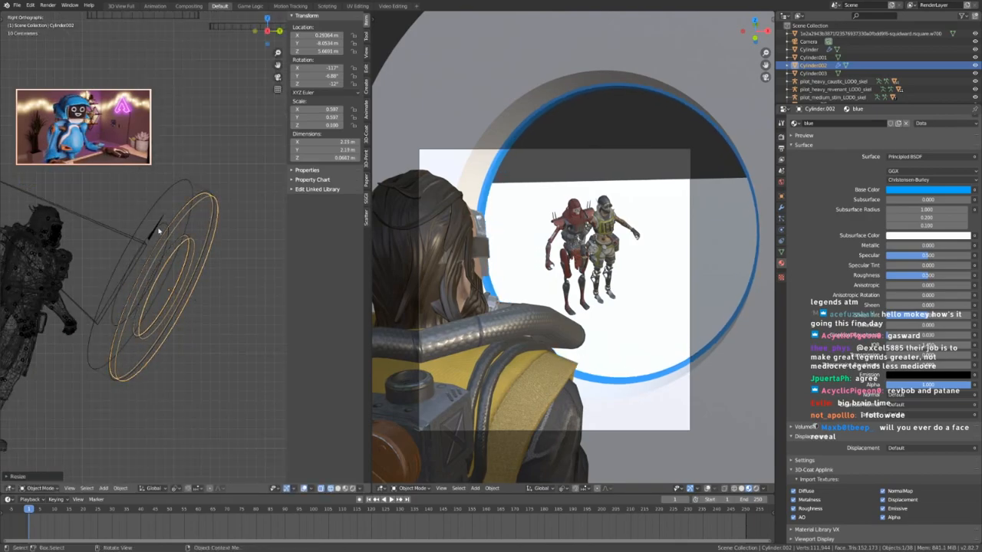
Give the larger tilted ring a material named brown and set its base color to a dark brown.
left_click(149, 223)
left_click(843, 148)
left_click(829, 148)
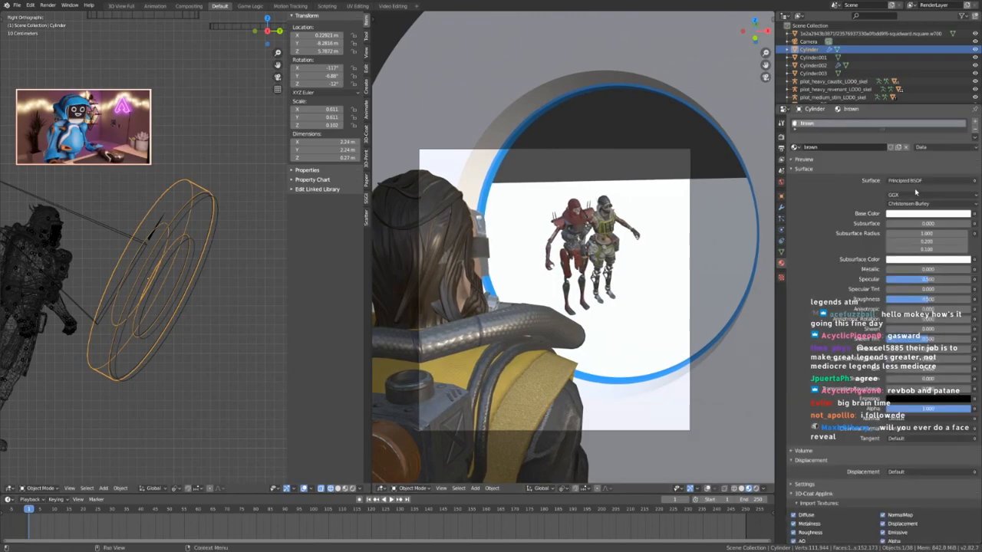
left_click(918, 216)
left_click_drag(936, 148, 923, 146)
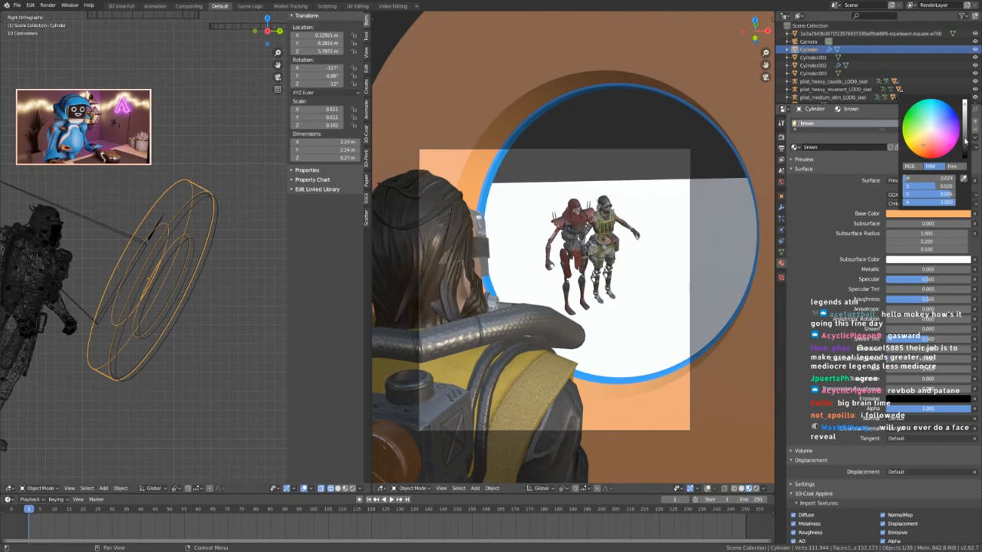
left_click(964, 141)
Select the floor plane beneath the distant characters and scale it up to about 30.7 m wide.
left_click(563, 241)
scroll(561, 241, "down", 4)
left_click(617, 248)
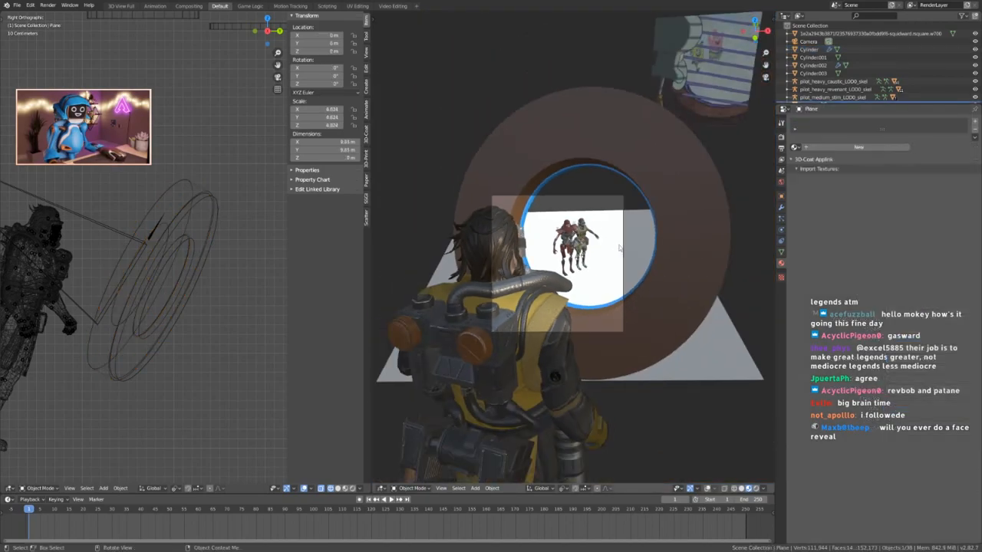
key("s")
left_click(659, 355)
Name the plane's material floor and set its base color to a pale cyan.
left_click(830, 148)
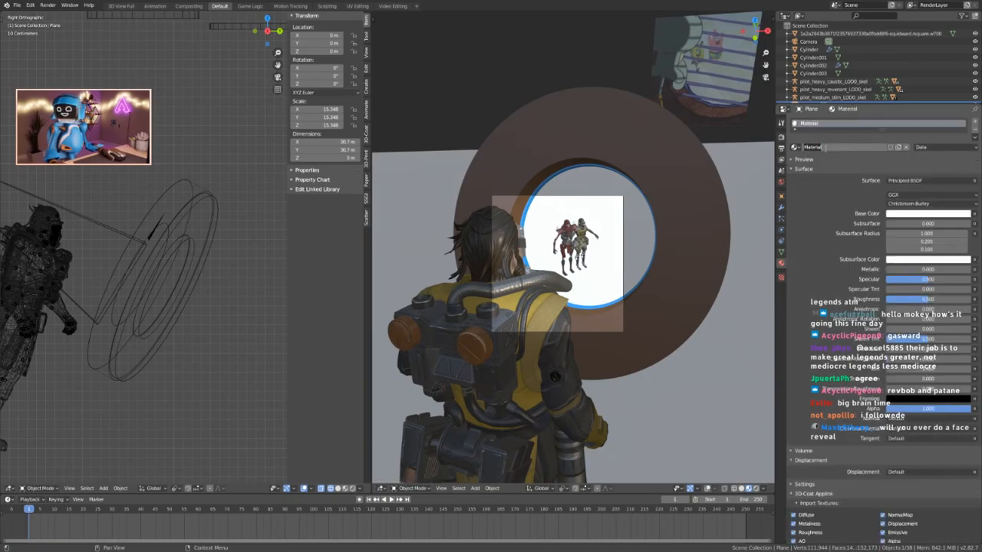
key("Return")
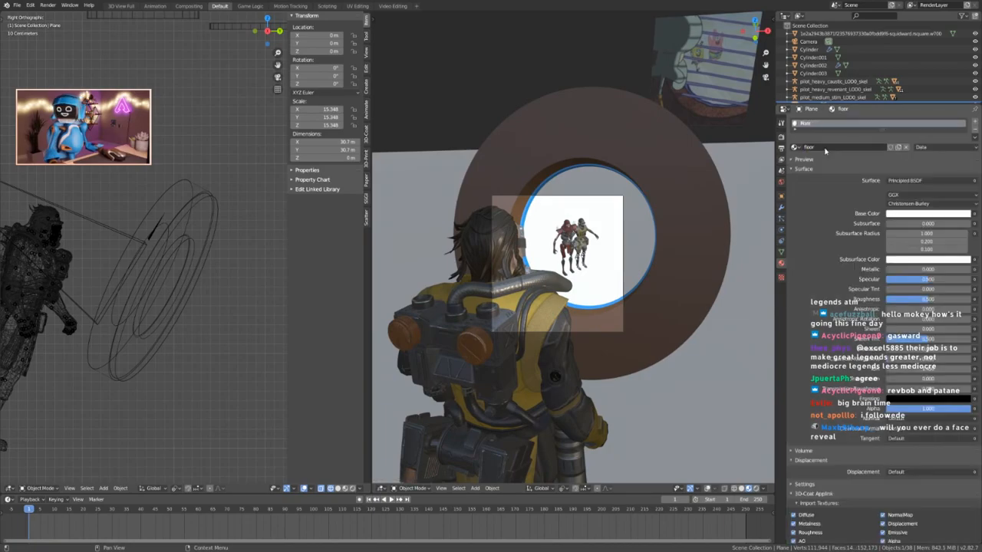
left_click(919, 214)
left_click_drag(928, 128, 930, 124)
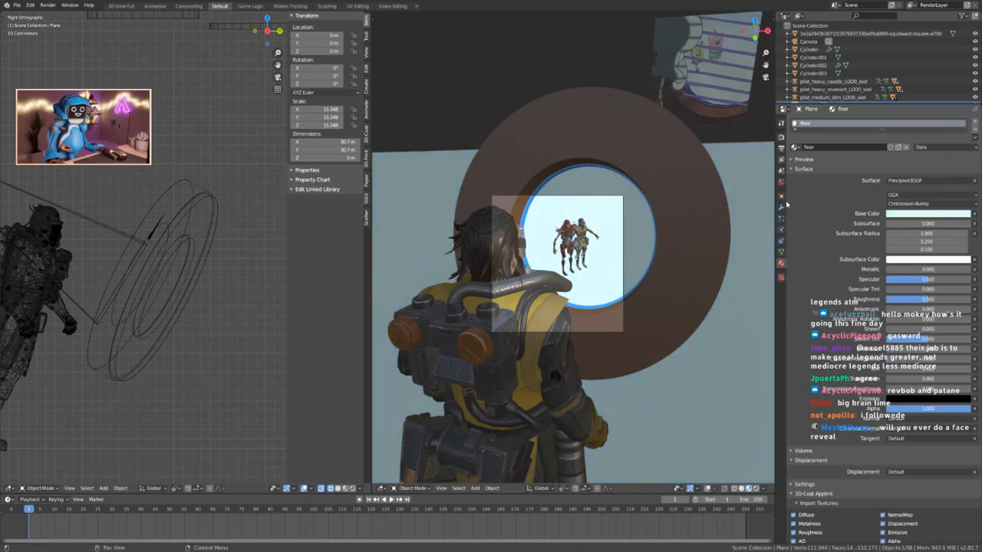
Add a cylinder, scale it down to about 0.43 m, and raise it along Z into the window opening.
key("shift+a")
mouse_move(581, 310)
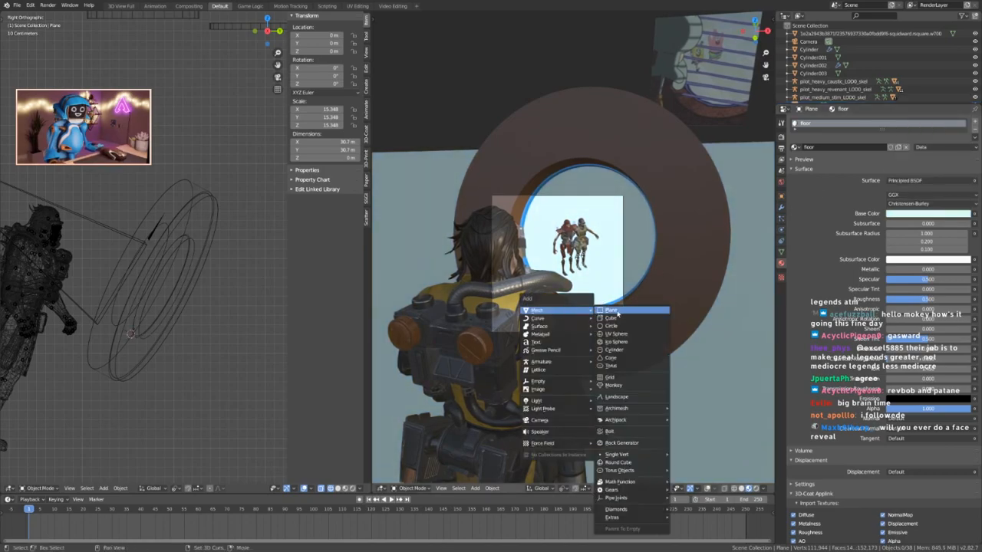
left_click(621, 350)
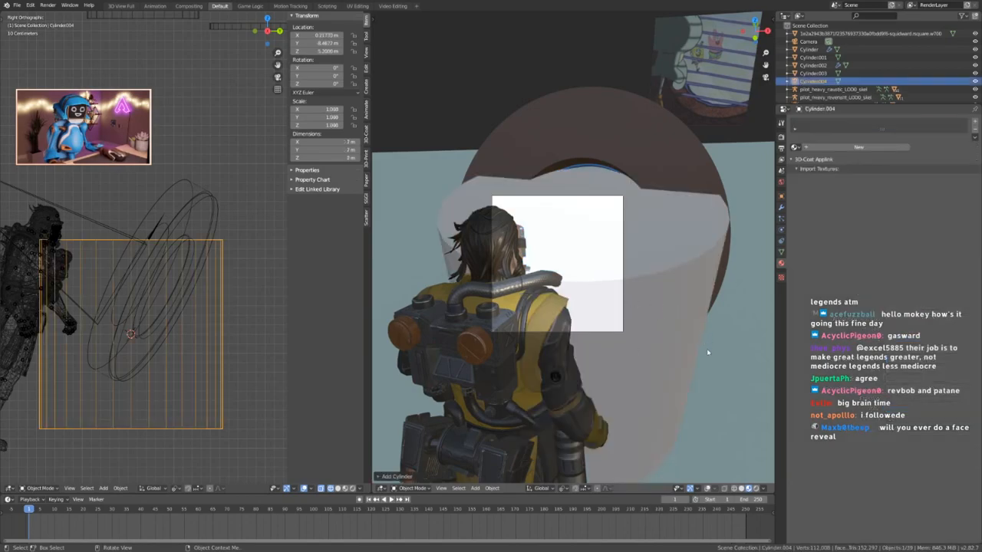
key("s")
left_click(600, 331)
key("g")
key("z")
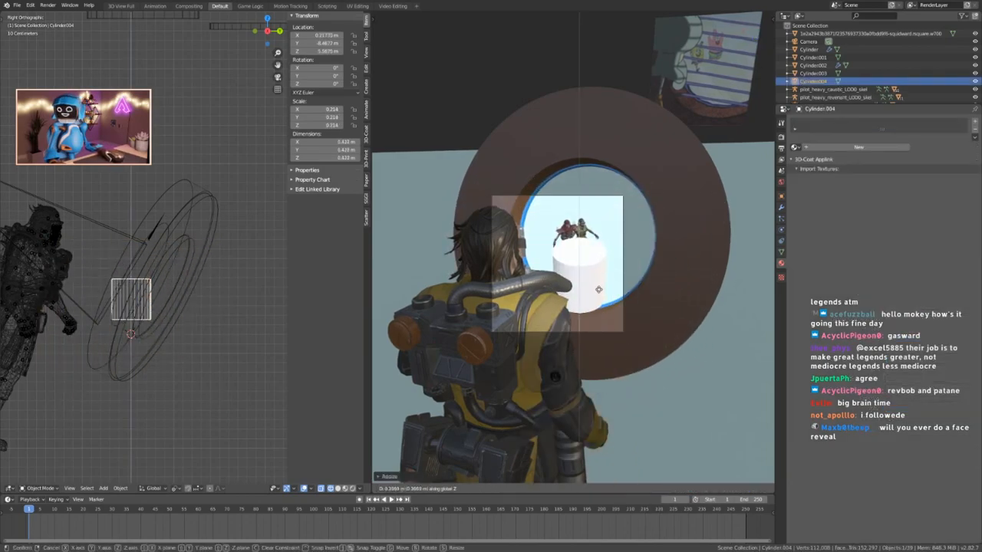
left_click(598, 264)
Add an Array modifier to the new cylinder and set its relative X offset to 1.8.
left_click(782, 207)
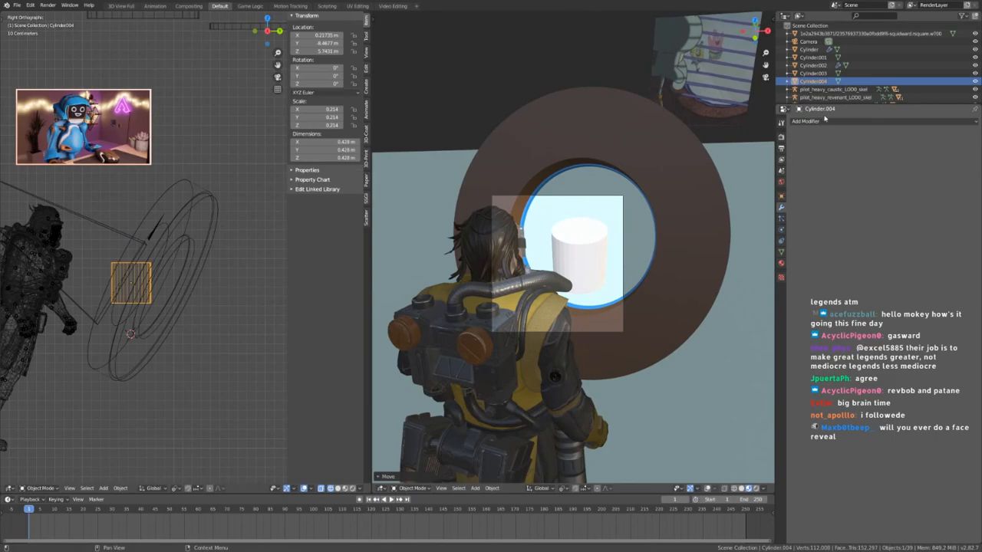
left_click(826, 120)
left_click(834, 141)
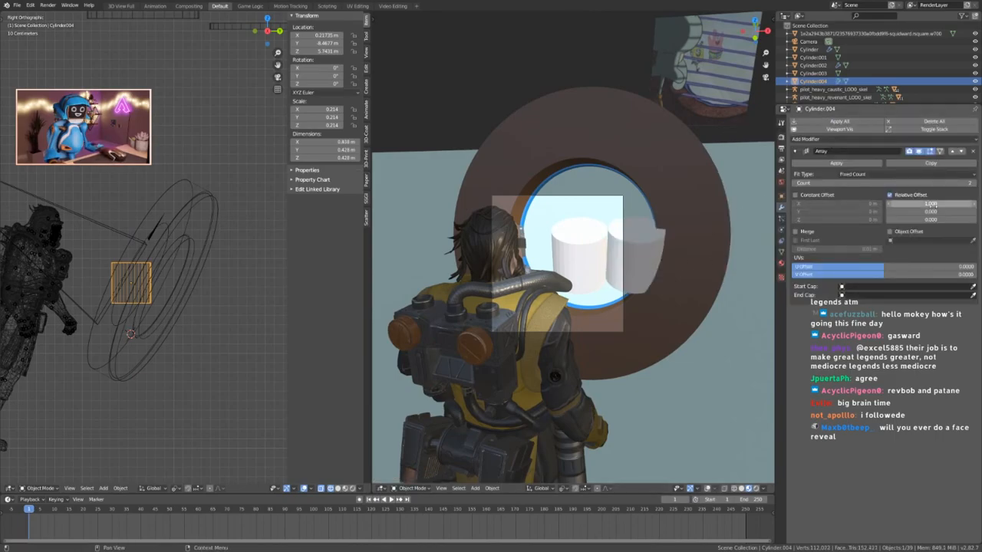
left_click_drag(930, 204, 959, 204)
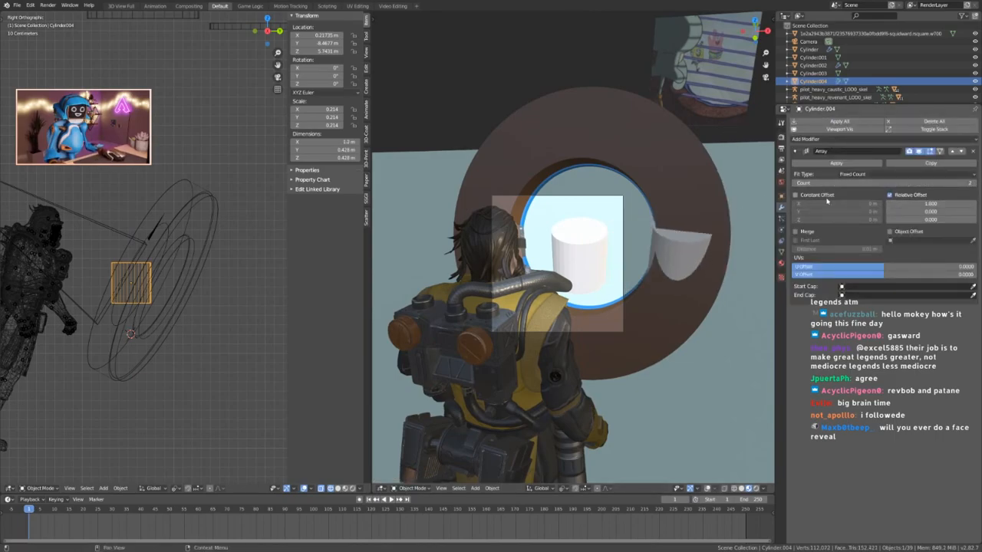
Stretch the cylinder along Z to about 2.93 m tall and thin it to about 0.058 m wide.
key("s")
key("z")
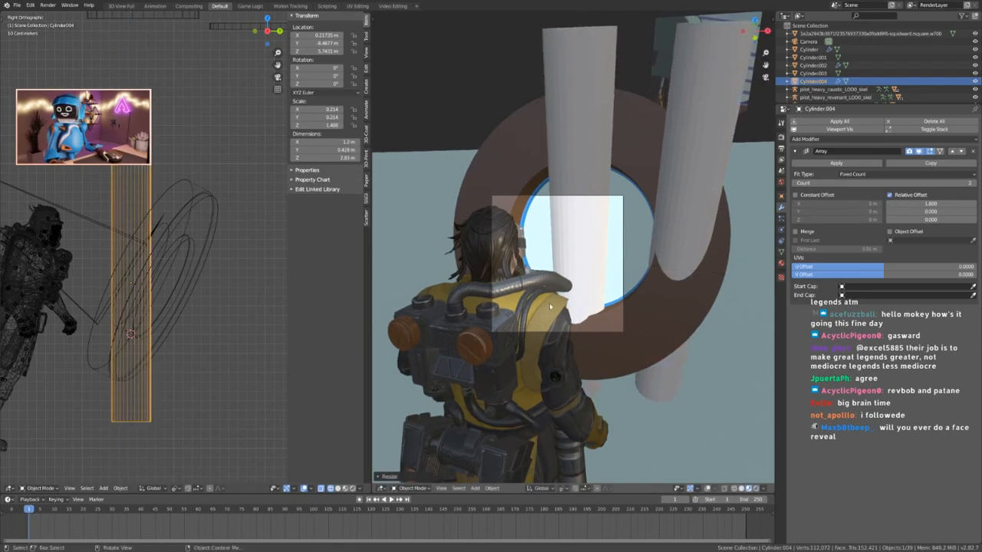
key("shift+z")
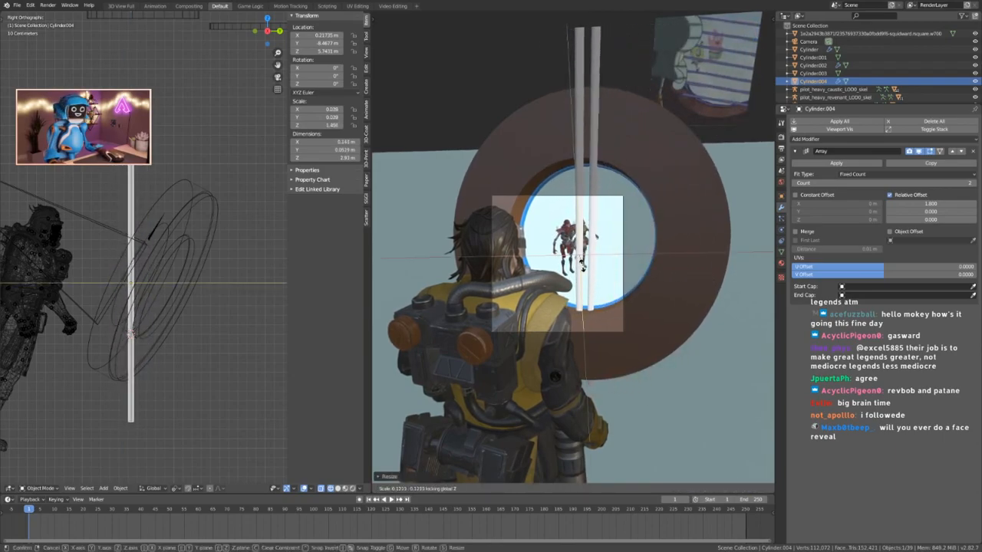
left_click(584, 263)
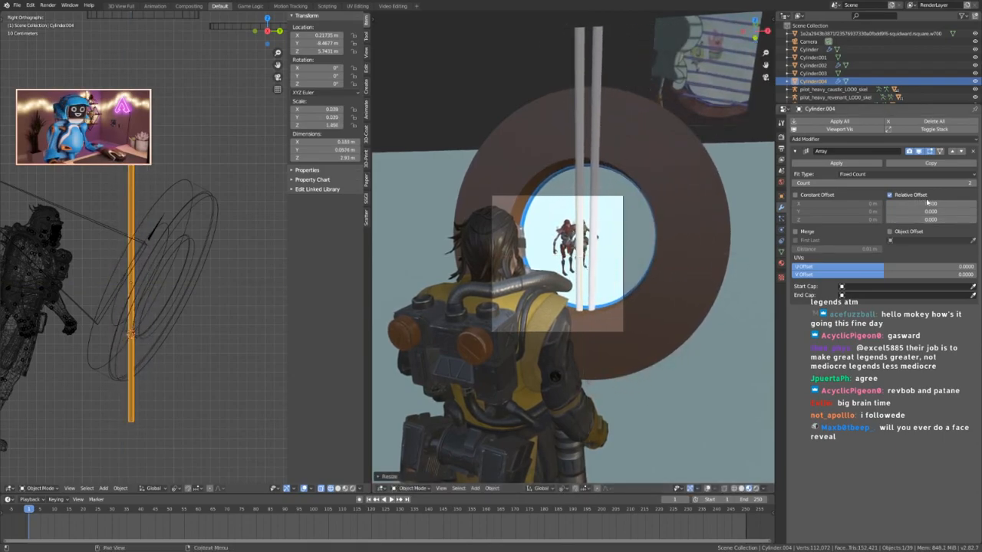
Set the cylinder's Array modifier to a relative X offset of 4.6 and a count of 7.
left_click_drag(930, 204, 957, 204)
left_click(975, 184)
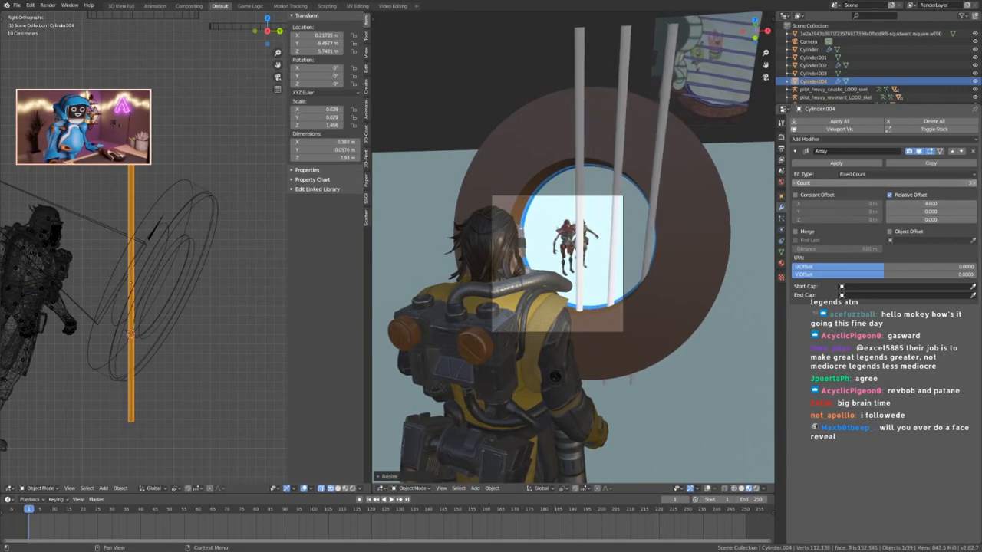
left_click(974, 184)
left_click(975, 185)
left_click(974, 184)
left_click(974, 184)
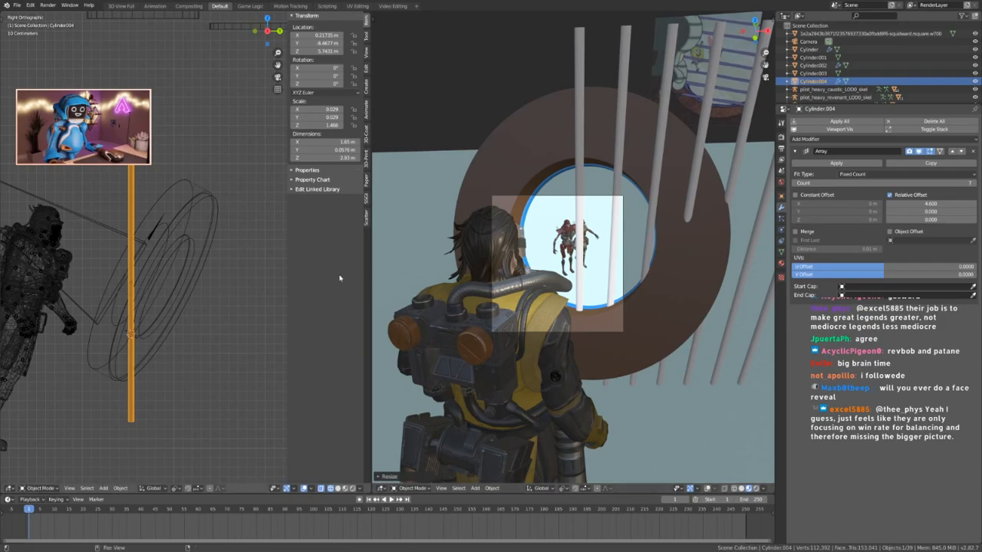
Rotate and move the arrayed bars so they run horizontally across the round window opening.
key("r")
left_click(225, 269)
middle_click_drag(207, 237, 185, 282)
key("r")
left_click(184, 257)
key("g")
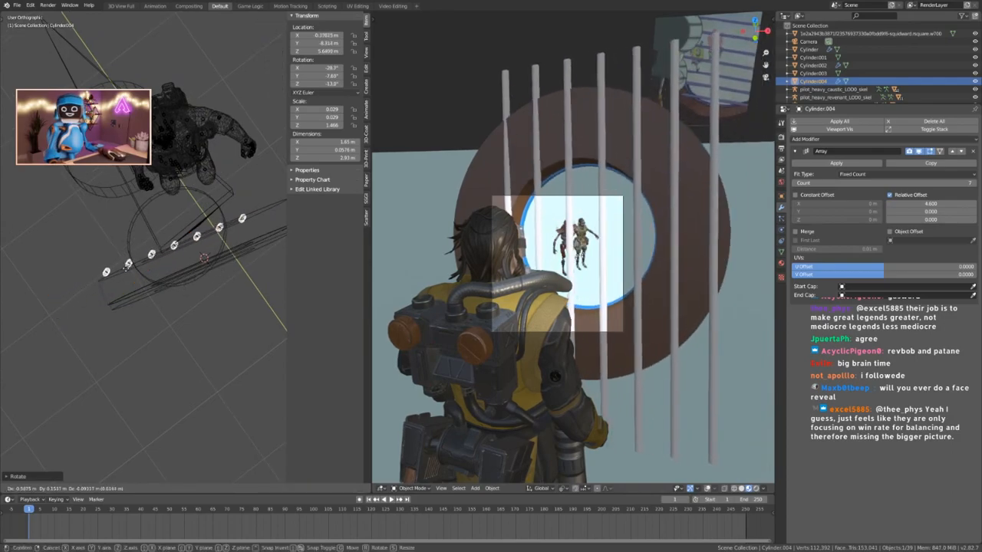
left_click(232, 243)
key("r")
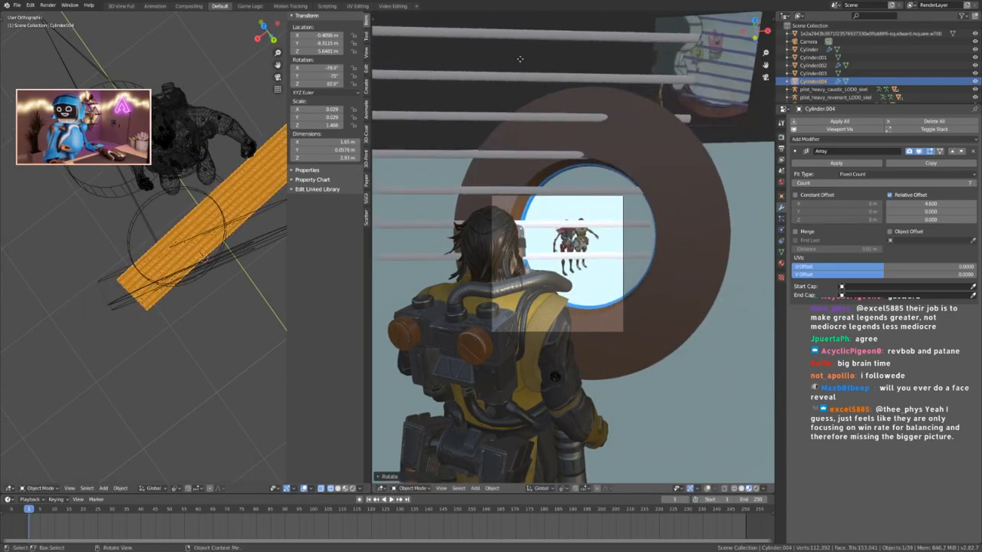
left_click(562, 217)
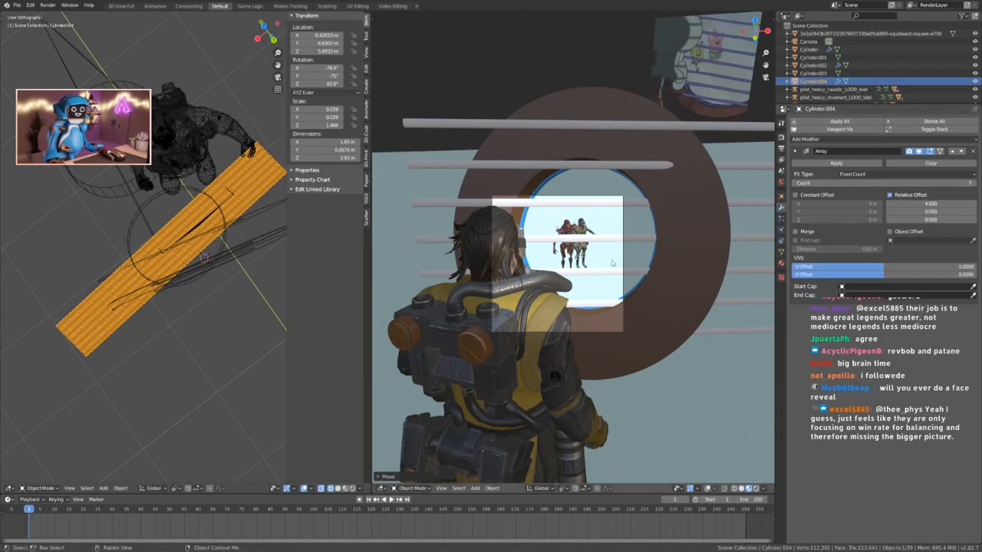
Place a linked duplicate of the bars above the scene and remove its Array modifier.
scroll(132, 289, "down", 5)
key("KP_1")
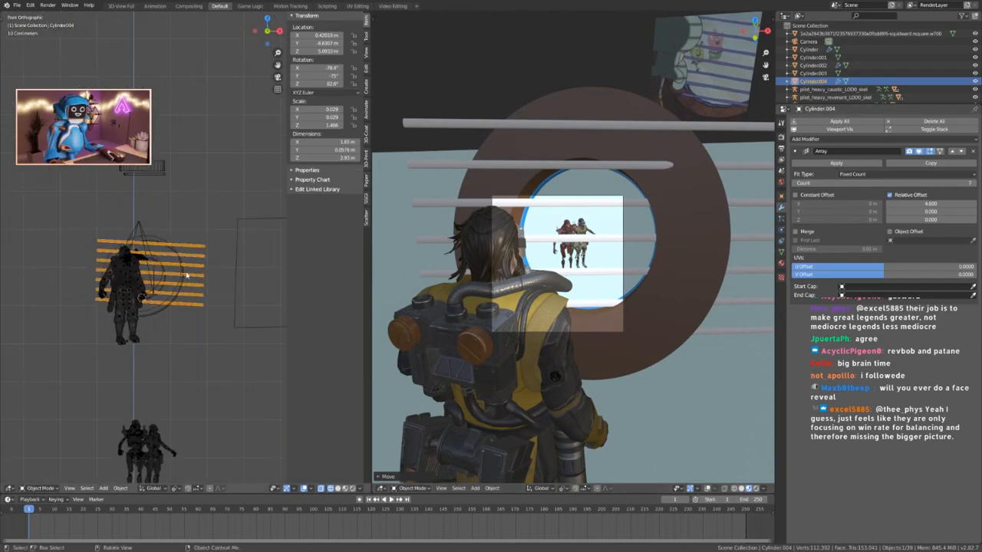
scroll(186, 275, "down", 1)
key("shift+d")
left_click(186, 139)
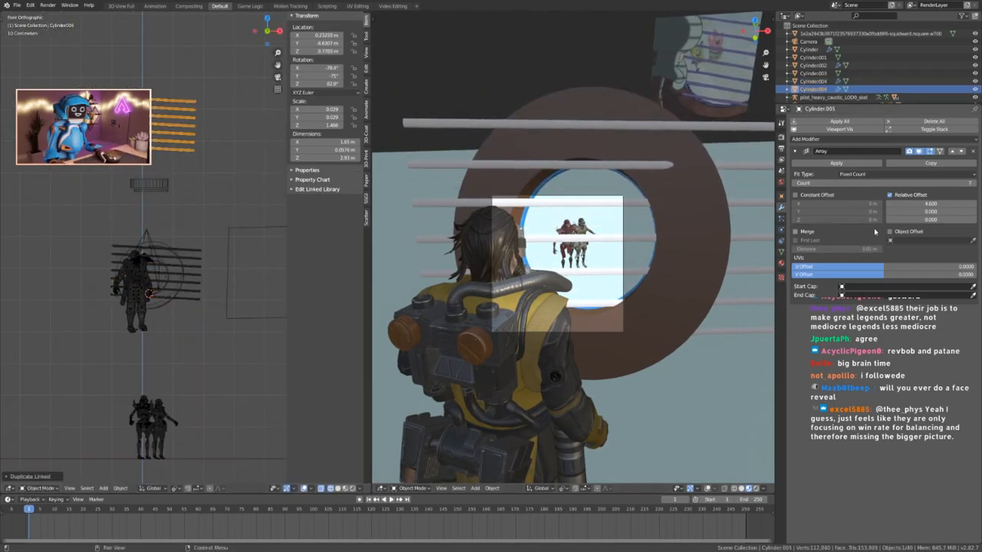
left_click(973, 151)
Try setting the duplicate bar's scale to 0 on all three axes, and undo it.
left_click_drag(319, 109, 318, 125)
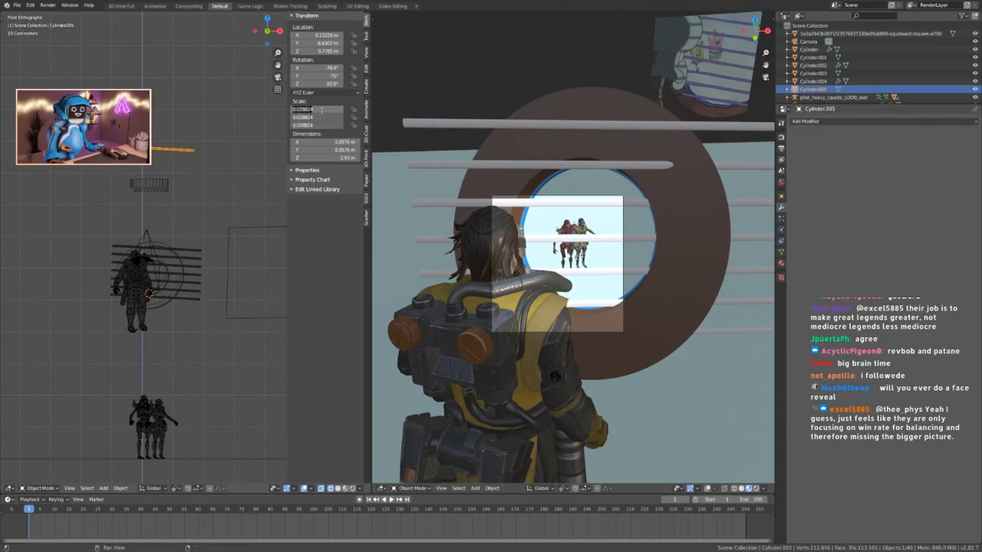
type("0")
key("Return")
scroll(229, 175, "up", 5)
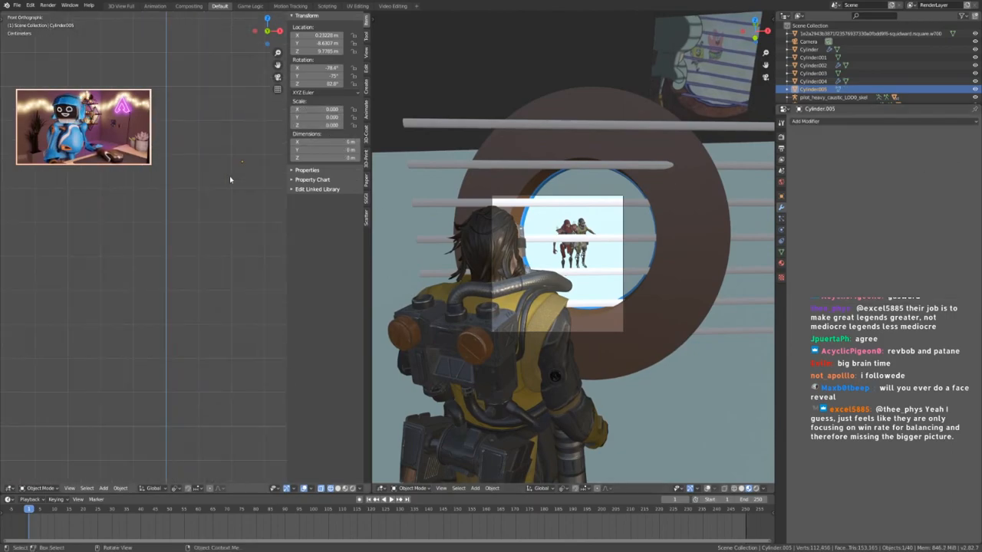
key("ctrl+s")
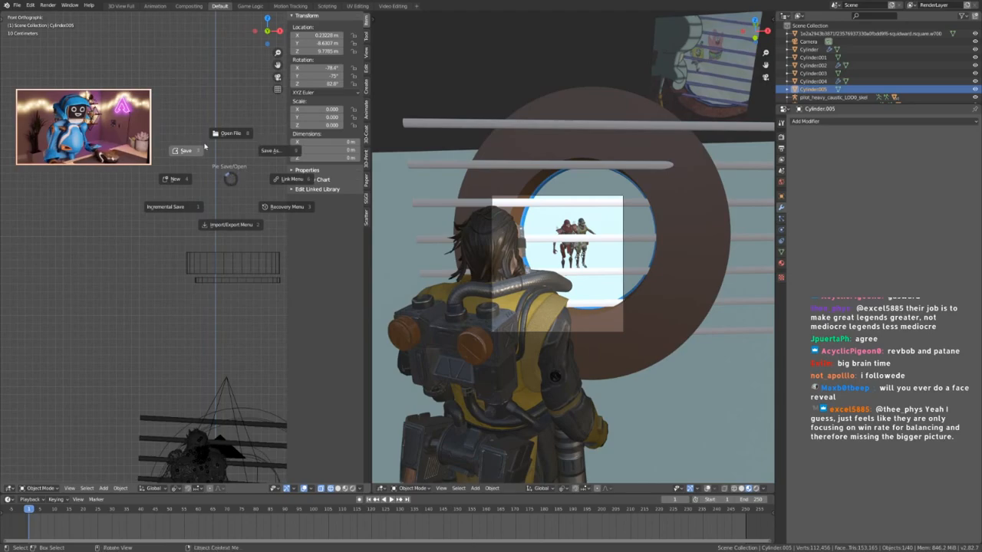
left_click(204, 146)
key("ctrl+z")
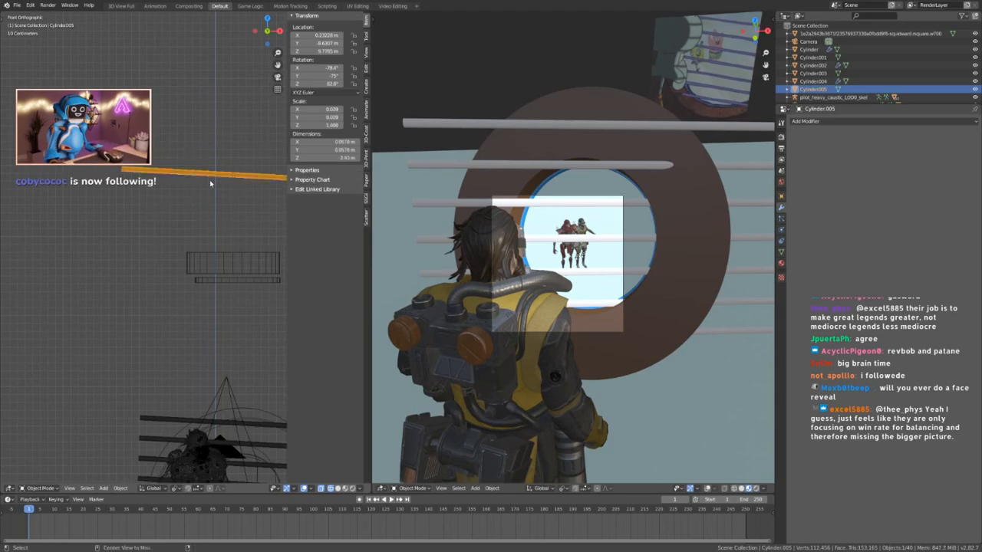
Set the duplicate bar's rotation to 0 on all three axes so it stands upright.
middle_click_drag(251, 155, 161, 155, "shift")
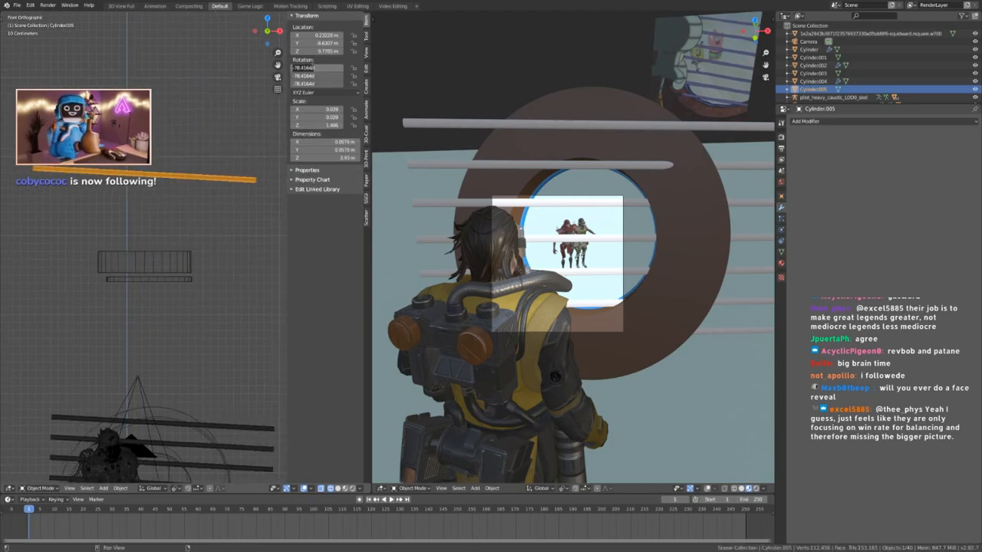
type("0")
key("Return")
key("s")
key("shift+z")
left_click(192, 210)
Thin the duplicate bar's mesh in Edit Mode to about 0.039 m wide, keeping its length.
scroll(186, 236, "down", 2)
middle_click_drag(184, 237, 180, 204, "shift")
key("ctrl+Tab")
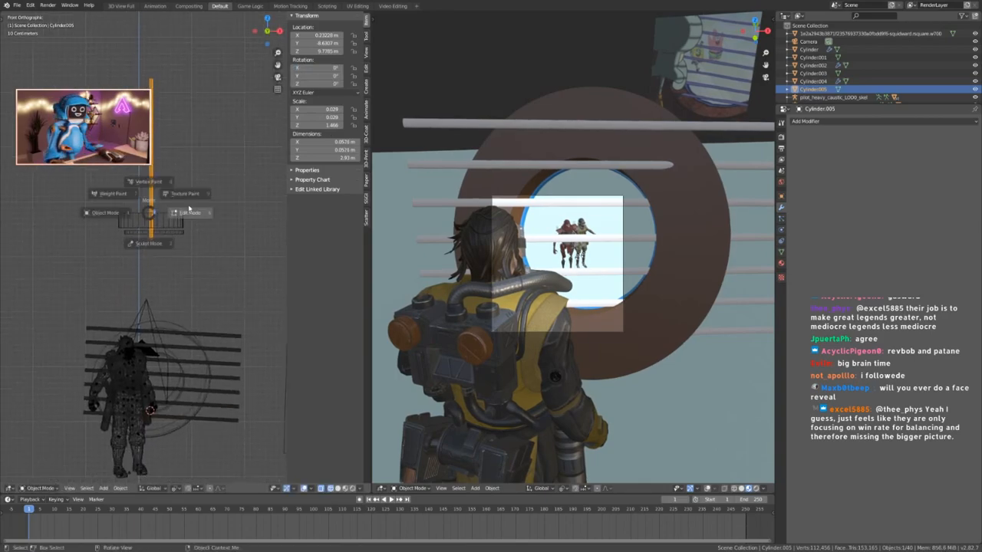
left_click(175, 214)
key("s")
key("shift+z")
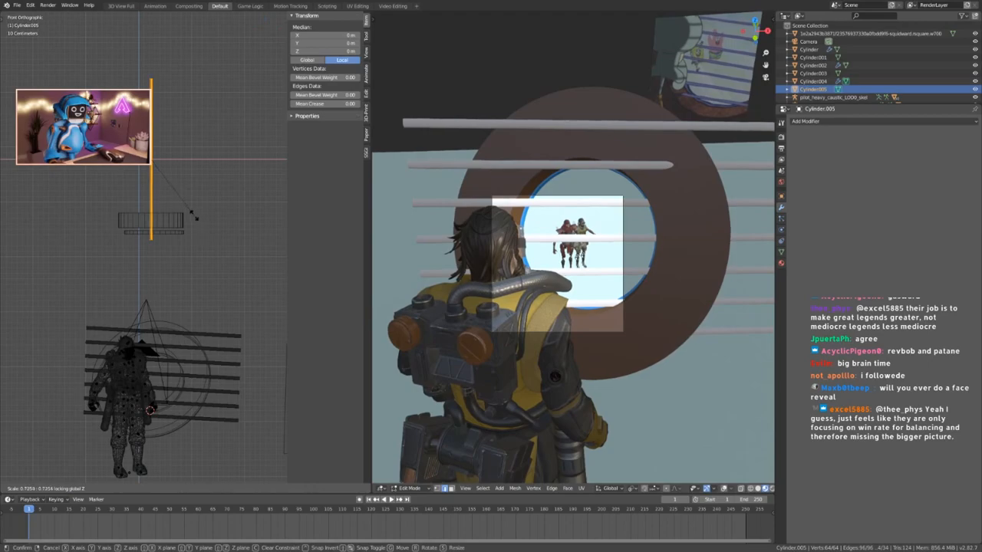
left_click(194, 218)
key("ctrl+Tab")
left_click(285, 240)
scroll(201, 334, "up", 3)
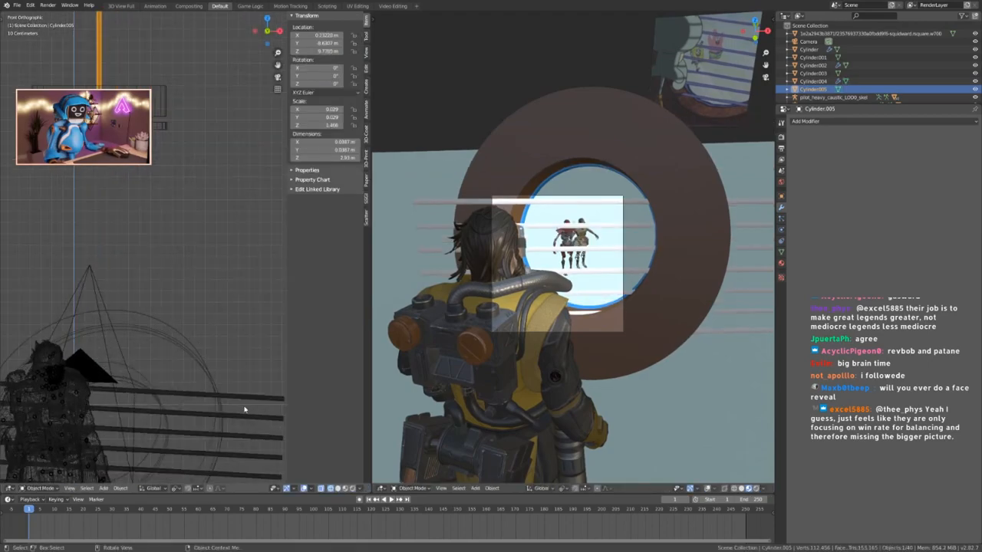
Switch the window bars' Array modifier from relative to constant offset, with an X offset of about 7.9 m.
left_click(192, 398)
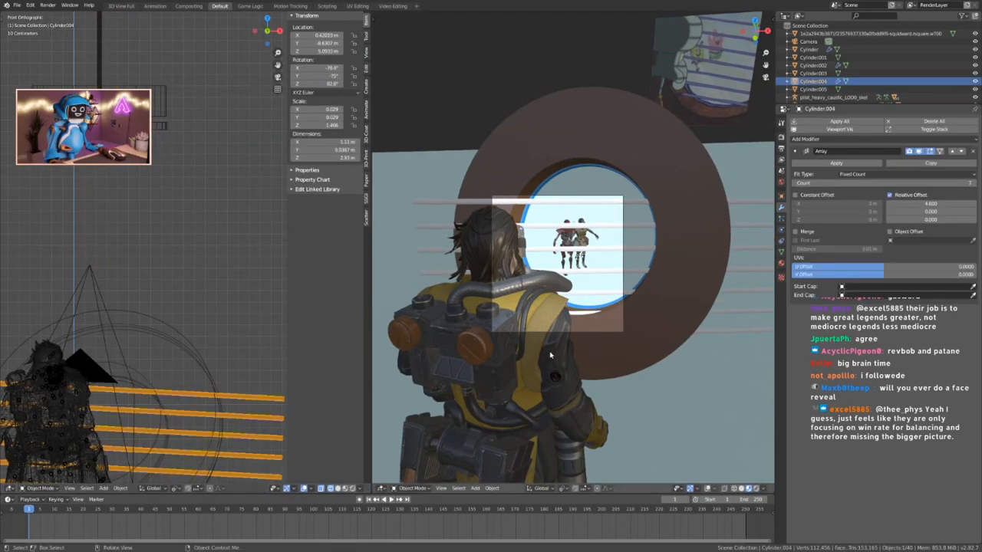
left_click(889, 195)
left_click(800, 194)
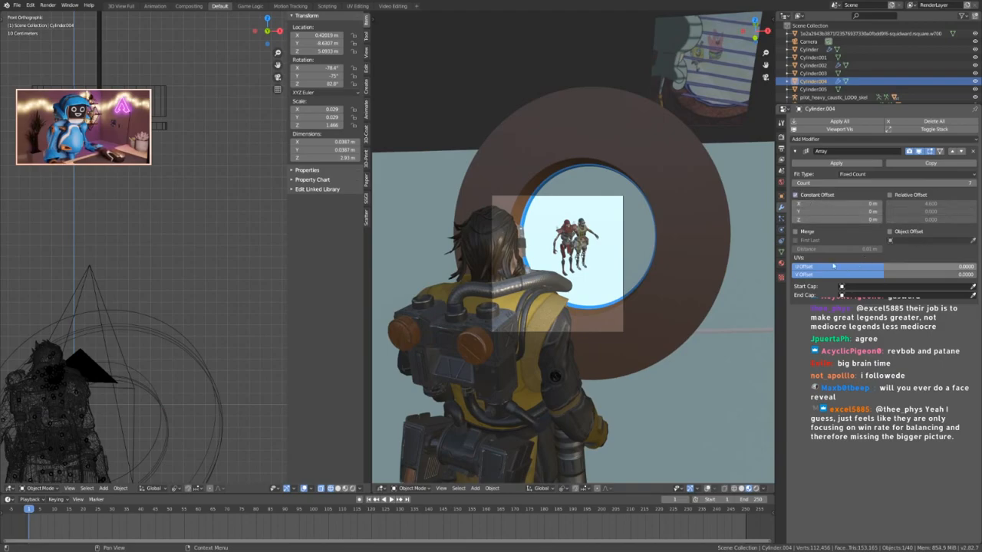
middle_click_drag(270, 329, 282, 176, "shift")
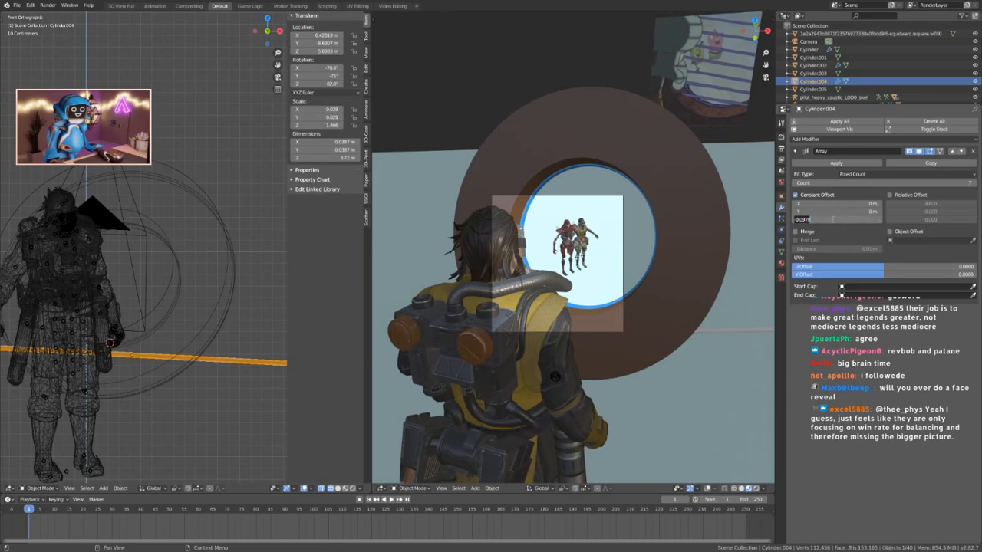
key("Return")
left_click_drag(837, 212, 868, 212)
middle_click_drag(160, 335, 134, 345)
key("Return")
left_click_drag(845, 204, 908, 204)
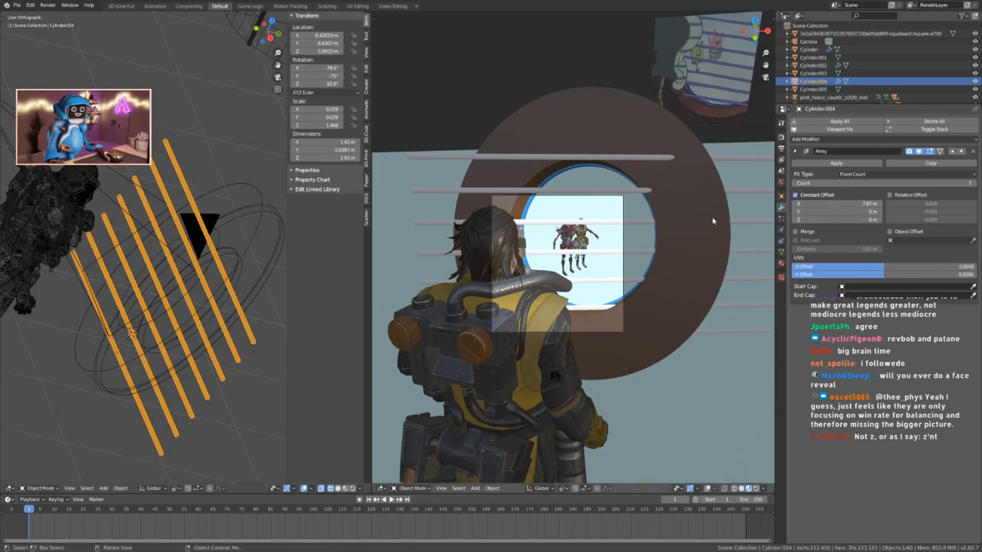
Select the duplicate bar above the scene and thin its mesh further to about 0.033 m wide.
scroll(155, 219, "down", 5)
left_click(184, 127)
scroll(188, 122, "up", 5)
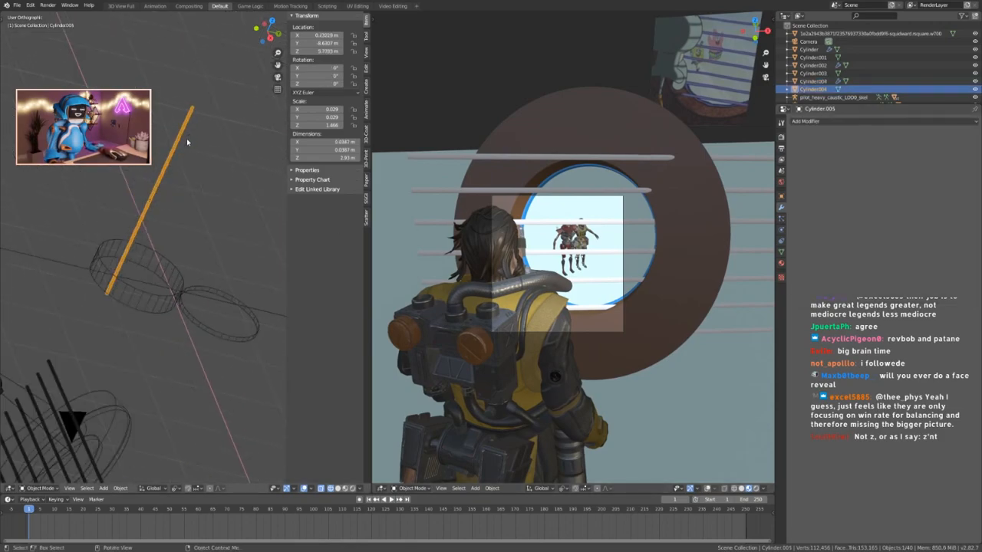
key("Tab")
scroll(189, 207, "up", 4)
key("s")
key("shift+z")
left_click(184, 229)
key("ctrl+Tab")
left_click(65, 225)
Select the window bars and set their Array to a count of 9 with a constant X offset of 6.707 m.
scroll(184, 254, "down", 6)
middle_click_drag(92, 402, 123, 253, "shift")
left_click(135, 286)
left_click(134, 286)
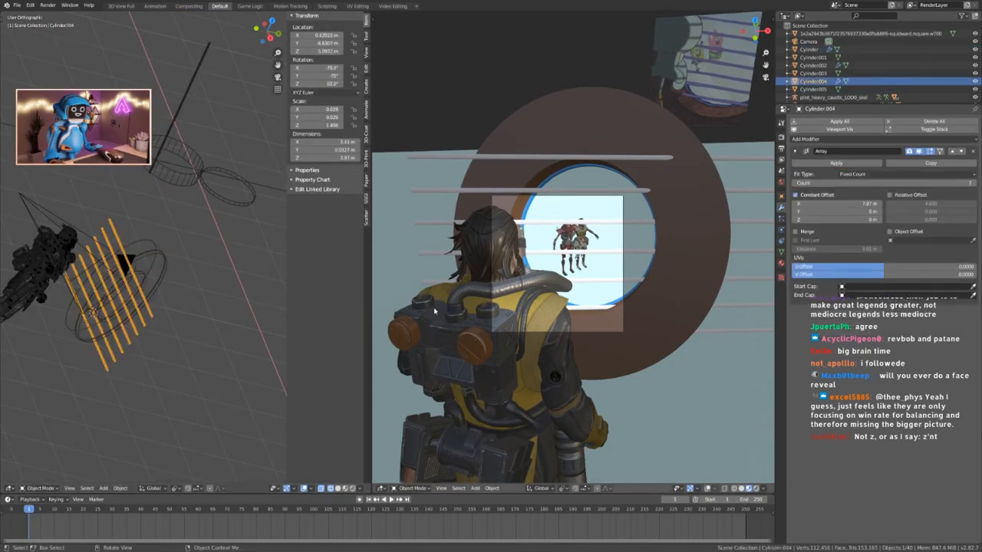
left_click_drag(836, 204, 770, 203)
Rotate and reposition the row of bars to slope across the window opening, aligned with the frame's plane.
mouse_move(115, 306)
middle_mouse_down()
mouse_move(122, 314)
mouse_move(111, 318)
middle_mouse_up()
key("KP_7")
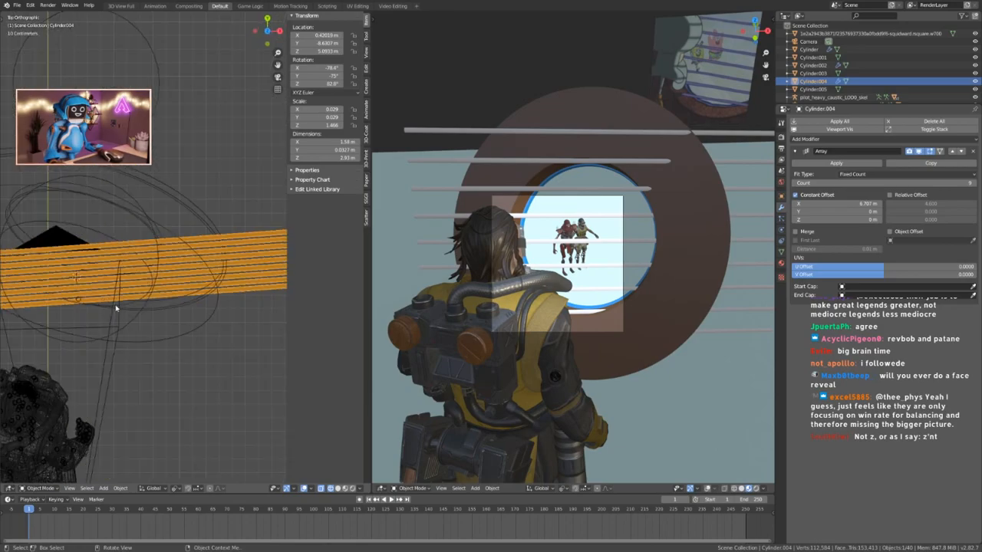
key("r")
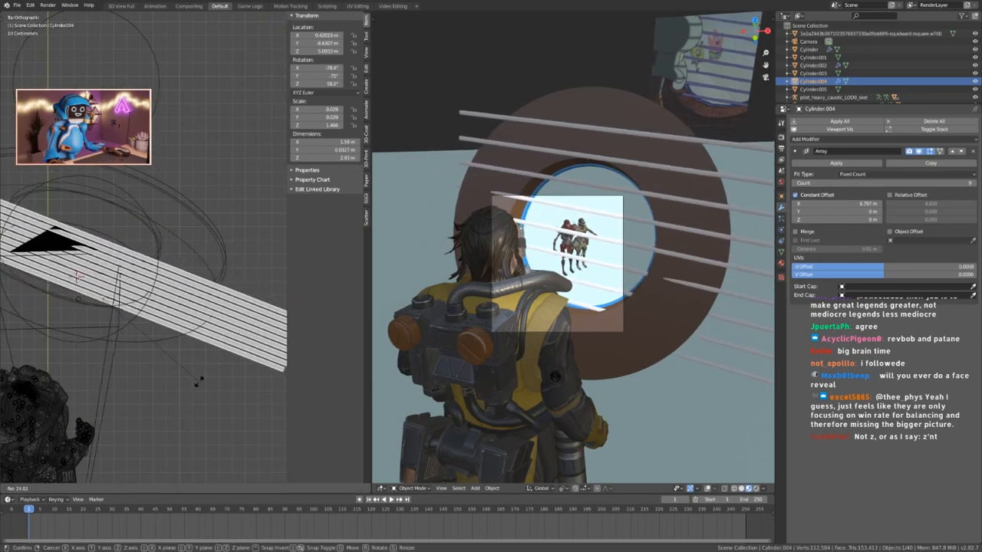
middle_click_drag(200, 383, 177, 311)
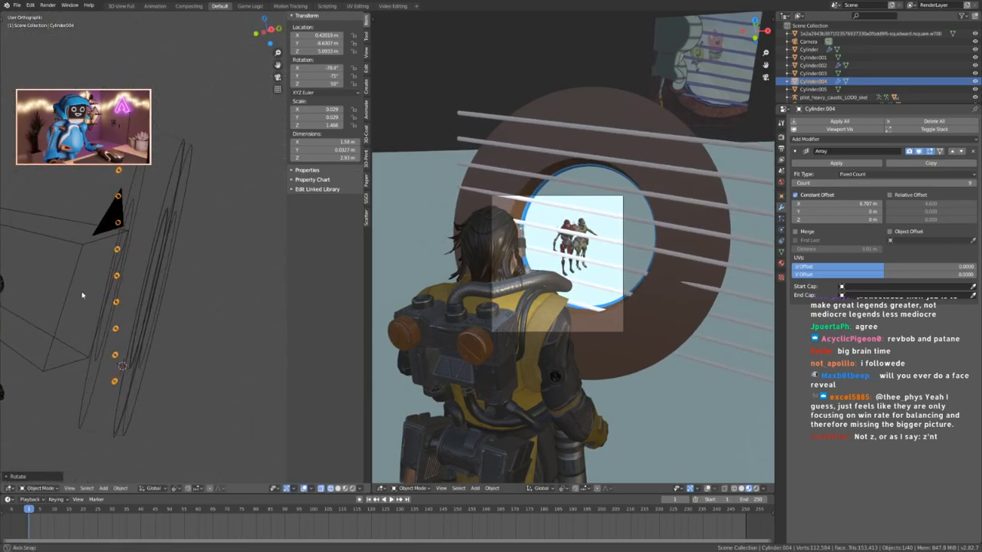
key("r")
left_click(164, 315)
middle_click_drag(160, 236, 135, 289)
key("r")
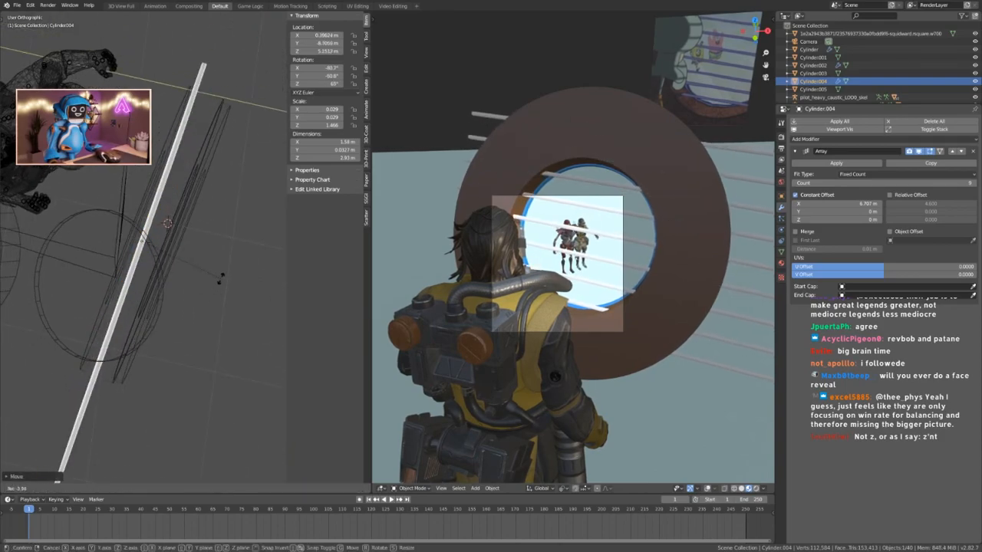
left_click(194, 298)
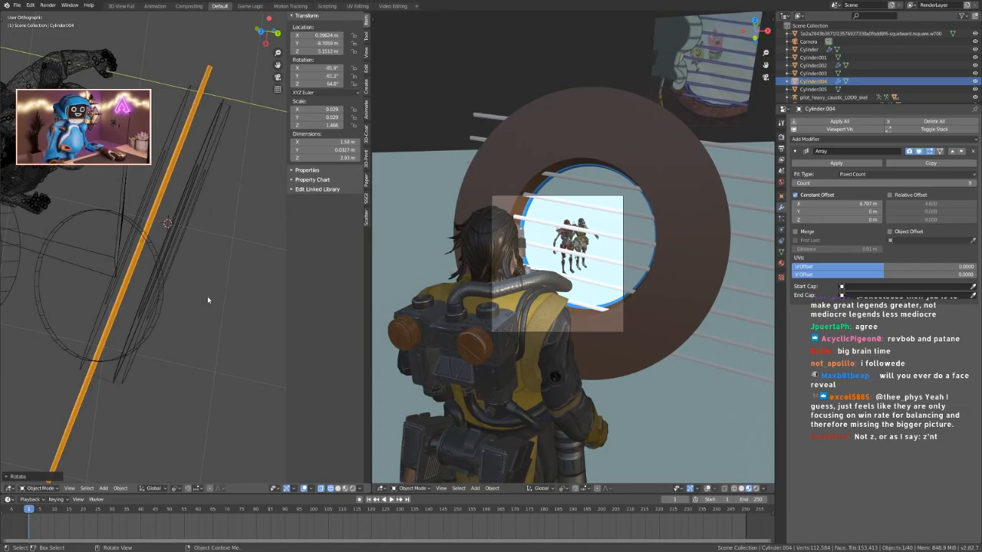
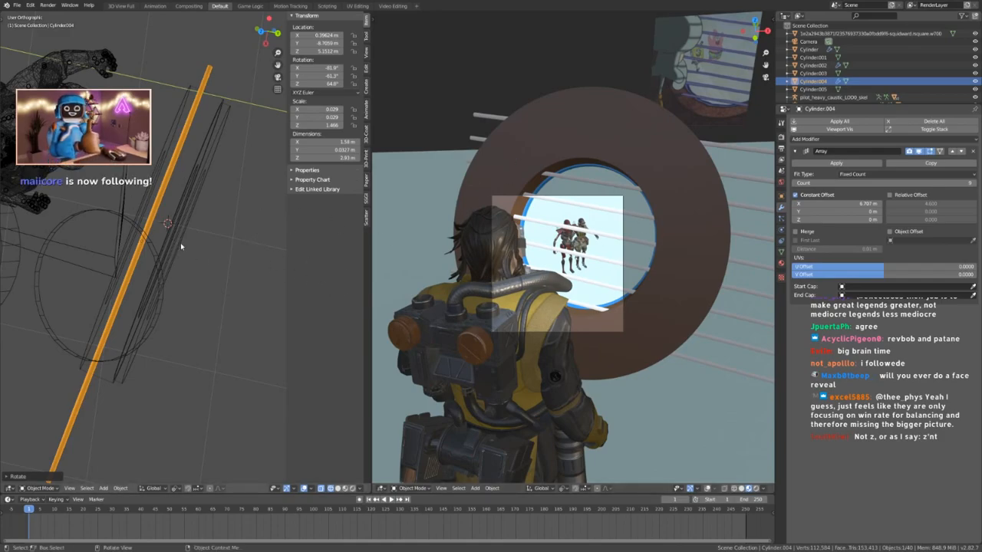
key("r")
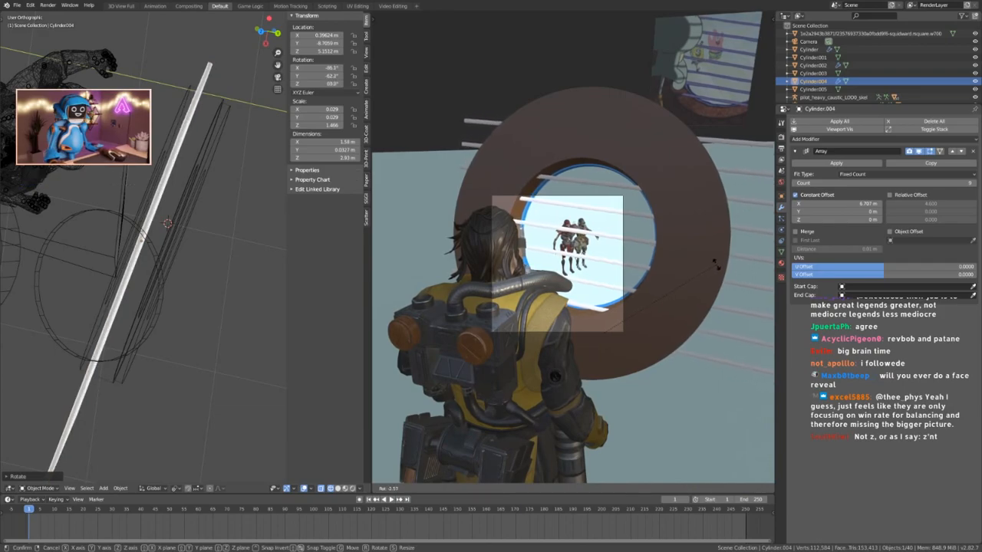
left_click(715, 264)
Name the bars' material purple and set its base color to a muted purple.
left_click(782, 264)
left_click(824, 148)
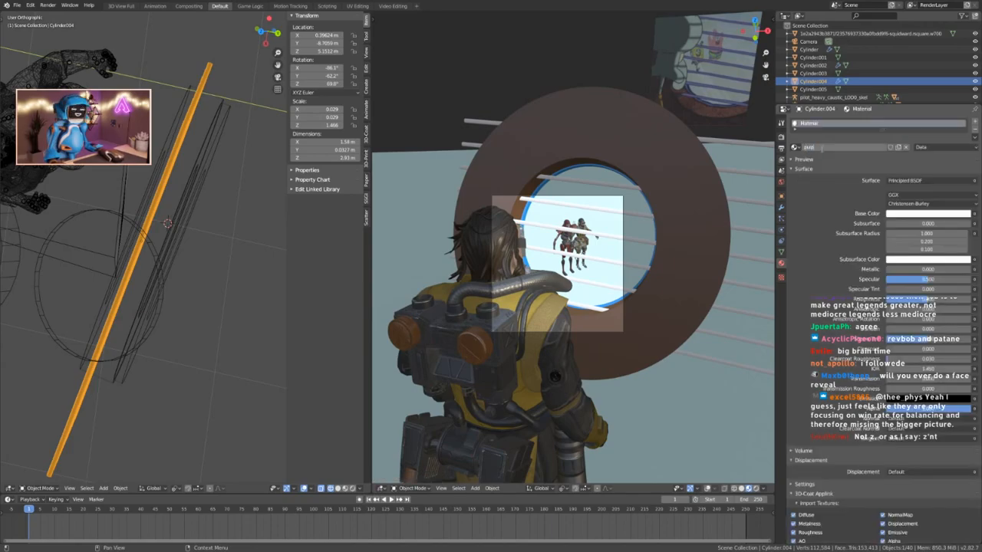
left_click(933, 216)
left_click(948, 129)
mouse_move(965, 123)
left_mouse_down()
mouse_move(964, 139)
mouse_move(964, 129)
left_mouse_up()
left_click(944, 124)
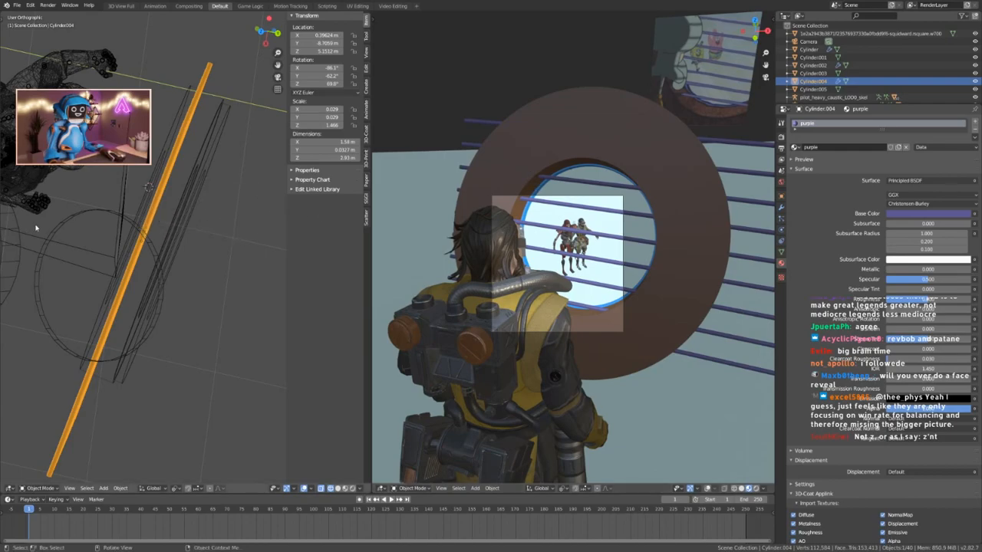
Save the file and extend the round window frame outward by setting its Solidify thickness to about -3.8 m.
key("ctrl+s")
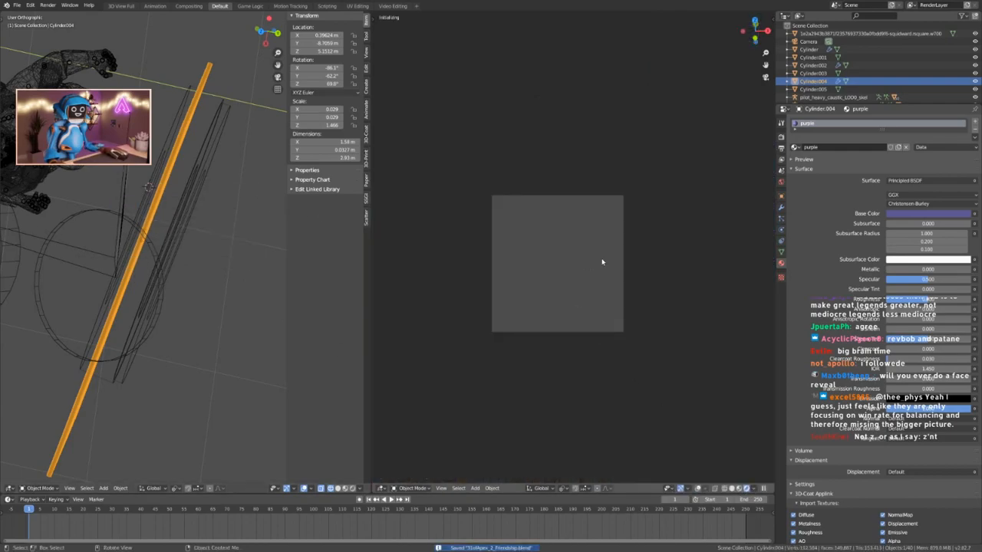
left_click(780, 183)
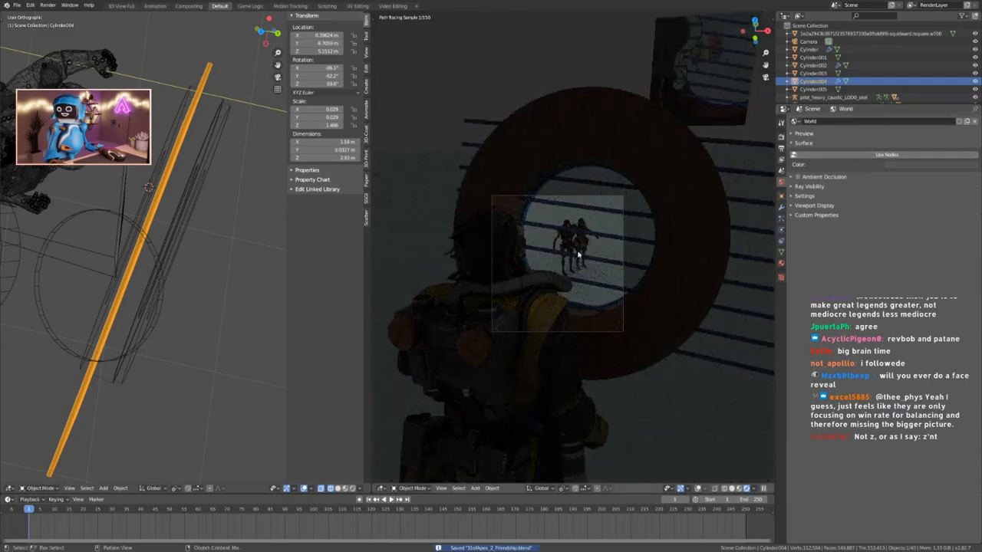
scroll(113, 210, "down", 4)
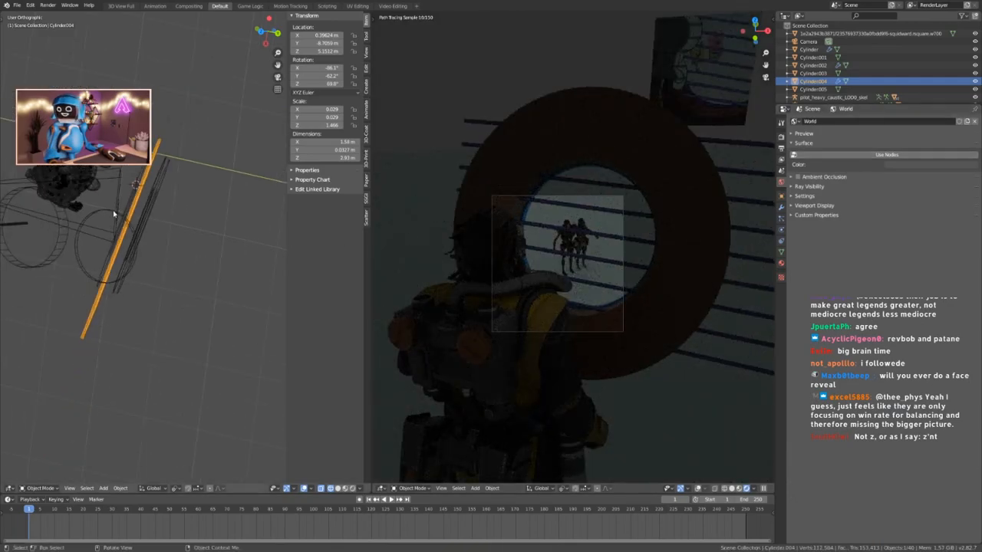
middle_click_drag(123, 242, 184, 189)
left_click(171, 181)
left_click(185, 189)
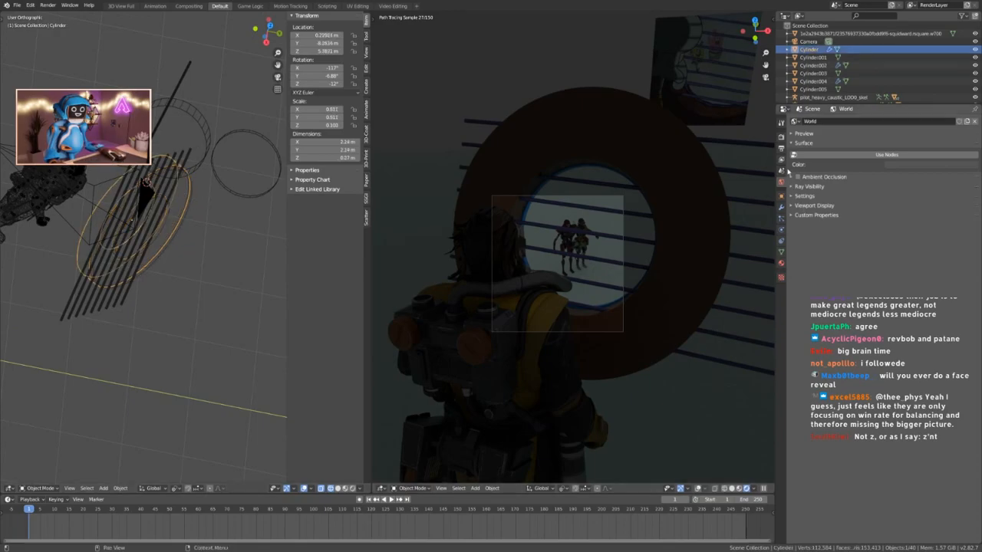
left_click(781, 207)
left_click_drag(836, 259, 737, 259)
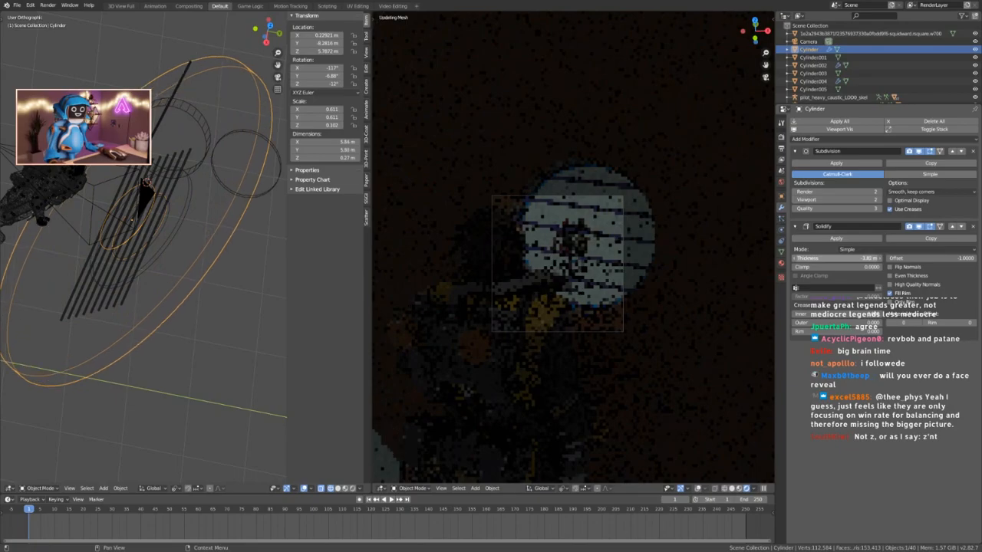
Add a Sun light and rotate it to about -46.3° in X, 8.34° in Y and -4.86° in Z.
scroll(168, 270, "down", 4)
key("shift+a")
mouse_move(86, 324)
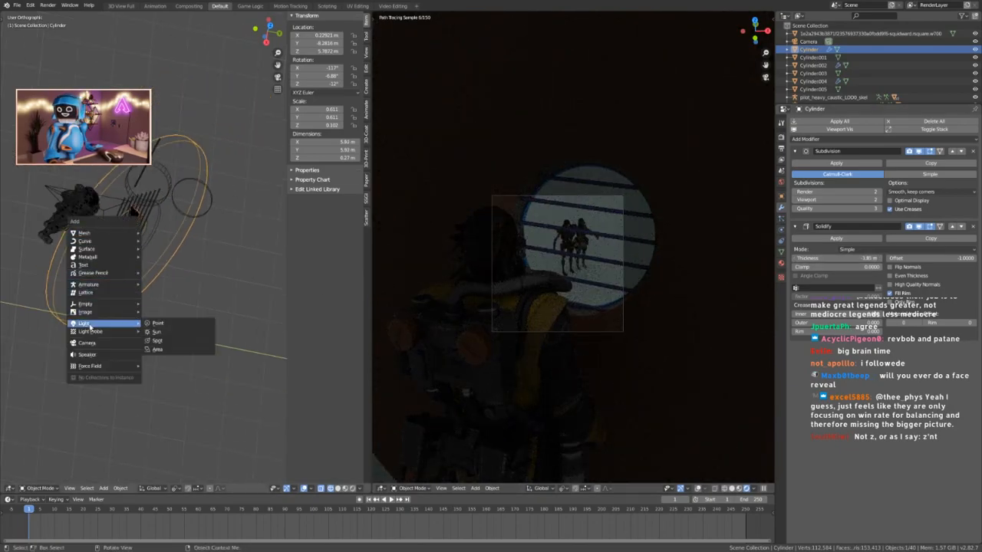
left_click(157, 332)
scroll(156, 221, "up", 4)
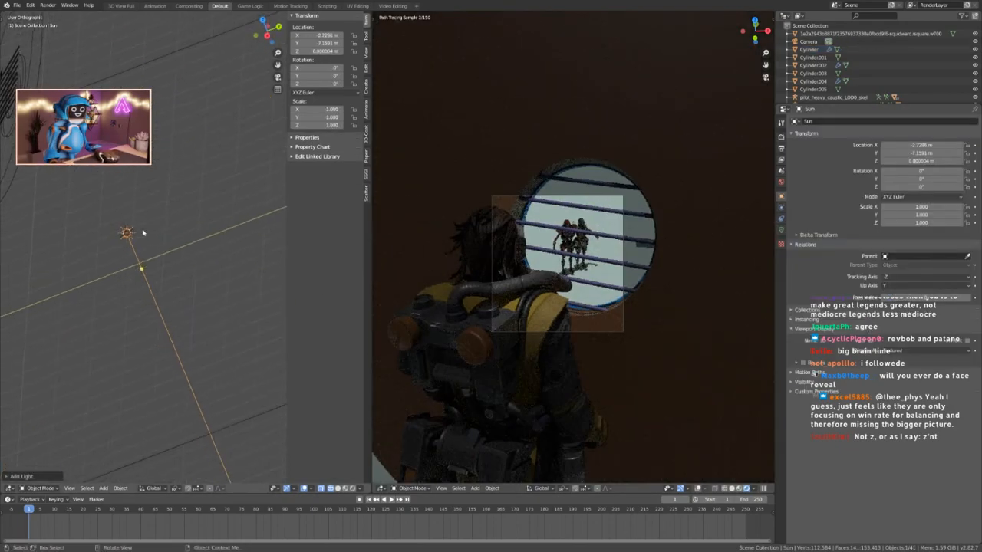
middle_click_drag(156, 221, 189, 306)
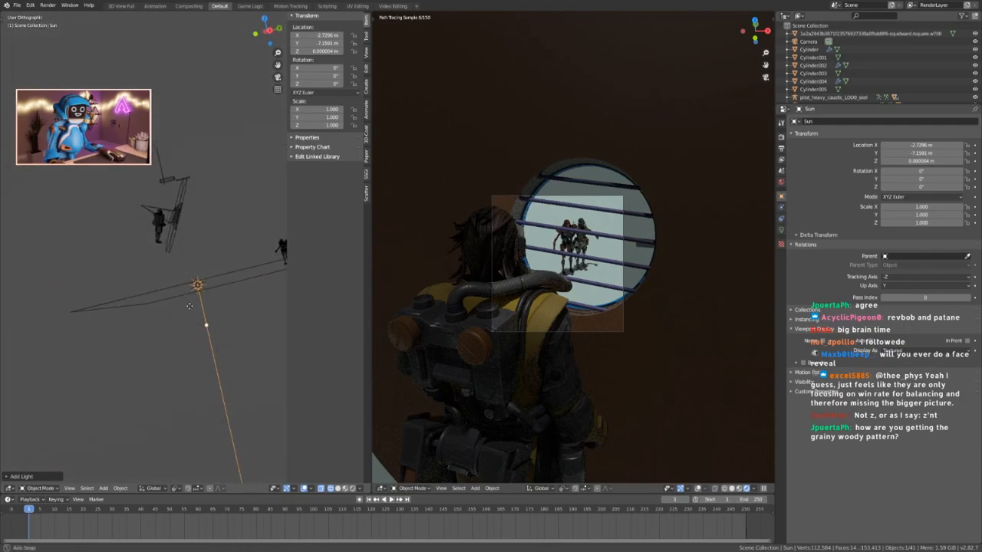
key("r")
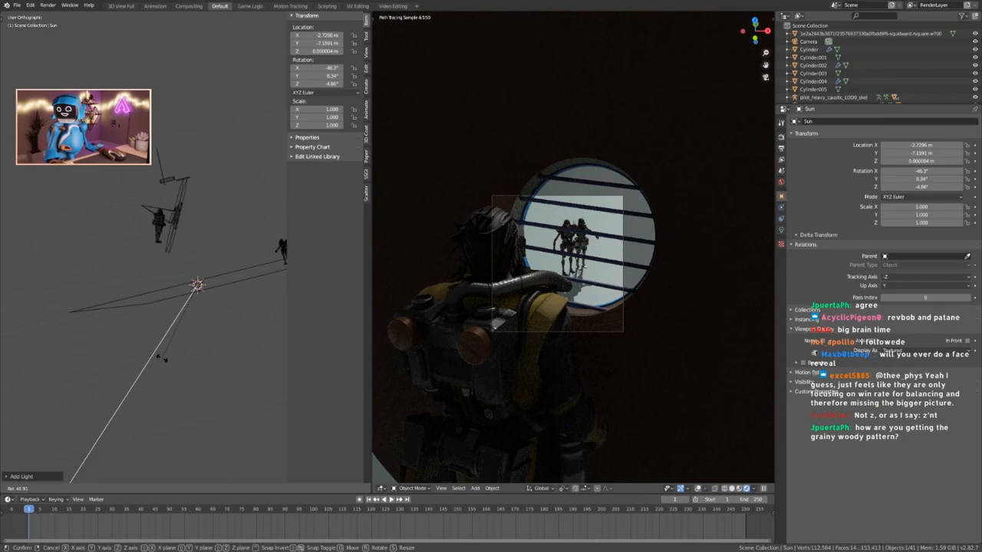
left_click(161, 357)
Split the camera viewport into an upper and a lower view and switch the upper one to material preview shading.
scroll(222, 216, "down", 4)
middle_click_drag(241, 225, 198, 237, "shift")
left_click_drag(375, 14, 376, 236)
left_click(381, 233)
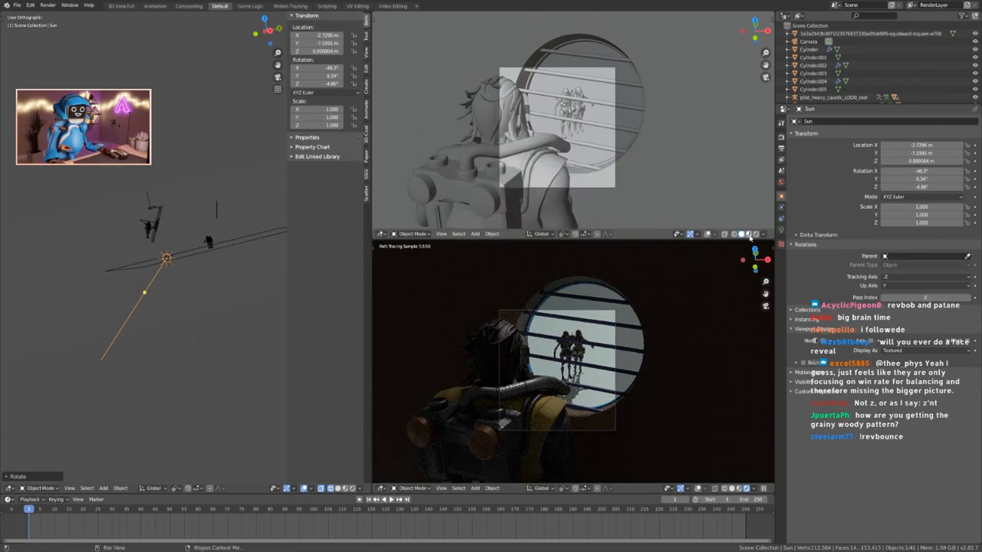
left_click(749, 234)
In front view of the upper viewport, move the Squidward reference image up and away from the round wall.
scroll(603, 180, "down", 3)
key("KP_1")
scroll(602, 180, "down", 4)
left_click(619, 137)
scroll(620, 137, "up", 2)
key("g")
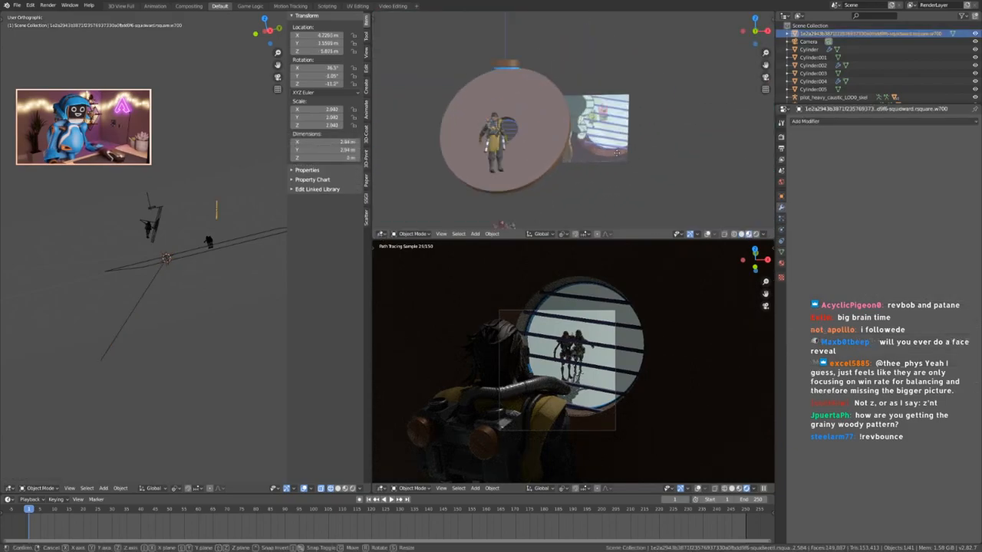
left_click(669, 110)
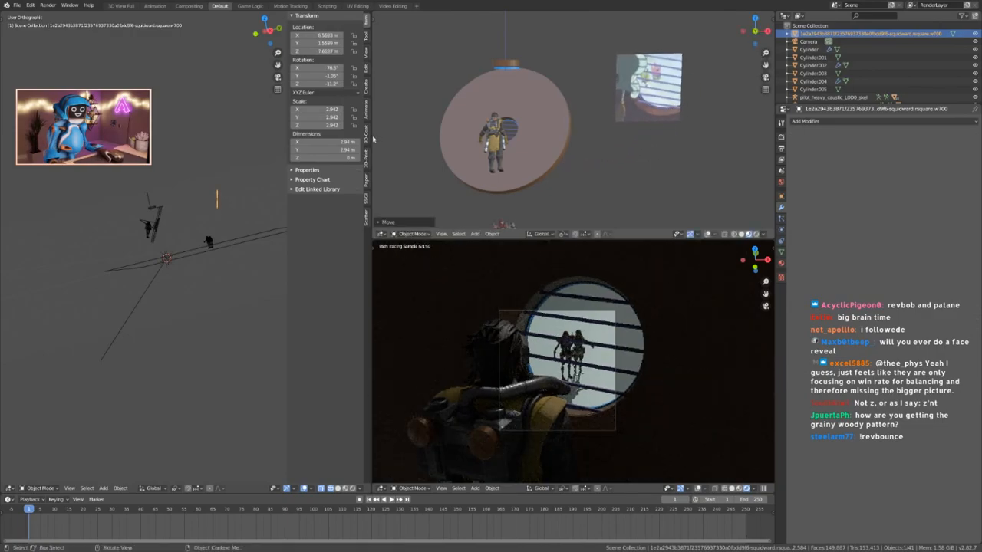
Widen the wireframe viewport and rotate the reference image to face the front view, framing it above the matching render view.
left_click_drag(373, 139, 485, 129)
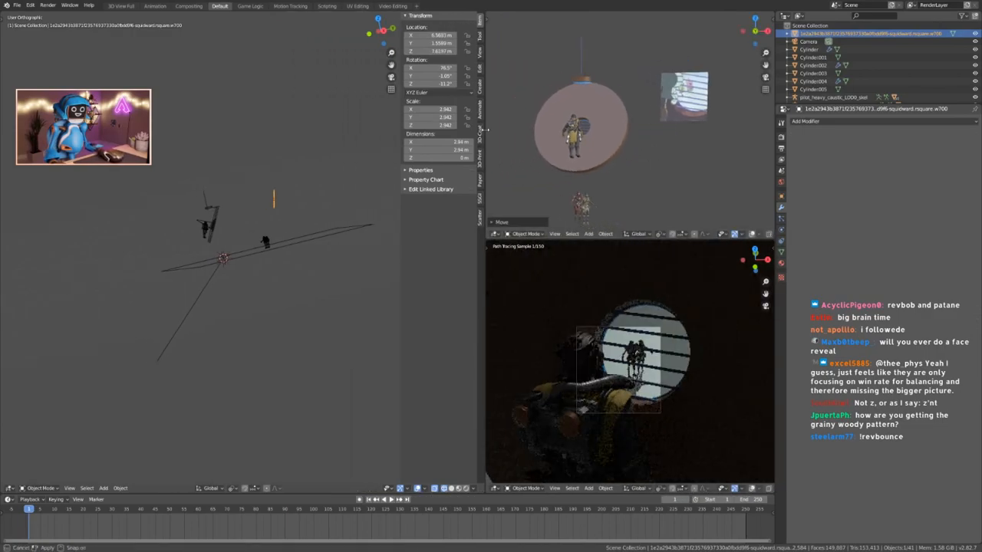
scroll(646, 318, "up", 4)
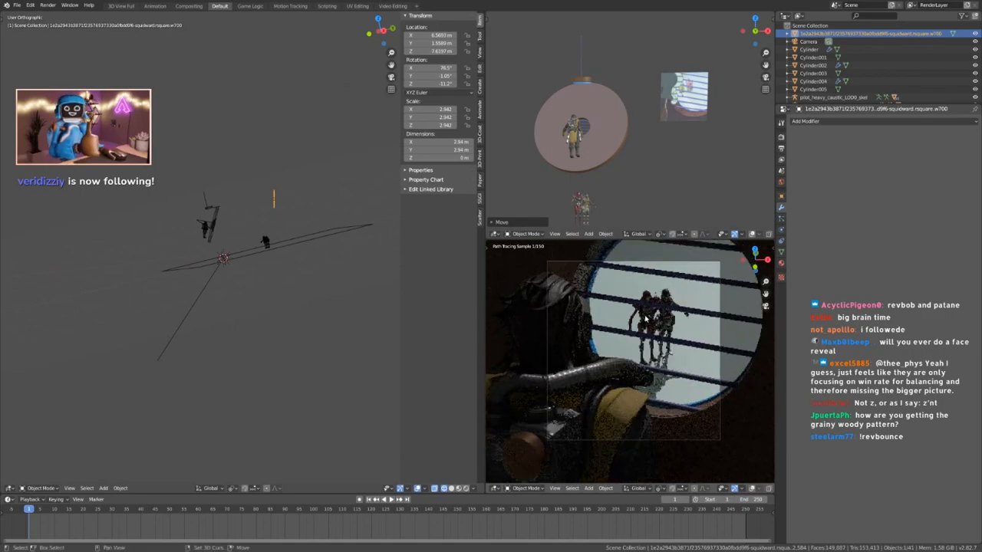
scroll(646, 318, "up", 2)
scroll(713, 126, "up", 5)
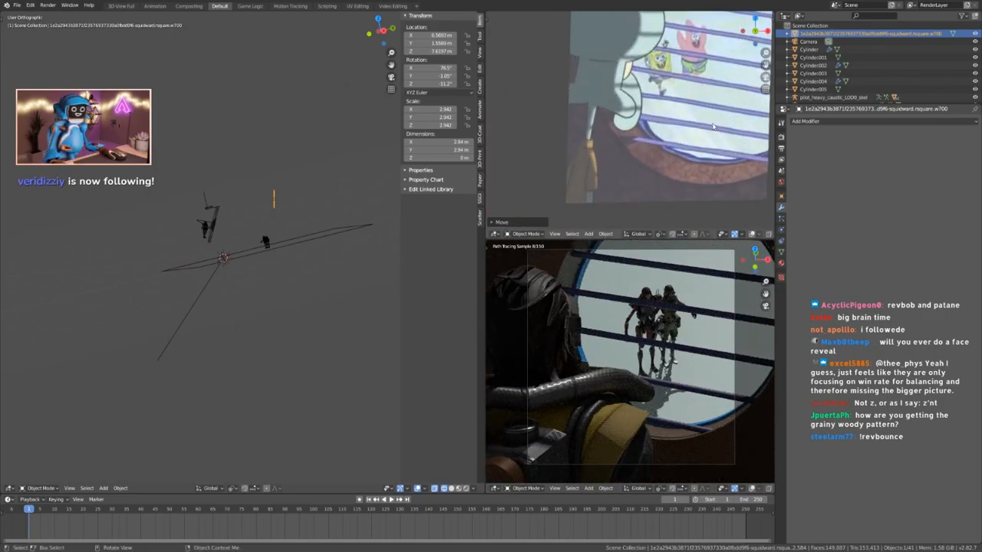
middle_click_drag(711, 125, 644, 147, "shift")
key("r")
key("r")
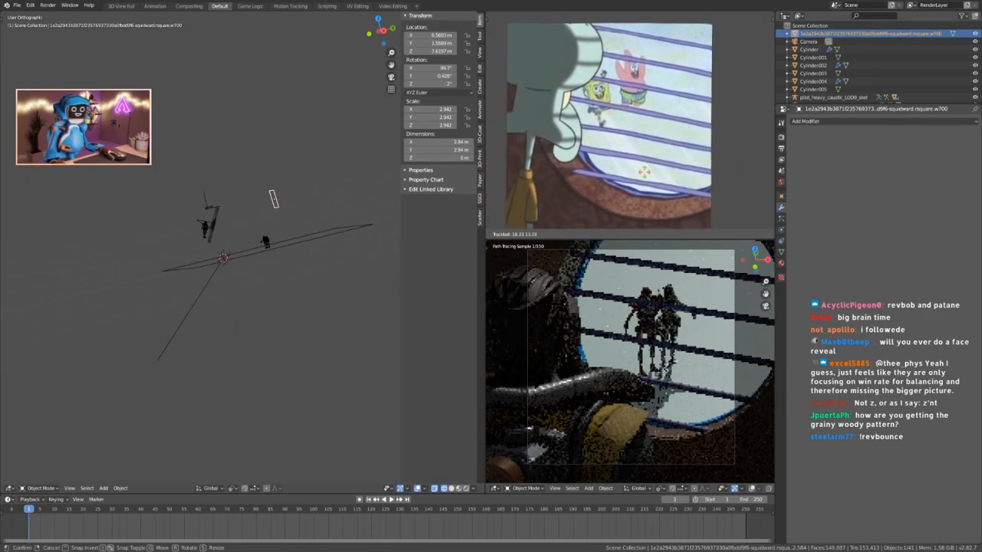
left_click(648, 166)
scroll(648, 168, "down", 1)
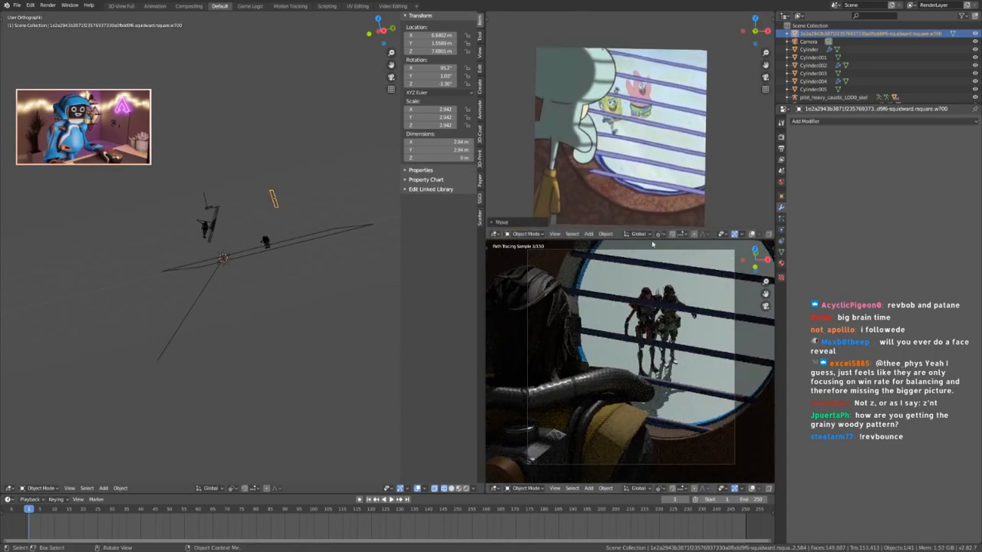
Set the color management view transform to Filmic Log Encoding Base with the Medium High Contrast look.
left_click(222, 258)
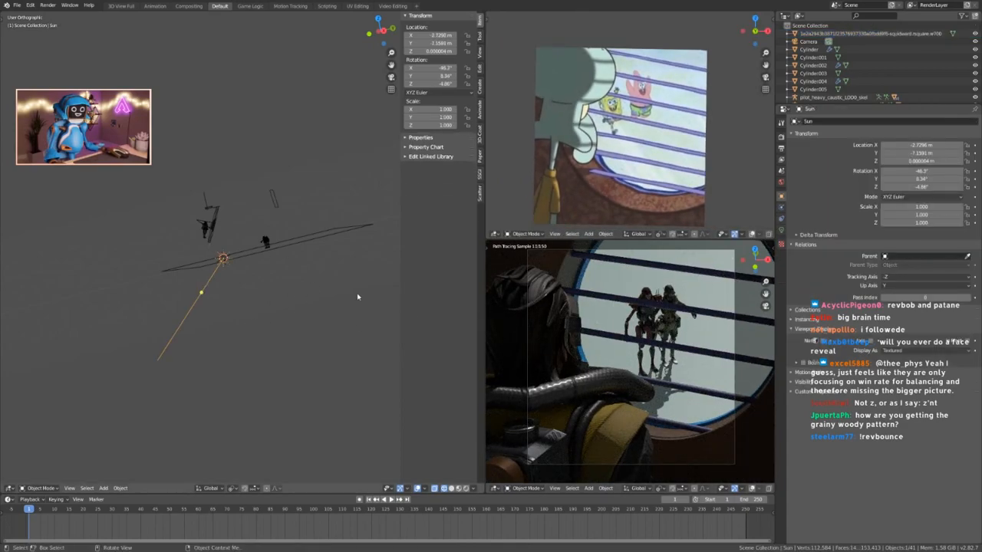
left_click(781, 148)
left_click(781, 138)
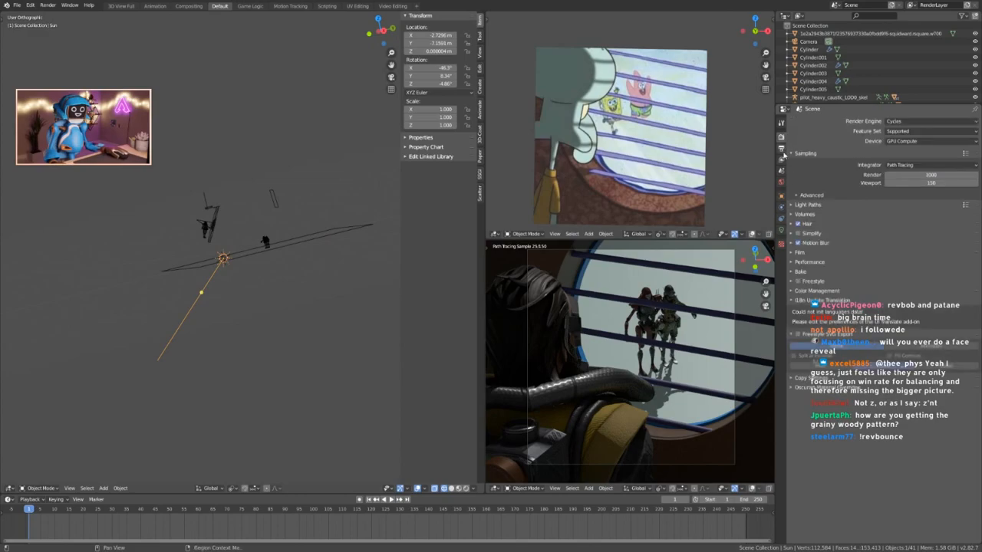
left_click(814, 291)
left_click(915, 314)
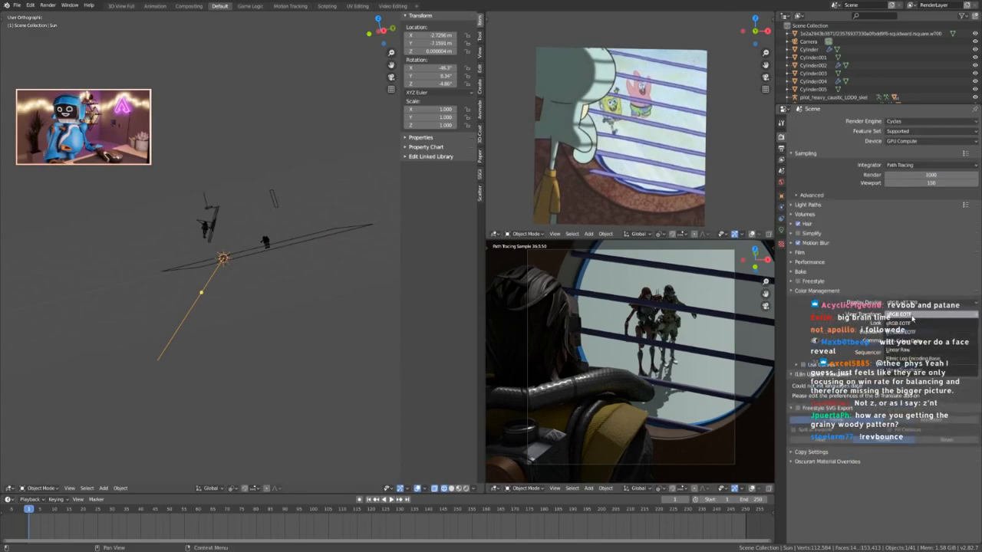
left_click(913, 349)
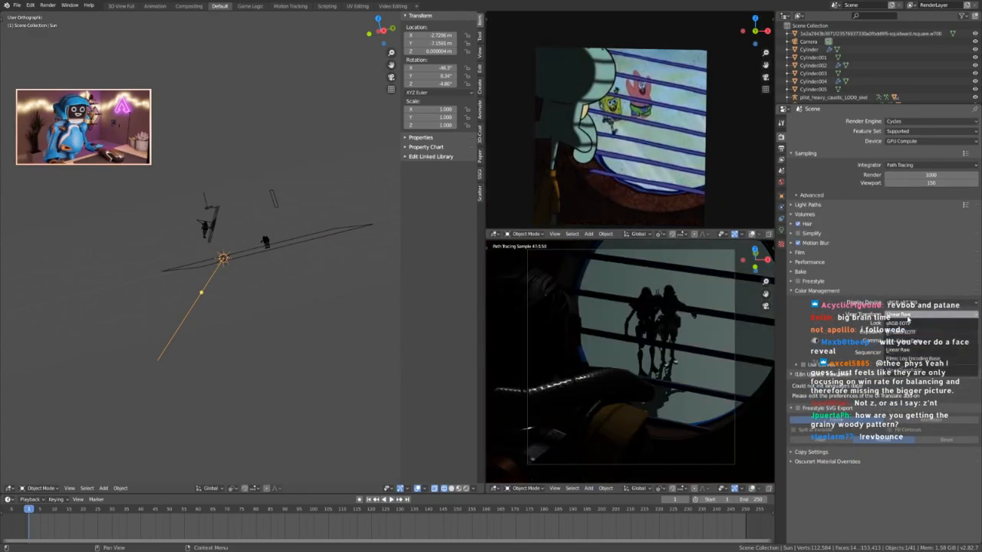
left_click(911, 358)
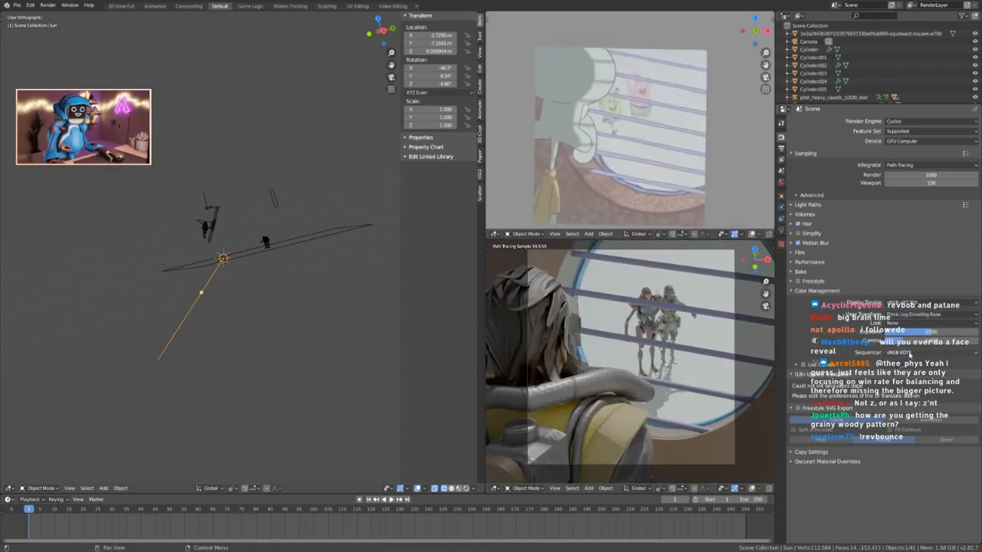
left_click(902, 325)
left_click(906, 376)
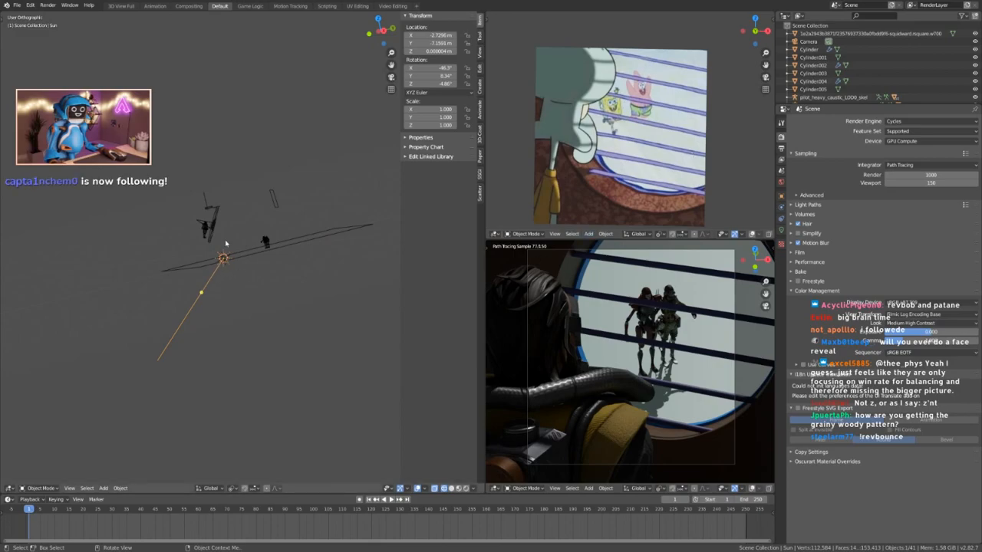
Rotate the Sun light in top view to about -32.6° in Z.
scroll(225, 250, "up", 5)
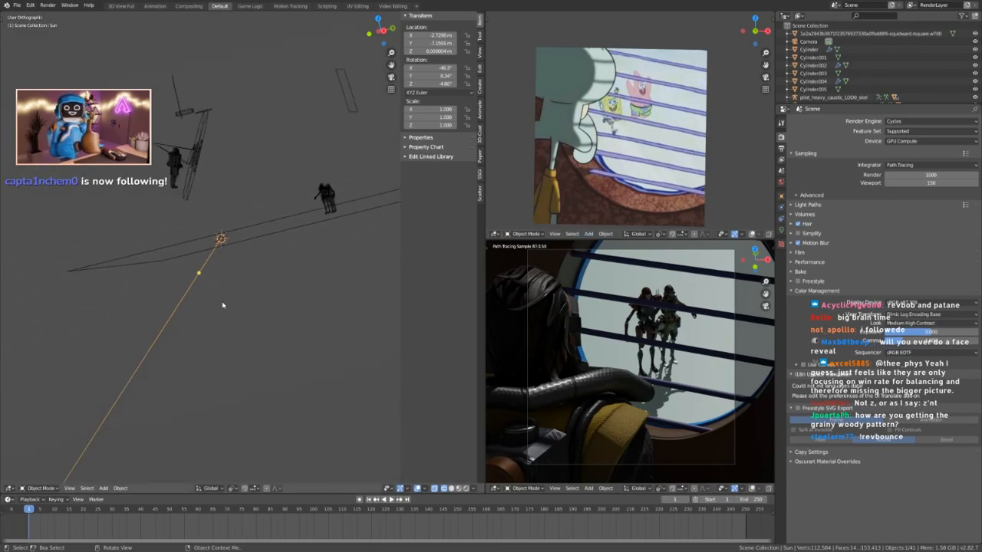
middle_click_drag(179, 309, 159, 361)
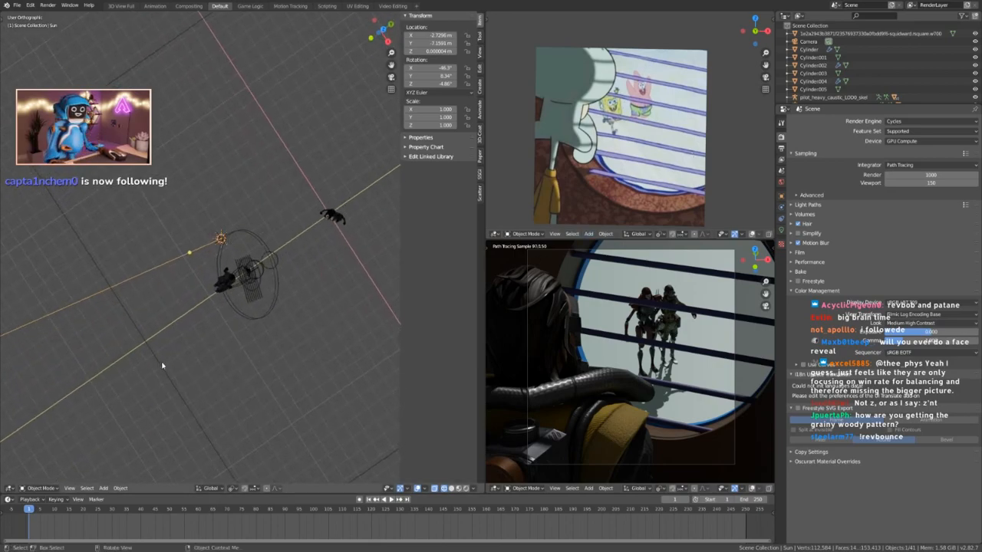
key("KP_7")
middle_click_drag(242, 379, 263, 331, "shift")
key("r")
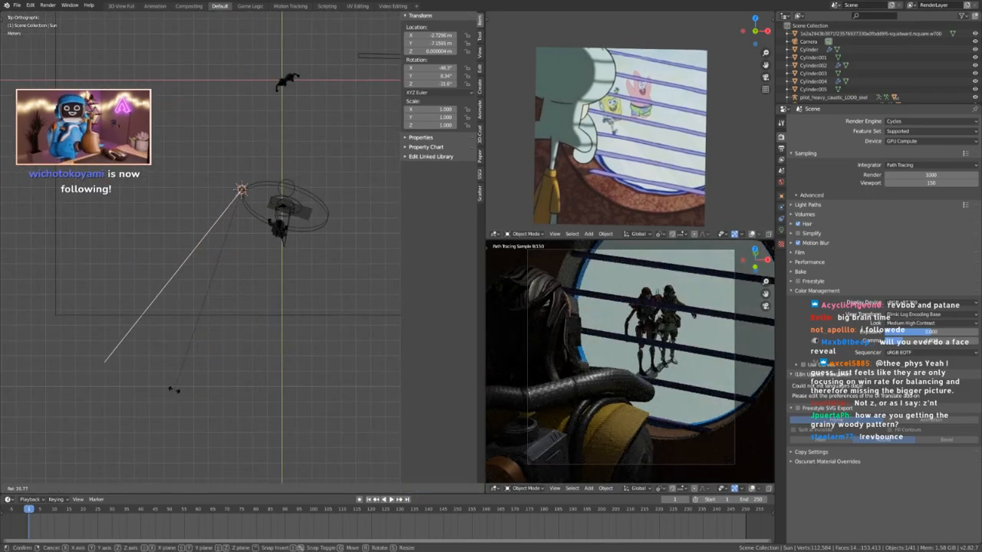
left_click(173, 390)
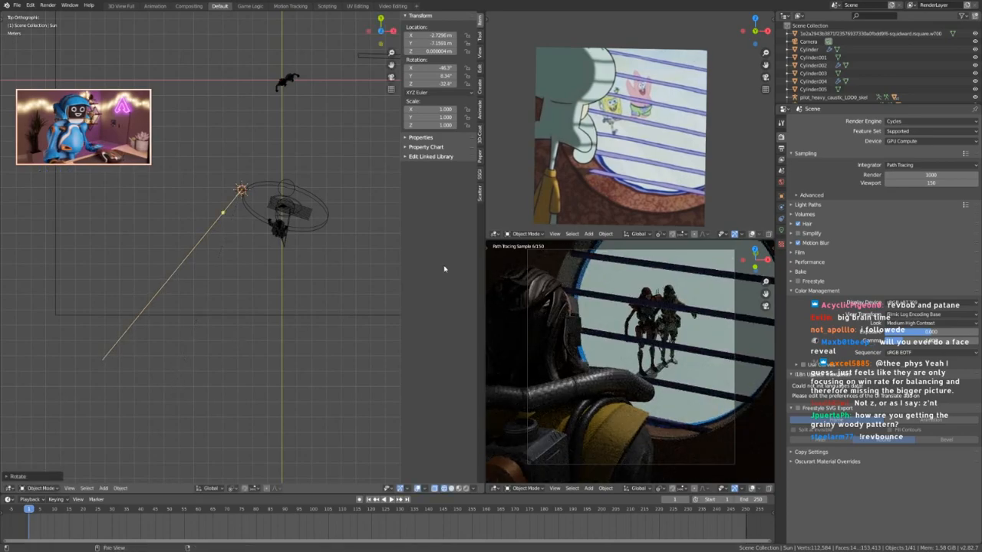
Tilt the Sun light to about -112° in X and -25.4° in Z so it points through the window toward the foreground character.
middle_click_drag(300, 272, 201, 311)
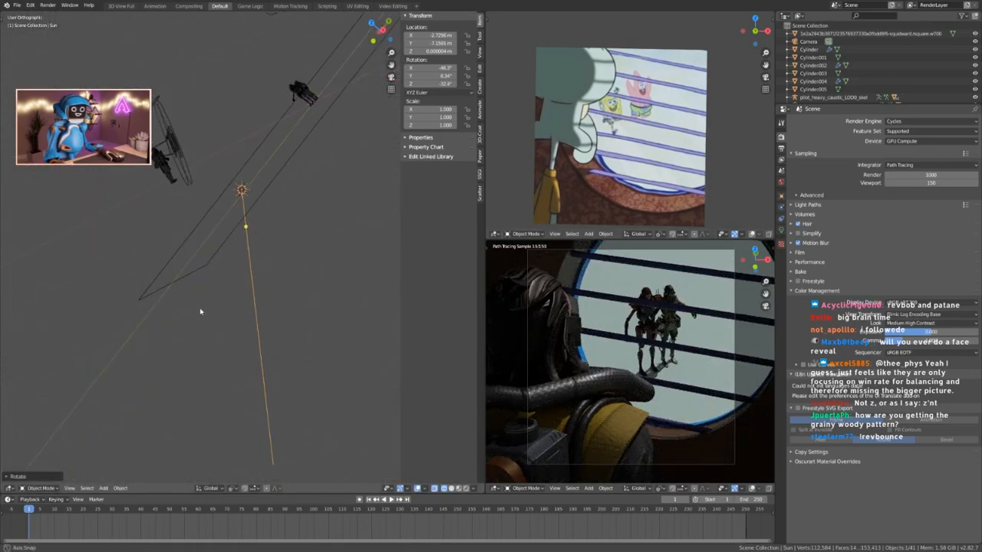
key("r")
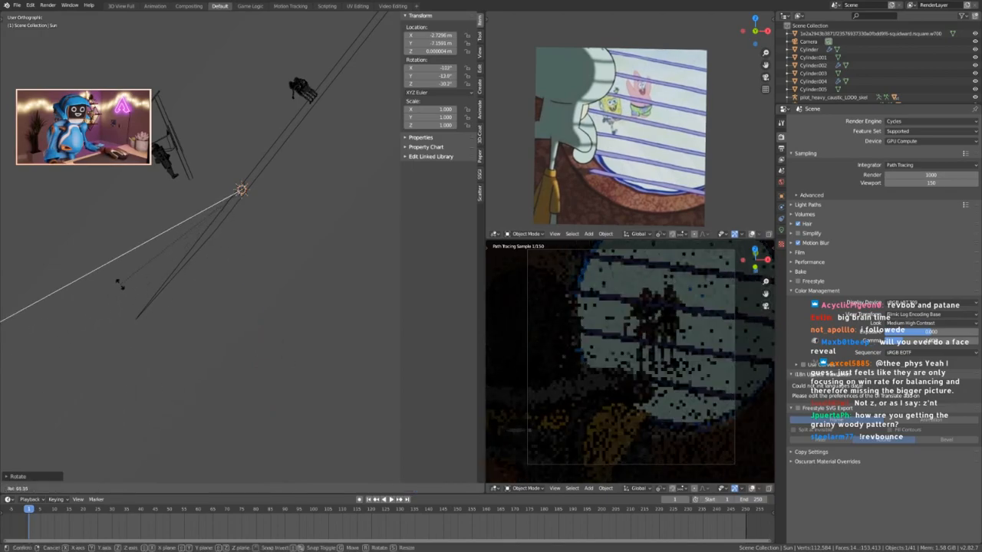
left_click(121, 282)
middle_click_drag(153, 230, 122, 363)
key("r")
left_click(158, 335)
Move the Sun light up from the floor to the height of the window, at about 4.1 m in Z.
middle_click_drag(158, 335, 266, 278)
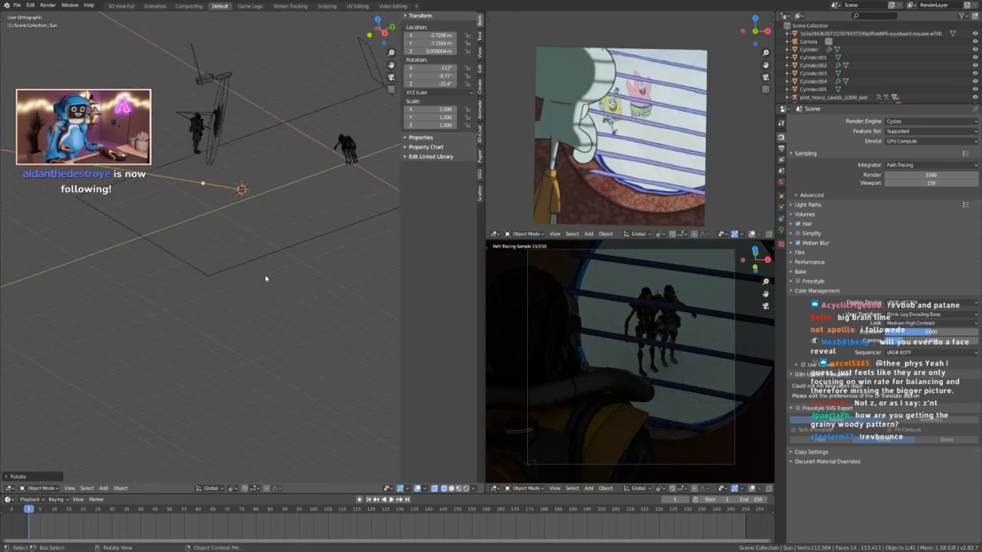
key("g")
left_click(261, 213)
middle_click_drag(235, 219, 281, 256)
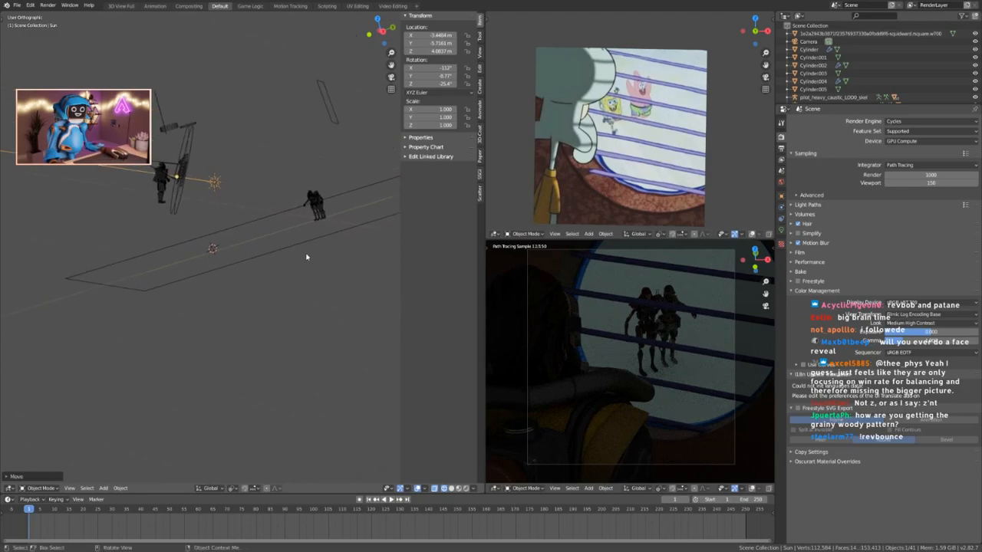
Delete the Sun light and add an Area light in its place.
key("Delete")
key("shift+a")
mouse_move(192, 184)
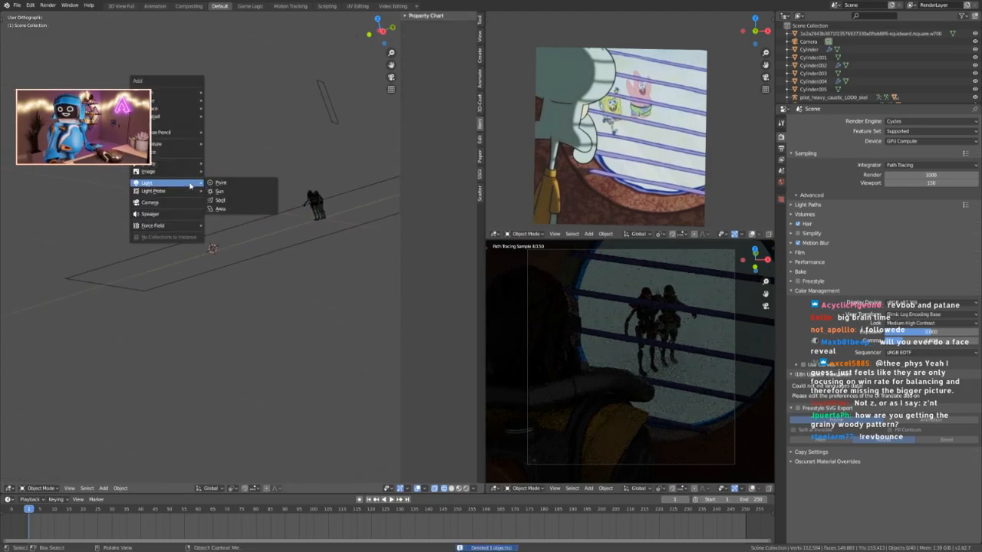
left_click(239, 208)
Raise the Area light to window height outside the frame and rotate it to shine toward the foreground character.
key("r")
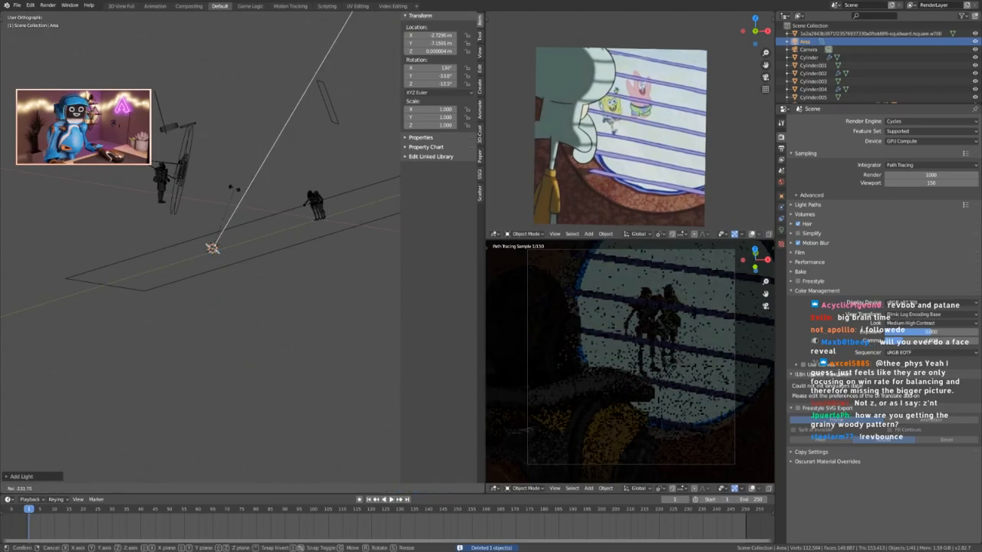
left_click(48, 218)
key("g")
left_click(69, 143)
key("r")
left_click(91, 219)
Move the Area light outside the round window at about 4.3 m in Z and rotate it to about 247° in X.
middle_click_drag(173, 201, 239, 308)
key("g")
left_click(201, 192)
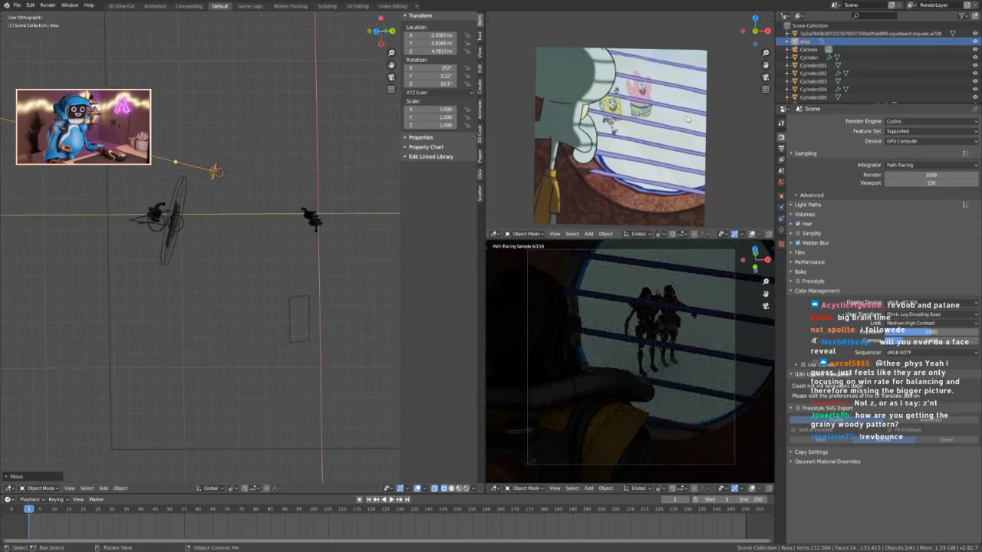
key("r")
right_click(269, 249)
key("g")
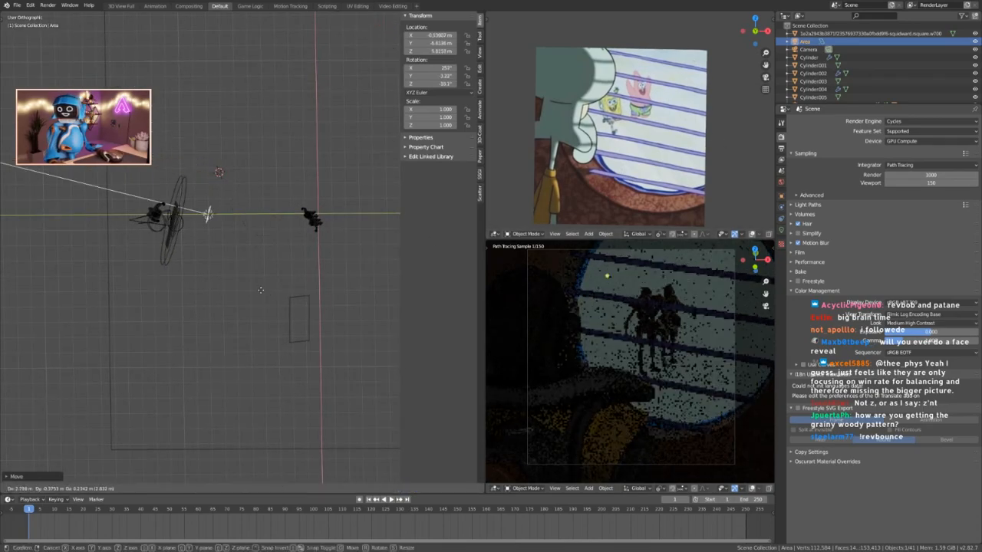
left_click(250, 304)
middle_click_drag(250, 304, 205, 258)
key("r")
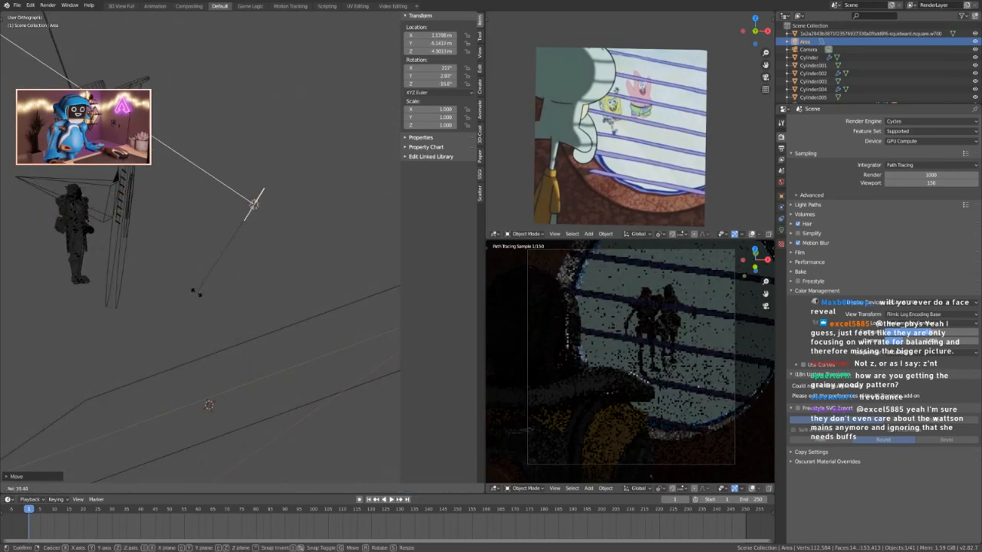
left_click(247, 307)
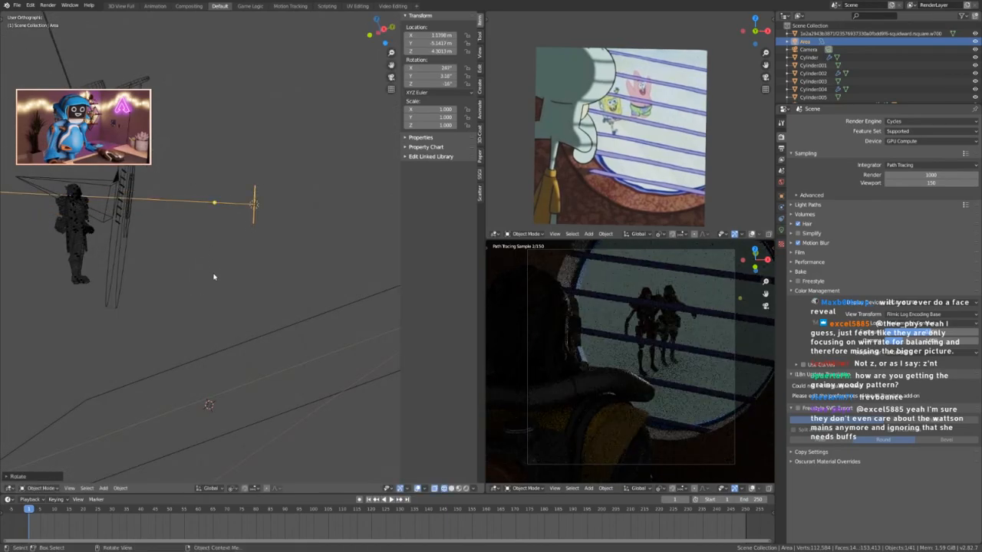
Scale the Area light up to about 2.5 and set its power to 1000 W.
key("s")
left_click(617, 306)
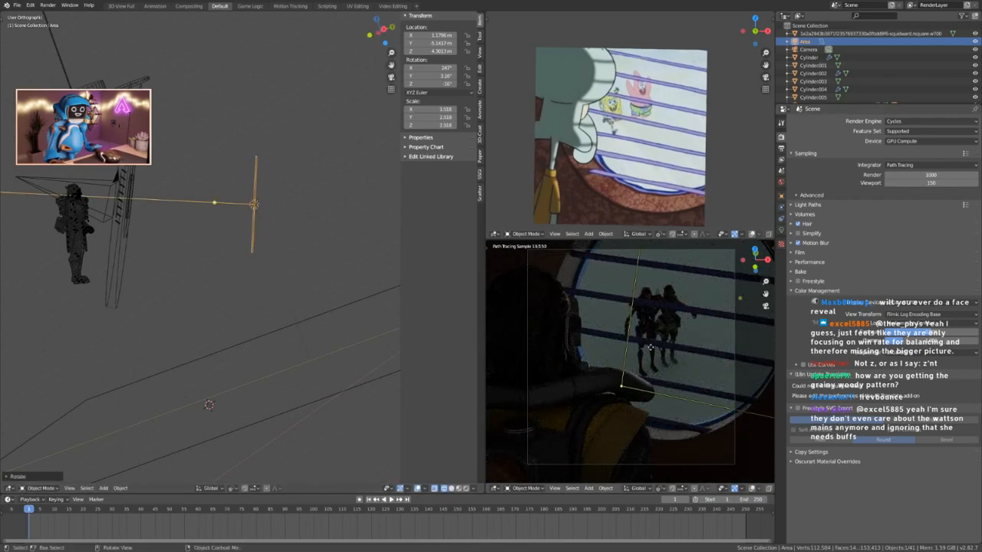
left_click(781, 230)
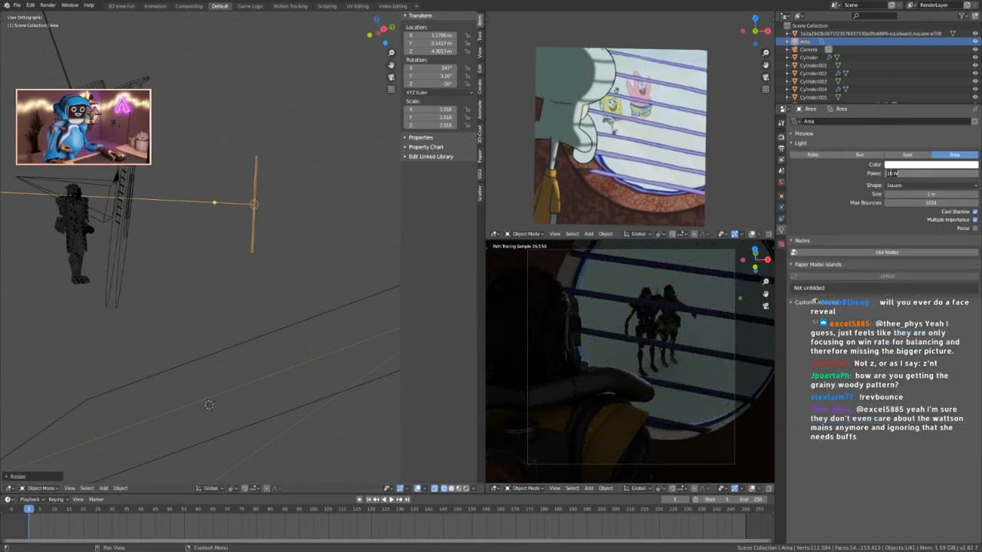
key("Return")
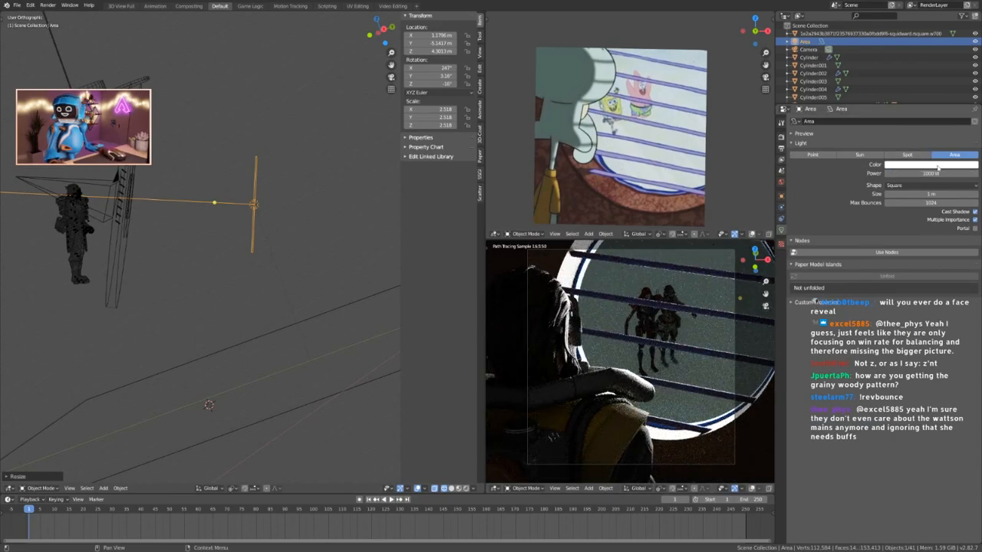
Brighten the world background color to a lighter grey.
left_click(781, 182)
left_click(912, 156)
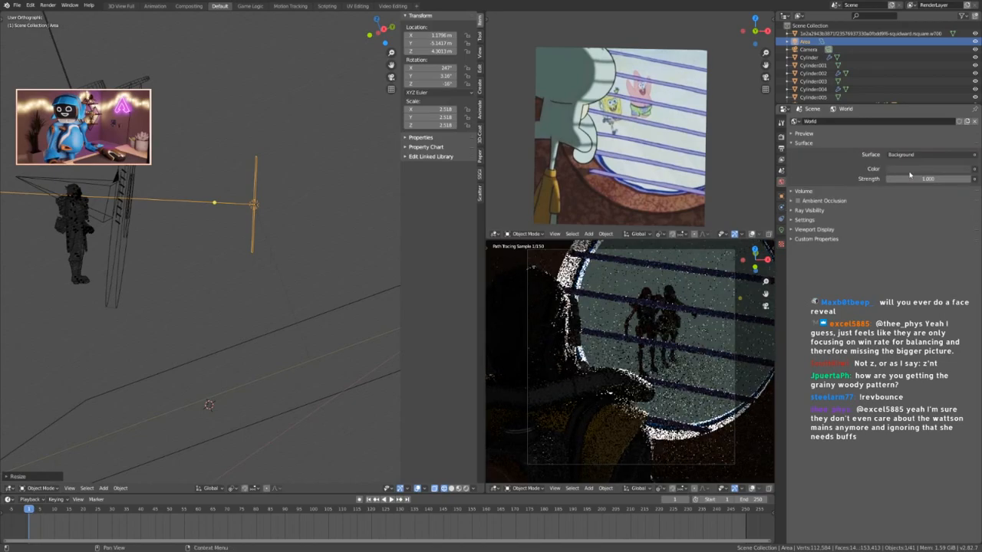
left_click(928, 168)
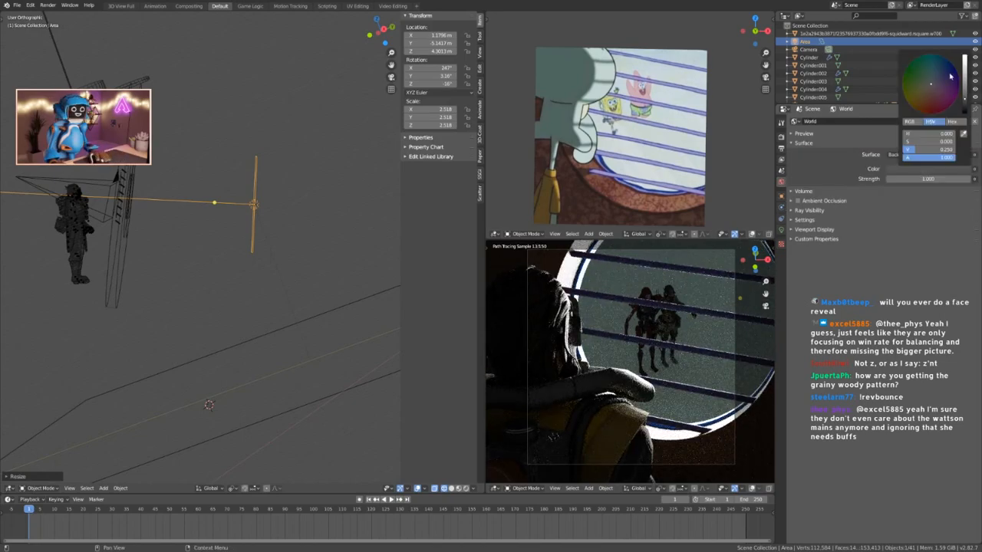
left_click_drag(964, 97, 964, 83)
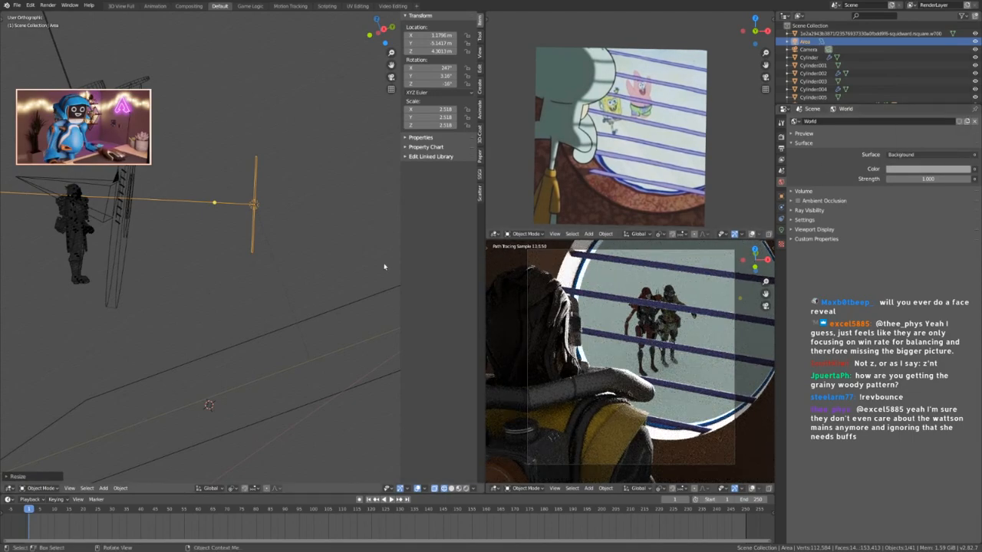
Place the 3D cursor on the two distant characters.
scroll(164, 228, "down", 4)
middle_click_drag(250, 248, 199, 247, "shift")
right_click(257, 234)
right_click(256, 233, "shift")
middle_click_drag(257, 234, 233, 266)
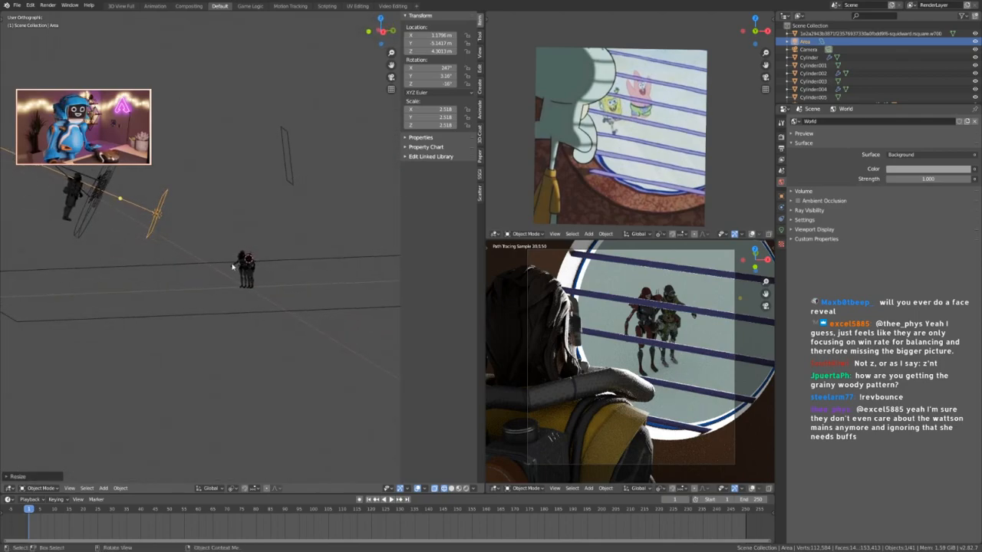
Inspect the round window's rings and bars by selecting individual pieces, ending with the large outer ring.
scroll(106, 177, "up", 5)
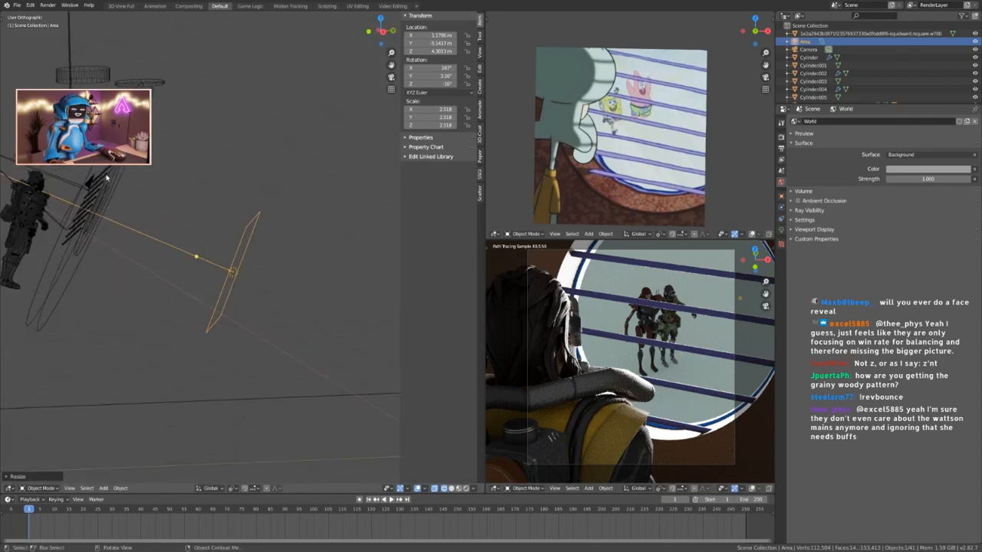
left_click(110, 183)
left_click(114, 183, "shift")
middle_click_drag(133, 191, 232, 190, "shift")
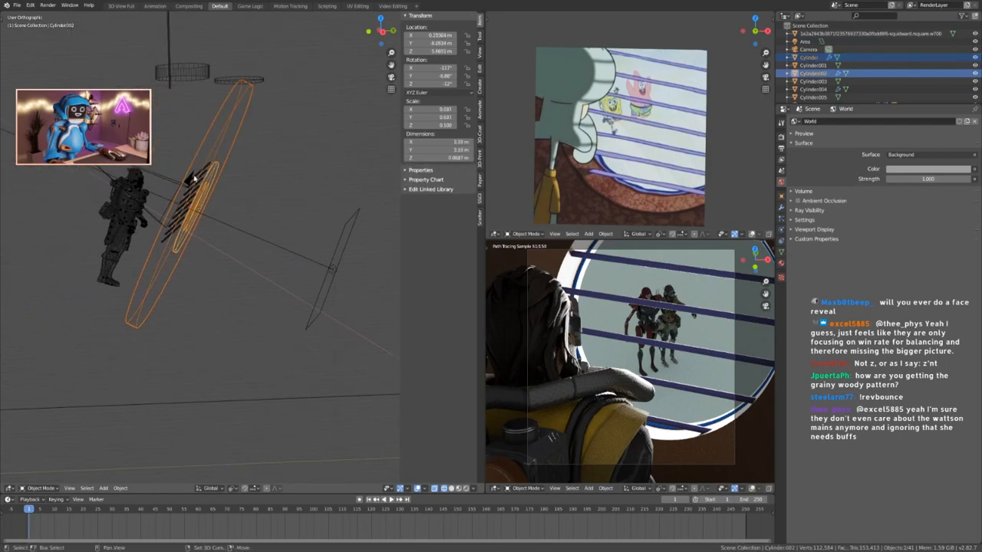
left_click(195, 182, "shift")
key("alt+a")
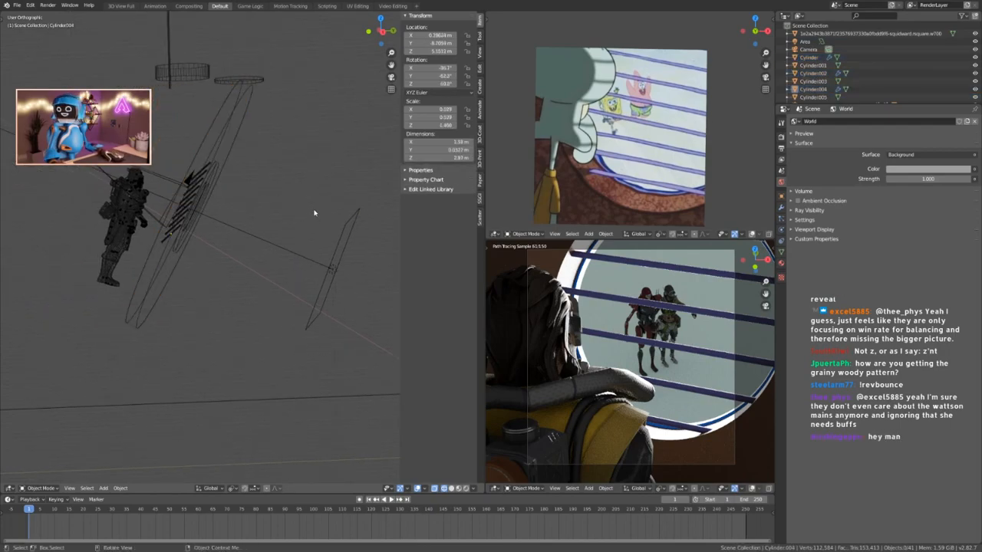
left_click(204, 129)
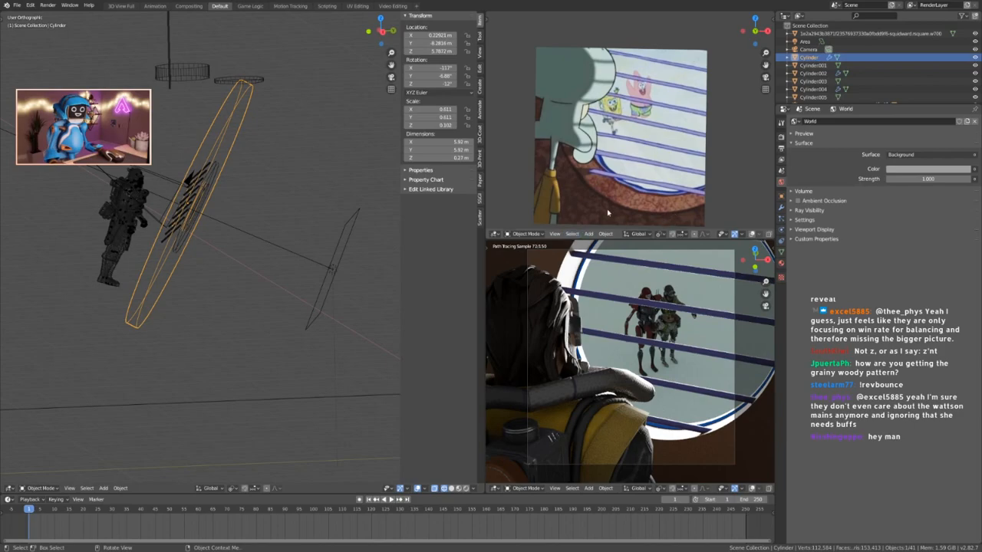
Add a second Area light above the two distant characters at about 3.7 m in Z and scale it to about 13.4.
scroll(309, 244, "down", 5)
middle_click_drag(341, 294, 246, 269, "shift")
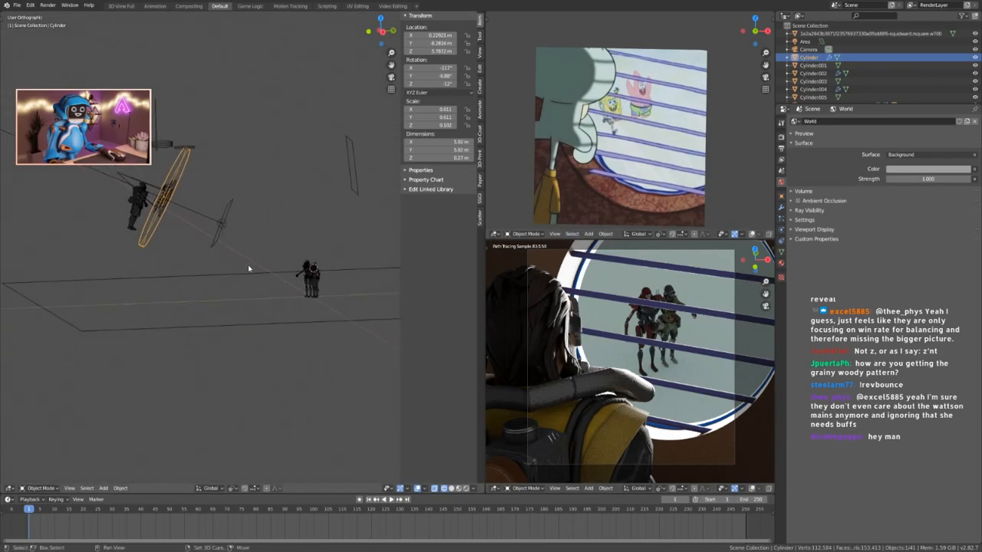
key("shift+a")
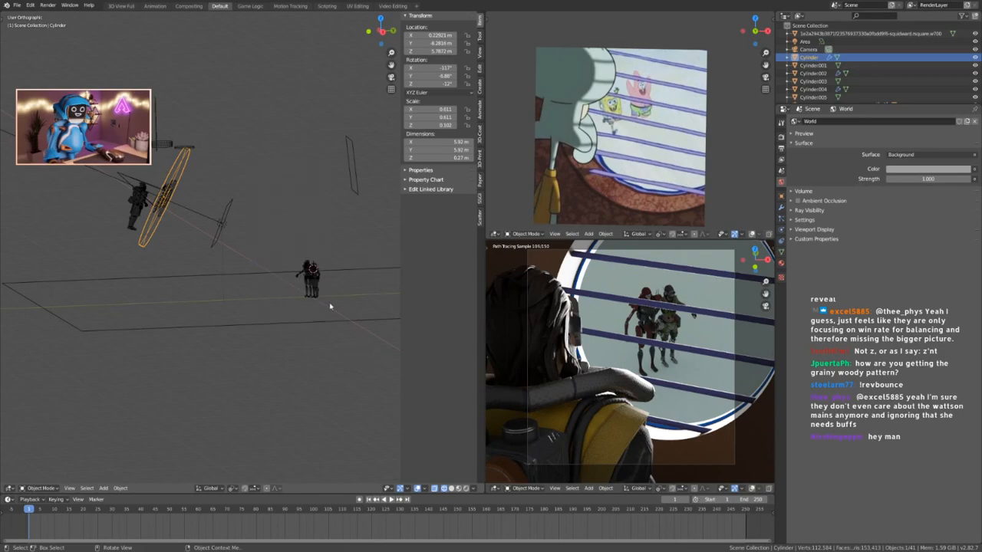
middle_click_drag(294, 272, 281, 276)
key("shift+a")
mouse_move(301, 270)
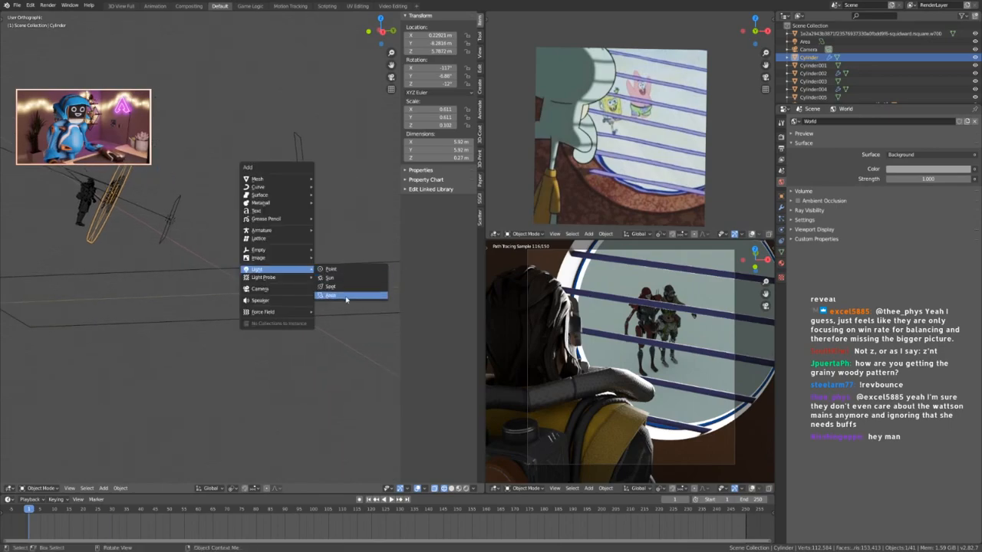
left_click(346, 296)
key("g")
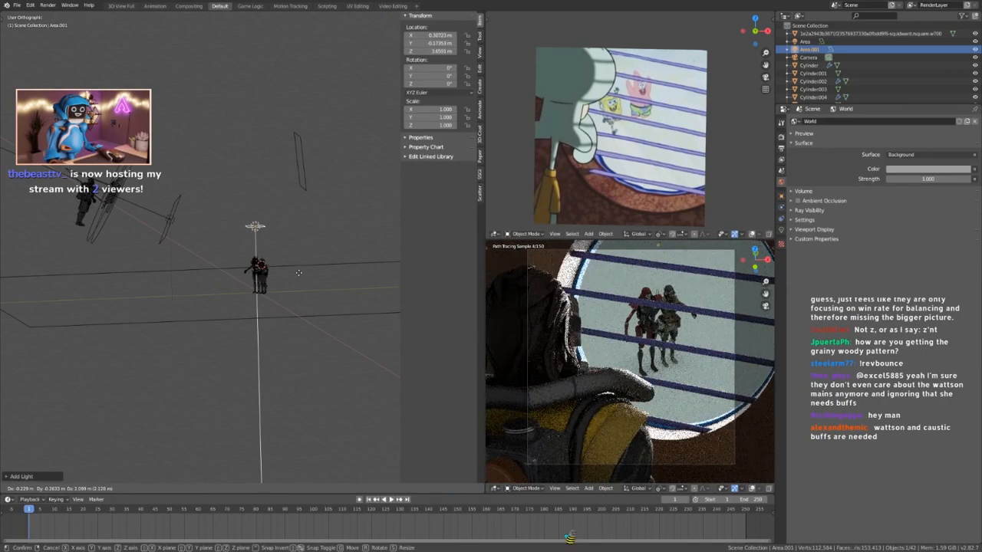
key("z")
left_click(298, 273)
scroll(288, 295, "down", 4)
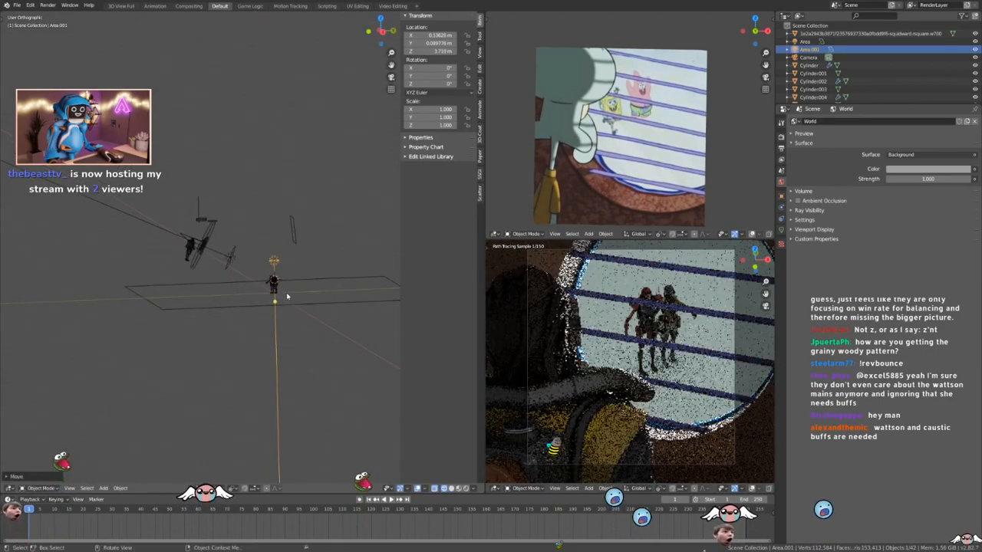
key("s")
left_click(290, 307)
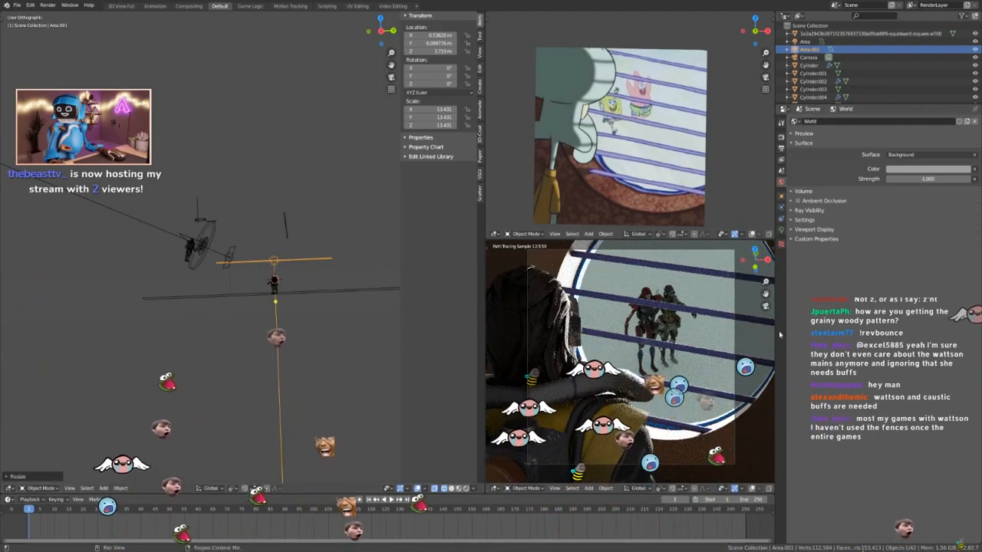
Set the power of the large overhead Area light to 1000 W.
left_click(780, 230)
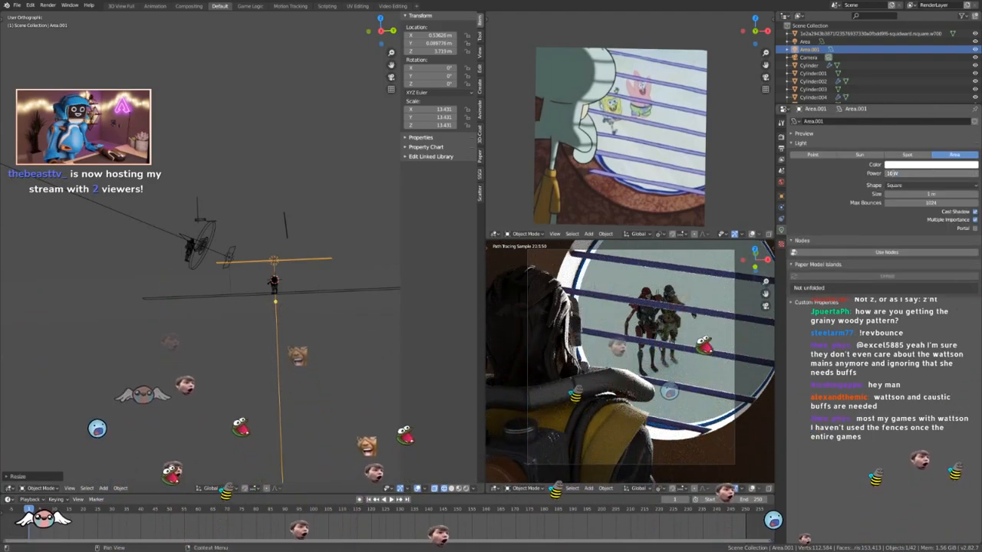
type("000")
key("Return")
double_click(898, 173)
key("BackSpace")
key("Return")
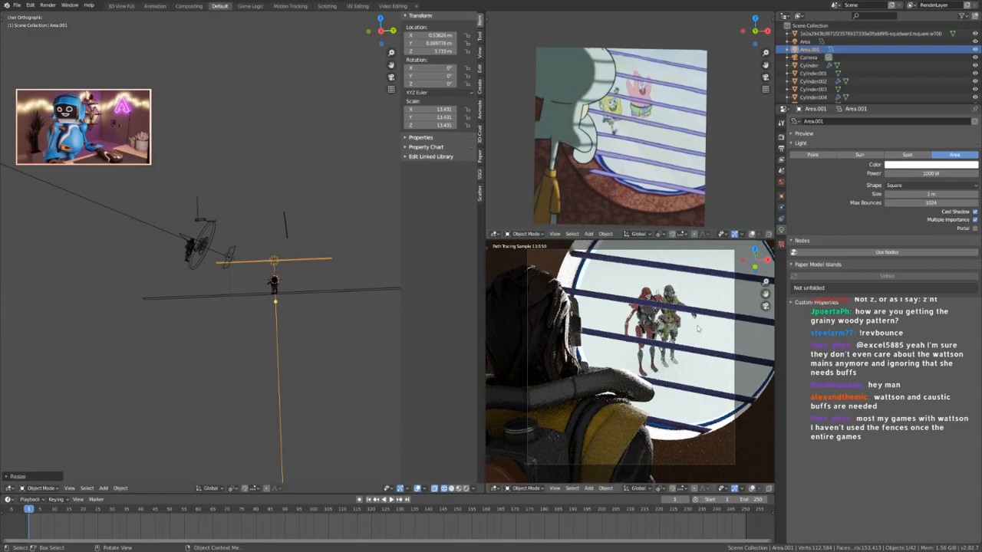
Tilt the overhead Area light to about 16.4° in X and 12.1° in Y, and snap the 3D cursor to it.
left_click(311, 292)
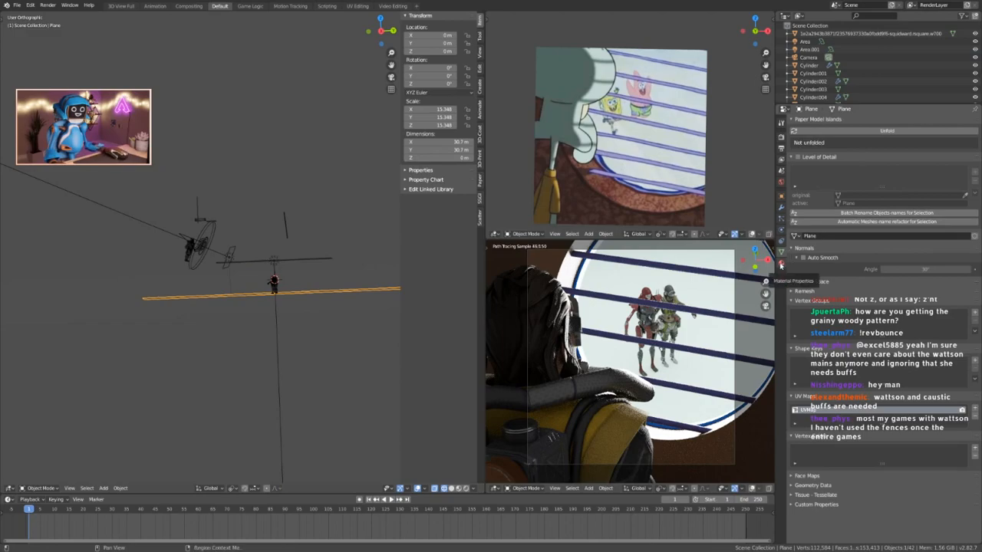
scroll(306, 274, "up", 5)
left_click(279, 251)
middle_click_drag(269, 277, 261, 206)
key("r")
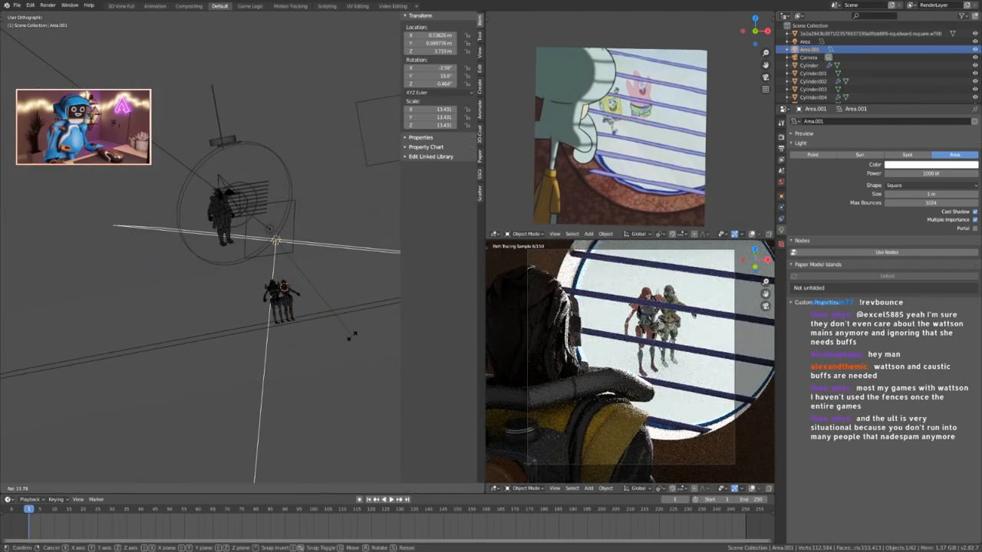
left_click(347, 338)
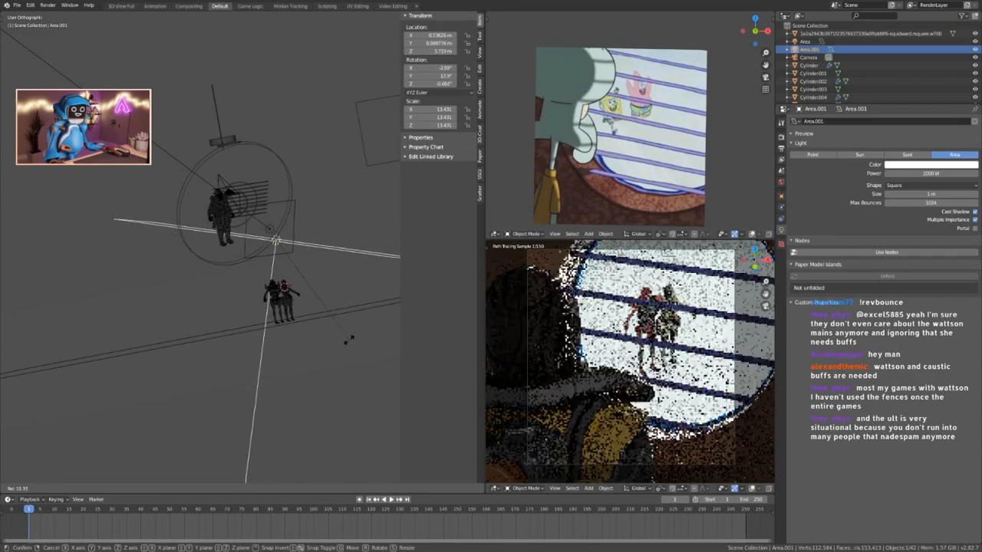
middle_click_drag(346, 339, 245, 375)
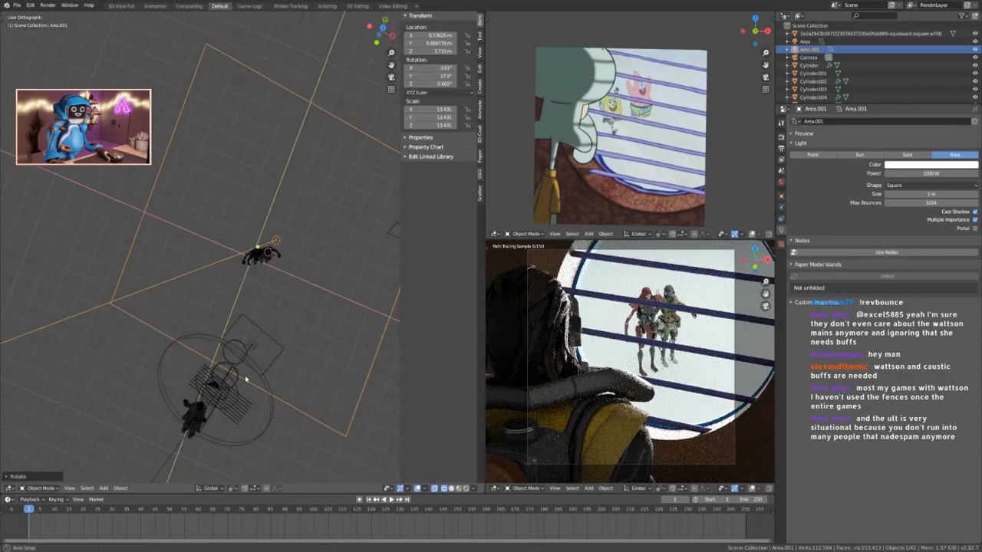
key("r")
key("r")
left_click(314, 342)
middle_click_drag(314, 343, 298, 231)
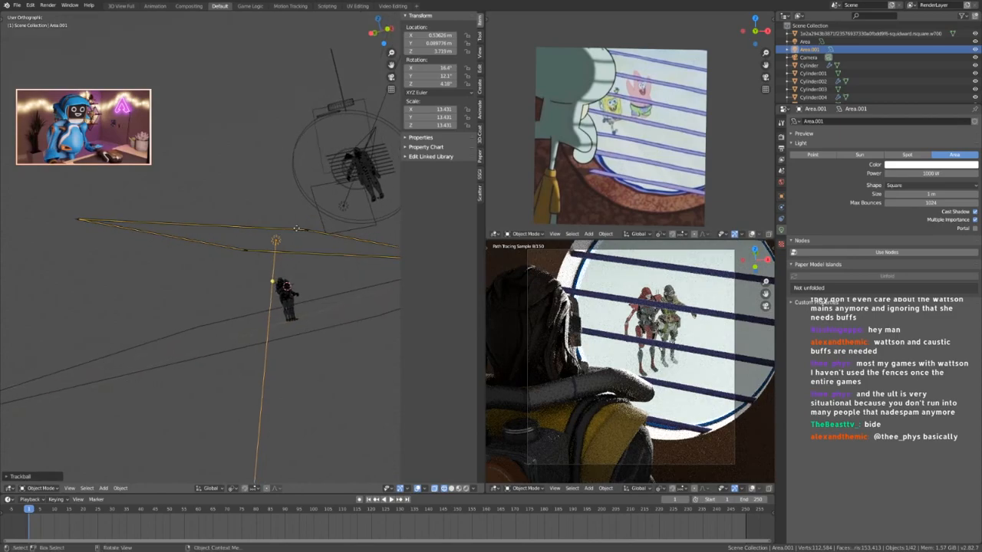
key("shift+s")
left_click(305, 266)
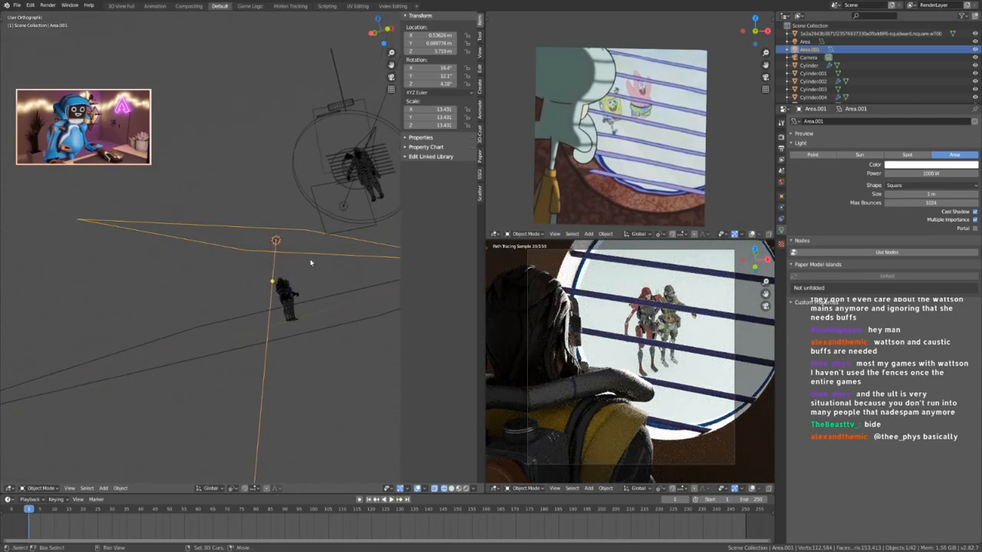
Duplicate the overhead Area light just below the original and shrink the copy to a scale of about 1.59.
key("shift+d")
left_click(318, 292)
middle_click_drag(318, 292, 390, 304)
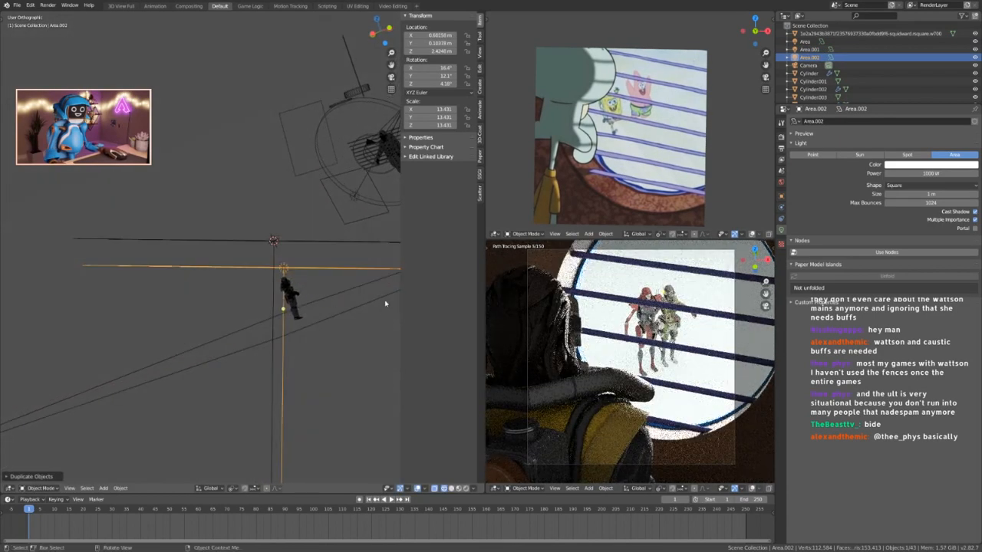
key("s")
left_click(299, 275)
Move the small Area light to about 2.7 m in Z beside the distant characters and tilt it toward them.
key("g")
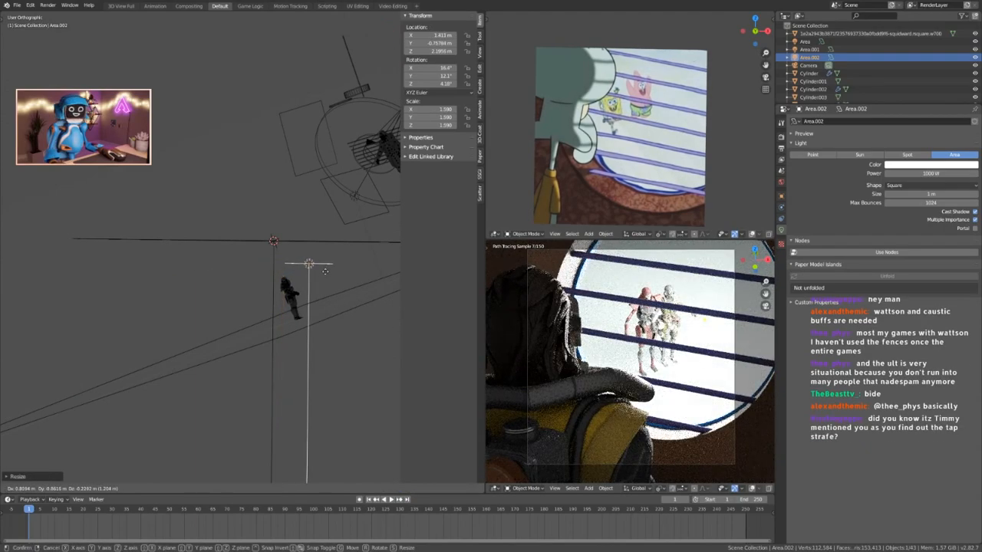
left_click(319, 262)
key("r")
left_click(315, 329)
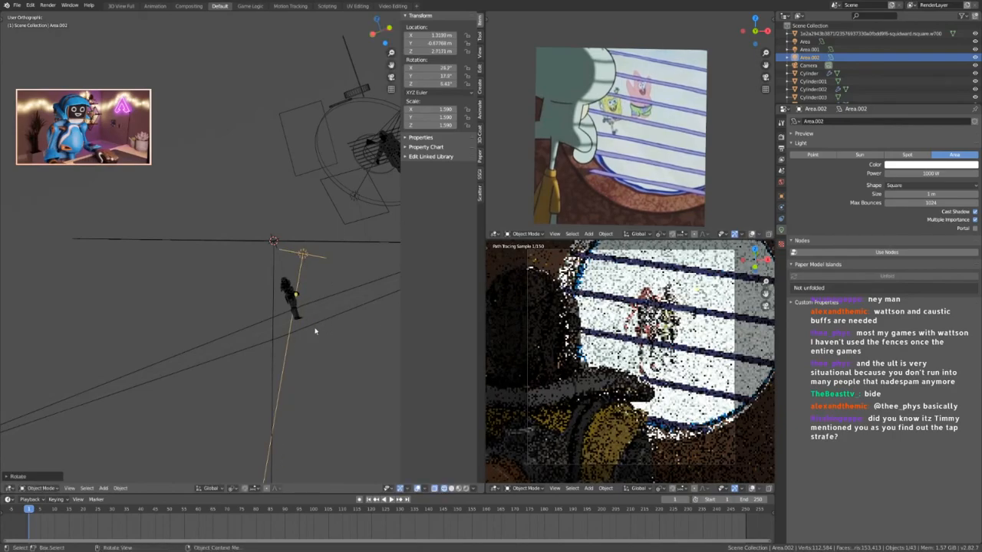
Set the small Area light's power to 100 W.
left_click(922, 184)
left_click(913, 173)
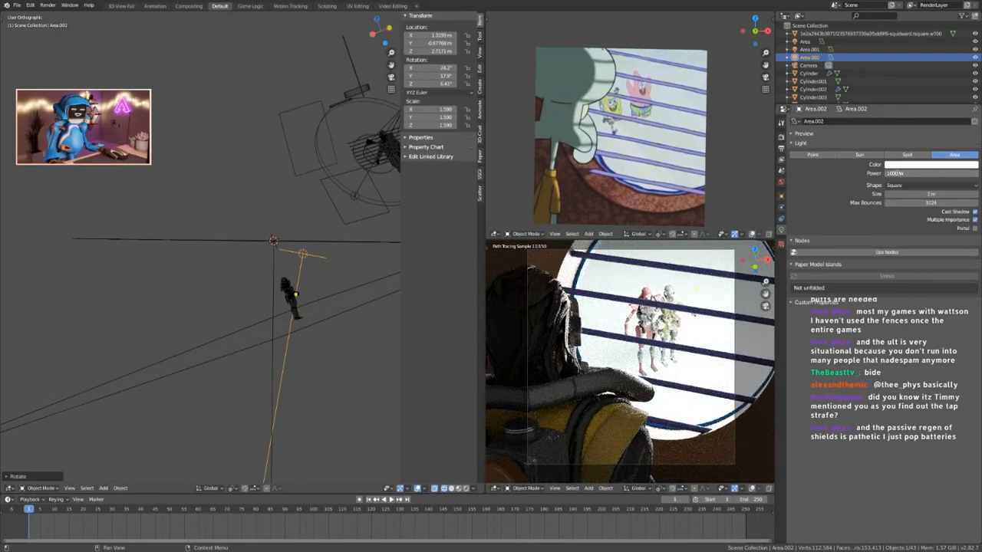
key("Return")
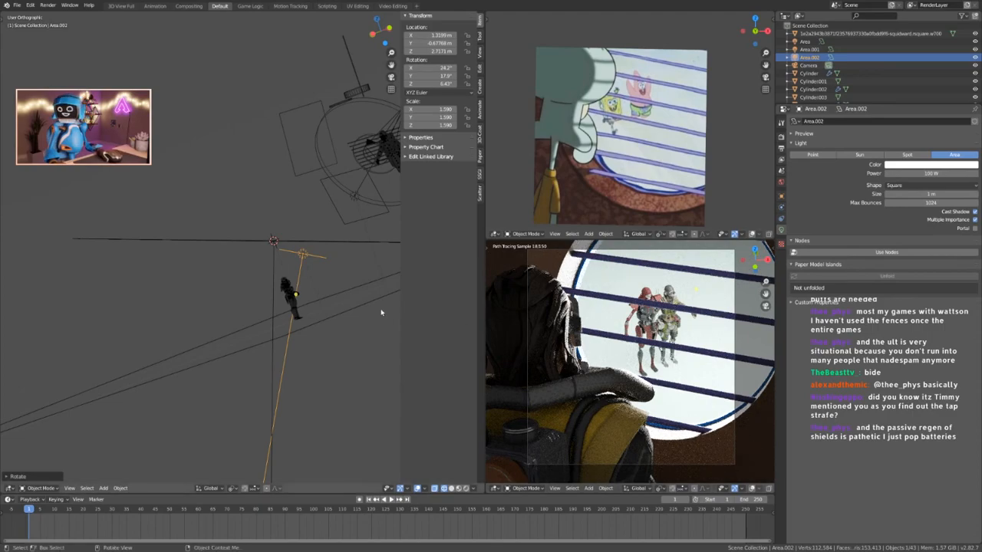
Thin the window bars' shared mesh to about 0.025 m across without changing its length, and display the bar's purple material settings.
left_click(359, 218)
scroll(250, 287, "down", 2)
middle_click_drag(293, 213, 232, 270, "shift")
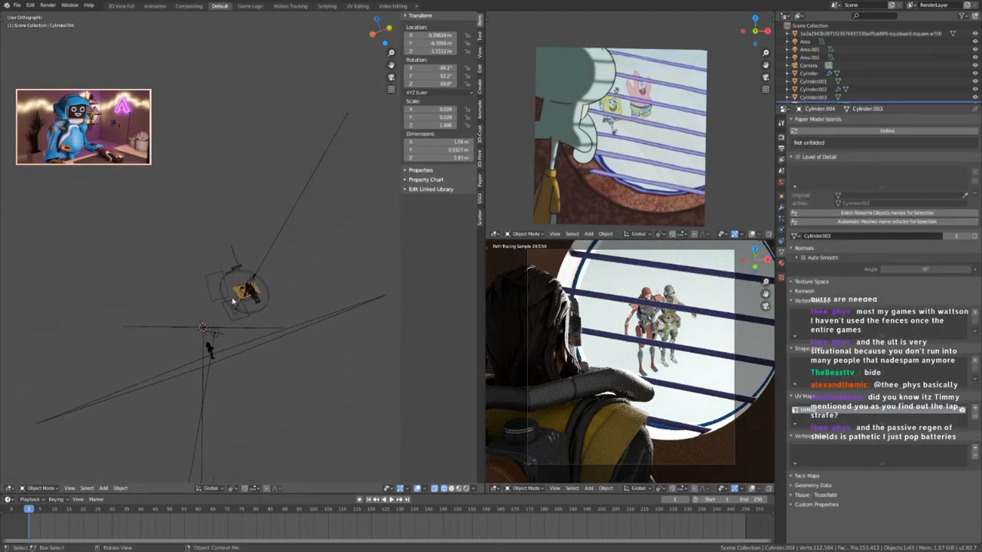
scroll(231, 264, "up", 6)
left_click(212, 232)
key("Tab")
scroll(221, 236, "up", 2)
scroll(220, 236, "up", 3)
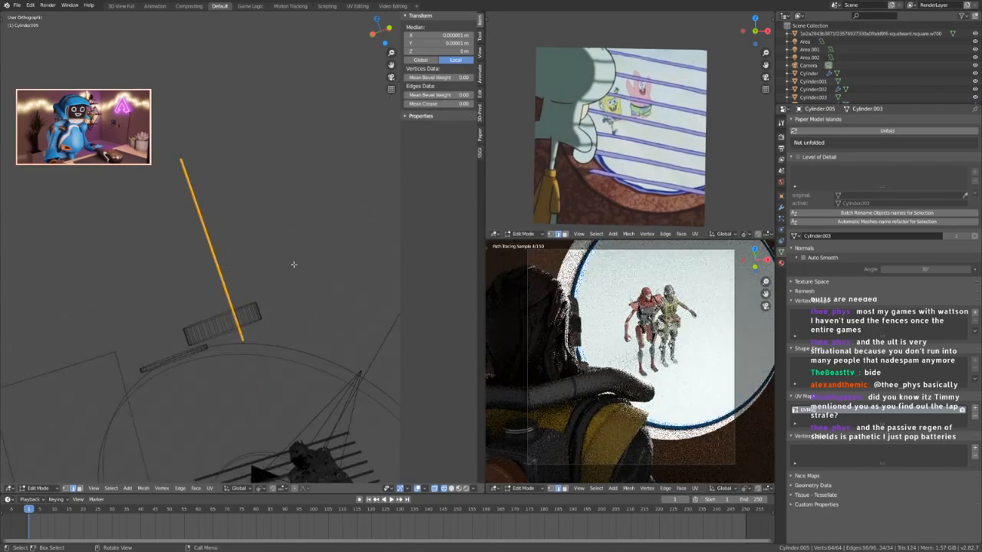
key("s")
key("shift+z")
left_click(274, 258)
key("Tab")
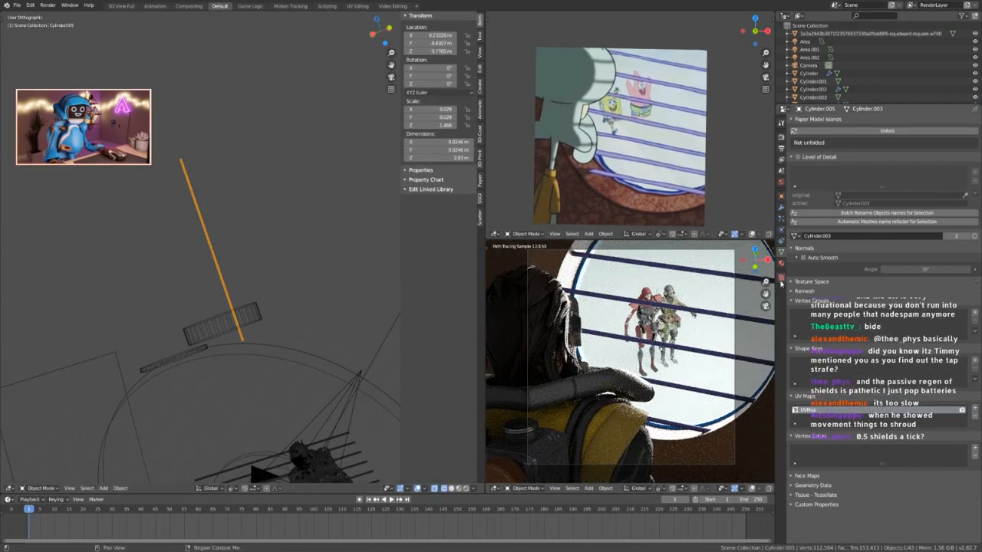
left_click(781, 263)
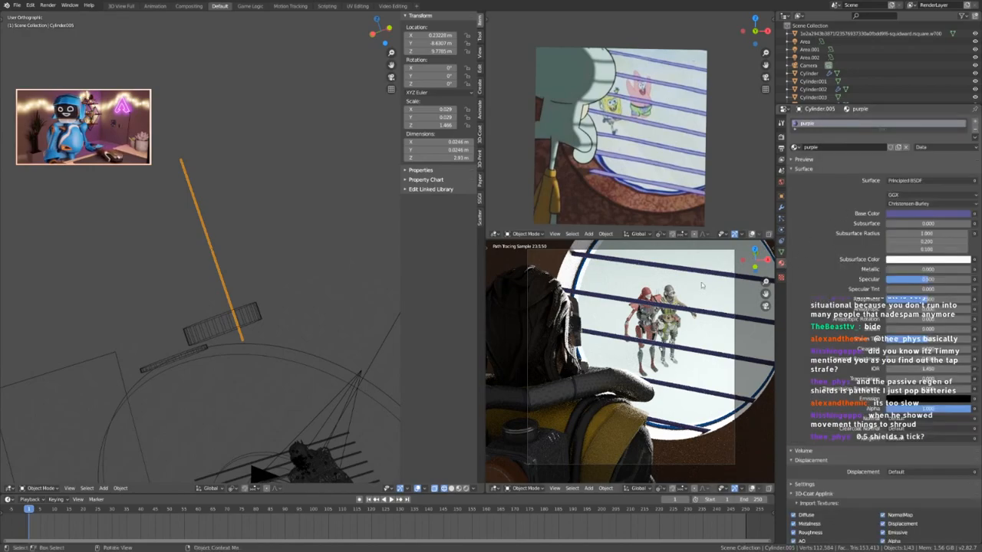
Duplicate the large Area light, place the copy between the foreground character and the window, and rotate it to face the bars.
mouse_move(220, 325)
middle_mouse_down()
mouse_move(246, 333)
mouse_move(214, 309)
mouse_move(204, 322)
middle_mouse_up()
left_click(228, 321)
key("shift+d")
left_click(298, 191)
middle_click_drag(283, 203, 278, 212)
key("r")
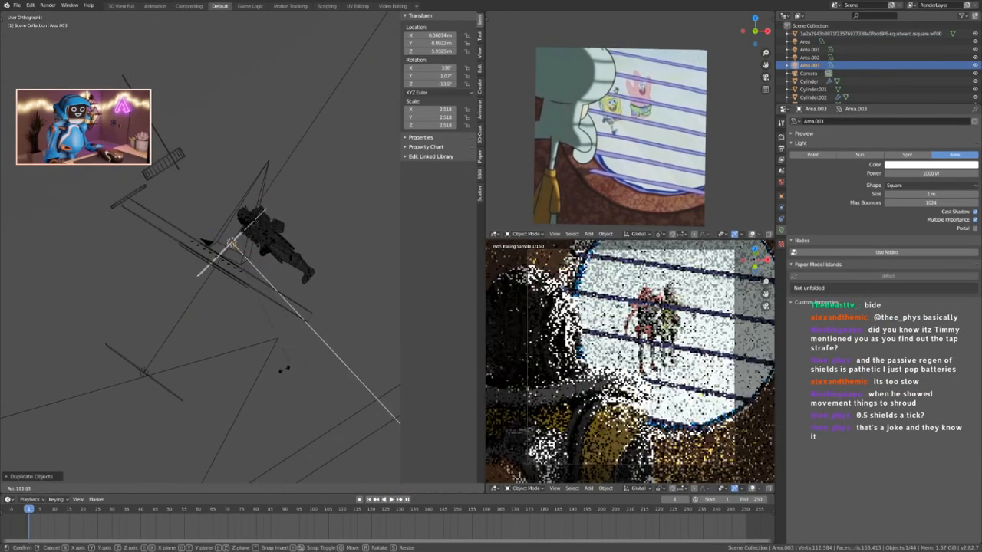
left_click(90, 361)
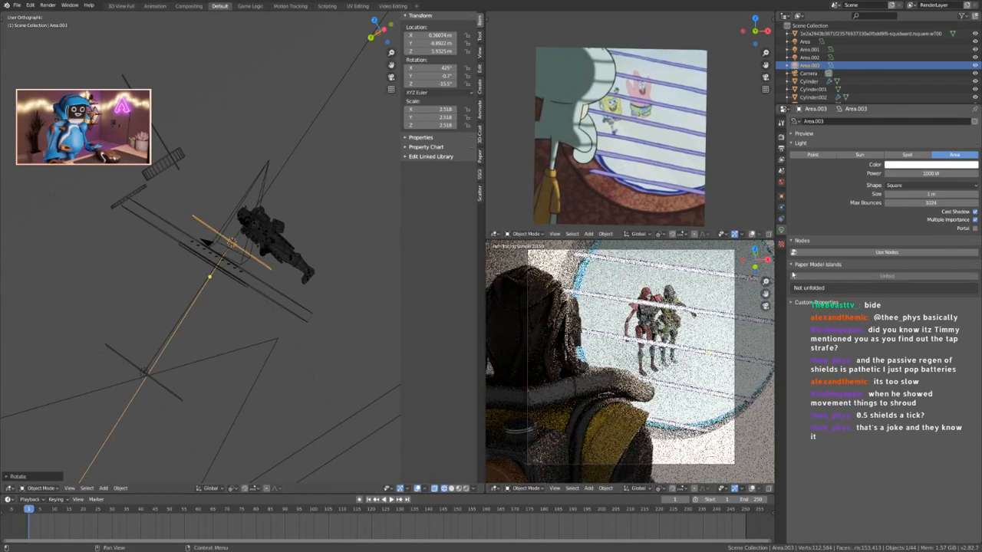
Set the new Area light's power to 10 W.
left_click(920, 172)
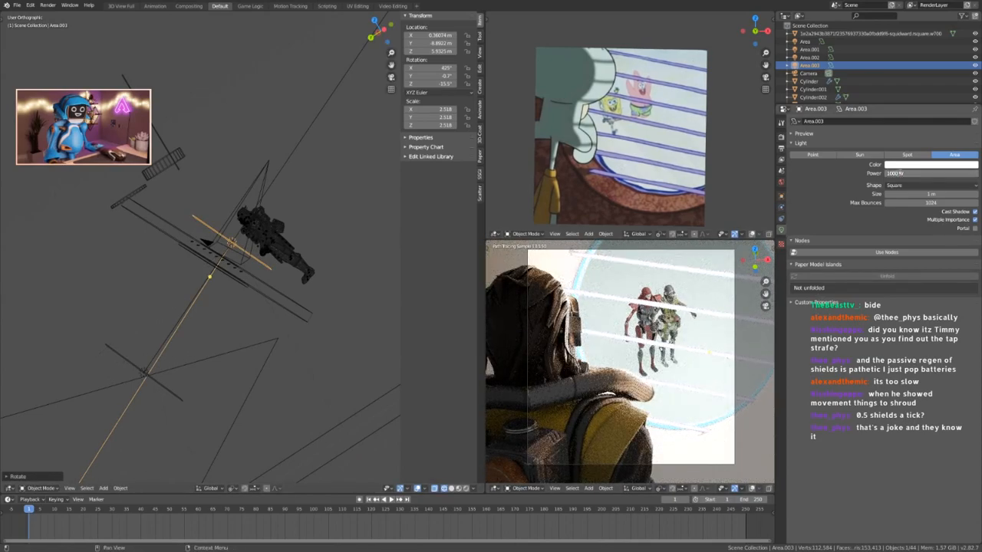
type("10")
key("Return")
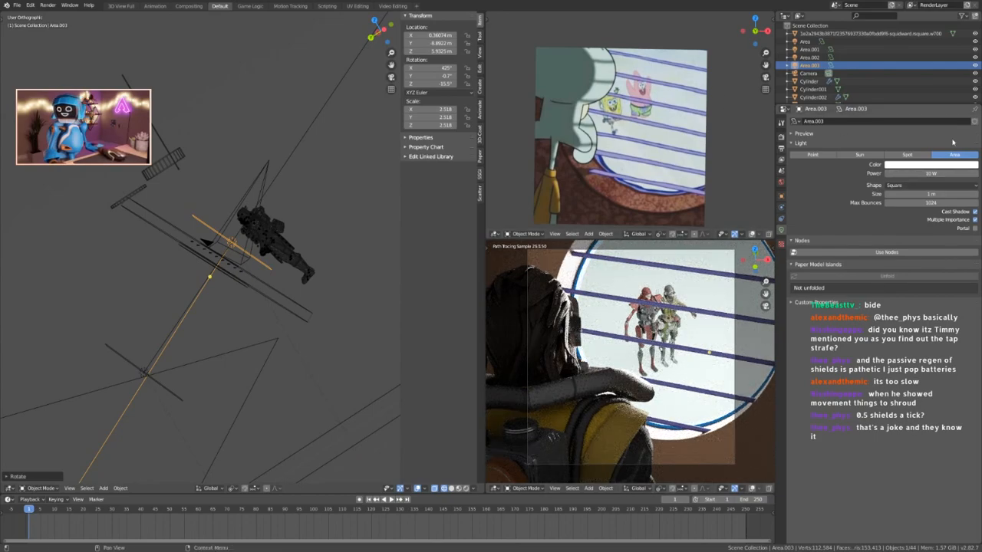
Compare the render with the new Area light hidden and shown.
left_click(976, 66)
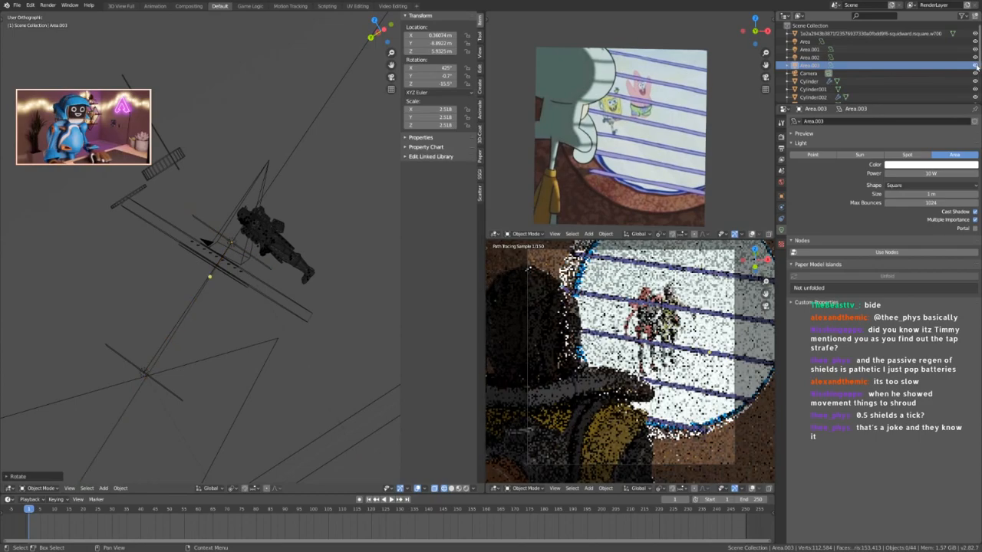
left_click(975, 66)
left_click(975, 66)
left_click(976, 66)
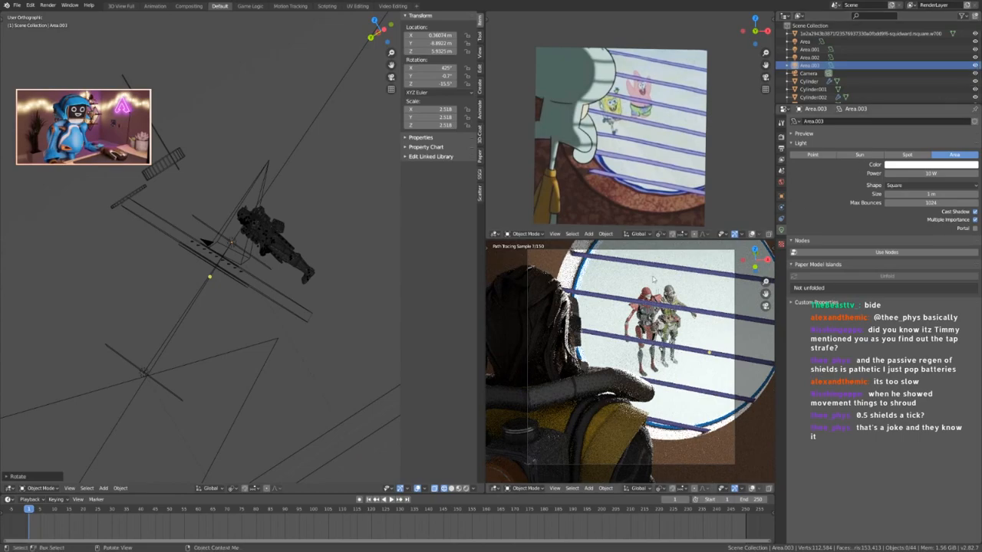
scroll(617, 340, "down", 1)
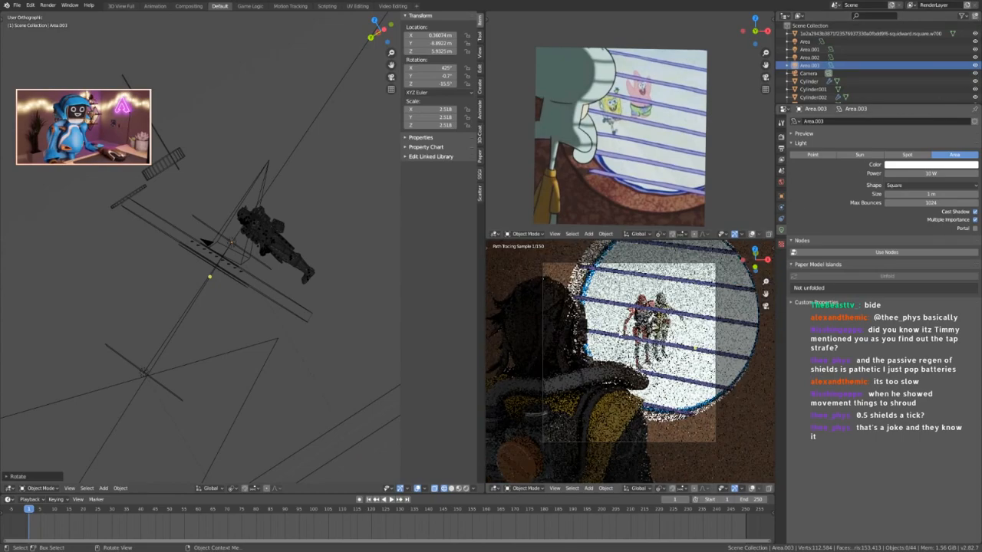
Select the distant red character's armature and examine it in Pose Mode from the front view.
scroll(272, 258, "down", 7)
middle_click_drag(184, 354, 222, 306, "shift")
scroll(233, 293, "up", 6)
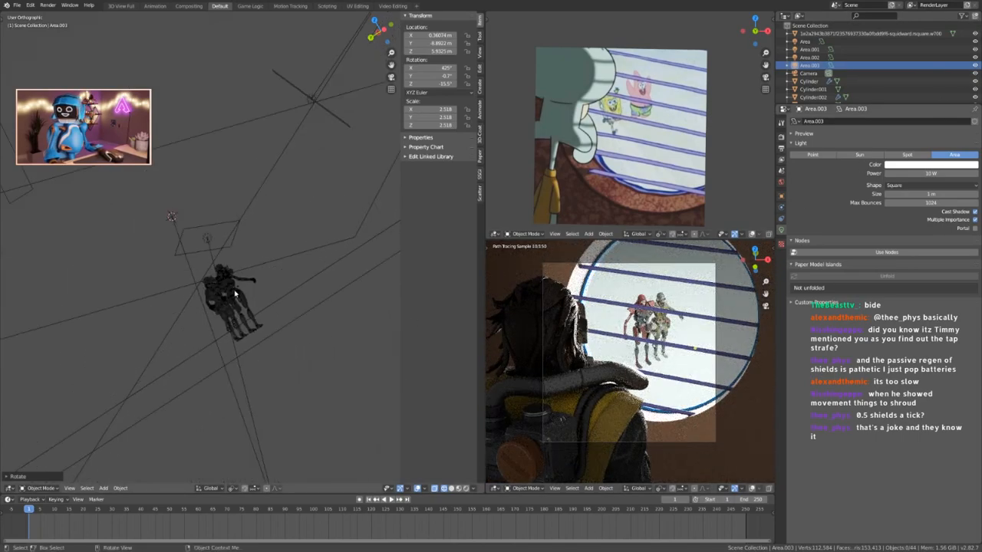
left_click(236, 294)
left_click(237, 288)
scroll(236, 288, "up", 4)
key("Tab")
left_click(243, 312)
middle_click_drag(239, 316, 191, 315)
key("KP_1")
scroll(207, 248, "down", 10)
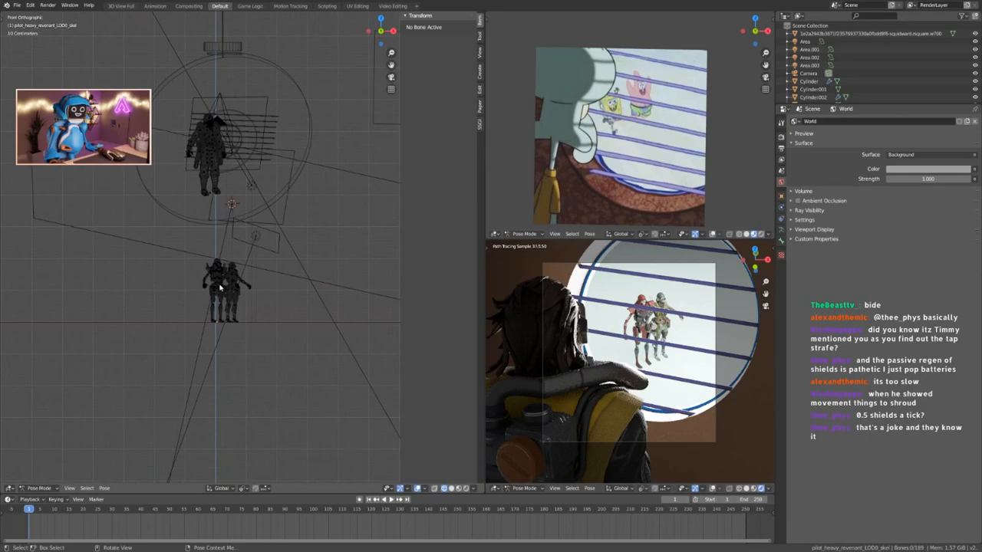
scroll(220, 287, "up", 8)
key("Tab")
Reset the distant red character's armature rotation to 0° on all axes and rotate it by 90°.
left_click(269, 247)
scroll(267, 250, "down", 4)
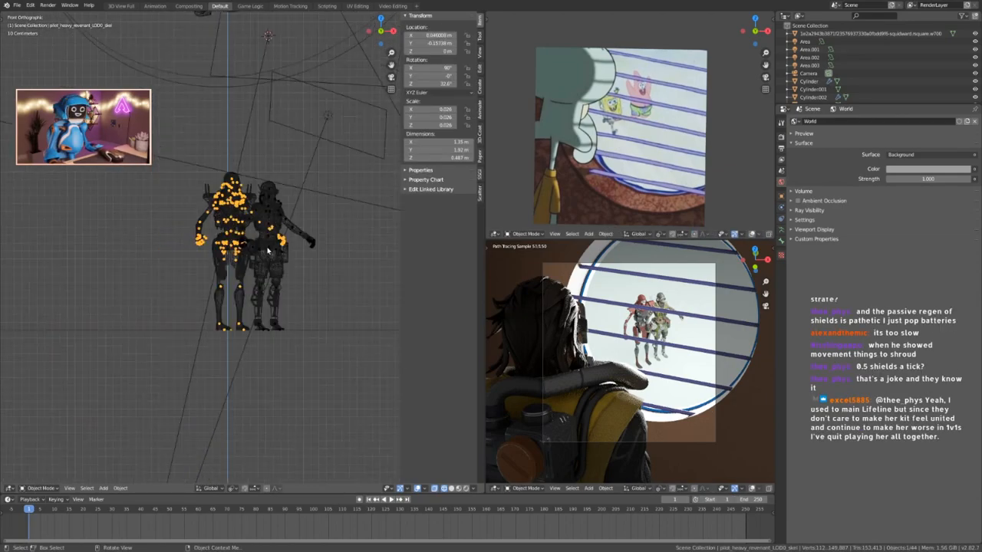
left_click_drag(426, 68, 426, 84)
type("0")
key("Return")
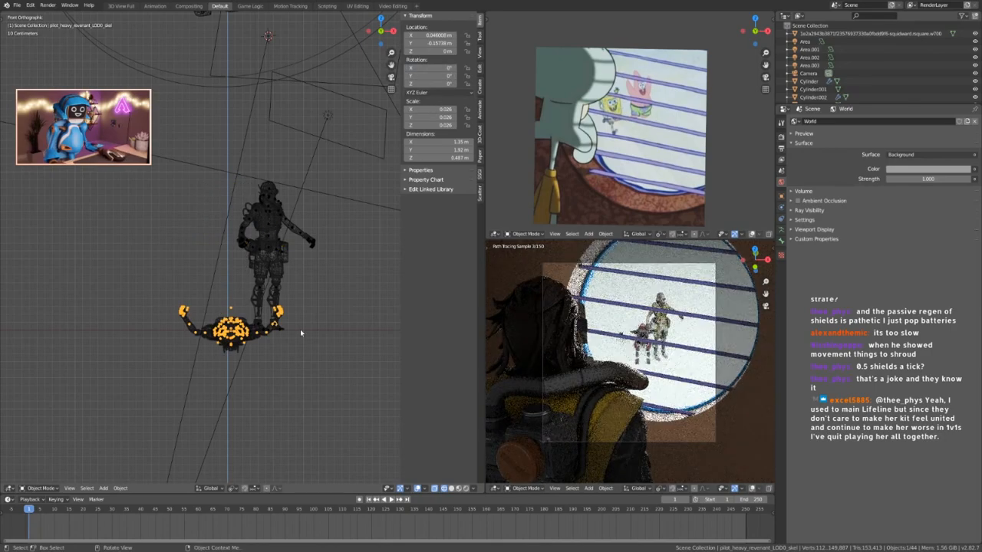
key("r")
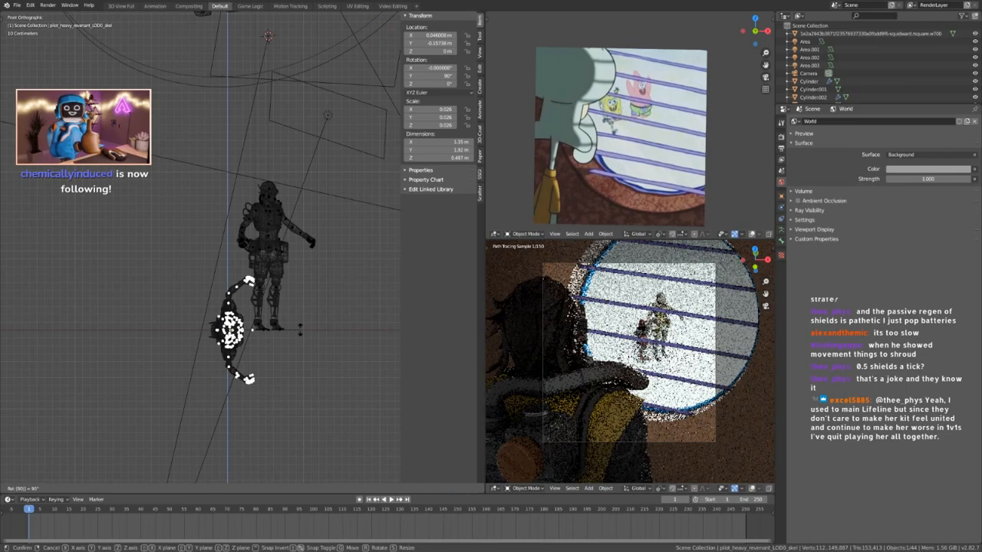
Rotate the Revenant skeleton 90° about the X axis so it stands upright, and switch it to Pose Mode.
key("Escape")
type("rx90")
key("Return")
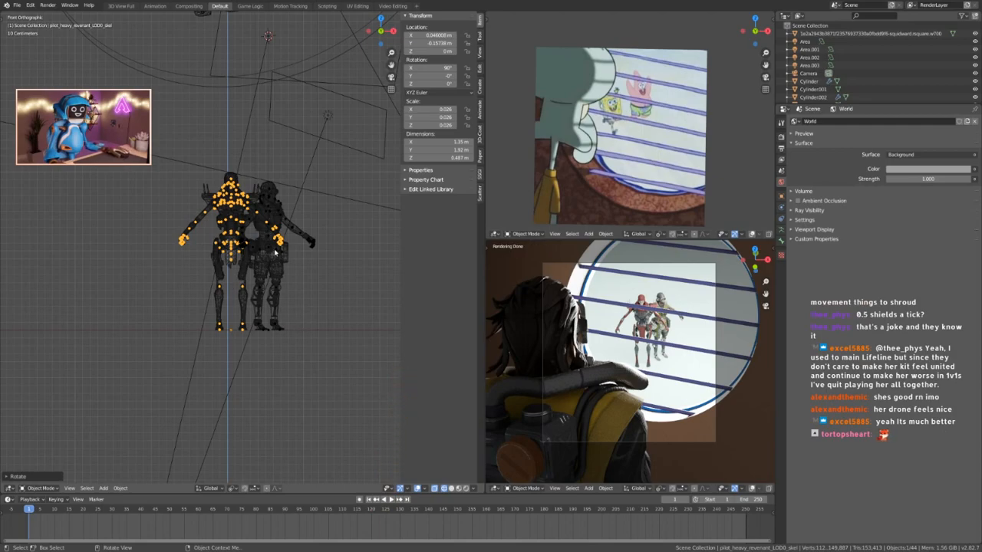
key("KP_Decimal")
key("ctrl+Tab")
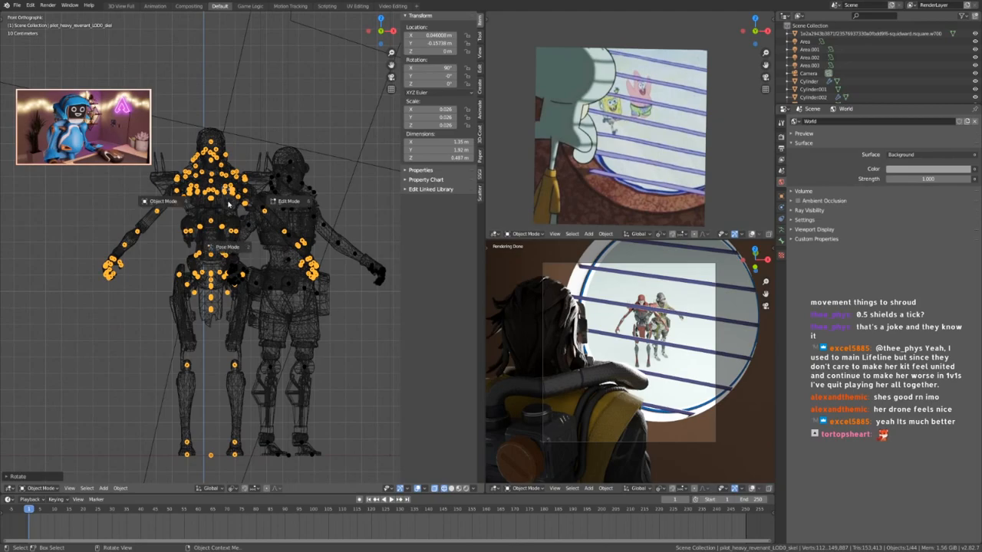
left_click(221, 256)
Rotate the Revenant's right shoulder bone in the front view to lower the arm toward the body.
scroll(181, 186, "up", 4)
left_click(178, 183)
mouse_move(160, 227)
middle_mouse_down()
mouse_move(212, 241)
mouse_move(161, 246)
middle_mouse_up()
key("KP_1")
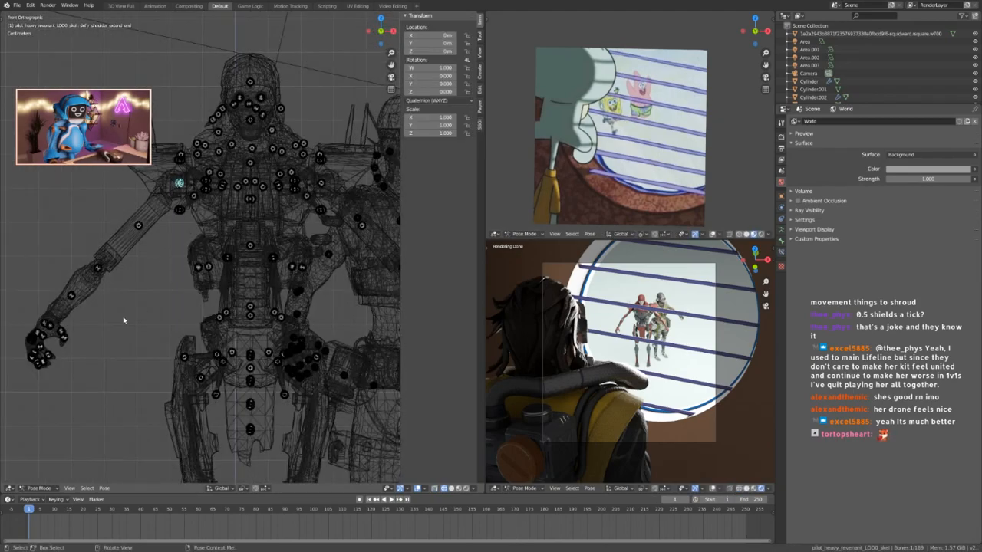
key("r")
right_click(182, 188)
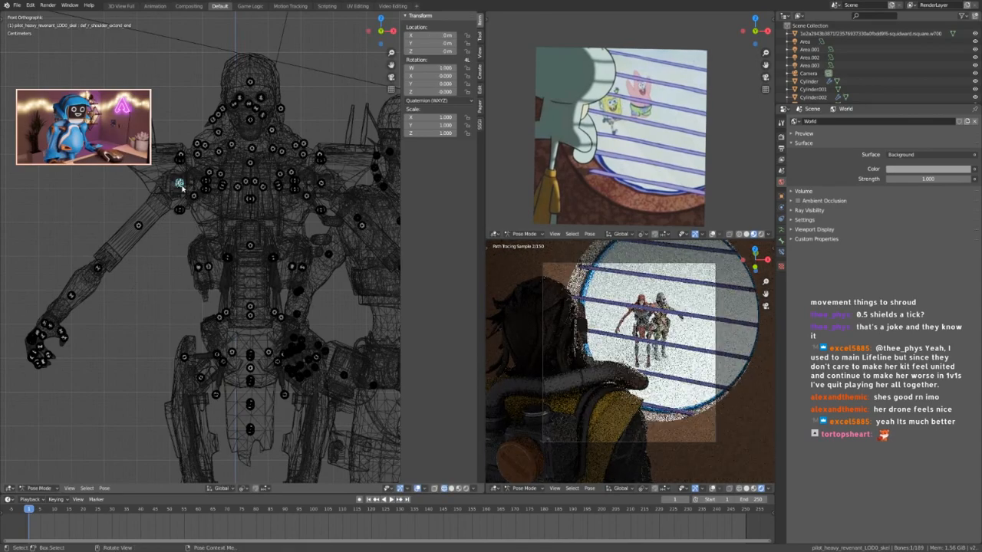
left_click(179, 185)
key("r")
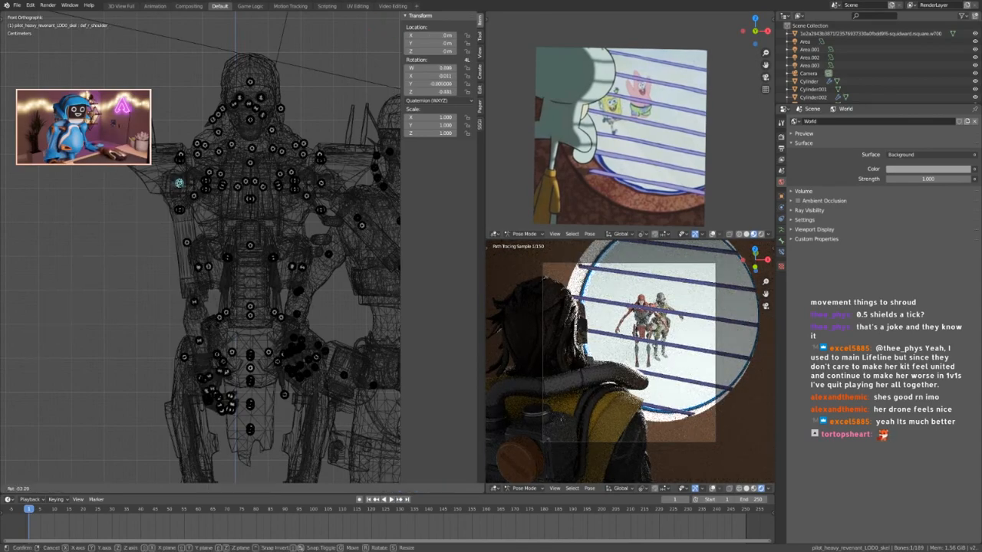
left_click(159, 257)
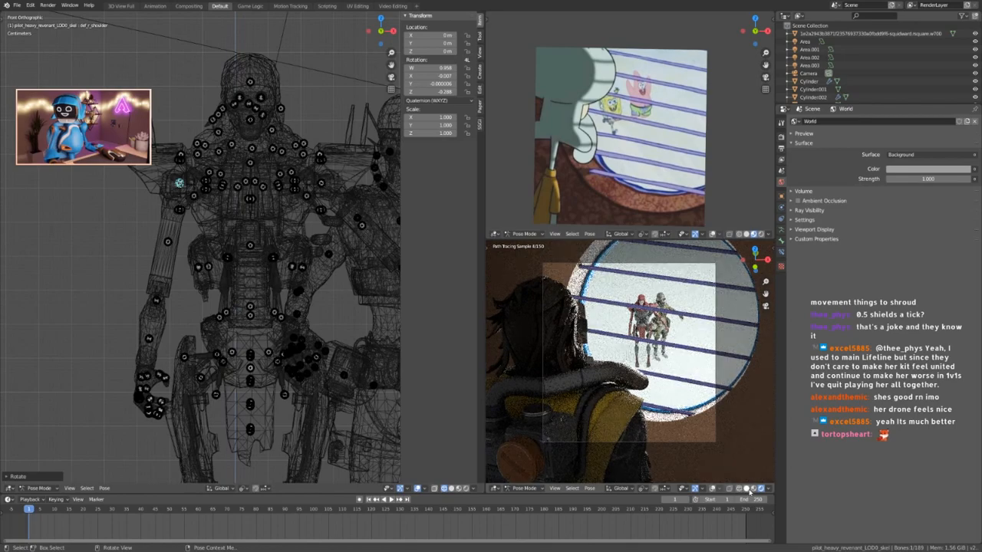
Rotate the Revenant's left shoulder bone in the front view to bring that arm down beside the body.
scroll(221, 200, "down", 5)
scroll(221, 200, "up", 8)
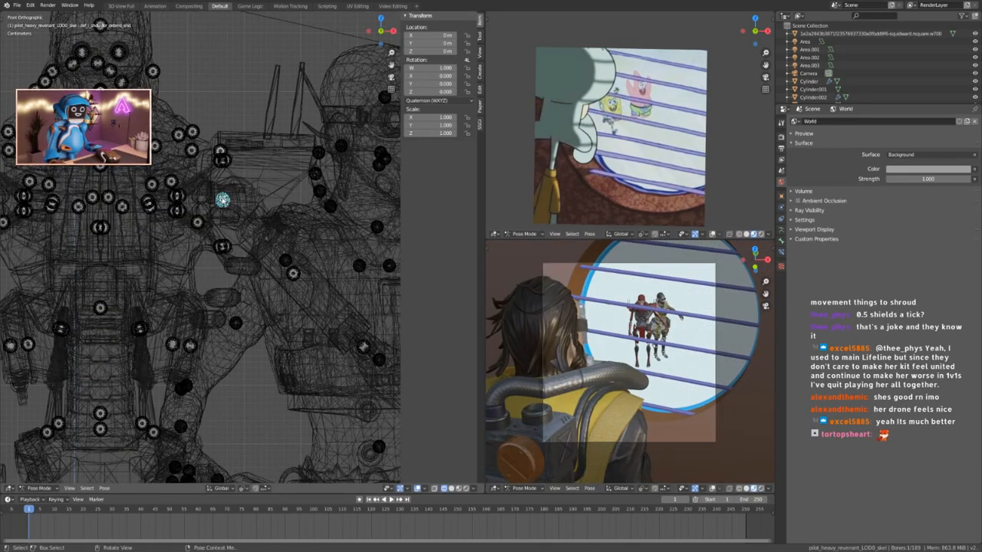
scroll(282, 316, "down", 4)
key("r")
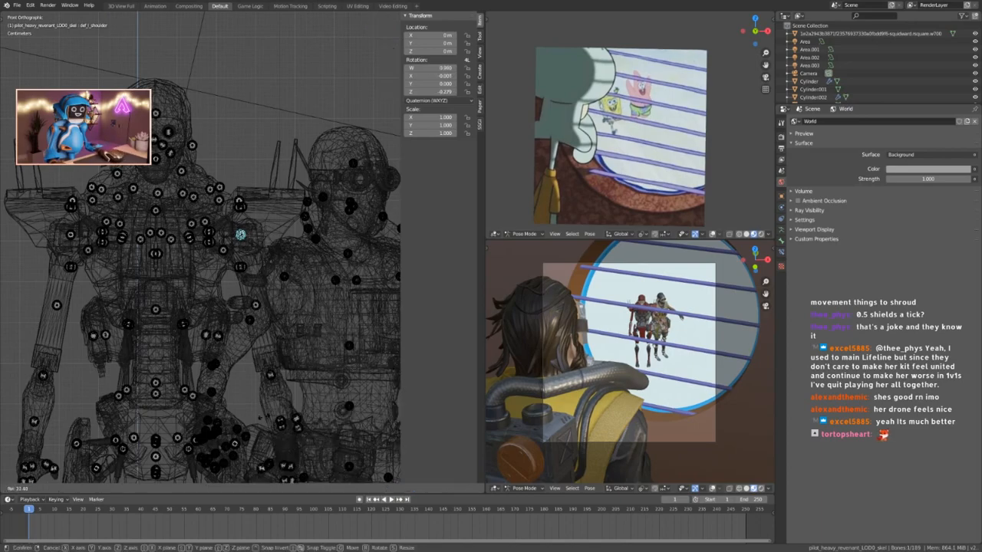
left_click(292, 395)
key("KP_3")
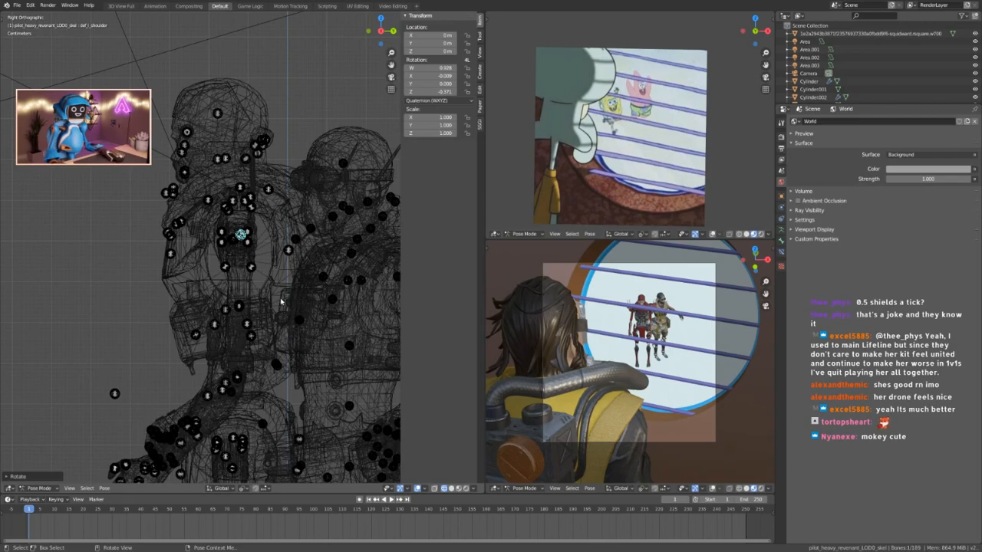
left_click(227, 391)
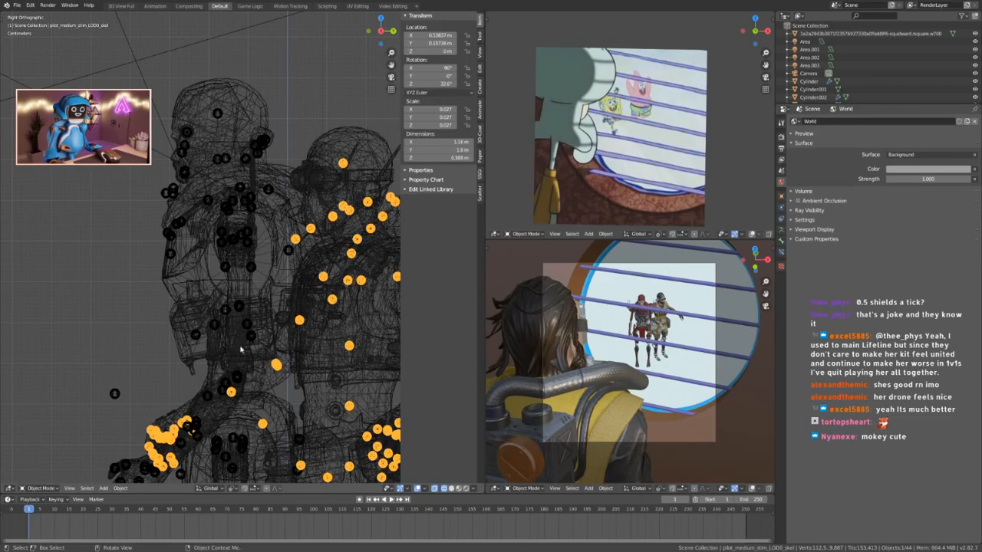
left_click(234, 285)
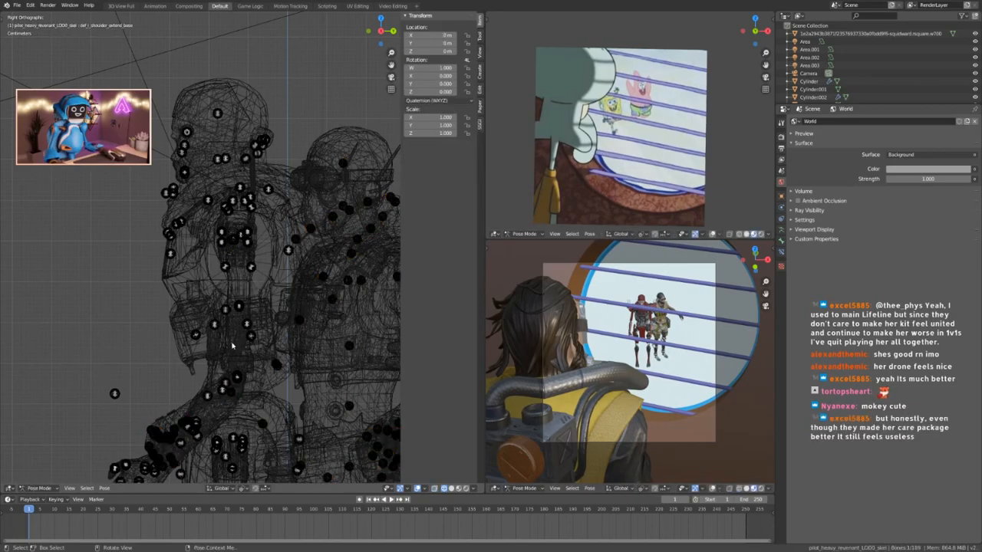
Rotate the right shoulder bone further in the front view so the arm hangs straight down.
middle_click_drag(244, 210, 122, 269)
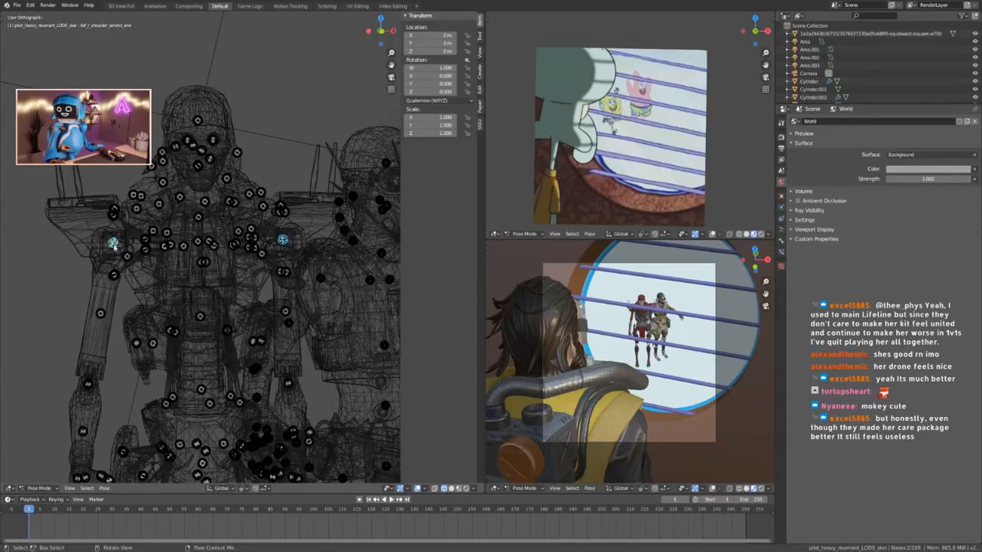
key("KP_1")
key("r")
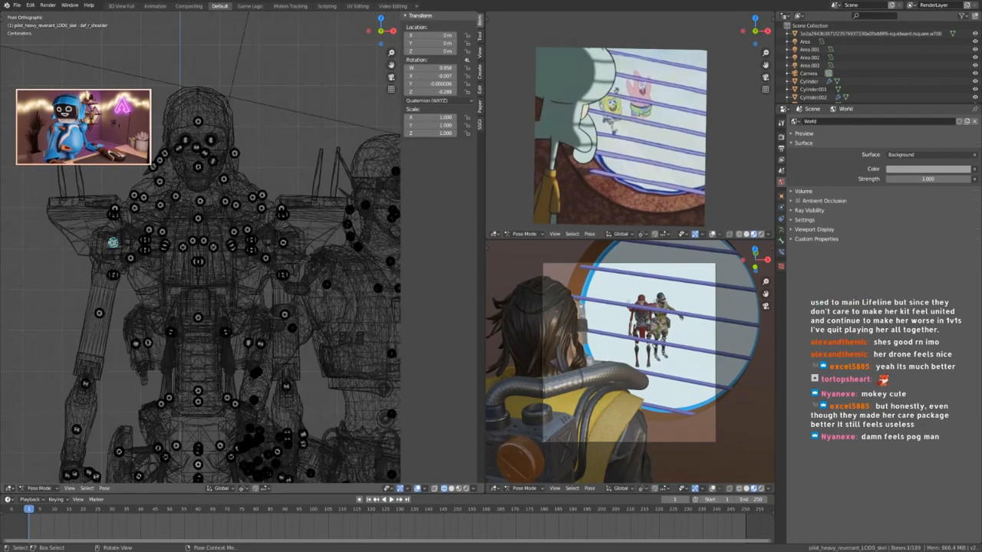
left_click(137, 415)
key("r")
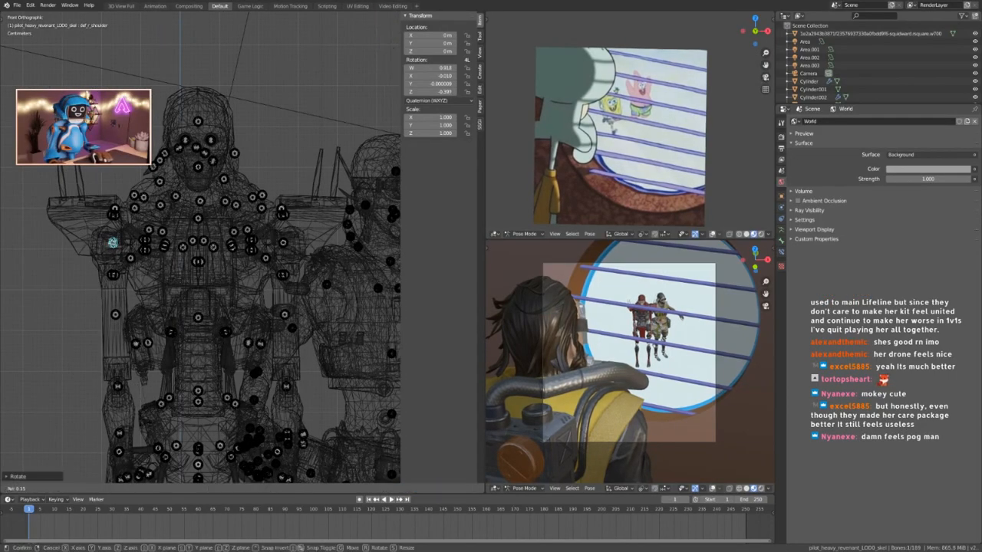
left_click(233, 346)
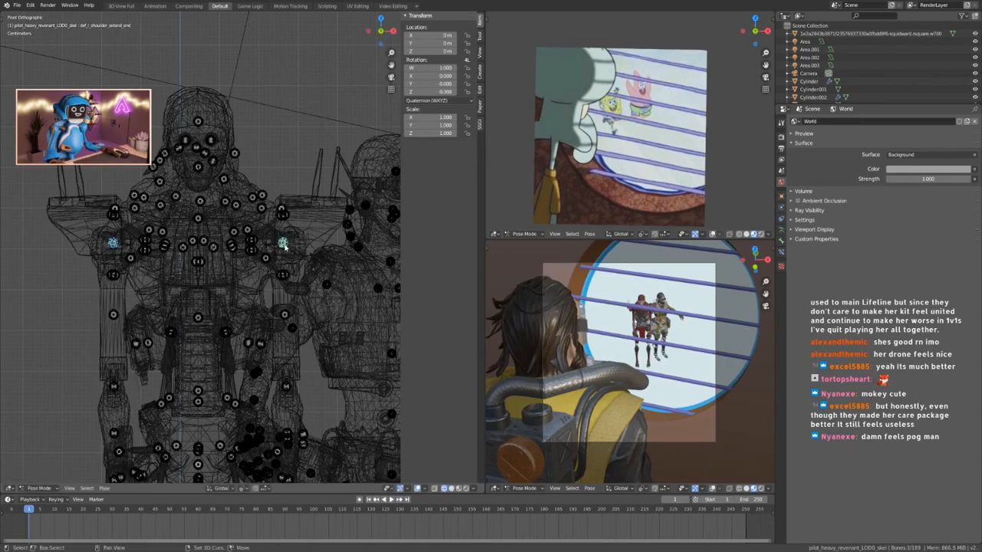
Raise the left arm overhead by rotating the shoulder bone about 173° in the side view, and rotate the elbow bone to straighten it.
key("KP_3")
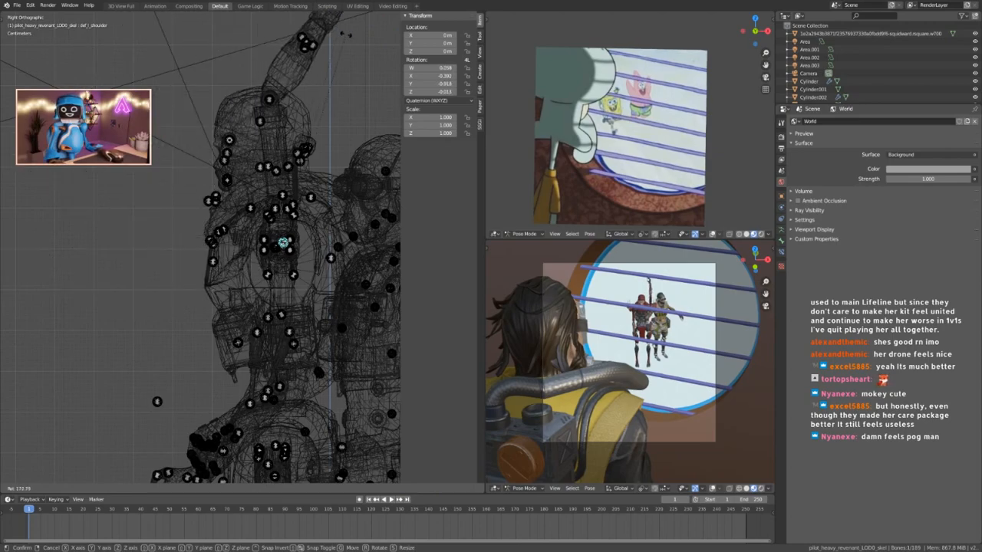
left_click(345, 34)
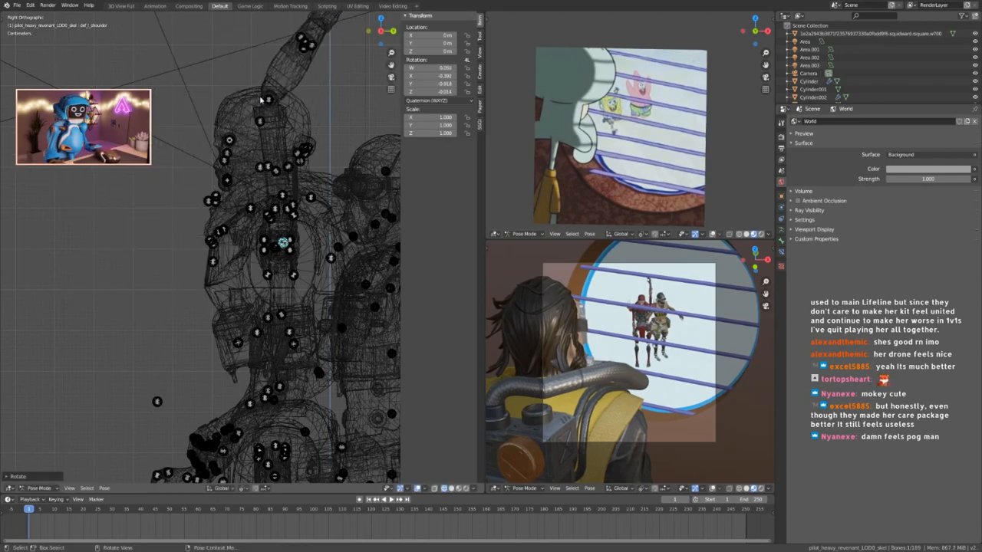
key("r")
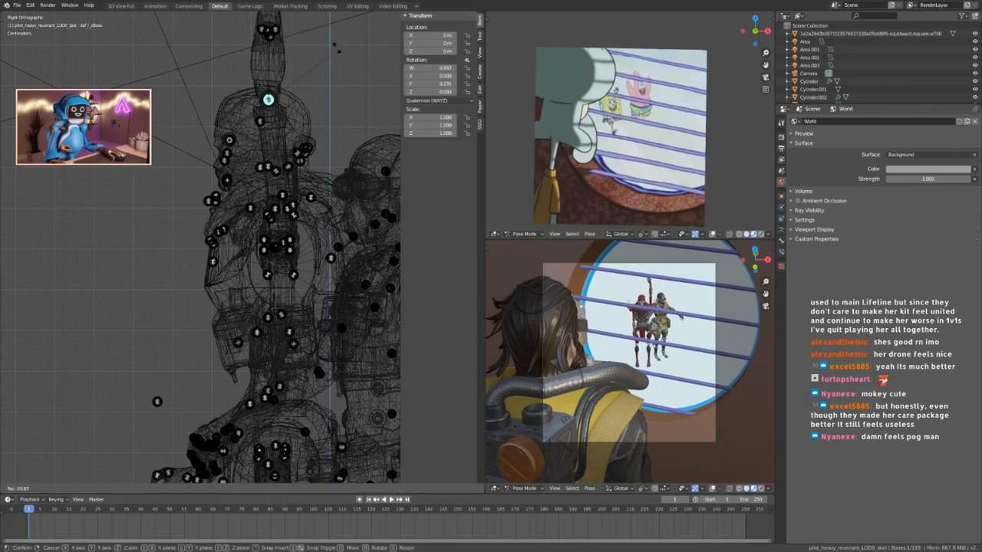
left_click(336, 46)
Raise the right arm overhead by rotating its shoulder bone in the side view, and straighten the forearm at the elbow bone.
middle_click_drag(130, 237, 224, 250)
left_click(104, 252)
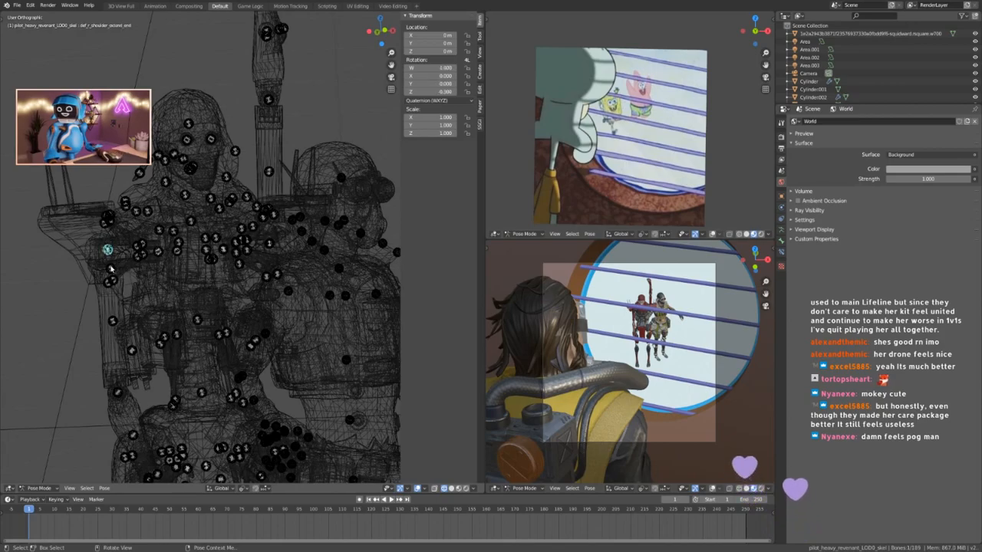
key("KP_3")
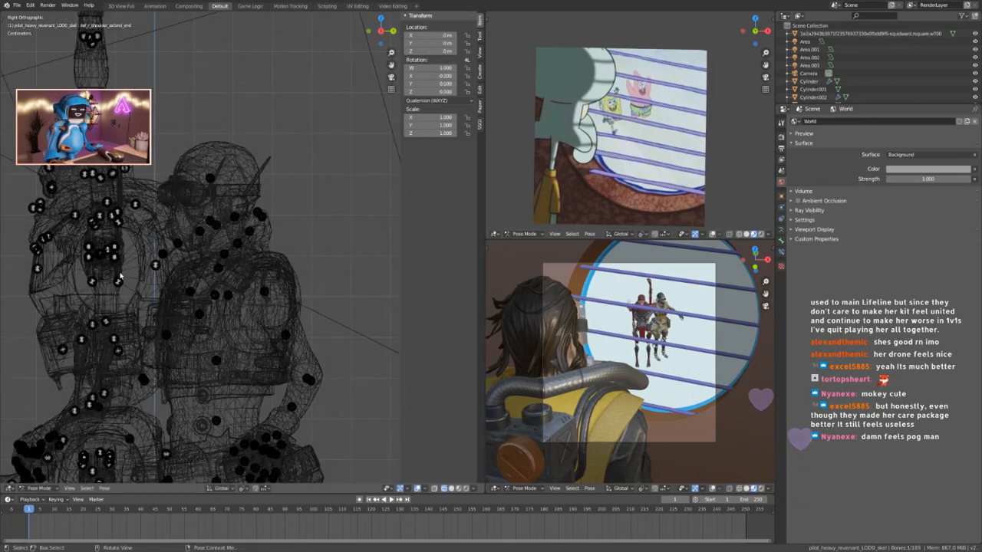
middle_click_drag(119, 280, 5, 258)
key("KP_3")
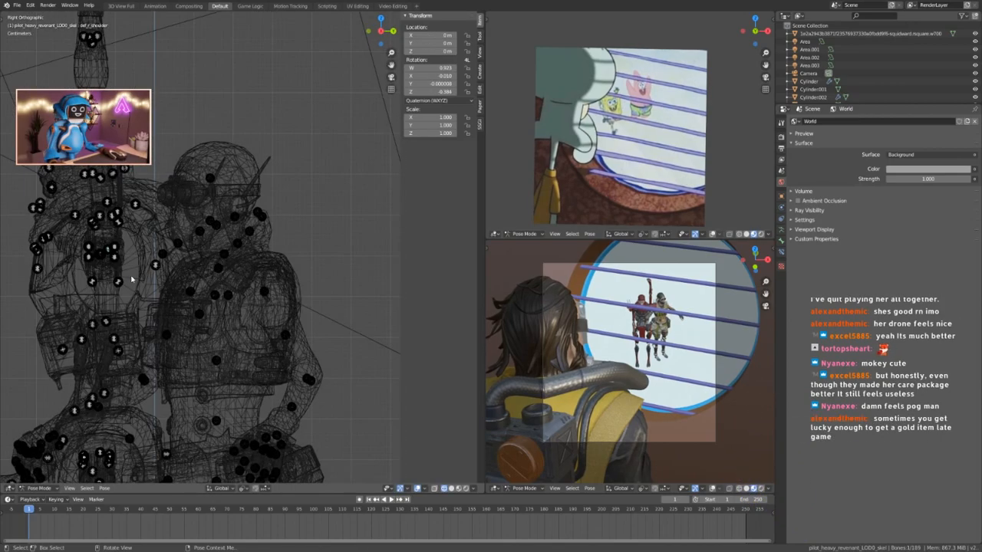
key("r")
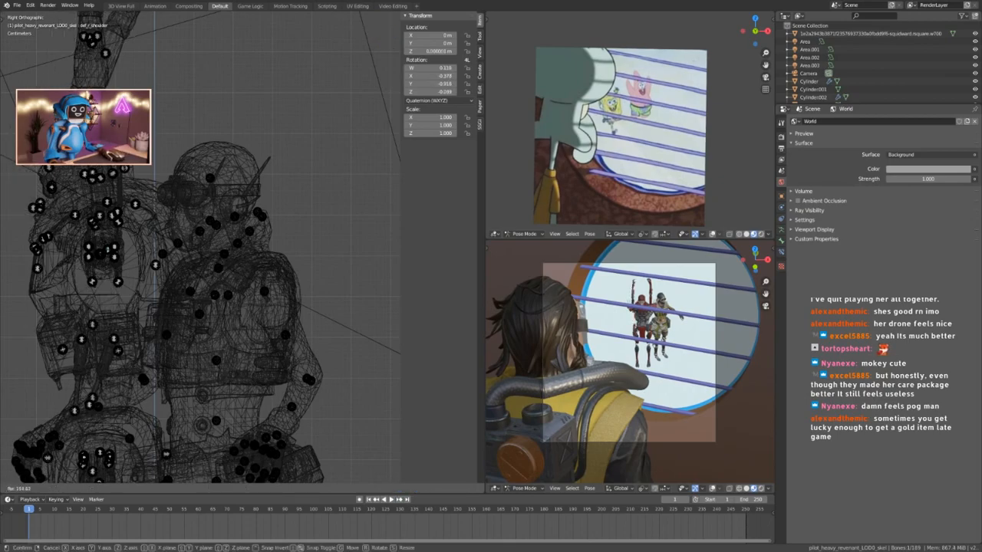
left_click(115, 126)
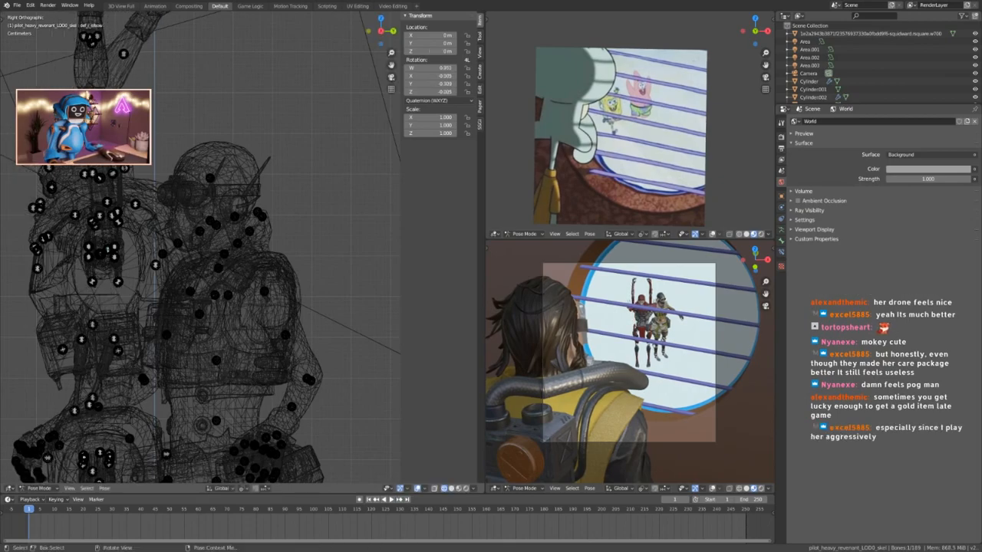
left_click(174, 49)
scroll(174, 69, "down", 2)
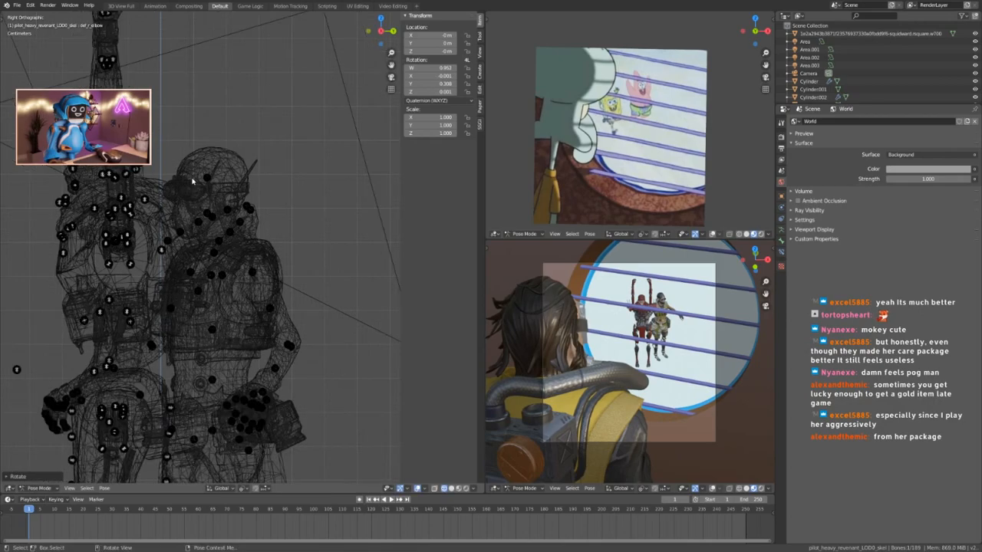
middle_click_drag(176, 197, 221, 209, "shift")
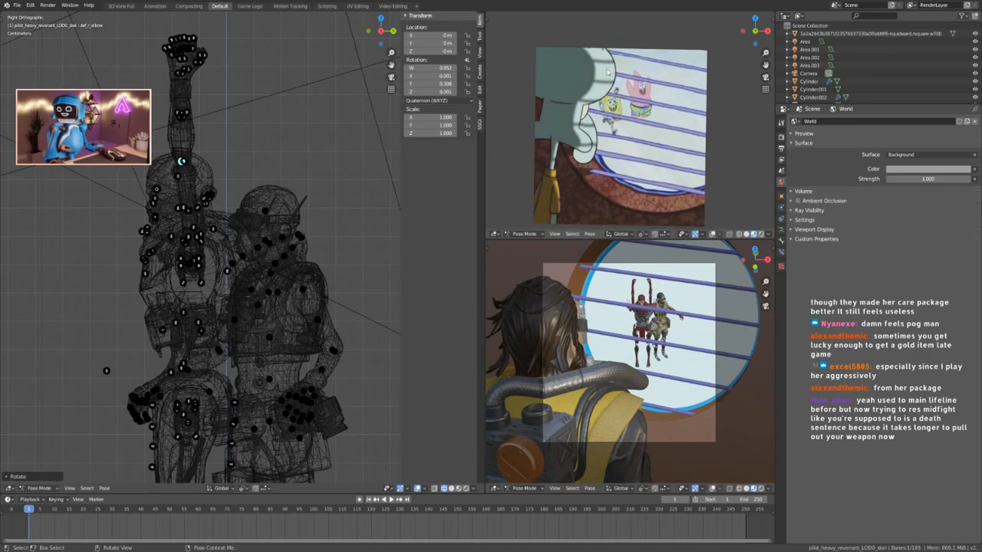
scroll(170, 198, "up", 2)
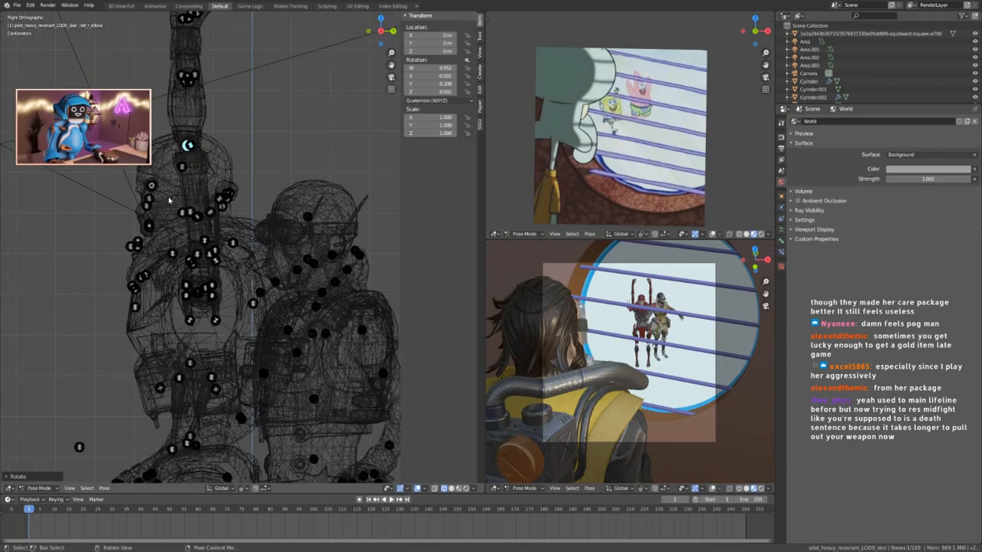
key("ctrl+Tab")
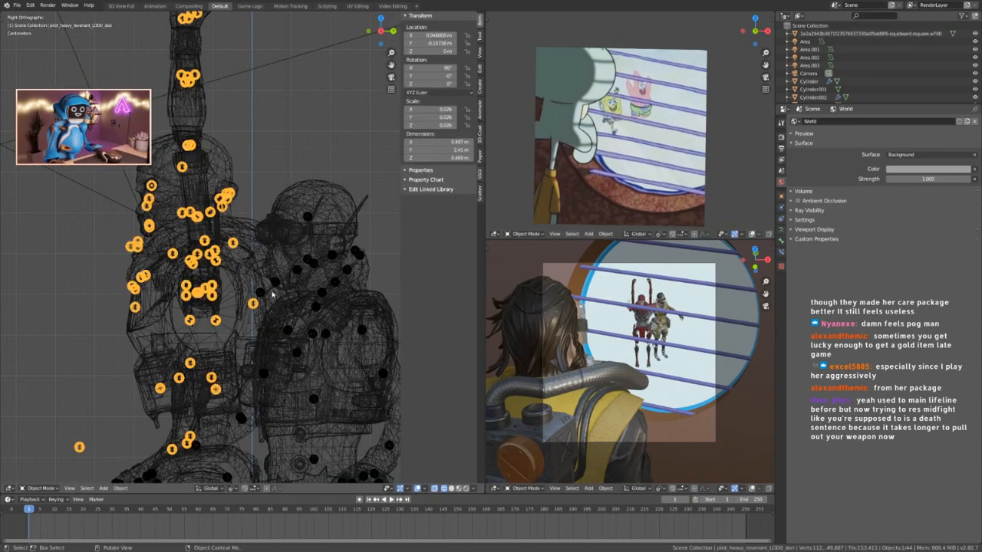
key("ctrl+Tab")
Rotate the Revenant's lower spine bone in the side view so the upper body leans backward.
middle_click_drag(207, 447, 247, 330, "shift")
left_click(195, 323)
left_click(173, 287)
left_click(172, 286)
middle_click_drag(172, 286, 252, 268)
left_click(157, 345)
middle_click_drag(156, 345, 288, 324)
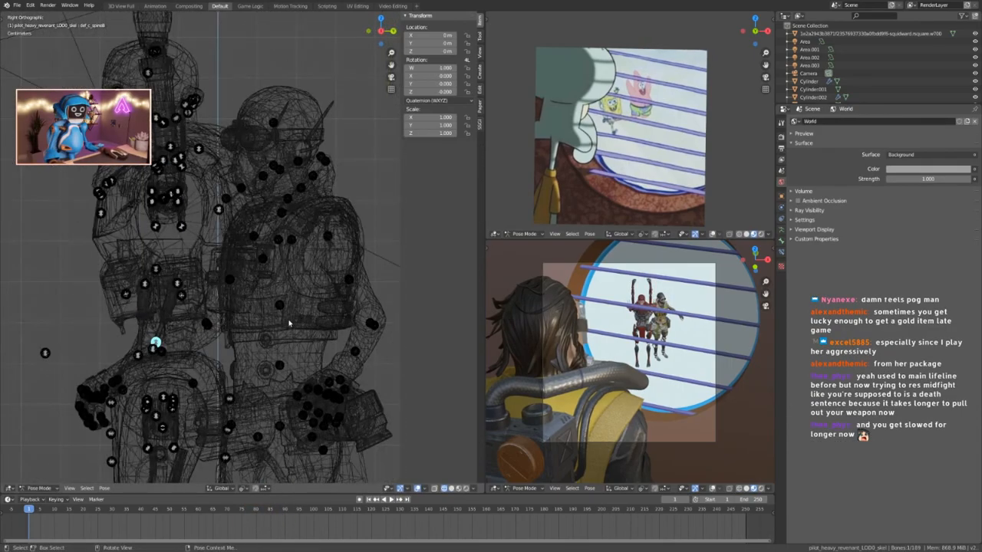
key("r")
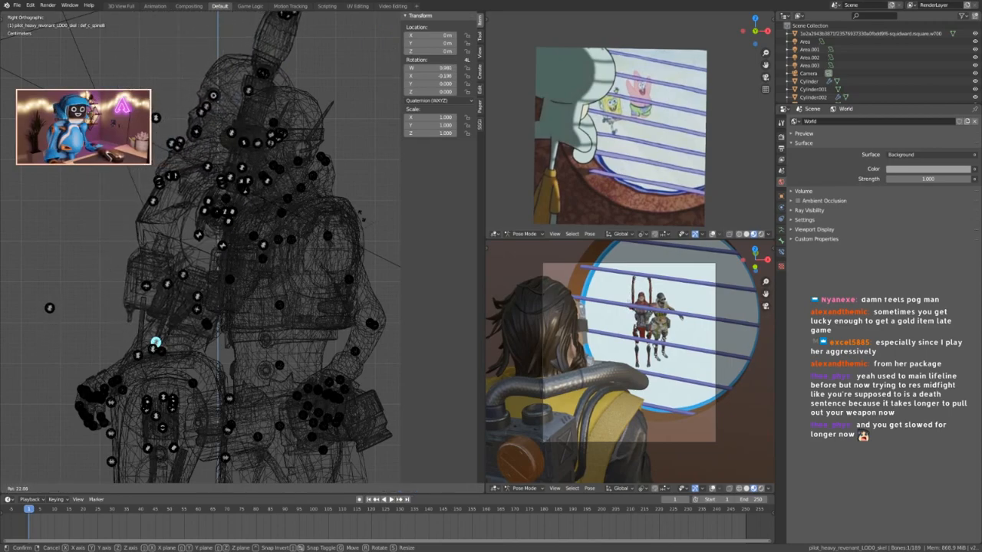
left_click(223, 322)
Rotate the Revenant's left thigh bone in the side view to swing the leg forward.
middle_click_drag(223, 322, 247, 250)
middle_click_drag(248, 337, 247, 241, "shift")
middle_click_drag(248, 242, 311, 248)
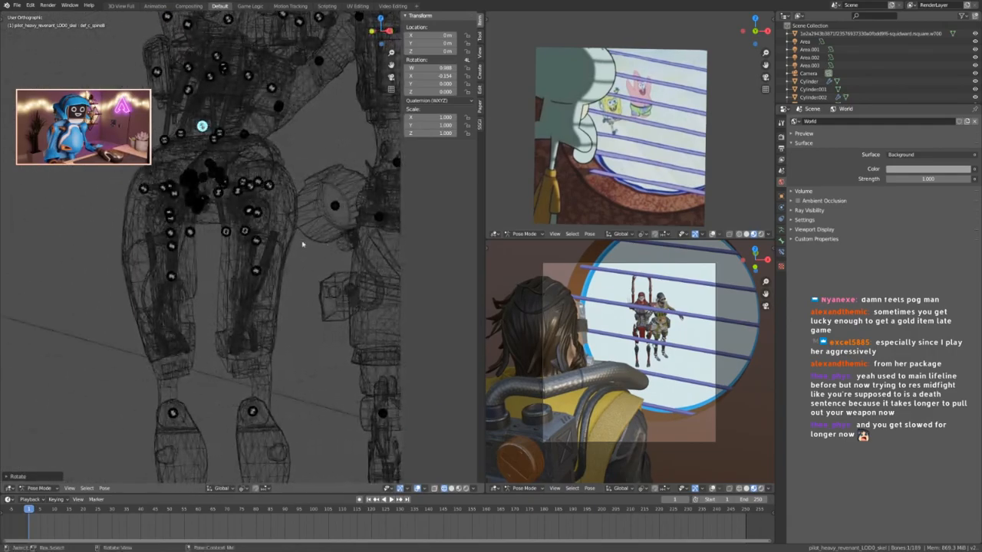
left_click(247, 211)
mouse_move(248, 213)
middle_mouse_down()
mouse_move(307, 241)
mouse_move(279, 238)
mouse_move(315, 261)
mouse_move(247, 212)
mouse_move(233, 215)
middle_mouse_up()
left_click(247, 213)
left_click(232, 215)
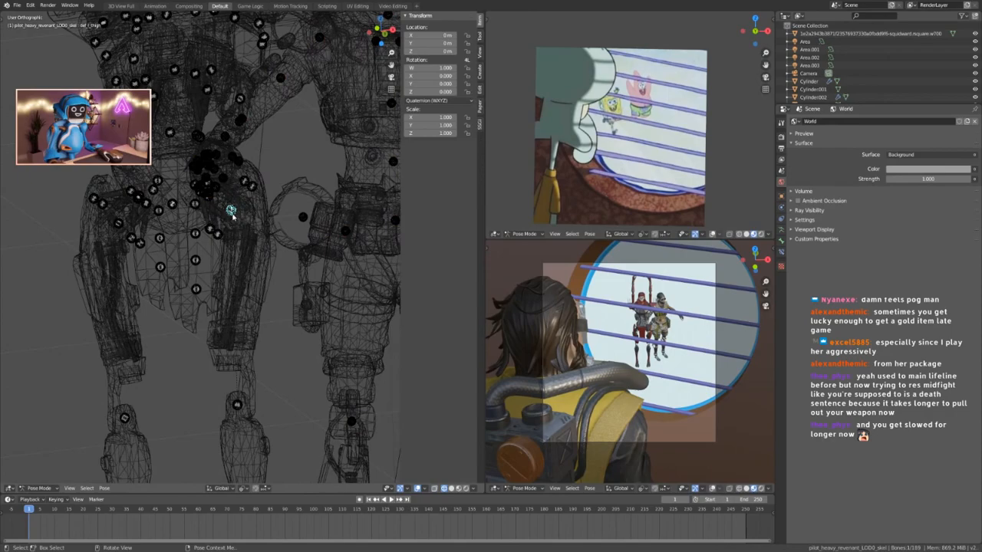
key("KP_3")
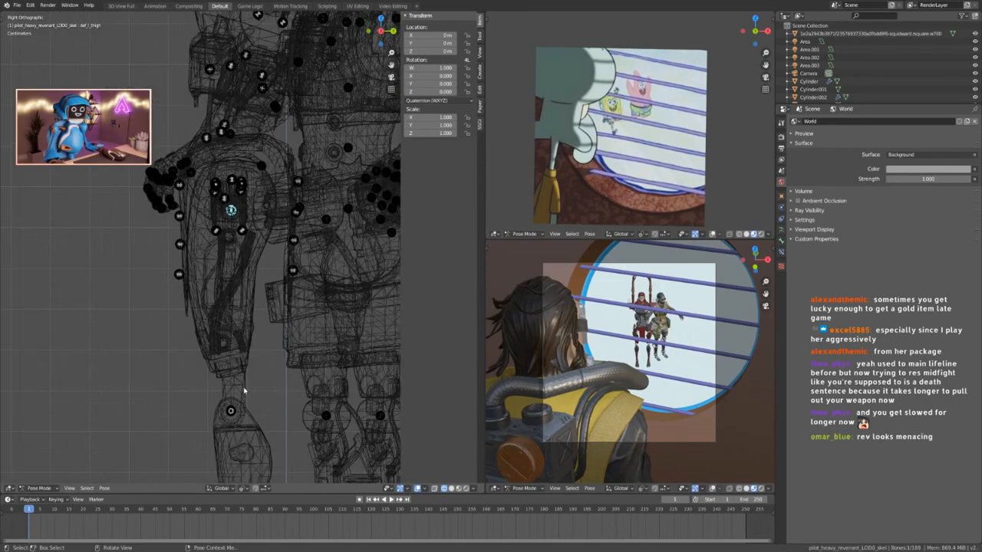
key("r")
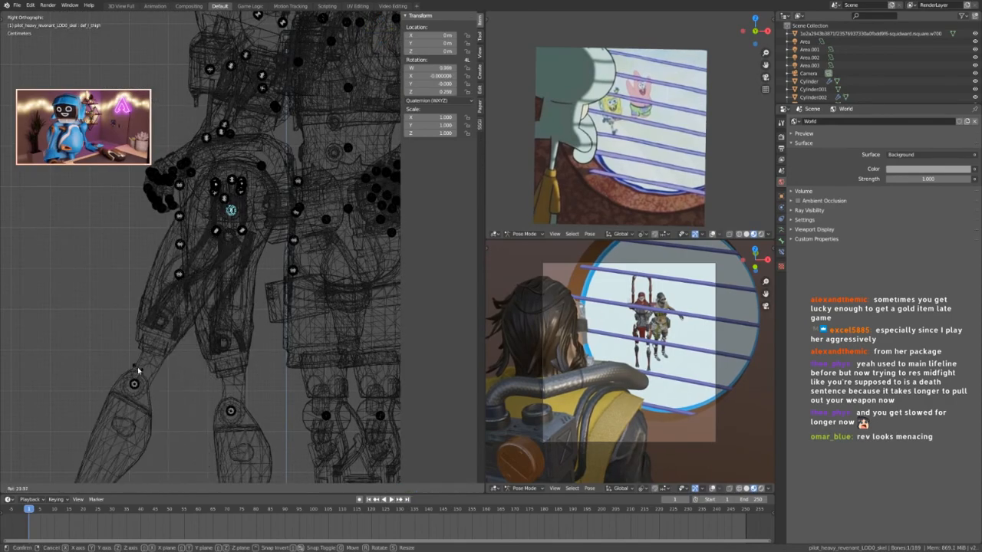
left_click(139, 390)
Rotate the left knee bone in the side view to bend the lower leg backward.
left_click(135, 384)
middle_click_drag(161, 417, 183, 264, "shift")
key("r")
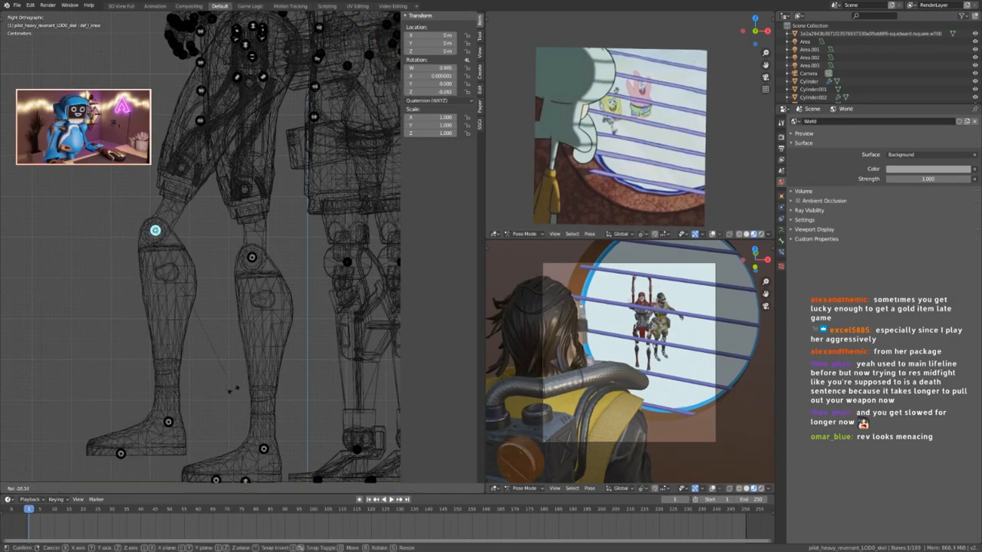
left_click(274, 346)
Rotate the Revenant's right thigh bone in the side view to swing the leg backward.
middle_click_drag(254, 86, 299, 204, "shift")
left_click(178, 134)
middle_click_drag(179, 133, 212, 182)
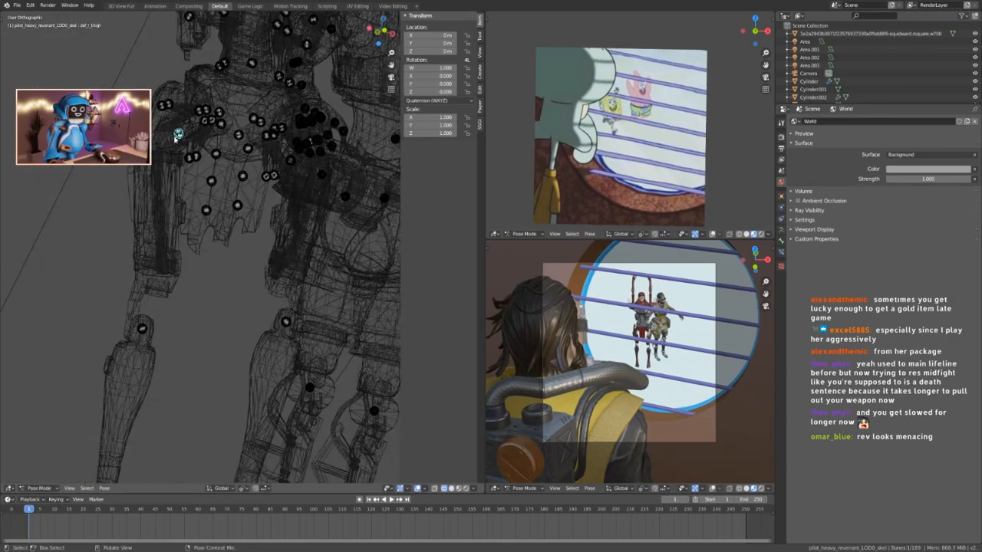
key("KP_3")
key("r")
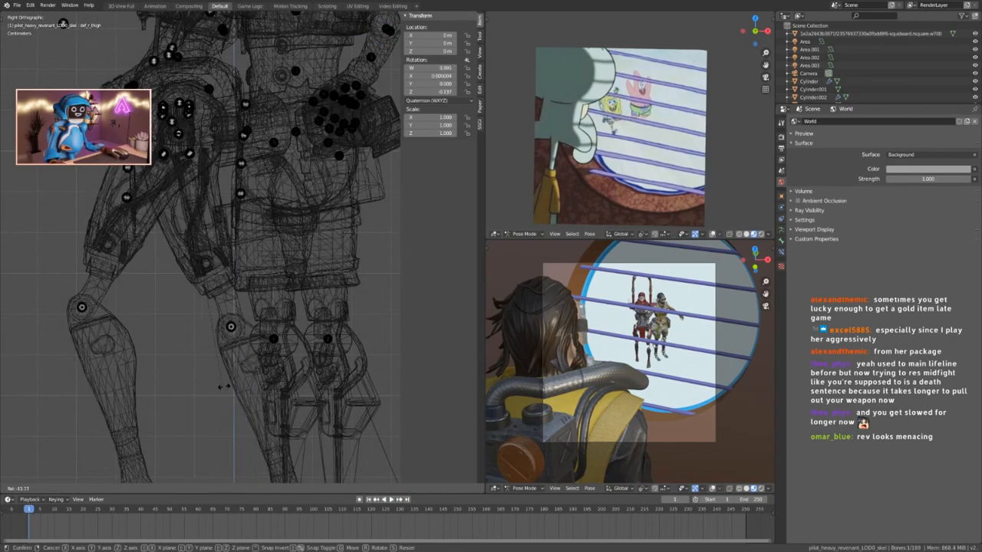
left_click(240, 328)
Bend the right lower leg backward by rotating its knee bone in the side view, and return to Object Mode.
key("r")
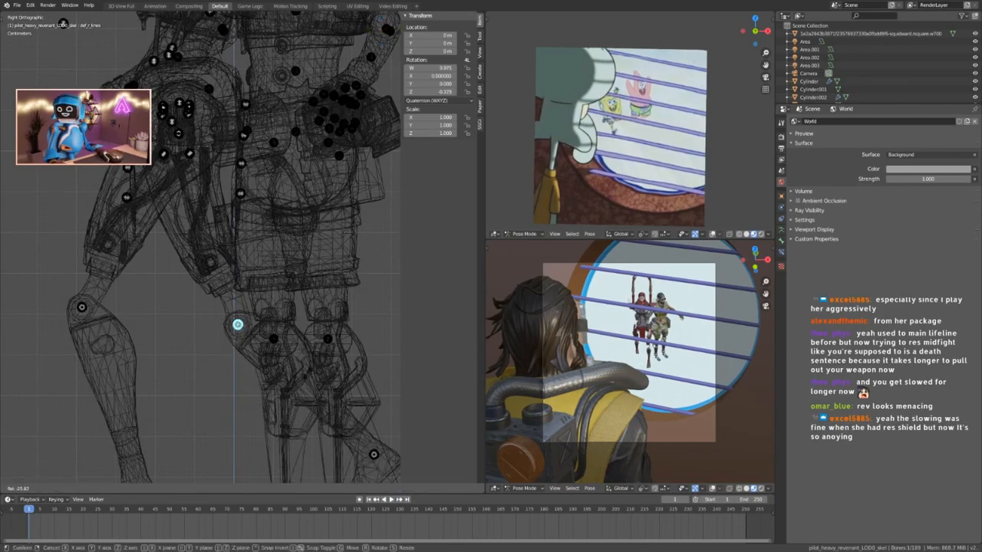
left_click(302, 354)
scroll(288, 273, "down", 4)
key("ctrl+Tab")
scroll(291, 305, "down", 3)
middle_click_drag(291, 304, 244, 310, "shift")
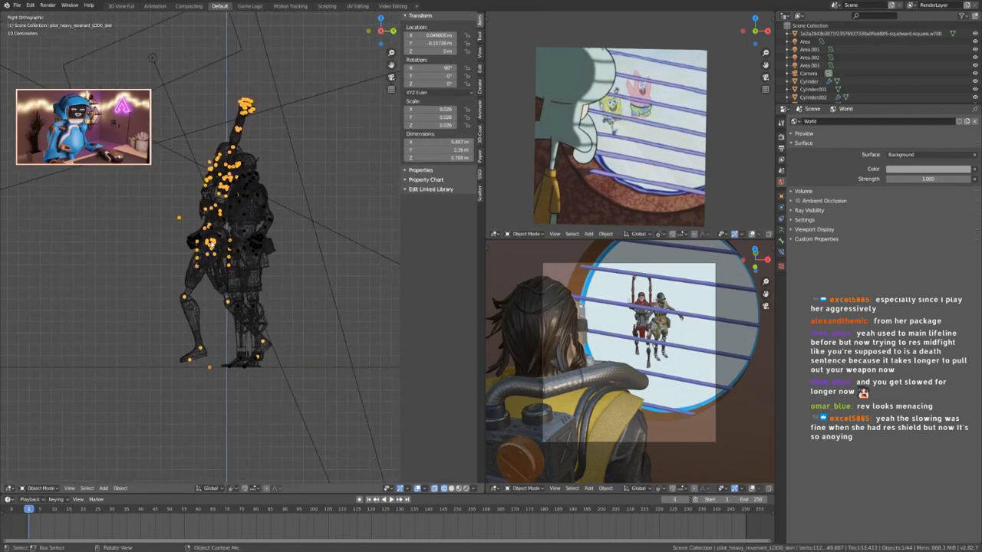
key("Tab")
scroll(231, 169, "up", 1)
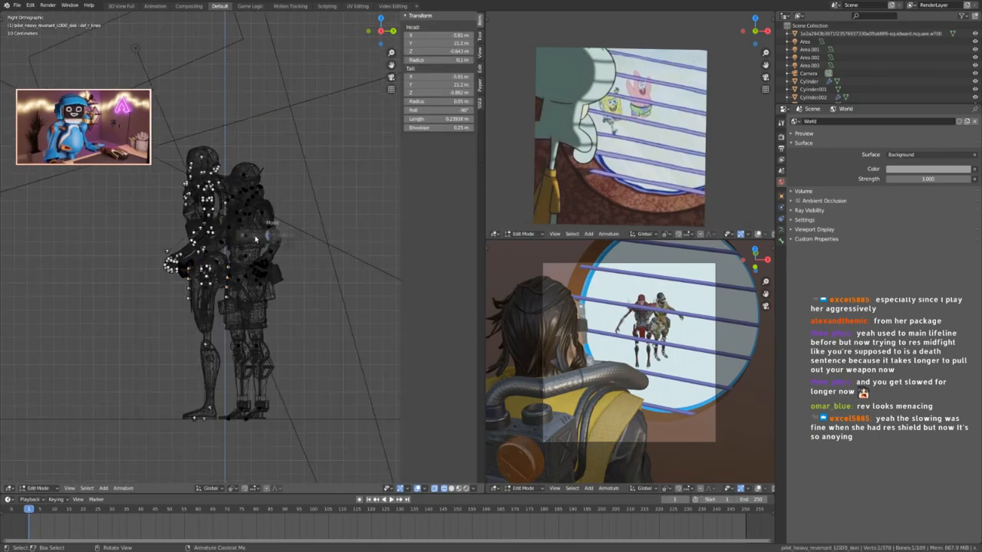
key("Tab")
Put the Revenant armature in Pose Mode and curl one raised hand's little finger inward by rotating its base bone.
scroll(231, 203, "up", 6)
middle_click_drag(242, 186, 245, 332, "shift")
scroll(281, 179, "up", 3)
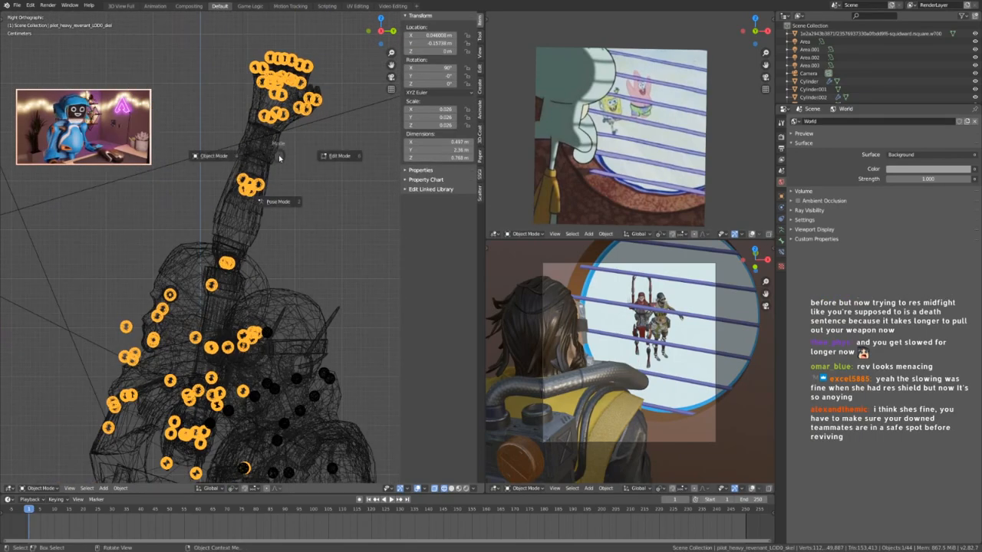
key("ctrl+Tab")
scroll(280, 103, "up", 4)
left_click(279, 140)
middle_click_drag(279, 140, 359, 256)
middle_click_drag(307, 119, 293, 232, "shift")
left_click(216, 219)
middle_click_drag(214, 243, 248, 212)
key("r")
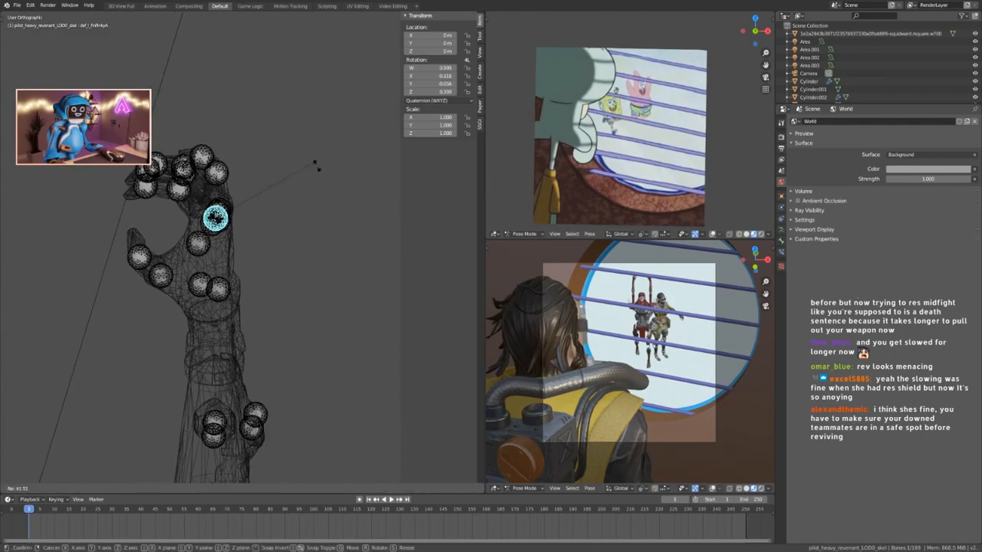
left_click(314, 176)
Curl the same hand's ring and middle fingers inward by rotating their base bones.
middle_click_drag(314, 176, 280, 260)
left_click(233, 218)
key("r")
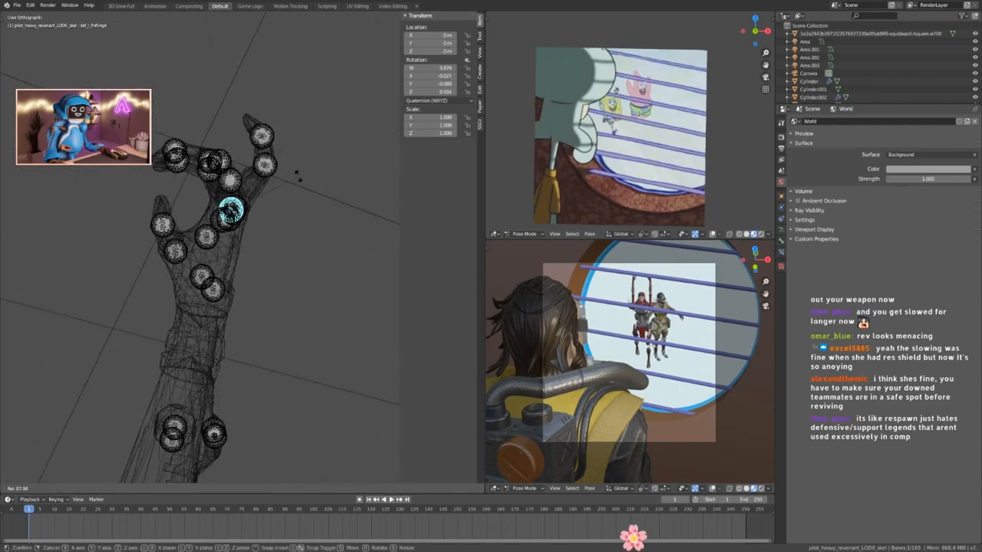
left_click(282, 165)
middle_click_drag(283, 164, 188, 272)
scroll(257, 234, "up", 5)
left_click(232, 223)
middle_click_drag(232, 222, 201, 232)
key("r")
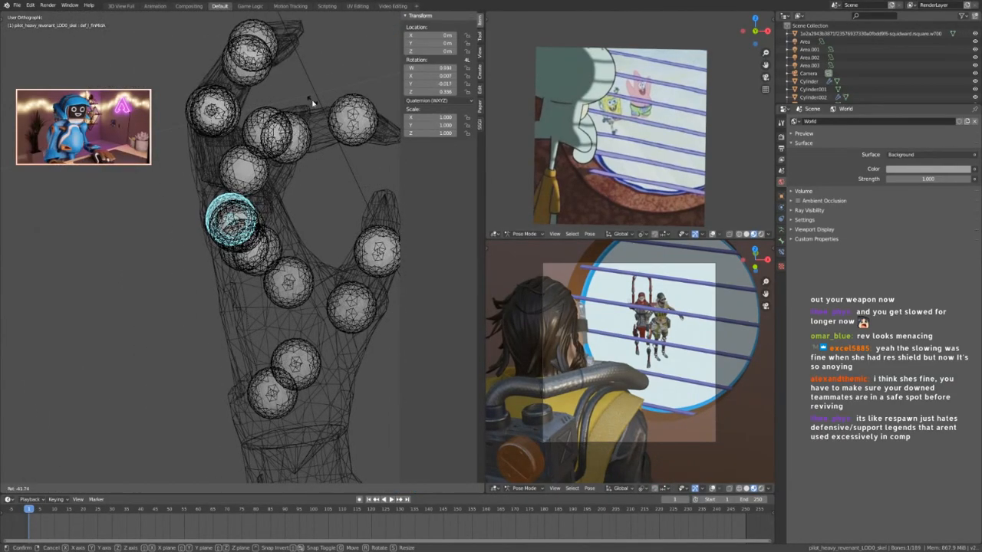
left_click(311, 100)
Bend the same hand's index finger inward by rotating its base bone and its second bone.
middle_click_drag(310, 99, 330, 227)
left_click(264, 229)
middle_click_drag(265, 228, 333, 237)
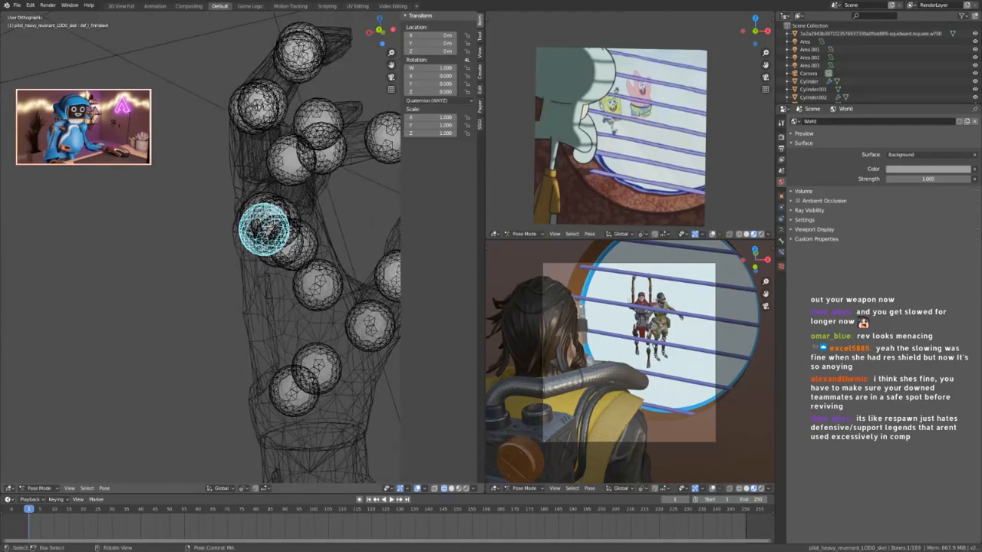
key("r")
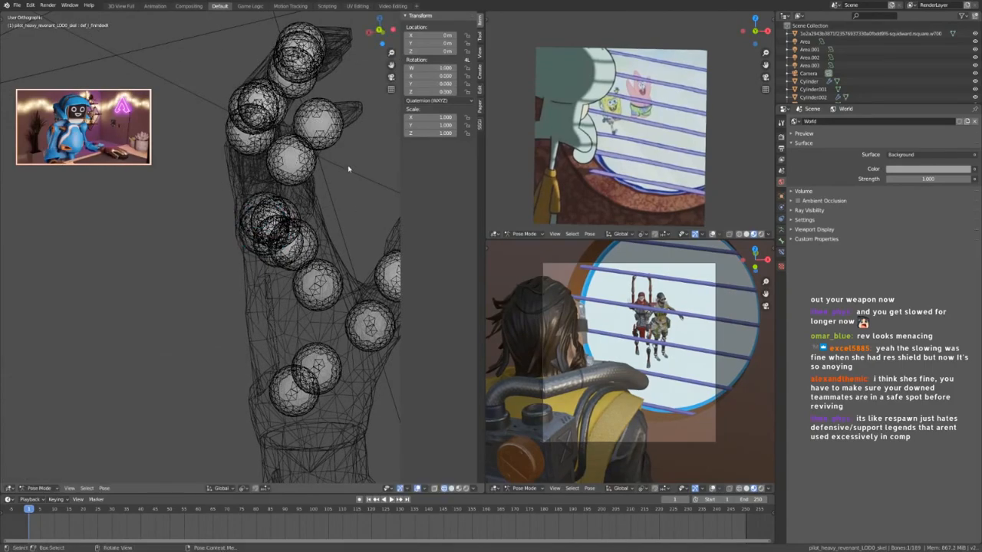
left_click(238, 257)
middle_click_drag(237, 256, 268, 130)
key("r")
left_click(257, 83)
Curl the upper finger joints of the same hand further by rotating the second bone and a fingertip bone.
middle_click_drag(257, 83, 249, 205)
left_click(140, 158)
key("r")
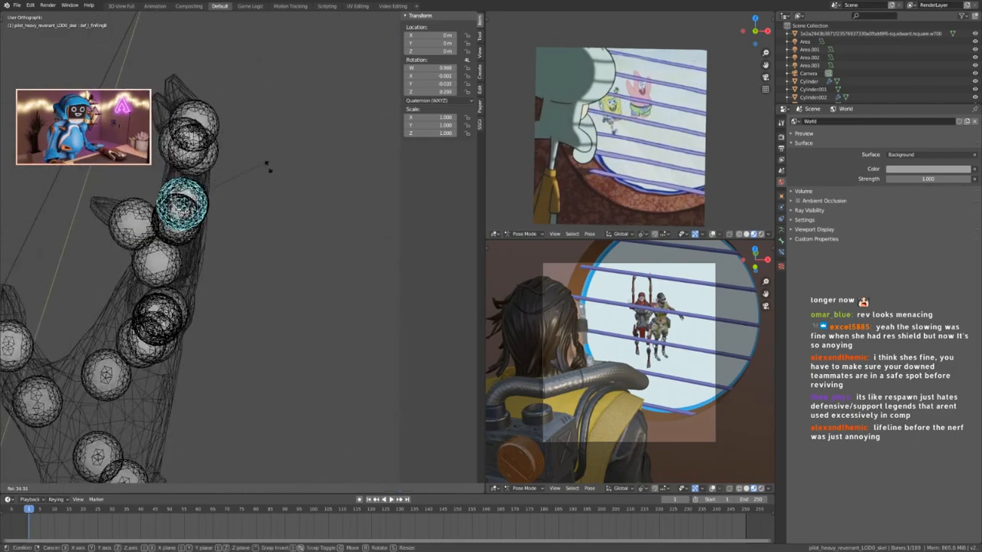
left_click(275, 175)
left_click(201, 155)
key("r")
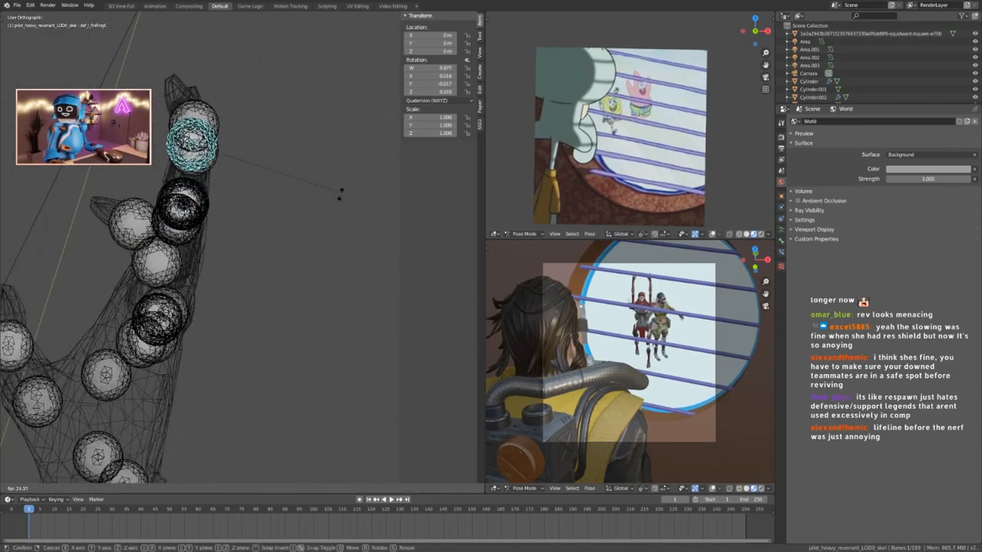
left_click(343, 214)
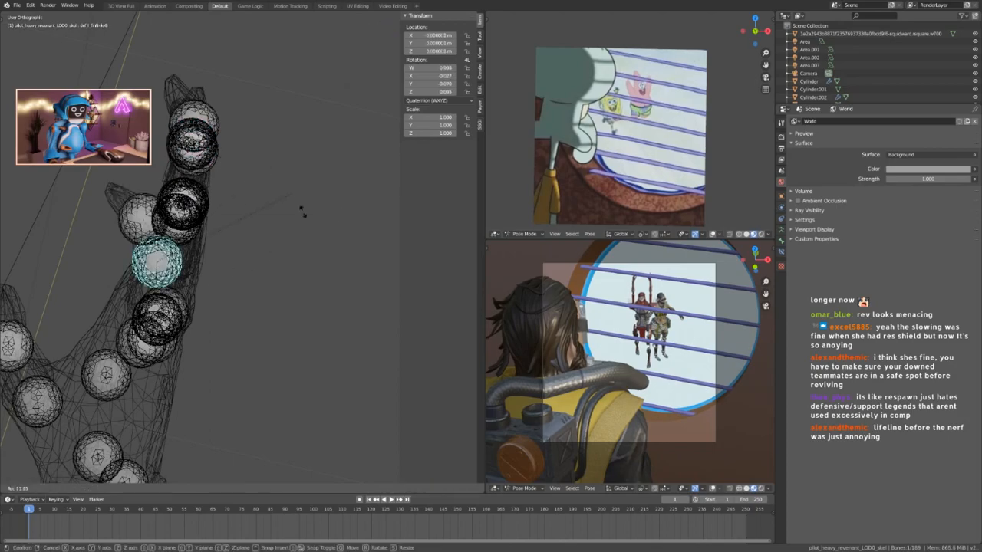
Curl the same hand's little finger further by rotating its second bone and tip bone.
left_click(313, 241)
middle_click_drag(290, 250, 157, 249)
left_click(169, 204)
key("r")
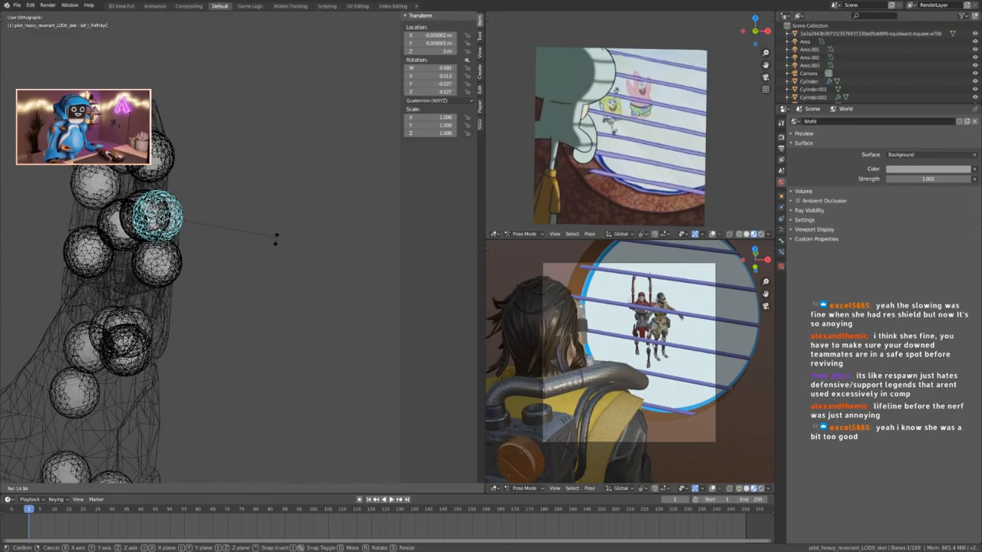
left_click(274, 309)
middle_click_drag(273, 310, 207, 334)
Curl the little and ring fingers of the Revenant's other raised hand by rotating their base bones.
scroll(207, 334, "down", 3)
scroll(207, 334, "down", 5)
scroll(176, 303, "up", 6)
middle_click_drag(90, 345, 243, 279, "shift")
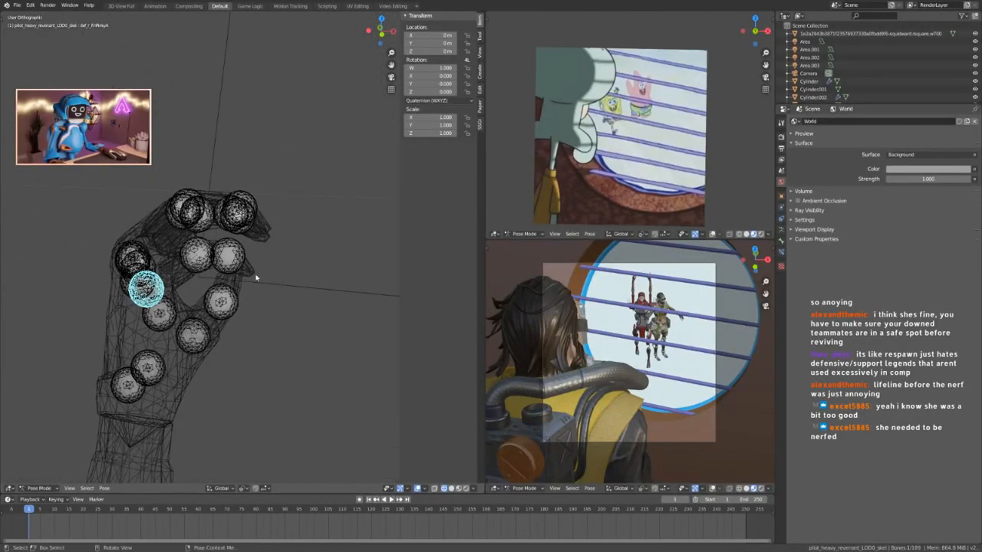
key("r")
left_click(181, 201)
middle_click_drag(169, 215, 215, 230)
left_click(126, 259)
middle_click_drag(217, 281, 196, 263)
key("r")
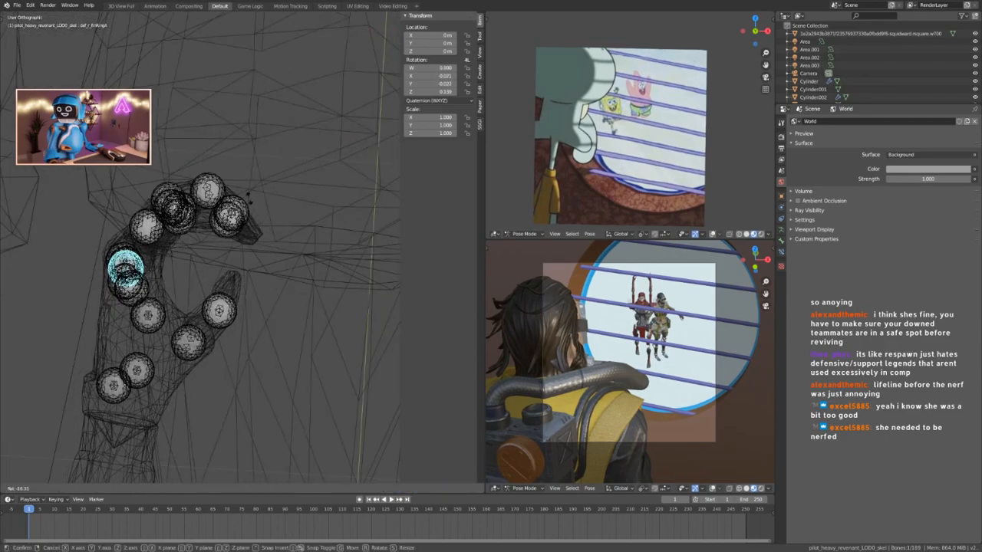
left_click(217, 161)
Curl the middle and index fingers of the second hand inward by rotating their base bones.
middle_click_drag(217, 161, 253, 169)
left_click(101, 256)
middle_click_drag(103, 257, 213, 240)
key("r")
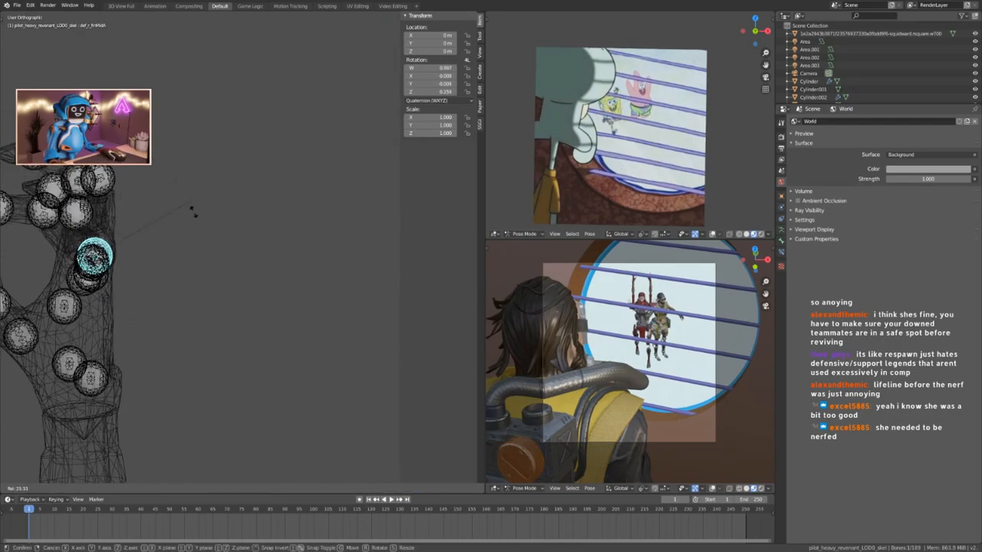
left_click(197, 230)
middle_click_drag(308, 259, 253, 238)
left_click(193, 250)
key("r")
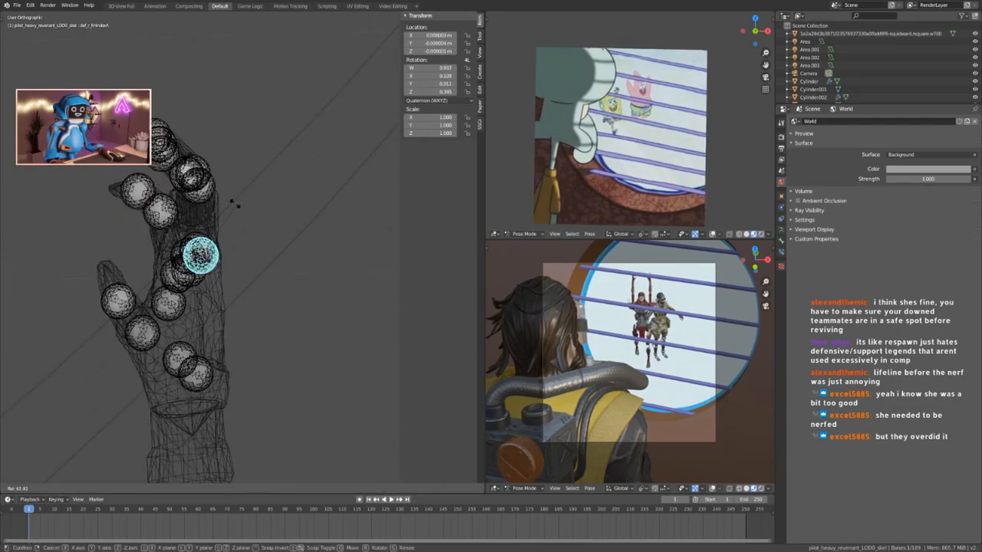
left_click(234, 204)
Bend the second hand's index finger further by rotating its second bone inward.
left_click(198, 186)
middle_click_drag(198, 187, 208, 254)
scroll(192, 253, "up", 4)
key("r")
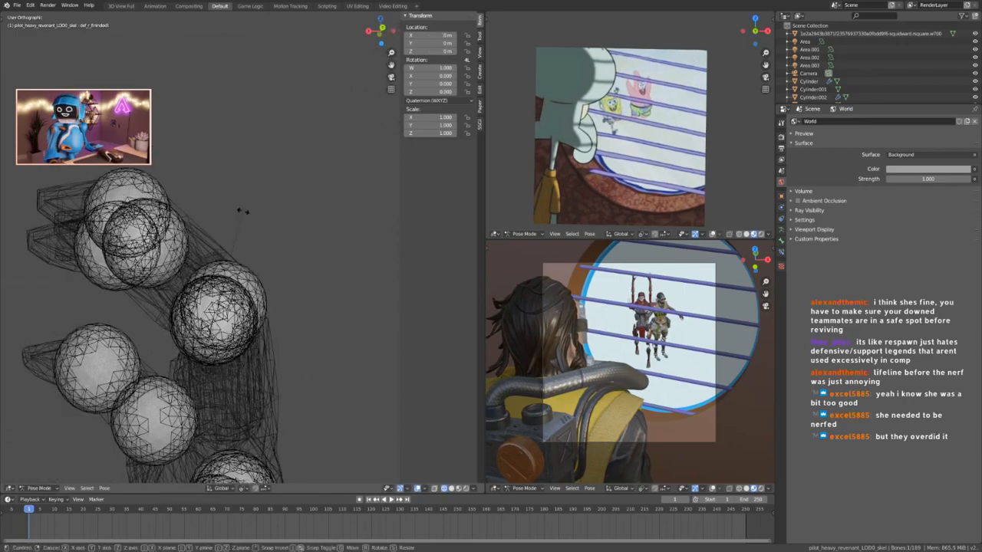
left_click(262, 286)
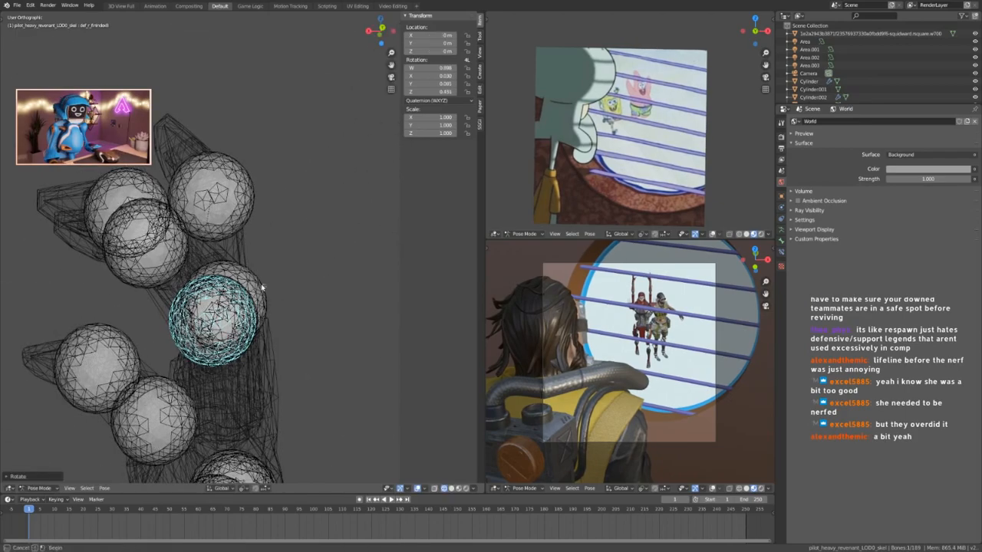
key("r")
left_click(305, 243)
middle_click_drag(306, 243, 297, 222)
Rotate the second bone of the second hand's ring finger inward and return the armature to Object Mode.
left_click(175, 312)
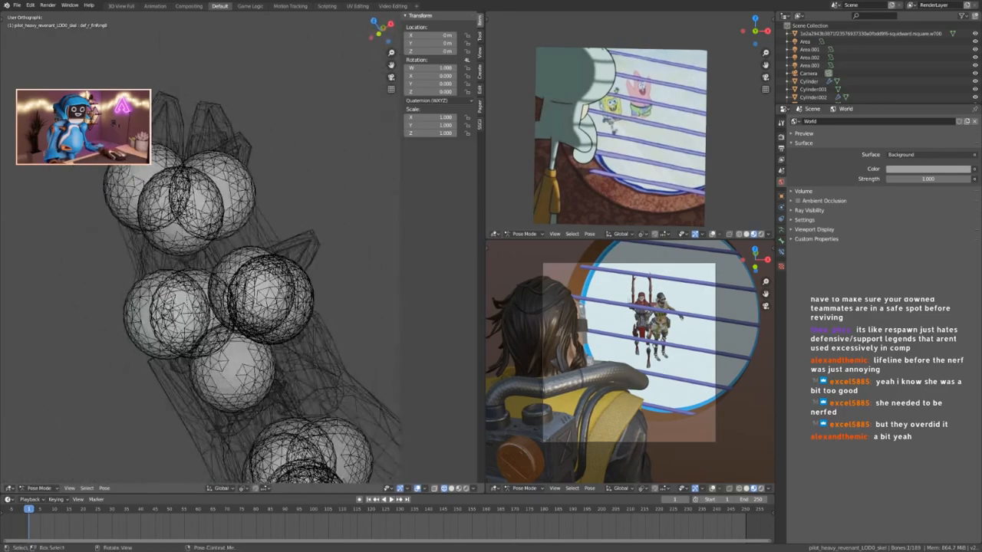
key("r")
left_click(268, 258)
scroll(288, 267, "down", 5)
key("ctrl+Tab")
scroll(265, 282, "down", 2)
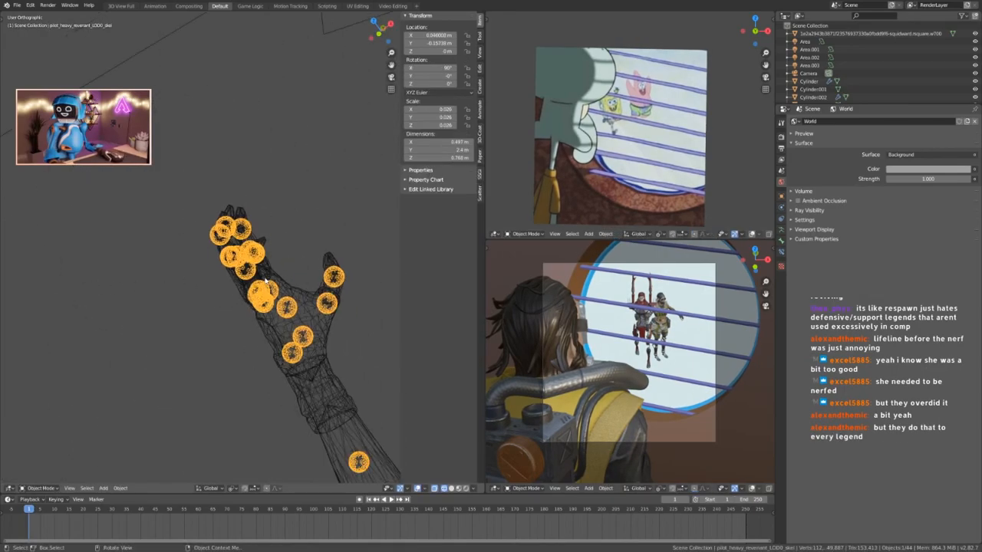
middle_click_drag(295, 277, 172, 309)
scroll(350, 300, "down", 10)
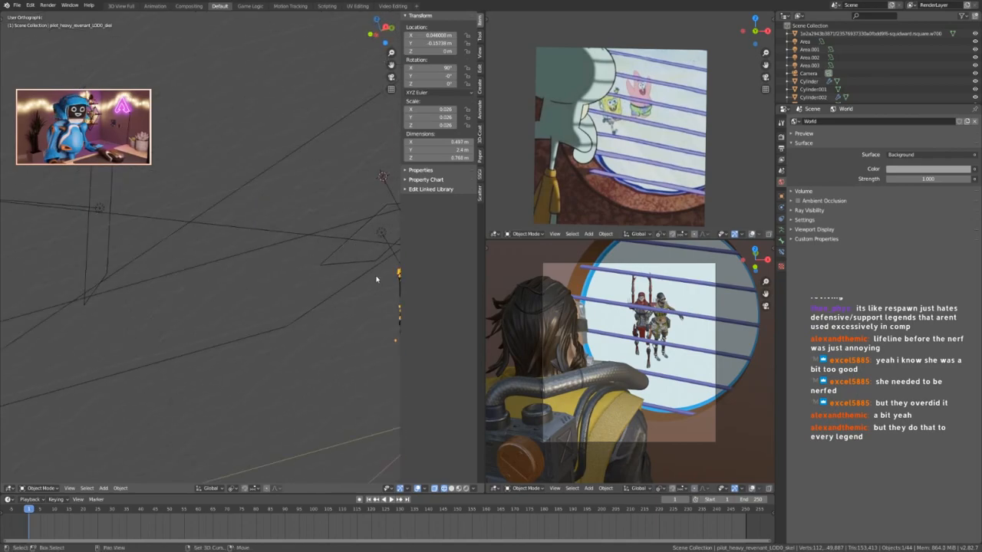
middle_click_drag(374, 282, 254, 277, "shift")
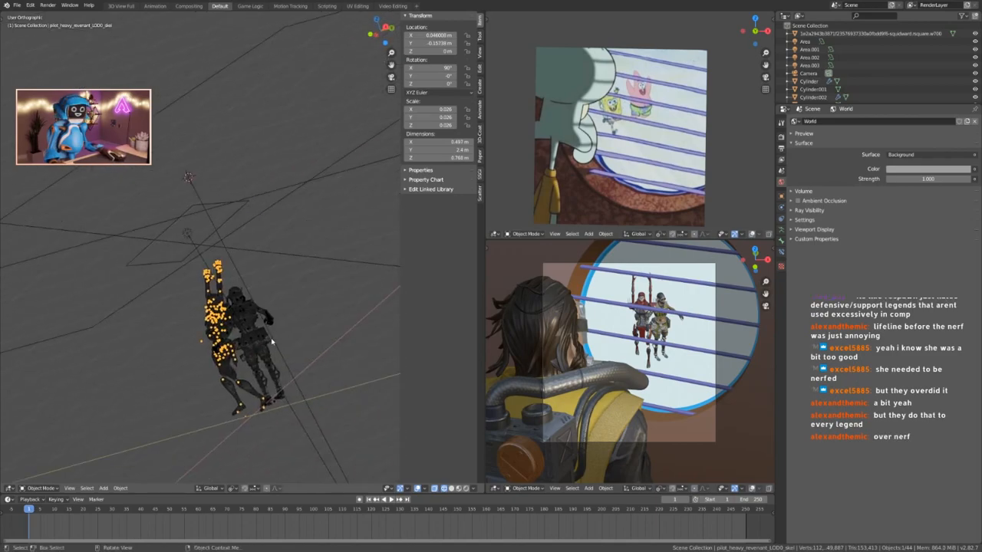
key("KP_7")
scroll(274, 345, "down", 6)
scroll(274, 346, "up", 10)
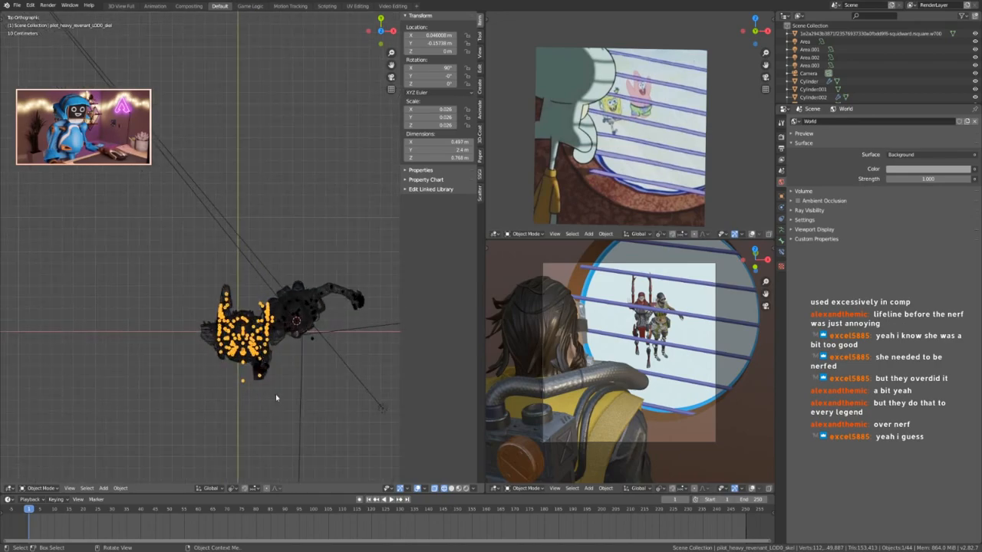
key("r")
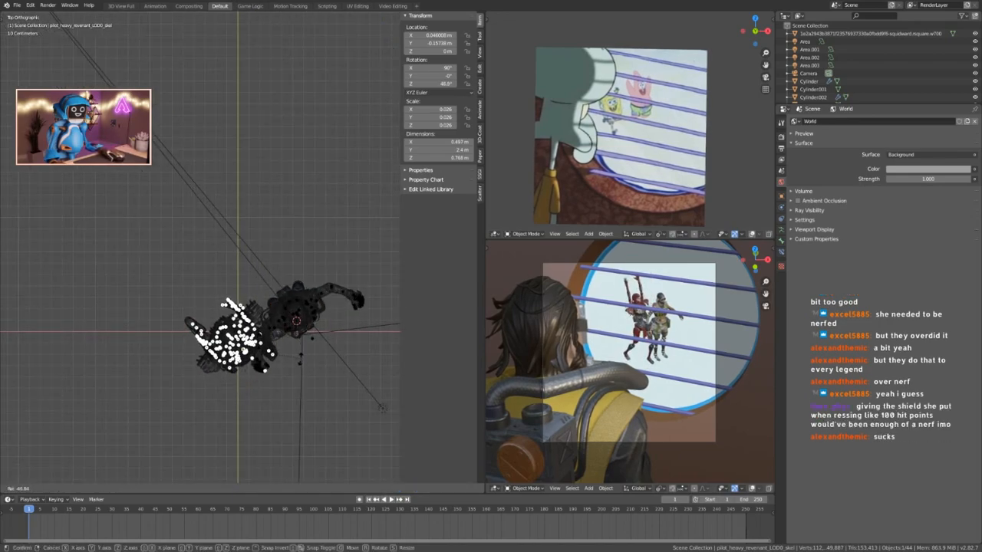
right_click(300, 364)
Select all of the Revenant's bones in Pose Mode and insert Location and Rotation keyframes at frame 1.
scroll(250, 341, "up", 3)
key("ctrl+Tab")
left_click(253, 389)
key("a")
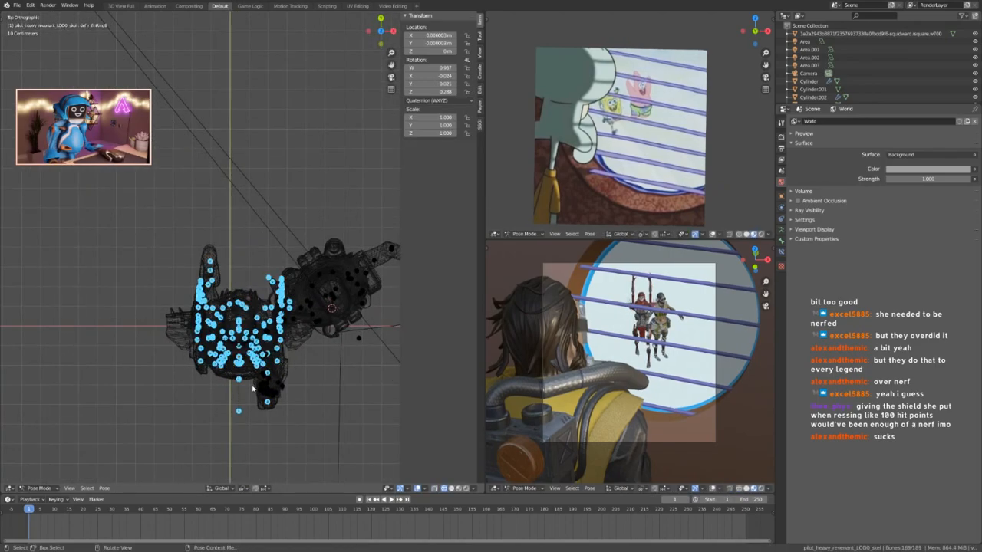
key("i")
left_click(253, 387)
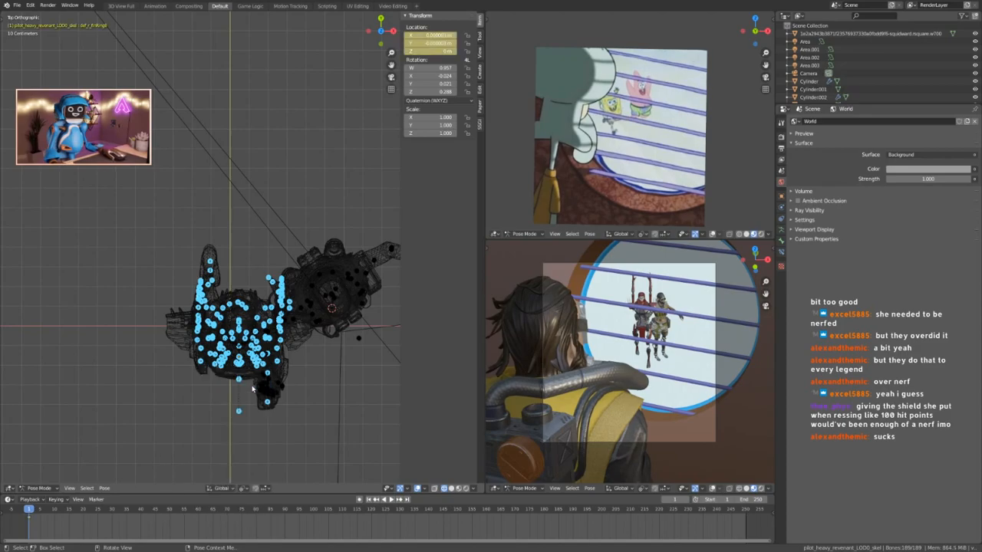
key("i")
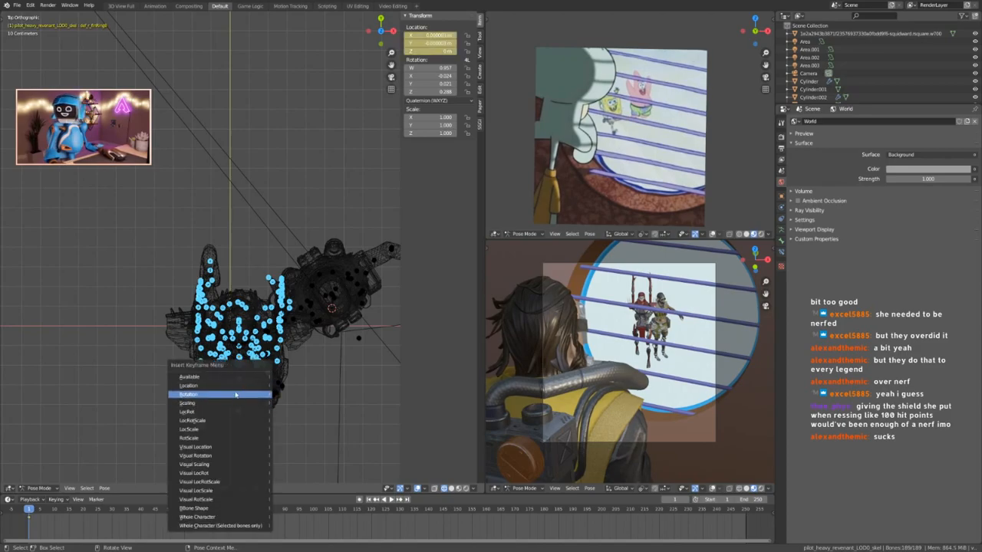
left_click(230, 394)
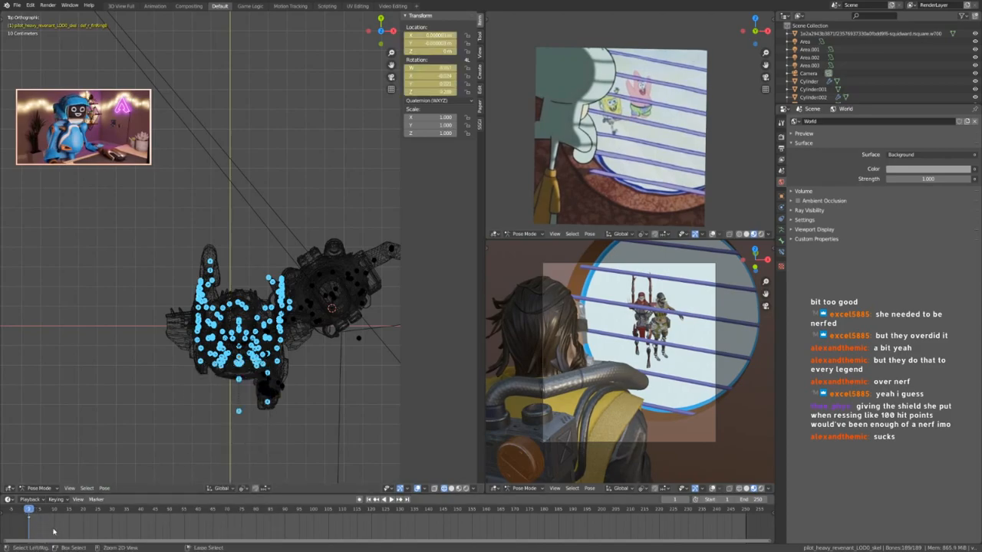
Insert Location and Rotation keyframes on all bones of the other figure, paste the copied Revenant pose onto it, and return to Object Mode.
key("ctrl+Tab")
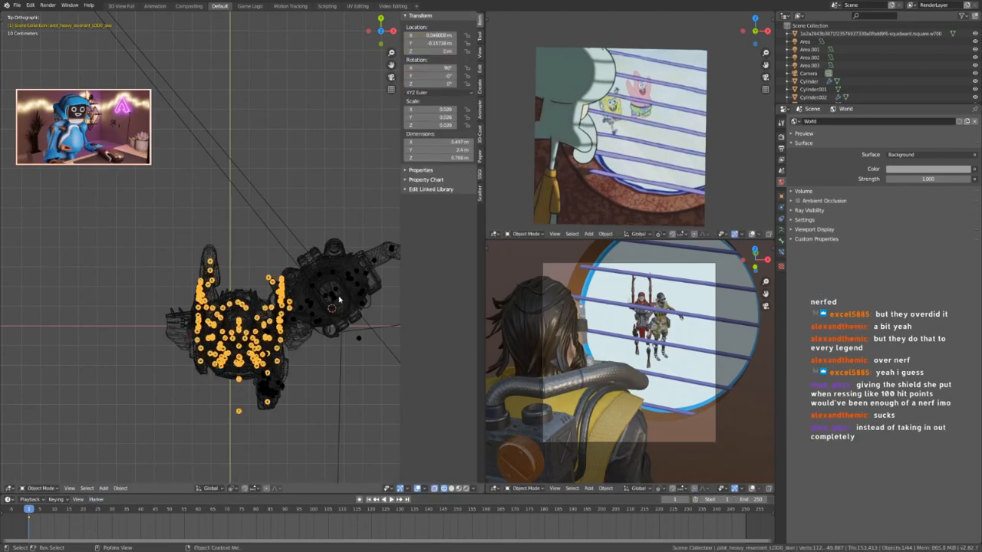
left_click(333, 294)
left_click(335, 292)
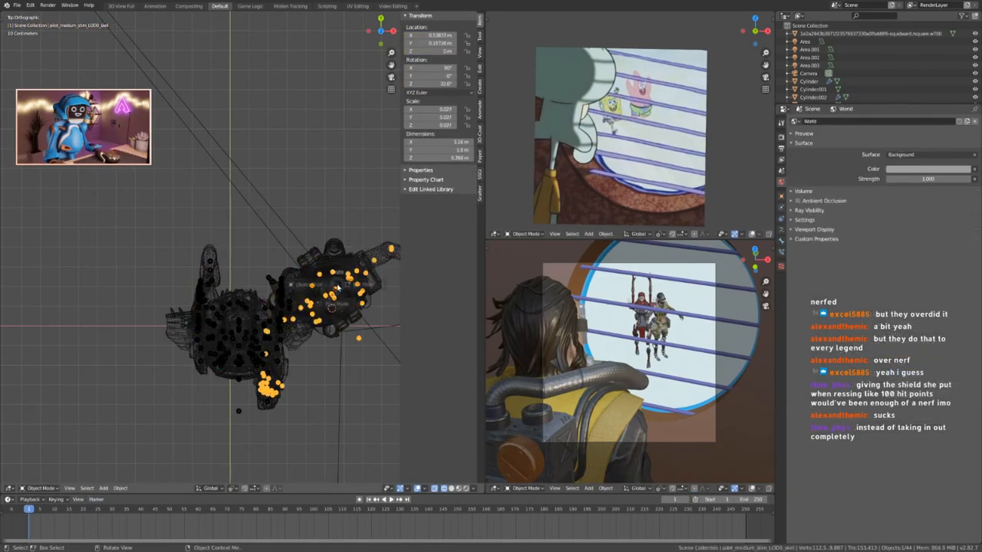
key("Tab")
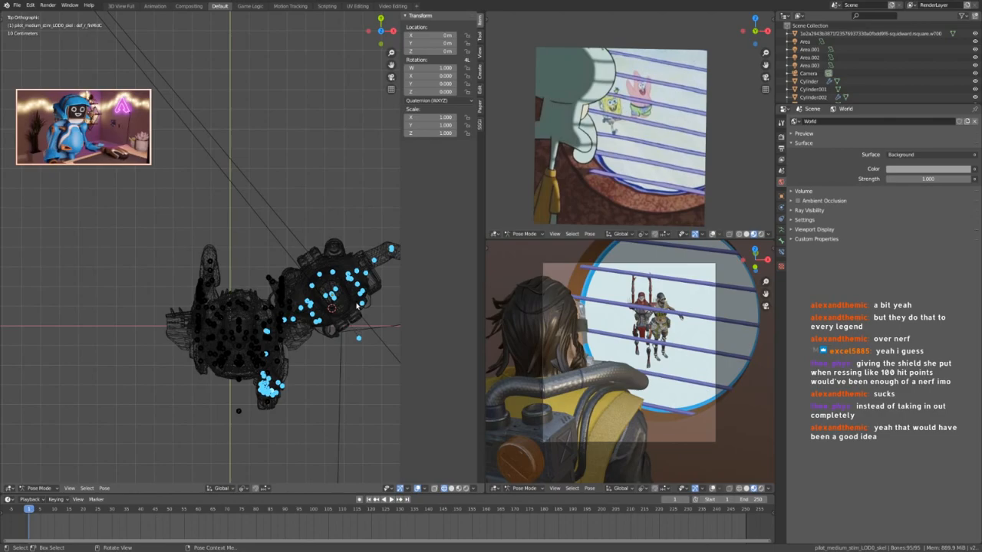
key("i")
left_click(357, 305)
key("i")
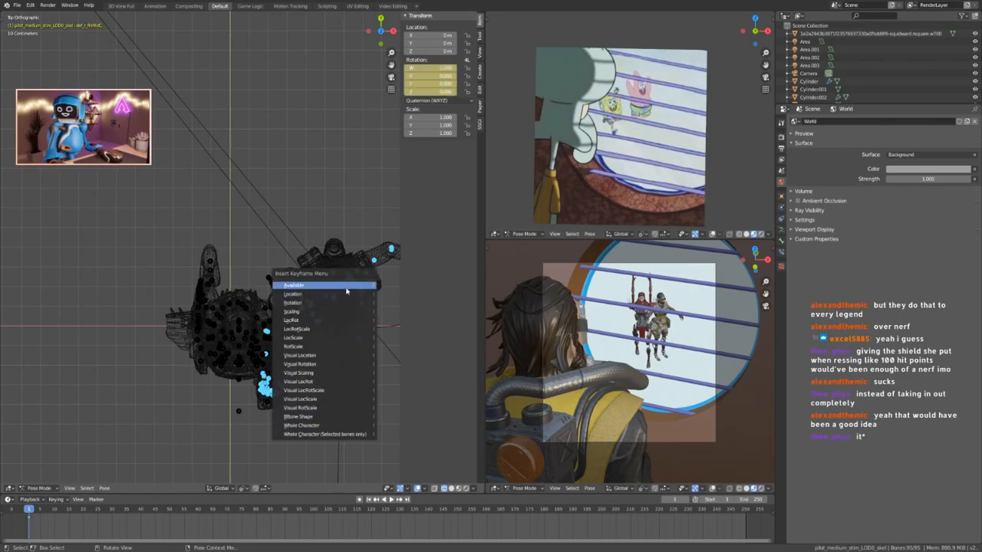
left_click(330, 293)
key("ctrl+v")
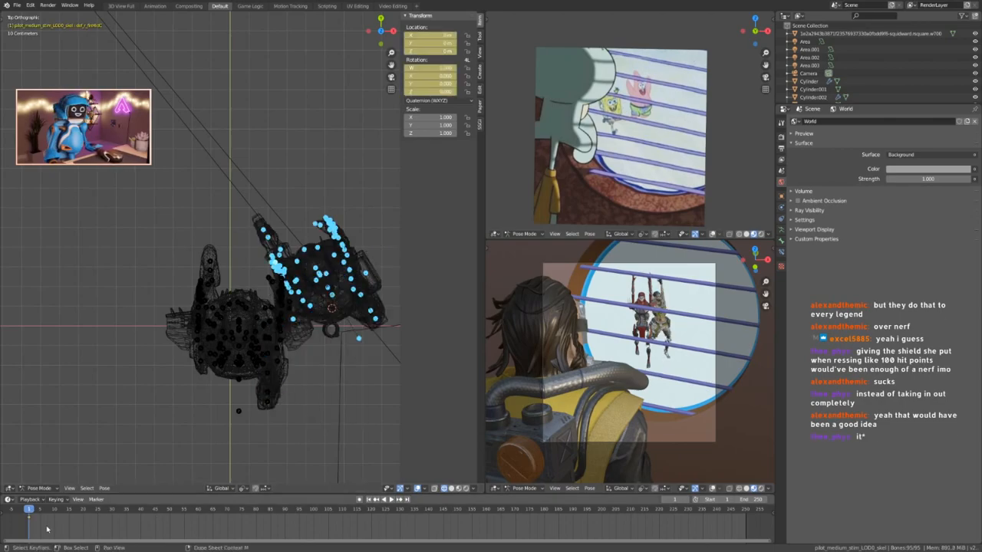
key("ctrl+Tab")
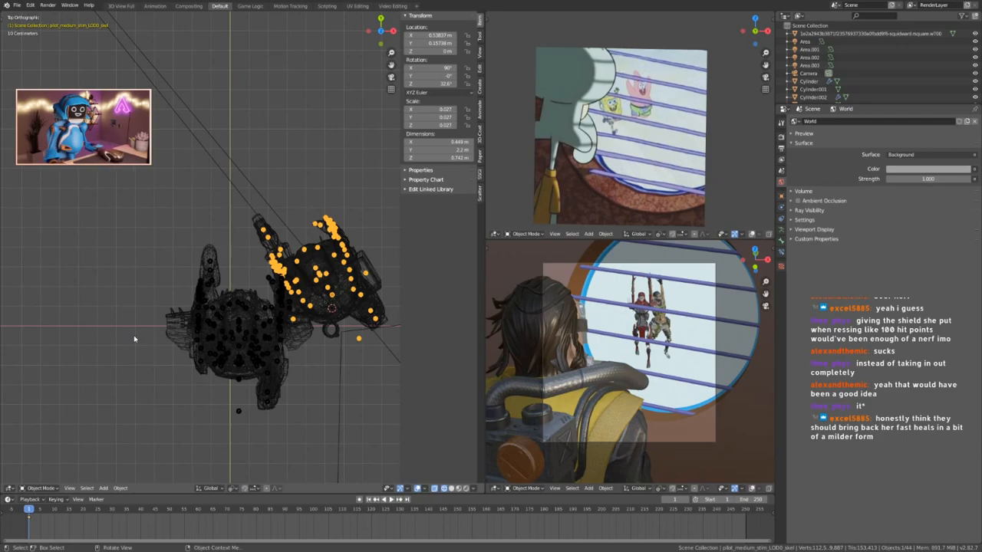
Rotate the Revenant's armature to about 42° around Z in the top view and move it slightly away from the other figure.
scroll(306, 355, "down", 2)
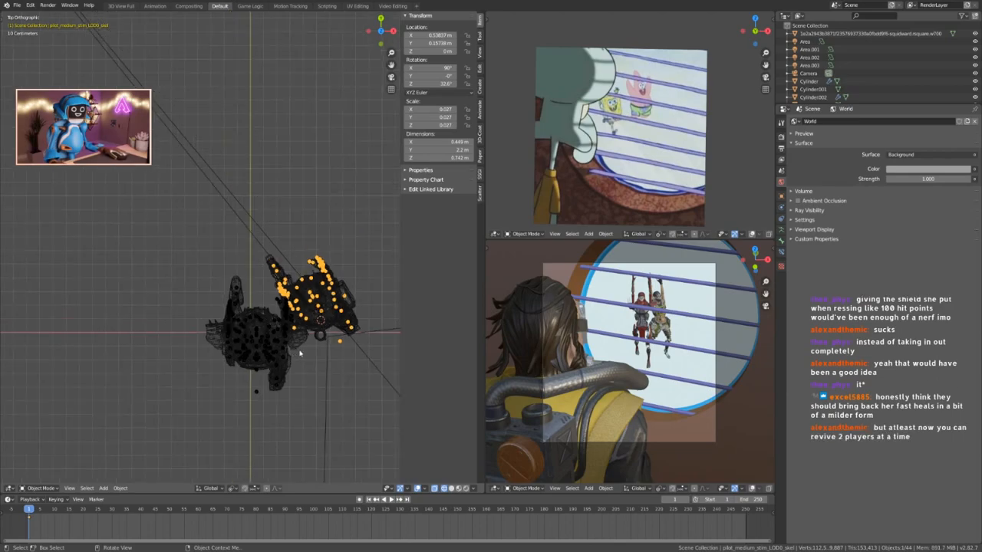
middle_click_drag(319, 350, 295, 332)
key("KP_7")
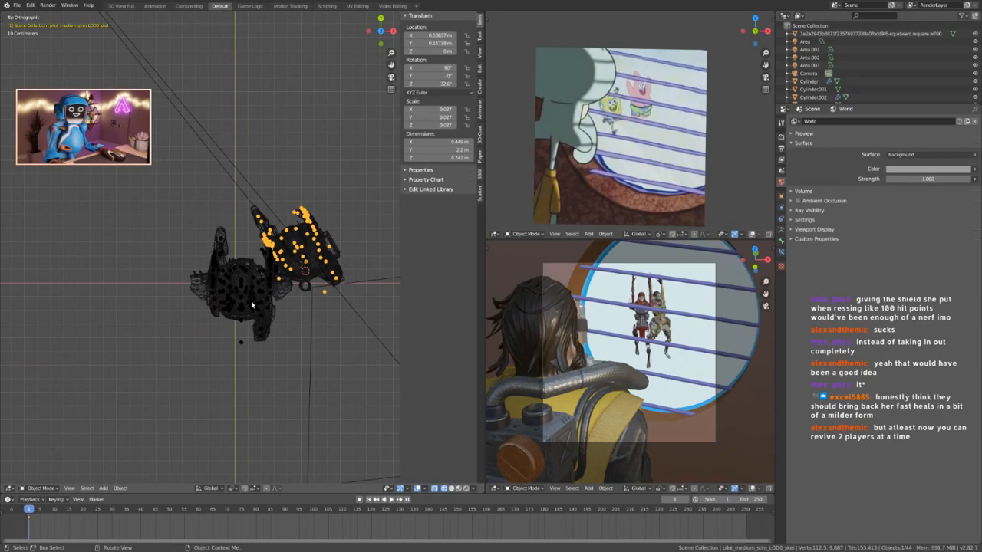
left_click(255, 305)
left_click(254, 305)
left_click(253, 306)
scroll(258, 297, "up", 4)
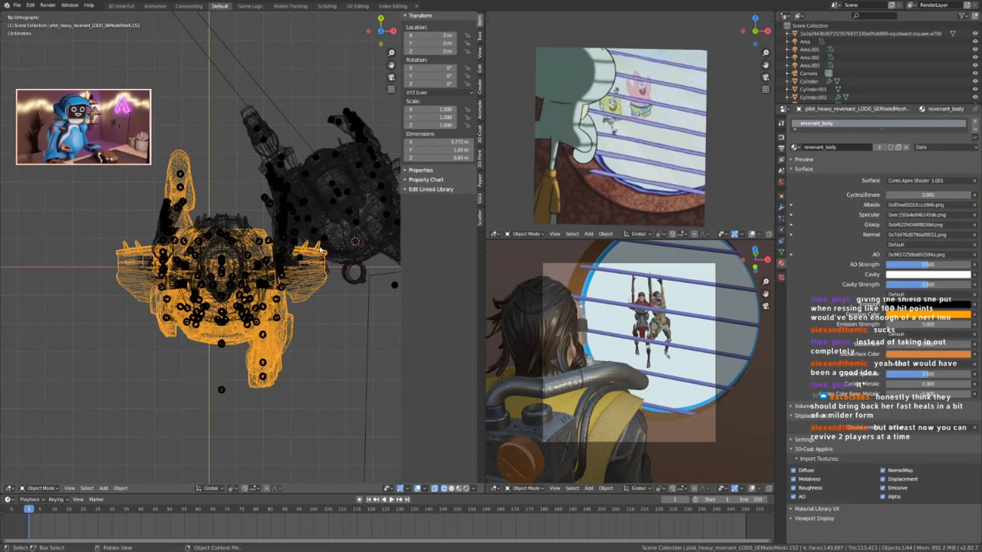
left_click(244, 340)
key("r")
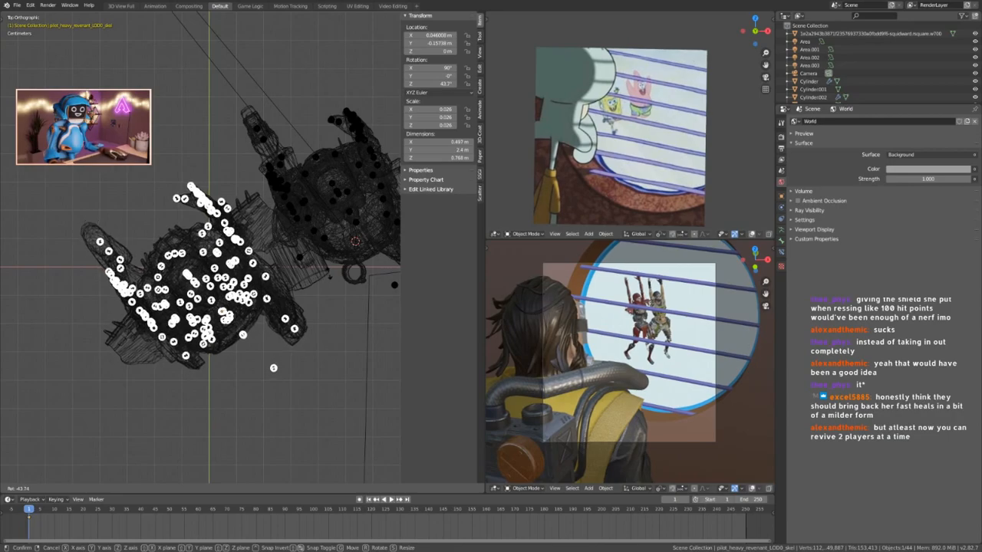
left_click(336, 340)
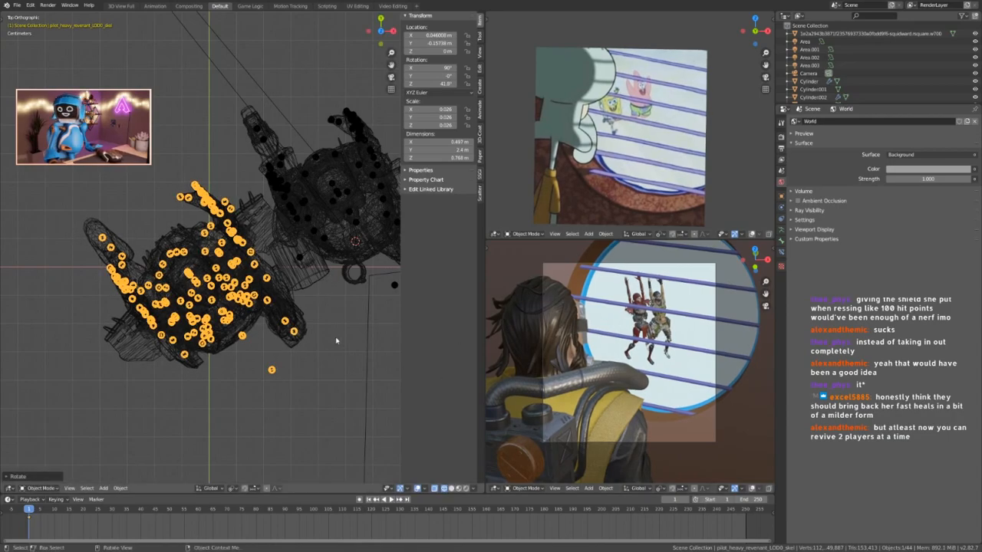
left_click(284, 334)
scroll(303, 310, "down", 2)
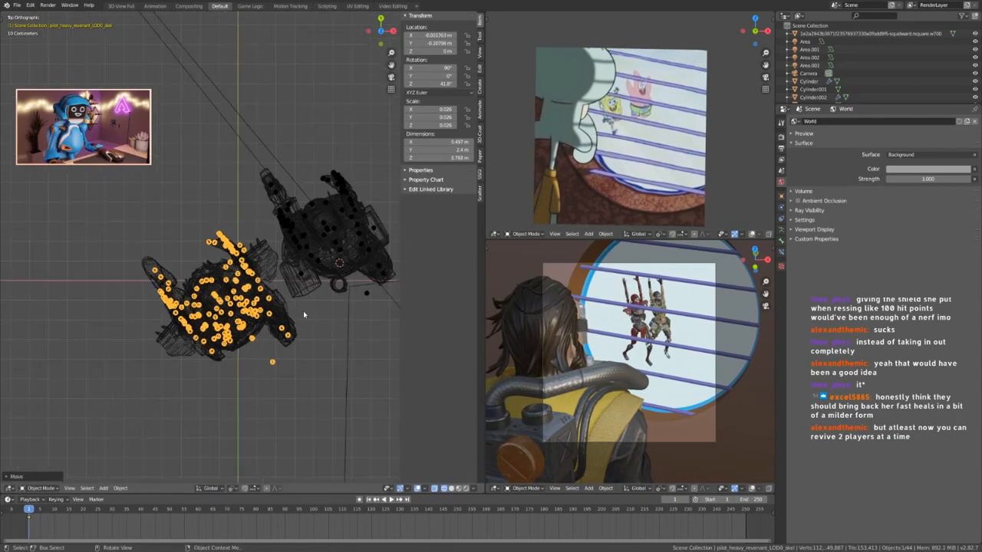
Select the other figure's armature and move it farther from the Revenant, toward the back of the scene.
left_click(326, 236)
middle_click_drag(326, 236, 256, 258, "shift")
left_click(262, 260)
left_click(262, 261)
left_click(260, 254)
left_click(259, 254)
left_click(259, 253)
left_click(259, 253)
left_click(259, 254)
left_click(259, 253)
left_click(260, 254)
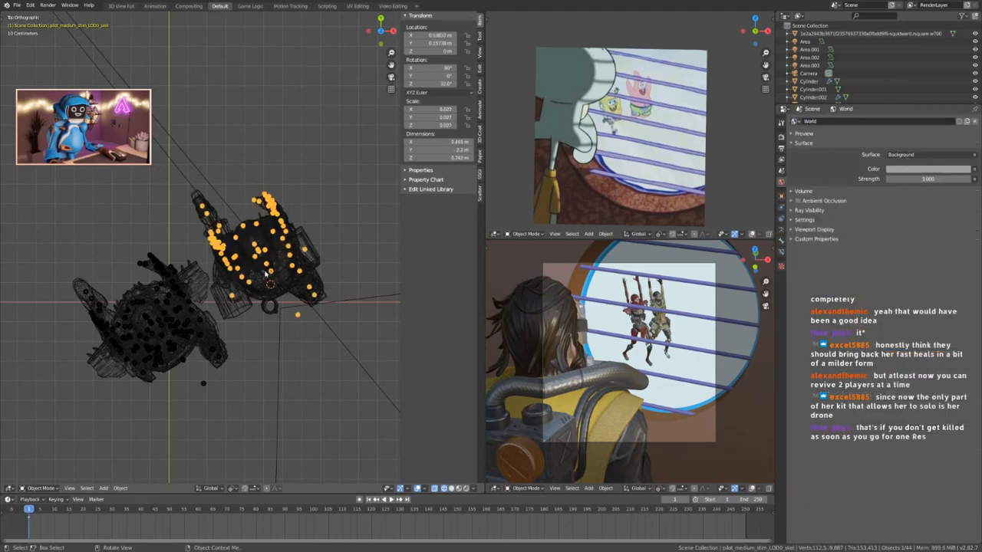
key("g")
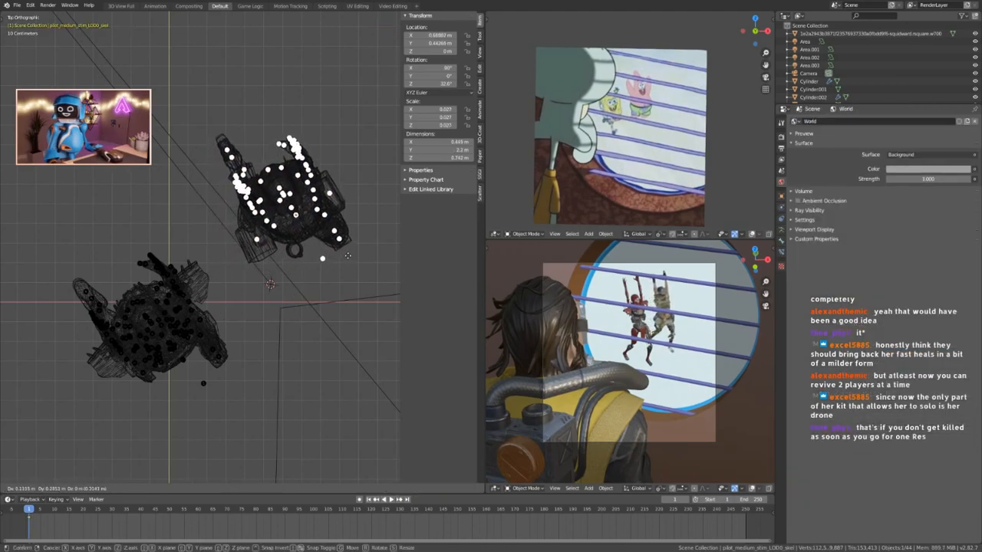
left_click(351, 253)
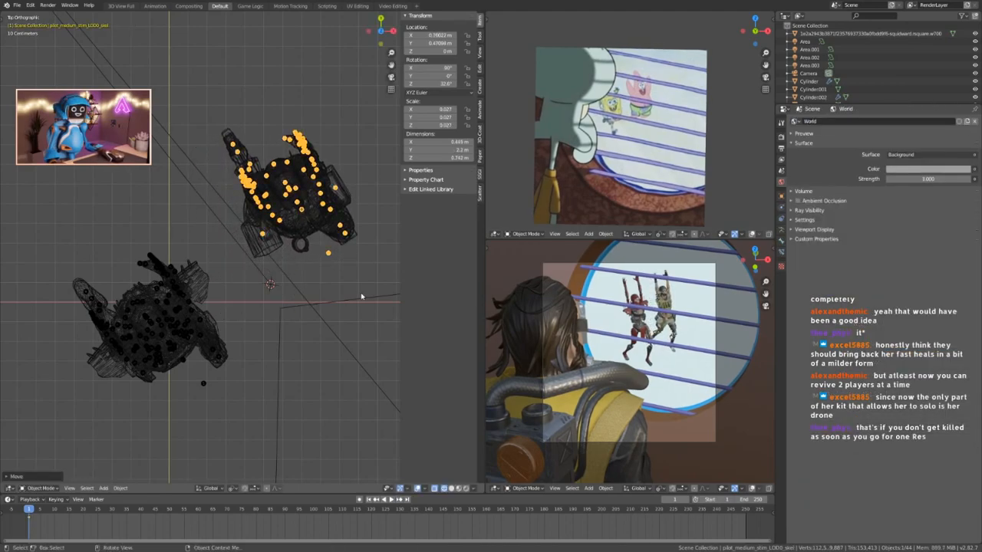
Rotate the other figure's armature to about 44° around Z and move it to about X 0.83 m, Y 0.59 m.
left_click(375, 254)
key("g")
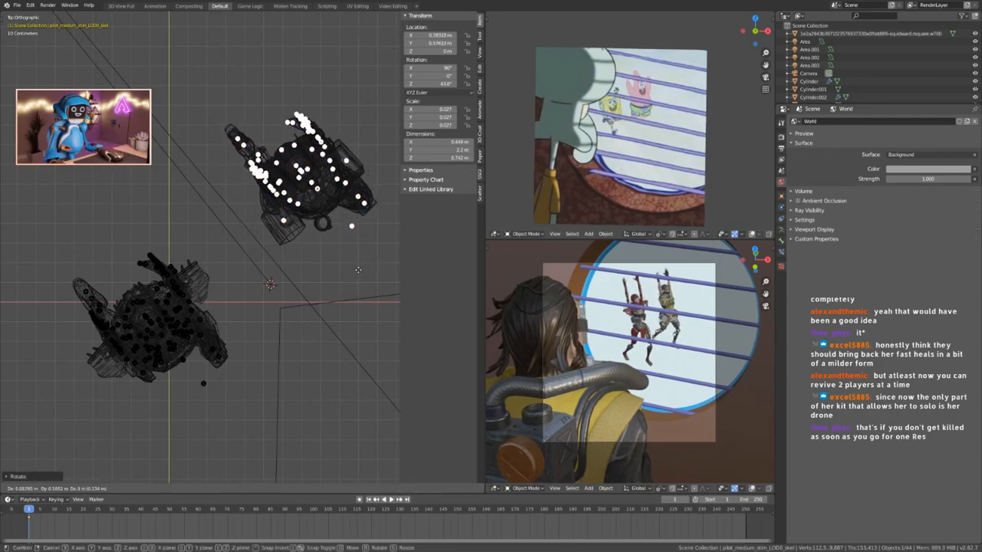
left_click(367, 268)
scroll(307, 289, "down", 2)
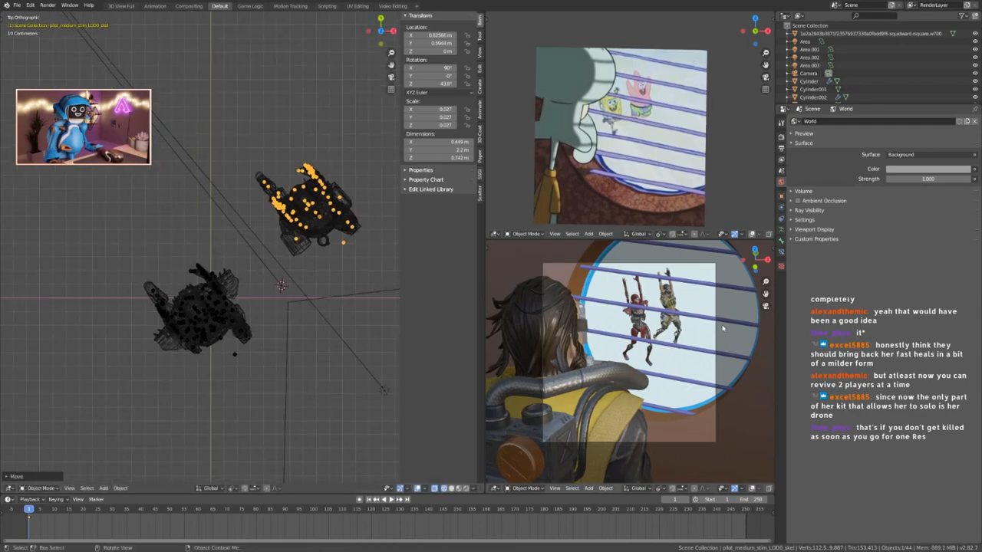
Select both figures' armatures and move them together slightly upward within the round window in the camera view.
scroll(722, 331, "down", 2)
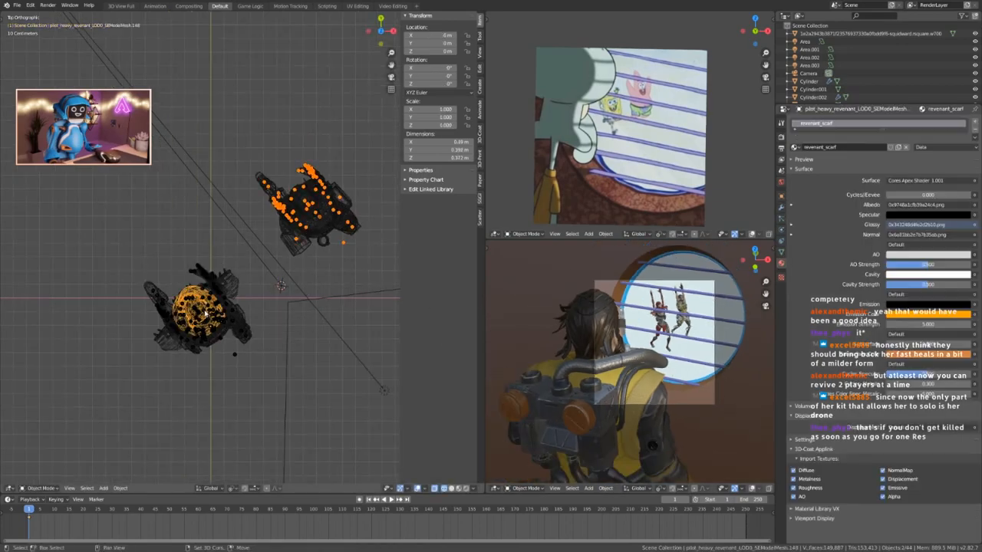
left_click(219, 327)
left_click(214, 326)
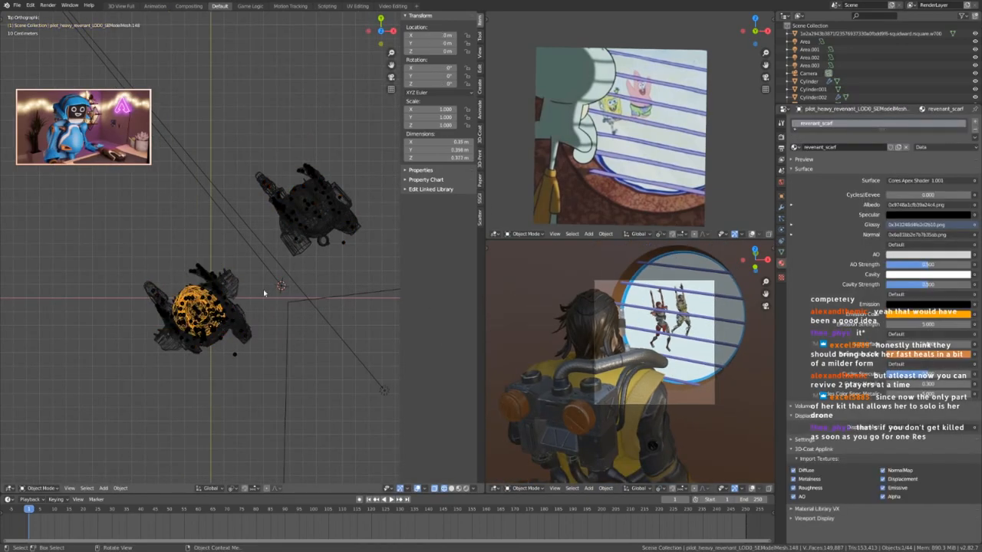
left_click(216, 324)
left_click(217, 322)
left_click(220, 322)
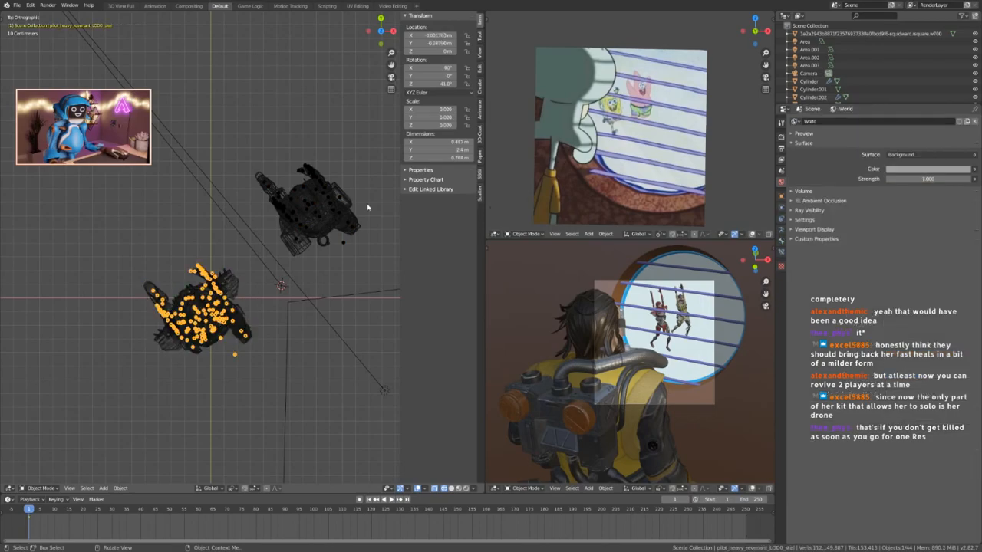
scroll(343, 210, "up", 7)
left_click(347, 359, "shift")
scroll(346, 359, "down", 6)
middle_click_drag(328, 384, 309, 320, "shift")
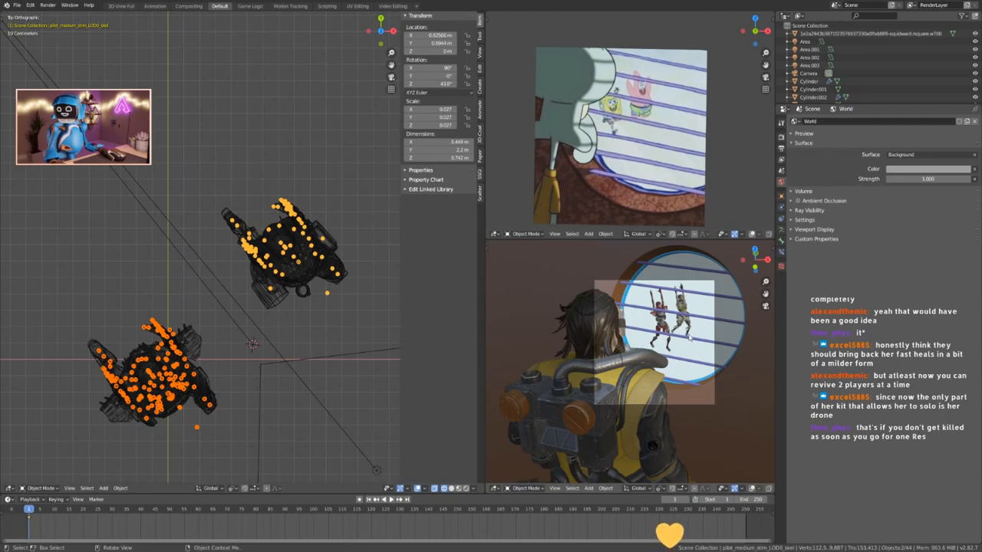
key("g")
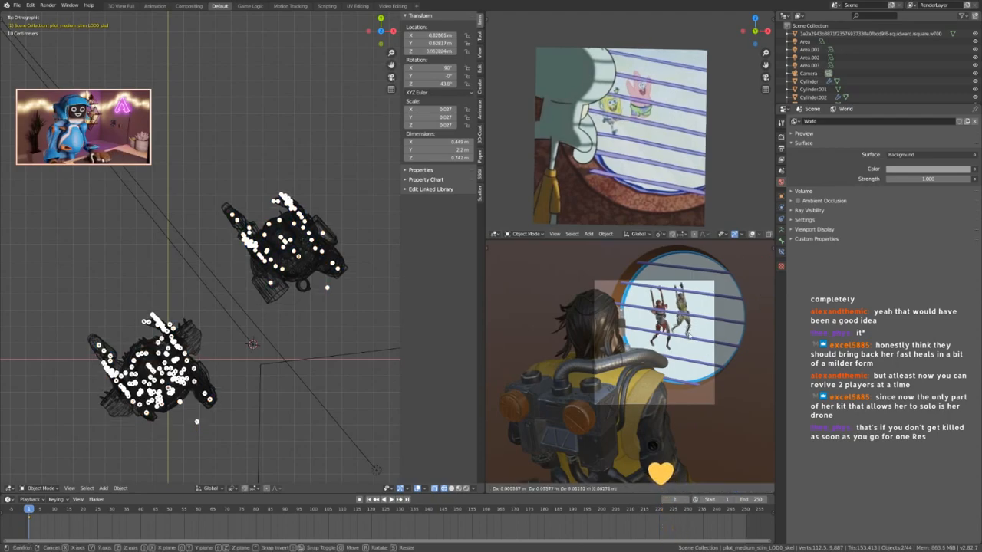
left_click(661, 473)
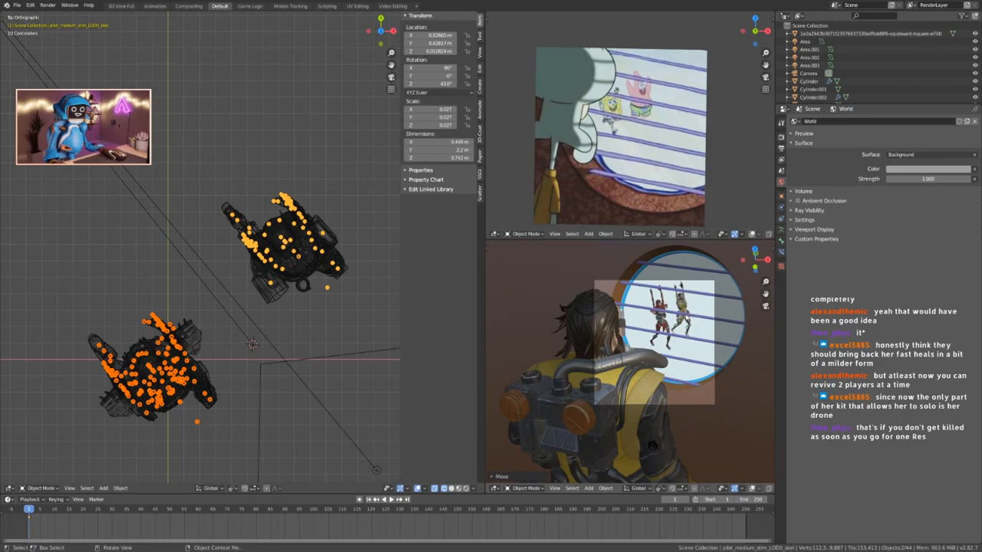
Select the purple window bars and lower them to about Z 5.08 m in front of the two figures.
scroll(684, 326, "up", 3)
left_click(692, 332)
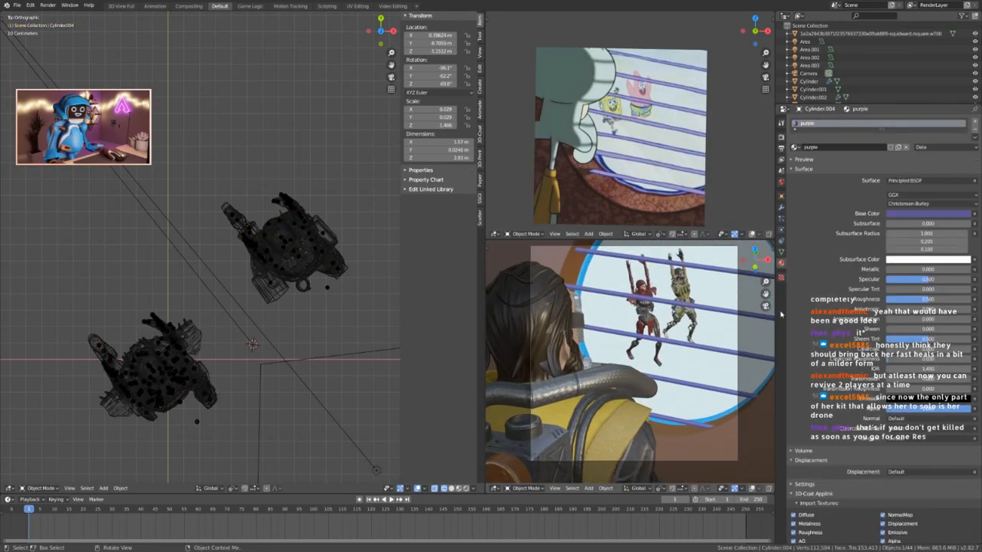
scroll(300, 342, "down", 10)
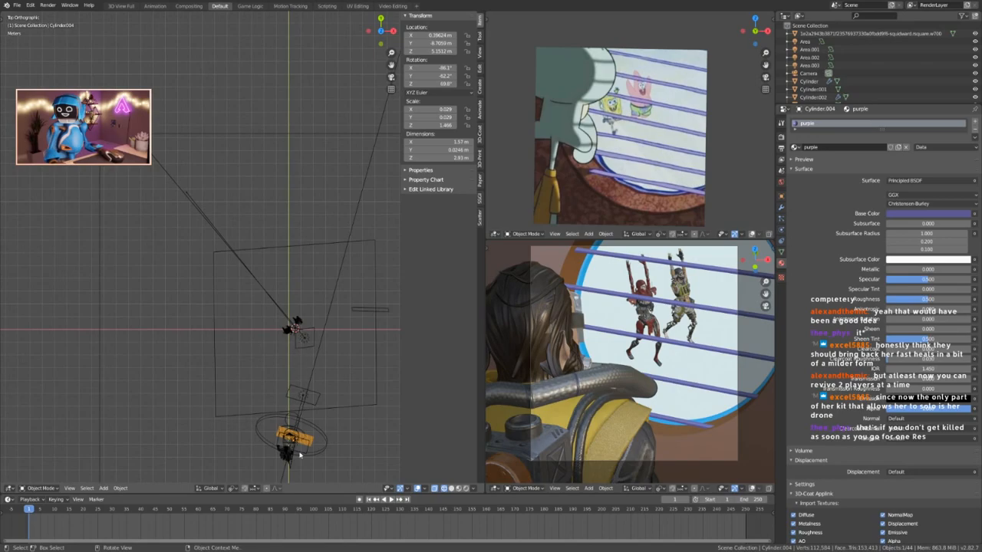
key("KP_Decimal")
key("g")
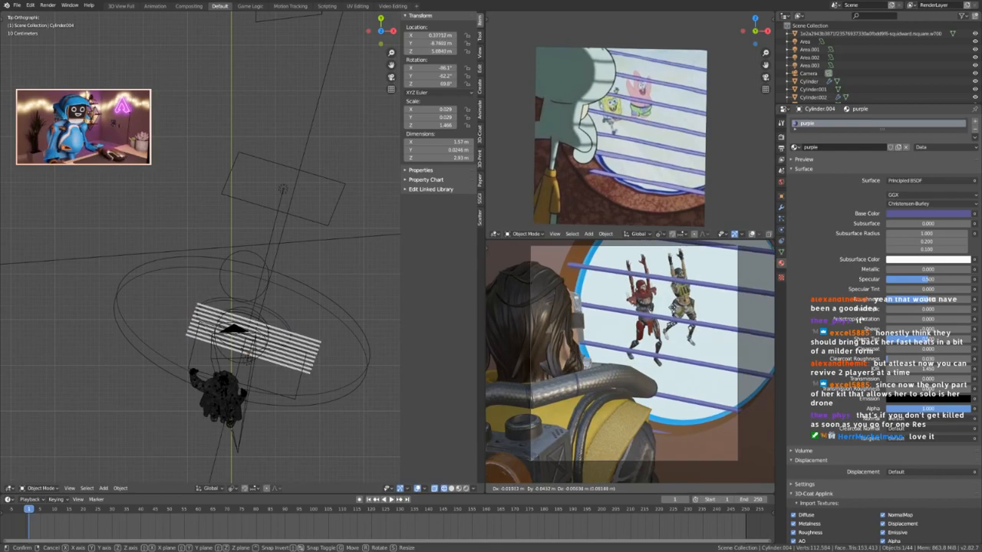
left_click(672, 328)
scroll(672, 328, "down", 3)
scroll(672, 327, "up", 3)
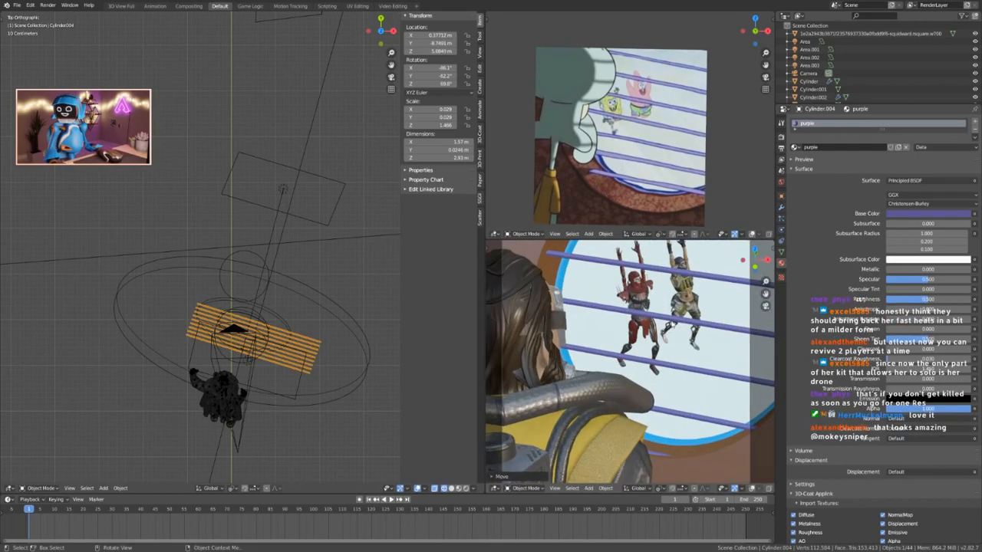
Select the Revenant's armature and switch it to Pose Mode.
scroll(237, 345, "up", 3)
scroll(246, 347, "down", 4)
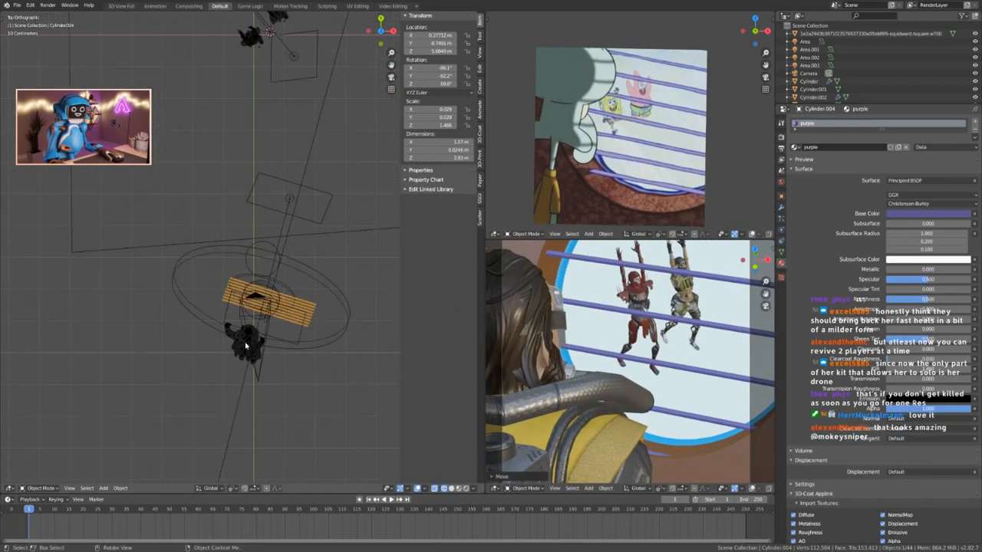
scroll(245, 347, "up", 5)
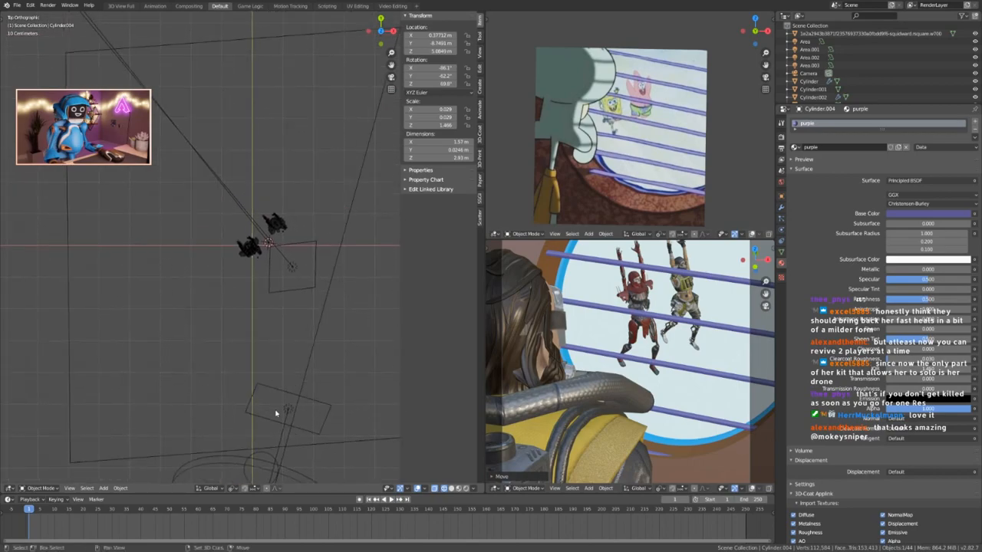
left_click(241, 342)
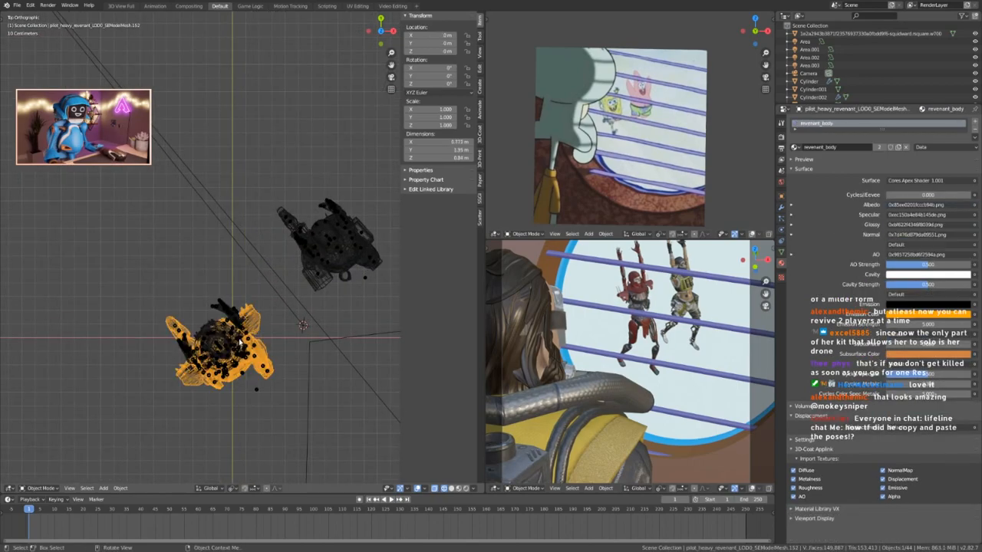
left_click(255, 389)
key("ctrl+Tab")
left_click(281, 311)
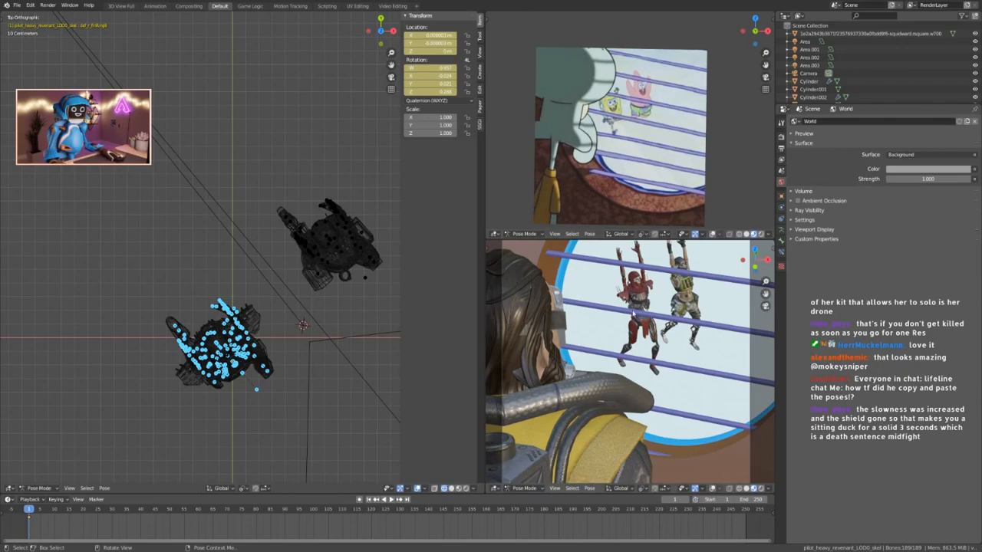
Select the Revenant's right shoulder bone and rotate it slightly to adjust the raised arm.
scroll(218, 362, "up", 4)
middle_click_drag(244, 404, 254, 258)
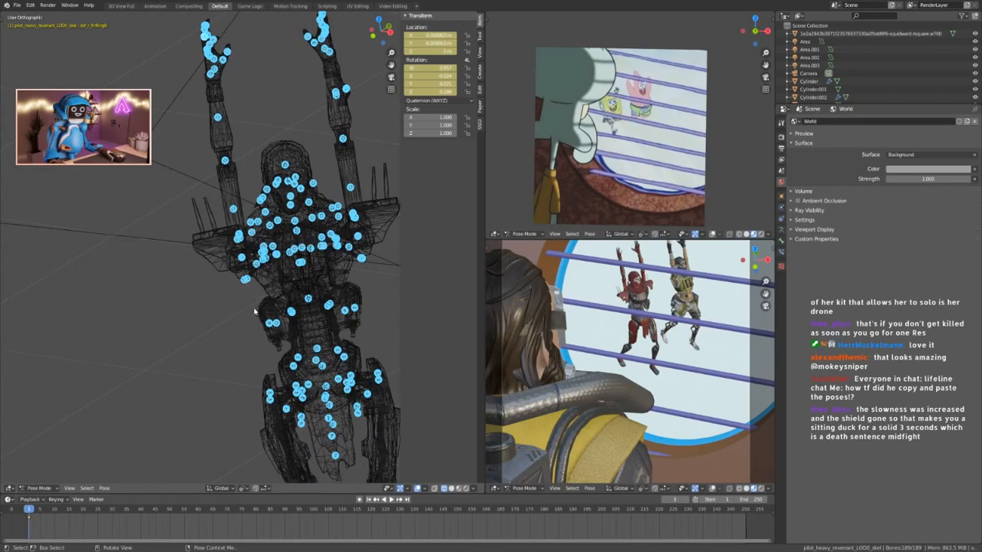
scroll(255, 312, "up", 5)
left_click(276, 301)
scroll(280, 302, "down", 9)
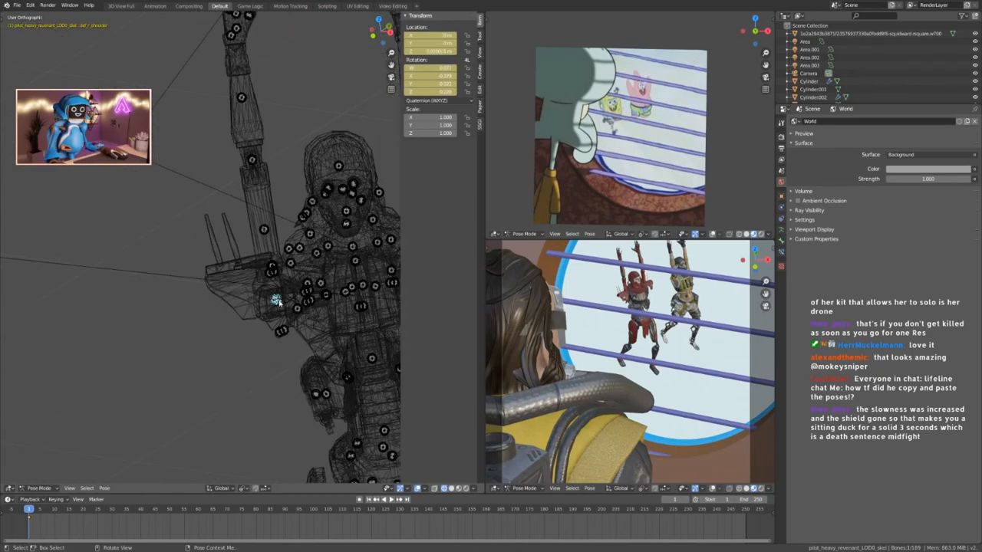
middle_click_drag(297, 281, 270, 300, "shift")
key("r")
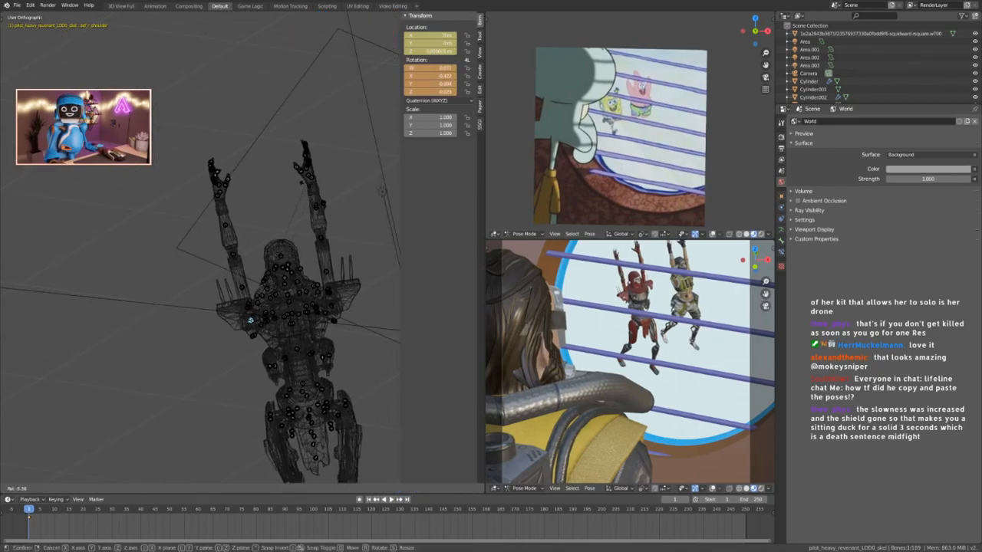
key("Return")
Rotate the Revenant's right shoulder bone by about 5° as seen from above to spread the raised arms.
middle_click_drag(329, 307, 296, 227)
key("r")
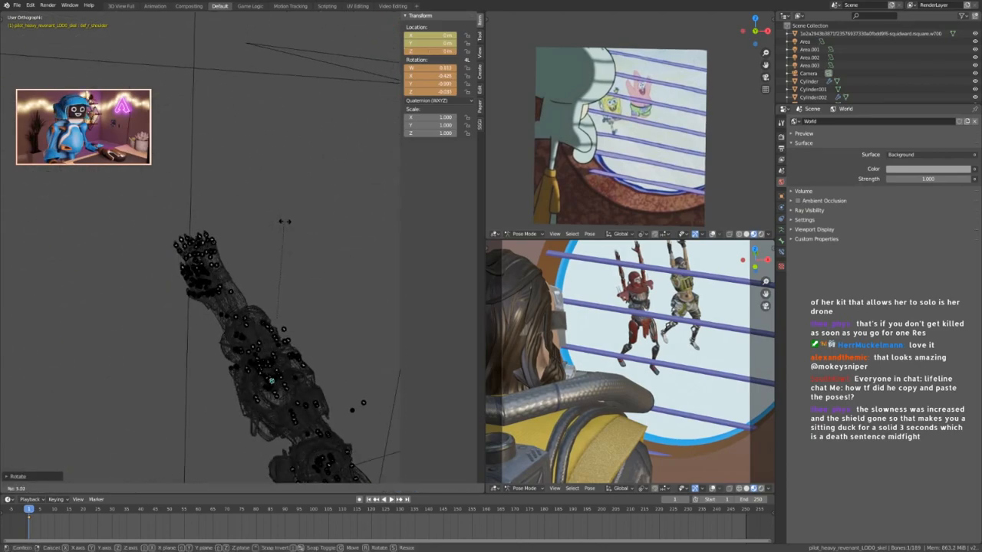
key("Return")
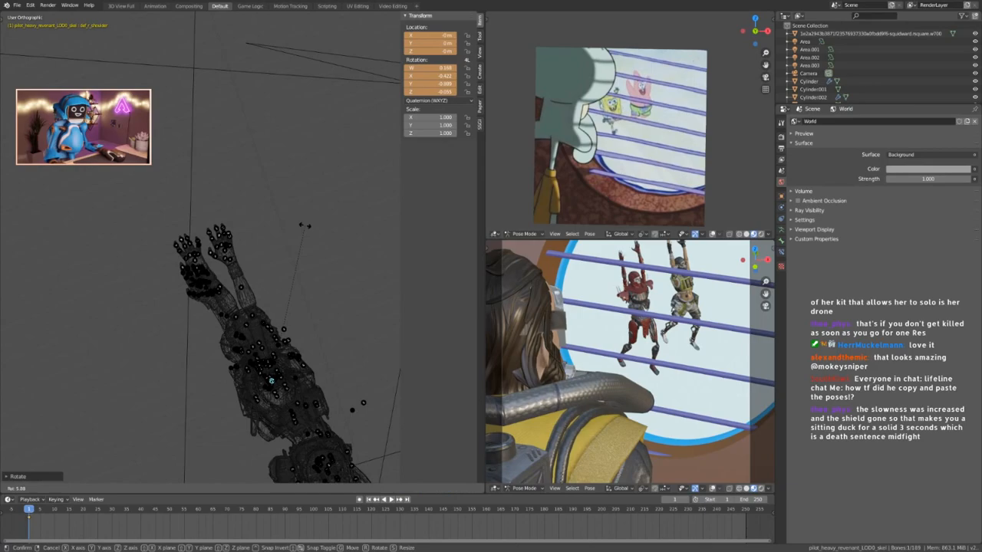
left_click(306, 227)
Select the Revenant's right elbow bone and rotate the forearm inward toward the other raised arm.
scroll(261, 316, "up", 4)
left_click(243, 310)
middle_click_drag(245, 310, 297, 227)
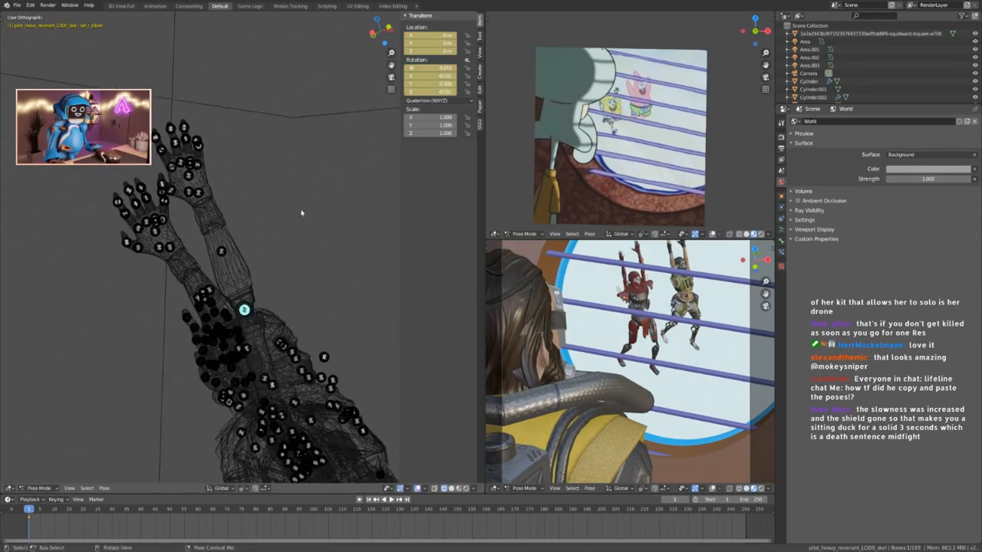
key("r")
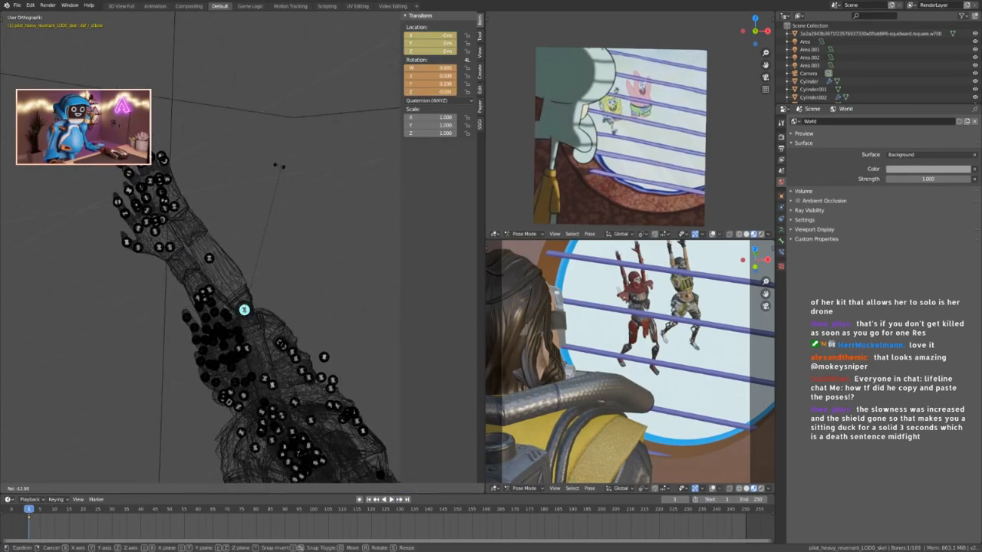
left_click(273, 172)
middle_click_drag(302, 294, 342, 342)
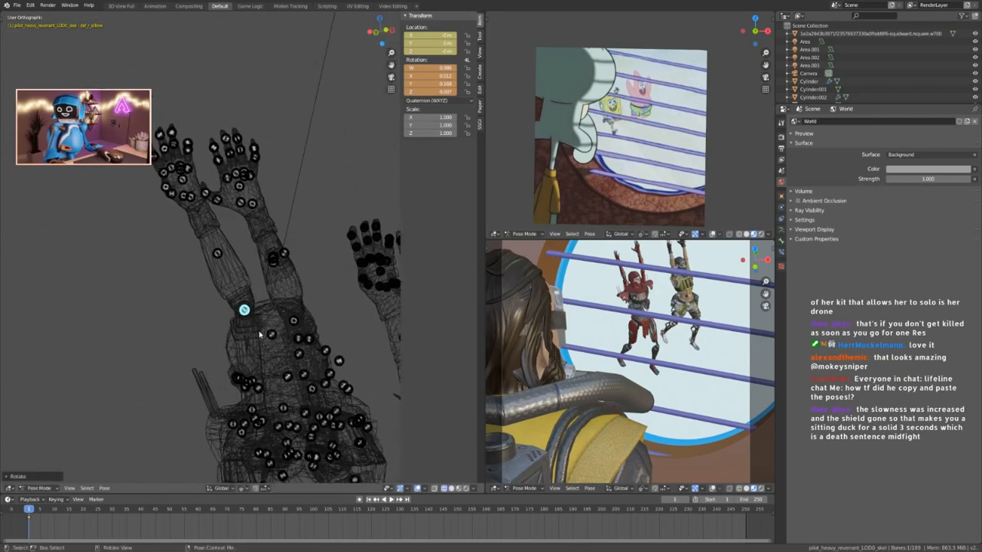
Leave Pose Mode on the Revenant and pick the Octane figure for posing.
middle_click_drag(253, 299, 274, 255)
key("ctrl+Tab")
left_click(271, 246)
left_click(272, 246)
left_click(271, 246)
key("ctrl+Tab")
key("a")
scroll(279, 248, "up", 4)
left_click(263, 252)
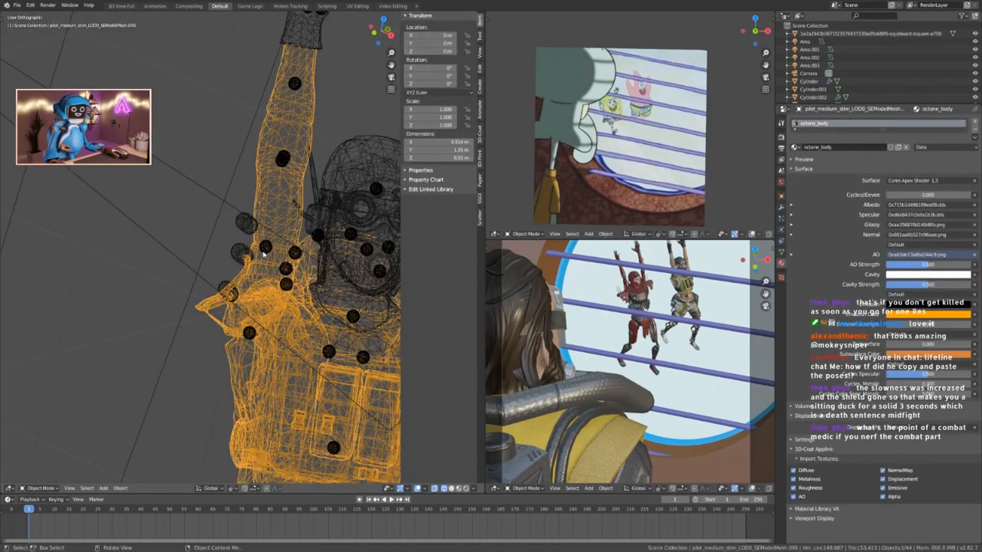
Select the Octane figure's right shoulder bone in Pose Mode and rotate it by about -18° to tilt the arm outward.
left_click(247, 338)
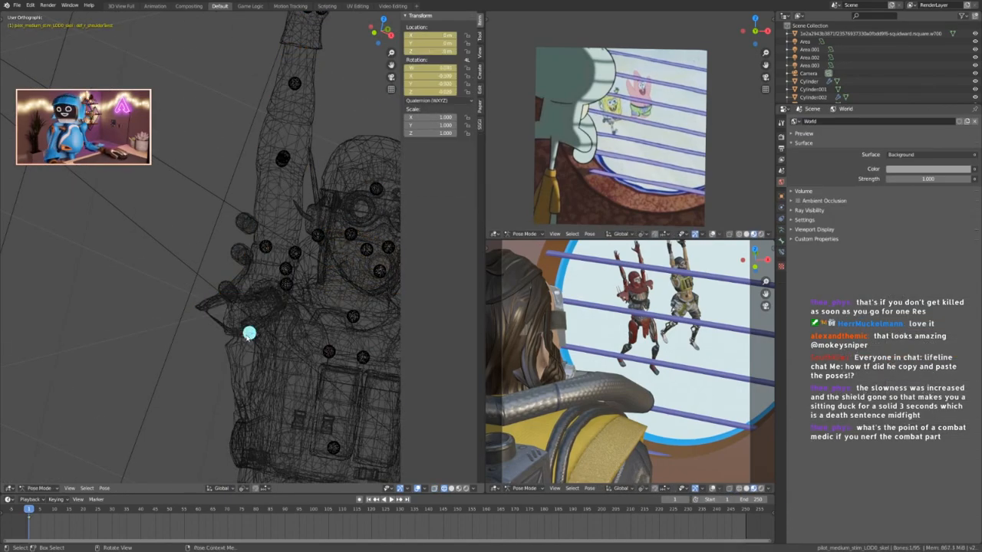
left_click(247, 338)
scroll(261, 322, "down", 5)
middle_click_drag(271, 308, 254, 290)
scroll(270, 290, "up", 5)
scroll(257, 334, "up", 2)
key("r")
right_click(334, 261)
scroll(331, 259, "down", 4)
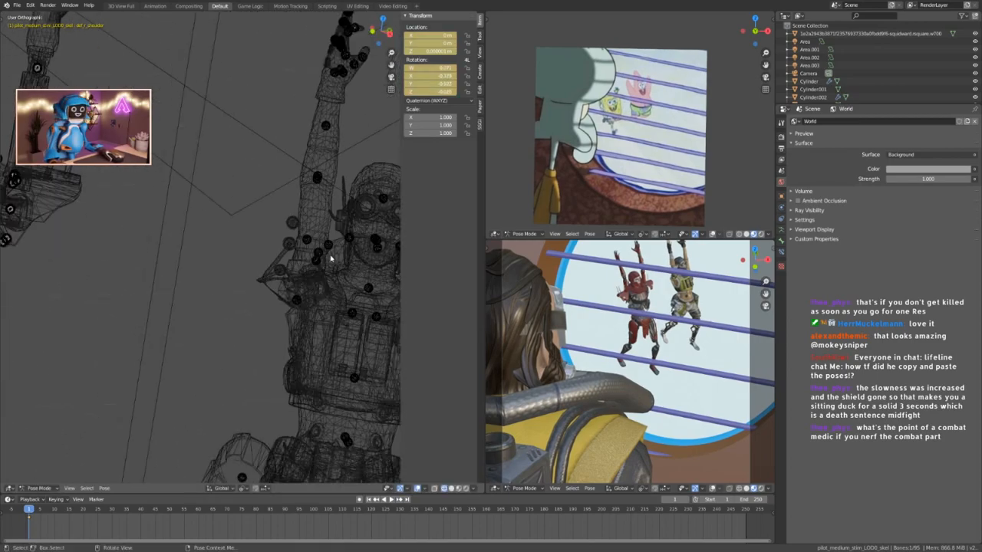
middle_click_drag(331, 258, 331, 234)
key("r")
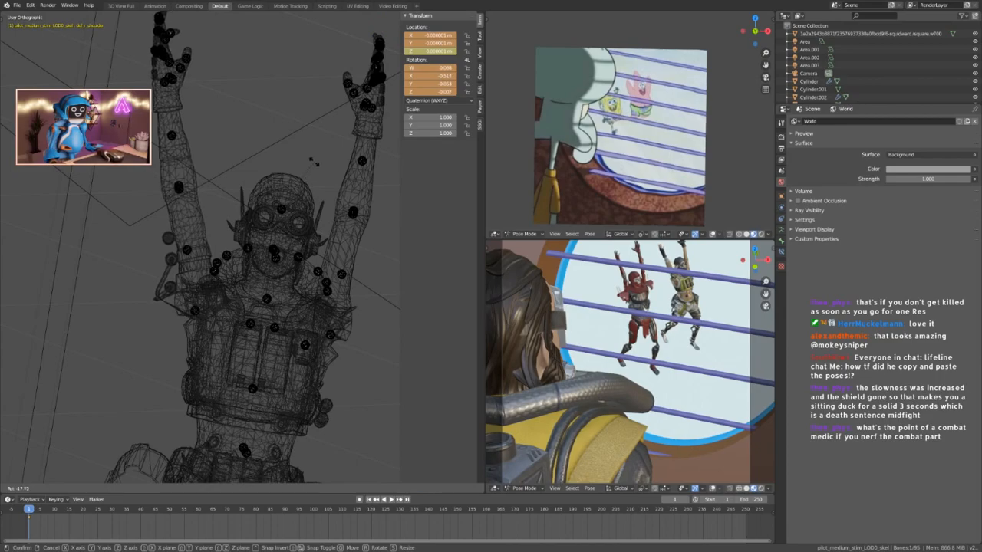
left_click(313, 162)
Select the Octane figure's left shoulder bone and rotate it to reposition the raised arm.
left_click(332, 336)
middle_click_drag(361, 302, 278, 289)
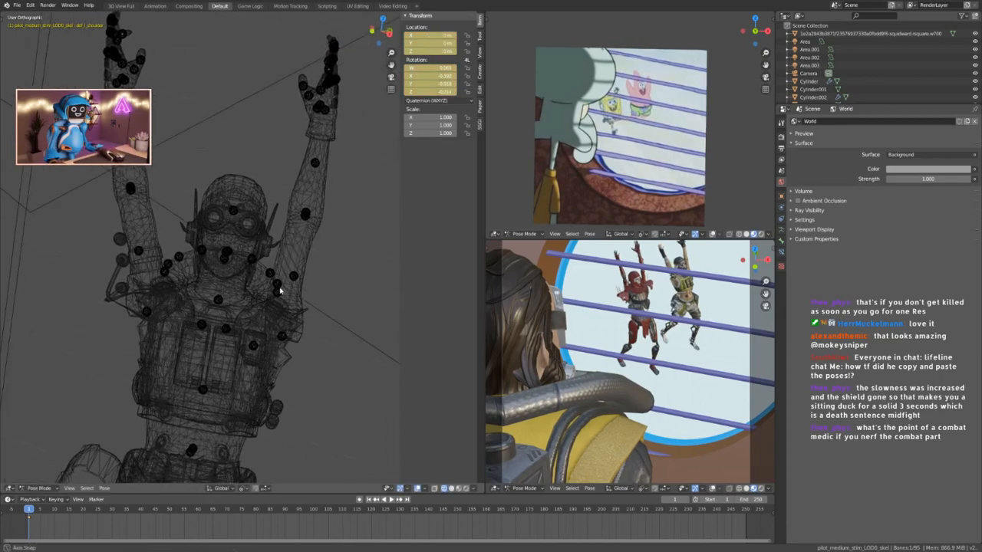
key("r")
left_click(386, 207)
Select the Octane figure's left elbow bone and rotate the forearm to bend the raised arm.
middle_click_drag(386, 209, 292, 207)
left_click(330, 215)
left_click(327, 219)
left_click(315, 233)
left_click(242, 187)
middle_click_drag(242, 188, 299, 117)
key("r")
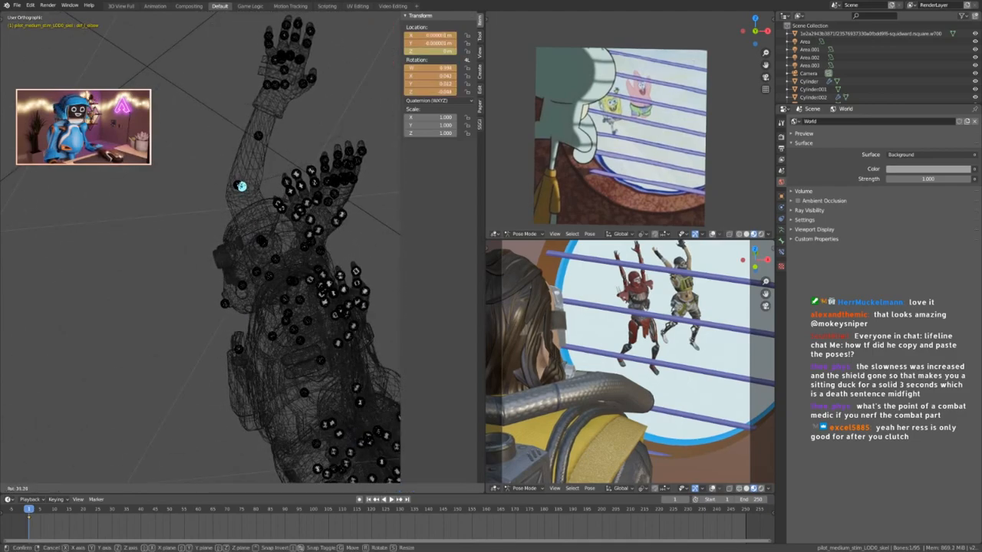
left_click(241, 186)
middle_click_drag(242, 185, 303, 158)
left_click(214, 212)
key("ctrl+z")
left_click(216, 215)
key("r")
right_click(274, 120)
Rotate the Octane figure's left shoulder bone from above and from the front to refine the raised left arm.
middle_click_drag(260, 241, 290, 99)
left_click(219, 216)
key("r")
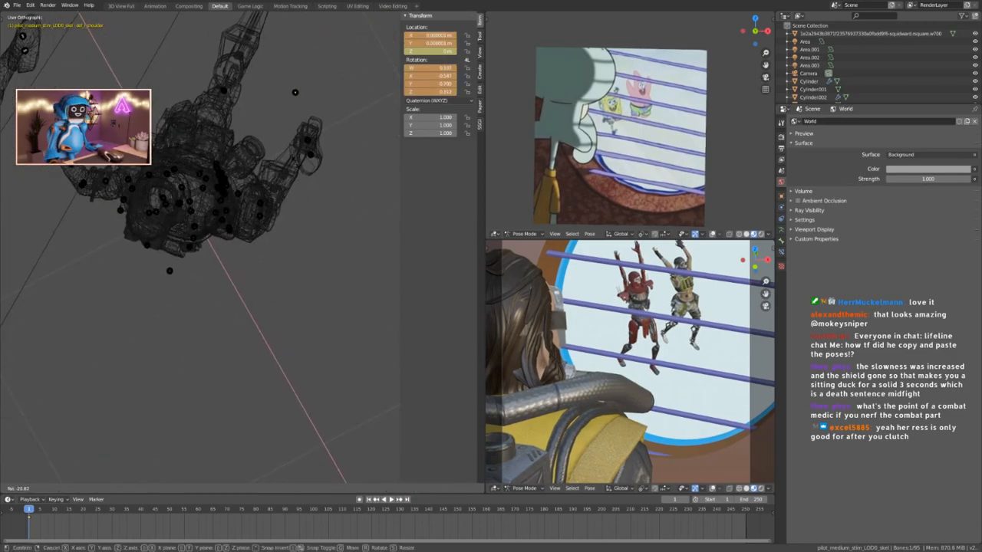
left_click(252, 241)
middle_click_drag(252, 240, 334, 157)
key("r")
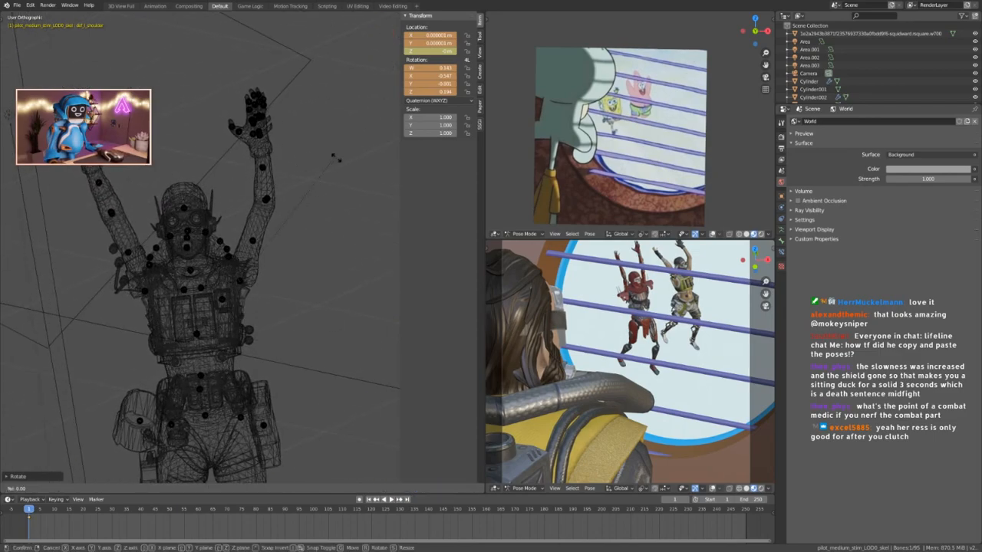
left_click(358, 167)
Rotate the Octane figure's right shoulder bone as seen from above to change the right arm's direction.
middle_click_drag(247, 250, 329, 228, "shift")
middle_click_drag(227, 270, 307, 172)
key("r")
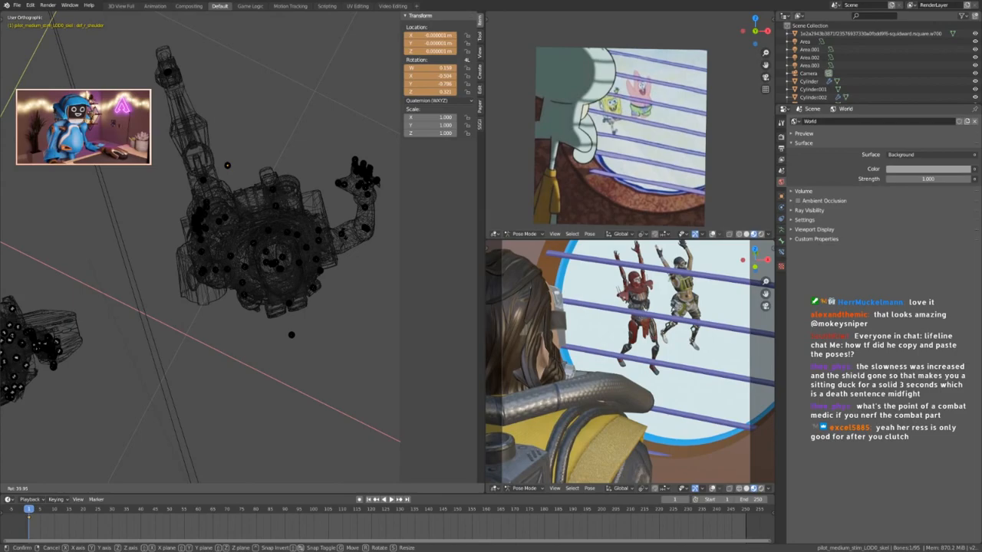
left_click(343, 222)
Move the Octane figure's right shoulder bone slightly and rotate it by about 12° from the side.
key("g")
left_click(347, 231)
middle_click_drag(345, 232, 310, 216)
key("r")
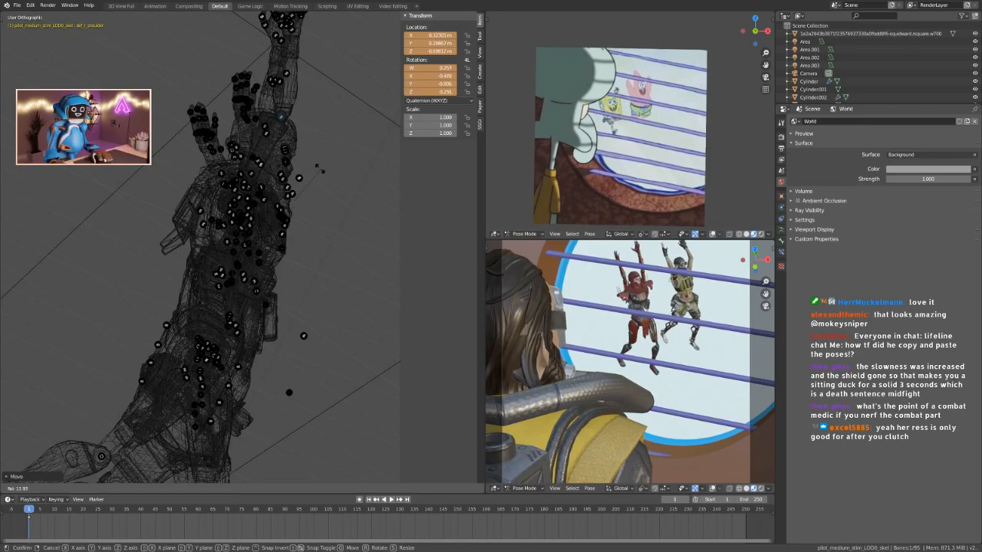
left_click(320, 169)
Select the Revenant's right thigh bone and rotate the leg into a kicking pose.
scroll(254, 351, "down", 6)
middle_click_drag(253, 351, 176, 265)
scroll(253, 240, "up", 7)
middle_click_drag(332, 250, 241, 279)
left_click(339, 269)
middle_click_drag(319, 309, 309, 195)
scroll(340, 269, "up", 5)
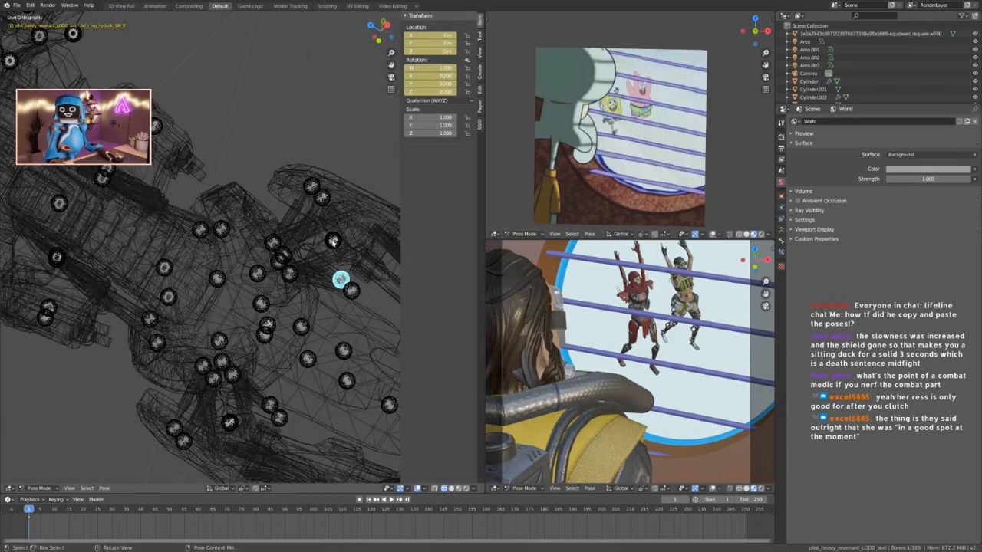
left_click(333, 241)
scroll(336, 253, "down", 8)
middle_click_drag(344, 311, 248, 283, "shift")
key("r")
right_click(342, 289)
middle_click_drag(339, 288, 181, 345)
key("r")
left_click(260, 337)
Rotate the Revenant's right thigh bone further from the side to swing the leg away from the other one.
mouse_move(260, 337)
middle_mouse_down()
mouse_move(335, 312)
mouse_move(375, 268)
mouse_move(223, 268)
mouse_move(129, 235)
mouse_move(251, 274)
mouse_move(193, 278)
mouse_move(284, 333)
mouse_move(258, 333)
middle_mouse_up()
scroll(129, 235, "up", 6)
scroll(251, 274, "down", 4)
key("r")
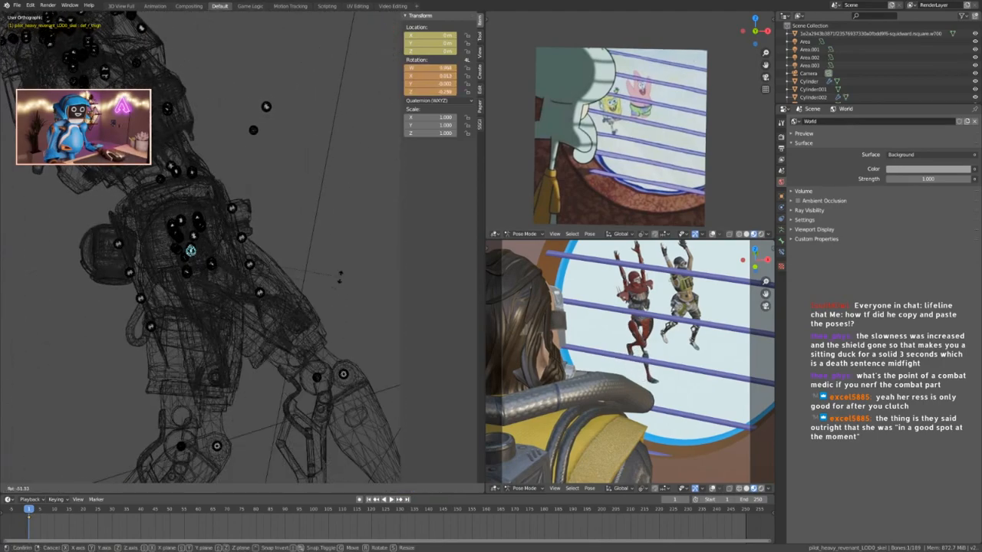
left_click(336, 289)
Select the Revenant's right knee bone and rotate the lower leg by about -32° to kick it outward.
middle_click_drag(335, 289, 237, 331)
left_click(244, 274)
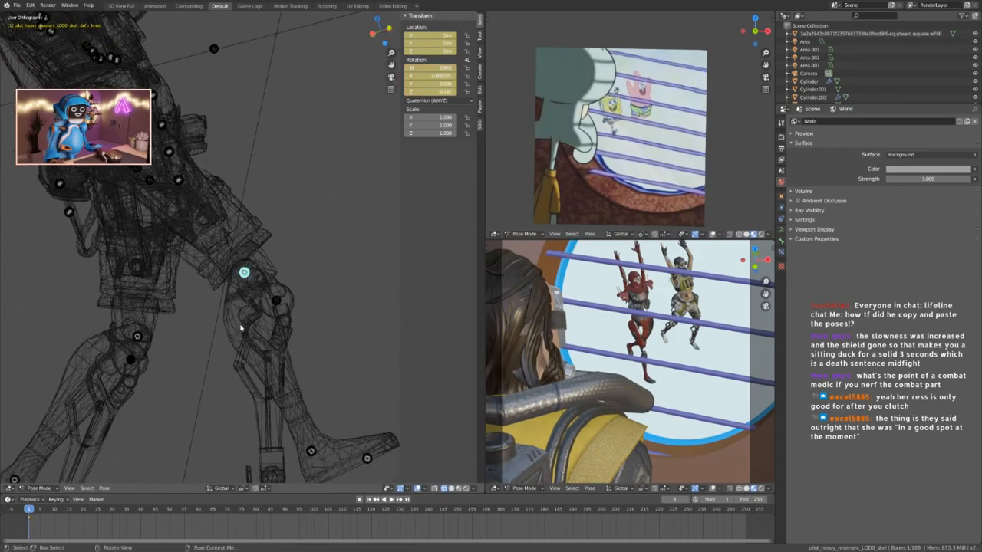
middle_click_drag(241, 325, 303, 370)
key("r")
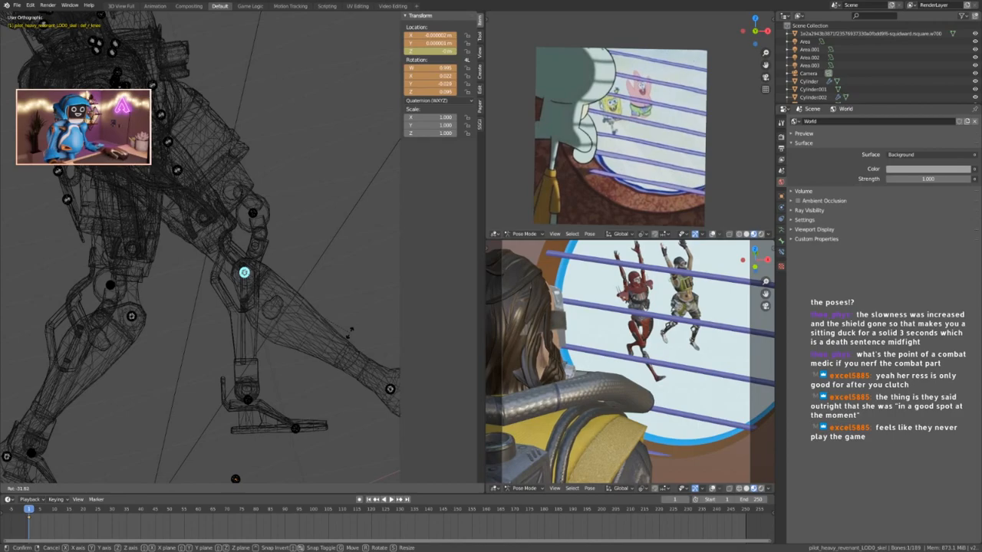
left_click(350, 331)
middle_click_drag(350, 332, 306, 338)
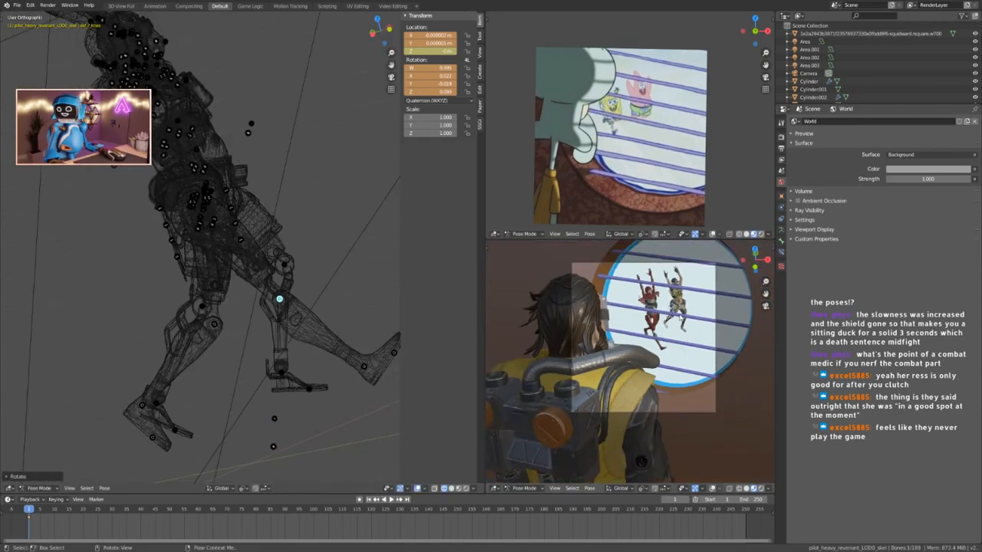
Rotate the Revenant's right knee back by about 11° and return to Object Mode.
scroll(298, 319, "up", 2)
middle_click_drag(299, 318, 220, 307, "shift")
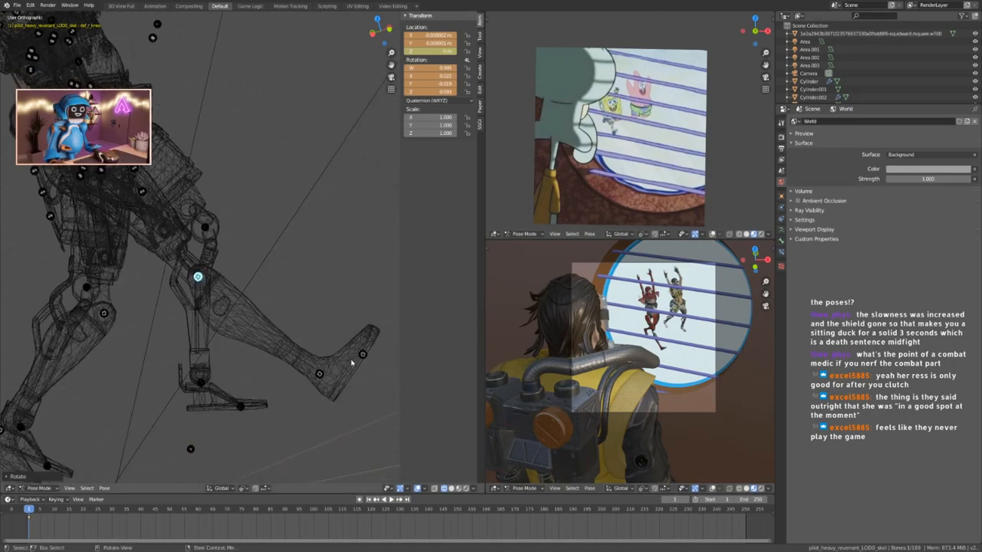
key("r")
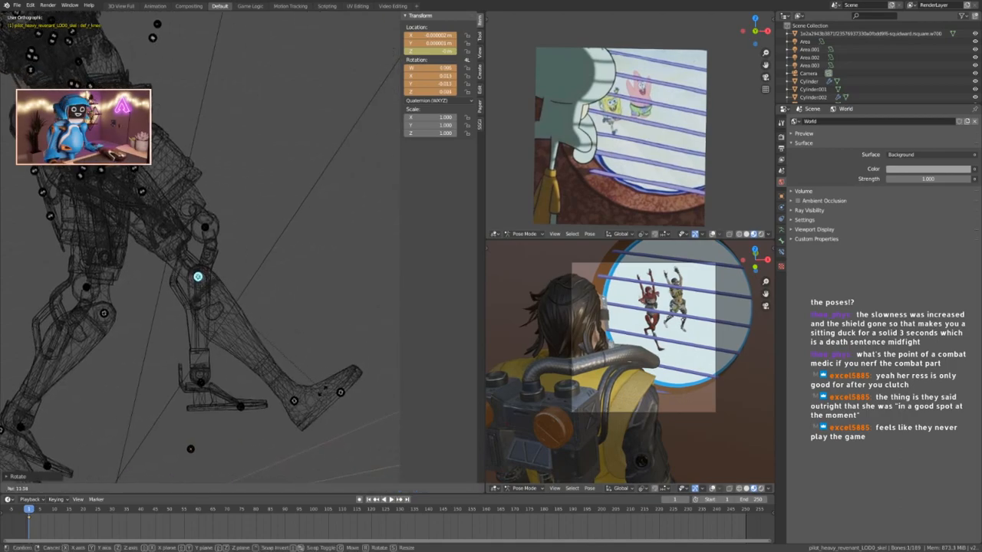
left_click(198, 276)
key("ctrl+Tab")
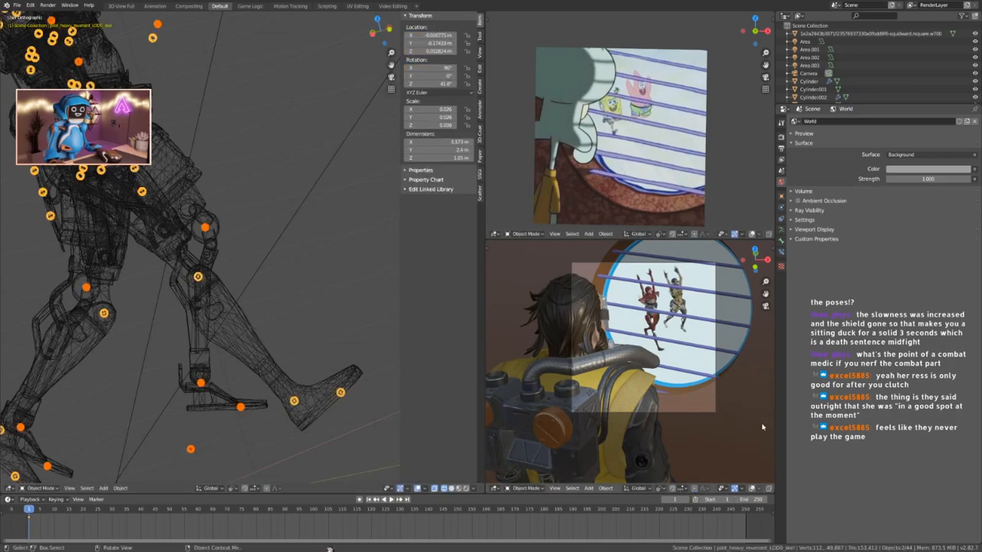
Widen the reference and camera viewports and save the scene file.
left_click_drag(483, 341, 360, 341)
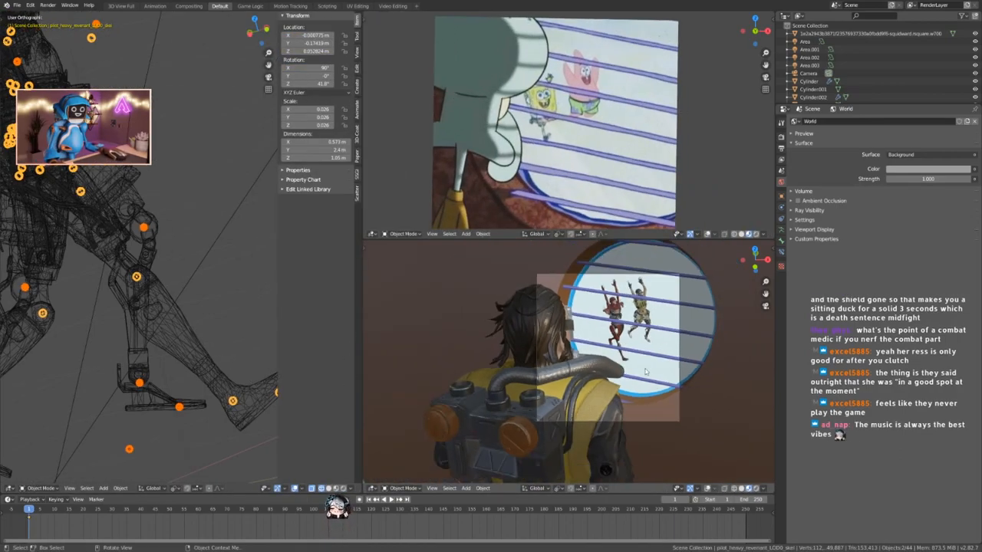
key("ctrl+s")
left_click(636, 338)
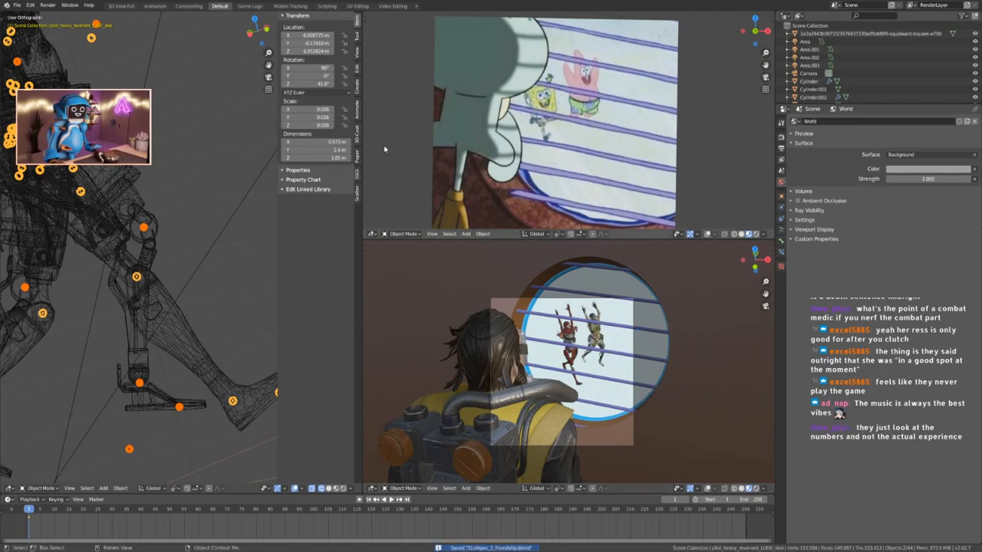
Split the reference image viewport, turn the new upper area into a Shader Editor and enlarge it.
left_click_drag(366, 13, 368, 137)
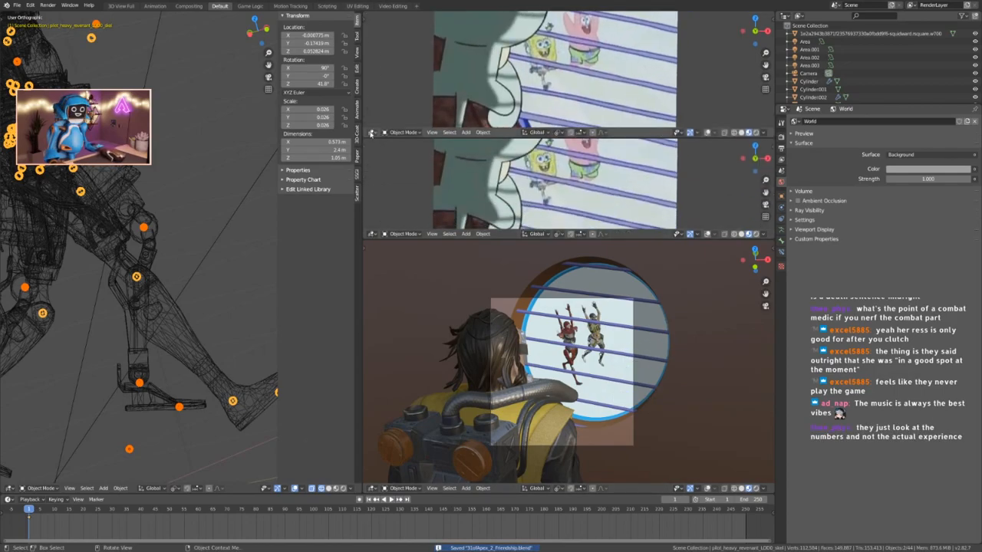
left_click(371, 132)
left_click(391, 88)
left_click_drag(506, 230, 536, 319)
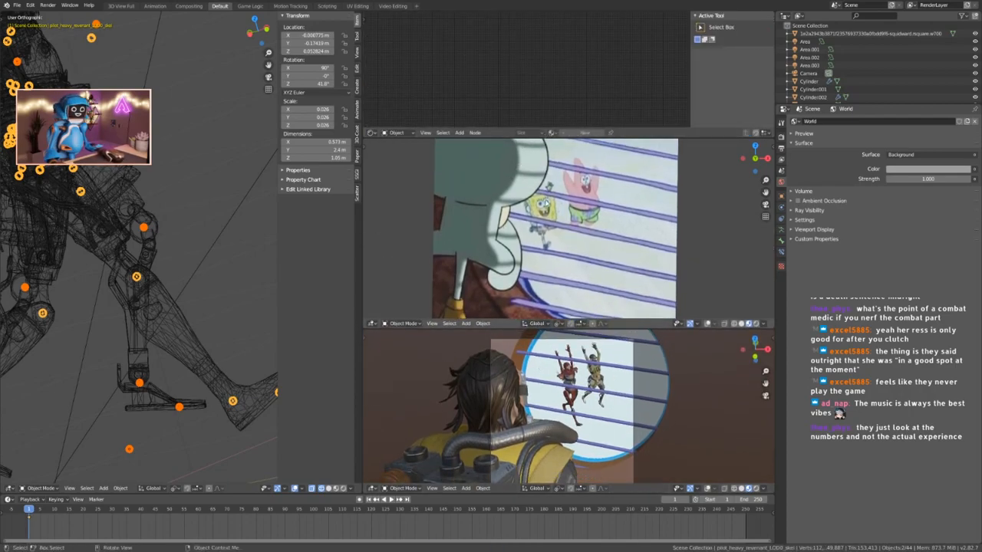
scroll(544, 220, "down", 2)
left_click_drag(568, 129, 537, 178)
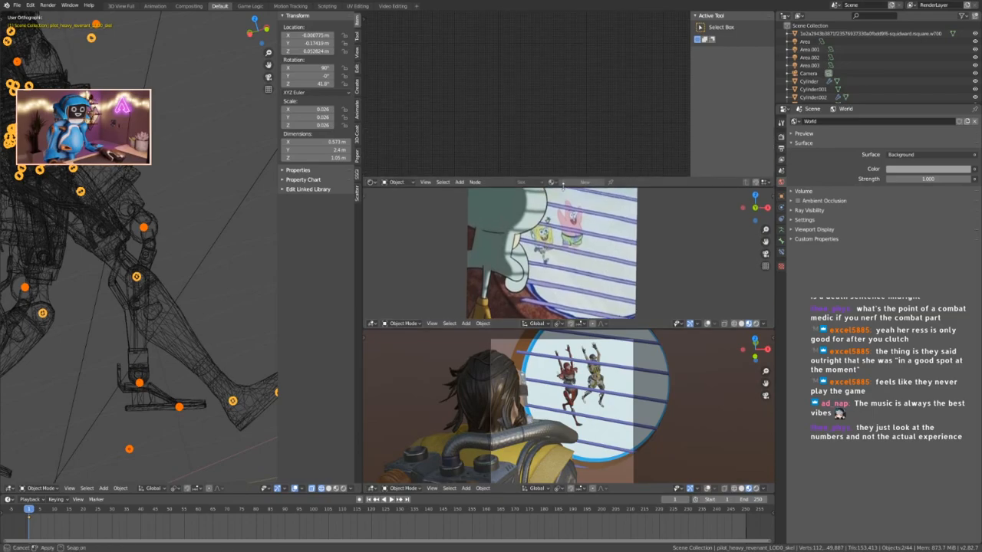
Select the brown wall cylinder around the window, add a Voronoi Texture node to its brown material and preview the texture.
left_click(401, 379)
scroll(461, 109, "up", 7)
key("shift+a")
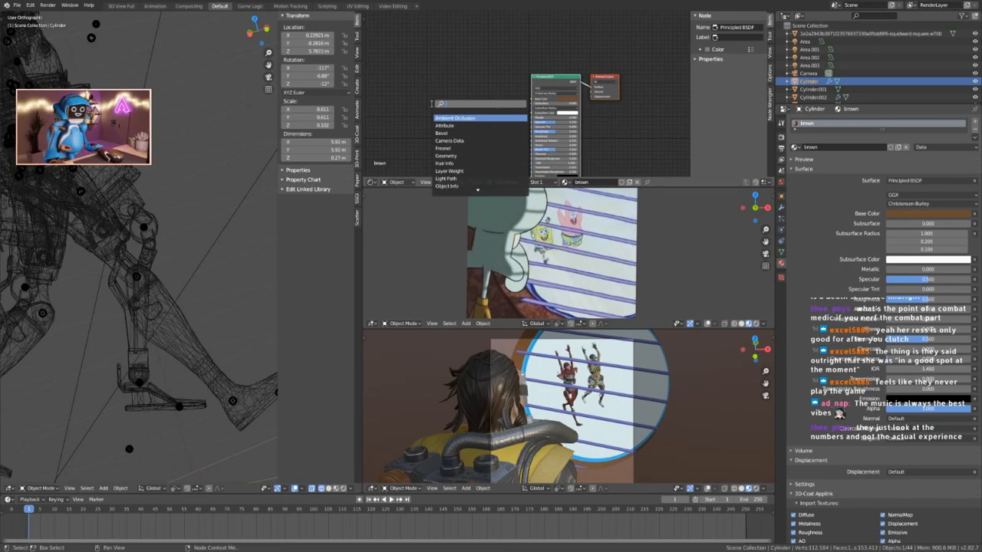
type("noie")
key("BackSpace")
key("BackSpace")
key("BackSpace")
key("BackSpace")
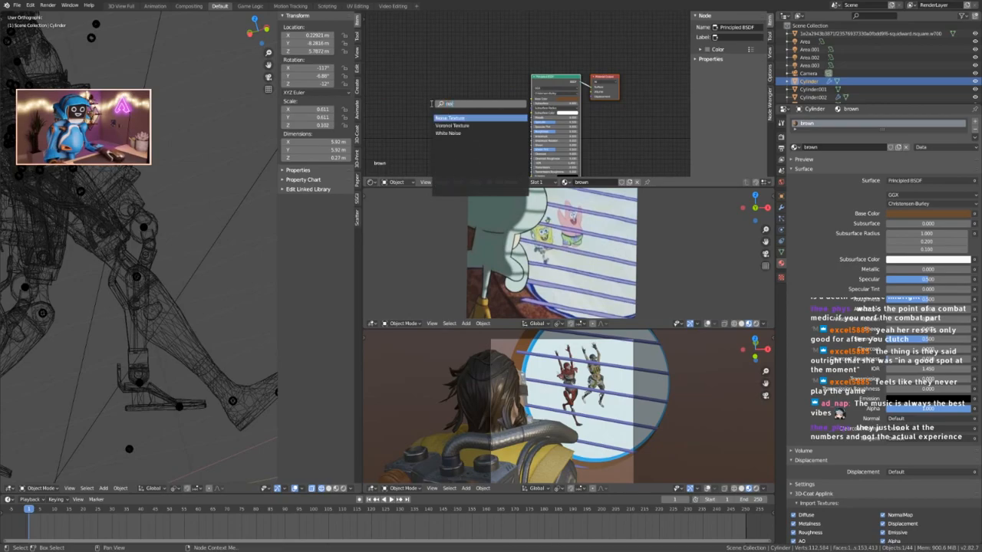
type("ver")
key("BackSpace")
key("BackSpace")
type("or")
key("Return")
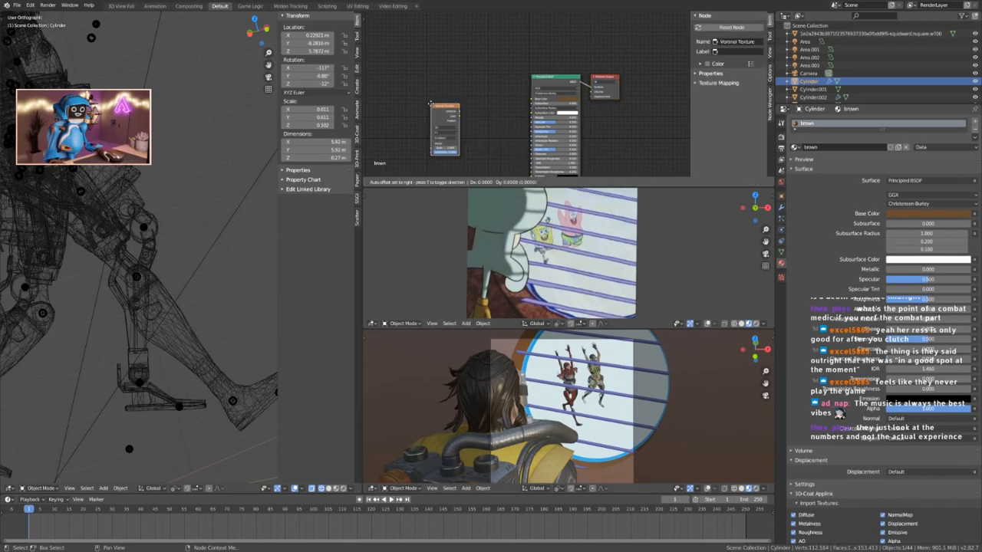
left_click(434, 92)
left_click(449, 97, "ctrl+shift")
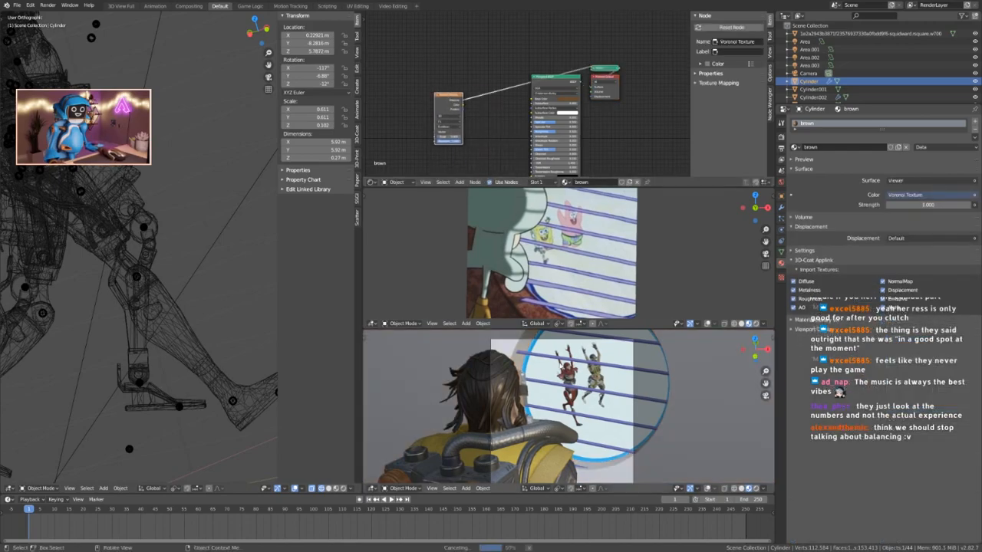
Insert a ColorRamp node between the Voronoi Texture and the Principled BSDF's Base Color in the brown material.
scroll(471, 119, "up", 2)
key("shift+a")
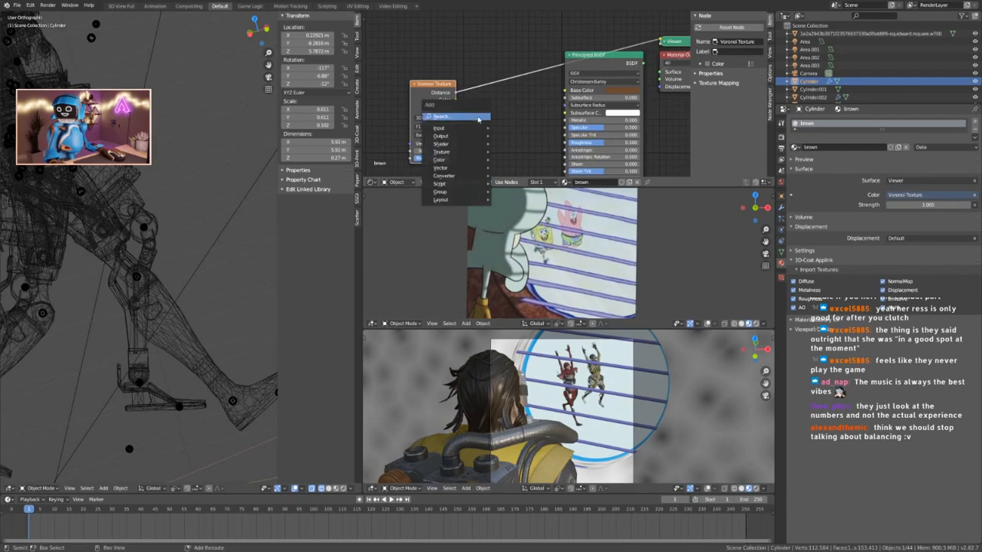
left_click(478, 119)
type("ramp")
key("Return")
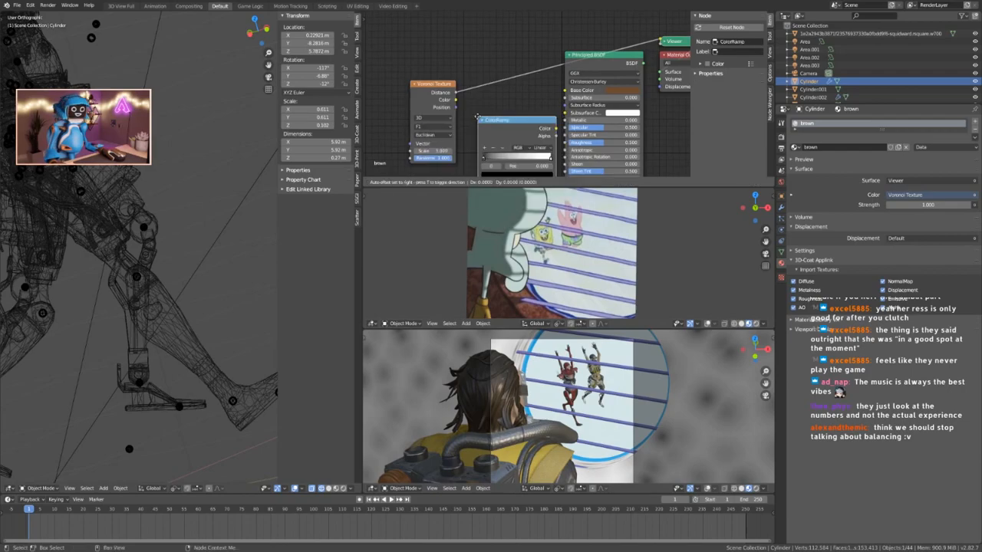
left_click(481, 76)
left_click_drag(590, 56, 610, 40)
middle_click_drag(683, 149, 578, 145)
scroll(569, 130, "down", 2)
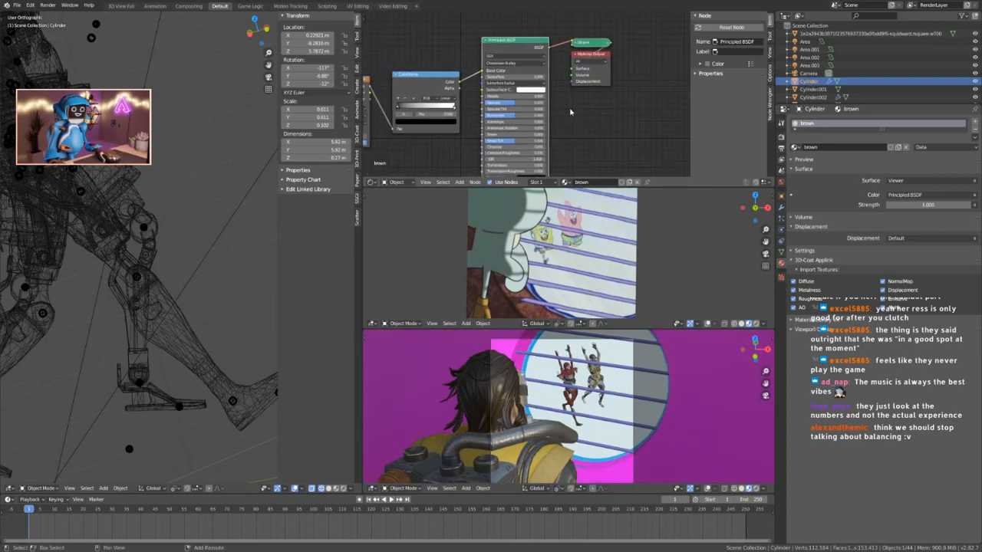
Connect the Principled BSDF to the Material Output's Surface and delete the Viewer node.
middle_click_drag(568, 110, 581, 125)
left_click_drag(560, 62, 589, 52)
left_click(603, 58)
key("x")
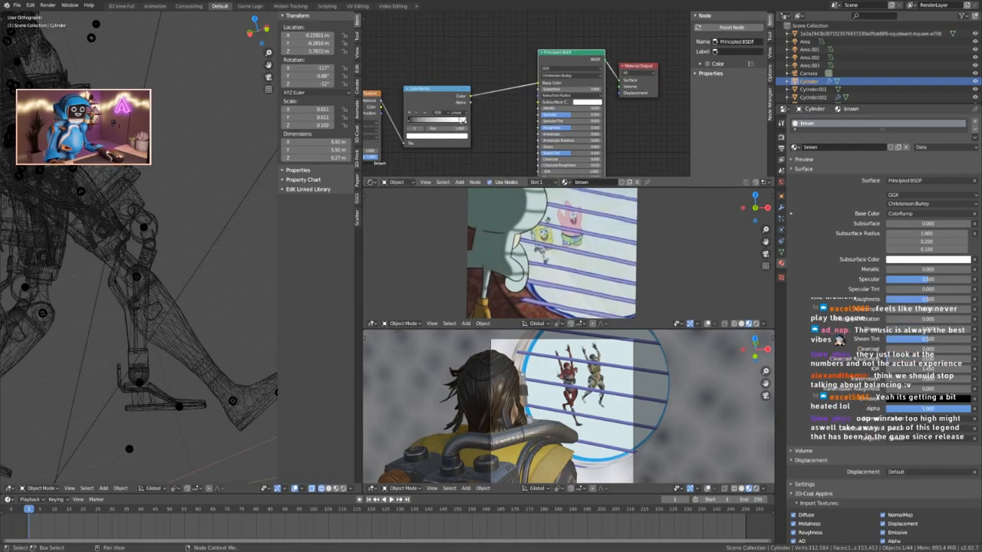
Sample brown shades from the wall in the reference image for the ColorRamp's white and black stops.
left_click(450, 139)
left_click(454, 111)
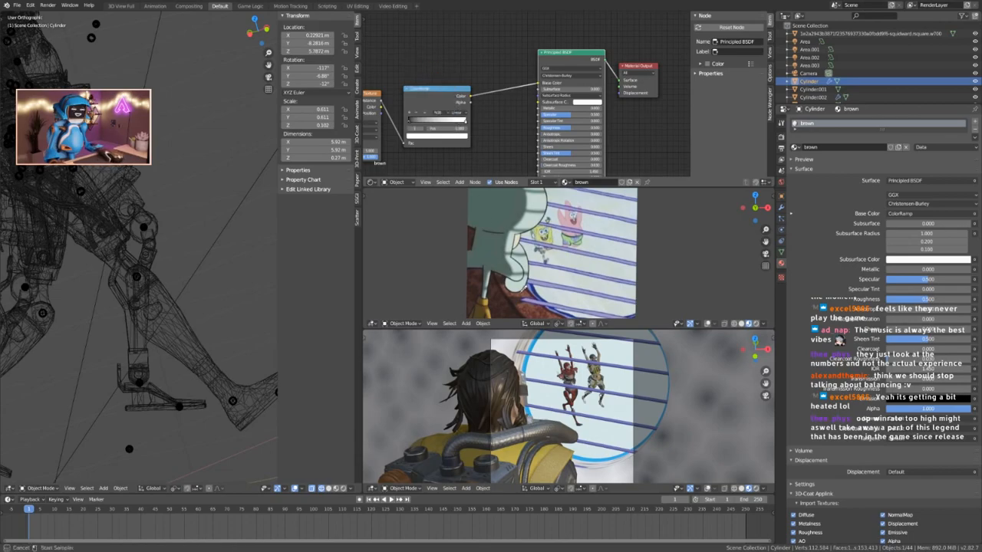
left_click(495, 287)
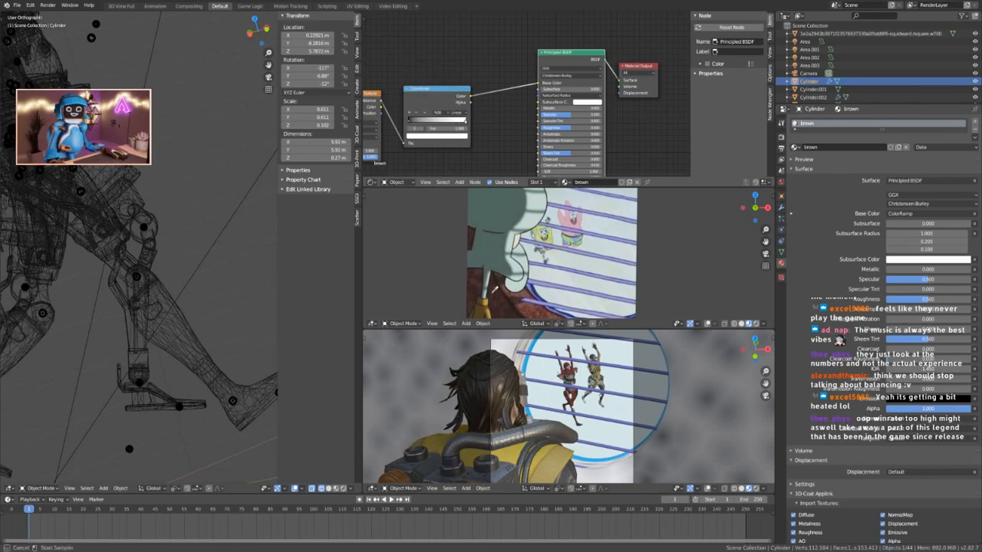
scroll(506, 285, "up", 4)
scroll(506, 284, "up", 3)
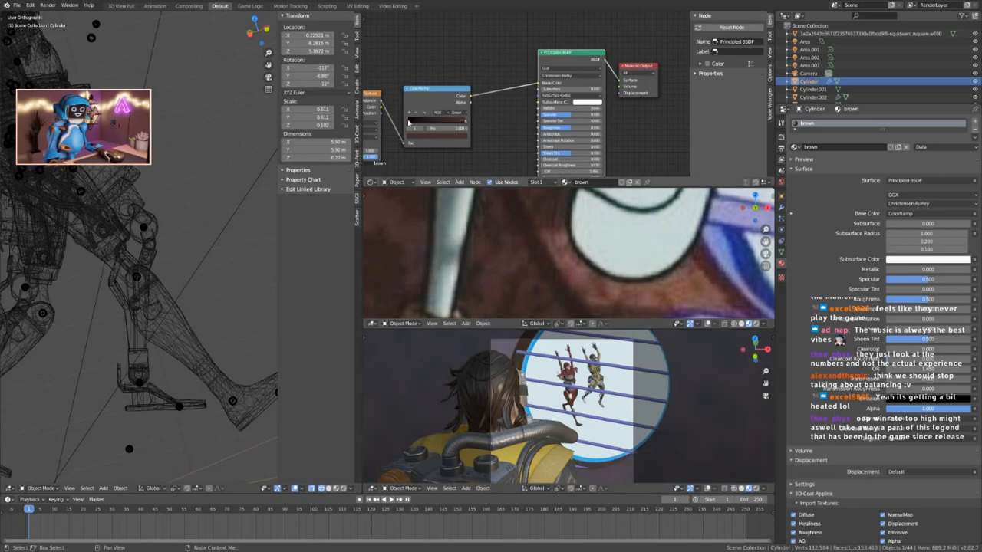
left_click(434, 126)
left_click(456, 110)
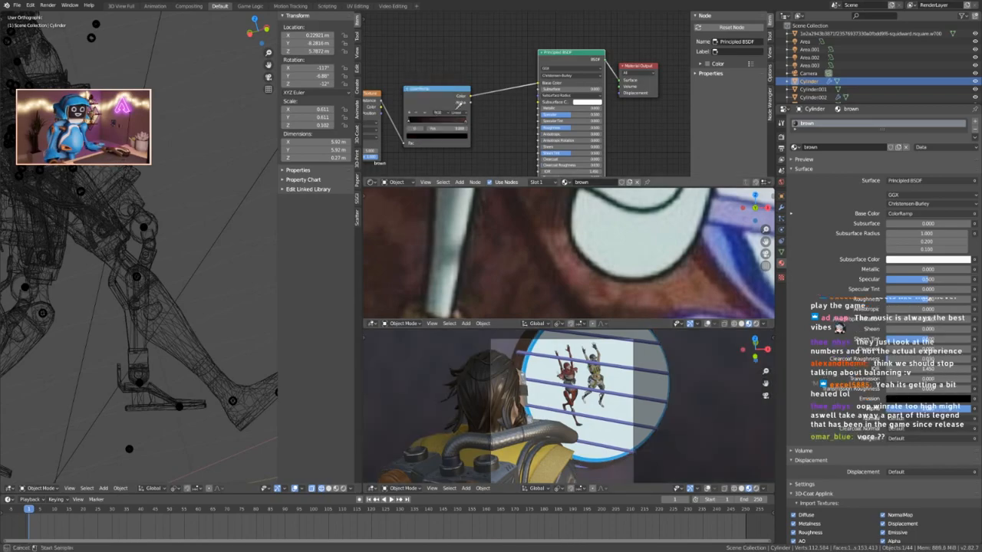
left_click(517, 277)
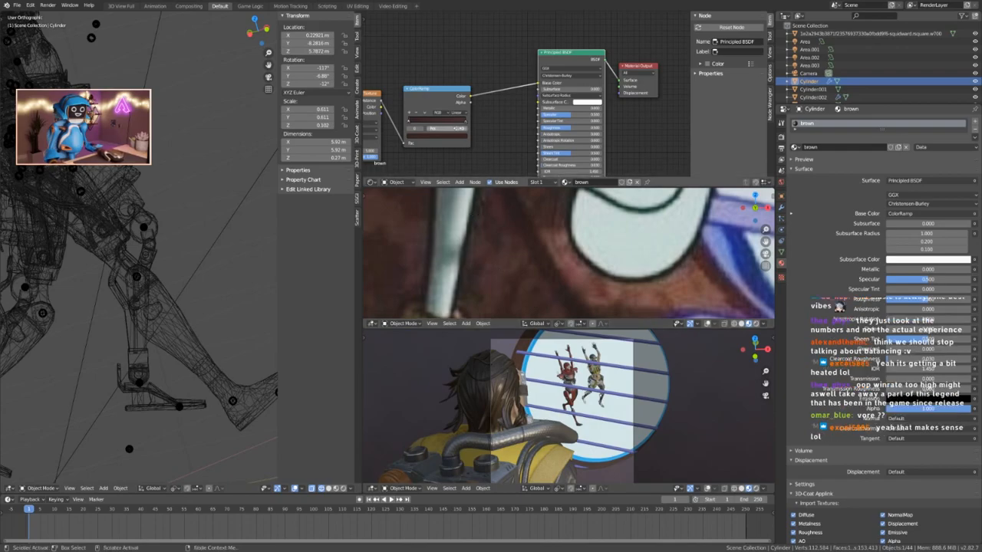
Move the ColorRamp stops closer together and shift the lighter stop's colour to a more saturated reddish brown.
mouse_move(466, 123)
left_mouse_down()
mouse_move(425, 123)
mouse_move(459, 123)
left_mouse_up()
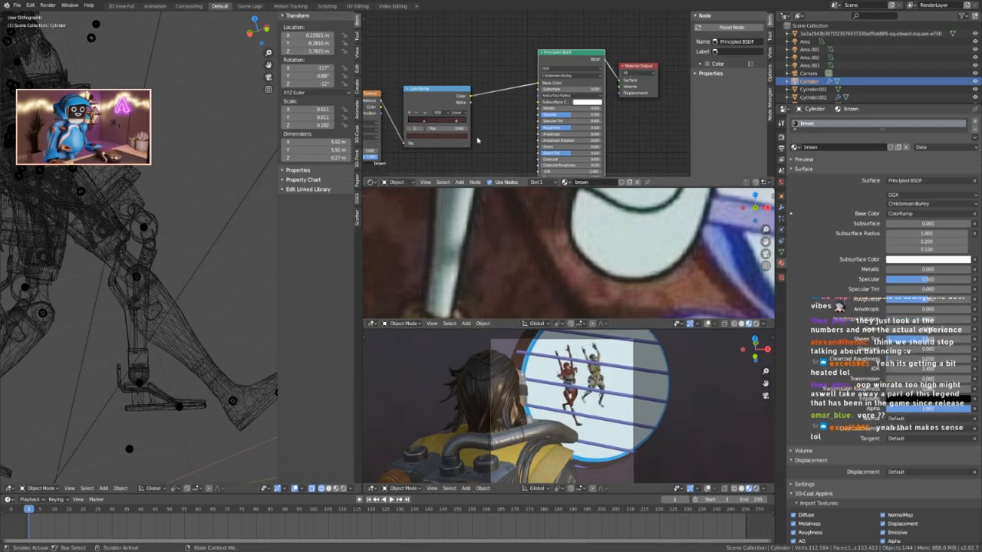
left_click(453, 135)
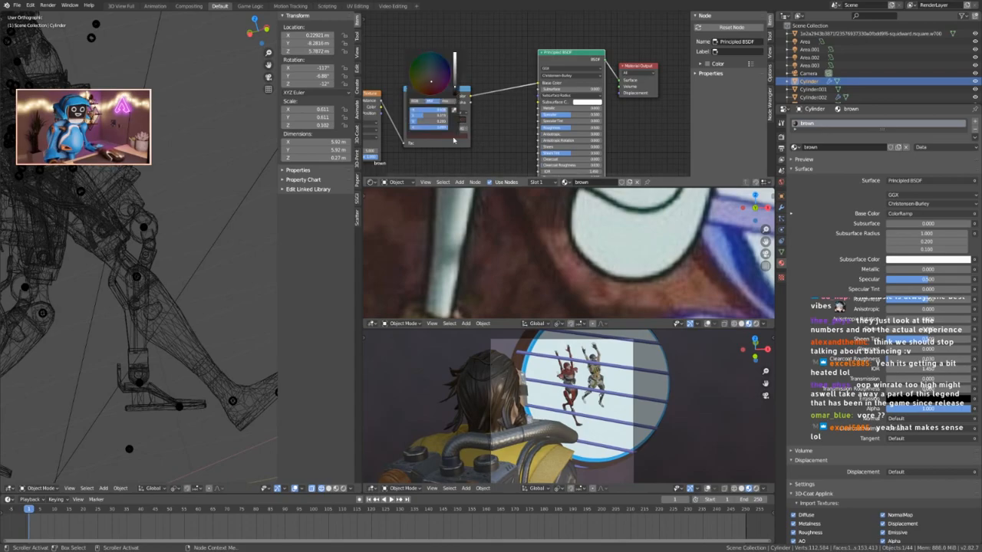
mouse_move(454, 88)
left_mouse_down()
mouse_move(454, 79)
mouse_move(427, 85)
left_mouse_up()
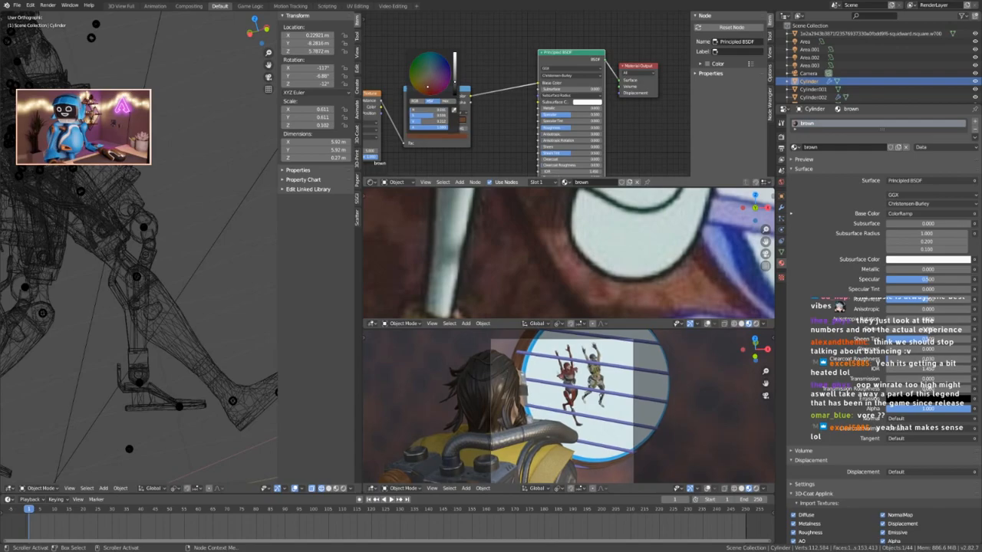
left_click_drag(442, 123, 450, 118)
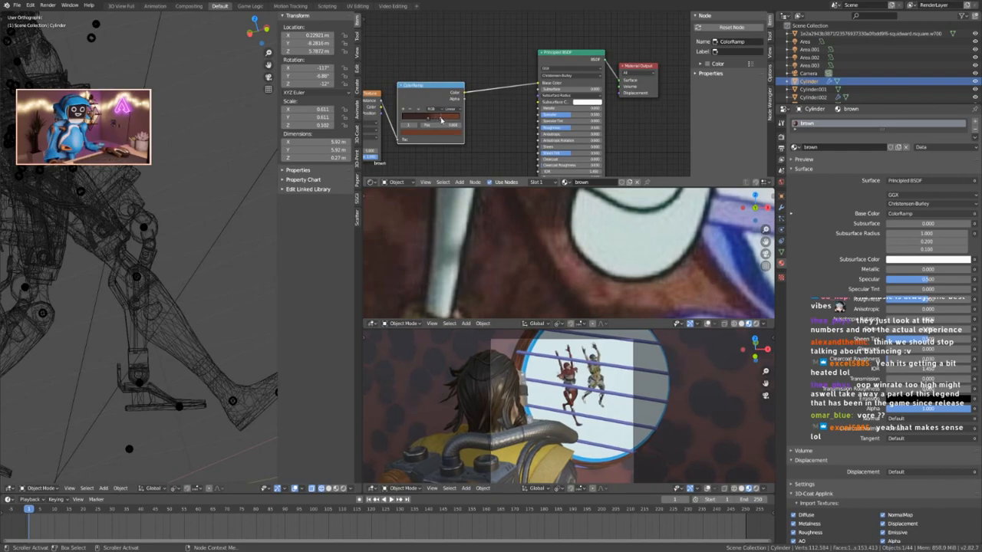
Insert a MixRGB node between the Voronoi Texture and the ColorRamp.
scroll(489, 130, "down", 3)
key("shift+a")
left_click(484, 142)
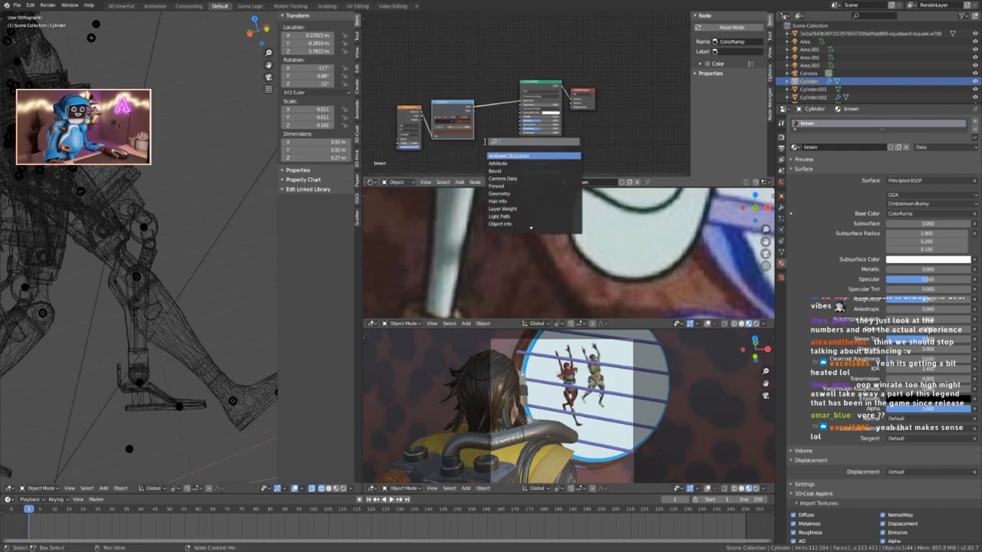
type("mi")
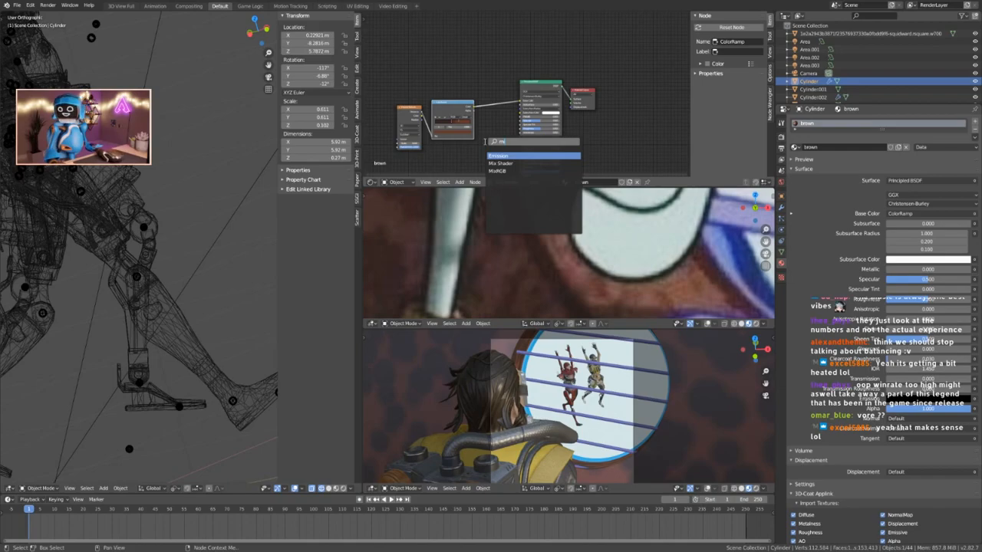
key("Down")
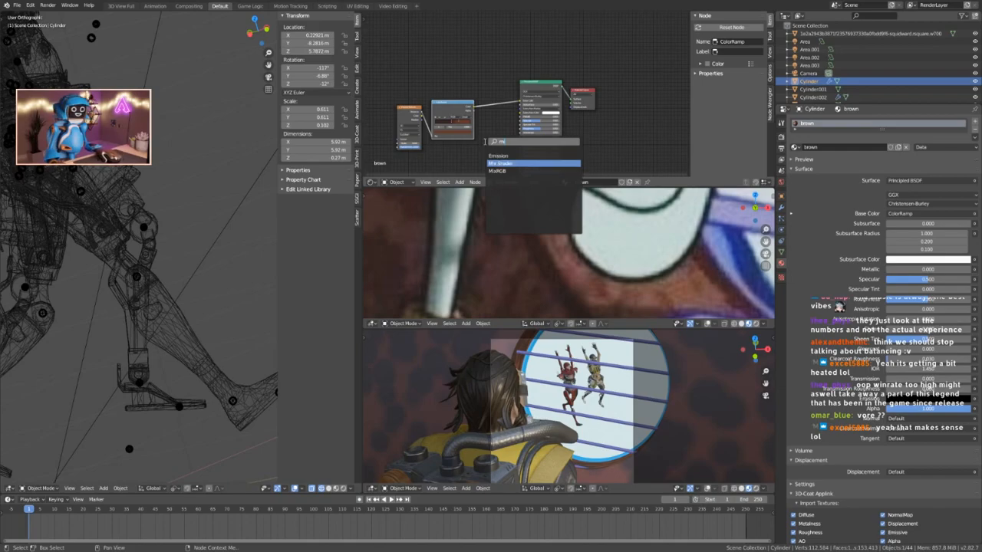
key("Return")
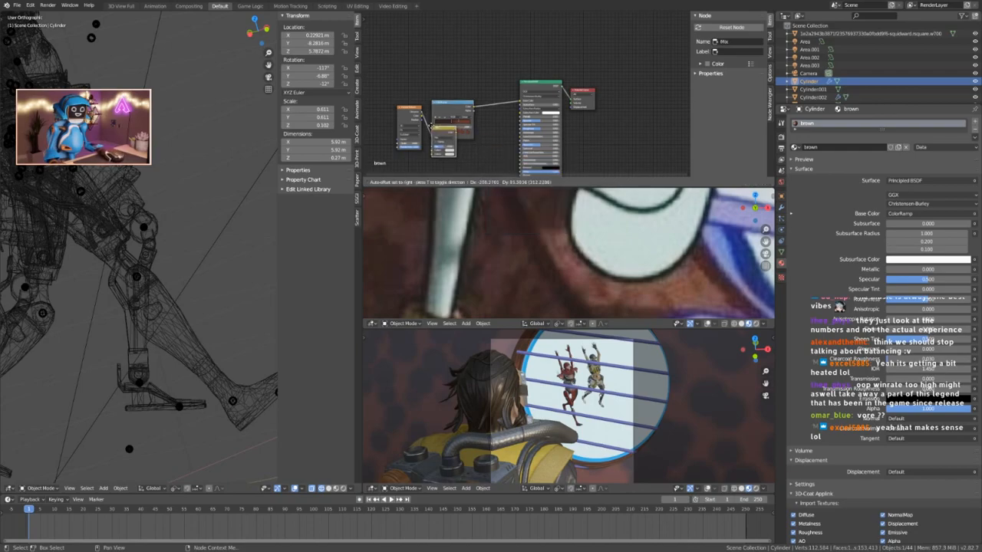
left_click(434, 132)
scroll(433, 131, "up", 3)
middle_click_drag(433, 132, 482, 52)
Add a Noise Texture below the Voronoi Texture and connect its Fac output to the Mix node's Color2.
key("shift+a")
left_click(450, 128)
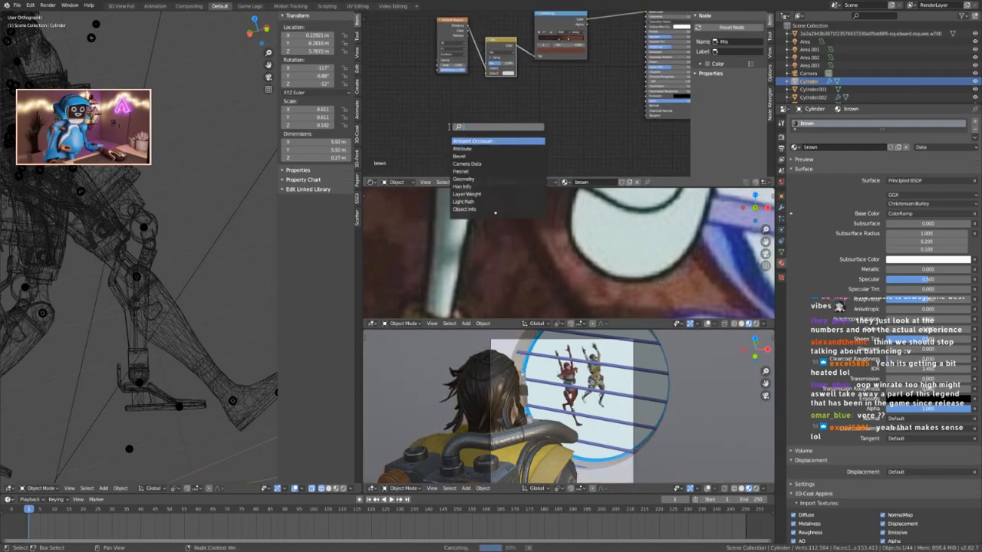
type("no")
key("Return")
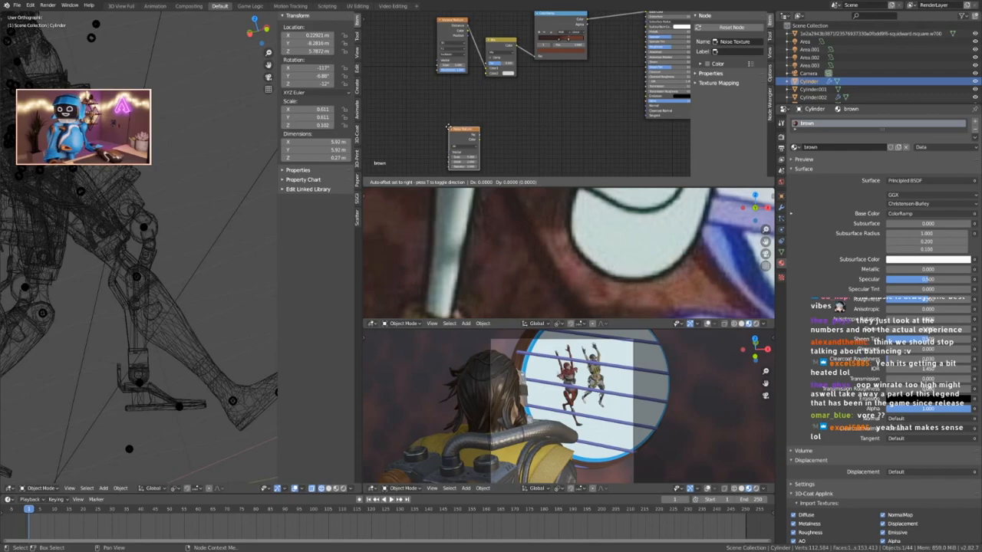
left_click(438, 90)
scroll(468, 96, "up", 3)
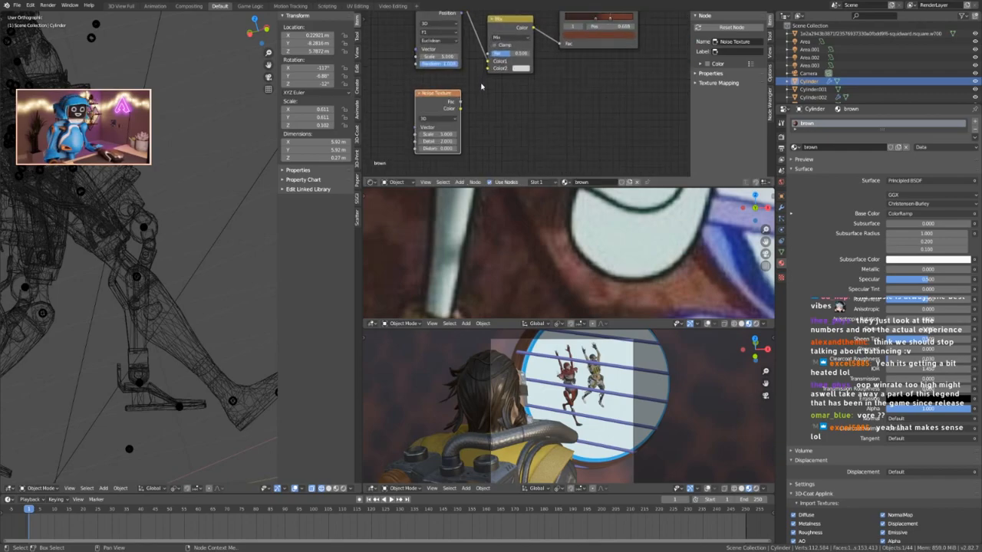
left_click(454, 146, "ctrl+shift")
scroll(468, 142, "down", 2)
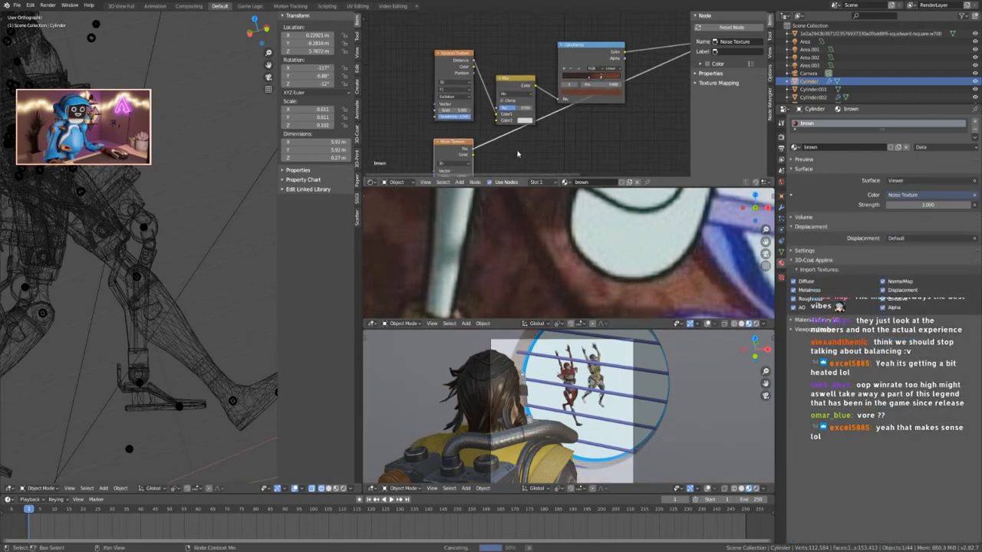
left_click_drag(464, 134, 485, 107)
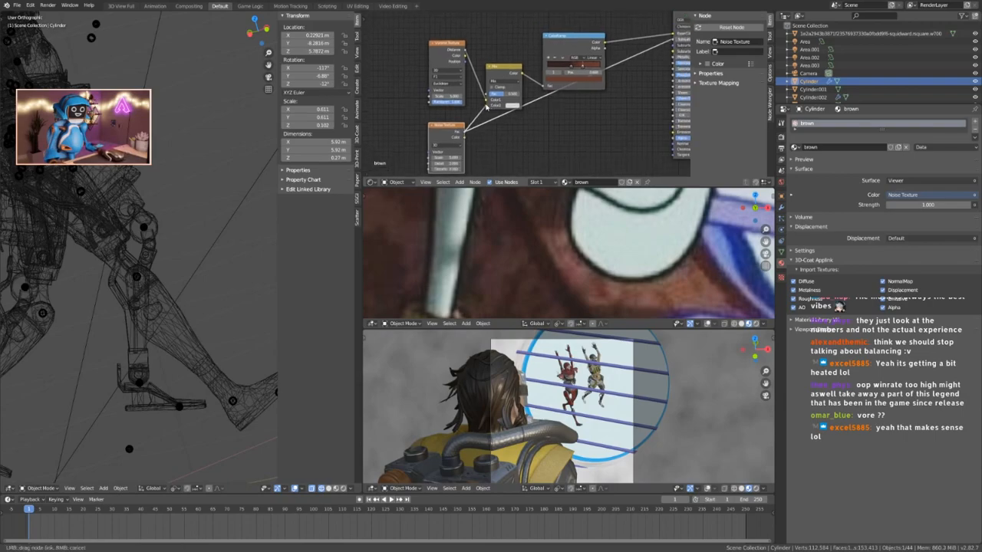
Set the Noise Texture's Detail to 16 and preview the Mix and ColorRamp results on the wall.
left_click(511, 73, "ctrl+shift")
left_click(569, 42, "ctrl+shift")
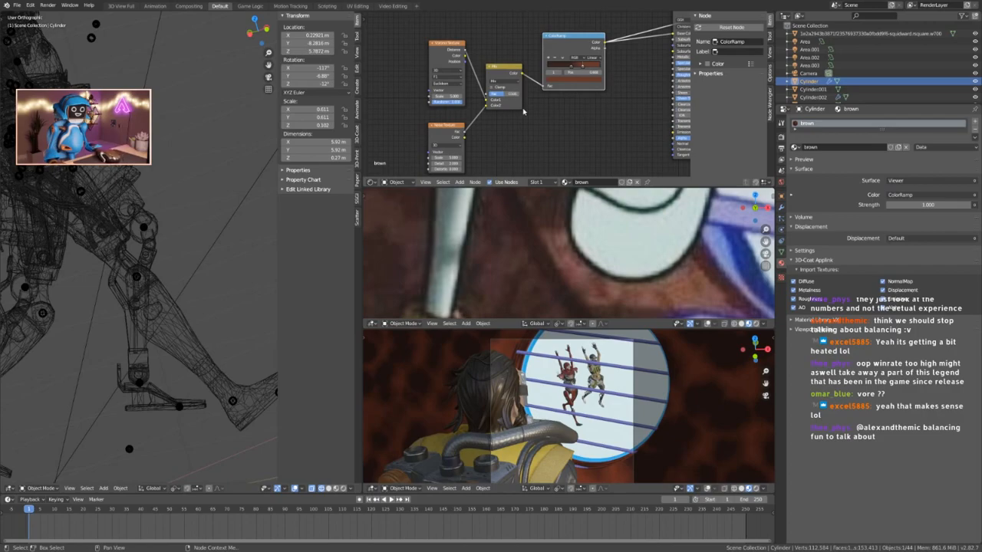
left_click(508, 86, "ctrl+shift")
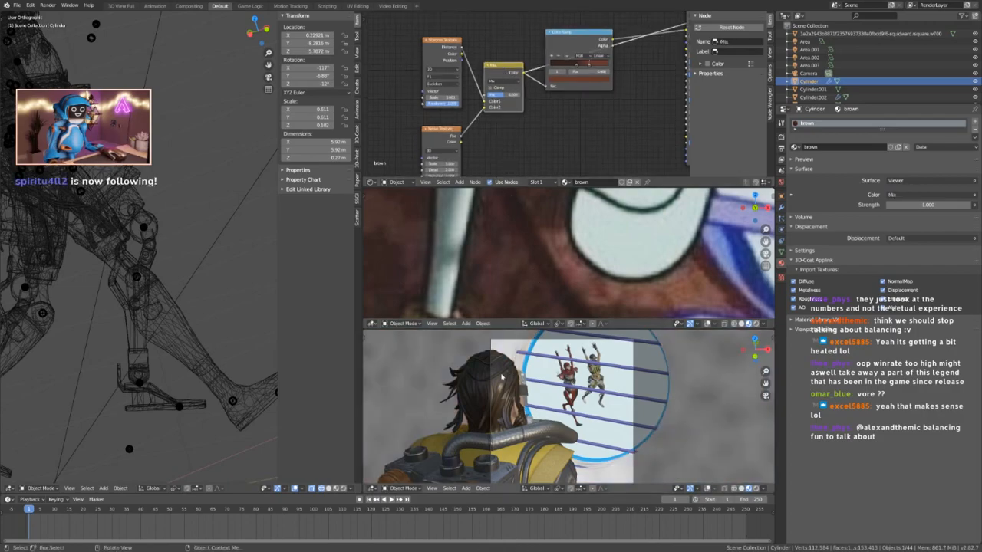
left_click_drag(450, 135, 434, 126)
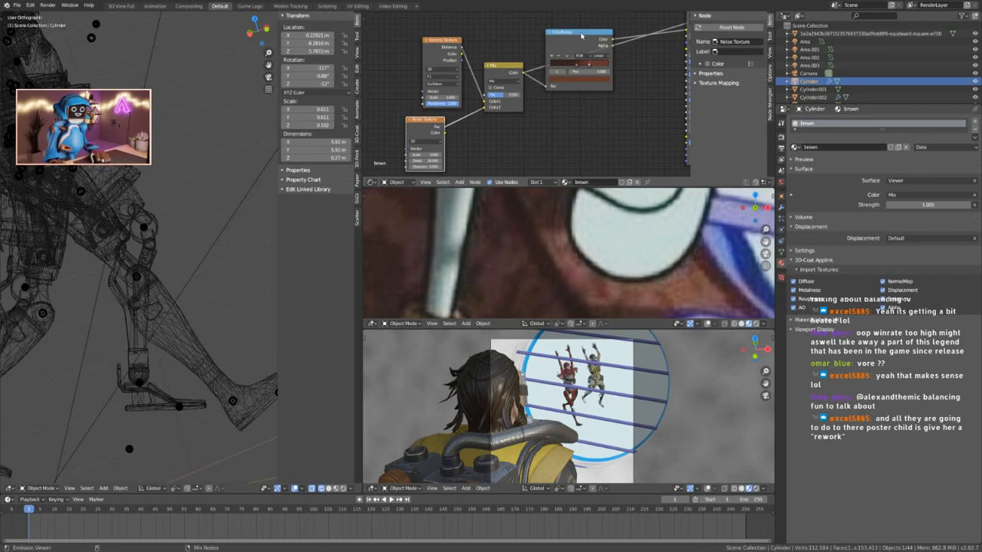
left_click(580, 35, "ctrl+shift")
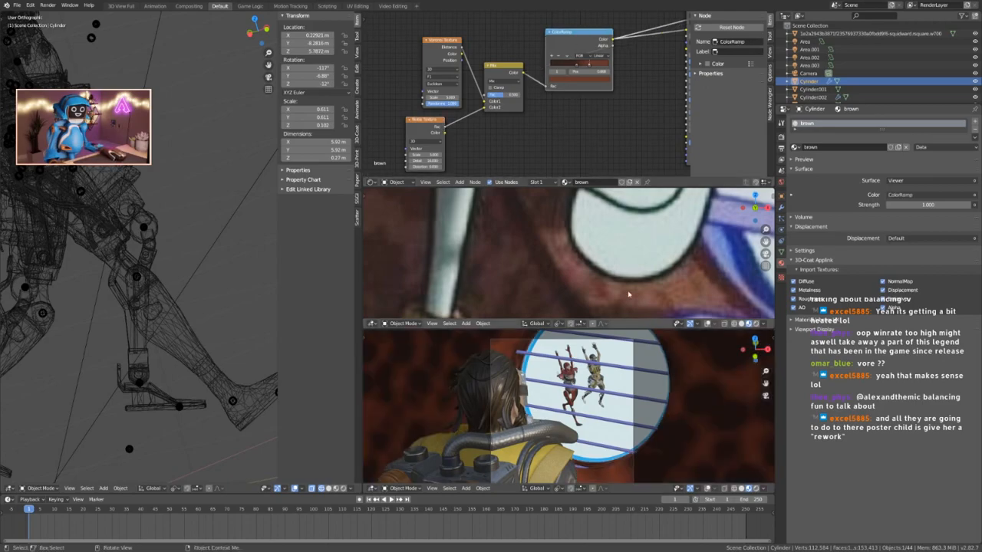
middle_click_drag(529, 134, 509, 120)
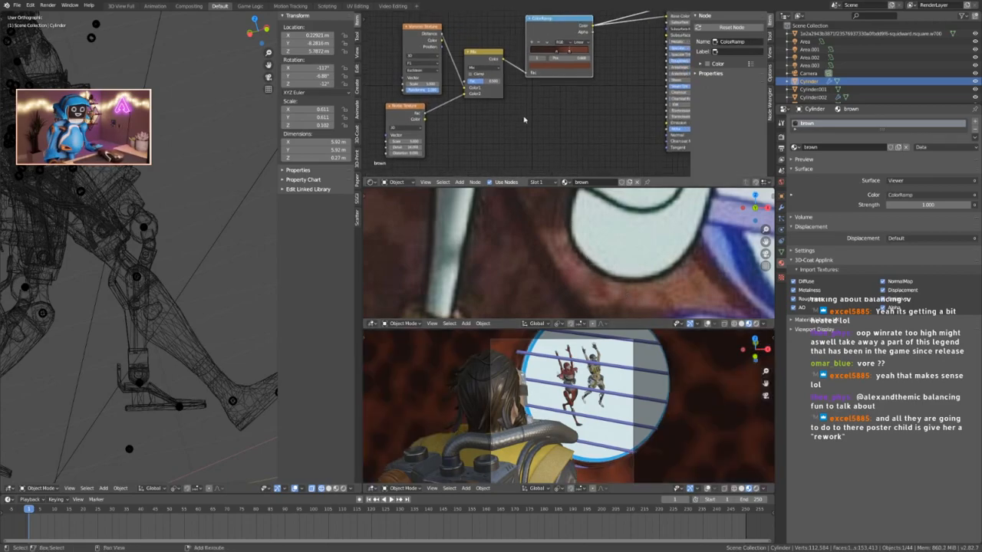
scroll(512, 374, "down", 2)
scroll(464, 109, "up", 2)
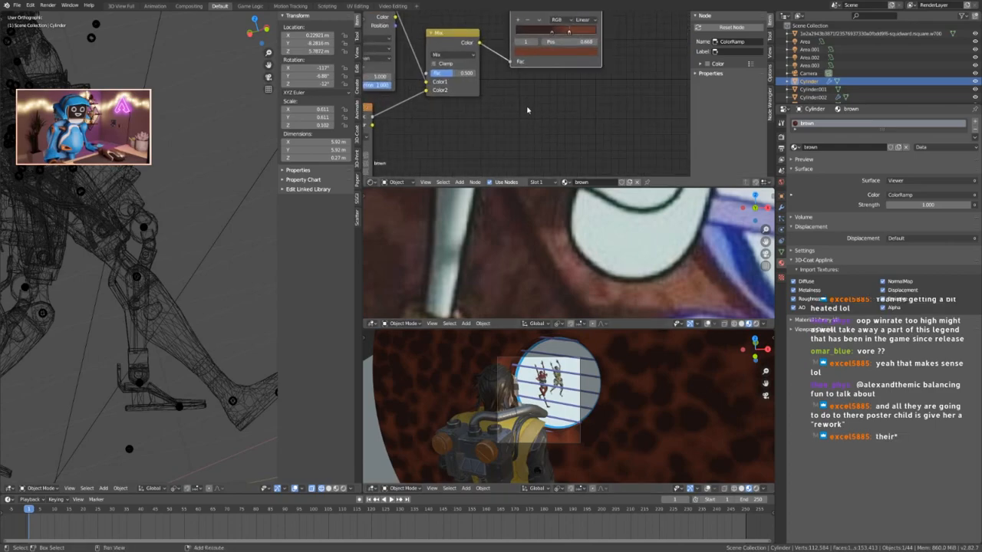
Add Mapping and Texture Coordinate nodes to the selected Voronoi and Noise Textures.
key("Home")
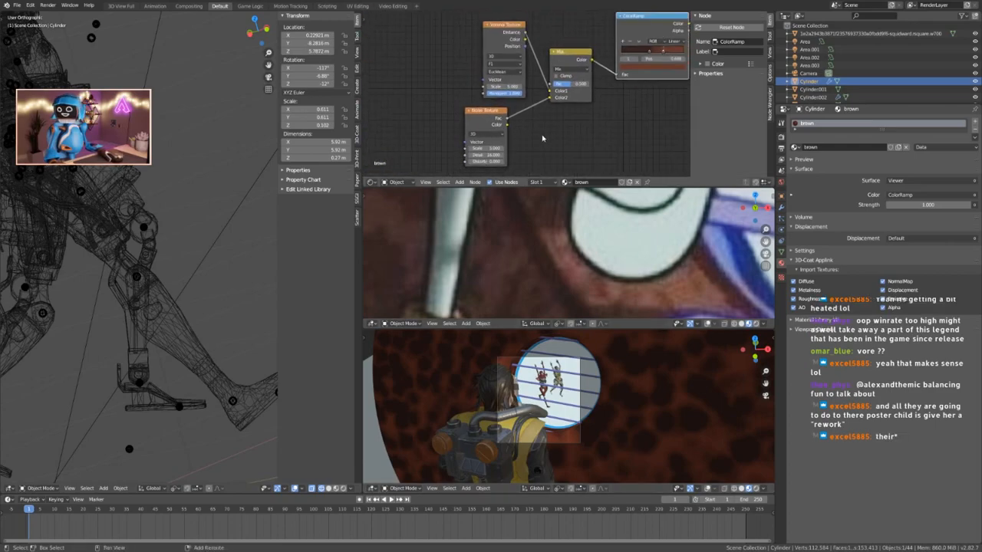
left_click(497, 55)
left_click(504, 50)
left_click(494, 132, "shift")
key("ctrl+t")
middle_click_drag(459, 164, 570, 142)
left_click(573, 140)
Delete the duplicate Mapping and Texture Coordinate nodes and connect the remaining Mapping node to the Noise Texture's Vector.
left_click(502, 68)
key("x")
left_click(422, 58)
key("x")
middle_click_drag(515, 96, 473, 158)
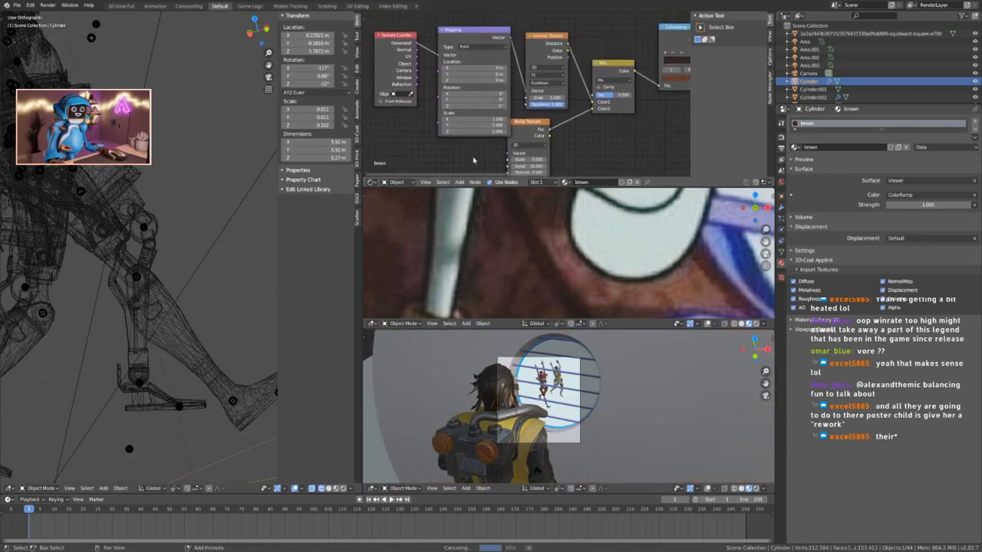
left_click_drag(508, 65, 505, 146)
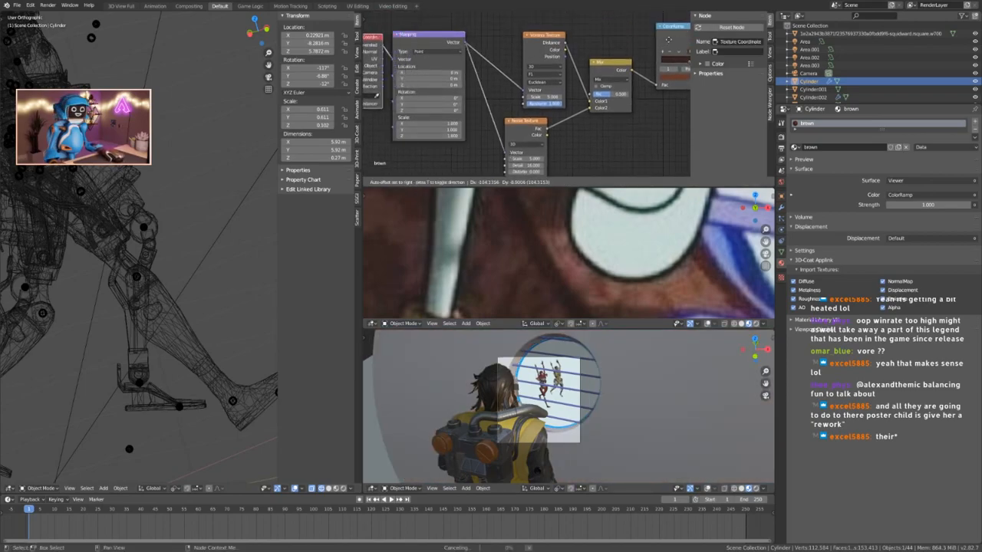
Set the Mapping node's scale to 5 on the X, Y and Z axes.
left_click(433, 124)
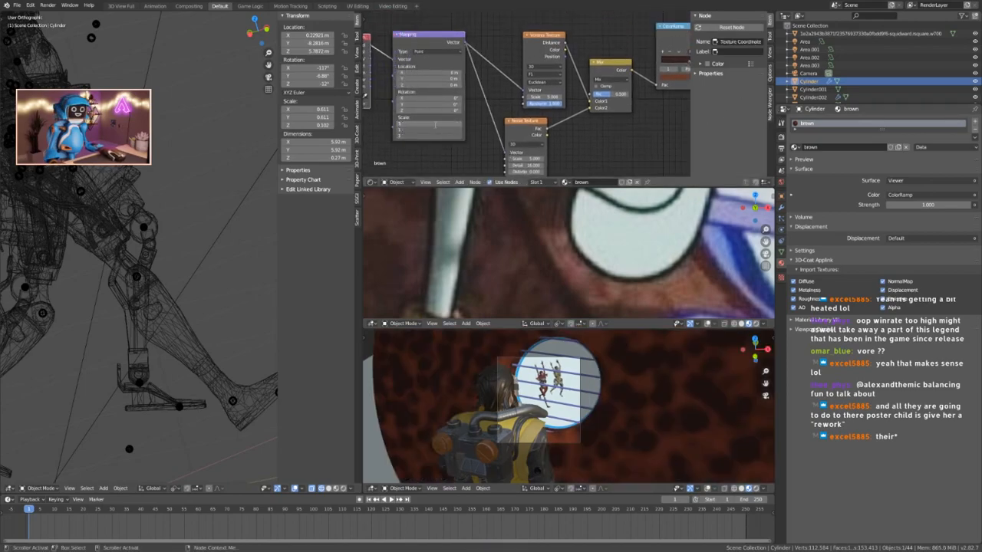
type("10")
key("Return")
left_click_drag(435, 125, 435, 136)
type("5")
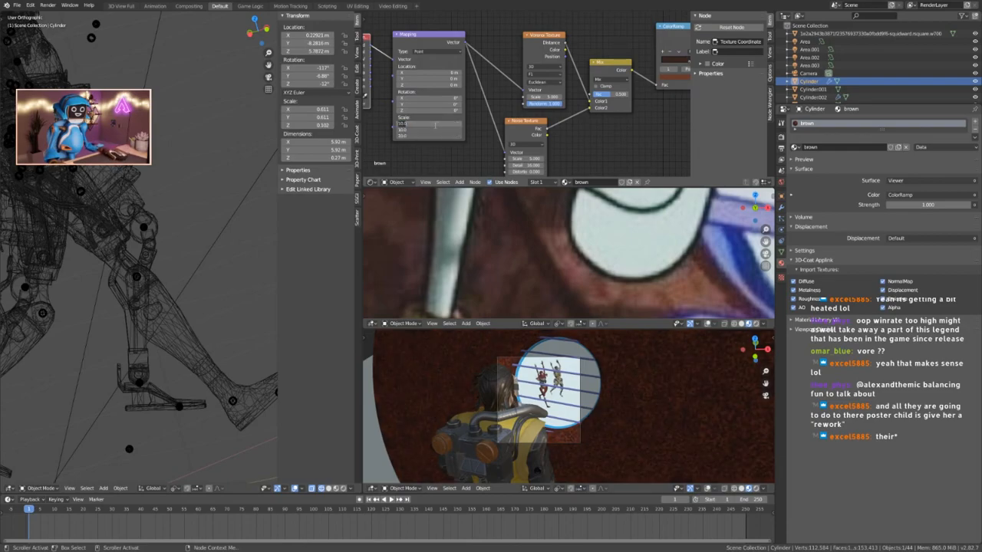
key("Return")
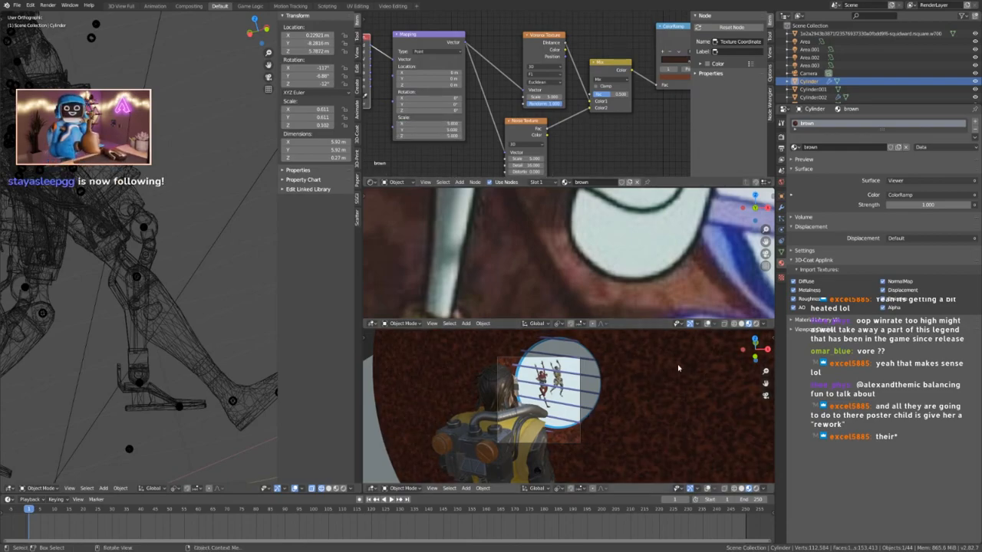
Compare the wall's brown mottled pattern in the camera view with the wall in the reference image.
scroll(560, 418, "up", 2)
scroll(561, 419, "down", 1)
scroll(582, 146, "down", 2)
middle_click_drag(563, 138, 524, 108)
scroll(510, 121, "up", 4)
scroll(534, 273, "down", 8)
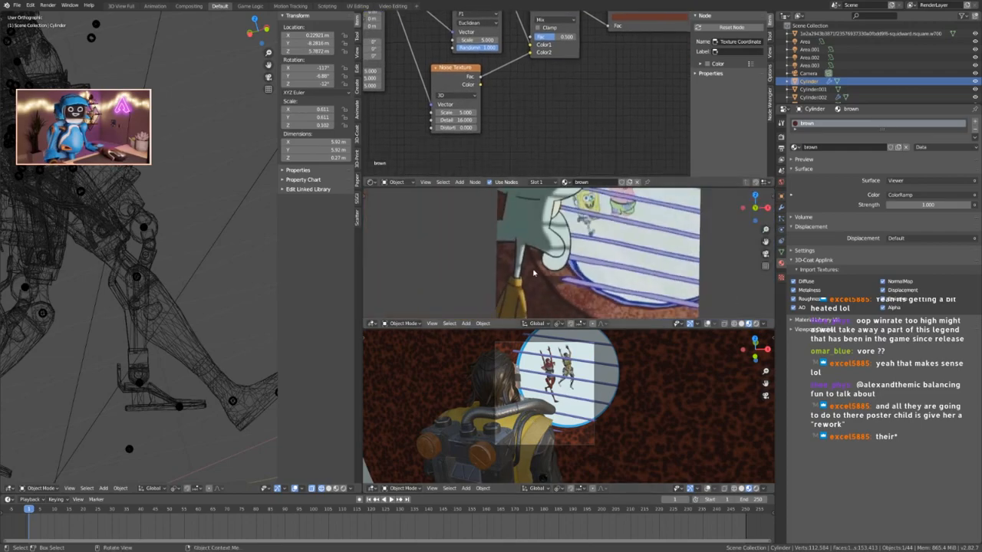
middle_click_drag(536, 277, 507, 210, "shift")
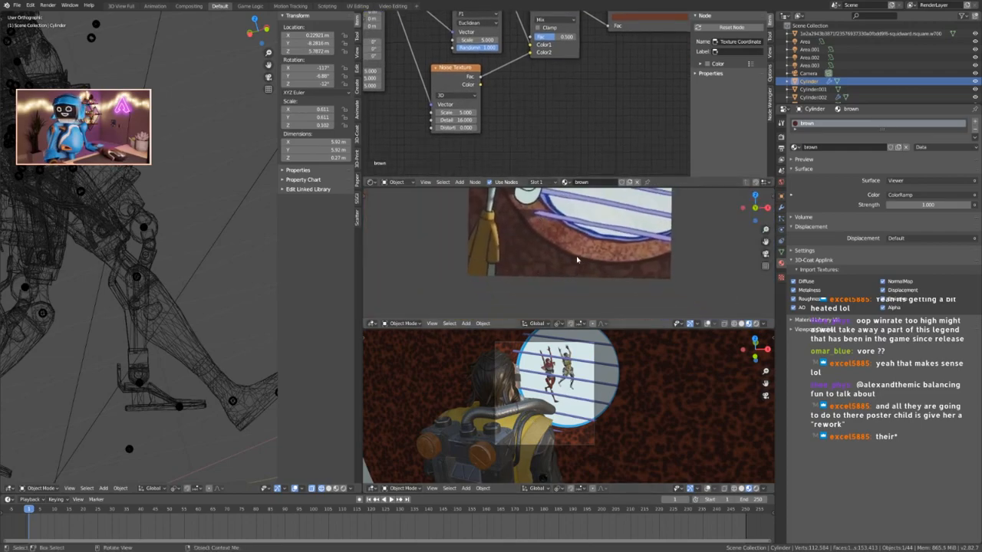
key("shift+a")
left_click(527, 122)
type("noise")
key("Return")
left_click(521, 119)
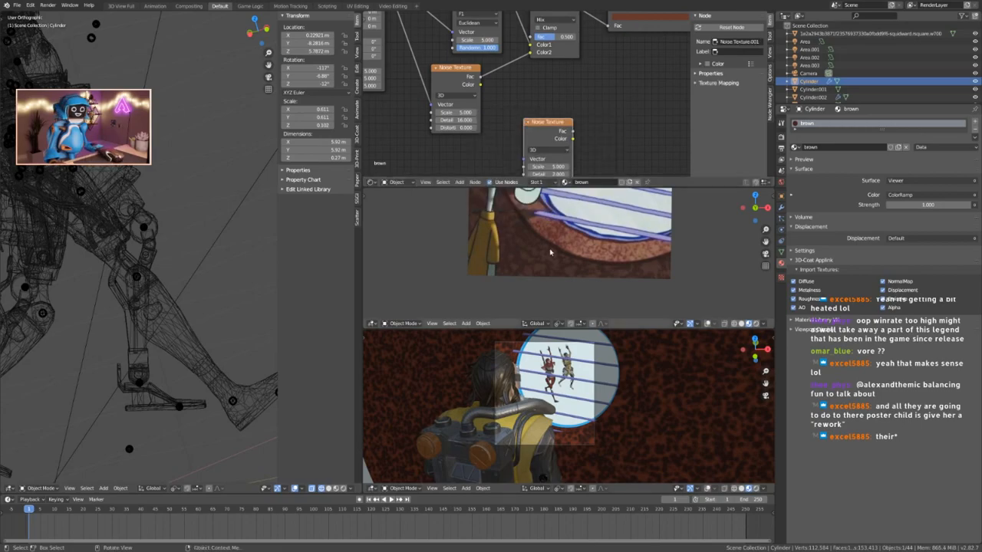
scroll(455, 367, "up", 4)
scroll(449, 373, "up", 3)
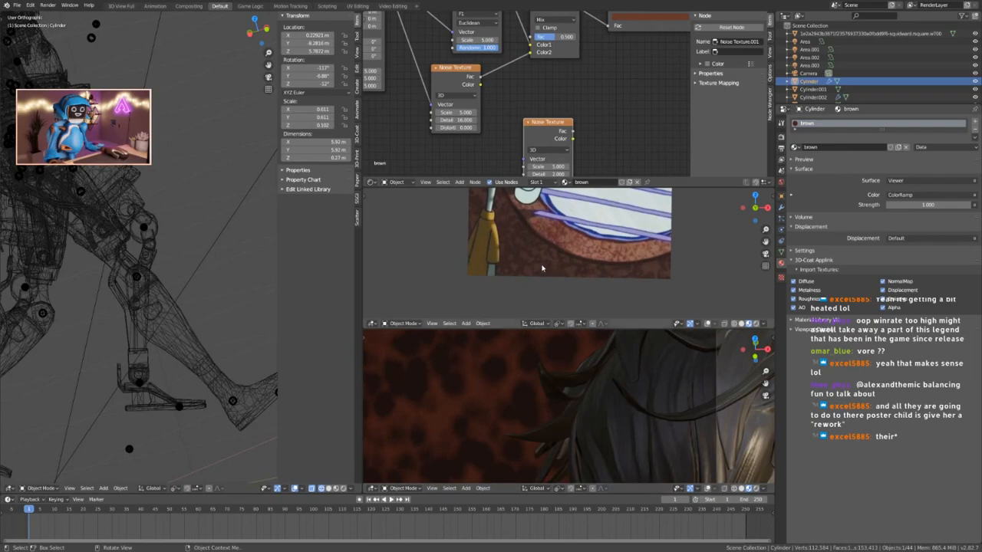
scroll(460, 376, "up", 4)
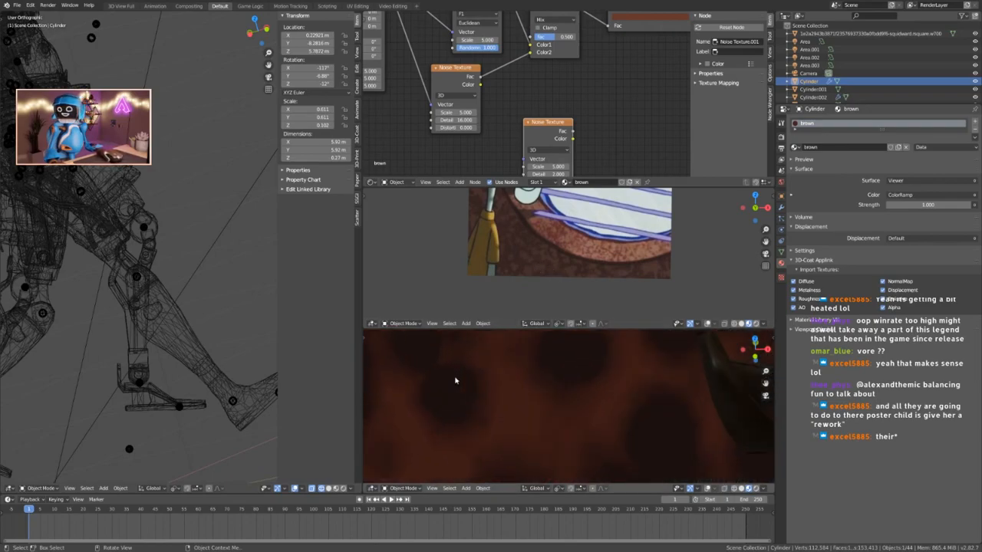
scroll(549, 392, "up", 3)
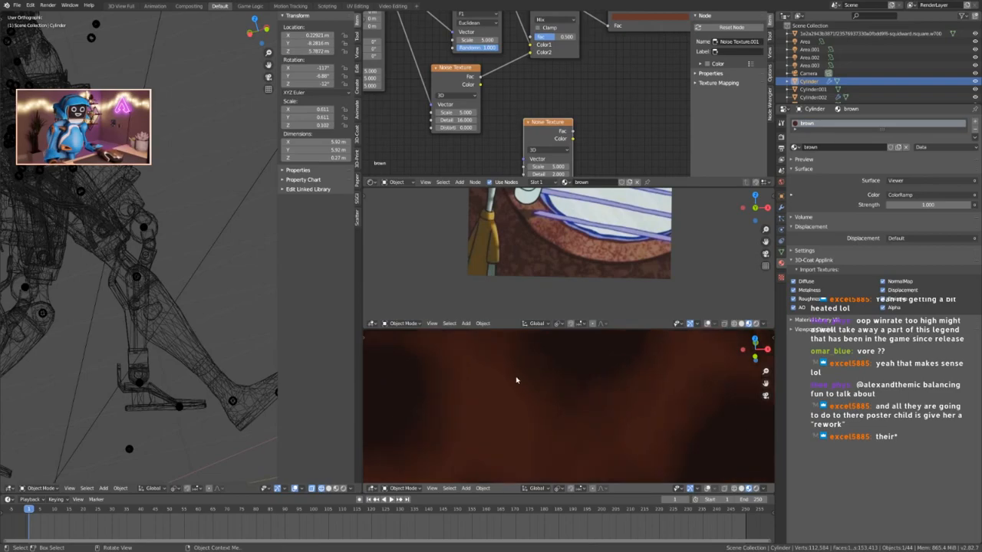
scroll(506, 434, "down", 6)
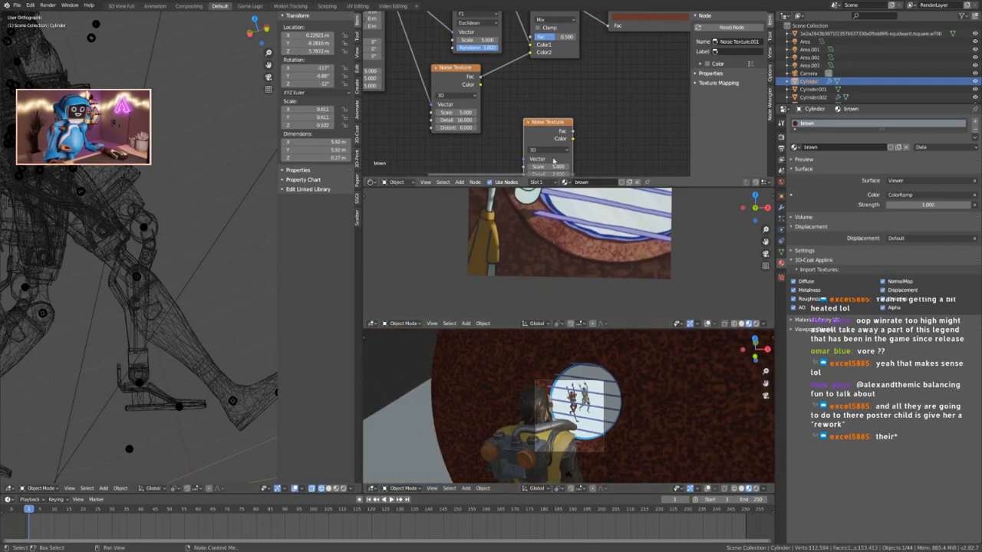
scroll(518, 95, "down", 3)
scroll(515, 107, "up", 2)
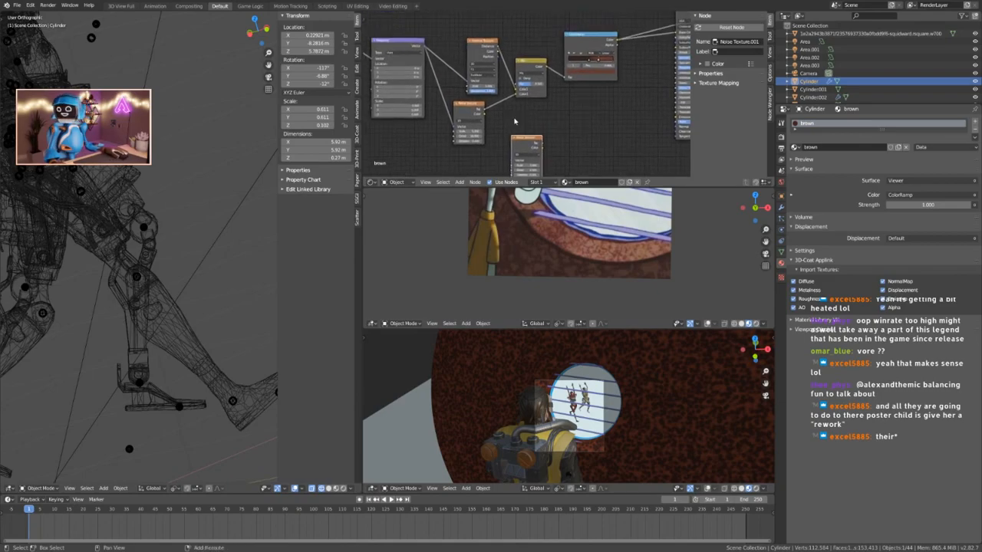
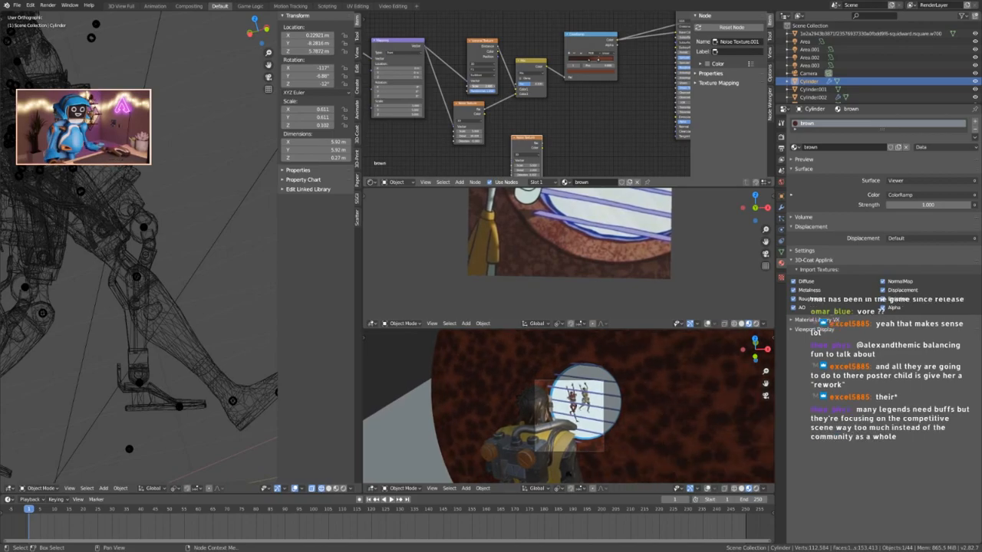
middle_click_drag(553, 139, 536, 126)
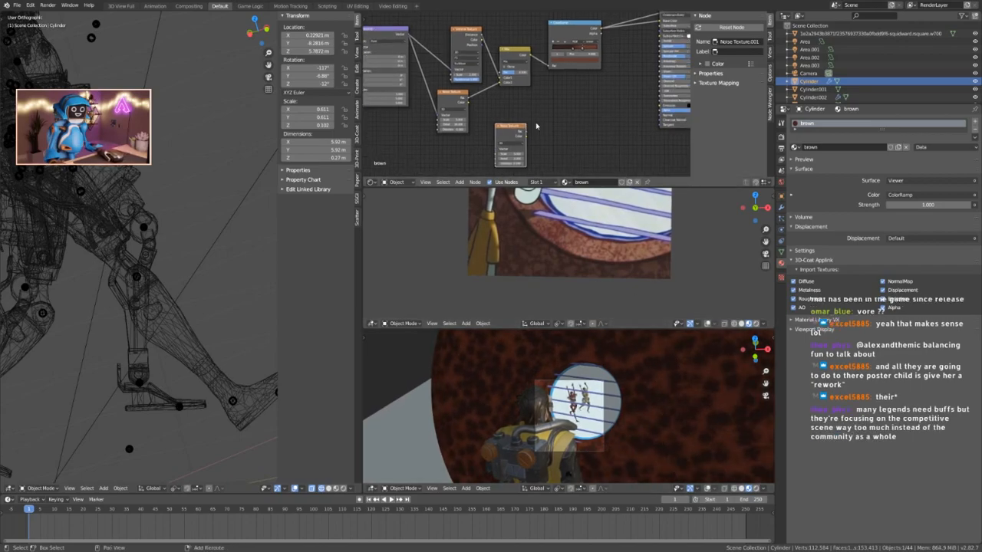
key("x")
Move the wall Color Ramp's dark stop to about 0.28 and recolour it a lighter reddish brown.
scroll(466, 134, "up", 7)
middle_click_drag(548, 118, 511, 156)
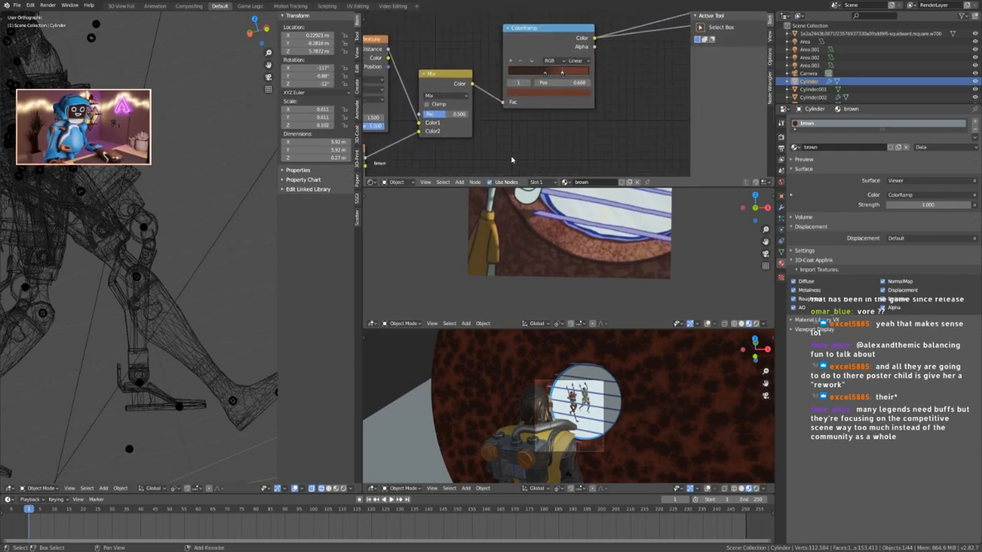
mouse_move(543, 77)
left_mouse_down()
mouse_move(529, 74)
mouse_move(557, 74)
left_mouse_up()
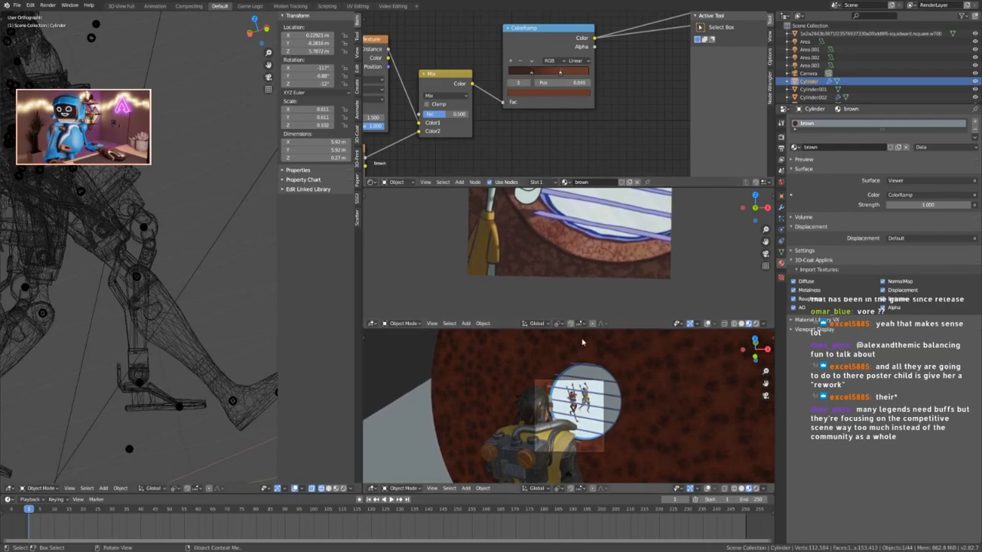
left_click(531, 71)
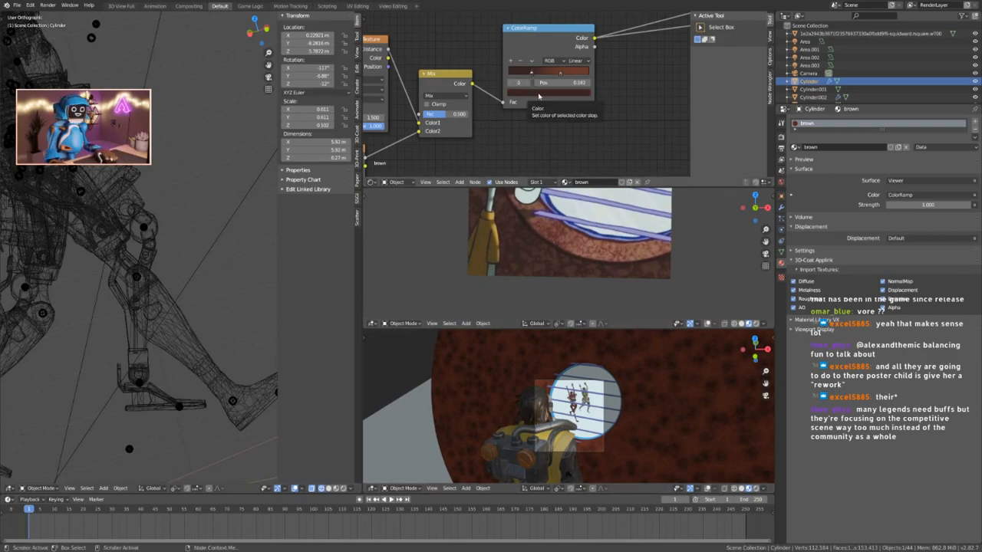
left_click(538, 93)
left_click_drag(577, 148, 578, 144)
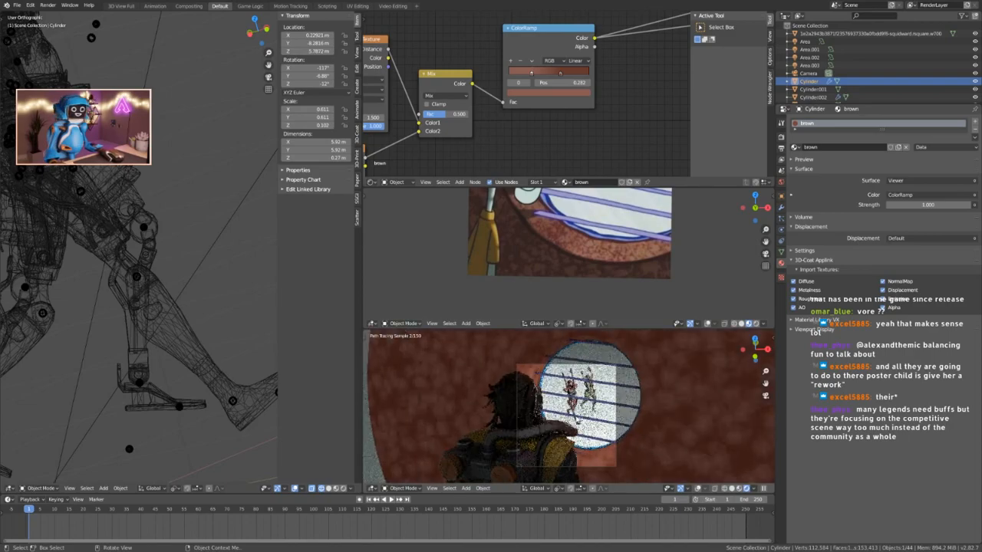
Route the wall's Principled BSDF back into the Material Output in place of the Color Ramp preview.
key("Home")
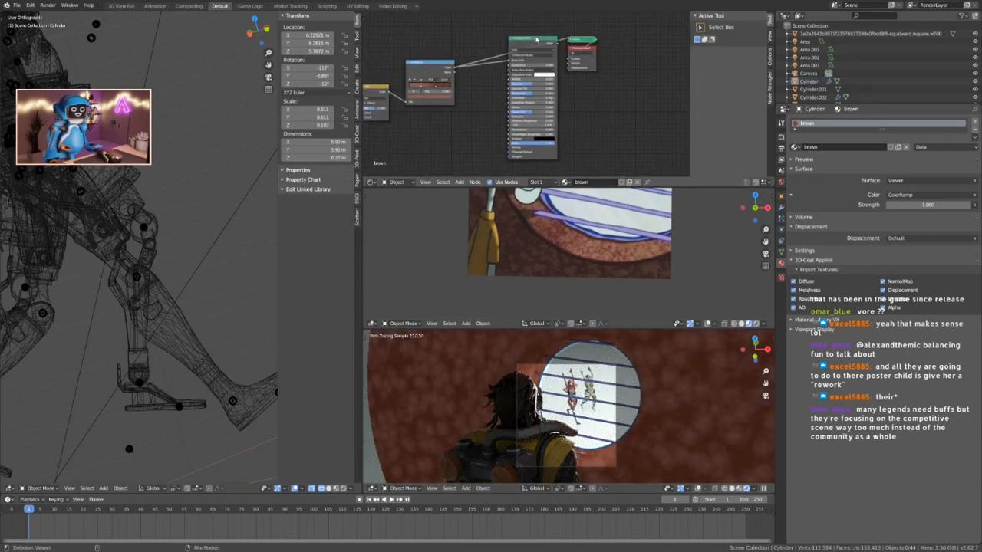
left_click(536, 39, "ctrl+shift")
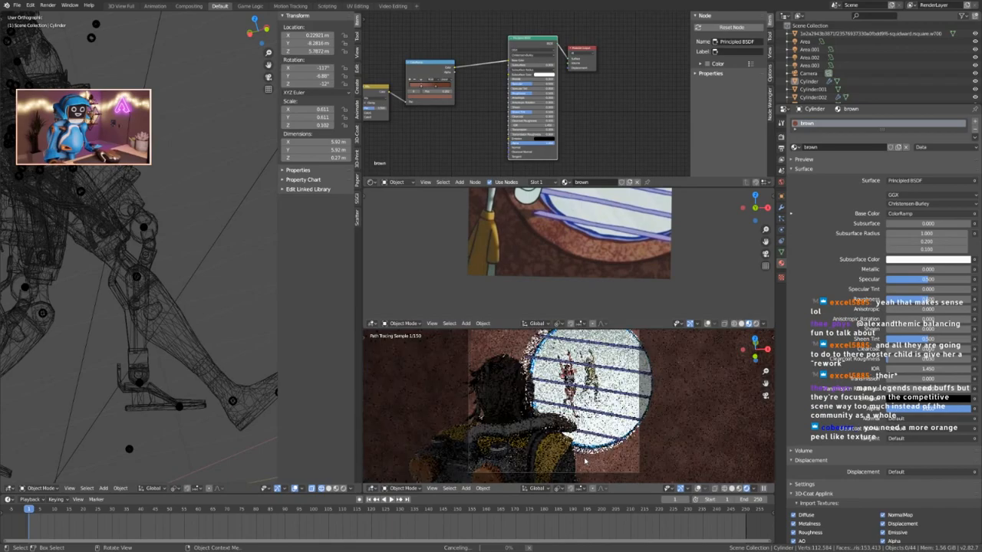
Fine-tune the positions of the two Color Ramp stops that control the wall's brown mottling.
middle_click_drag(423, 89, 497, 66)
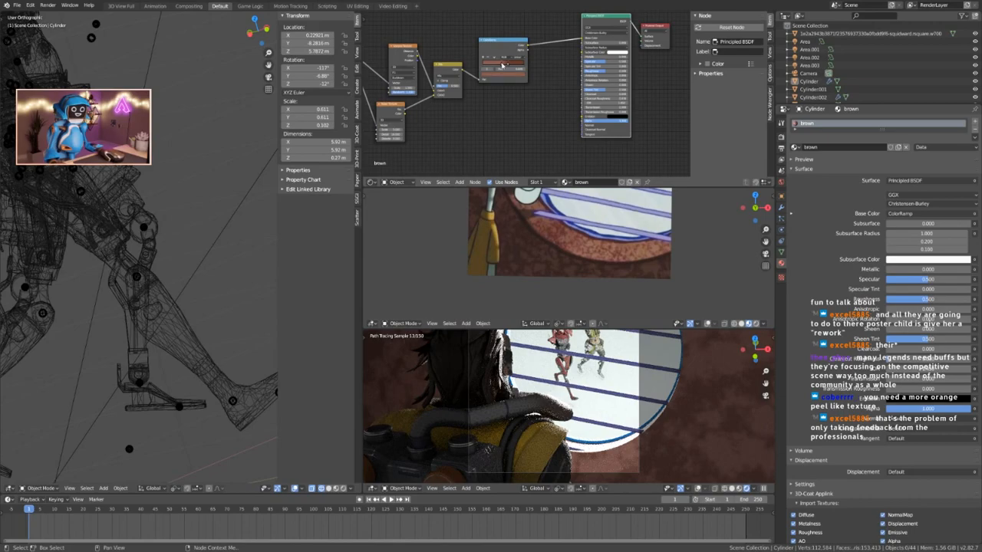
left_click(503, 65)
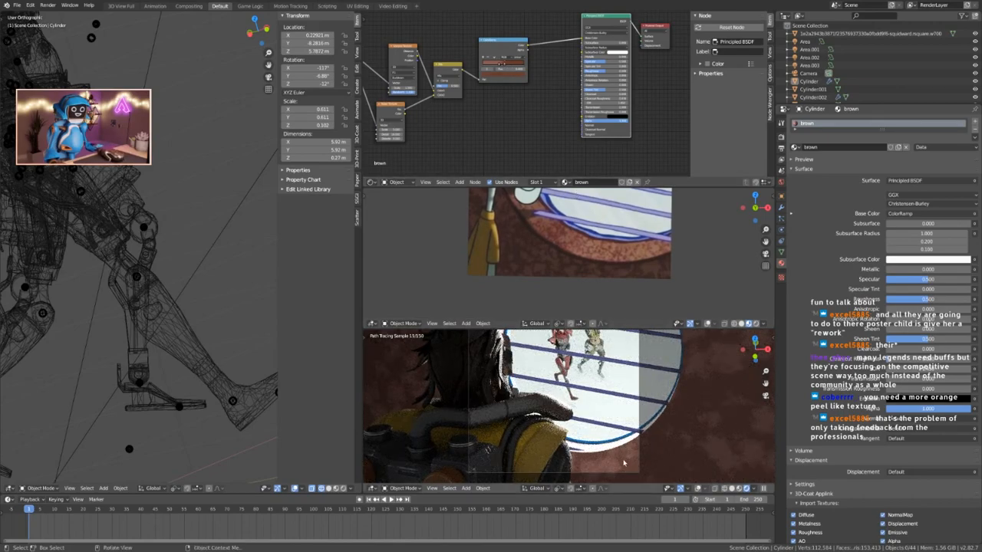
left_click(498, 67)
left_click(497, 65)
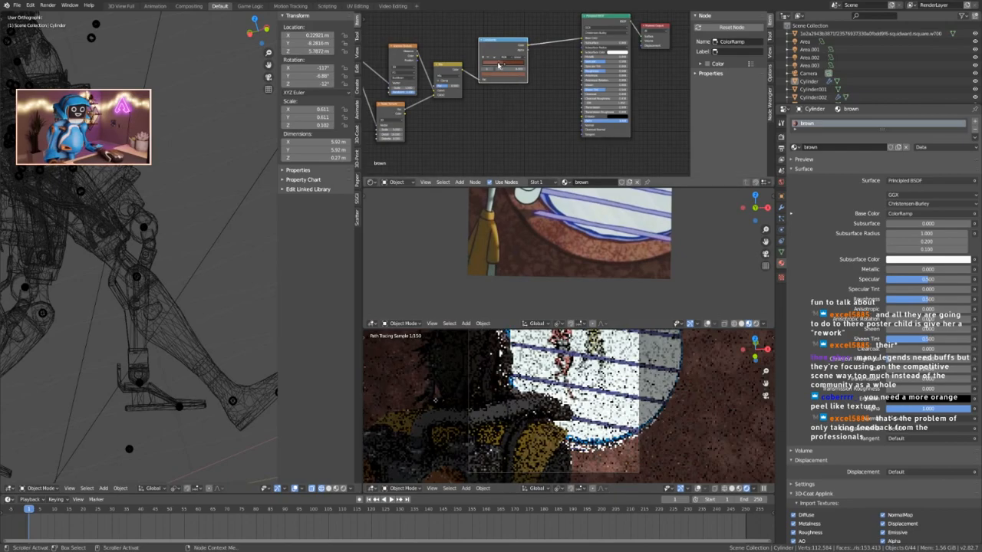
left_click(503, 65)
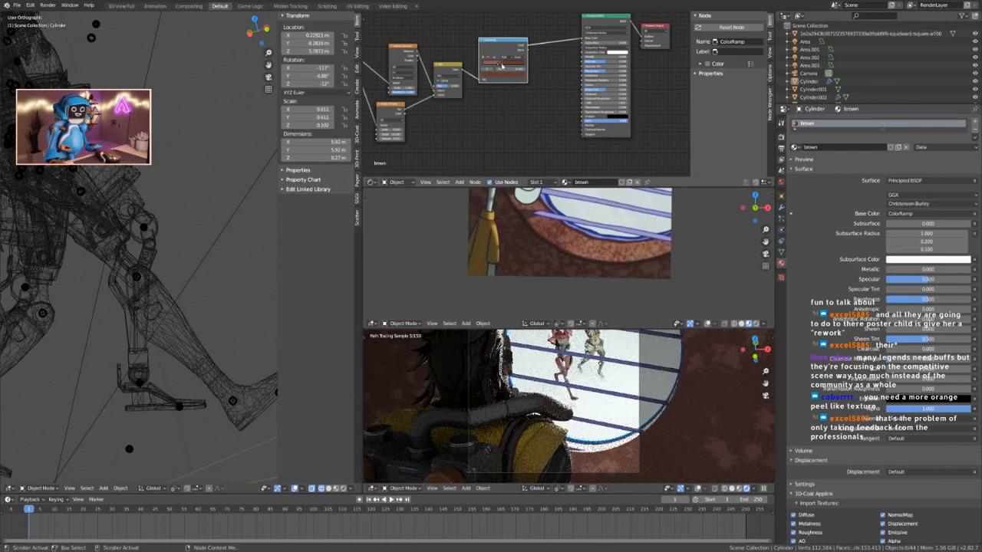
Raise the roughness of the wall's Principled BSDF and set its specular to 0.441.
scroll(559, 410, "down", 2)
middle_click_drag(558, 410, 557, 447, "shift")
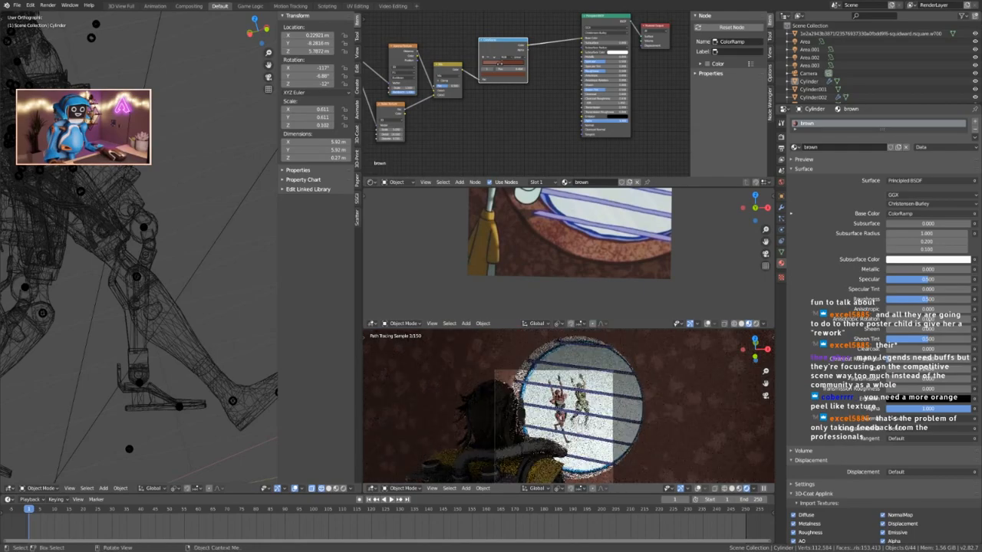
mouse_move(638, 470)
middle_mouse_down("shift")
mouse_move(611, 432)
mouse_move(628, 433)
middle_mouse_up("shift")
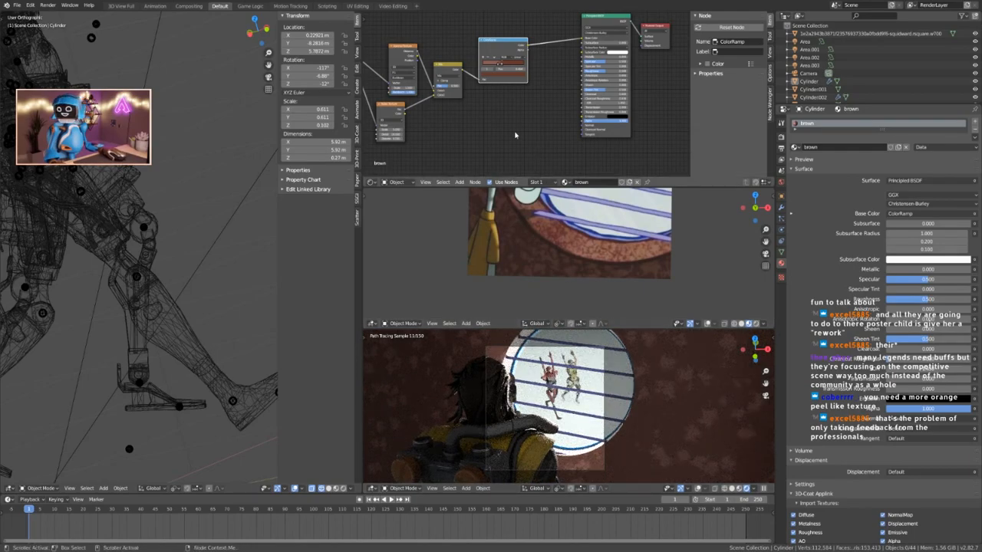
mouse_move(603, 71)
left_mouse_down()
mouse_move(622, 71)
mouse_move(592, 62)
left_mouse_up()
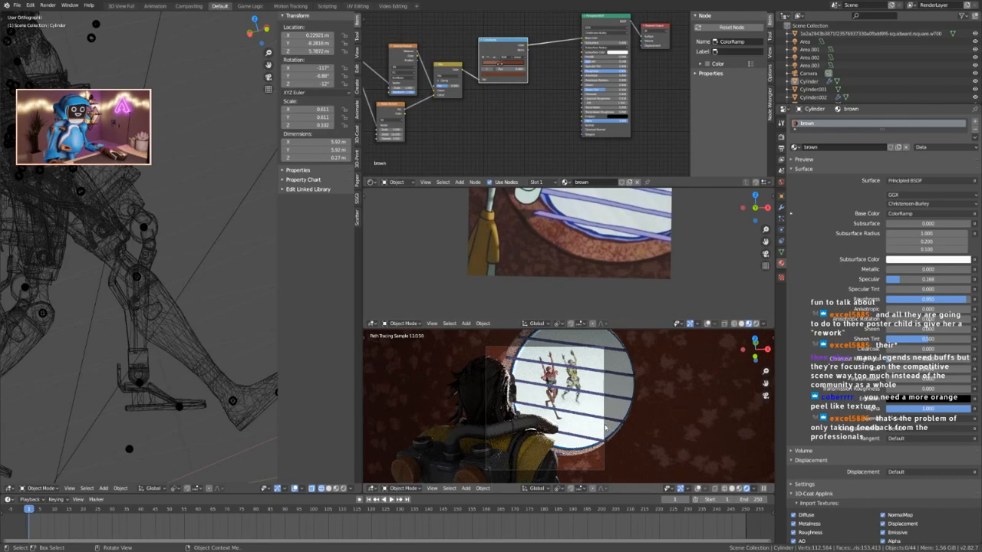
mouse_move(592, 62)
left_mouse_down()
mouse_move(604, 62)
mouse_move(595, 71)
left_mouse_up()
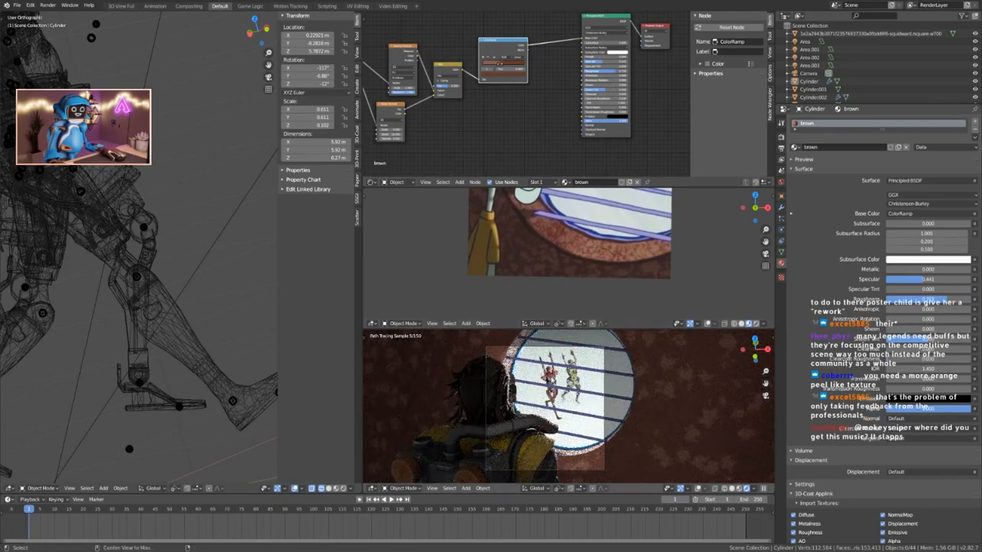
Select the floor plane behind the barred window and add a Noise Texture node to its floor material.
middle_click_drag(537, 399, 546, 404)
left_click(595, 397)
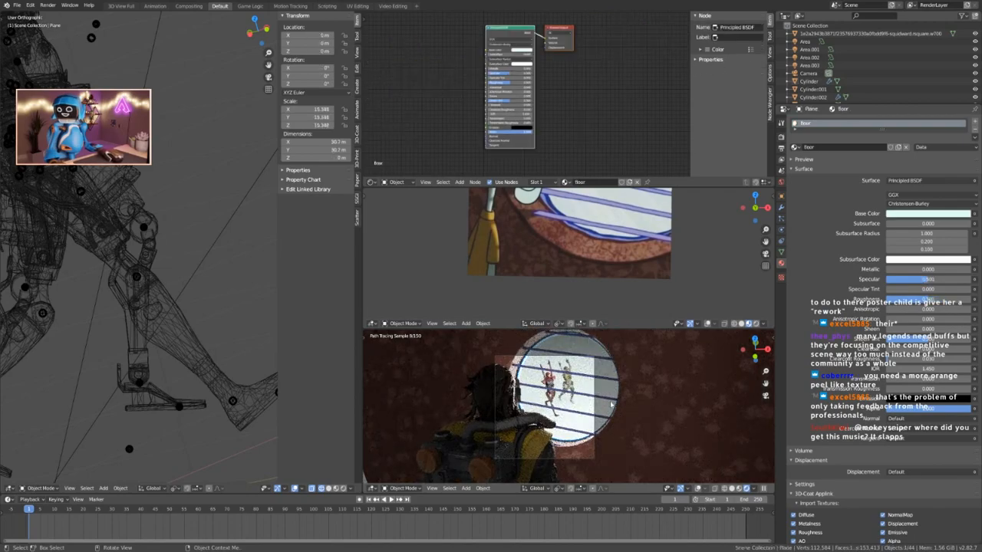
scroll(603, 234, "up", 4)
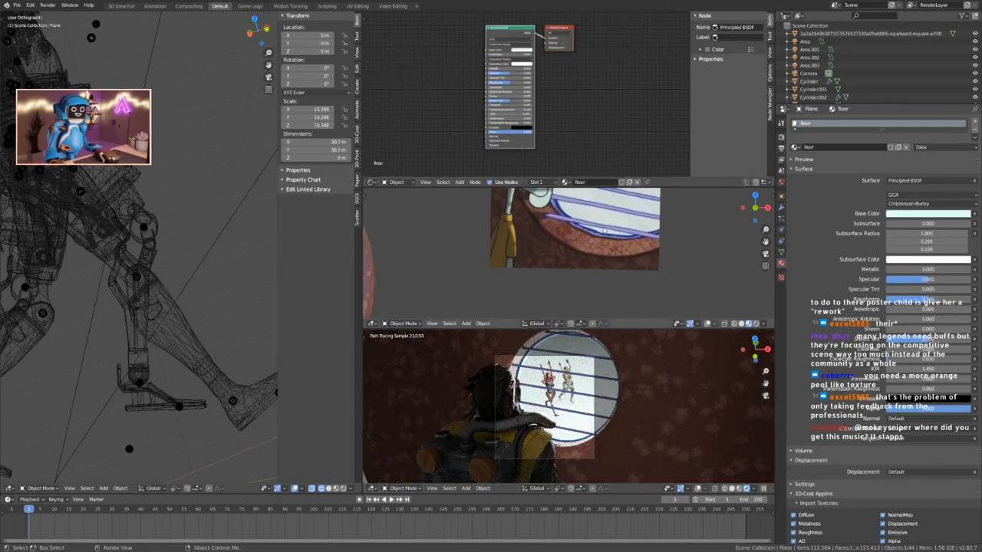
scroll(580, 245, "down", 3)
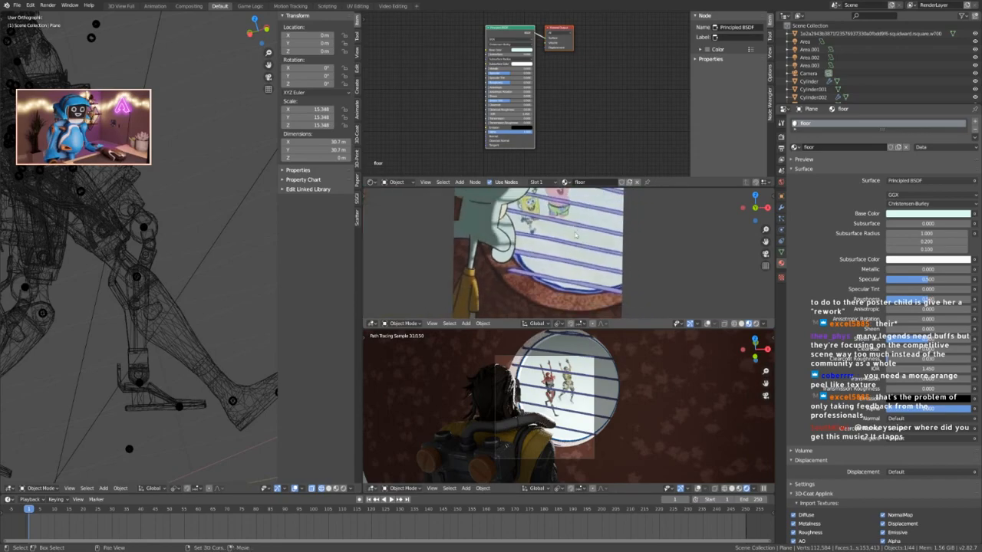
middle_click_drag(576, 272, 582, 265, "shift")
scroll(576, 267, "down", 1)
middle_click_drag(579, 114, 611, 111)
key("shift+a")
left_click(479, 98)
type("noise")
key("Return")
left_click(394, 49)
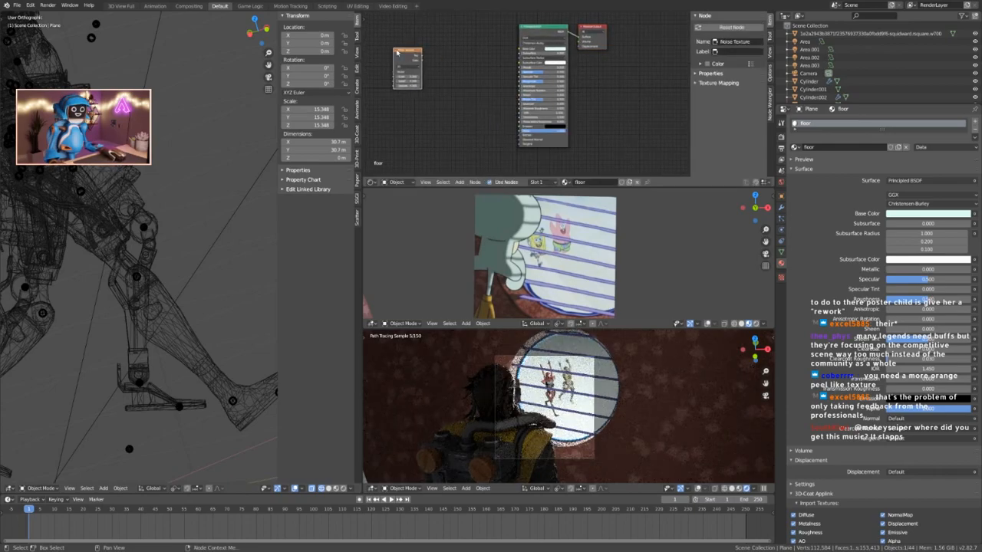
Preview the Noise Texture on the whole floor plane and add Mapping and Texture Coordinate nodes to it.
left_click(420, 61, "ctrl+shift")
middle_click_drag(430, 66, 460, 92)
scroll(461, 92, "up", 1)
scroll(511, 400, "down", 7)
middle_click_drag(499, 384, 609, 428)
scroll(554, 408, "down", 5)
scroll(554, 408, "down", 4)
key("ctrl+t")
Stretch the floor noise into streaks by setting the Mapping node's X scale to 0.1 and increasing its Y scale.
middle_click_drag(471, 92, 577, 90)
scroll(523, 151, "up", 4)
middle_click_drag(525, 149, 529, 140)
mouse_move(481, 120)
left_mouse_down()
mouse_move(506, 120)
mouse_move(466, 121)
mouse_move(504, 128)
left_mouse_up()
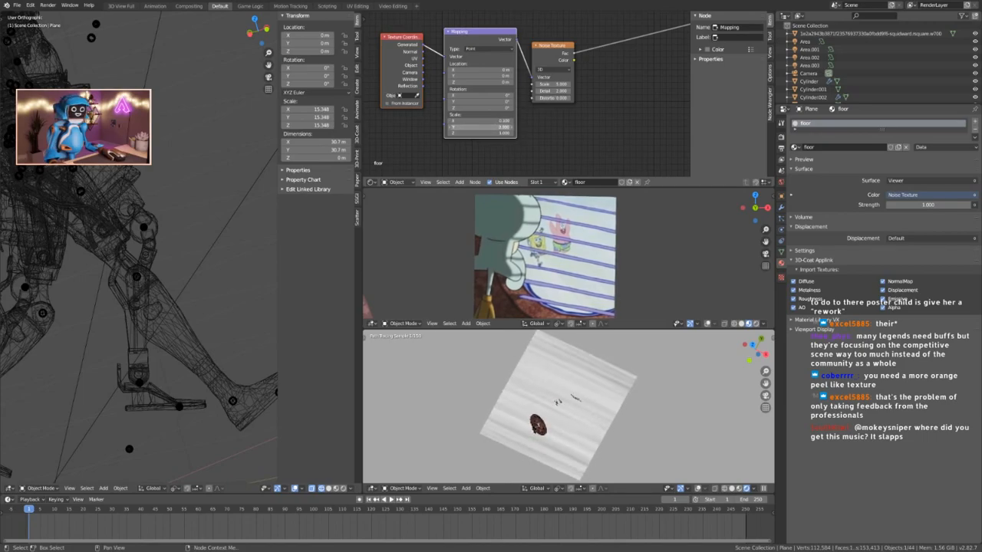
Insert a ColorRamp node after the floor's Noise Texture.
middle_click_drag(645, 87, 553, 108)
key("shift+a")
type("scol")
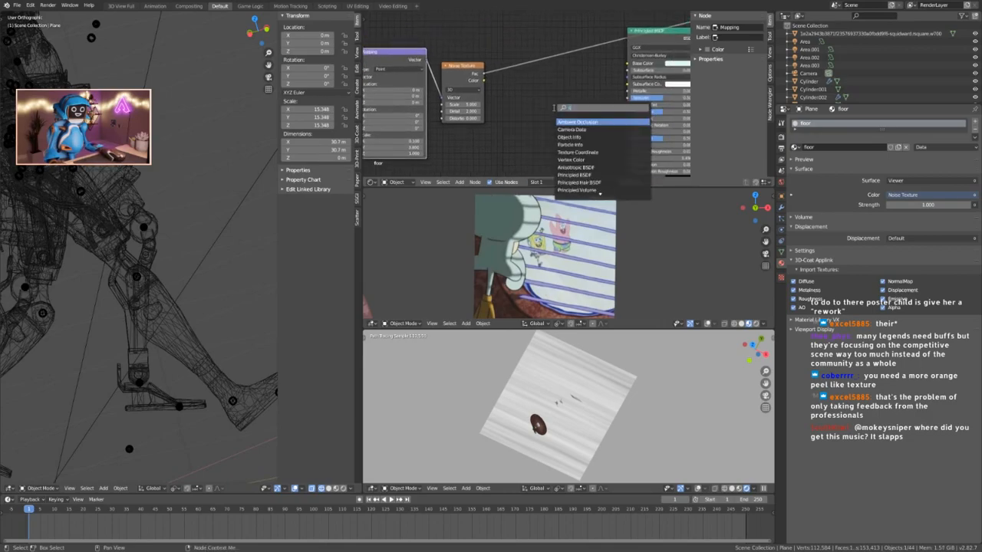
left_click(569, 129)
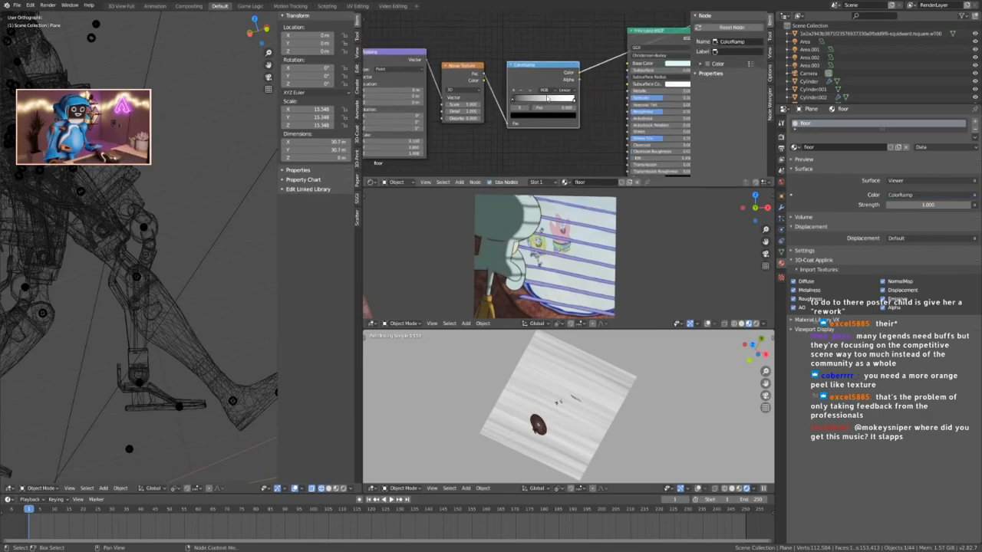
Copy the floor's pale mint base colour to the Color Ramp's white stop and route the Principled BSDF back into the Material Output.
left_click(567, 99)
left_click(613, 75)
left_click(615, 75)
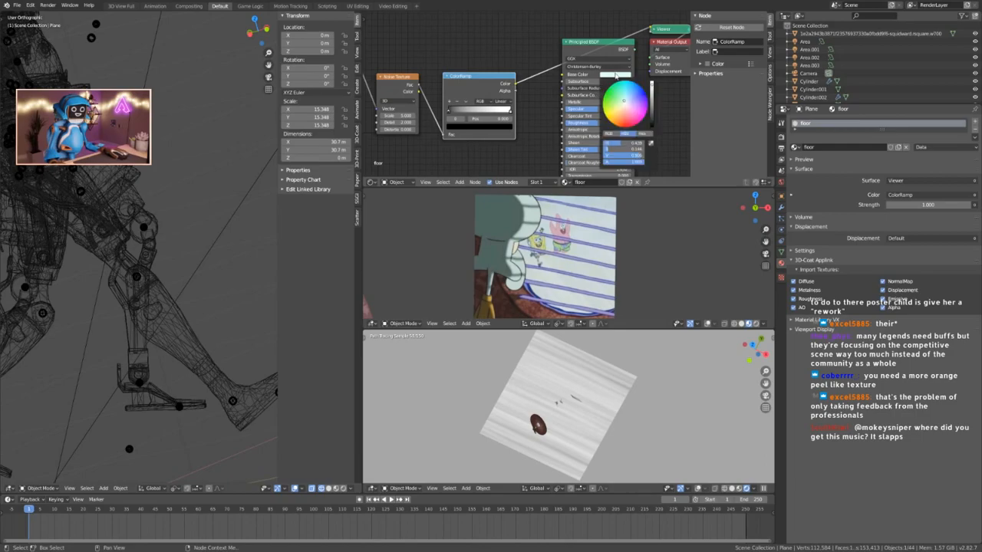
left_click(644, 135)
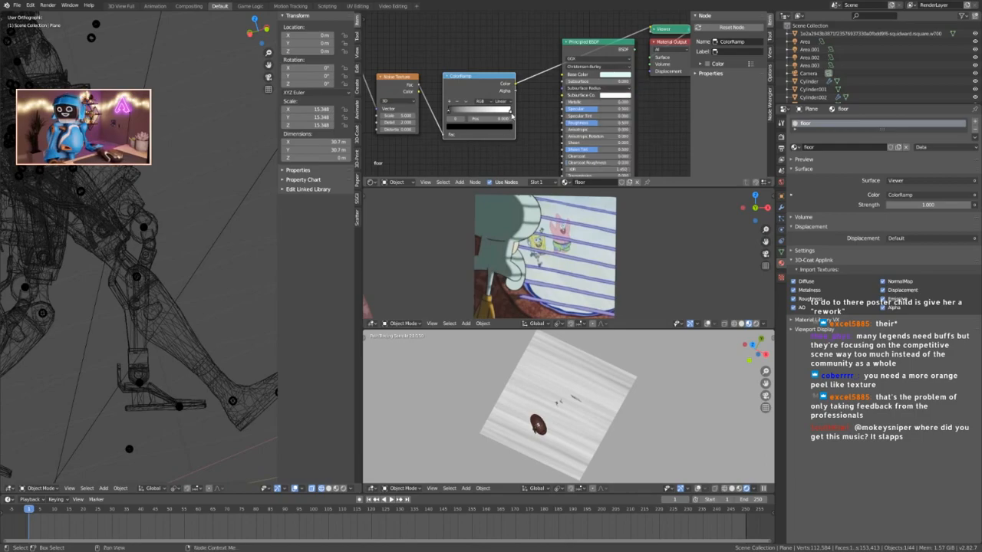
left_click(510, 110)
left_click(485, 126)
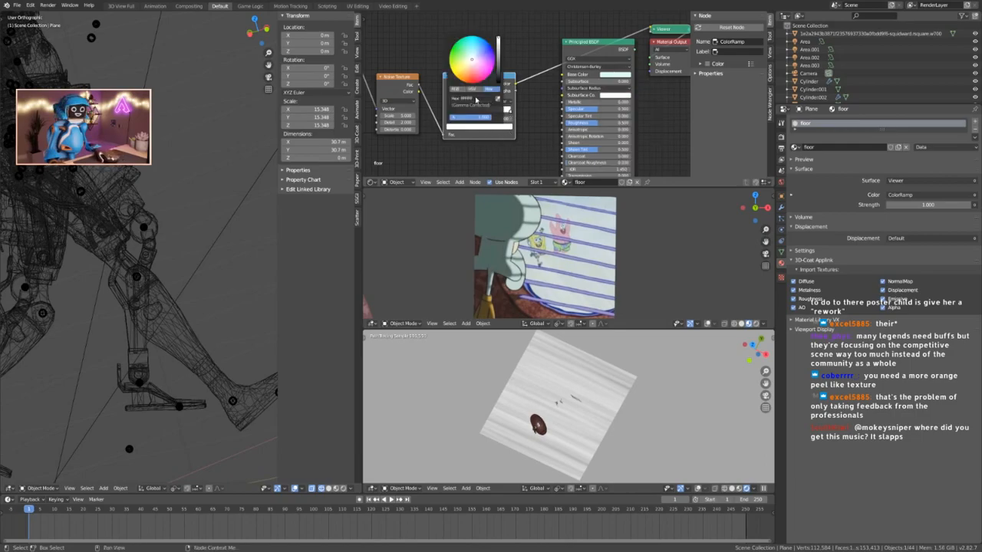
key("Return")
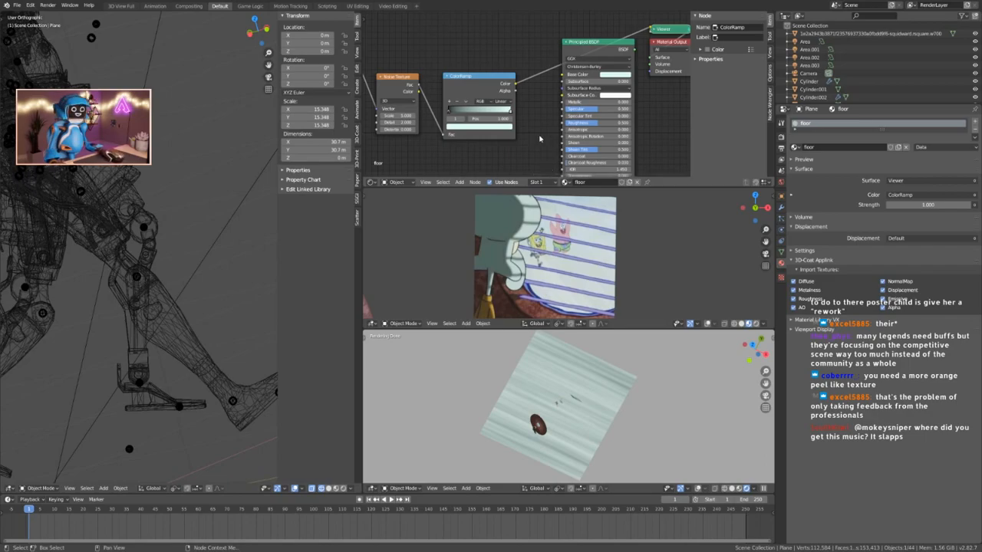
left_click(584, 52, "ctrl+shift")
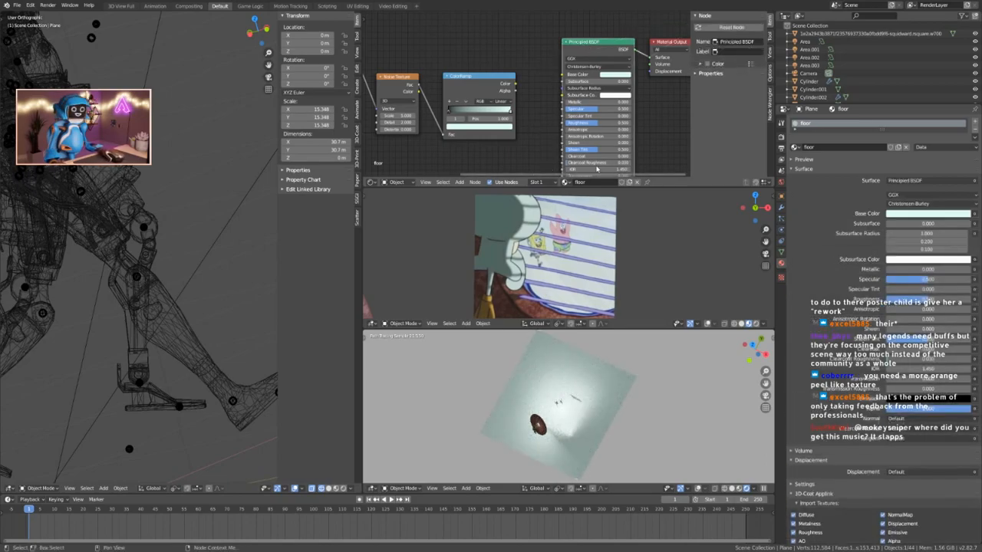
Connect the Color Ramp to the floor's Base Color and move its stops inward, placing the black stop at 0.318.
left_click_drag(514, 83, 563, 74)
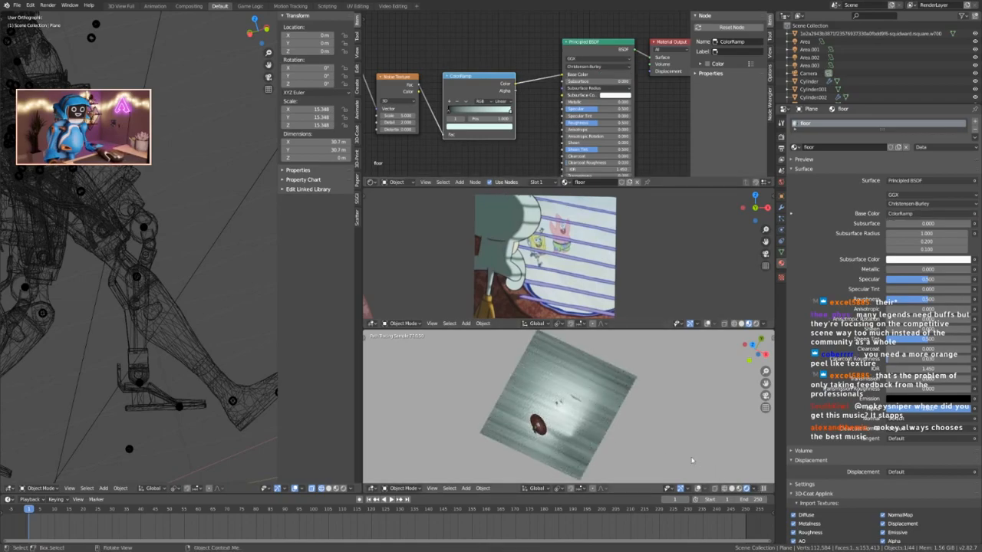
key("KP_0")
scroll(598, 412, "up", 3)
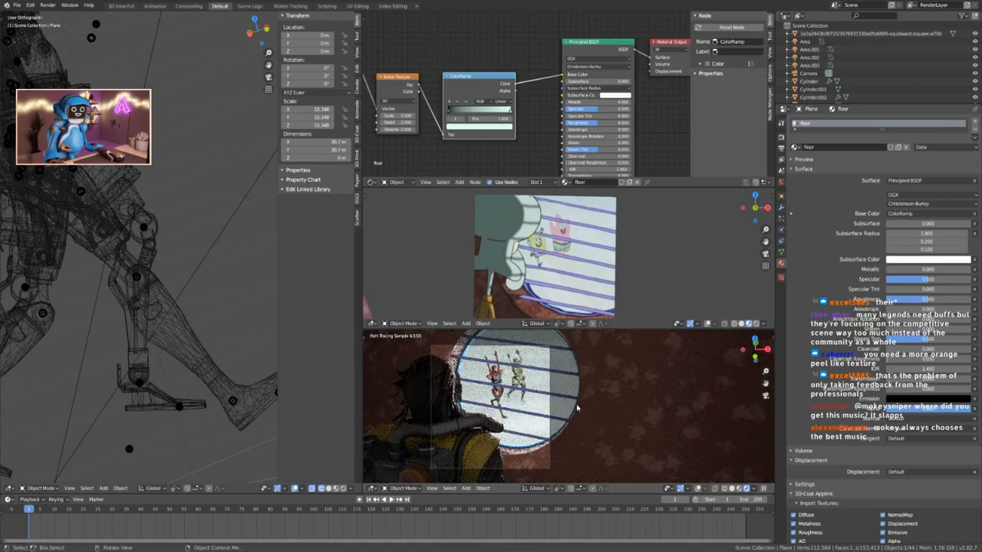
left_click_drag(510, 110, 472, 113)
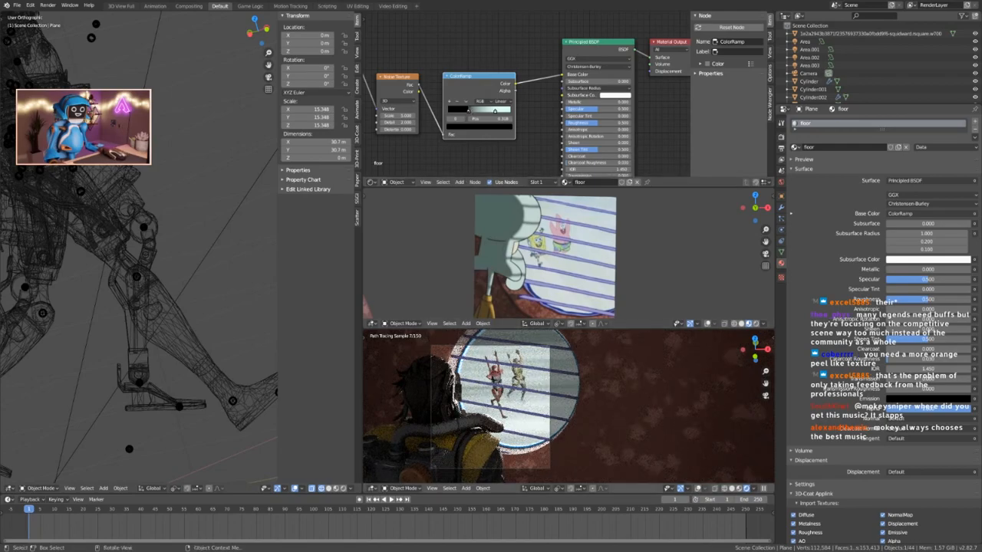
Rotate the floor plane about -27.9° around Z in the top view to angle its streaks.
scroll(172, 361, "down", 7)
scroll(173, 362, "down", 5)
key("KP_7")
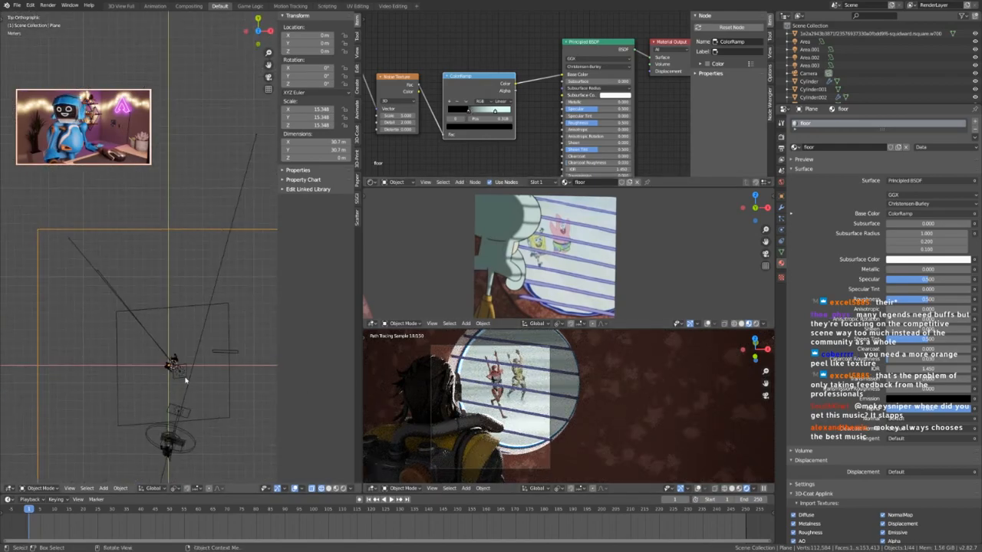
middle_click_drag(184, 371, 142, 282, "shift")
key("r")
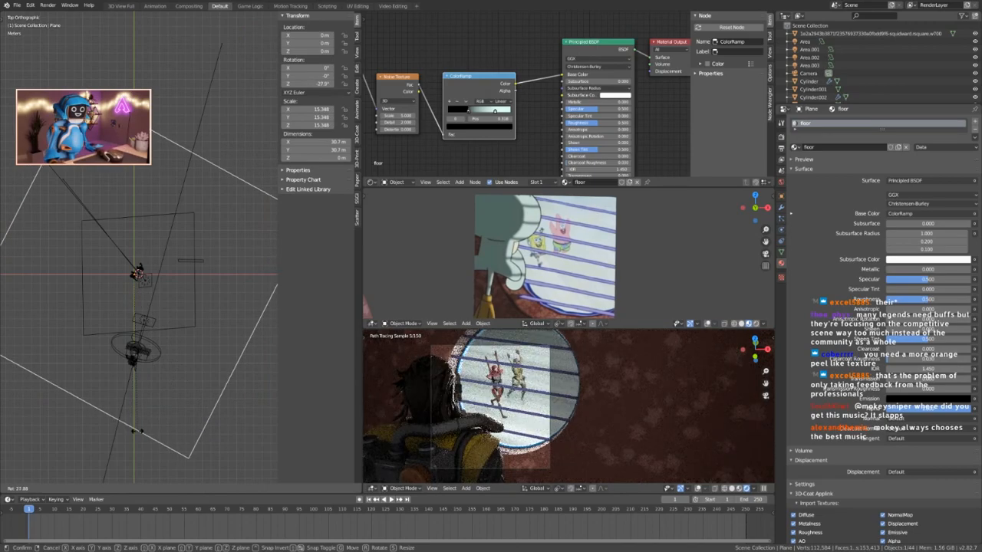
left_click(139, 434)
Set the Color Ramp's black stop to hex C6E7DB and darken it to a muted grey-green.
scroll(481, 136, "up", 3)
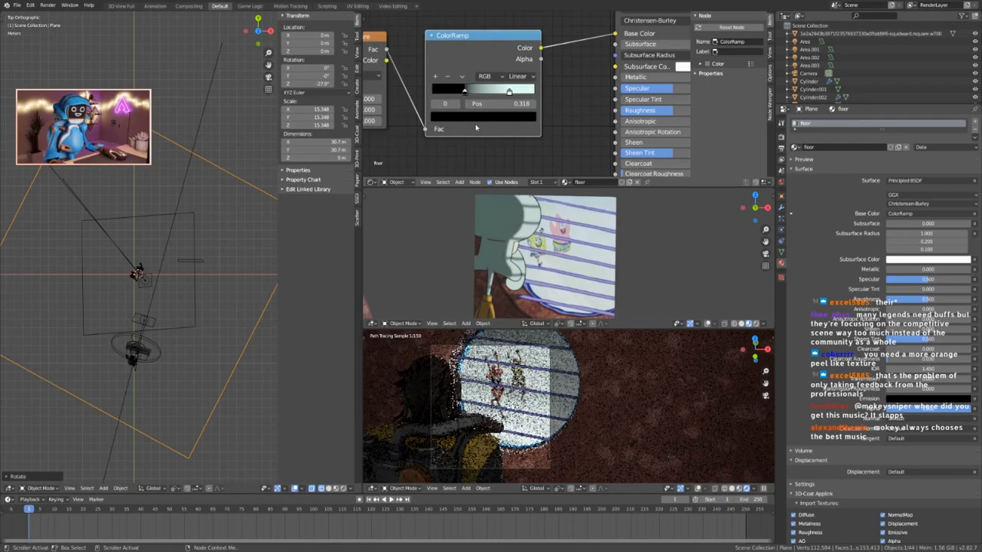
left_click(476, 117)
left_click(481, 229)
type("C6E7DB")
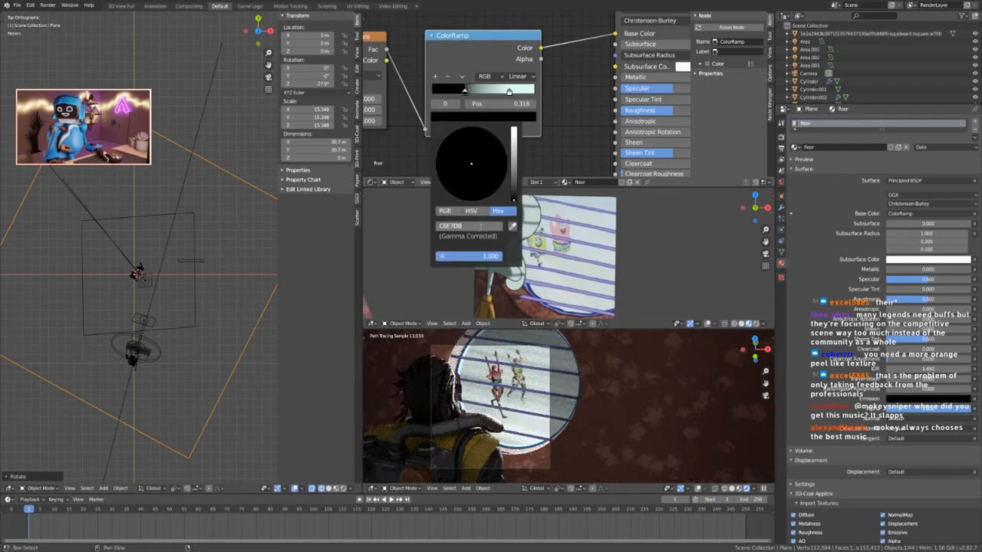
key("Return")
left_click_drag(513, 151, 513, 172)
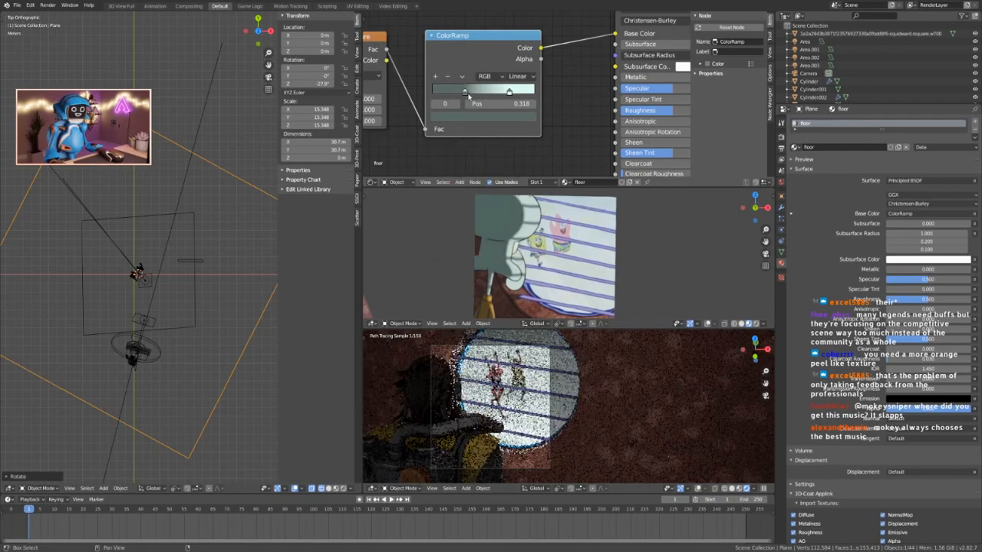
Tune the spacing of the floor Color Ramp's stops, placing the dark stop at 0.314, and adjust the dark stop's colour.
left_click_drag(470, 92, 494, 92)
middle_click_drag(447, 170, 555, 148)
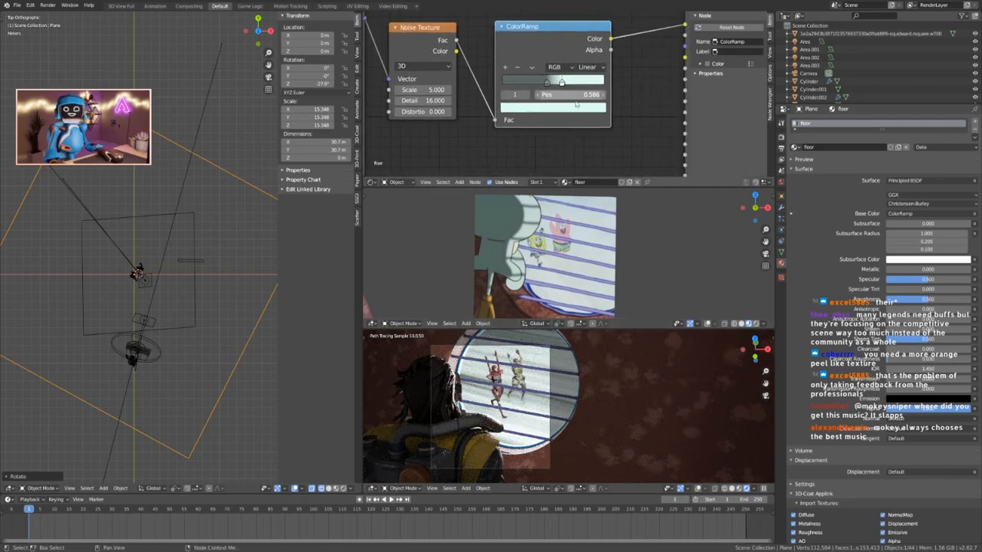
left_click_drag(548, 83, 542, 84)
middle_click_drag(591, 98, 448, 96)
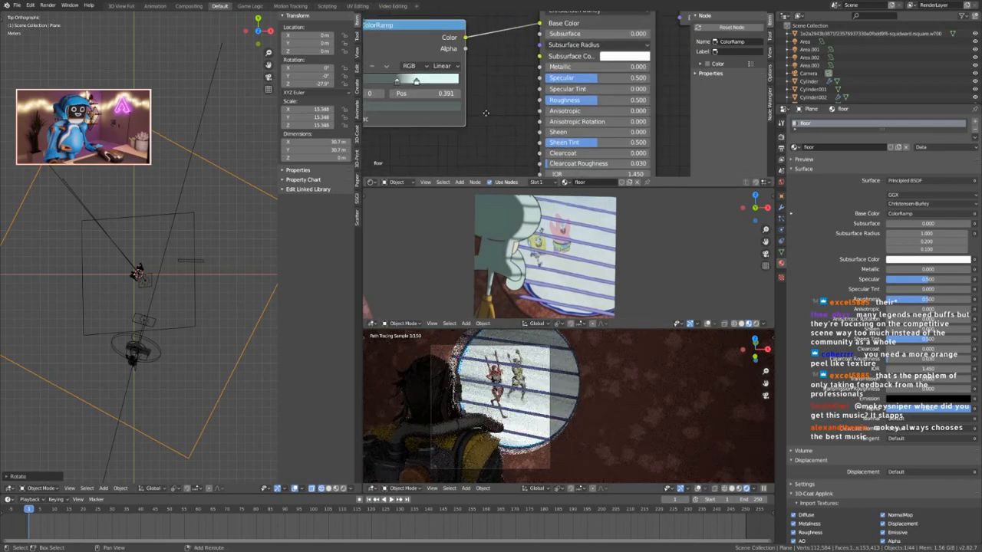
scroll(468, 104, "down", 5)
middle_click_drag(465, 141, 525, 143)
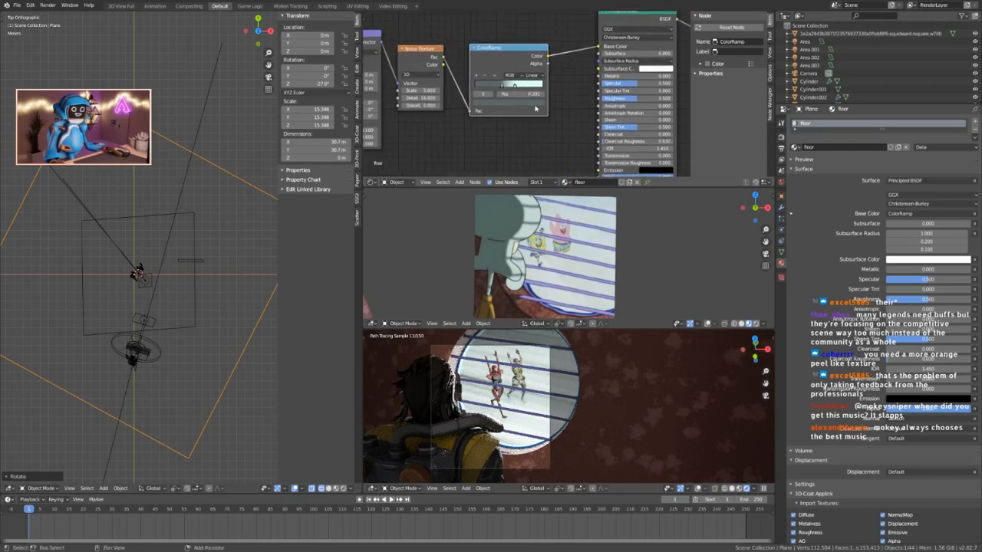
left_click_drag(495, 86, 506, 86)
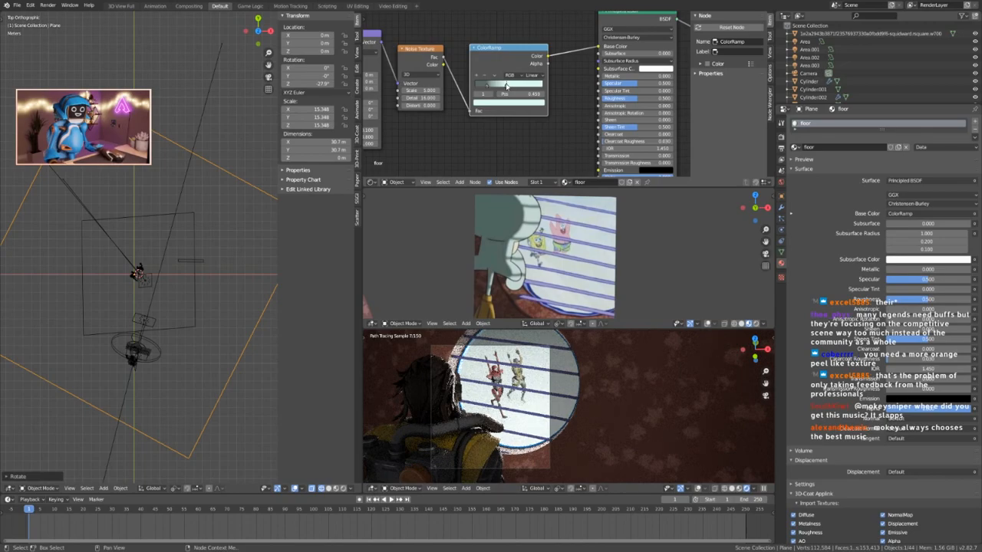
left_click(491, 88)
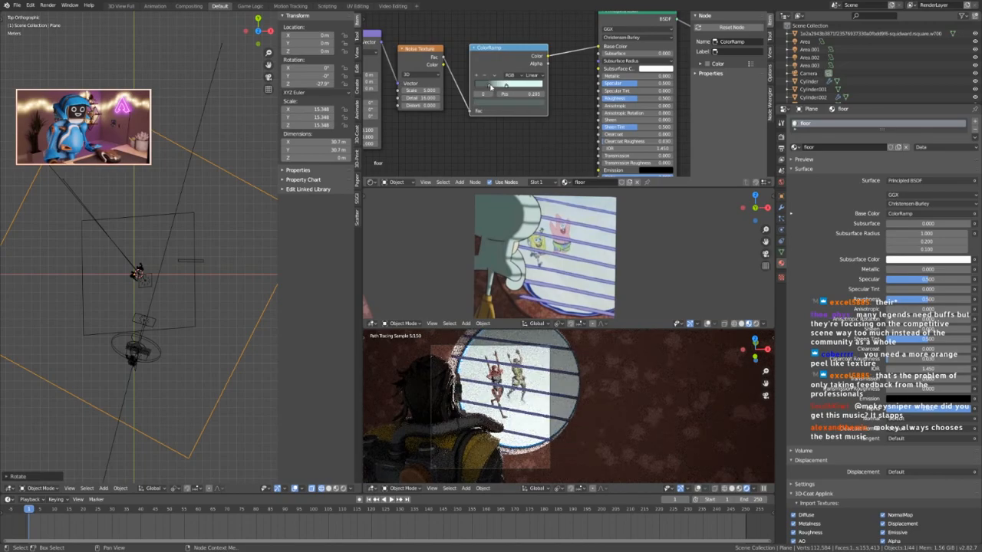
mouse_move(492, 87)
left_mouse_down()
mouse_move(511, 86)
mouse_move(497, 89)
left_mouse_up()
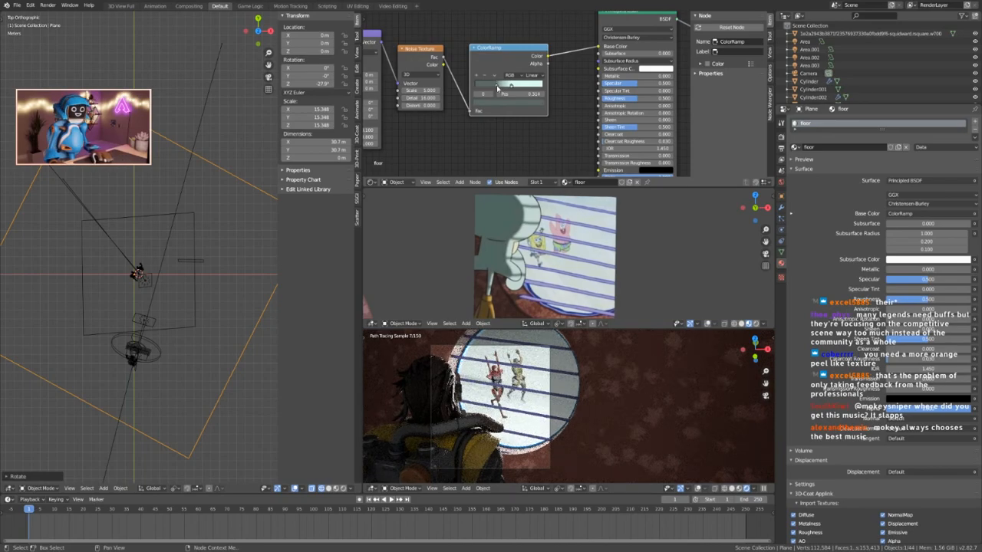
left_click(499, 105)
left_click(501, 134)
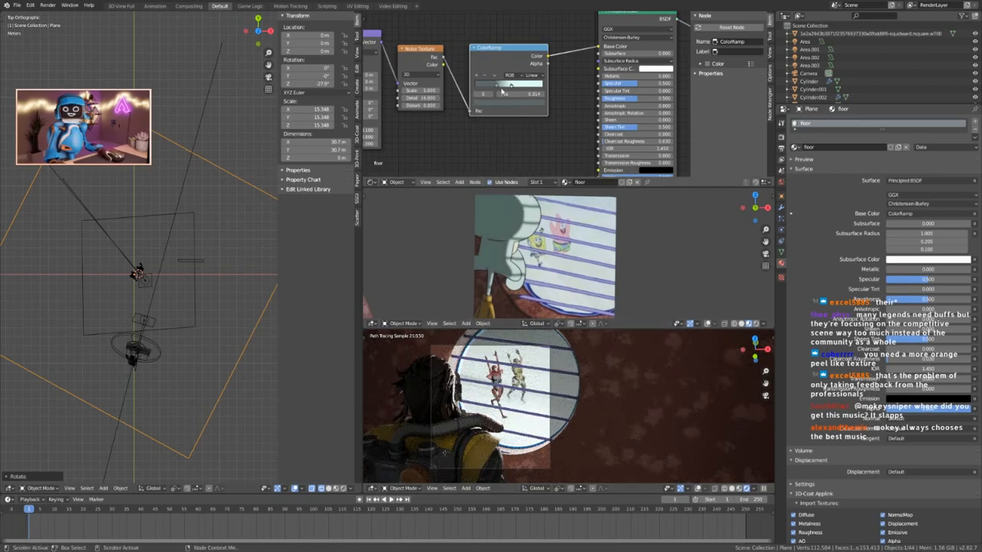
Raise the floor noise's distortion and soften the streaks by moving the dark ramp stop to 0.073 and the light stop to about 0.45.
middle_click_drag(437, 131, 483, 116)
left_click_drag(545, 93, 586, 92)
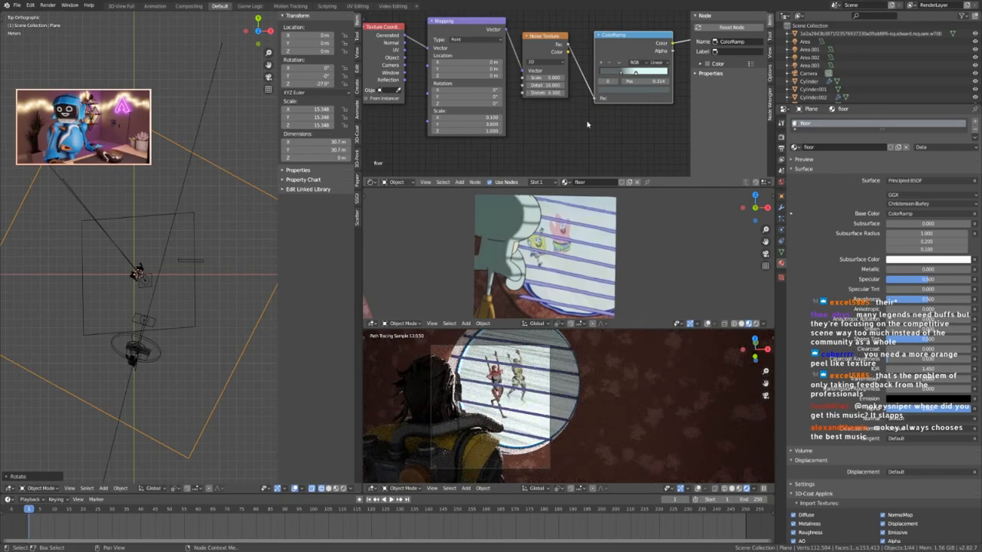
middle_click_drag(628, 117, 559, 122)
left_click_drag(552, 80, 536, 80)
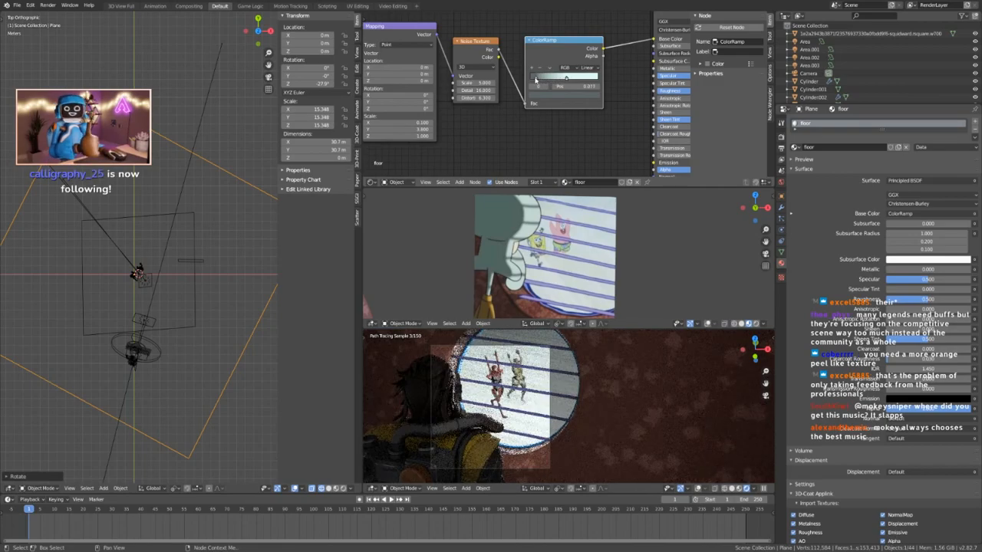
left_click(565, 79)
left_click_drag(565, 79, 560, 79)
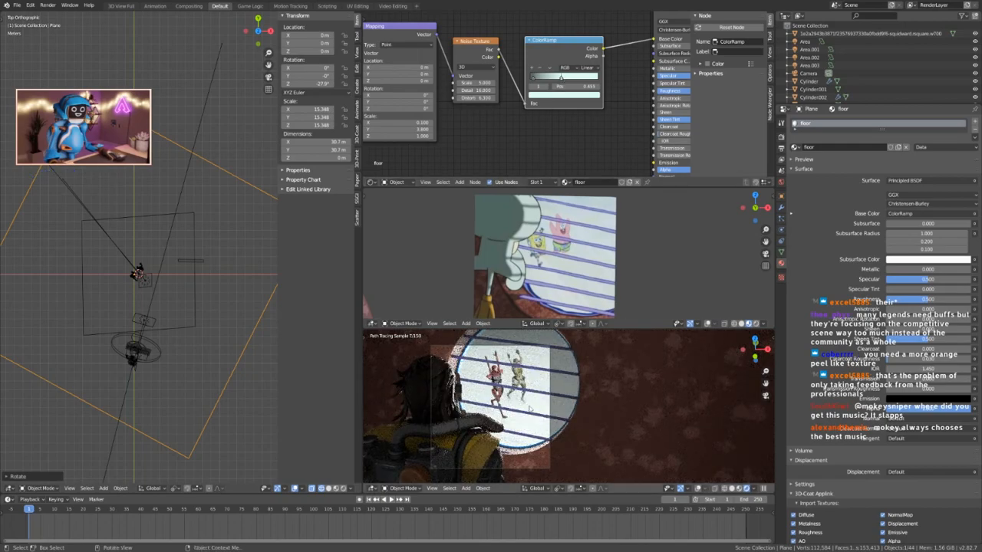
scroll(535, 393, "down", 2)
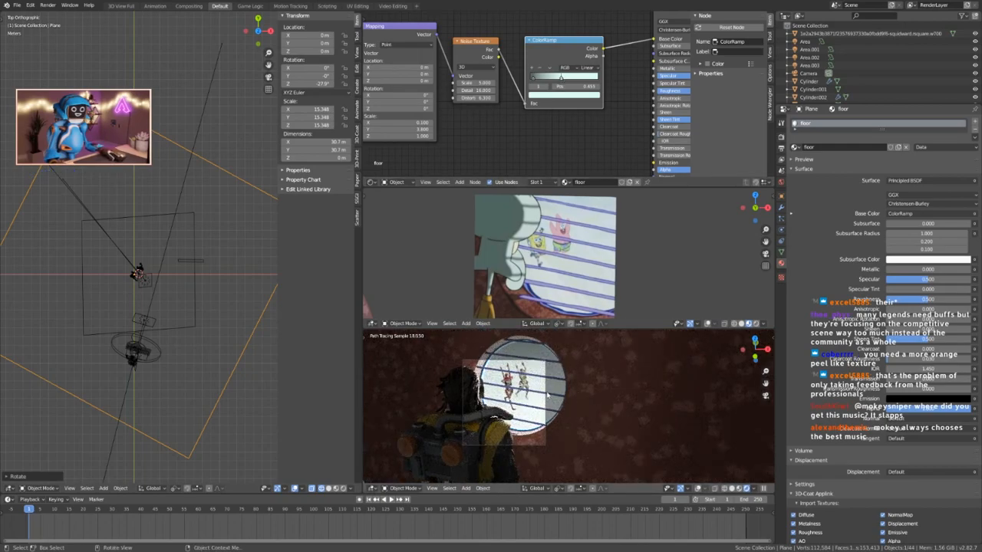
scroll(535, 390, "up", 3)
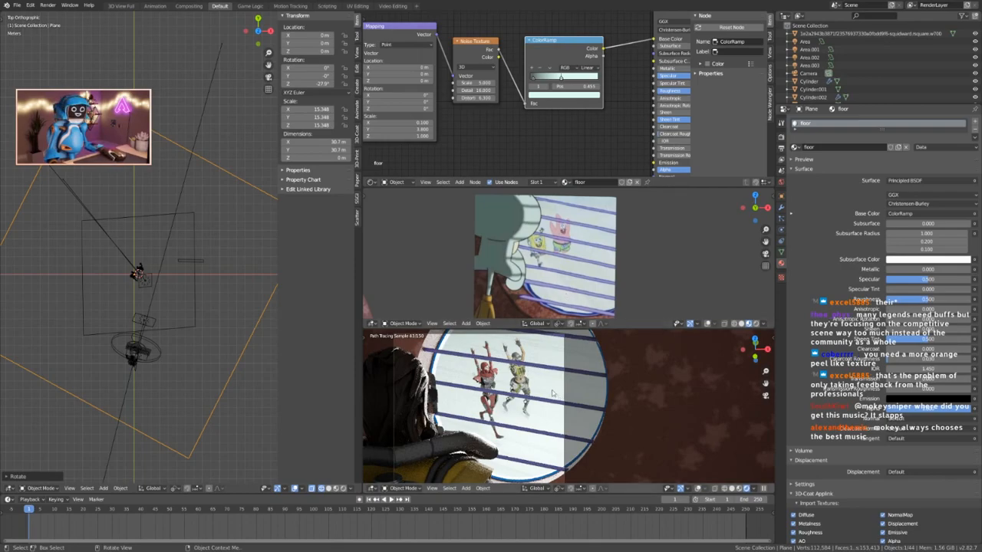
Lower the Stim and Revenant rigs along Z so their feet meet the floor.
key("KP_1")
scroll(142, 299, "up", 14)
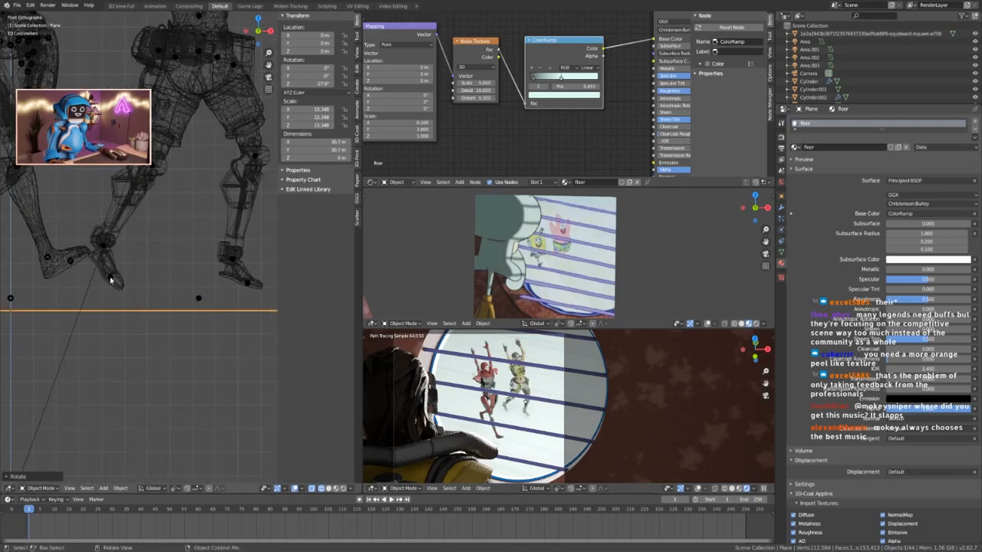
left_click(110, 280)
left_click(74, 268, "shift")
left_click(74, 269)
left_click(115, 283)
left_click(113, 280)
key("KP_0")
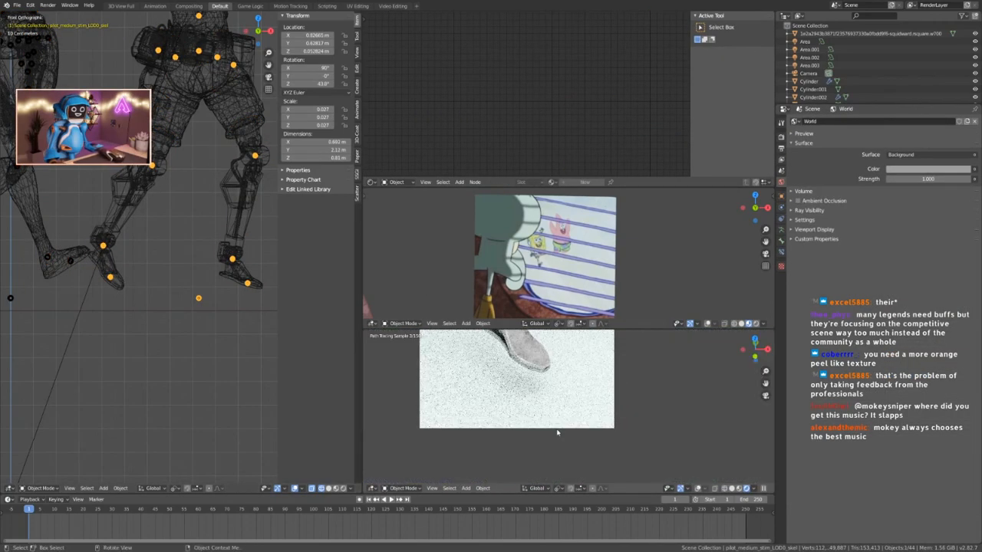
left_click(11, 300, "shift")
scroll(171, 316, "down", 2)
middle_click_drag(141, 315, 194, 315, "shift")
key("g")
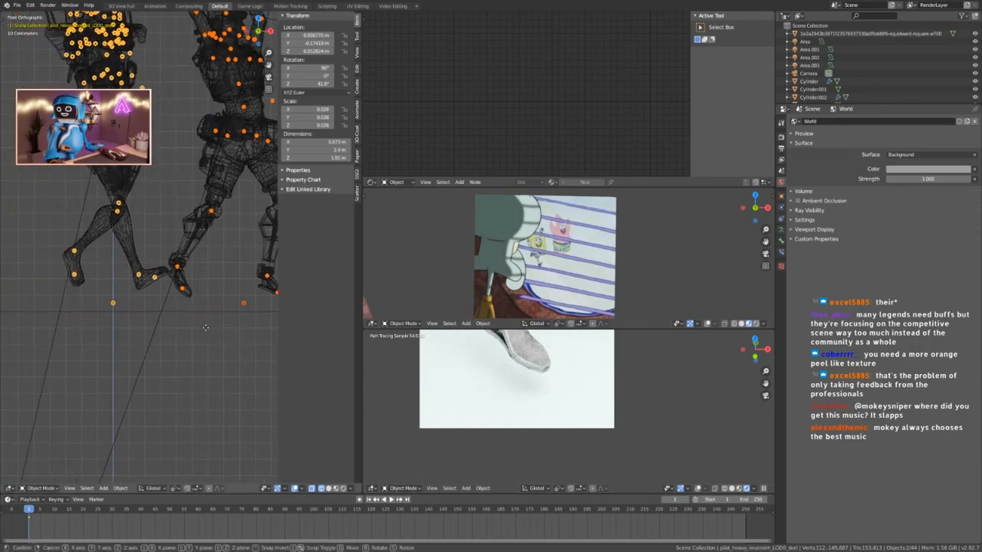
key("z")
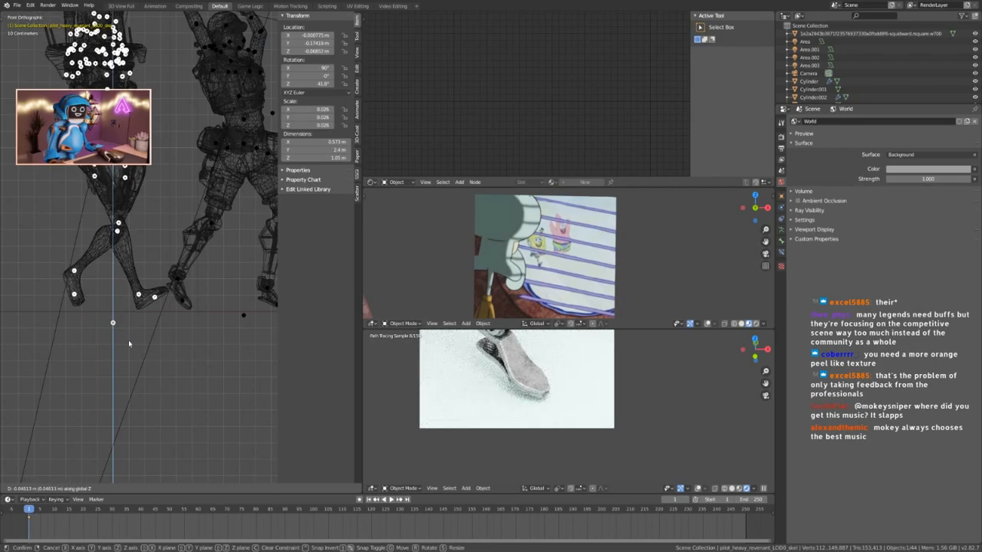
left_click(129, 342)
Rotate the left ankle bone of the Stim rig in Pose Mode to adjust its foot, and return to Object Mode.
middle_click_drag(208, 331, 158, 340, "shift")
left_click(193, 326)
middle_click_drag(208, 274, 241, 270)
key("ctrl+Tab")
left_click(305, 275)
key("ctrl+Tab")
left_click(244, 363)
scroll(217, 297, "up", 4)
left_click(206, 290)
middle_click_drag(206, 292, 223, 330)
key("r")
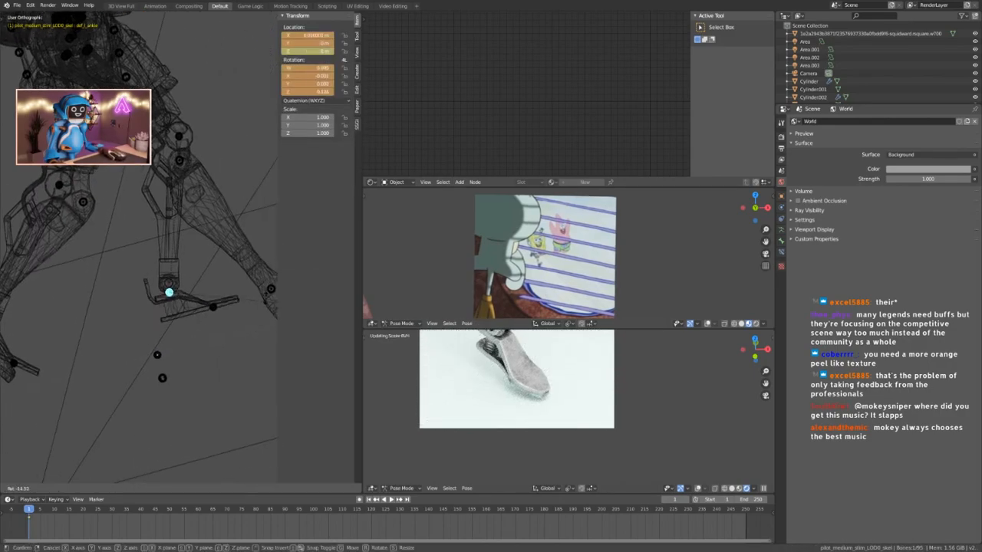
left_click(281, 320)
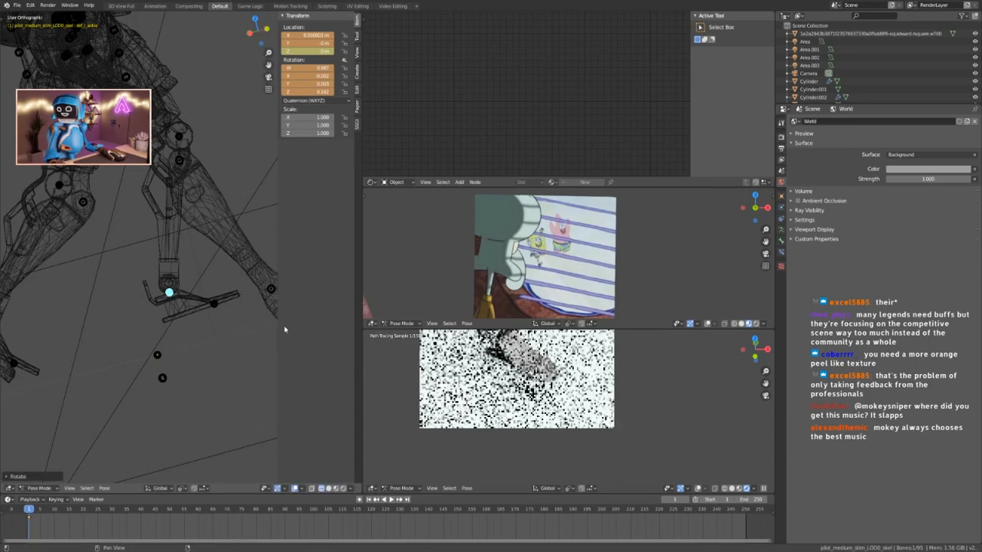
scroll(241, 357, "down", 5)
middle_click_drag(241, 357, 226, 299)
key("ctrl+Tab")
left_click(131, 299)
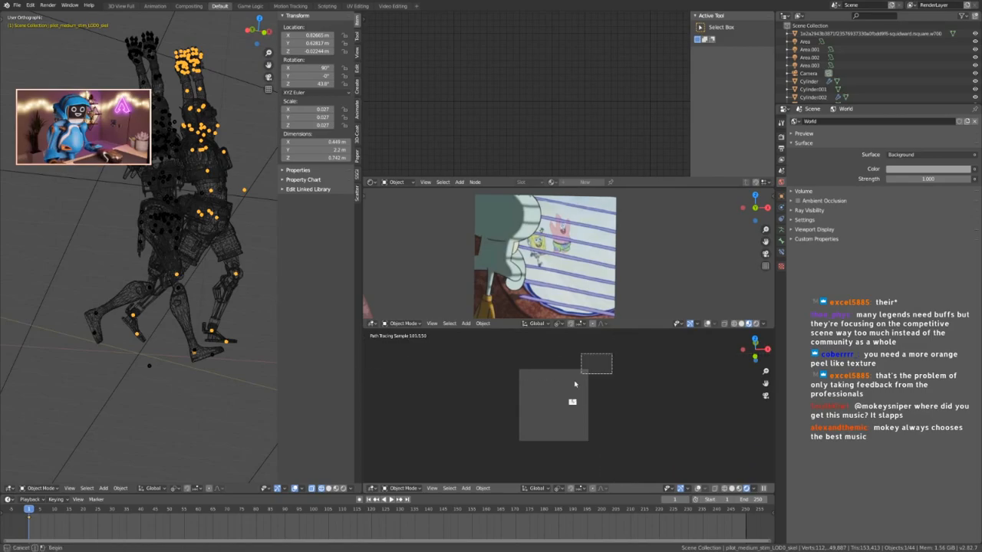
Enlarge the rendered camera viewport and save the file.
left_click_drag(572, 328, 572, 237)
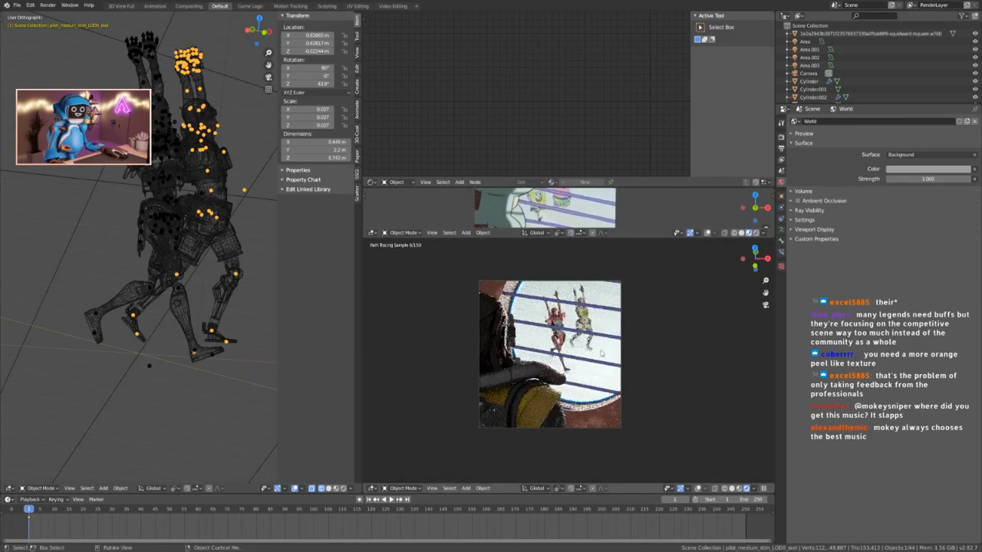
scroll(642, 345, "up", 2)
key("ctrl+s")
Set the blue window ring material's roughness to 1.000 and its specular to 0.137.
left_click(161, 282)
scroll(201, 223, "down", 7)
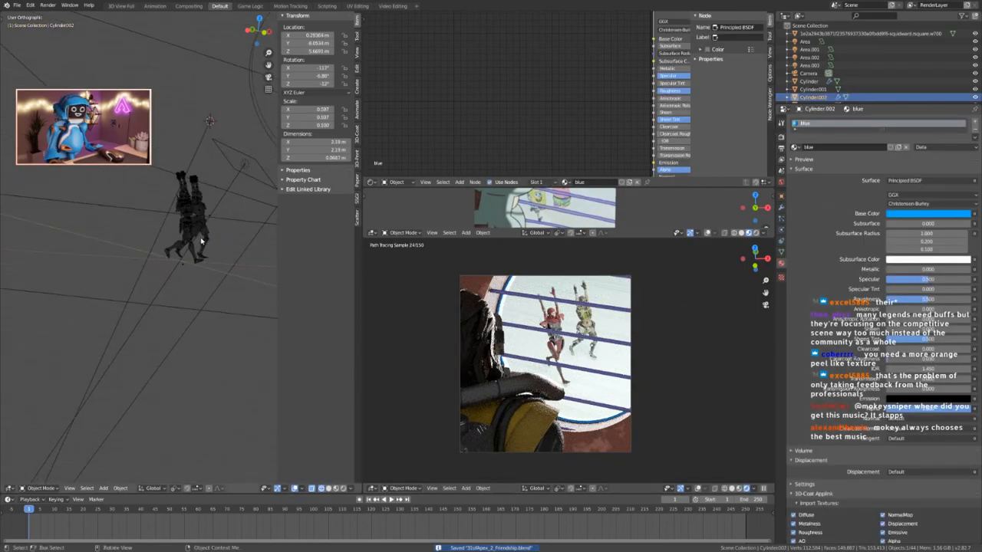
middle_click_drag(233, 251, 89, 305, "shift")
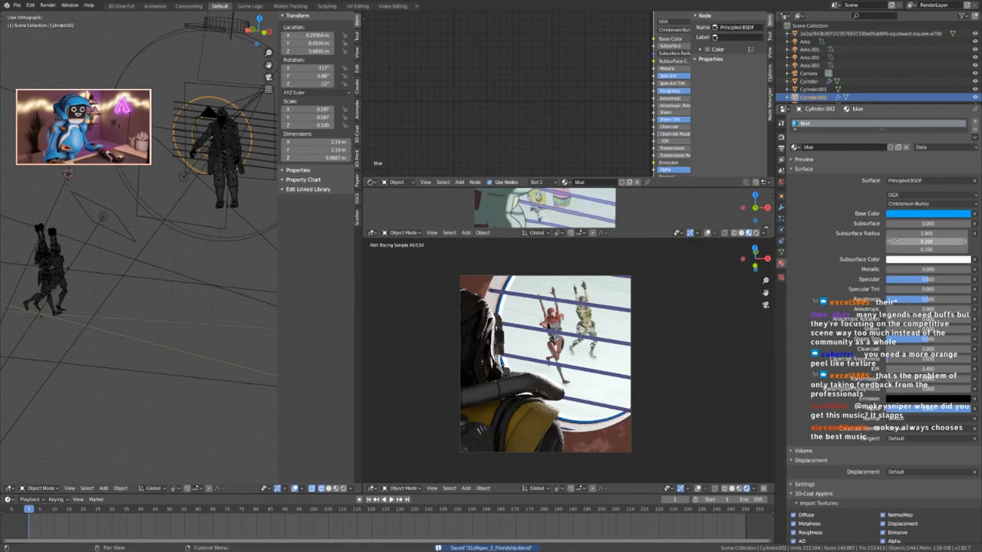
mouse_move(927, 299)
left_mouse_down()
mouse_move(970, 299)
mouse_move(897, 279)
left_mouse_up()
Change the window ring's base colour to a deeper, darker blue and compare it with the window rim in the reference image.
scroll(566, 100, "down", 4)
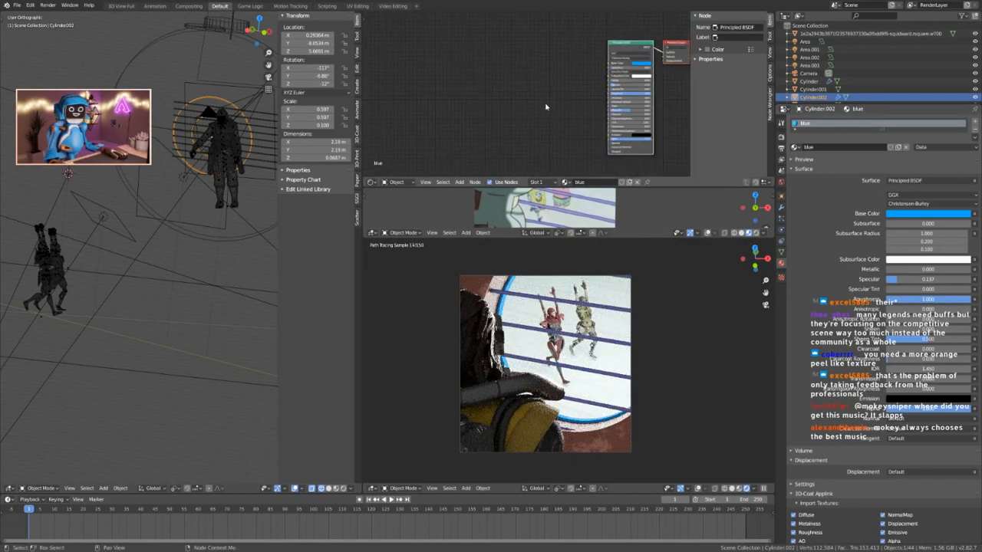
left_click(566, 99)
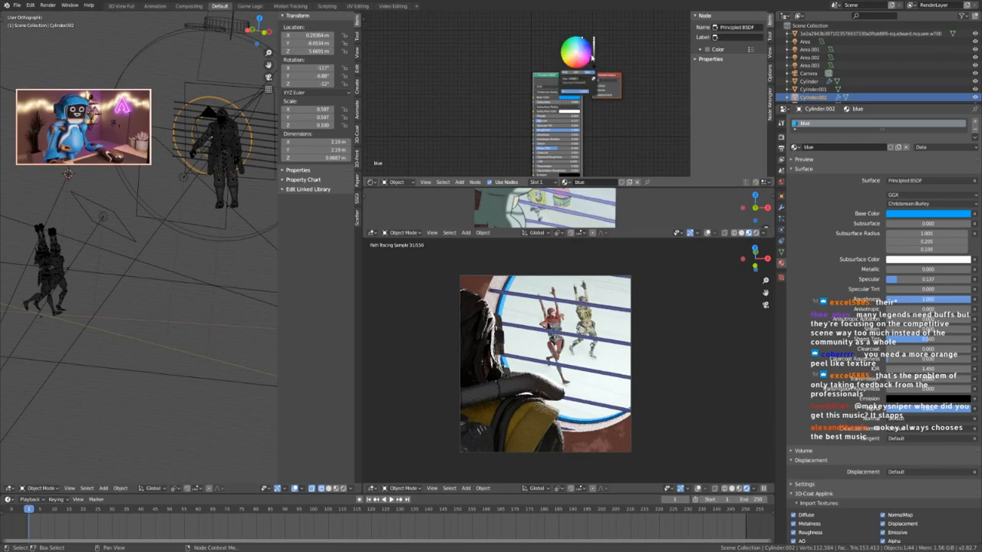
left_click(585, 44)
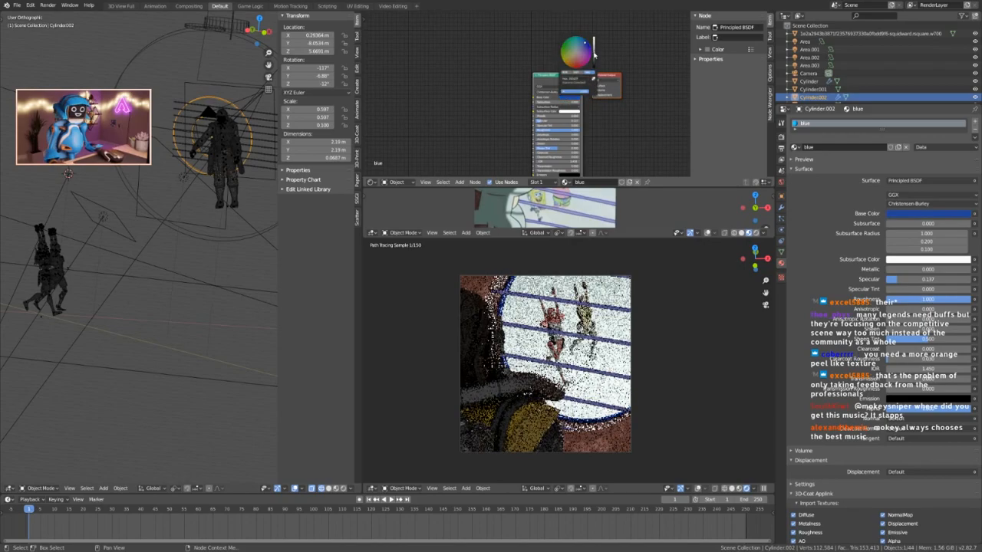
scroll(549, 194, "down", 4)
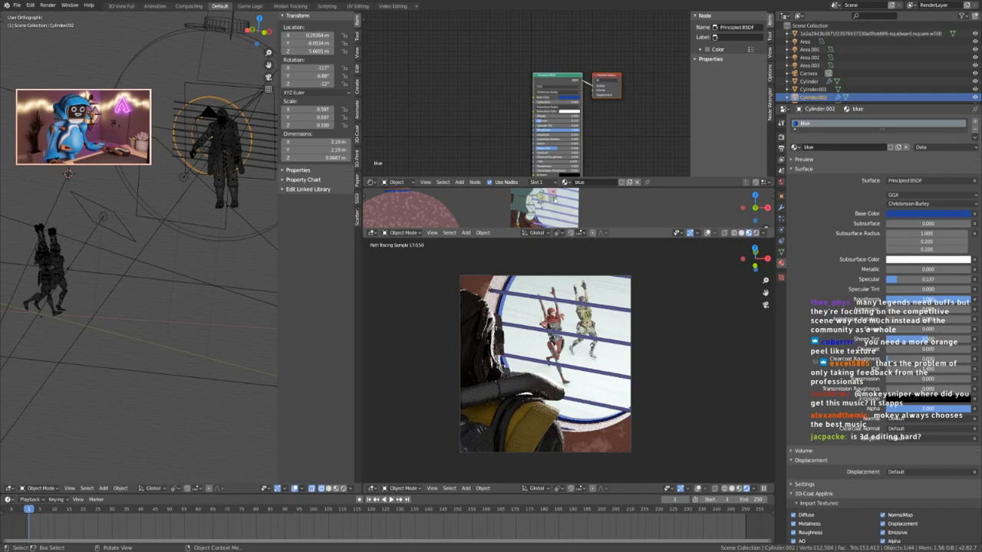
left_click_drag(548, 188, 545, 115)
scroll(544, 195, "up", 6)
scroll(544, 177, "up", 2)
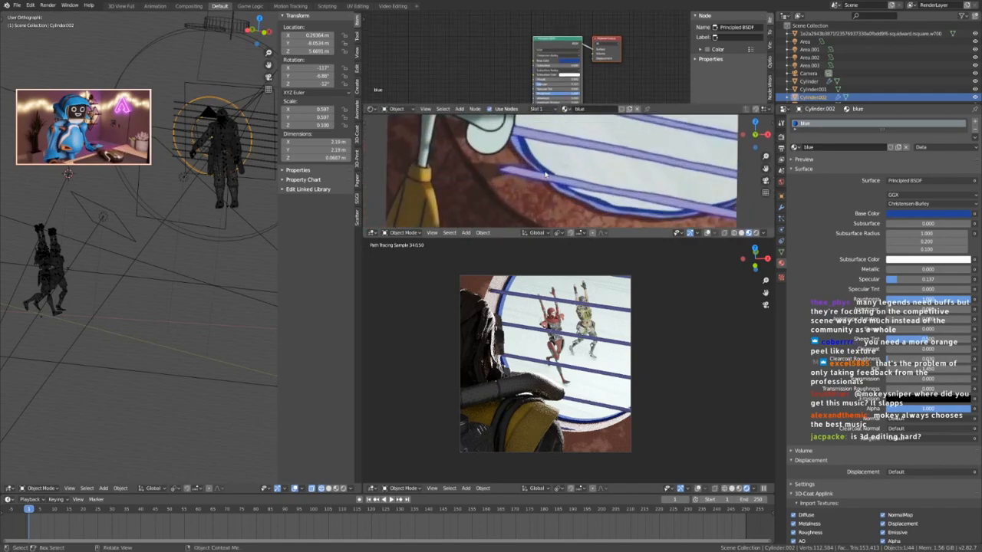
Shift the blue window ring material's base colour to a slightly less saturated blue and save the file.
scroll(203, 150, "up", 5)
middle_click_drag(223, 157, 172, 210, "shift")
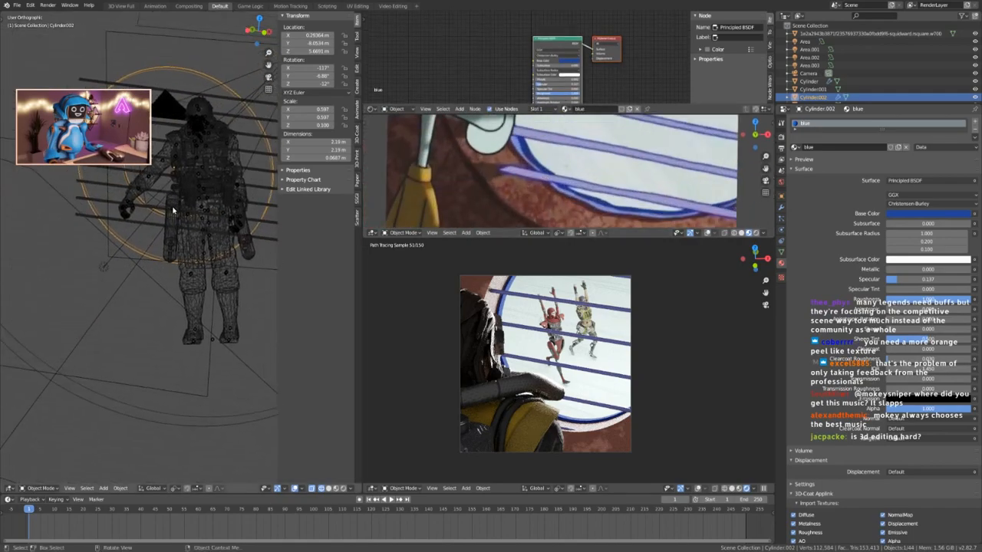
scroll(182, 203, "up", 2)
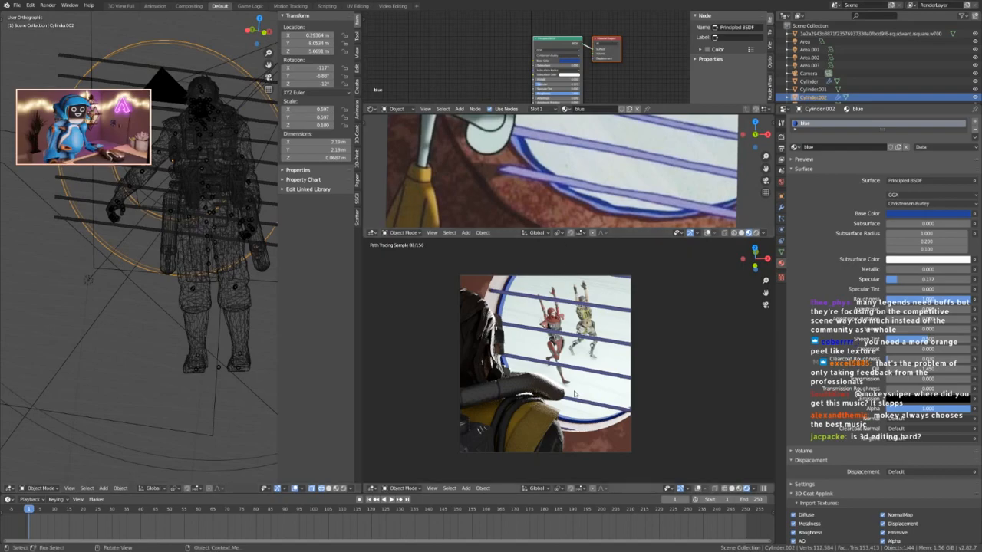
middle_click_drag(578, 81, 570, 69)
left_click(563, 50)
left_click(562, 51)
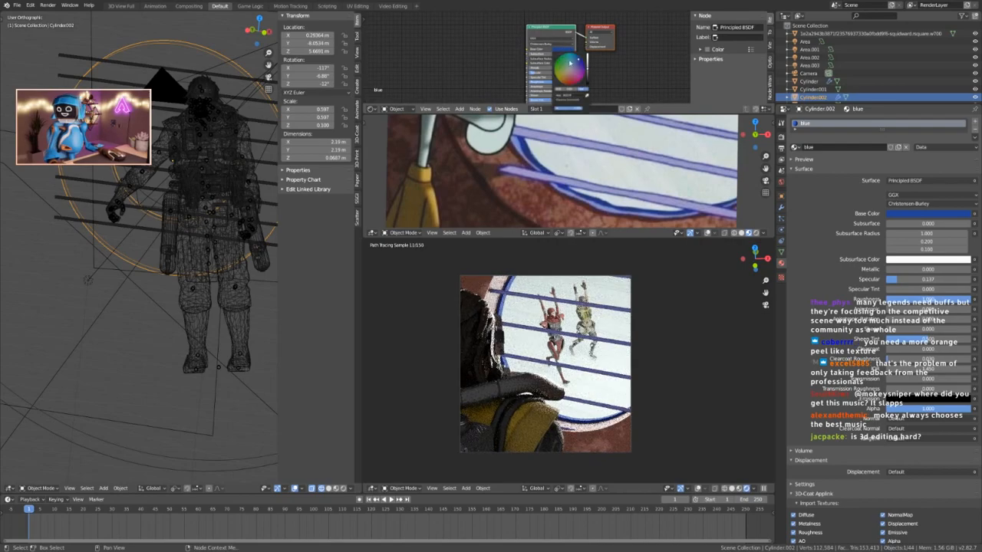
left_click(577, 63)
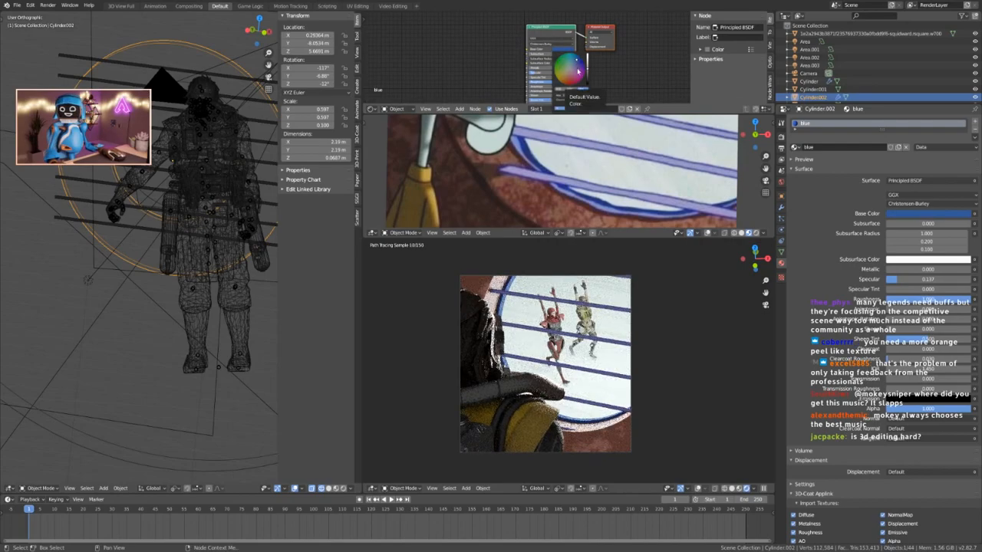
key("ctrl+s")
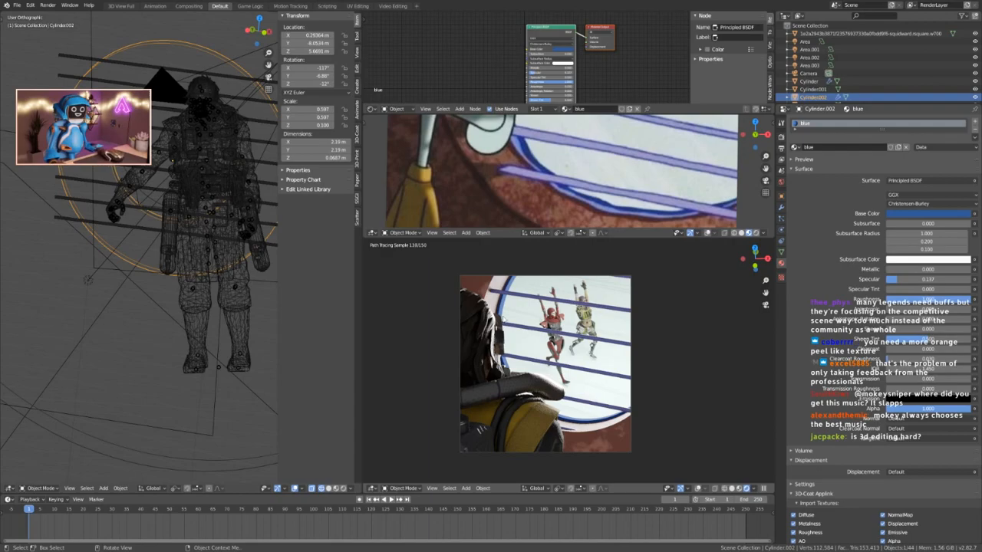
Lower the specular of the brown wall material to 0.091.
left_click(483, 286)
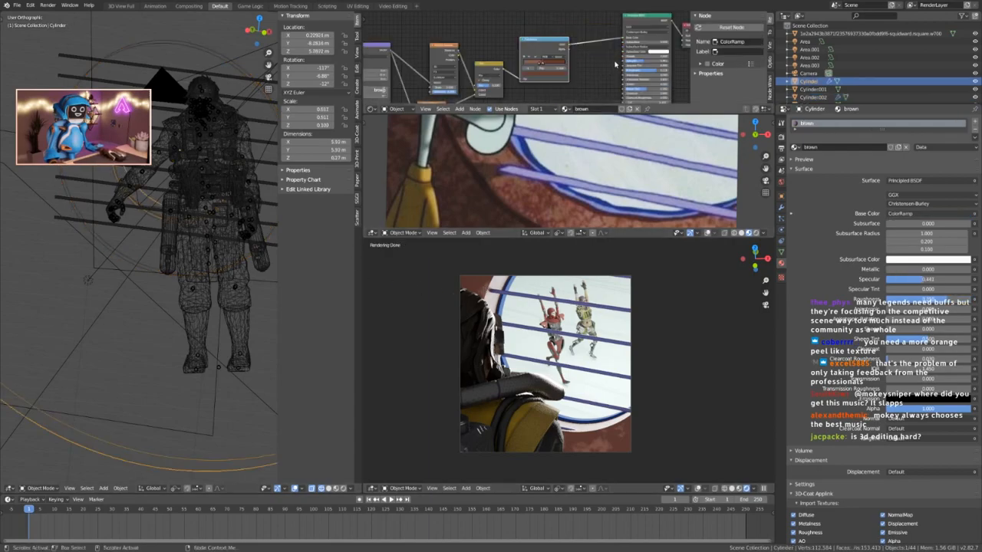
middle_click_drag(610, 68, 594, 50)
left_click_drag(639, 53, 616, 43)
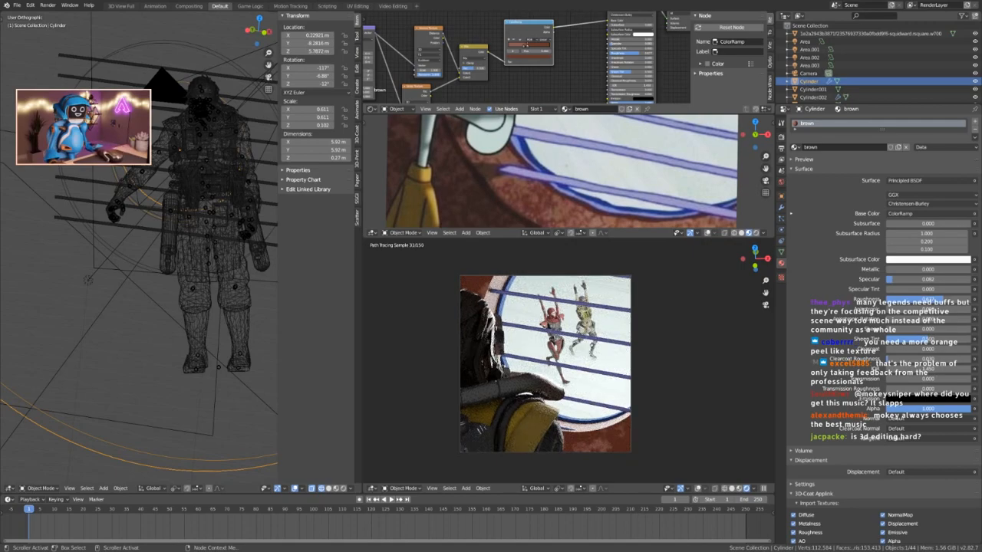
left_click_drag(616, 43, 617, 43)
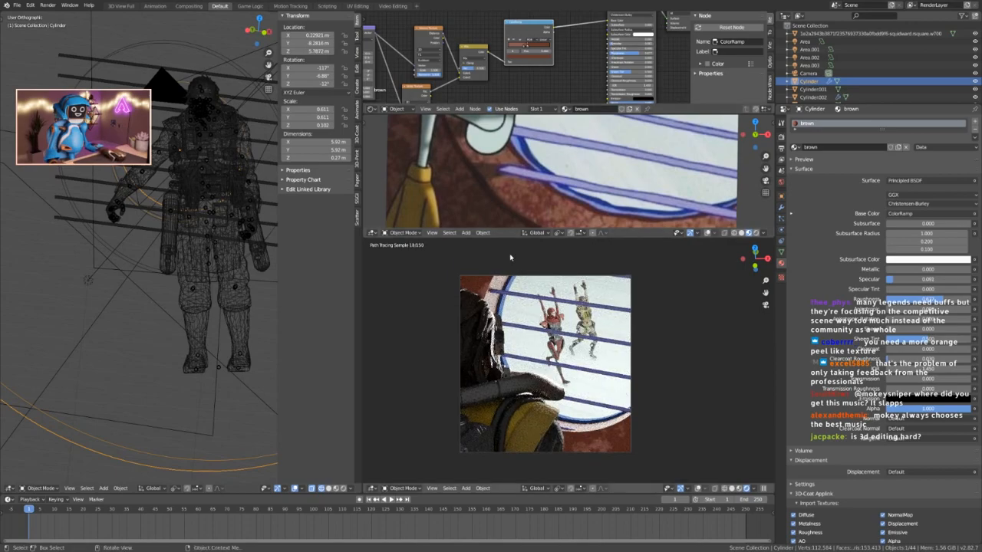
Move the purple window bars slightly downward to match the reference spacing and save the file.
left_click(508, 295)
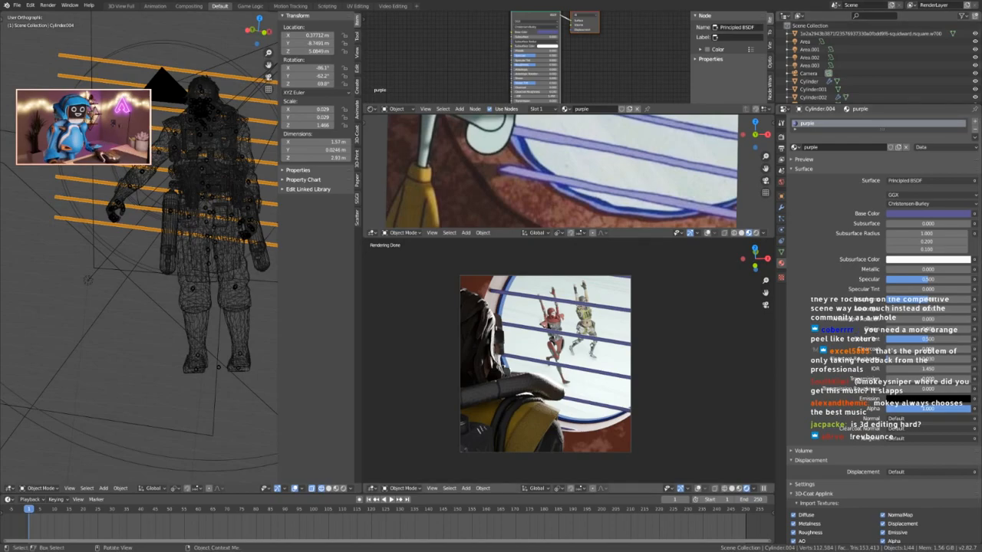
left_click(648, 349)
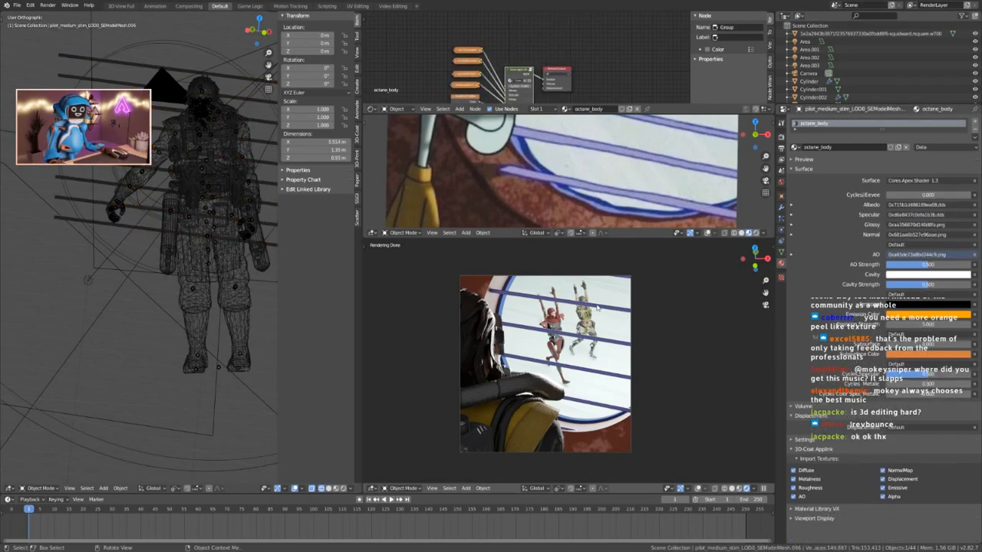
left_click(611, 325)
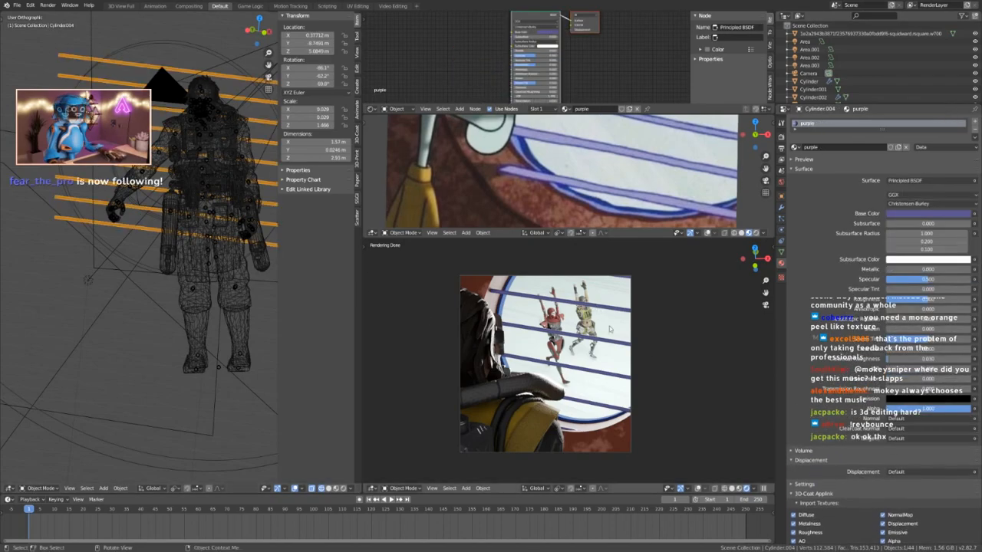
key("g")
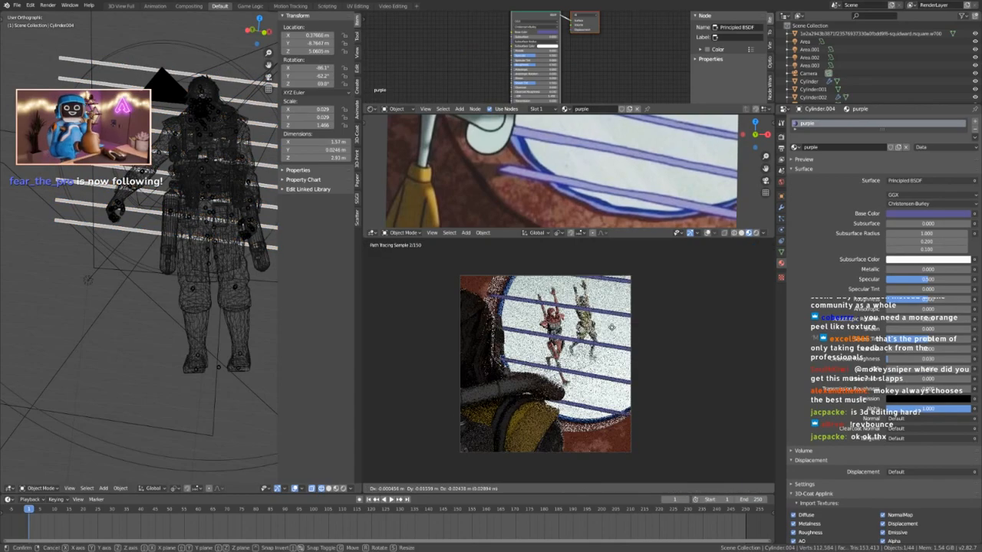
left_click(611, 325)
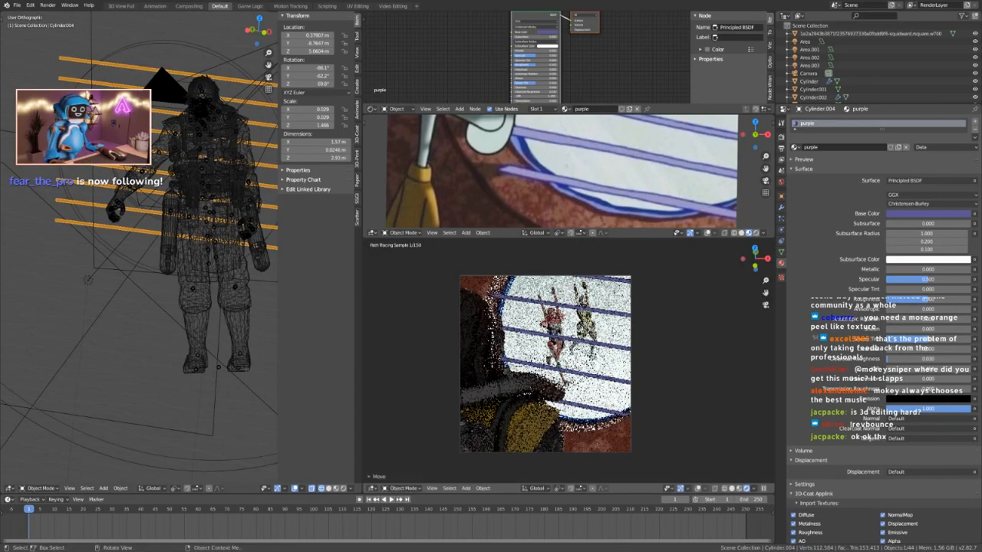
key("ctrl+s")
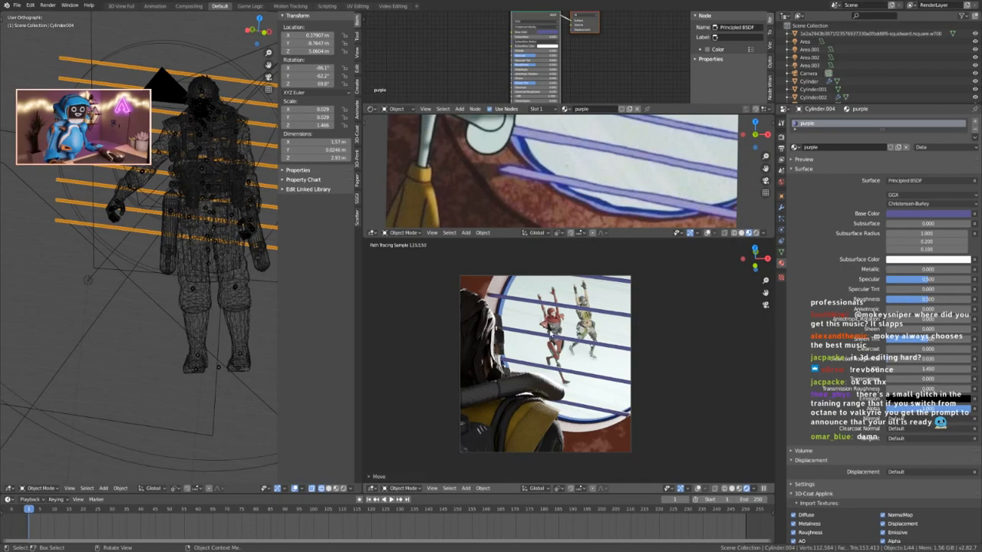
Set the Mapping node's scale in the brown wall material to 8 on all axes.
left_click(591, 417)
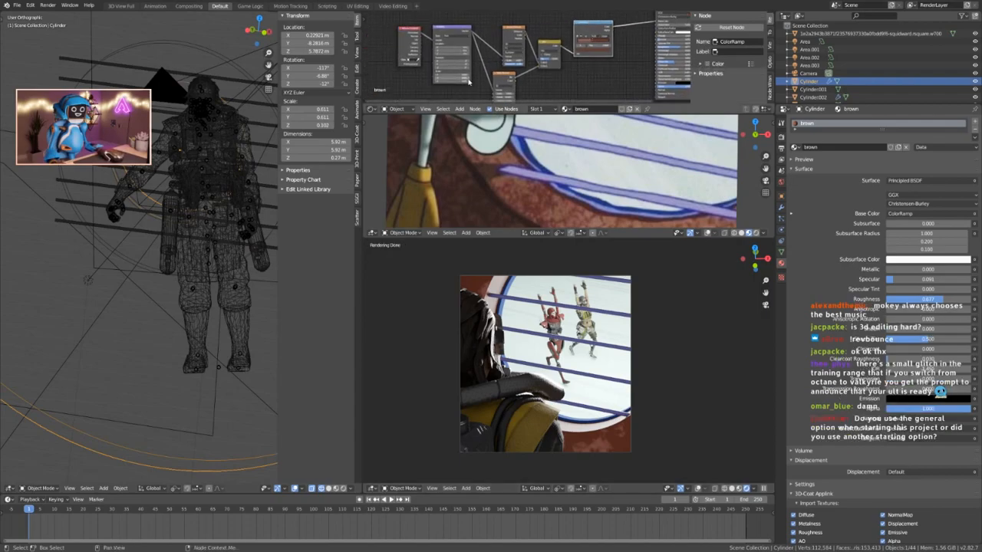
scroll(468, 81, "up", 3)
double_click(453, 61)
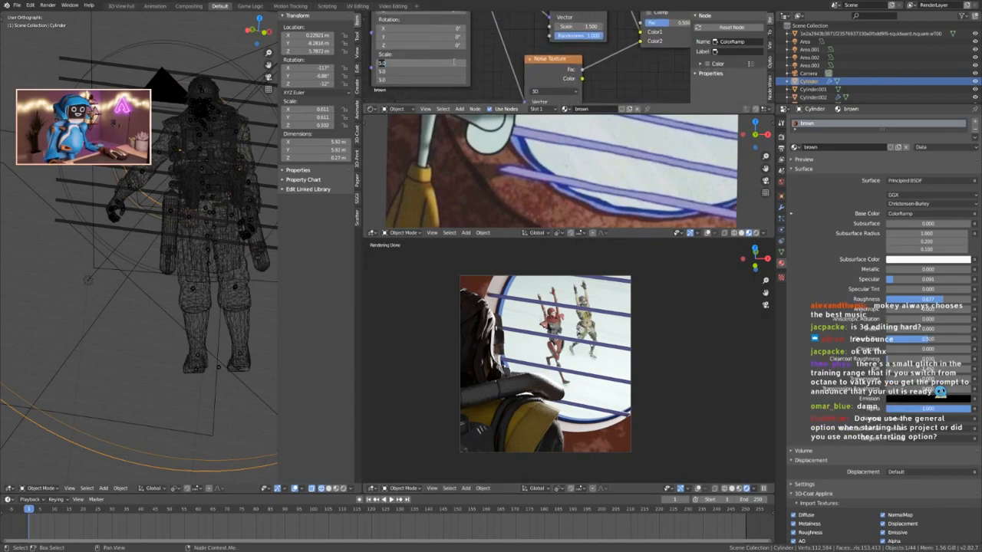
type("8")
key("Return")
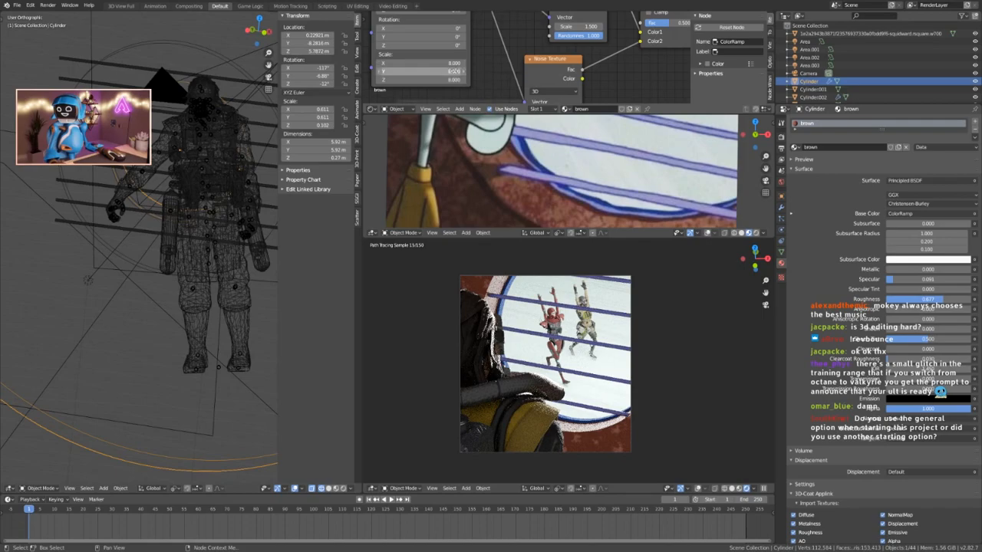
Shift the darker ColorRamp stop of the brown wall material to position 0.568 and save the file.
middle_click_drag(548, 89, 399, 112, "shift")
middle_click_drag(635, 54, 569, 95, "shift")
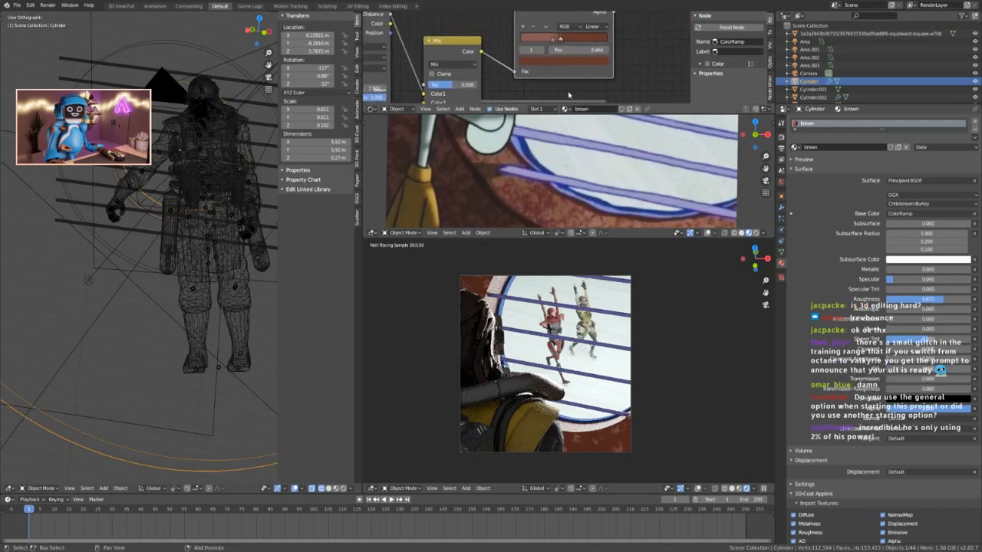
left_click_drag(562, 40, 569, 40)
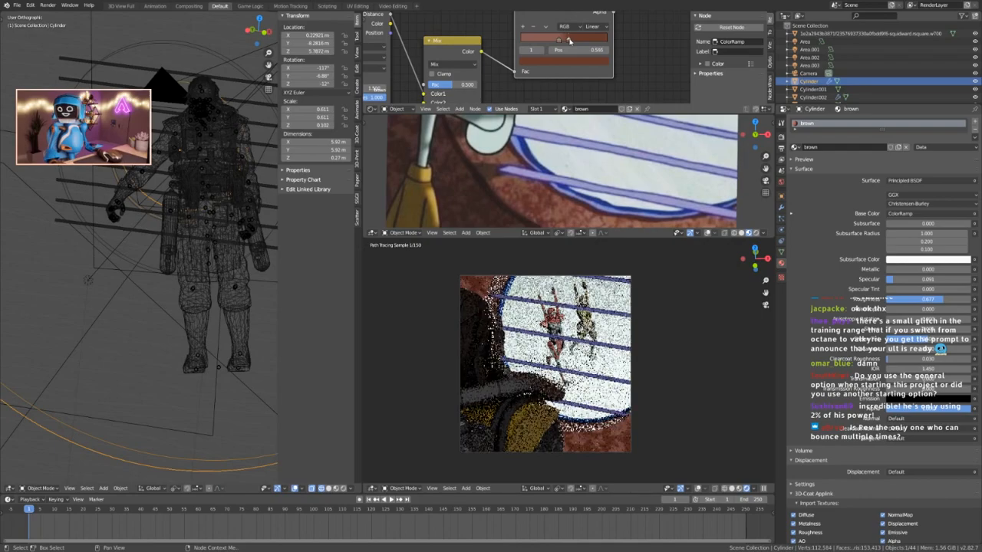
key("ctrl+s")
Deselect everything and import Octane's jump pad model as a Wavefront (.obj) file.
left_click(580, 397)
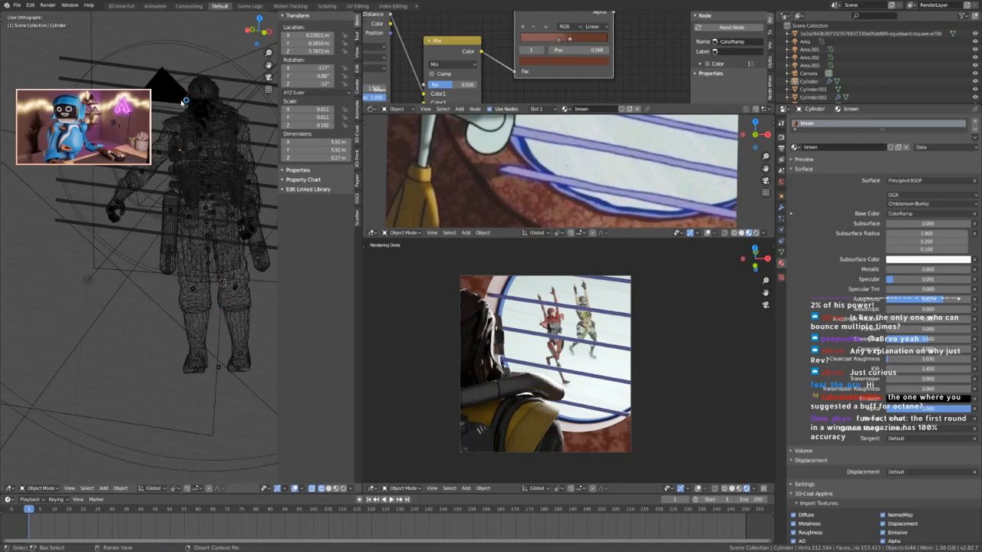
left_click(17, 5)
mouse_move(49, 132)
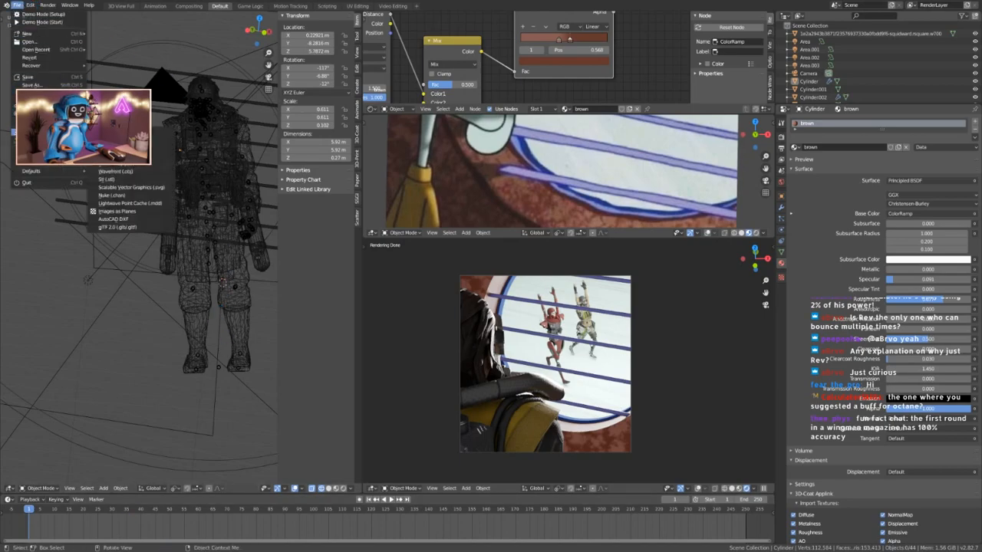
left_click(135, 172)
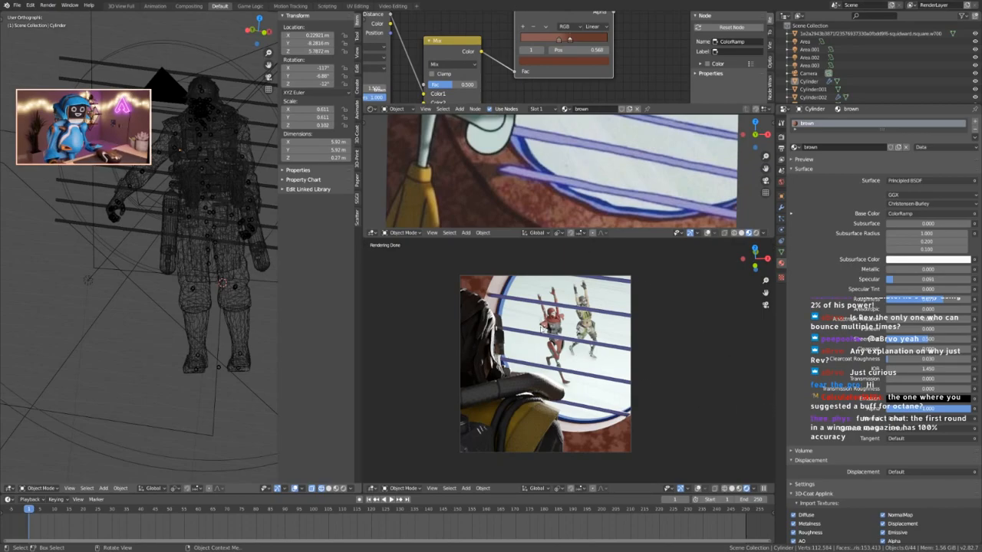
Scale the oversized imported jump pad down repeatedly until it is close to the size of the characters.
key("s")
left_click(194, 284)
scroll(195, 284, "up", 8)
middle_click_drag(194, 284, 189, 367)
scroll(189, 367, "down", 4)
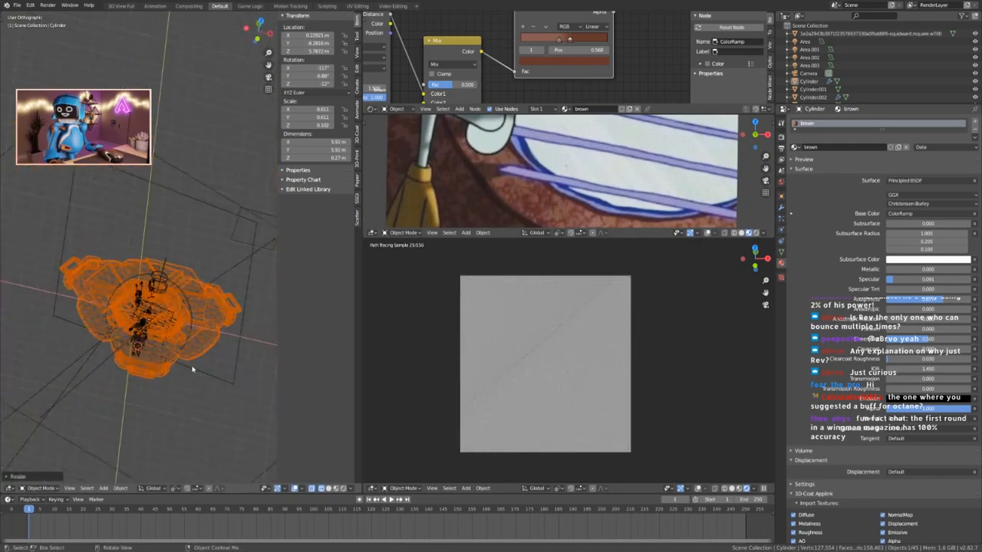
key("s")
left_click(164, 334)
middle_click_drag(164, 334, 177, 325)
scroll(178, 330, "up", 5)
key("s")
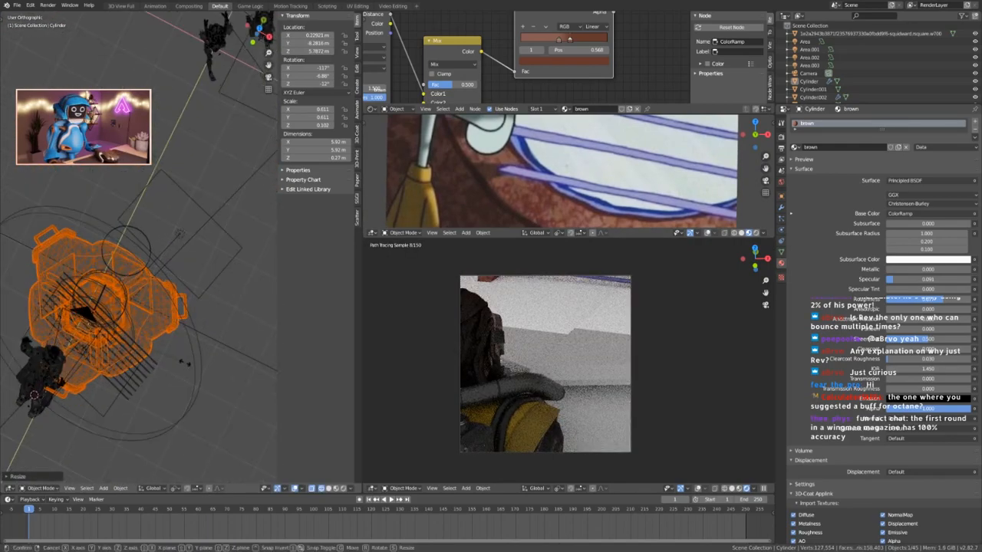
left_click(152, 331)
Move the jump pad from the window to the two dancing characters and lower it along Z to their raised hands.
key("KP_7")
scroll(158, 330, "down", 7)
key("g")
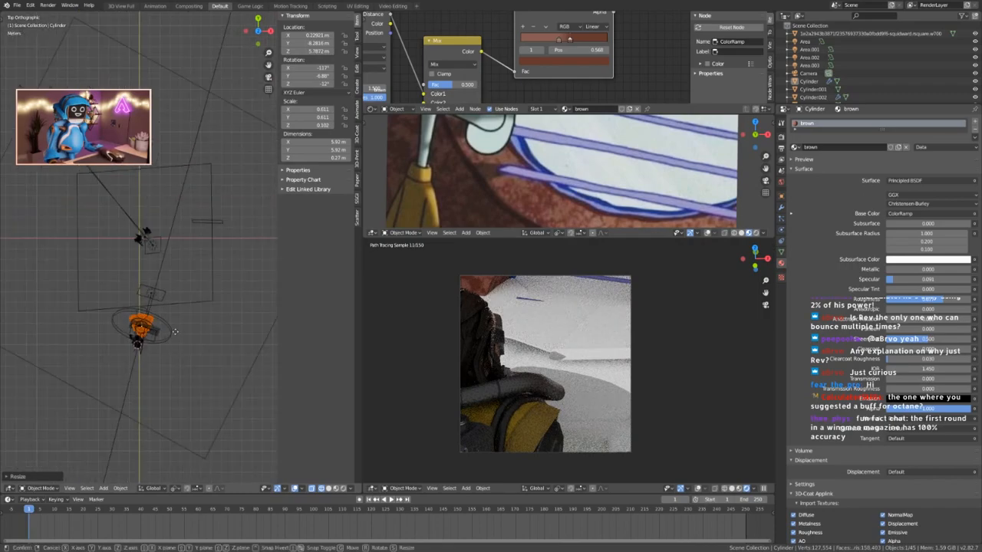
left_click(175, 252)
scroll(152, 272, "up", 4)
middle_click_drag(131, 283, 153, 322)
key("g")
key("z")
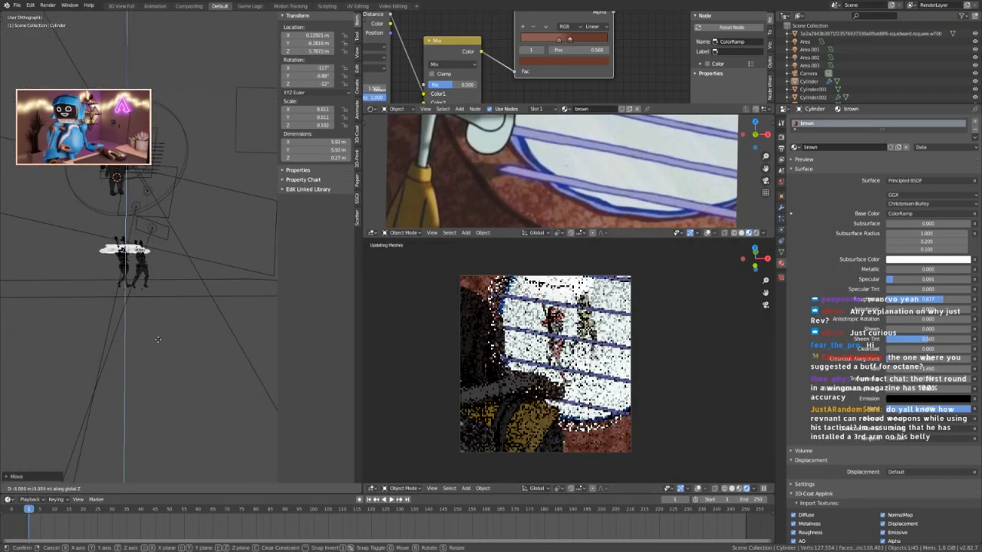
left_click(158, 336)
scroll(155, 265, "up", 6)
key("g")
right_click(153, 251)
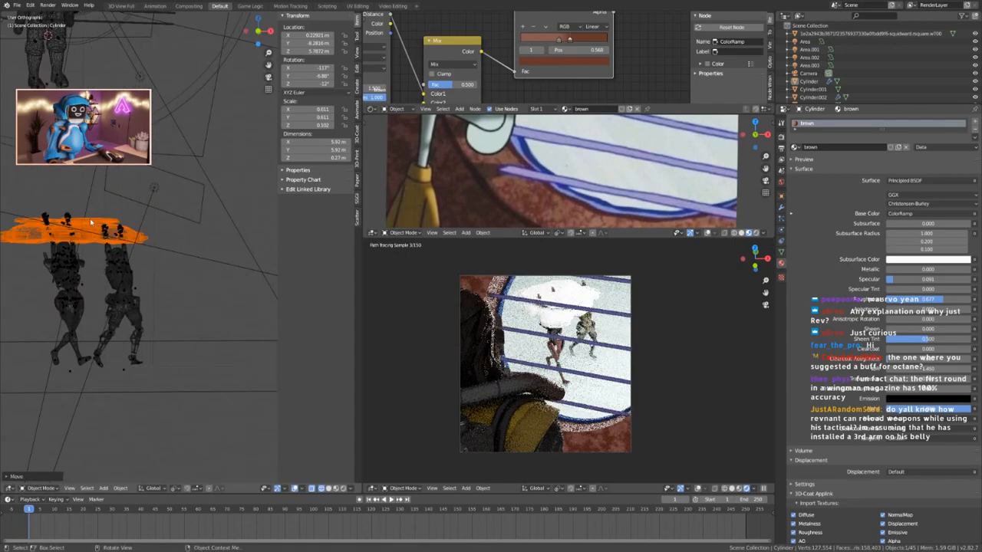
Shrink the jump pad to a scale of 0.023 and move it over the Octane character's raised hands.
left_click(92, 224)
key("s")
left_click(138, 255)
mouse_move(139, 255)
middle_mouse_down()
mouse_move(6, 316)
mouse_move(140, 329)
mouse_move(152, 259)
mouse_move(141, 256)
mouse_move(152, 250)
middle_mouse_up()
key("g")
left_click(207, 285)
Scale the jump pad down further to 0.015 above Octane's hands.
scroll(201, 287, "up", 5)
key("s")
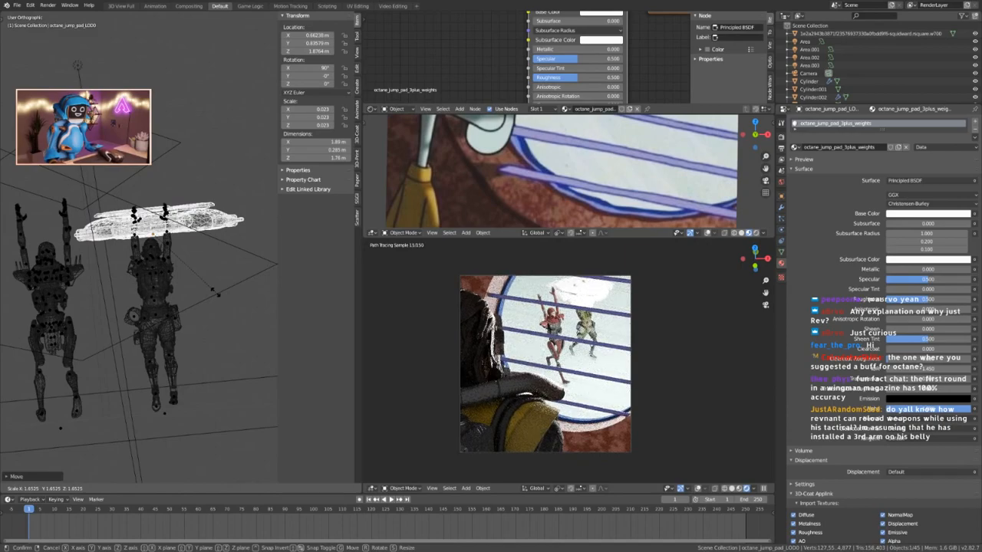
left_click(207, 275)
middle_click_drag(210, 277, 180, 326)
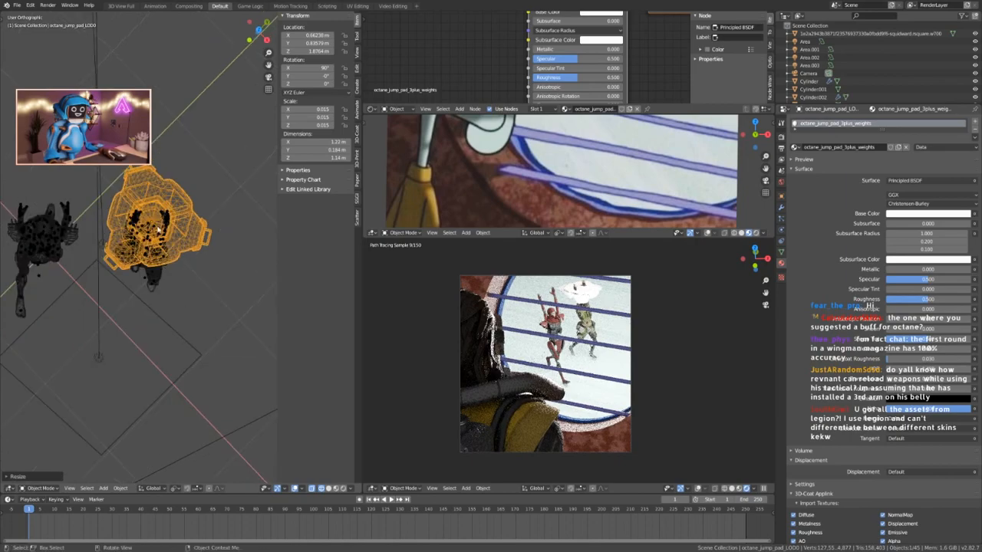
scroll(172, 296, "up", 4)
middle_click_drag(170, 276, 153, 258)
scroll(154, 257, "down", 5)
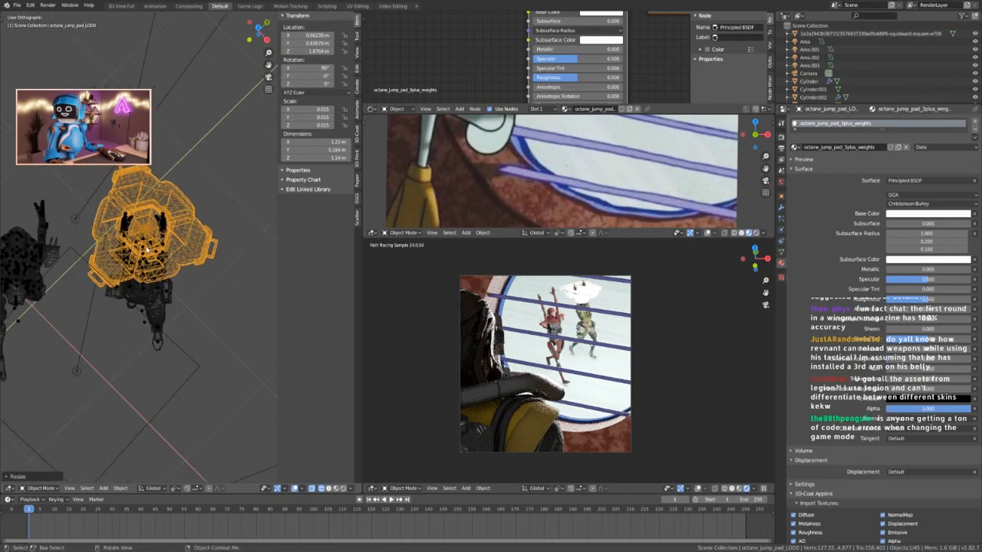
Expand the shader editor over the reference image viewport to make room for the jump pad's material, keeping the jump pad selected.
scroll(666, 144, "down", 3)
scroll(503, 91, "down", 2)
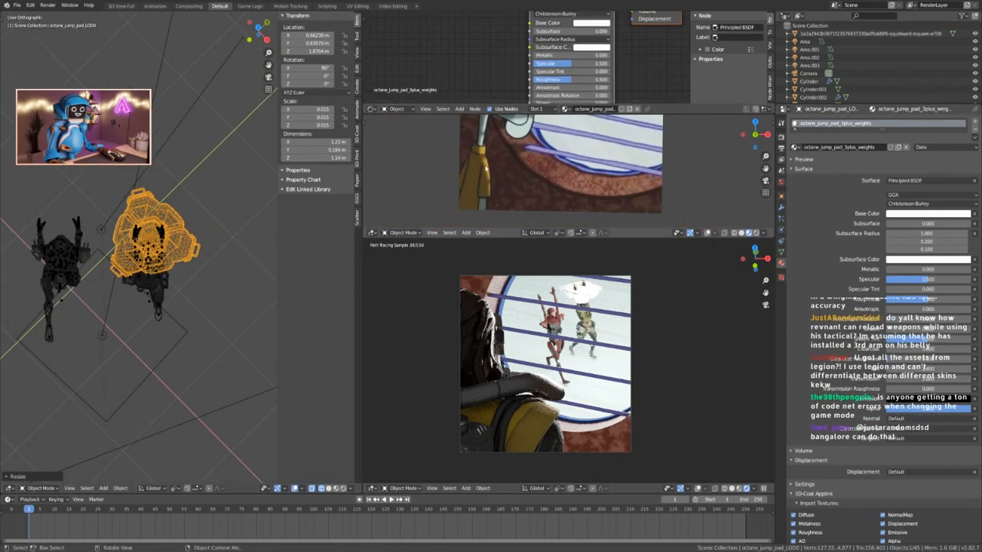
left_click_drag(490, 238, 492, 313)
scroll(531, 196, "down", 3)
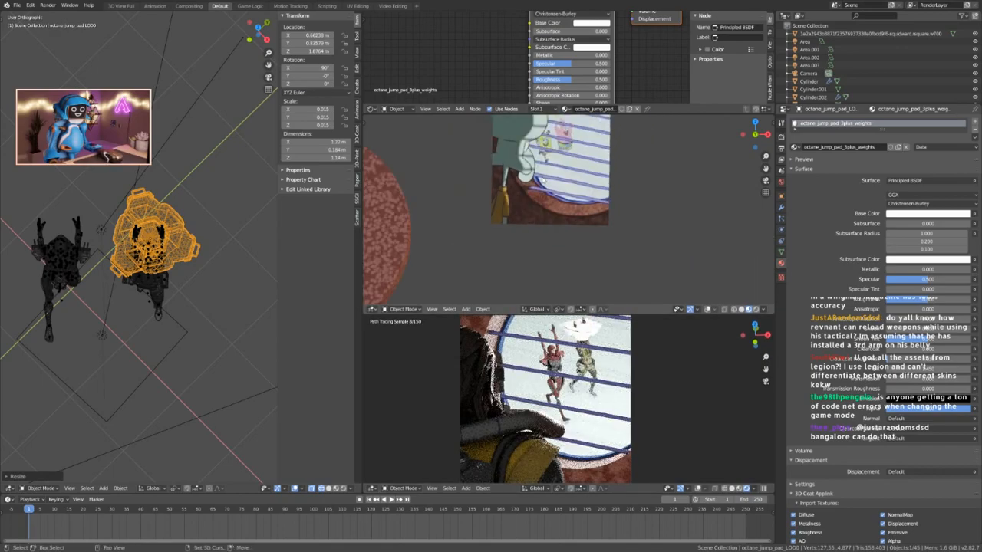
middle_click_drag(530, 184, 524, 247, "shift")
left_click_drag(527, 109, 528, 178)
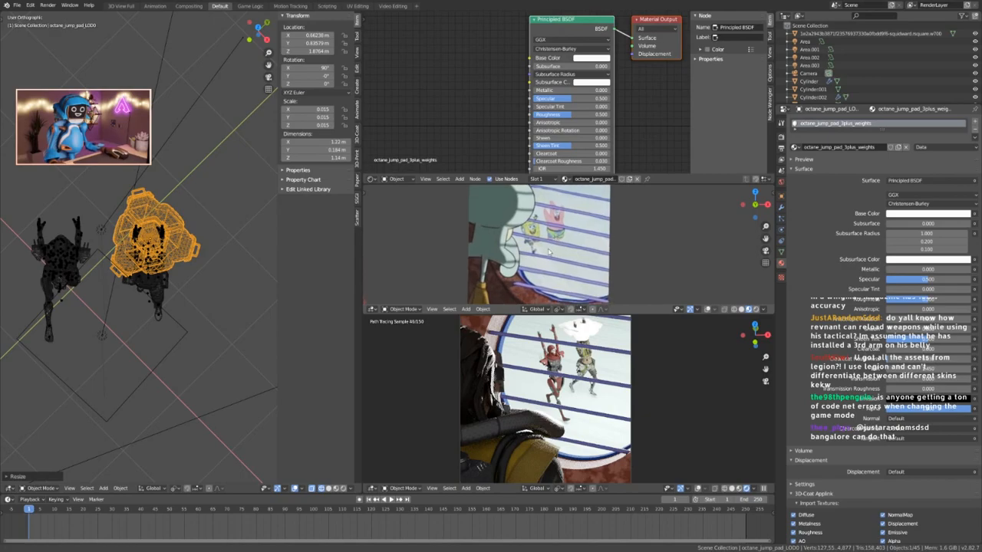
left_click_drag(365, 182, 378, 214)
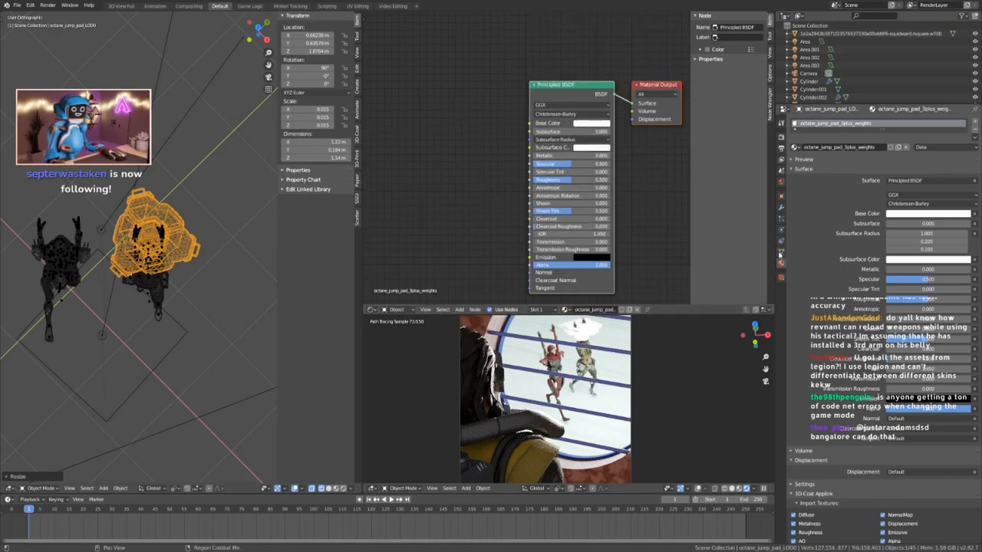
key("alt+a")
left_click(175, 228)
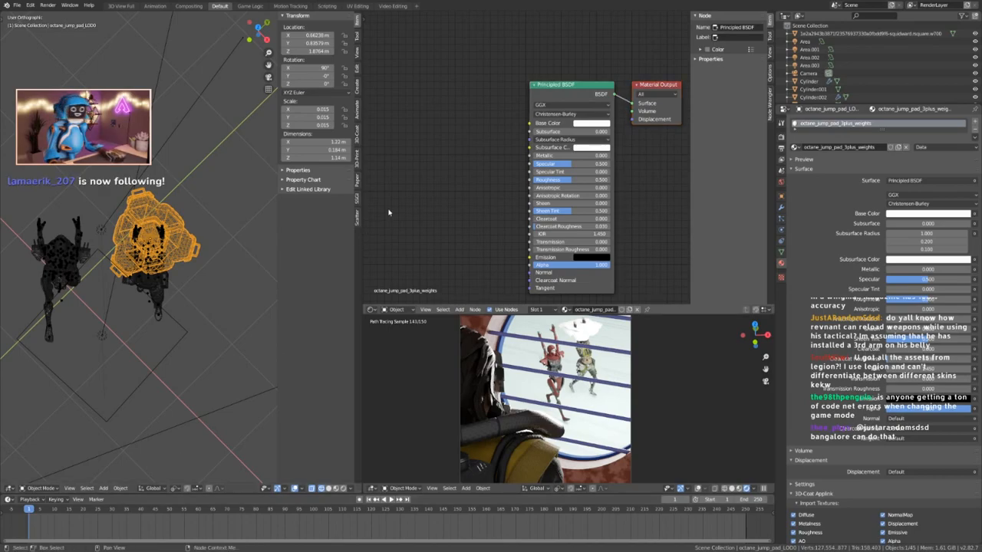
Add the jump pad's image texture and replace its Principled BSDF with the Cores Apex Shader 1.3 group, linked to the Surface output.
right_click(431, 102)
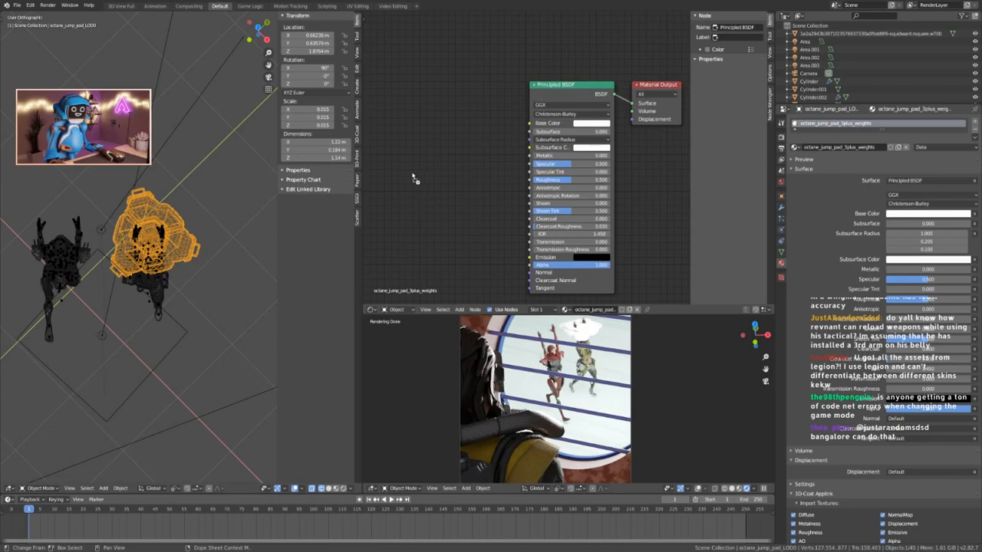
left_click_drag(415, 178, 405, 163)
left_click(585, 98)
key("x")
key("shift+a")
key("s")
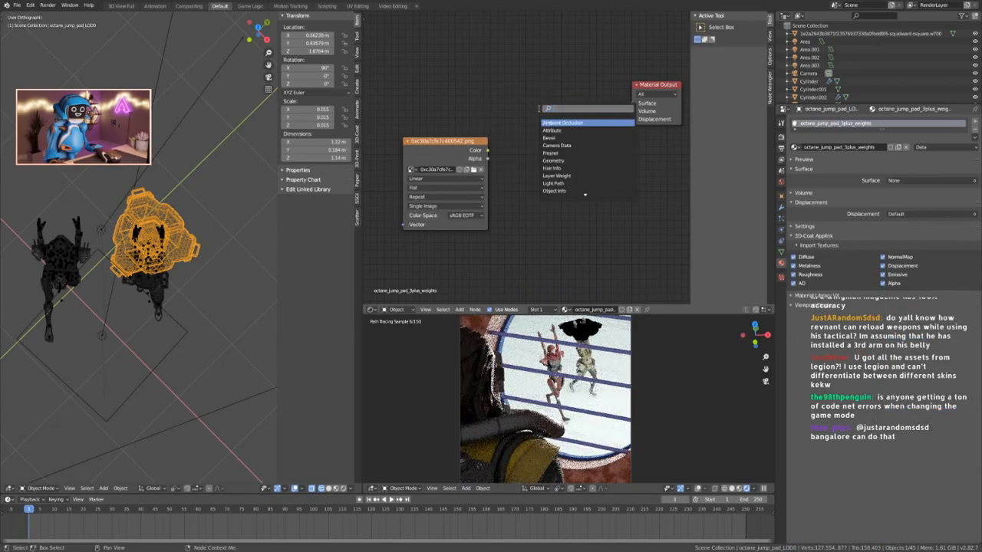
key("Return")
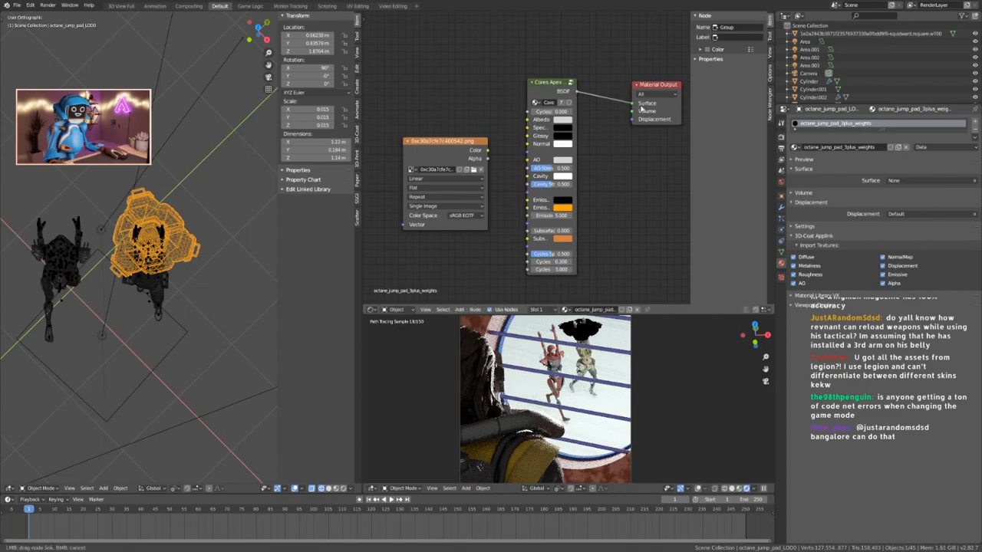
left_click_drag(640, 108, 639, 105)
Arrange and widen the shader nodes, and connect the image texture's Color to the Apex shader's Albedo.
left_click_drag(537, 86, 554, 89)
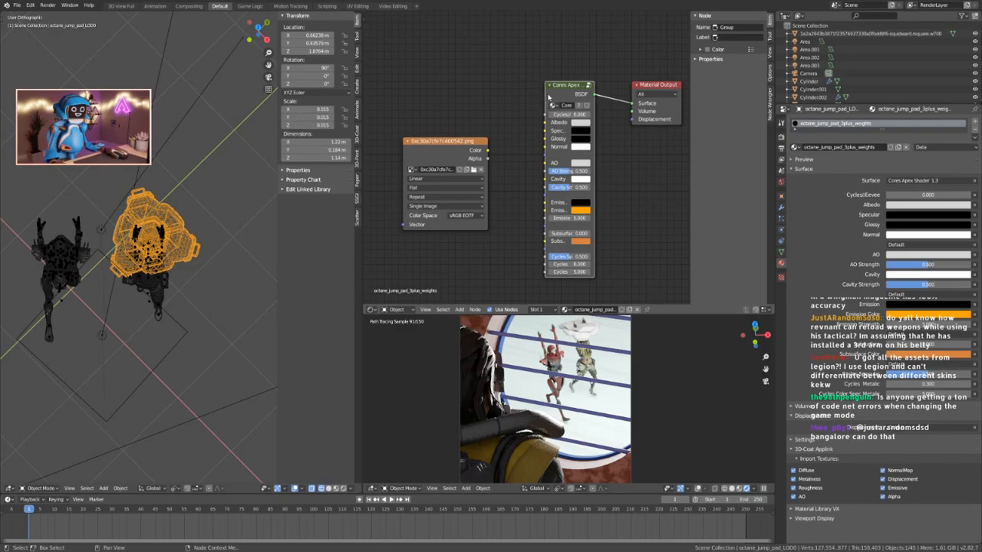
left_click_drag(545, 94, 506, 94)
left_click_drag(470, 146, 432, 128)
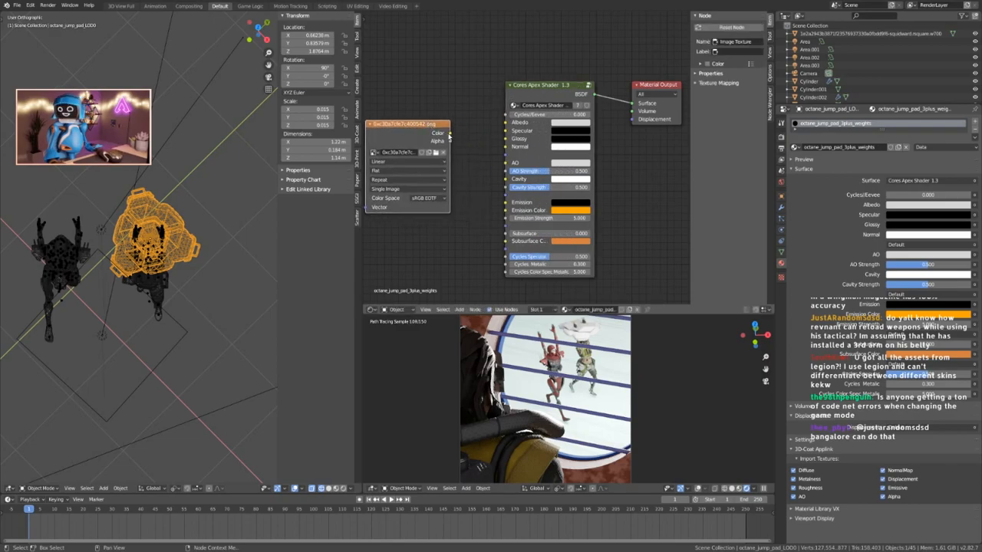
left_click_drag(511, 123, 506, 122)
Scale the jump pad down to 0.011 and reposition it at Octane's raised hands.
scroll(595, 355, "up", 3)
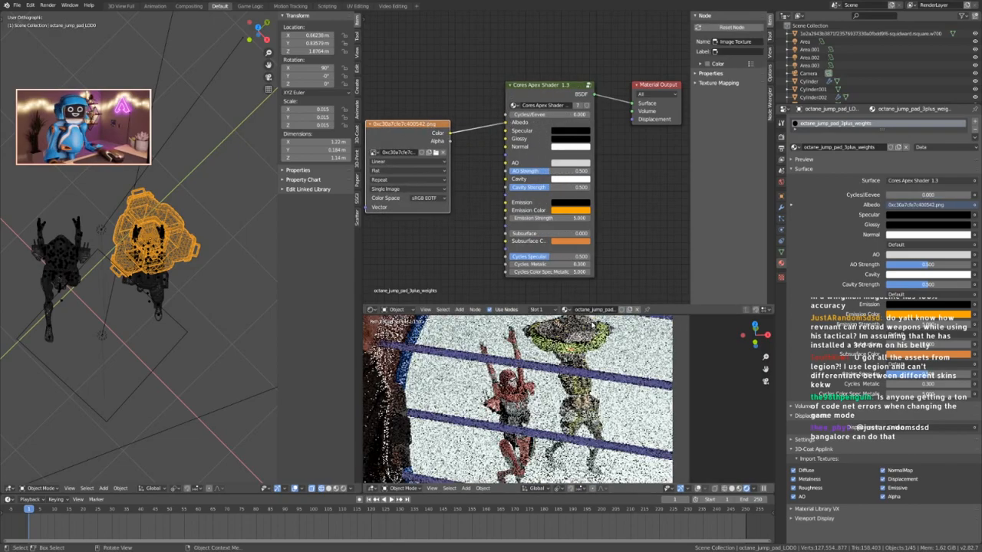
scroll(170, 270, "up", 4)
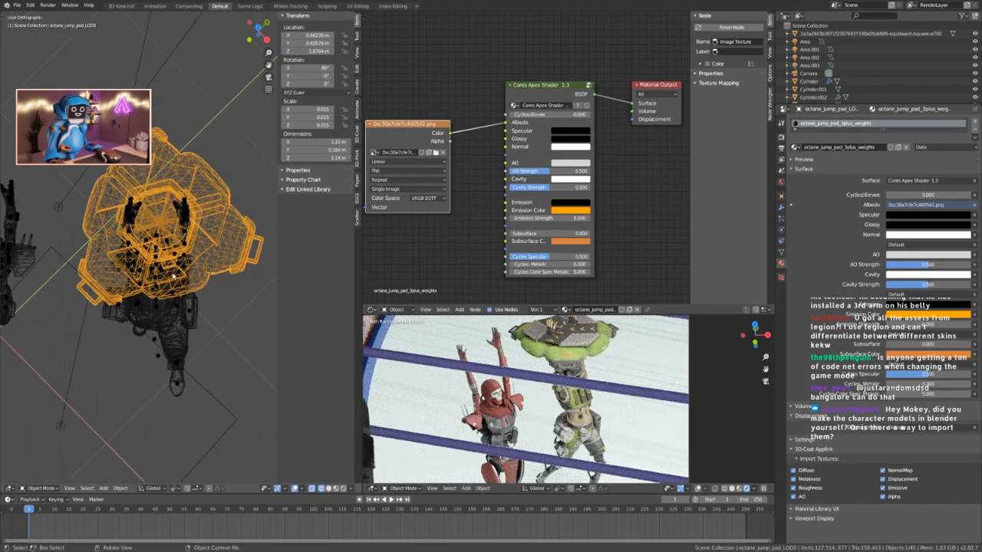
mouse_move(233, 267)
middle_mouse_down()
mouse_move(222, 203)
mouse_move(223, 257)
middle_mouse_up()
key("s")
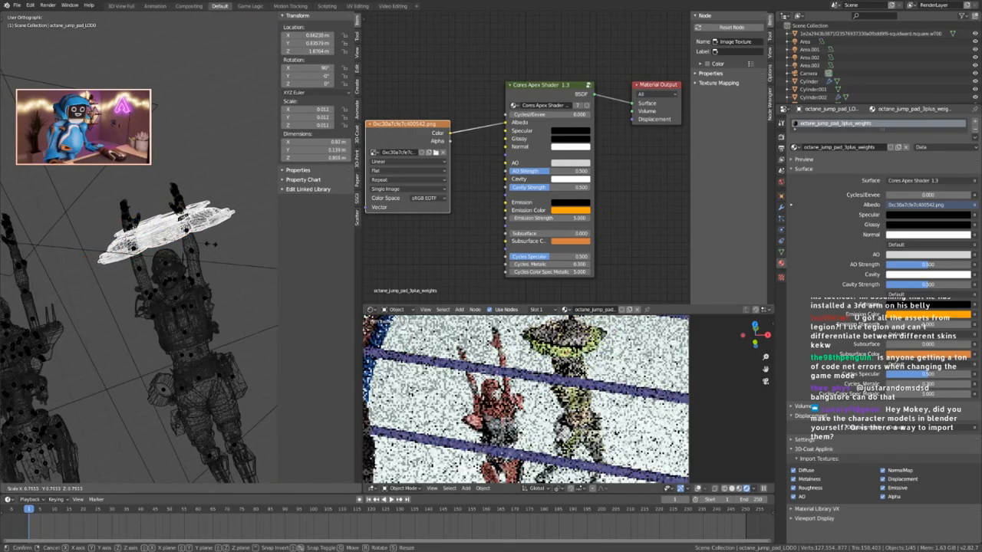
left_click(209, 243)
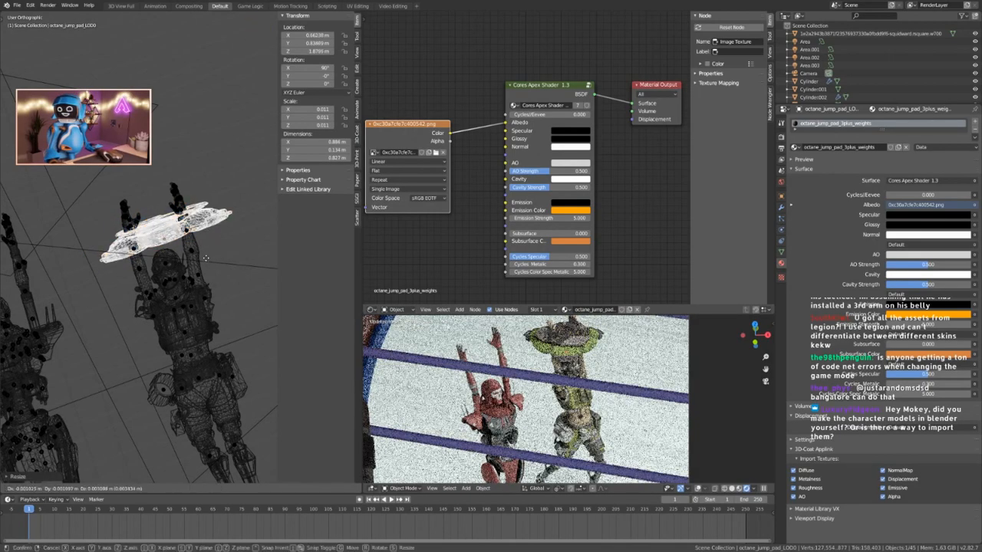
key("g")
left_click(203, 221)
Put Octane's armature in Pose Mode and rotate the right shoulder bone to bring the raised arm to the jump pad.
left_click(195, 273)
left_click(155, 307)
key("ctrl+Tab")
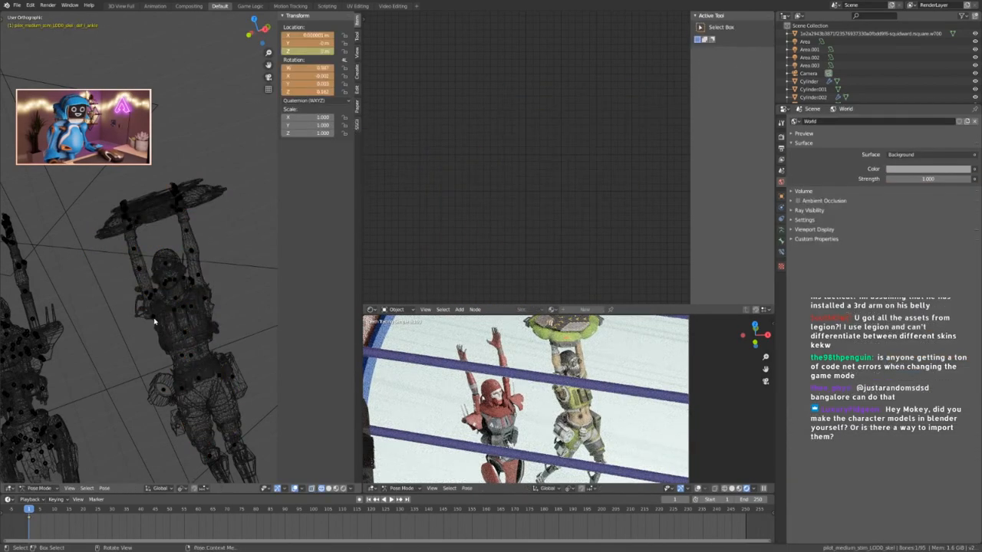
scroll(152, 317, "up", 7)
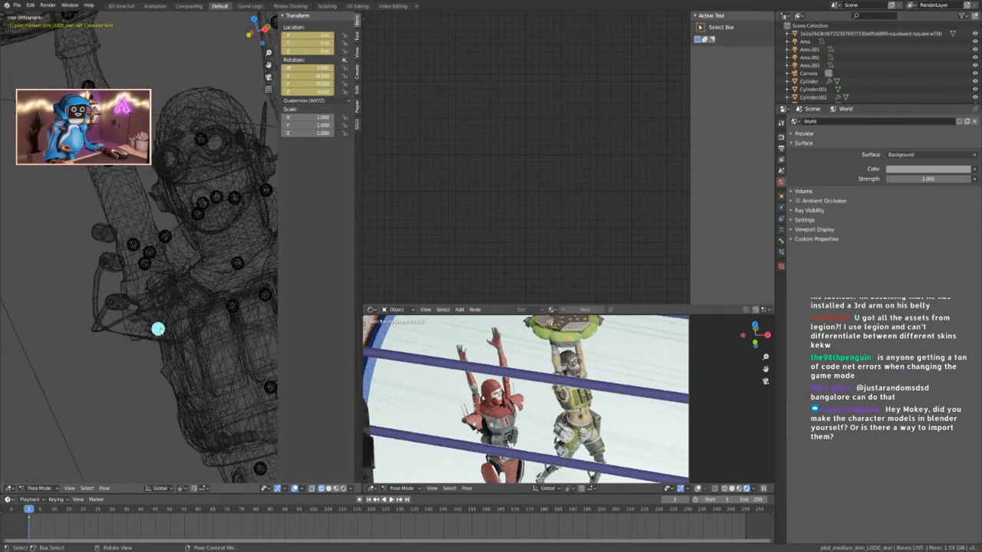
scroll(173, 307, "down", 5)
mouse_move(145, 245)
middle_mouse_down()
mouse_move(160, 244)
mouse_move(158, 257)
mouse_move(158, 247)
middle_mouse_up()
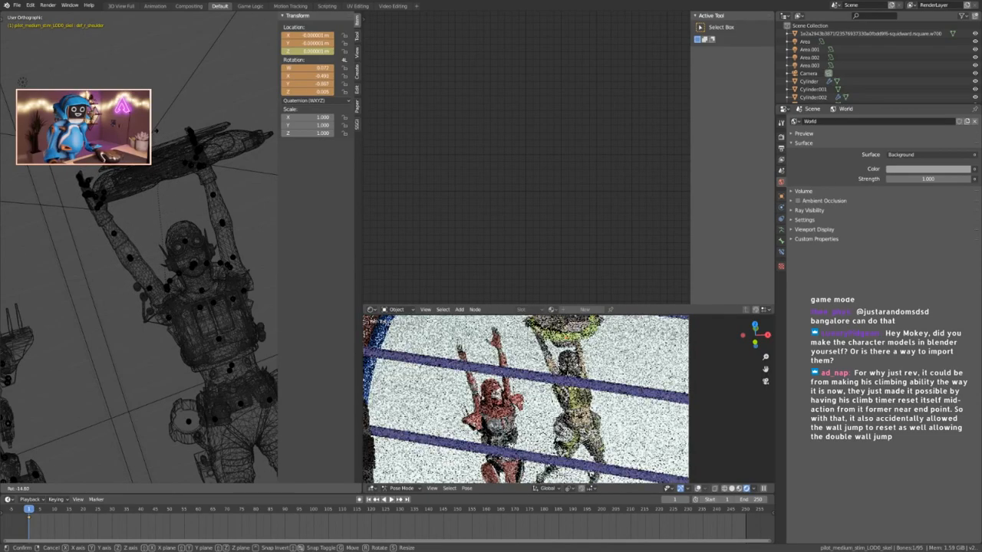
Rotate Octane's left shoulder bone toward the jump pad's edge and fine-tune the right shoulder to match.
left_click(228, 272)
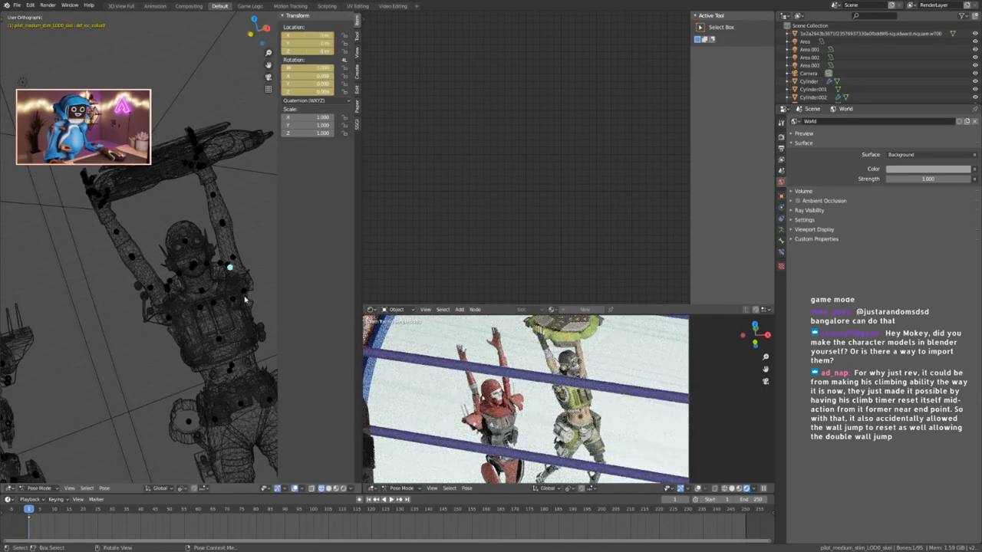
middle_click_drag(244, 293, 178, 299)
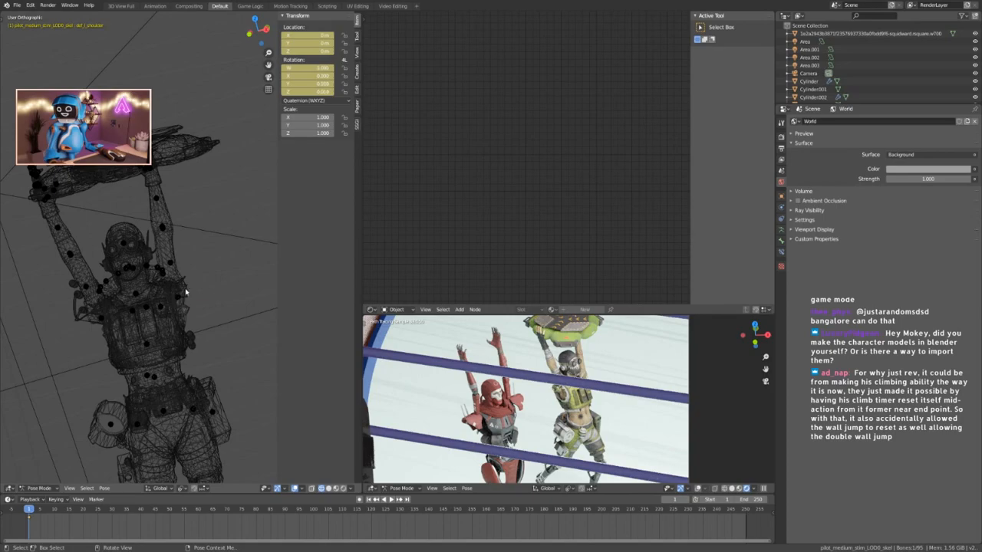
key("r")
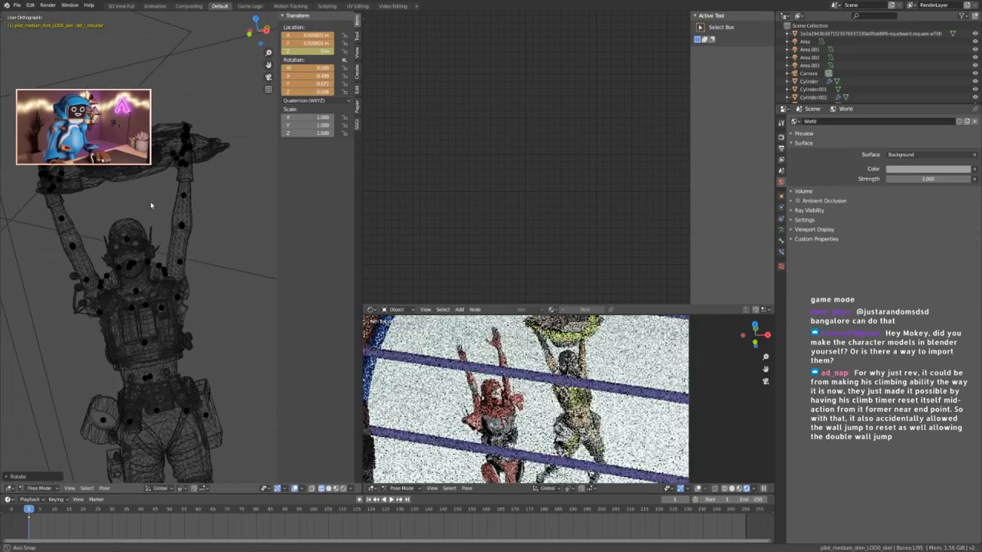
key("r")
left_click(167, 188)
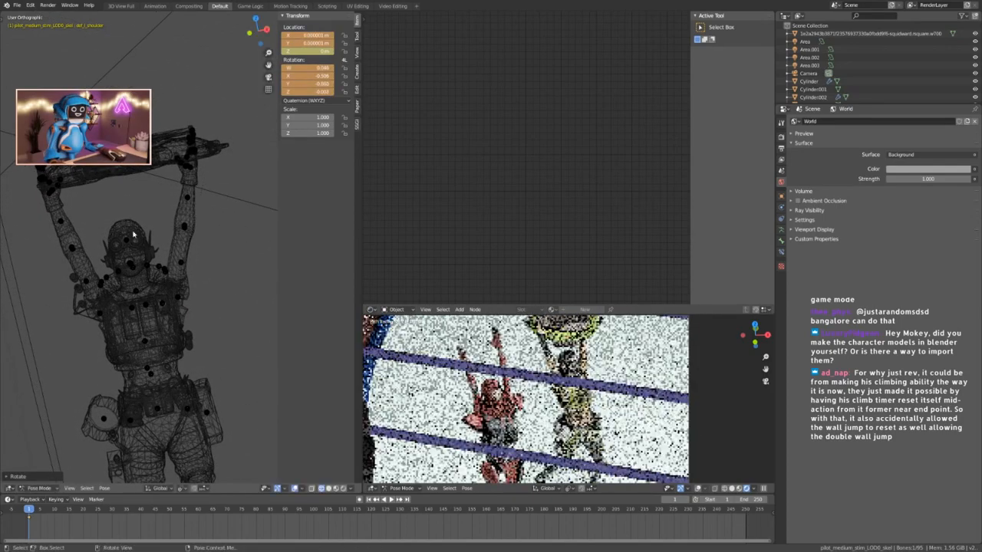
left_click(102, 312)
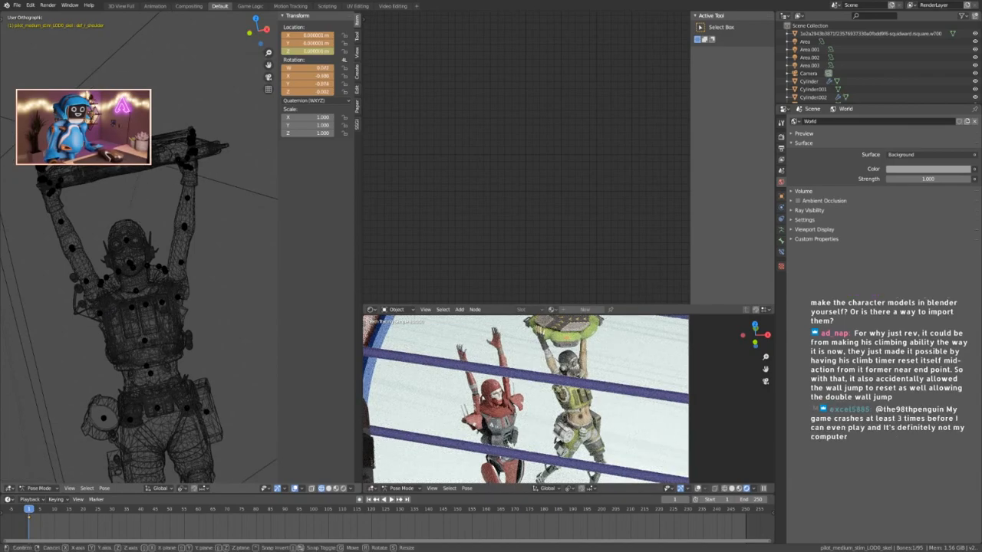
left_click(97, 202)
Return to Object Mode and move the jump pad between Octane's two hands.
key("ctrl+Tab")
middle_click_drag(96, 201, 122, 181)
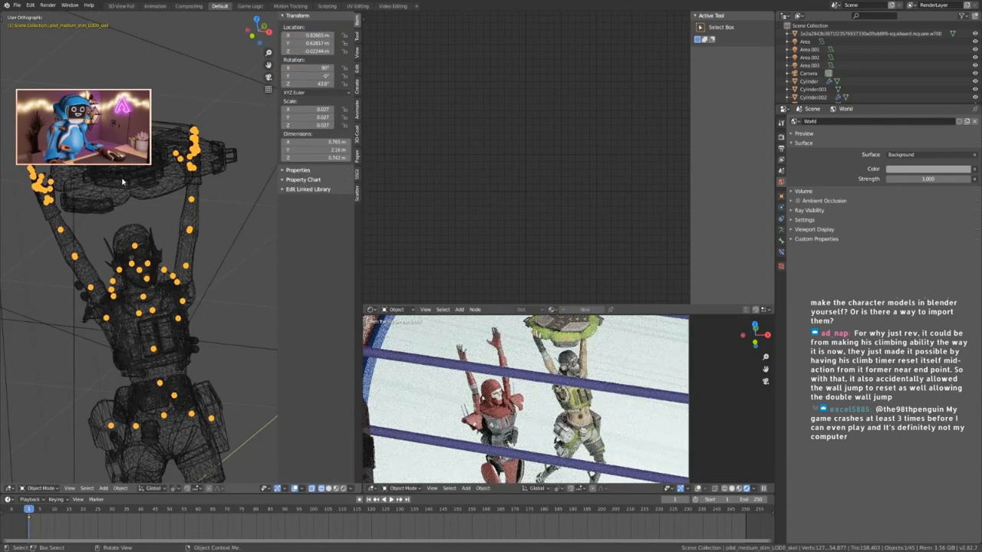
left_click(123, 182)
key("g")
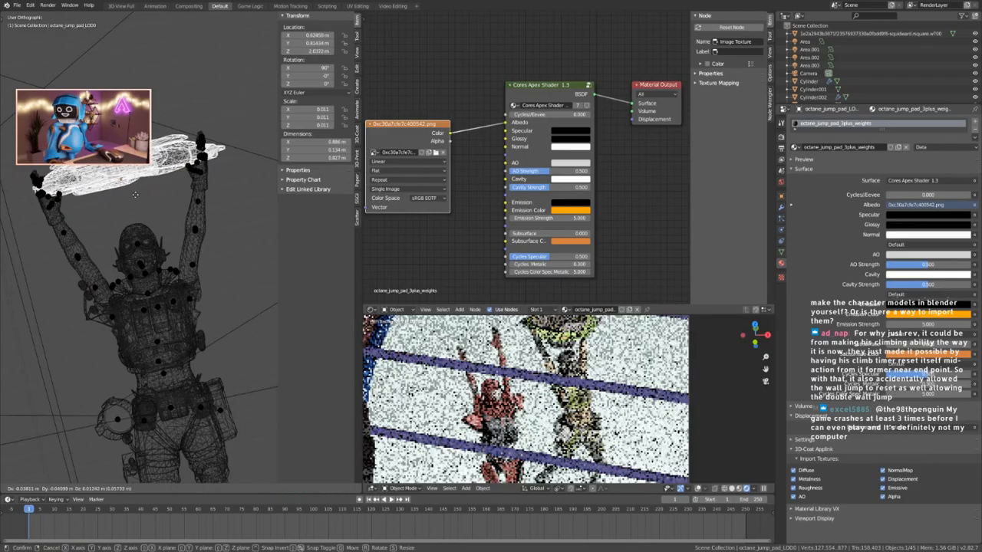
left_click(135, 195)
Fine-tune the jump pad's position and rotation so that it sits in Octane's hands.
middle_click_drag(453, 345, 441, 436, "shift")
scroll(449, 395, "up", 4)
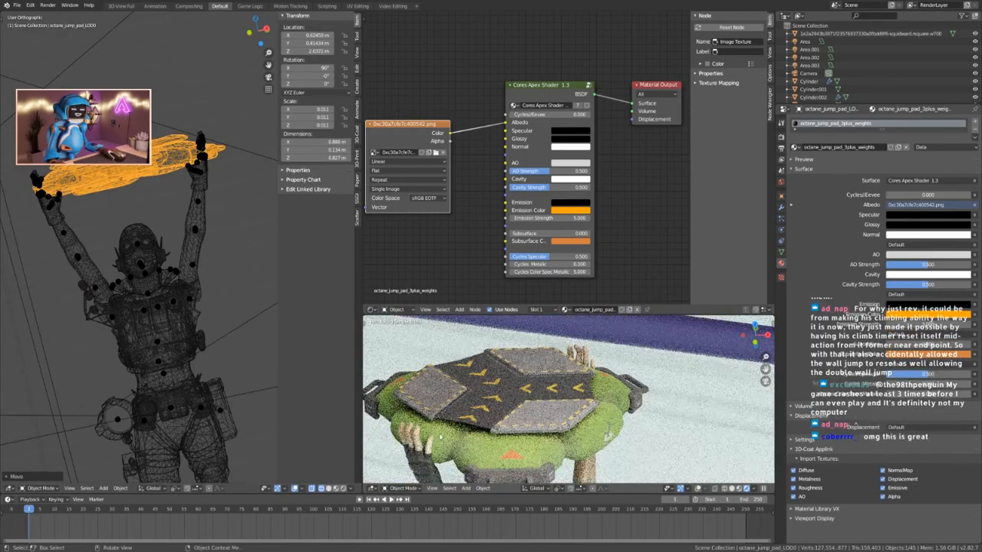
middle_click_drag(85, 190, 188, 317)
key("g")
left_click(187, 305)
key("r")
left_click(215, 296)
key("g")
left_click(215, 295)
Select Octane's armature at his right hand and switch it to Pose Mode.
left_click(117, 287)
left_click(134, 233)
key("h")
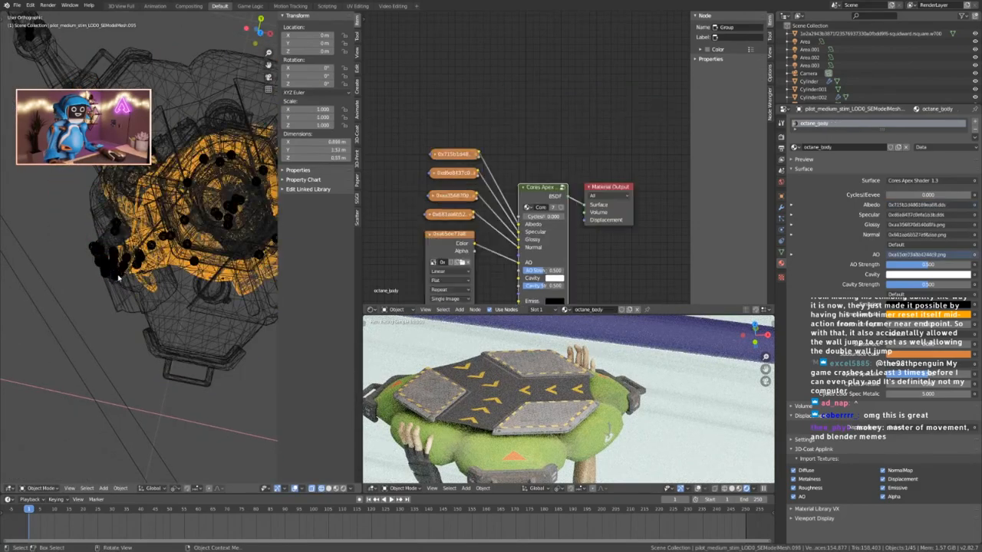
left_click(132, 297)
key("h")
left_click(74, 263)
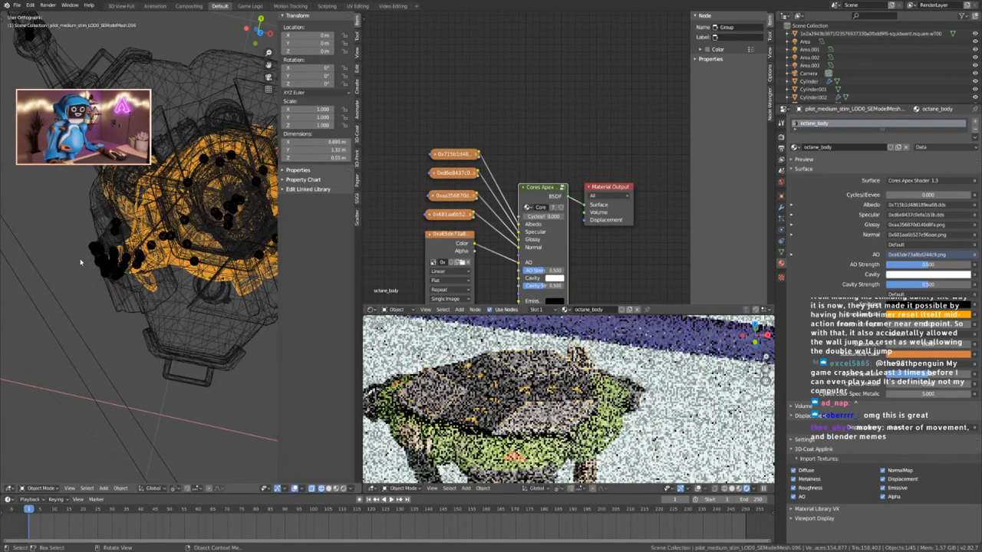
left_click(121, 278)
left_click(124, 288)
middle_click_drag(122, 304, 158, 325)
scroll(115, 191, "down", 4)
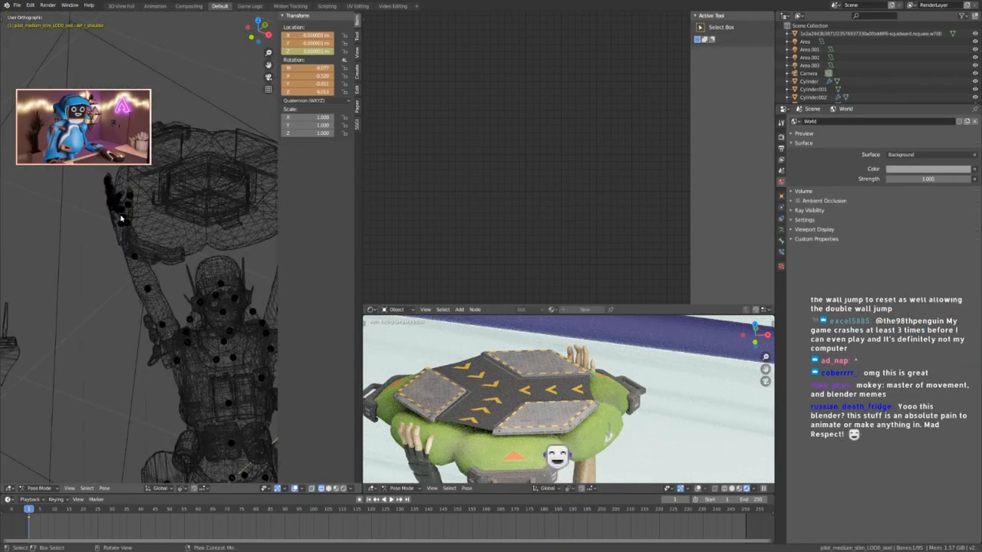
Rotate a knuckle bone of Octane's right hand to bend the finger against the jump pad.
left_click(119, 209)
scroll(120, 211, "up", 5)
middle_click_drag(131, 233, 73, 209)
scroll(129, 215, "up", 3)
left_click(94, 256)
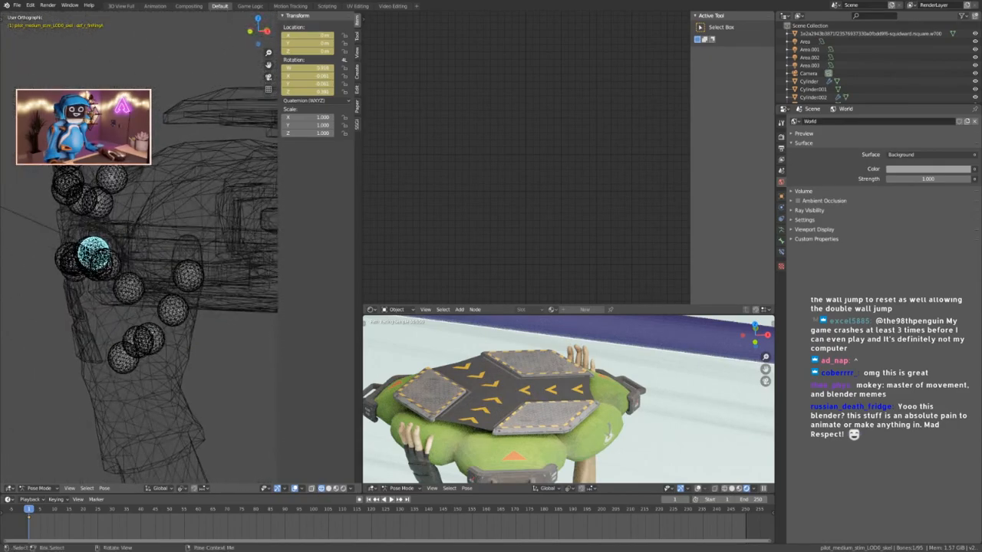
key("r")
left_click(162, 179)
Rotate a neighbouring finger's base bone on the right hand to vary the grip.
middle_click_drag(161, 179, 106, 229)
left_click(59, 254)
left_click(73, 251)
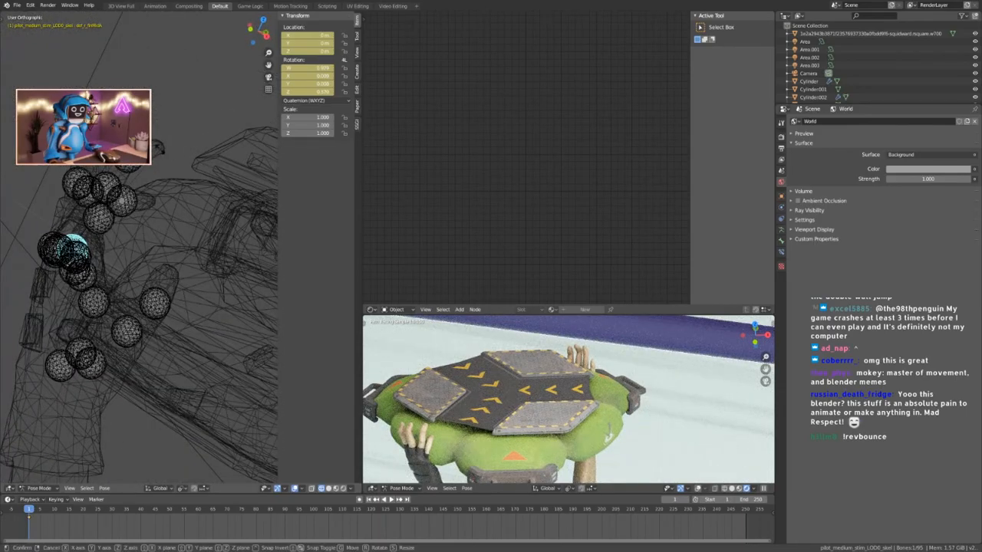
left_click(191, 183)
Frame Octane's right hand closely in the rendered view and switch that view to material preview shading.
scroll(506, 418, "up", 4)
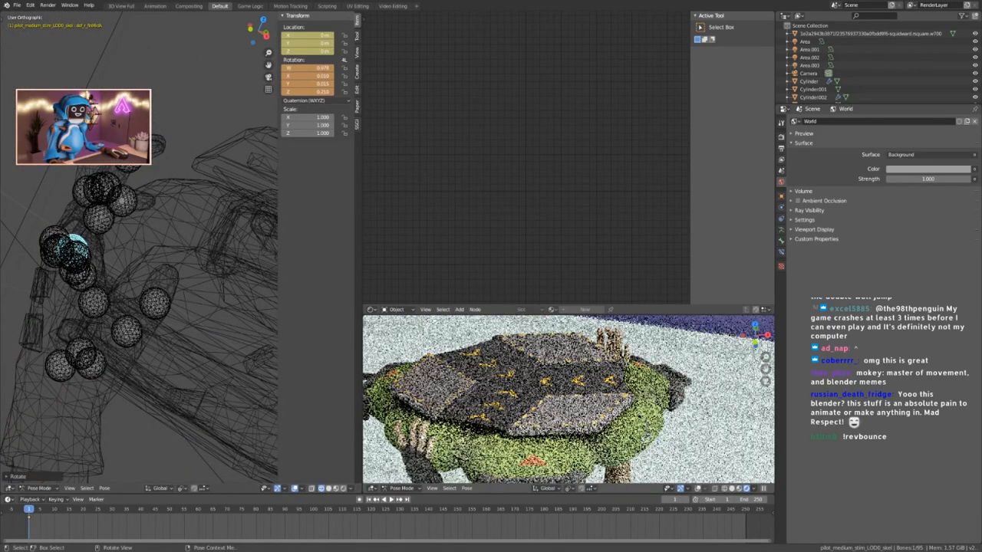
middle_click_drag(506, 422, 561, 325, "shift")
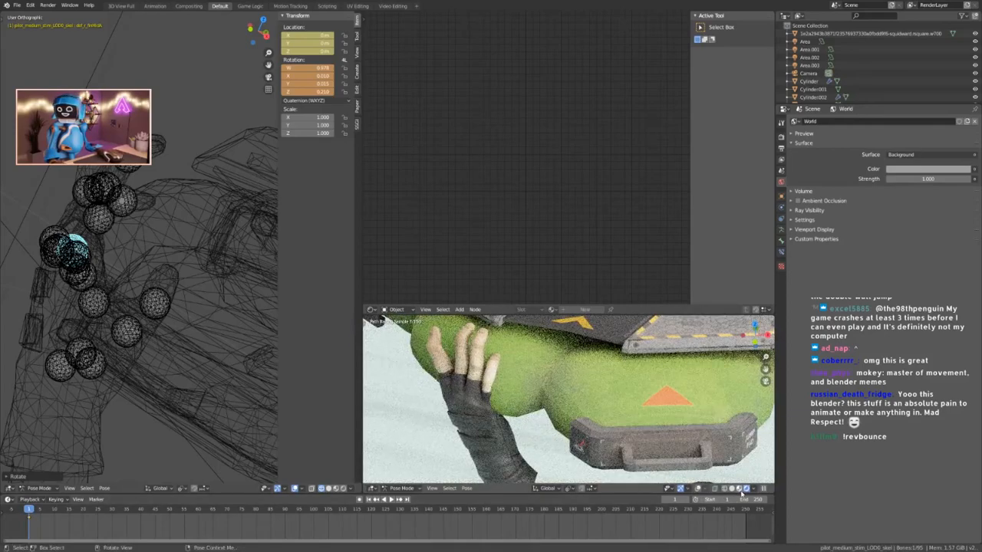
scroll(527, 398, "up", 3)
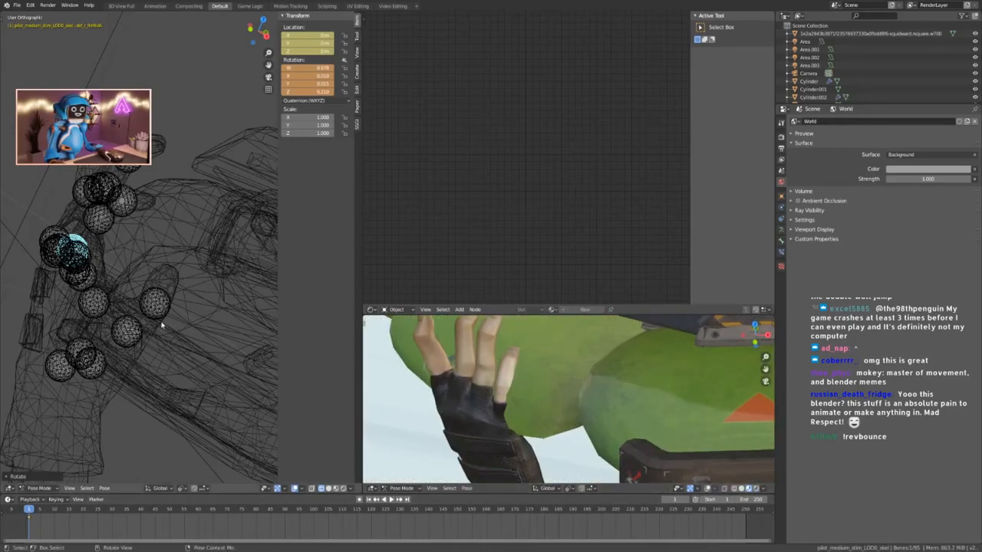
Return to Object Mode and nudge the jump pad into place against Octane's right palm.
scroll(168, 328, "down", 3)
key("ctrl+Tab")
left_click(183, 290)
key("g")
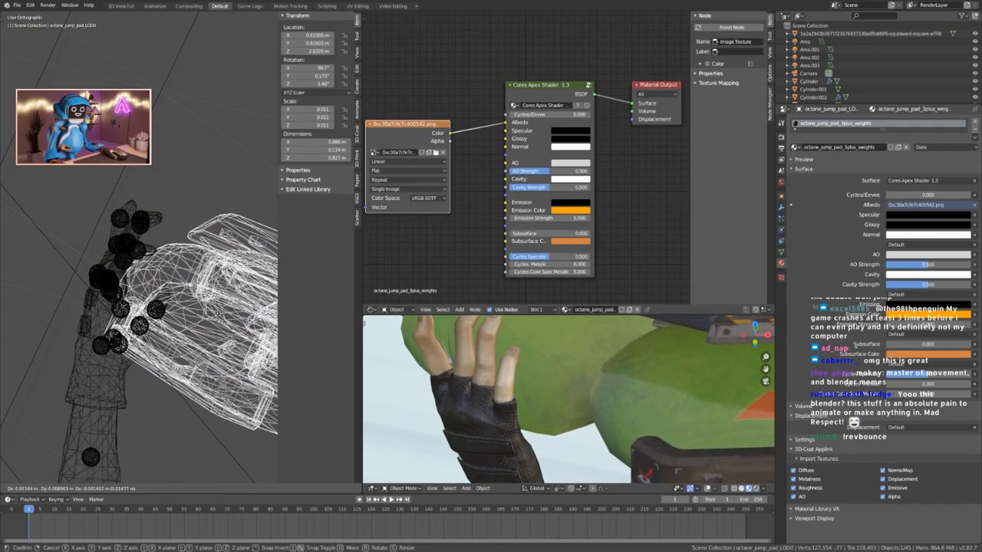
left_click(219, 313)
scroll(131, 275, "up", 3)
middle_click_drag(129, 274, 165, 297)
key("g")
left_click(183, 310)
Reselect Octane's armature instead of the gauntlet mesh and put it back in Pose Mode.
left_click(133, 257)
key("ctrl+Tab")
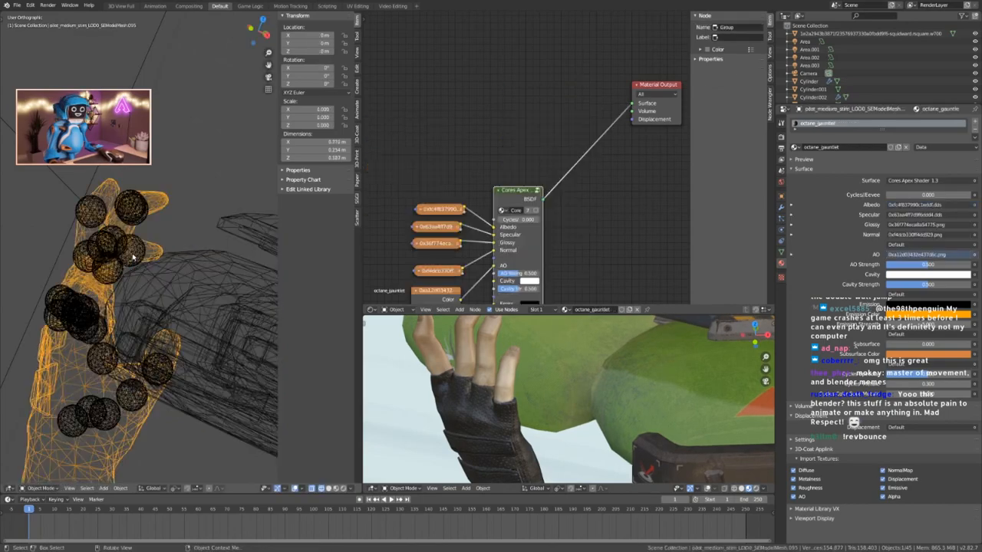
left_click(140, 260)
left_click(135, 255)
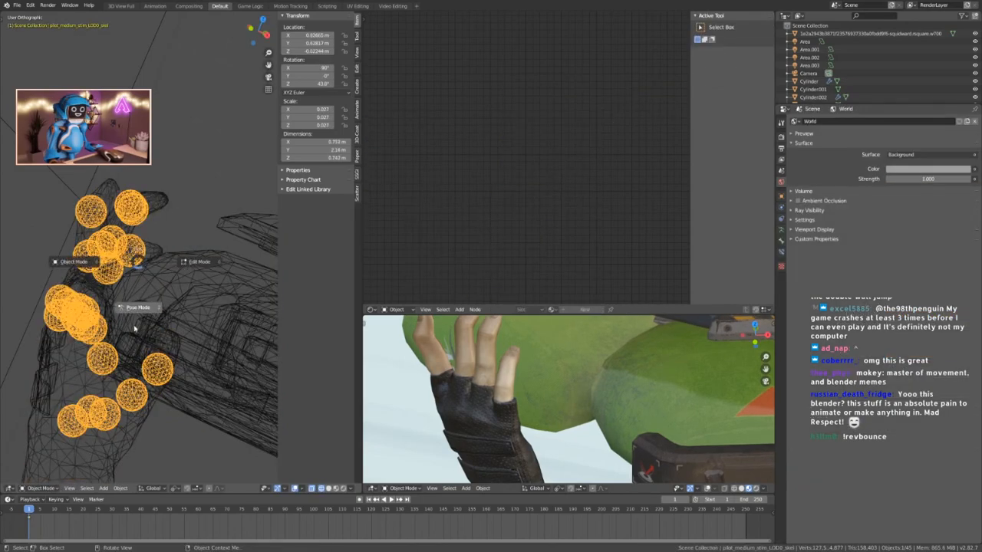
left_click(135, 316)
Rotate joints of the fingers on Octane's right hand one after another to bend them toward the jump pad.
middle_click_drag(135, 318, 157, 205)
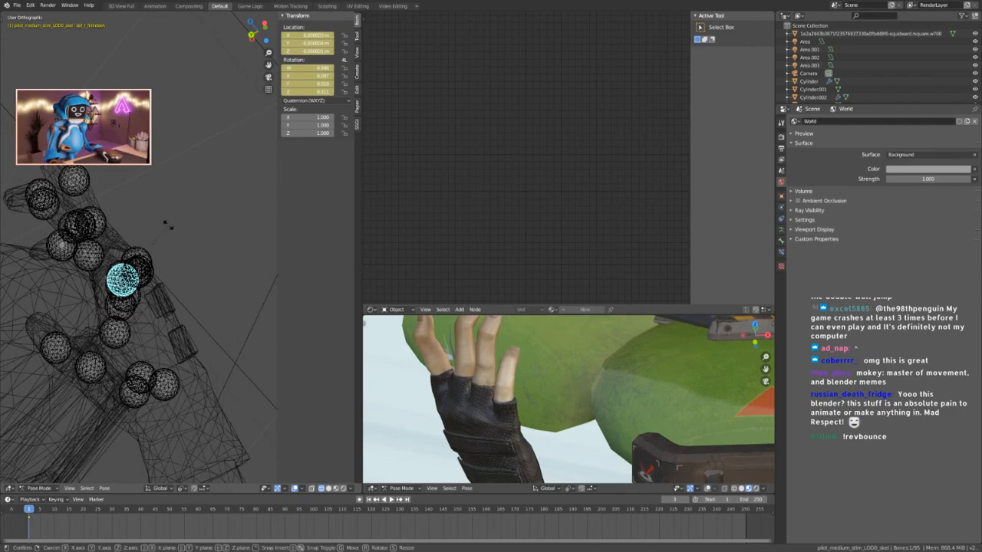
left_click(76, 240)
key("r")
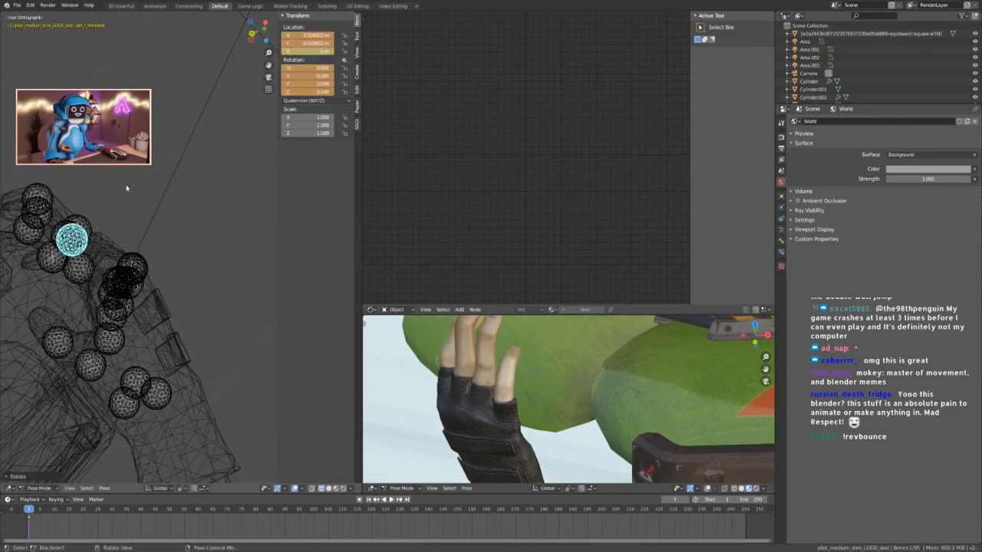
middle_click_drag(77, 279, 223, 234)
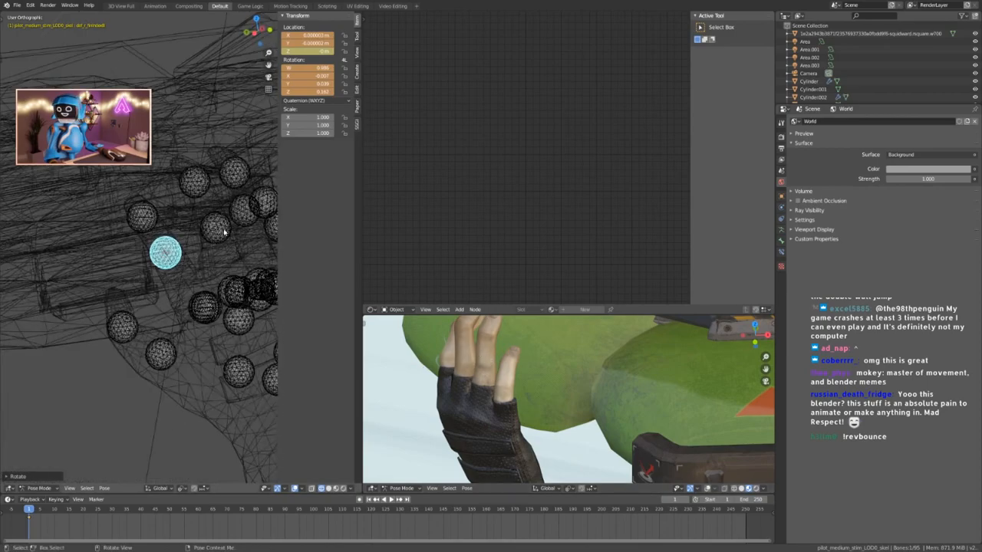
middle_click_drag(264, 273, 208, 201)
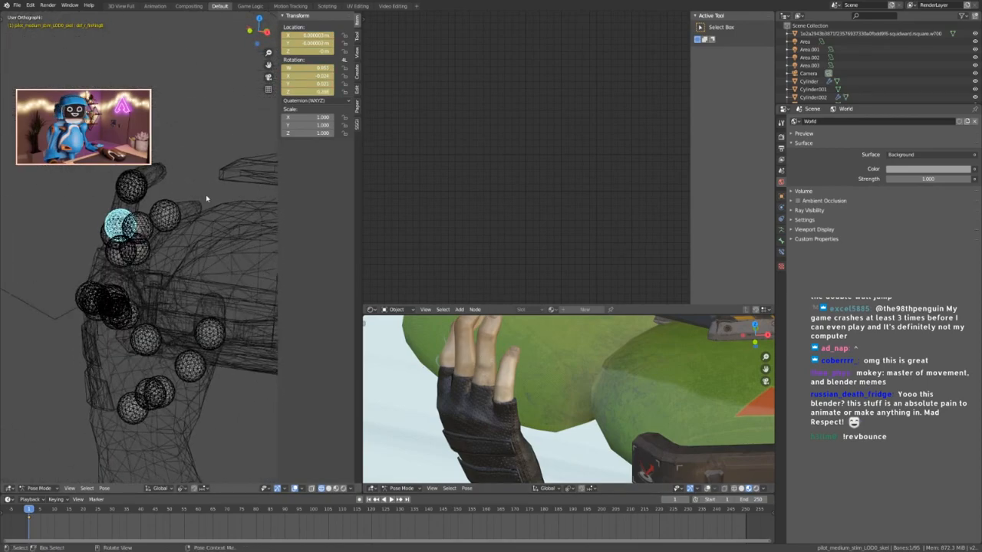
key("r")
middle_click_drag(162, 262, 215, 302)
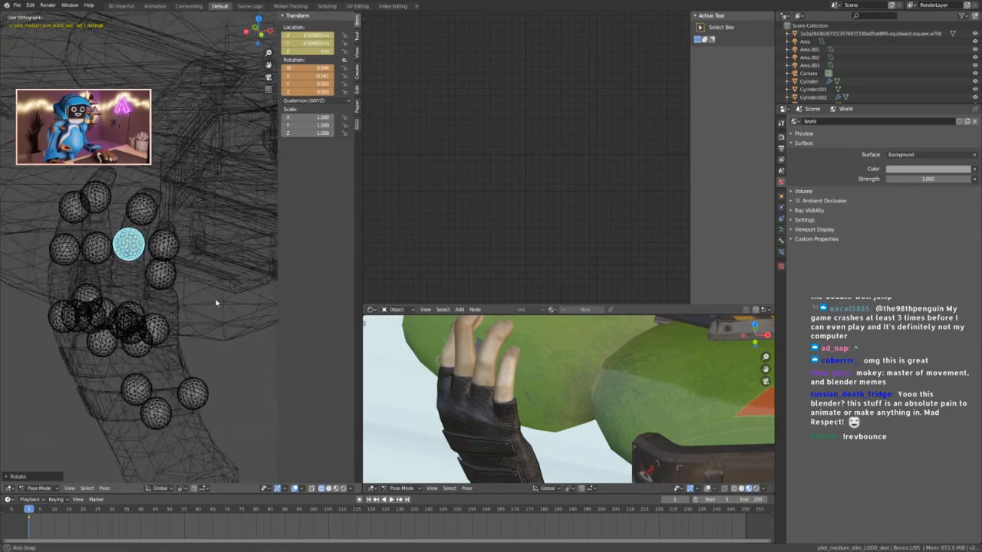
Rotate the neighbouring finger's middle joint on the right hand so it curls against the jump pad.
left_click(101, 250)
middle_click_drag(101, 250, 62, 250)
key("r")
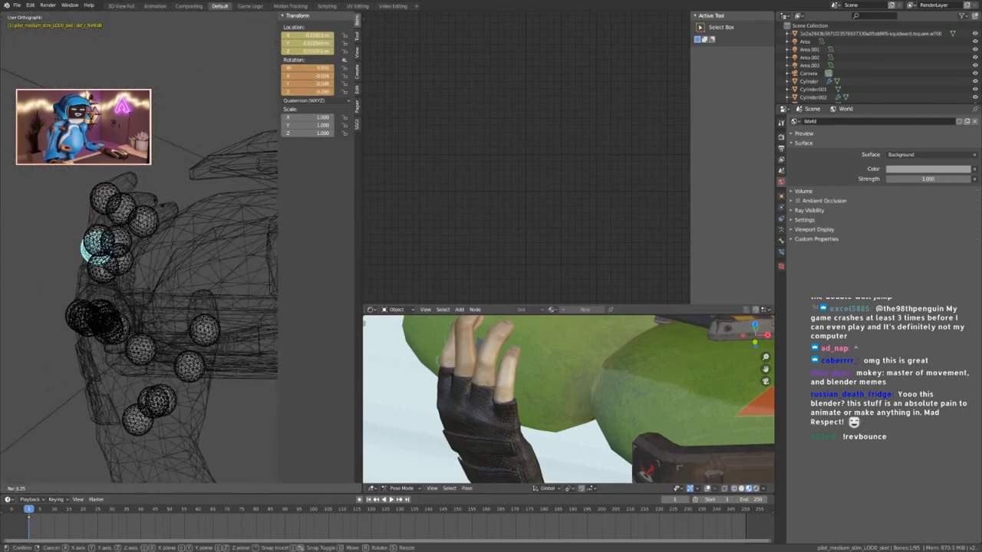
left_click(181, 223)
middle_click_drag(182, 224, 174, 285)
Rotate another finger joint on the right hand, and undo a trial clearing of its rotation.
middle_click_drag(145, 241, 211, 321)
key("r")
left_click(140, 240)
key("alt+r")
key("ctrl+z")
Rotate base and outer finger bones on the right hand to refine how the fingers curl over the pad.
middle_click_drag(103, 308, 175, 299)
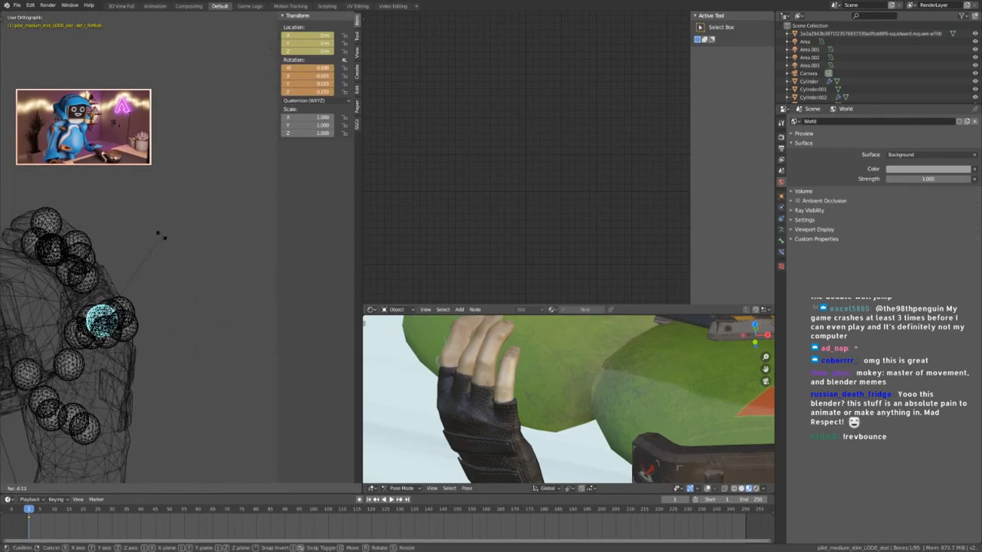
middle_click_drag(163, 247, 182, 269)
left_click(100, 273)
key("r")
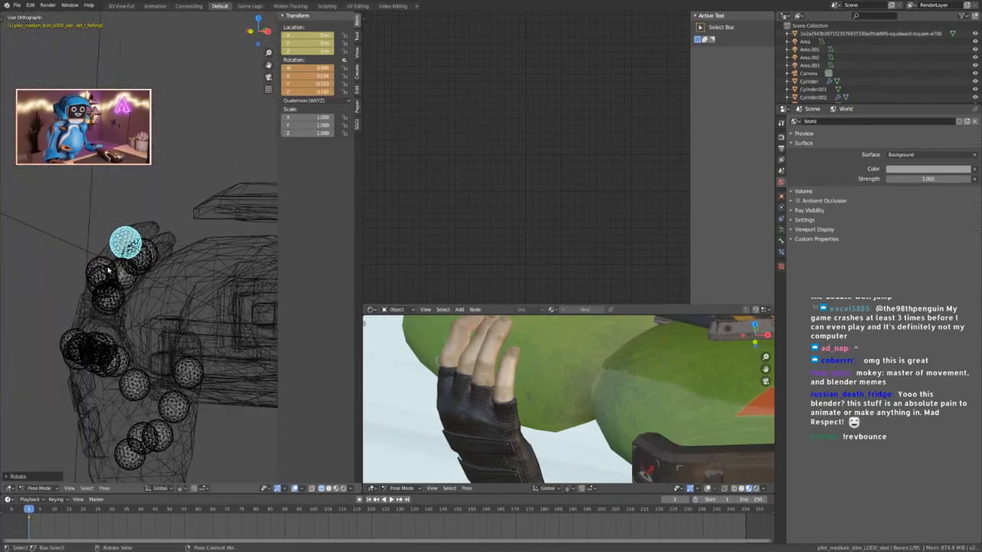
key("r")
left_click(249, 324)
middle_click_drag(249, 324, 197, 346)
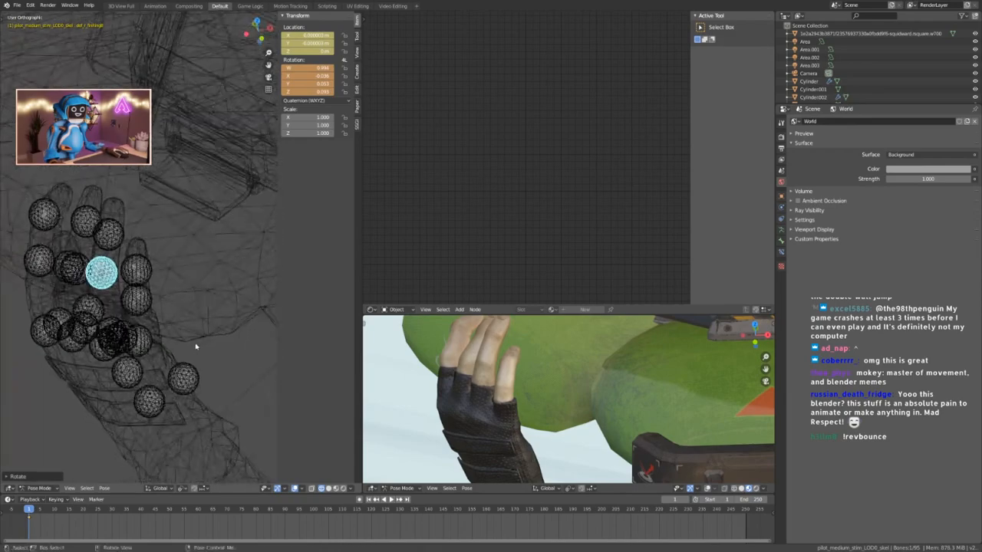
left_click(100, 343)
middle_click_drag(100, 344, 241, 314)
key("r")
right_click(208, 257)
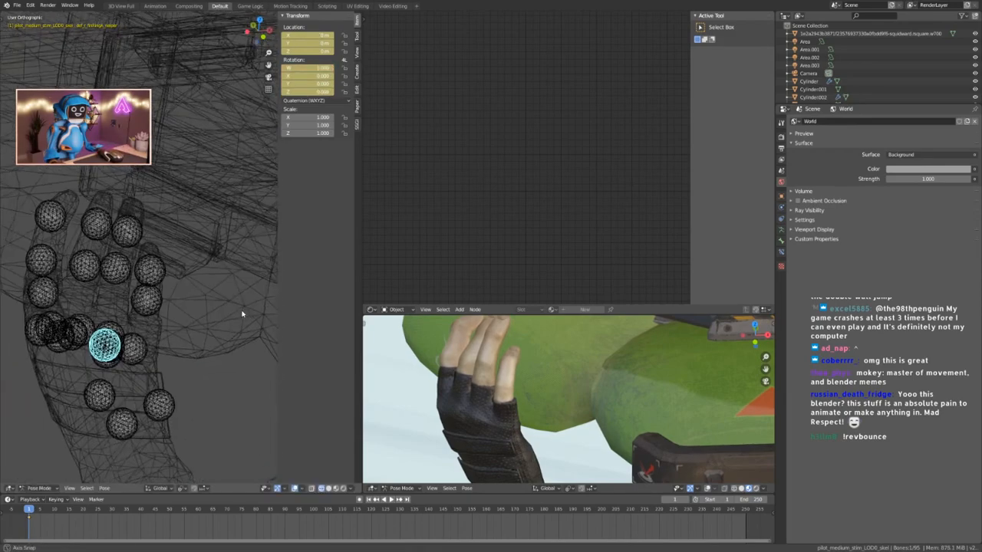
Turn off custom bone shapes for Octane's armature so that its overlapping hand bones display as sticks.
left_click(102, 367)
middle_click_drag(103, 368, 145, 288)
scroll(134, 347, "up", 4)
left_click(86, 357)
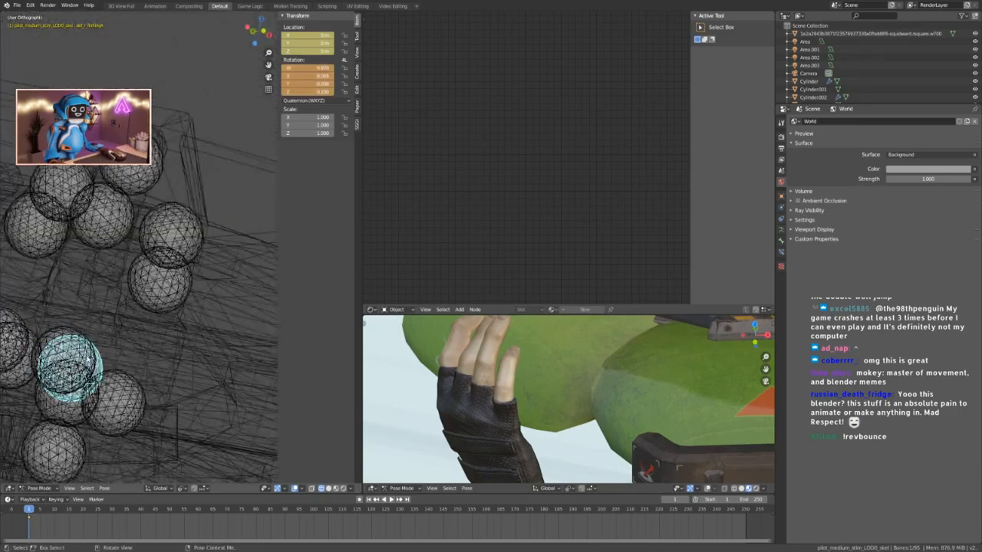
left_click(781, 232)
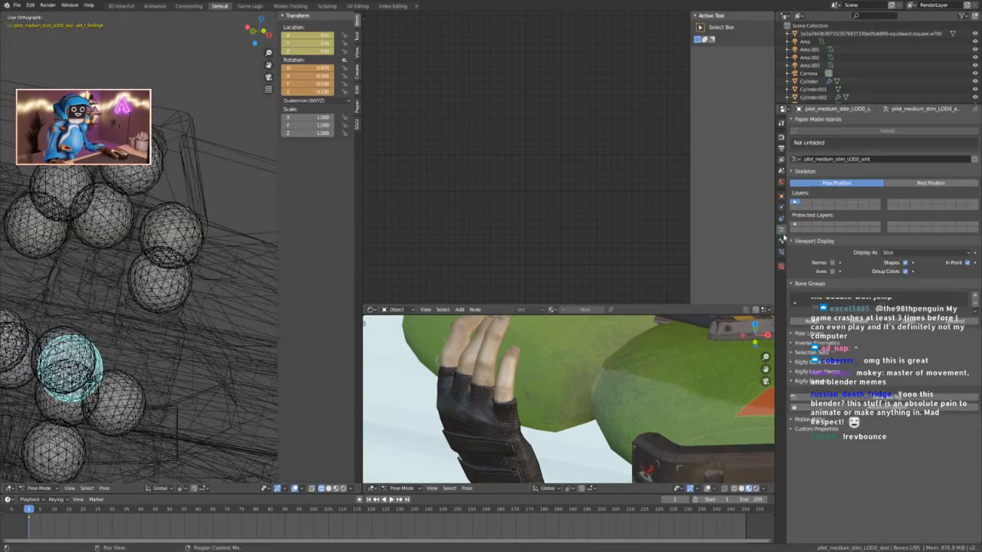
left_click(905, 263)
Rotate a finger's base bone at the knuckles of the right hand to bring that finger closer to its neighbours.
middle_click_drag(201, 345, 125, 287)
left_click(113, 334)
left_click(113, 334)
key("r")
right_click(253, 258)
middle_click_drag(250, 261, 144, 235)
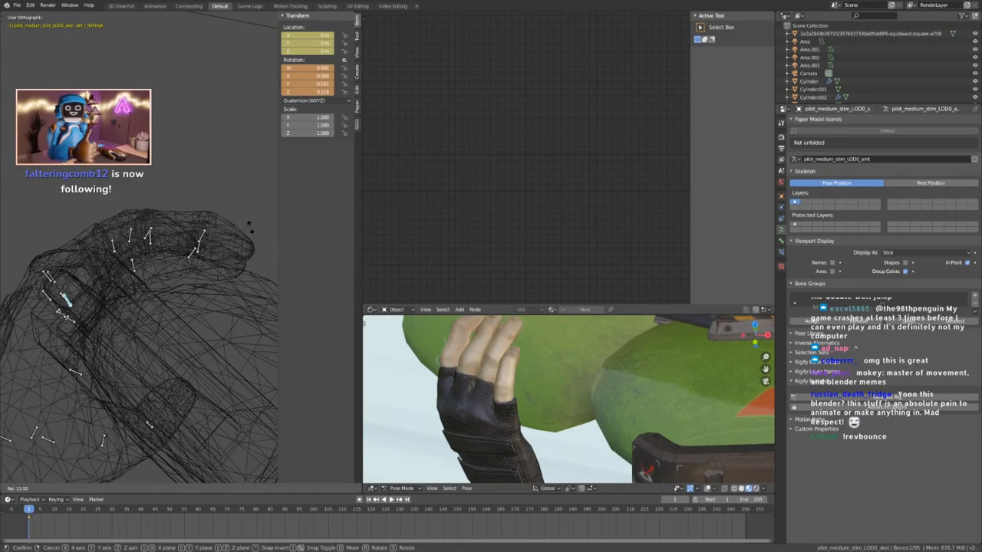
middle_click_drag(322, 284, 73, 292)
left_click(117, 268)
middle_click_drag(117, 268, 84, 307)
key("r")
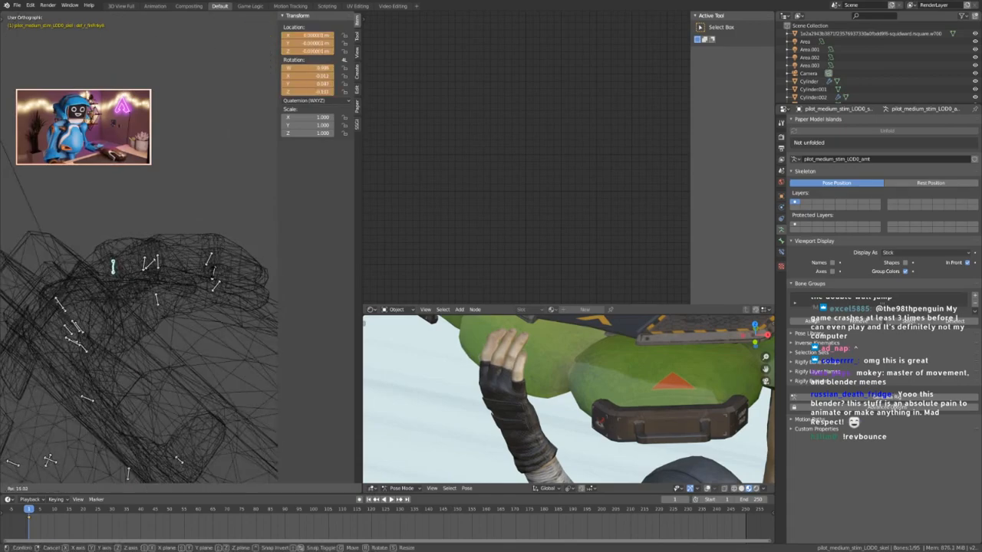
right_click(180, 310)
Rotate a base bone at the right hand's knuckles and a joint farther along the fingers to adjust the grip.
middle_click_drag(180, 311, 224, 369)
left_click(67, 328)
middle_click_drag(67, 328, 96, 254)
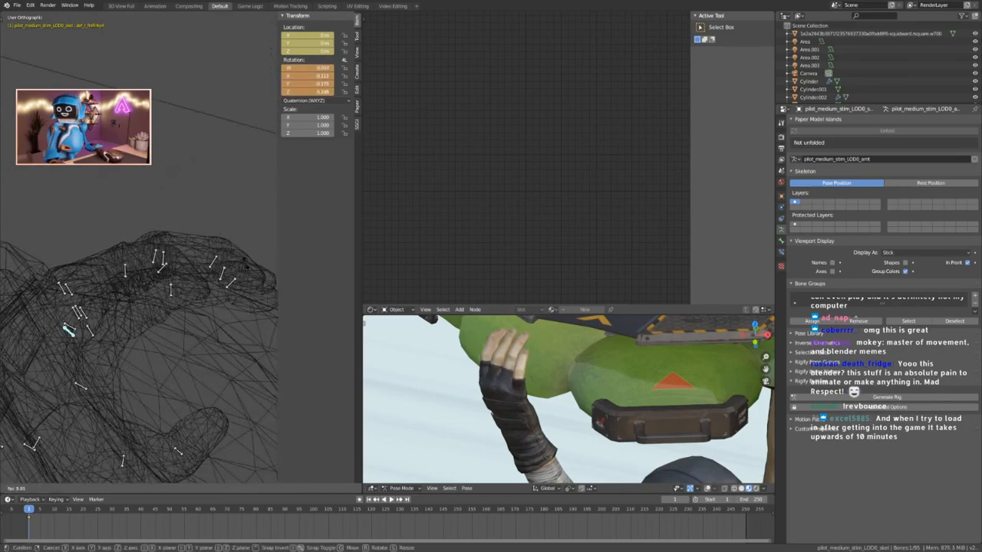
left_click(246, 266)
middle_click_drag(230, 269, 174, 285)
left_click(169, 281)
key("r")
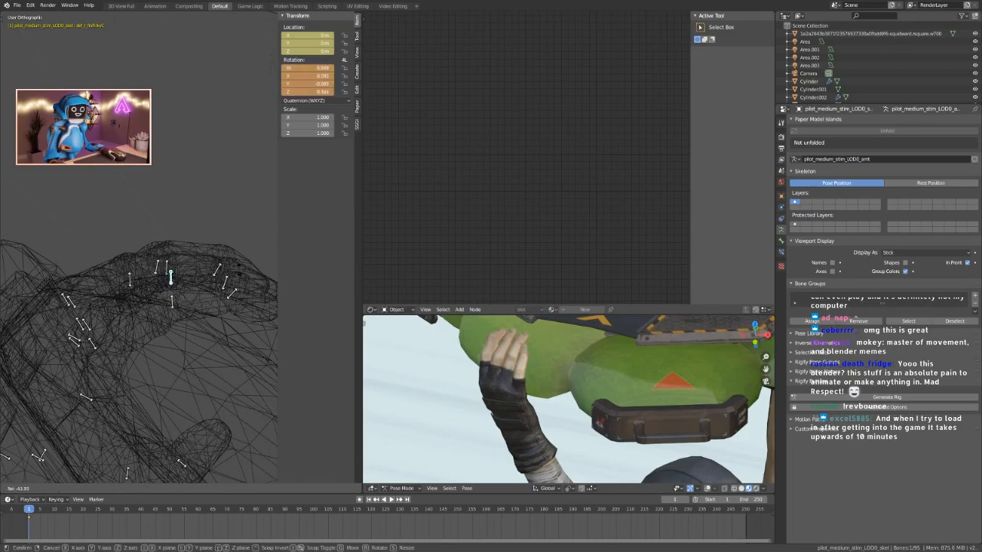
left_click(241, 298)
Return to Object Mode and review Octane holding up the jump pad within the wider scene.
key("Tab")
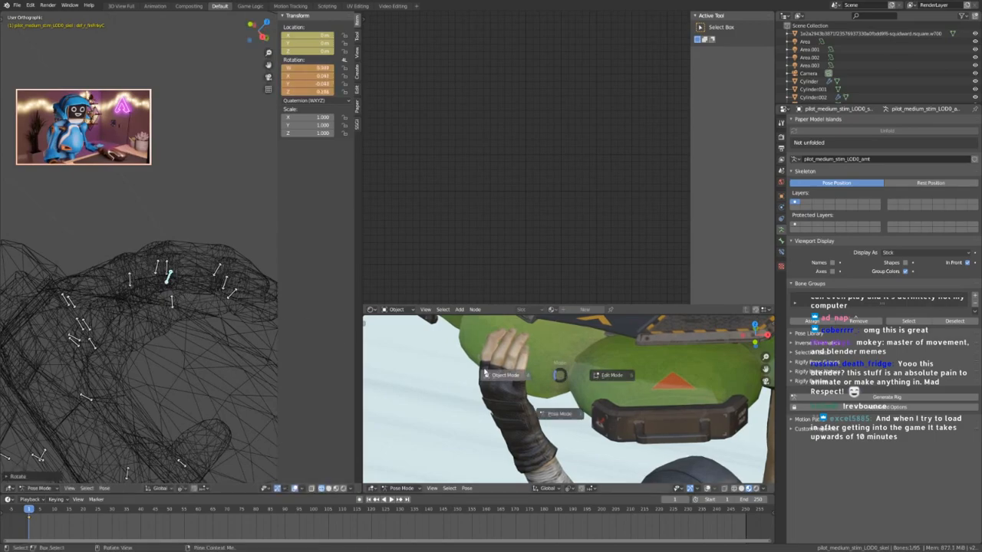
left_click(530, 374)
scroll(608, 399, "down", 5)
scroll(633, 399, "down", 3)
middle_click_drag(104, 286, 133, 337)
scroll(133, 338, "down", 4)
scroll(605, 383, "down", 1)
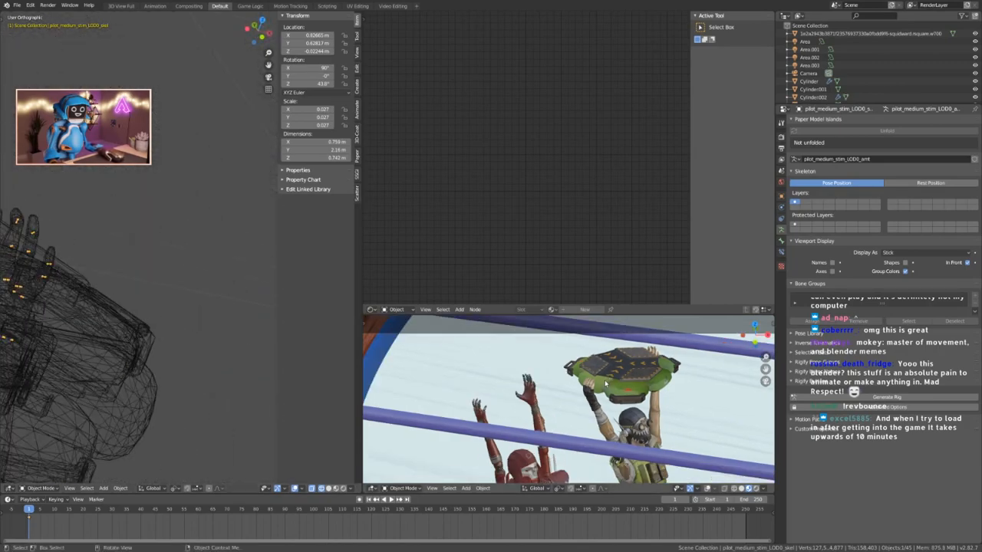
Frame Octane's right hand closely again and put his armature back in Pose Mode.
scroll(603, 376, "up", 10)
scroll(76, 310, "down", 5)
middle_click_drag(42, 319, 148, 273)
left_click(161, 276)
scroll(155, 266, "up", 3)
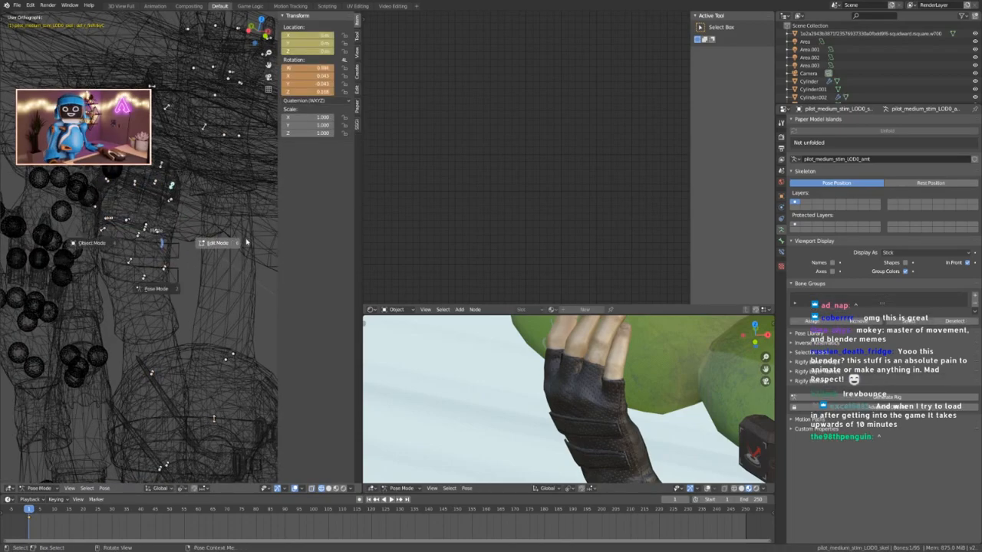
Rotate a finger bone of the gloved hand, and clear the selected bone's rotation.
left_click(144, 235)
middle_click_drag(143, 235, 235, 127)
left_click(161, 247)
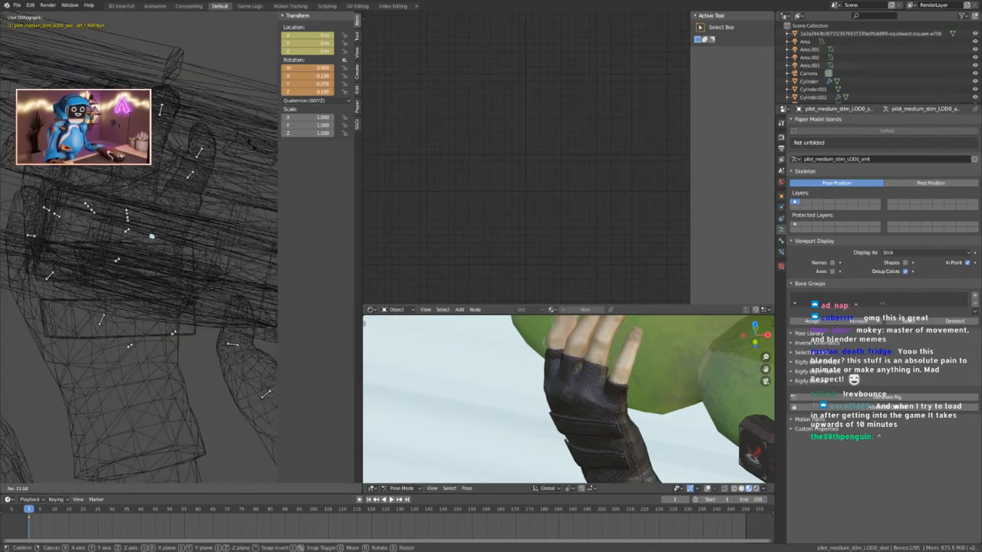
left_click(215, 267)
middle_click_drag(215, 267, 204, 251)
key("alt+r")
Rotate two knuckle bones of the gloved hand to reshape its grip on the jump pad.
middle_click_drag(120, 228, 128, 258)
left_click(127, 258)
key("r")
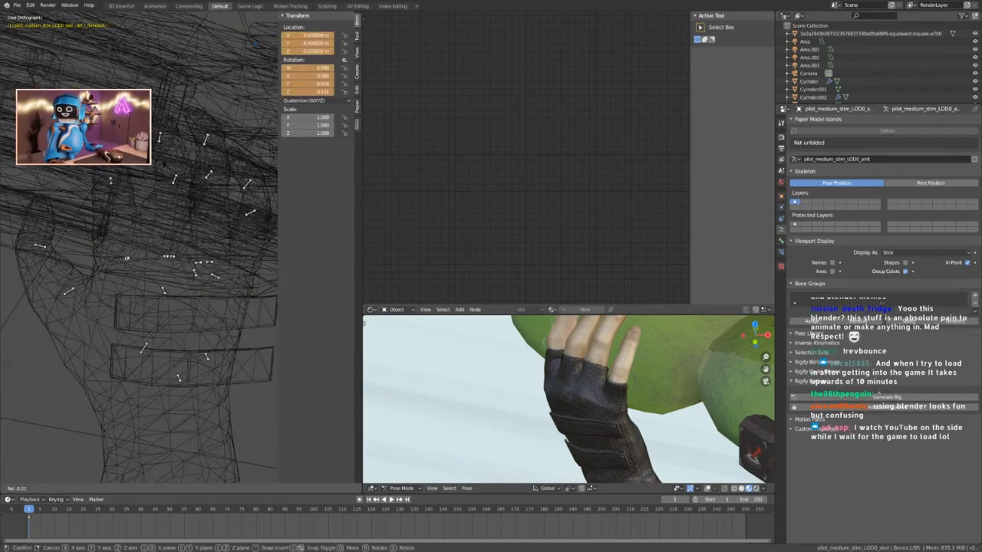
left_click(186, 218)
scroll(171, 229, "down", 1)
mouse_move(171, 229)
middle_mouse_down()
mouse_move(133, 250)
mouse_move(176, 246)
middle_mouse_up()
left_click(167, 253)
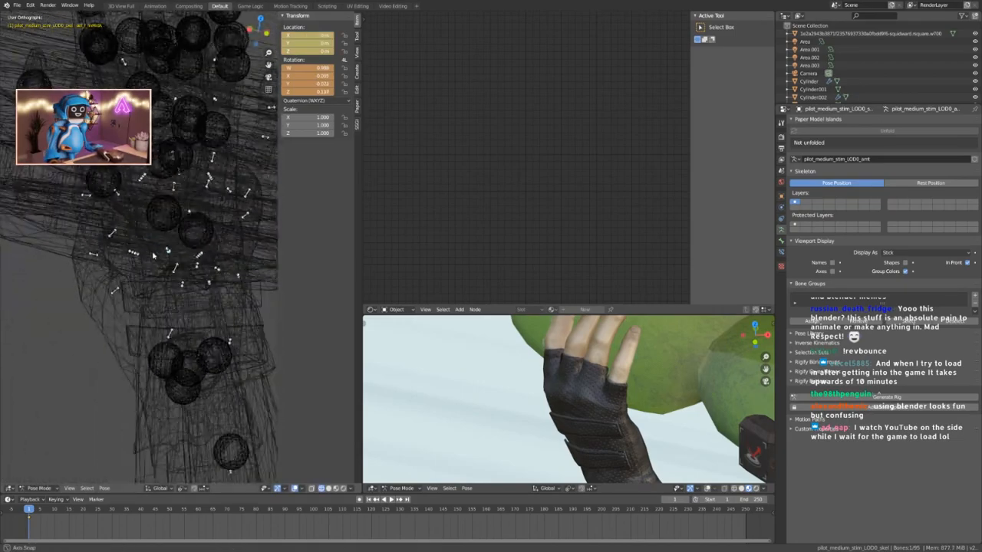
key("r")
left_click(181, 243)
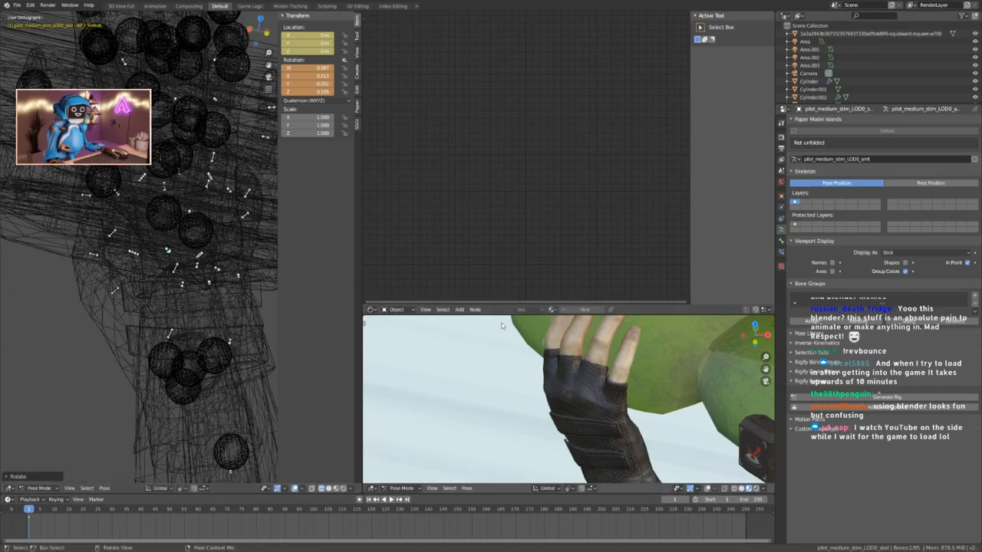
Refine the selected finger bone's rotation so the gloved fingers follow the jump pad's edge in the rendered view.
scroll(499, 327, "down", 5)
middle_click_drag(534, 341, 537, 363, "shift")
scroll(538, 368, "up", 1)
scroll(537, 368, "up", 3)
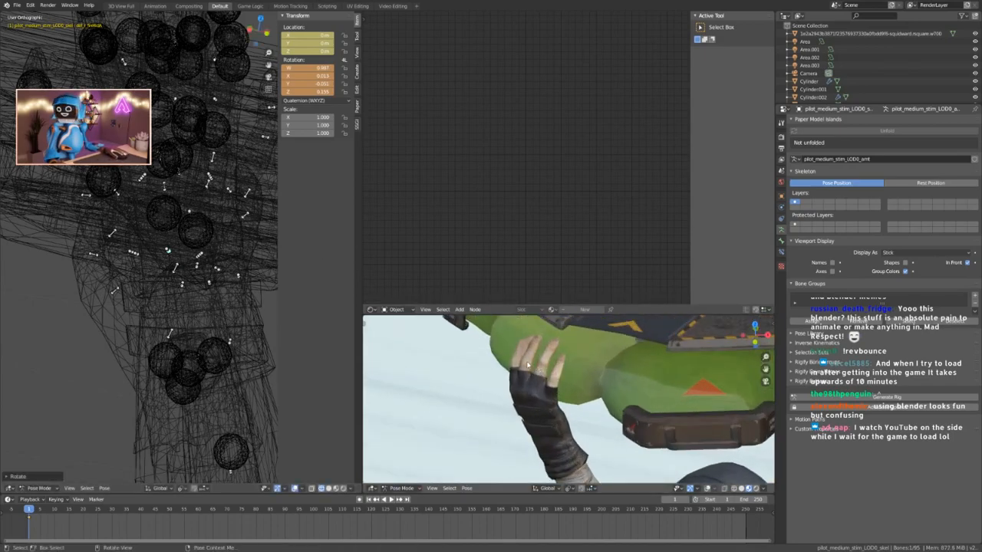
key("r")
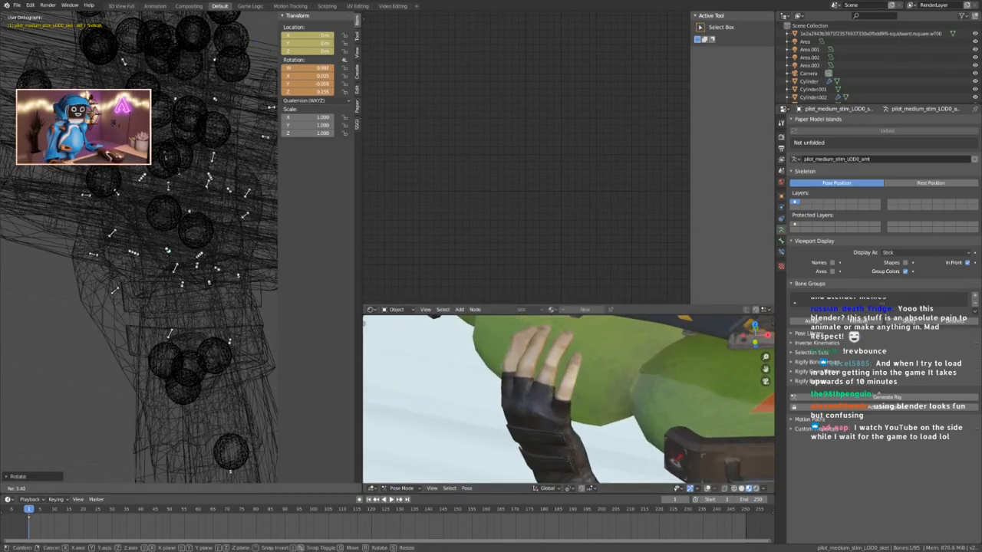
left_click(183, 241)
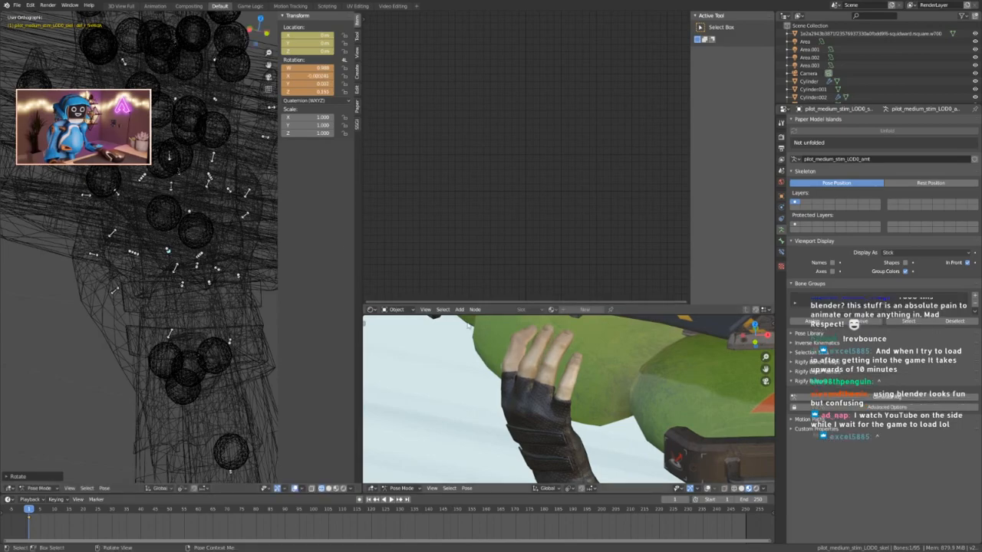
Examine the character holding the jump pad overhead in the rendered view, both up close and from a distance.
scroll(539, 375, "down", 6)
middle_click_drag(539, 376, 560, 374)
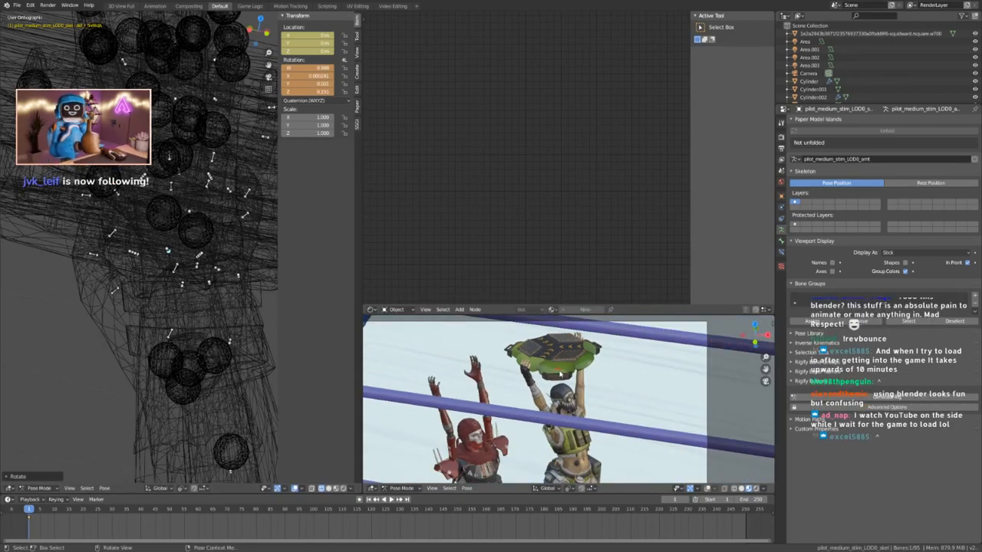
scroll(521, 373, "up", 5)
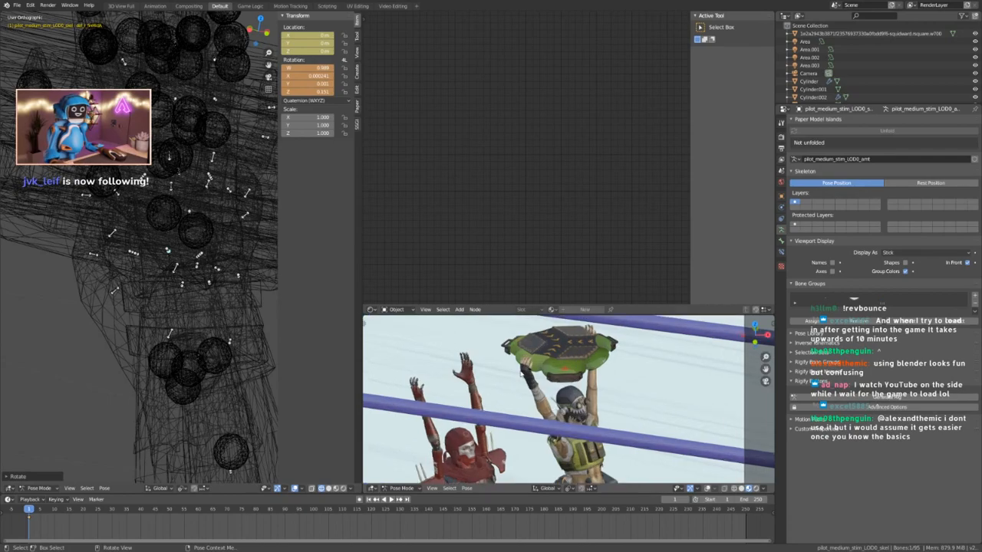
scroll(521, 374, "down", 5)
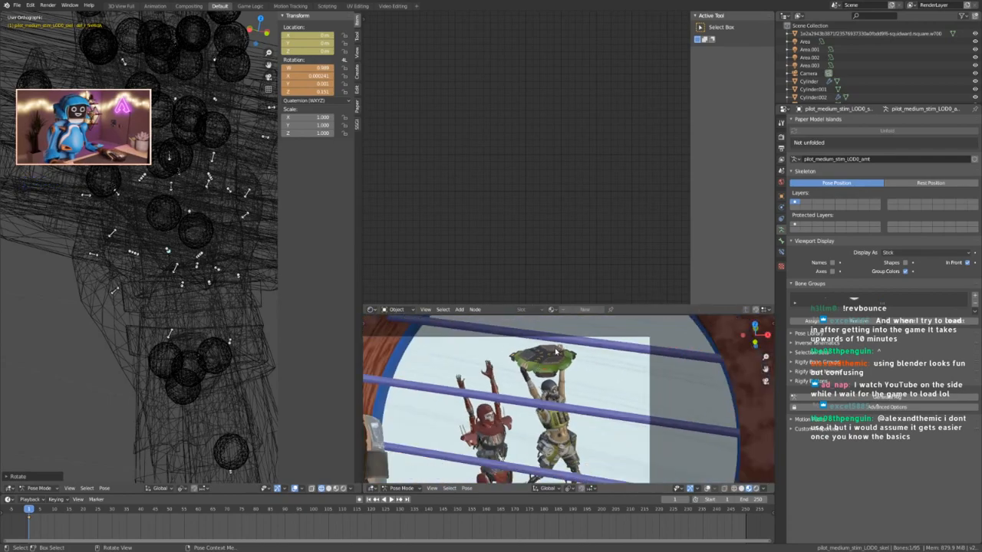
scroll(556, 352, "up", 5)
scroll(184, 261, "down", 5)
Rotate a finger bone of the character's other hand to start curling it over the jump pad's edge.
middle_click_drag(184, 260, 122, 262)
scroll(206, 237, "up", 5)
left_click(195, 218)
left_click(123, 229)
left_click(122, 228)
key("r")
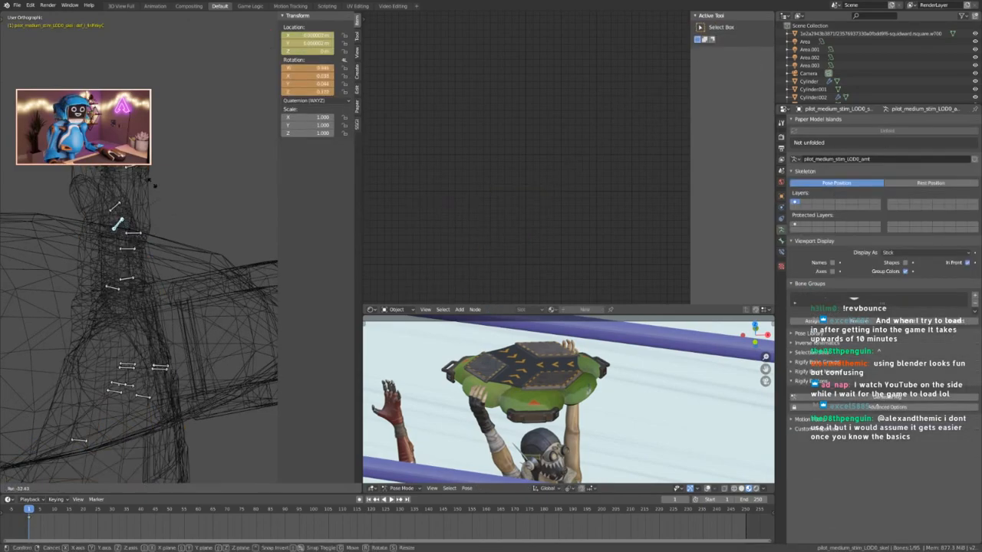
left_click(144, 184)
Bend the adjacent finger bone of the same hand toward the jump pad.
middle_click_drag(144, 184, 166, 192)
left_click(148, 205)
key("r")
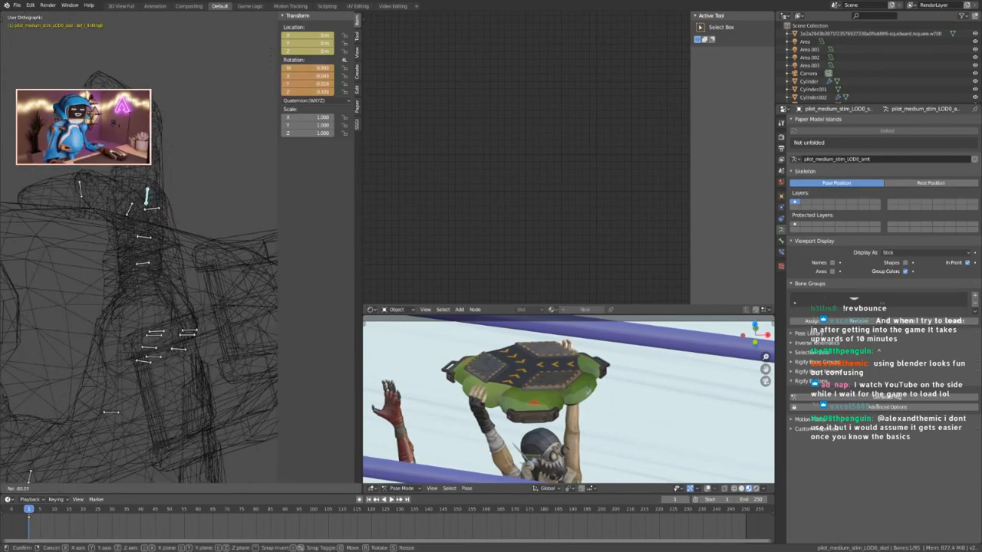
left_click(164, 206)
Rotate the next finger bone and fine-tune its bend against the jump pad's surface.
middle_click_drag(165, 205, 182, 227)
left_click(108, 187)
middle_click_drag(108, 187, 139, 171)
key("r")
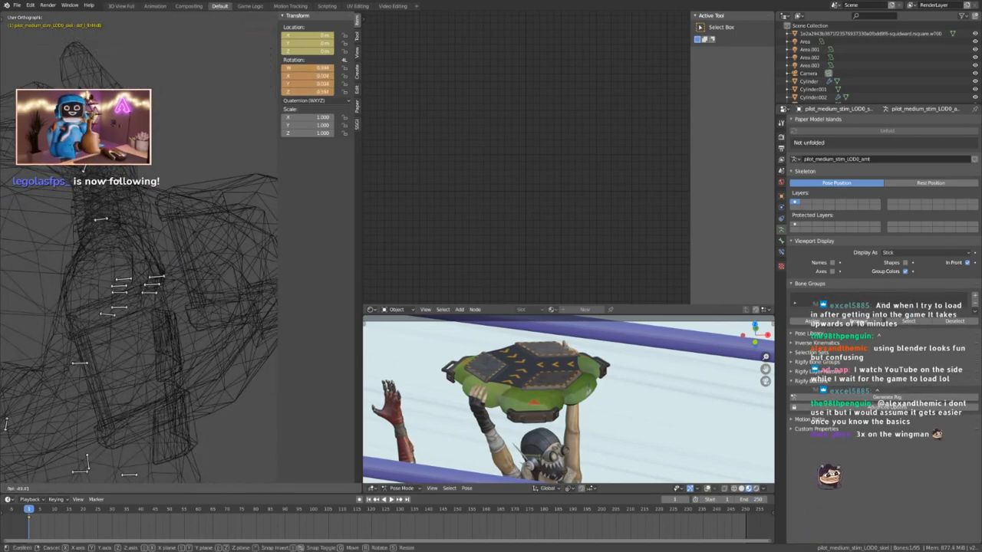
left_click(403, 278)
scroll(552, 363, "up", 8)
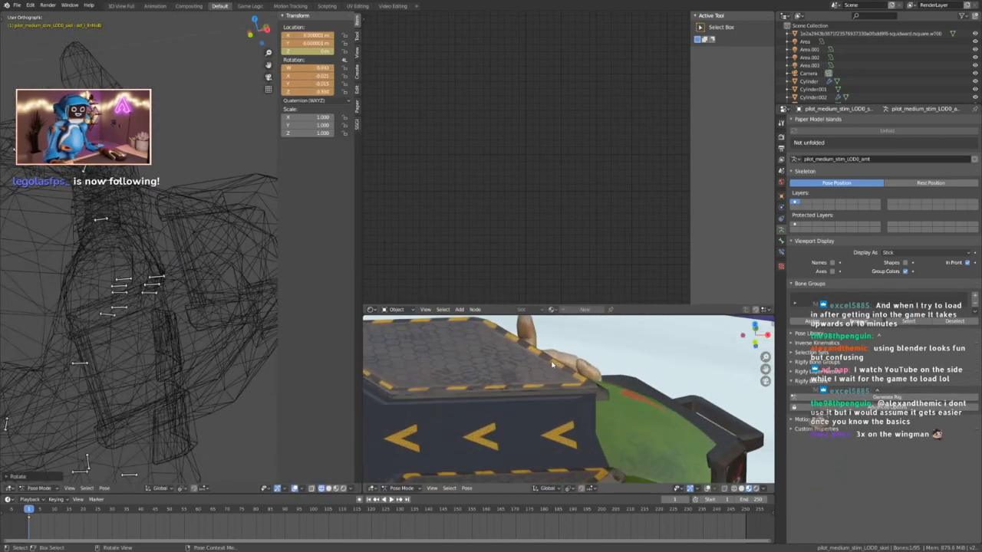
middle_click_drag(157, 307, 92, 212)
key("r")
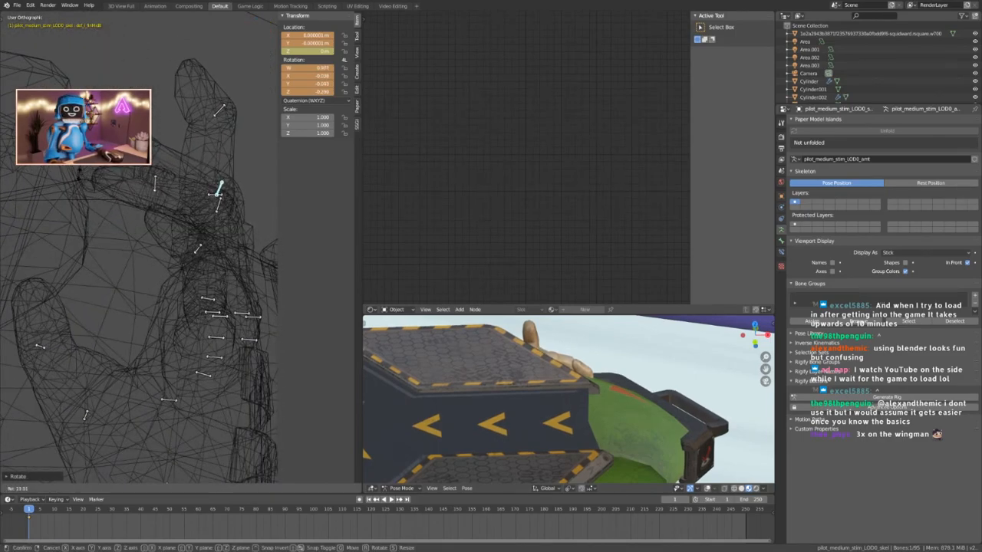
left_click(82, 178)
Curl the finger still sticking up behind the jump pad by rotating its upper bone.
middle_click_drag(83, 180, 113, 213)
left_click(221, 171)
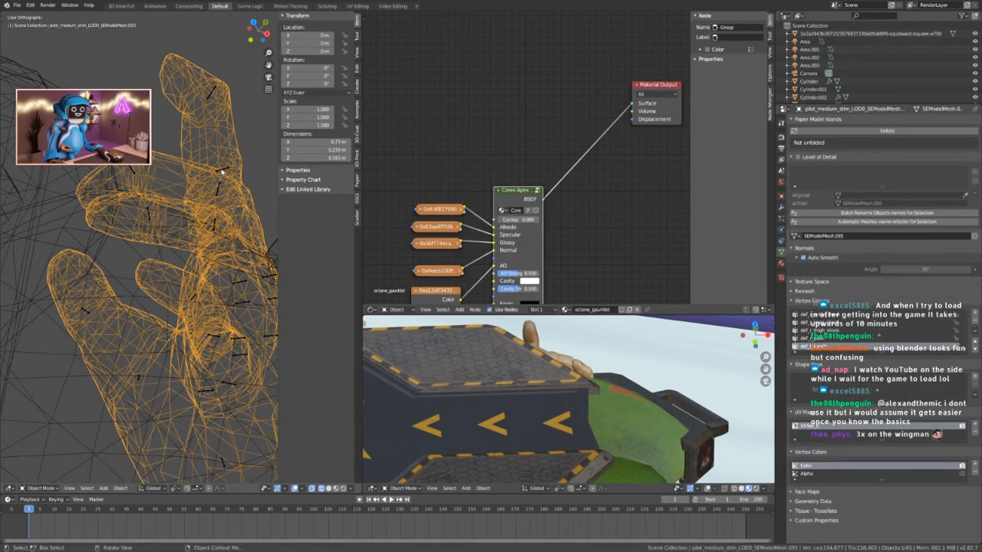
left_click(221, 172)
middle_click_drag(222, 172, 229, 164)
key("r")
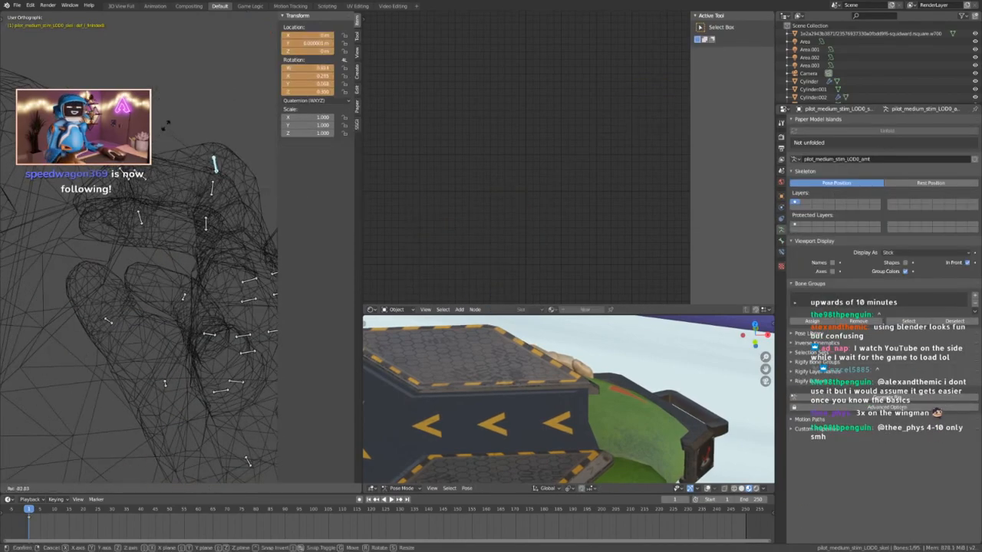
left_click(167, 125)
Switch the armature back to Object Mode and review both characters through the round window.
scroll(574, 356, "down", 9)
scroll(574, 359, "down", 5)
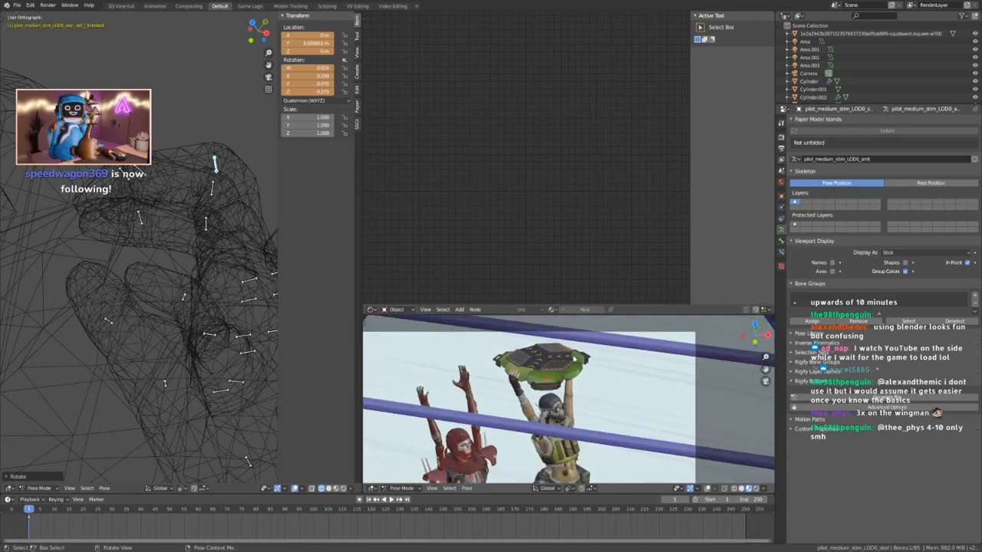
key("ctrl+Tab")
middle_click_drag(561, 419, 551, 358)
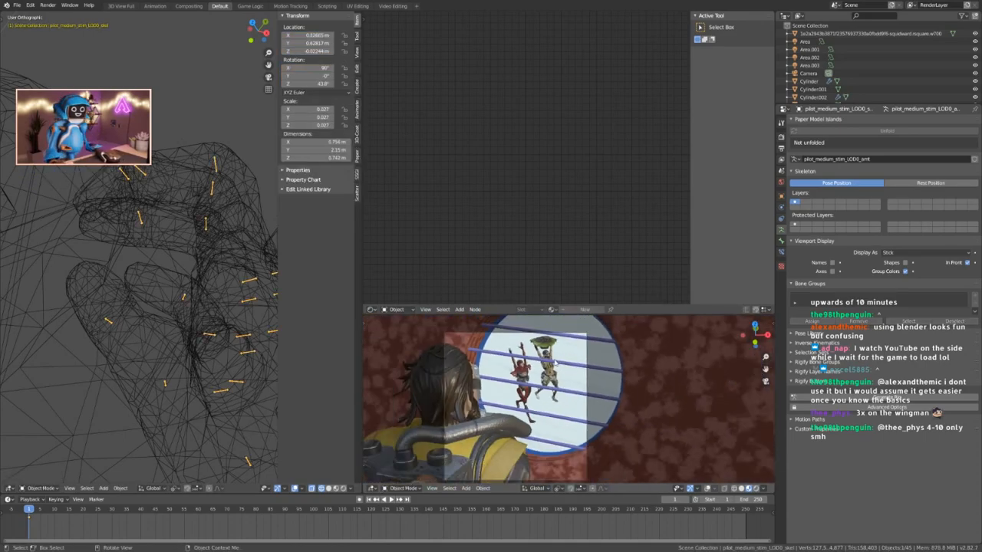
scroll(551, 358, "up", 5)
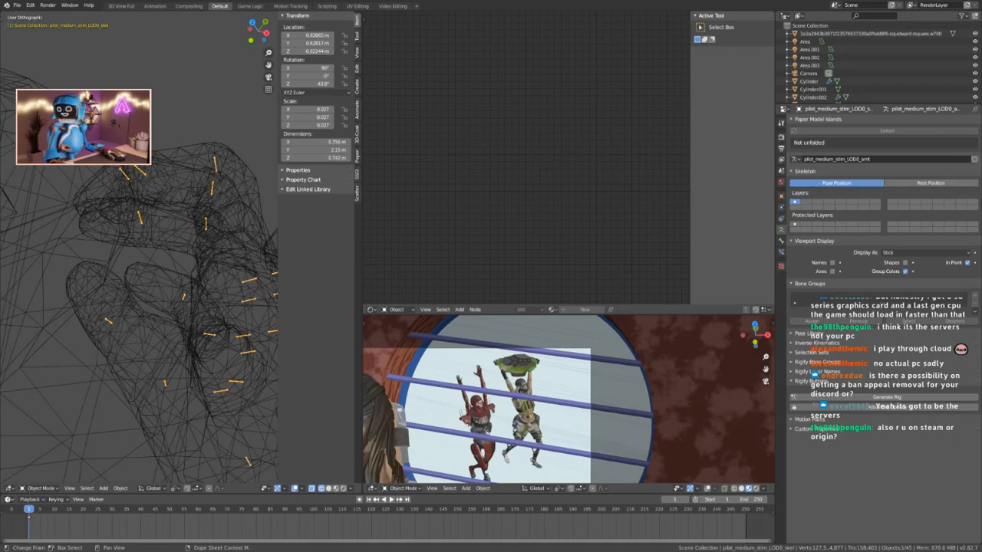
Look over the two raised-arm characters in wireframe, selecting the revenant skeleton and the octane jump pad.
left_click(17, 5)
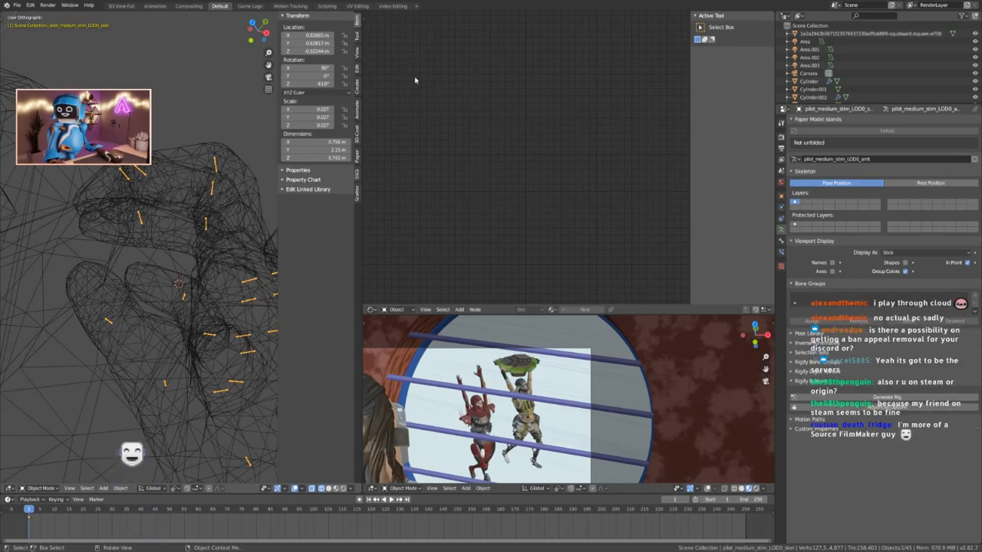
scroll(194, 278, "down", 4)
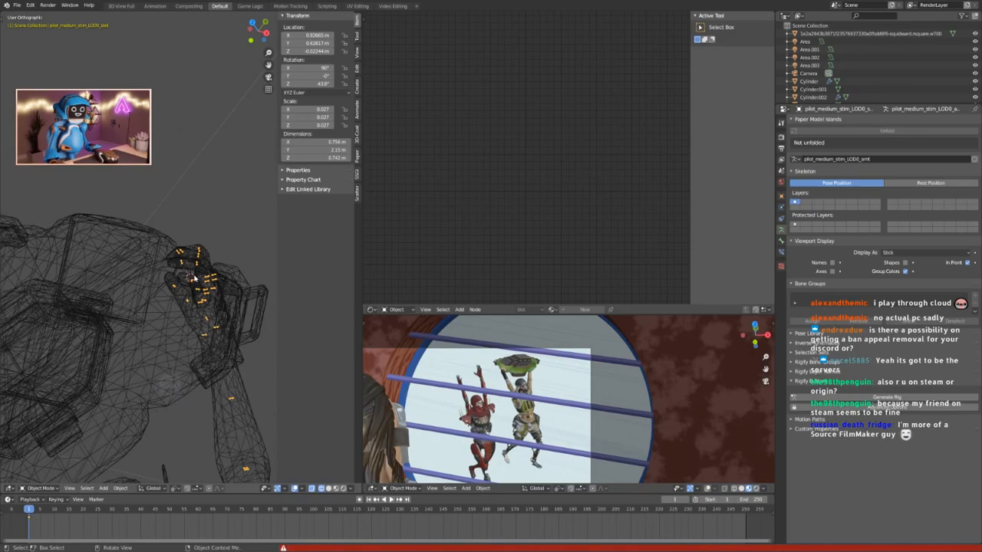
scroll(194, 279, "down", 2)
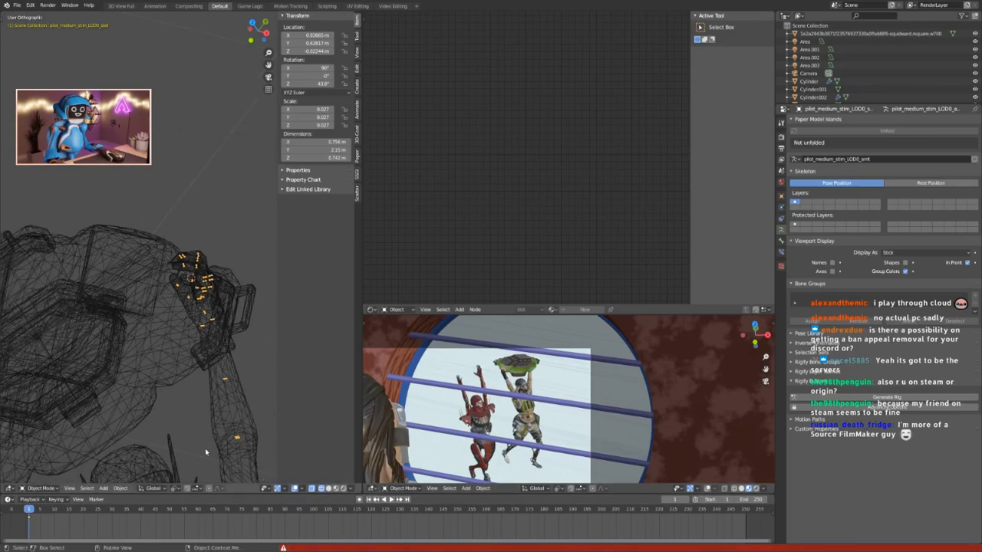
scroll(188, 291, "down", 6)
scroll(184, 311, "up", 6)
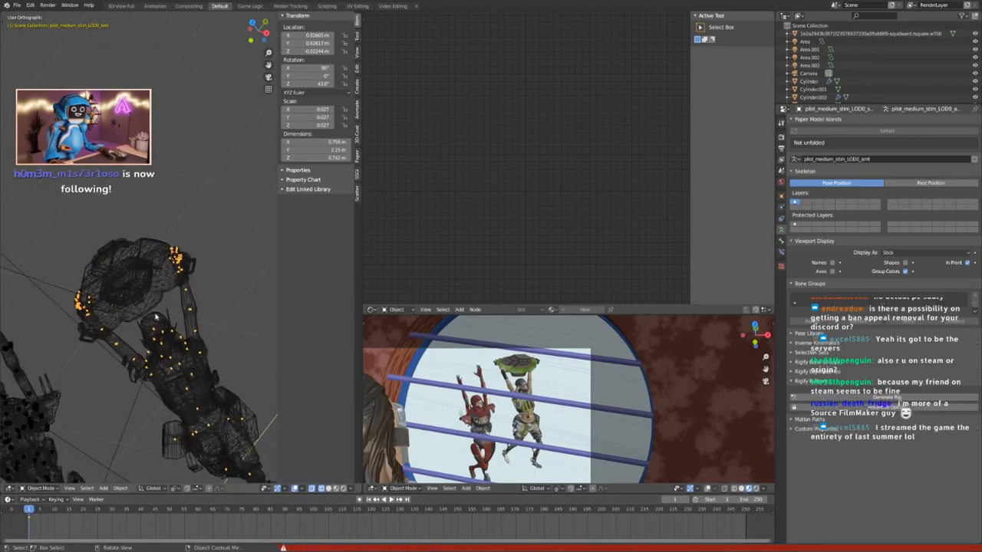
scroll(184, 310, "down", 1)
scroll(821, 95, "down", 4)
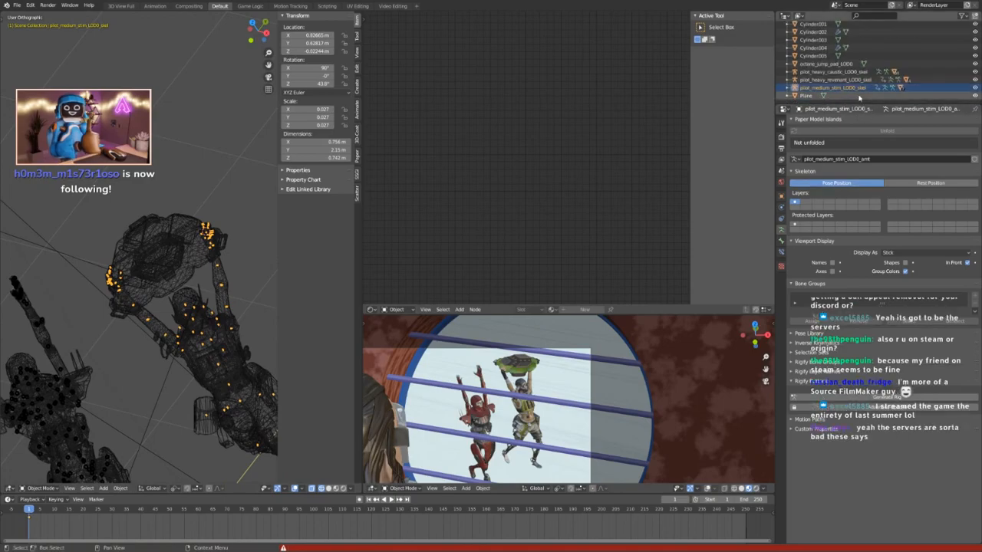
left_click(834, 79)
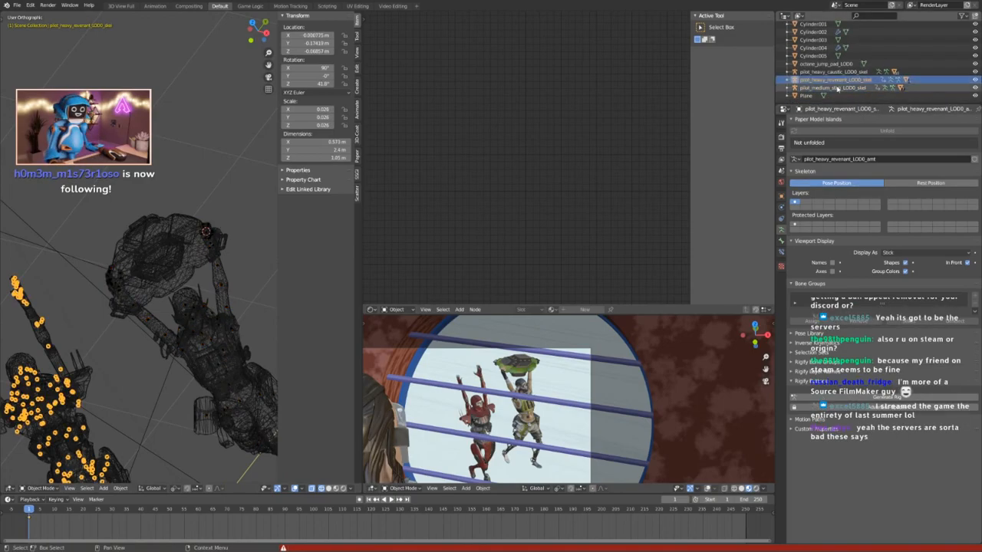
left_click(157, 267)
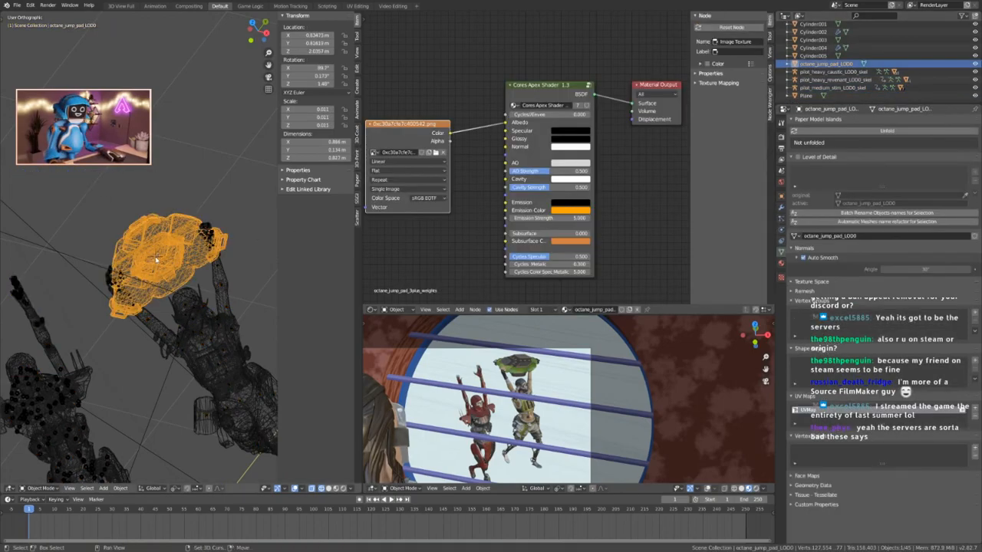
Save the scene file.
left_click(15, 5)
mouse_move(61, 134)
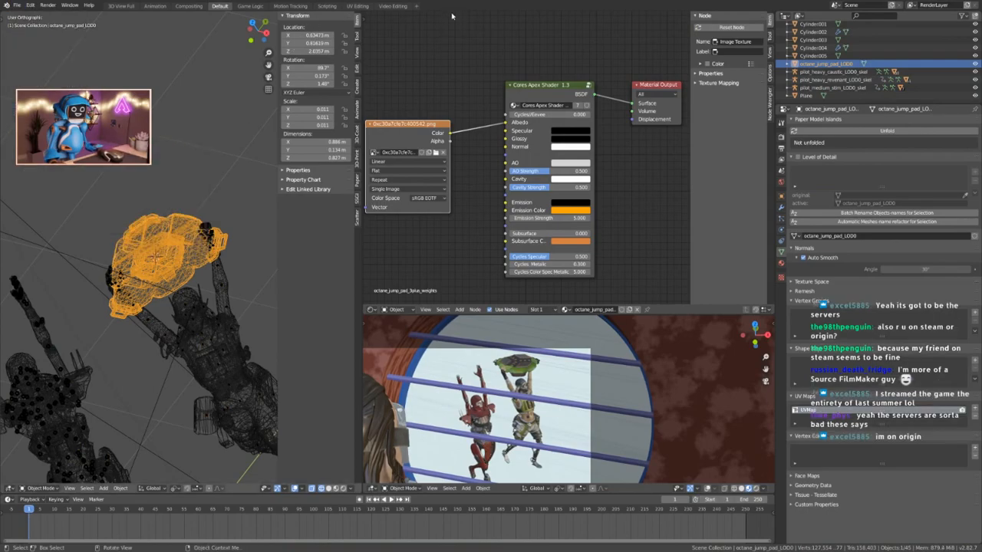
key("ctrl+s")
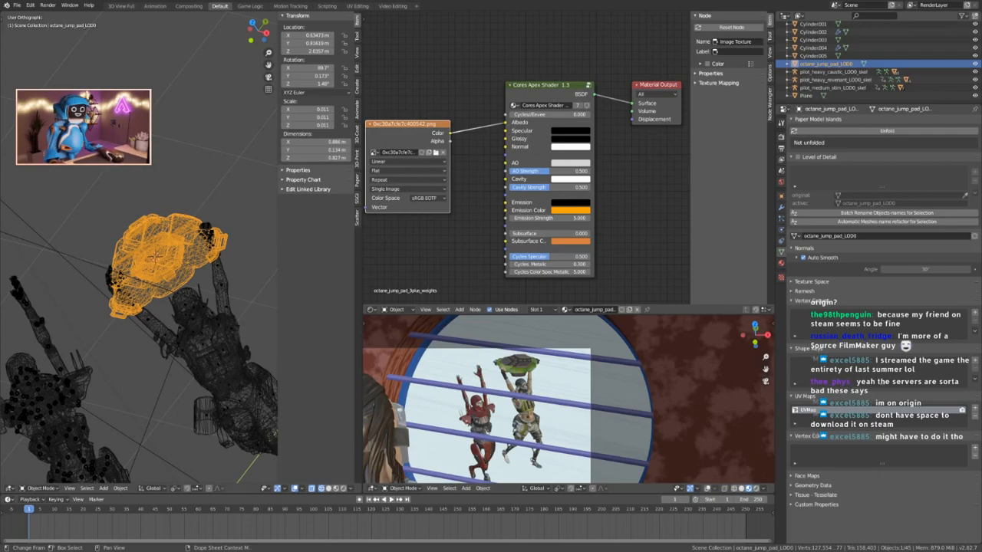
Paste the copied revenant totem into the scene and shrink it to a scale of about 0.019.
key("ctrl+v")
scroll(180, 317, "down", 12)
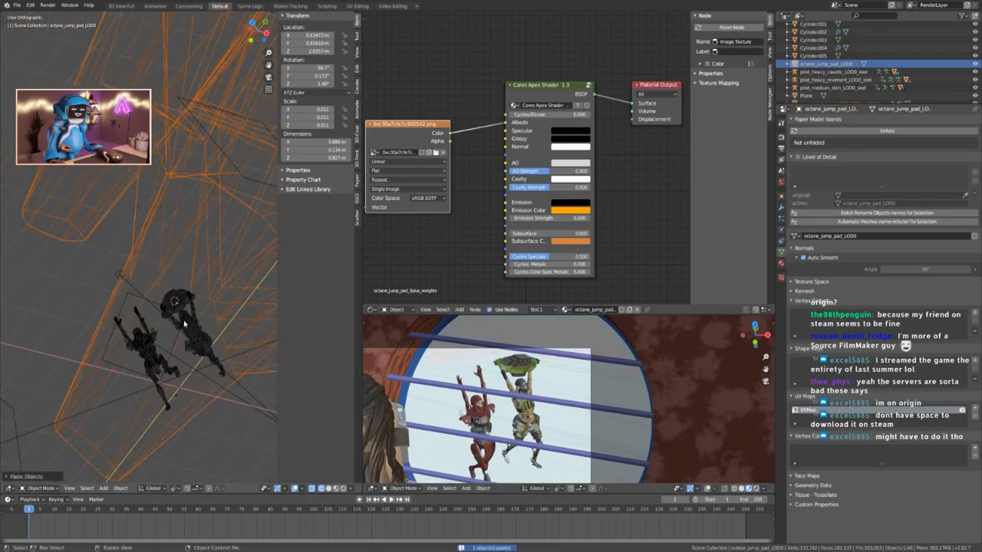
key("s")
left_click(205, 340)
scroll(188, 331, "up", 8)
middle_click_drag(185, 331, 210, 347)
key("s")
left_click(142, 350)
Move the totem to the raised hands of the red revenant character.
key("g")
left_click(139, 393)
middle_click_drag(139, 393, 200, 381)
Rotate the totem about 40 degrees in the top view to align it with the revenant character.
key("KP_7")
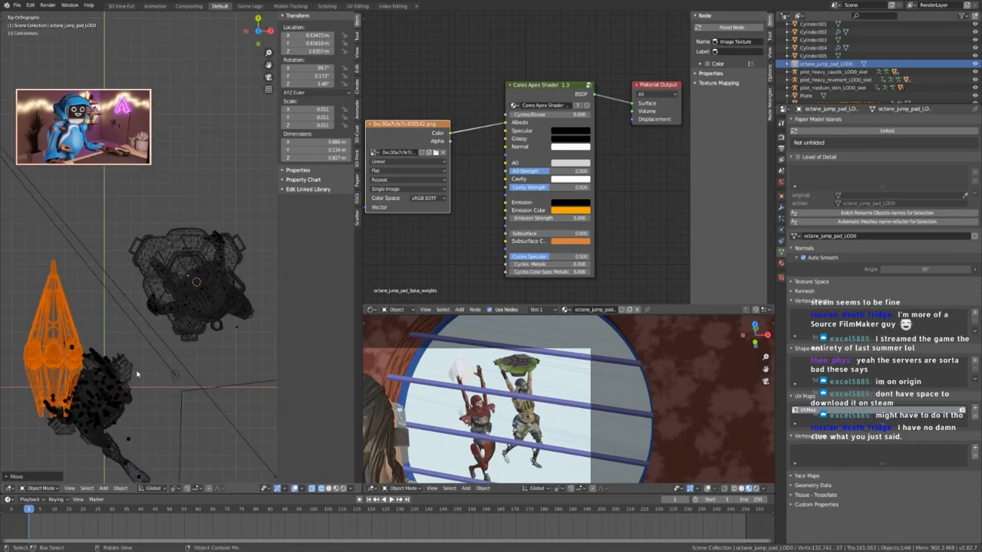
middle_click_drag(137, 373, 227, 361, "shift")
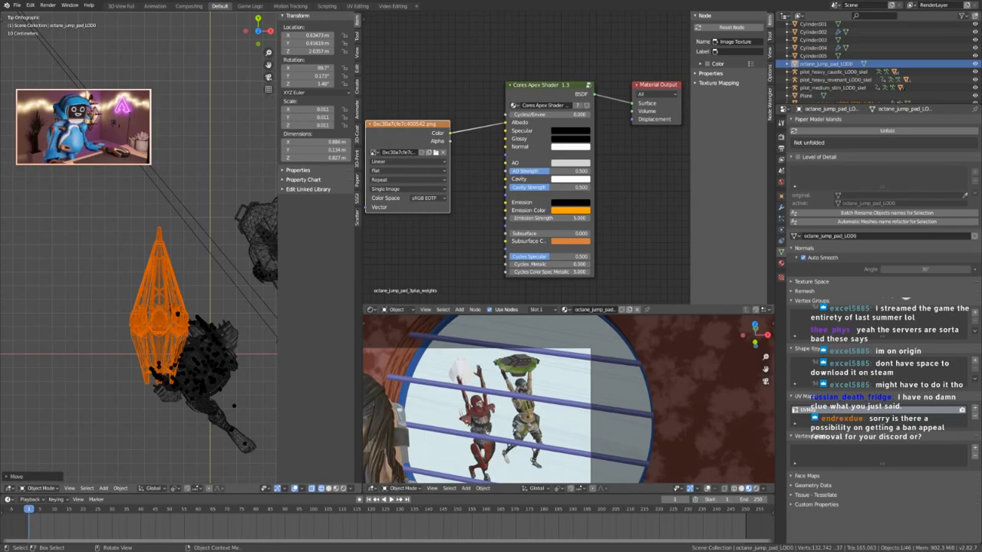
left_click(178, 321)
key("r")
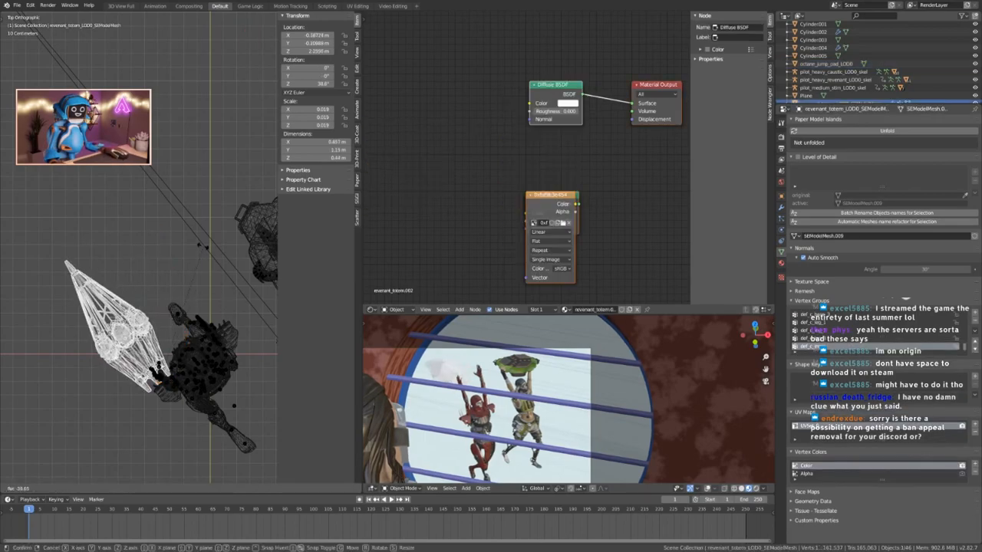
left_click(200, 253)
Move the totem over the revenant's hands and enlarge it to a scale of about 0.023.
key("g")
left_click(192, 358)
scroll(192, 352, "up", 5)
key("s")
left_click(159, 332)
Tilt the revenant totem to about -9 degrees on X and move it over the revenant's raised hands.
scroll(159, 335, "down", 4)
middle_click_drag(163, 331, 199, 254)
middle_click_drag(202, 306, 209, 304)
key("r")
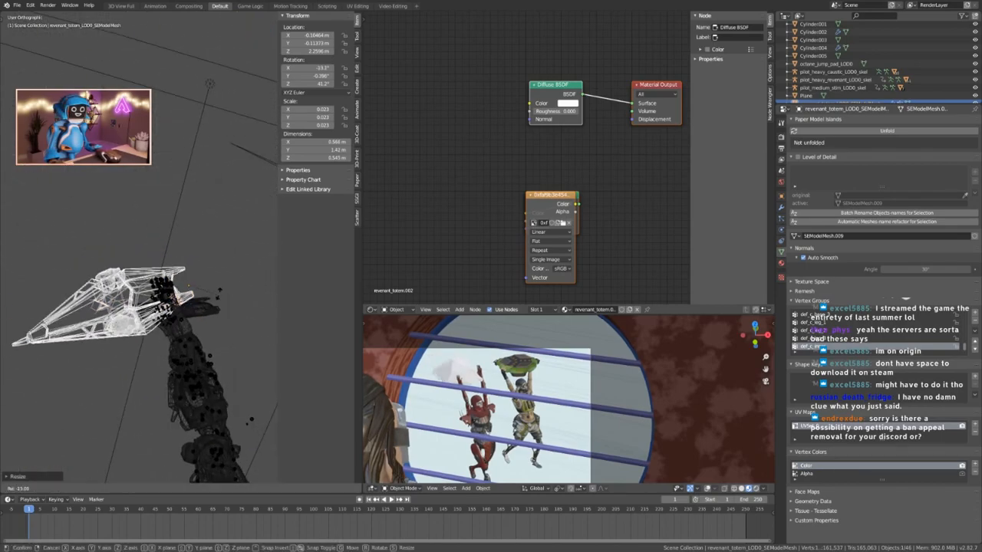
left_click(220, 301)
key("g")
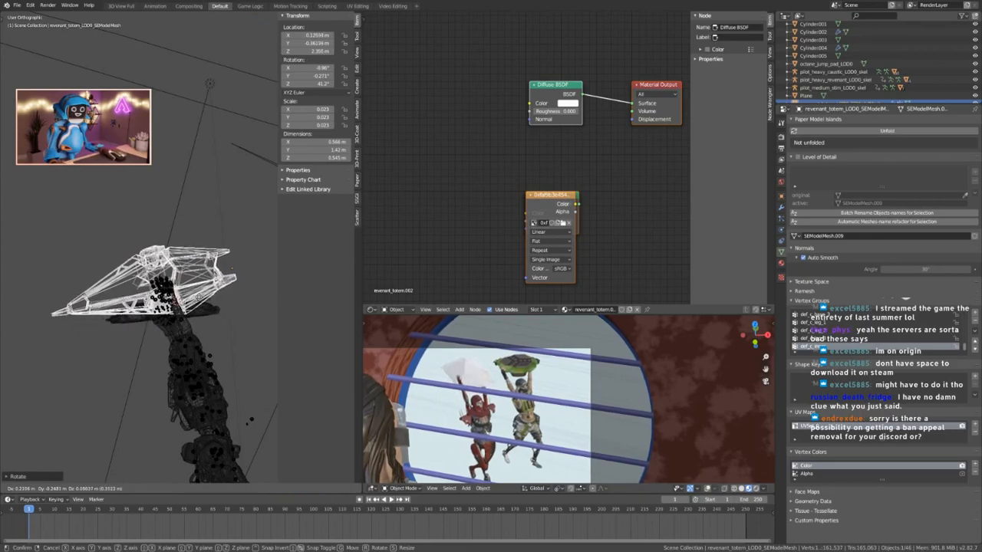
left_click(198, 297)
middle_click_drag(201, 328, 194, 321)
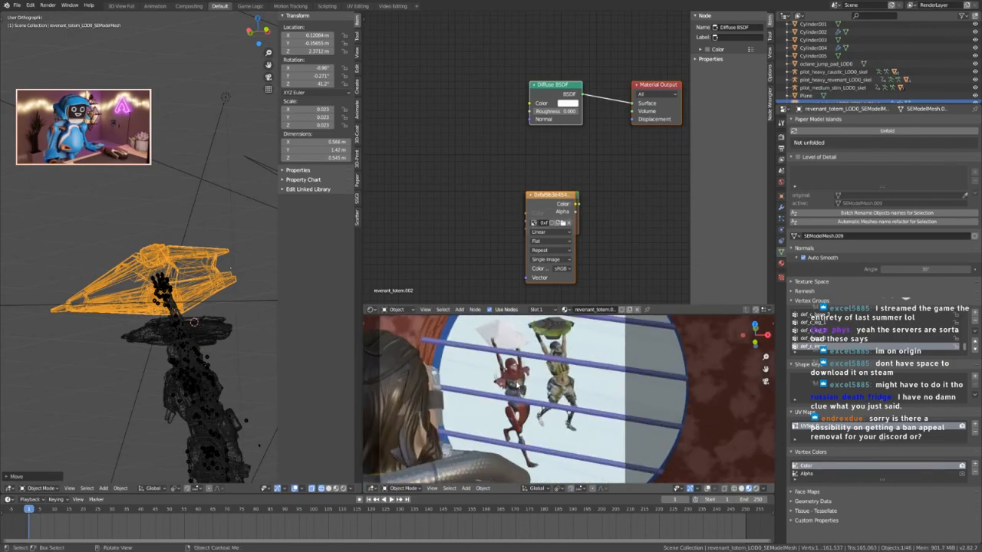
Adjust the totem's tilt to about -14 degrees on X and reposition it around the revenant's hands.
middle_click_drag(229, 268, 162, 313)
key("r")
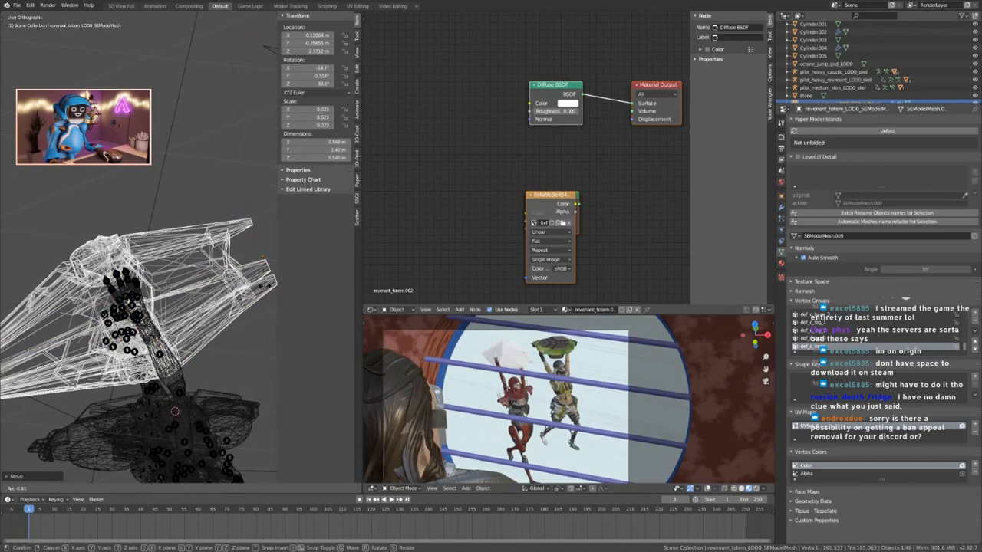
left_click(253, 281)
key("g")
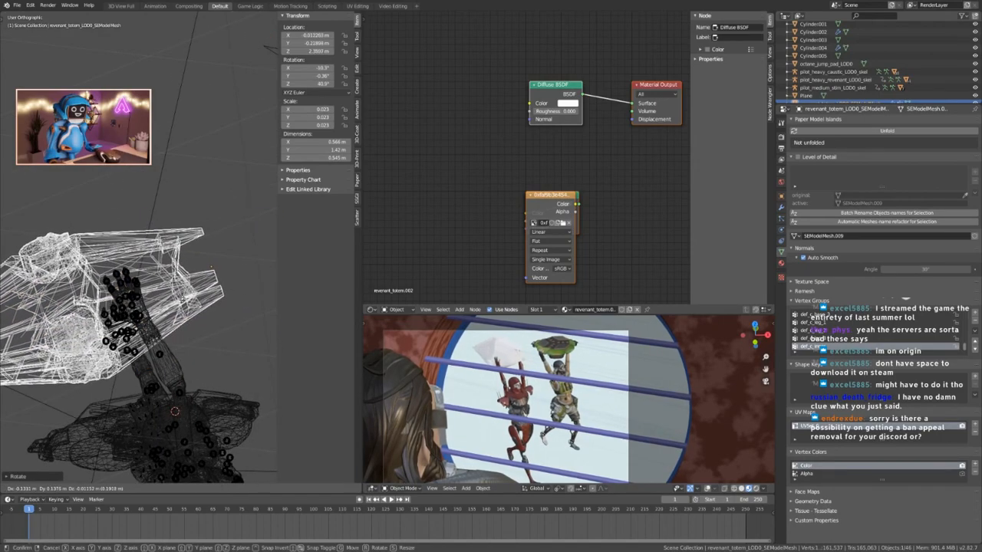
left_click(217, 316)
key("g")
left_click(231, 317)
key("g")
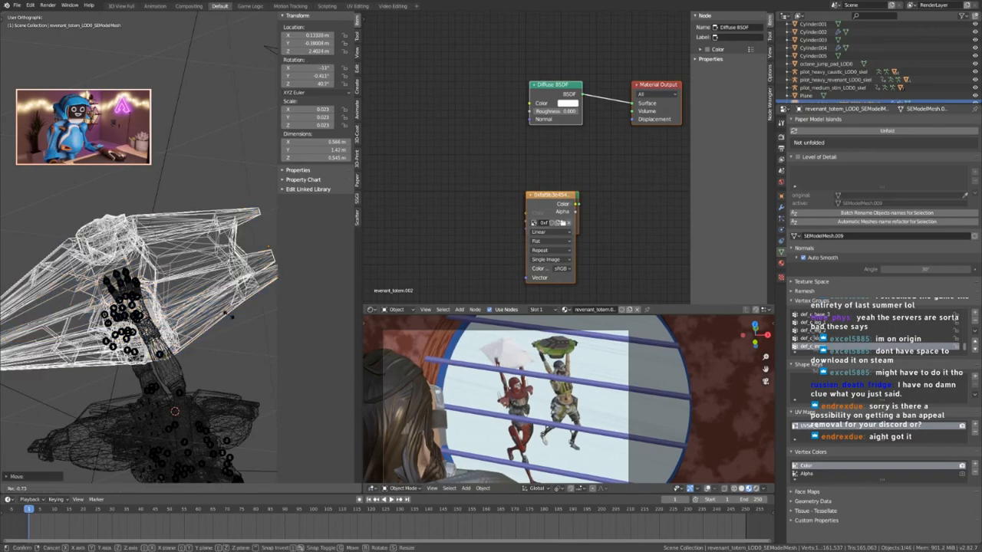
left_click(230, 315)
left_click(223, 327)
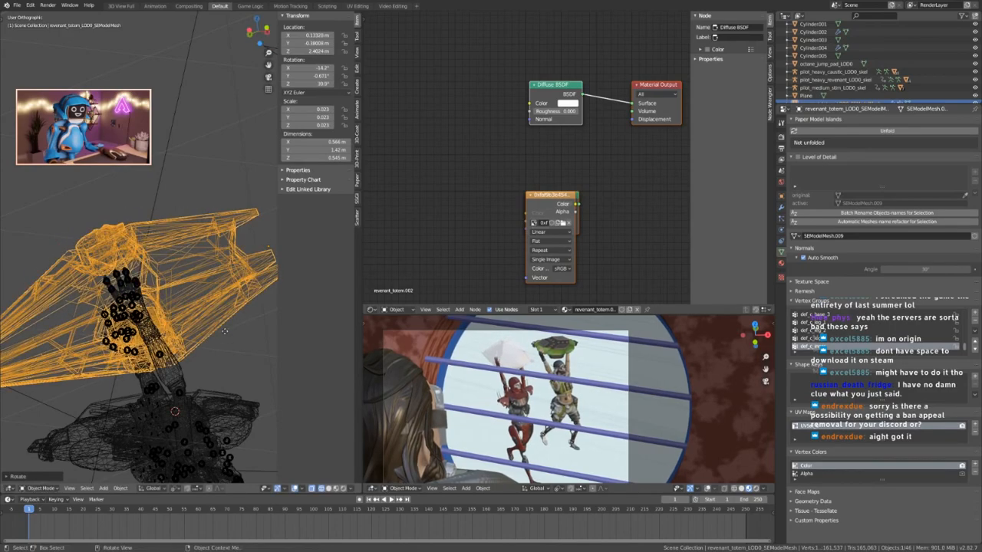
Tilt the totem further to about -18 degrees on X and raise it slightly above the hands.
key("g")
left_click(221, 322)
key("r")
left_click(194, 333)
key("g")
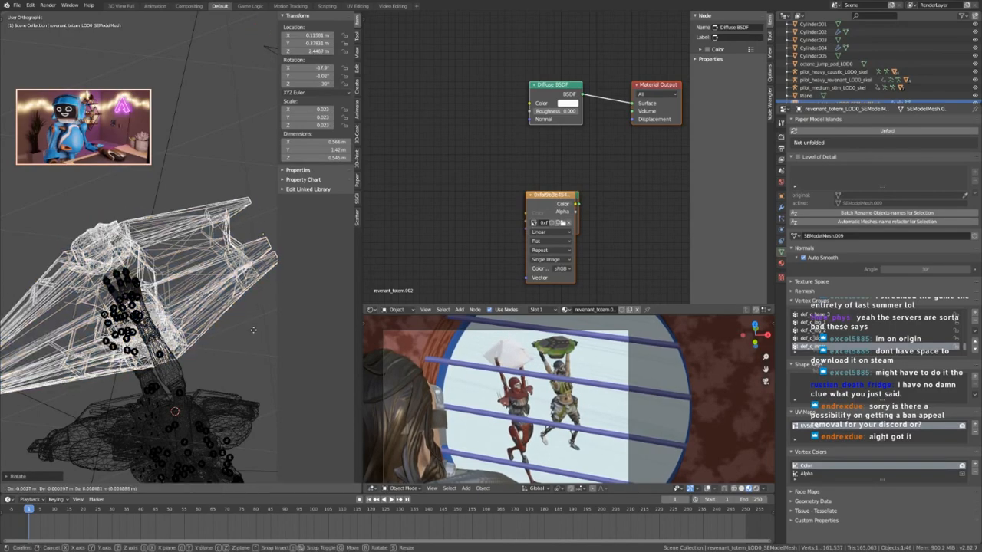
left_click(185, 319)
Rotate the revenant rig's right shoulder bone slightly outward in pose mode so the hand meets the totem's edge.
middle_click_drag(186, 319, 119, 346)
scroll(189, 259, "up", 5)
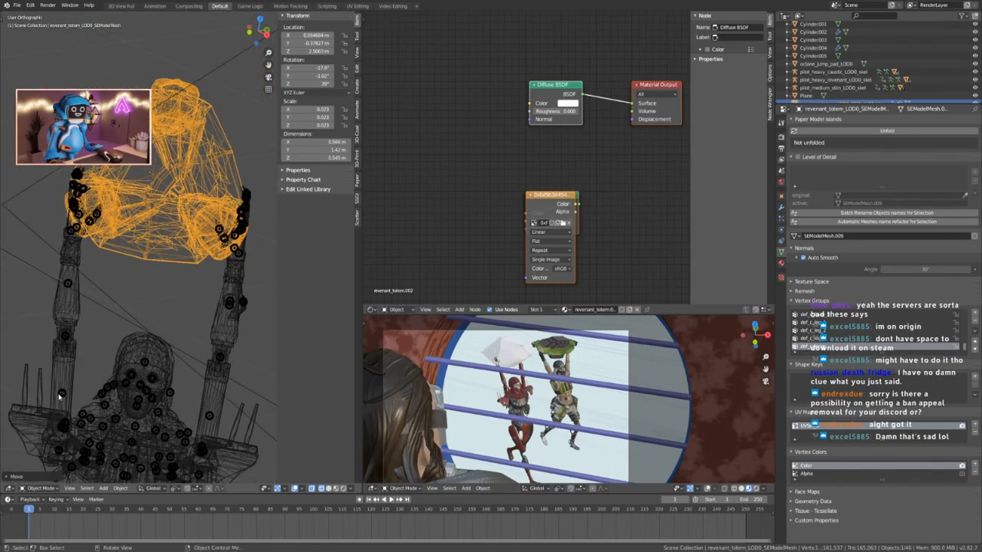
left_click(59, 397)
left_click(60, 396)
key("ctrl+Tab")
middle_click_drag(66, 458, 114, 408, "shift")
left_click(106, 391)
middle_click_drag(148, 311, 146, 330, "shift")
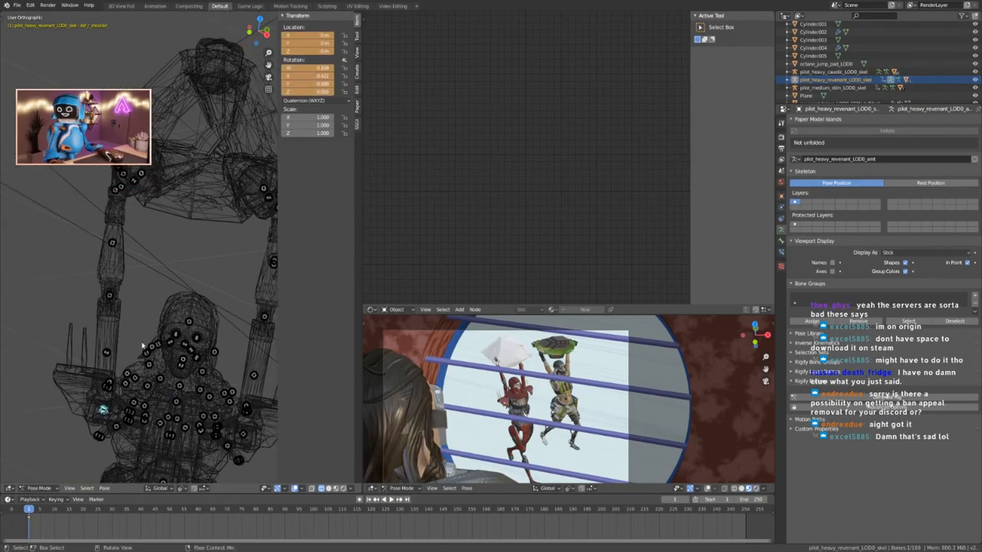
left_click(102, 410)
left_click(104, 412)
scroll(105, 384, "up", 5)
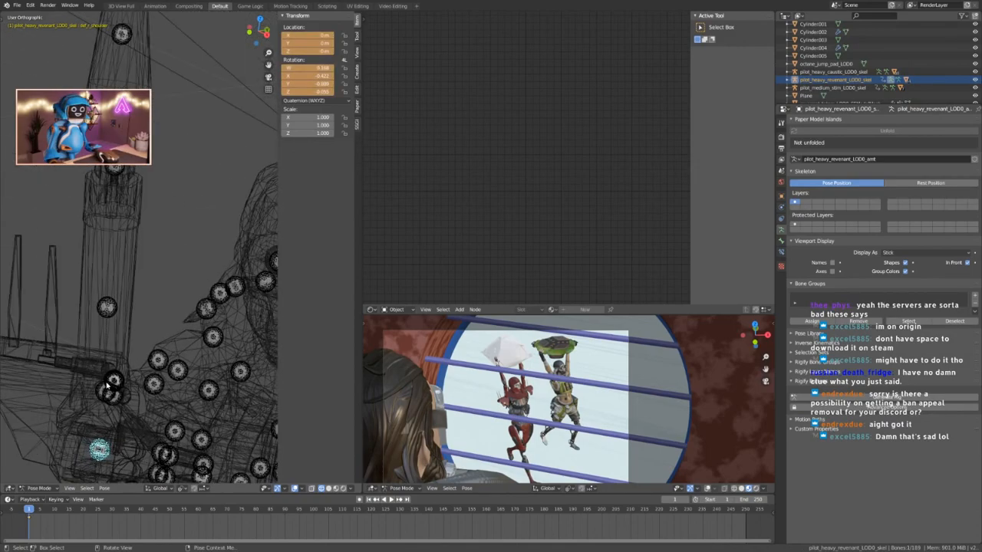
scroll(152, 305, "down", 6)
scroll(152, 305, "up", 6)
key("r")
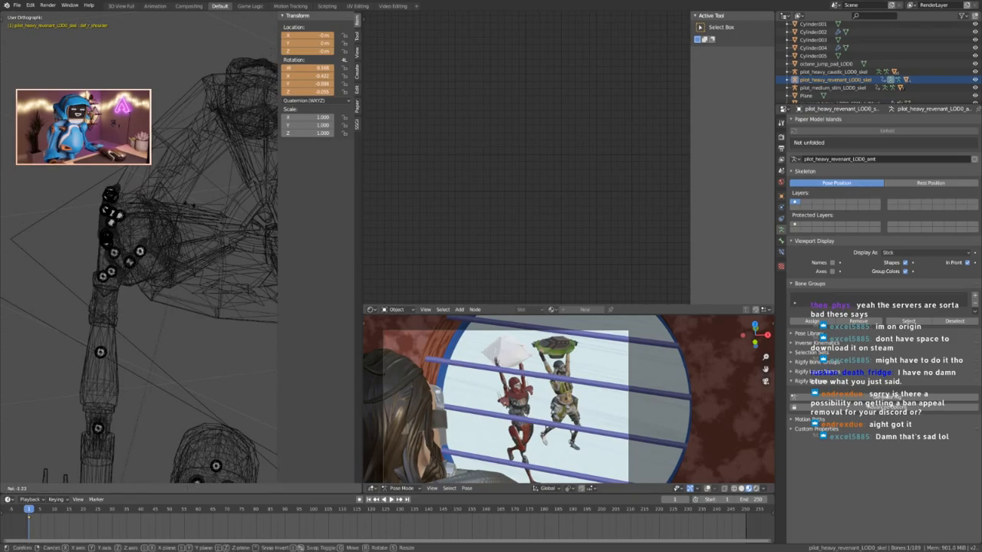
left_click(186, 207)
Fine-tune the right shoulder bone's rotation, return to object mode and nudge the totem slightly upward.
scroll(503, 364, "up", 14)
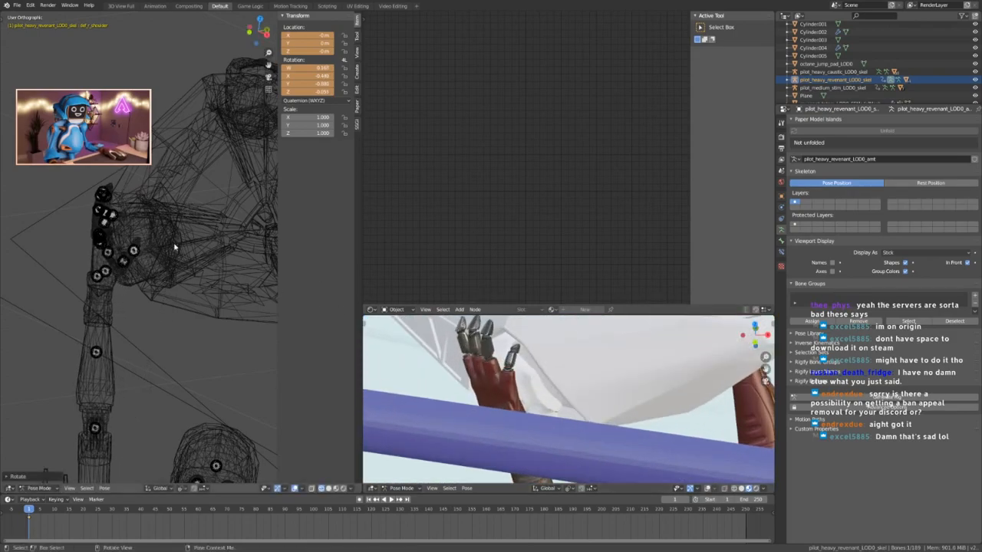
scroll(115, 223, "up", 4)
key("r")
left_click(164, 254)
middle_click_drag(164, 254, 166, 268)
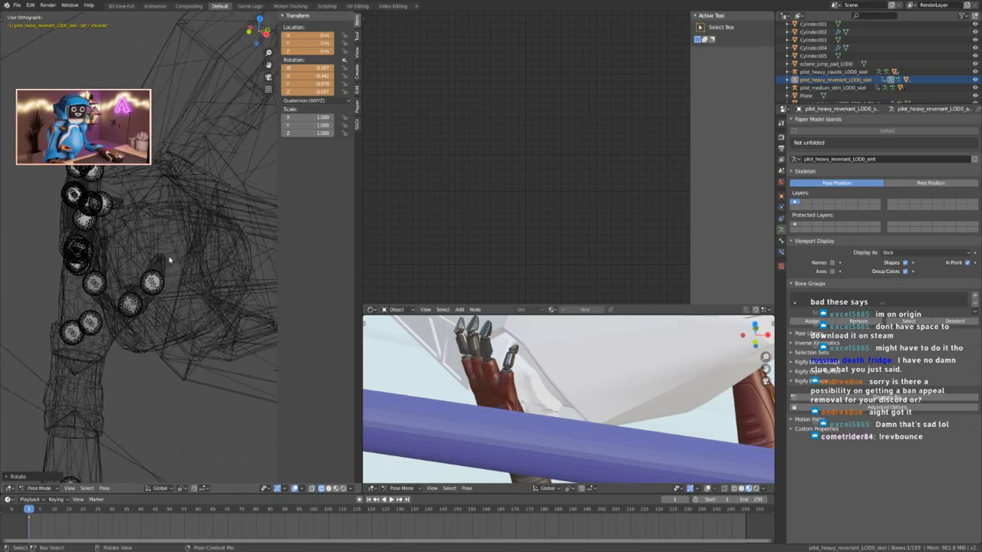
key("ctrl+Tab")
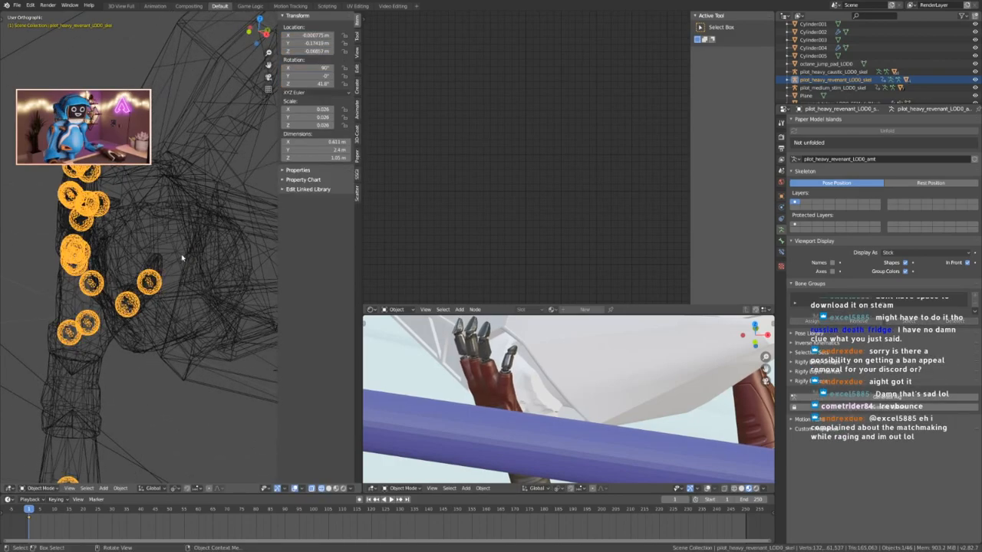
left_click(184, 255)
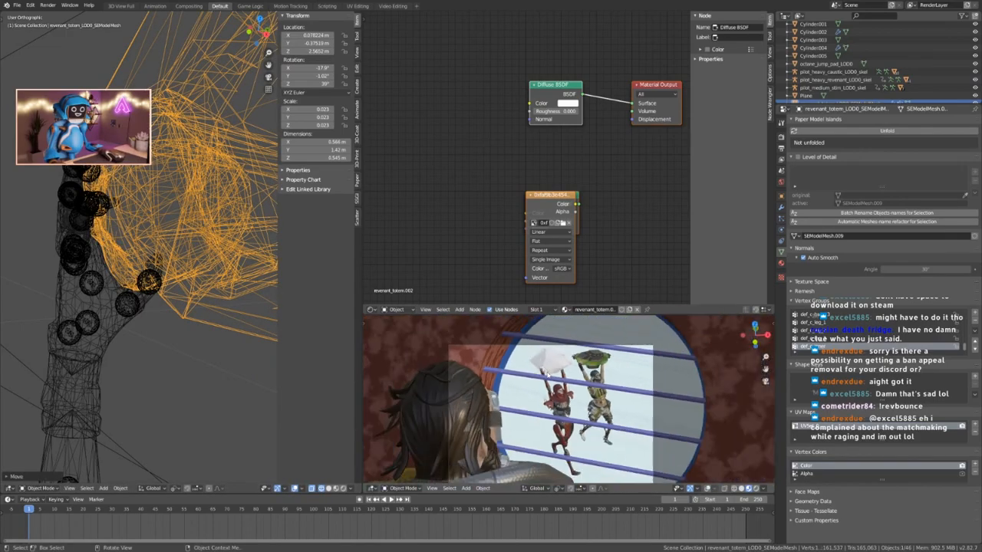
Preview the totem's image texture on the material output and delete the Diffuse BSDF nodes.
left_click_drag(556, 206, 500, 194)
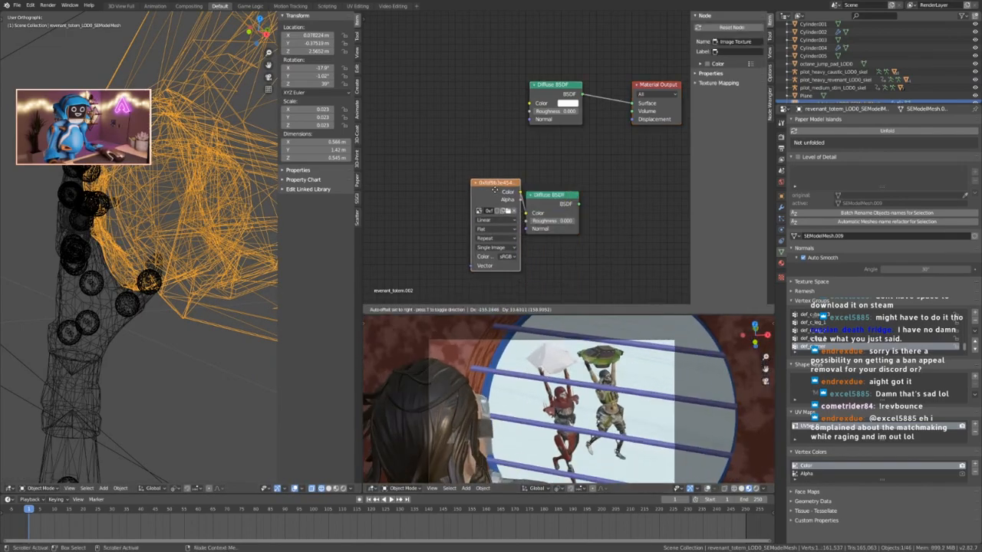
left_click(500, 194, "ctrl+shift")
key("x")
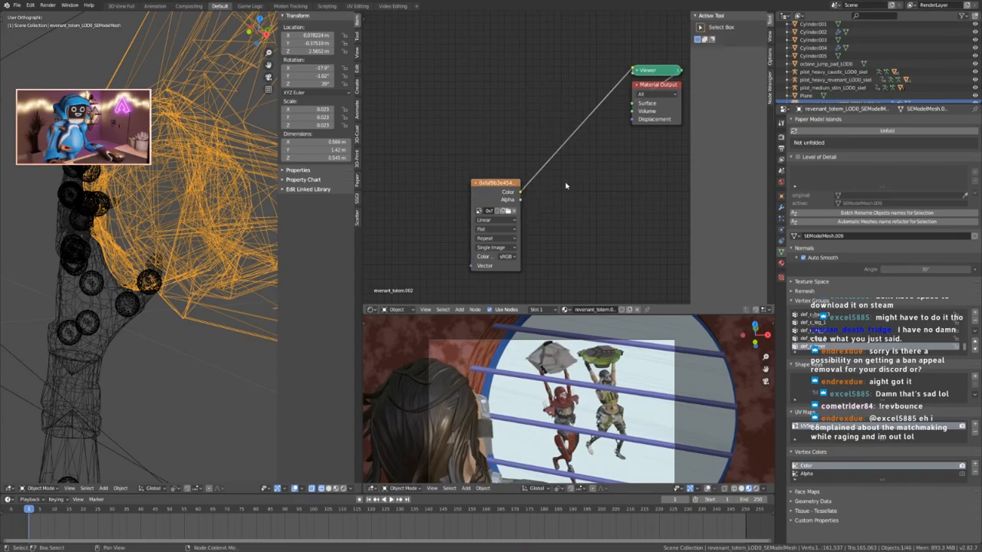
Add a Principled BSDF between the image texture's color and the material output's surface in the totem material.
key("shift+a")
left_click(563, 192)
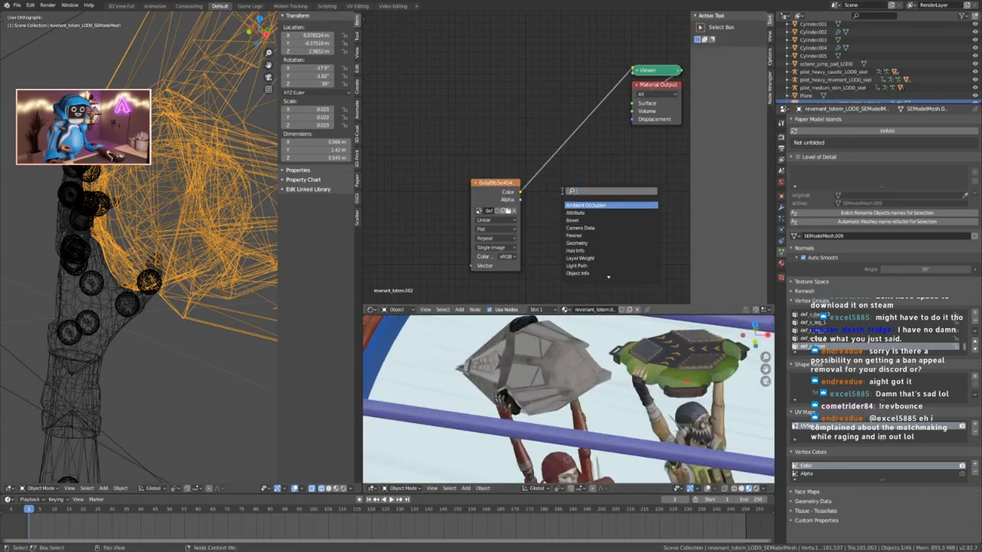
type("pri")
key("Return")
left_click(632, 179)
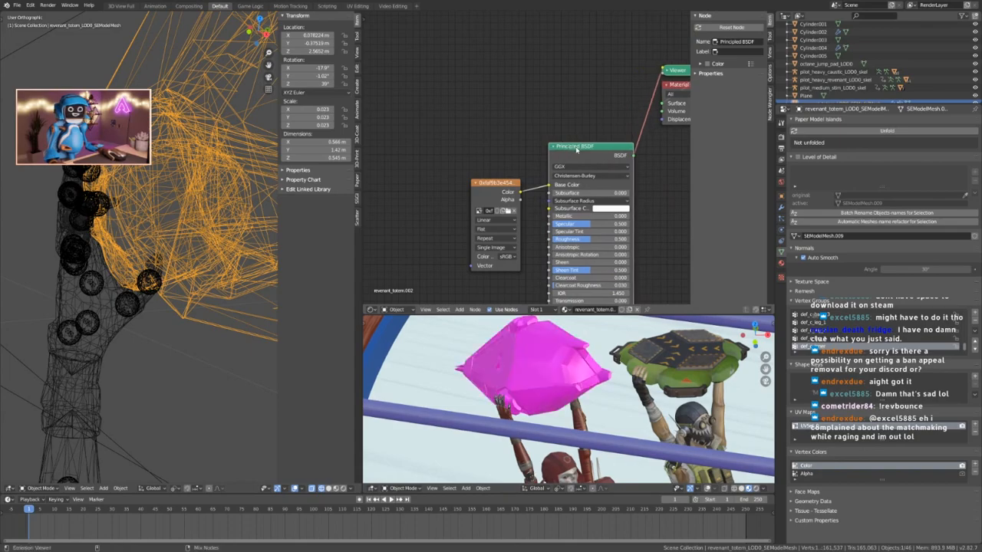
middle_click_drag(632, 180, 556, 169)
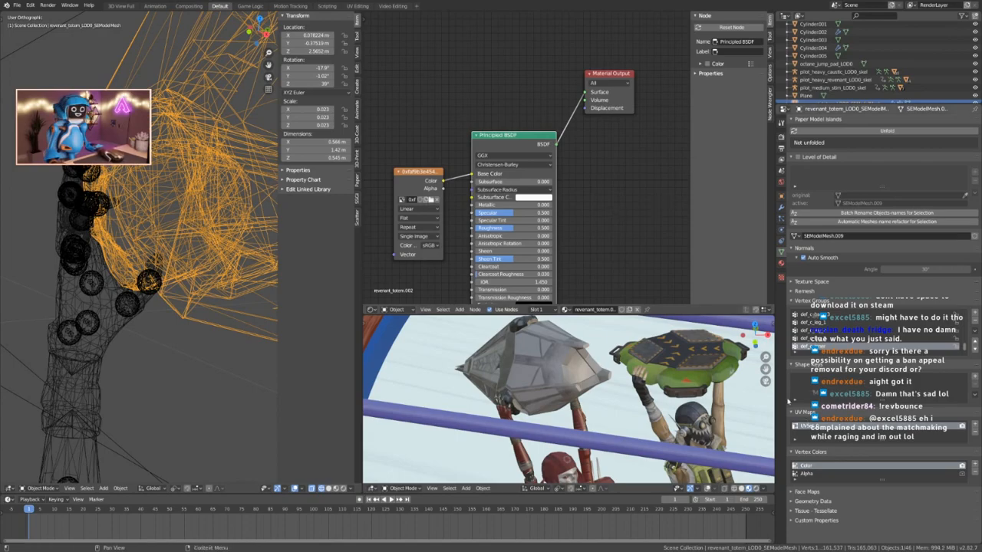
middle_click_drag(564, 235, 589, 192)
middle_click_drag(471, 151, 483, 137)
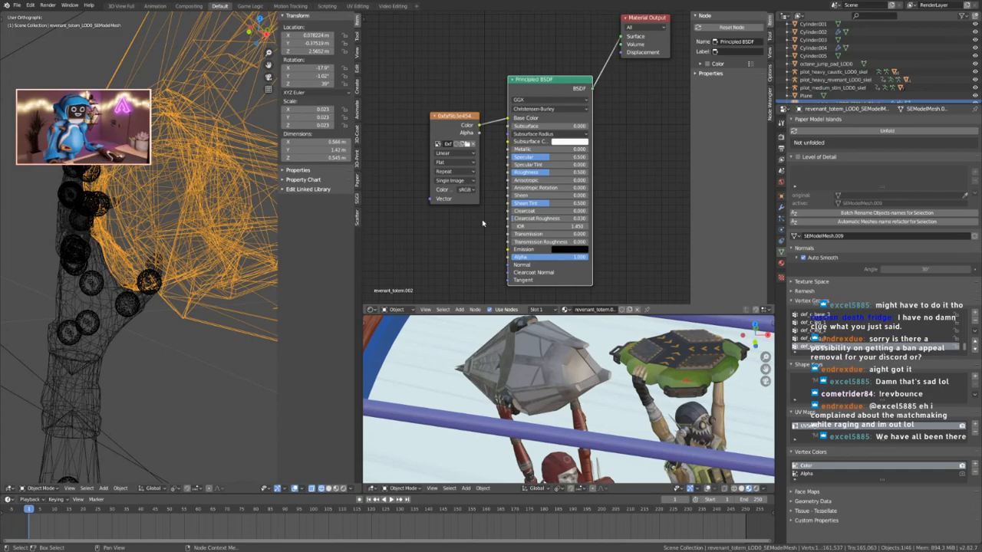
Enlarge the totem to a scale of about 0.030.
scroll(569, 399, "down", 4)
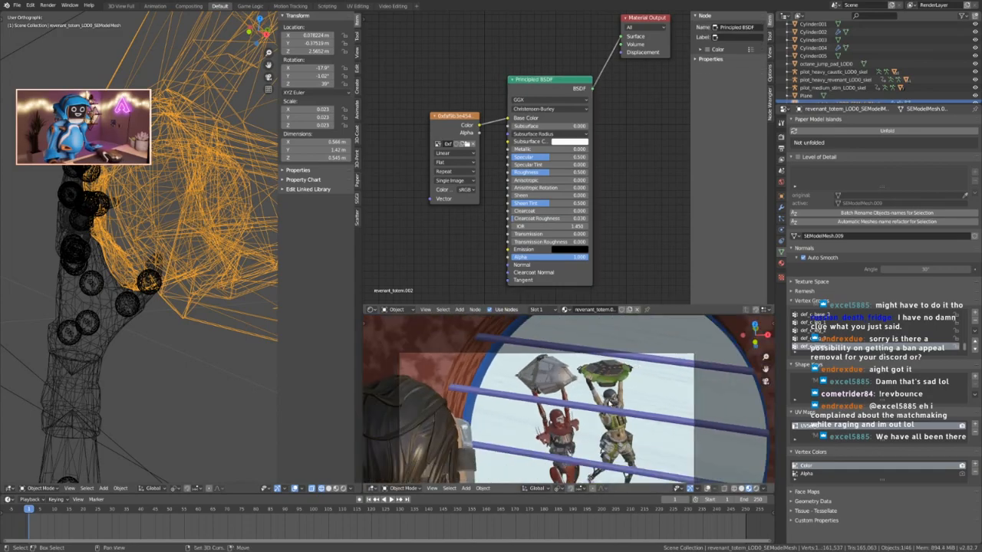
middle_click_drag(551, 361, 539, 355, "shift")
scroll(230, 268, "down", 8)
middle_click_drag(196, 264, 220, 258)
key("s")
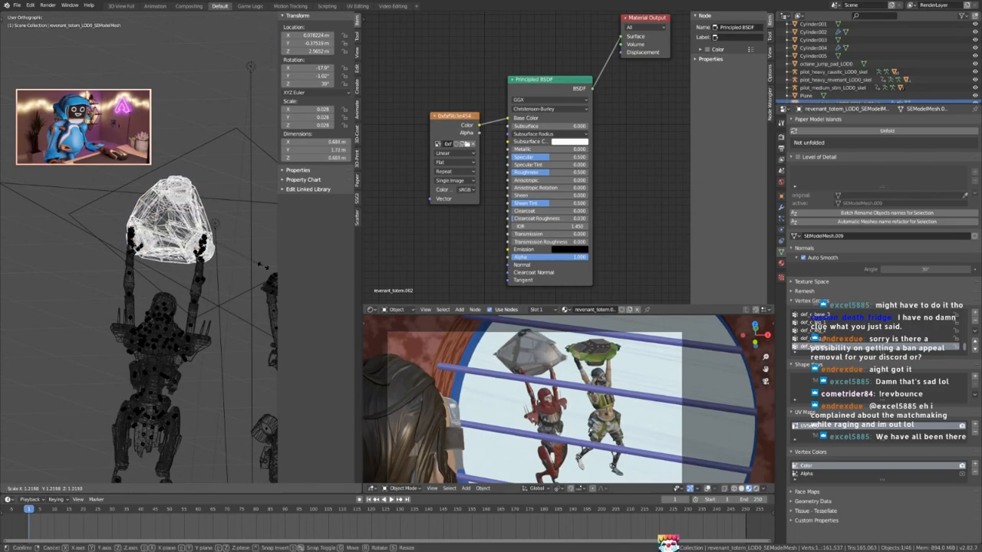
left_click(263, 273)
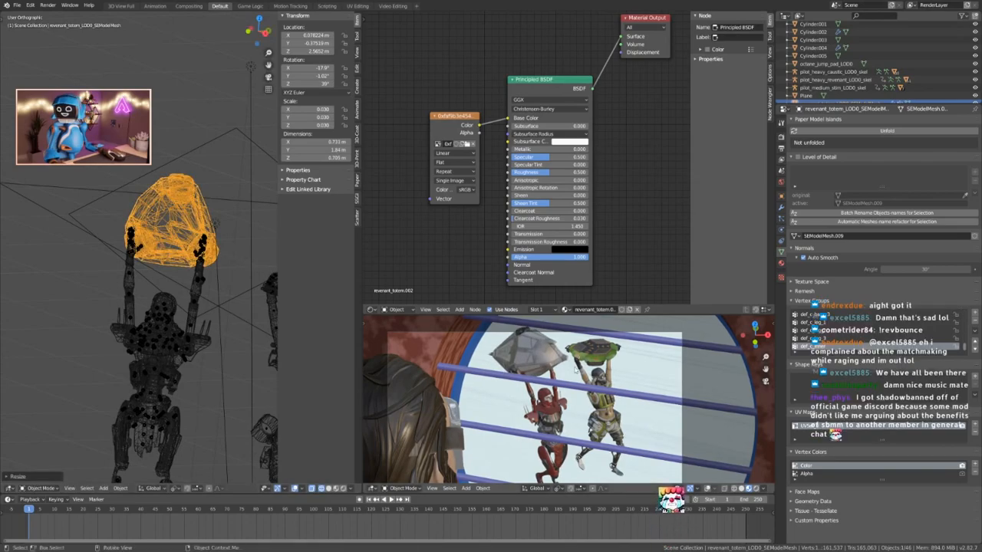
Turn the totem in the top view and move it over the revenant character.
scroll(614, 374, "down", 2)
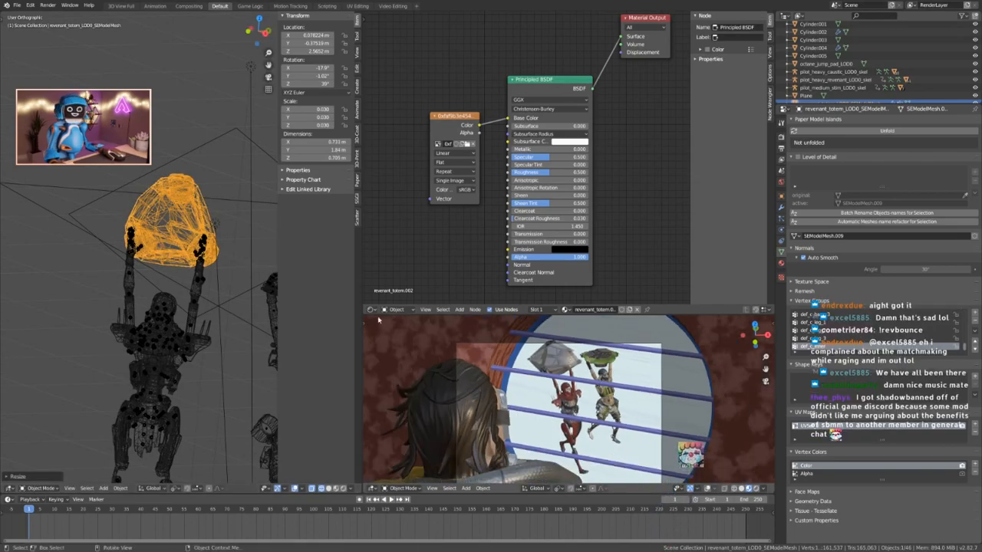
scroll(168, 251, "up", 2)
middle_click_drag(163, 268, 184, 314)
key("r")
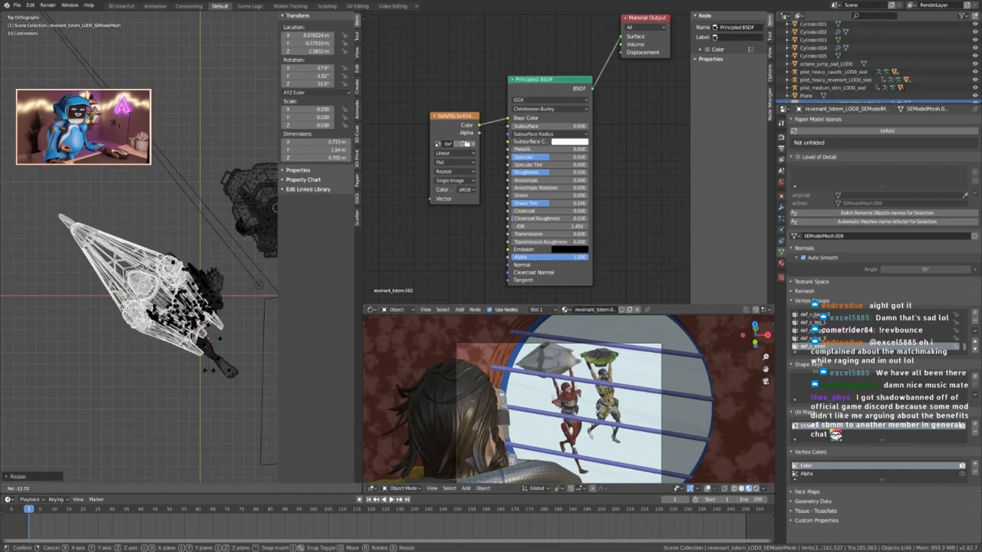
left_click(208, 368)
key("g")
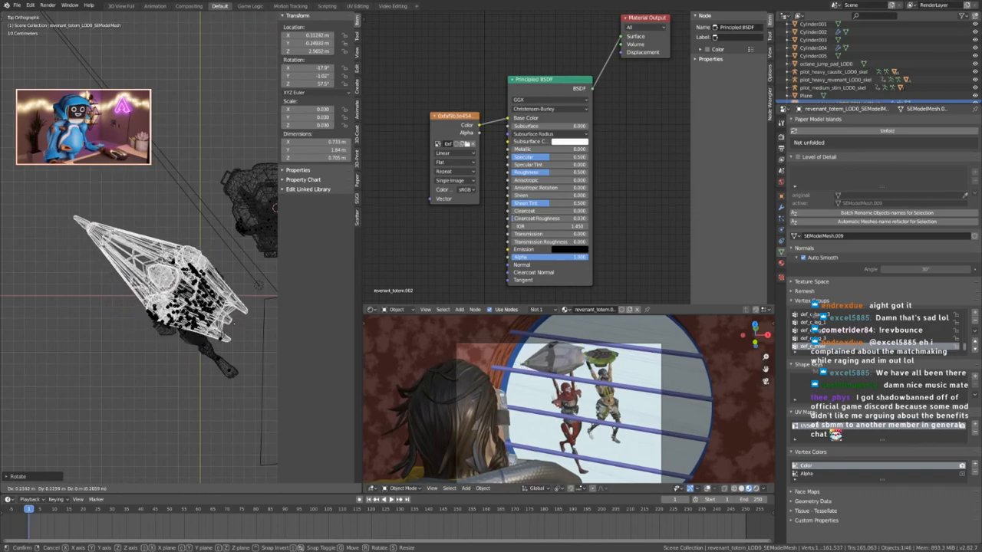
left_click(235, 355)
Rotate the totem to about -22, -52 and 76 degrees and reposition it over the revenant's hands.
scroll(550, 355, "up", 5)
middle_click_drag(178, 322, 203, 303)
key("r")
left_click(108, 303)
key("g")
left_click(116, 317)
mouse_move(115, 317)
middle_mouse_down()
mouse_move(60, 330)
mouse_move(115, 314)
middle_mouse_up()
key("r")
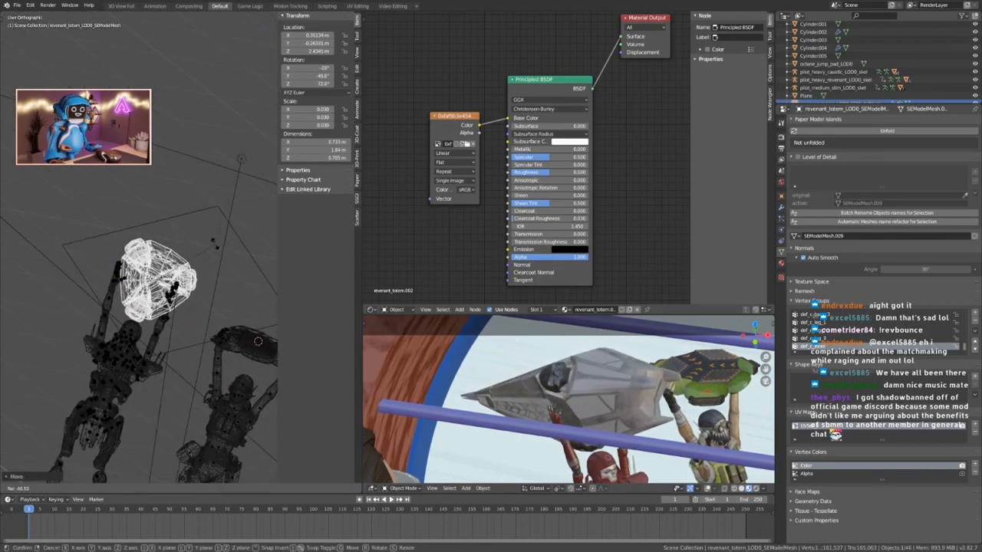
left_click(216, 246)
Move the totem slightly upward so it rests between the revenant's raised hands.
scroll(606, 408, "down", 2)
middle_click_drag(608, 409, 595, 348, "shift")
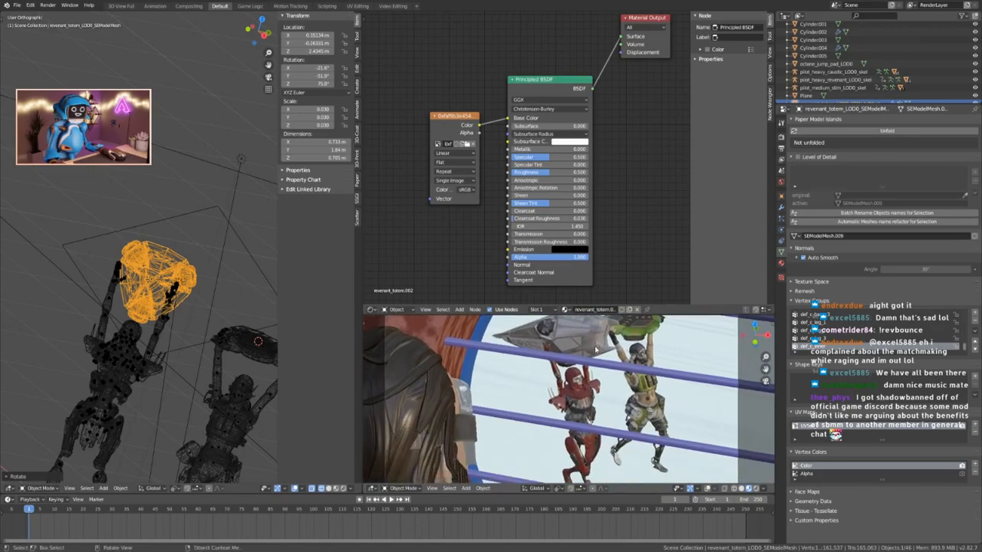
scroll(595, 347, "down", 3)
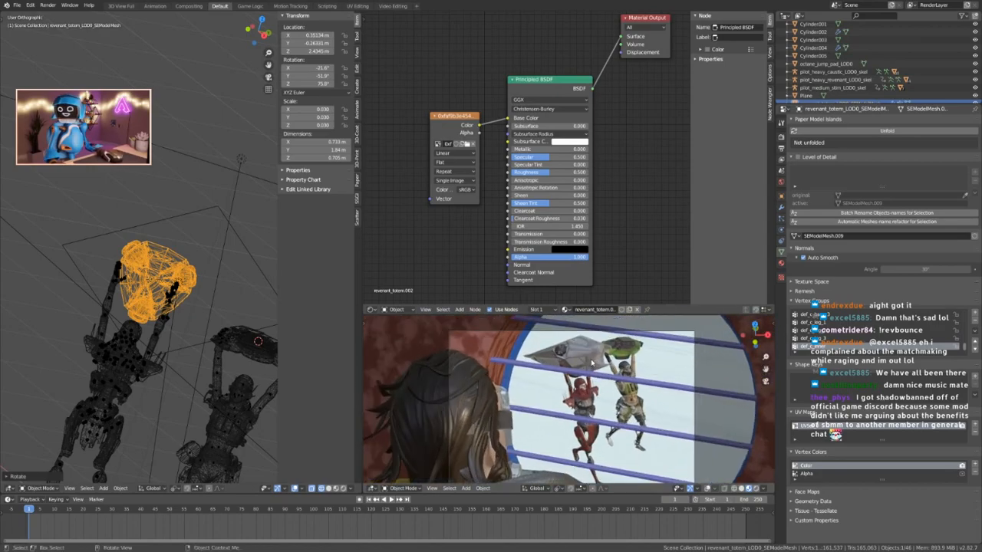
scroll(592, 361, "up", 3)
scroll(257, 333, "up", 4)
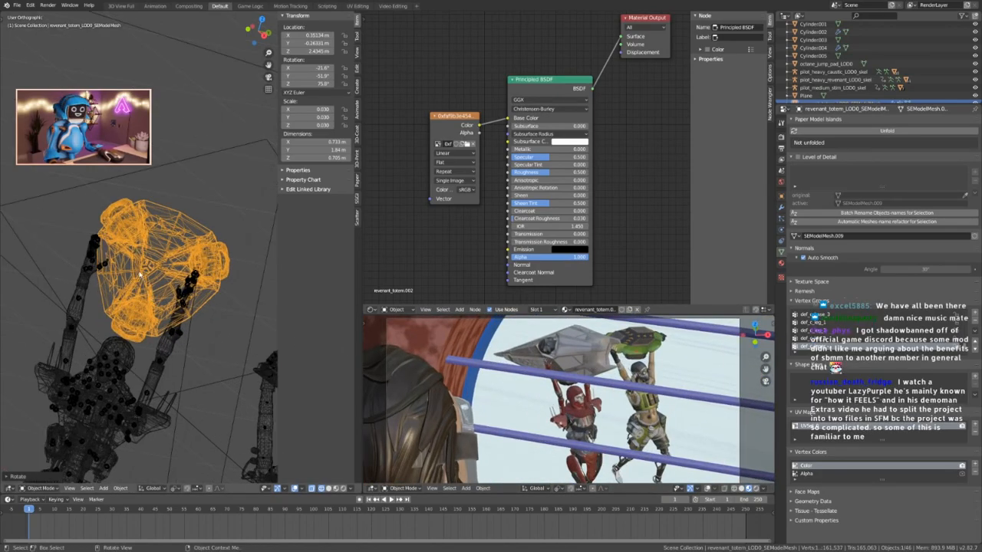
key("g")
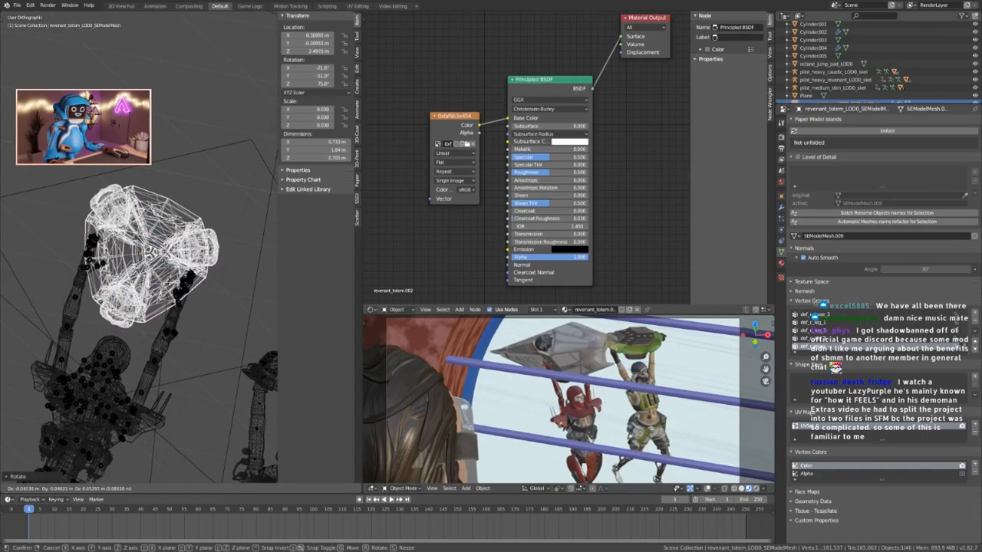
left_click(85, 261)
Rotate the revenant rig's right wrist bone in pose mode to fit the hand against the totem, then return to object mode.
scroll(81, 261, "up", 5)
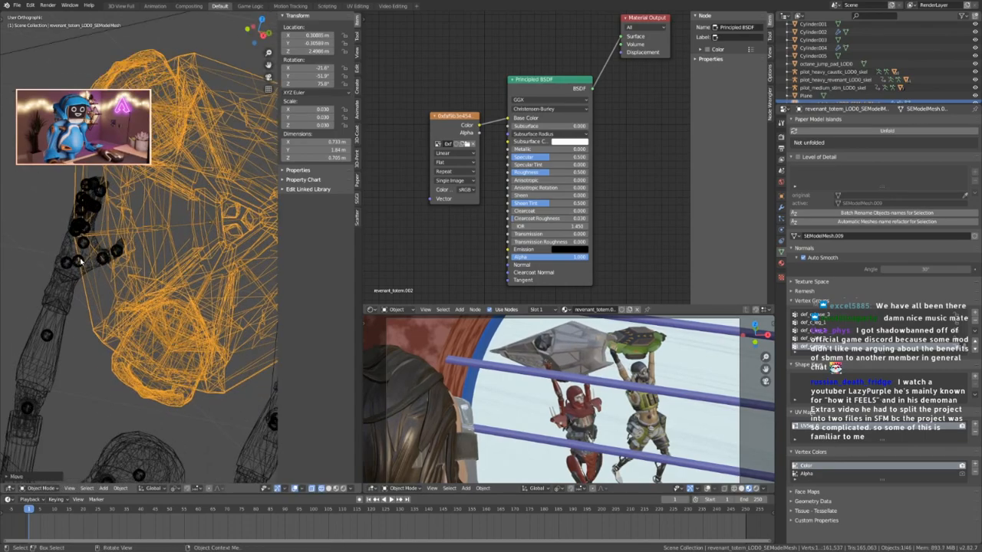
left_click(79, 261)
left_click(79, 262)
key("ctrl+Tab")
left_click(69, 264)
middle_click_drag(80, 298, 190, 292)
key("r")
left_click(199, 238)
key("ctrl+Tab")
scroll(154, 265, "down", 2)
middle_click_drag(139, 271, 178, 276)
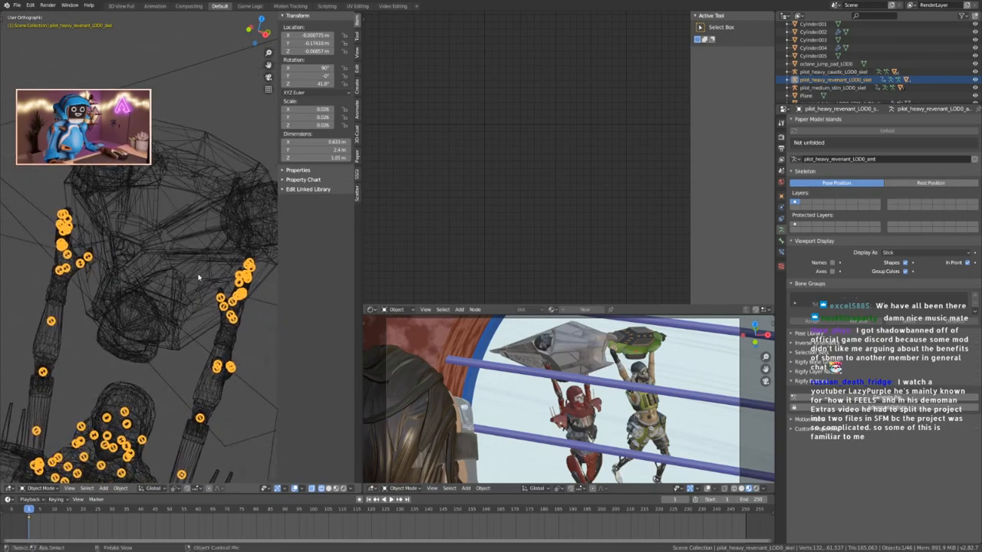
Nudge the totem closer against the revenant's raised hands, to about X 0.30, Y -0.32, Z 2.48 m.
left_click(178, 276)
key("g")
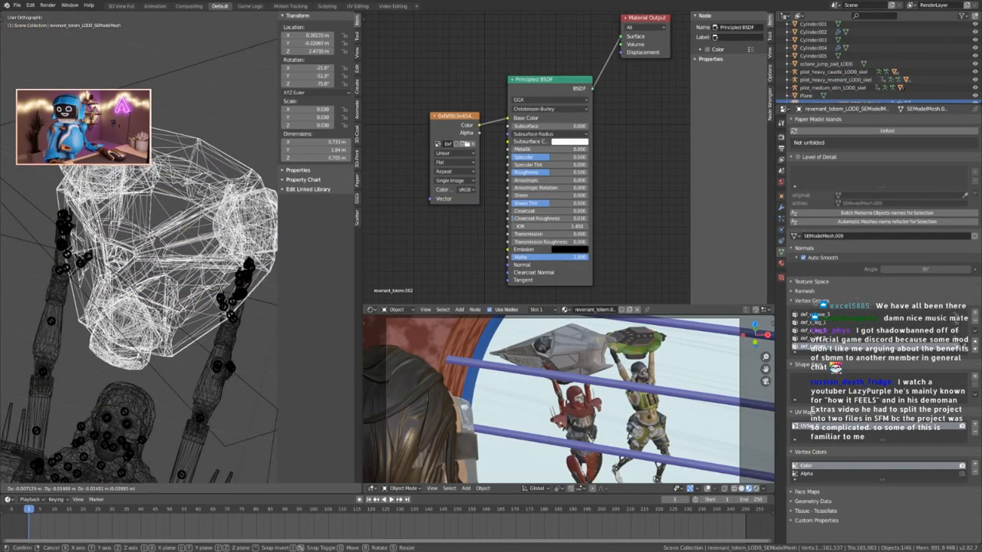
left_click(175, 287)
scroll(554, 379, "up", 6)
middle_click_drag(544, 379, 509, 398)
key("g")
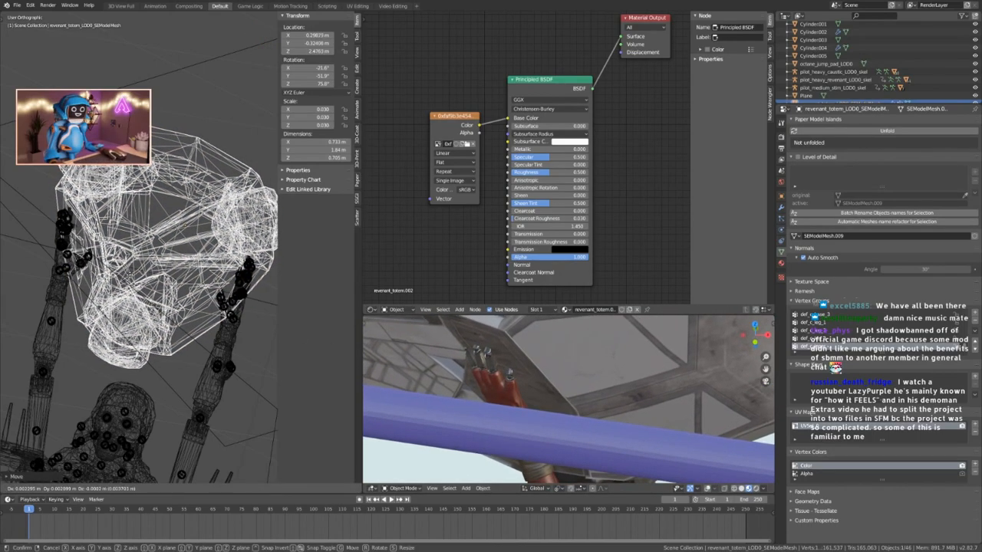
left_click(129, 274)
Put the revenant rig in pose mode and bend the middle joint of the right hand's outer finger.
scroll(82, 230, "up", 5)
middle_click_drag(73, 239, 164, 241, "shift")
left_click(136, 242)
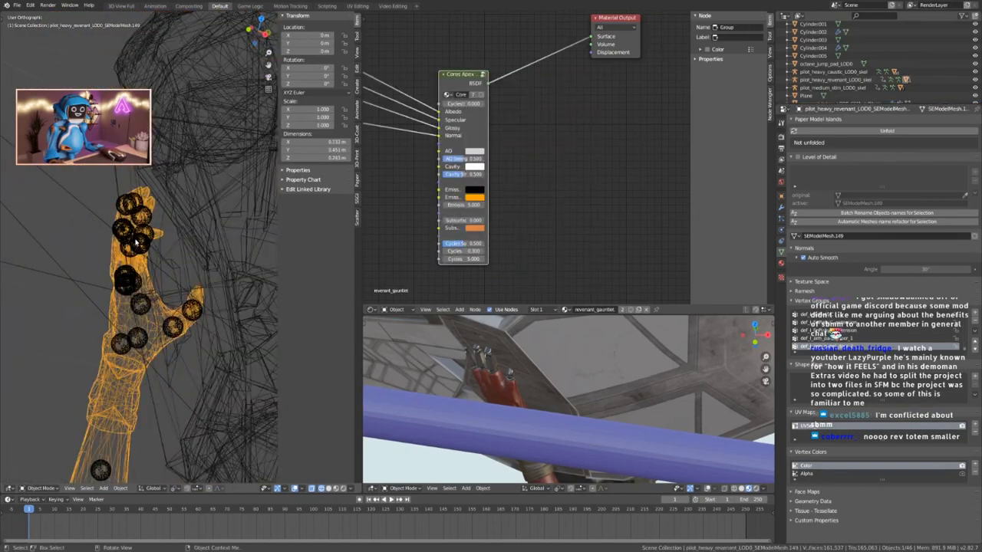
left_click(146, 247)
key("ctrl+Tab")
left_click(121, 207)
middle_click_drag(122, 207, 229, 242)
left_click(123, 207)
left_click(129, 241)
key("r")
right_click(195, 176)
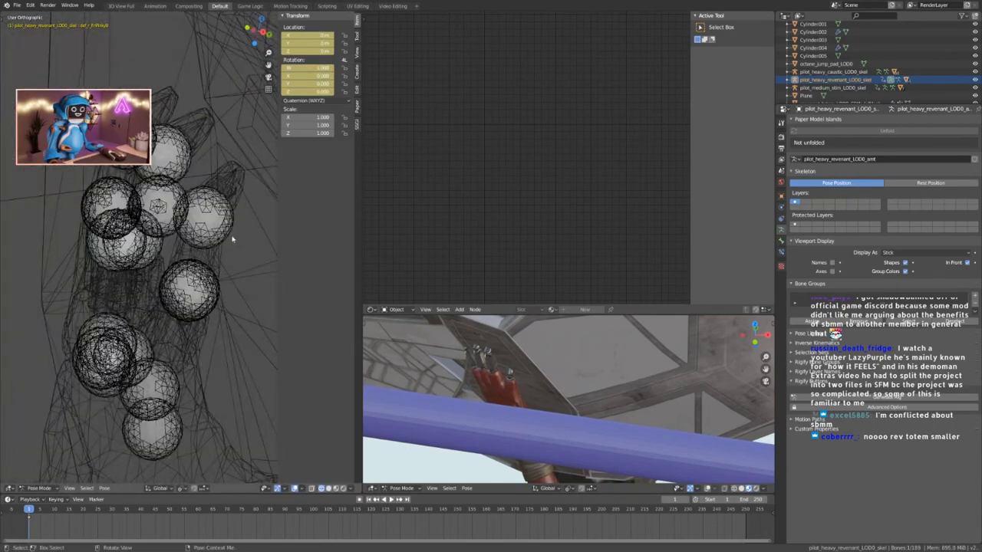
key("r")
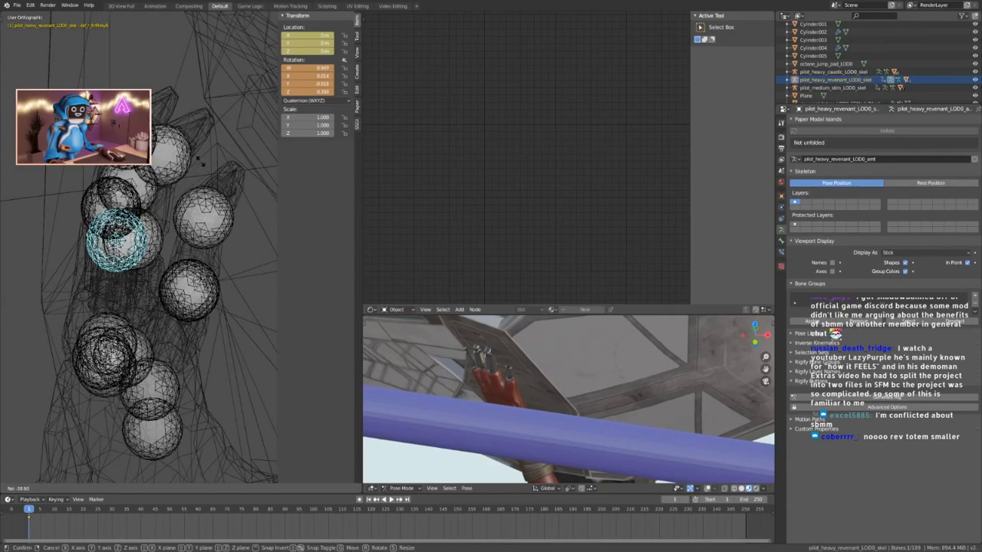
left_click(190, 176)
Rotate the tip and base bones of that same outer finger to curl it toward the totem.
middle_click_drag(188, 179, 139, 222)
left_click(139, 196)
key("r")
right_click(206, 166)
middle_click_drag(204, 168, 157, 198)
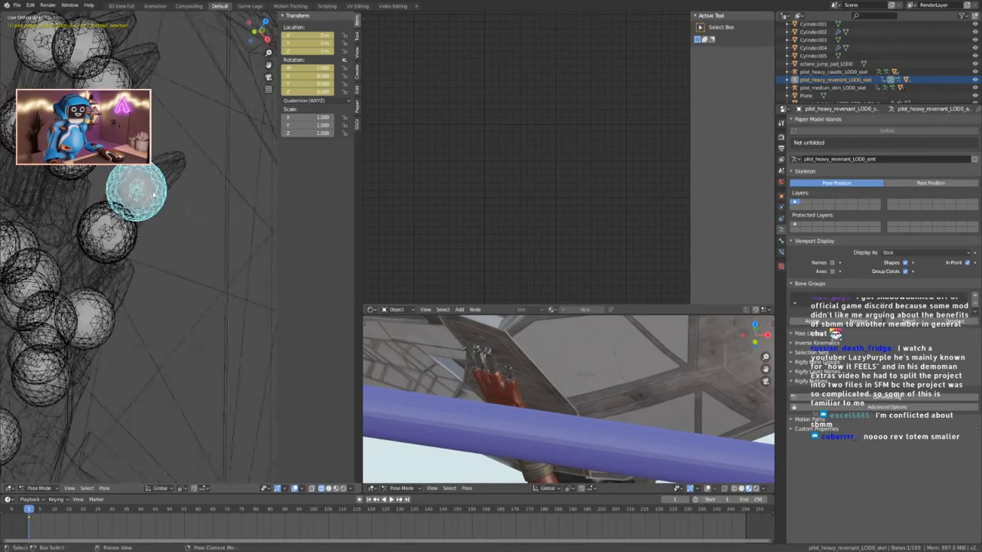
middle_click_drag(166, 237, 197, 204)
key("r")
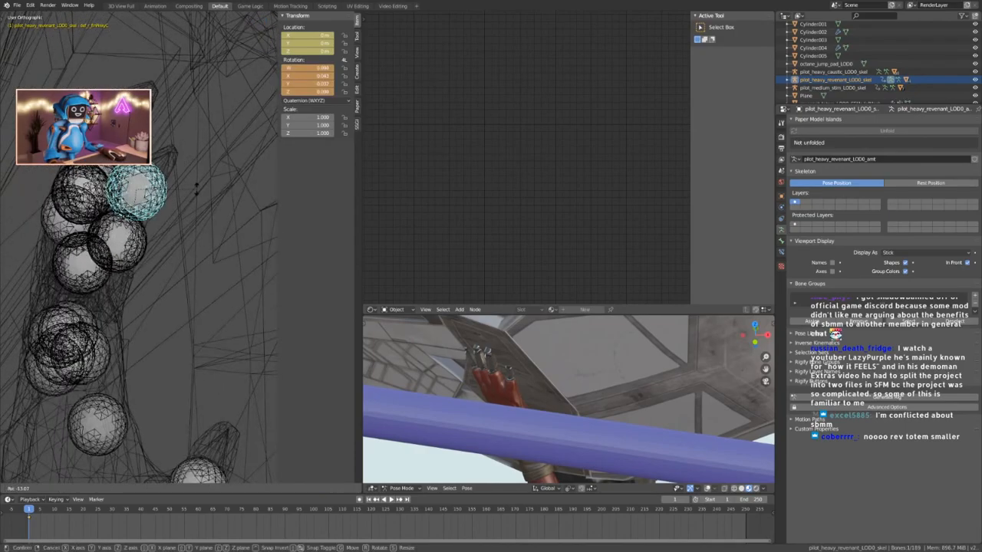
left_click(194, 166)
middle_click_drag(194, 166, 217, 260)
key("r")
left_click(175, 195)
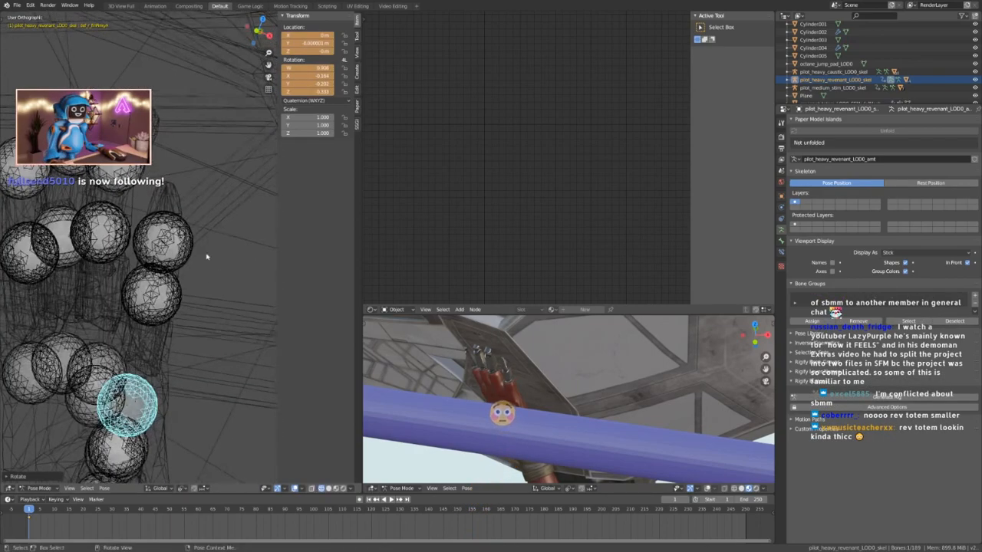
Rotate the fingertip bones of two further fingers on the revenant's right hand.
middle_click_drag(114, 183, 213, 208)
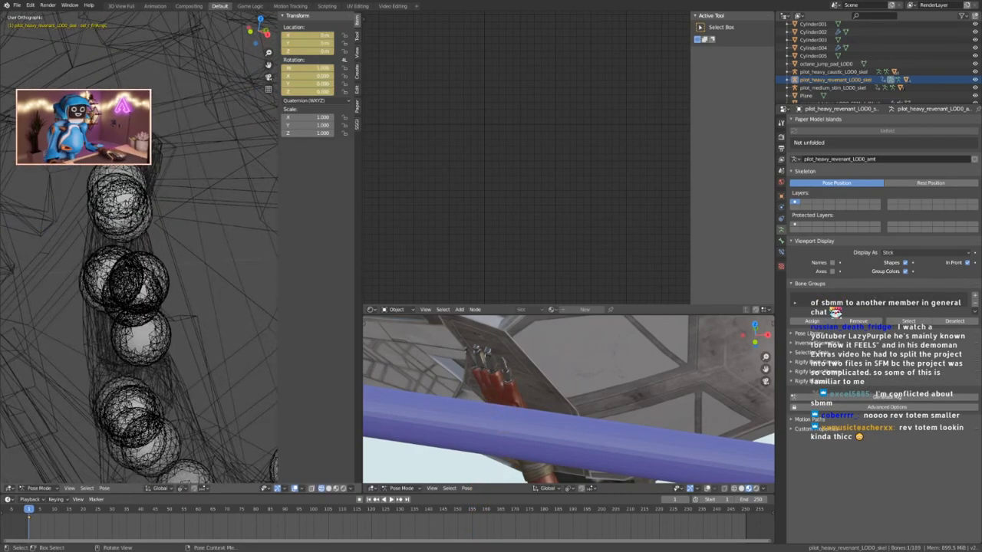
left_click(119, 201)
key("r")
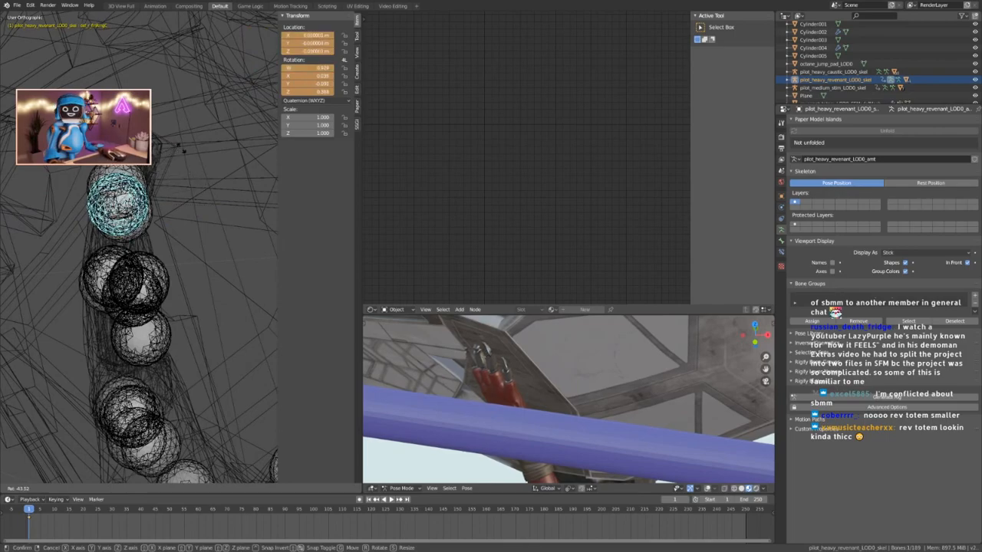
left_click(182, 149)
middle_click_drag(136, 207, 223, 210)
left_click(150, 165)
key("r")
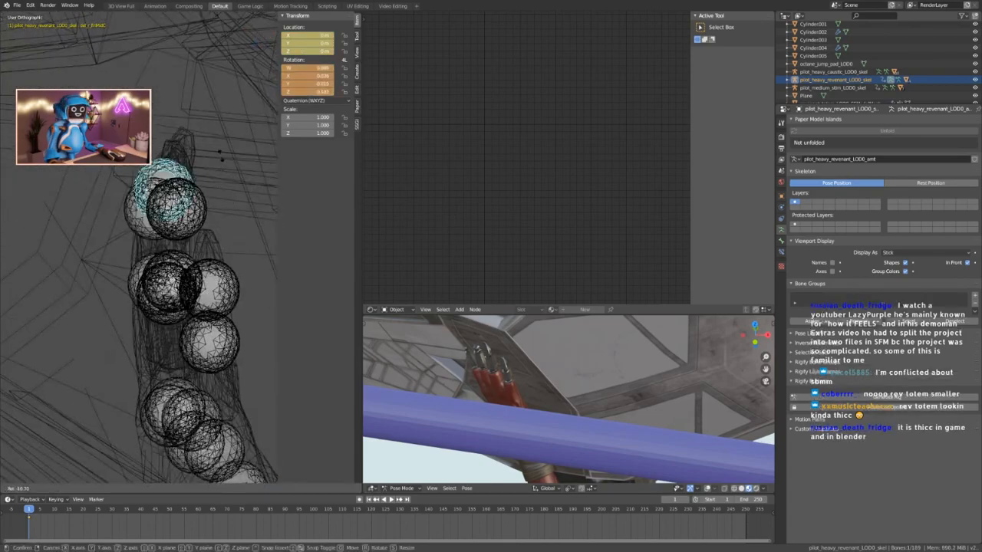
left_click(209, 137)
Select another upper finger bone on the right hand and refine its bend with two successive rotations.
middle_click_drag(206, 145, 226, 229)
left_click(178, 170)
left_click(157, 194)
middle_click_drag(167, 206, 181, 176)
key("r")
left_click(195, 206)
key("r")
left_click(182, 178)
Rotate a lower finger joint of the right hand, and bend a fingertip bone as well.
left_click(181, 296)
middle_click_drag(180, 296, 142, 191)
key("r")
left_click(161, 208)
left_click(115, 153)
middle_click_drag(115, 154, 155, 204)
key("r")
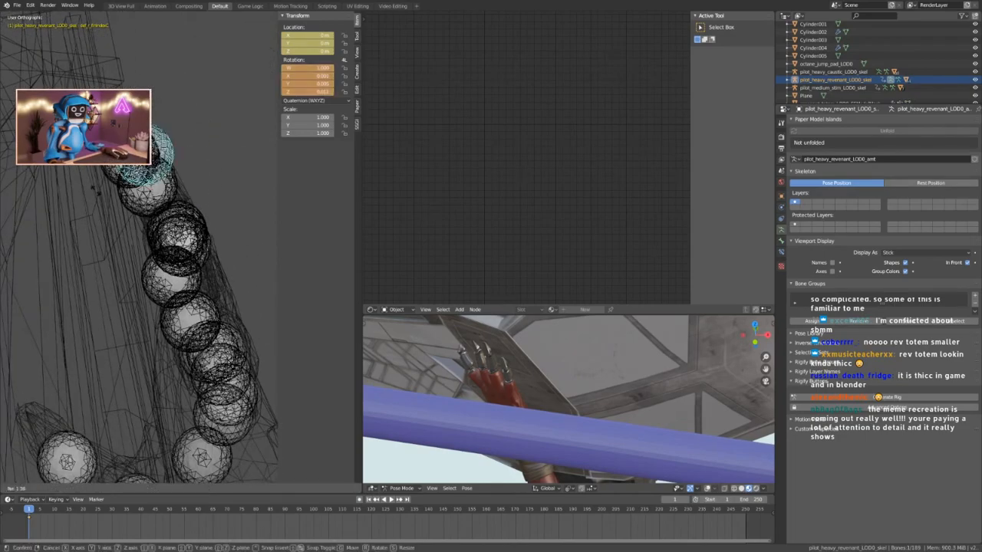
left_click(142, 215)
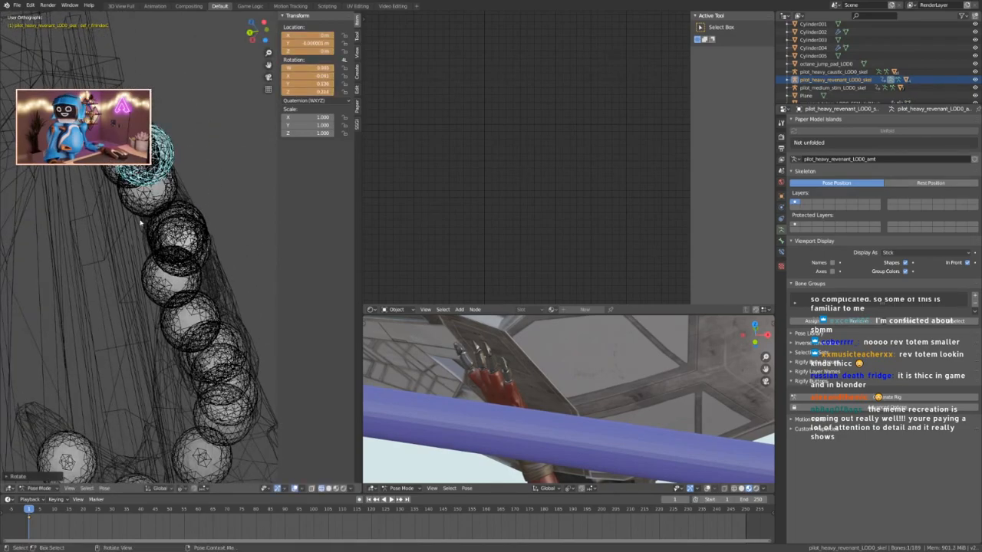
Rotate a knuckle bone of the revenant's right hand from the side to angle that whole finger.
middle_click_drag(142, 216, 118, 250)
middle_click_drag(222, 299, 160, 248, "shift")
left_click(155, 227)
key("r")
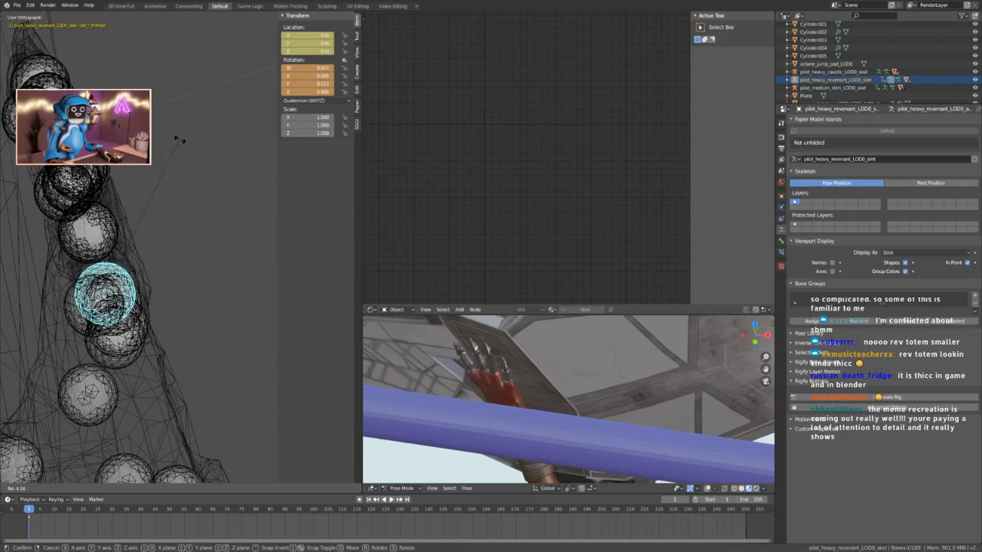
left_click(180, 140)
Rotate the neighbouring knuckle bone to match the hand's grip and return the revenant rig to object mode.
scroll(197, 230, "down", 2)
middle_click_drag(197, 230, 69, 312)
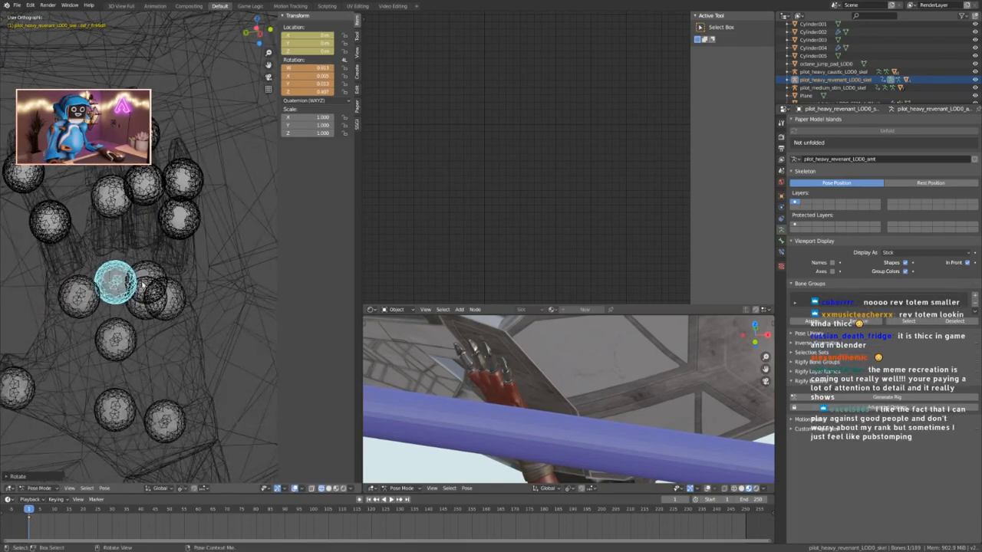
left_click(152, 281)
middle_click_drag(153, 263, 180, 247)
left_click(152, 274)
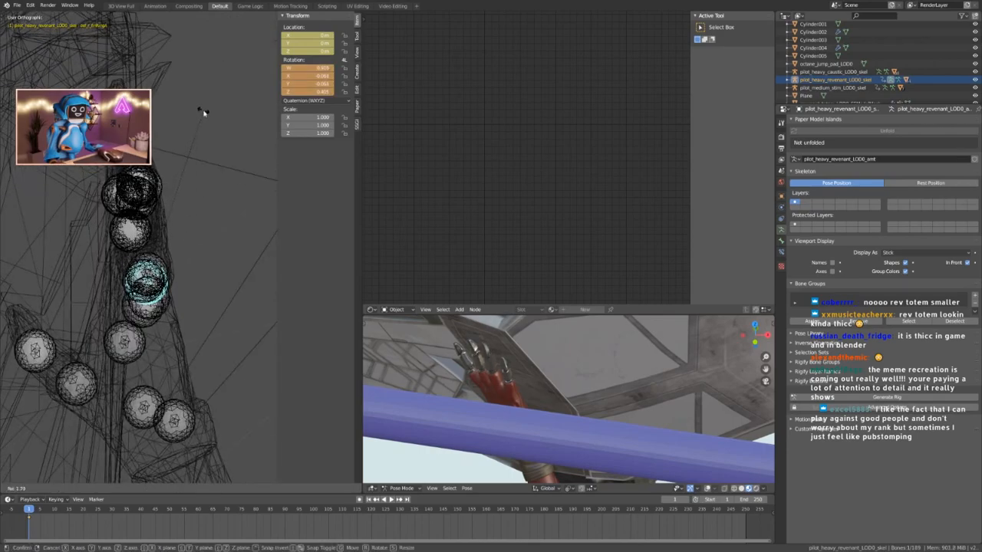
left_click(203, 112)
left_click(433, 349)
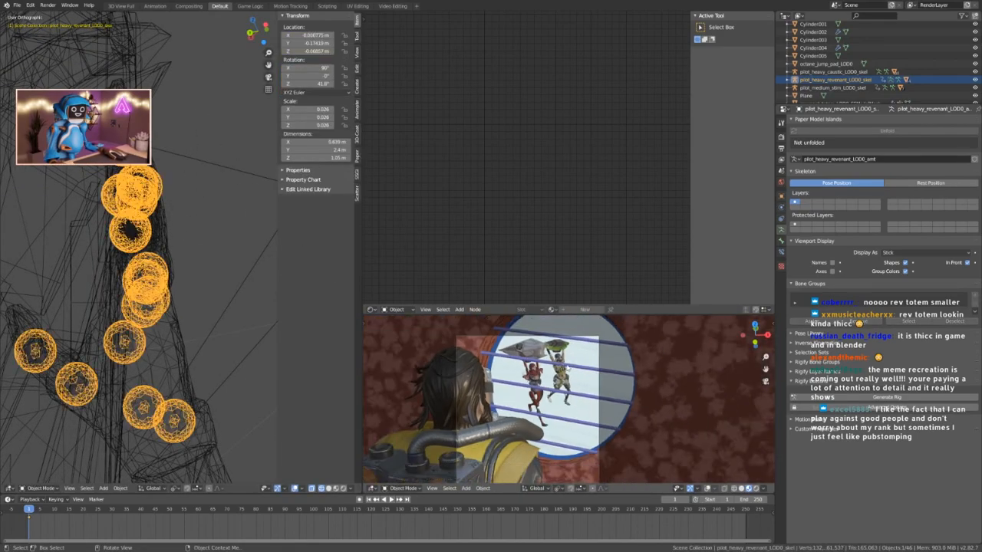
Select the stim character's rig with its jump pad and move both in top view, placing the pad at about X 0.77, Y 0.49 m.
scroll(574, 377, "down", 2)
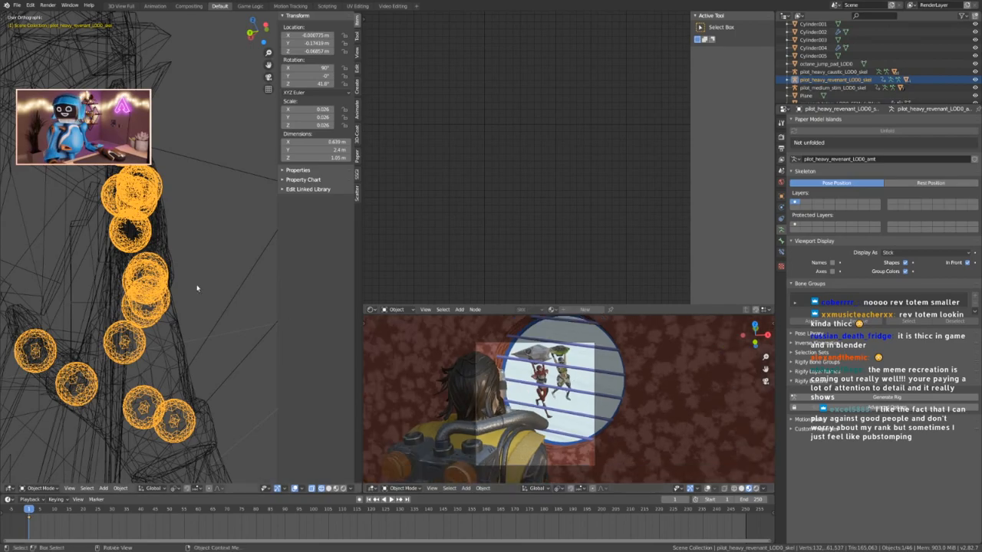
scroll(125, 334, "down", 12)
left_click(100, 323)
left_click(105, 338)
left_click(90, 307)
left_click(88, 309)
middle_click_drag(88, 311, 113, 290)
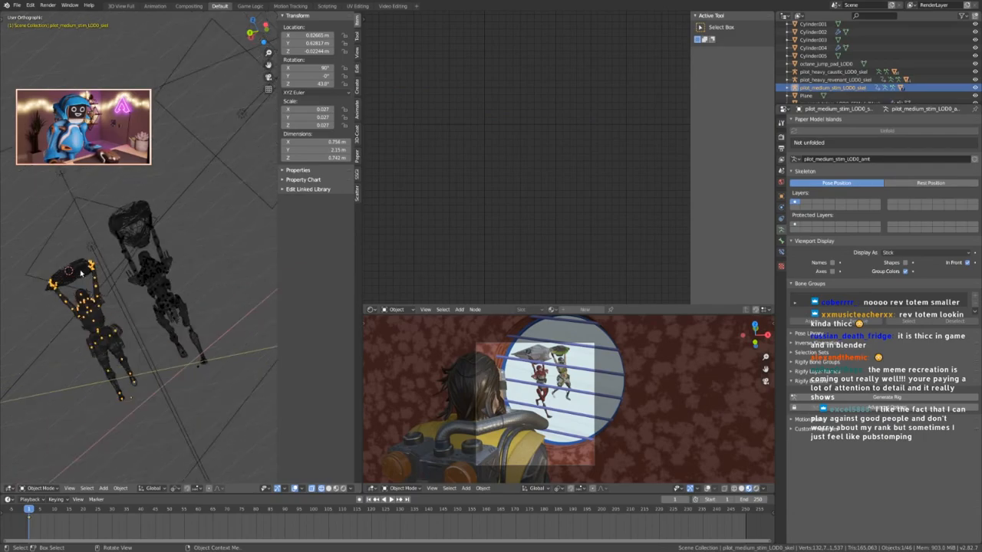
left_click(115, 276, "shift")
key("KP_7")
left_click_drag(119, 337, 155, 311, "shift")
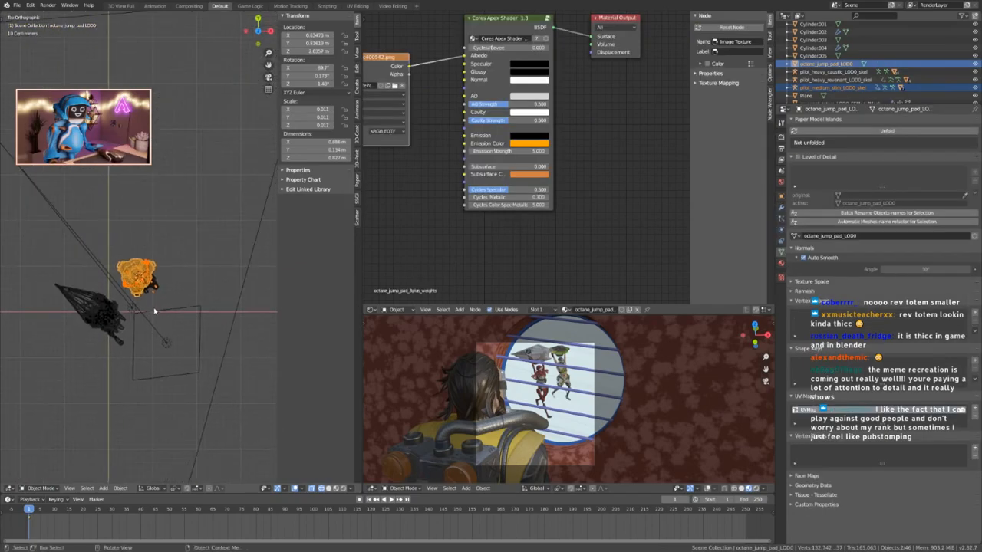
key("g")
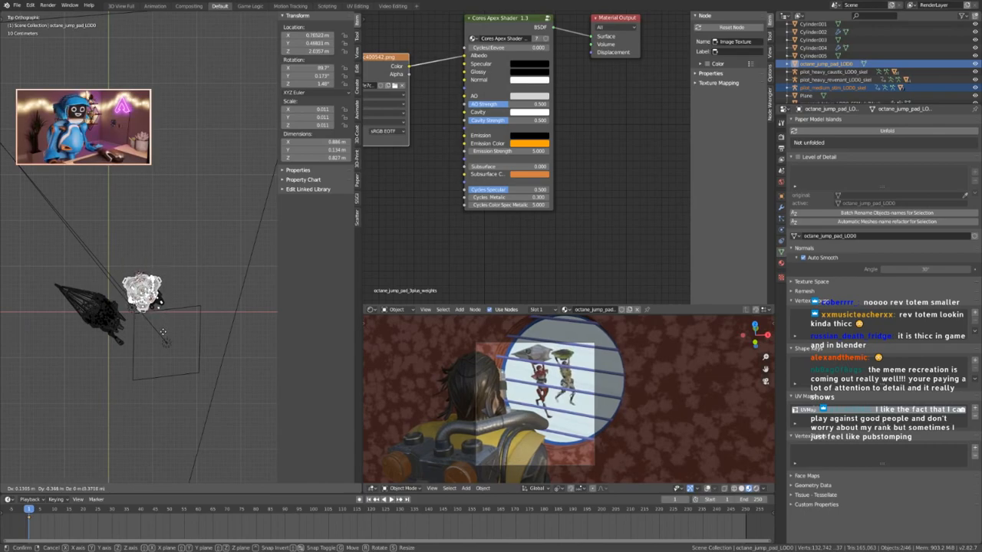
left_click(162, 332)
scroll(547, 355, "up", 4)
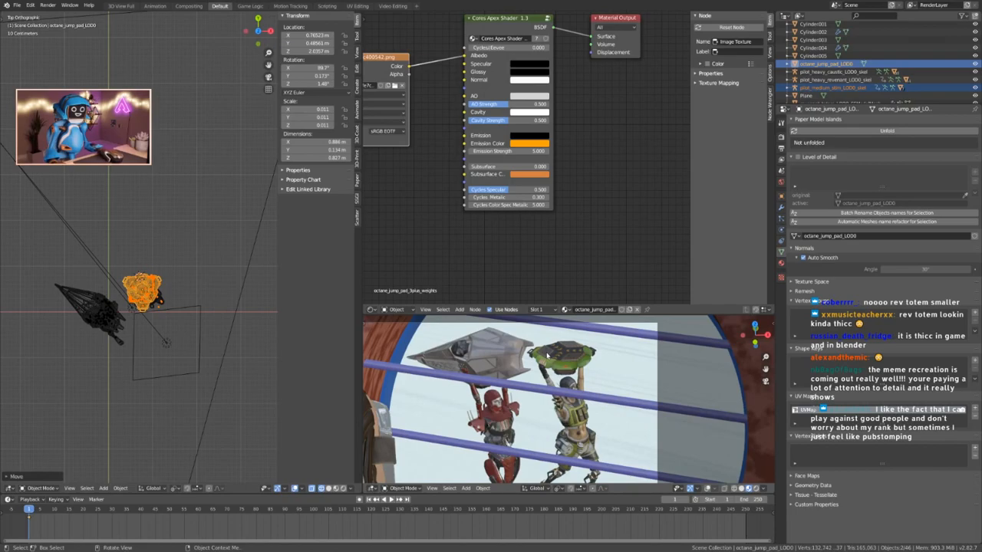
scroll(539, 354, "up", 4)
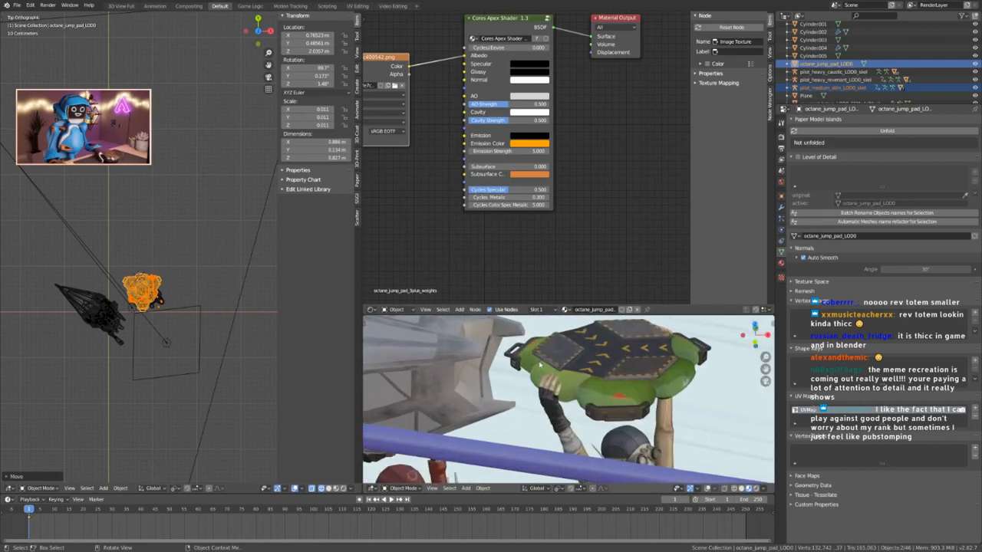
scroll(546, 366, "down", 5)
scroll(512, 382, "up", 6)
scroll(431, 377, "down", 10)
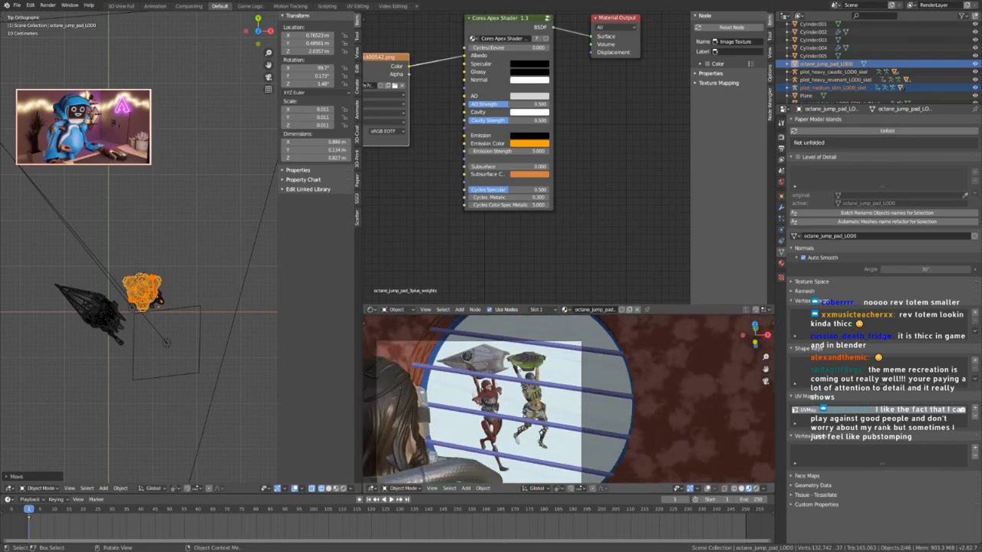
scroll(519, 365, "down", 2)
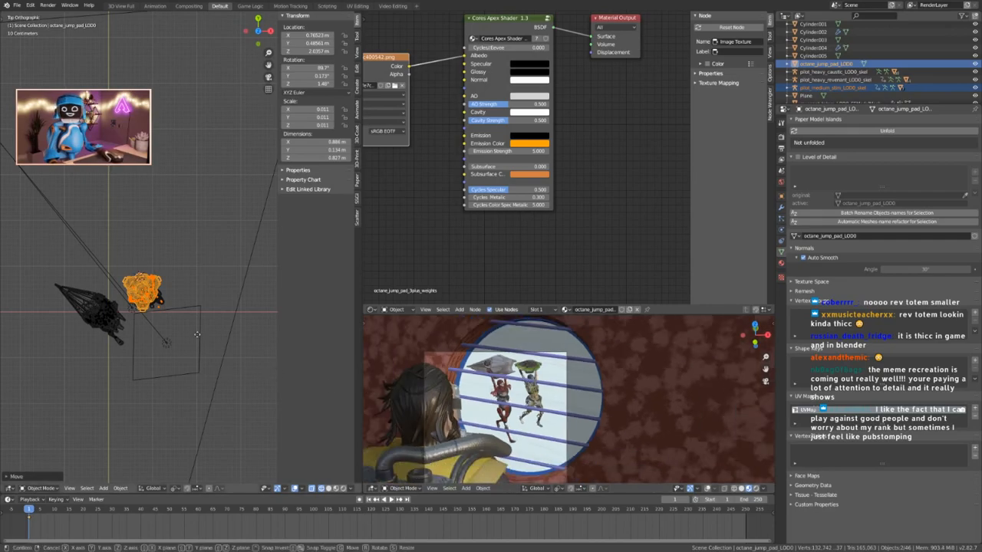
key("g")
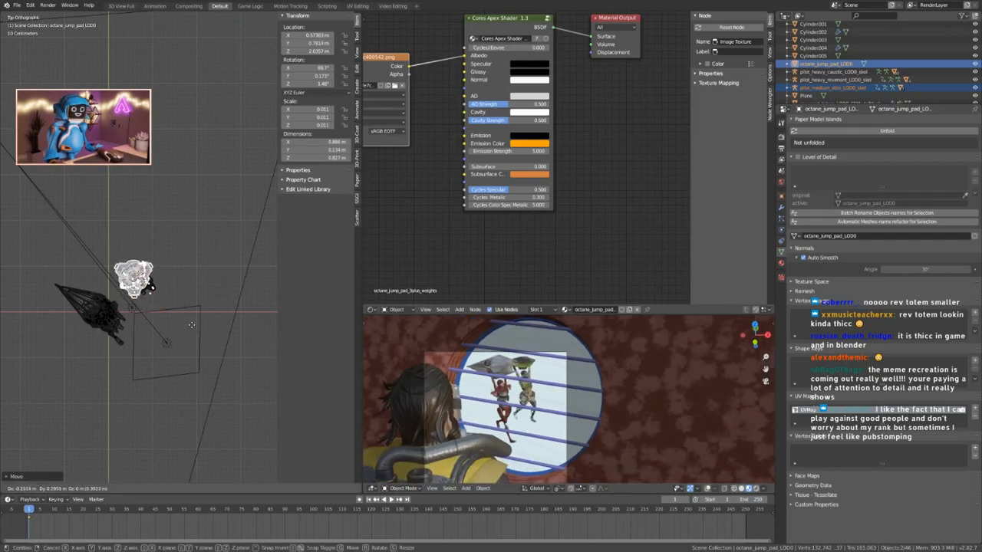
right_click(192, 328)
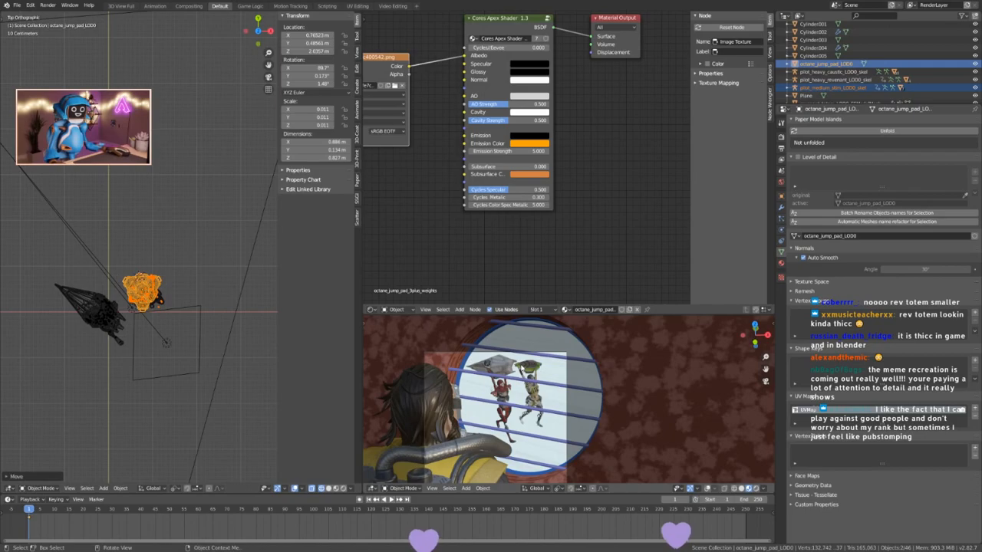
Move the stim rig and jump pad together in top view, placing the pad at about X 0.66, Y 0.70 m.
scroll(503, 363, "up", 8)
scroll(138, 291, "down", 4)
scroll(568, 399, "down", 6)
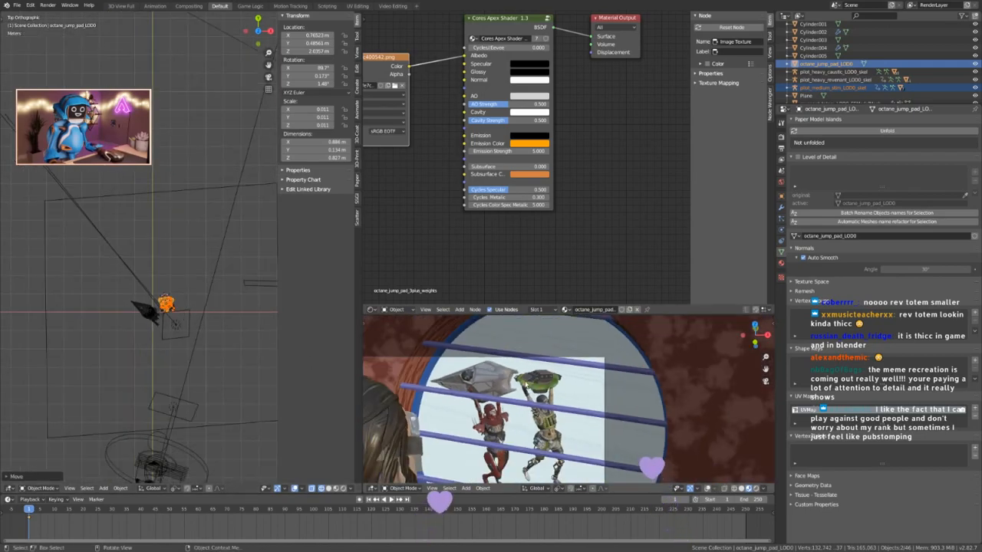
key("g")
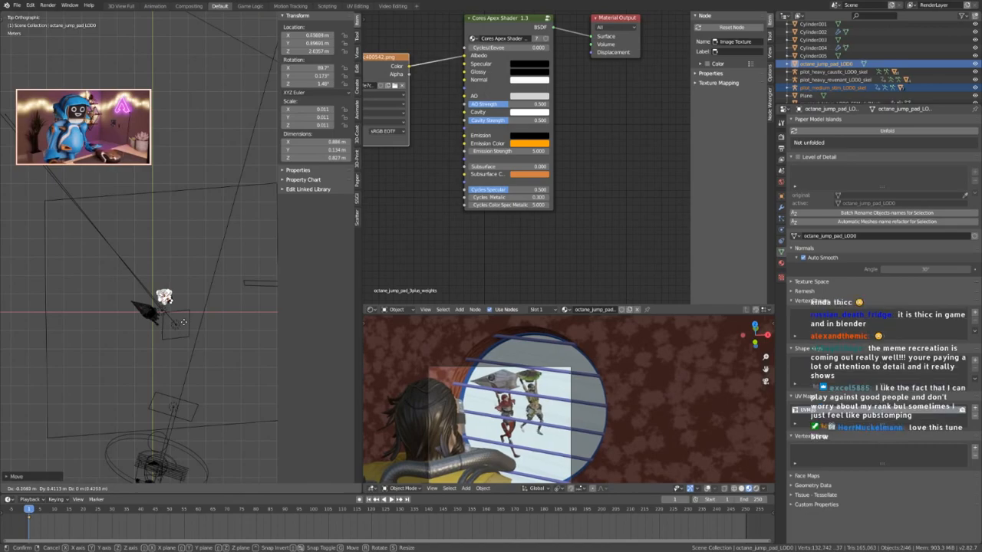
left_click(191, 328)
Select the totem and move its Image Texture node farther from the Principled BSDF node.
scroll(511, 382, "up", 4)
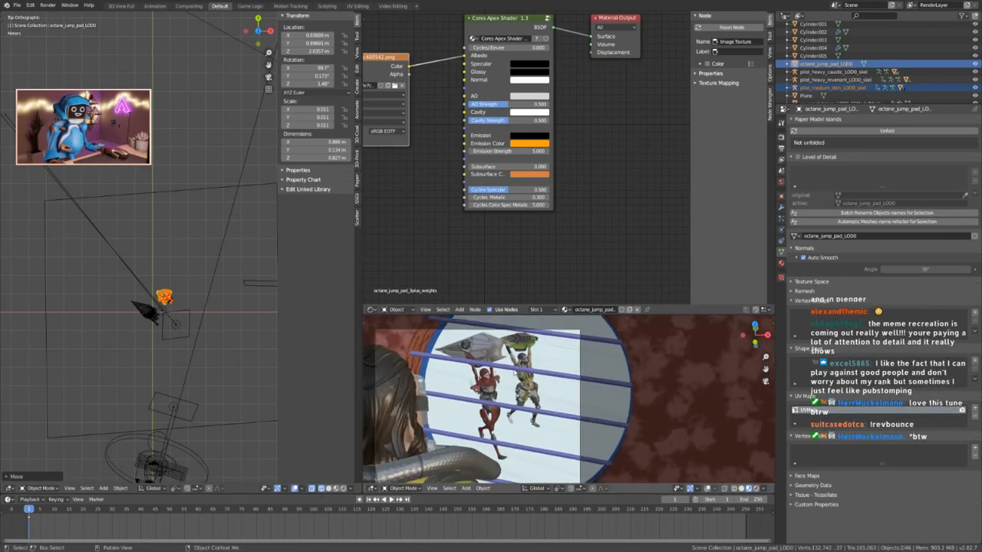
left_click(488, 350)
scroll(471, 230, "down", 2)
middle_click_drag(455, 261, 449, 217)
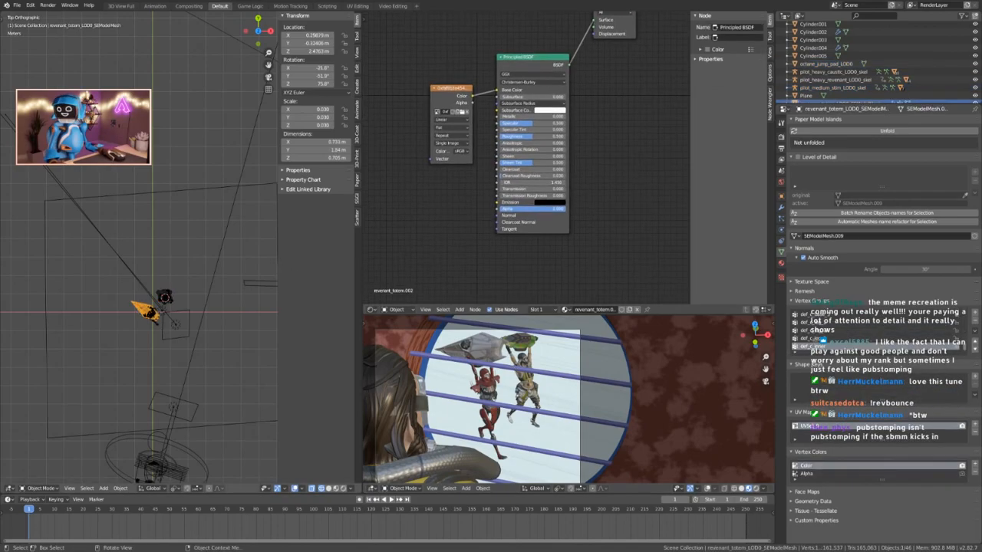
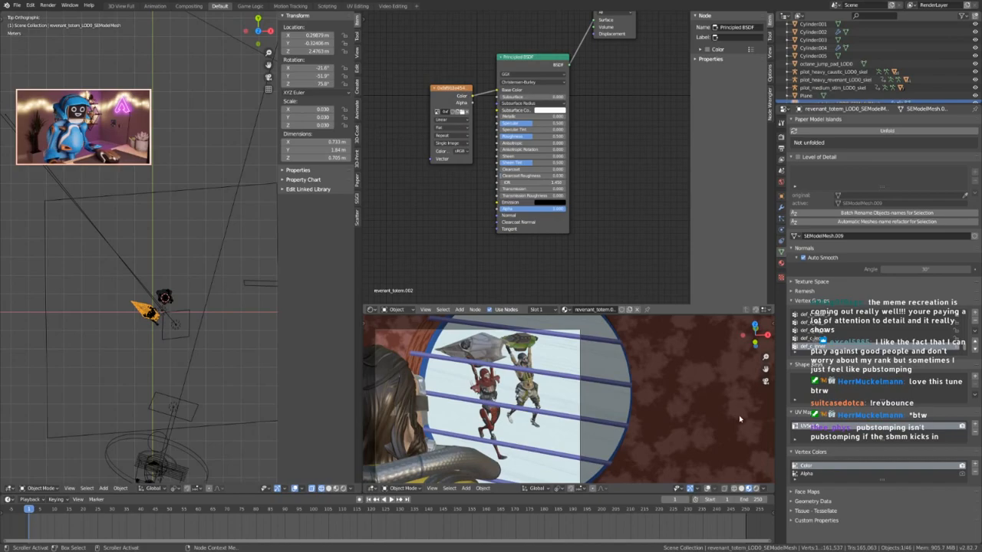
scroll(484, 349, "up", 5)
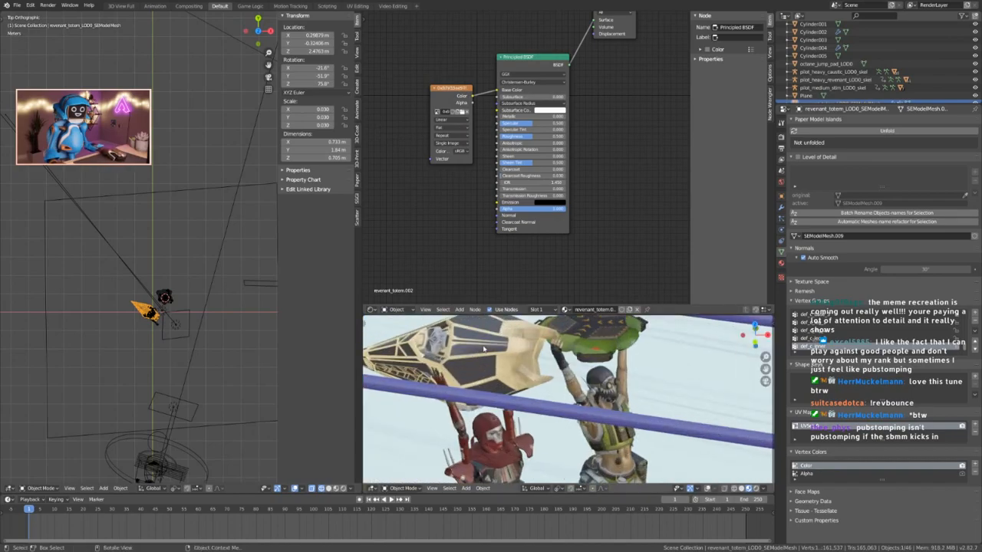
left_click_drag(440, 124, 393, 144)
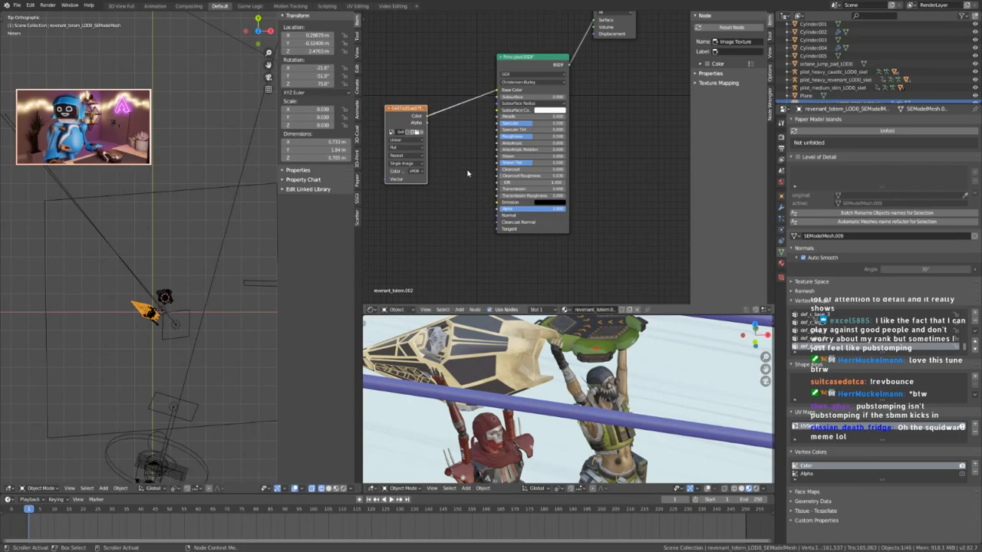
middle_click_drag(467, 173, 491, 170)
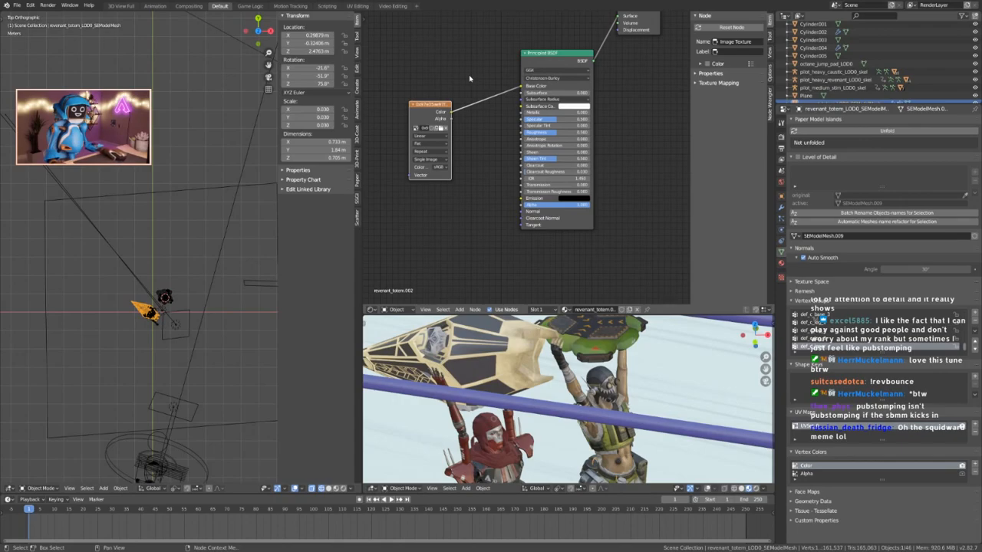
left_click(453, 223)
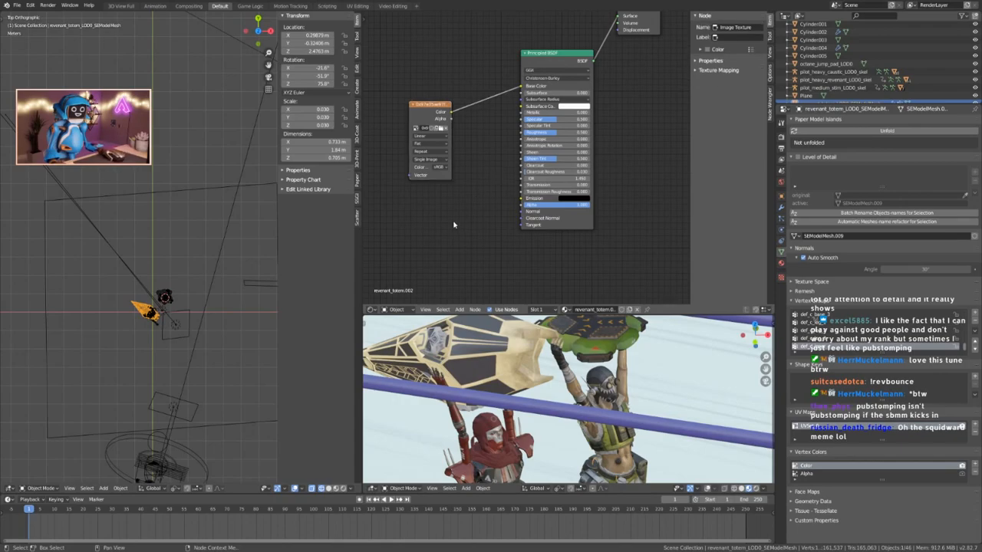
key("shift+a")
left_click(454, 222)
type("mix")
key("Return")
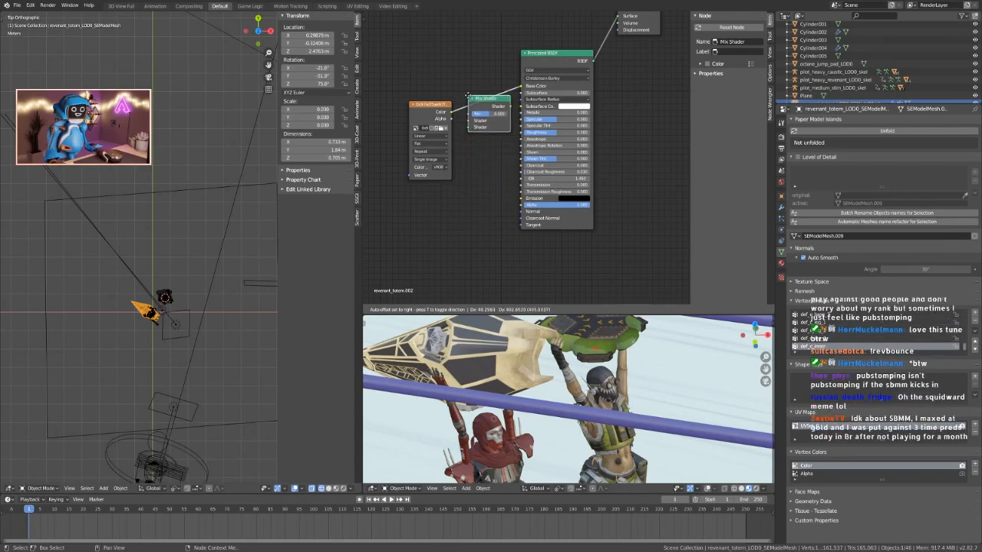
left_click(468, 131)
key("x")
key("shift+a")
left_click(486, 136)
key("Escape")
Try linking the Image Texture's Color output to the Metallic input of the Principled BSDF, and cut that link.
left_click_drag(452, 113, 490, 147)
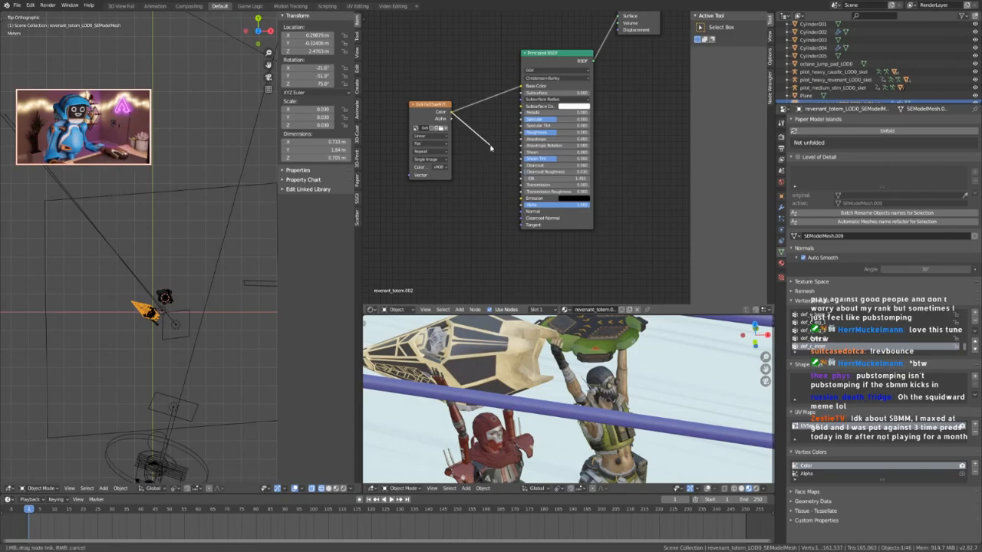
left_click_drag(516, 114, 521, 113)
left_click(555, 55)
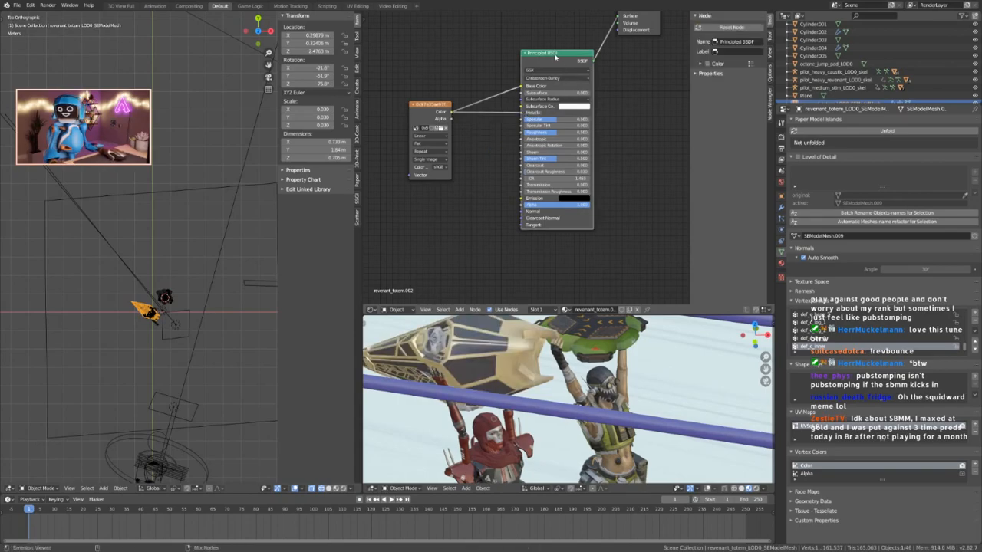
right_click_drag(495, 131, 496, 132, "ctrl")
Set the Metallic value of the totem's Principled BSDF to 1.000.
left_click_drag(537, 113, 591, 113)
scroll(454, 331, "down", 1)
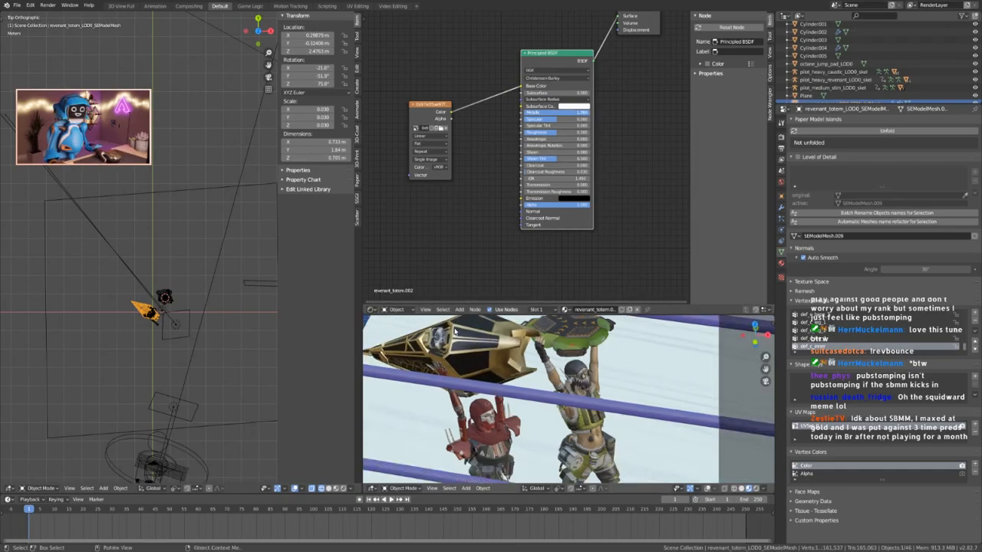
scroll(454, 331, "down", 2)
key("shift+a")
mouse_move(464, 188)
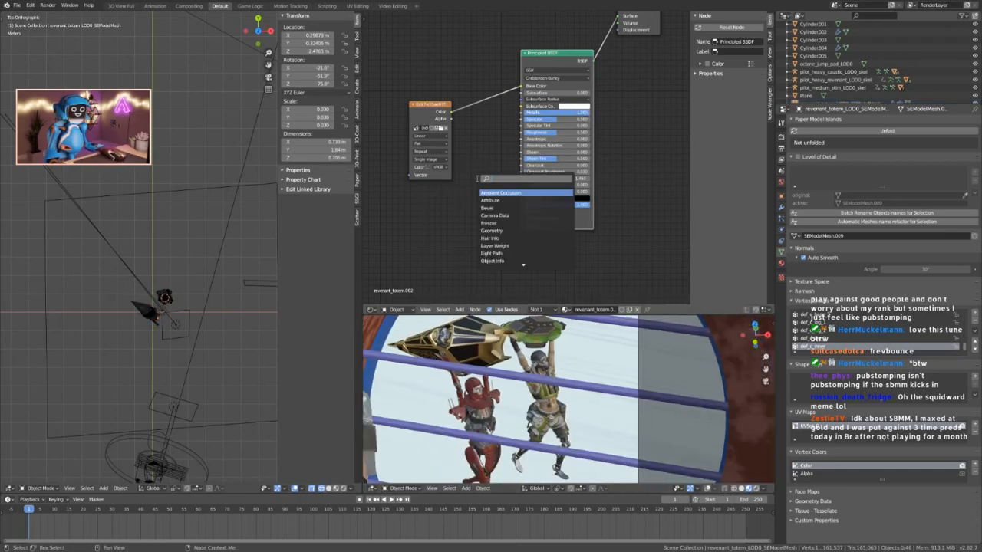
left_click(499, 239)
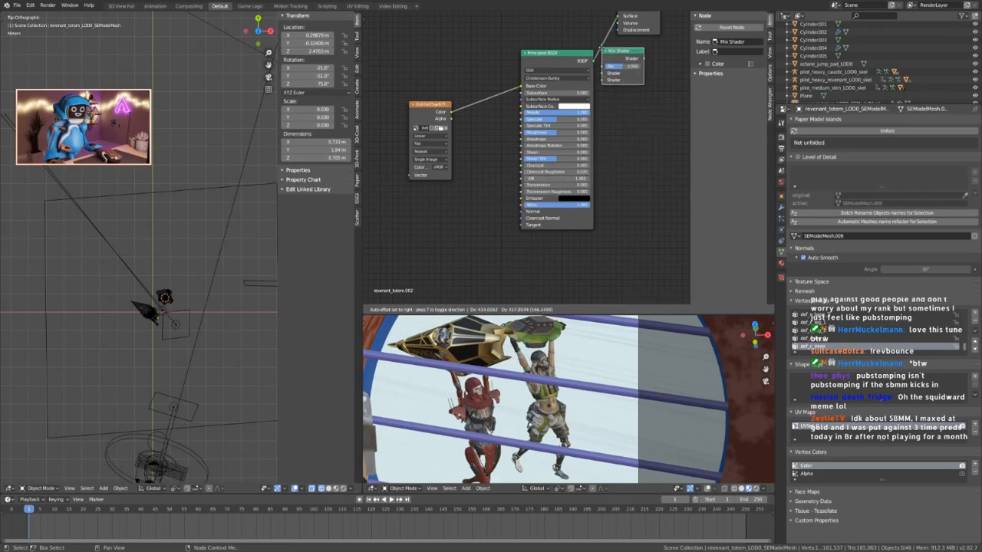
left_click(498, 87)
left_click(584, 54)
left_click_drag(584, 53, 611, 63)
left_click(531, 89)
middle_click_drag(519, 161, 571, 136)
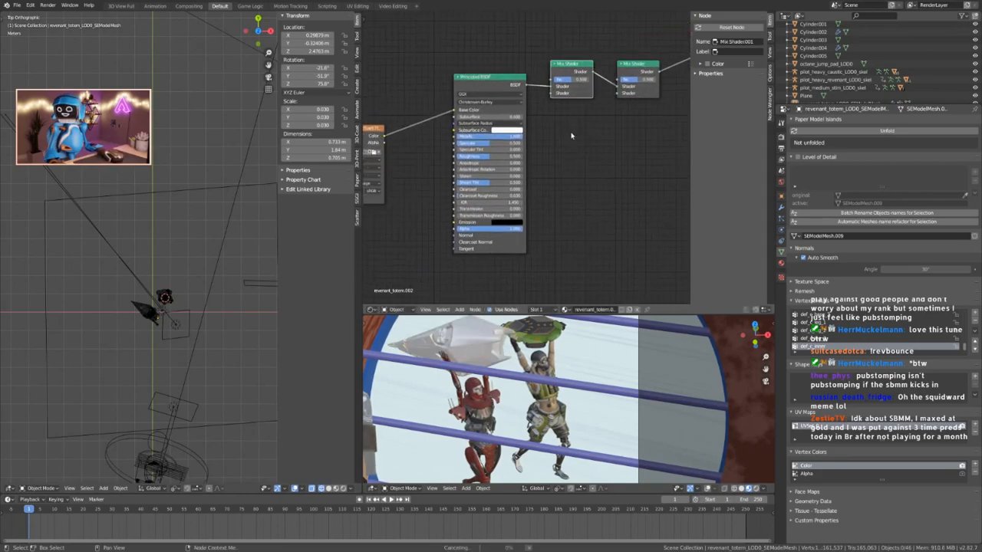
key("ctrl+x")
Insert a Mix Shader node on the link between the Principled BSDF and the Material Output.
key("shift+a")
left_click(576, 125)
type("mix")
key("Return")
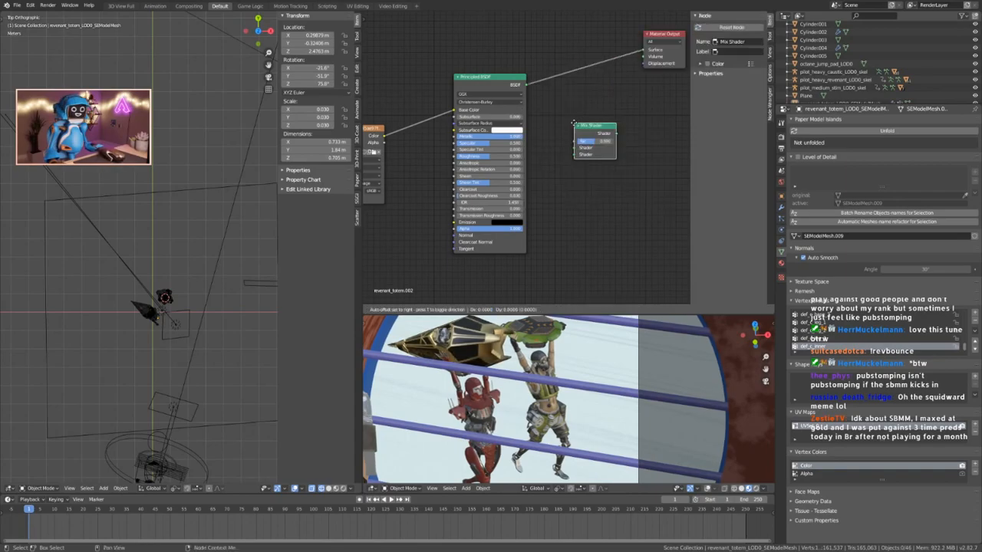
left_click(555, 70)
Add an Emission node, connect it to the Mix Shader's second Shader input, and move the Mix Shader closer to the Material Output.
key("shift+a")
left_click(566, 157)
type("emi")
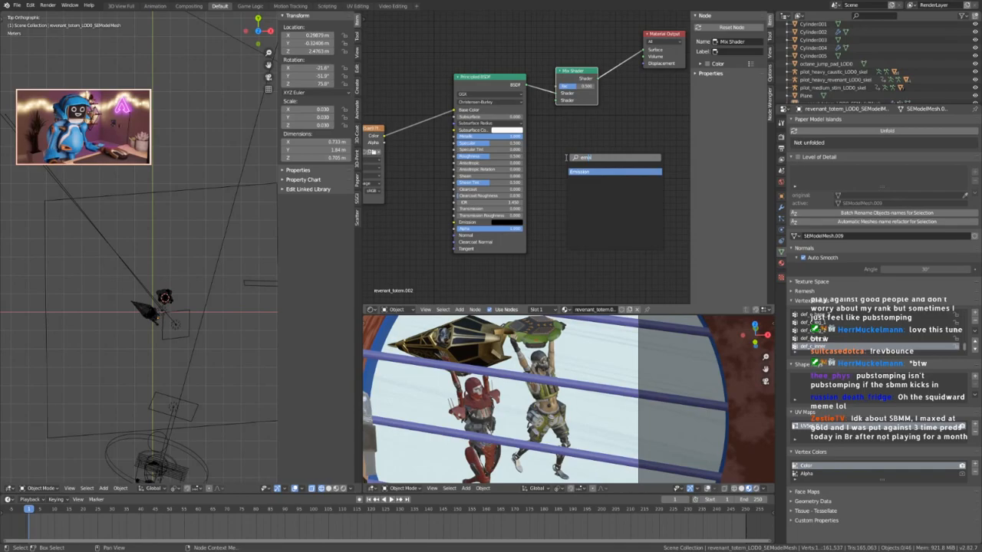
key("Return")
left_click(566, 158)
left_click_drag(607, 168, 555, 101)
left_click_drag(574, 74, 621, 79)
Duplicate the Image Texture node above the Principled BSDF, switch it to the black-and-white mask image and preview it on the totem.
left_click(377, 136)
key("shift+d")
left_click(452, 49)
middle_click_drag(451, 49, 468, 91)
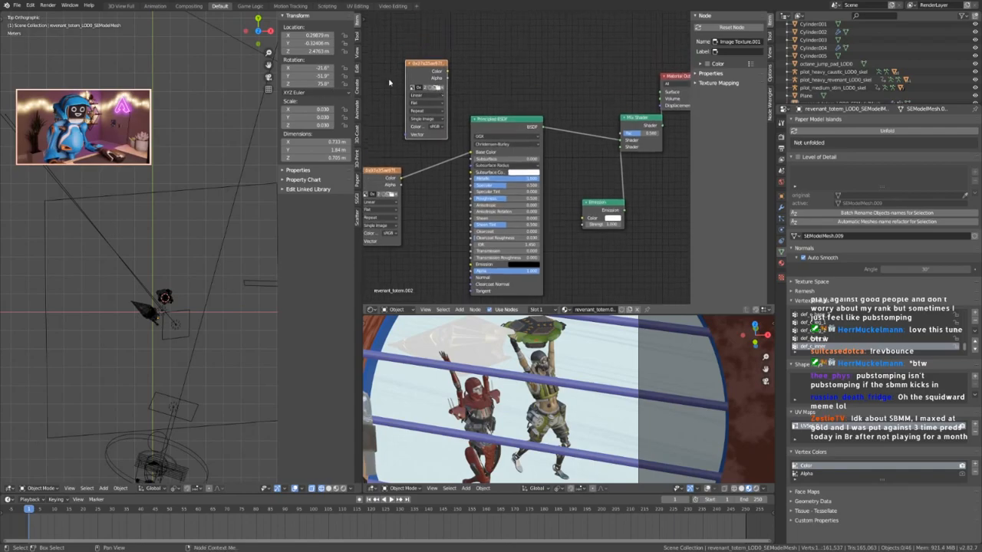
left_click(429, 72, "ctrl+shift")
scroll(422, 360, "up", 4)
scroll(422, 360, "down", 2)
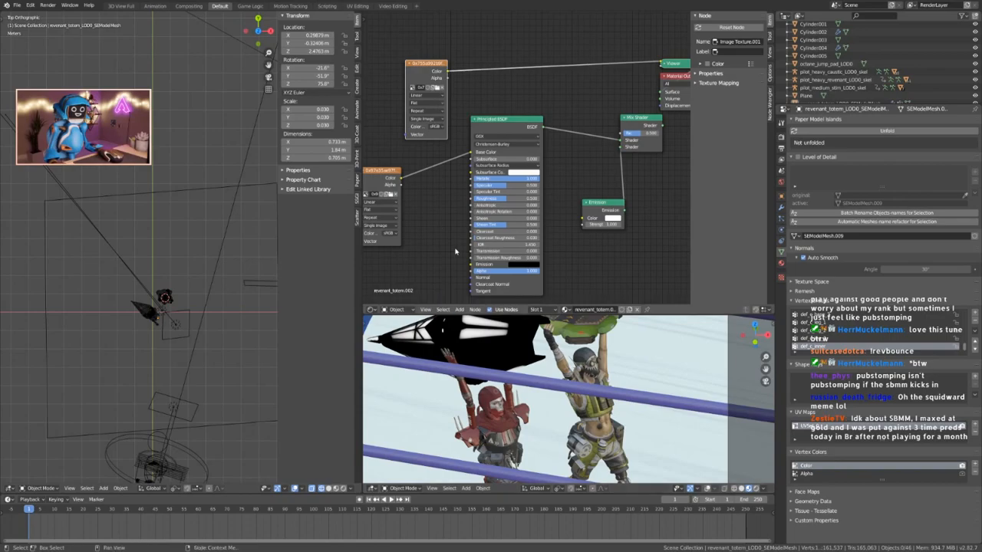
Connect the mask texture's Color to the Mix Shader's Fac, route the Mix Shader to the output and move the Material Output farther away.
middle_click_drag(513, 107, 492, 159)
left_click_drag(428, 125, 605, 187)
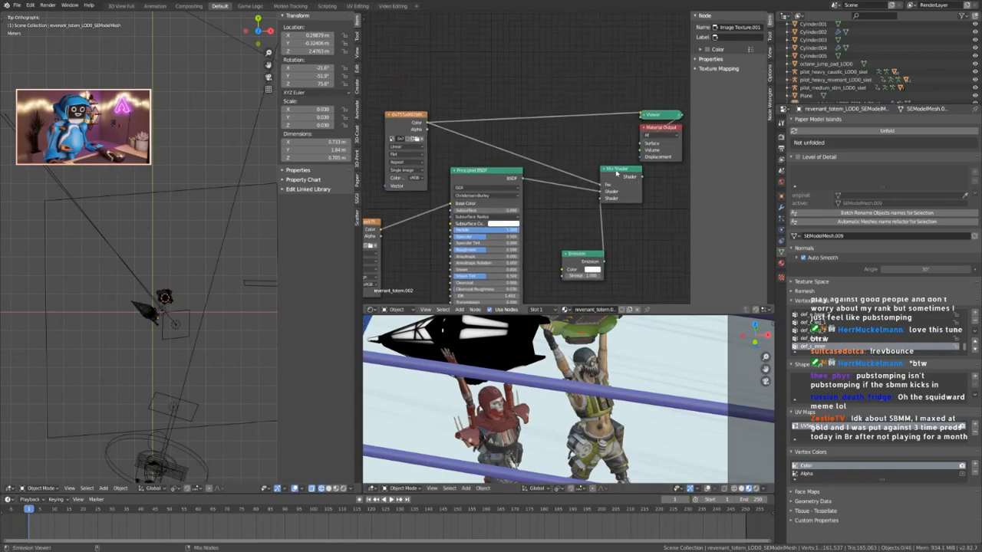
left_click(616, 171, "ctrl+shift")
middle_click_drag(670, 151, 569, 144)
left_click_drag(570, 144, 617, 152)
middle_click_drag(616, 152, 632, 82)
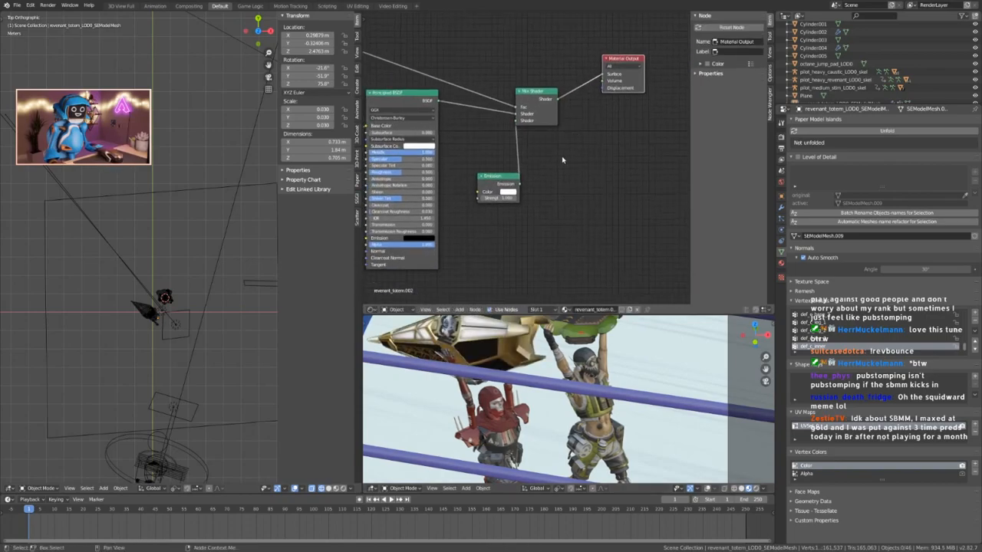
Set the Emission node's color to red so the totem's masked panels glow.
left_click(507, 192)
left_click(531, 120)
left_click_drag(525, 139, 525, 149)
scroll(465, 361, "down", 2)
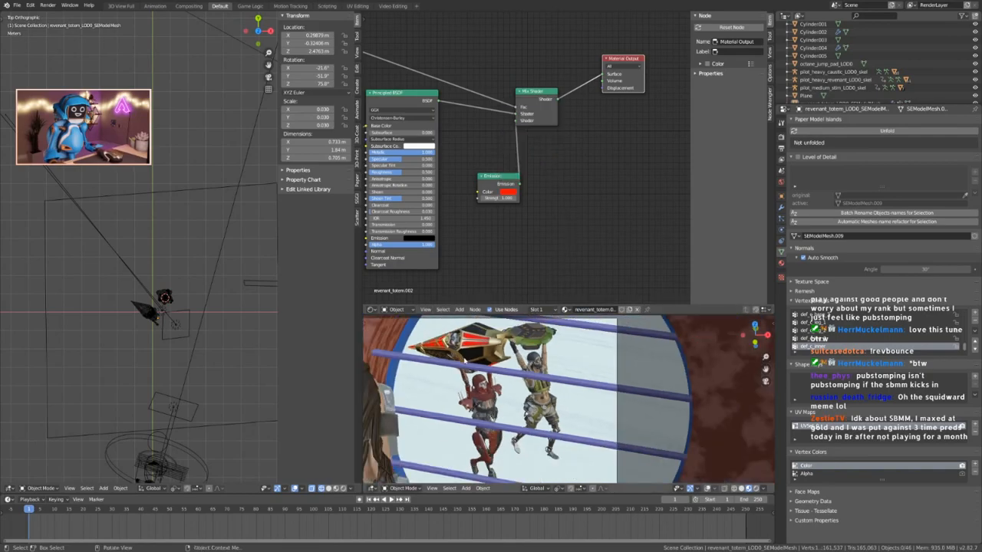
Show the camera view in Rendered shading to check the totem's glow and the scene composition.
scroll(509, 227, "up", 5)
middle_click_drag(489, 250, 504, 245)
scroll(526, 237, "down", 5)
scroll(526, 237, "down", 5)
scroll(546, 424, "down", 4)
middle_click_drag(545, 424, 555, 406, "shift")
scroll(512, 384, "up", 1)
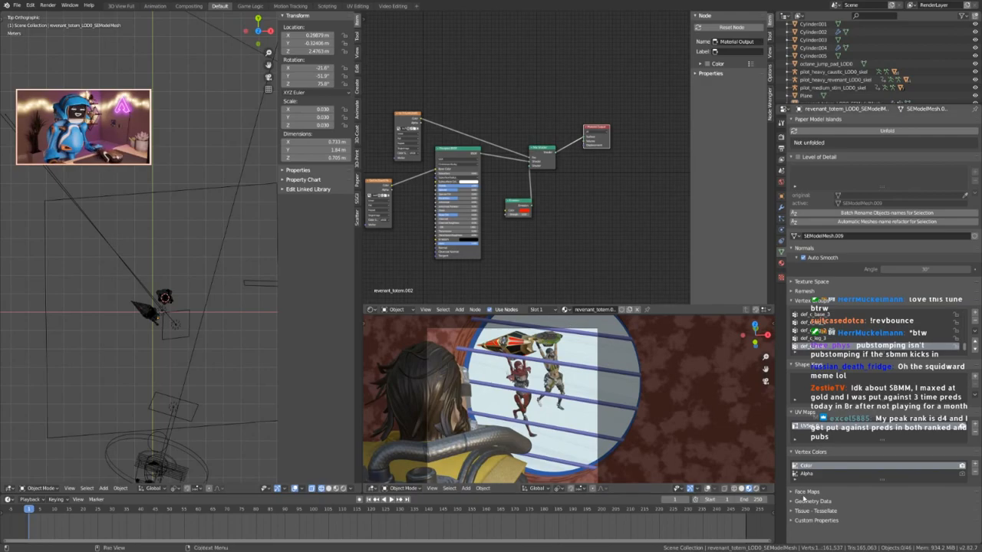
left_click(754, 489)
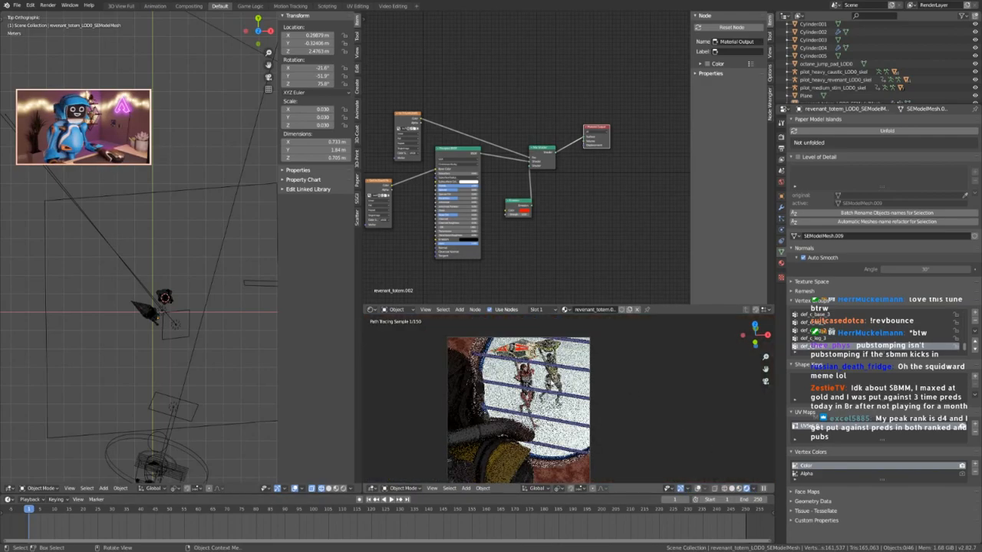
scroll(493, 383, "down", 2)
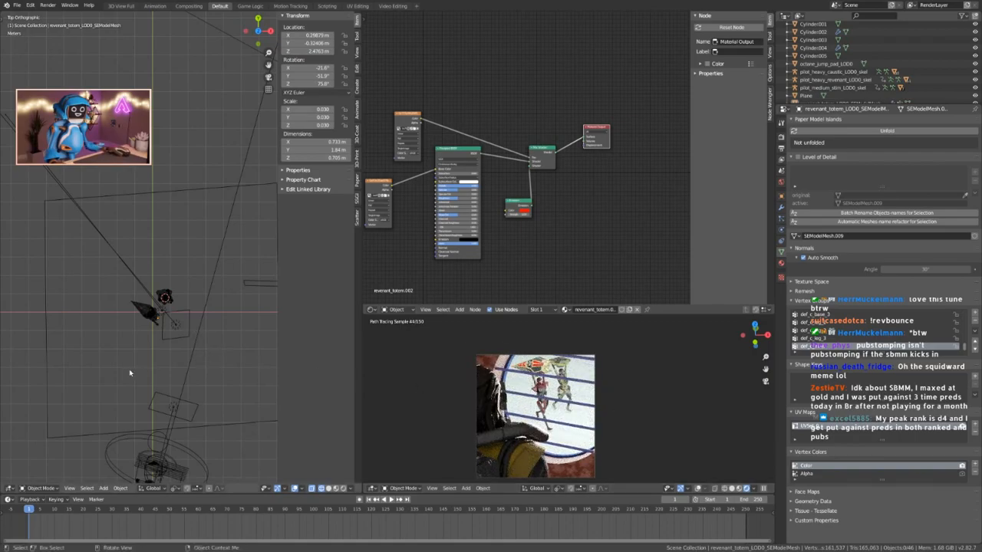
Save the scene file.
scroll(133, 373, "up", 6)
key("a")
left_click(177, 316)
key("ctrl+s")
left_click(135, 288)
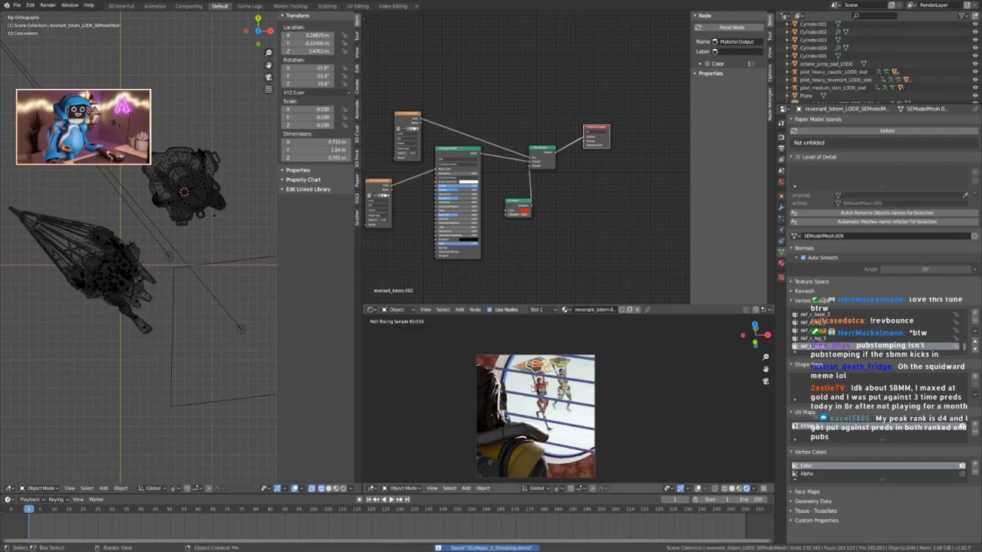
Select the revenant character's rig together with its totem and return to top view.
scroll(178, 276, "down", 2)
scroll(134, 278, "up", 6)
left_click(160, 277)
left_click(161, 272)
left_click(161, 271)
left_click(161, 270)
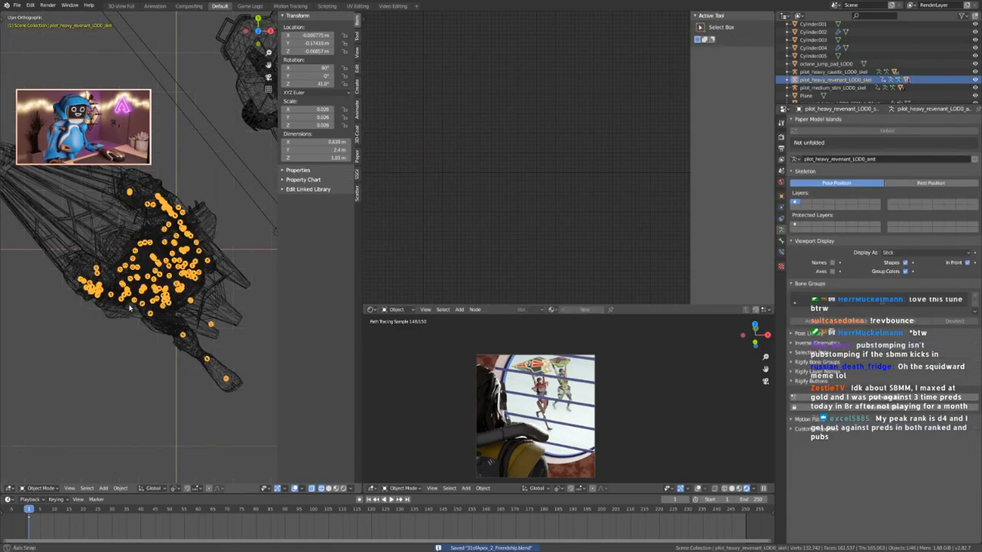
middle_click_drag(131, 311, 152, 261)
scroll(153, 260, "down", 2)
left_click(153, 259, "shift")
key("KP_7")
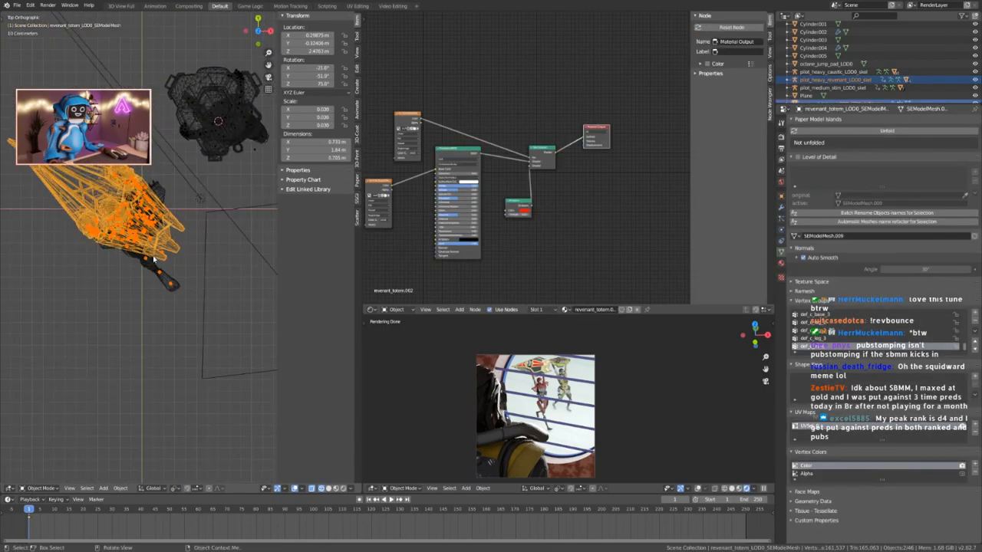
Add the stim character's rig and the jump pad to the selection, ending in top view.
middle_click_drag(215, 146, 185, 246)
scroll(176, 234, "up", 6)
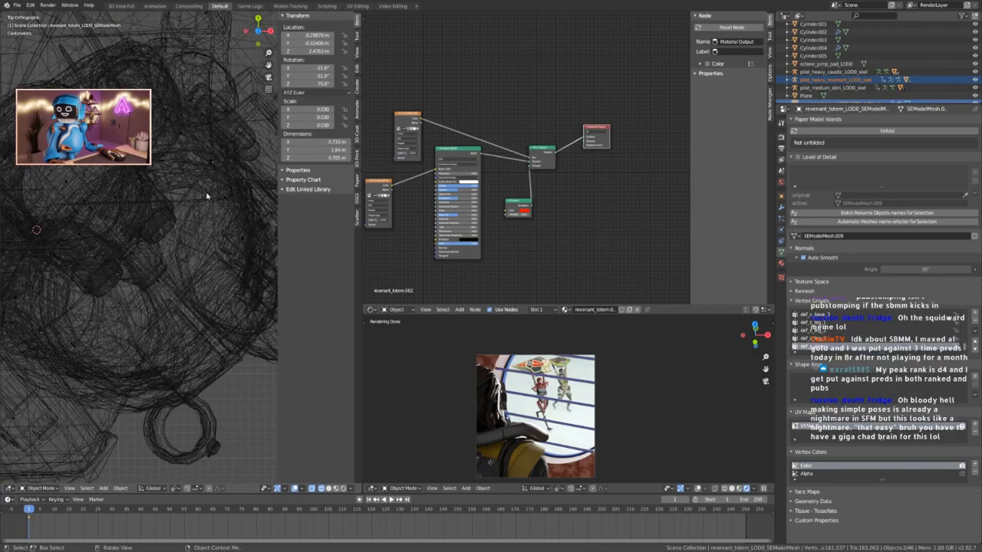
scroll(179, 294, "down", 3)
left_click(225, 247, "shift")
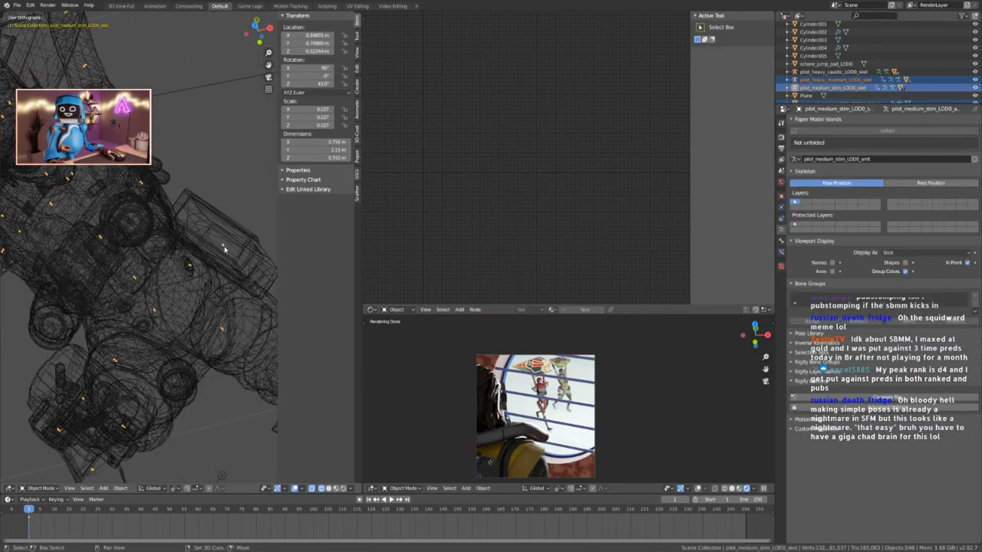
scroll(155, 251, "down", 6)
left_click(97, 207, "shift")
key("KP_7")
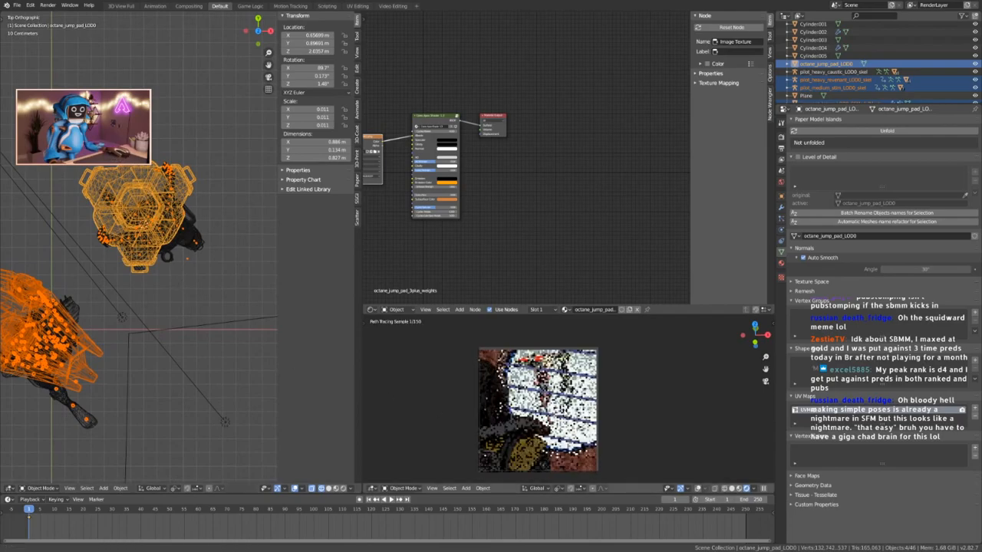
scroll(191, 309, "down", 5)
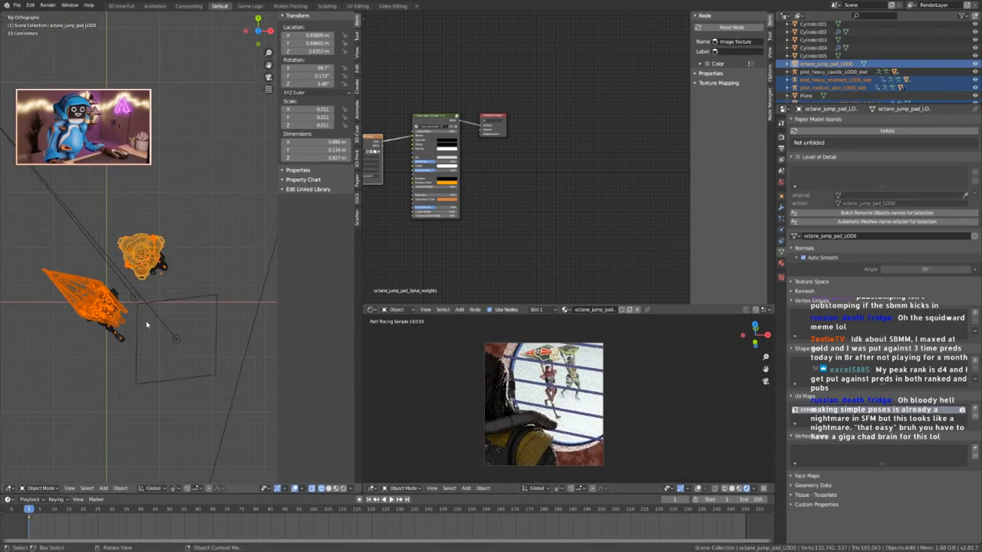
key("g")
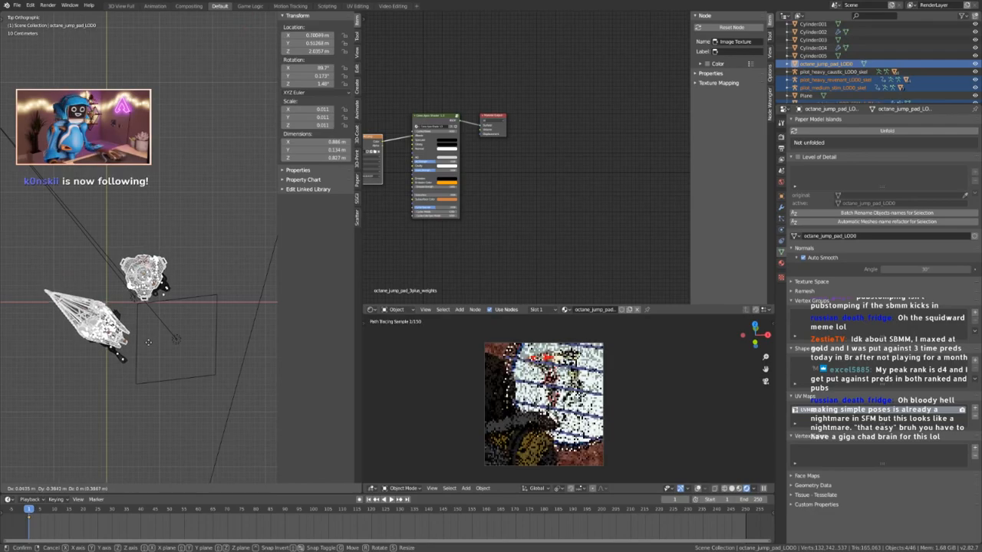
key("z")
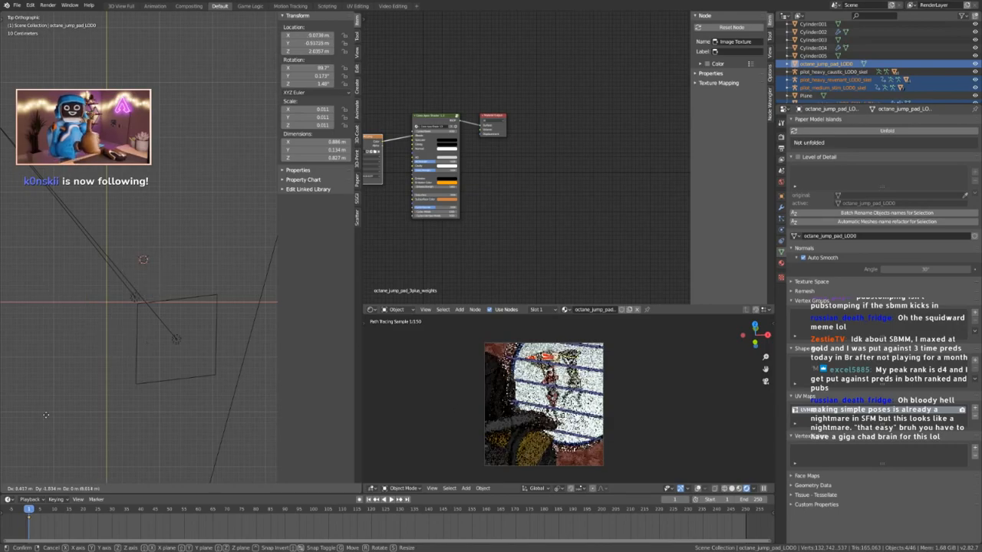
right_click(136, 403)
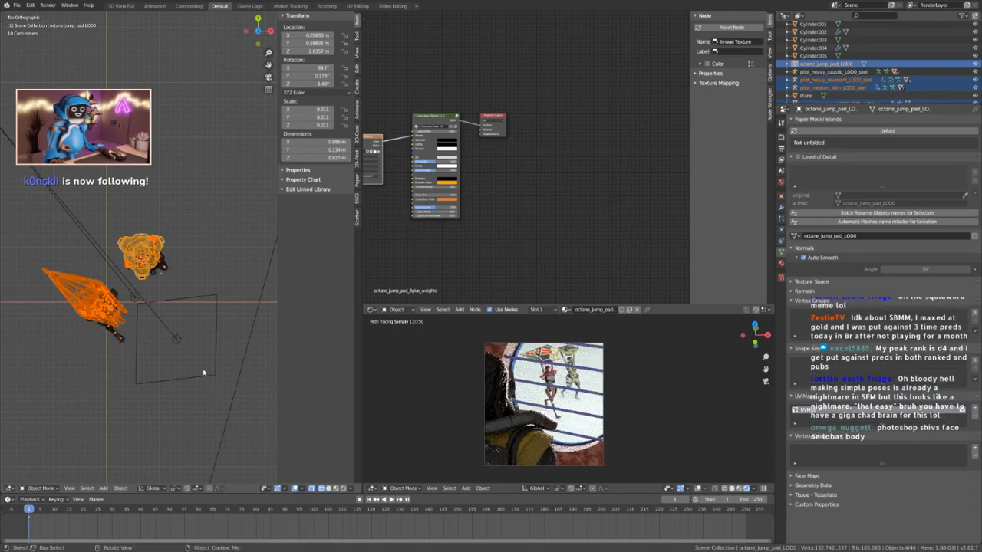
Move both rigs and their props together in top view, placing the jump pad at about X 0.78, Y 0.66 m, and deselect them.
key("g")
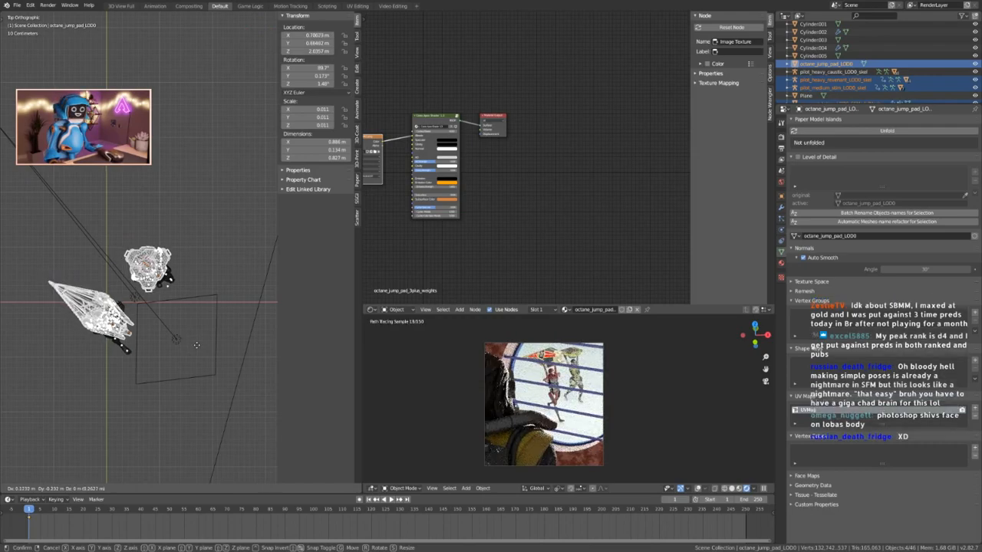
left_click(191, 334)
left_click(208, 321)
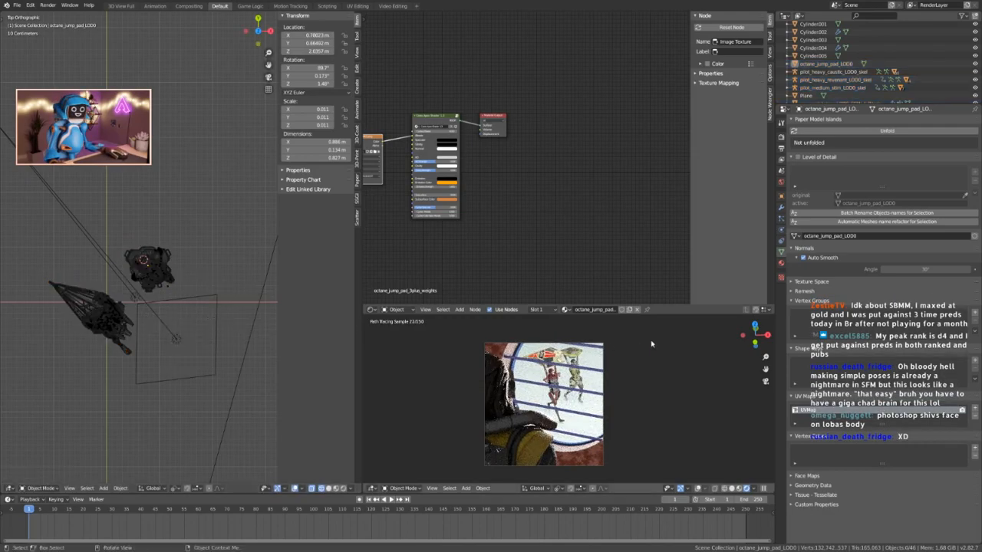
Select the jump pad and stim rig and move them together in top view, placing the rig at about X 1.07, Y 0.14 m.
scroll(168, 268, "up", 8)
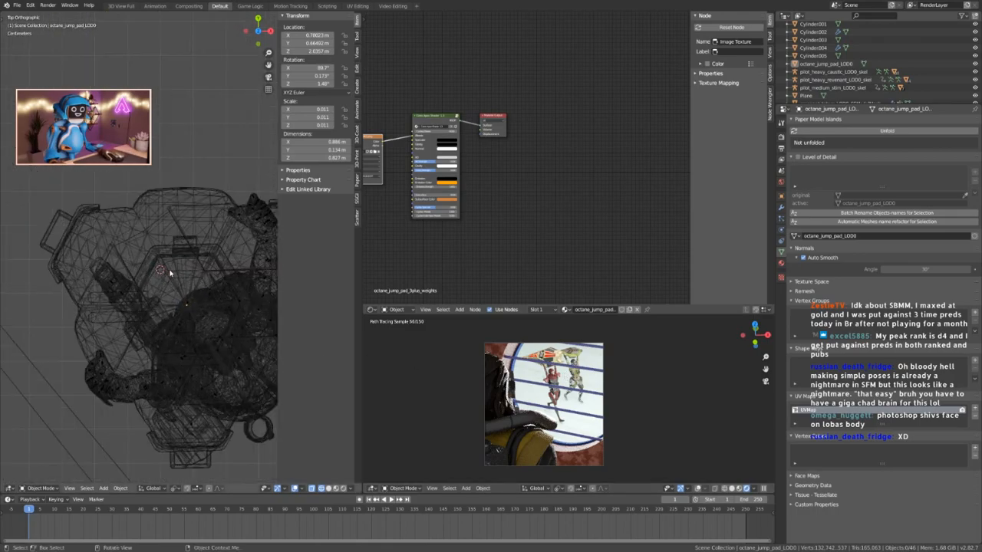
left_click(175, 280)
middle_click_drag(175, 282, 12, 214, "shift")
left_click(141, 366, "shift")
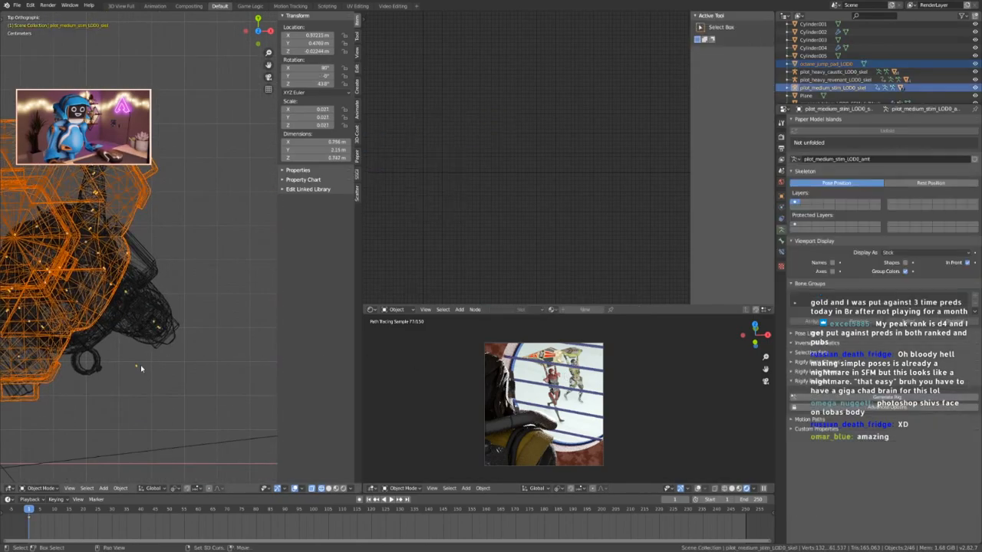
middle_click_drag(141, 367, 203, 318, "shift")
scroll(203, 317, "down", 6)
key("g")
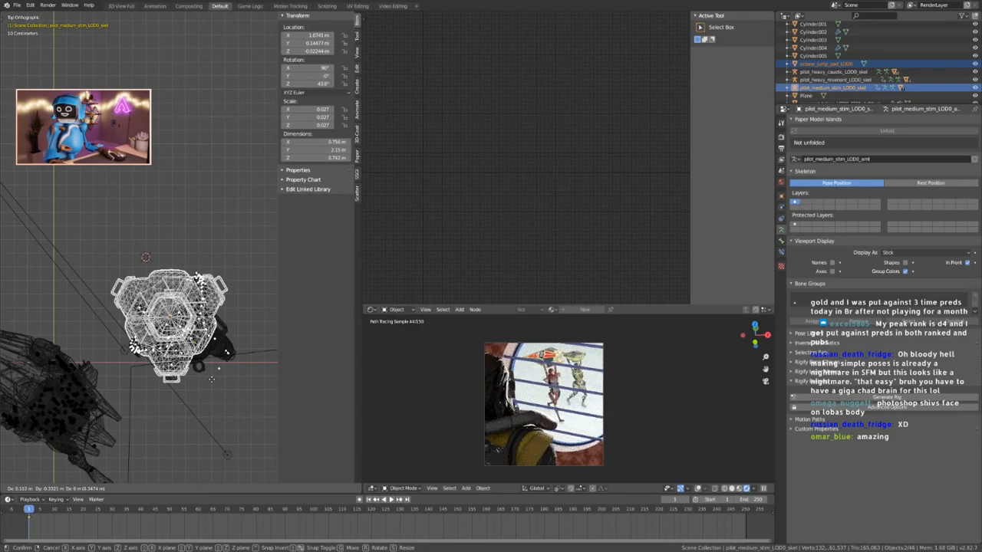
left_click(212, 382)
scroll(222, 371, "down", 8)
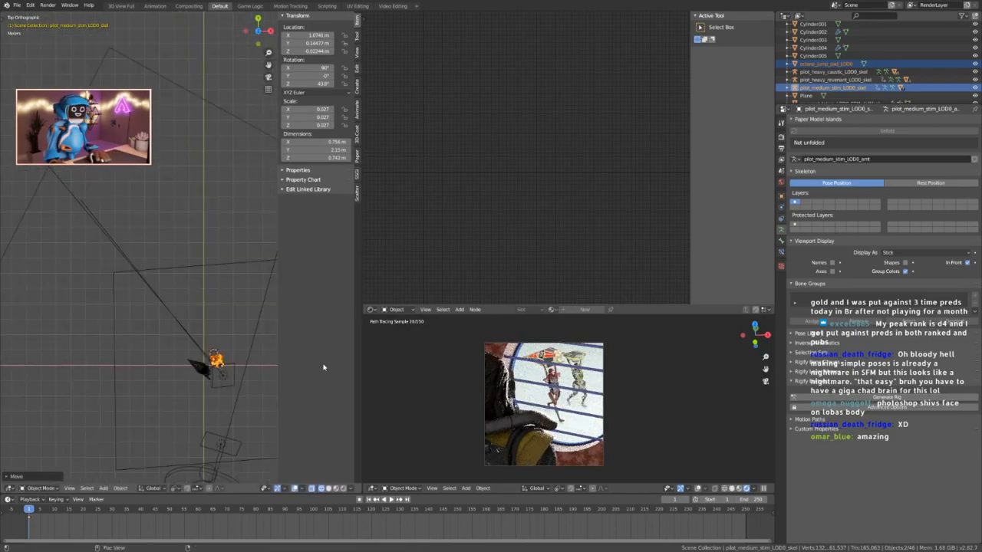
left_click(214, 358)
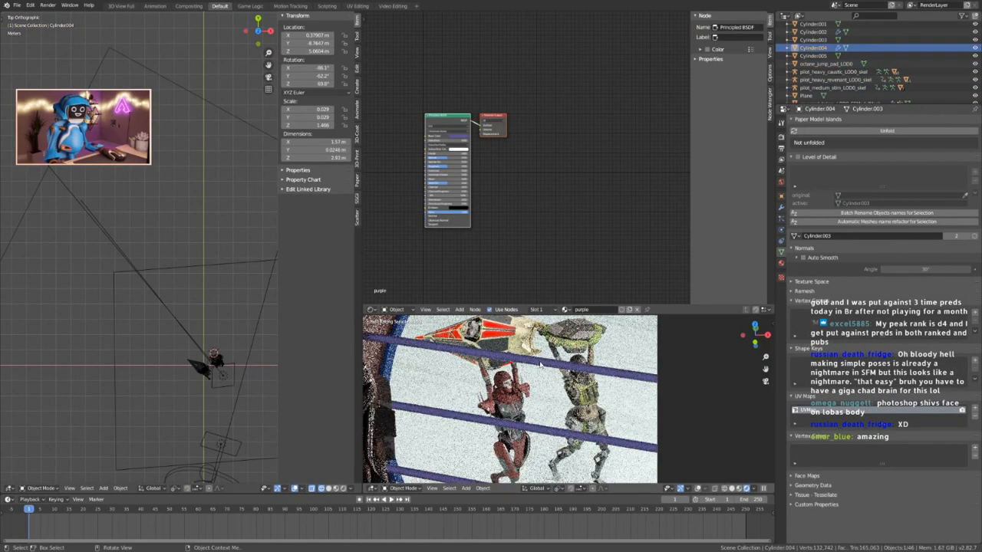
Move the purple bars across the camera view in several passes to about X 0.46, Y -8.67, Z 5.21 m.
key("g")
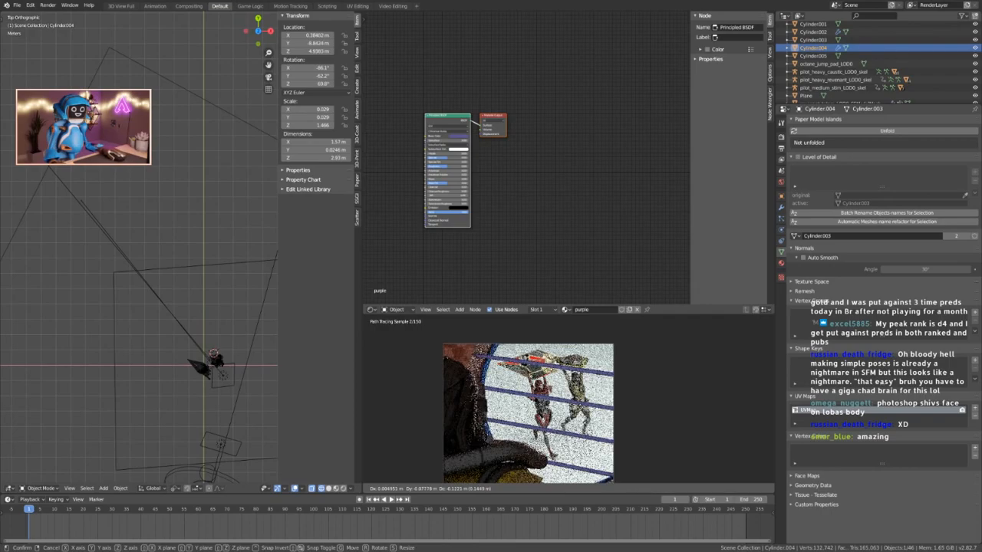
left_click(530, 433)
scroll(529, 433, "down", 2)
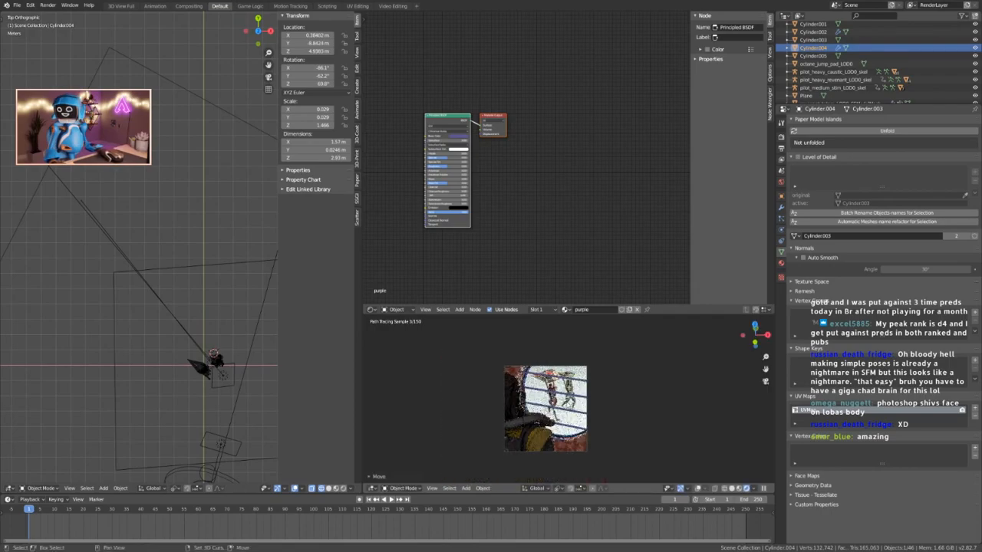
scroll(529, 406, "up", 2)
key("g")
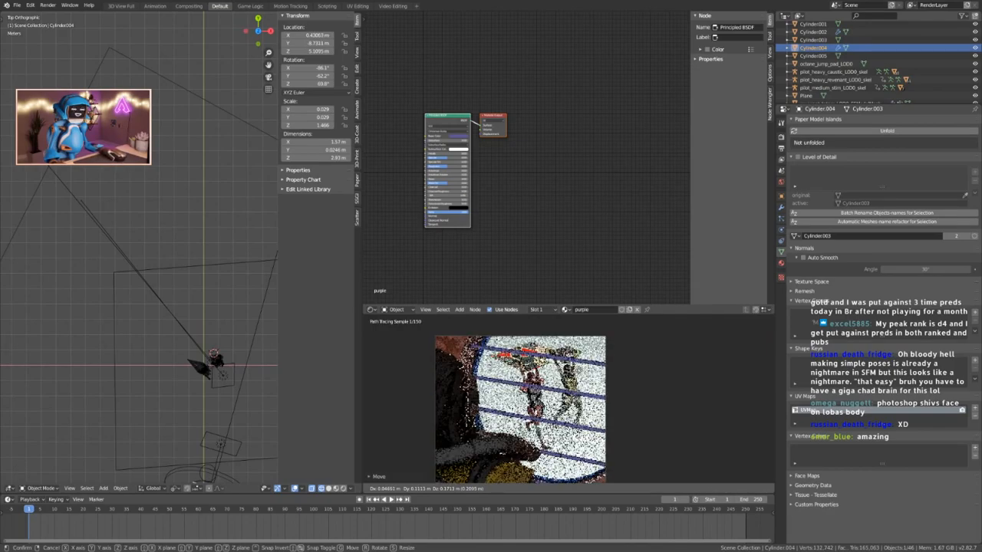
left_click(577, 370)
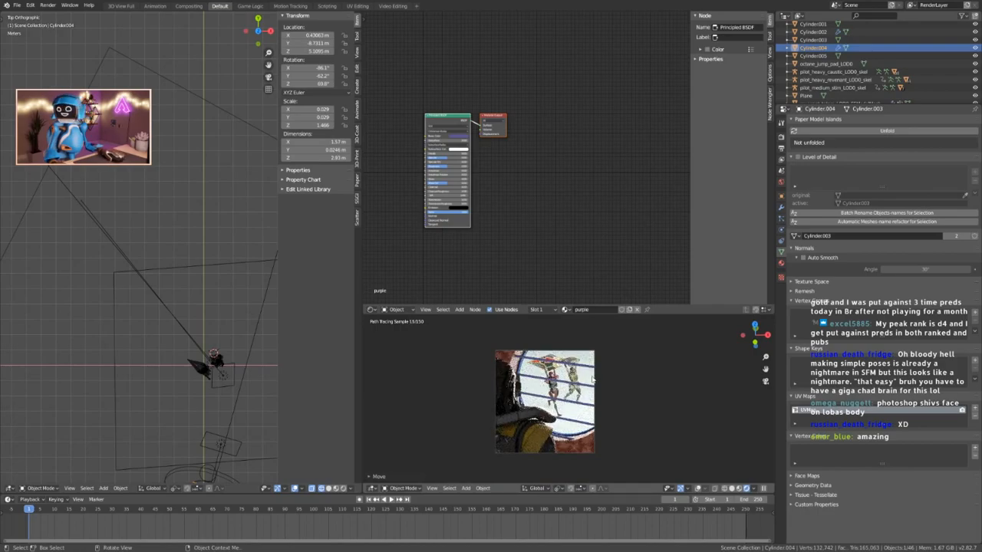
key("g")
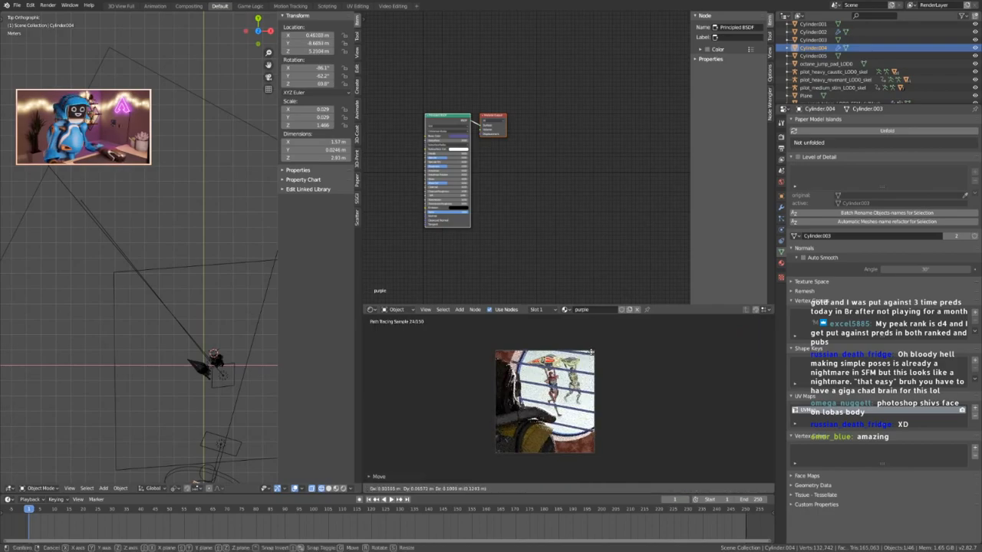
key("Return")
Adjust the spacing of the purple bars by setting their Array modifier's constant X offset to about 5.14 m.
left_click(781, 198)
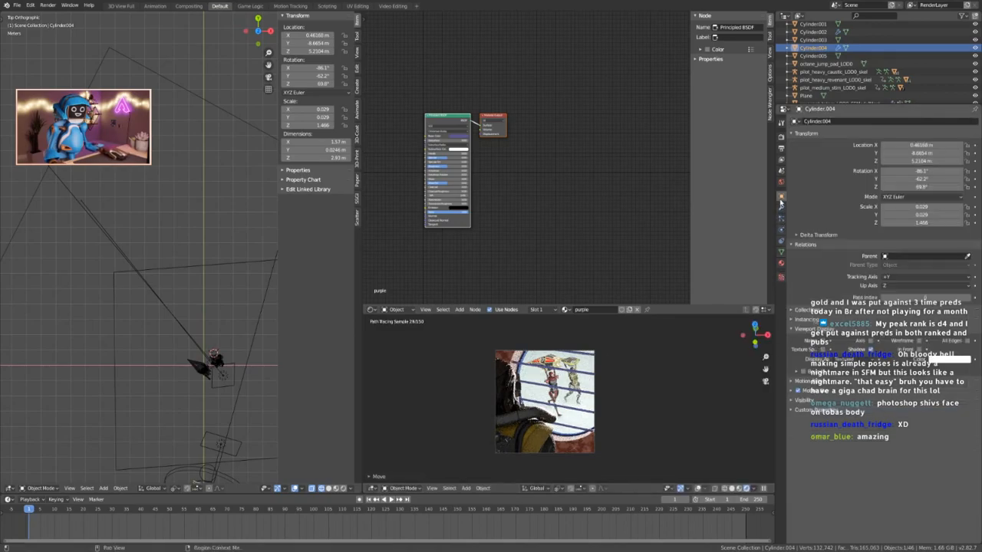
left_click(781, 207)
left_click_drag(874, 203, 913, 203)
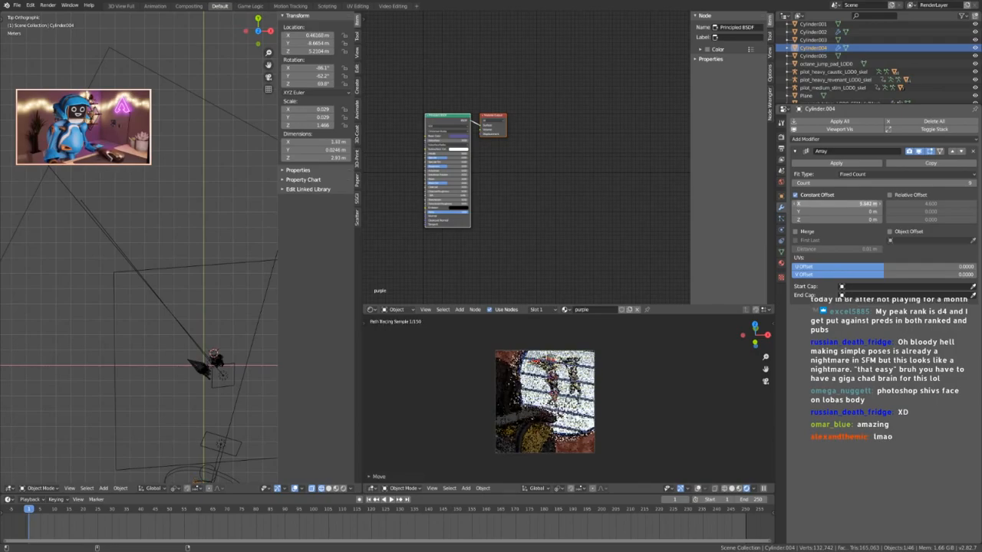
left_click_drag(870, 203, 861, 203)
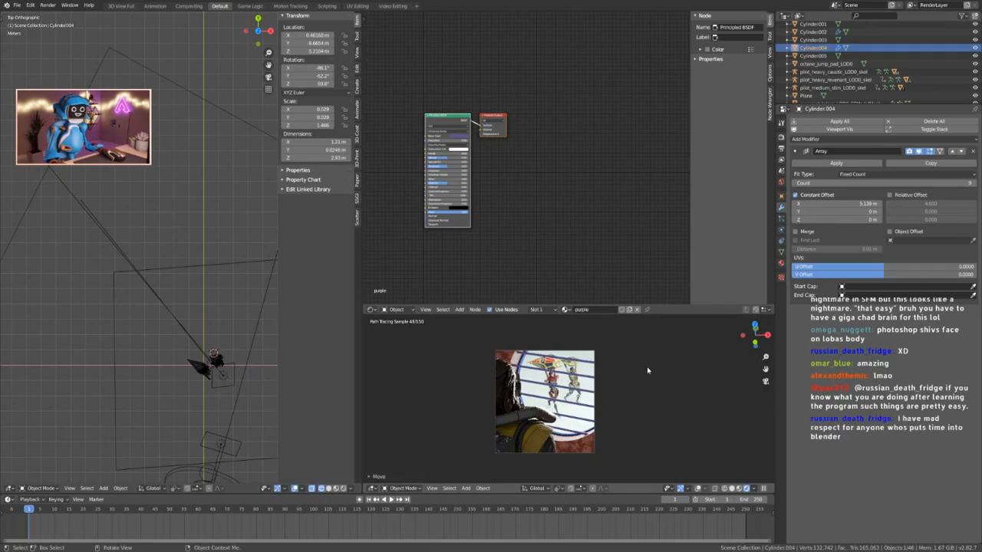
Enlarge the rendered camera viewport by shrinking the node editor above it, and save the project file.
left_click_drag(583, 305, 576, 139)
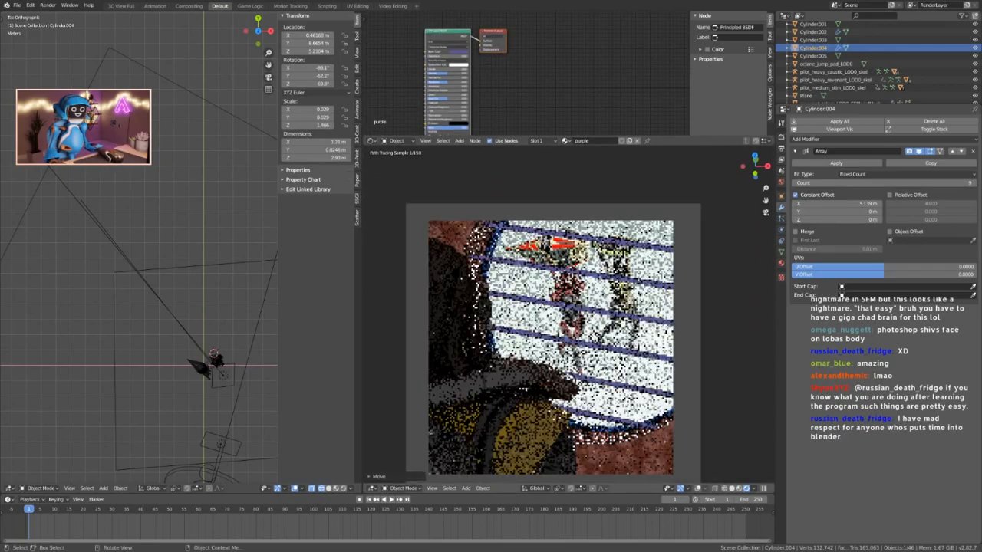
key("ctrl+s")
left_click(606, 281)
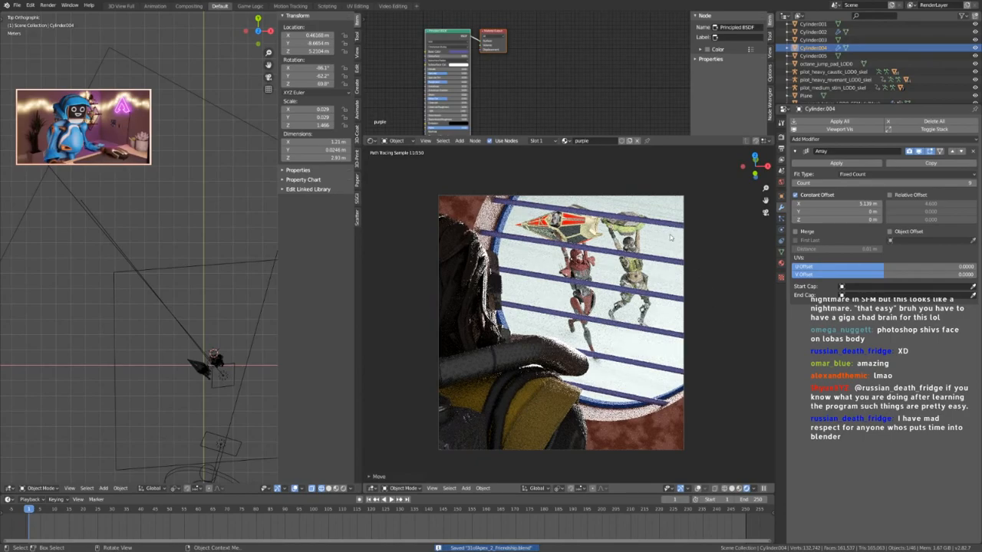
scroll(670, 237, "down", 3)
scroll(576, 320, "up", 2)
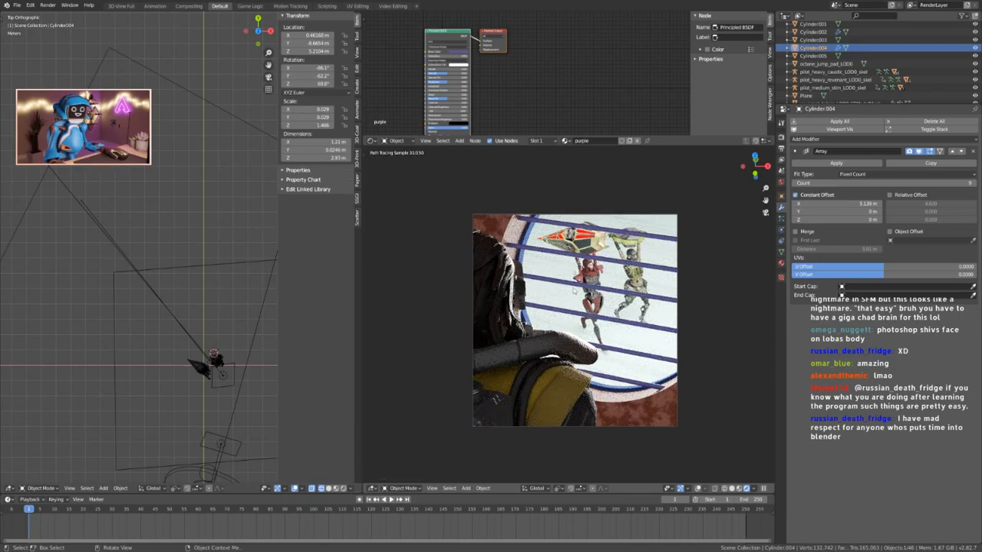
Nudge the purple bars to about X 0.47, Y -8.63, Z 5.27 m and widen their array's X offset to about 6.15 m.
scroll(243, 342, "down", 5)
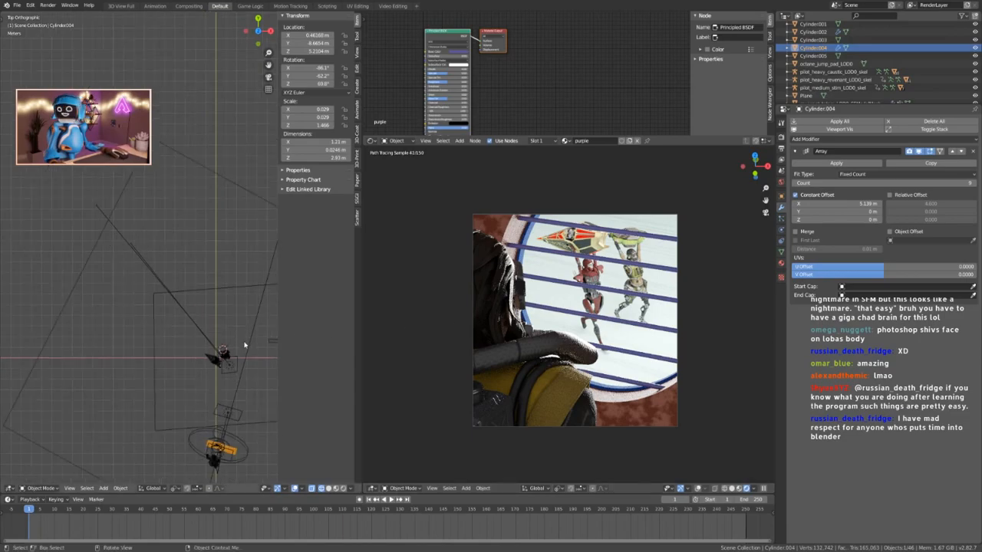
key("g")
left_click(588, 322)
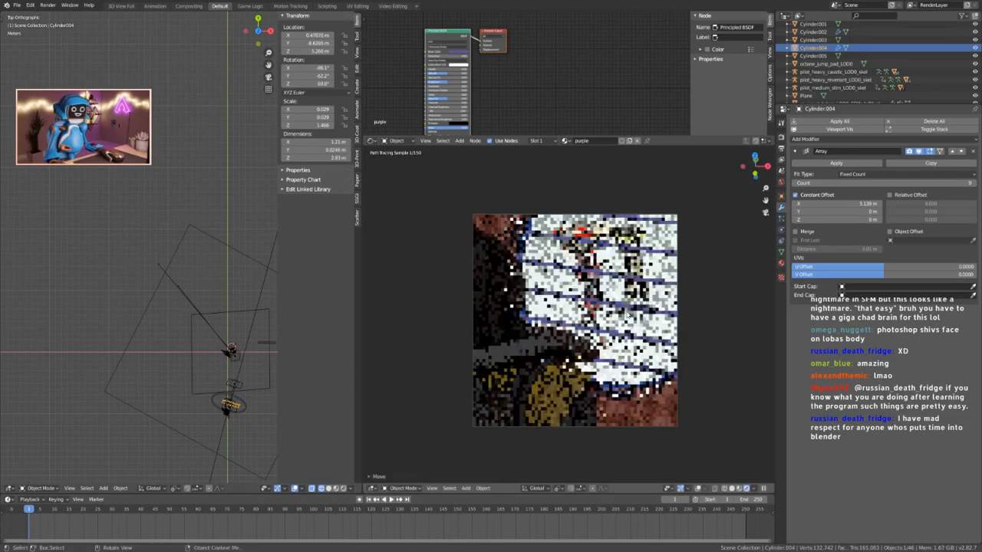
mouse_move(837, 204)
left_mouse_down()
mouse_move(879, 204)
mouse_move(837, 204)
mouse_move(854, 204)
left_mouse_up()
Examine close up in the rendered camera view how the purple bars cross the two characters and their props.
scroll(595, 221, "up", 2)
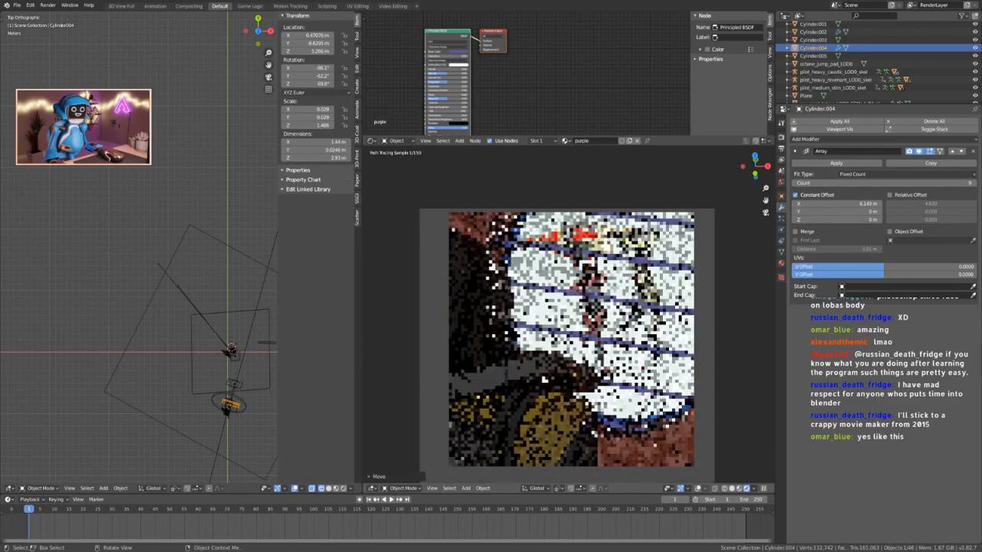
middle_click_drag(594, 221, 546, 290, "shift")
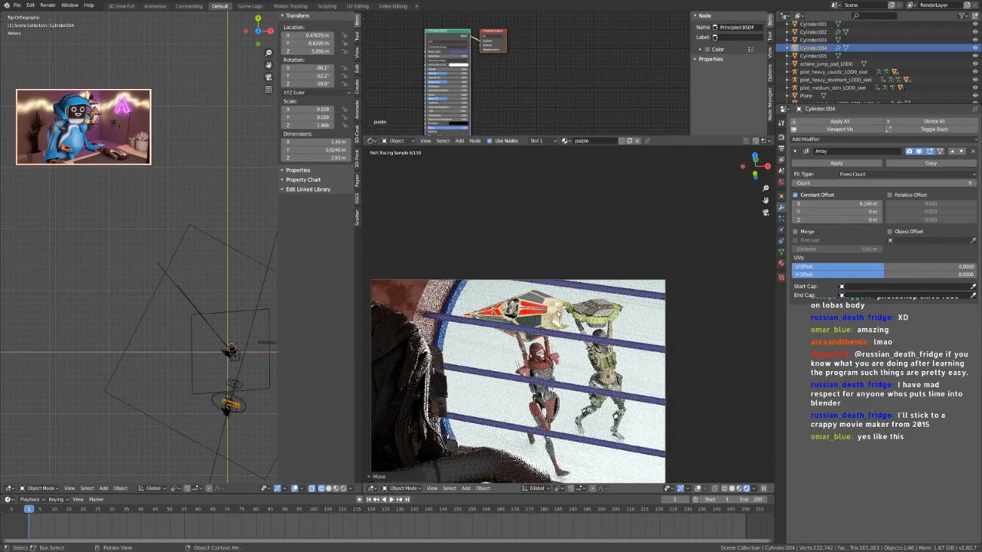
scroll(414, 356, "up", 1)
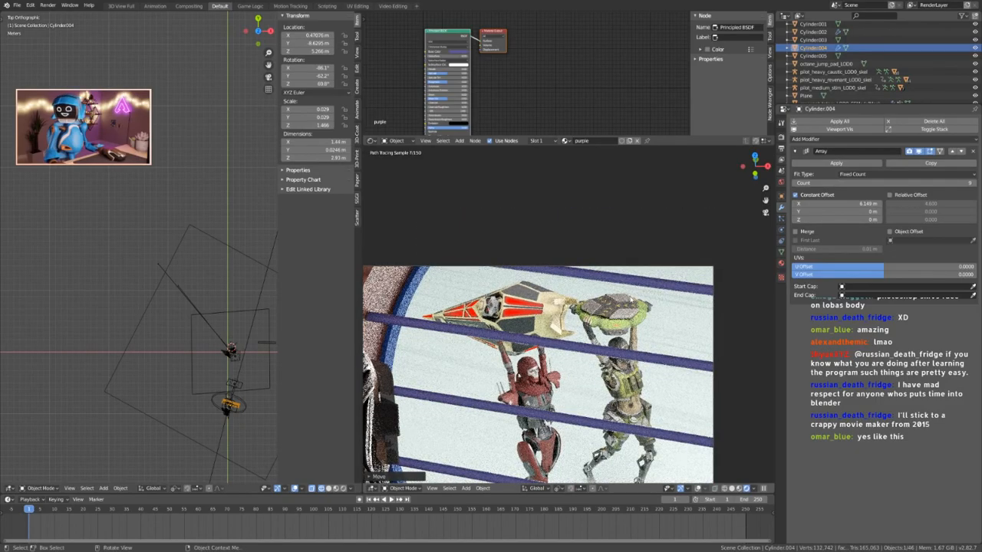
scroll(568, 358, "up", 2)
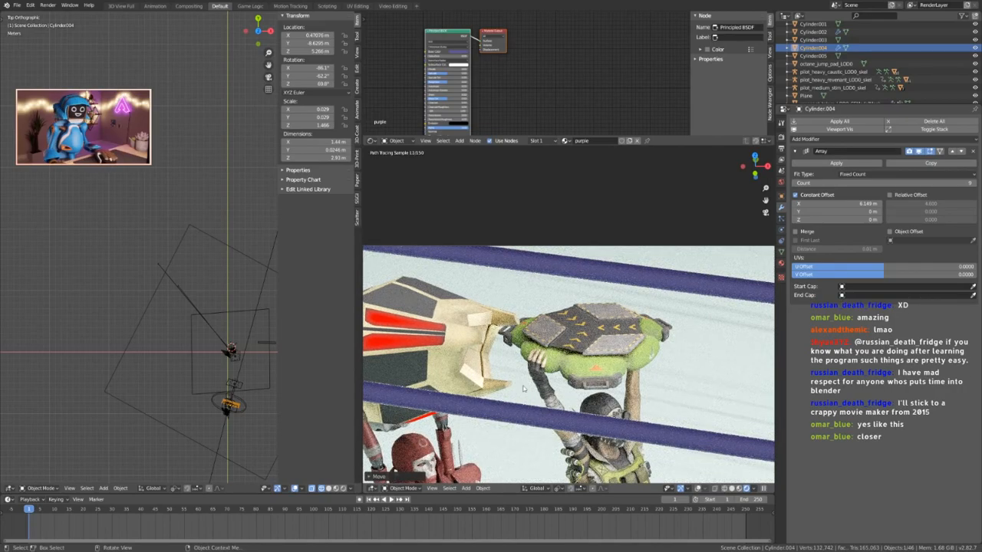
scroll(559, 397, "down", 2)
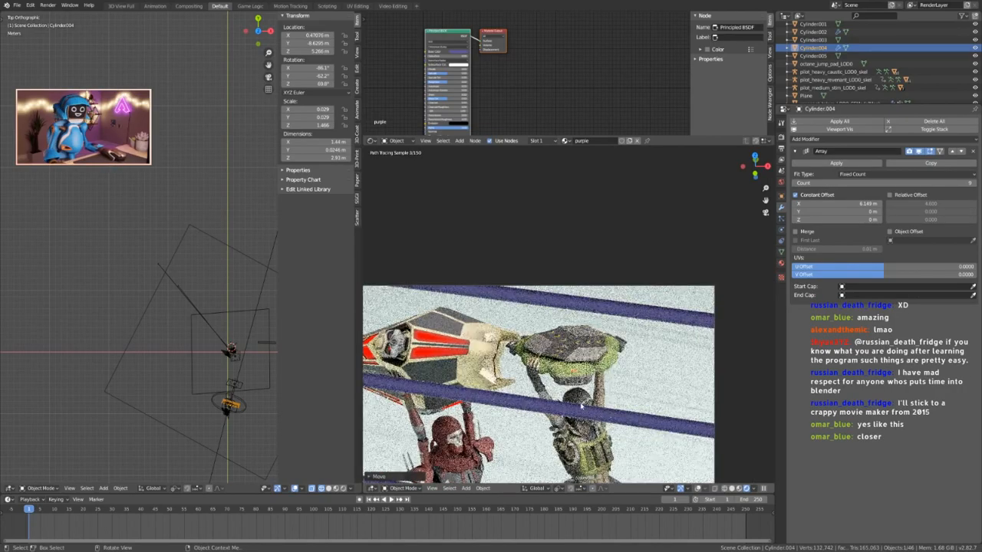
scroll(580, 407, "down", 4)
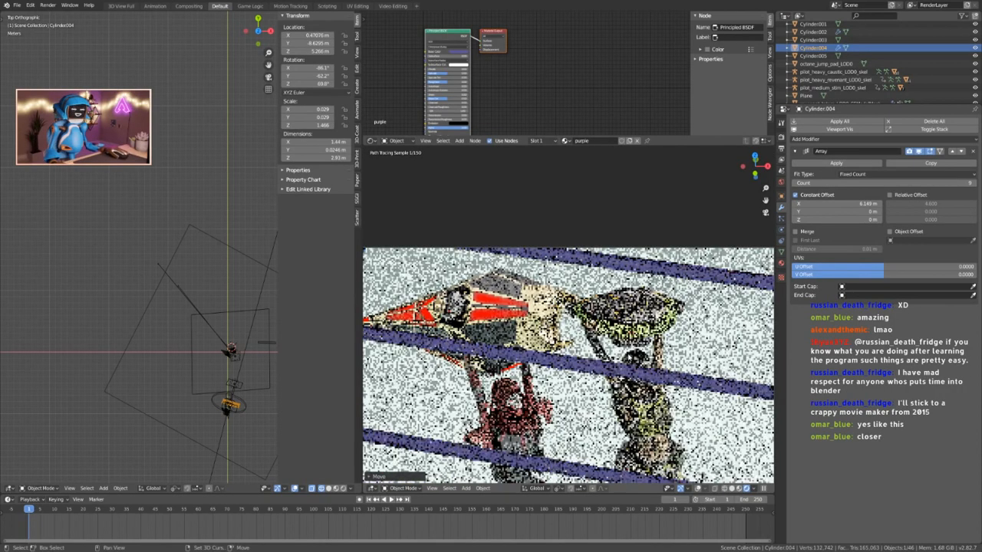
middle_click_drag(581, 406, 583, 368, "shift")
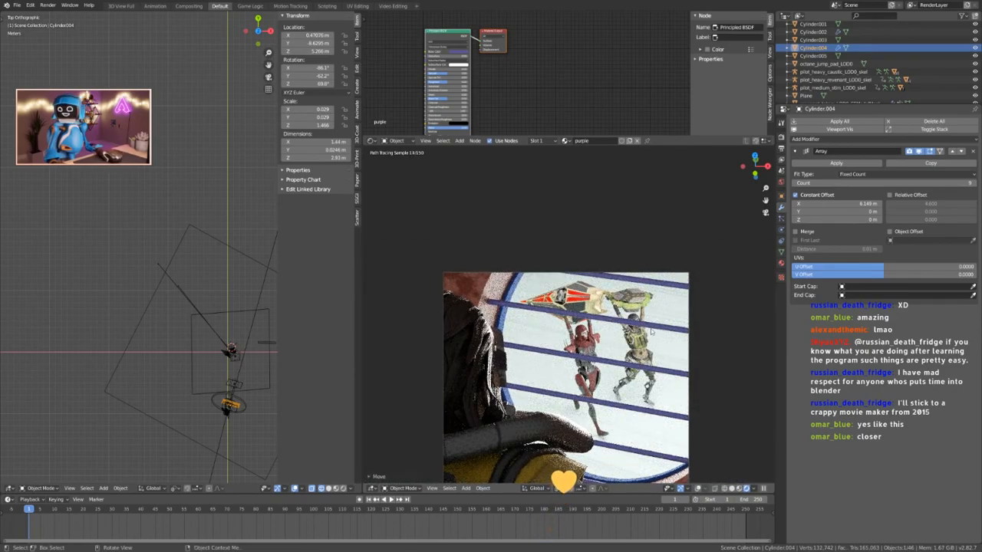
Try a tighter bar spacing of about 4.32 m, then set the array's constant X offset to about 5.17 m.
mouse_move(844, 203)
left_mouse_down()
mouse_move(859, 203)
mouse_move(827, 203)
left_mouse_up()
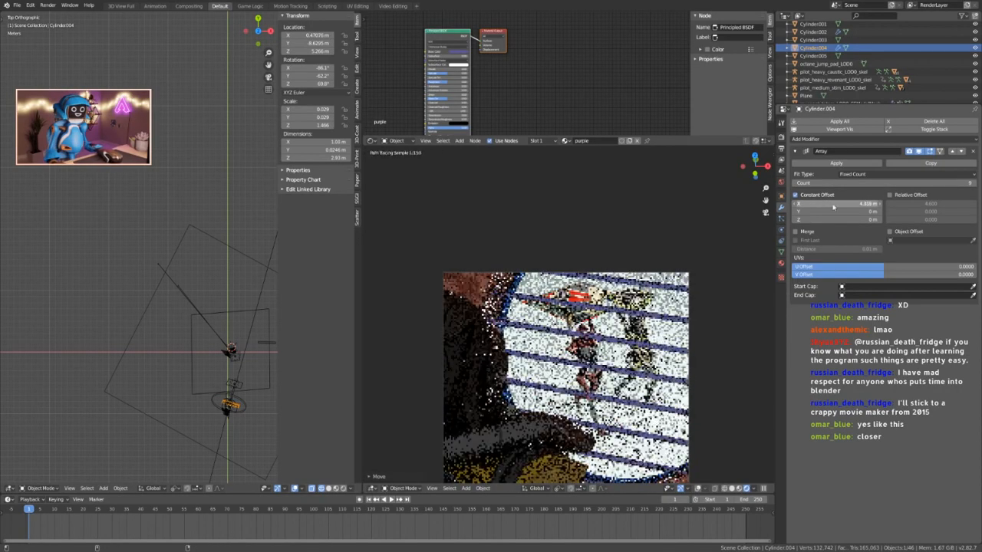
scroll(575, 368, "down", 1)
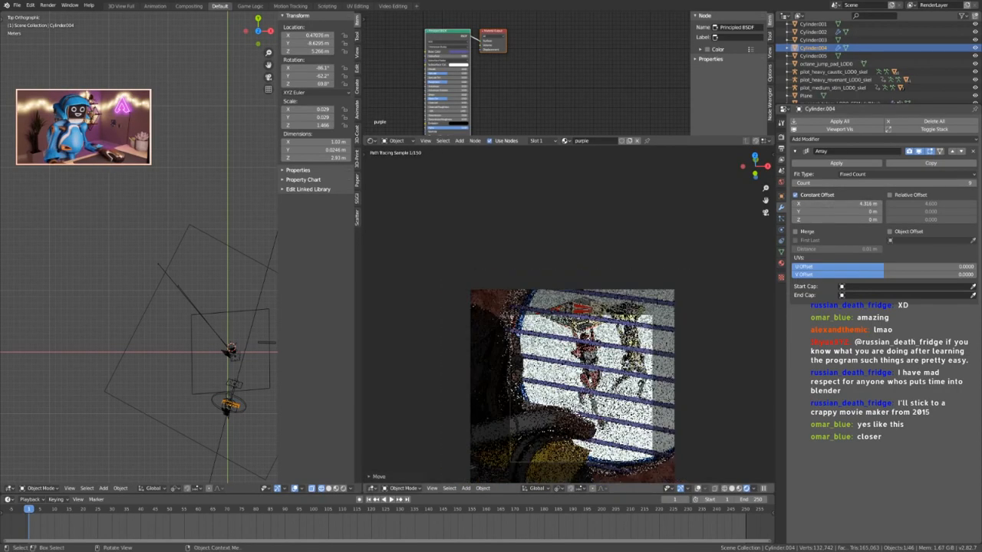
scroll(537, 349, "down", 2)
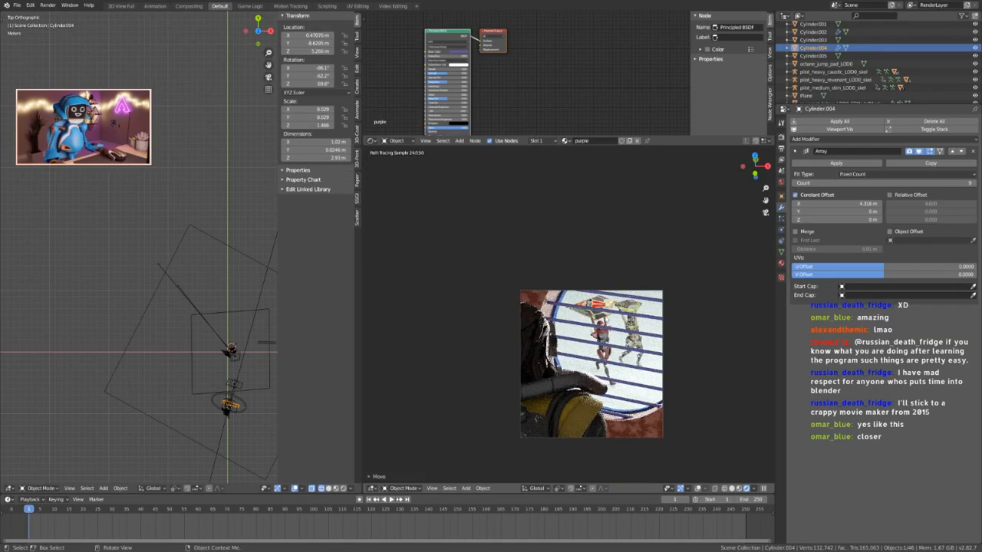
scroll(650, 335, "up", 1)
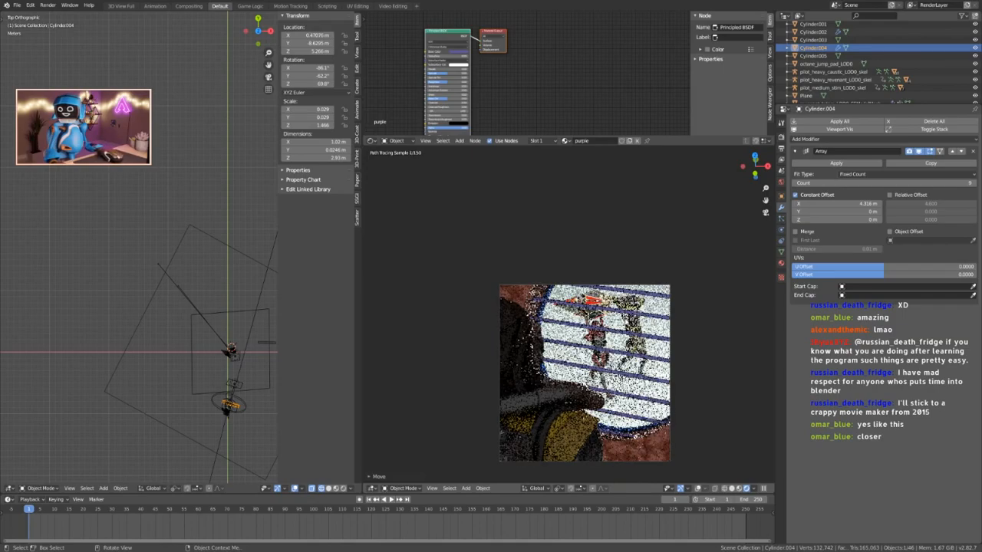
mouse_move(836, 204)
left_mouse_down()
mouse_move(852, 204)
mouse_move(828, 204)
left_mouse_up()
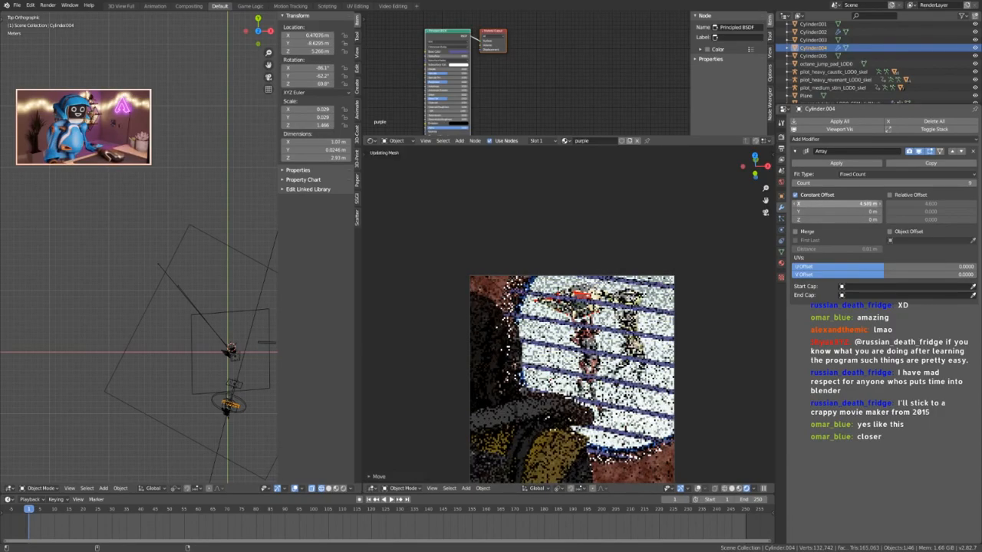
left_click_drag(829, 204, 859, 204)
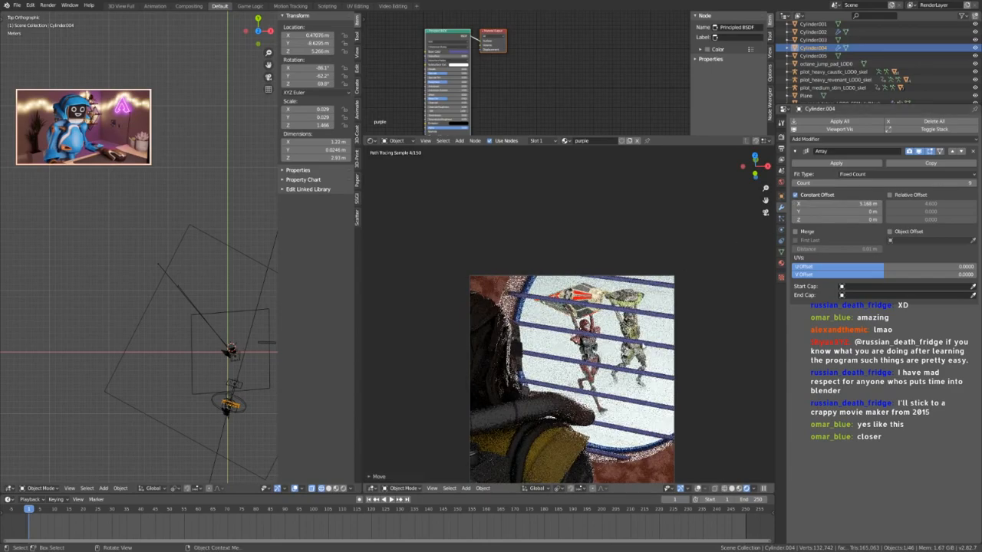
Shift the purple bars slightly in the camera view to about X 0.473, Y -8.626, Z 5.271 m.
key("g")
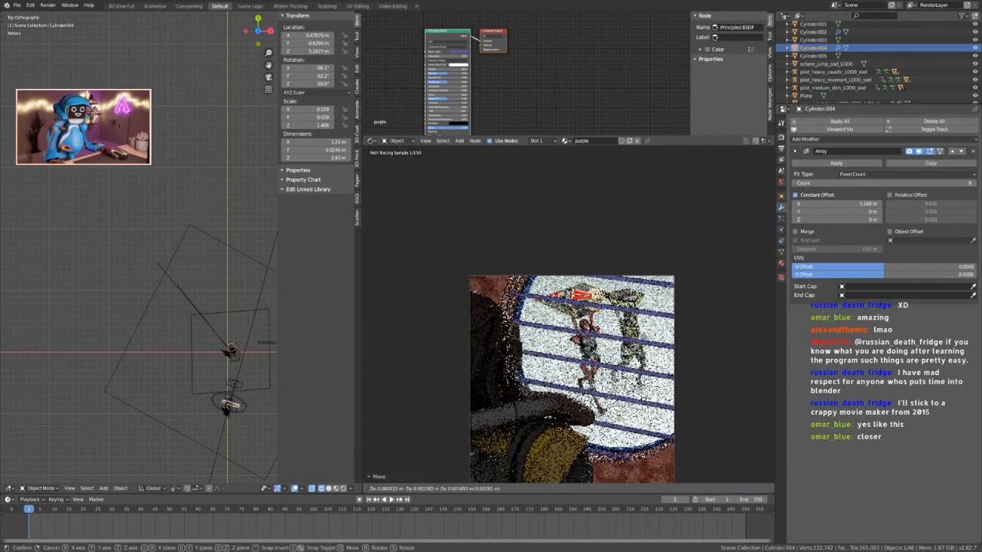
left_click(643, 337)
scroll(606, 311, "down", 2)
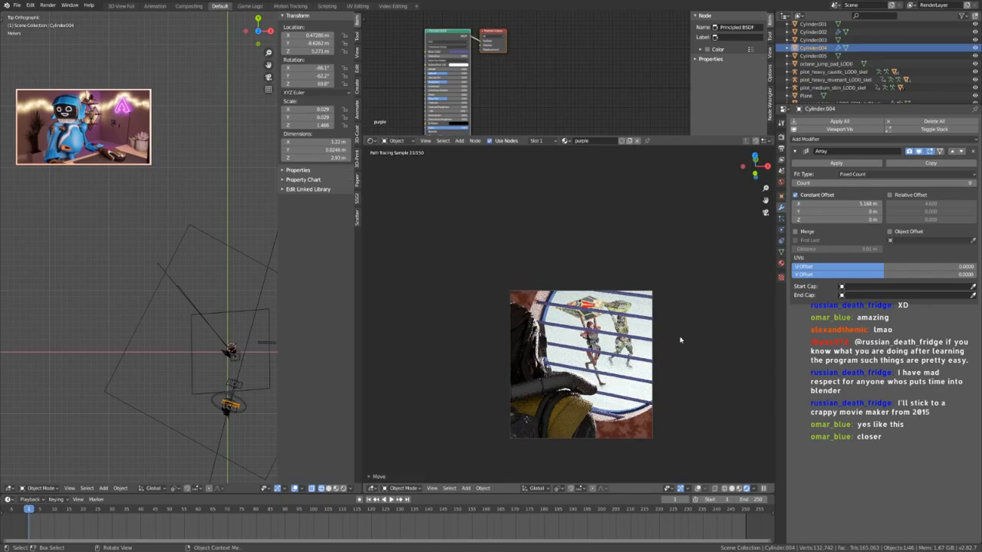
scroll(680, 340, "down", 1)
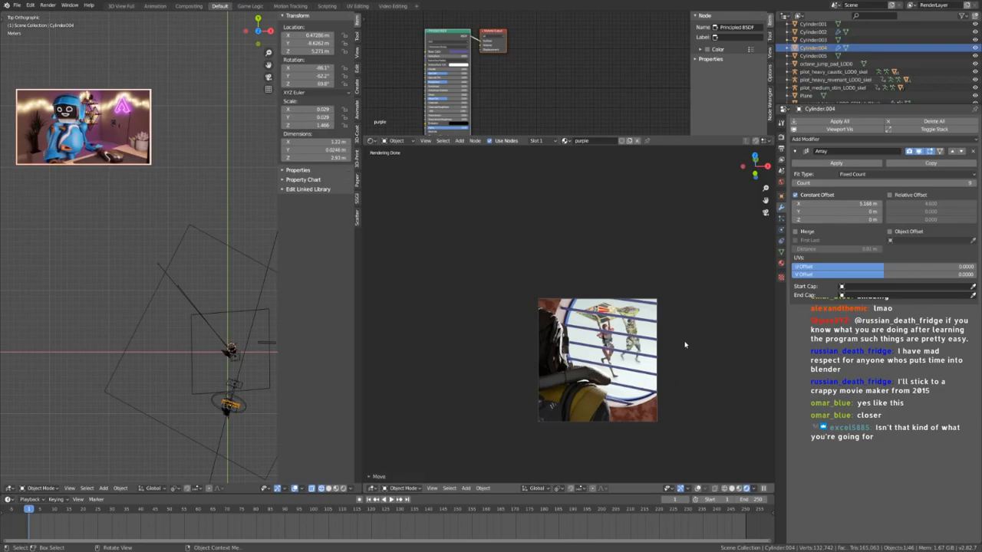
scroll(598, 360, "up", 3)
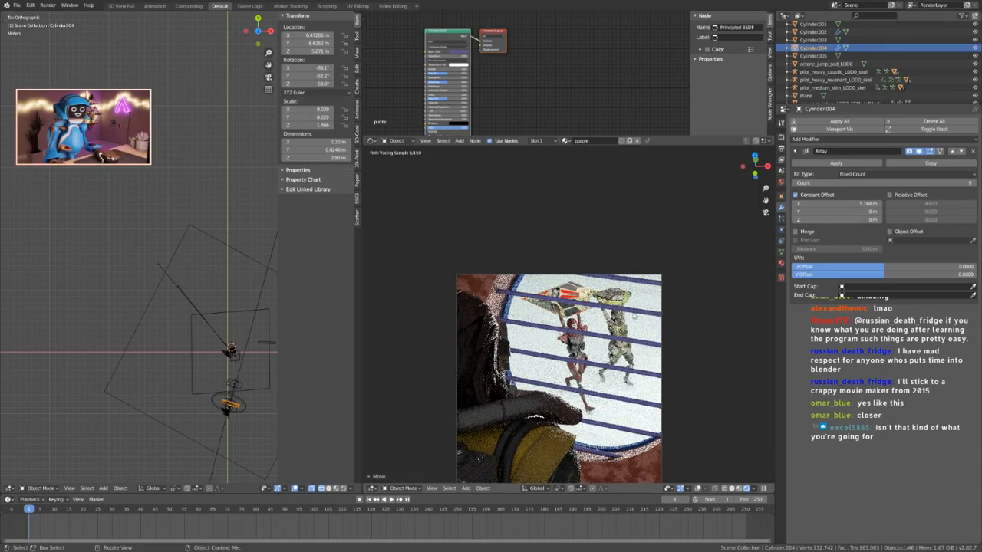
left_click(538, 374)
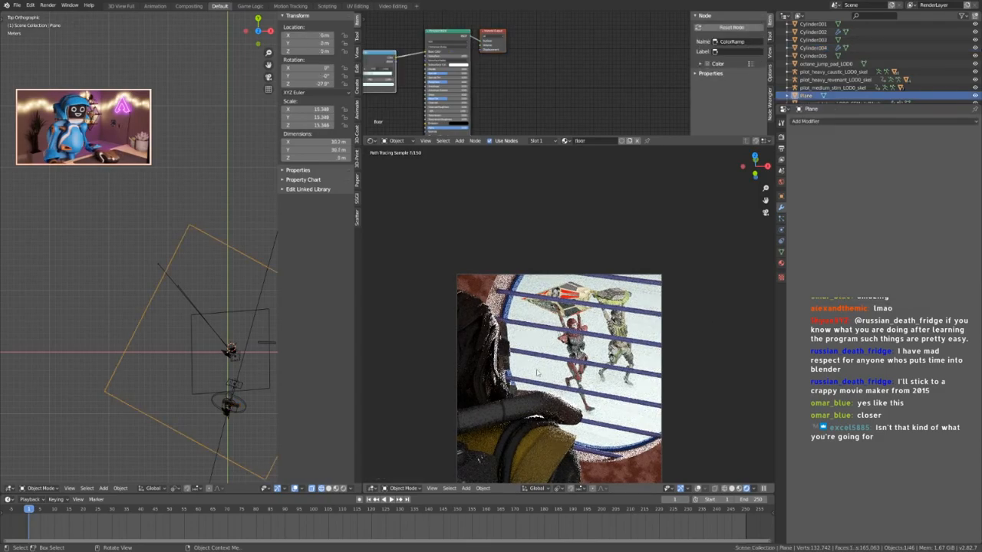
left_click(604, 307)
scroll(717, 343, "down", 4)
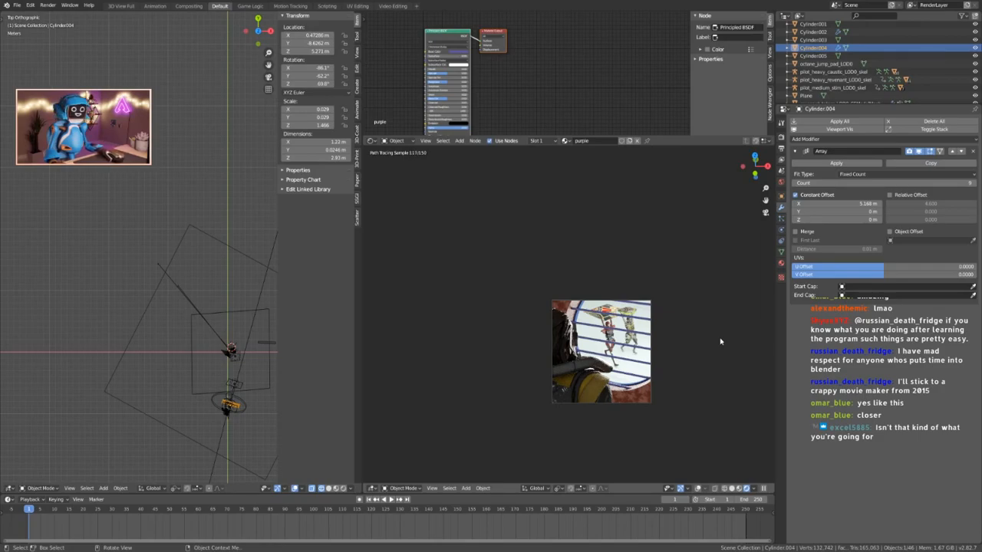
scroll(600, 352, "up", 3)
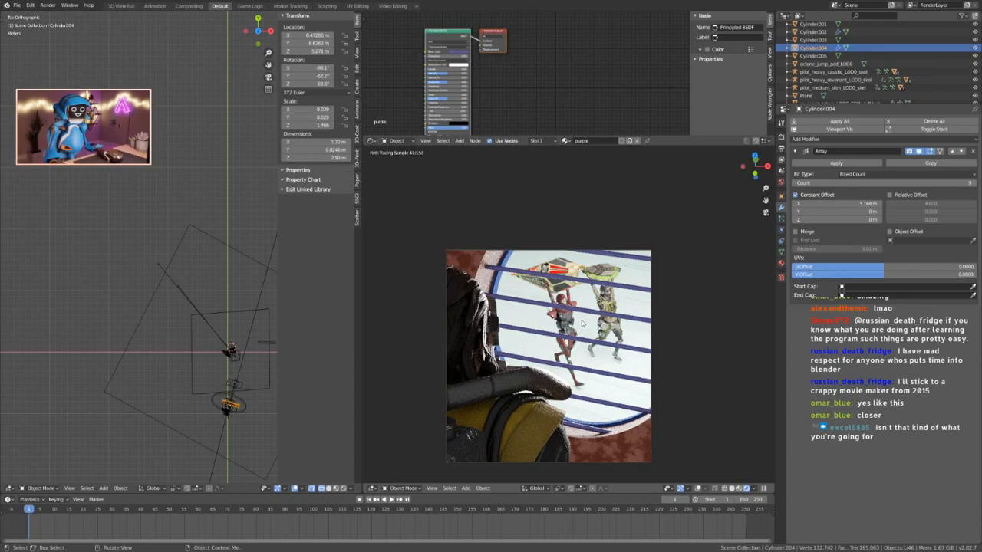
Insert a second Mix Shader in the revenant totem's material between the red Emission node and the existing Mix Shader.
left_click(562, 264)
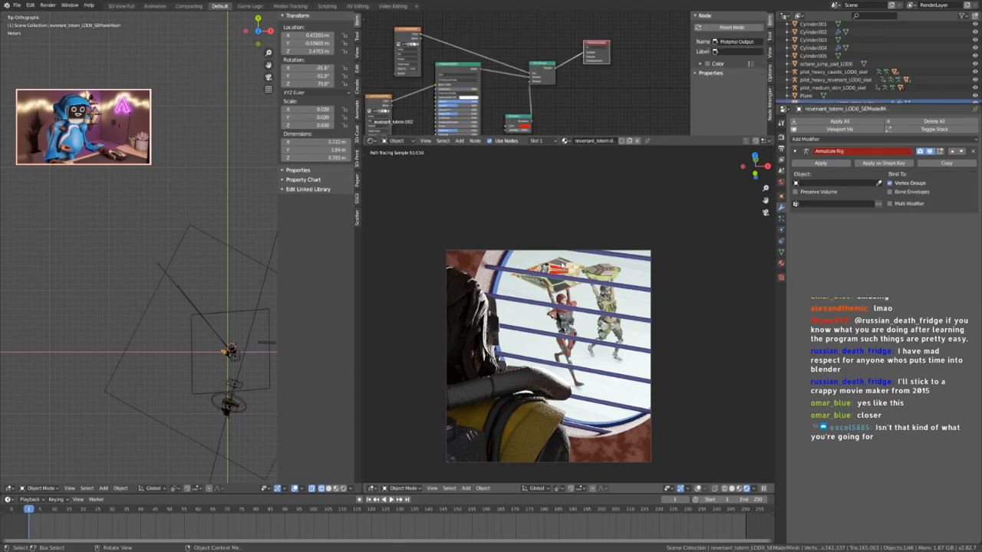
middle_click_drag(560, 99, 564, 82)
key("shift+a")
left_click(563, 82)
type("mix")
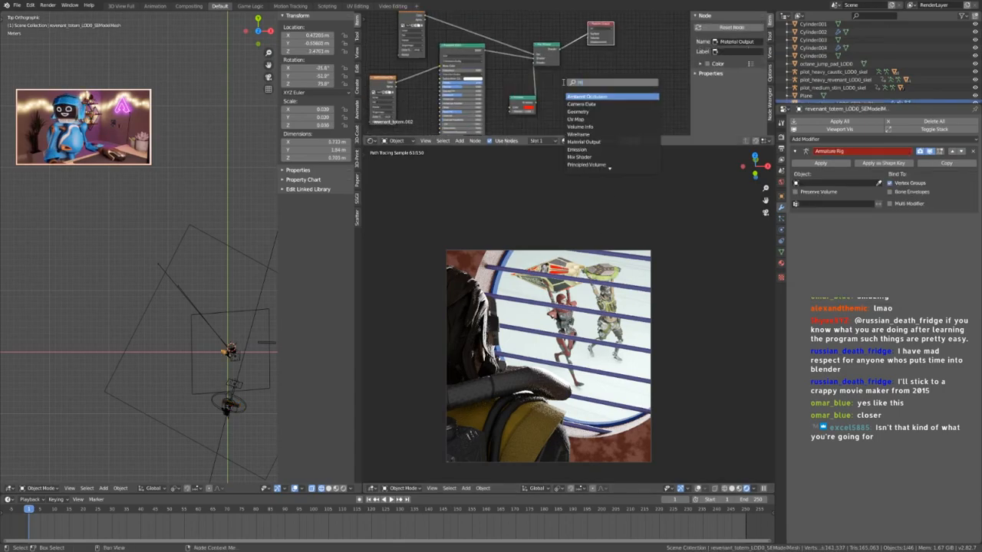
key("Return")
left_click(536, 79)
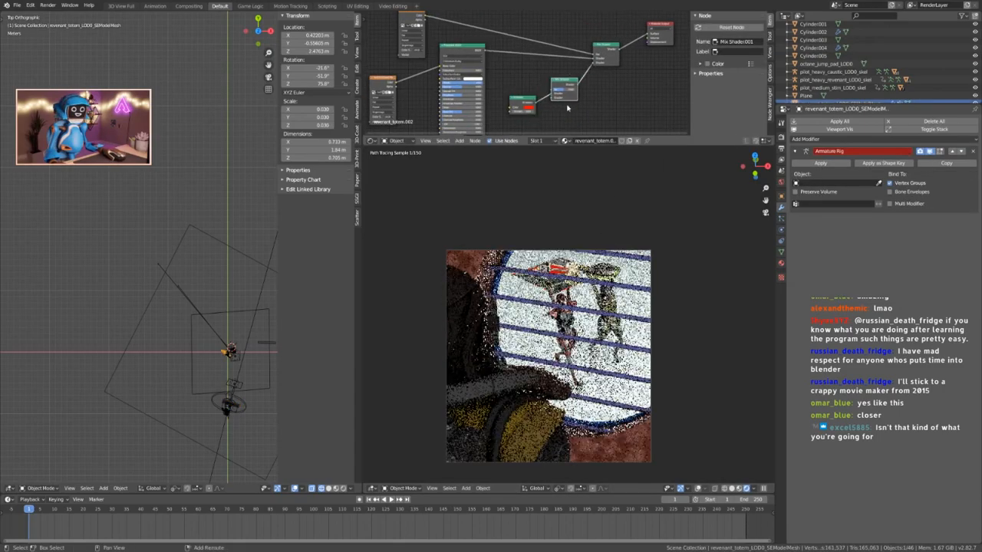
Add a Light Path node and connect its Is Camera Ray output to the factor of the new Mix Shader.
middle_click_drag(554, 116, 581, 86)
scroll(572, 93, "up", 5)
key("shift+a")
left_click(573, 97)
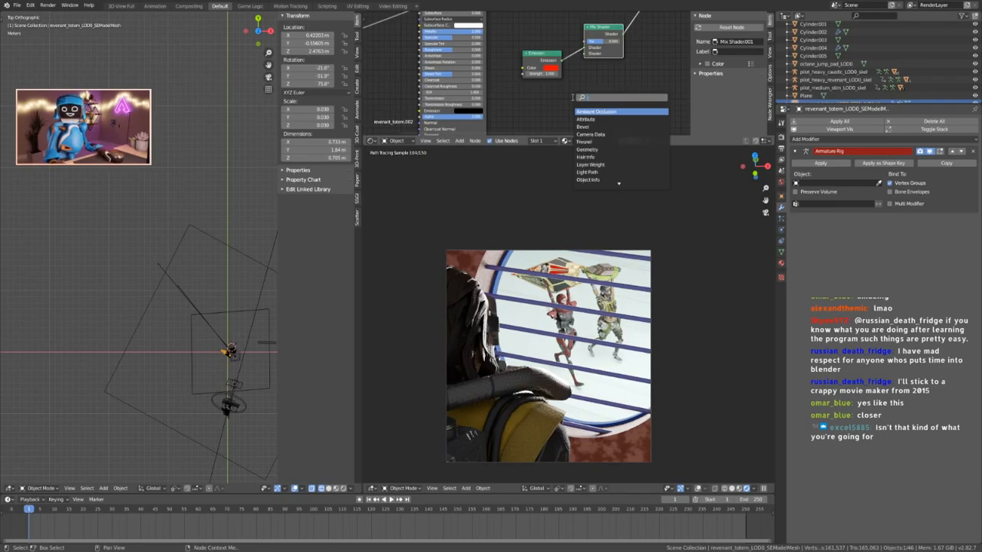
key("Escape")
key("shift+a")
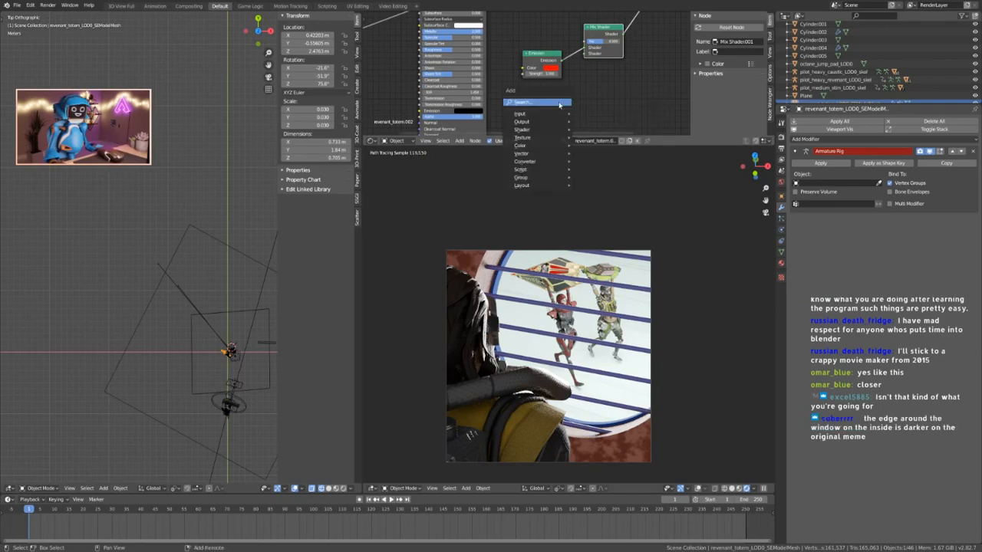
mouse_move(548, 129)
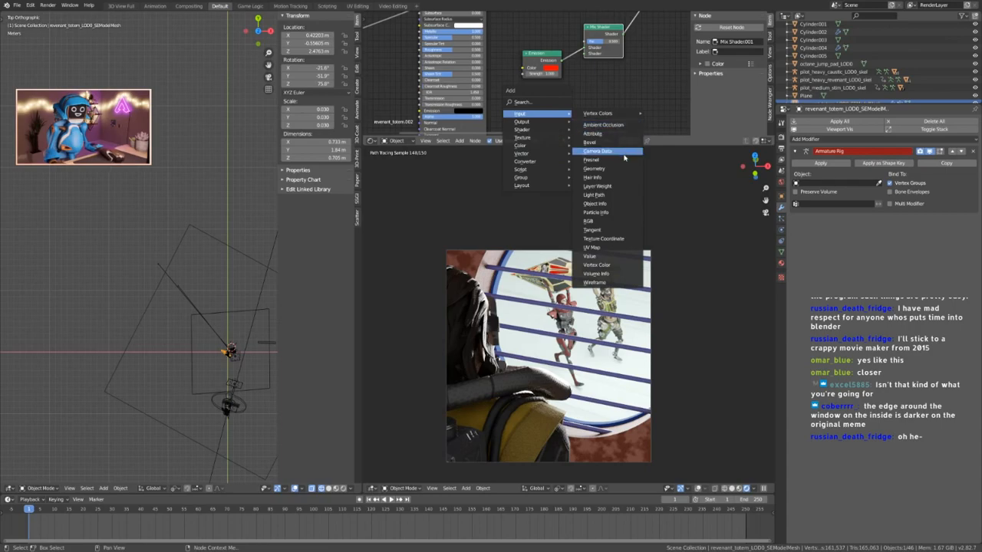
left_click(614, 195)
left_click(593, 92)
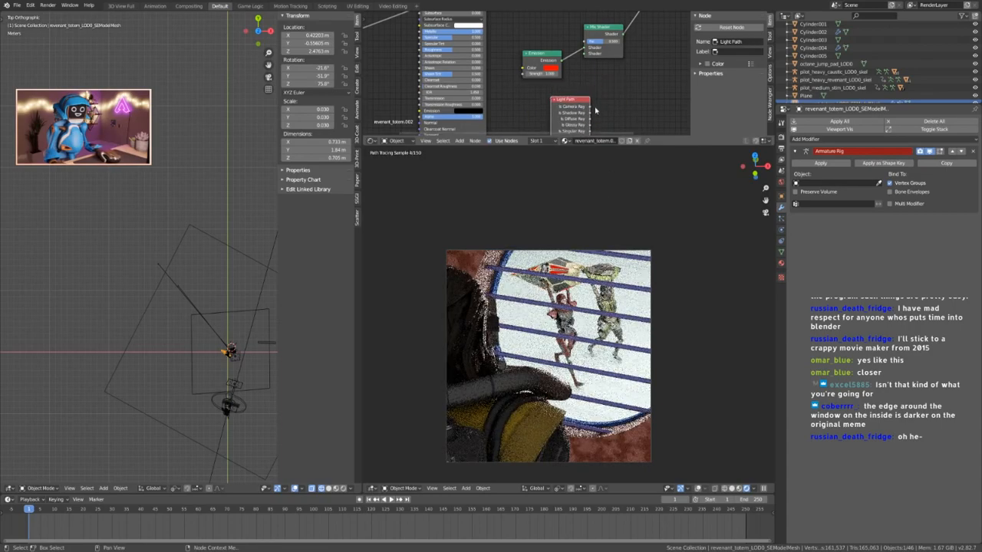
left_click_drag(583, 99, 587, 41)
left_click_drag(548, 87, 520, 20)
Enlarge the shader editor area and spread the Light Path, Emission and Mix Shader nodes apart.
scroll(574, 78, "up", 5)
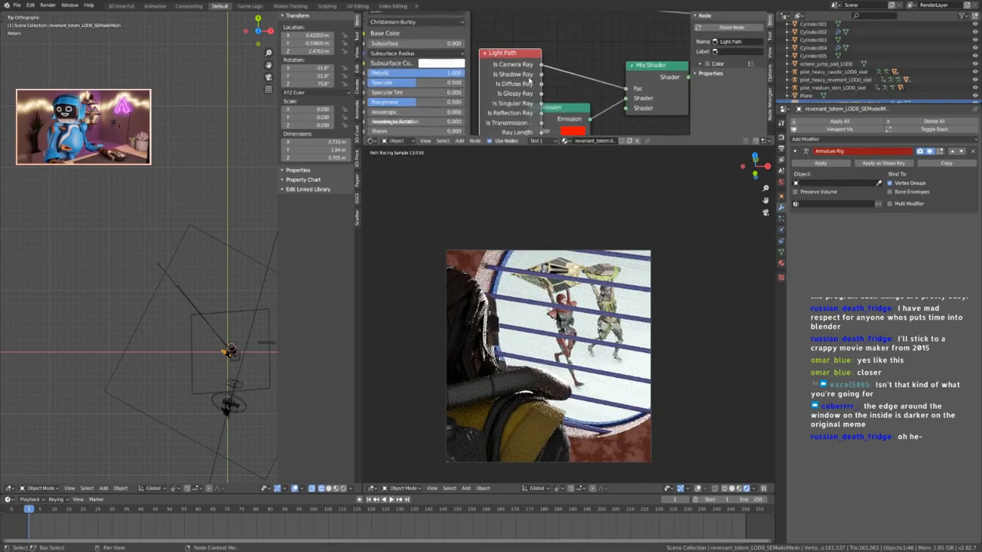
left_click_drag(584, 146, 584, 261)
middle_click_drag(596, 205, 551, 134)
scroll(551, 133, "down", 6)
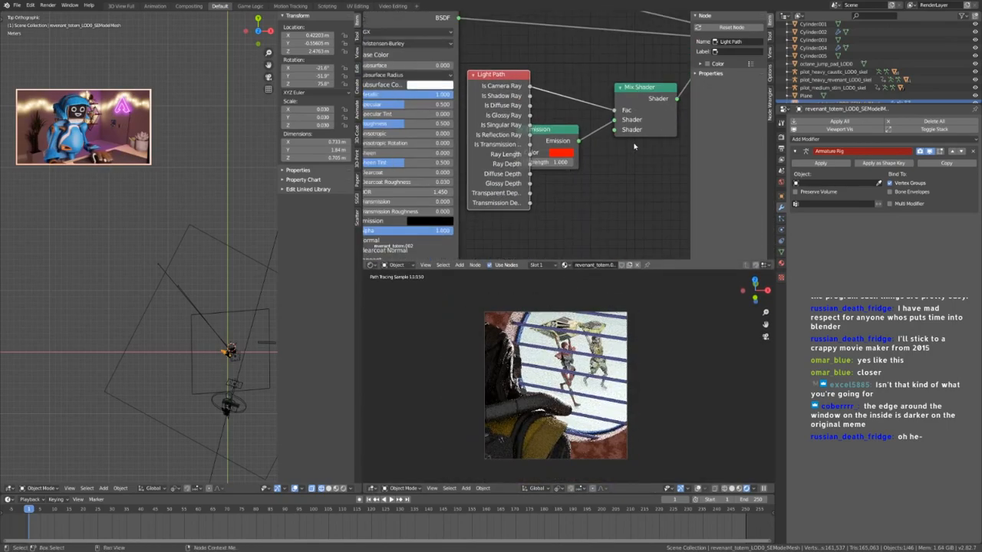
middle_click_drag(637, 106, 557, 123)
left_click_drag(556, 124, 594, 125)
left_click_drag(462, 155, 494, 187)
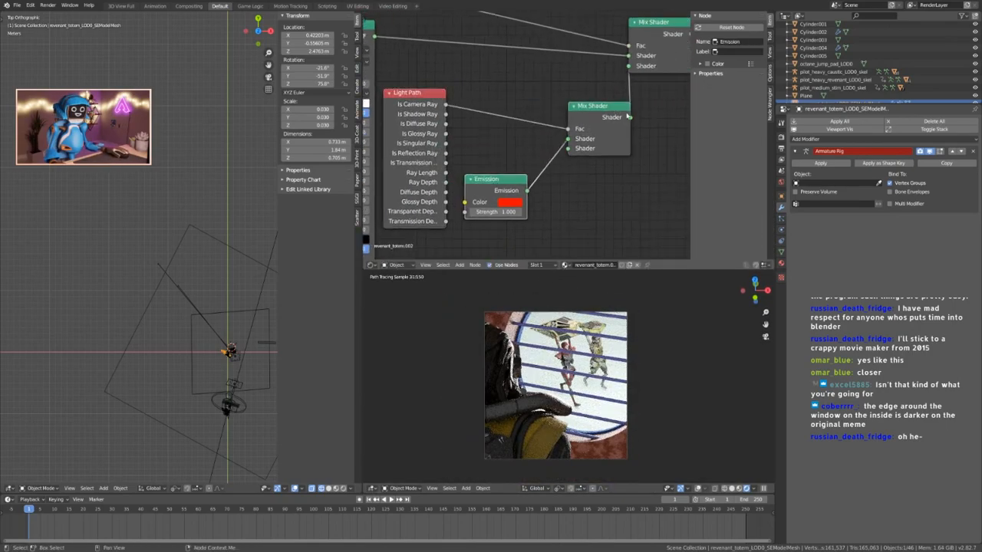
Duplicate the red Emission node and connect the copy to the new Mix Shader's second shader input.
middle_click_drag(562, 194, 606, 193)
left_click_drag(530, 179, 546, 201)
key("shift+d")
left_click(531, 133)
left_click_drag(571, 143, 612, 147)
Set the strength of the original Emission, feeding the new Mix Shader's first shader input, to 10000.
scroll(553, 339, "up", 6)
scroll(553, 340, "down", 2)
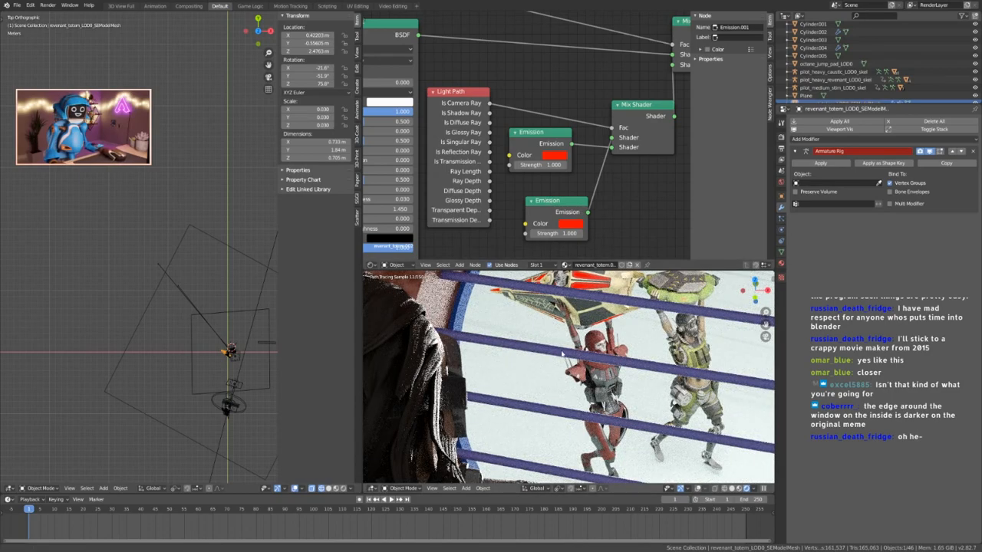
middle_click_drag(564, 352, 532, 386, "shift")
left_click(562, 233)
type("10000")
key("Return")
Examine the totem's light close up with a render region on the red character's head and a larger one around the totem.
scroll(568, 376, "up", 3)
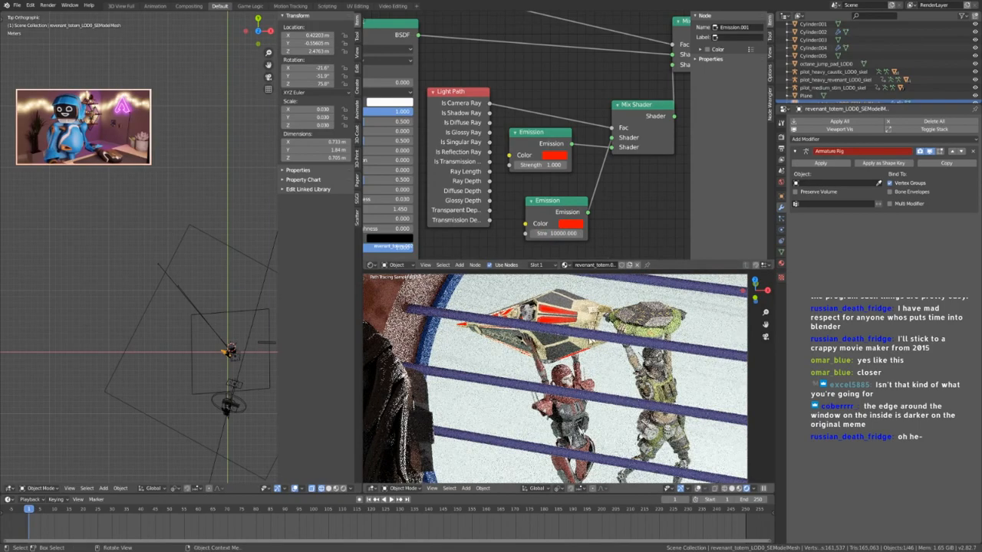
scroll(567, 375, "up", 2)
middle_click_drag(506, 322, 621, 422, "shift")
scroll(568, 376, "up", 2)
key("ctrl+b")
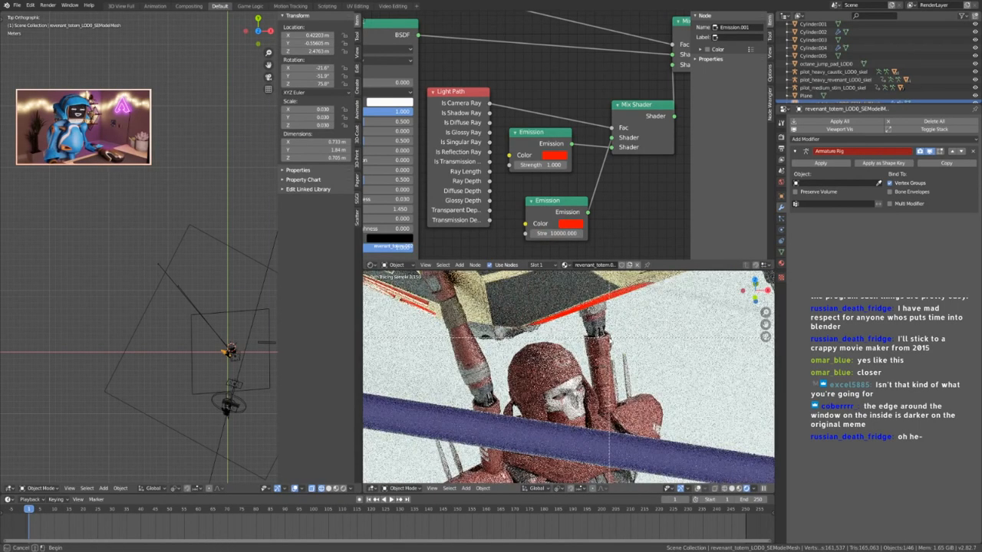
left_click_drag(505, 339, 609, 392)
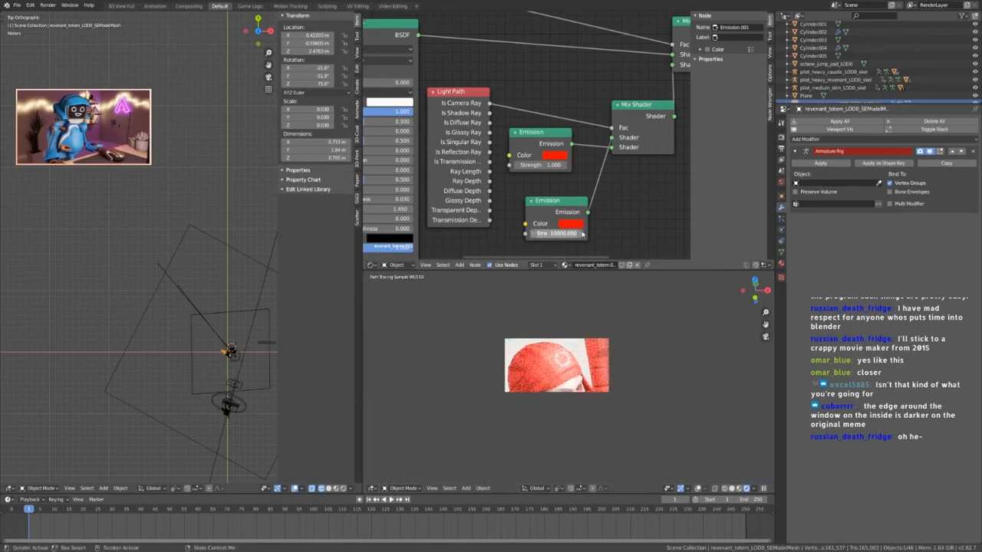
scroll(572, 363, "down", 5)
key("ctrl+b")
left_click_drag(622, 295, 566, 338)
scroll(569, 345, "up", 4)
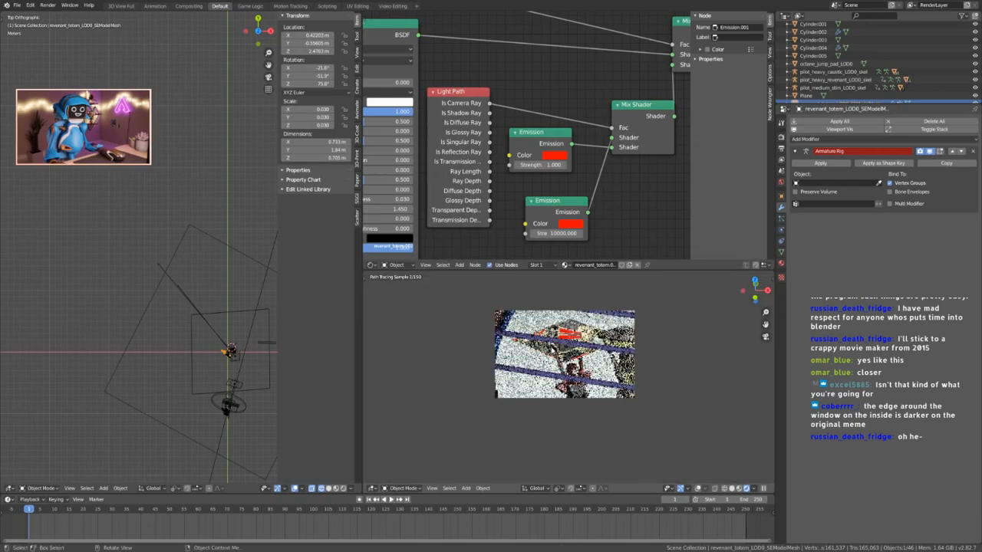
scroll(574, 303, "up", 6)
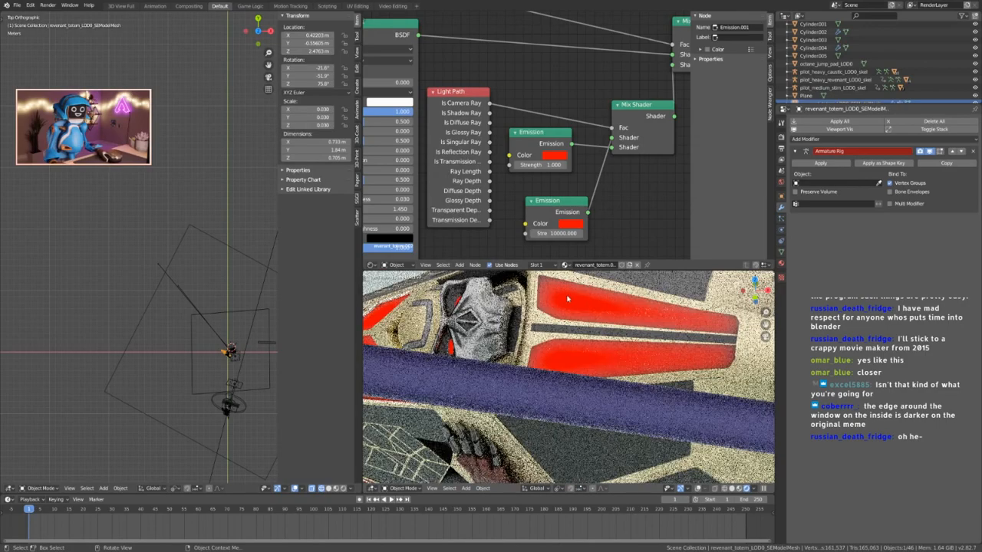
Try blue as the color of the duplicated Emission with strength 1 and compare it with the light on the characters.
left_click(554, 155)
left_click_drag(587, 37, 603, 33)
scroll(578, 407, "down", 4)
scroll(579, 407, "down", 2)
scroll(578, 408, "down", 4)
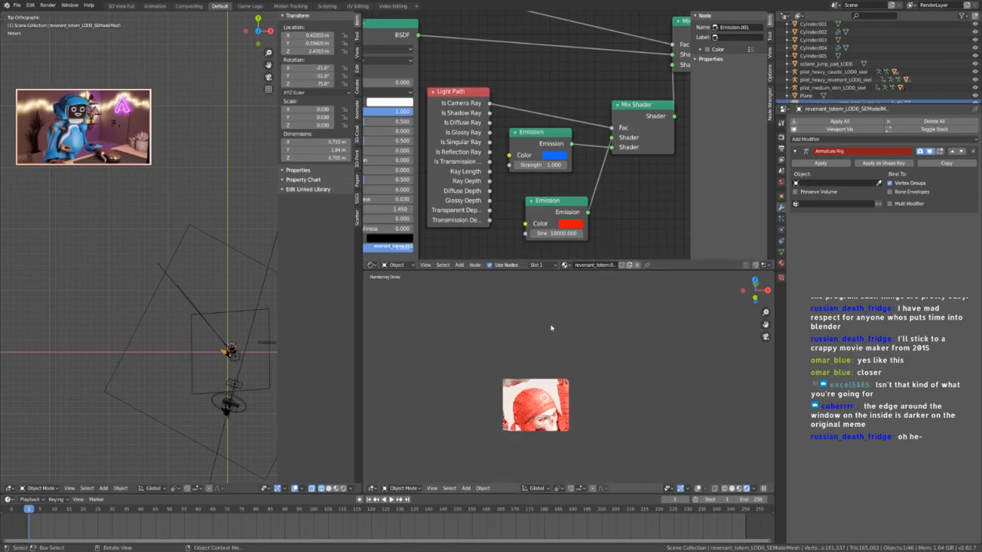
scroll(610, 211, "down", 2)
middle_click_drag(607, 210, 523, 208)
scroll(536, 353, "down", 1)
scroll(537, 353, "up", 2)
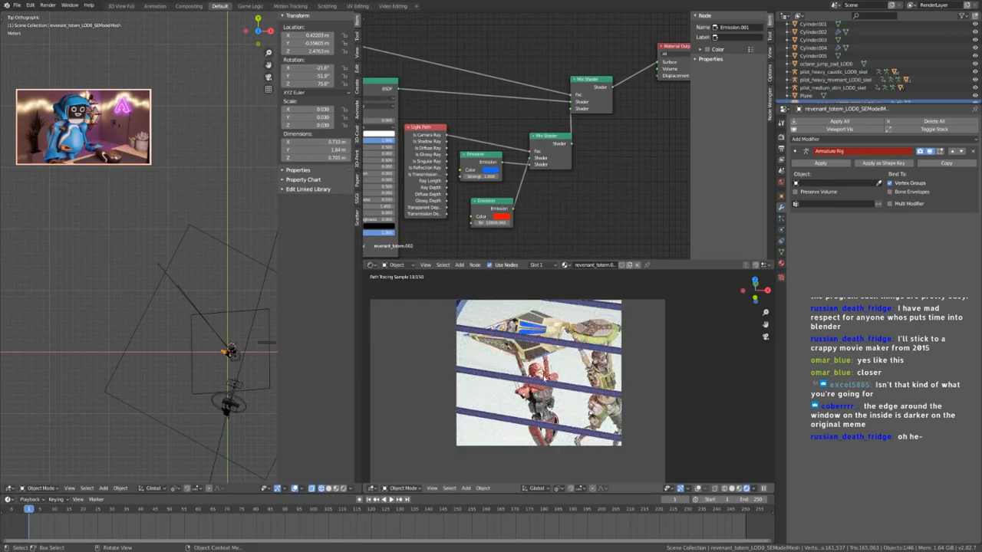
Set the duplicated Emission's color to orange-red and change the strength of the other Emission.
middle_click_drag(551, 214, 585, 202)
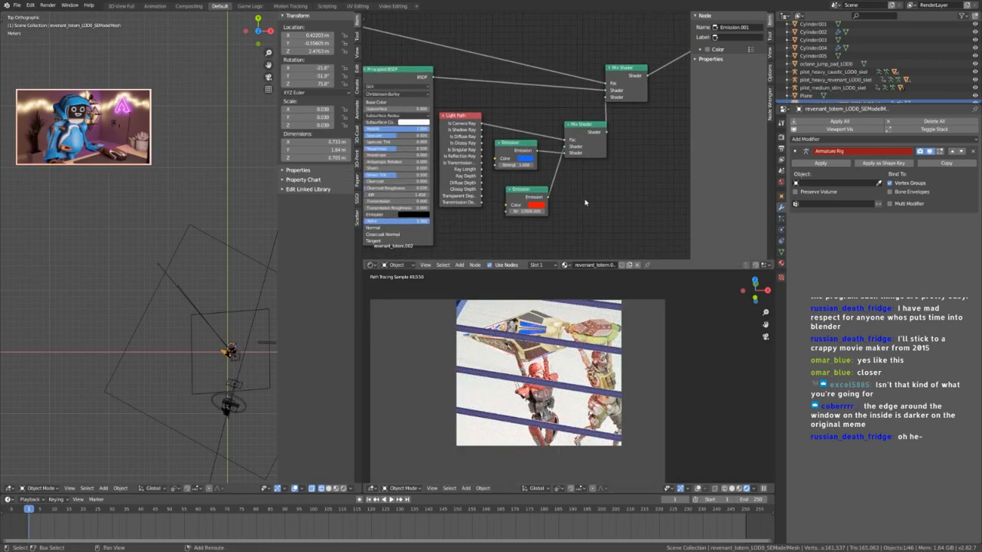
left_click(527, 160)
left_click_drag(549, 87, 540, 115)
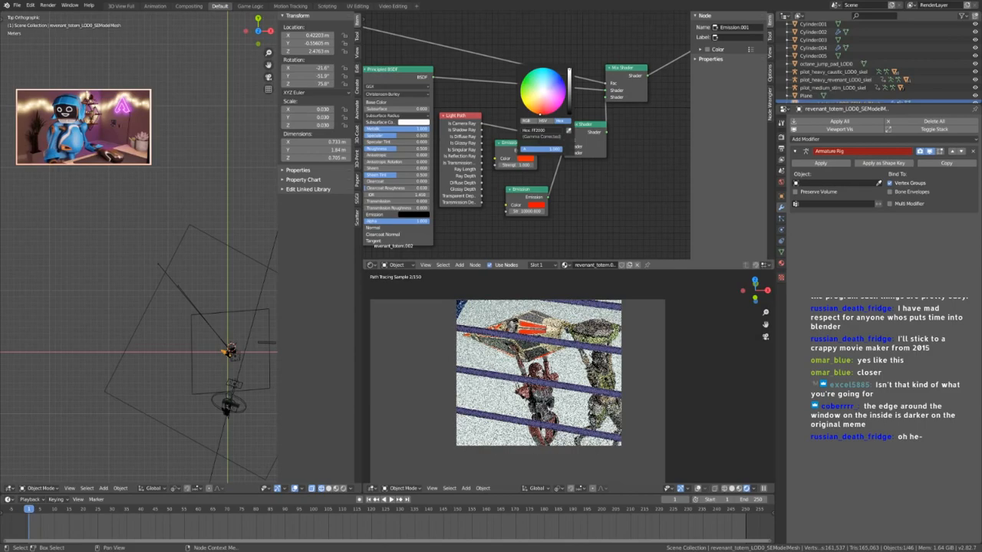
scroll(636, 322, "down", 1)
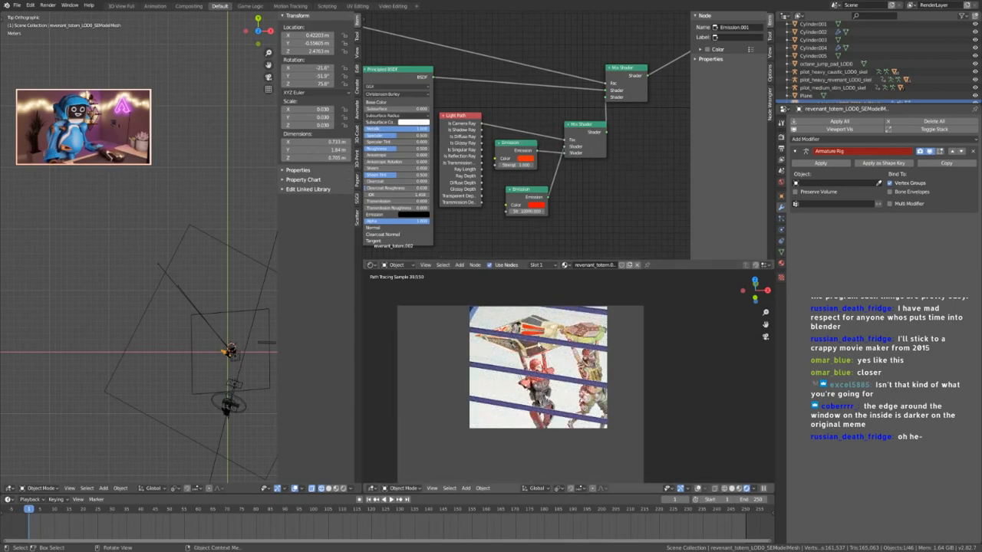
scroll(537, 368, "up", 1)
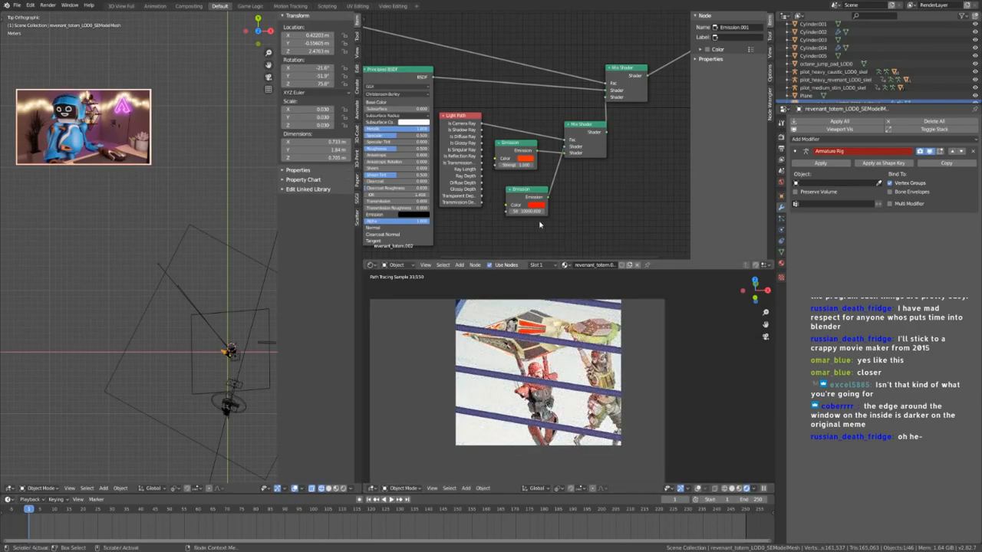
key("Return")
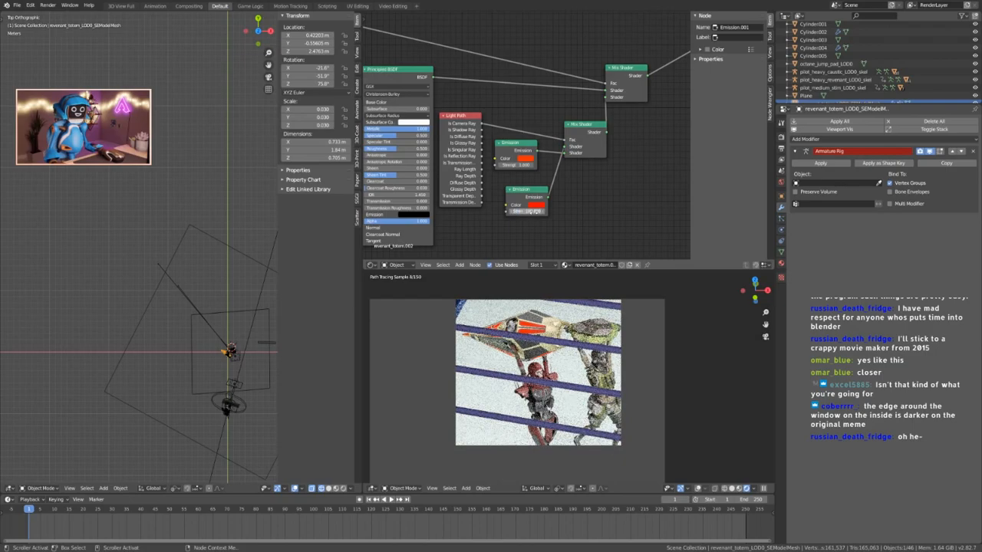
Delete the stronger Emission, the extra Mix Shader and the Light Path, and connect the orange-red Emission directly to the main Mix Shader.
left_click(531, 190)
key("x")
left_click(580, 127)
key("x")
left_click_drag(537, 149, 605, 98)
left_click(444, 117)
key("x")
Check the totem's glow in the rendered camera view and save the file.
scroll(555, 255, "down", 1)
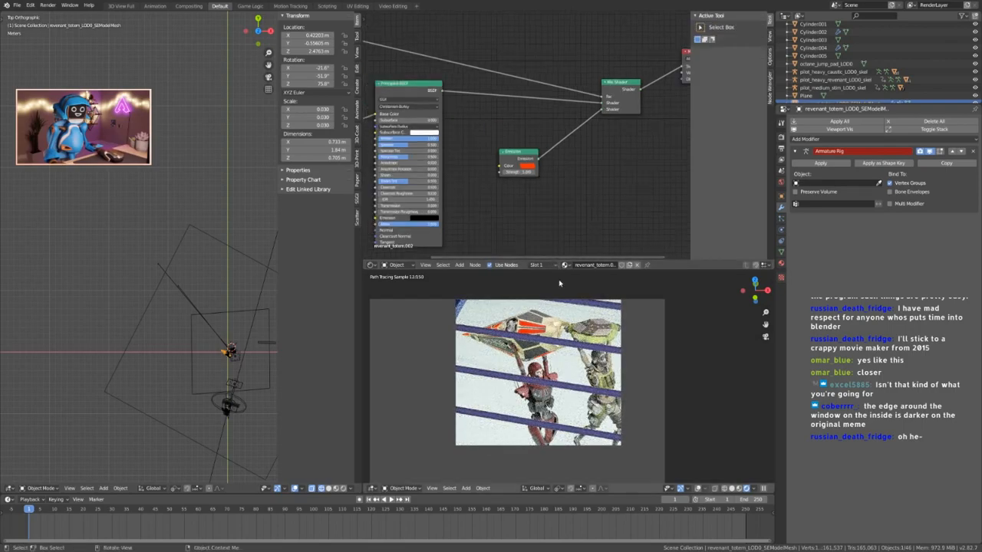
scroll(560, 355, "down", 2)
scroll(560, 355, "up", 5)
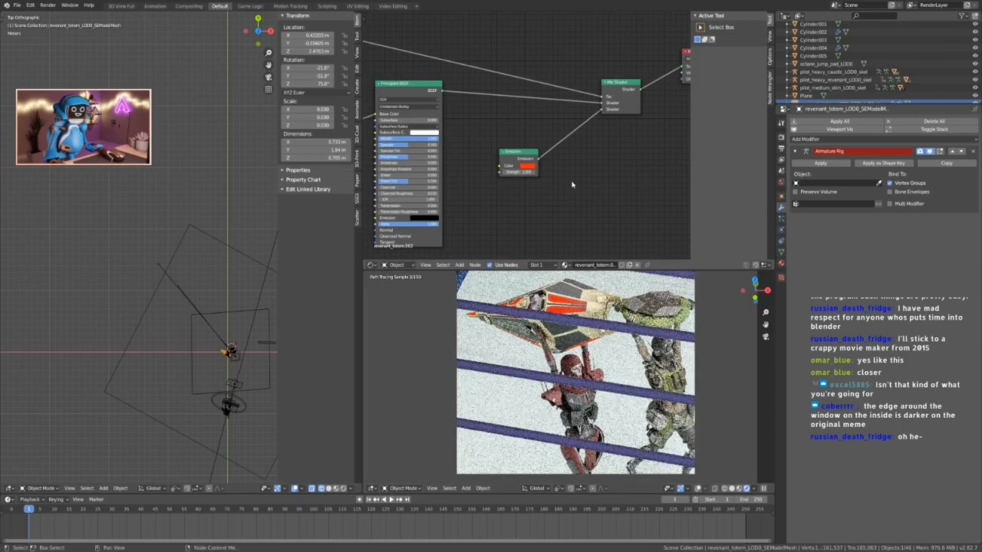
scroll(535, 177, "up", 2)
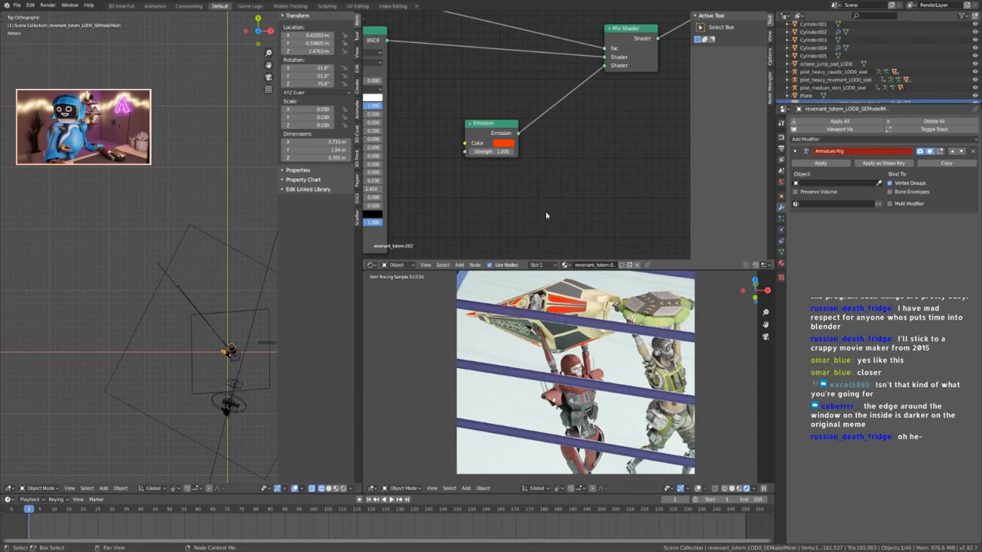
scroll(567, 323, "down", 6)
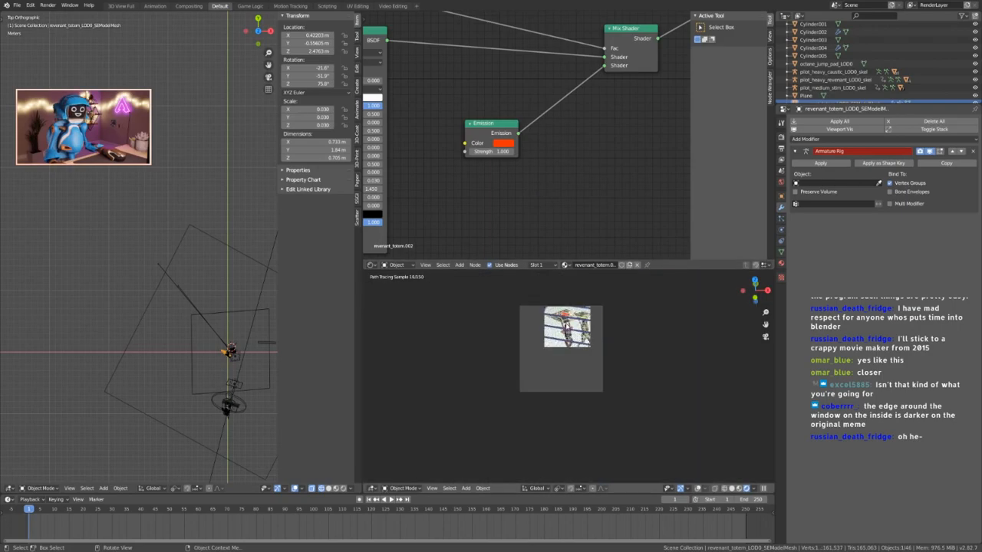
scroll(583, 323, "up", 4)
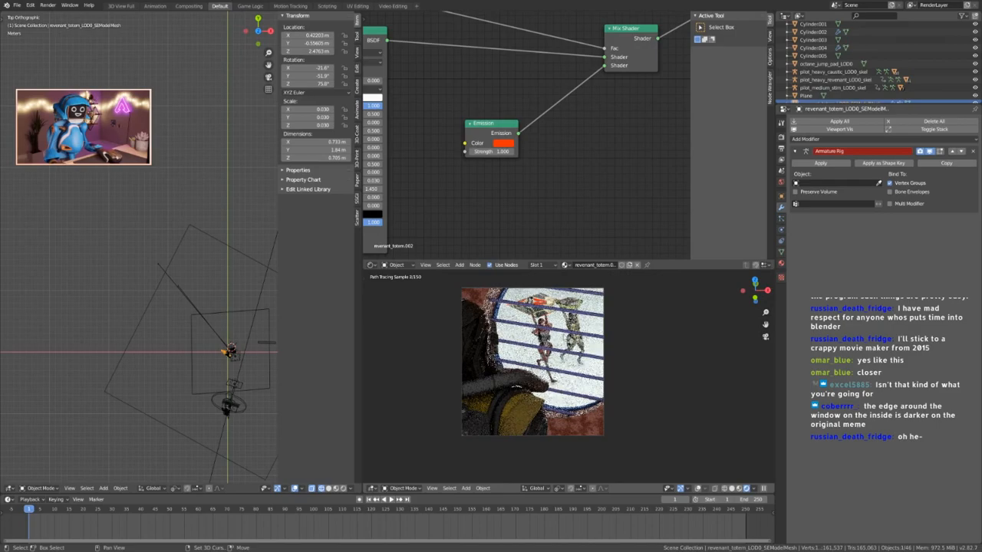
key("ctrl+s")
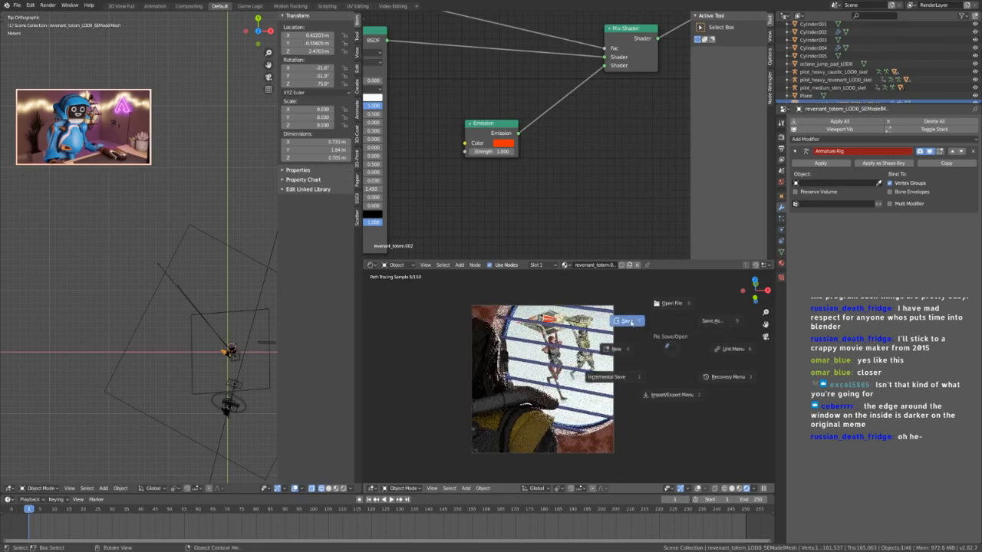
left_click(631, 322)
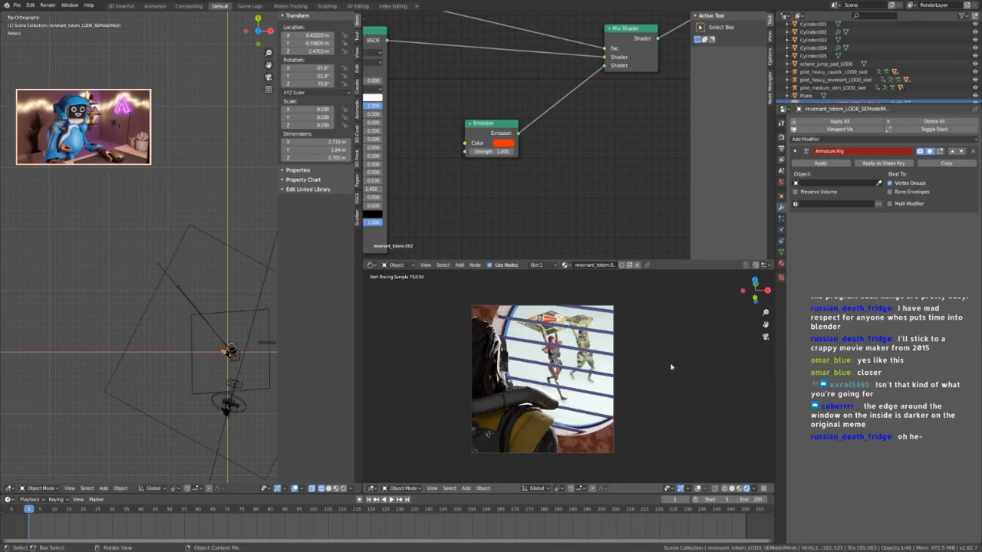
Split the shader editor, turn the new area into a 3D viewport showing the cartoon reference image, and enlarge it.
left_click_drag(373, 257, 374, 113)
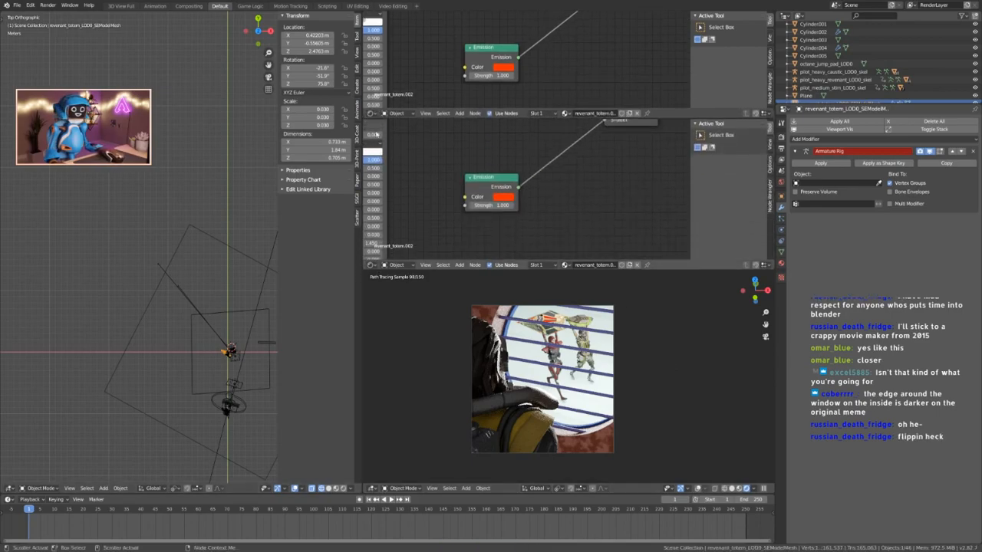
left_click(372, 112)
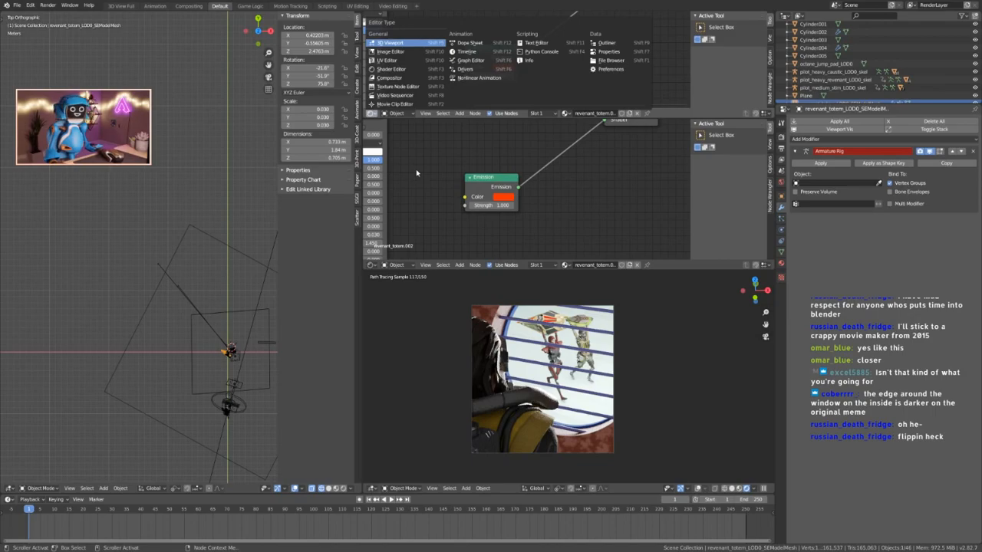
key("Return")
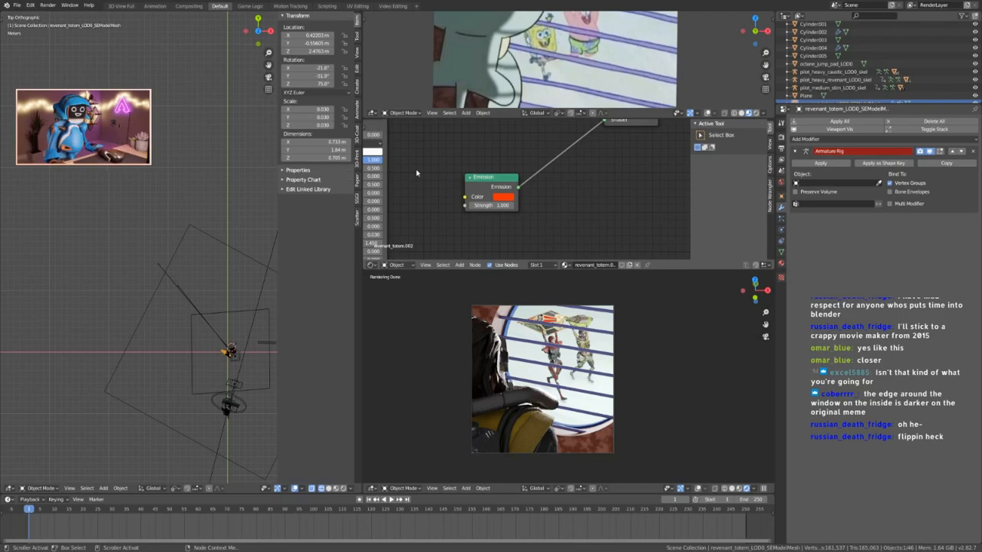
left_click_drag(513, 122, 517, 215)
middle_click_drag(537, 145, 537, 159)
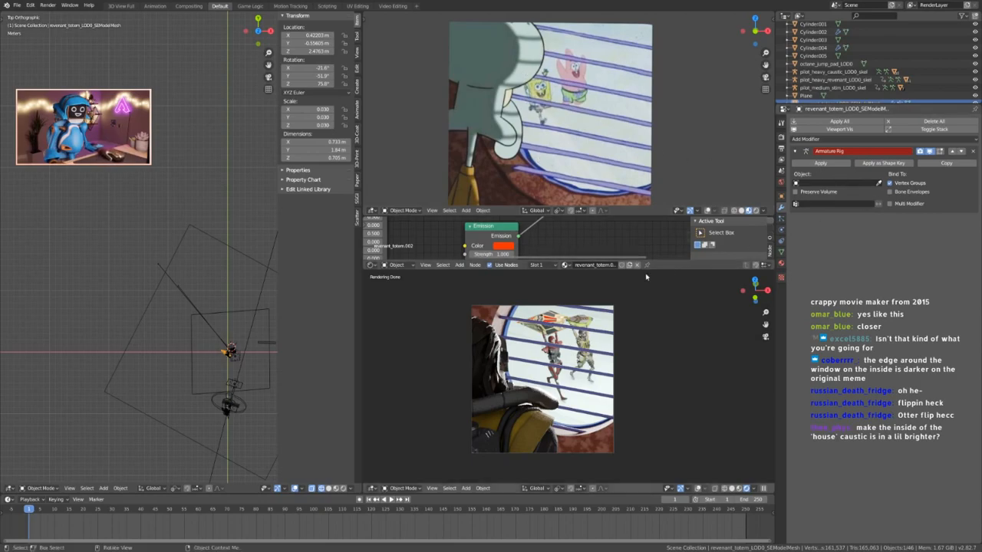
Duplicate the purple bars in place.
left_click(555, 327)
scroll(216, 401, "up", 6)
middle_click_drag(261, 445, 173, 338, "shift")
scroll(175, 357, "up", 3)
scroll(192, 346, "up", 3)
key("shift+d")
key("Escape")
key("ctrl+z")
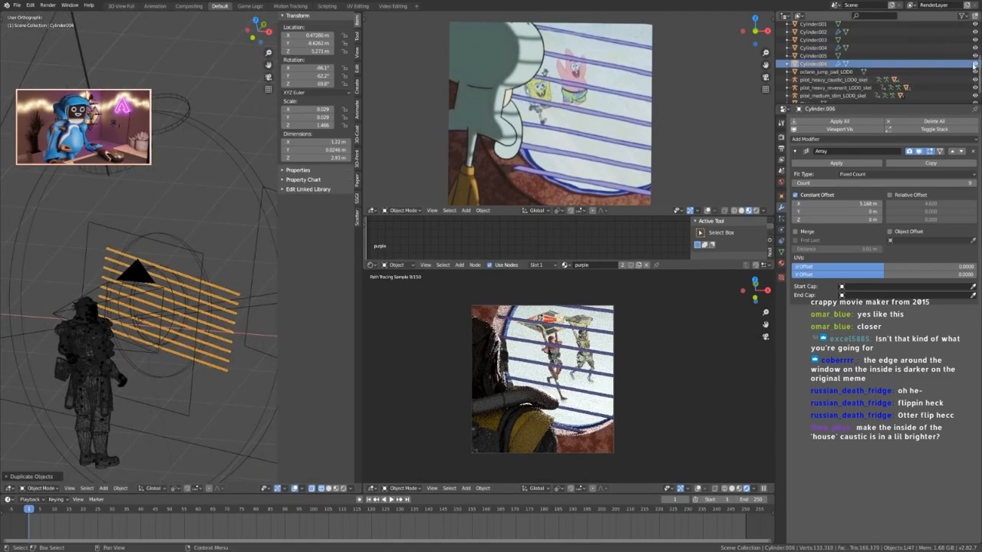
Hide the original purple bars and apply the Array modifier on their duplicate.
left_click(836, 164)
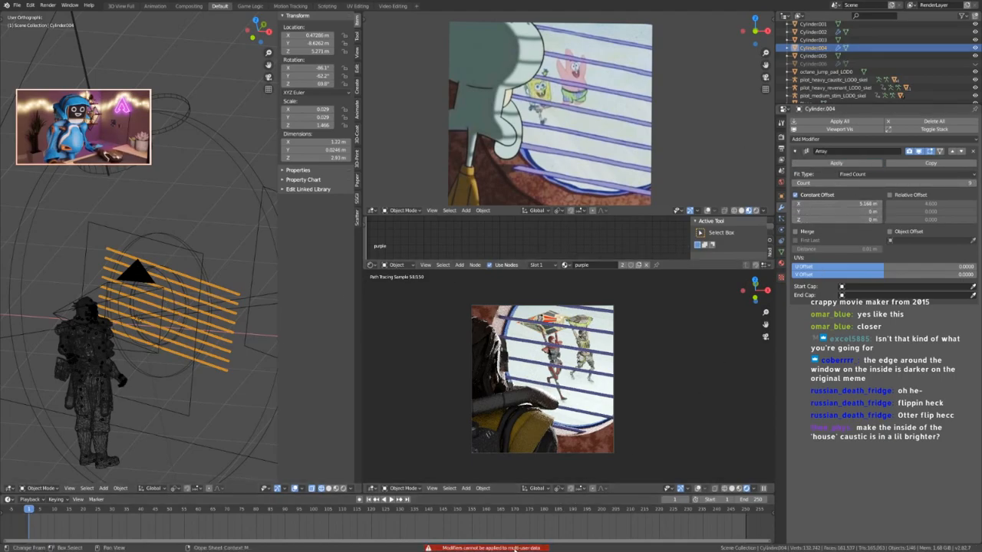
scroll(202, 268, "down", 4)
middle_click_drag(202, 268, 185, 288)
scroll(186, 288, "down", 3)
scroll(186, 288, "up", 6)
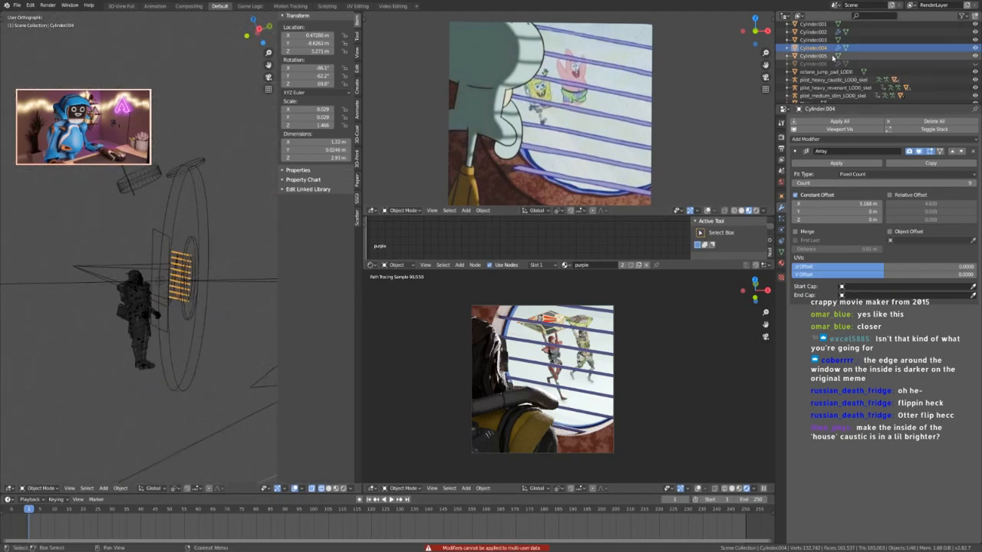
left_click(974, 48)
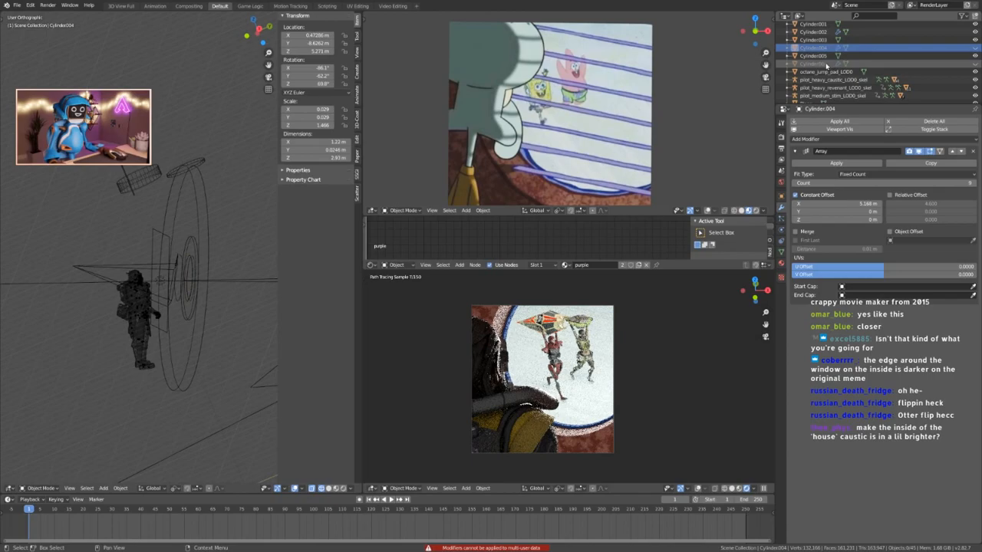
left_click(183, 271)
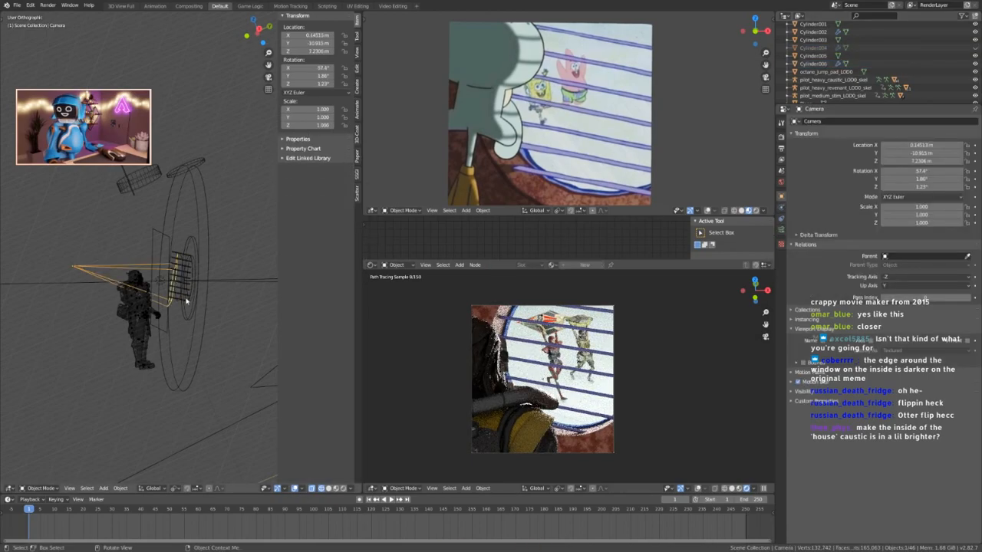
scroll(182, 271, "up", 3)
left_click(197, 283)
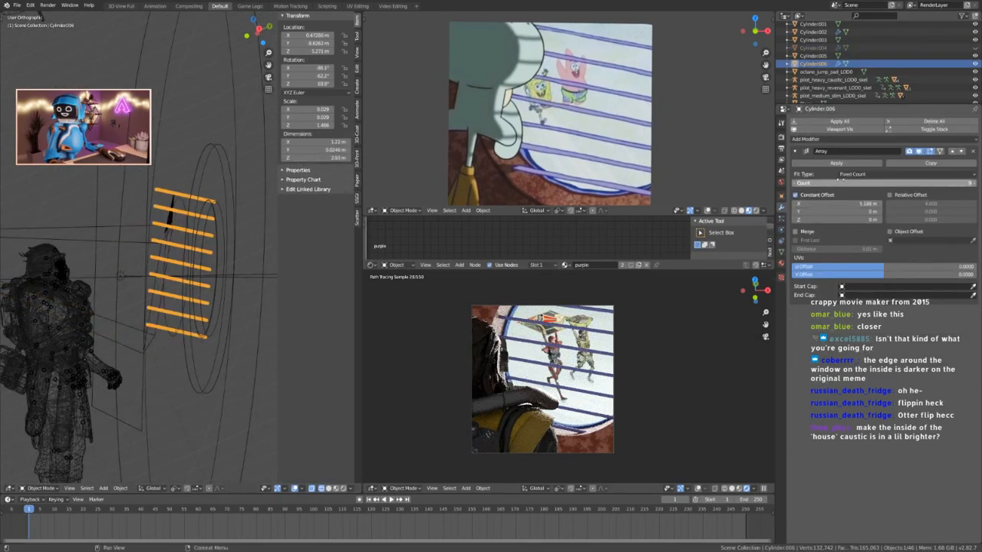
left_click(832, 164)
Try to add edge loops across the duplicated purple bars.
scroll(204, 286, "up", 1)
key("Tab")
left_click(159, 275)
scroll(173, 277, "up", 2)
middle_click_drag(170, 275, 206, 265)
scroll(206, 265, "down", 2)
key("ctrl+r")
scroll(198, 237, "up", 8)
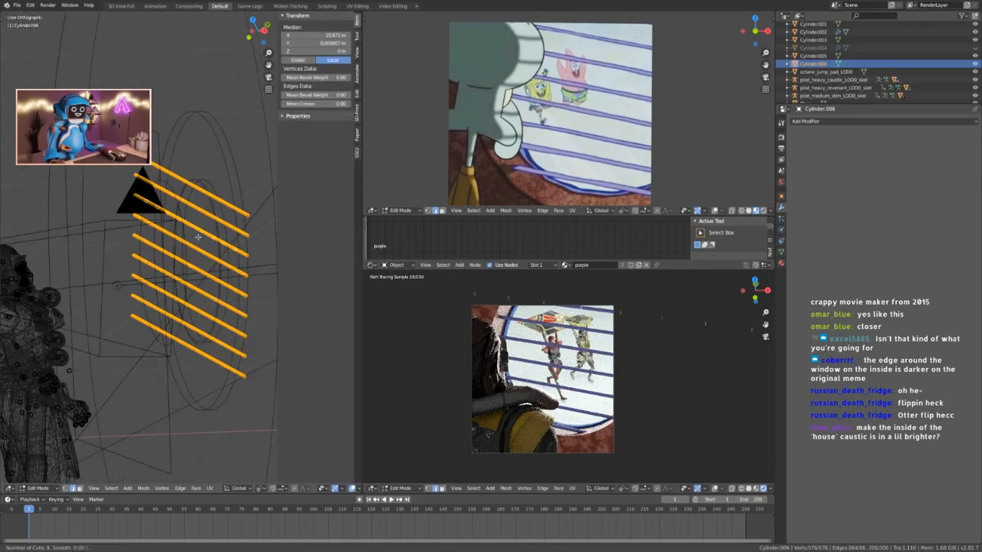
right_click(198, 237)
key("Tab")
left_click(198, 293)
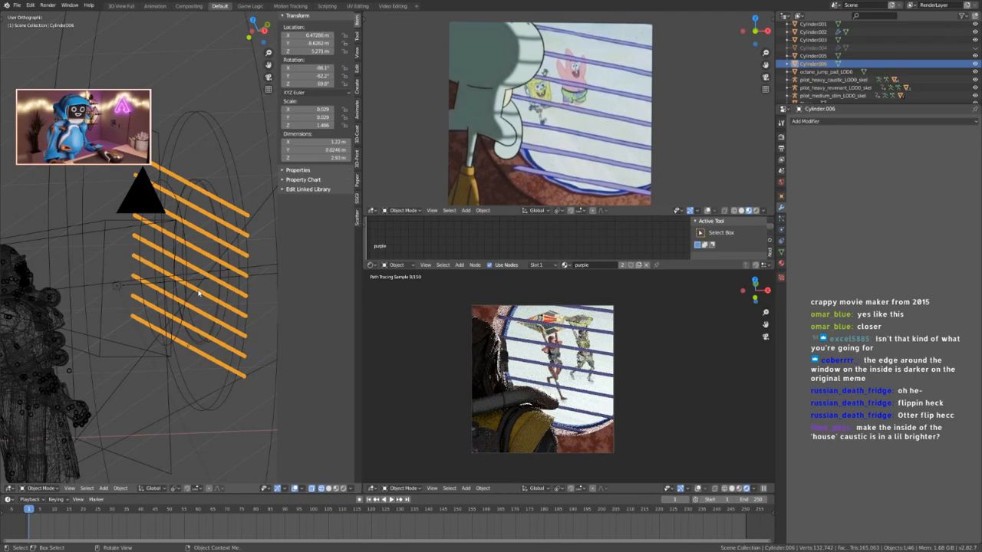
Try to add edge loops to the single purple bar standing apart from the others.
scroll(198, 293, "down", 5)
left_click(130, 182)
key("Tab")
key("ctrl+e")
key("alt+a")
key("ctrl+r")
scroll(115, 127, "up", 8)
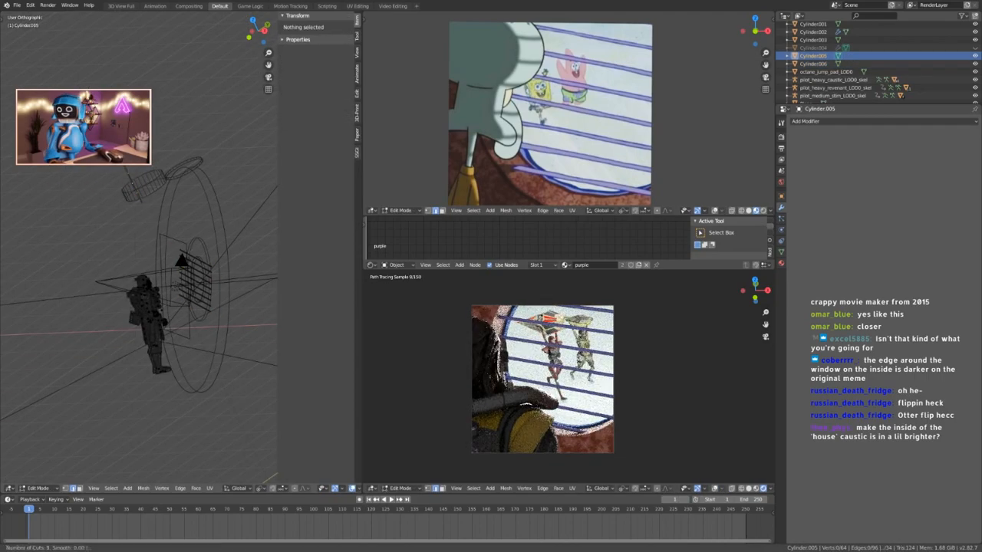
left_click(115, 127)
right_click(115, 127)
scroll(115, 150, "up", 11)
scroll(126, 177, "down", 14)
key("Tab")
Delete the duplicated bars that no longer carry an Array modifier.
scroll(173, 252, "up", 7)
left_click(199, 241)
left_click(218, 250)
key("x")
left_click(215, 252)
key("ctrl+z")
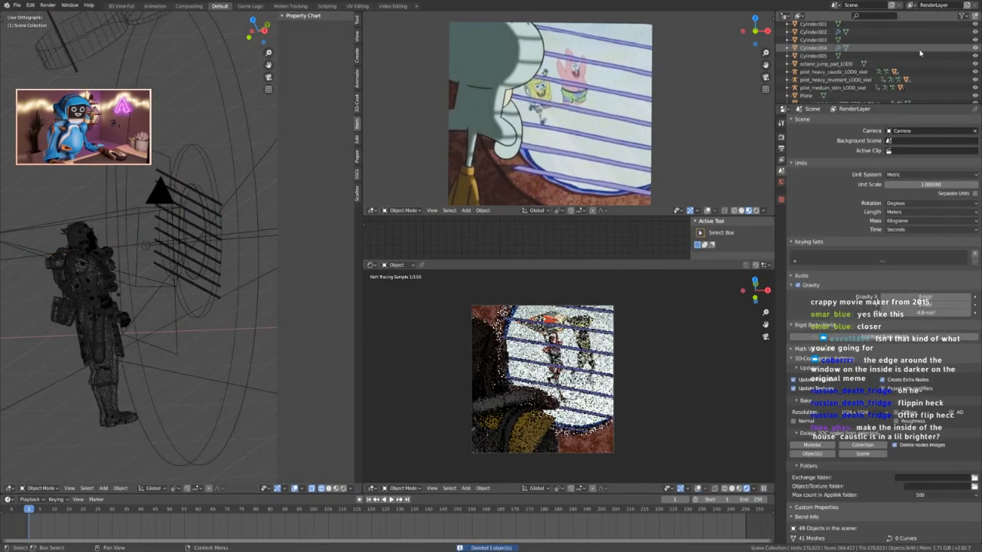
Make another in-place copy of the purple bars and delete it again.
right_click(217, 237)
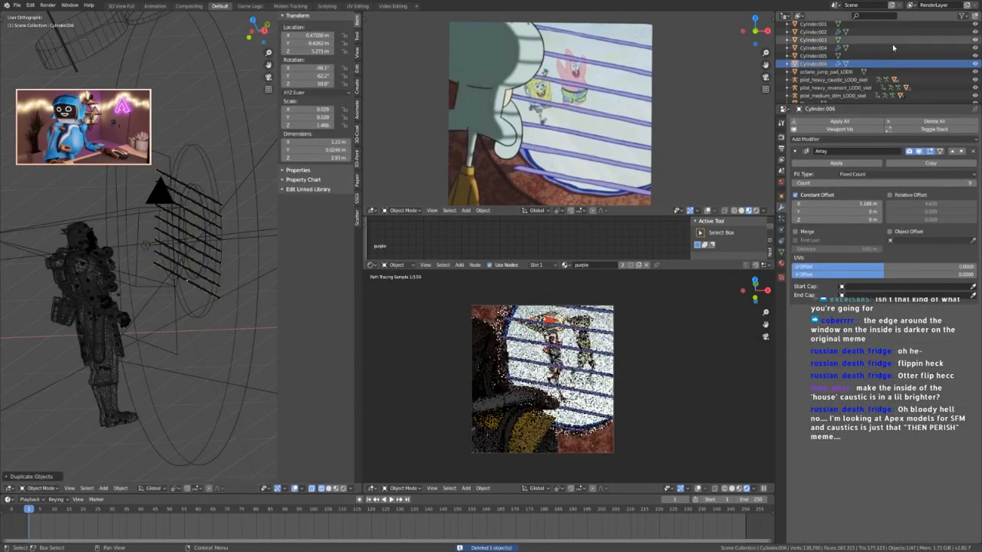
left_click(975, 56)
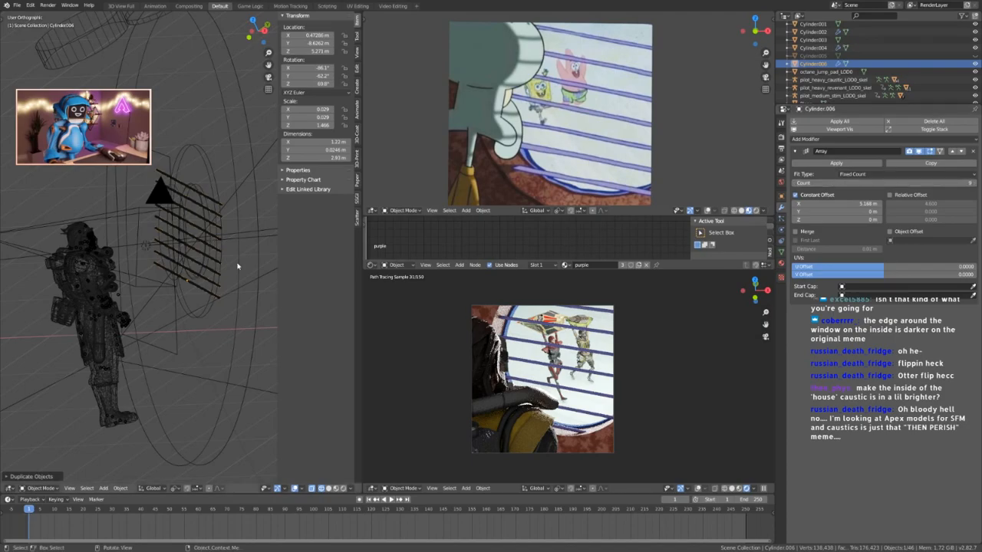
key("x")
left_click(208, 265)
left_click(211, 249)
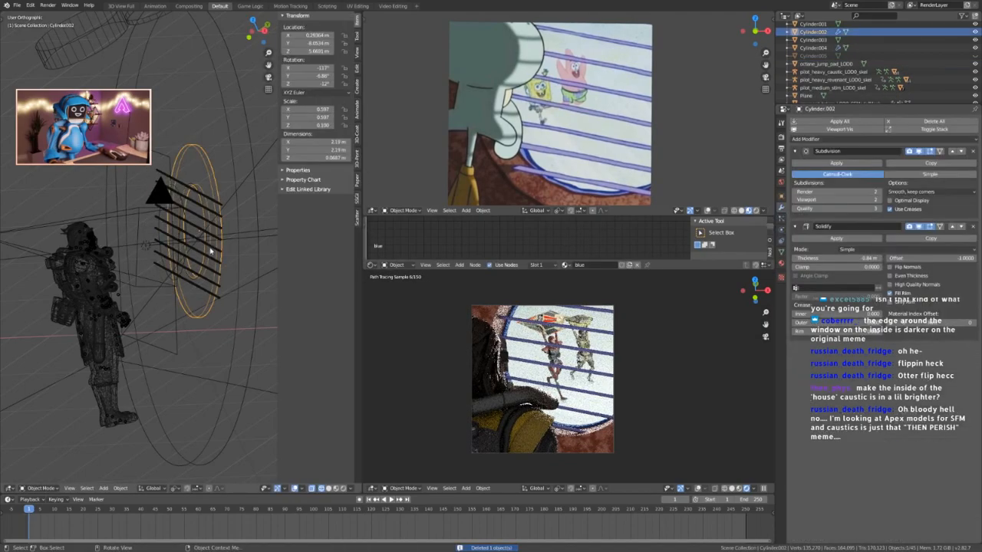
left_click(211, 249)
left_click(974, 56)
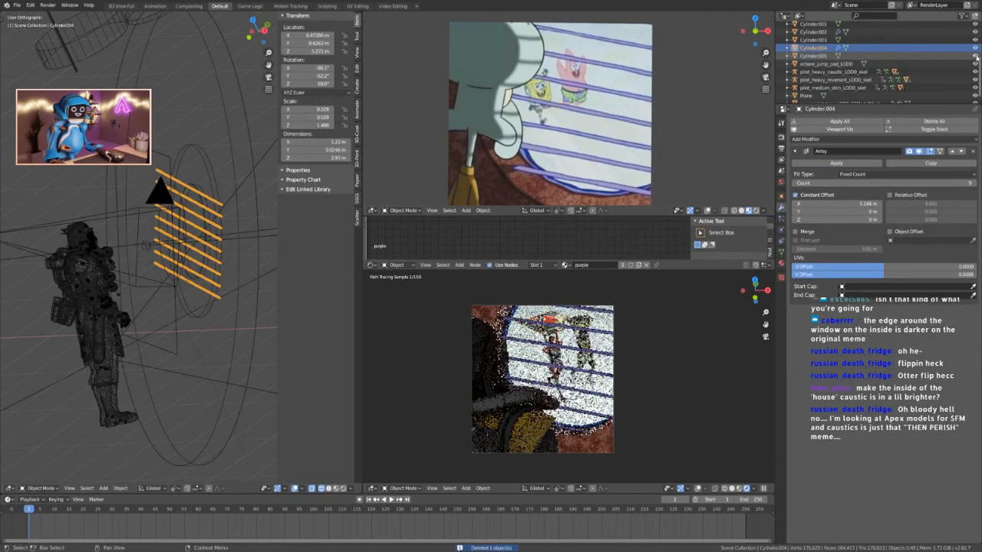
Open the arrayed purple bars for mesh editing.
left_click(818, 58)
scroll(132, 186, "down", 1)
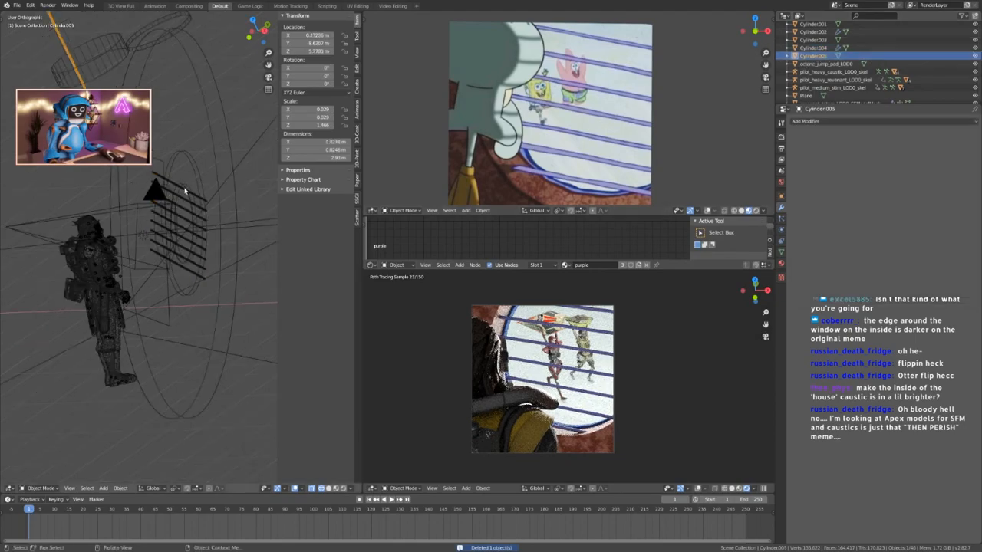
left_click(185, 192)
left_click(194, 195)
left_click(200, 198)
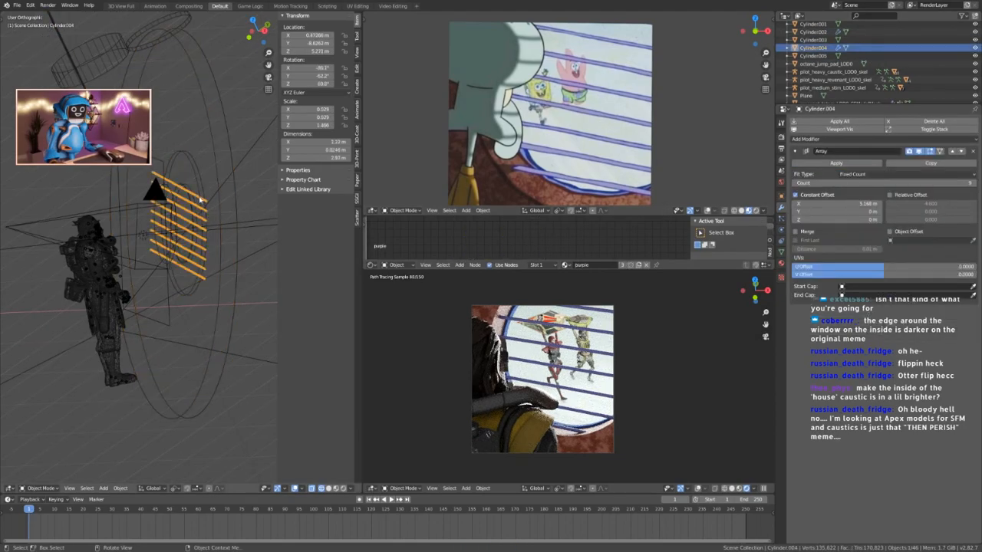
scroll(200, 198, "up", 3)
scroll(207, 235, "up", 3)
key("Tab")
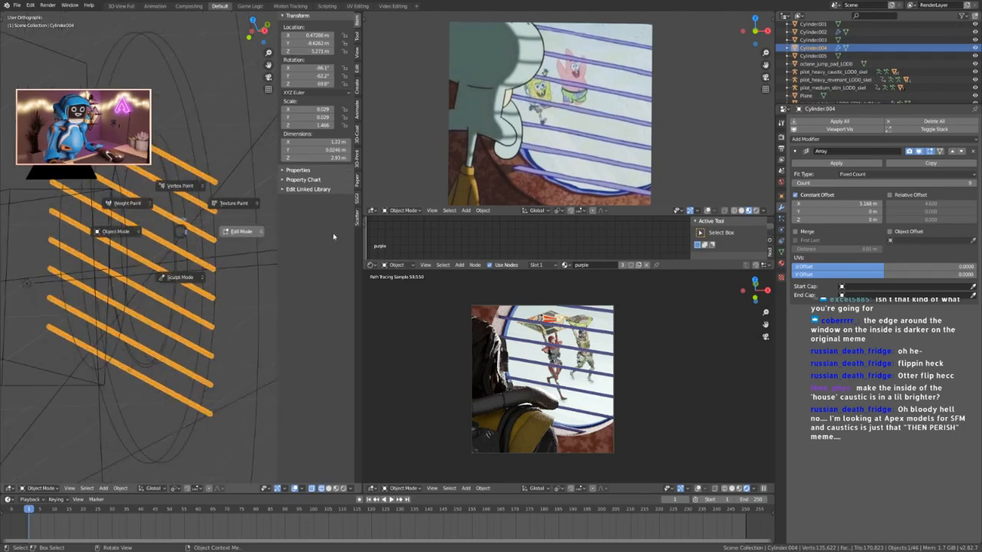
left_click(320, 236)
scroll(175, 230, "up", 5)
scroll(173, 233, "down", 12)
scroll(173, 234, "down", 1)
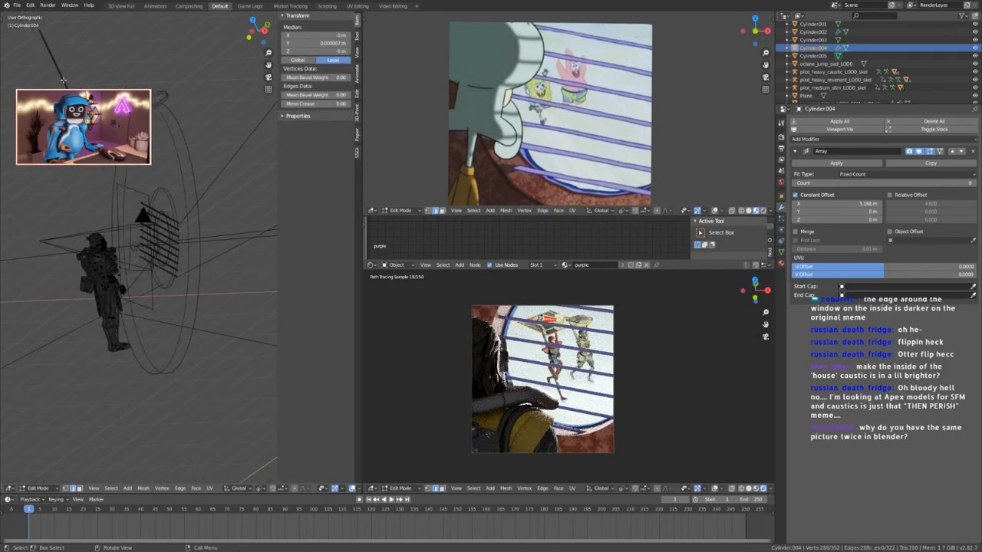
Try to dissolve faces of the bars' mesh in face select mode and return to Object Mode.
key("alt+a")
key("3")
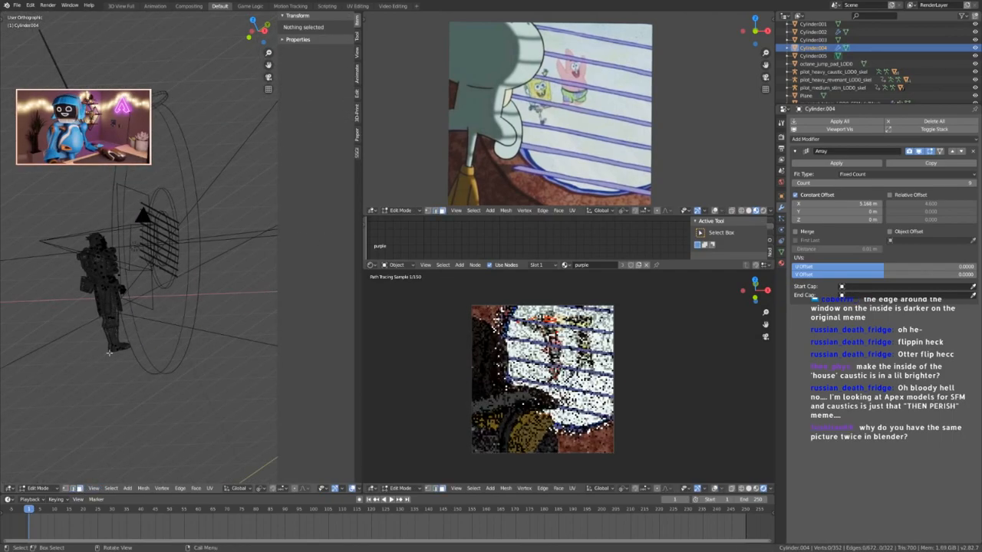
key("x")
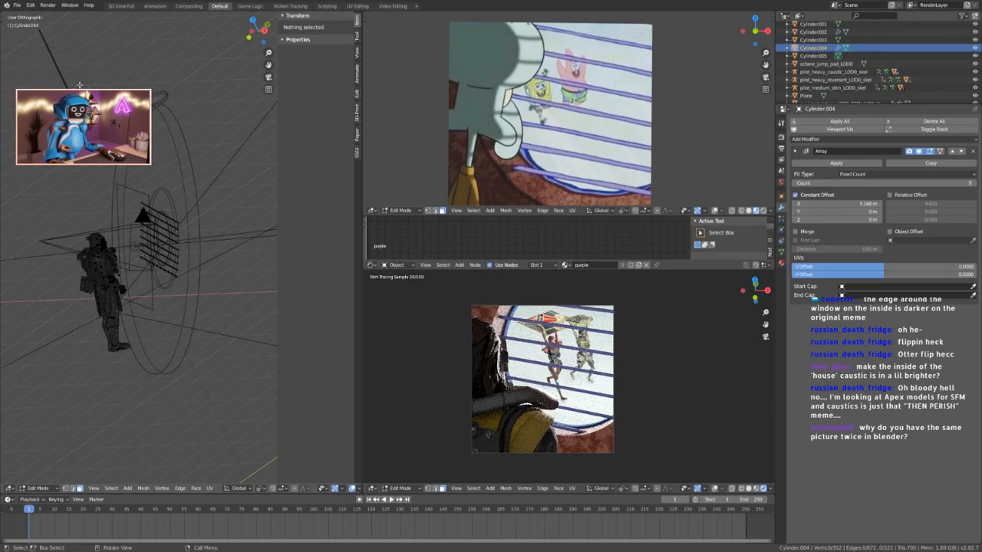
key("x")
left_click(73, 96)
right_click(67, 87)
key("Escape")
key("c")
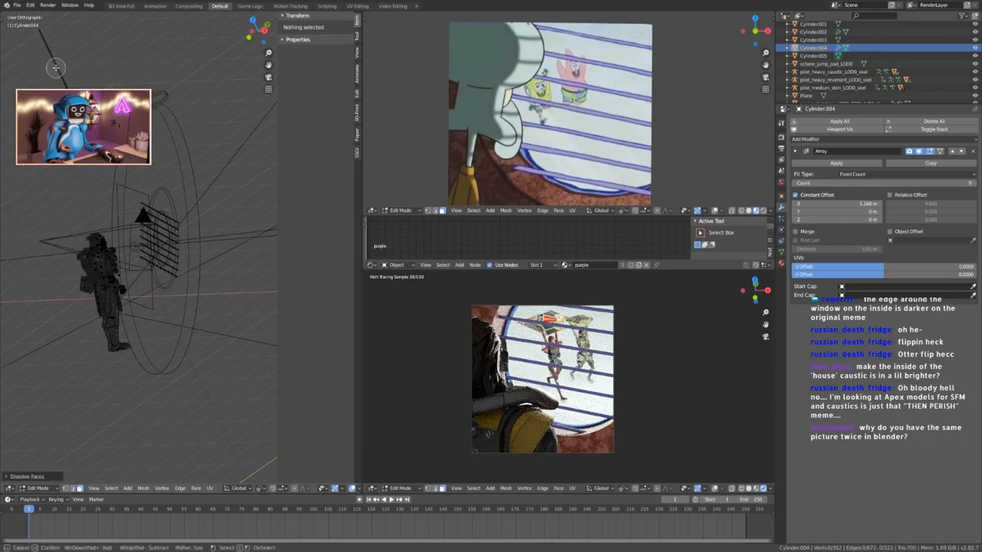
key("Escape")
key("Tab")
left_click(33, 197)
scroll(144, 207, "up", 4)
scroll(149, 240, "down", 5)
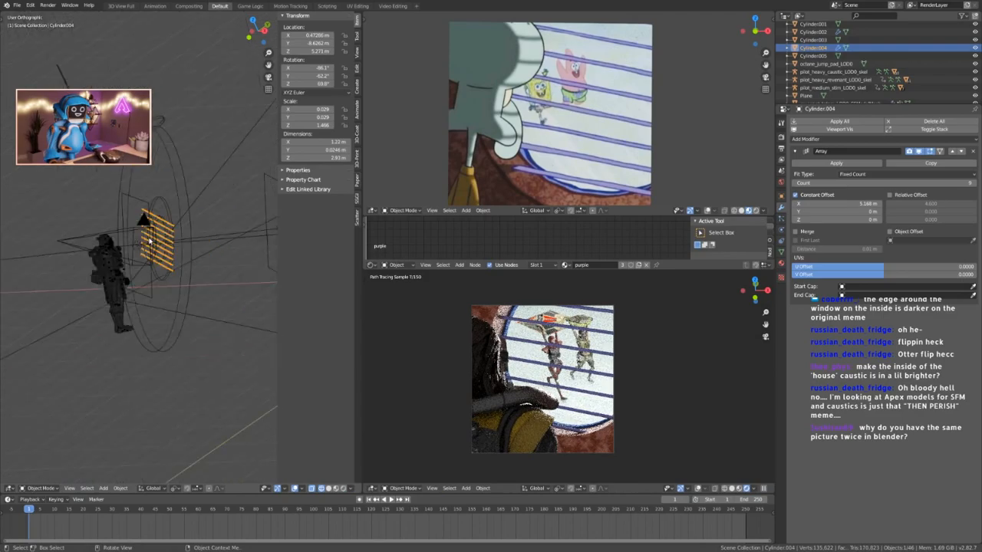
Undo the last edits to the arrayed bars.
middle_click_drag(122, 177, 128, 233, "shift")
scroll(83, 171, "up", 7)
left_click(85, 172)
scroll(94, 187, "down", 6)
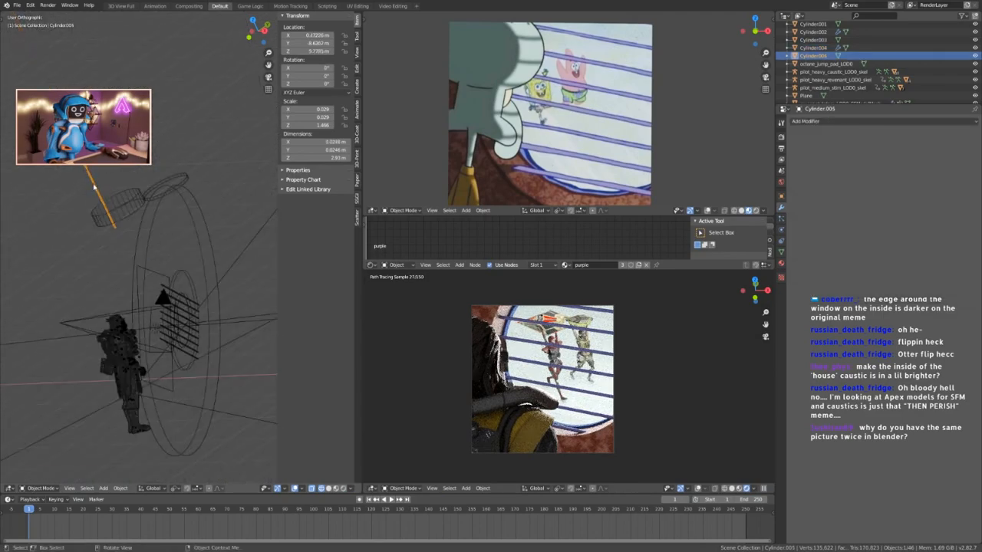
key("ctrl+z")
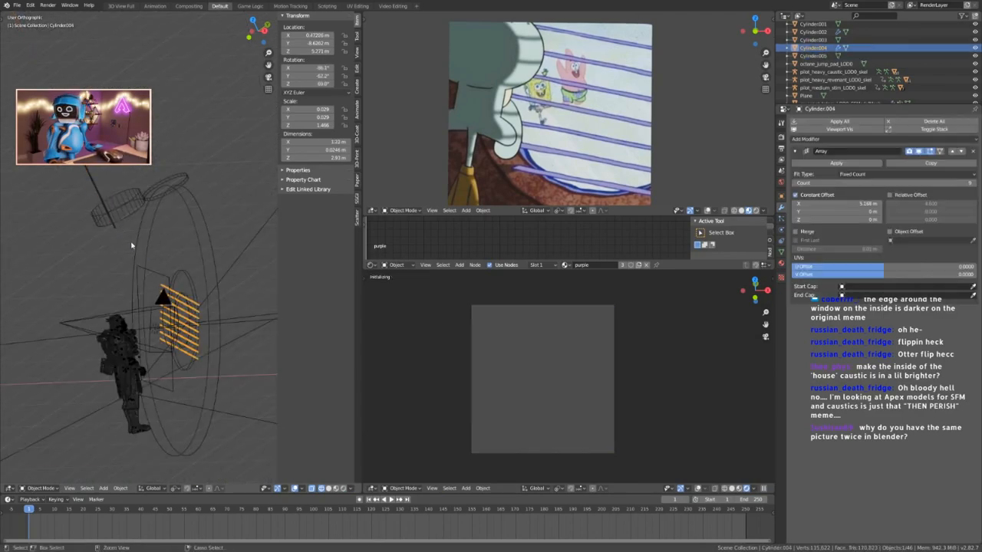
key("Tab")
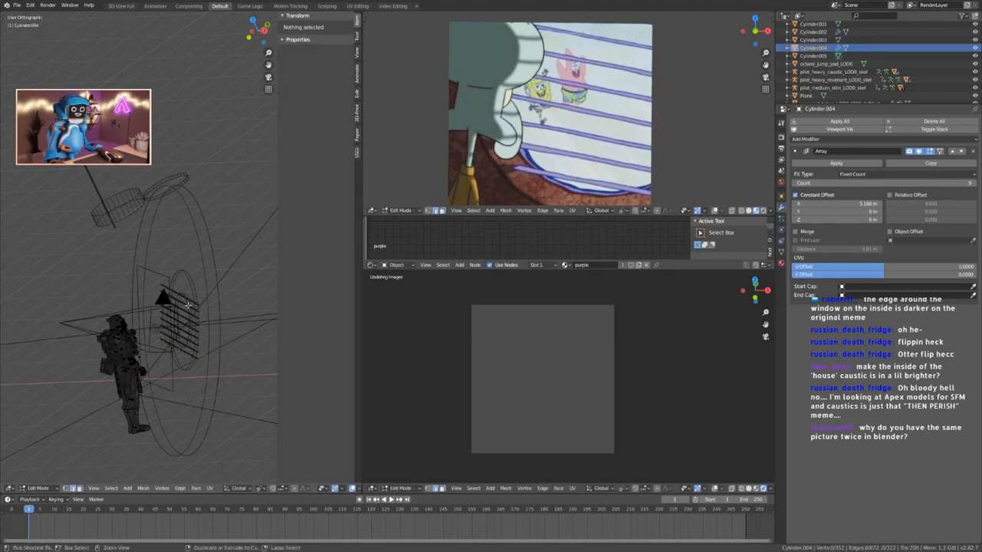
key("Tab")
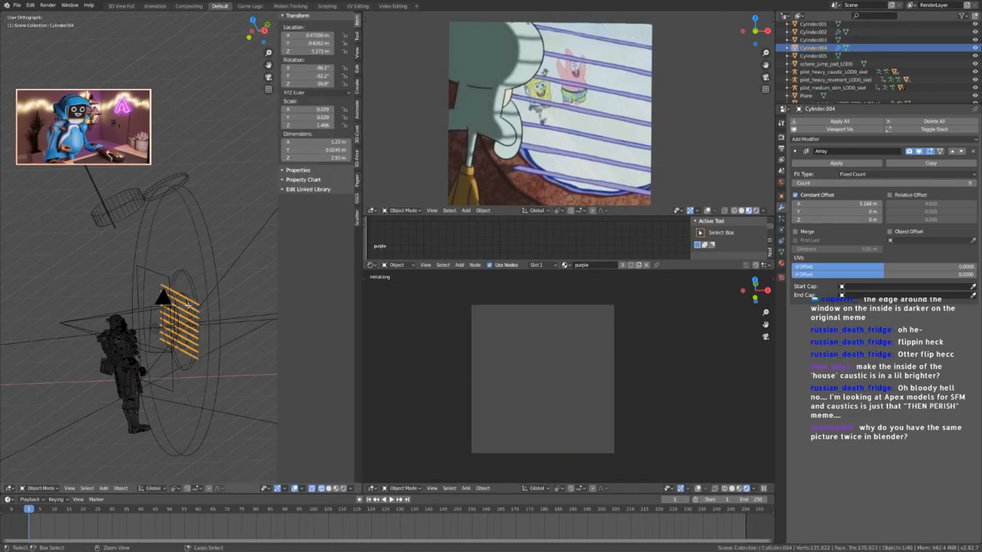
Delete the single purple bar standing apart from the arrayed bars.
left_click(186, 317)
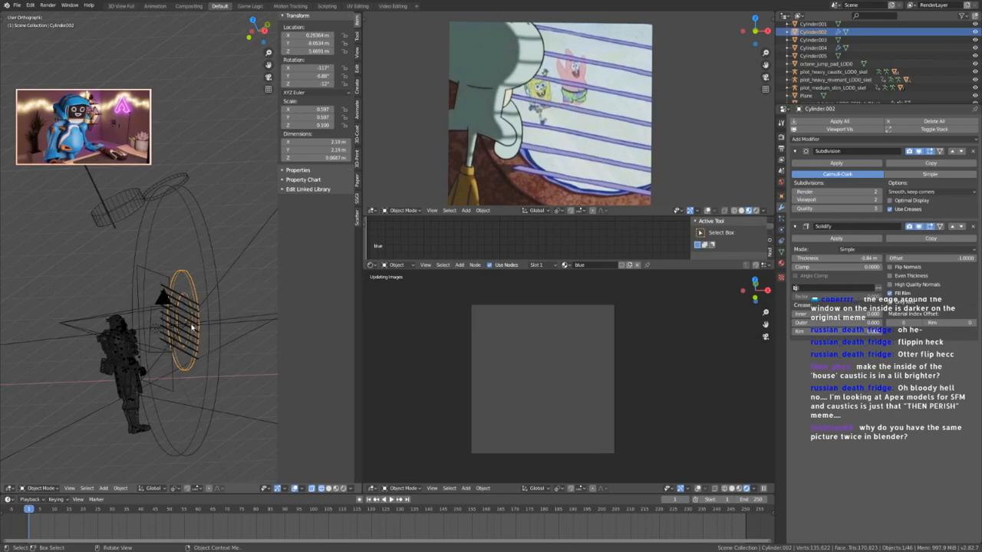
left_click(813, 47)
left_click(812, 56)
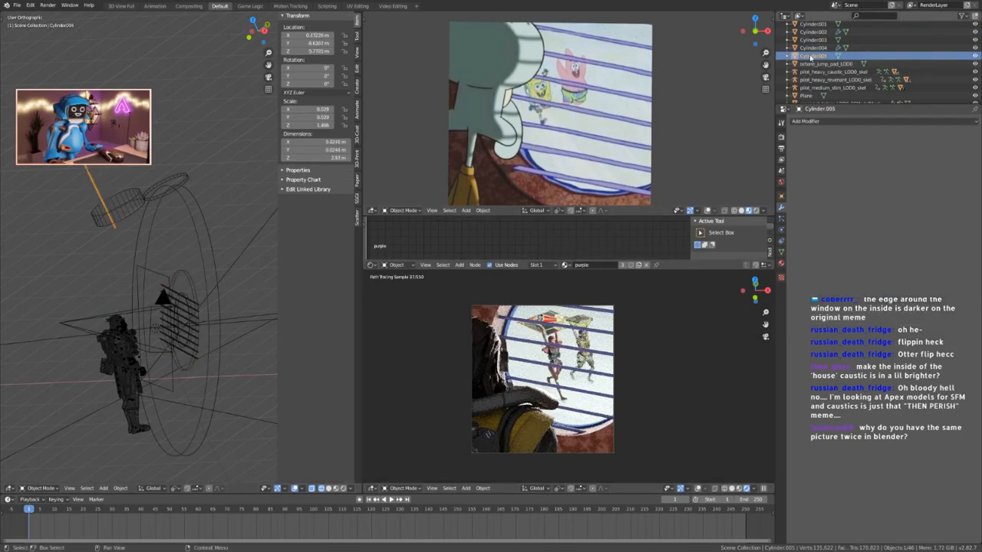
middle_click_drag(131, 232, 224, 335)
left_click(220, 337)
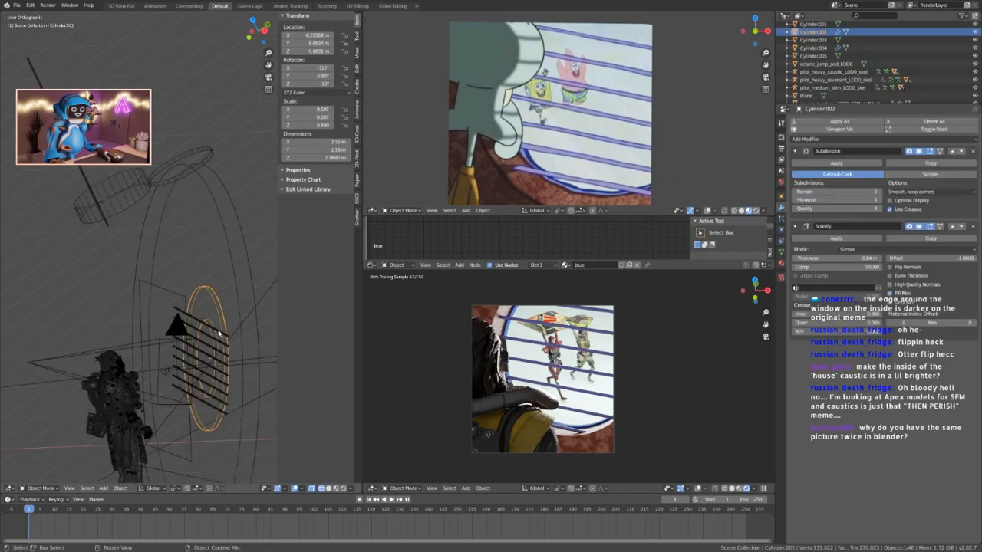
left_click(95, 199)
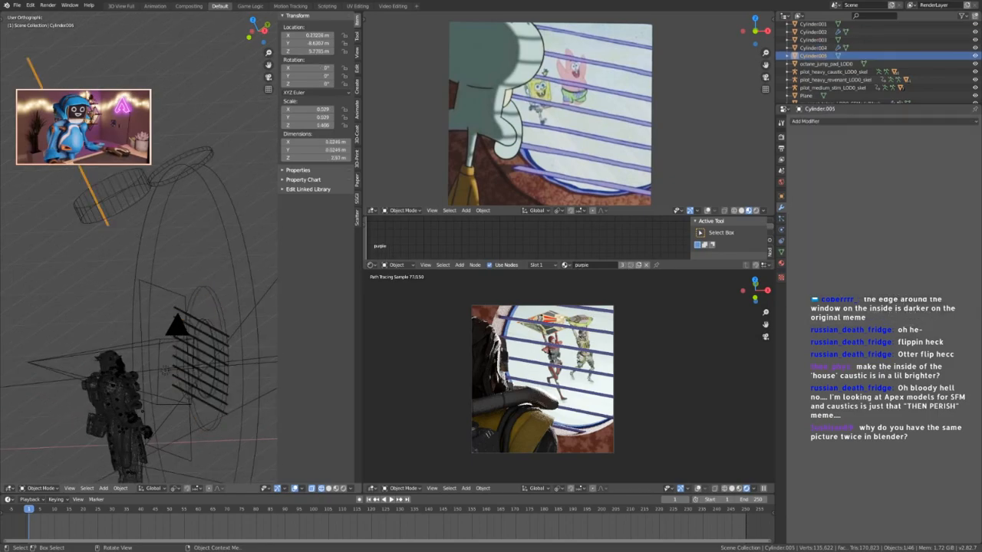
key("Delete")
scroll(163, 270, "down", 2)
middle_click_drag(199, 291, 176, 274, "shift")
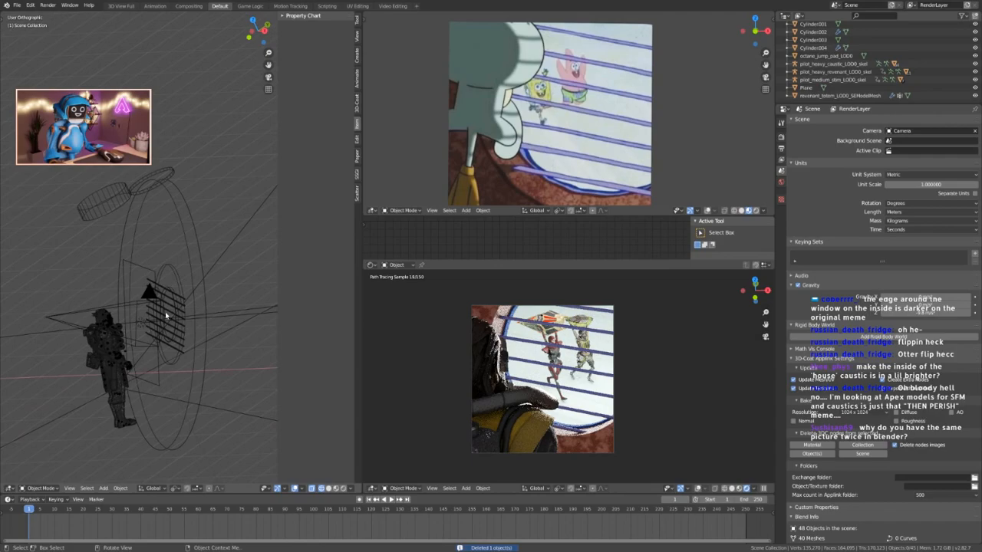
Examine the mesh of the arrayed purple bars in Edit Mode and return to Object Mode.
left_click(165, 314)
left_click(165, 315)
scroll(170, 315, "up", 3)
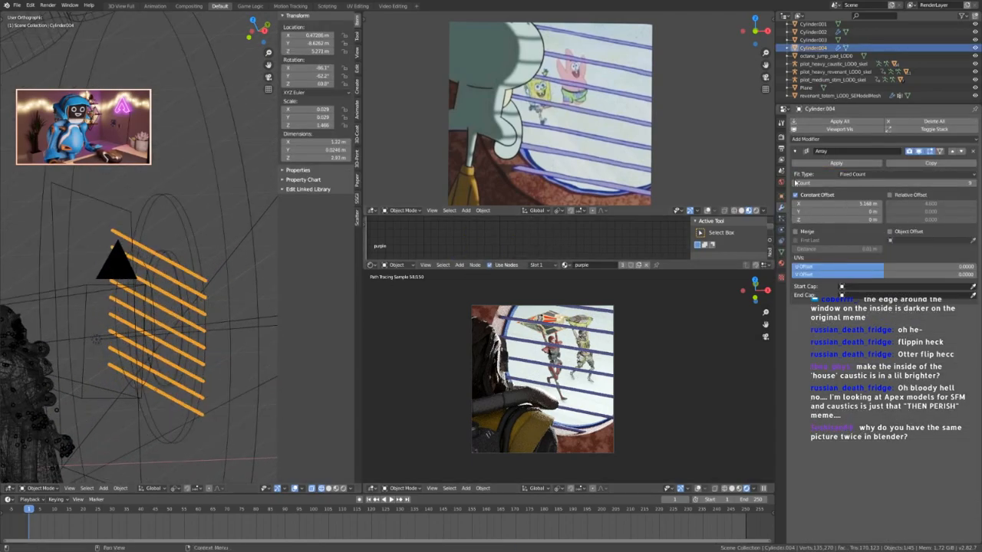
key("Tab")
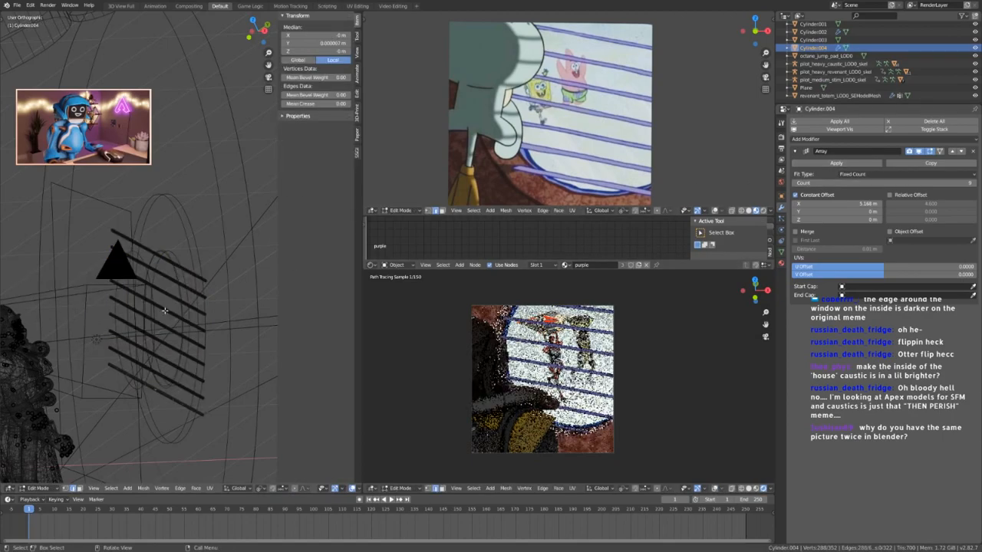
scroll(161, 395, "up", 5)
scroll(162, 394, "down", 4)
key("Tab")
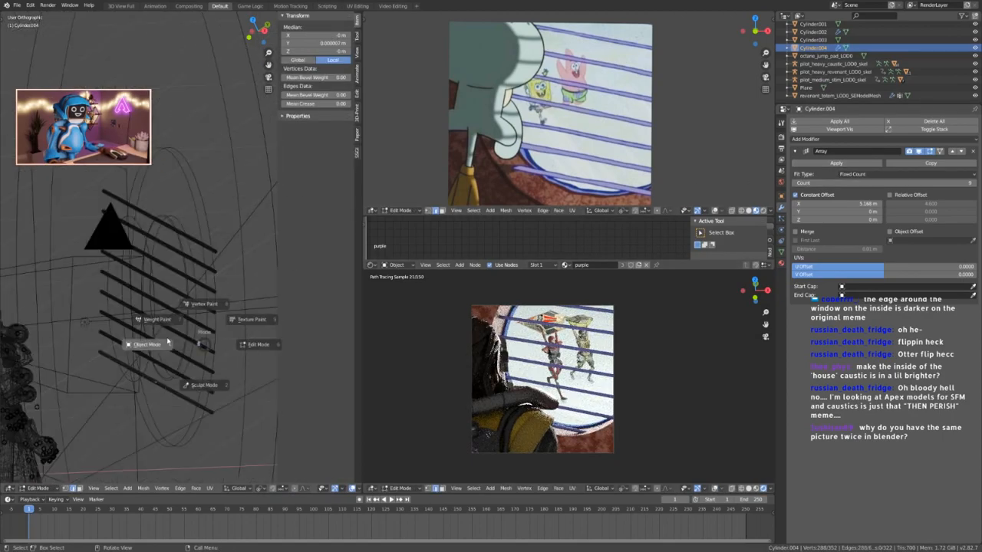
left_click(163, 342)
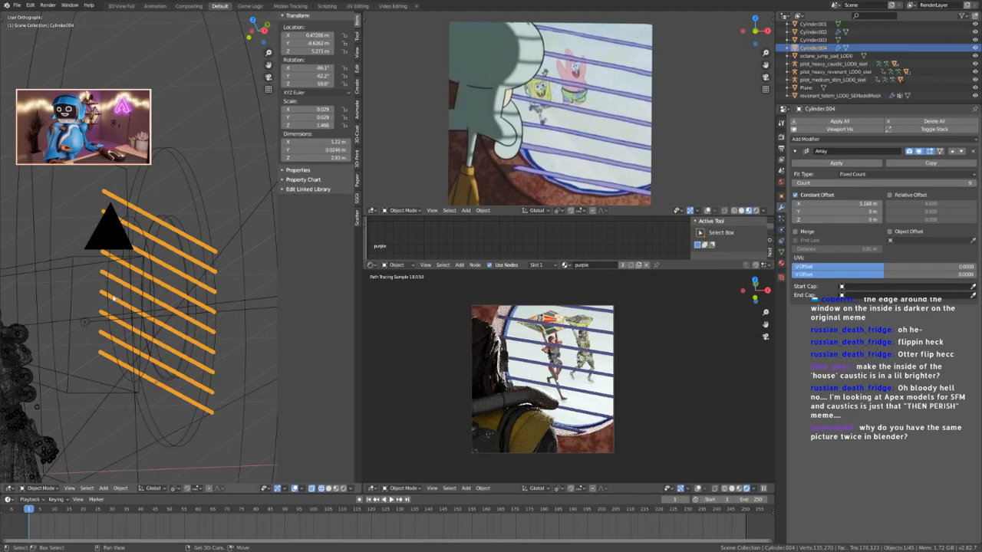
Duplicate the arrayed purple bars in place and hide the copy.
key("shift+d")
key("Escape")
left_click(972, 55)
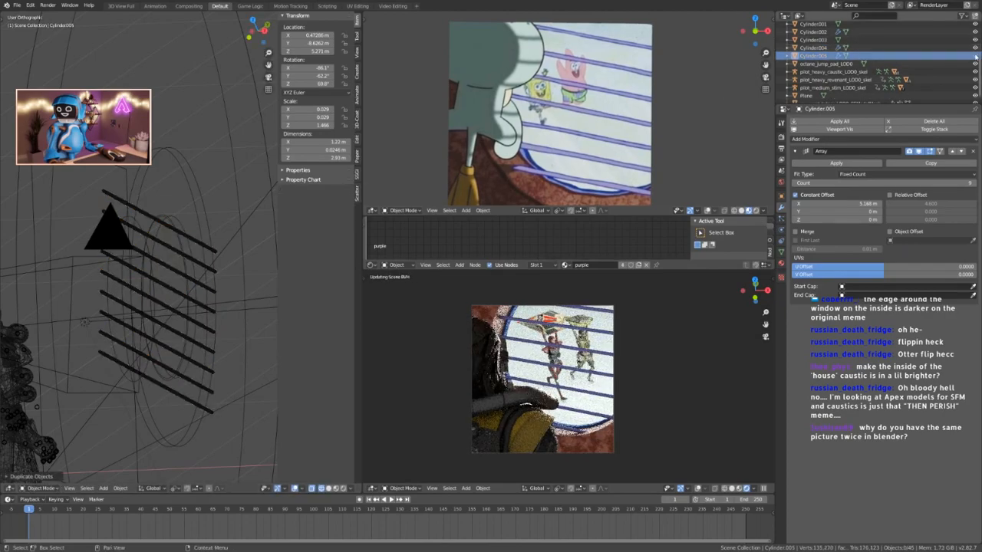
Open the visible arrayed purple bars in Edit Mode, clear the selection and switch to vertex selection.
left_click(812, 48)
key("Tab")
left_click(308, 284)
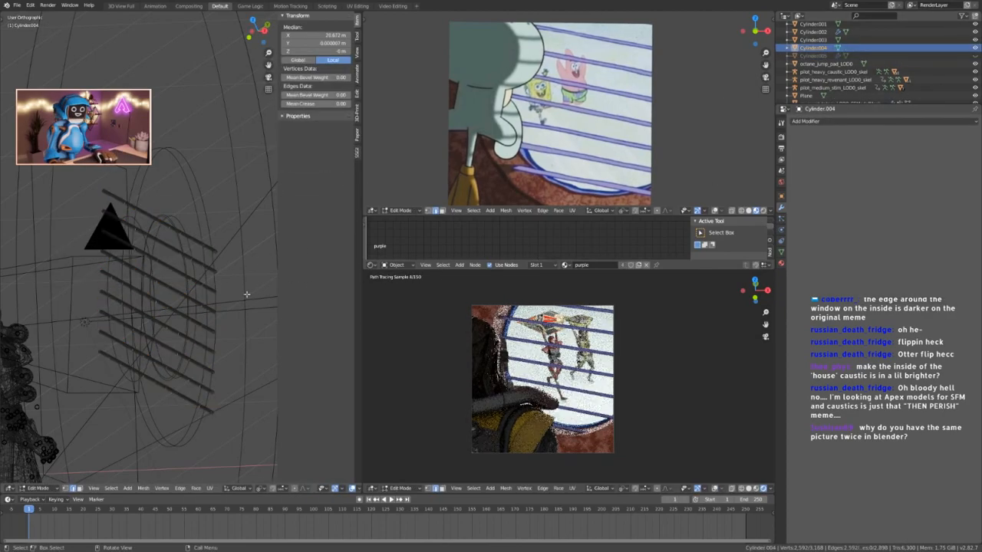
key("alt+a")
scroll(130, 411, "up", 4)
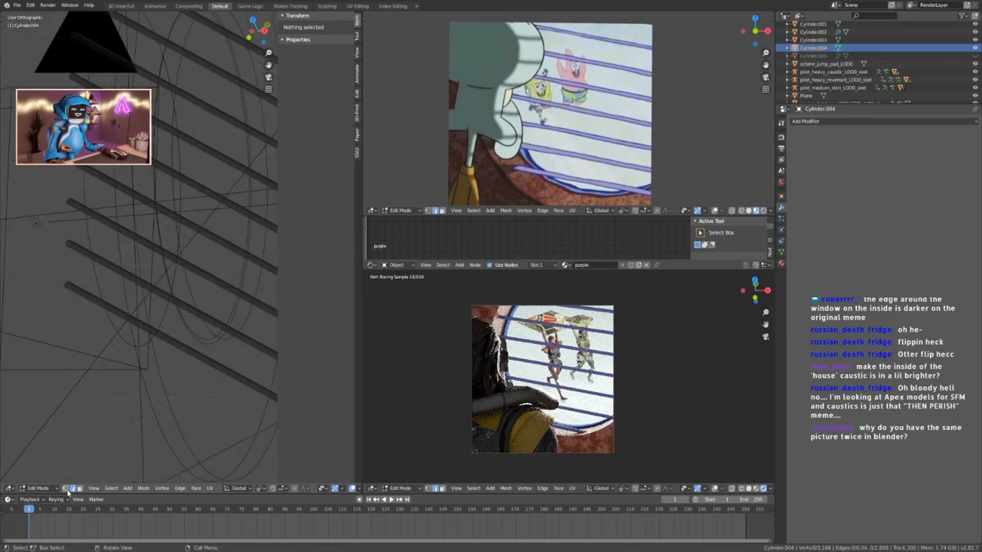
left_click(66, 490)
scroll(127, 315, "down", 3)
middle_click_drag(127, 308, 170, 315)
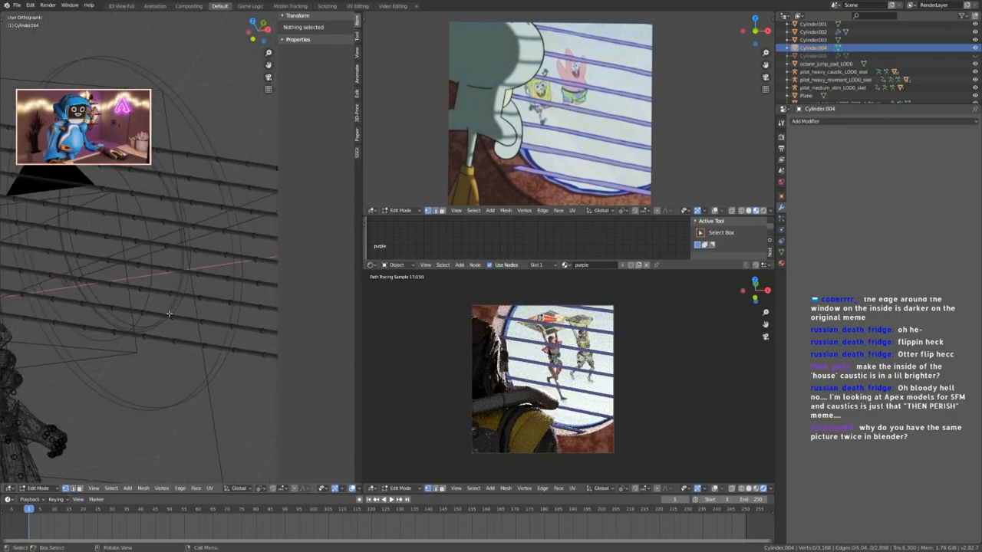
Try selecting random vertices across the purple bars, adjust the random selection's settings and clear the selection.
left_click(111, 488)
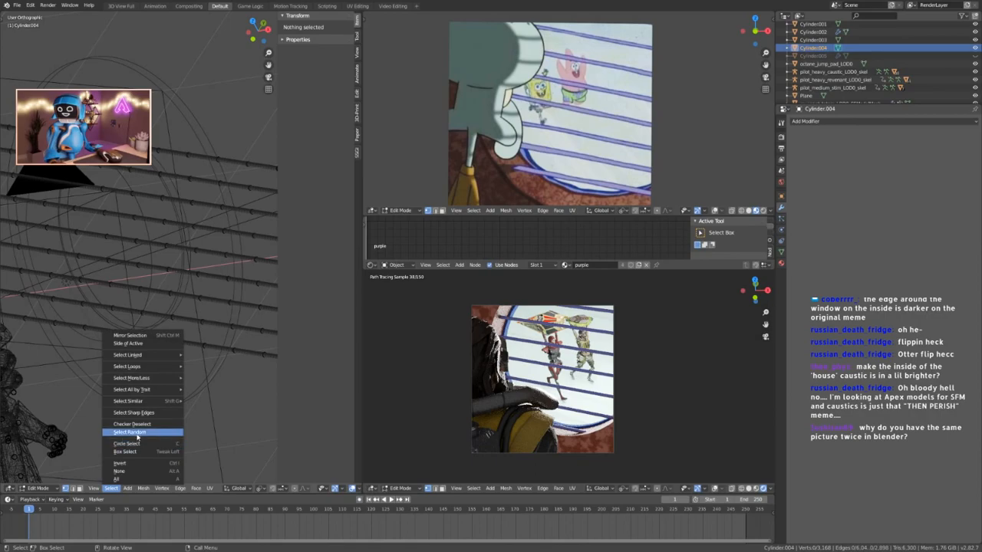
left_click(130, 433)
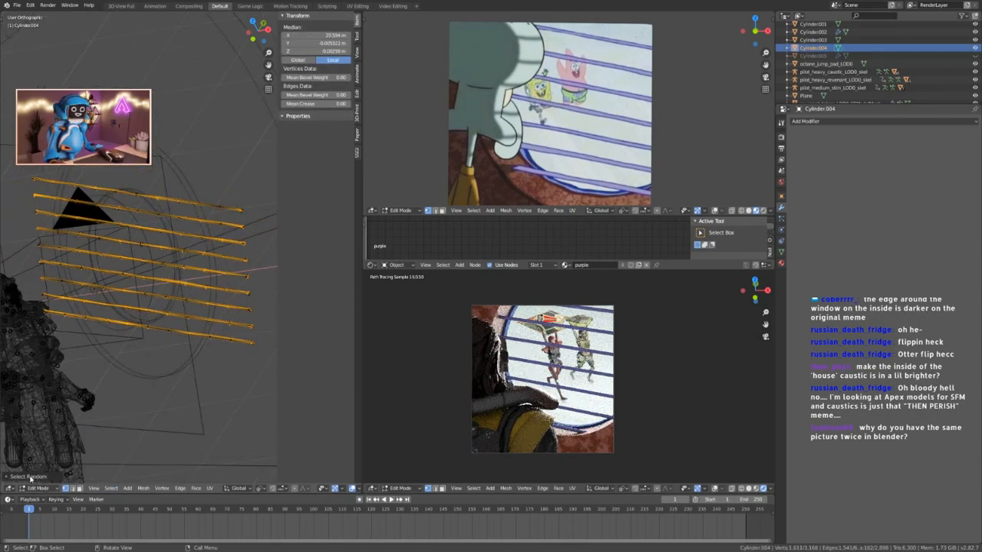
left_click(7, 476)
left_click_drag(83, 457, 60, 457)
middle_click_drag(204, 372, 133, 313)
key("alt+a")
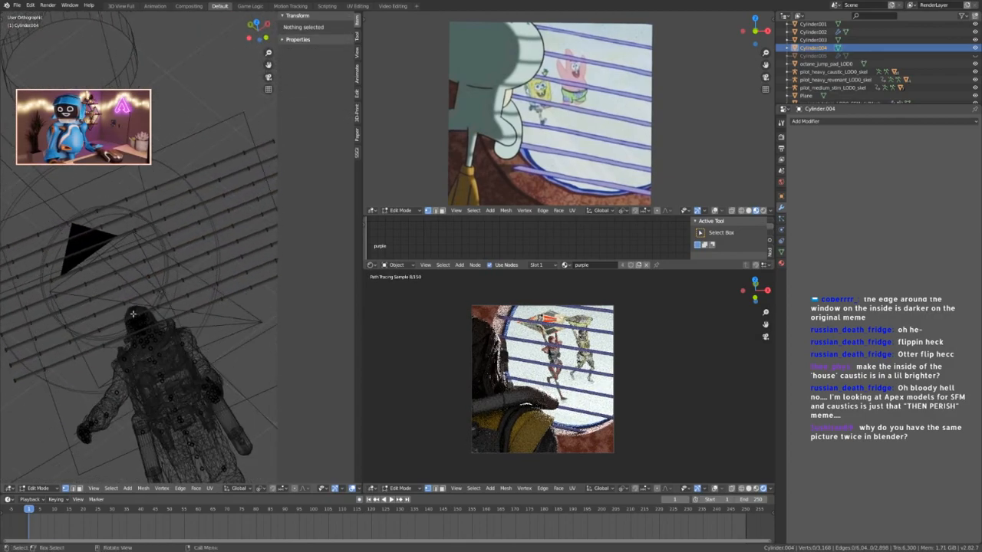
Select several individual vertices spread over different purple bars.
scroll(86, 303, "up", 6)
left_click(91, 290)
scroll(106, 325, "down", 2)
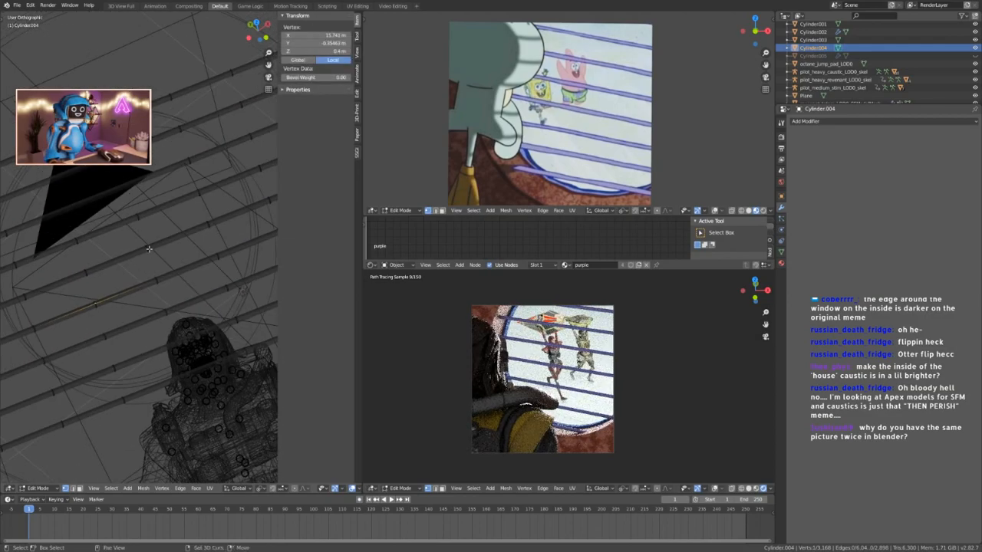
left_click(149, 249, "shift")
scroll(136, 307, "down", 1)
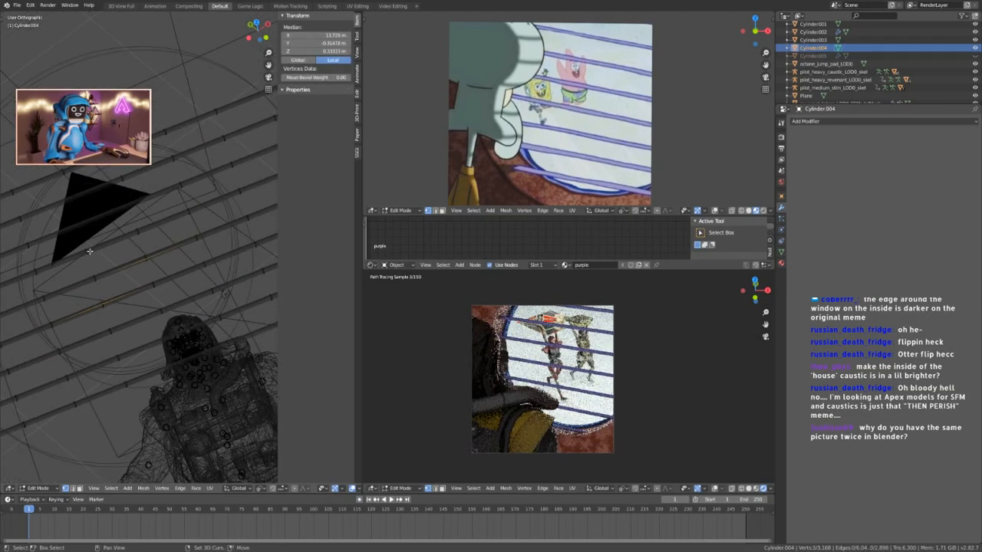
middle_click_drag(189, 213, 184, 343)
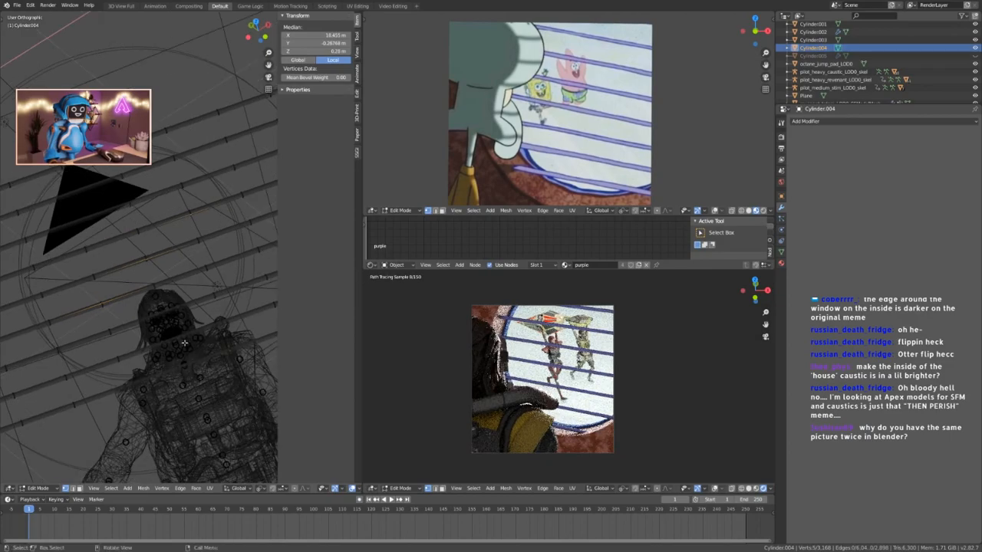
Try to move the selected bar vertices, shrinking the proportional editing size to 0.11.
key("g")
key("z")
left_click(134, 388)
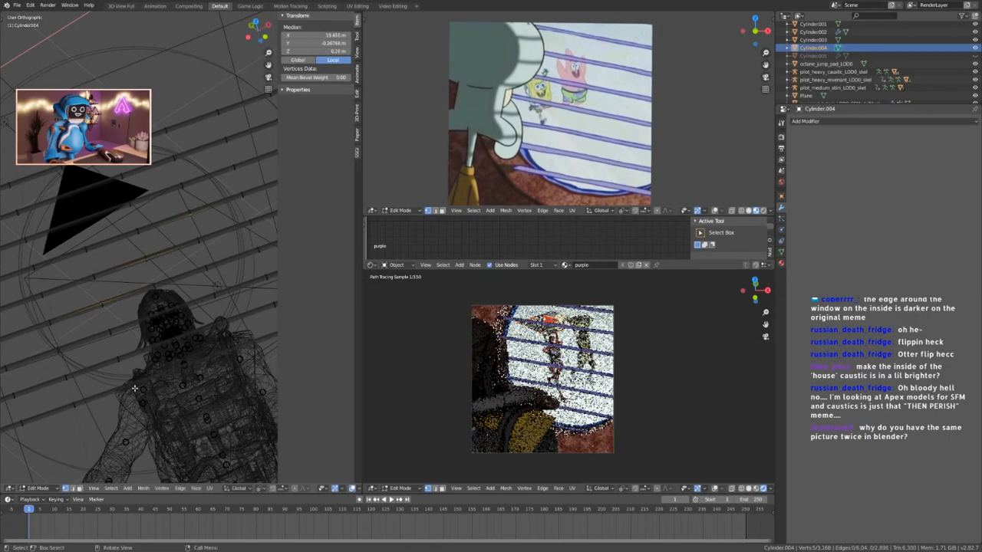
key("g")
scroll(136, 391, "up", 20)
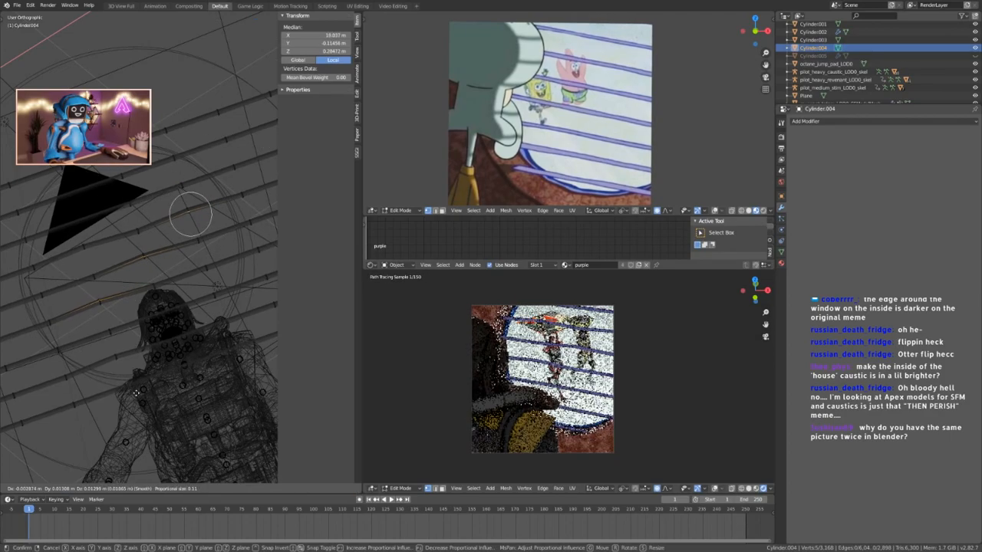
right_click(136, 393)
Add another bar vertex to the selection and try moving the vertices without proportional editing.
scroll(134, 258, "up", 5)
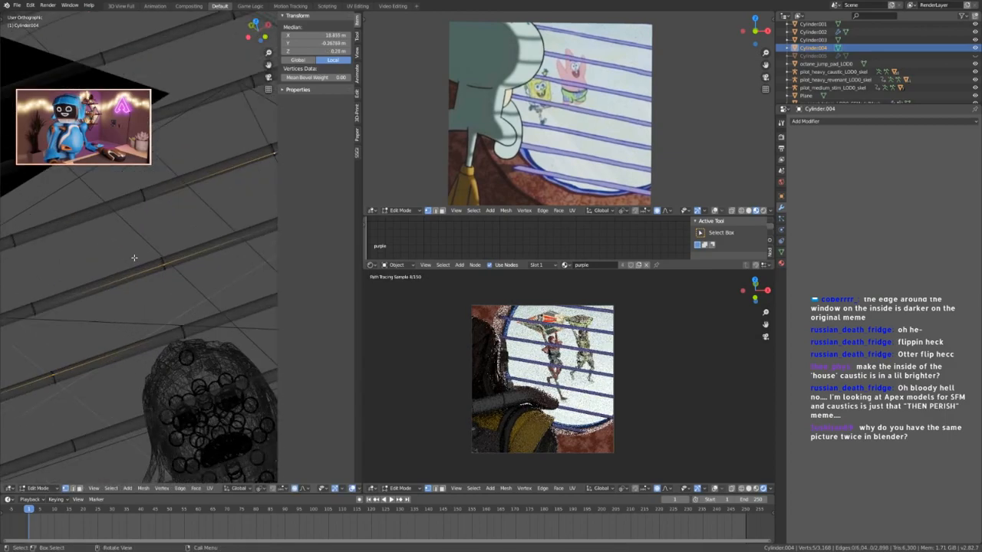
scroll(242, 172, "down", 6)
middle_click_drag(144, 202, 337, 443)
left_click(173, 276, "shift")
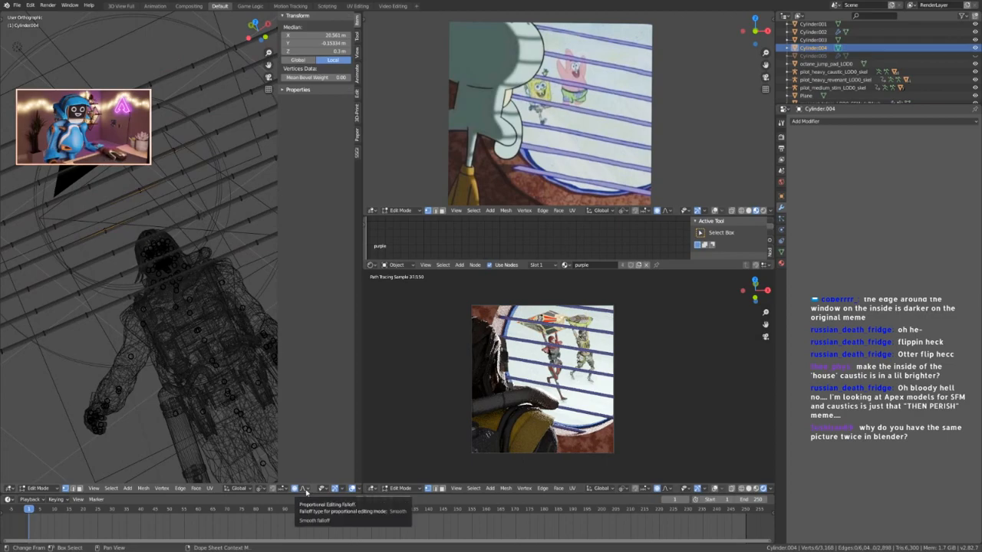
scroll(157, 311, "up", 10)
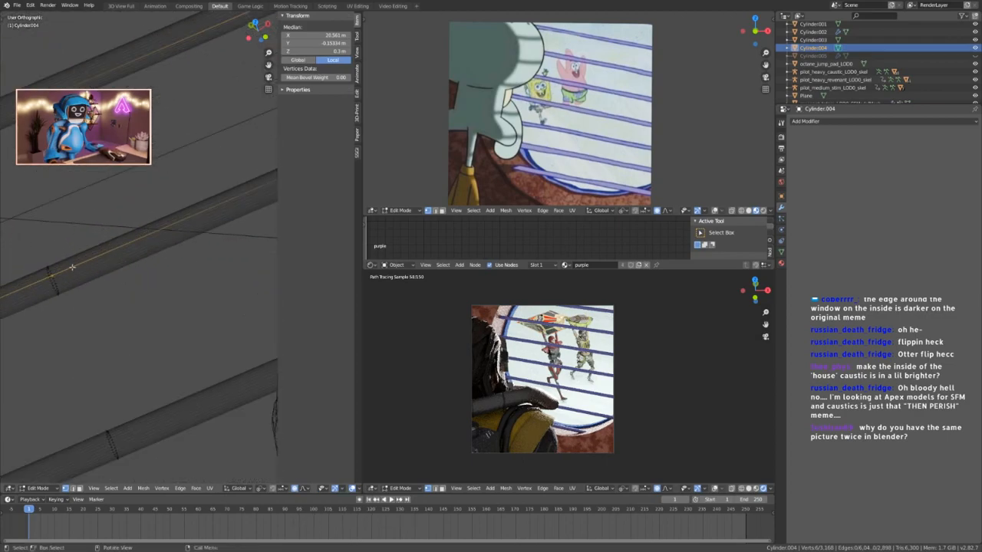
key("g")
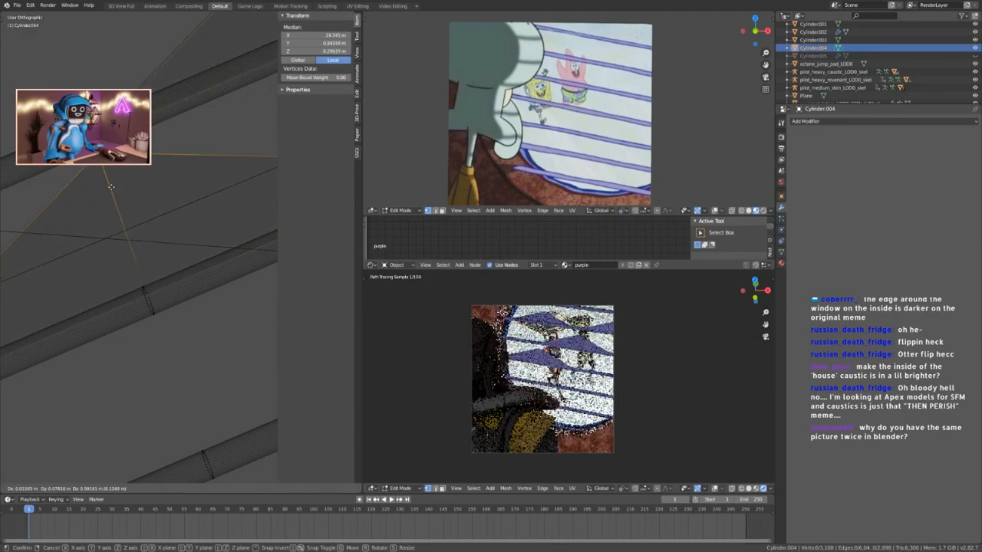
key("Escape")
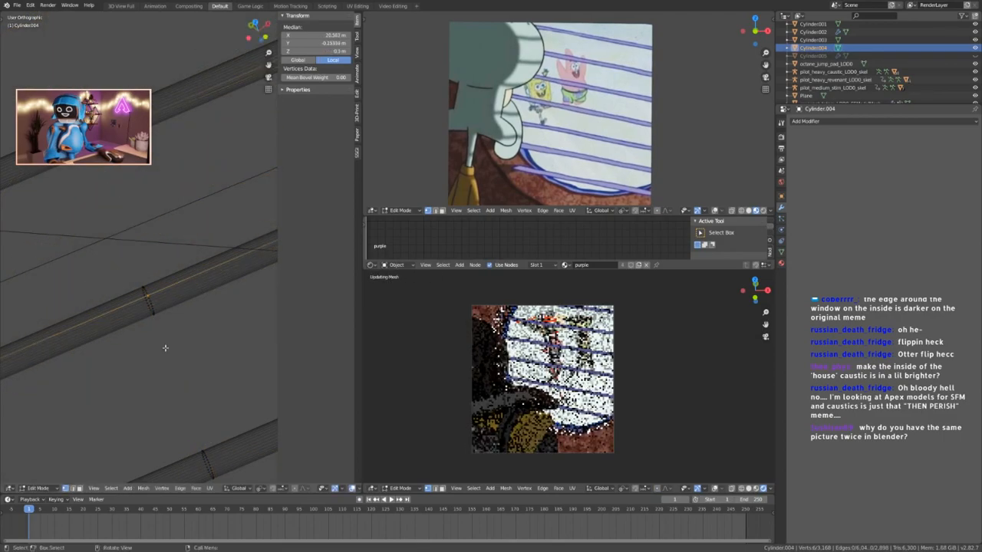
Bend the bars slightly at the selected vertices with proportional editing at size 0.11, then return to Object Mode and deselect everything.
key("g")
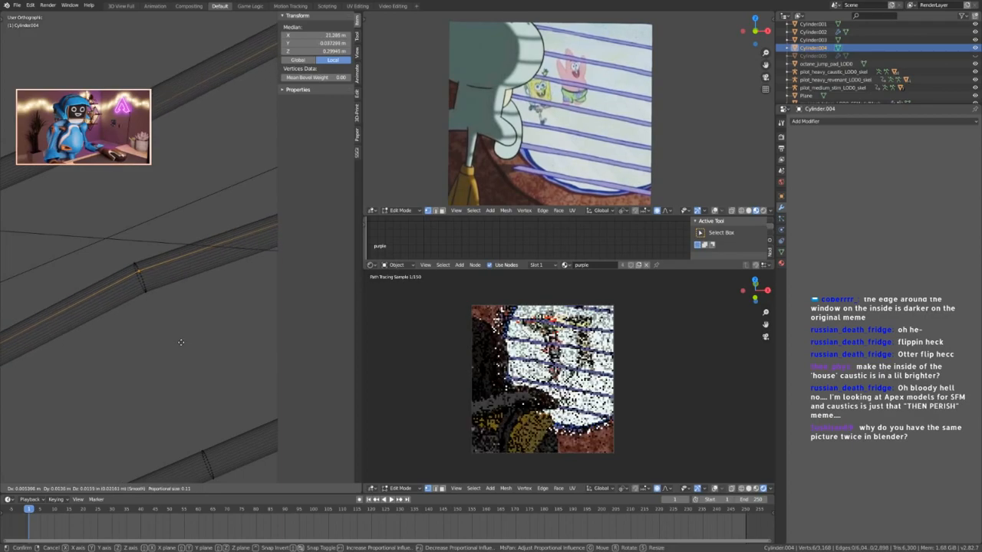
left_click(185, 360)
key("g")
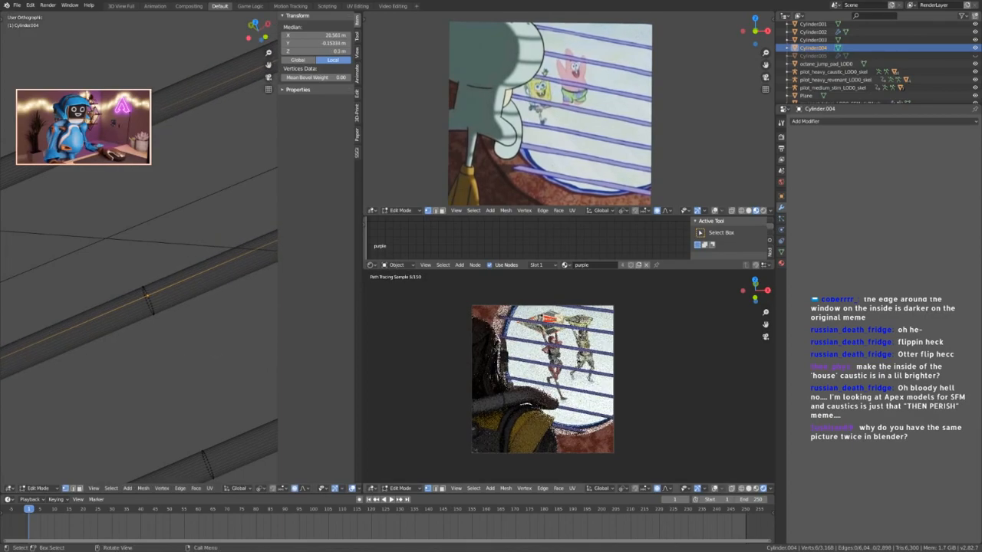
left_click(532, 366)
key("Tab")
scroll(597, 354, "up", 4)
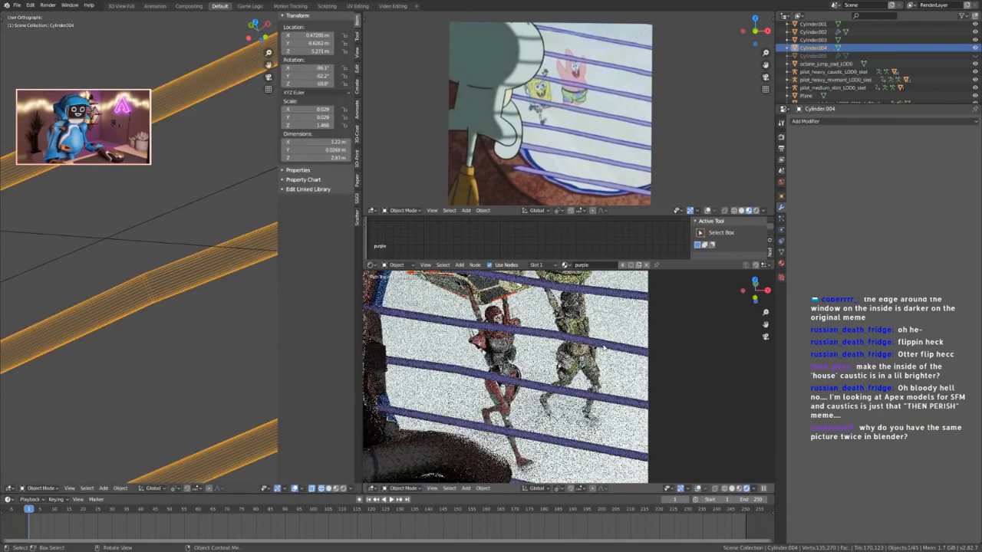
scroll(602, 346, "down", 5)
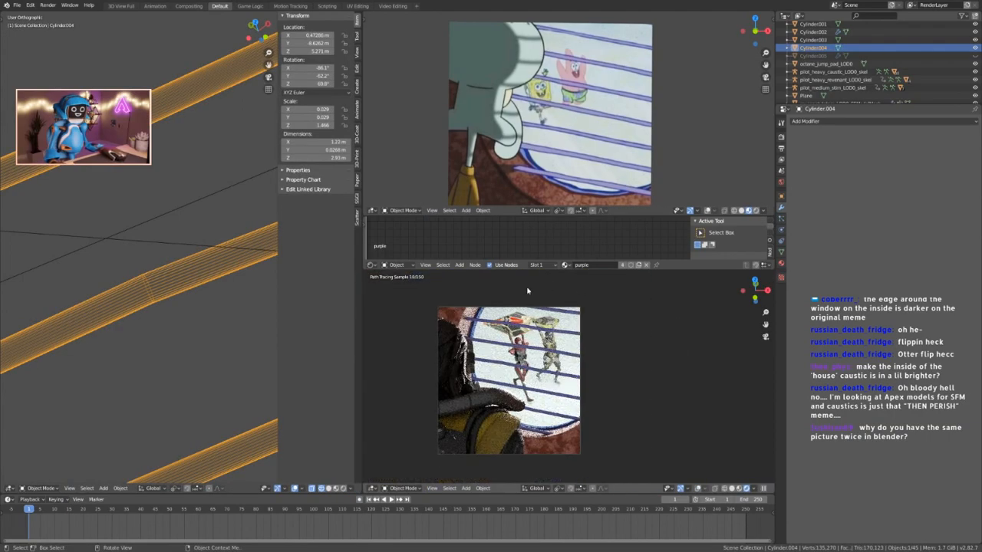
key("alt+a")
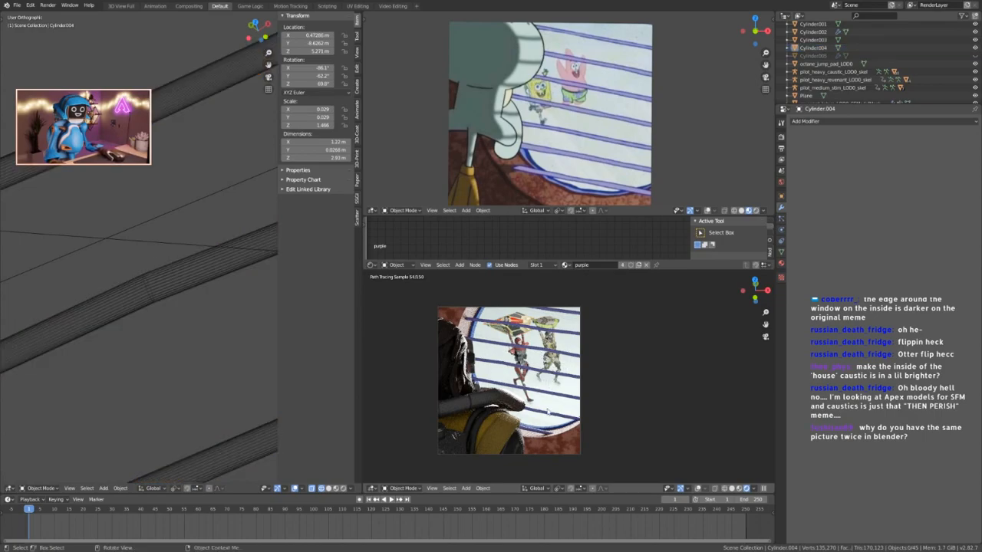
Bend one lower purple bar by moving a single vertex with proportional editing at size 0.11, and return to Object Mode.
scroll(184, 314, "down", 9)
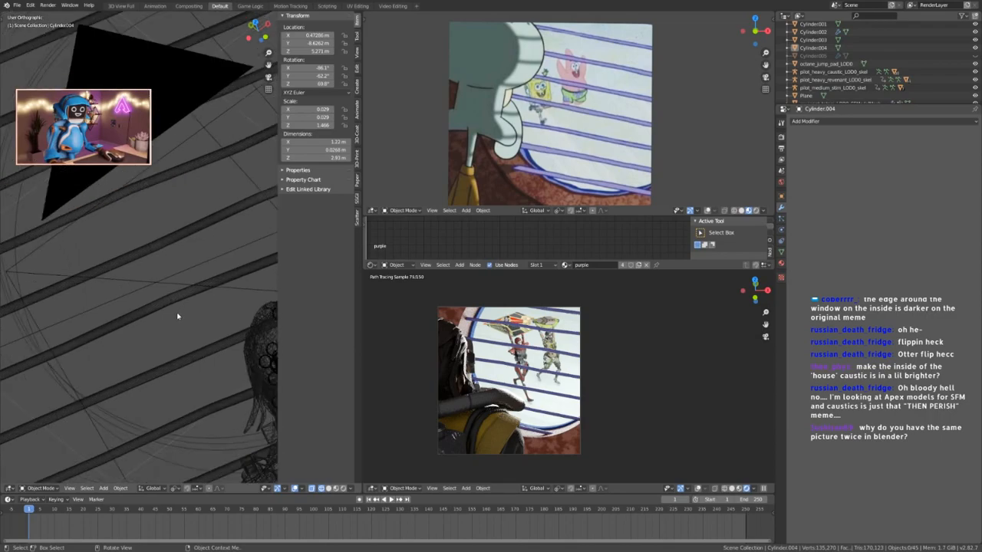
middle_click_drag(158, 335, 152, 312)
left_click(103, 317)
key("Tab")
left_click(131, 290)
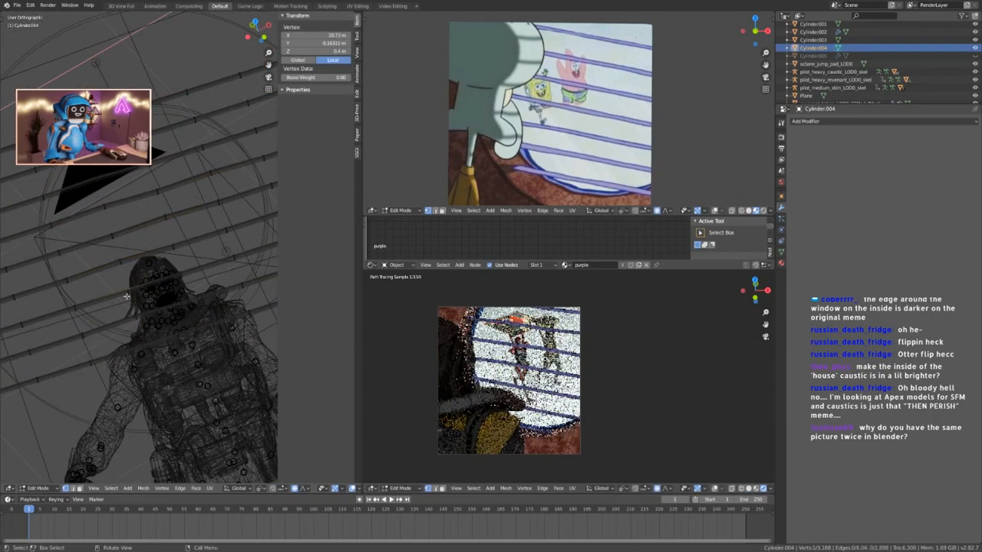
key("g")
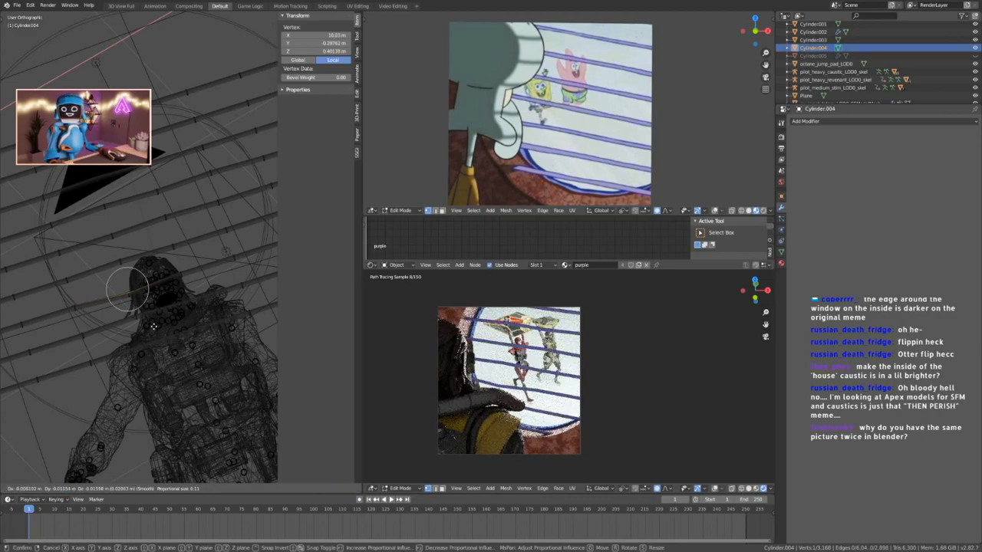
left_click(153, 326)
middle_click_drag(191, 315, 204, 311)
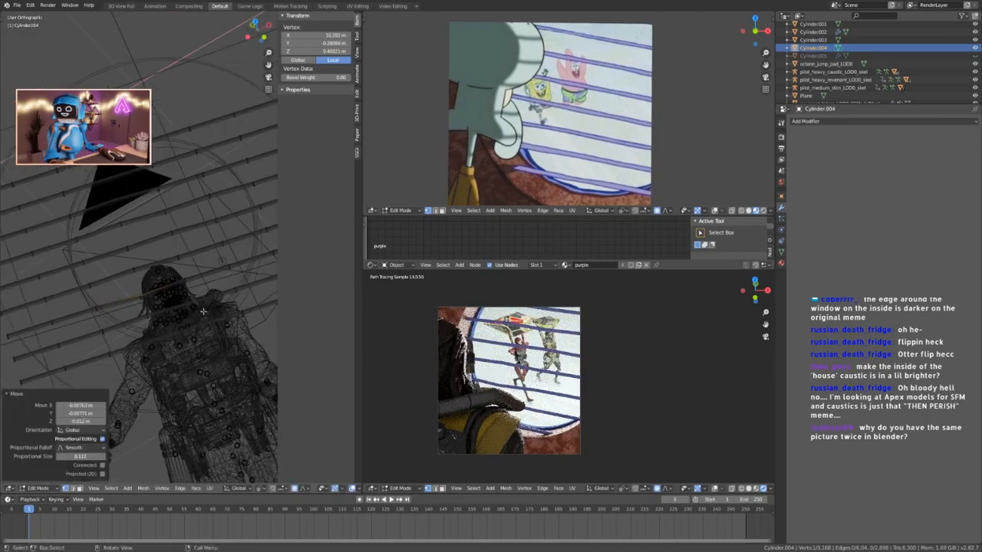
key("Tab")
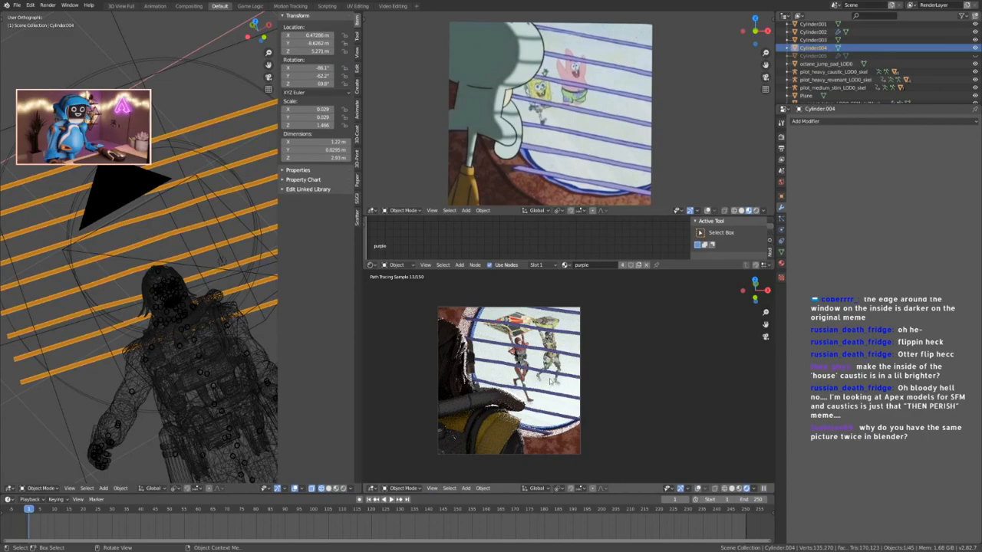
scroll(555, 381, "down", 1)
middle_click_drag(568, 377, 544, 382, "shift")
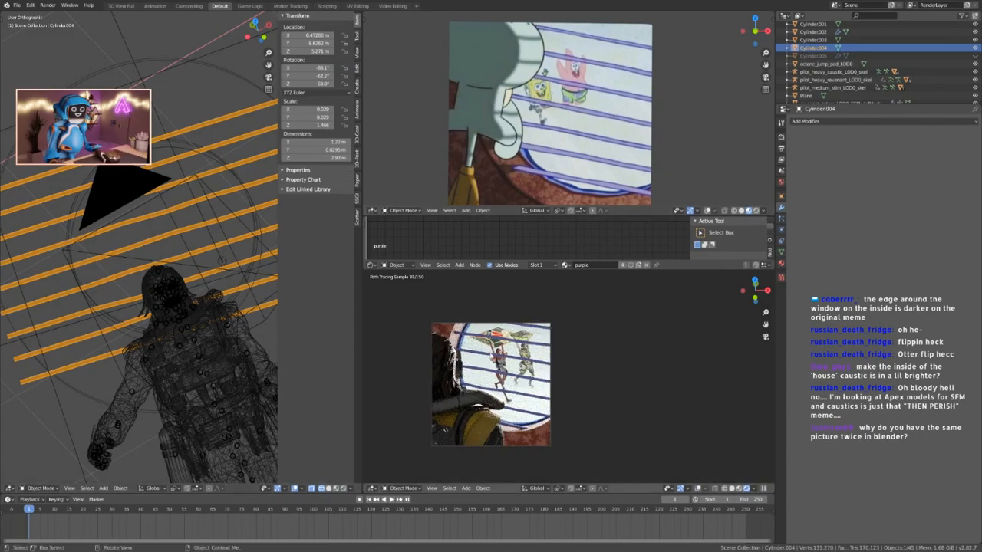
Duplicate an existing area light and place the copy about 1.59 m away, behind the large foreground character.
scroll(188, 375, "down", 5)
middle_click_drag(188, 376, 125, 306)
right_click(220, 313, "shift")
key("shift+a")
key("Escape")
left_click(158, 305)
key("shift+d")
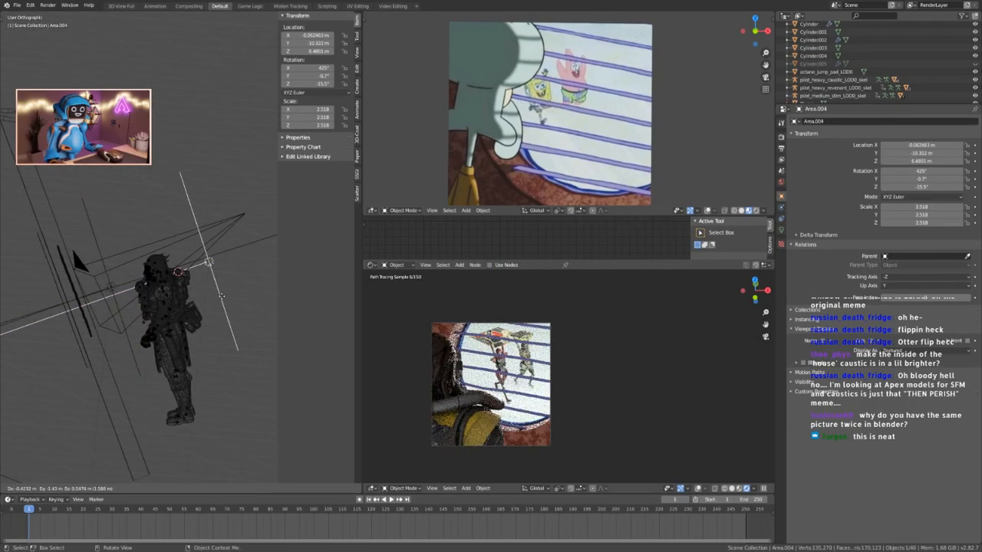
left_click(222, 295)
middle_click_drag(222, 295, 250, 250)
scroll(924, 71, "up", 4)
Compare the render with the duplicated area light hidden and shown.
left_click(974, 73)
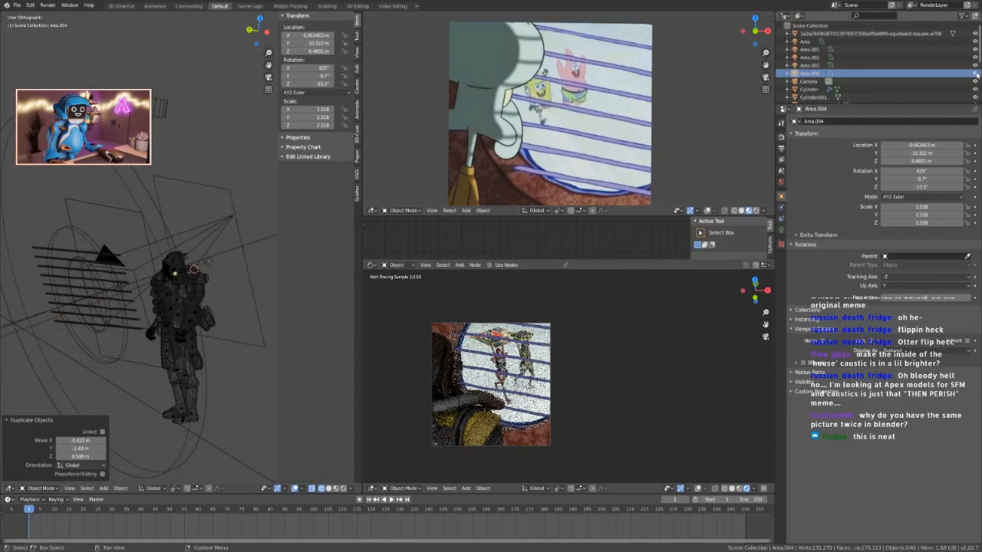
left_click(974, 73)
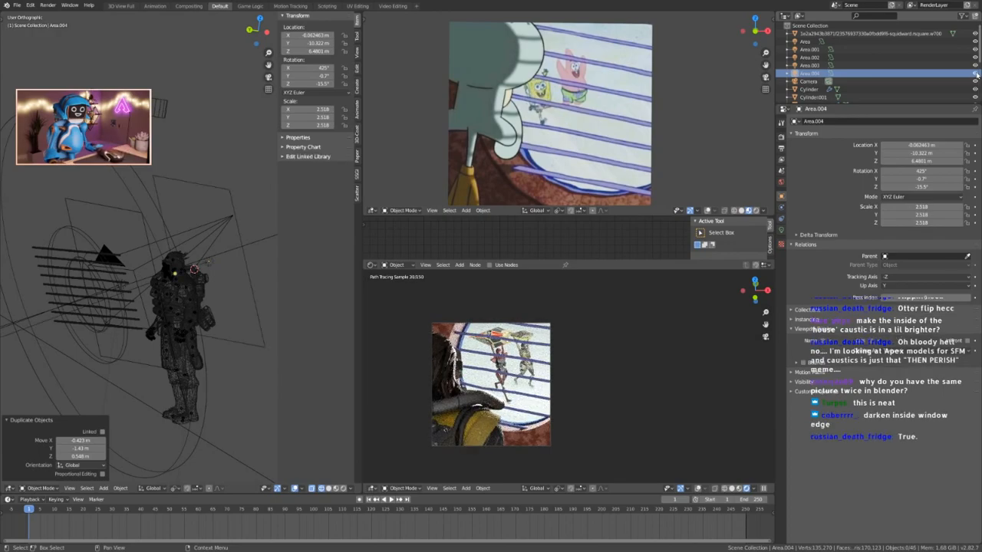
left_click(976, 73)
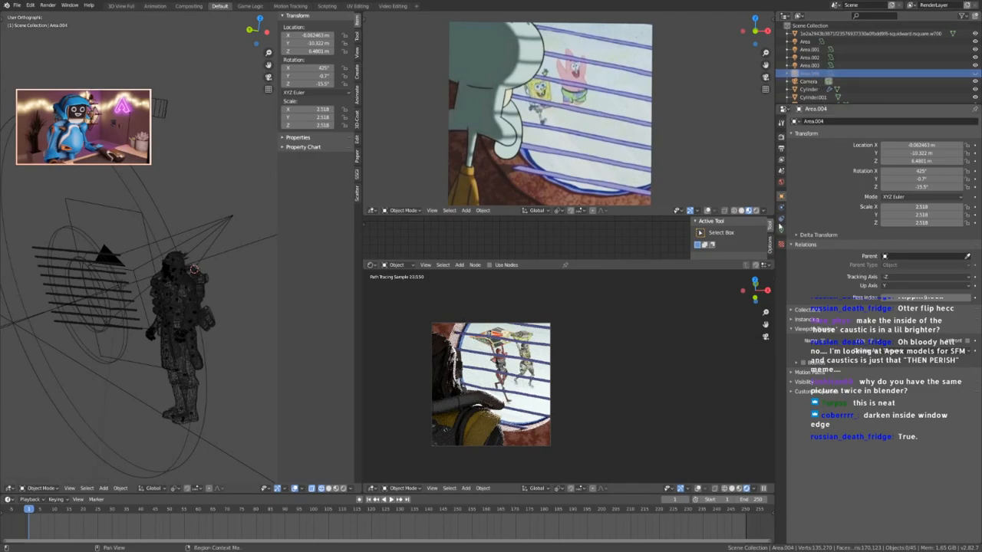
left_click(975, 72)
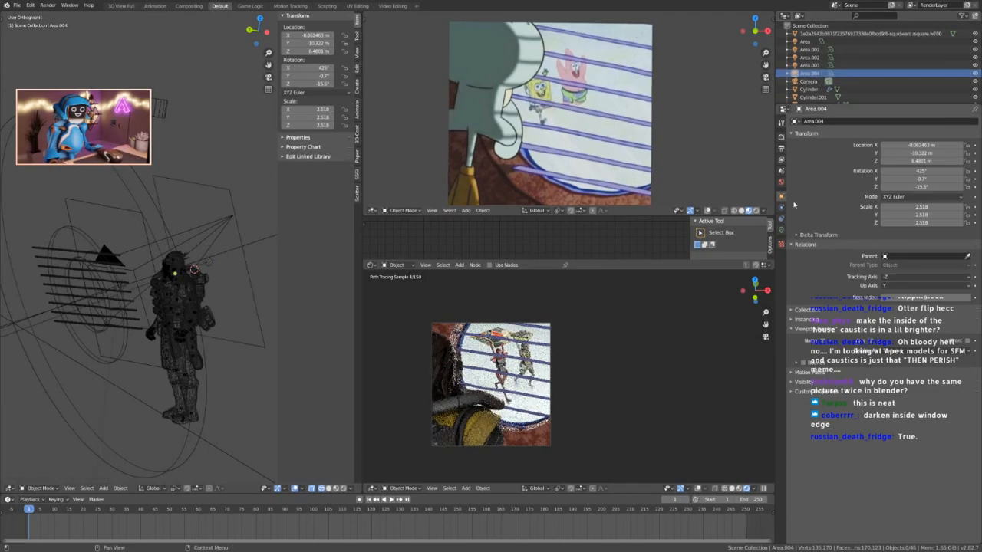
Set the duplicated area light to a pale cyan color at 20 W and compare the render with it hidden and shown.
left_click(781, 229)
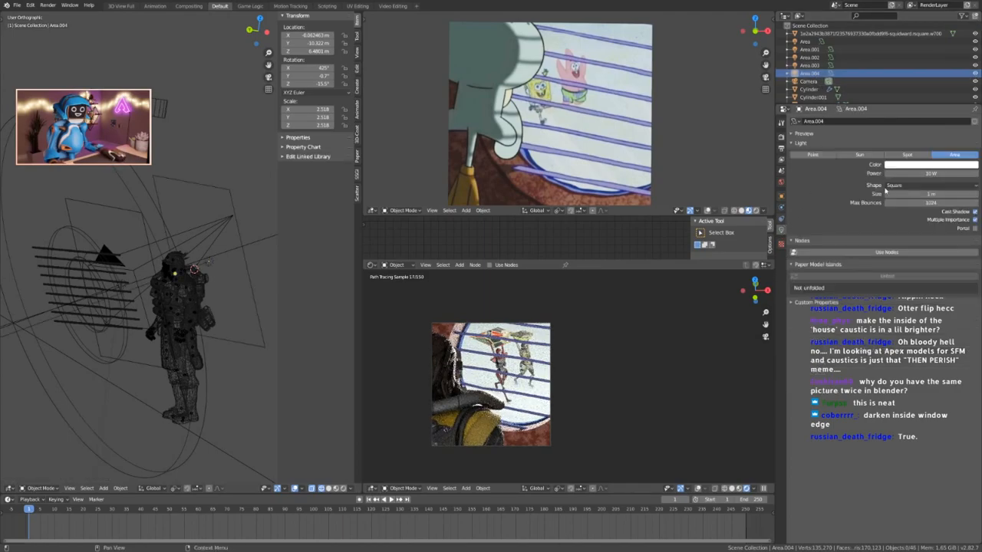
left_click(927, 166)
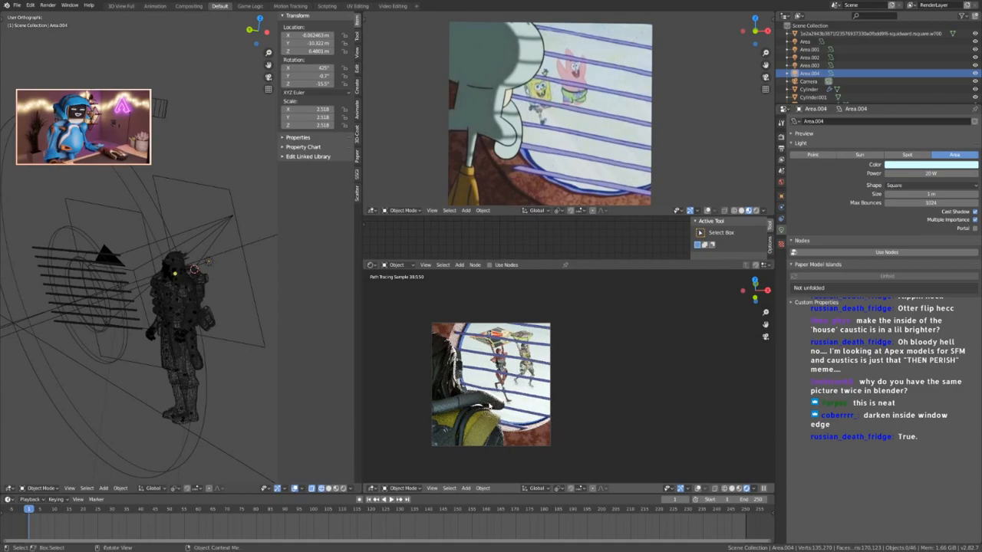
left_click(974, 73)
left_click(975, 75)
left_click(976, 75)
left_click(976, 75)
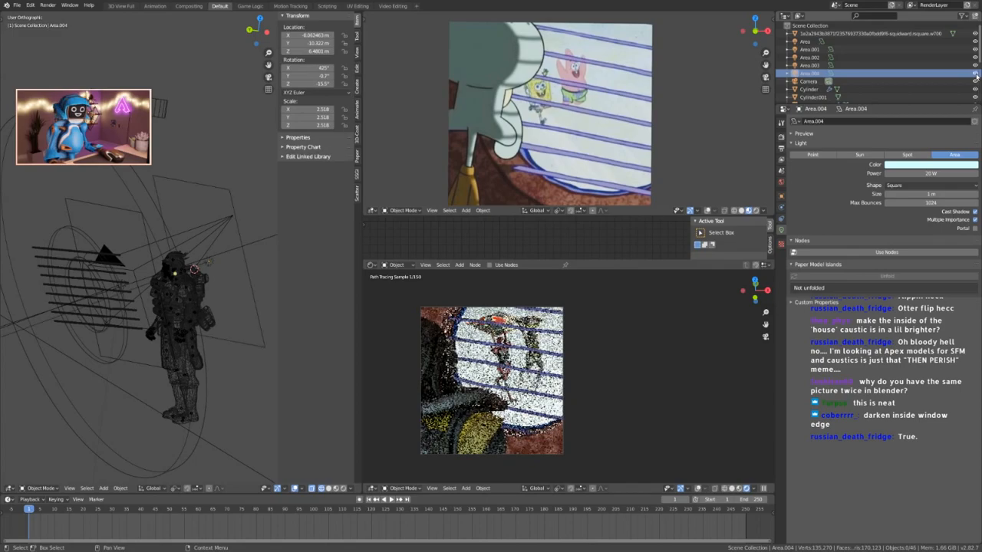
Compare the render with the pale cyan area light hidden and shown, and set its power to 15 W.
left_click(975, 76)
left_click(975, 75)
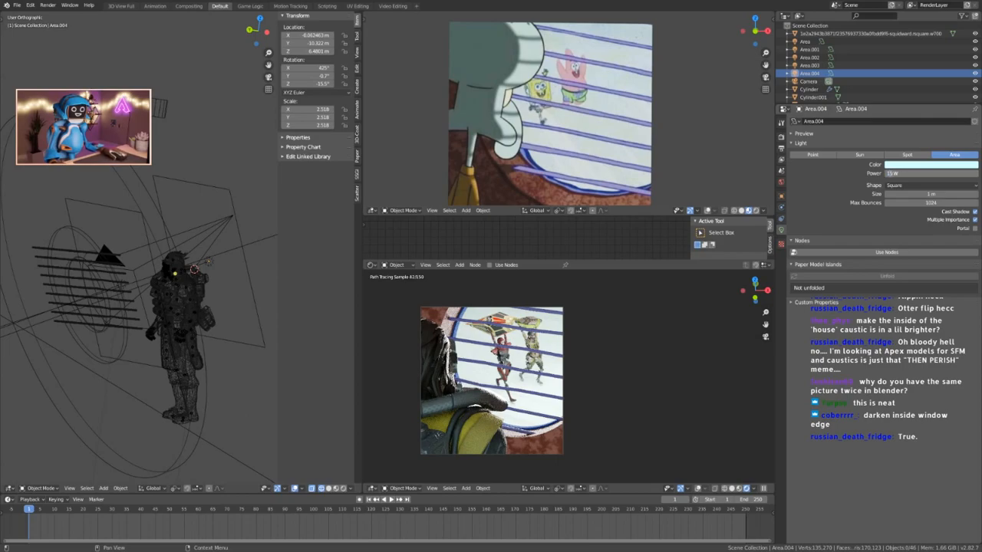
key("Return")
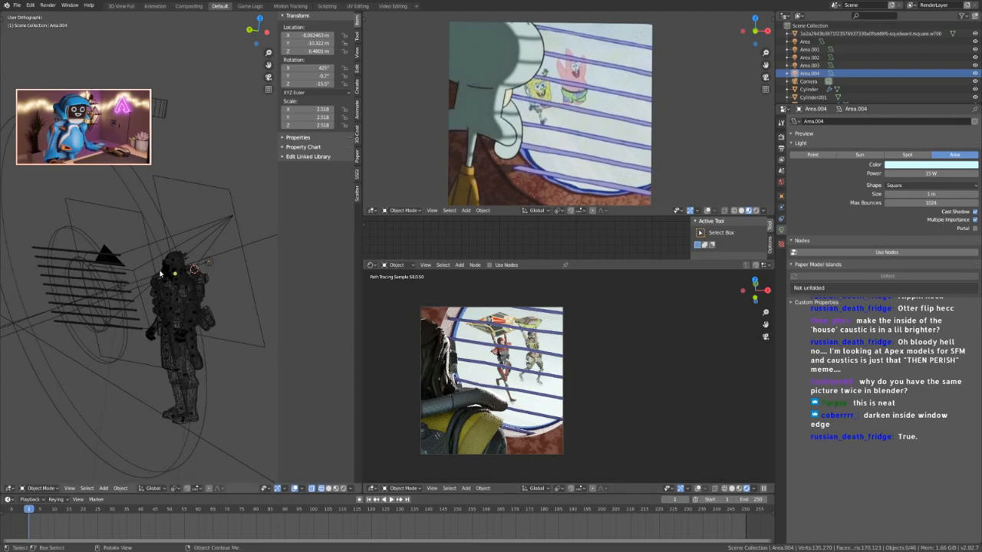
Add a new area light and move it next to the foreground character's head.
scroll(161, 273, "up", 5)
key("shift+a")
mouse_move(76, 338)
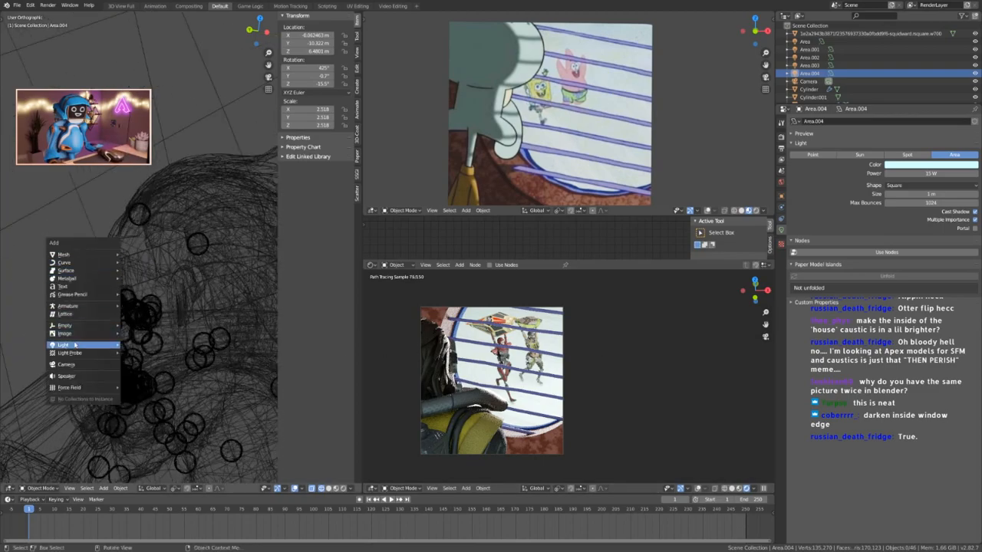
left_click(139, 372)
middle_click_drag(161, 300, 121, 342)
scroll(161, 310, "down", 9)
key("KP_7")
middle_click_drag(247, 379, 191, 311, "shift")
key("g")
left_click(283, 404)
Narrow the new area light to a Y scale of about 0.106 and inspect its effect on the character's head in the render.
scroll(146, 328, "up", 6)
key("s")
key("y")
left_click(191, 308)
scroll(194, 306, "up", 5)
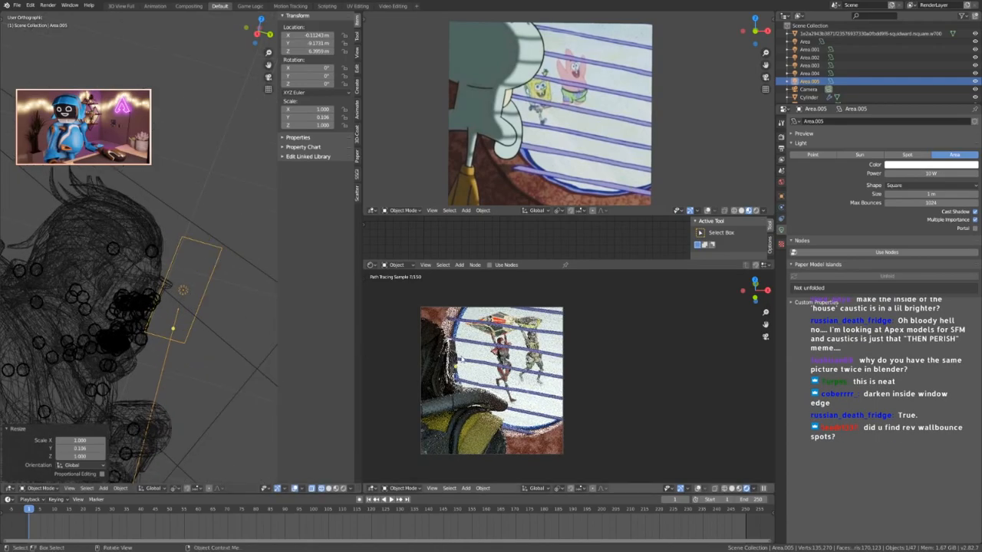
scroll(413, 337, "up", 6)
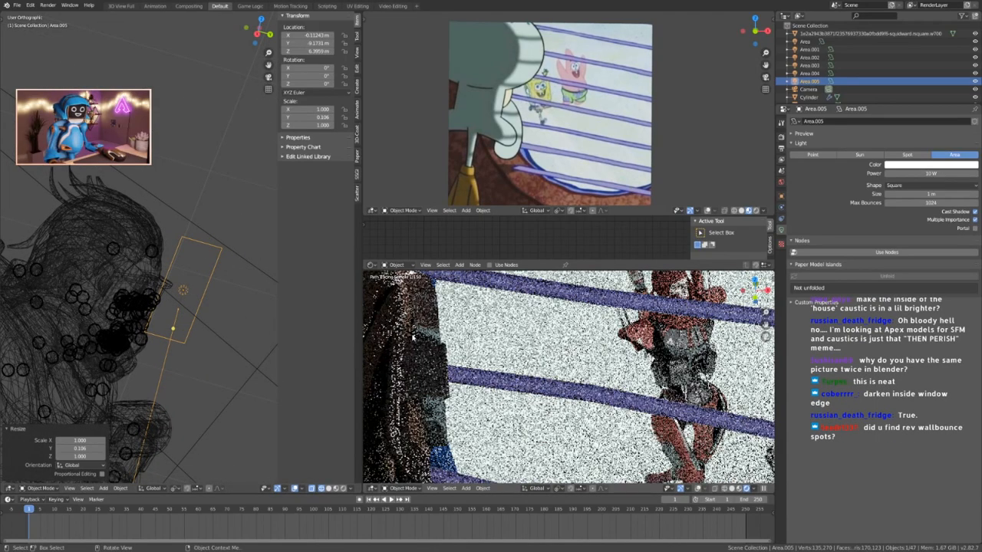
scroll(413, 337, "up", 4)
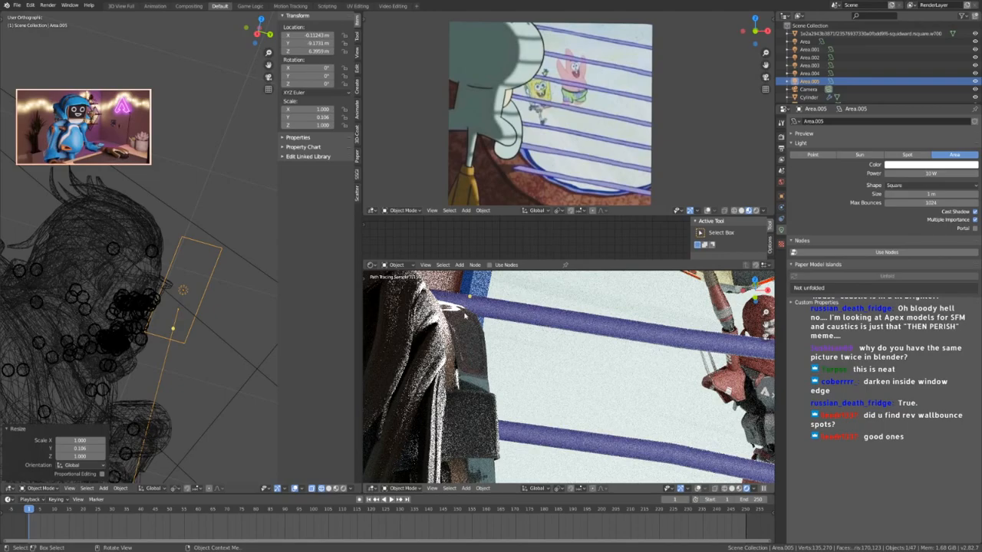
scroll(474, 392, "down", 3)
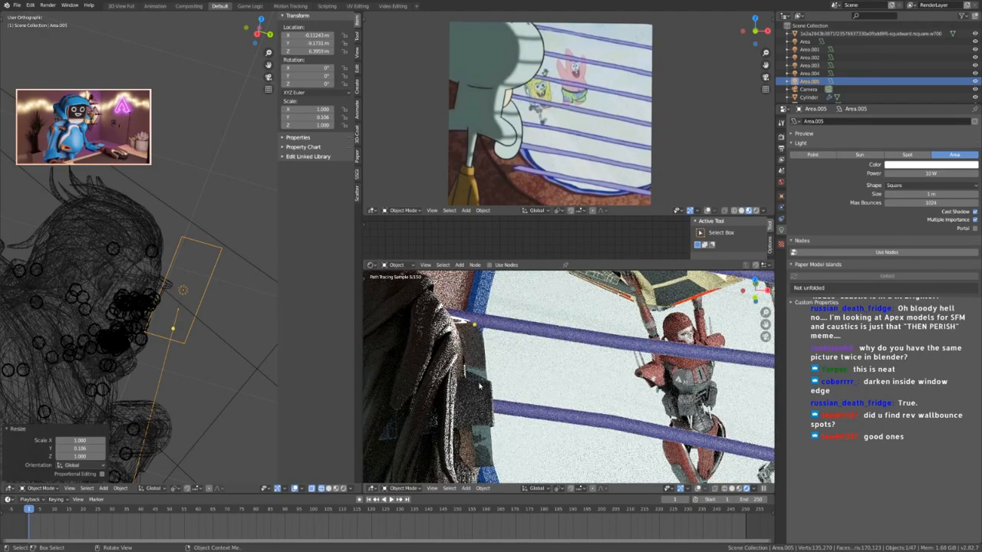
Shrink the new area light along X and overall to a scale of about 0.063, 0.029 and 0.274.
scroll(164, 311, "up", 4)
middle_click_drag(164, 302, 231, 360)
scroll(151, 352, "down", 4)
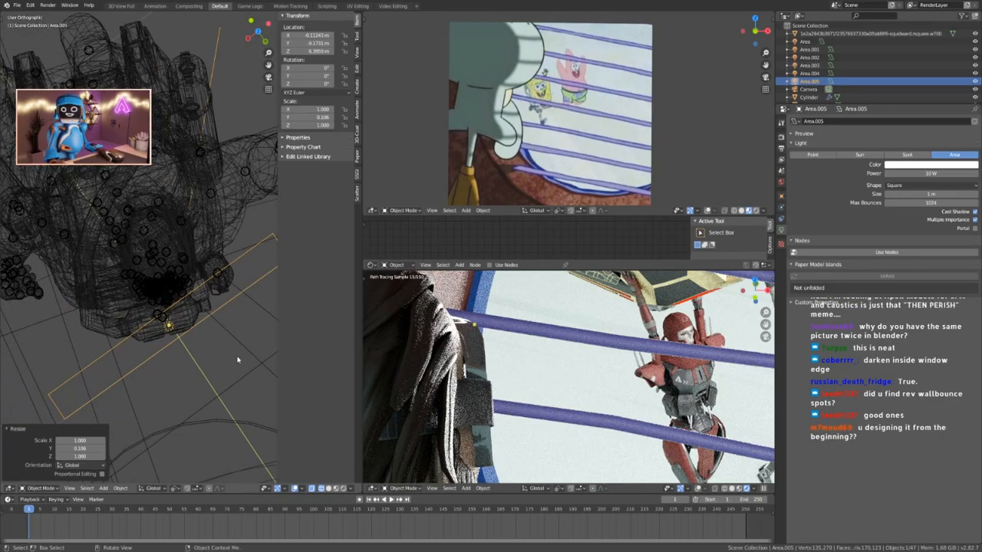
key("s")
key("x")
left_click(201, 345)
key("s")
left_click(198, 345)
scroll(198, 347, "up", 6)
key("s")
left_click(180, 333)
key("s")
left_click(187, 341)
Rotate the small area light toward the foreground character's face and shift it about 0.11 m along the head.
middle_click_drag(187, 340, 126, 356)
key("g")
left_click(119, 314)
middle_click_drag(122, 306, 195, 368)
key("r")
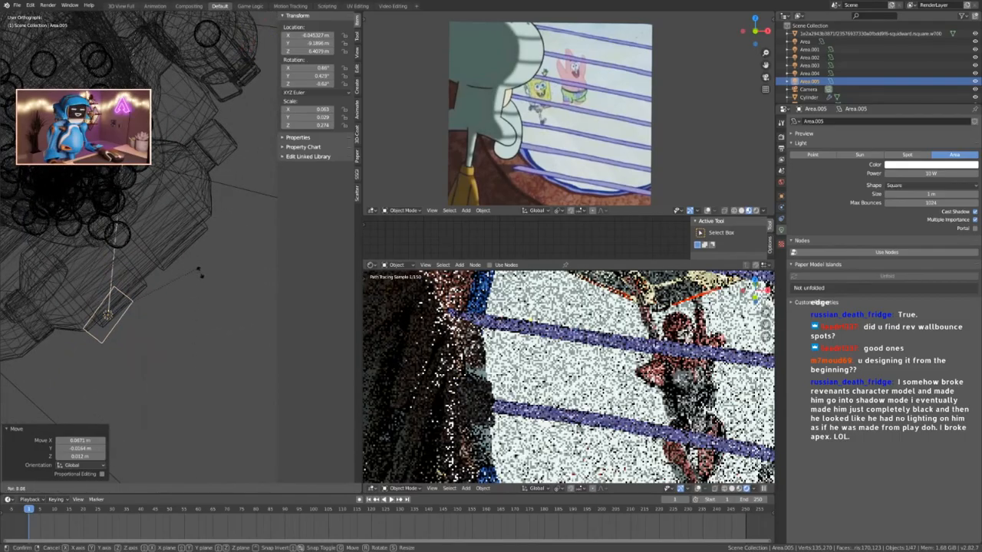
left_click(202, 281)
key("g")
left_click(149, 211)
Reposition the small area light by the head and turn it to a rotation of about -2.6°, 37.4° and -42.3°.
middle_click_drag(146, 303, 85, 223)
key("r")
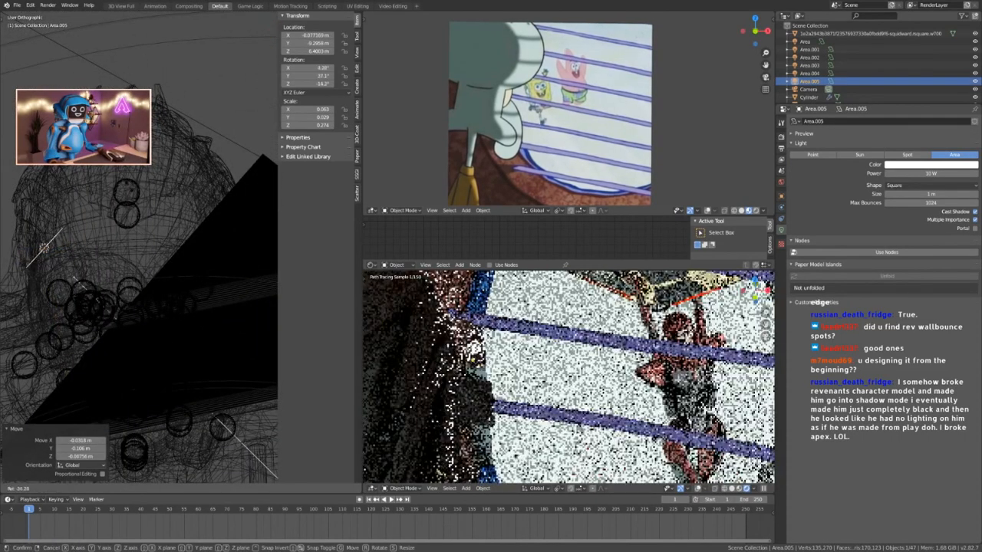
left_click(94, 230)
key("g")
left_click(106, 224)
middle_click_drag(108, 225, 136, 186)
key("g")
left_click(151, 255)
key("r")
left_click(183, 221)
Fine-tune the small area light's position close to the edge of the foreground character's head.
key("g")
middle_click_drag(129, 214, 158, 261)
left_click(136, 211)
key("g")
left_click(214, 251)
key("g")
left_click(132, 209)
key("g")
left_click(148, 224)
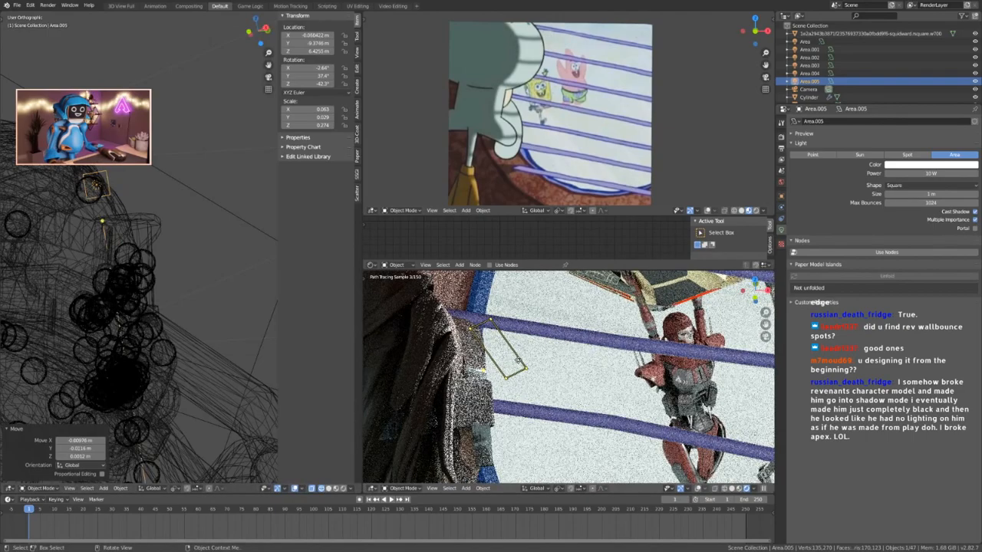
Set the small area light's power to 100 mW and move it slightly outward from the character's head.
scroll(518, 360, "down", 3)
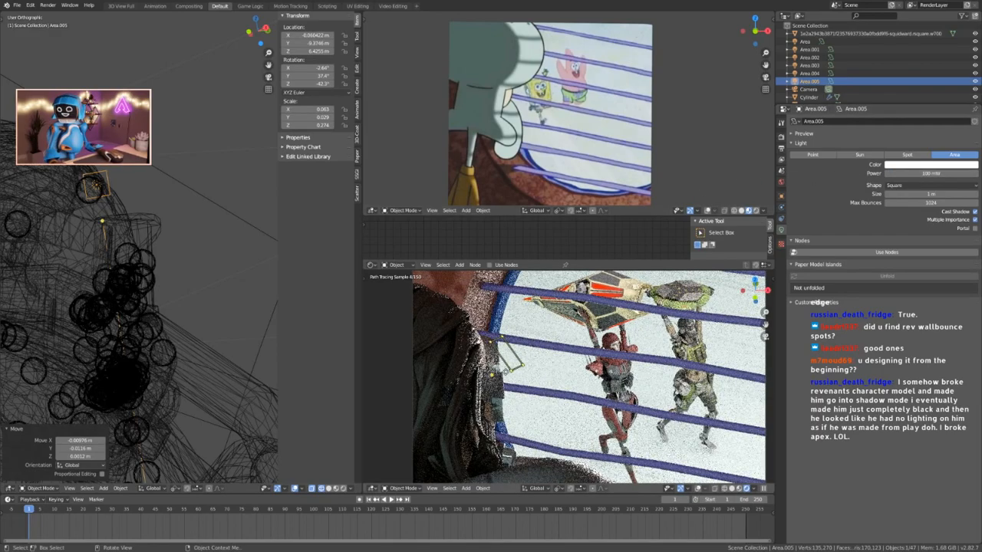
scroll(493, 364, "up", 4)
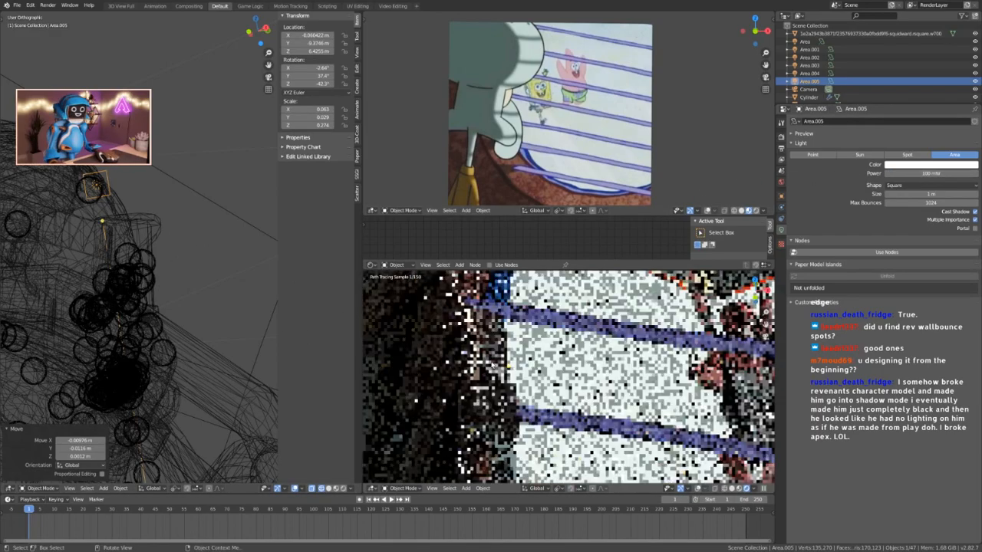
scroll(98, 198, "up", 4)
key("g")
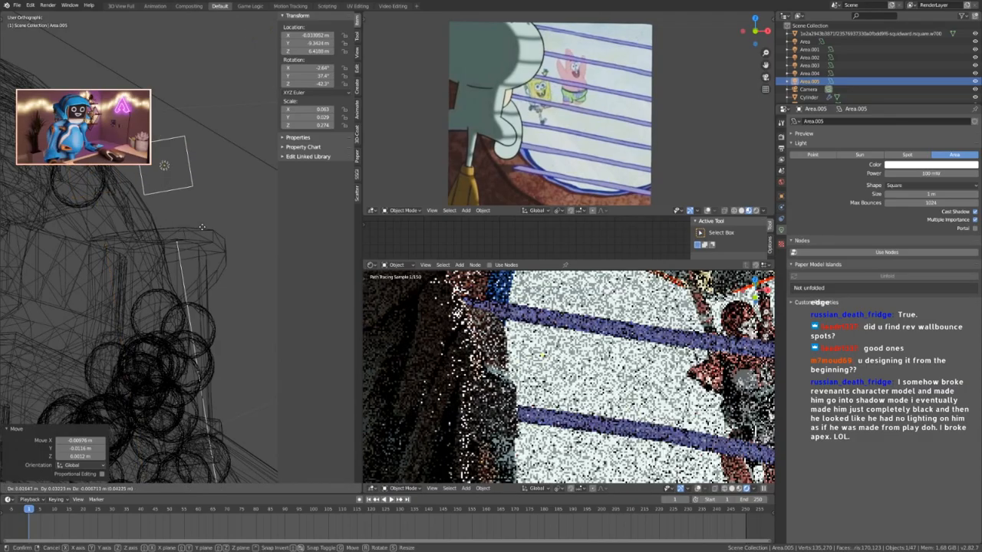
left_click(203, 227)
Turn the small area light to a rotation of about 30.7°, 0.07° and 21.9°, and move it higher beside the head.
middle_click_drag(203, 227, 164, 237)
key("r")
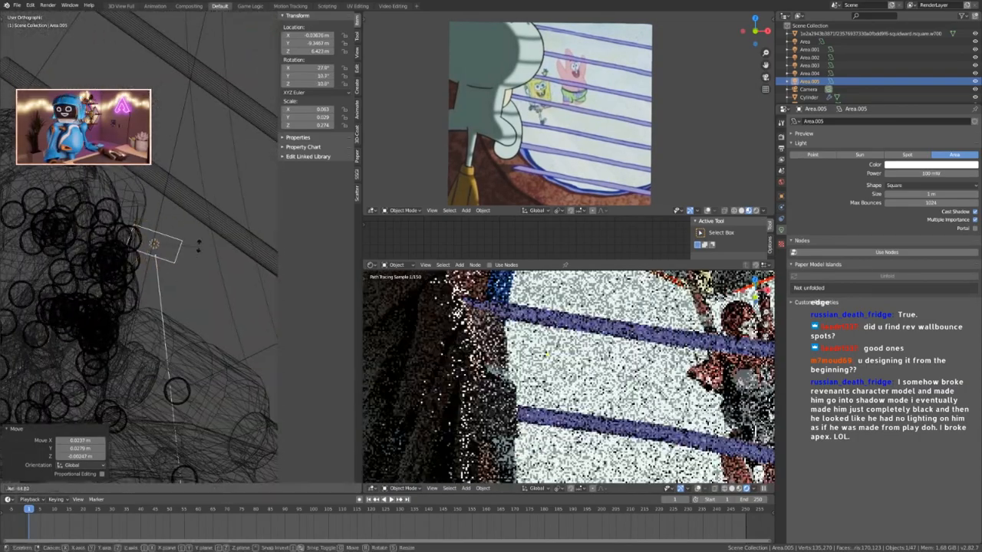
left_click(187, 264)
key("g")
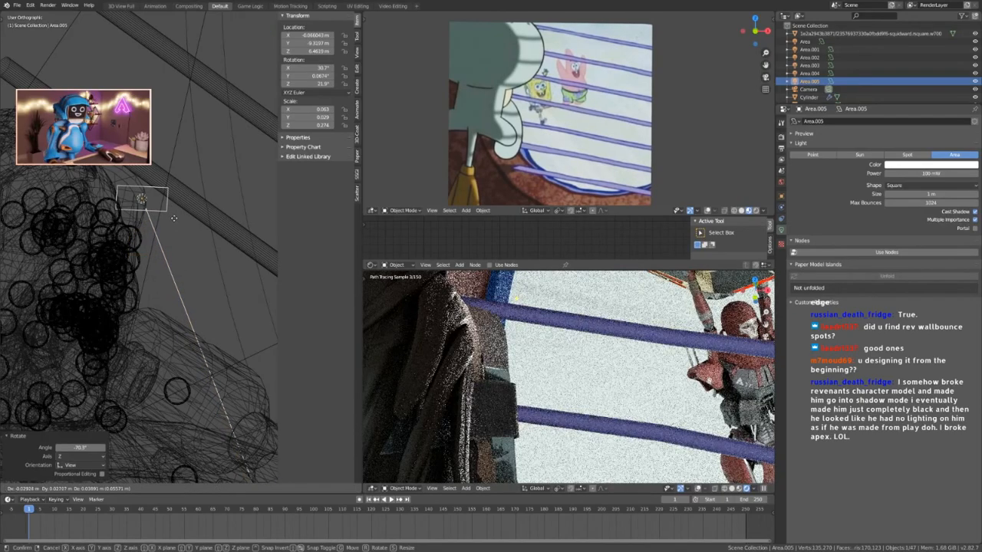
left_click(190, 223)
Re-aim the small area light at a rotation of about -4.95°, 24.8° and 13.8°, and shift it over the head.
middle_click_drag(151, 258, 115, 265)
key("r")
left_click(155, 253)
key("g")
left_click(147, 266)
key("r")
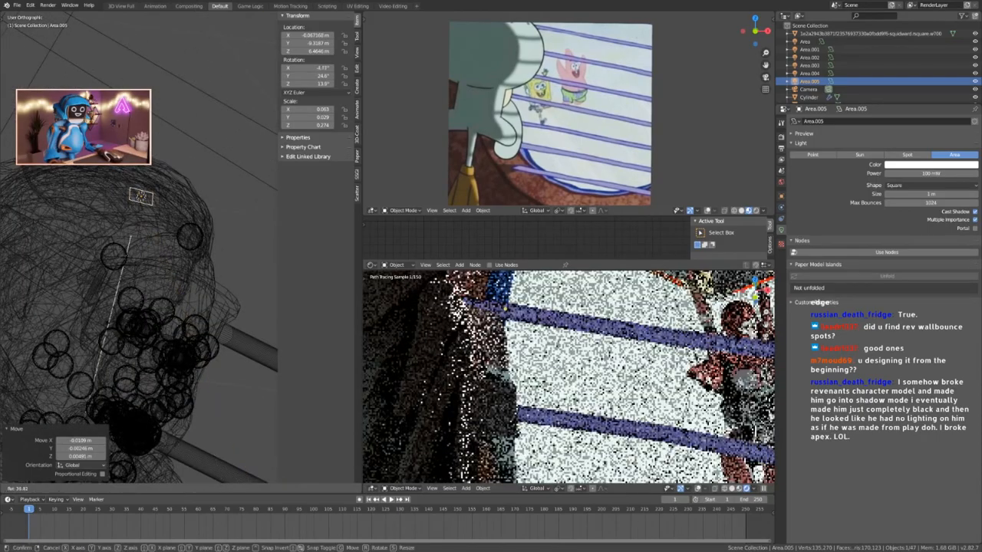
left_click(117, 290)
key("g")
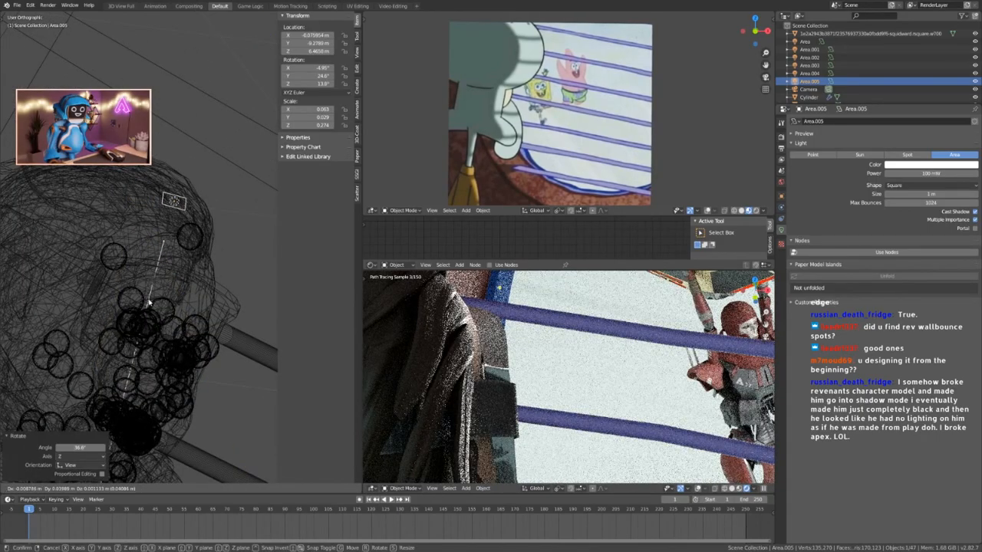
left_click(149, 303)
Lower the small area light by about 0.042 m beside the foreground character's head.
middle_click_drag(150, 303, 204, 271)
scroll(203, 269, "up", 2)
key("g")
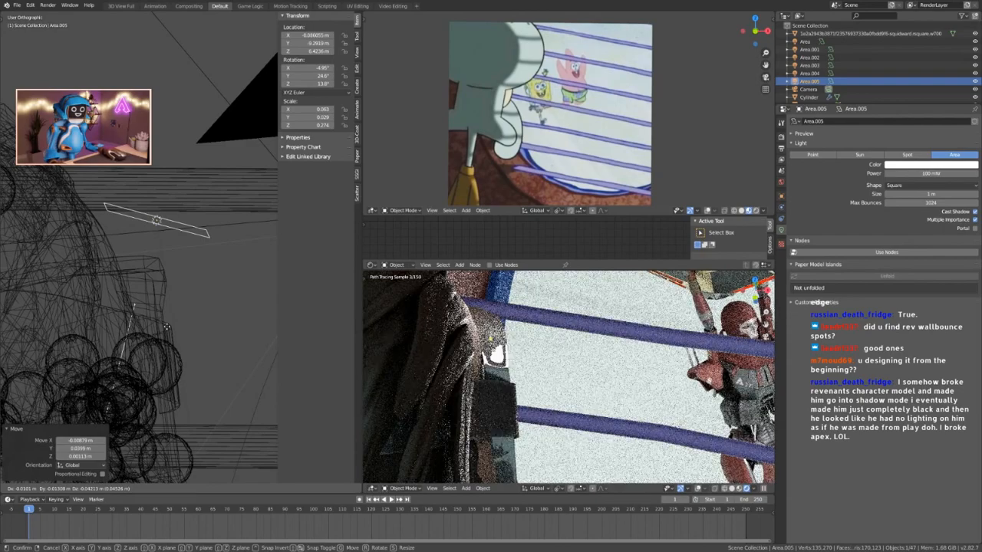
left_click(165, 327)
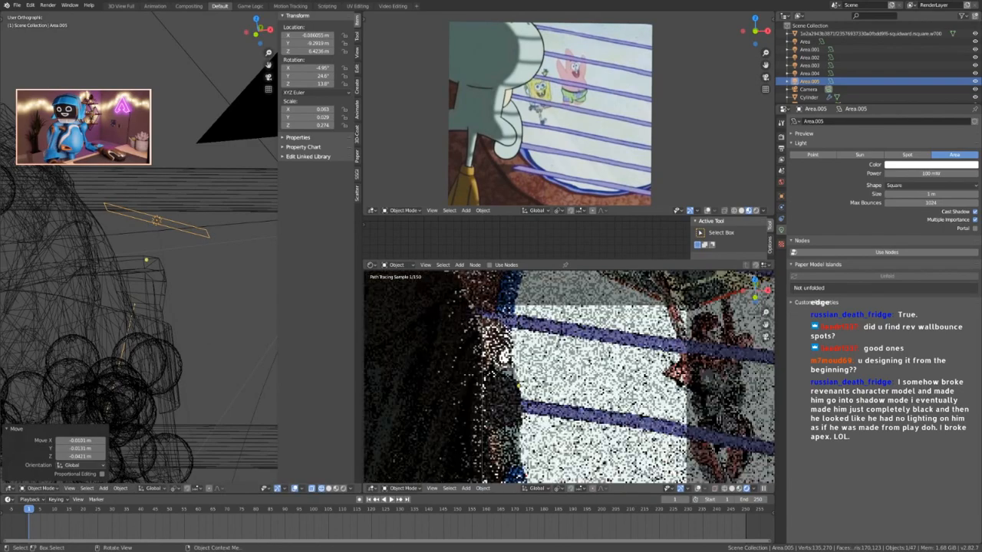
Inspect the small area light's effect in the full render and its placement around the head, keeping the light selected.
left_click(221, 332)
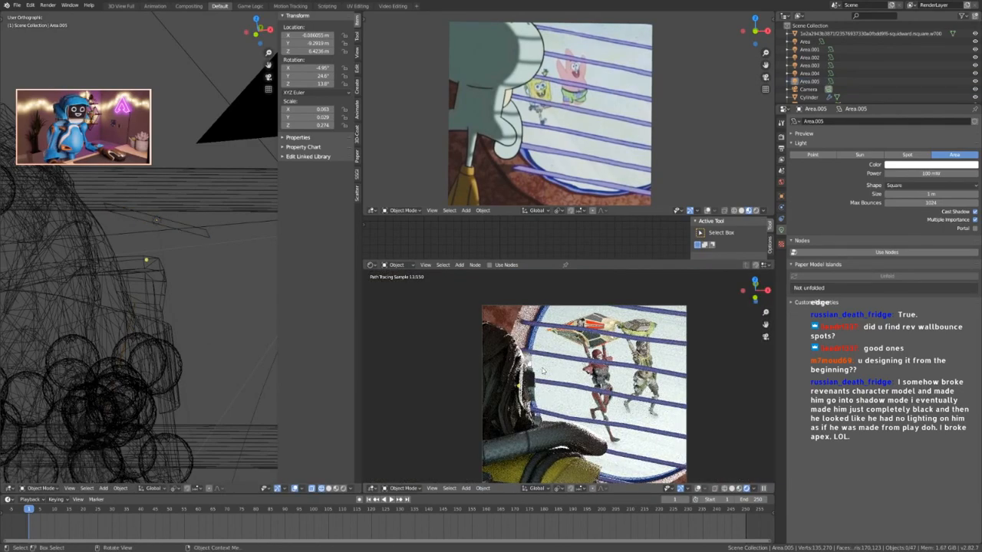
left_click(179, 230)
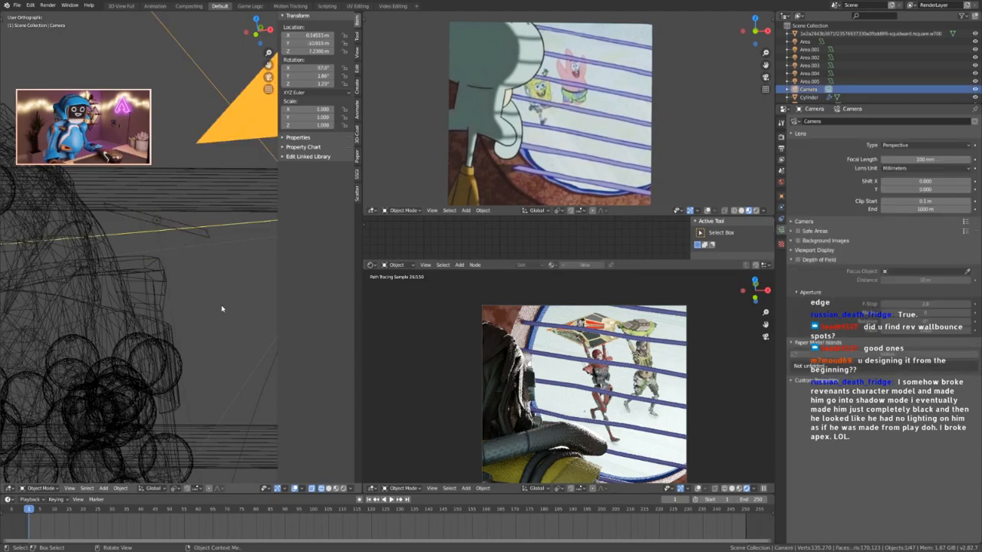
middle_click_drag(218, 290, 156, 283)
scroll(881, 58, "down", 3)
scroll(881, 58, "up", 4)
left_click(818, 82)
scroll(105, 256, "down", 5)
scroll(84, 261, "down", 4)
scroll(57, 266, "up", 8)
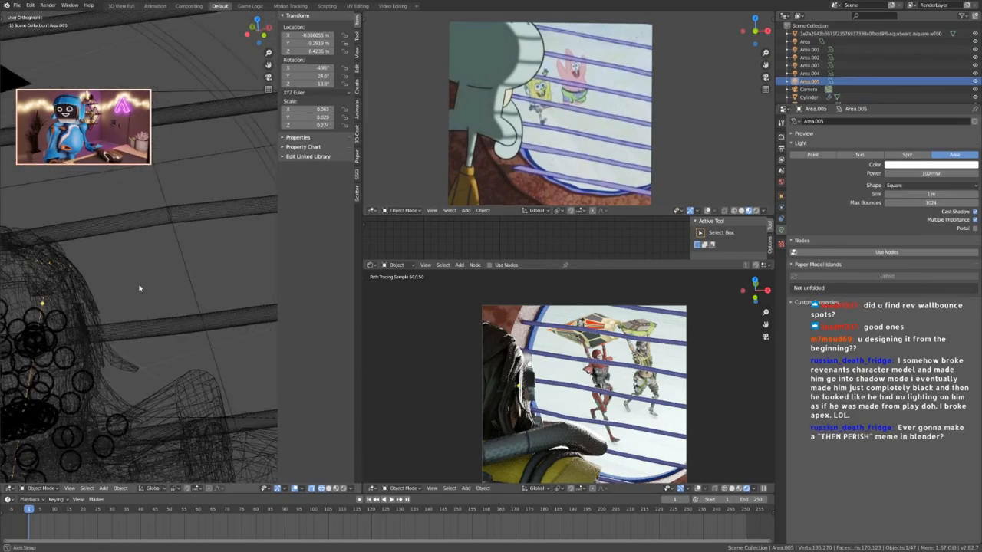
middle_click_drag(107, 307, 250, 283)
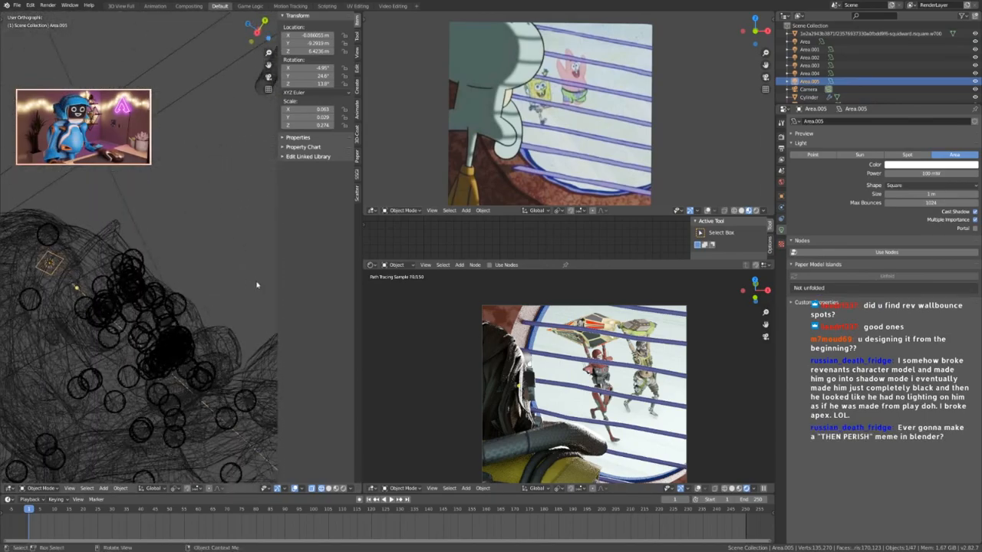
key("KP_0")
key("KP_0")
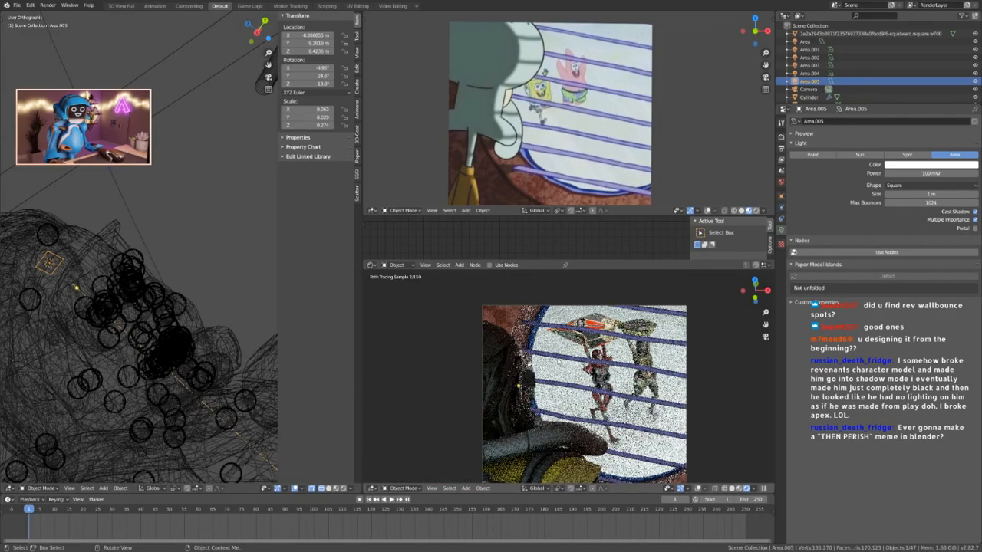
Shift the small area light slightly and rotate it by about 61° around the view axis toward the face.
middle_click_drag(187, 286, 157, 250)
key("r")
left_click(147, 312)
middle_click_drag(122, 352, 122, 288)
key("r")
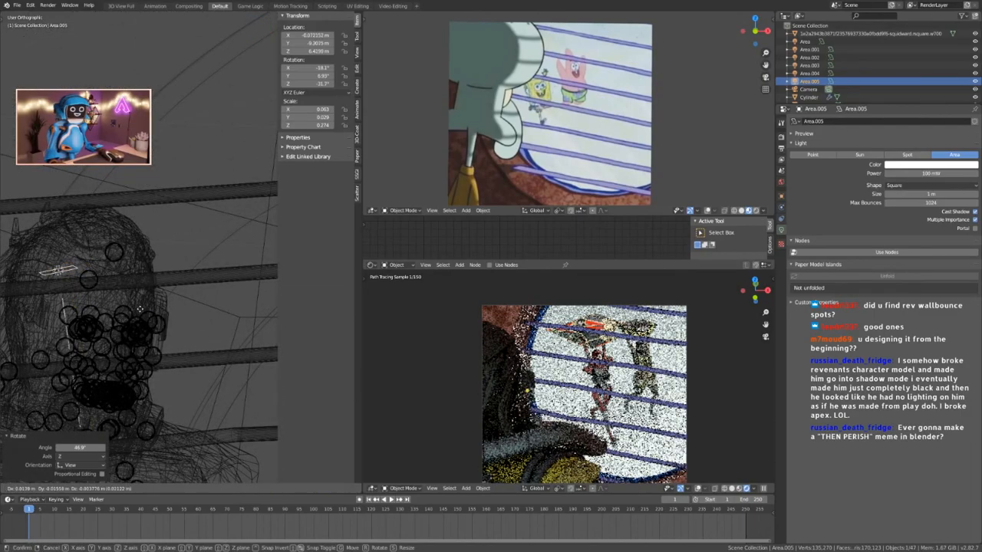
left_click(131, 217)
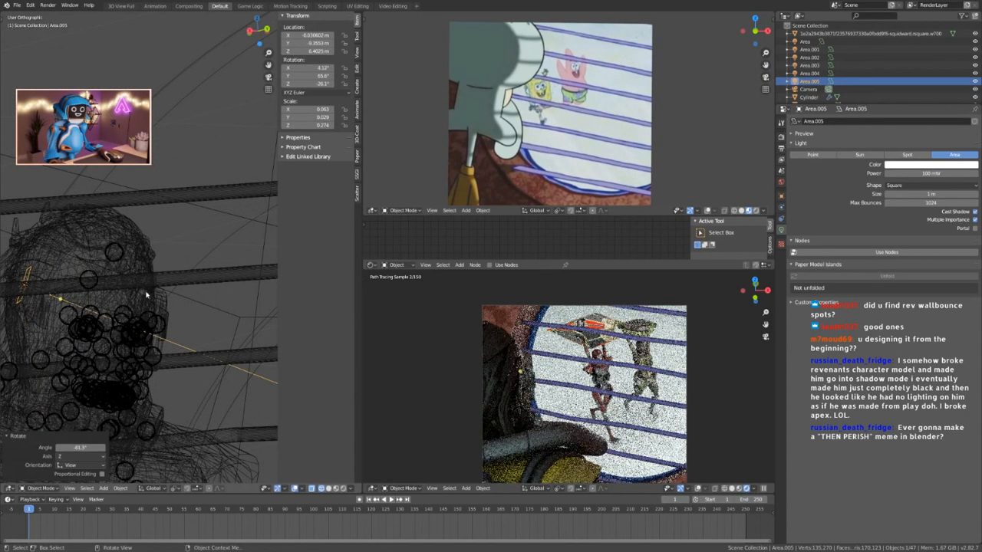
Rotate the small area light to about -3.5°, 10.4° and -0.3°, and move it just in front of the face.
middle_click_drag(106, 319, 136, 291)
key("r")
left_click(146, 186)
key("g")
left_click(148, 235)
middle_click_drag(146, 237, 104, 277)
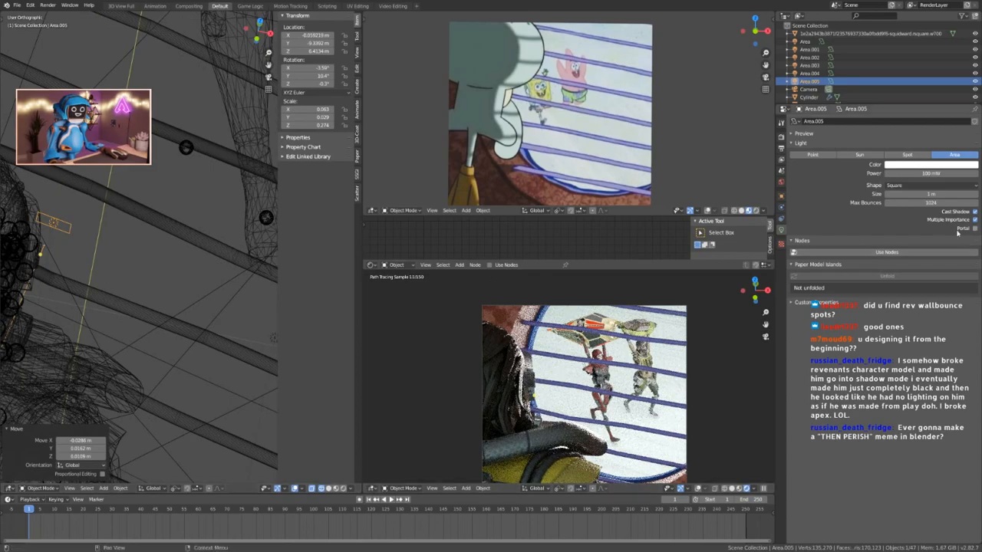
Compare the render with the small area light hidden and shown, try a small render region on the head, and restore the full frame.
left_click(974, 81)
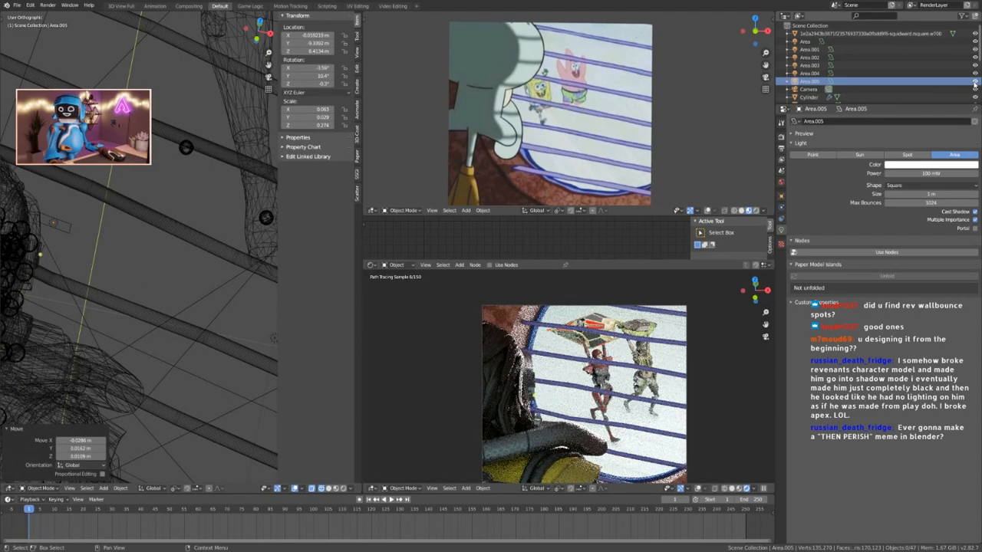
left_click(974, 82)
scroll(629, 364, "down", 1)
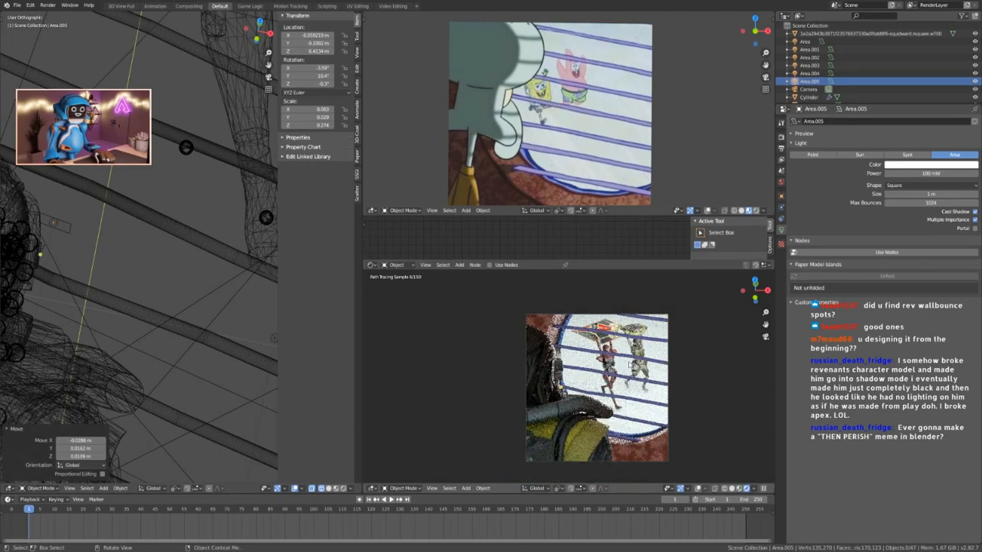
key("ctrl+b")
left_click_drag(503, 322, 575, 382)
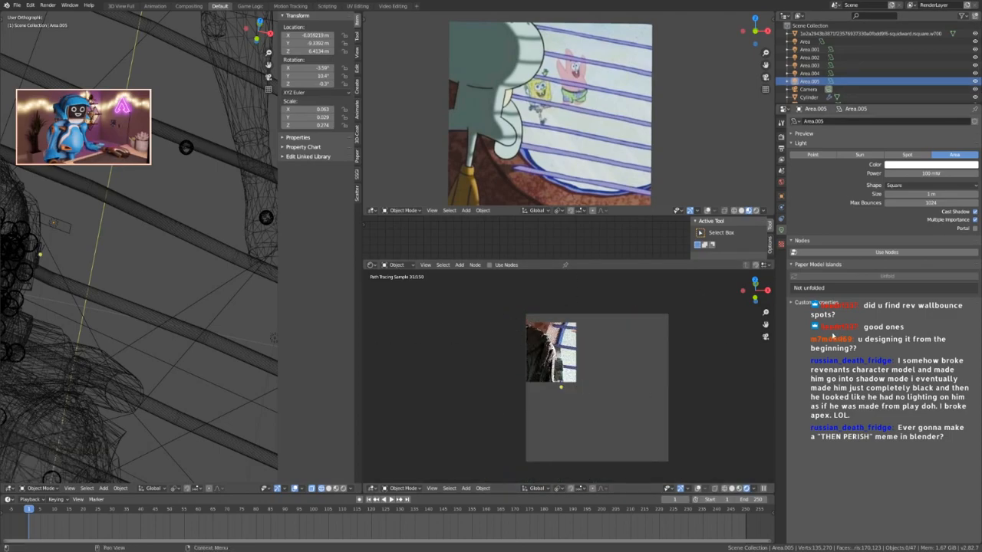
key("ctrl+b")
mouse_move(694, 285)
left_mouse_down()
mouse_move(508, 446)
mouse_move(507, 464)
left_mouse_up()
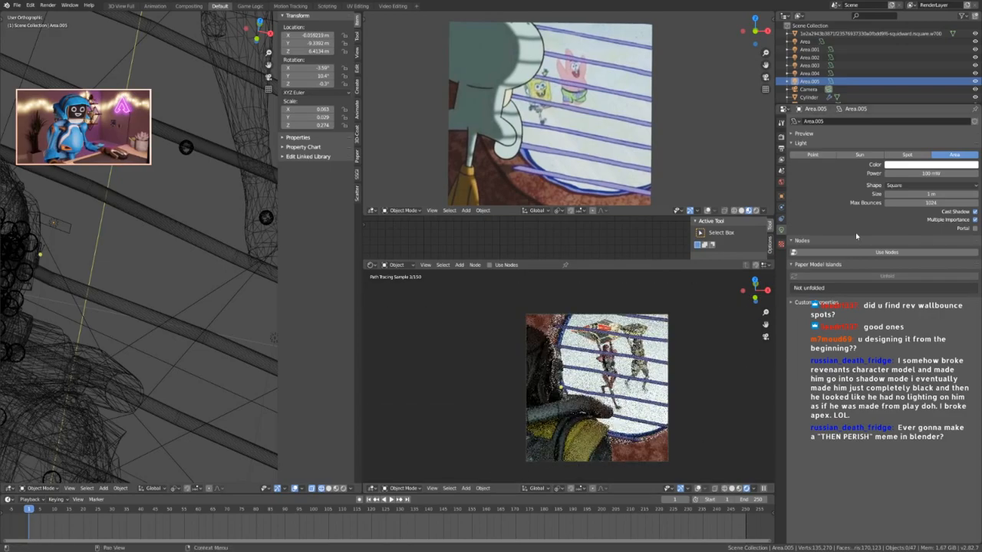
Limit the render region to the foreground character's head and compare it with the small area light hidden and shown.
left_click(975, 81)
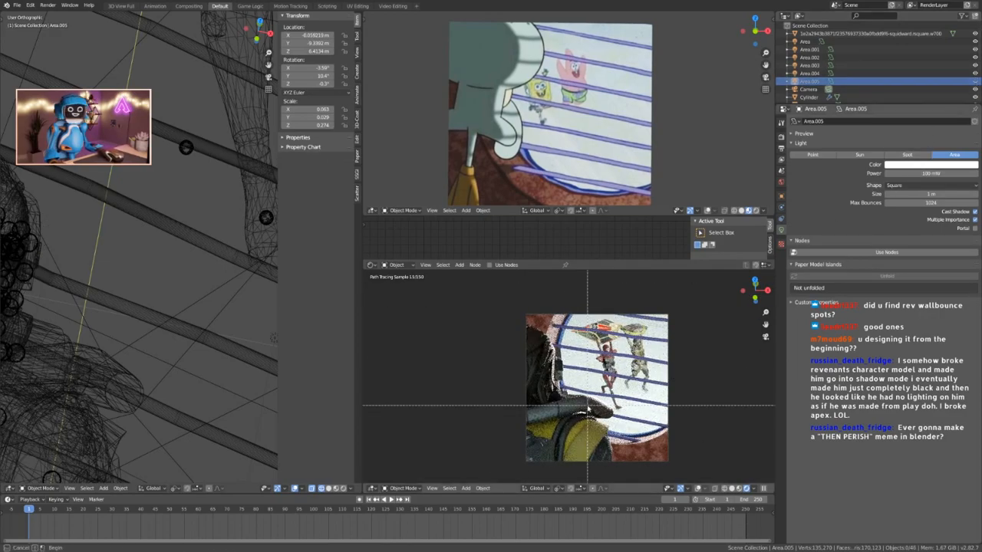
left_click_drag(510, 317, 592, 407)
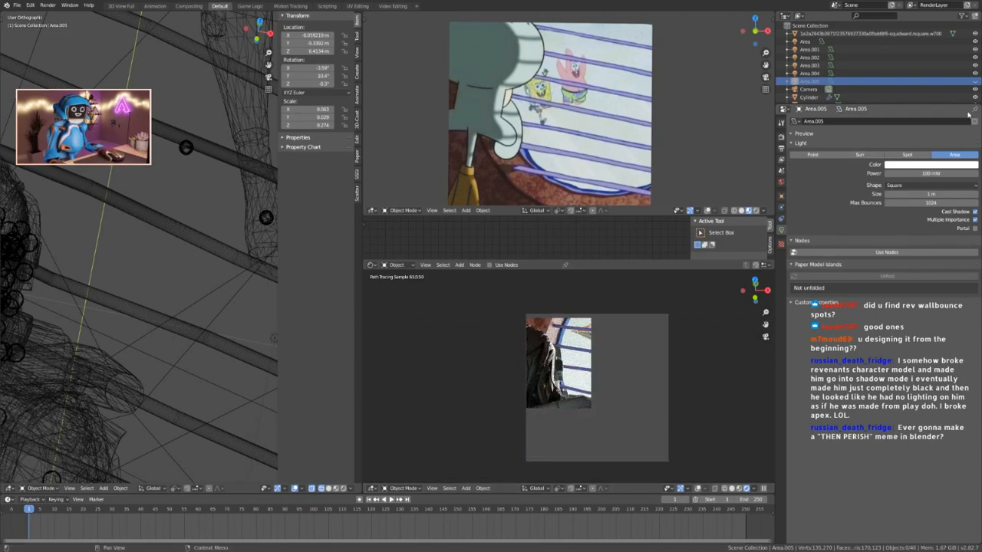
left_click(975, 81)
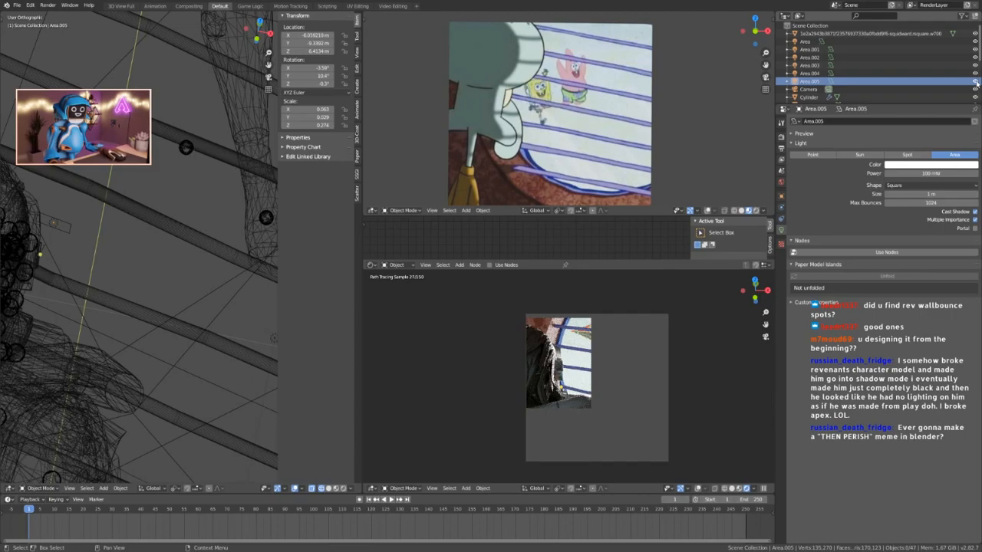
Recheck the head region with the small area light toggled, and clear the render region to show the full camera frame.
left_click(975, 82)
left_click(976, 82)
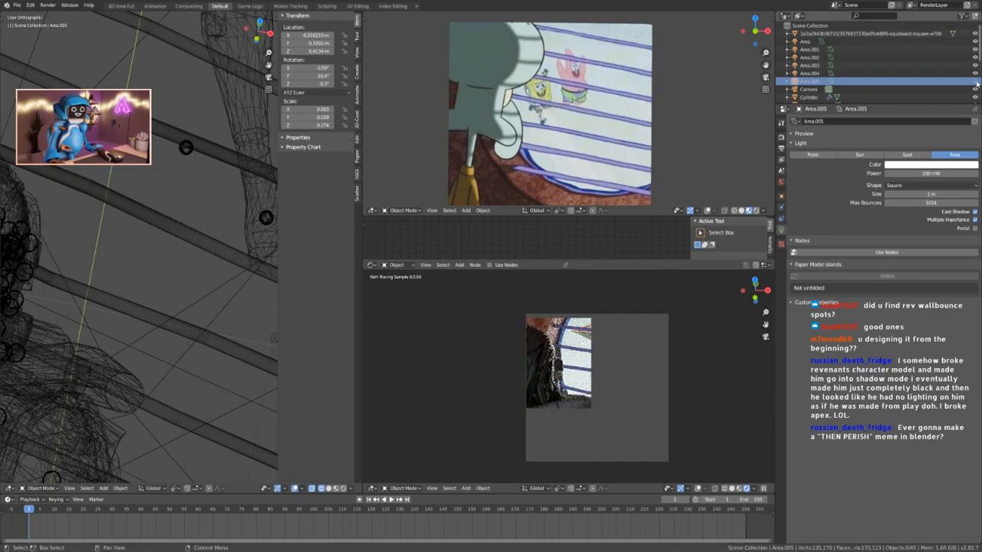
key("ctrl+alt+b")
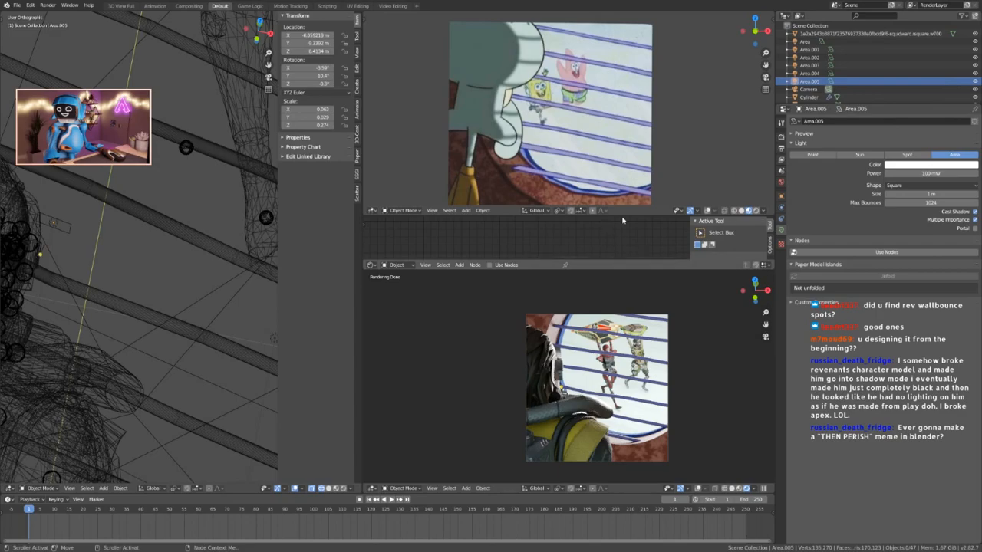
Compare the full-frame render with the small area light hidden and shown, leave the light enabled, and save the file.
left_click(974, 81)
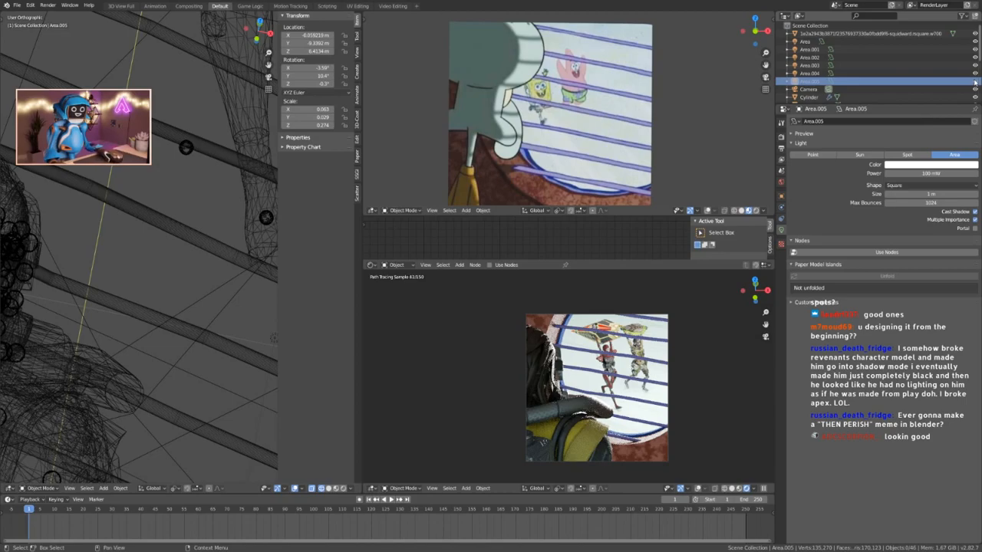
left_click(974, 82)
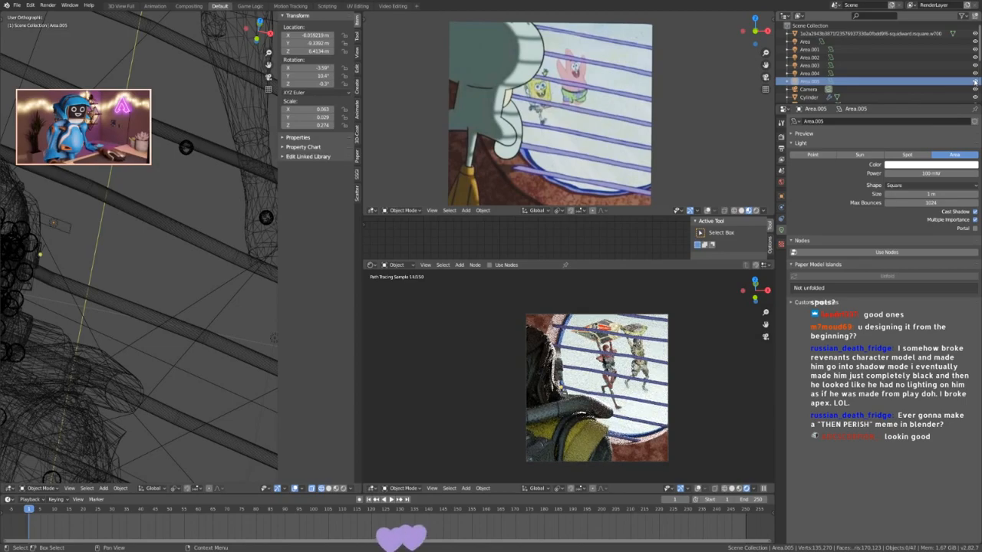
left_click(975, 81)
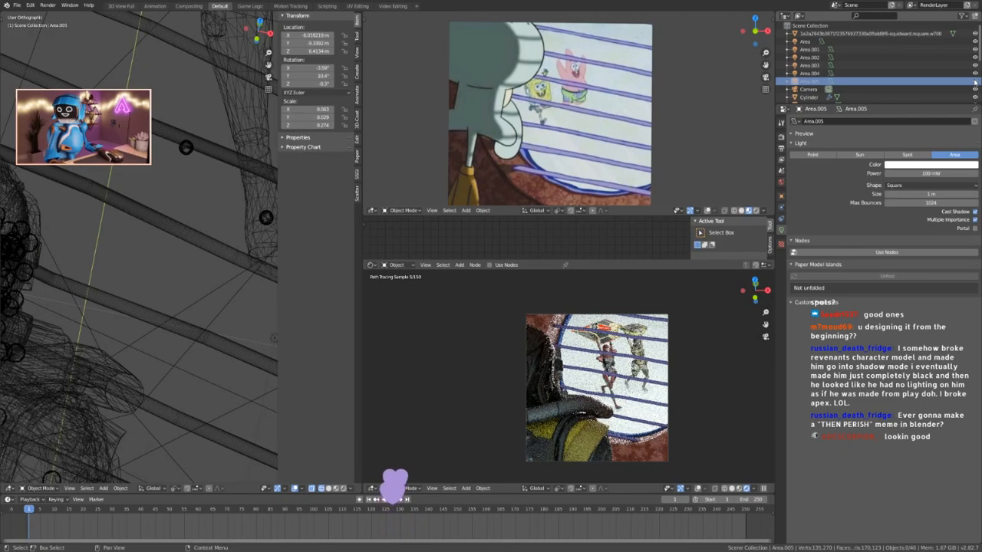
left_click(975, 81)
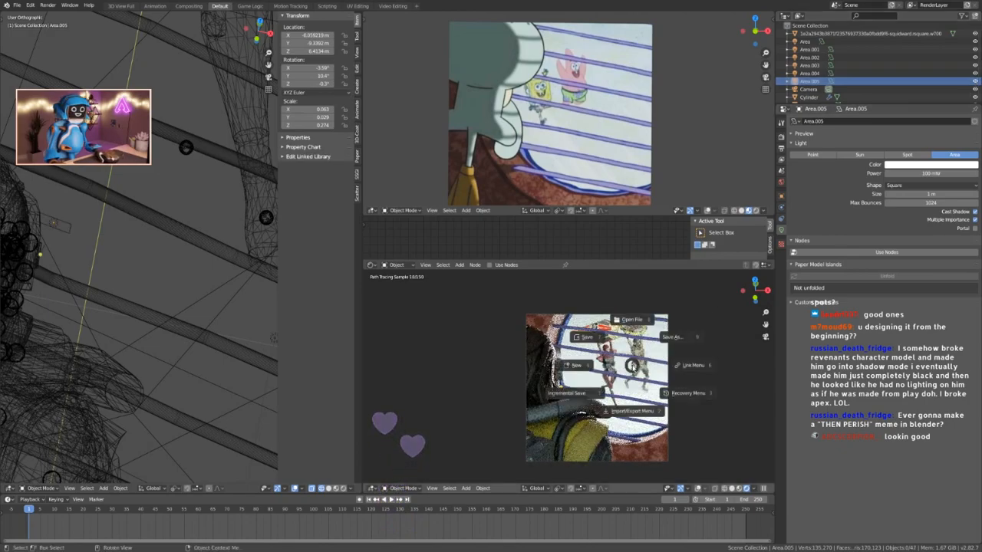
key("ctrl+s")
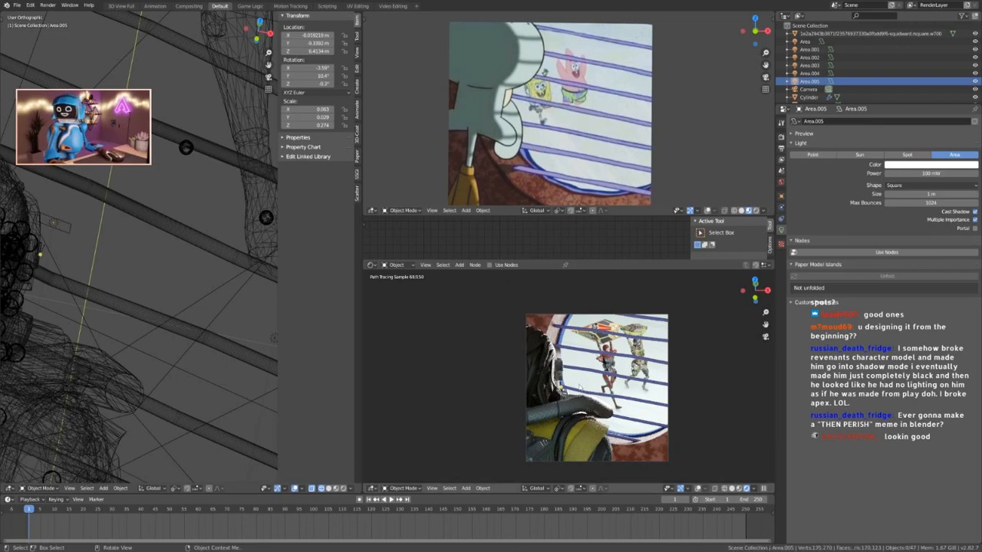
Select the foreground character's armature at the head and switch it to Pose Mode.
scroll(92, 289, "down", 6)
middle_click_drag(92, 289, 127, 270, "shift")
scroll(125, 307, "up", 4)
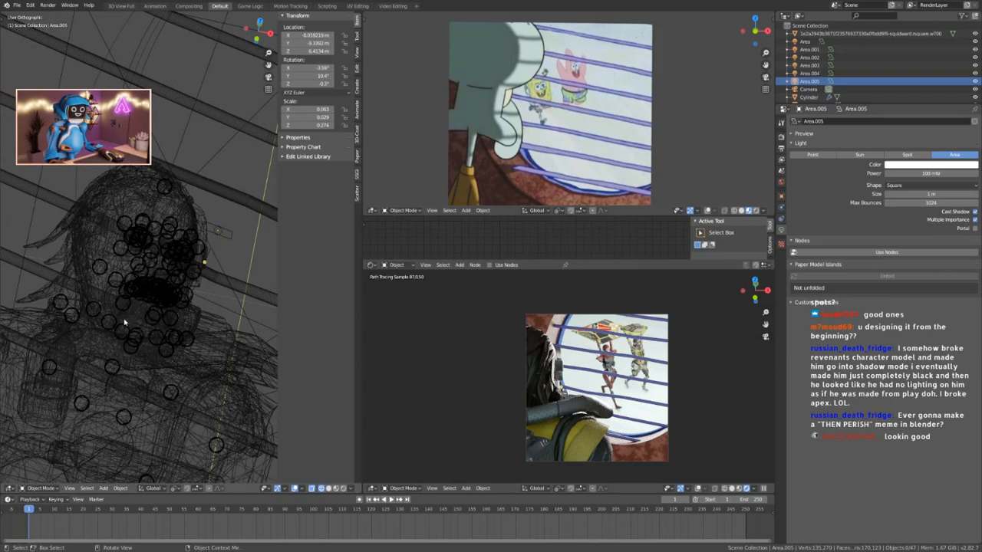
left_click(125, 302)
left_click(125, 302)
left_click(124, 302)
left_click(123, 302)
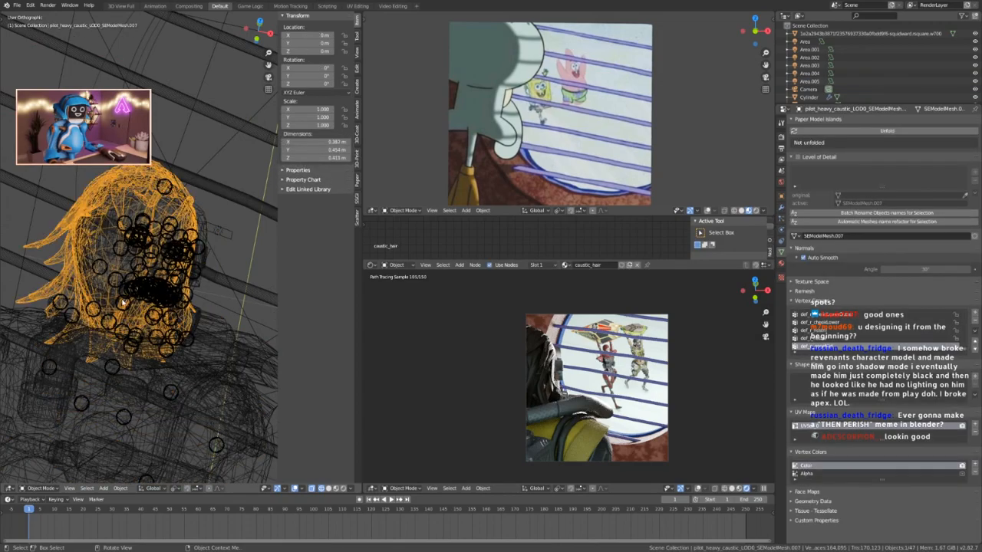
left_click(119, 303)
left_click(123, 302)
key("ctrl+Tab")
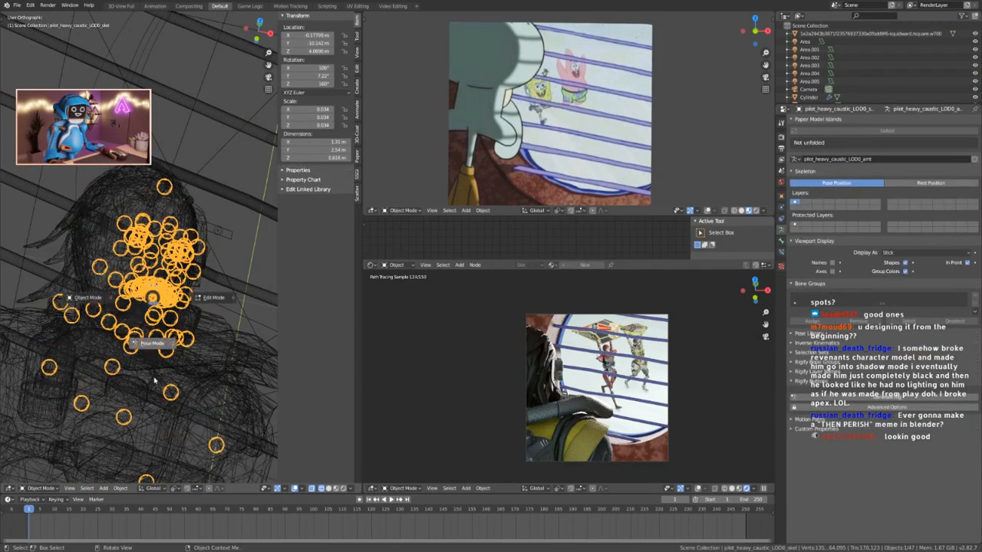
left_click(148, 341)
Select the neck bone of the foreground character's armature and inspect its place among the surrounding head and neck bones.
scroll(120, 323, "up", 5)
left_click(124, 356)
scroll(154, 322, "down", 7)
middle_click_drag(153, 322, 214, 296)
scroll(148, 329, "up", 5)
middle_click_drag(117, 324, 128, 249)
scroll(146, 246, "down", 6)
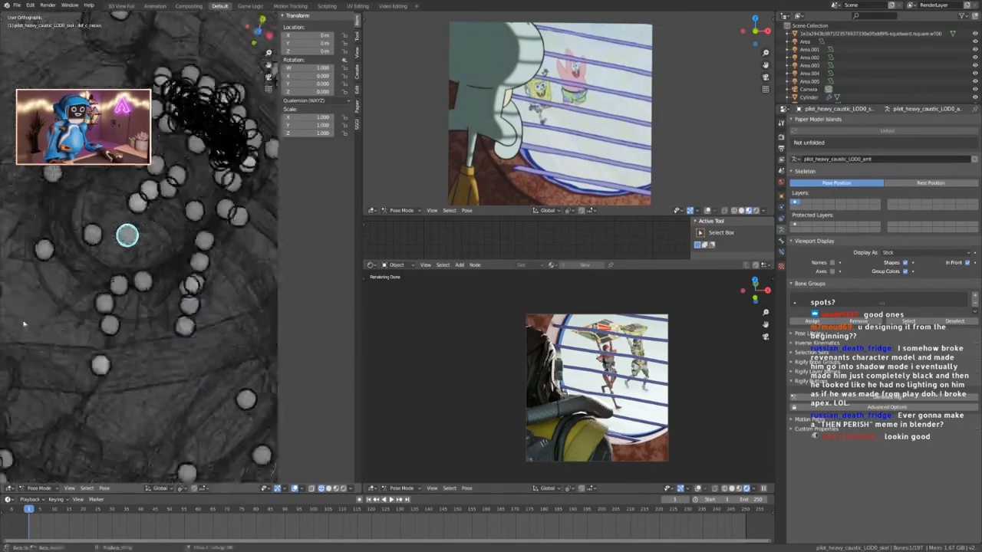
Rotate Caustic's neck bone def_c_neckA by about 15° around the view axis and return to object mode.
middle_click_drag(150, 291, 143, 364)
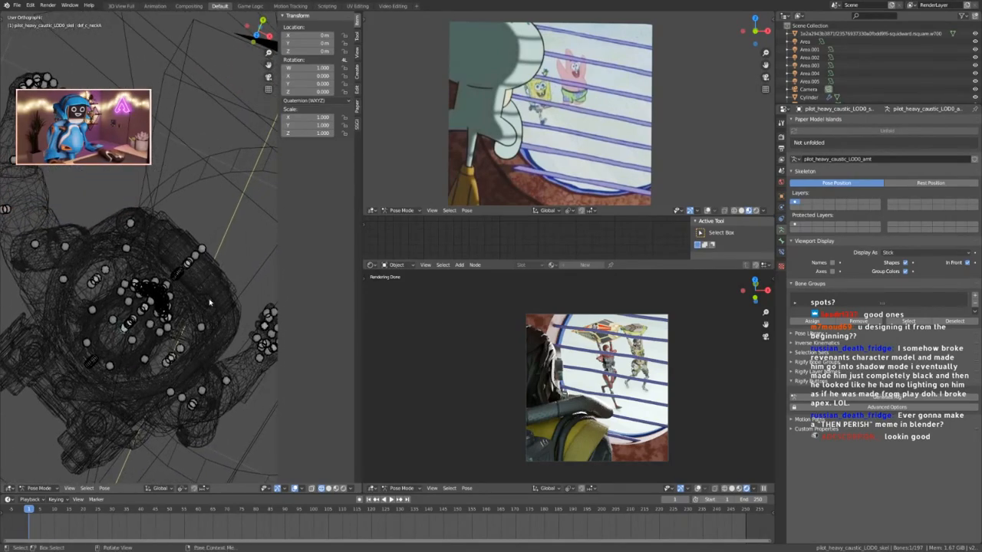
key("r")
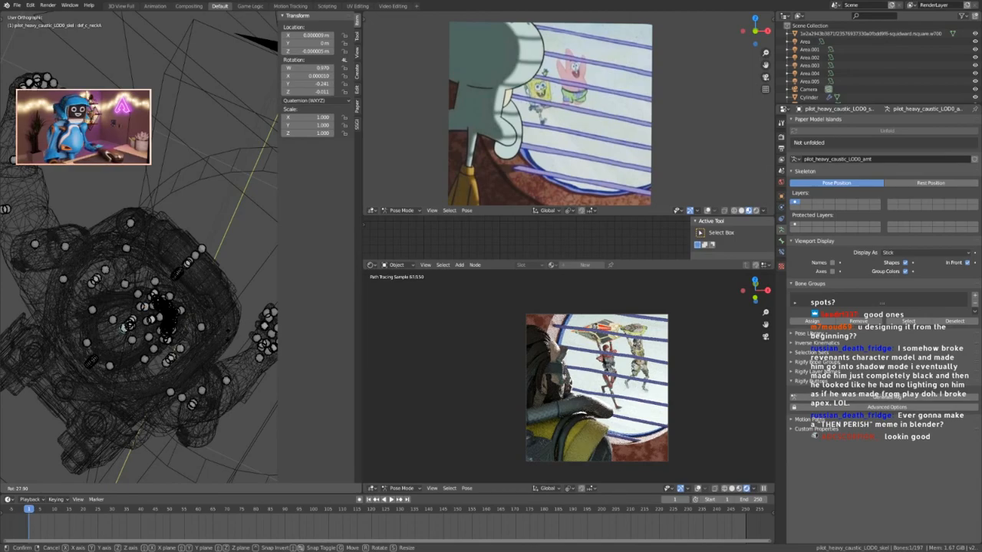
key("Escape")
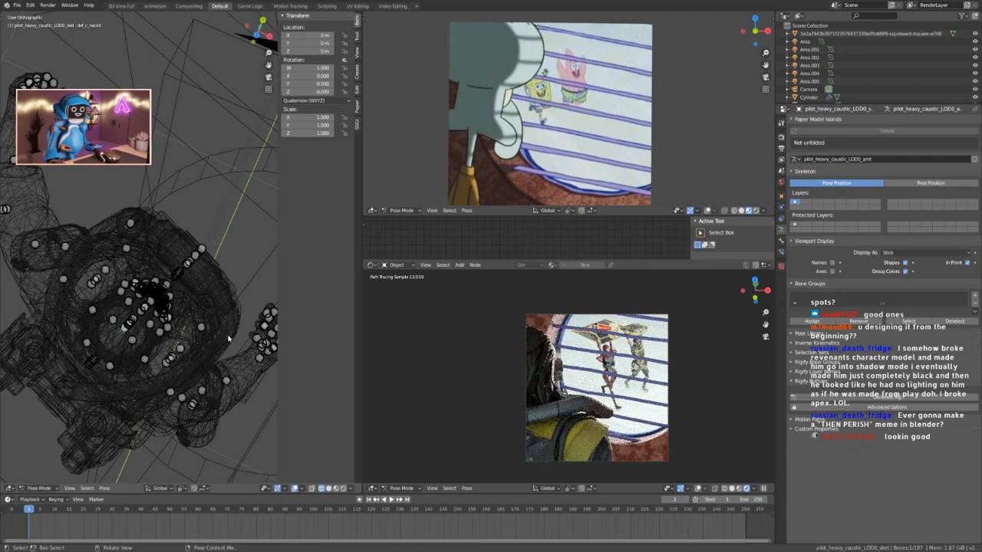
key("r")
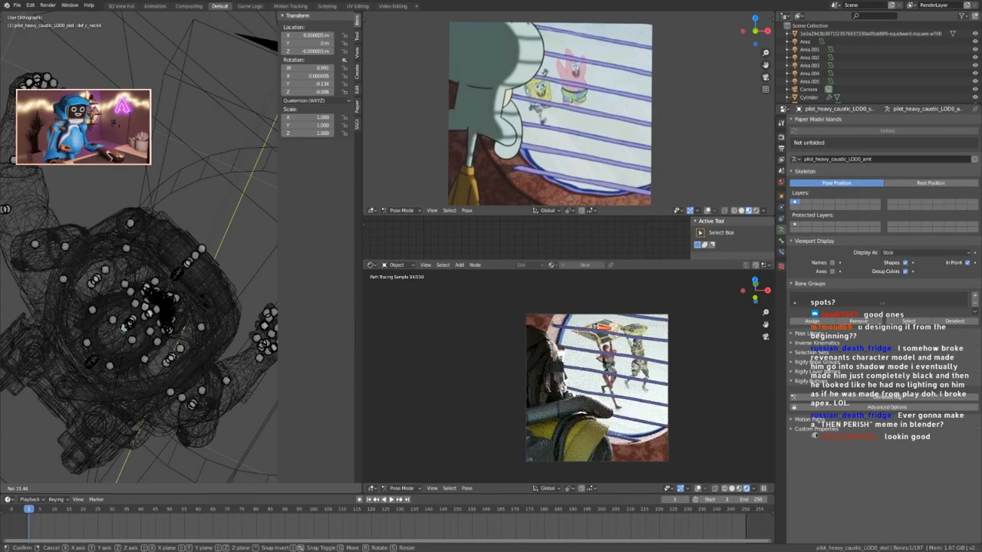
left_click(204, 301)
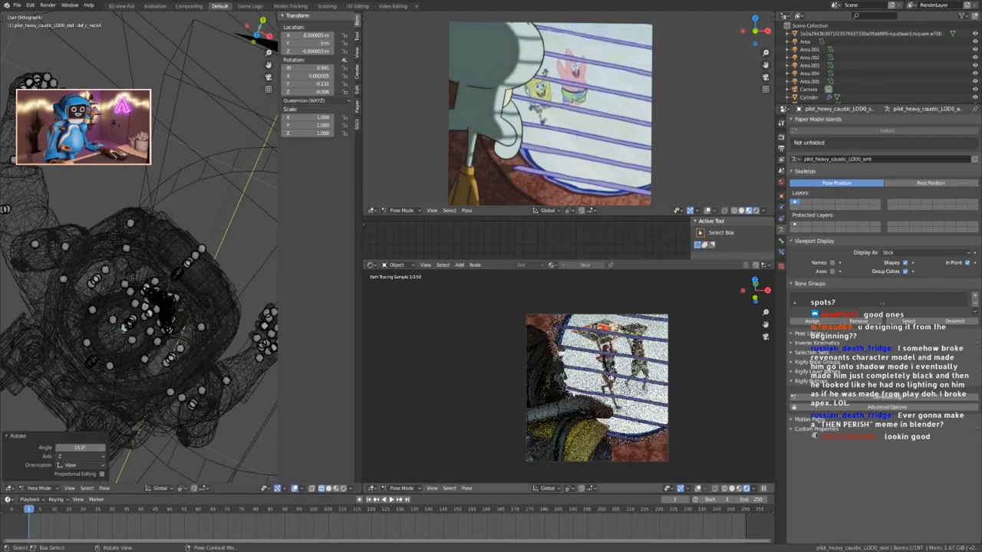
key("ctrl+Tab")
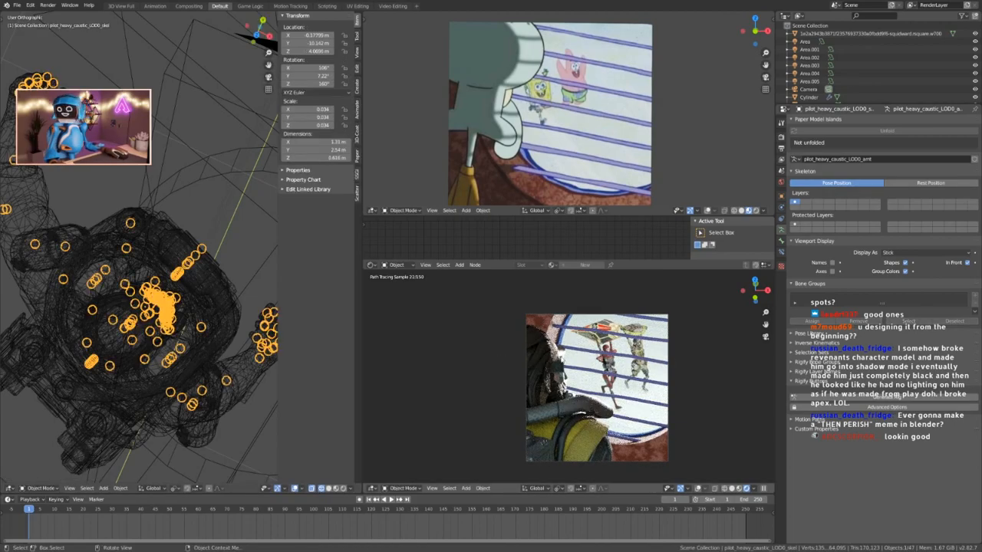
Inspect the rendered head closely, and hide and reshow the Area.005 light to compare its effect.
scroll(589, 366, "up", 5)
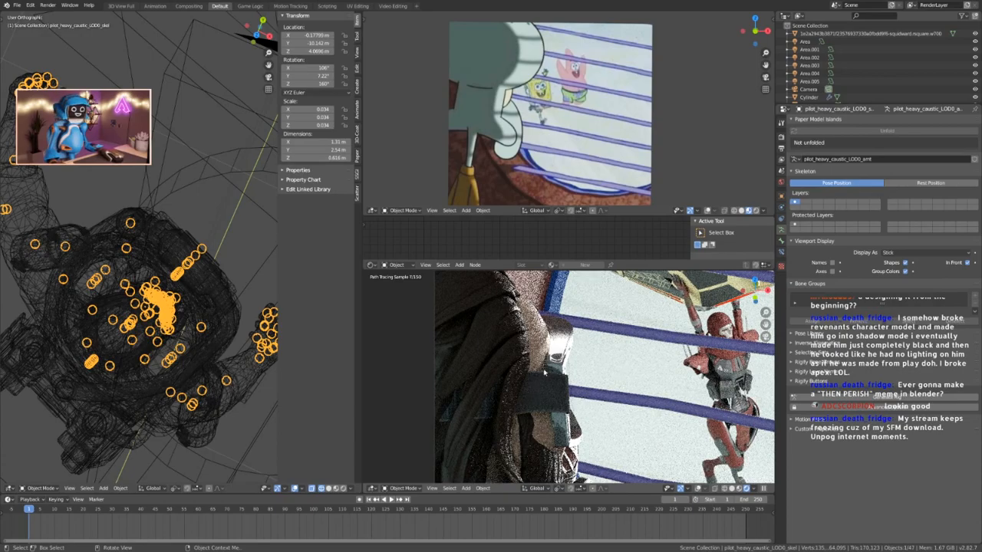
middle_click_drag(546, 410, 535, 343, "shift")
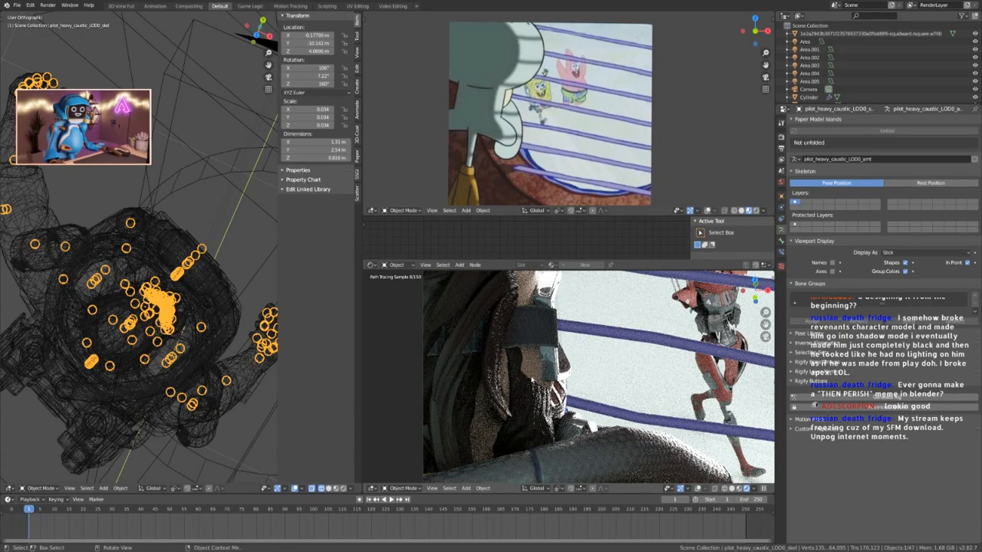
scroll(588, 376, "down", 4)
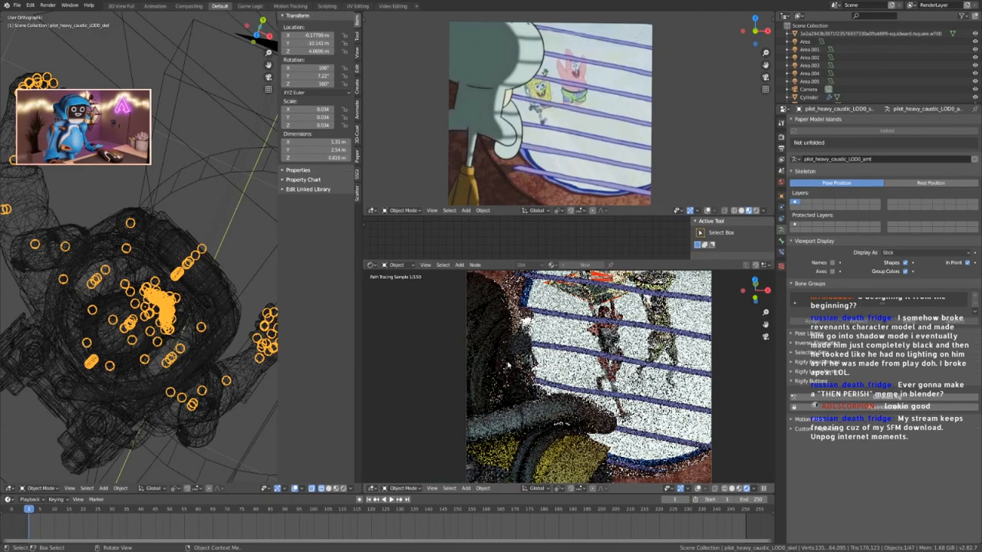
middle_click_drag(203, 312, 179, 310, "shift")
left_click(809, 82)
scroll(187, 287, "up", 6)
middle_click_drag(118, 380, 75, 414)
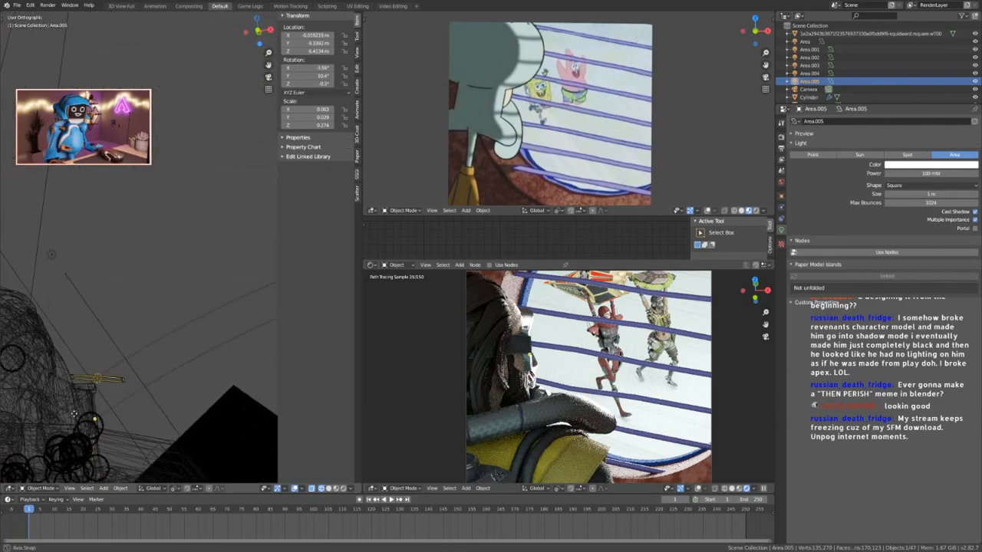
left_click(975, 81)
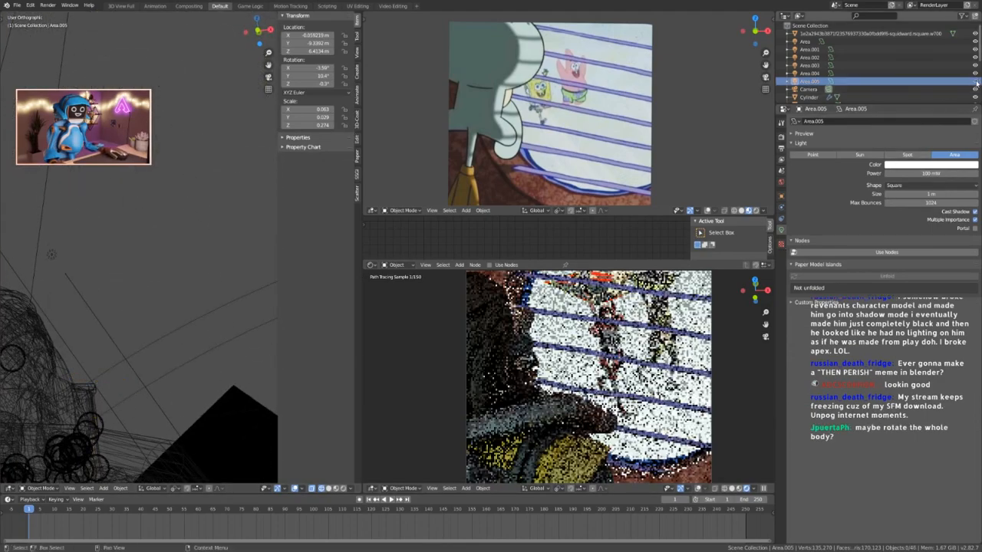
left_click(975, 82)
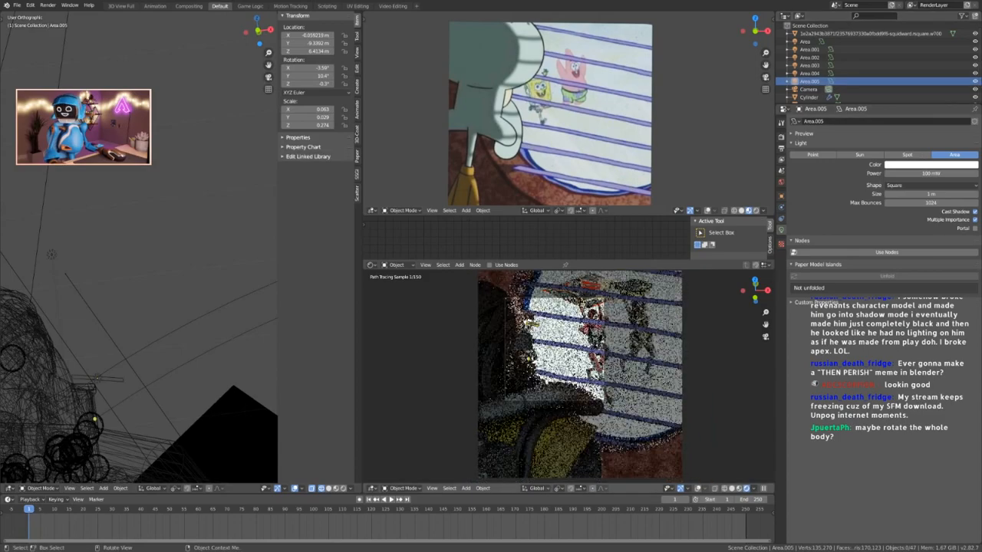
Set a render region around the camera picture in the rendered viewport.
scroll(621, 341, "down", 4)
key("ctrl+v")
key("ctrl+b")
left_click_drag(617, 290, 467, 447)
Delete the accidentally pasted revenant_totem mesh from the scene and save the file.
scroll(483, 155, "down", 8)
middle_click_drag(483, 155, 515, 136)
left_click(515, 136)
key("x")
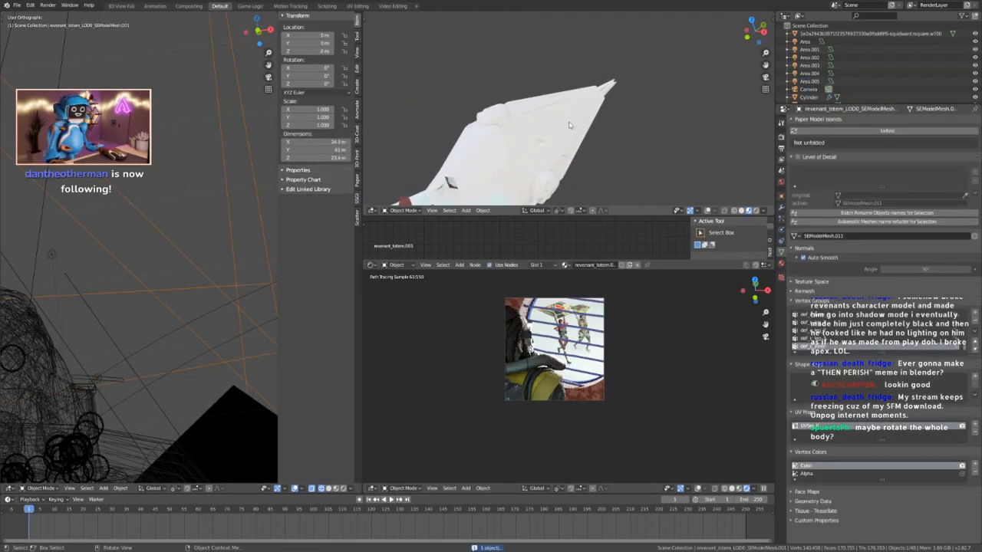
scroll(530, 164, "down", 4)
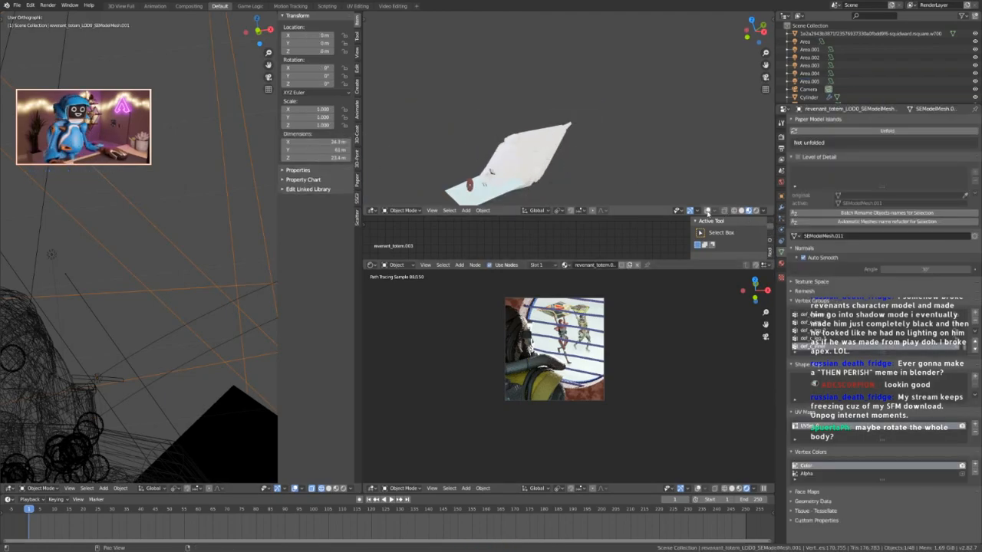
scroll(503, 152, "up", 3)
key("x")
left_click(510, 151)
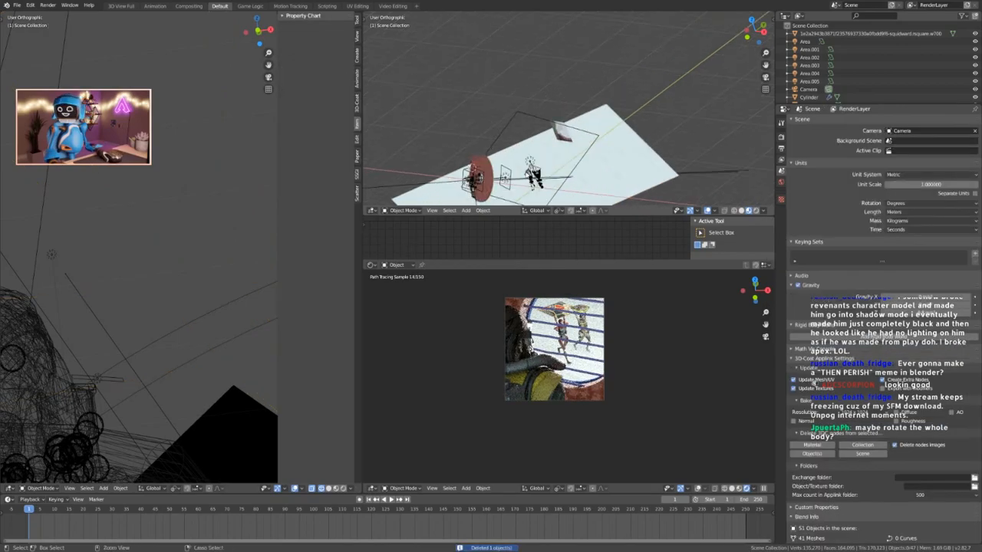
key("ctrl+s")
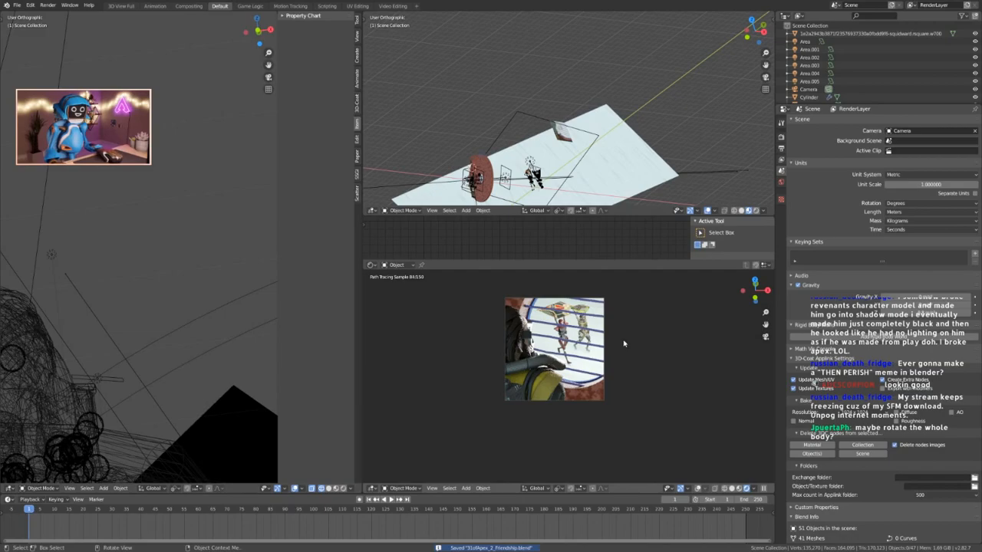
Set the Area.005 light's power to 30 mW and deselect it.
scroll(142, 398, "down", 2)
left_click(116, 386)
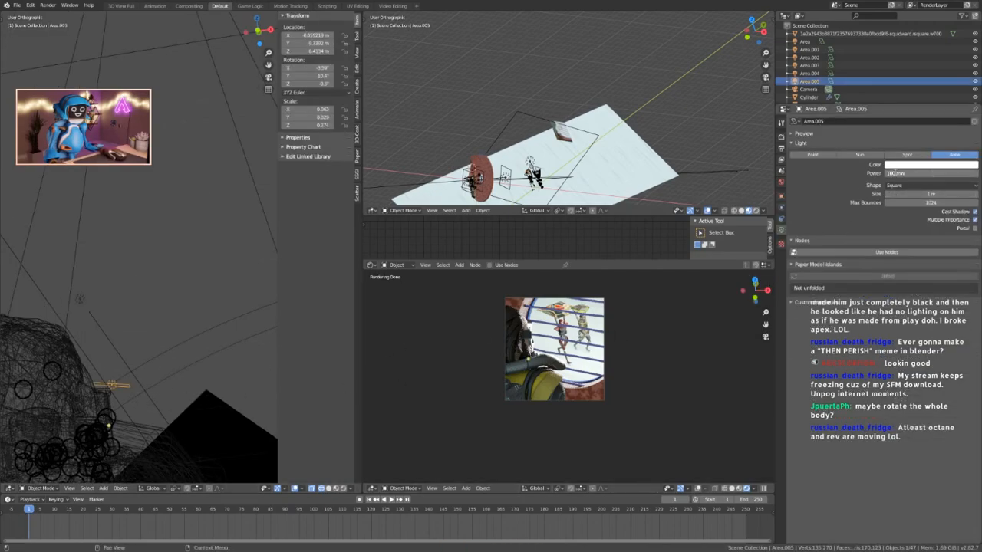
type("3")
key("Return")
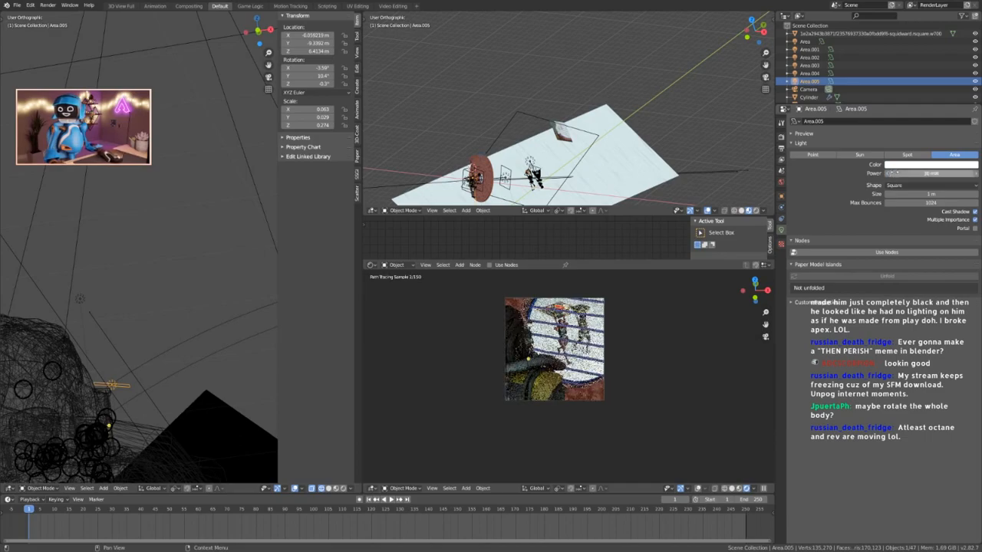
key("alt+a")
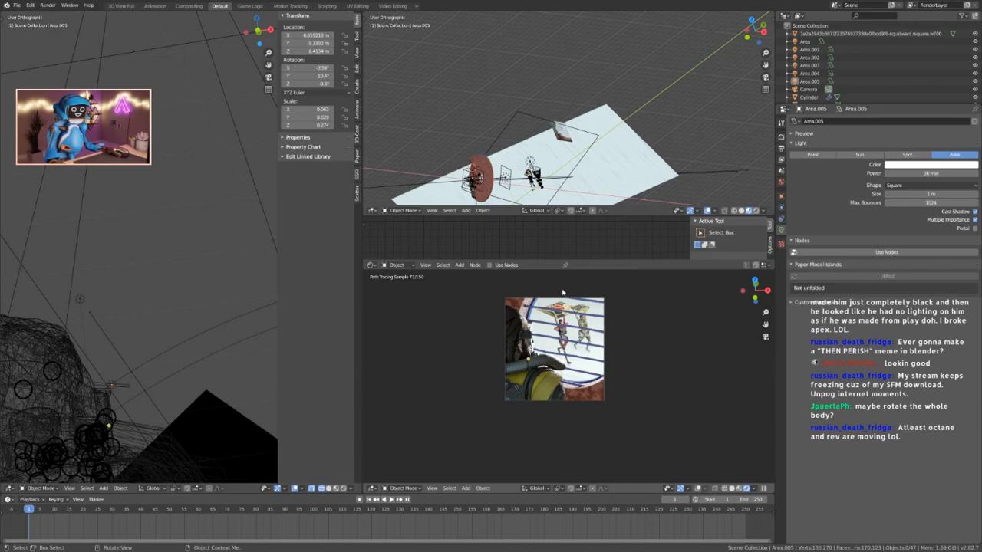
Enlarge the shader editor area and switch it to a 3D viewport showing the reference picture.
left_click_drag(377, 261, 376, 335)
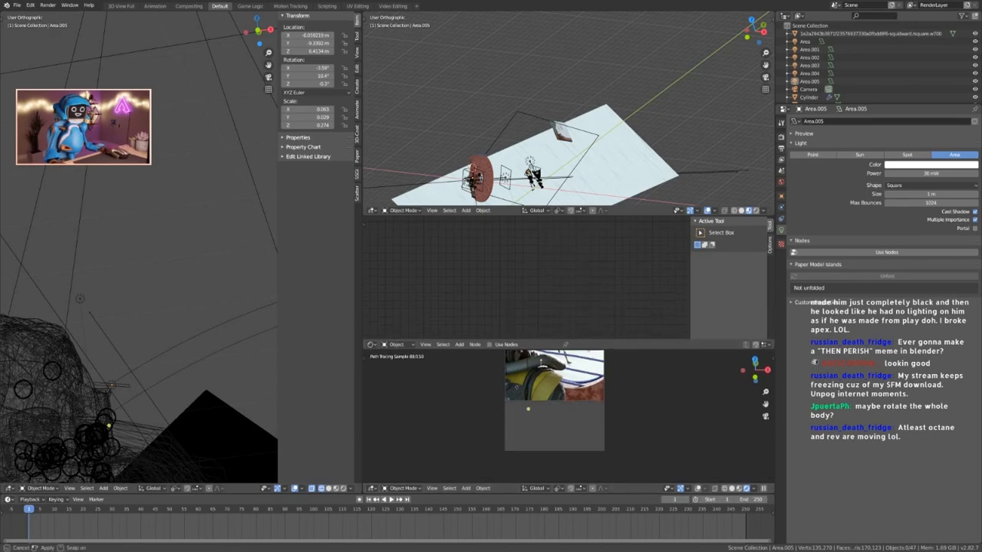
left_click(371, 338)
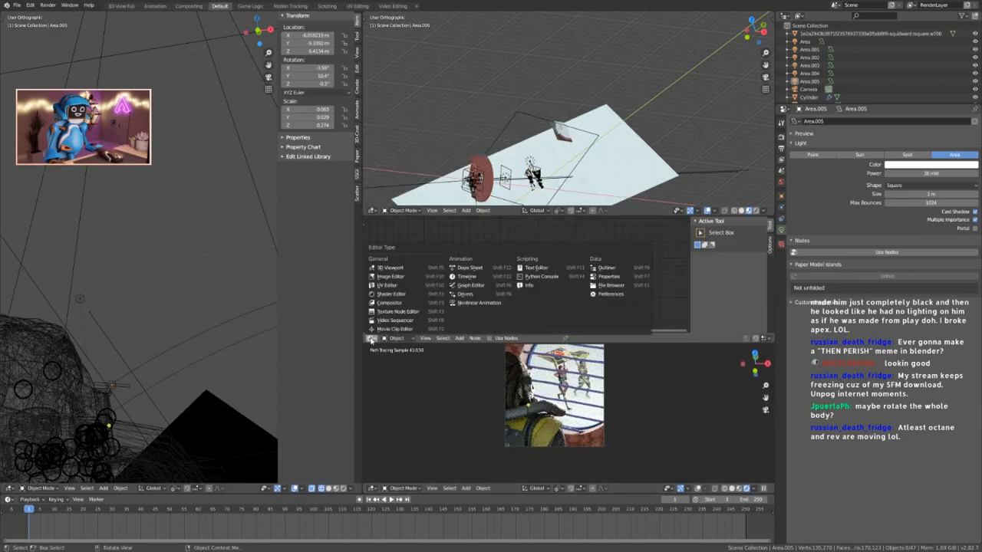
left_click(372, 338)
left_click(390, 267)
scroll(588, 279, "down", 1)
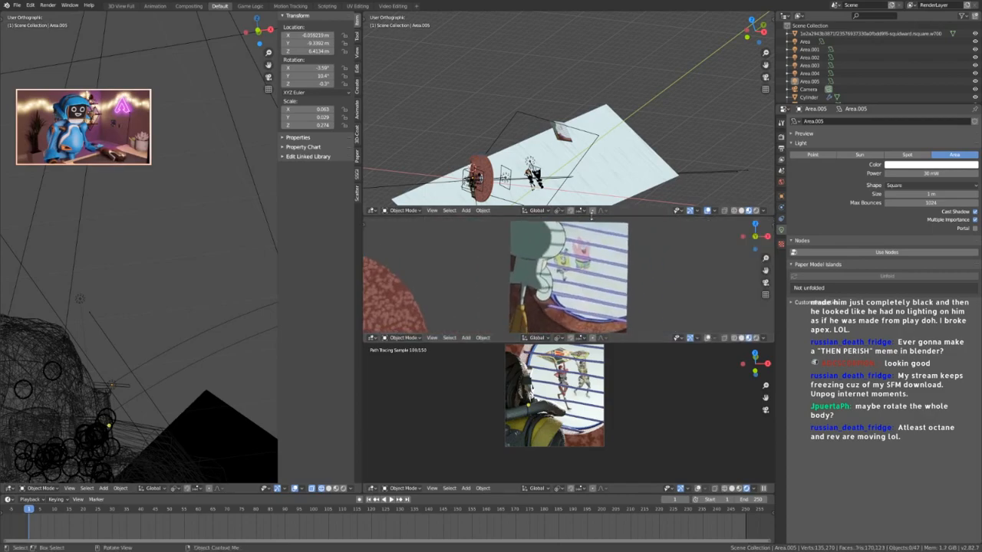
Resize the stacked viewports to give the reference and rendered views more room, and save the file.
left_click_drag(576, 218, 575, 115)
scroll(574, 213, "up", 1)
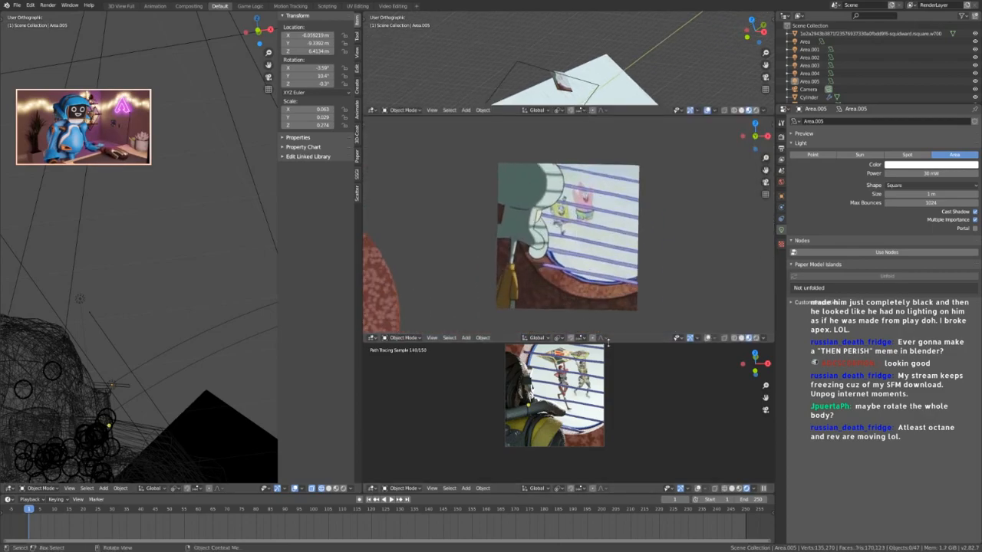
left_click_drag(594, 336, 595, 274)
scroll(594, 276, "up", 2)
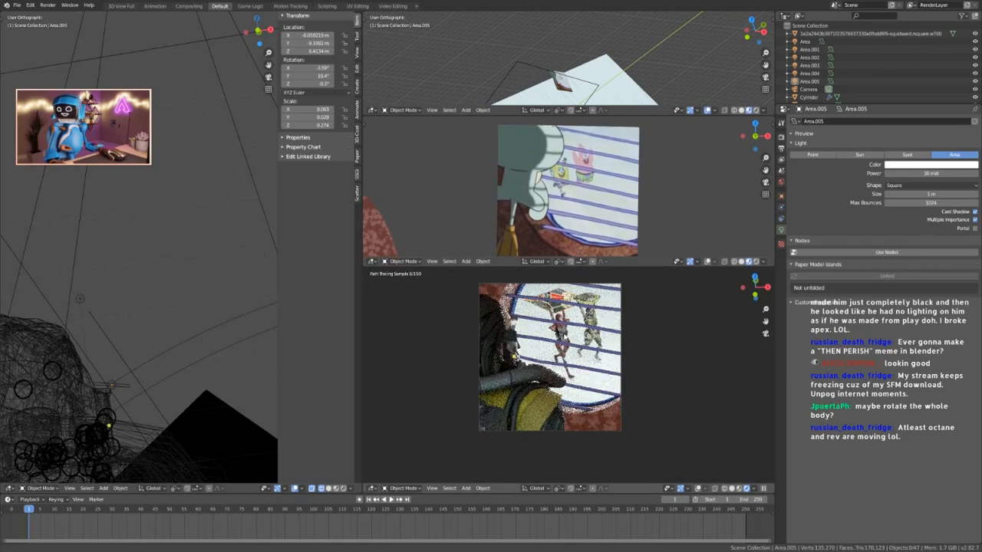
scroll(594, 276, "up", 1)
middle_click_drag(658, 333, 668, 343, "shift")
key("ctrl+s")
left_click(617, 320)
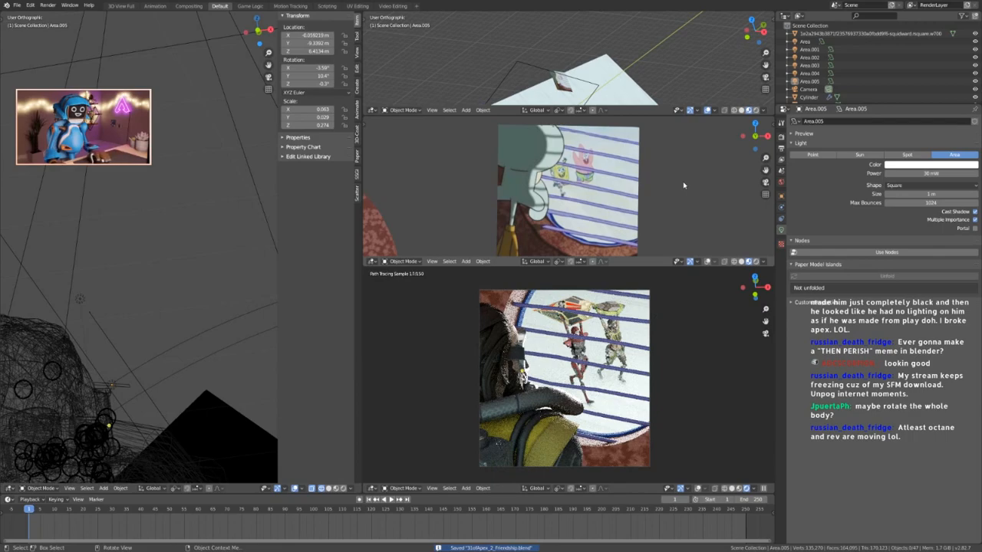
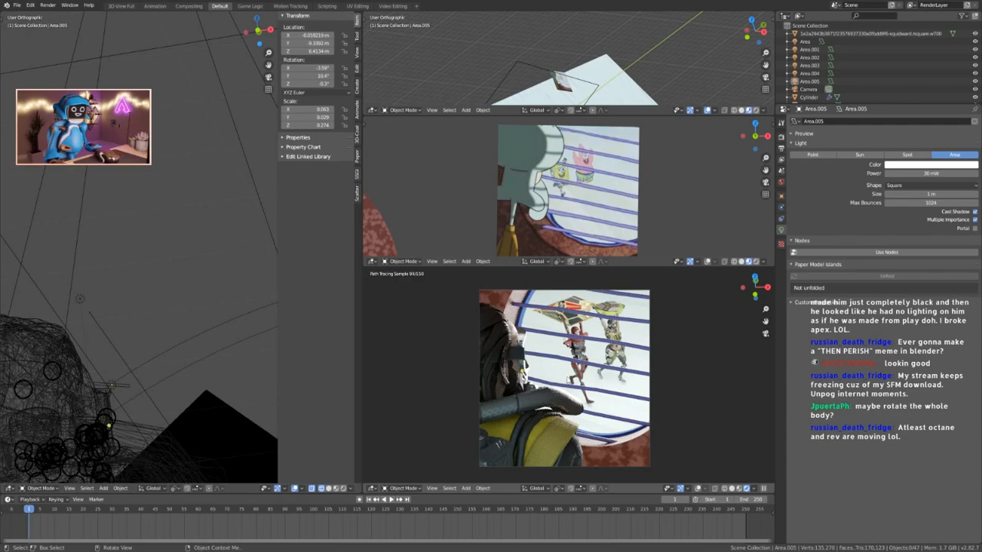
Select Caustic's armature pilot_heavy_caustic_LOD0_skel and switch it to pose mode.
scroll(158, 407, "down", 5)
middle_click_drag(117, 427, 150, 341, "shift")
scroll(149, 340, "up", 3)
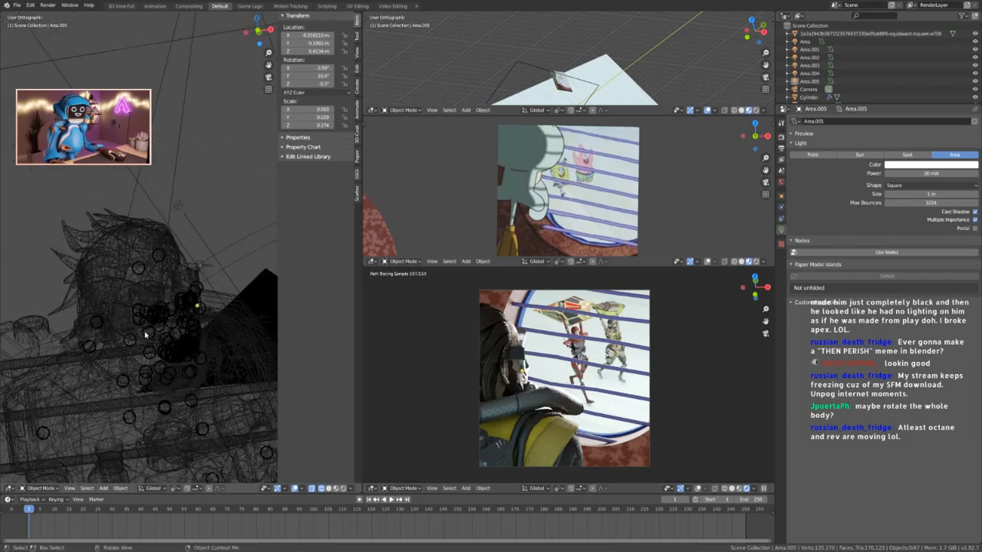
left_click(144, 335)
left_click(149, 338)
left_click(151, 363)
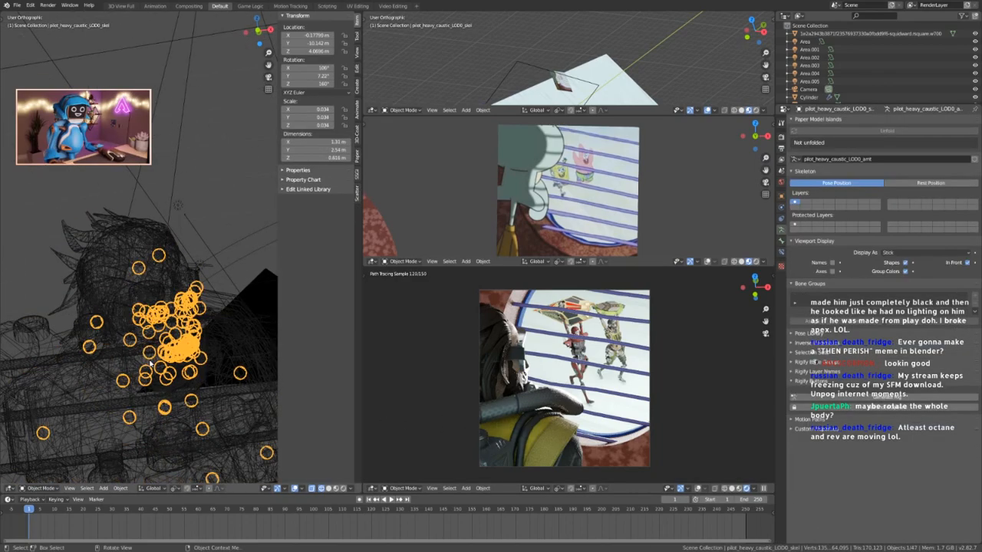
key("ctrl+Tab")
middle_click_drag(157, 339, 182, 374)
Move the neck bone def_c_neckA upward by about 0.026 m along Z, return to object mode and save.
key("g")
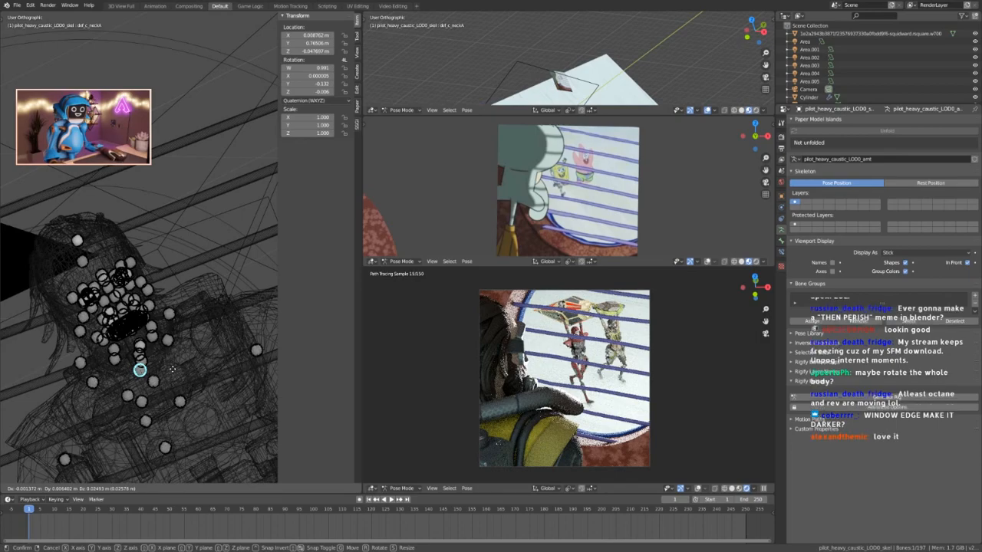
key("Escape")
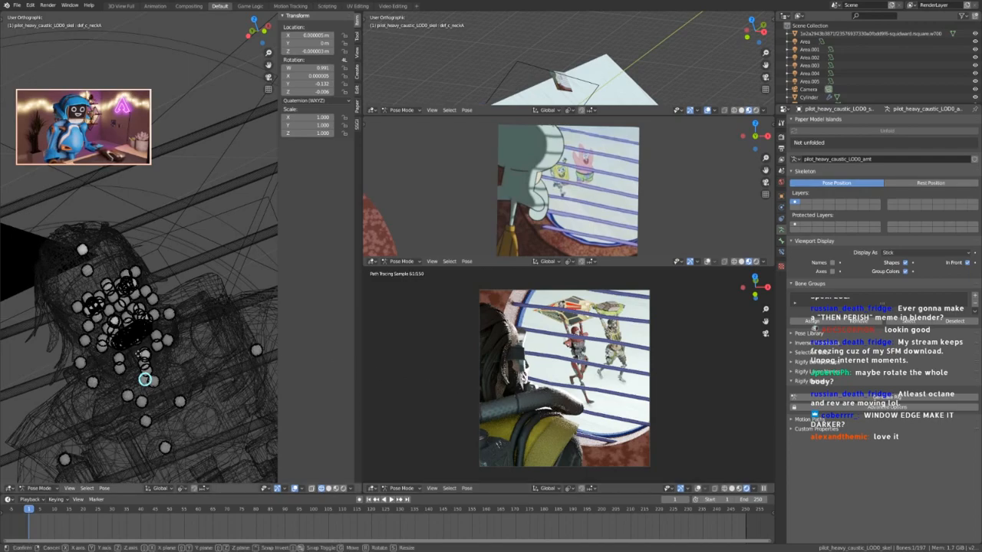
key("g")
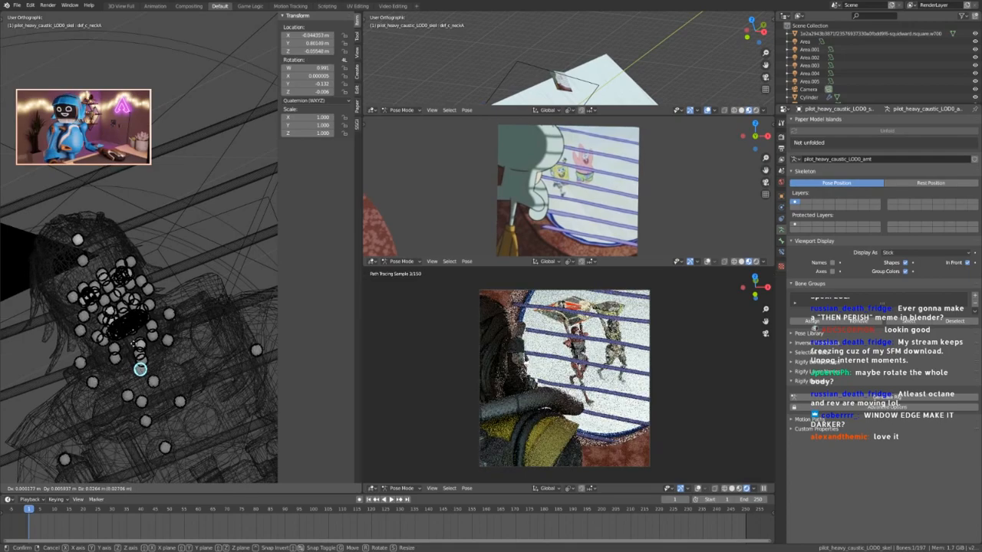
left_click(155, 345)
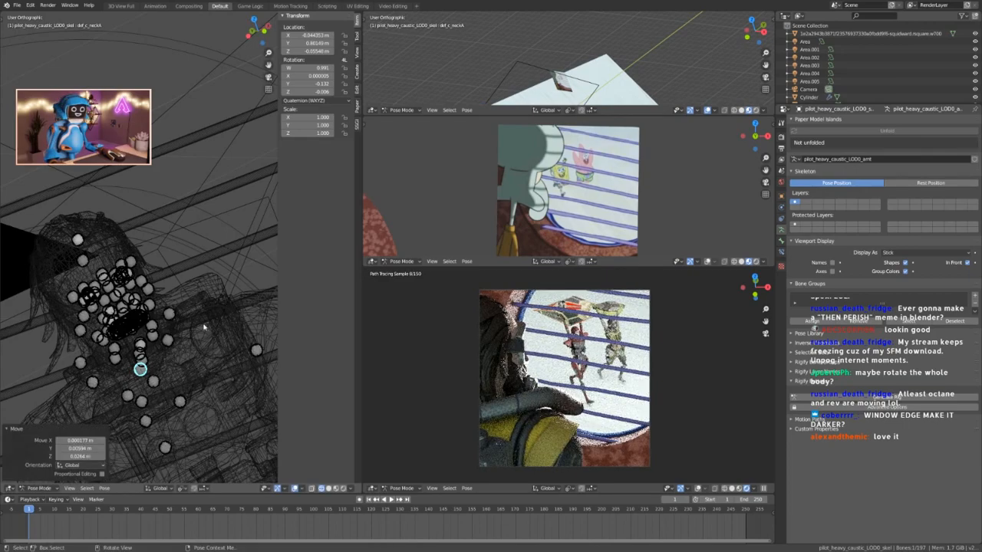
key("ctrl+Tab")
key("ctrl+s")
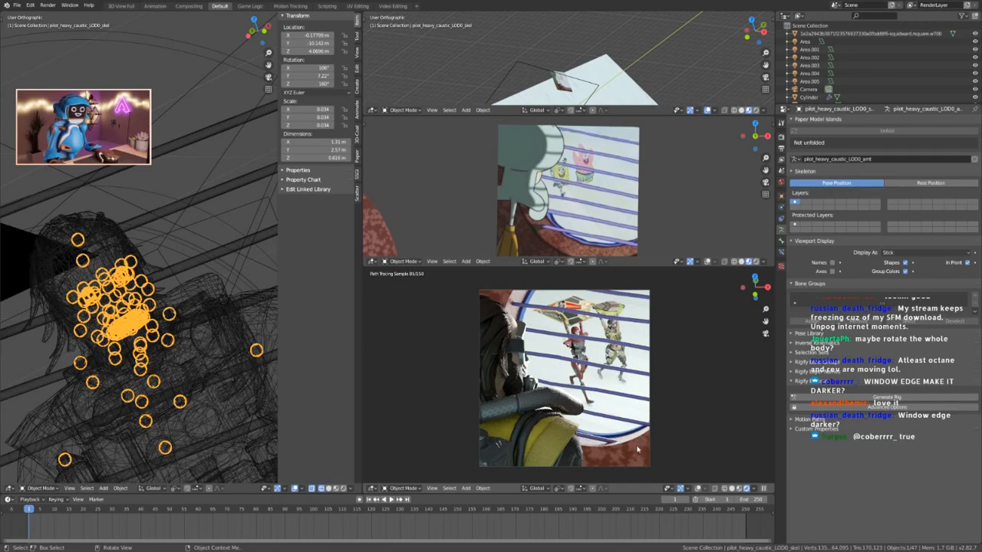
Open the window-frame cylinder's brown material in a shader editor area and shift its ColorRamp stop to darken the frame.
left_click(593, 250)
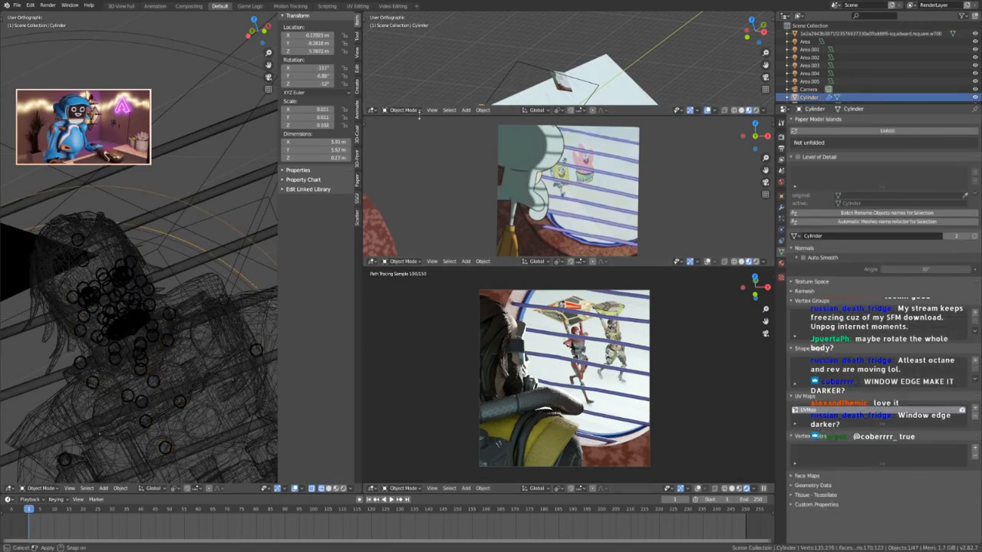
left_click_drag(406, 105, 407, 145)
left_click(372, 148)
left_click(391, 103)
scroll(582, 83, "up", 3)
left_click_drag(482, 88, 458, 88)
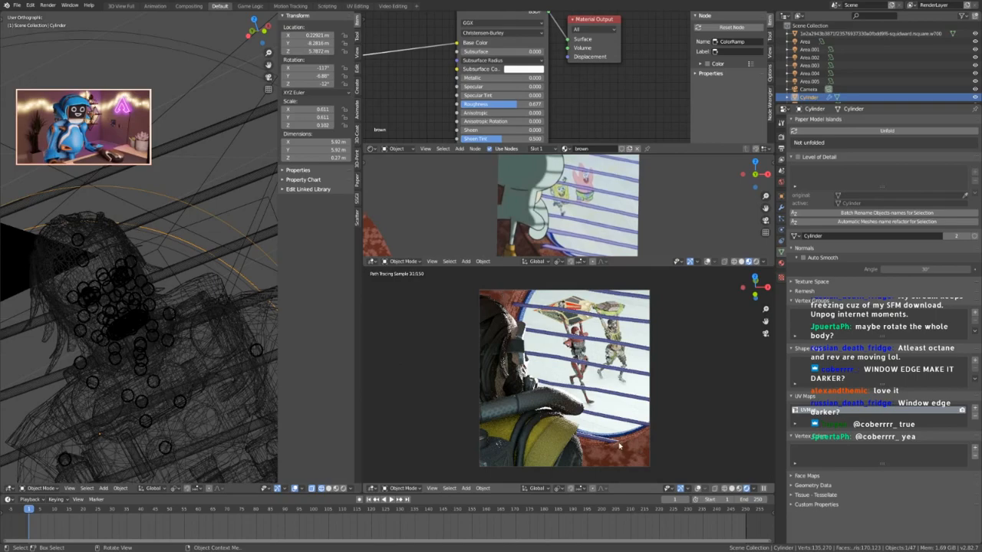
Raise the Specular value of the window frame's brown material to 0.032.
left_click_drag(491, 86, 500, 86)
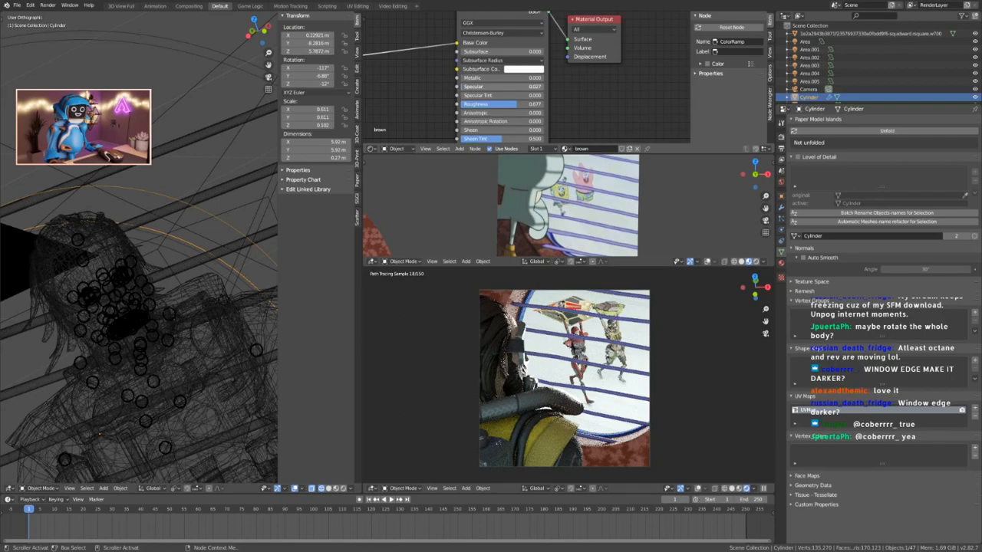
left_click_drag(500, 87, 502, 87)
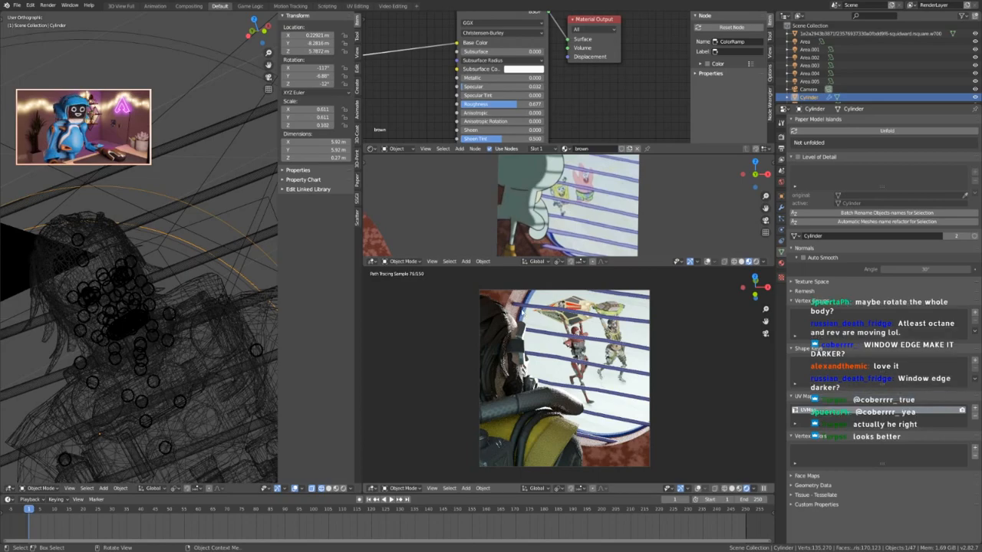
Select the blue window ring Cylinder.002 and enter edit mode on it.
left_click(517, 312)
scroll(170, 309, "down", 9)
key("Tab")
scroll(84, 277, "up", 10)
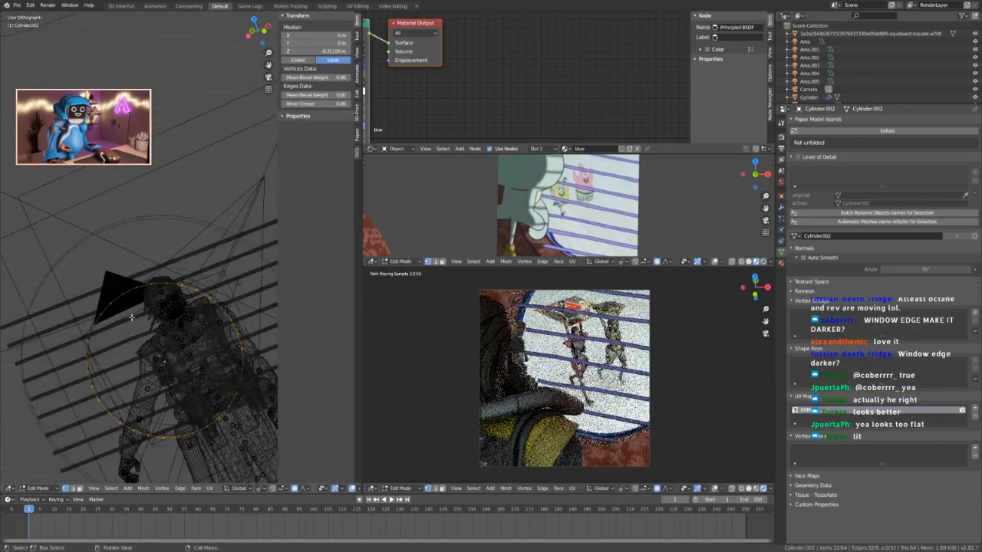
Randomly select about 31.8% of the ring's vertices and try to scale them with proportional editing.
middle_click_drag(85, 277, 181, 333)
left_click(103, 379)
left_click(66, 489)
key("alt+a")
left_click(110, 488)
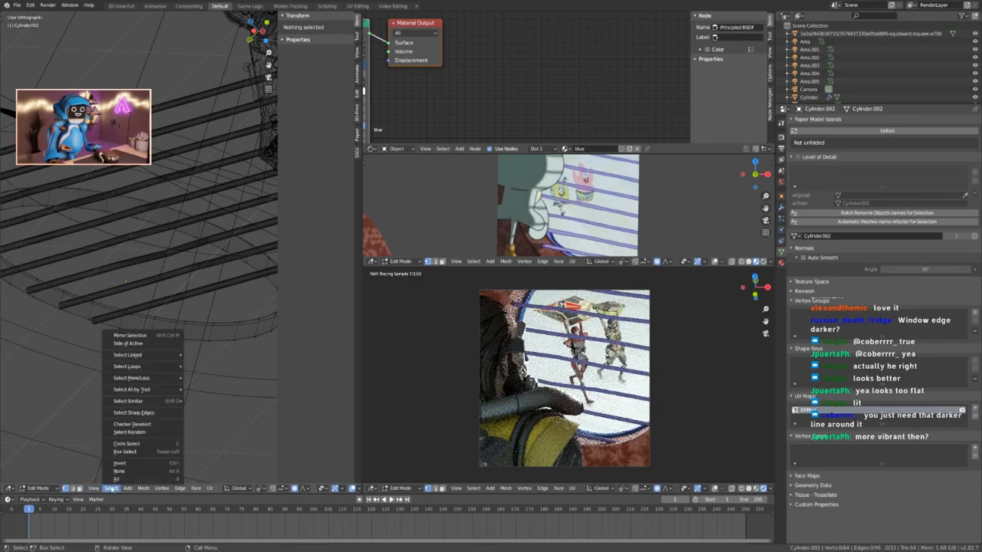
left_click(134, 432)
middle_click_drag(132, 429, 123, 470)
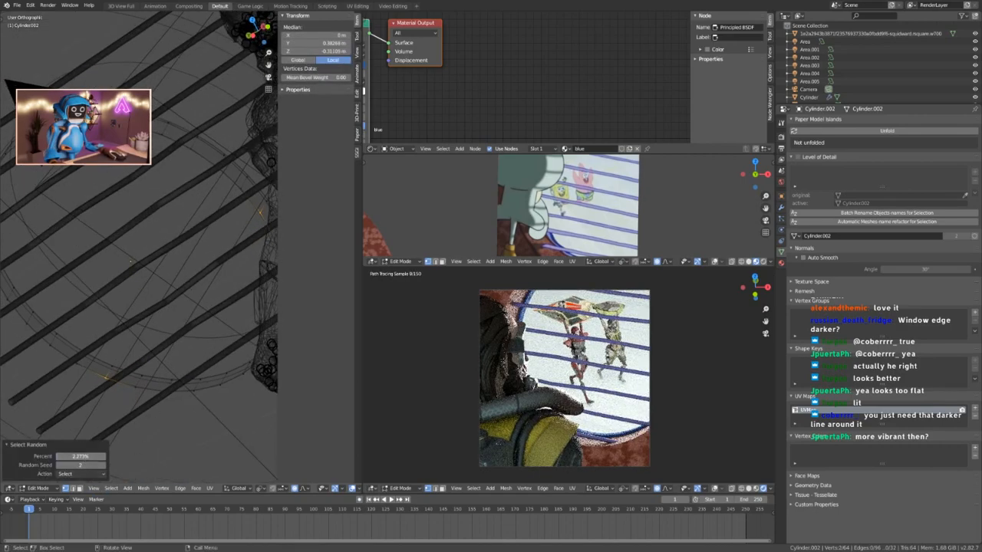
left_click_drag(81, 456, 96, 457)
middle_click_drag(150, 302, 121, 358)
key("s")
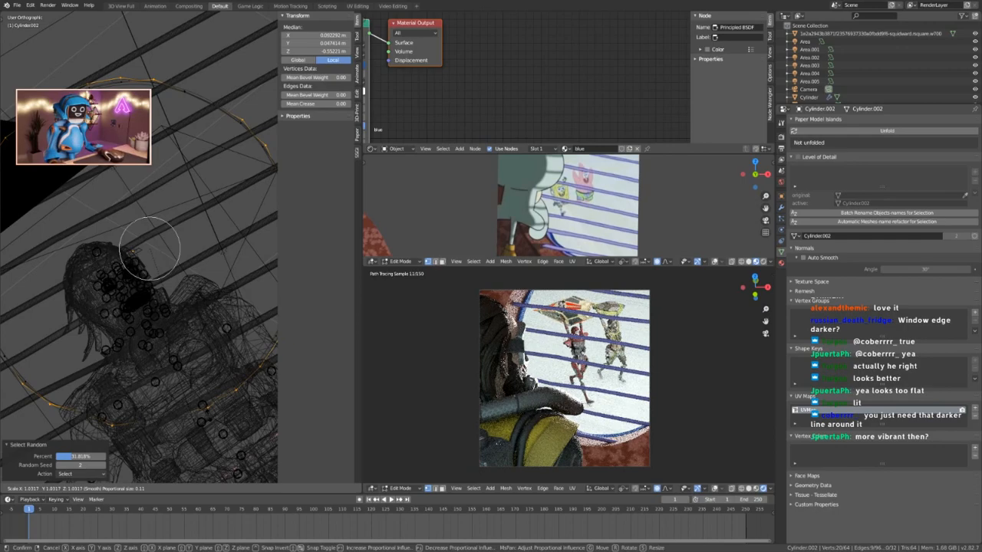
key("Return")
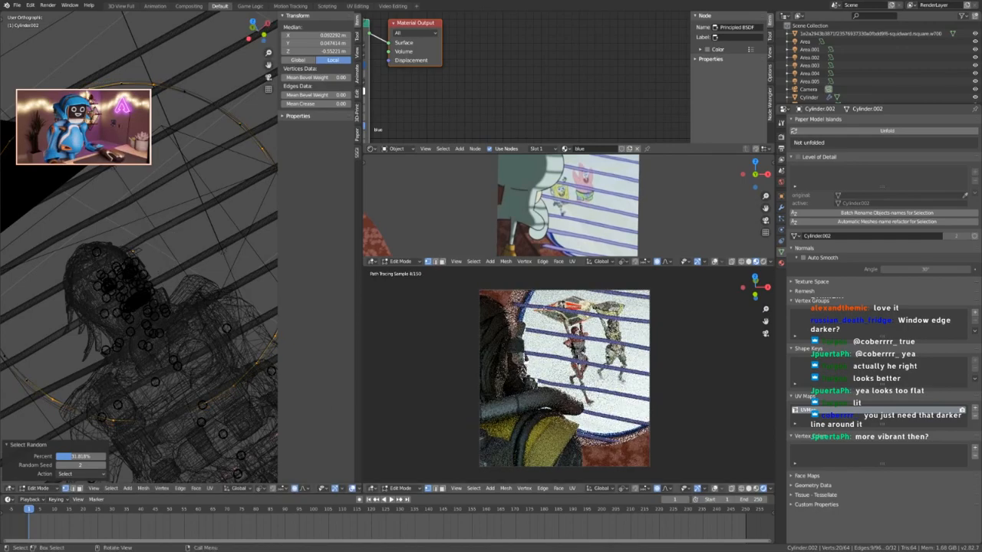
In camera view, nudge two neighbouring vertex pairs on the ring's upper-left section with smooth proportional editing to make its outline uneven.
middle_click_drag(132, 253, 170, 285)
key("KP_0")
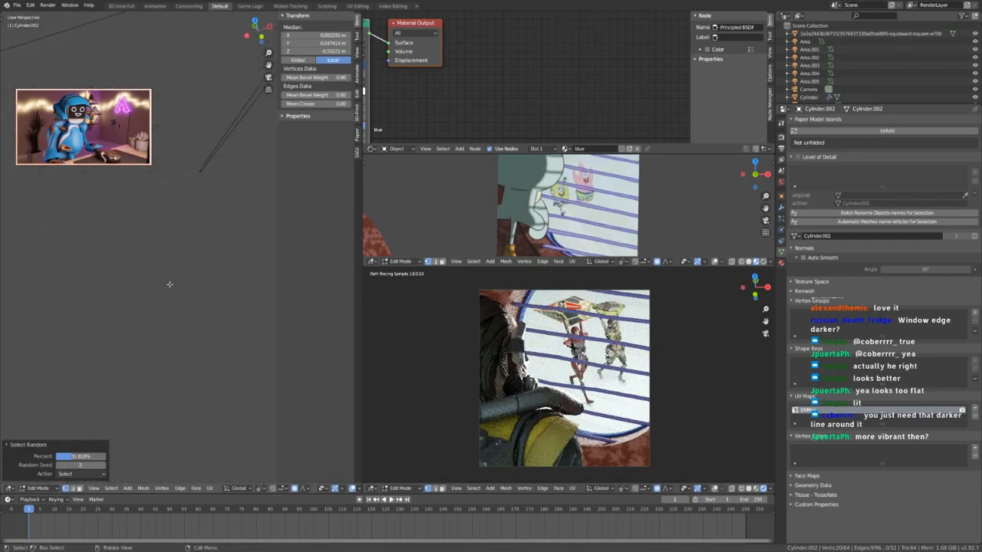
scroll(139, 198, "up", 4)
left_click(175, 230)
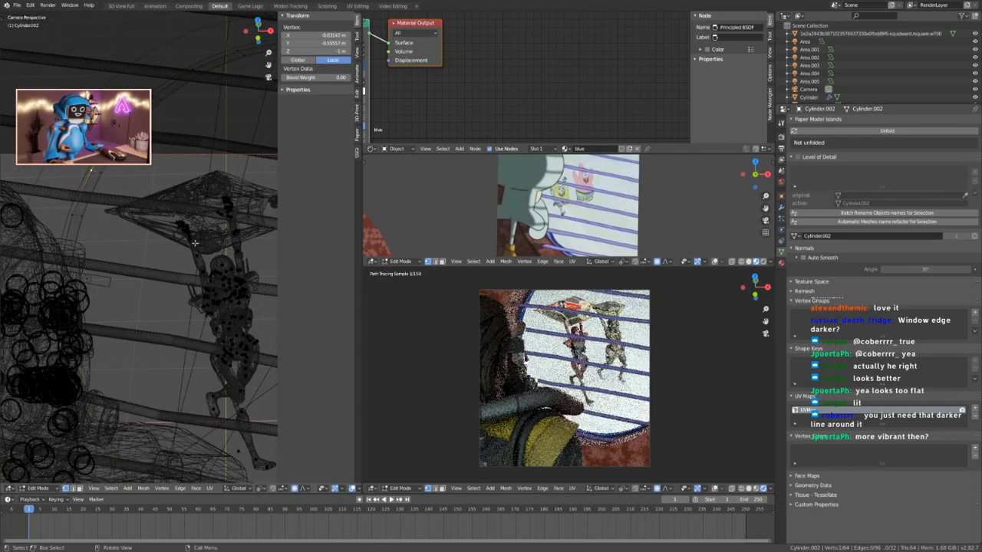
scroll(234, 245, "up", 3)
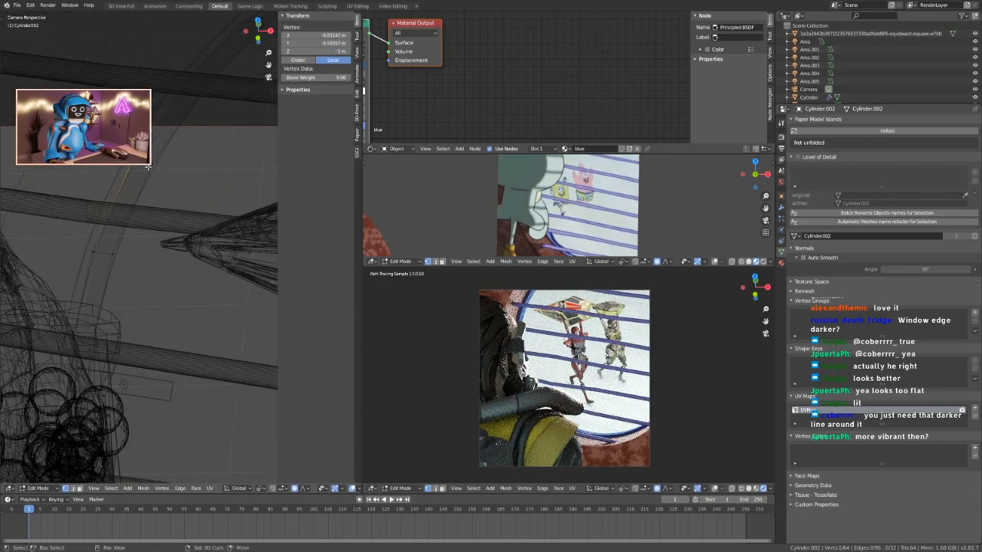
left_click(175, 201, "shift")
key("g")
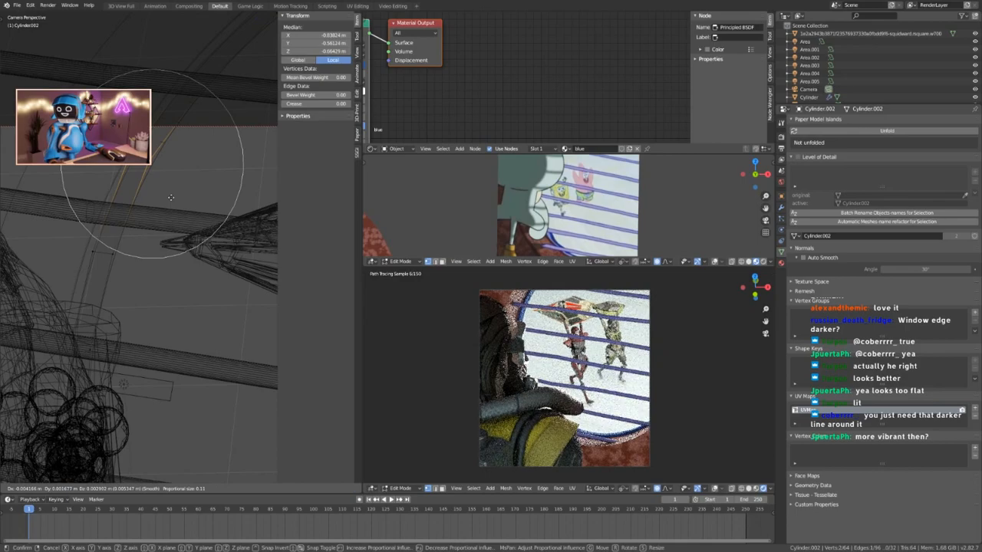
left_click(171, 198)
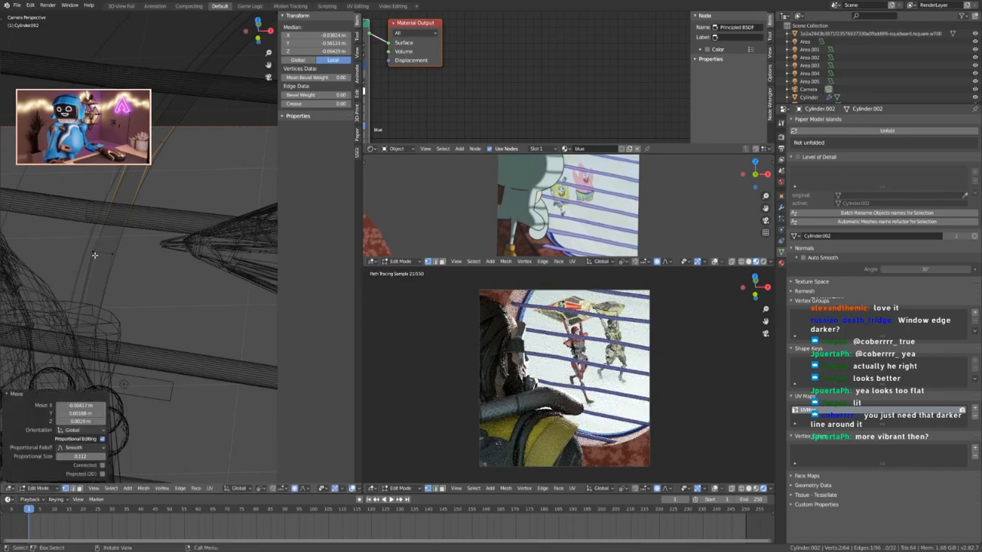
left_click(100, 256)
key("g")
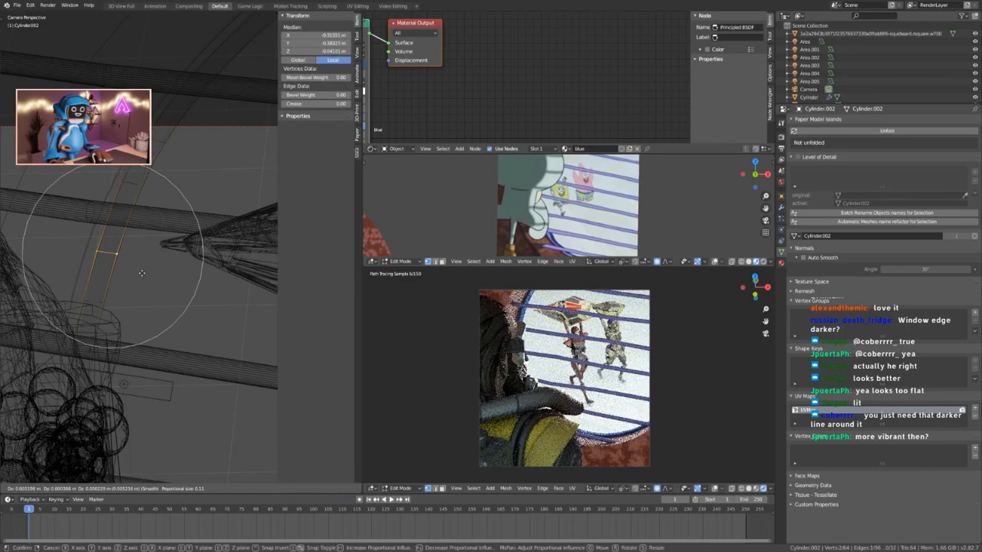
left_click(143, 274)
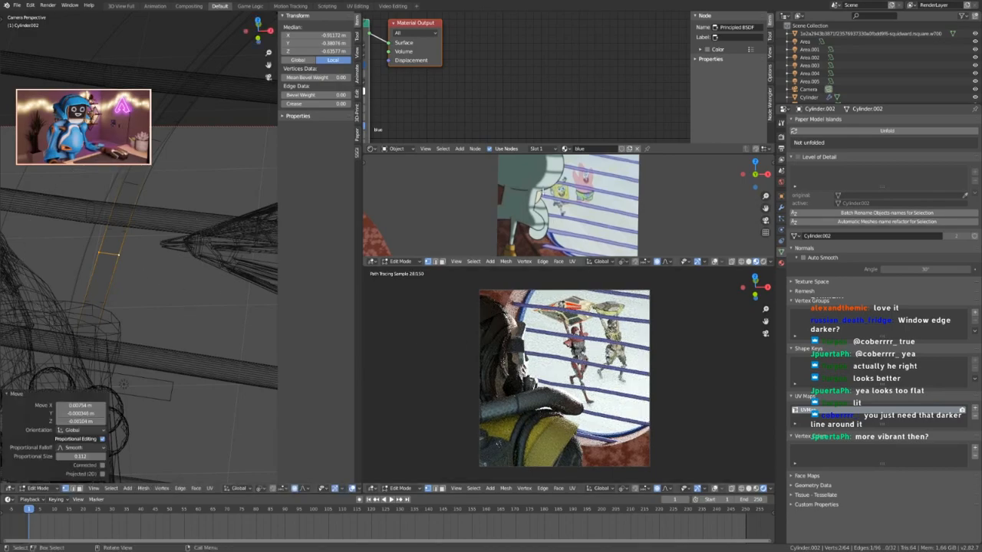
Shift two neighbouring vertex pairs on the ring's lower section slightly with proportional editing to vary the line's curve.
scroll(542, 189, "down", 3)
scroll(542, 190, "up", 2)
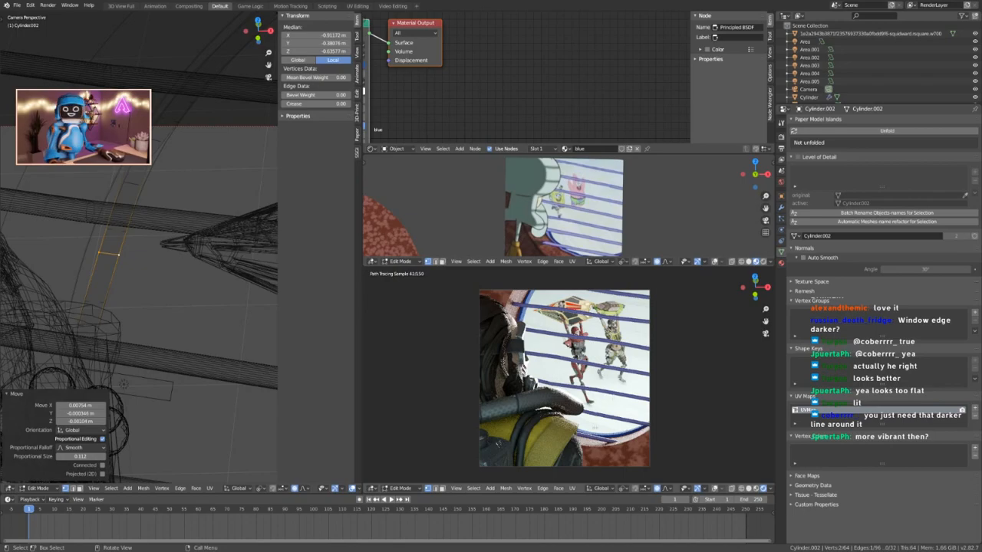
scroll(151, 323, "down", 5)
scroll(176, 385, "up", 4)
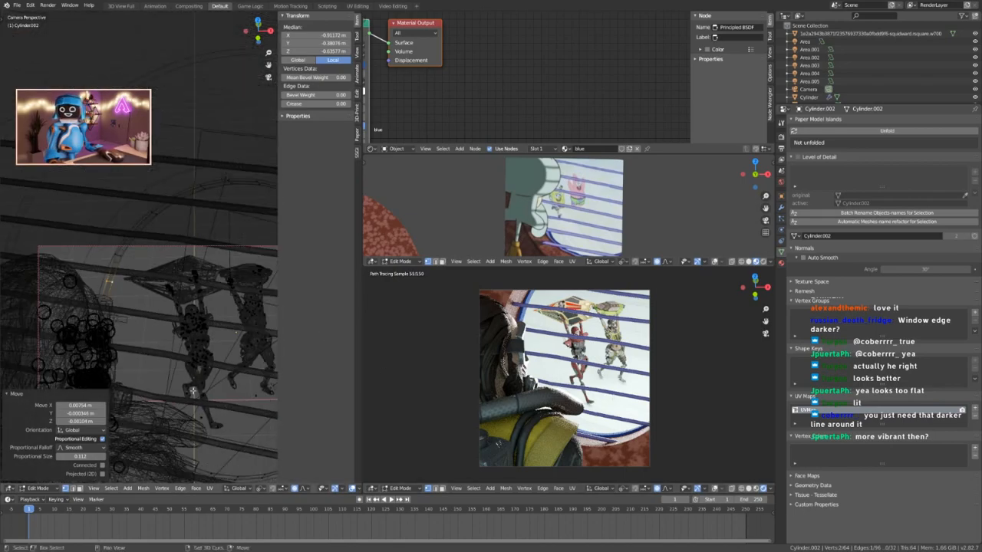
left_click(176, 356)
left_click(179, 351, "shift")
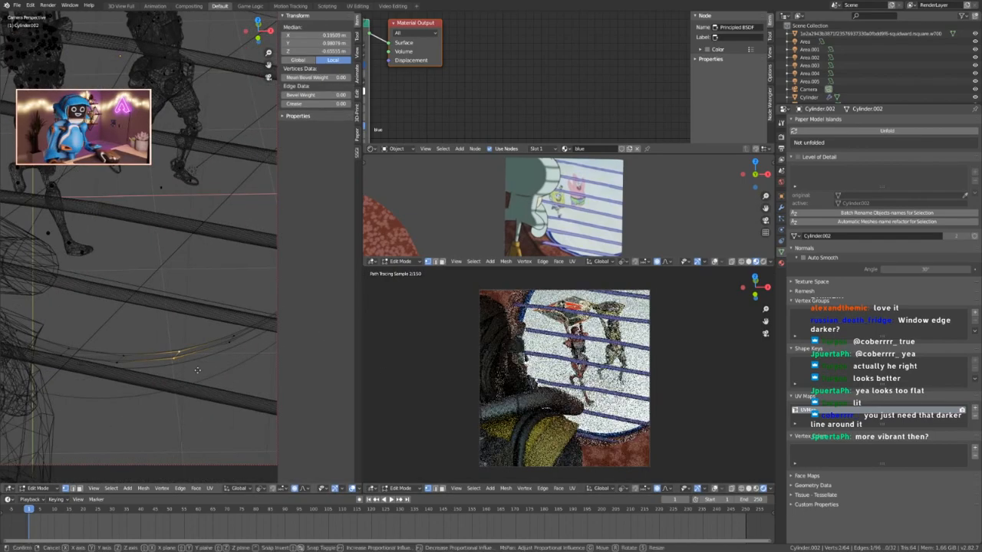
key("g")
left_click(199, 373)
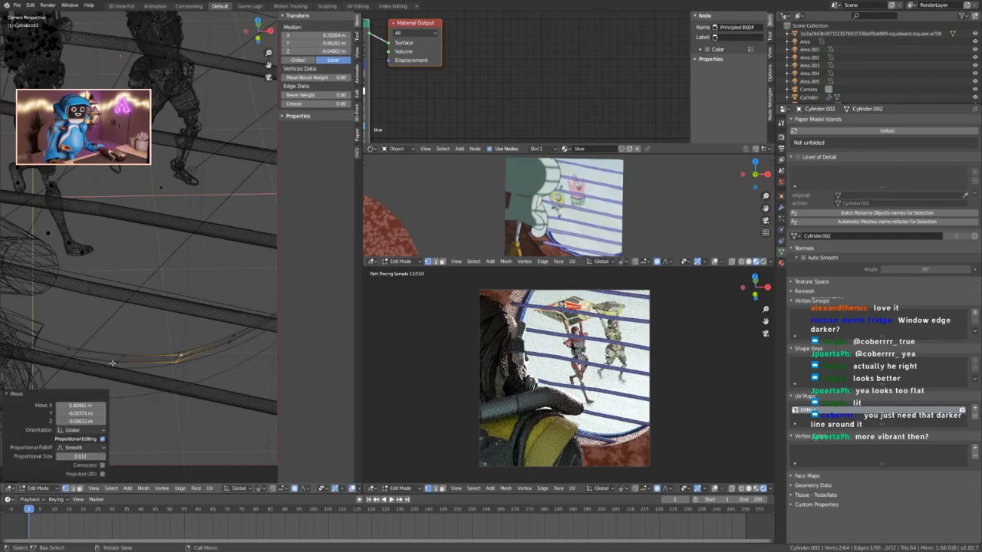
key("g")
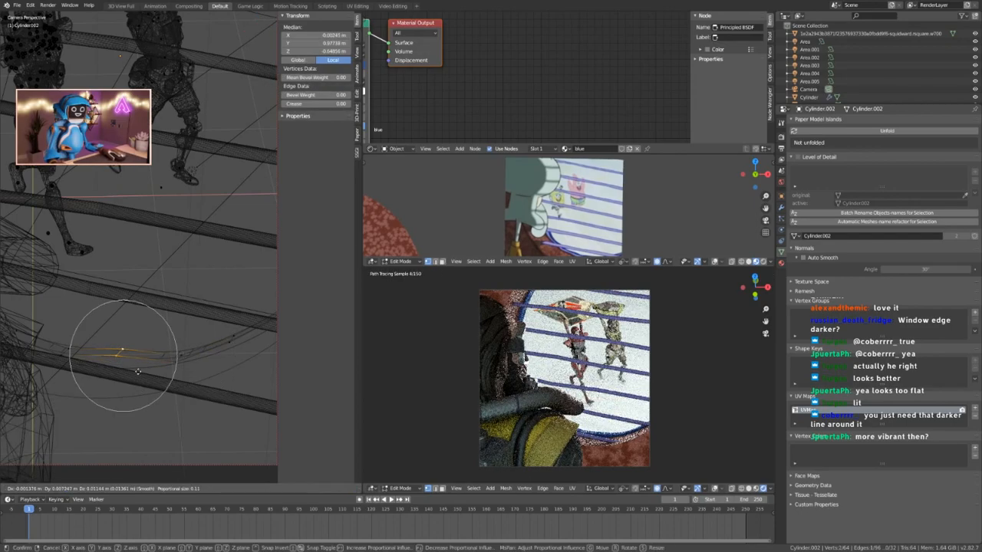
left_click(137, 371)
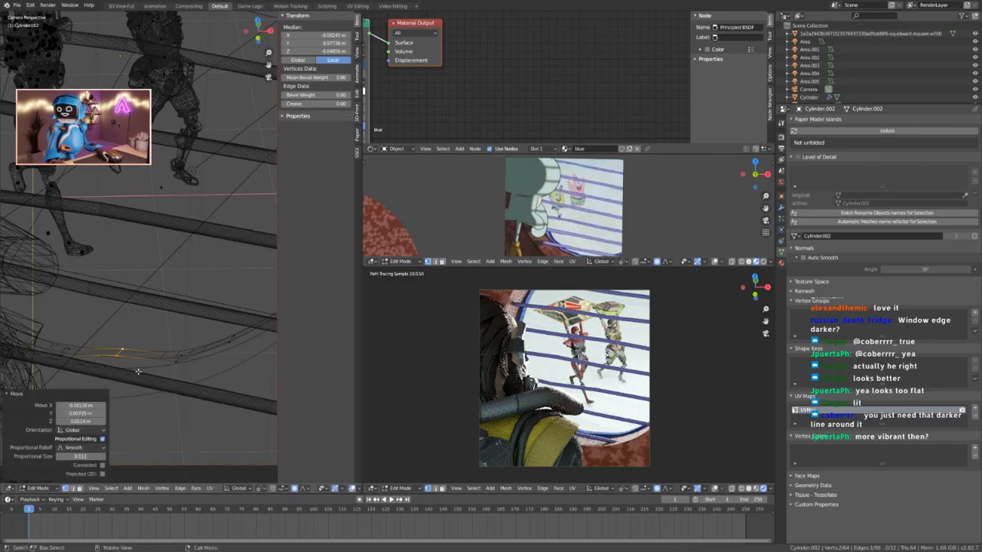
Add one loop cut to the ring's lower section and move the new edge about 0.008 m along X.
key("ctrl+r")
left_click(220, 345)
right_click(222, 356)
key("g")
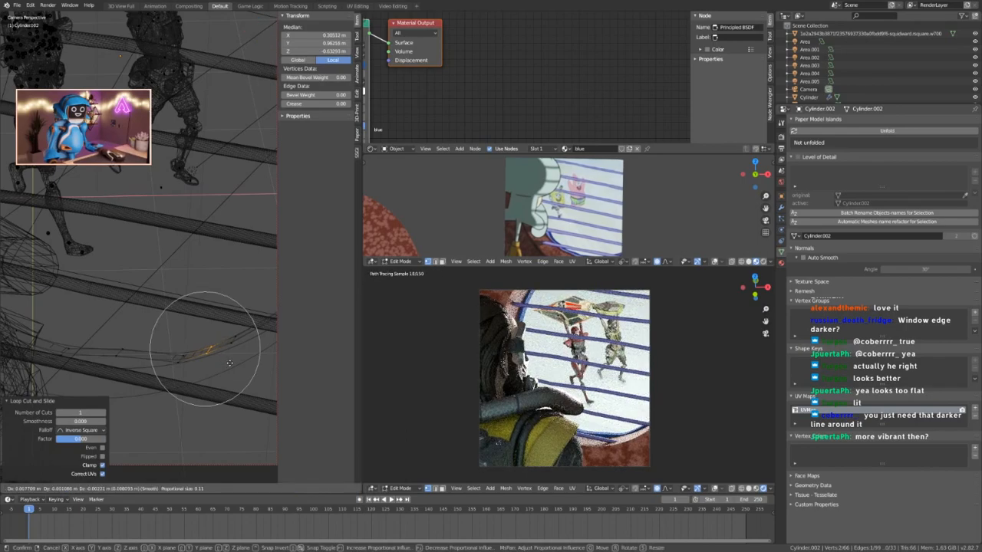
left_click(229, 363)
Add one loop cut to the ring's upper-left section beside Caustic's head and nudge the new edge outward.
scroll(567, 376, "down", 3)
scroll(159, 237, "down", 5)
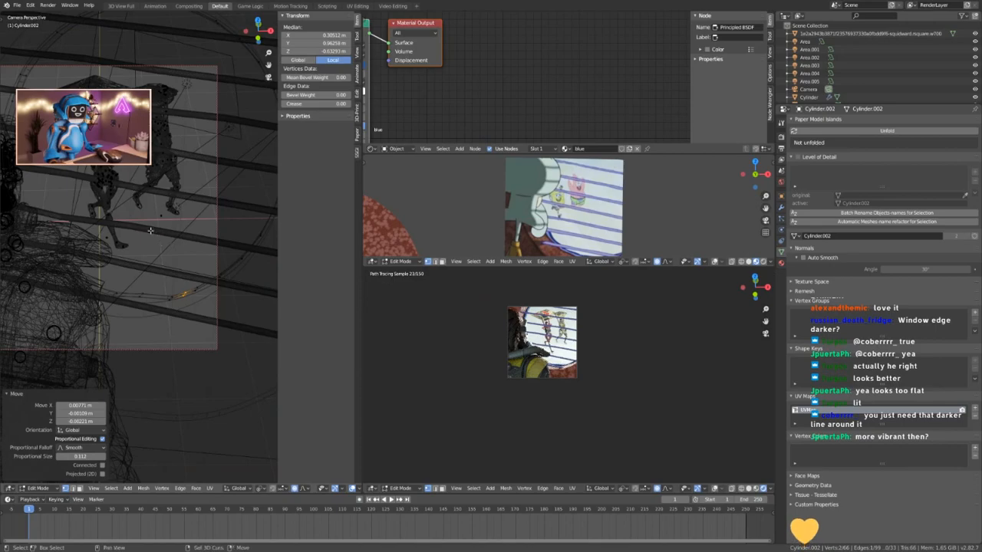
scroll(82, 192, "up", 5)
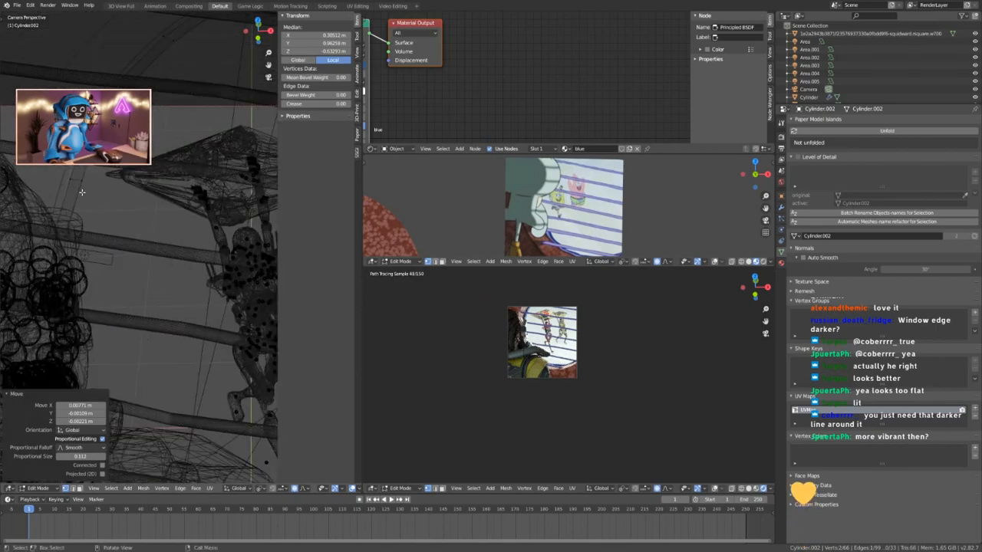
middle_click_drag(82, 192, 103, 211, "shift")
key("ctrl+r")
left_click(90, 220)
right_click(89, 220)
scroll(515, 296, "up", 5)
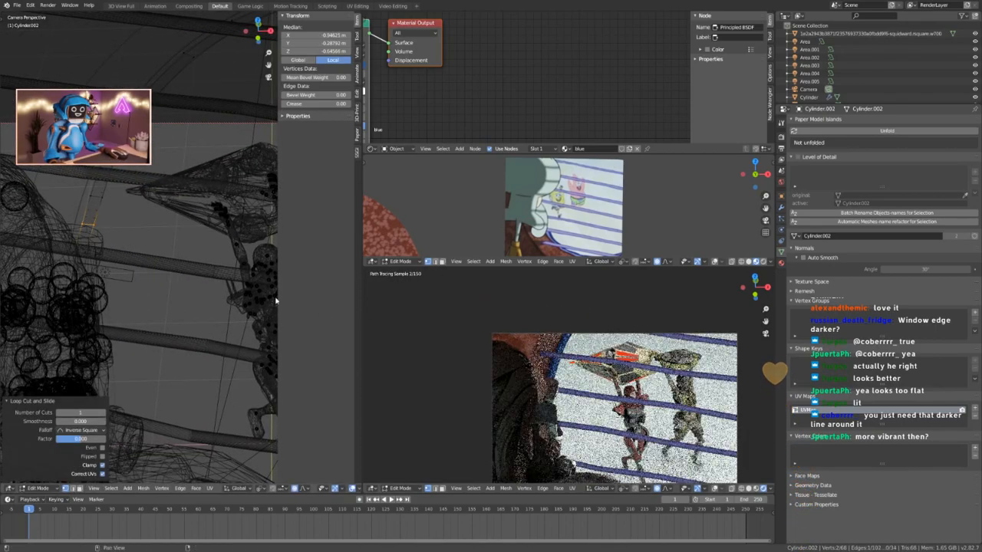
key("g")
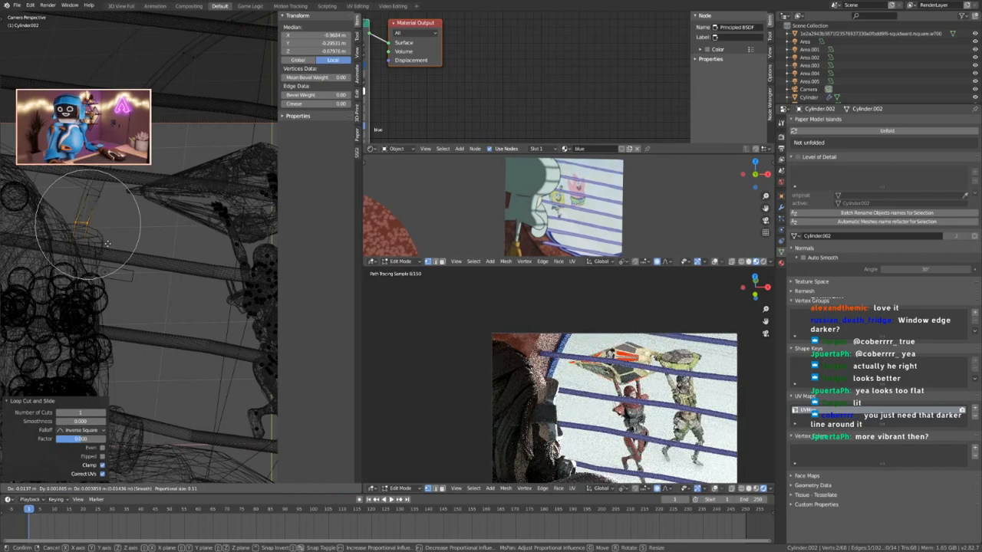
left_click(105, 241)
Nudge the next two vertex pairs up the ring's upper-left section and return to object mode.
key("g")
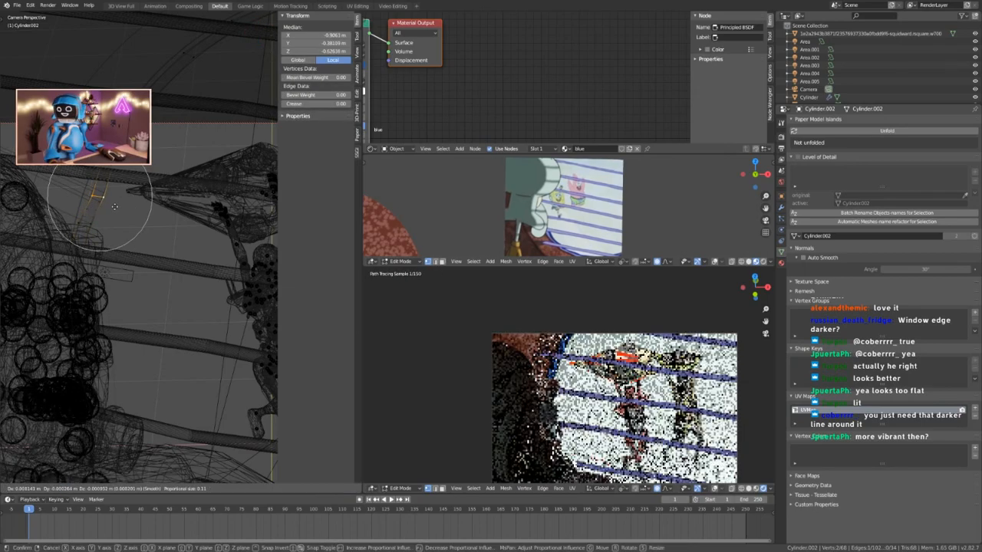
left_click(114, 207)
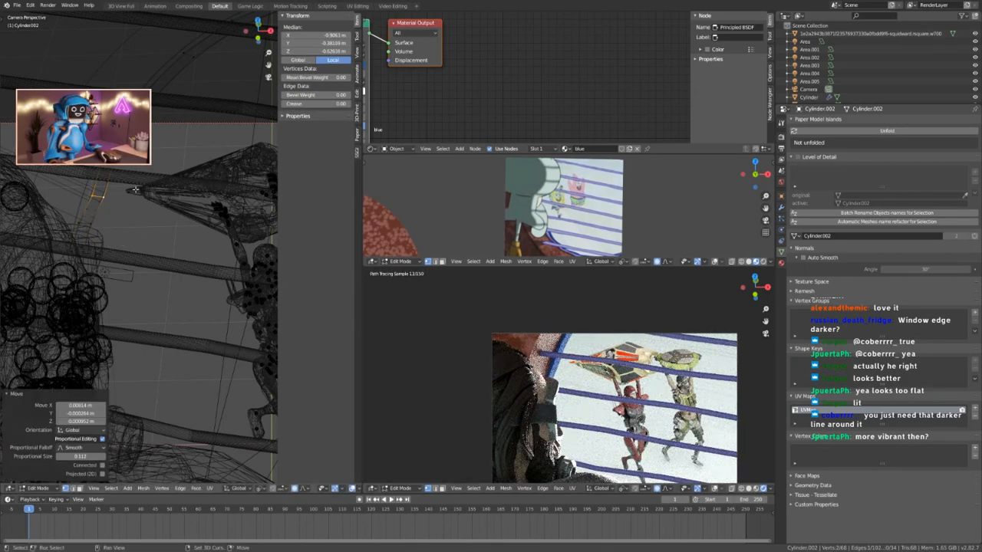
middle_click_drag(112, 146, 126, 202, "shift")
left_click(122, 197)
left_click(131, 202, "alt")
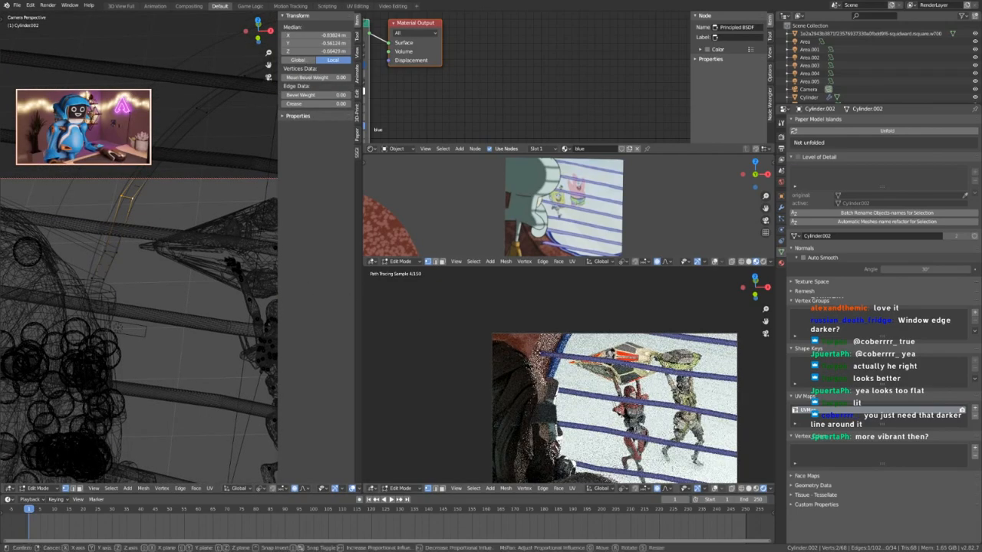
key("g")
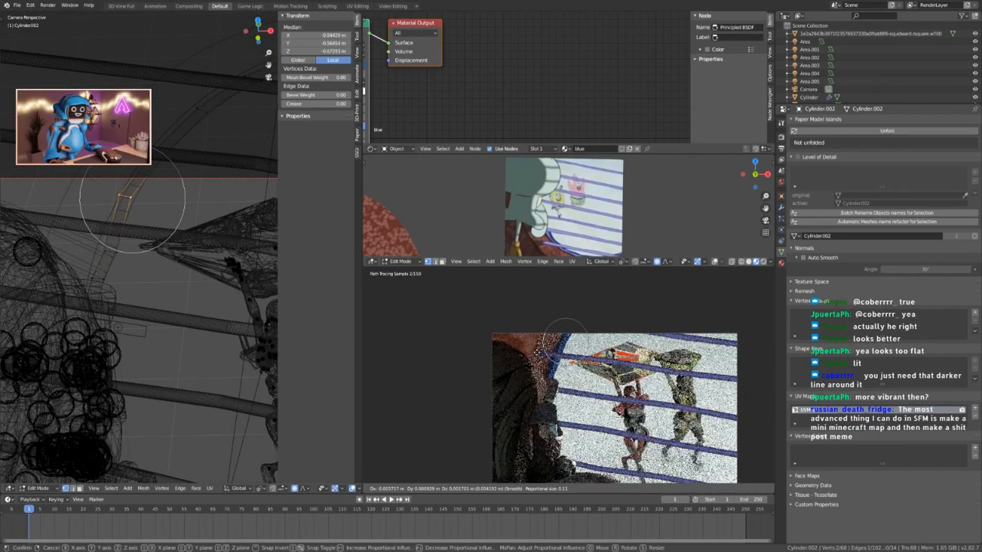
key("Return")
key("Tab")
Re-enter edit mode on the ring and lower a vertex pair on its bottom section by about 0.02 m along Z.
scroll(622, 401, "down", 3)
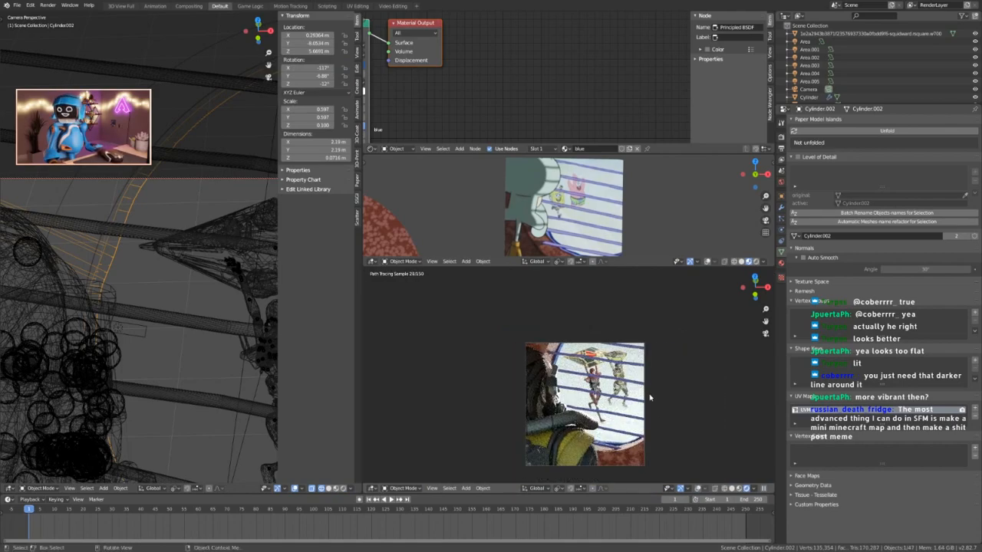
scroll(195, 378, "down", 4)
middle_click_drag(195, 378, 75, 260, "shift")
scroll(169, 401, "up", 4)
key("ctrl+Tab")
left_click(261, 409)
scroll(138, 407, "up", 5)
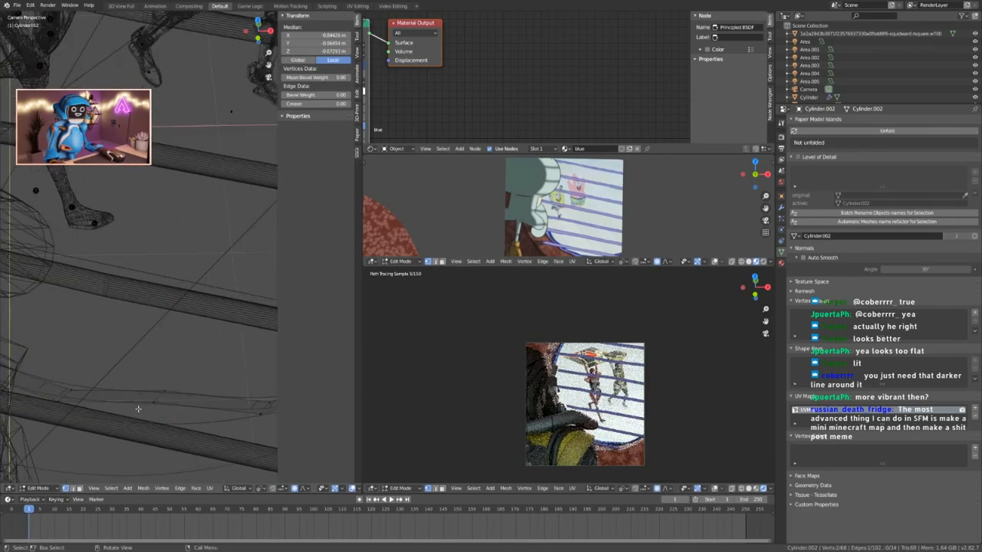
left_click(162, 402)
left_click(178, 384, "shift")
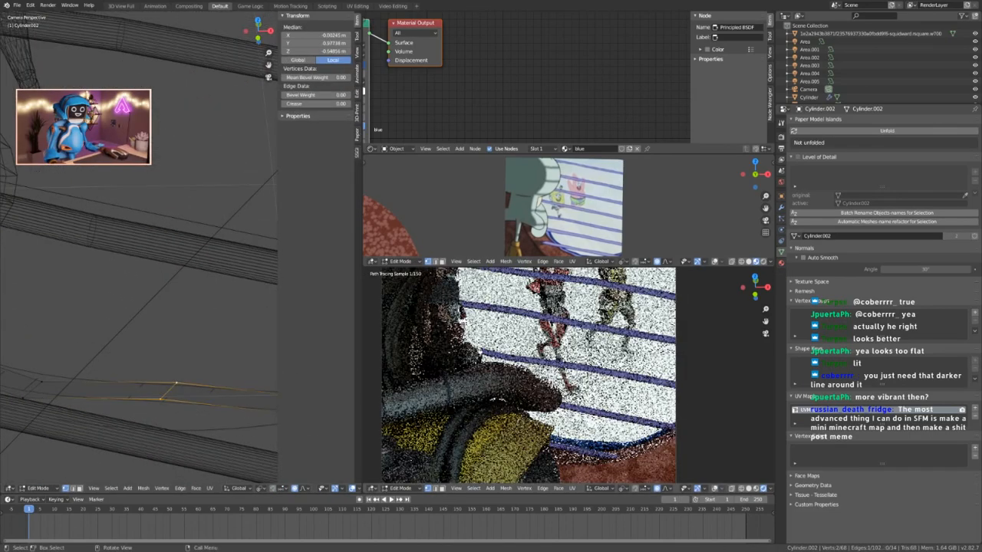
key("g")
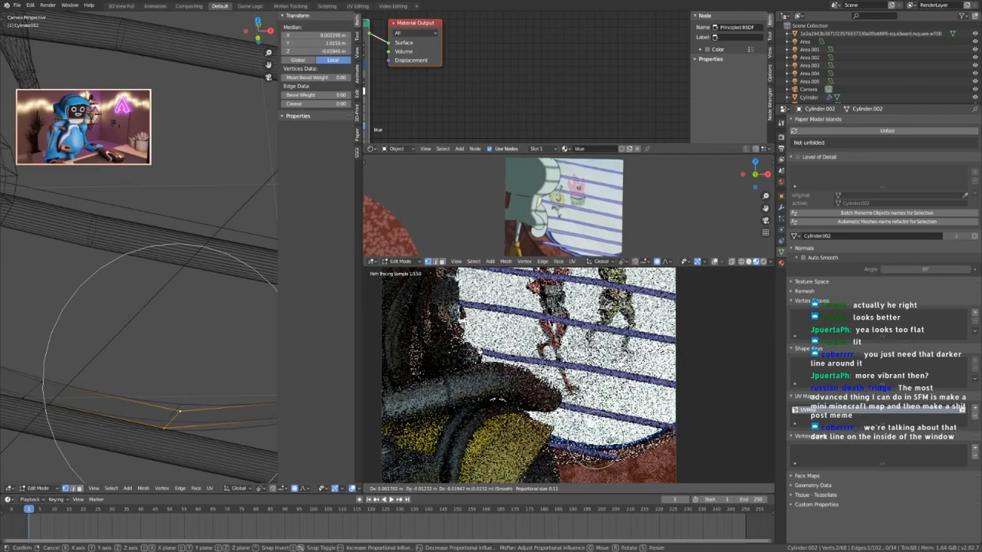
left_click(610, 440)
Nudge the next vertex pair on the ring's bottom section by about 0.012 m with proportional size 0.02, and save the file.
scroll(211, 403, "down", 2)
middle_click_drag(212, 402, 381, 378)
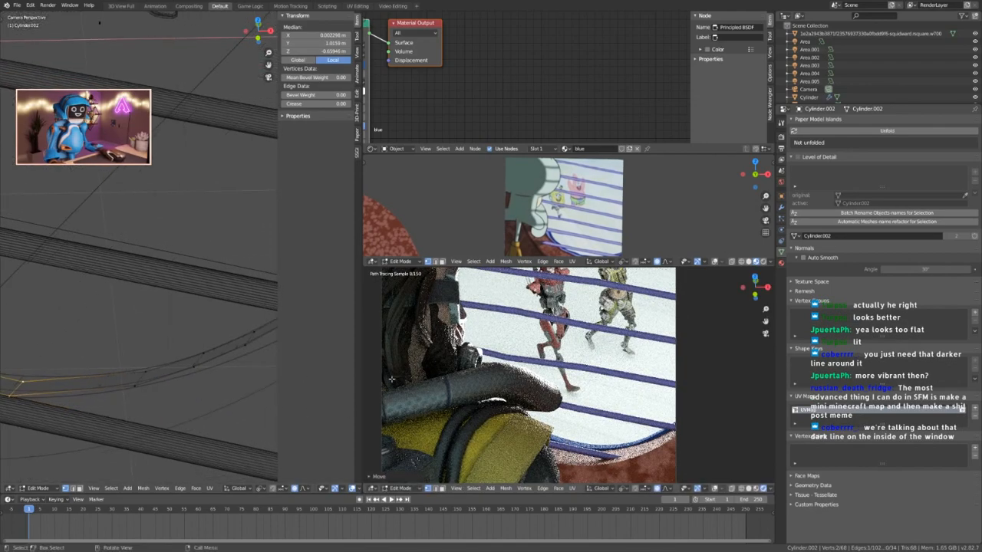
key("g")
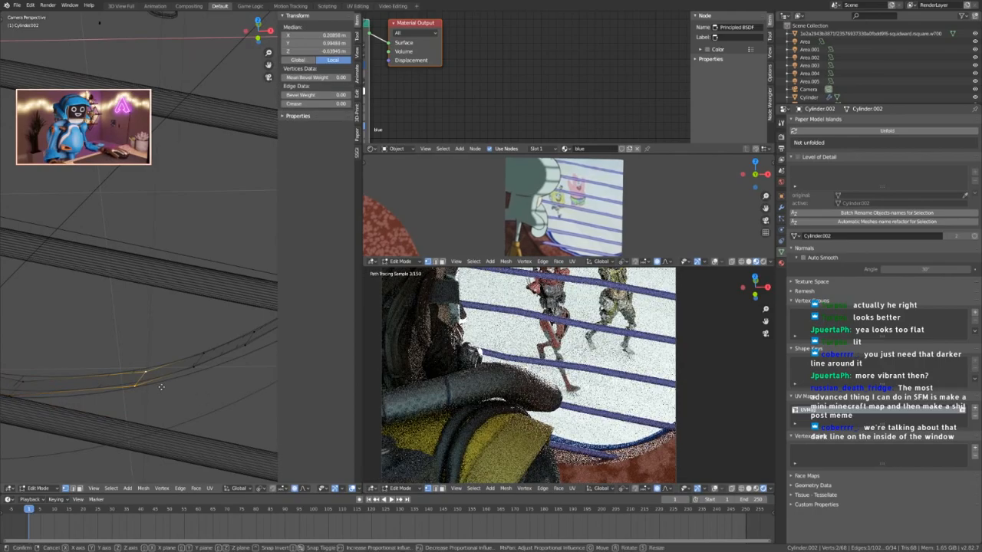
scroll(160, 385, "up", 15)
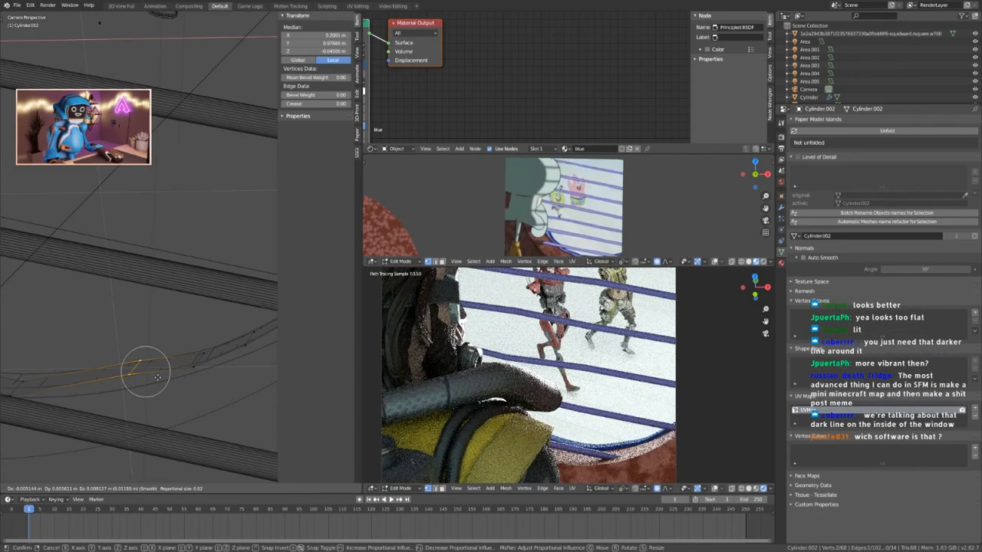
left_click(157, 378)
scroll(158, 377, "down", 5)
key("ctrl+Tab")
left_click(144, 304)
scroll(522, 375, "down", 3)
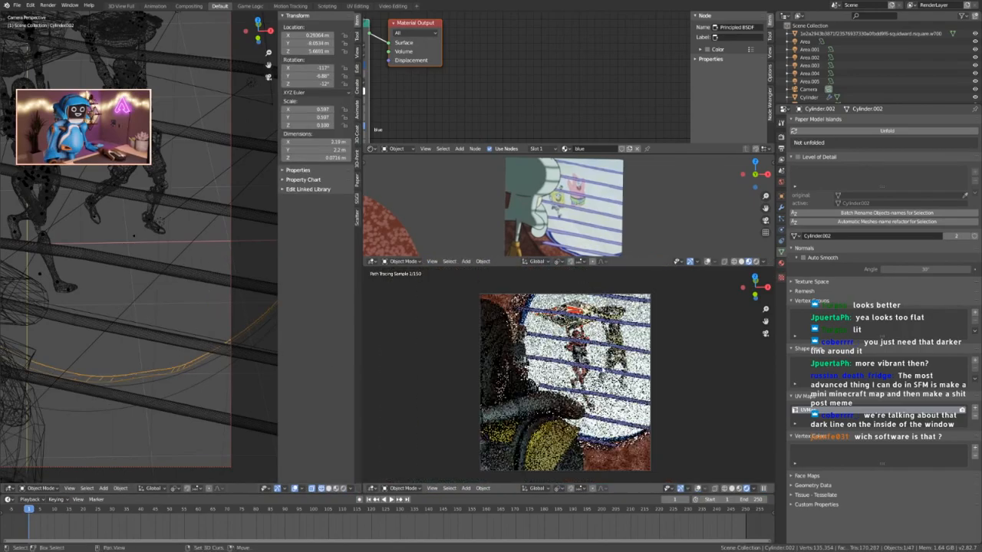
key("ctrl+s")
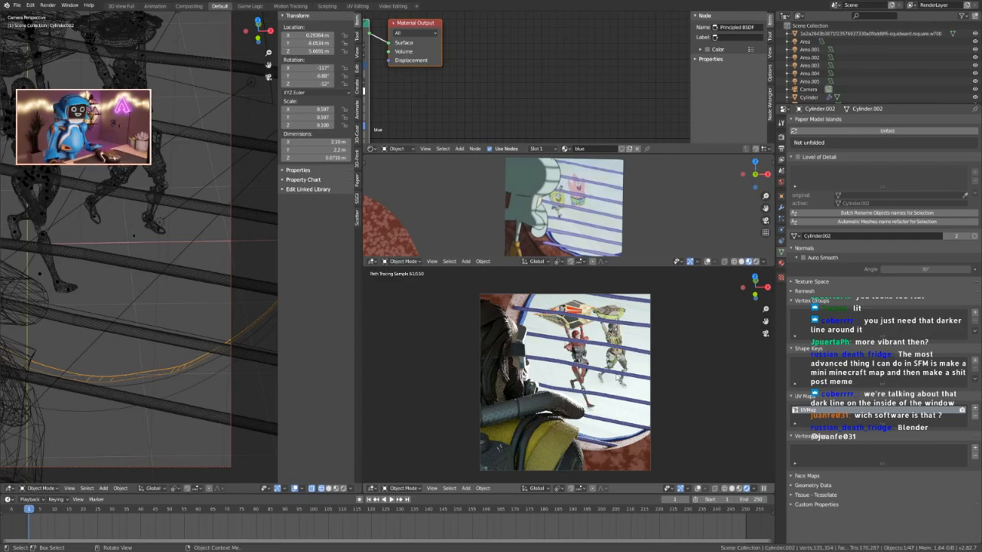
Check the window edge in the reference image and duplicate the brown window frame cylinder in place.
scroll(532, 229, "up", 5)
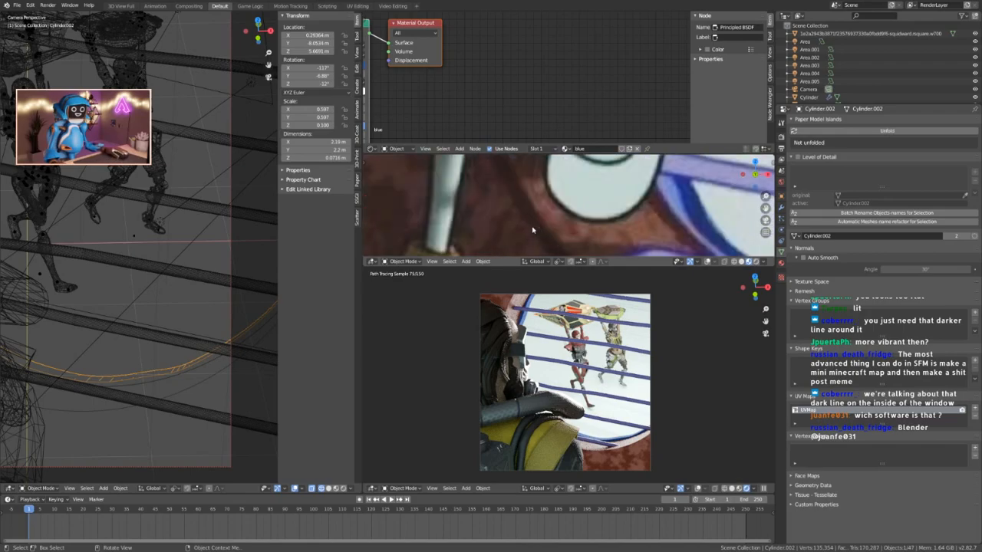
scroll(533, 229, "down", 5)
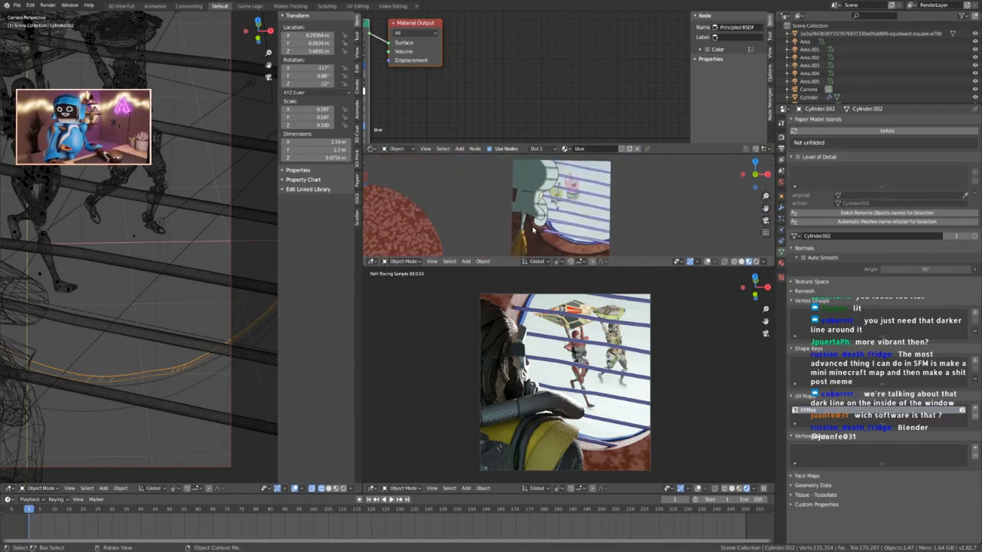
left_click(252, 353)
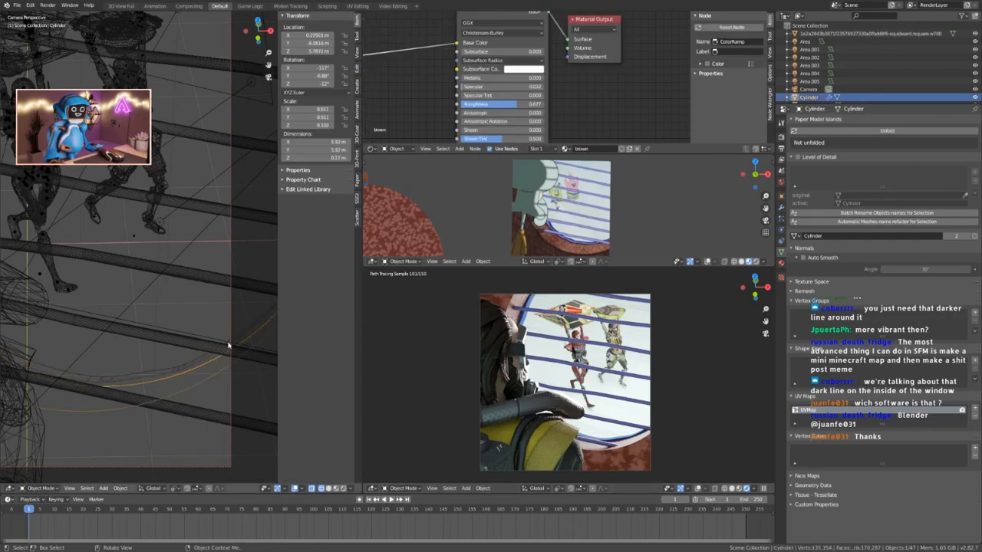
scroll(252, 353, "down", 5)
middle_click_drag(150, 348, 171, 297, "shift")
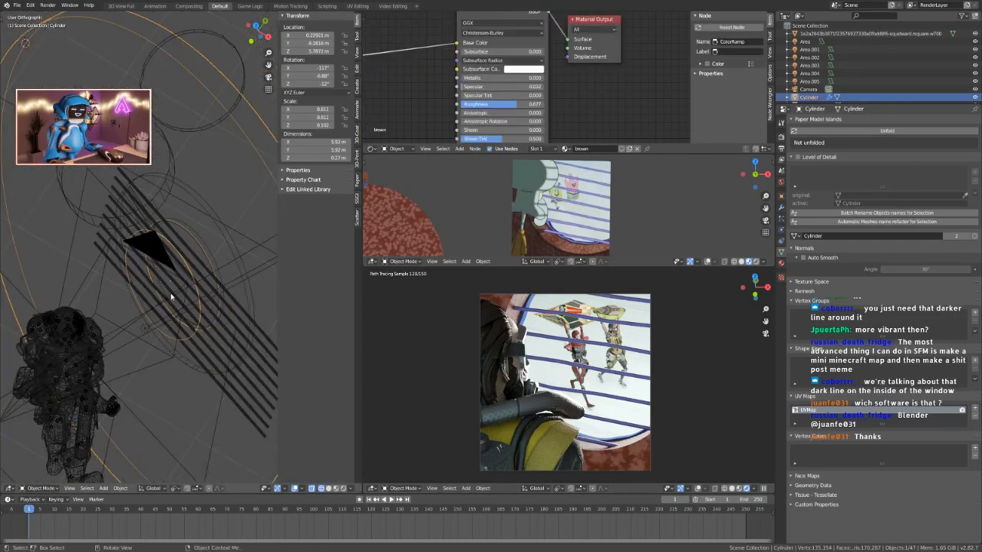
key("shift+d")
right_click(164, 300)
Move the duplicate's selected edge loop about 0.26 m toward its opposite loop, flattening it into a thin ring.
key("ctrl+Tab")
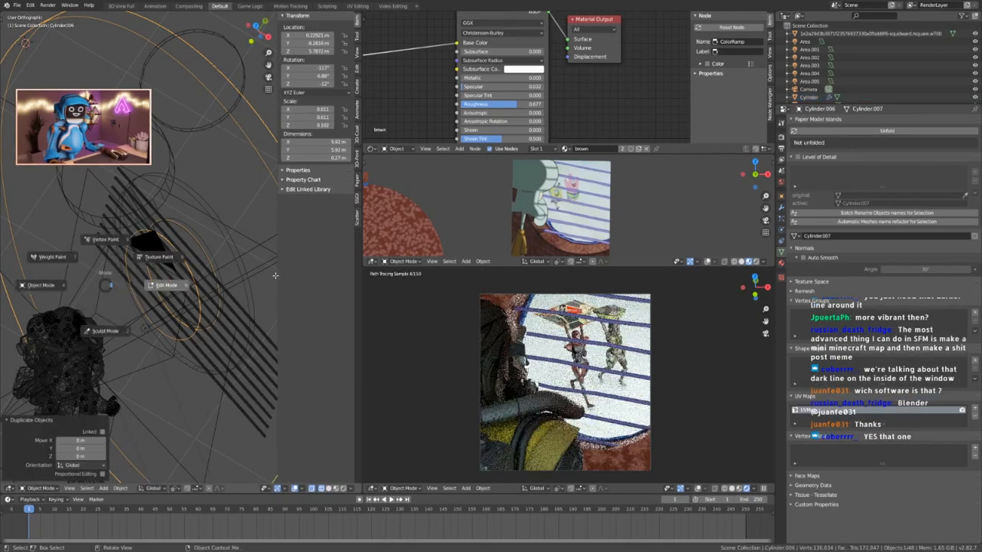
left_click(164, 286)
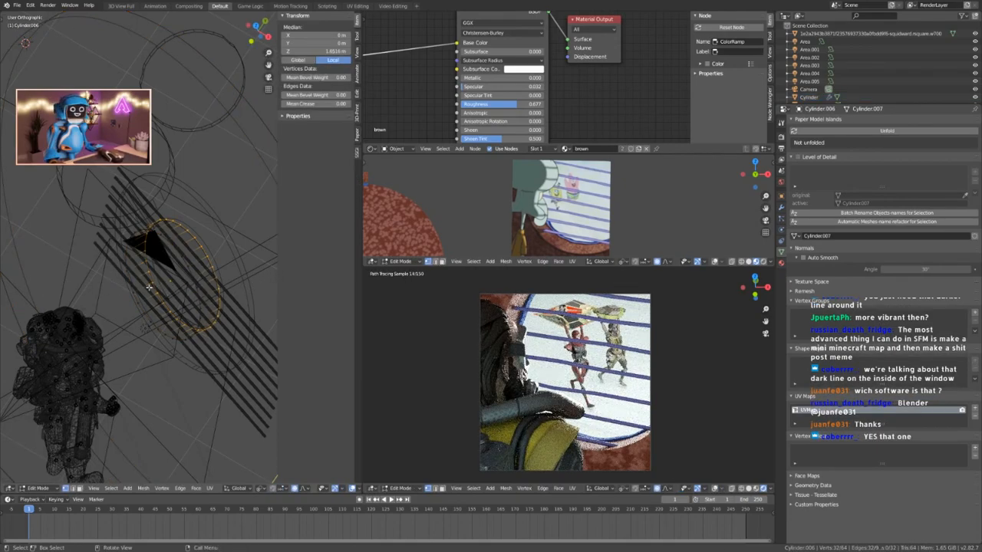
scroll(158, 303, "up", 4)
middle_click_drag(158, 297, 186, 274)
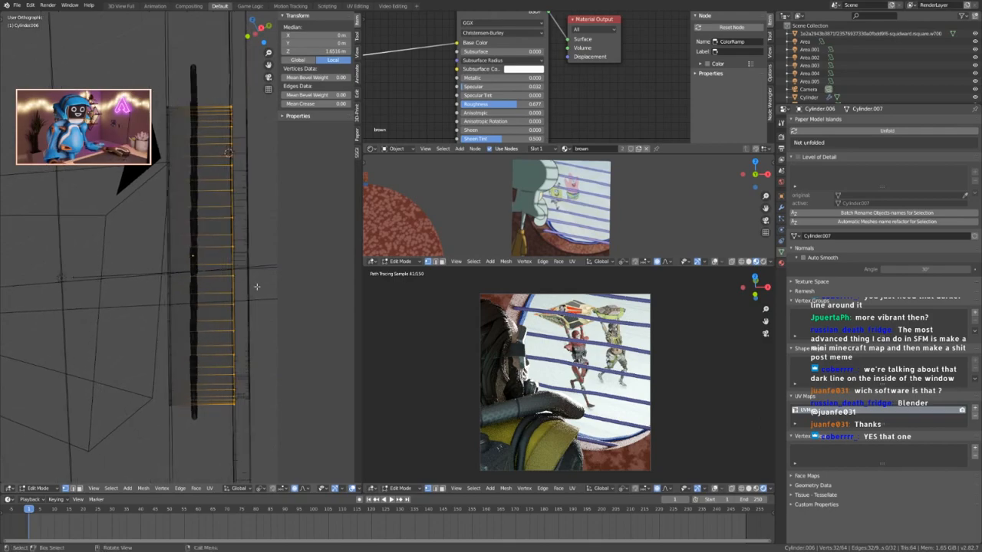
key("g")
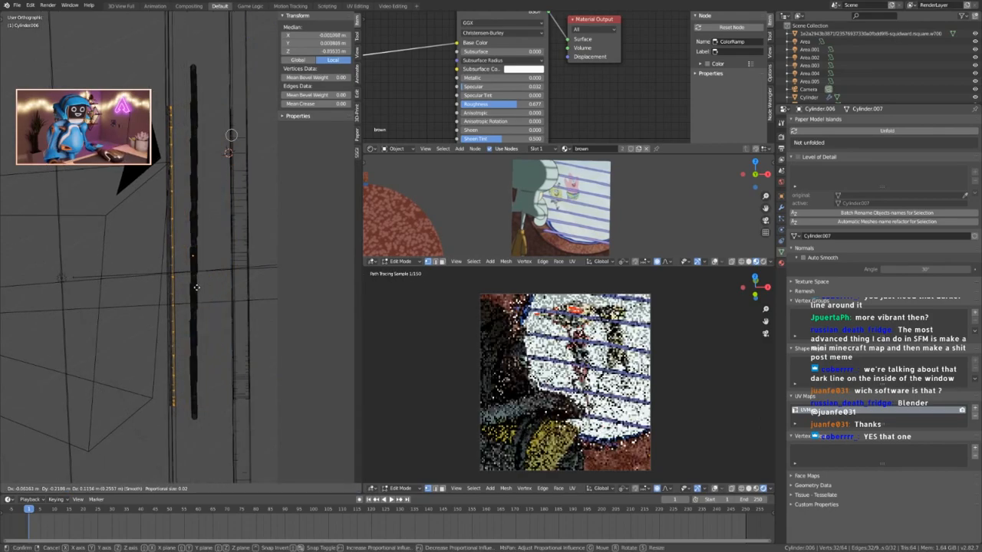
left_click(196, 288)
key("ctrl+Tab")
left_click(94, 306)
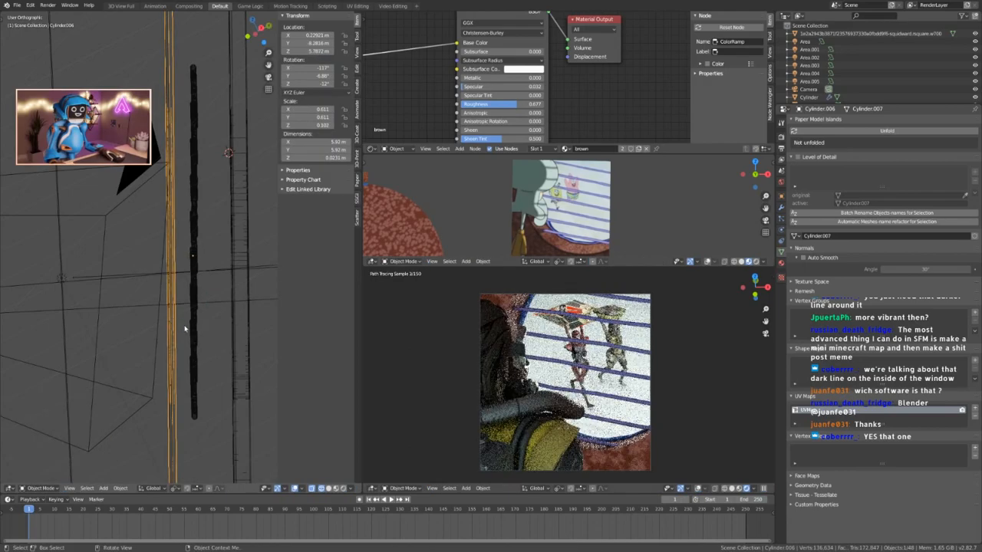
Set the duplicate ring's Solidify modifier thickness to 0.01 m.
scroll(164, 343, "up", 4)
middle_click_drag(164, 345, 191, 316)
left_click(780, 207)
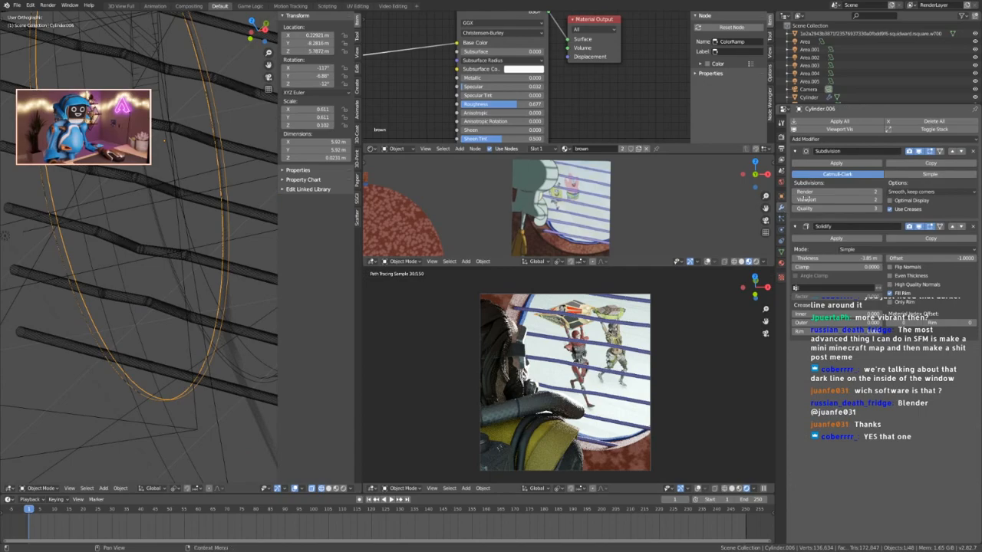
left_click_drag(837, 259, 889, 259)
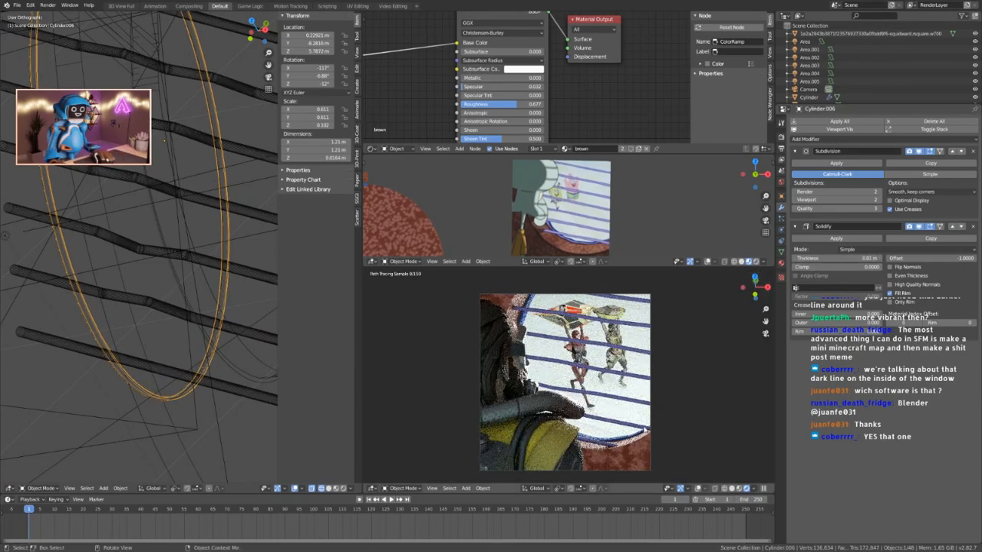
Show the camera view in solid shading and move the thin ring about -0.0015 m along X and -0.0074 m along Y.
scroll(621, 458, "up", 6)
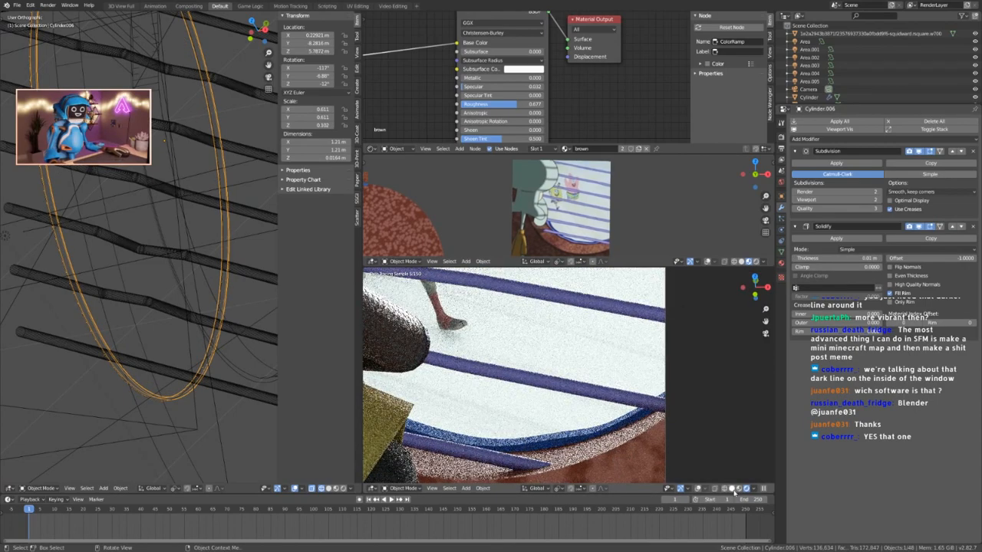
left_click(733, 488)
scroll(580, 440, "down", 2)
scroll(580, 439, "down", 2)
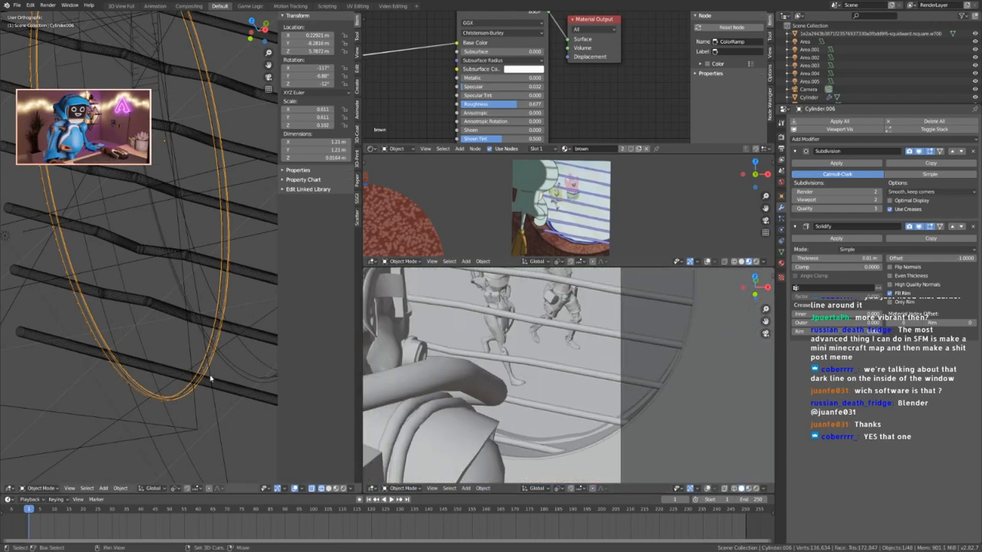
middle_click_drag(148, 373, 165, 298, "shift")
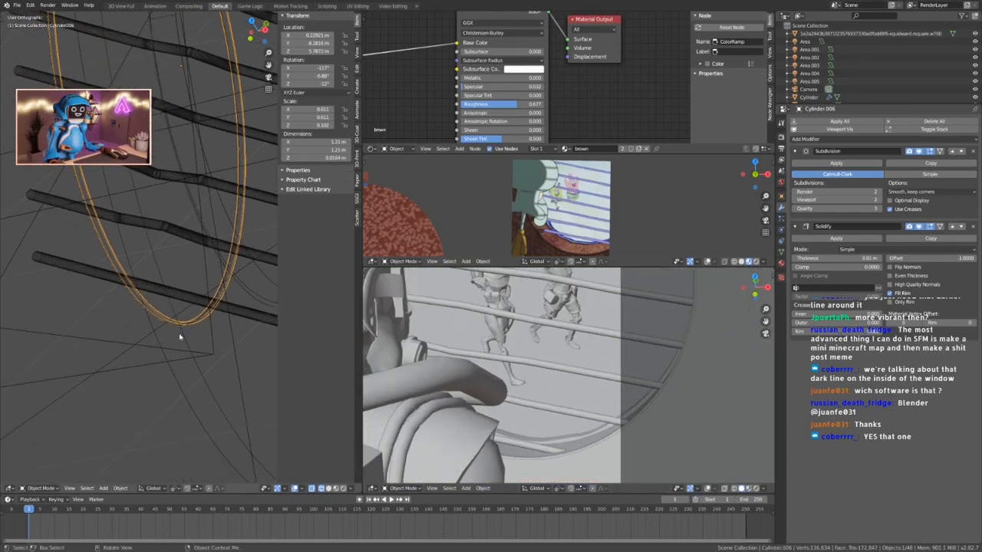
middle_click_drag(179, 337, 156, 274)
scroll(105, 286, "up", 9)
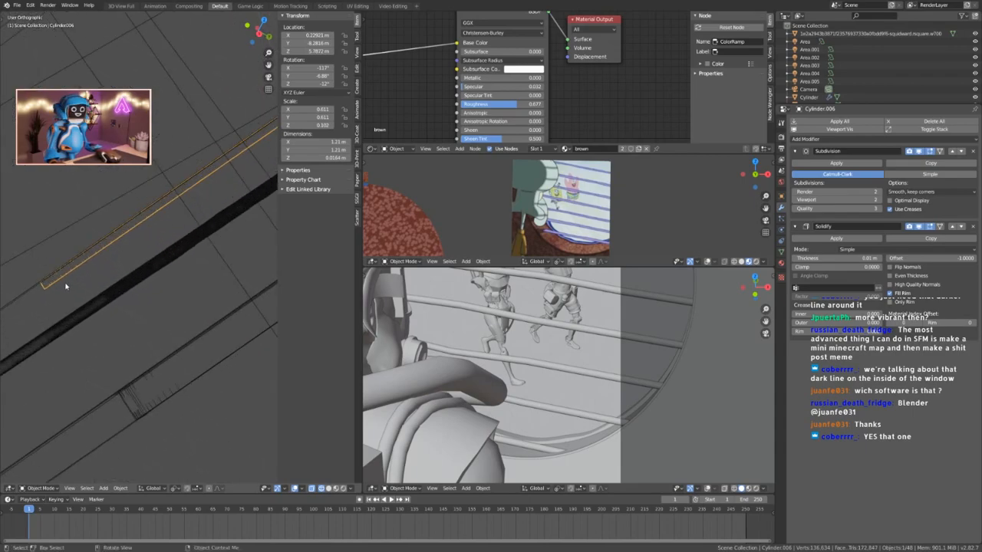
middle_click_drag(35, 289, 90, 325, "shift")
key("g")
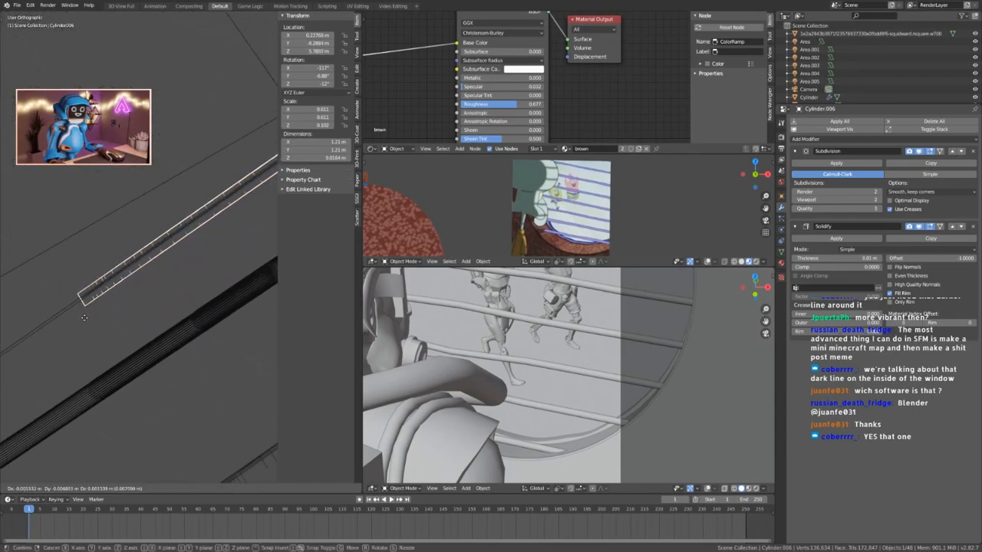
left_click(84, 320)
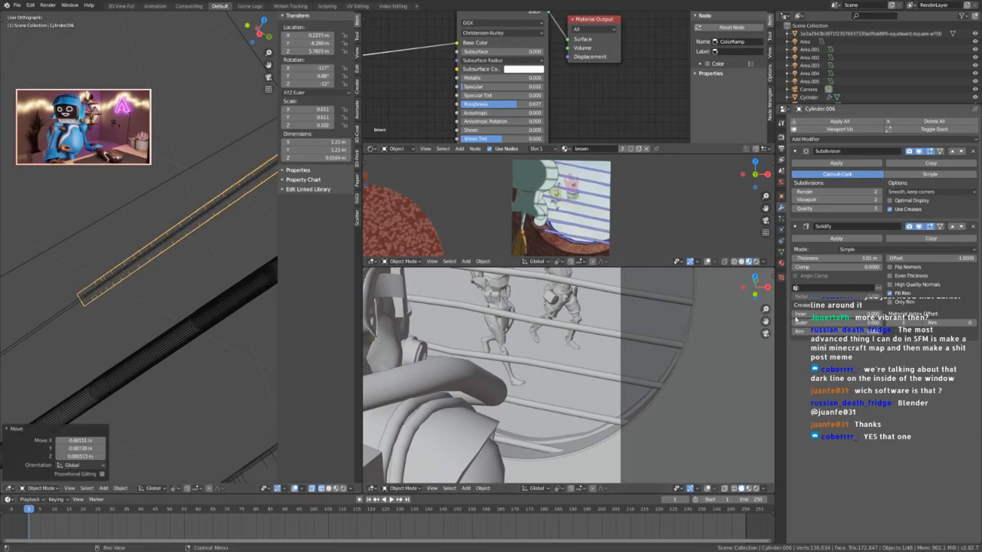
Make a separate copy of the brown material for the thin ring and name it brown_dark.
left_click(781, 263)
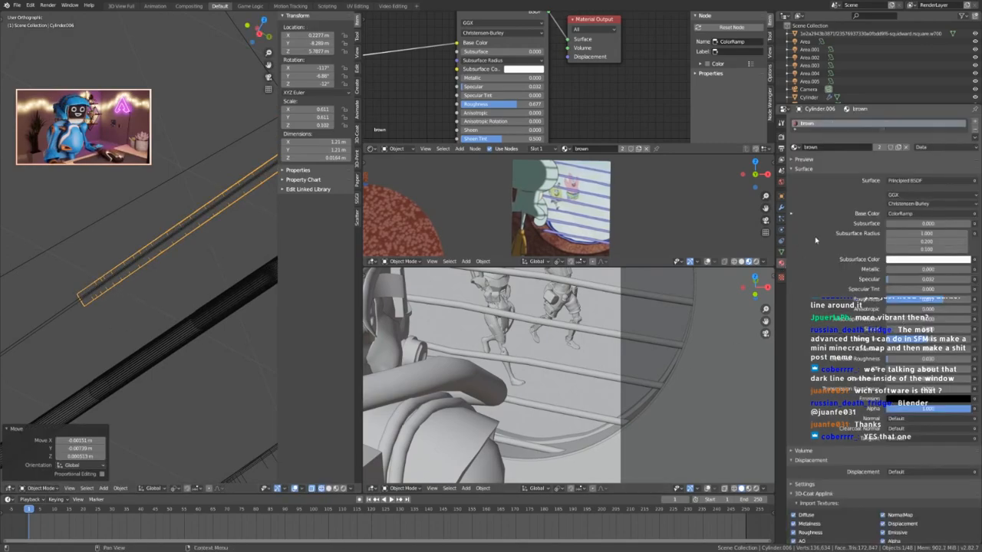
left_click(899, 147)
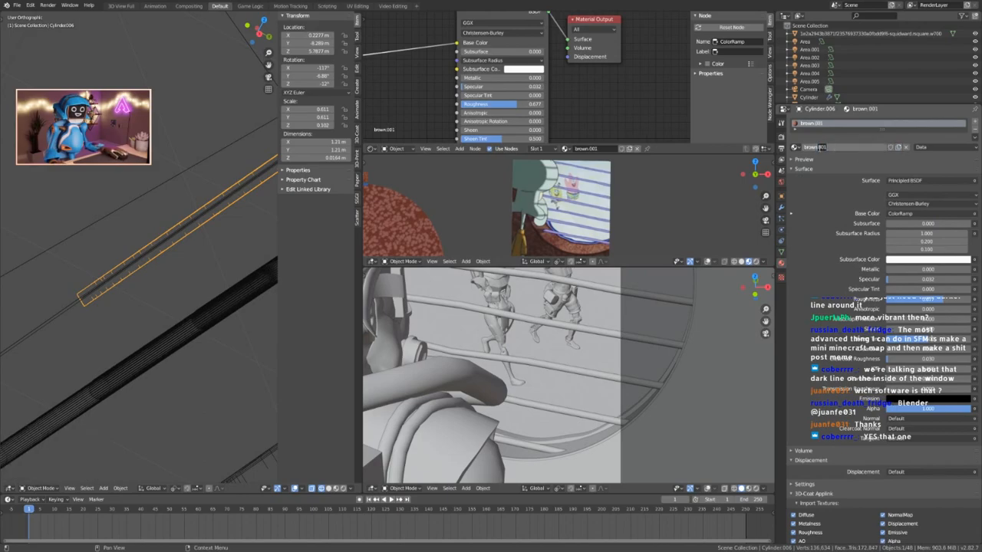
key("Return")
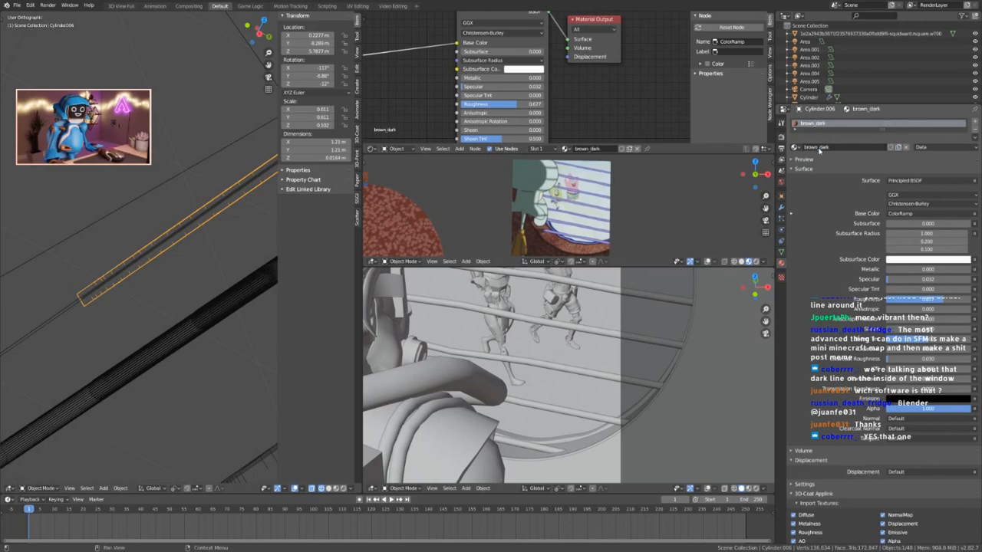
Insert a Bright/Contrast node between the ColorRamp and the Principled BSDF base color in the brown_dark material.
key("Home")
key("shift+a")
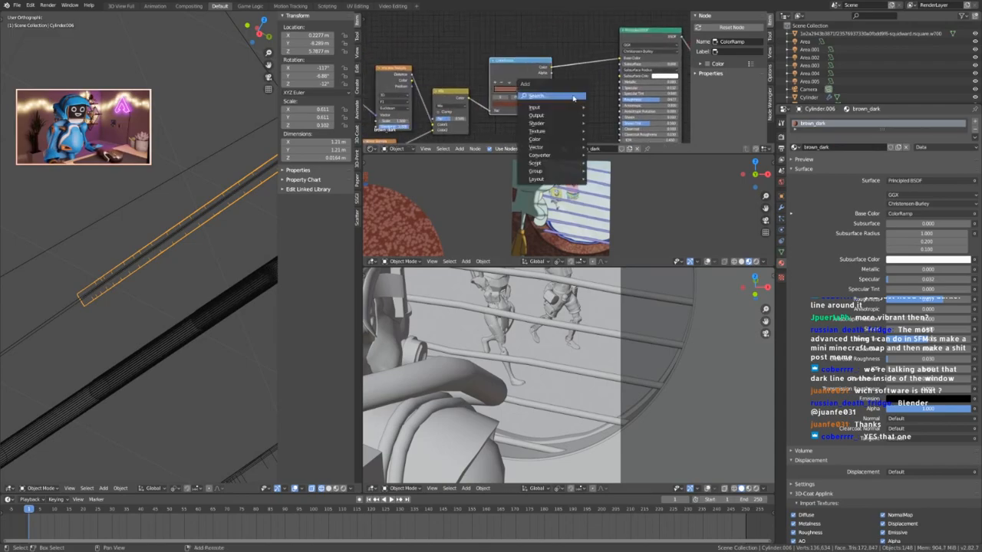
left_click(574, 95)
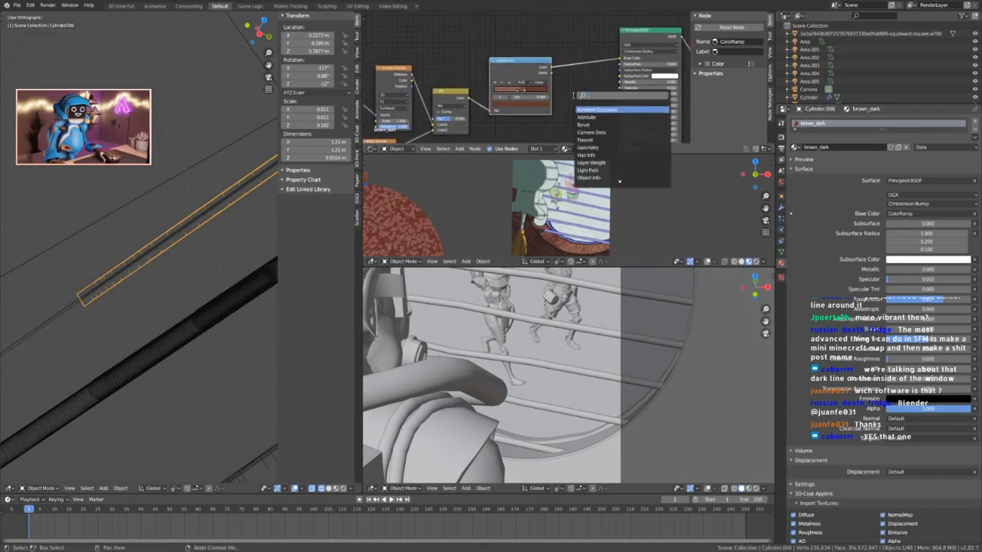
type("bri")
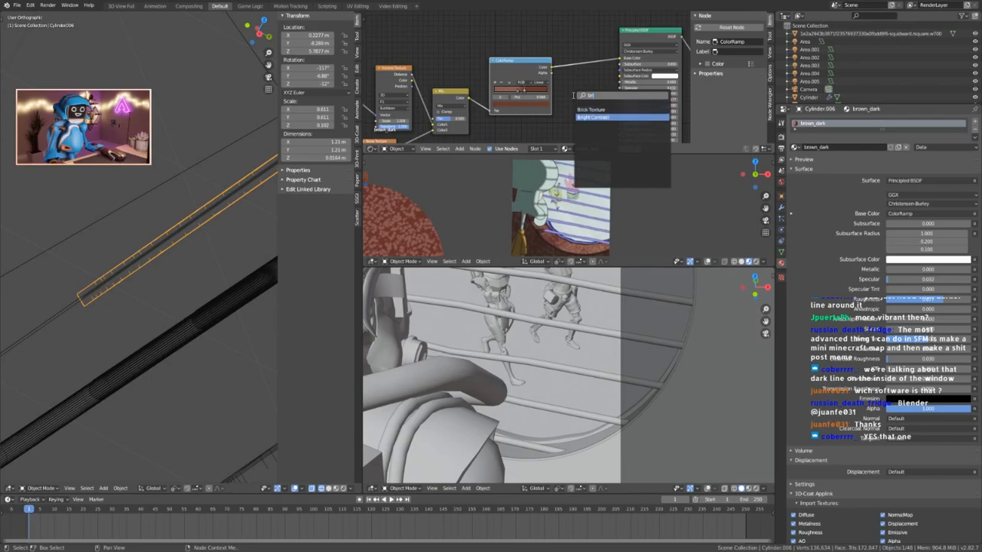
left_click(594, 118)
left_click(590, 80)
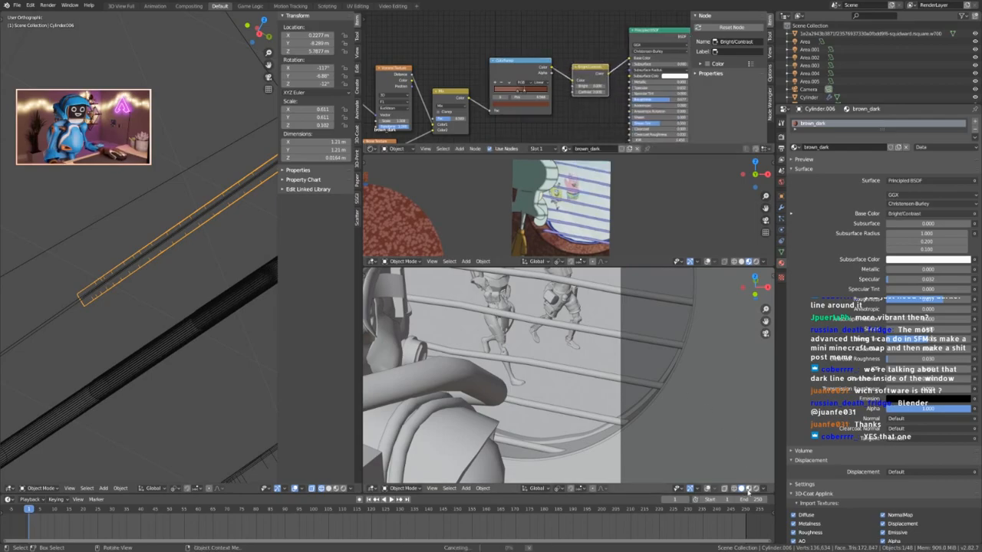
Return the camera view to rendered shading and limit rendering to a region around the window's lower edge.
left_click(748, 488)
left_click(757, 489)
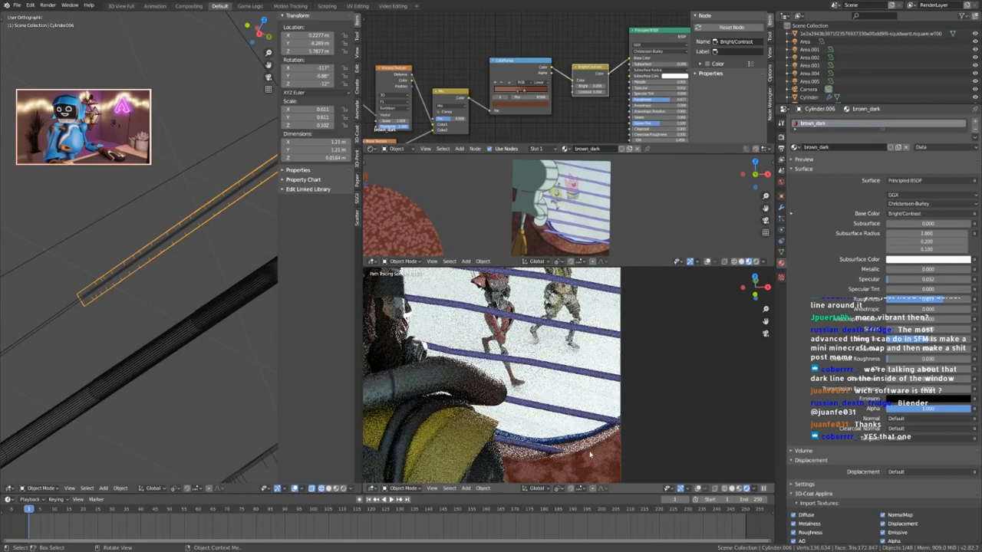
key("ctrl+b")
left_click_drag(623, 427, 541, 481)
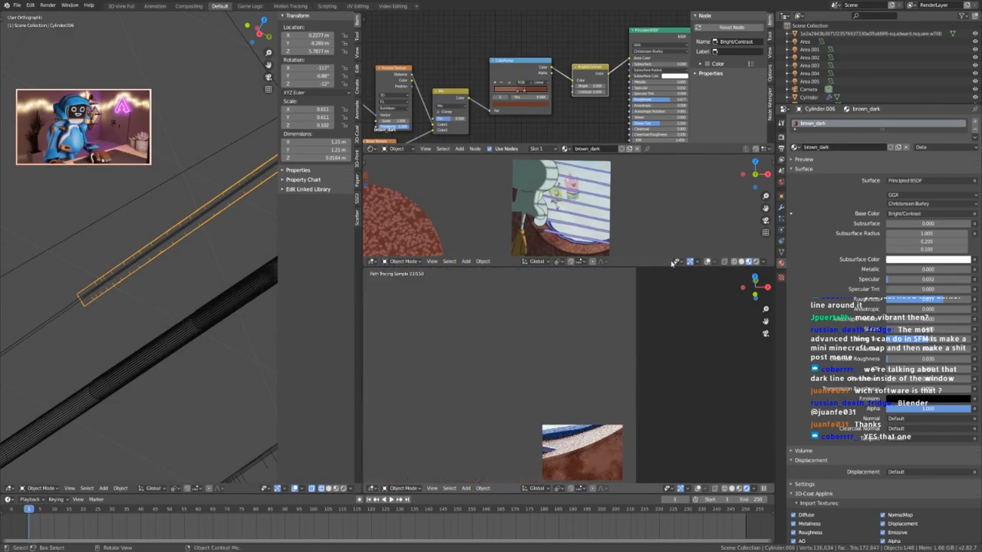
scroll(605, 450, "up", 4)
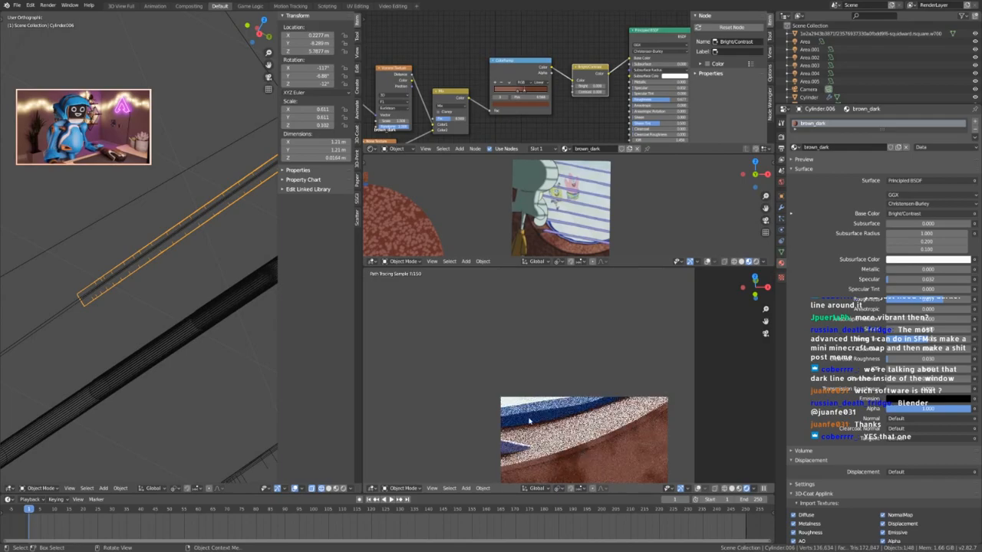
Lower the Bright value of the Bright/Contrast node to darken the brown_dark ring.
left_click(577, 87)
left_click(577, 87)
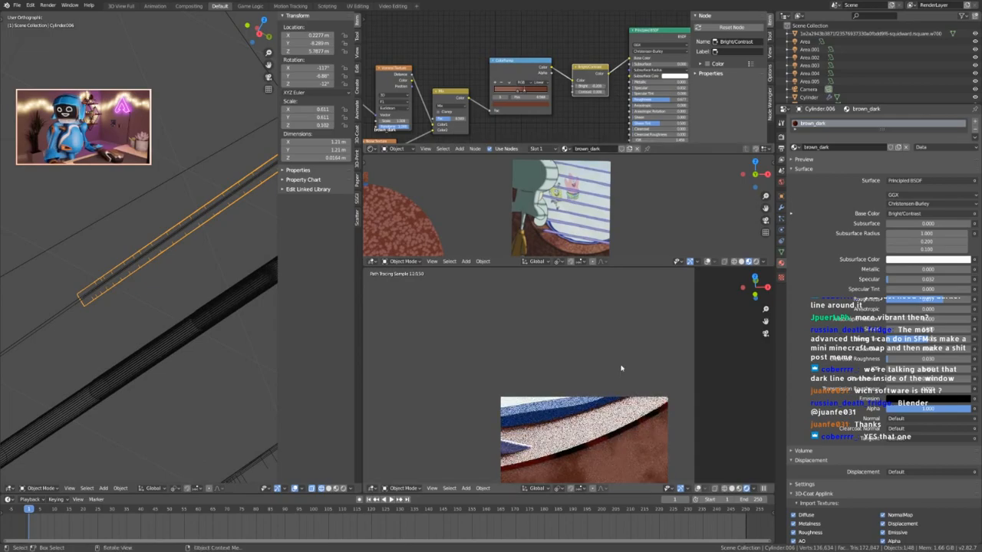
middle_click_drag(589, 104, 541, 87)
Redraw the render region so that it covers nearly the whole camera frame.
scroll(627, 410, "down", 9)
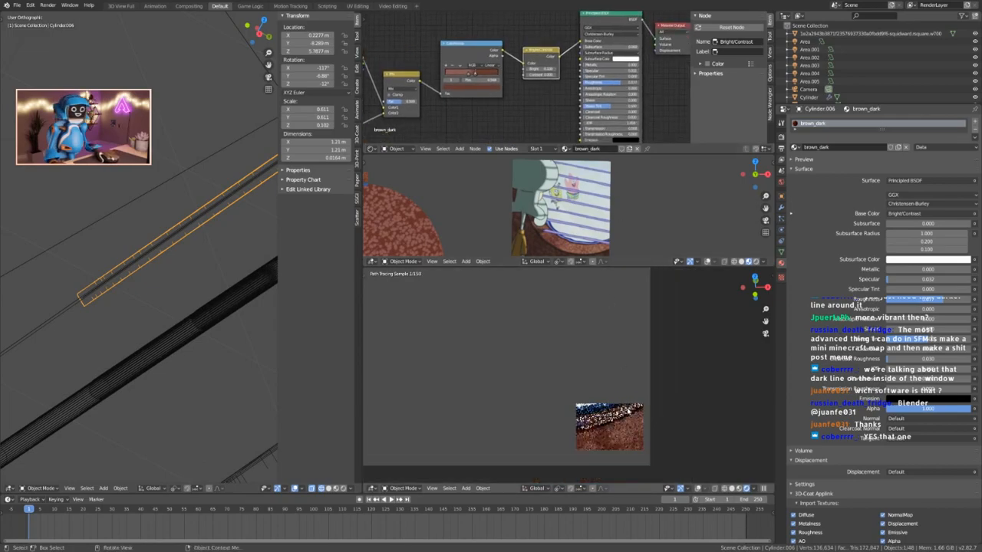
key("ctrl+b")
left_click_drag(680, 447, 514, 313)
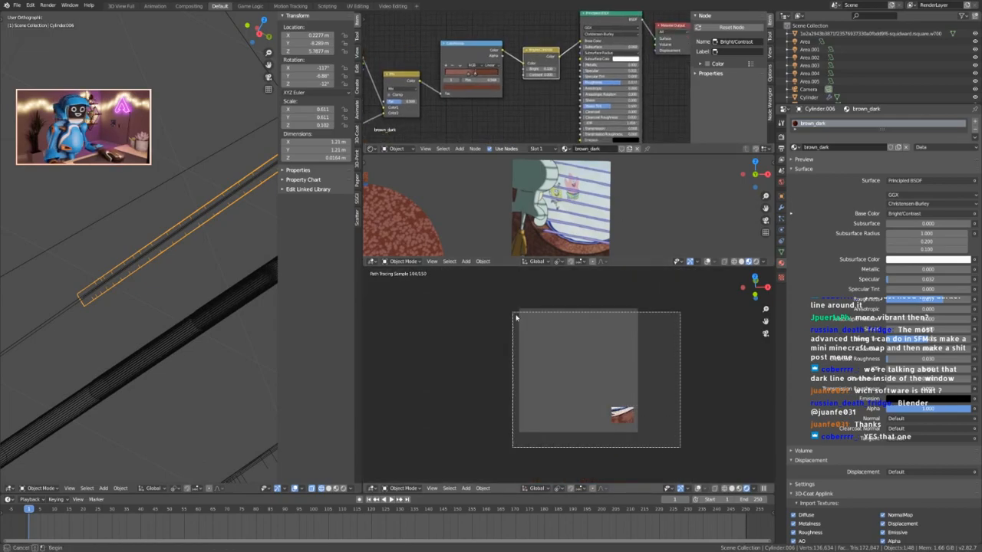
Set the Solidify thickness of the brown_dark ring to 0.021 m and save the file.
scroll(671, 392, "up", 3)
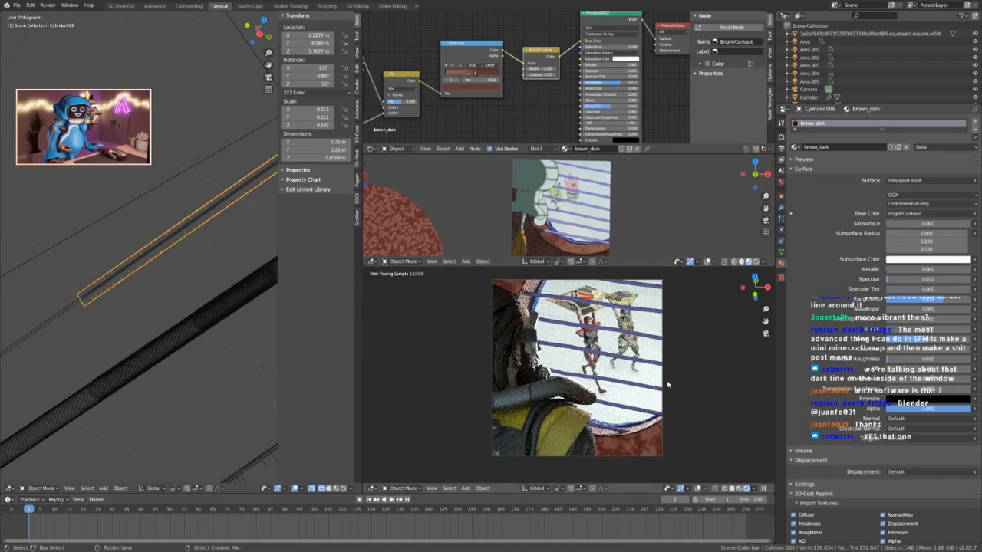
scroll(158, 253, "up", 1)
middle_click_drag(160, 265, 232, 335)
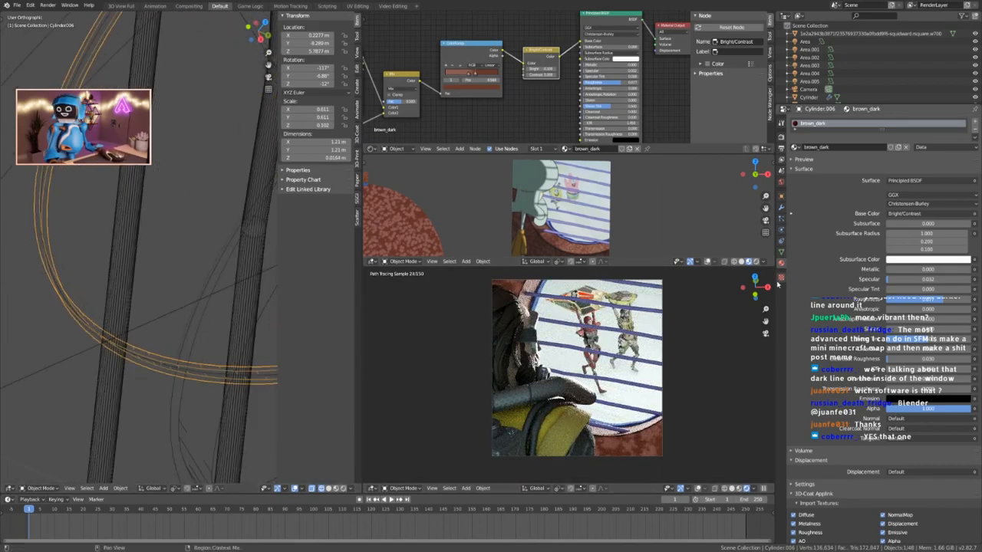
left_click(781, 221)
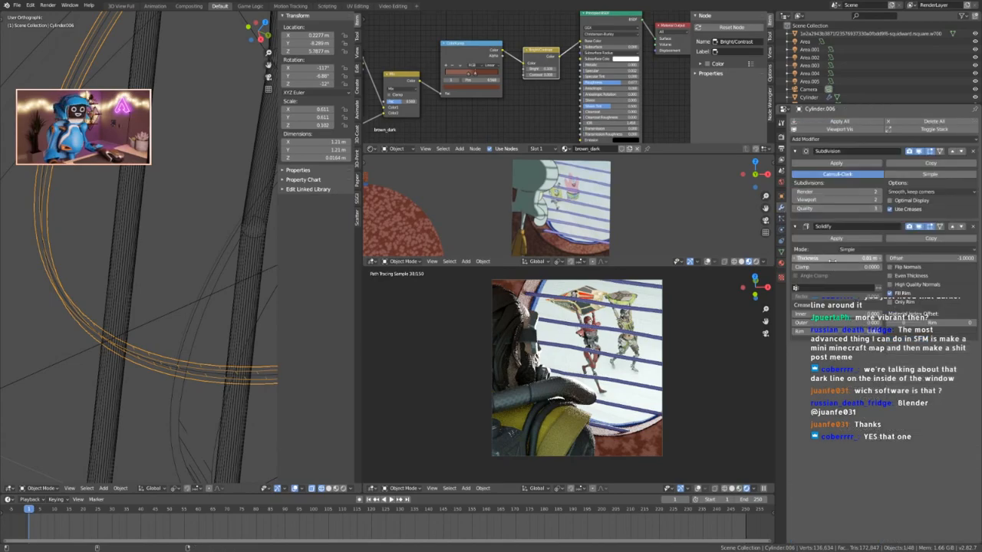
mouse_move(867, 258)
left_mouse_down()
mouse_move(895, 258)
mouse_move(886, 259)
left_mouse_up()
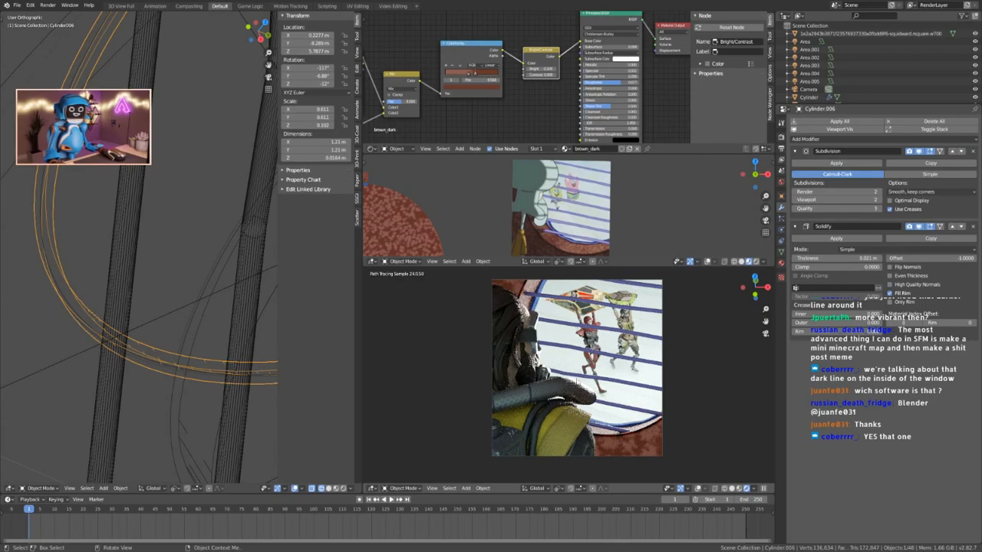
key("ctrl+s")
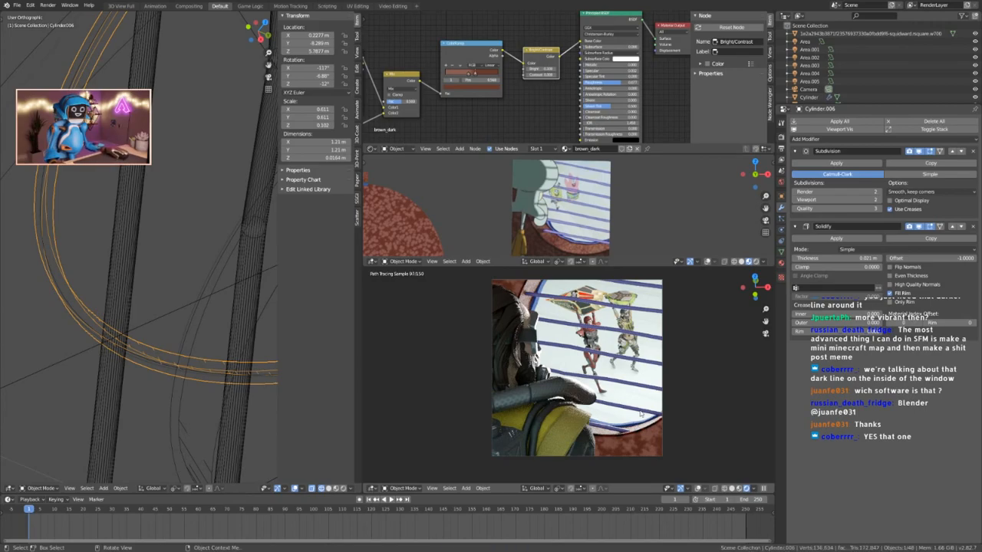
Select the area light Area.004 behind the foreground character and tint its colour pale cyan.
scroll(546, 425, "down", 1)
scroll(547, 472, "down", 1)
scroll(168, 319, "down", 4)
scroll(168, 319, "down", 5)
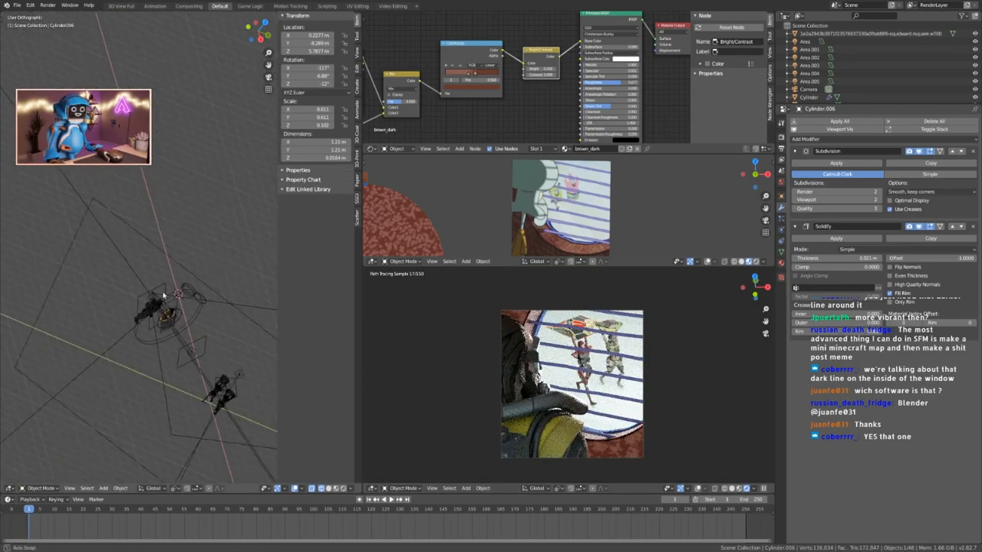
left_click(181, 298)
left_click(168, 287)
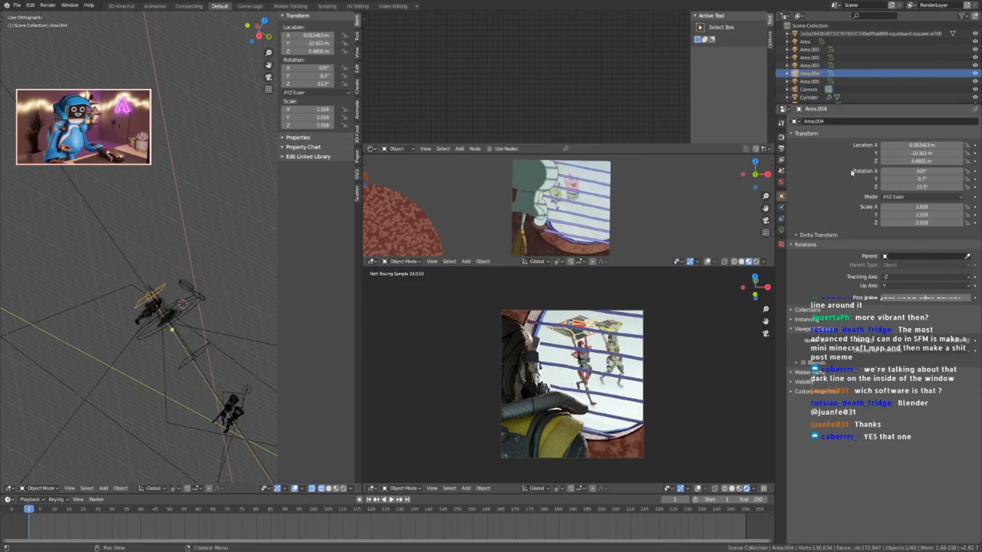
left_click(781, 230)
left_click(945, 165)
left_click(934, 94)
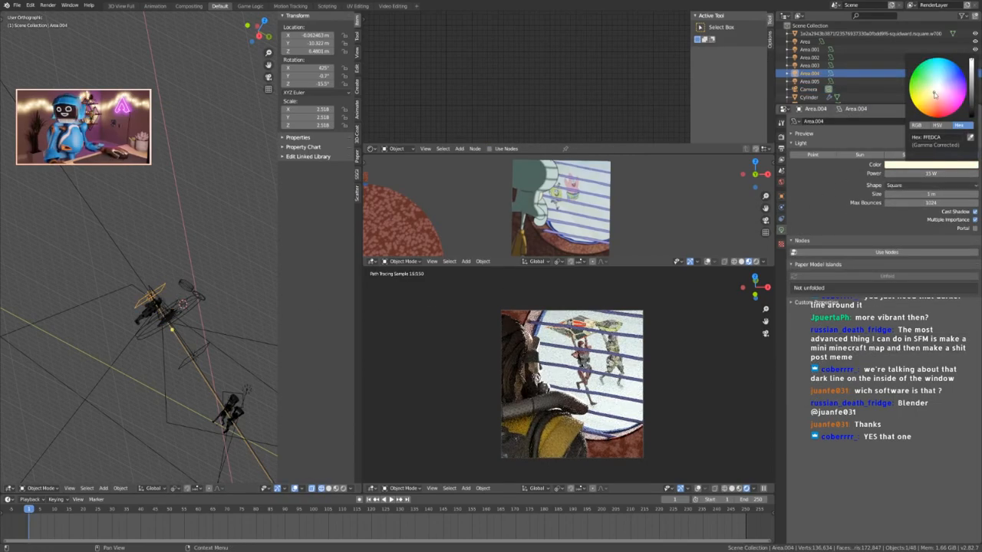
left_click(937, 81)
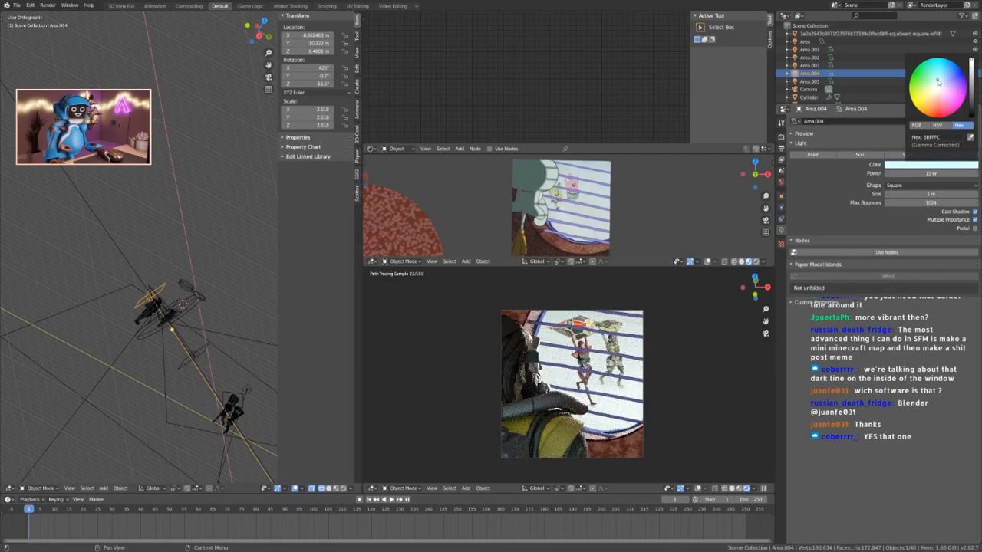
middle_click_drag(184, 286, 175, 289)
key("g")
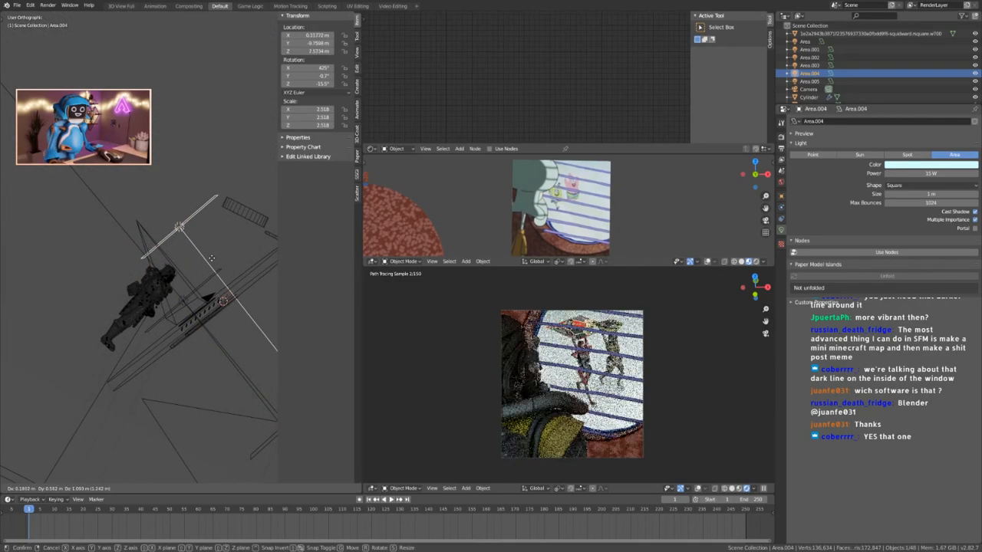
right_click(212, 259)
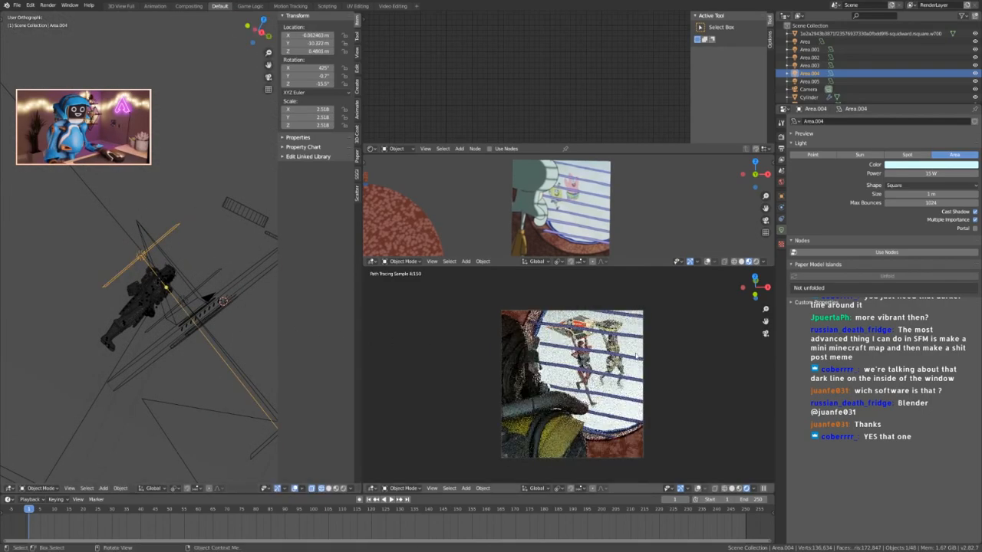
Refine the Area.004 light's colour to a very pale, nearly white blue and save the file.
left_click(934, 164)
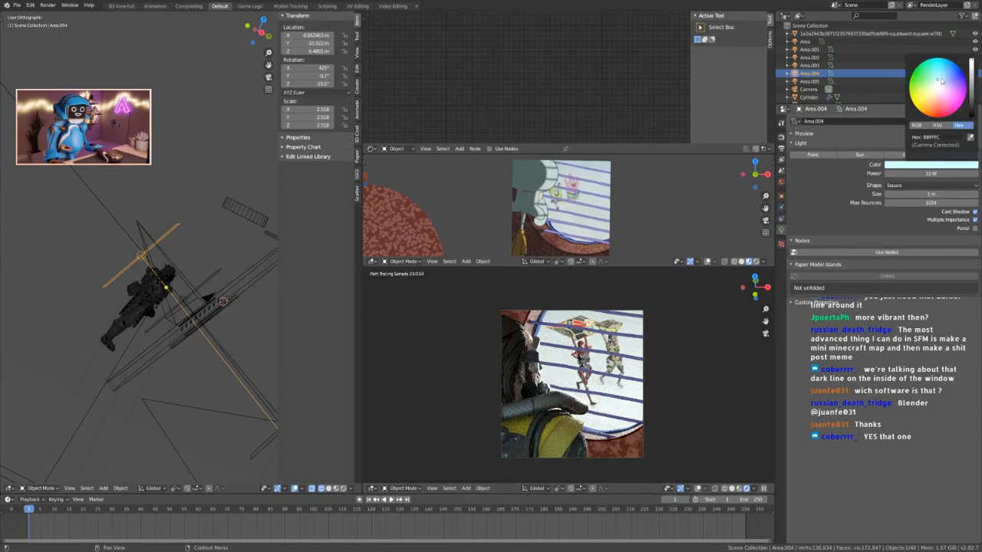
left_click(943, 85)
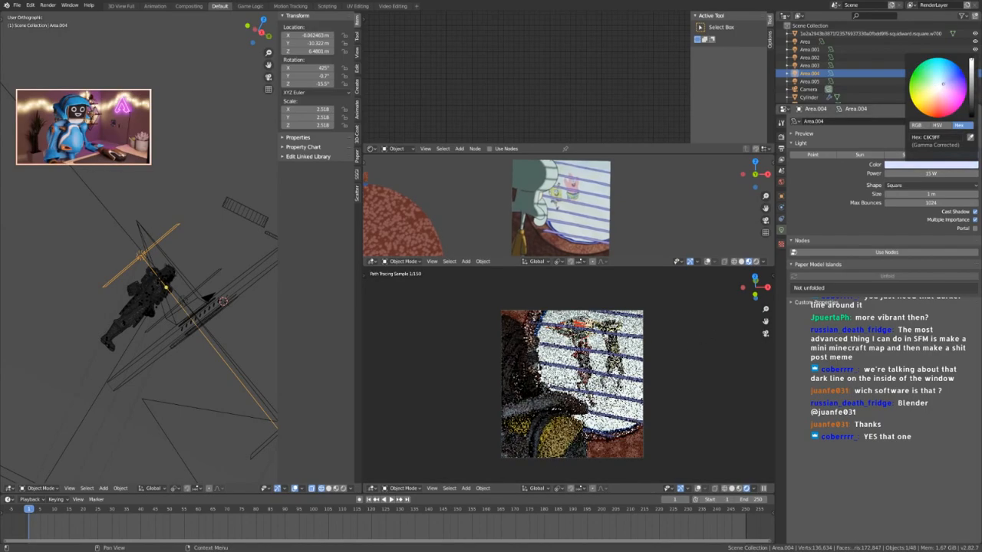
left_click(941, 86)
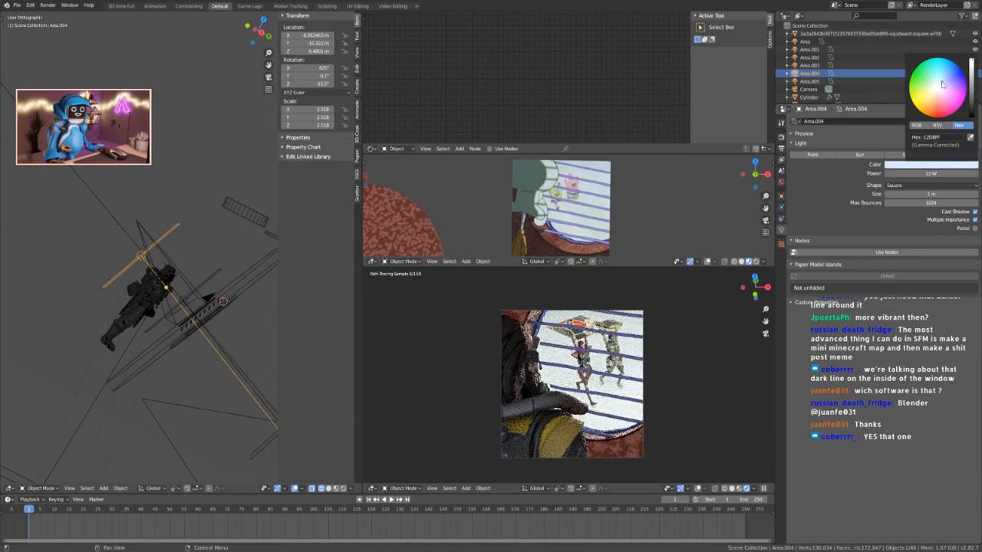
left_click(937, 83)
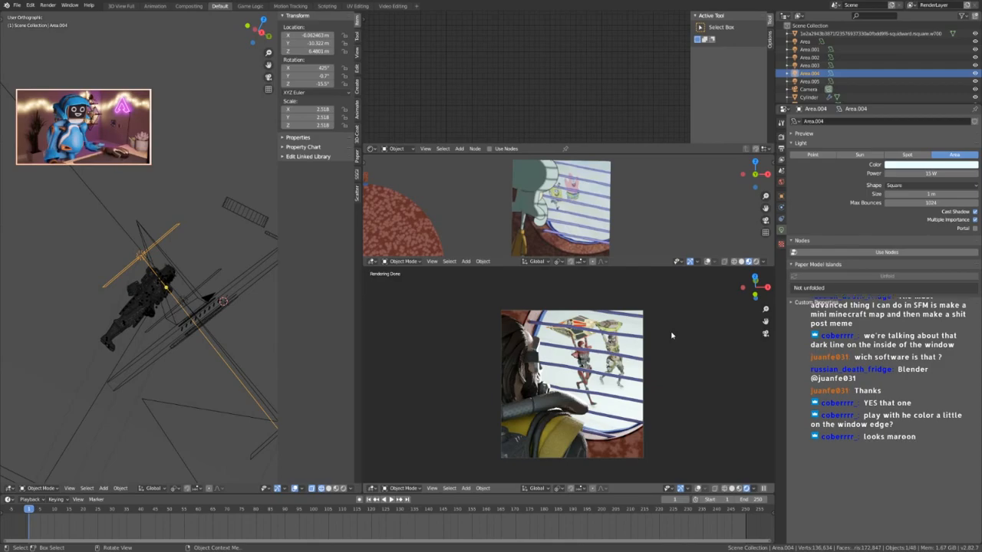
key("ctrl+s")
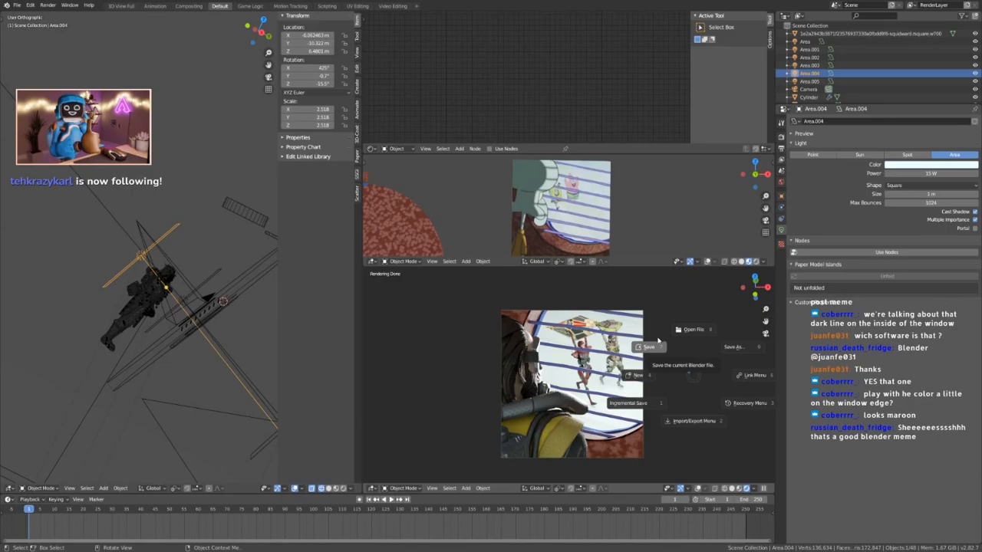
left_click(658, 340)
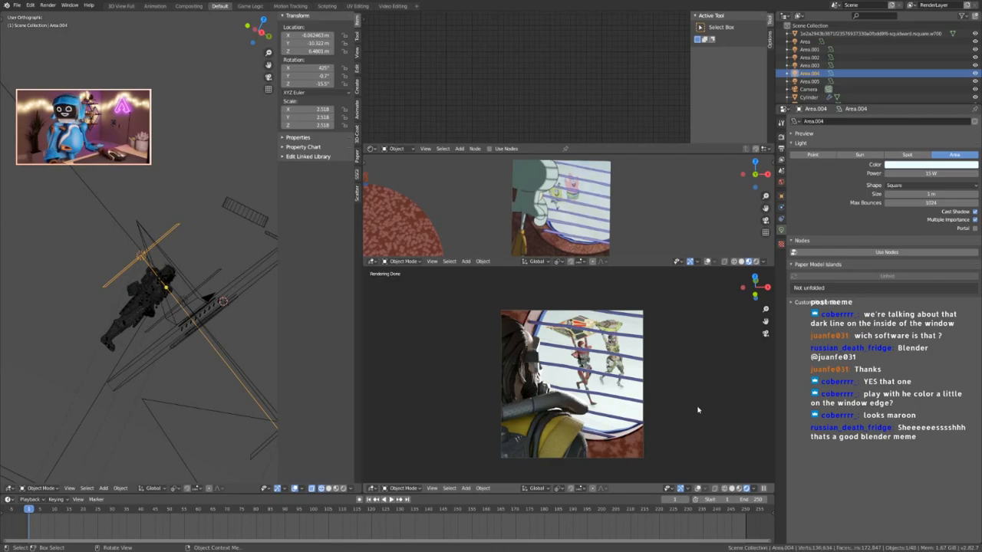
Select the window frame, adjust the brightness of the dark stop in its brown material's ColorRamp, and open the lighter stop's colour.
left_click(622, 440)
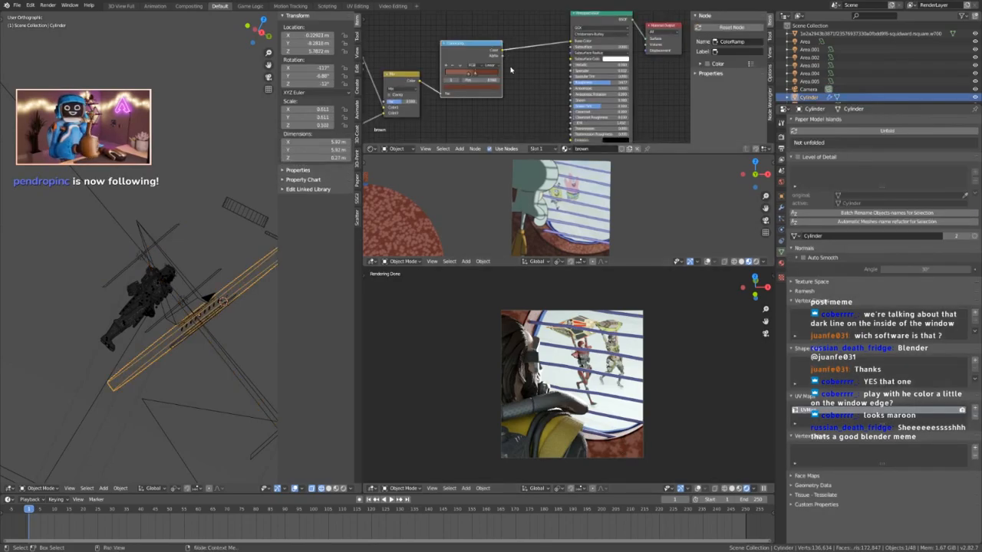
scroll(377, 61, "up", 3)
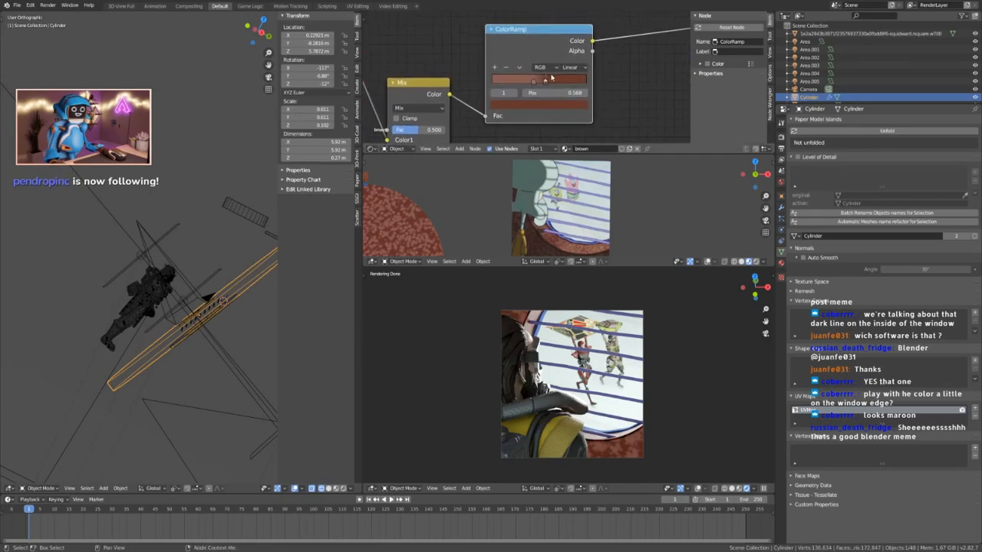
left_click(549, 104)
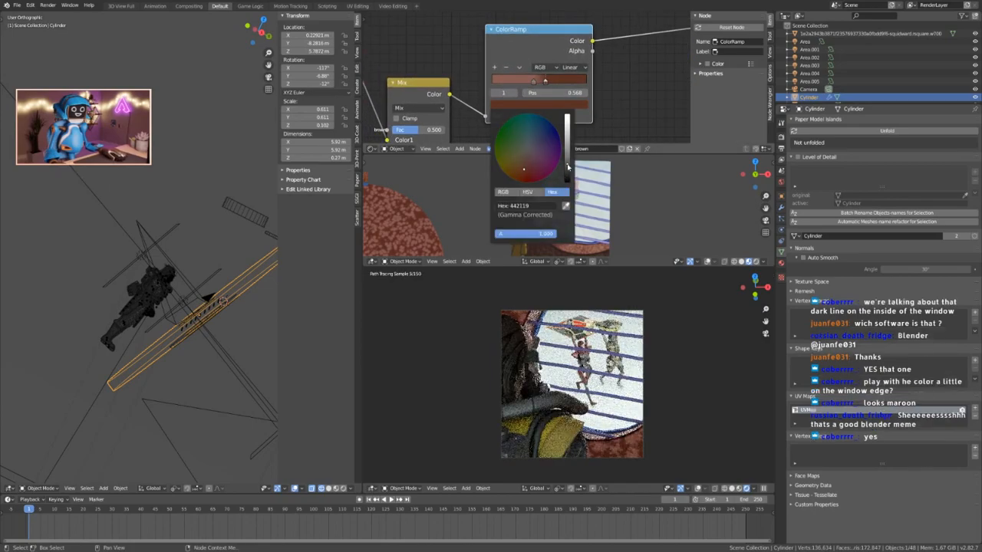
left_click_drag(567, 163, 567, 167)
left_click_drag(568, 168, 568, 162)
left_click(534, 81)
left_click(547, 105)
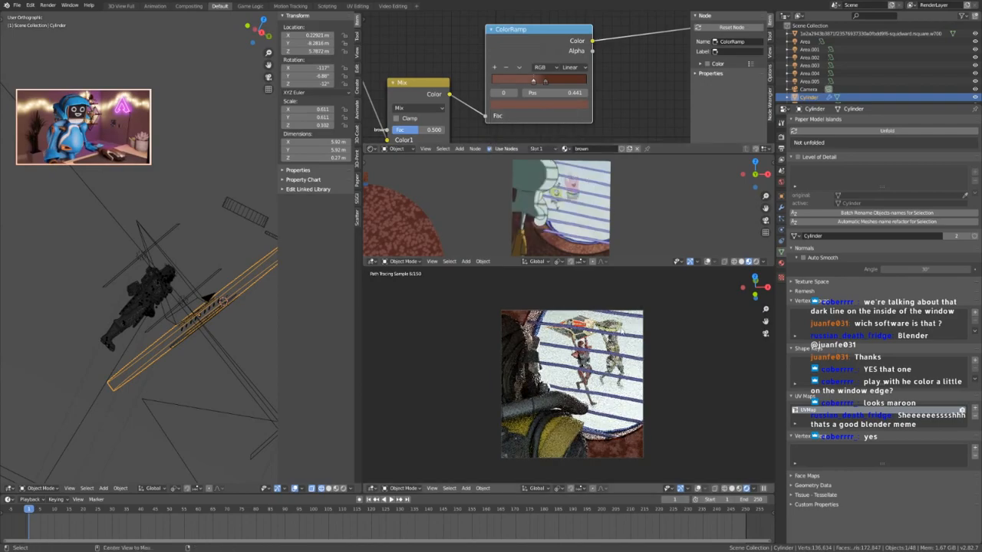
left_click(694, 353)
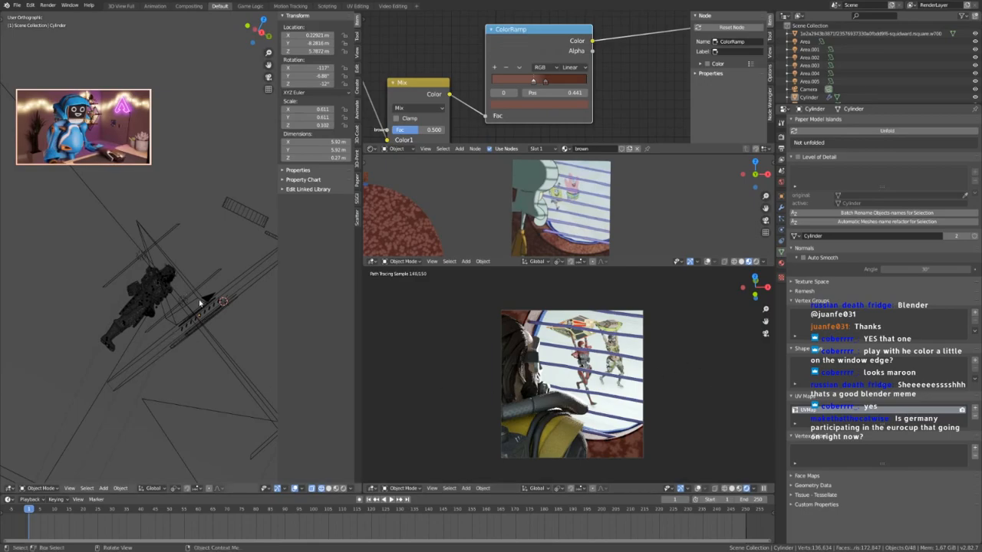
Select Octane's armature together with the jump pad held above his head.
middle_click_drag(198, 295, 61, 208)
left_click(150, 278)
scroll(165, 295, "down", 4)
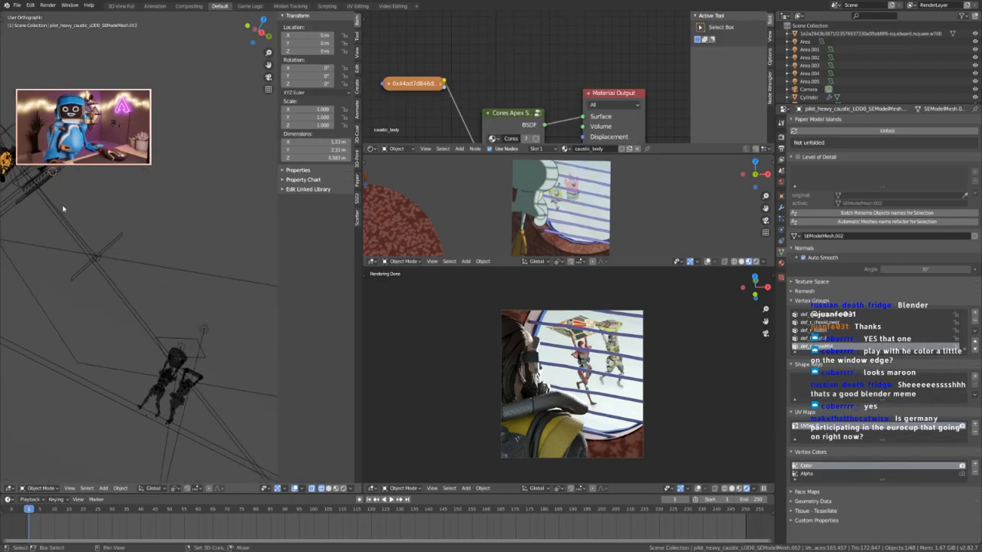
left_click(183, 406)
scroll(183, 406, "up", 5)
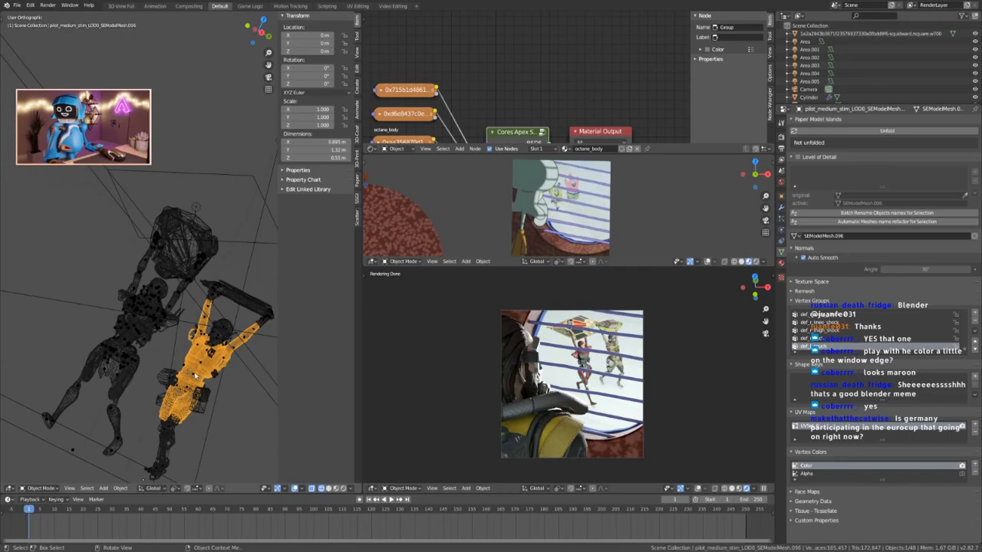
left_click(195, 376)
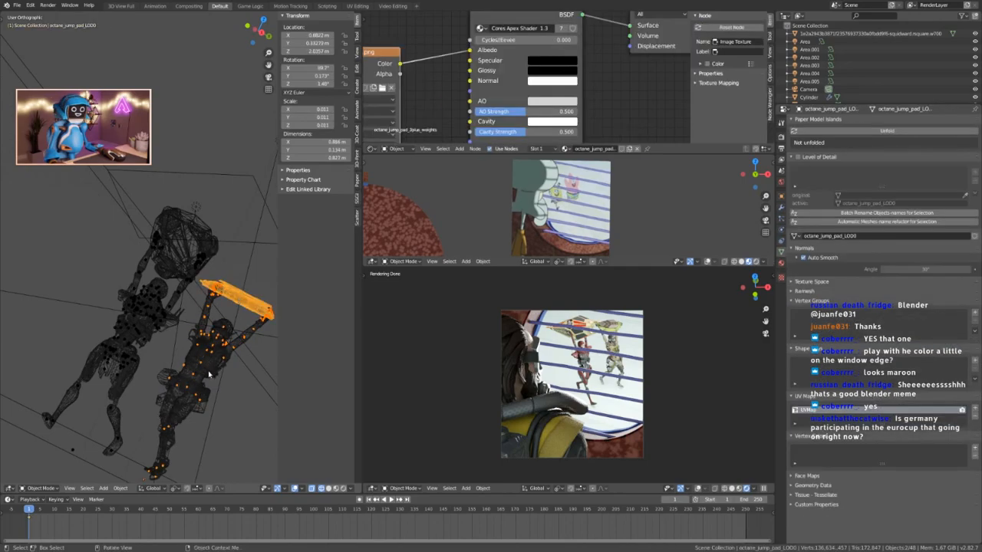
Rotate Octane's armature and the jump pad by about 15.3° around the vertical axis in top view.
key("KP_7")
scroll(200, 352, "down", 2)
middle_click_drag(215, 342, 189, 336, "shift")
scroll(189, 336, "up", 5)
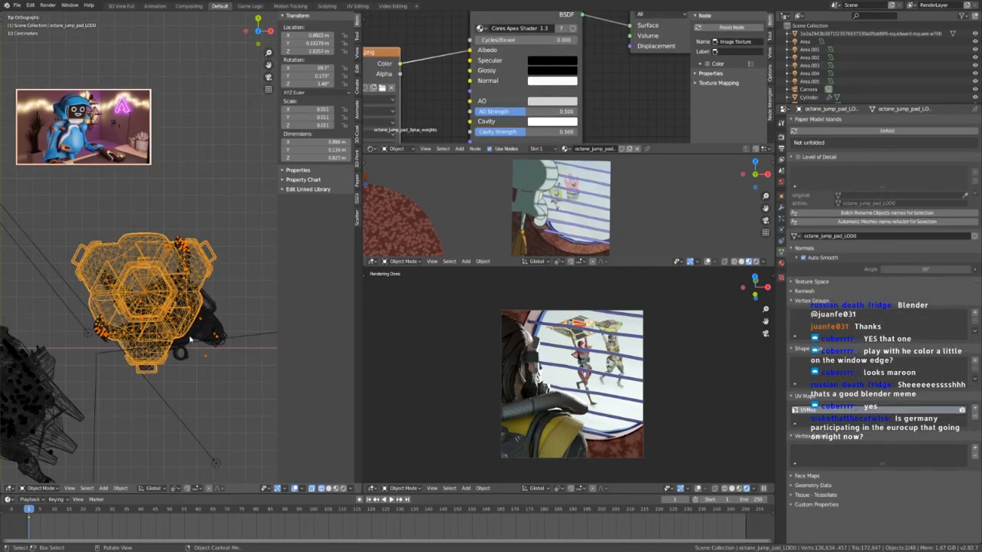
key("r")
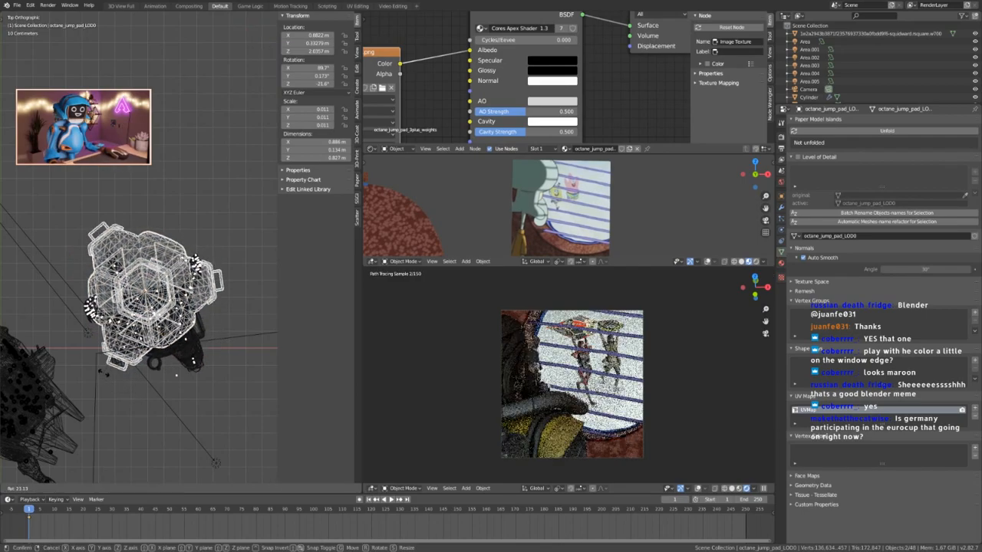
right_click(112, 395)
key("r")
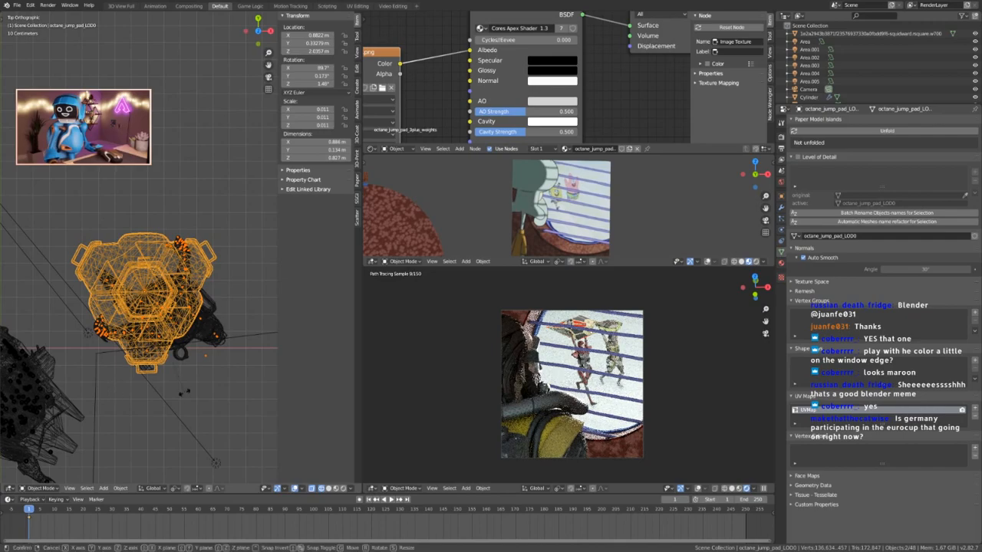
left_click(160, 402)
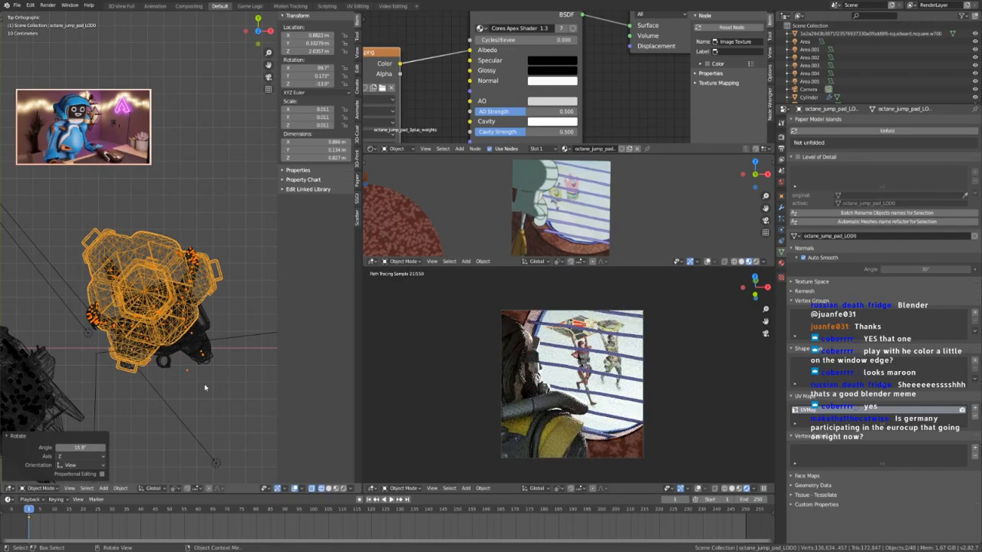
key("g")
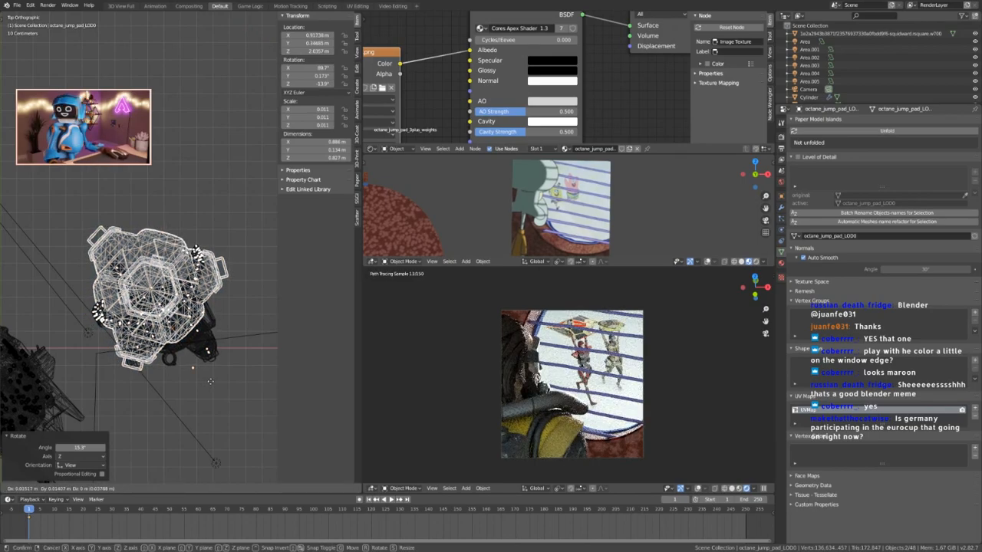
left_click(211, 385)
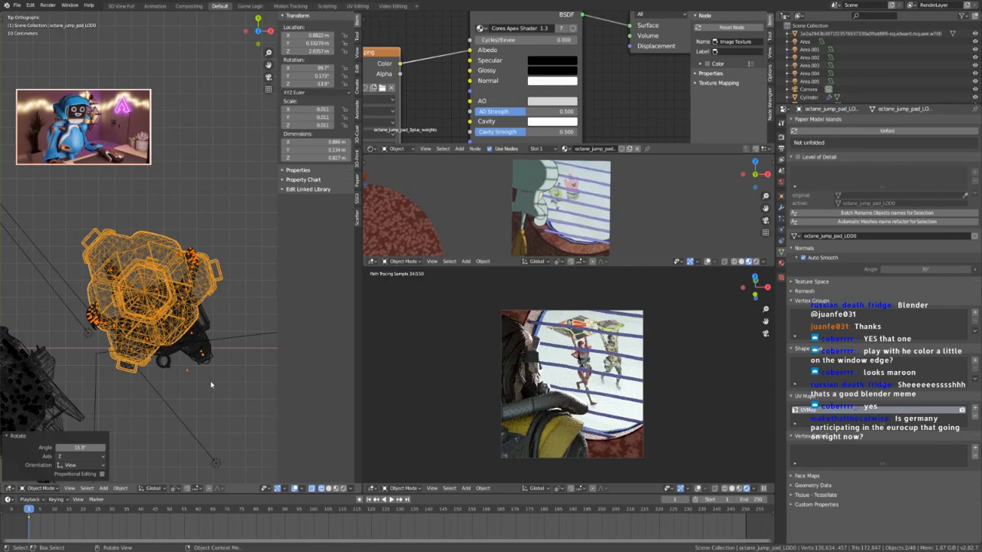
key("ctrl+Tab")
left_click(187, 397)
key("ctrl+Tab")
left_click(145, 389)
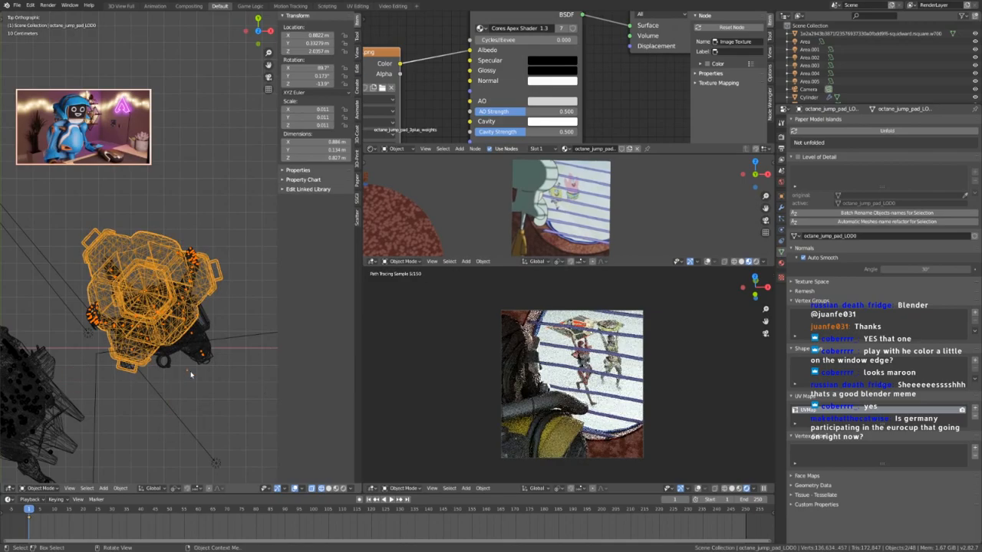
Put Octane's armature into Pose Mode and select the knee bone of his bent leg.
left_click(189, 372)
key("ctrl+Tab")
left_click(187, 413)
middle_click_drag(186, 412, 184, 264)
scroll(219, 401, "up", 3)
scroll(219, 401, "down", 4)
middle_click_drag(220, 401, 123, 252)
left_click(97, 283)
left_click(99, 288)
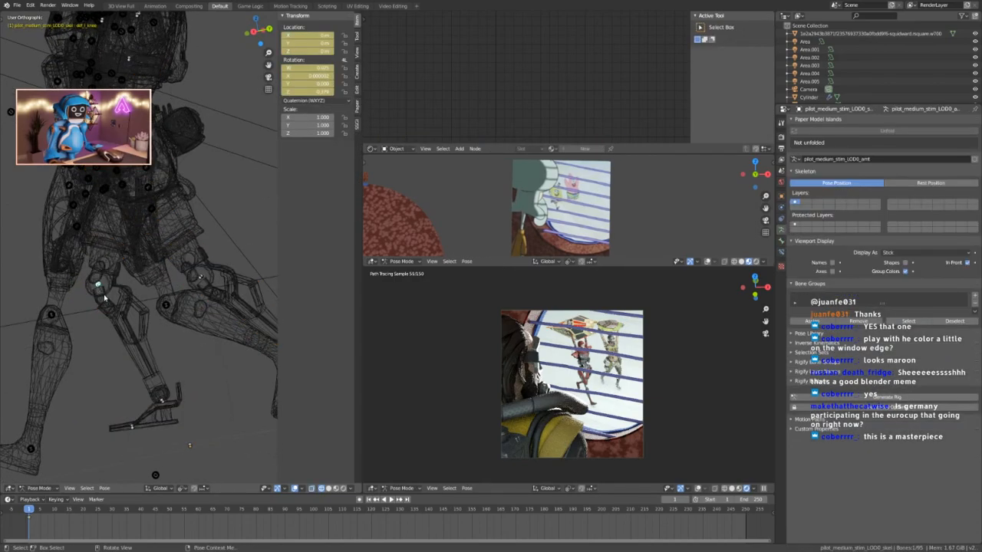
middle_click_drag(100, 292, 154, 330)
key("r")
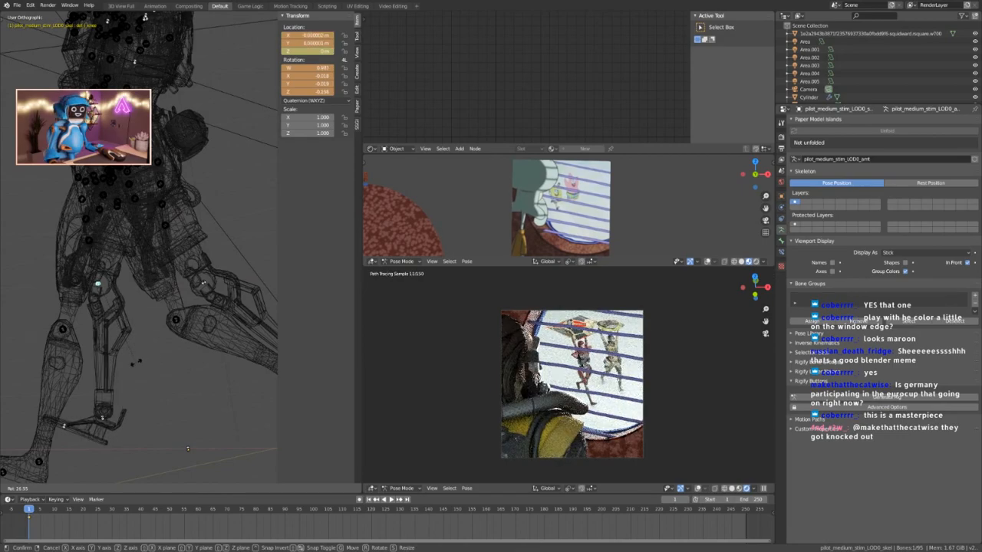
right_click(150, 361)
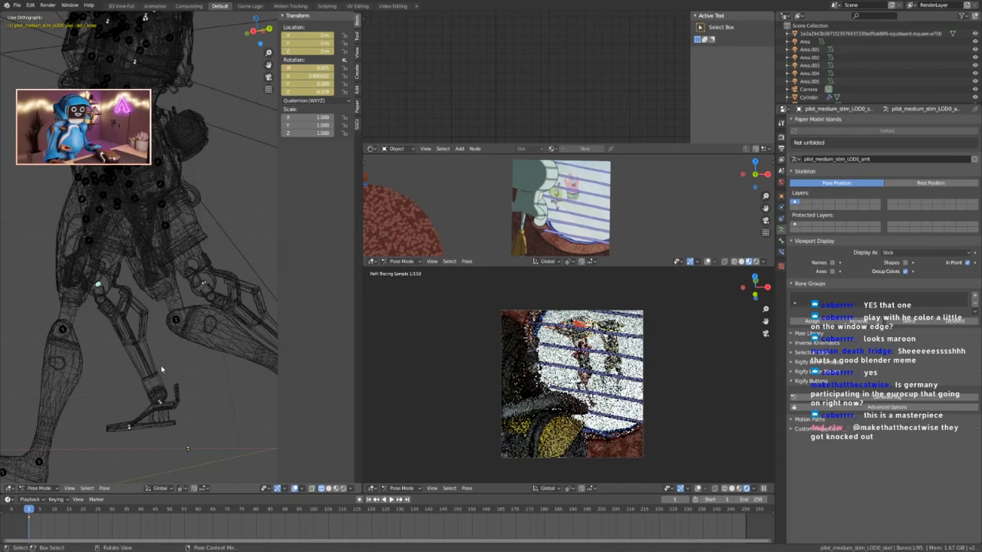
Select Octane's left thigh bone and rotate it by about 12.8° in the view plane.
scroll(158, 349, "down", 2)
scroll(158, 317, "up", 5)
left_click(141, 228)
middle_click_drag(140, 228, 111, 230)
left_click(142, 231)
key("r")
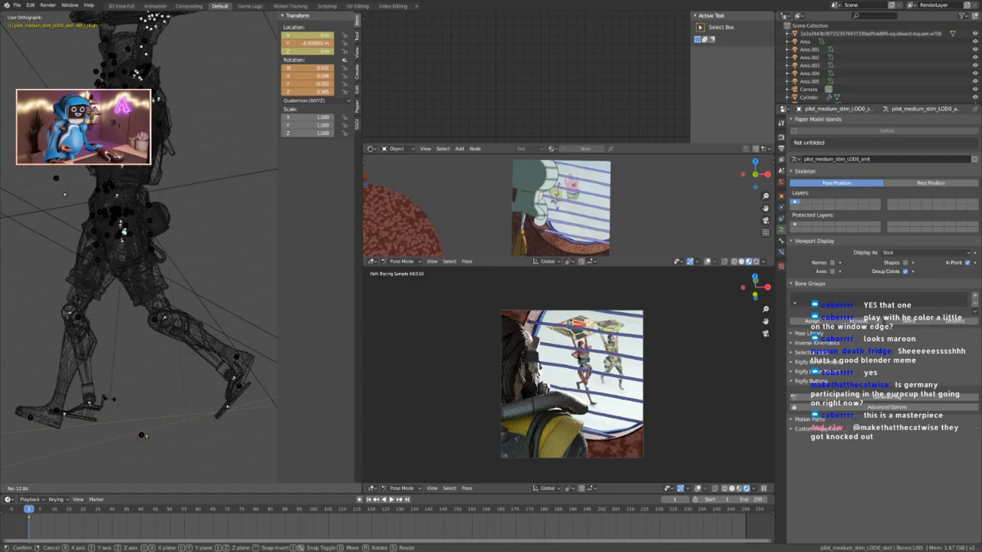
left_click(112, 401)
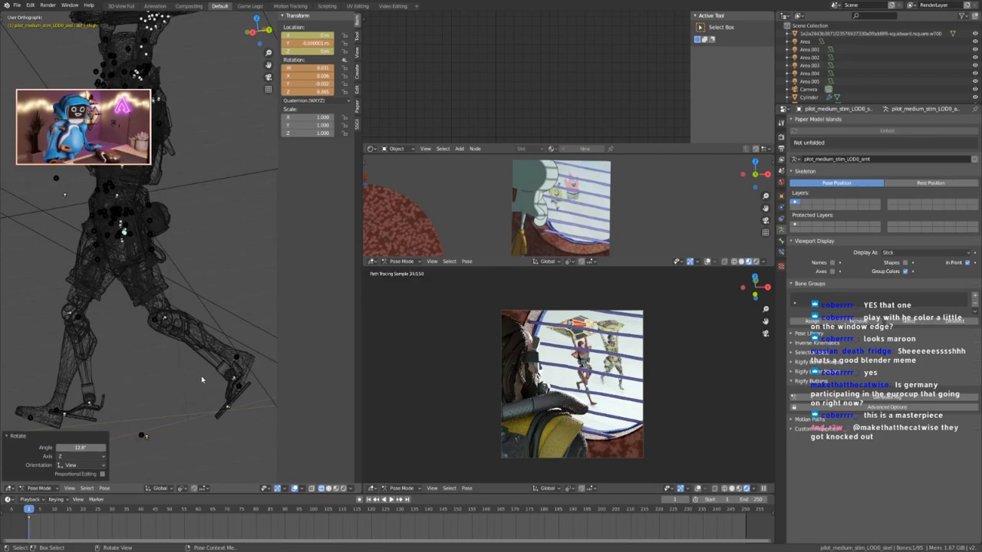
Return Octane's armature to Object Mode, save the file and inspect the new leg pose in the rendered camera view.
key("Tab")
left_click(124, 335)
key("ctrl+s")
left_click(146, 307)
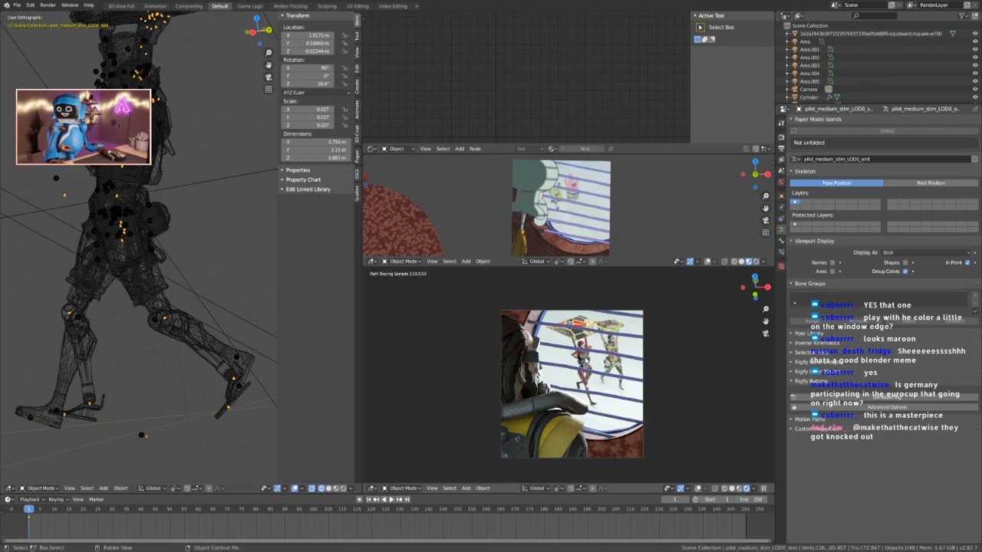
scroll(546, 405, "up", 6)
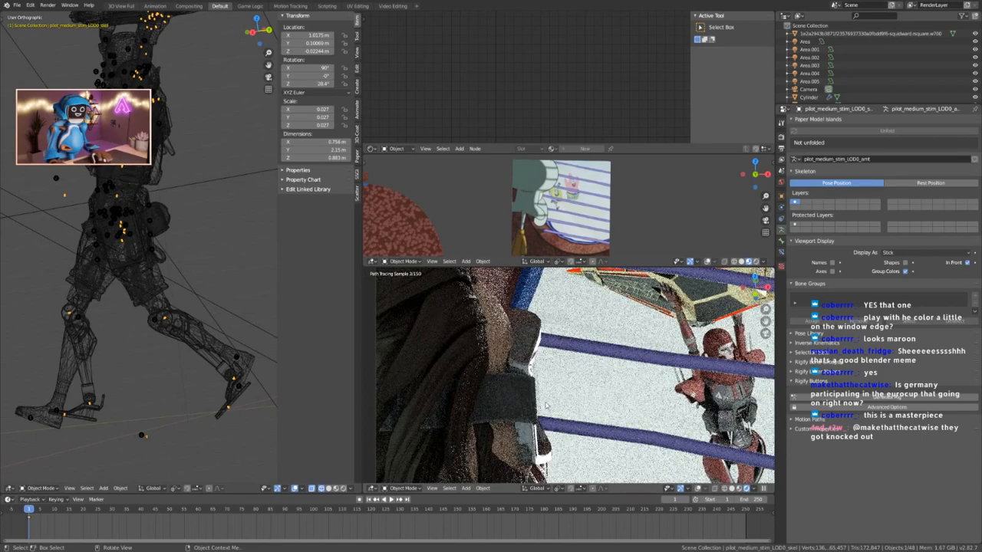
scroll(546, 405, "down", 6)
middle_click_drag(608, 416, 608, 362, "shift")
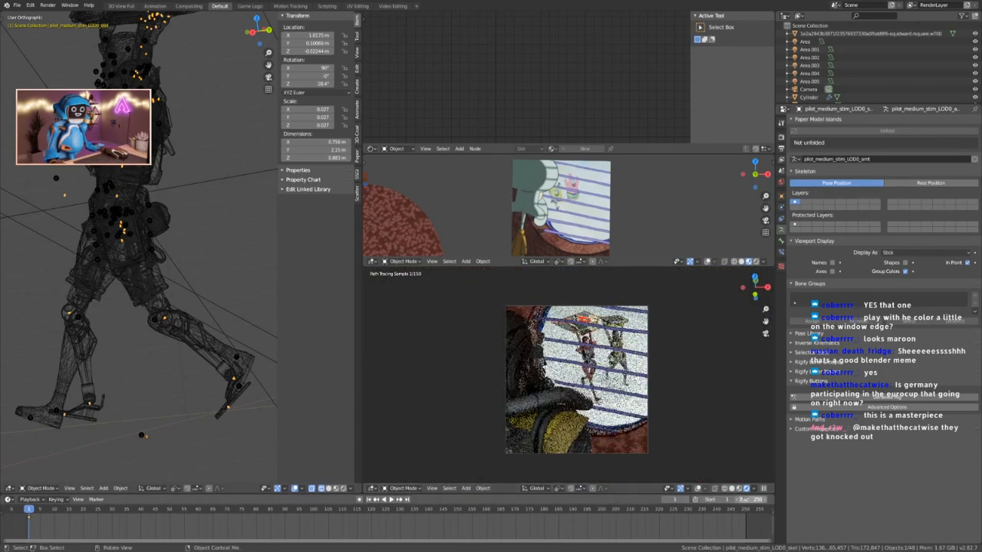
Switch the camera viewport to solid shading and set the render resolution percentage to 50%.
left_click(731, 488)
left_click(782, 149)
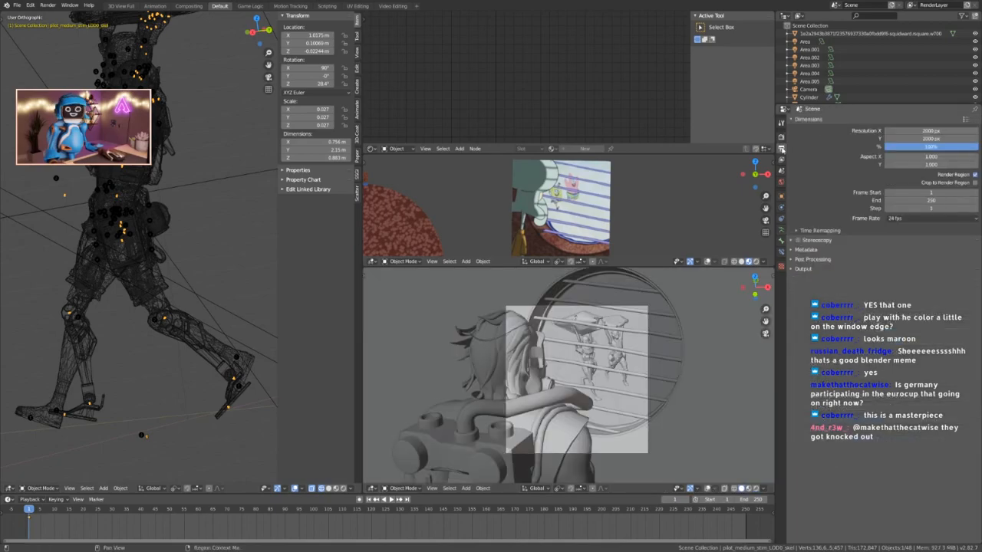
left_click(935, 148)
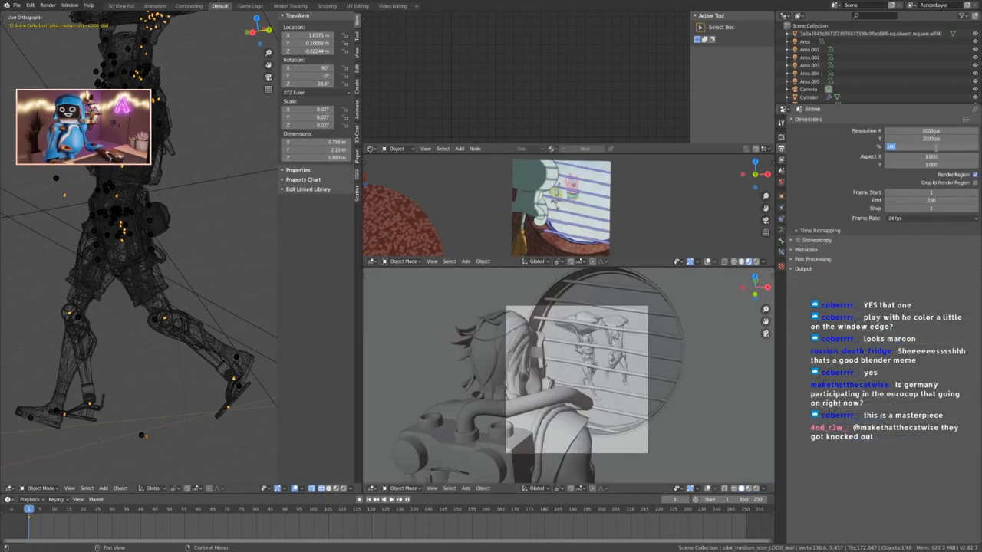
type("50")
key("Return")
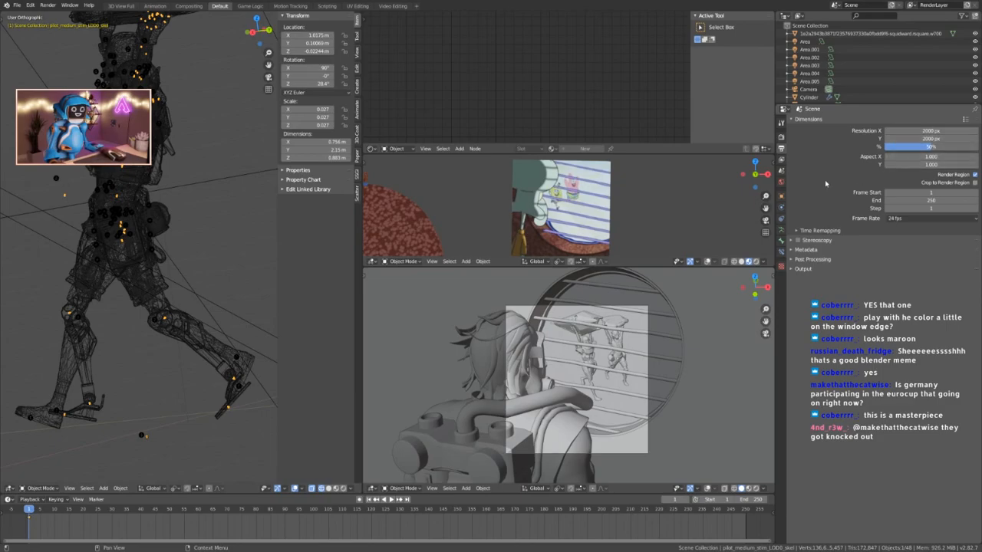
Set the Cycles render samples to 150 and render the image.
left_click(781, 137)
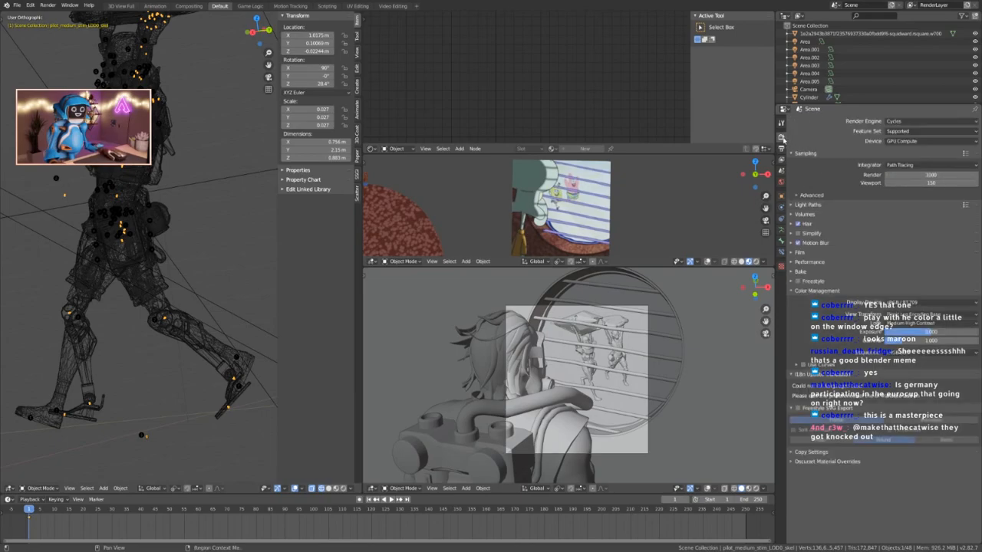
type("150")
key("Return")
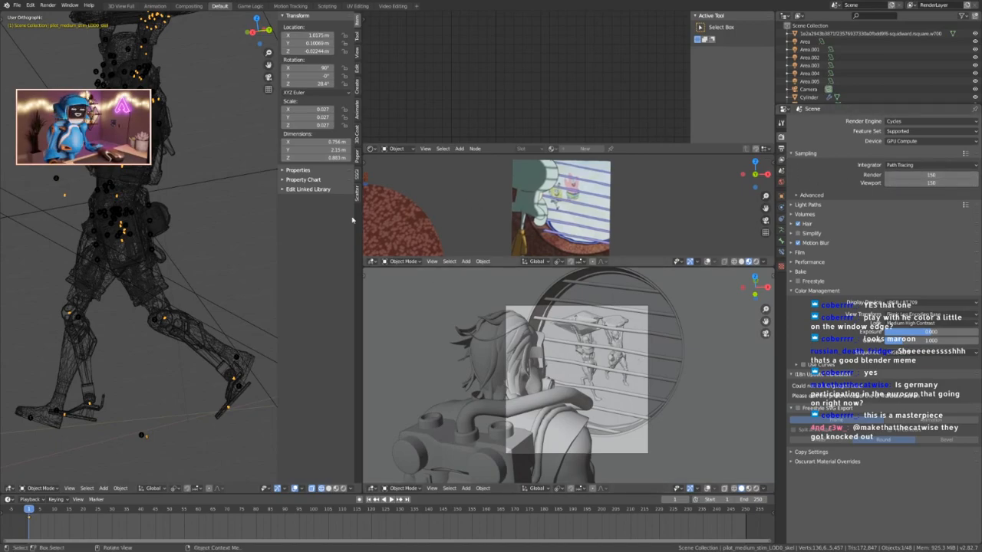
left_click(49, 5)
left_click(60, 14)
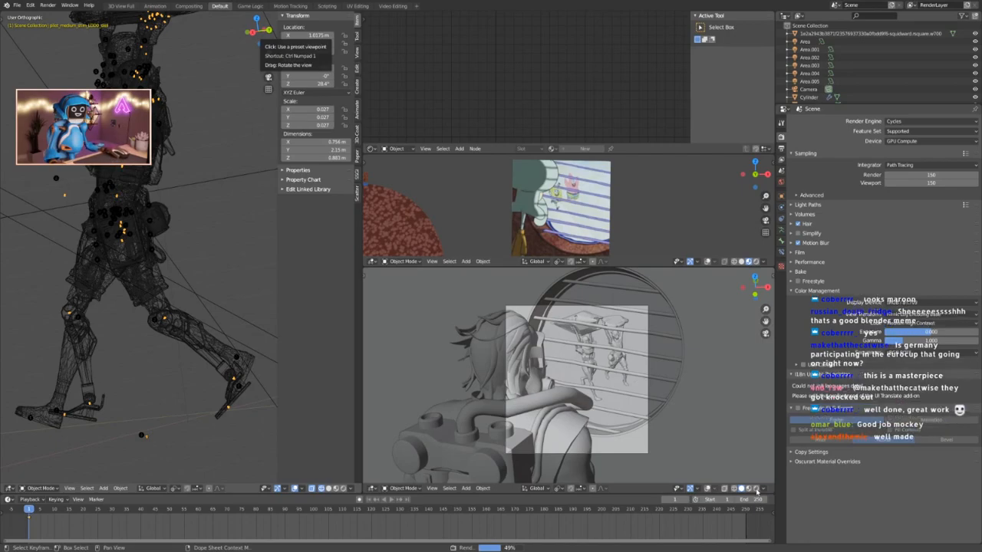
Turn on rendered shading in the camera viewport, enlarge the outliner, then unhide and delete the hidden Cylinder.005.
left_click(756, 489)
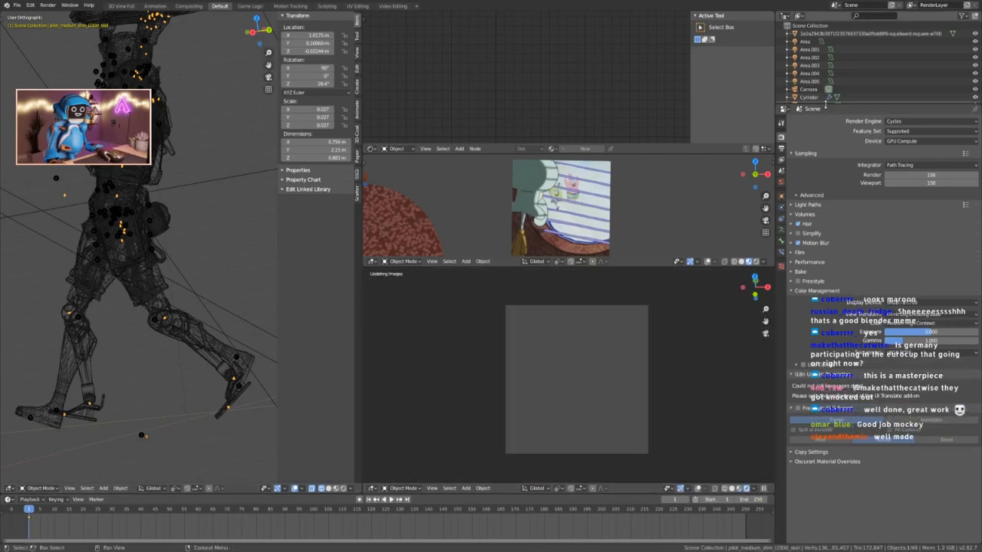
left_click_drag(828, 108, 828, 211)
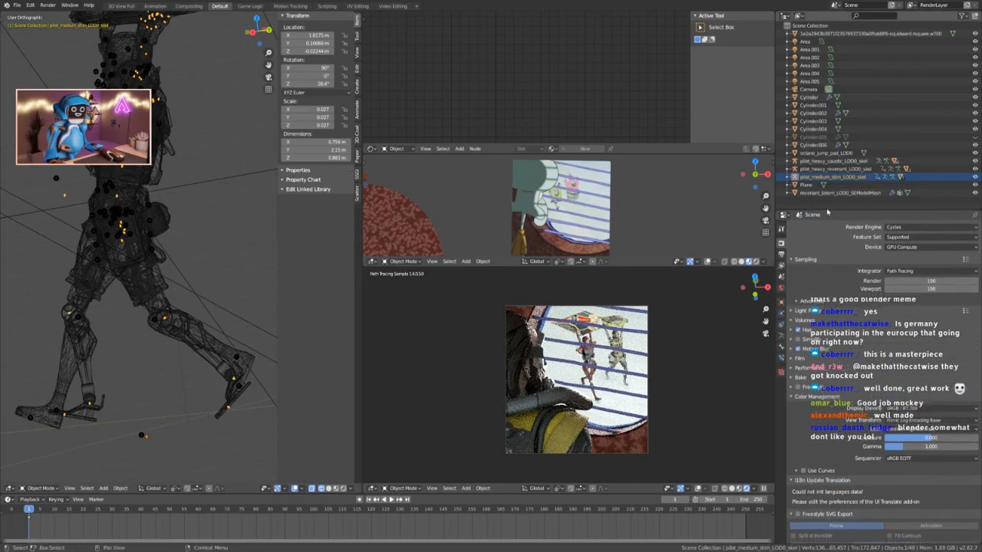
left_click(971, 138)
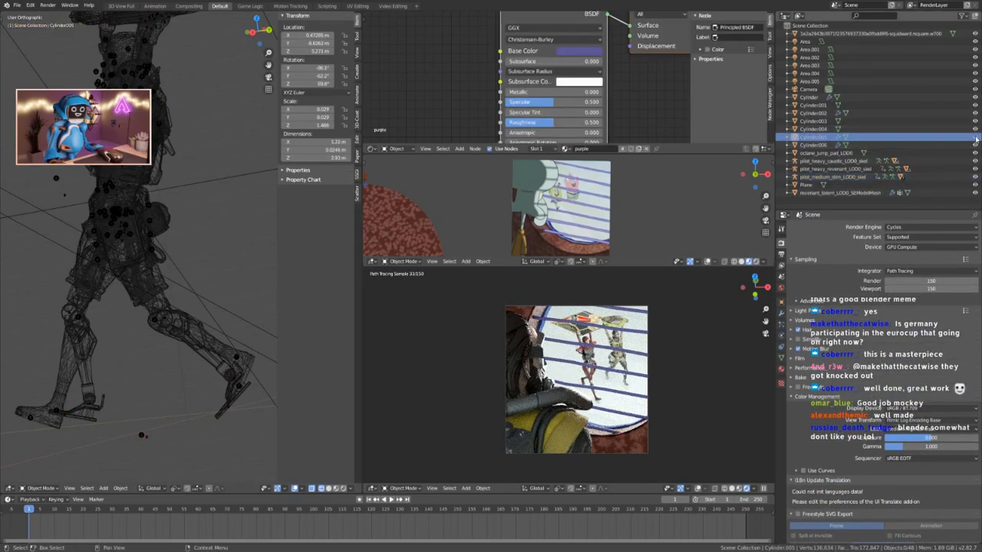
key("x")
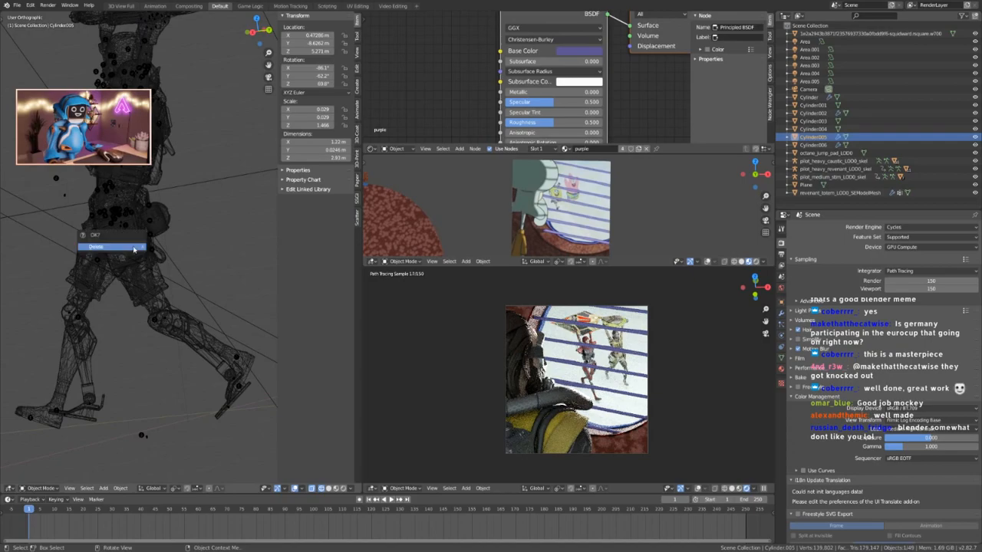
left_click(133, 249)
Show the viewport and render visibility toggles in the outliner, return the camera viewport to solid shading and render again.
left_click(963, 15)
left_click(931, 41)
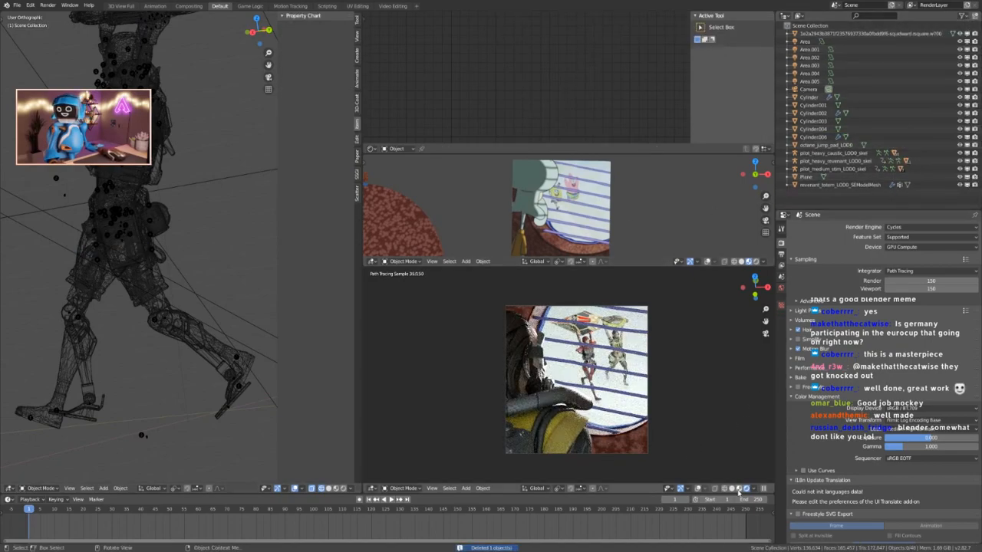
left_click(733, 489)
left_click(47, 6)
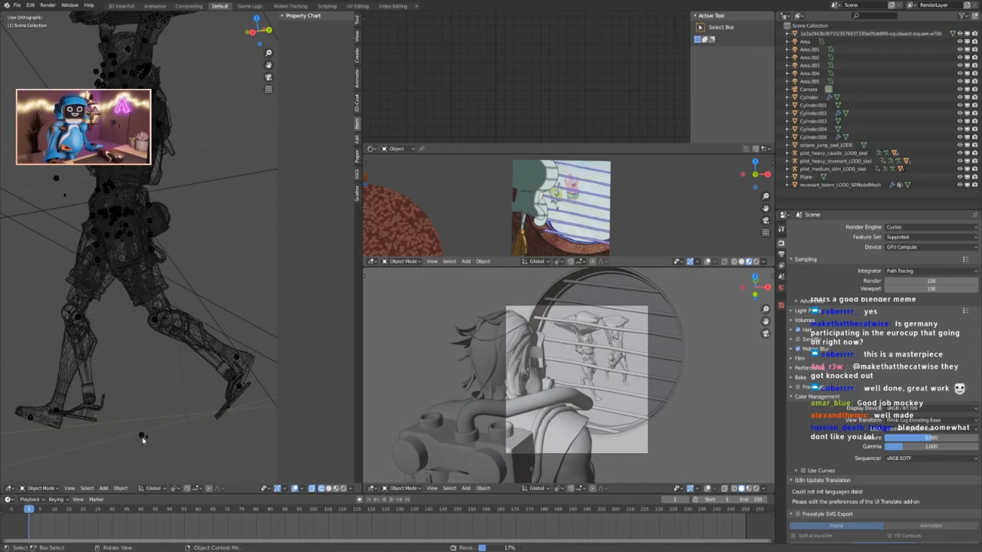
Put Revenant's armature into Pose Mode, insert rotation keyframes for all its bones, and return to Object Mode.
left_click(142, 437)
key("ctrl+Tab")
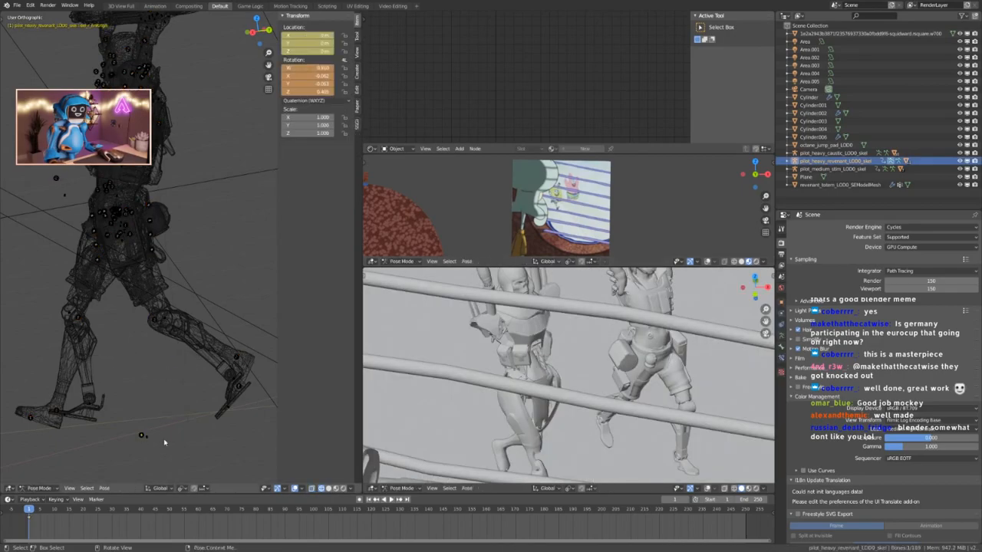
key("i")
left_click(197, 289)
key("i")
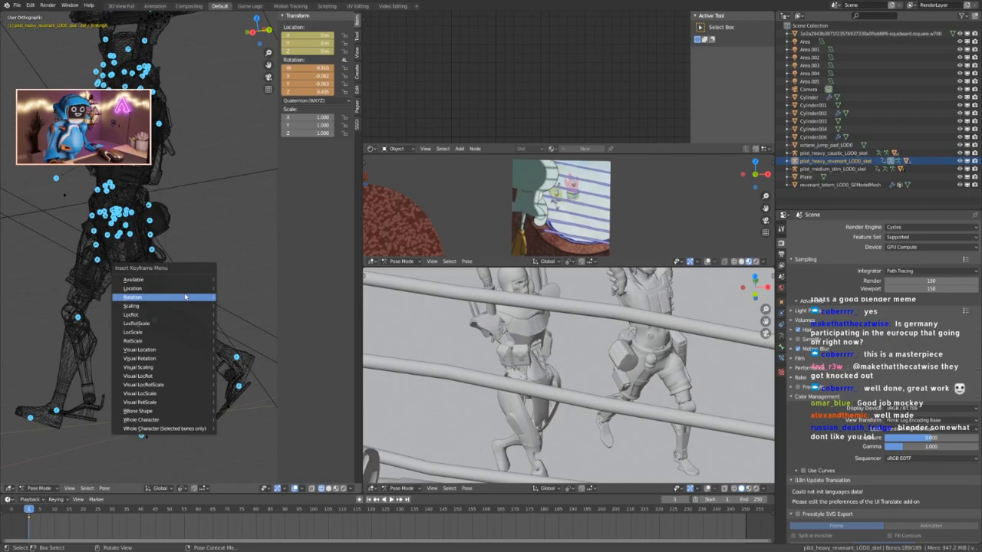
left_click(185, 296)
key("ctrl+Tab")
Put Octane's armature into Pose Mode and insert keyframes for all its bones at frame 1.
middle_click_drag(107, 352, 226, 352)
left_click(226, 352)
key("Tab")
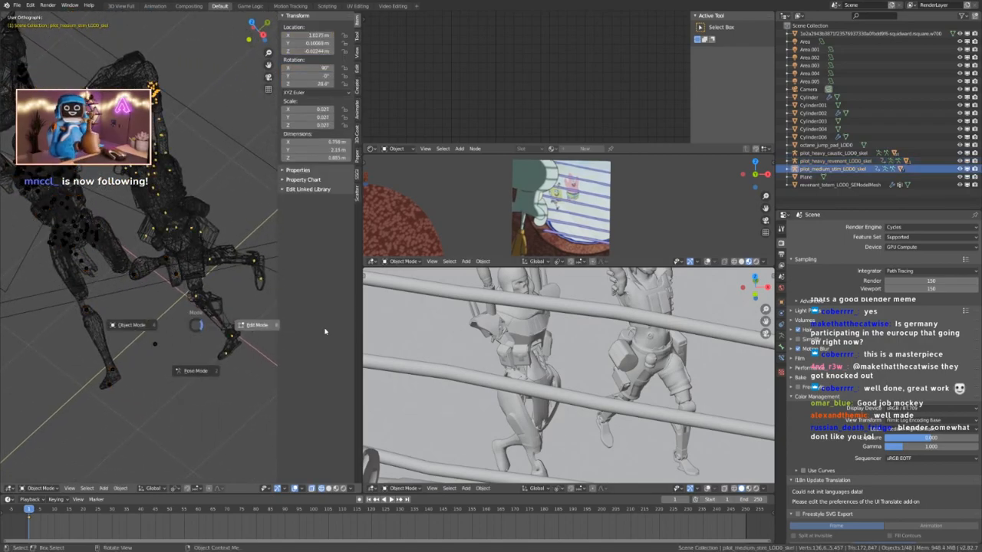
left_click(331, 328)
key("Tab")
left_click(150, 340)
key("Tab")
left_click(231, 328)
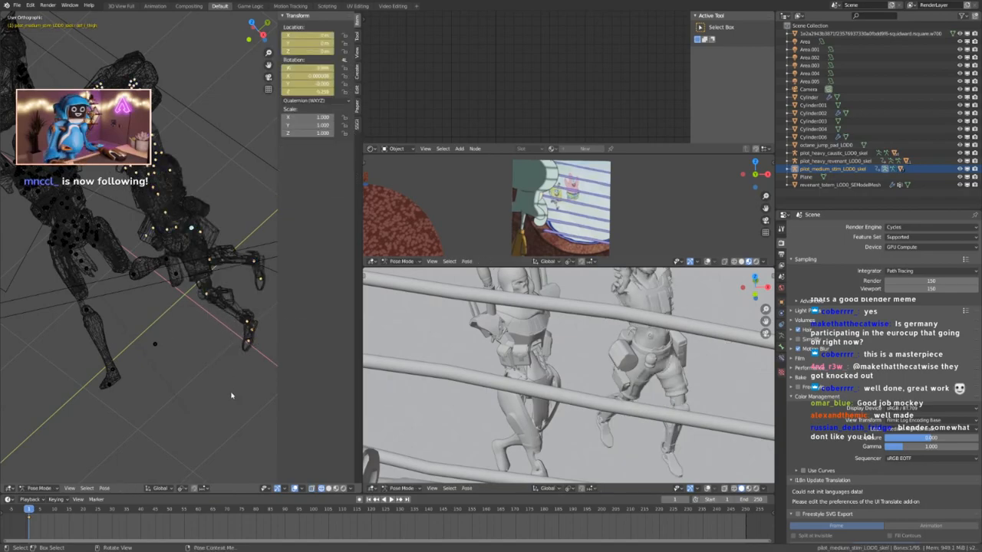
key("i")
left_click(220, 323)
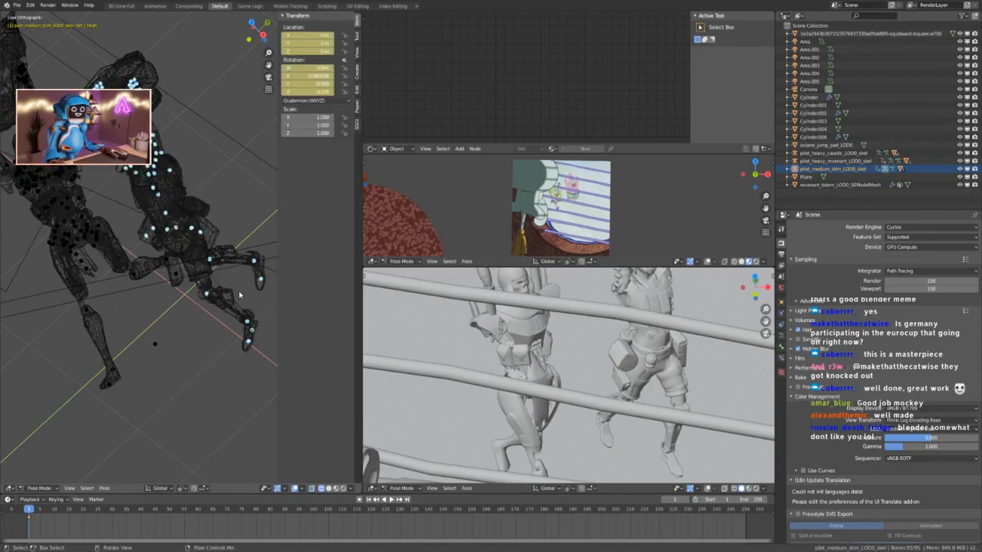
Return Octane's armature to Object Mode and examine both figures in the camera view and the keyframes at frame 1.
key("Tab")
left_click(176, 292)
scroll(557, 322, "down", 4)
middle_click_drag(557, 322, 537, 365, "shift")
scroll(502, 322, "down", 1)
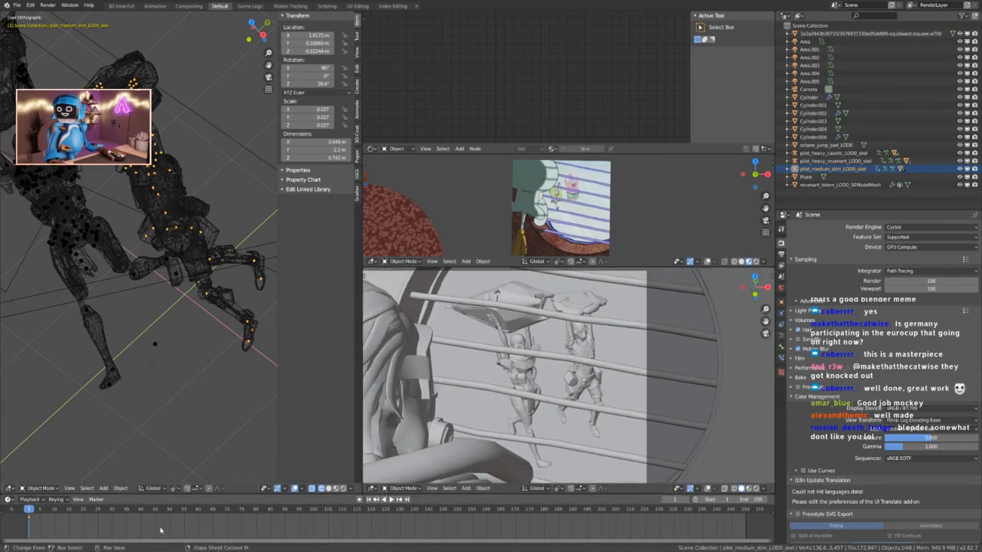
scroll(28, 521, "up", 8)
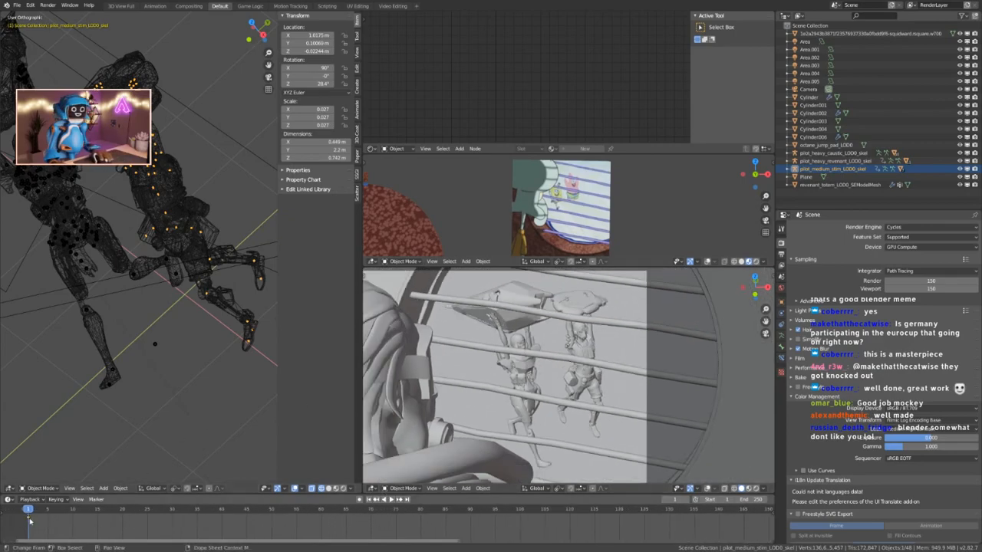
scroll(29, 523, "up", 2)
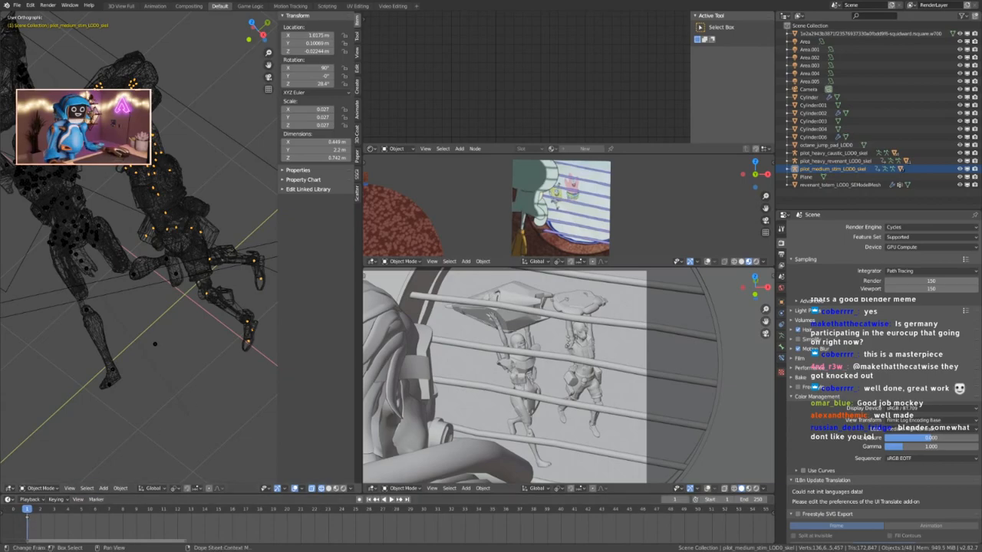
scroll(40, 527, "up", 5)
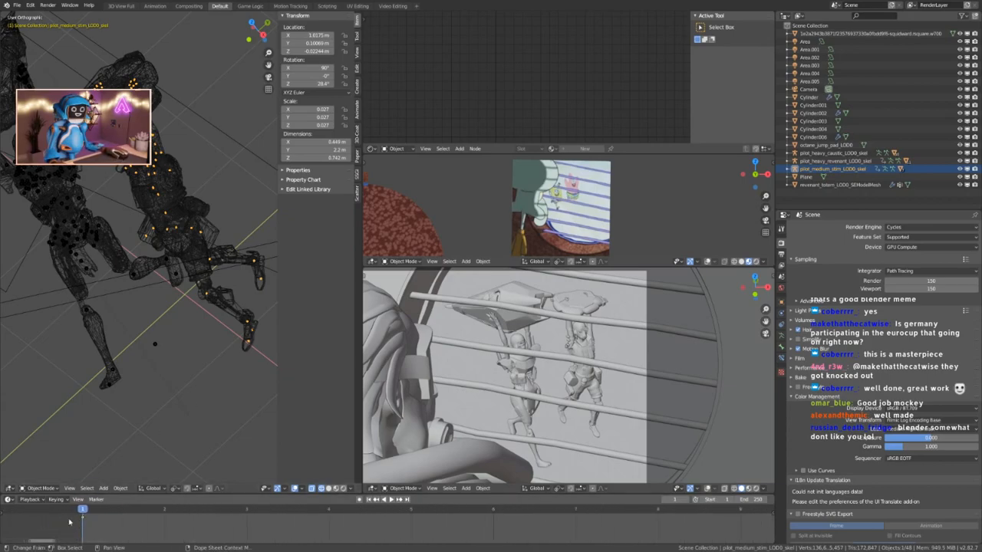
scroll(119, 522, "down", 5)
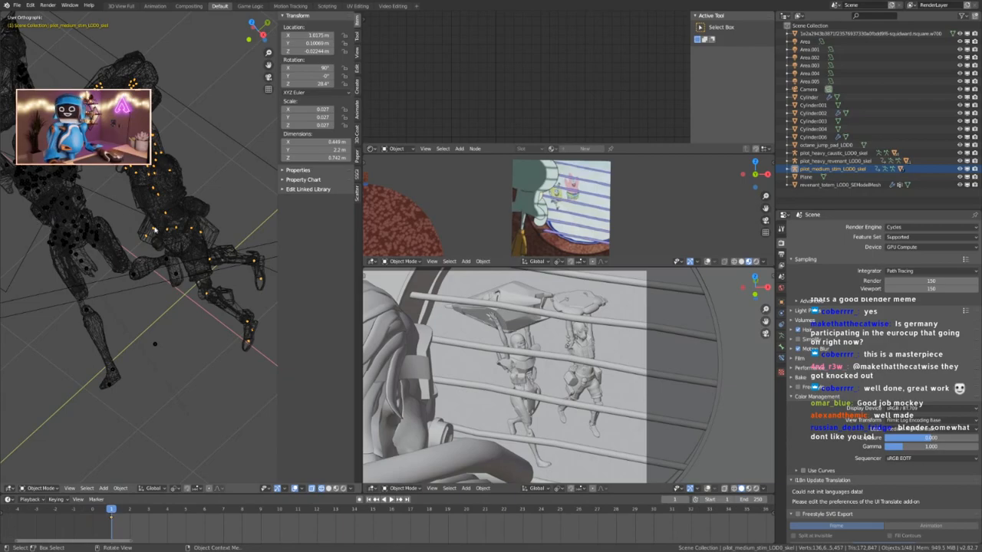
left_click(48, 5)
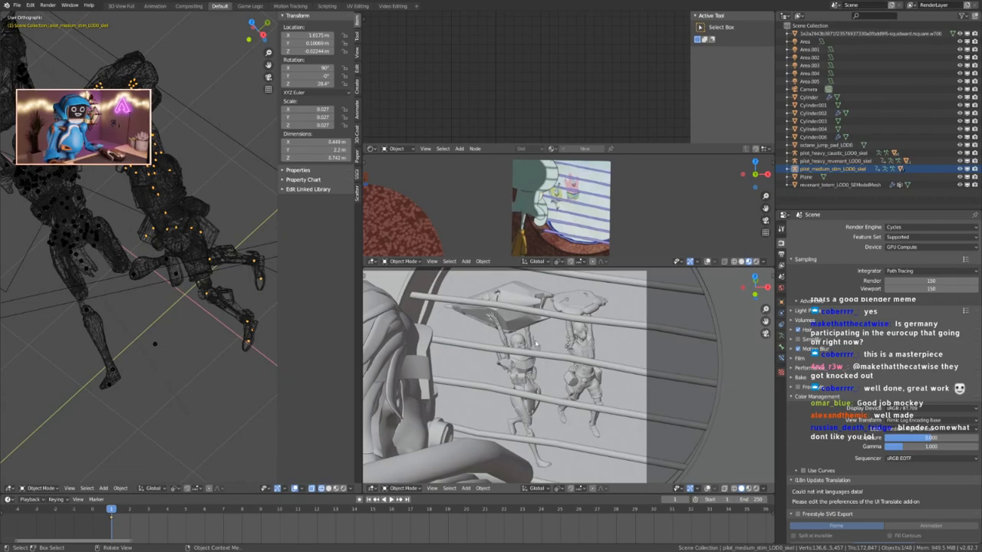
Select Octane's armature through the overlapping meshes around his upper body and put it into Pose Mode.
left_click(178, 229)
left_click(179, 229)
left_click(178, 229)
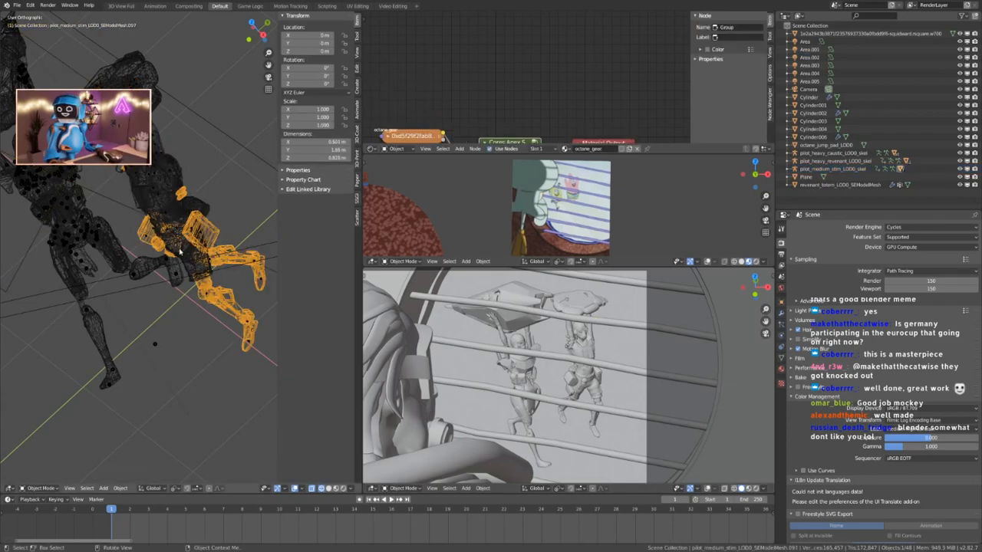
middle_click_drag(178, 245, 169, 192)
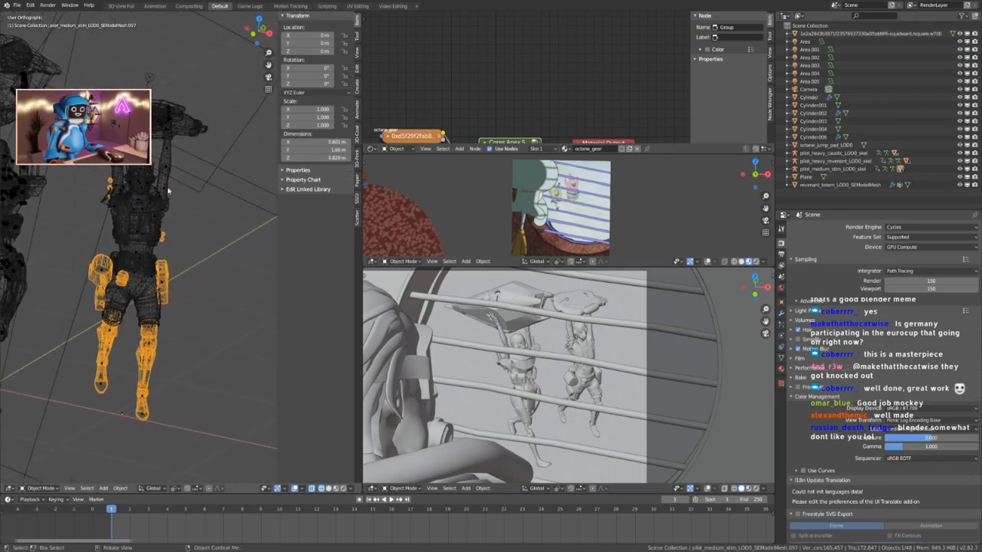
left_click(164, 190)
scroll(131, 150, "up", 6)
middle_click_drag(132, 150, 106, 148)
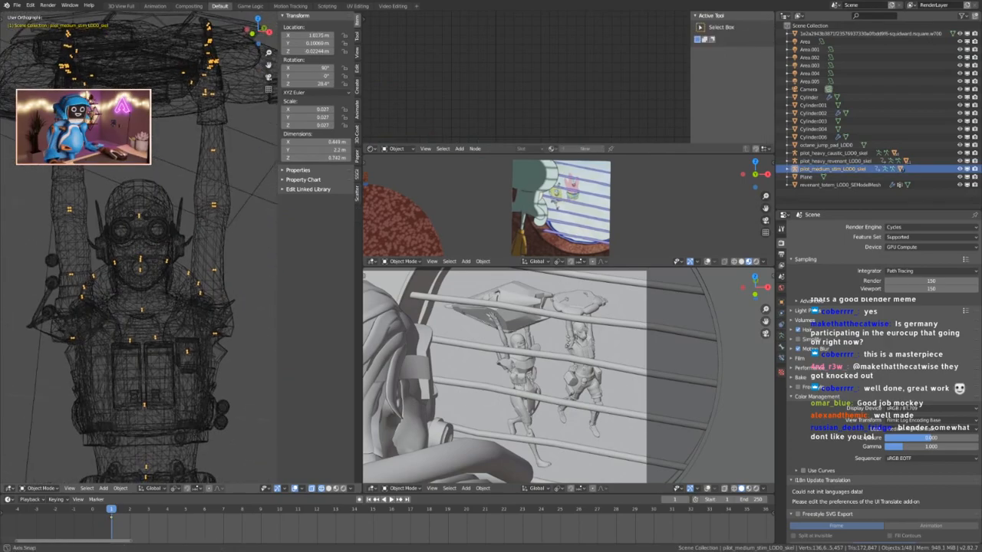
left_click(184, 206)
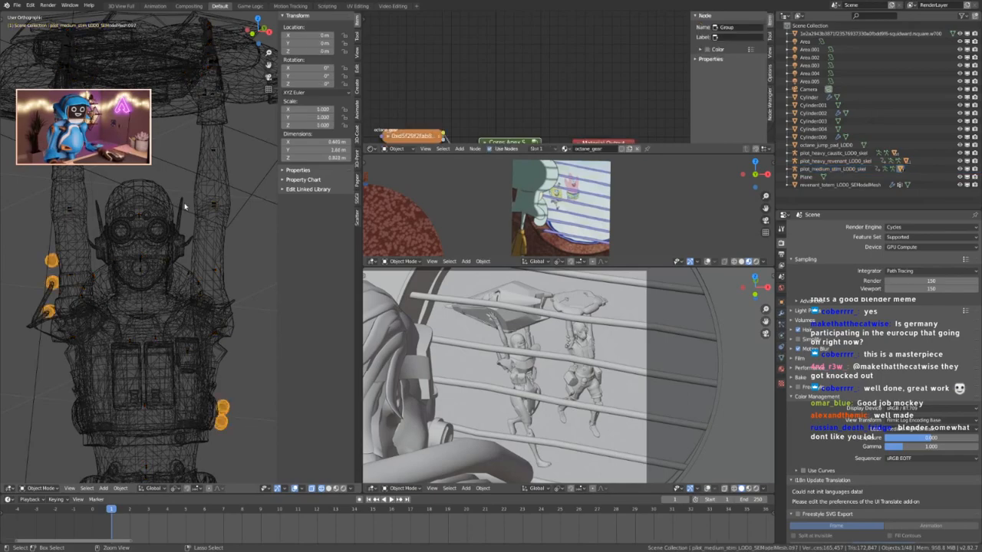
left_click(184, 206)
left_click(184, 205)
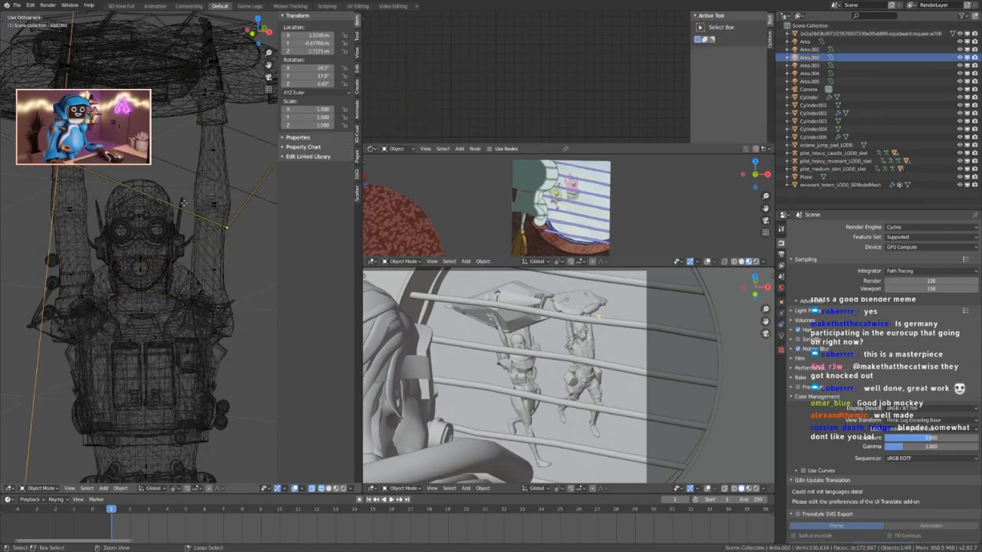
left_click(184, 205)
key("ctrl+Tab")
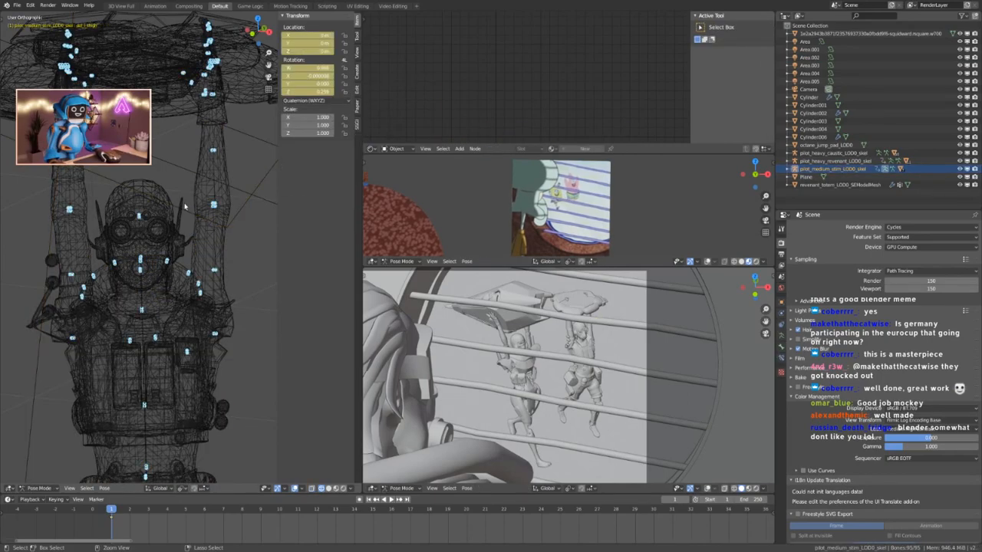
left_click(184, 204)
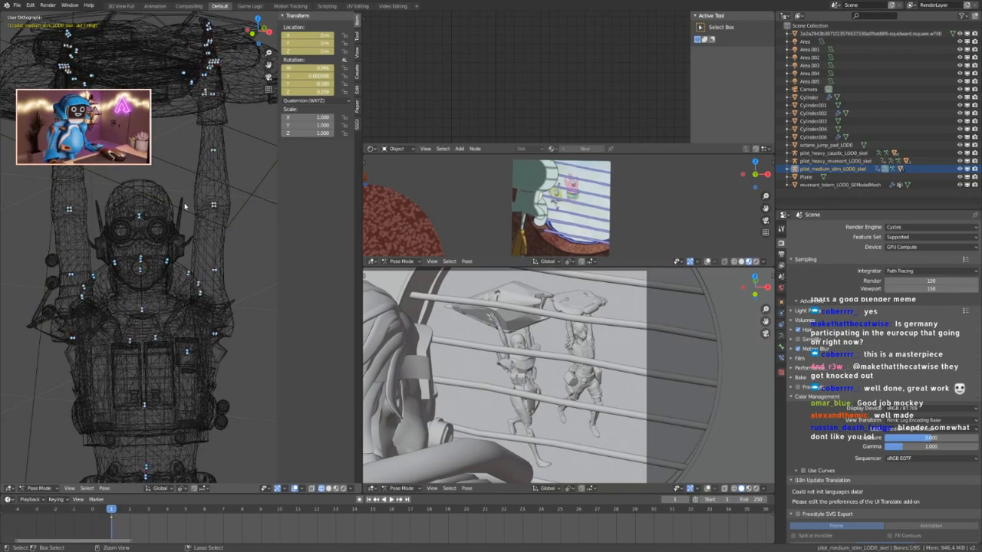
Return Octane's armature to Object Mode, check its rest pose in Edit Mode, and insert a keyframe for the armature object at frame 1.
key("ctrl+Tab")
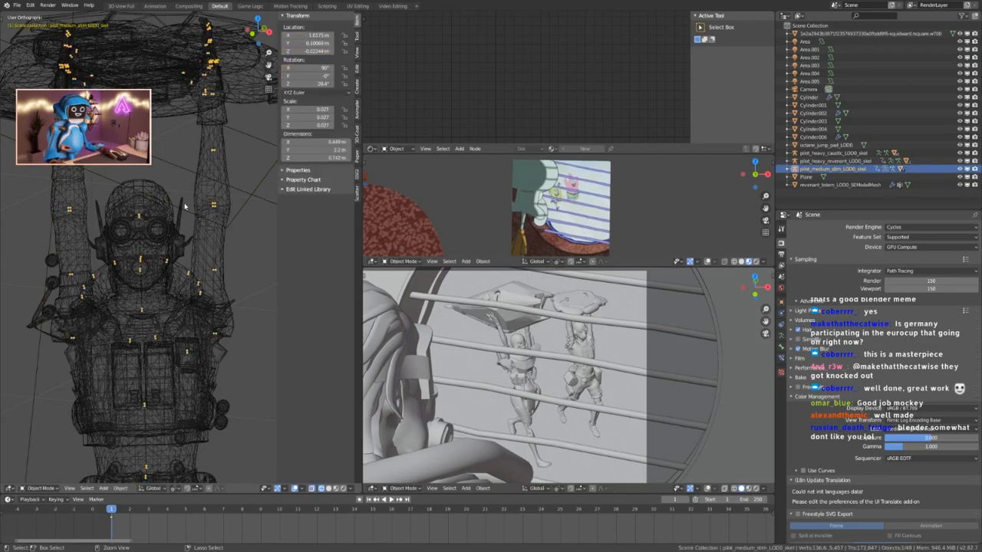
key("Tab")
scroll(184, 203, "down", 8)
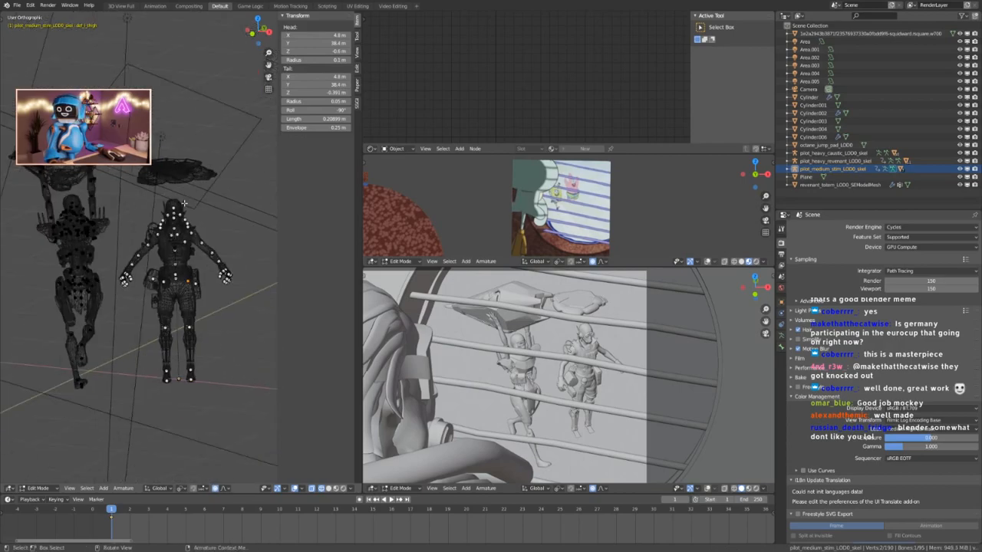
key("Tab")
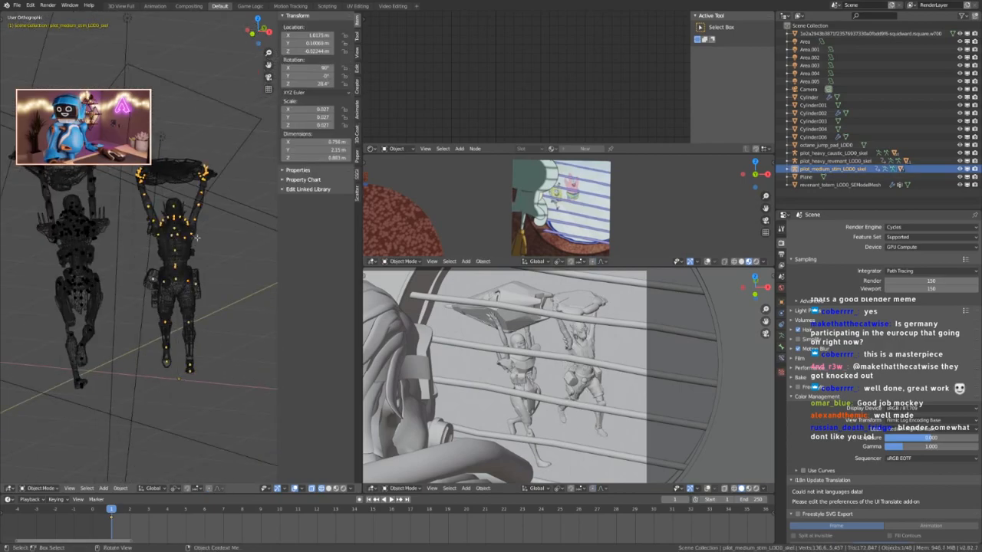
key("i")
left_click(200, 222)
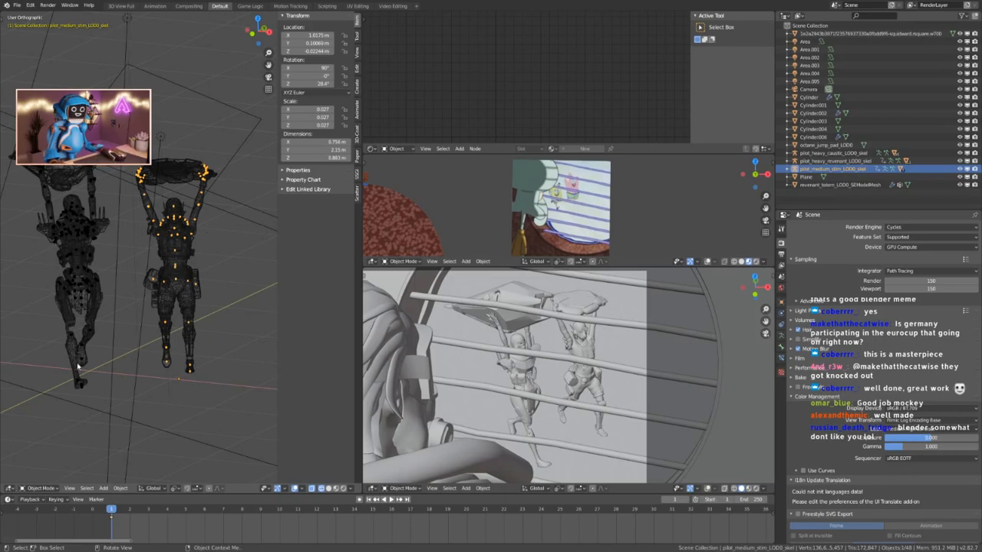
Select Revenant's armature, return it from Pose Mode to Object Mode, and render the image.
left_click(82, 363)
left_click(147, 357)
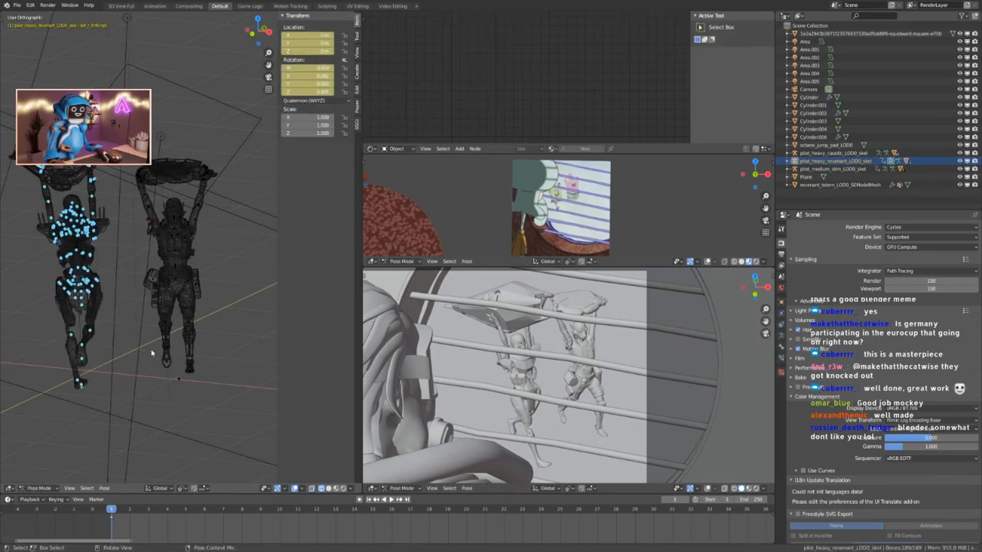
right_click(131, 257)
key("ctrl+Tab")
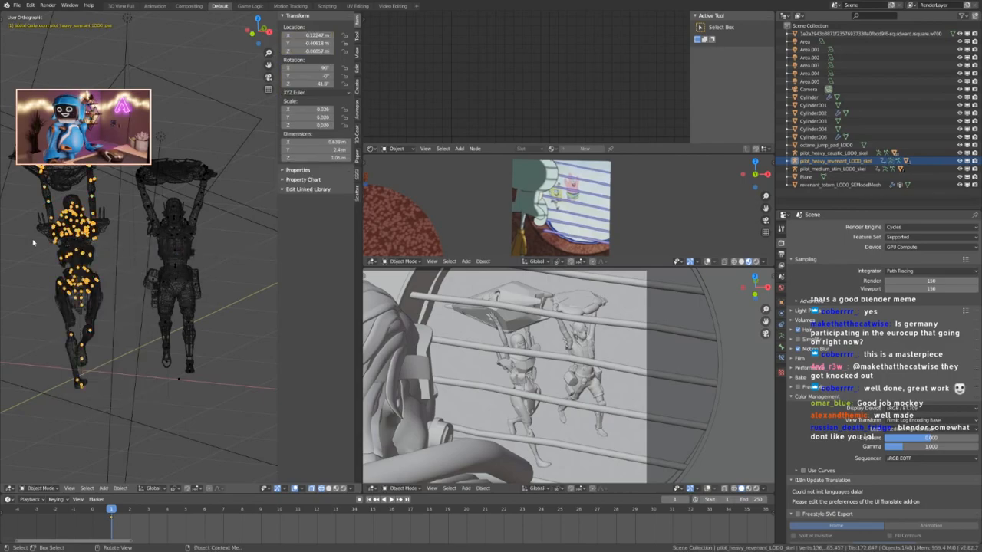
left_click(48, 5)
left_click(52, 13)
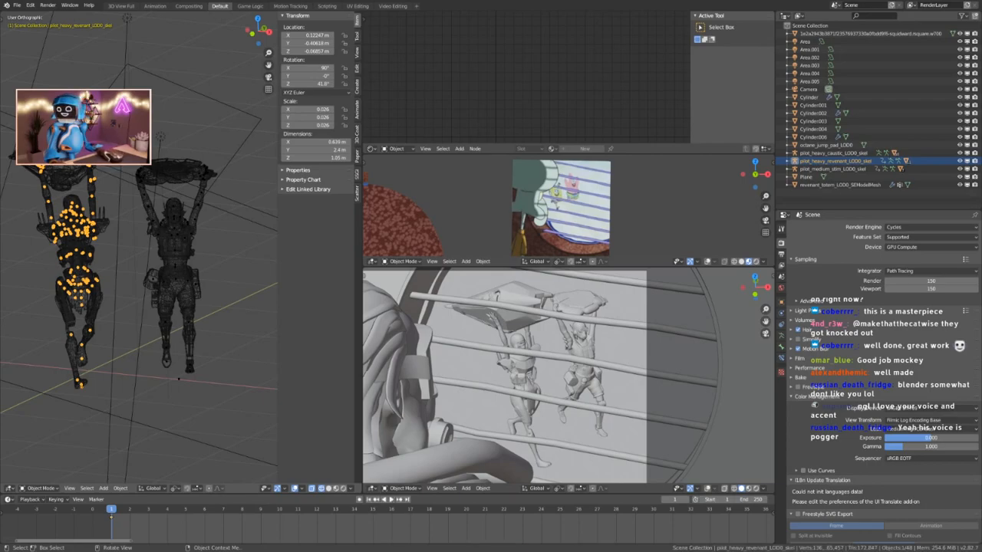
Enable nodes in the Compositing workspace and display the Render Result in the image editor, zoomed in on the noisy hair.
key("ctrl+Page_Up")
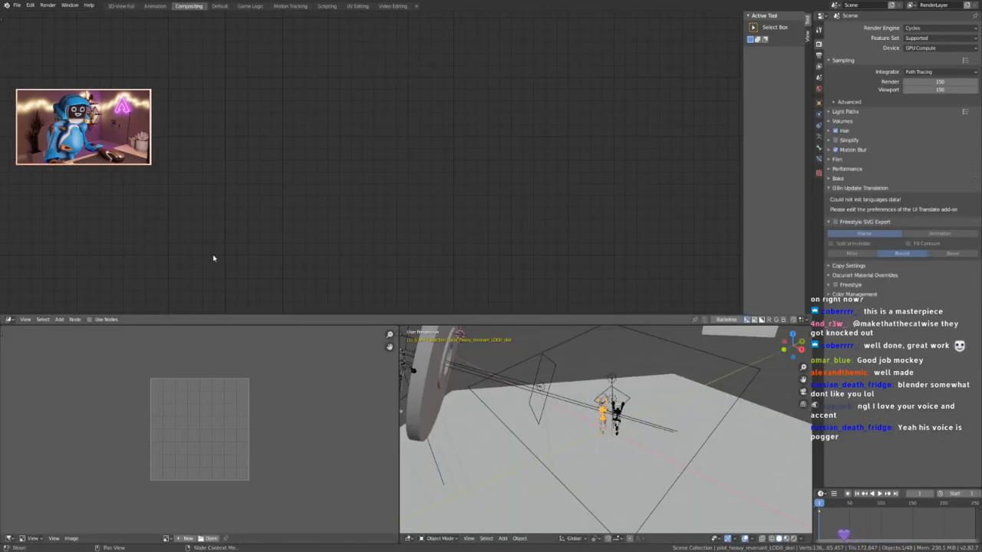
left_click(90, 319)
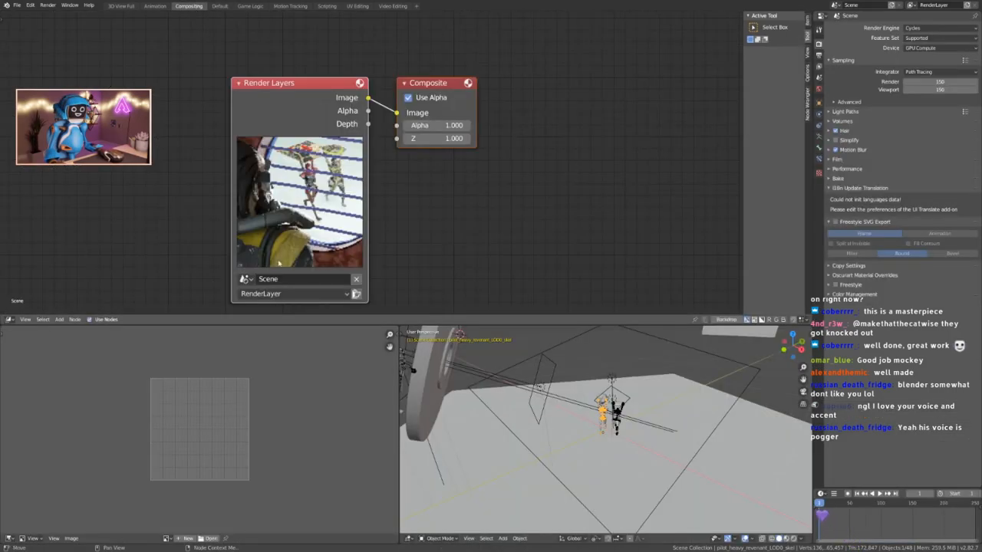
left_click(165, 538)
left_click(192, 454)
scroll(131, 391, "up", 6)
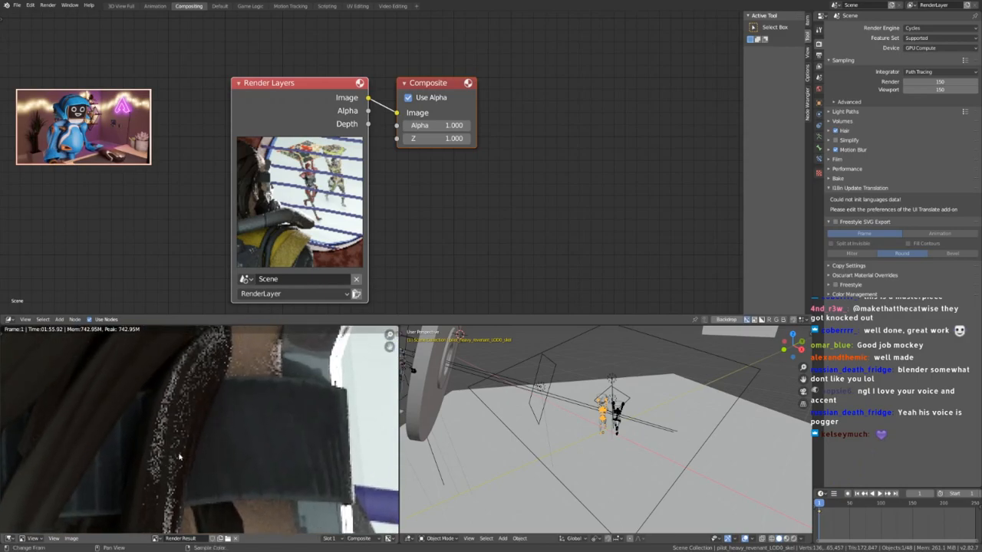
Insert a Denoise node between the Render Layers and Composite nodes and save the denoised render as an image.
key("shift+a")
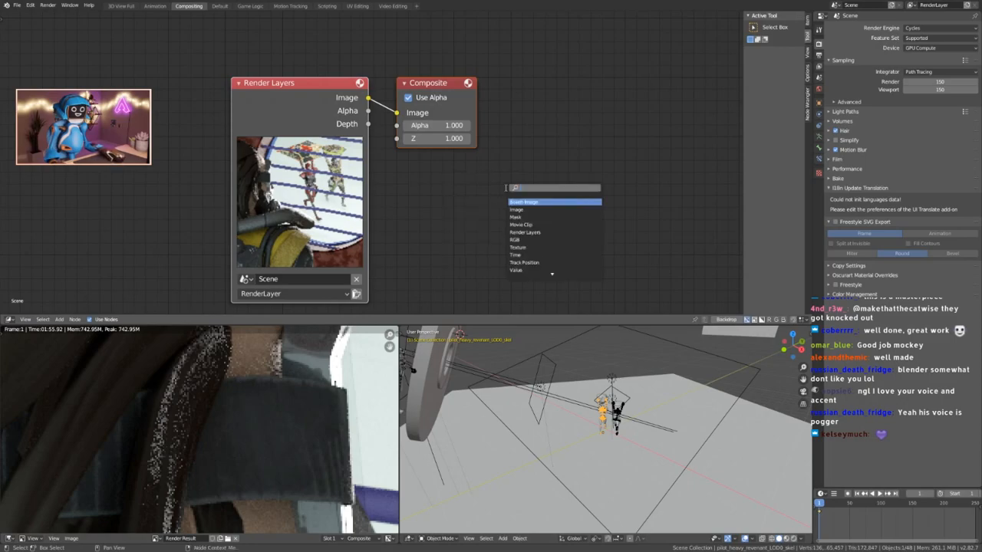
type("denoise")
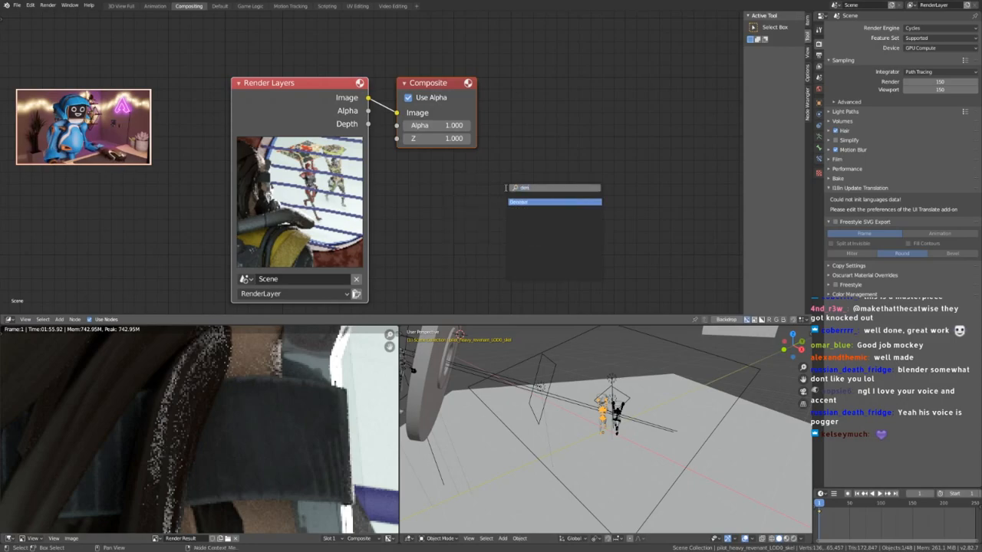
key("Return")
left_click(415, 97)
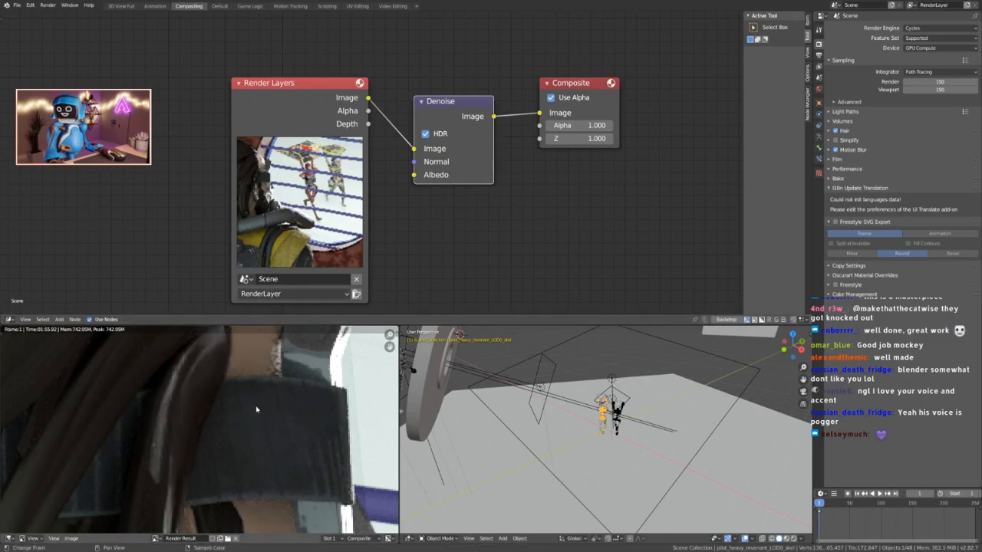
scroll(259, 415, "down", 8)
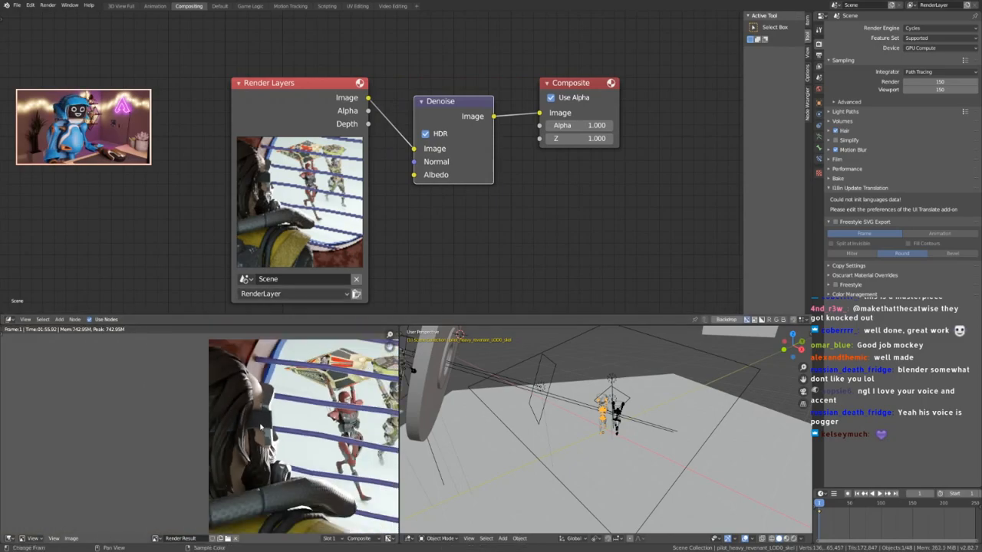
left_click(71, 538)
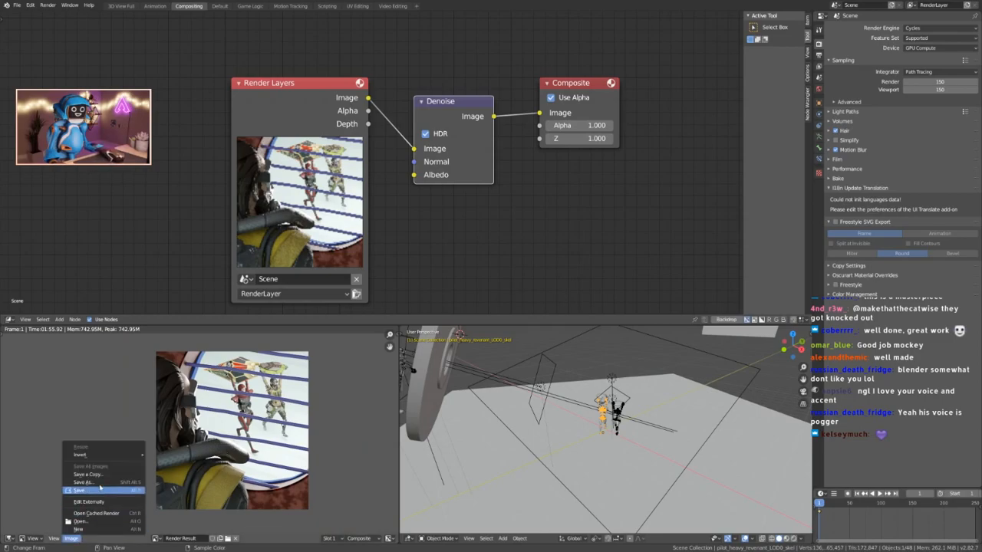
key("Escape")
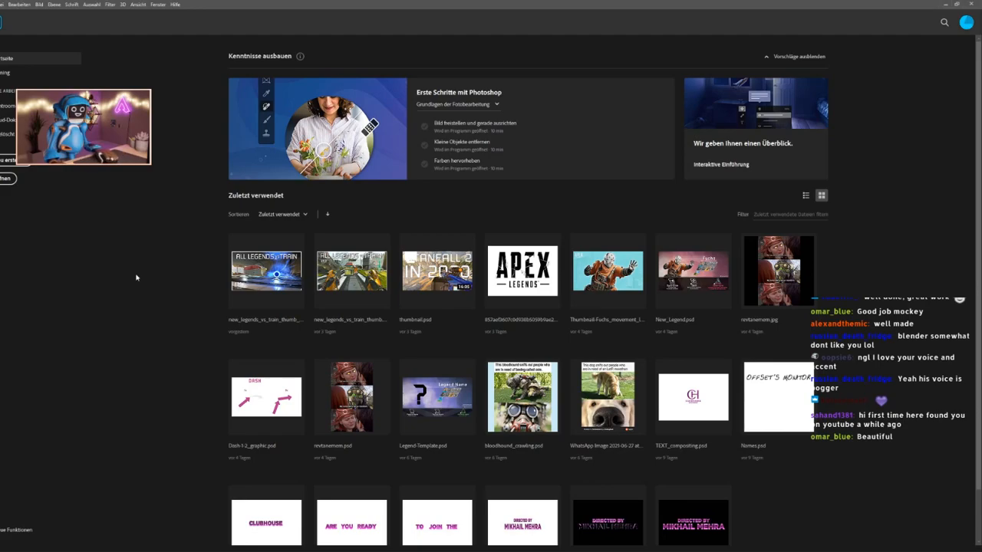
Switch to Photoshop, open raw_render.png in its own document, and close the blank new document.
key("ctrl+n")
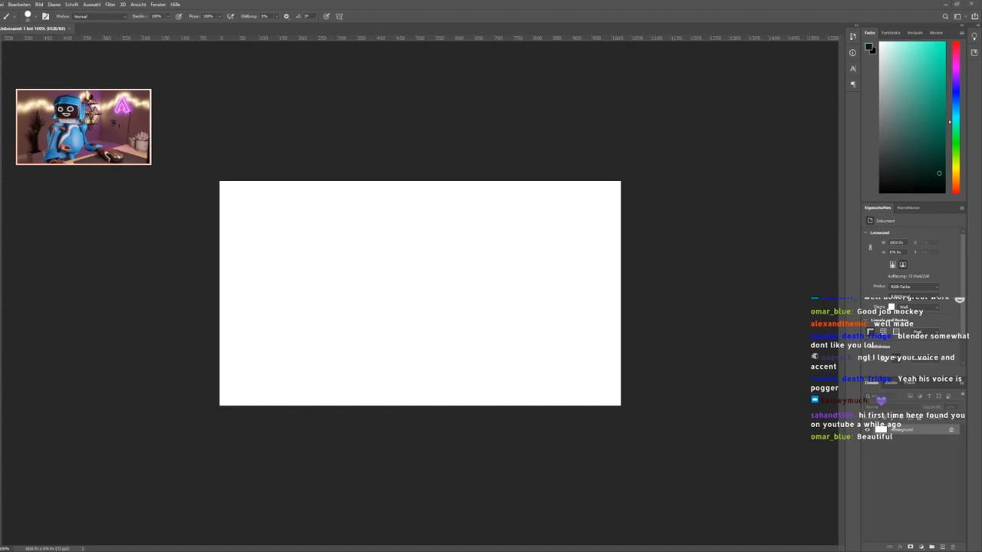
left_click_drag(350, 285, 107, 33)
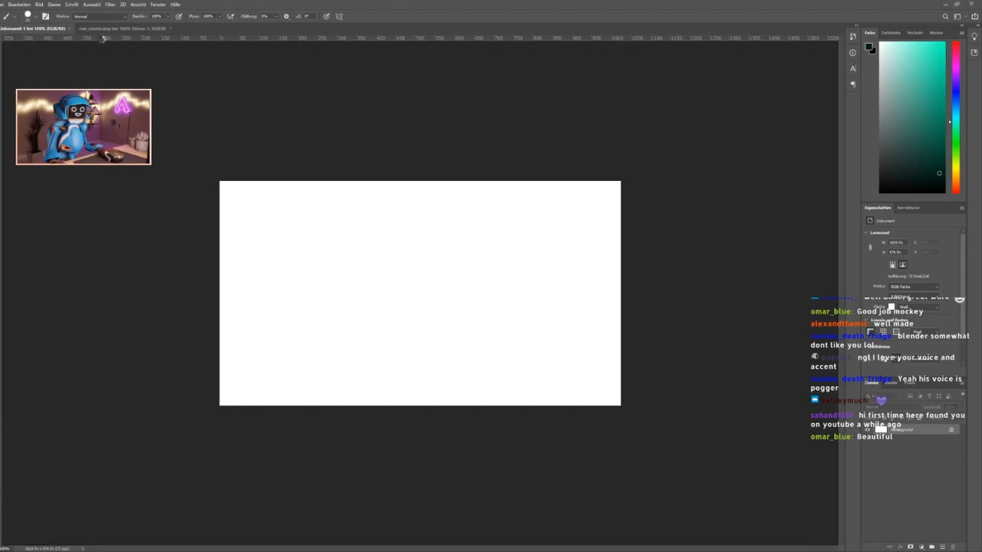
left_click(69, 29)
key("ctrl+shift+a")
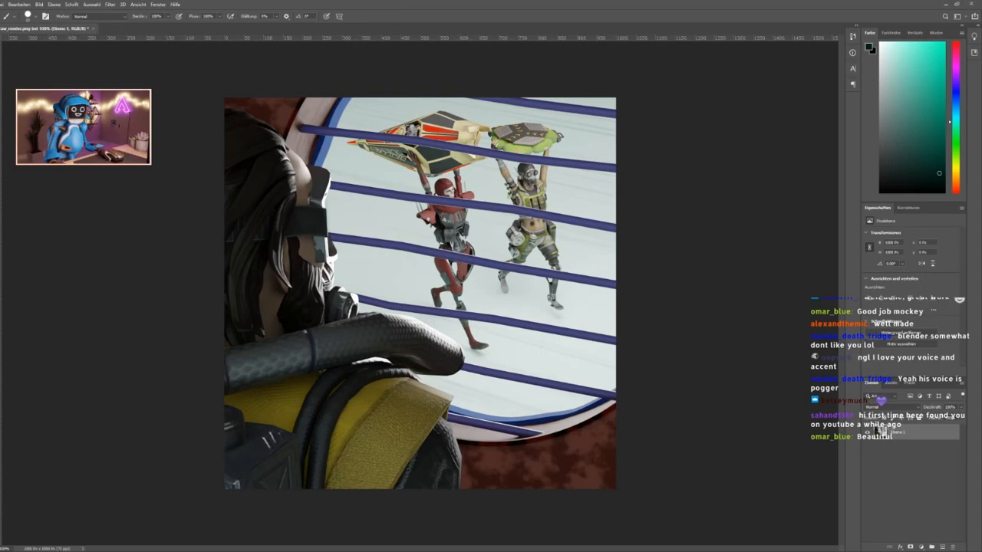
Paste the totem gameplay screenshot over the render, copy a rectangle around the totem to its own layer, and delete the full screenshot layer.
key("ctrl+v")
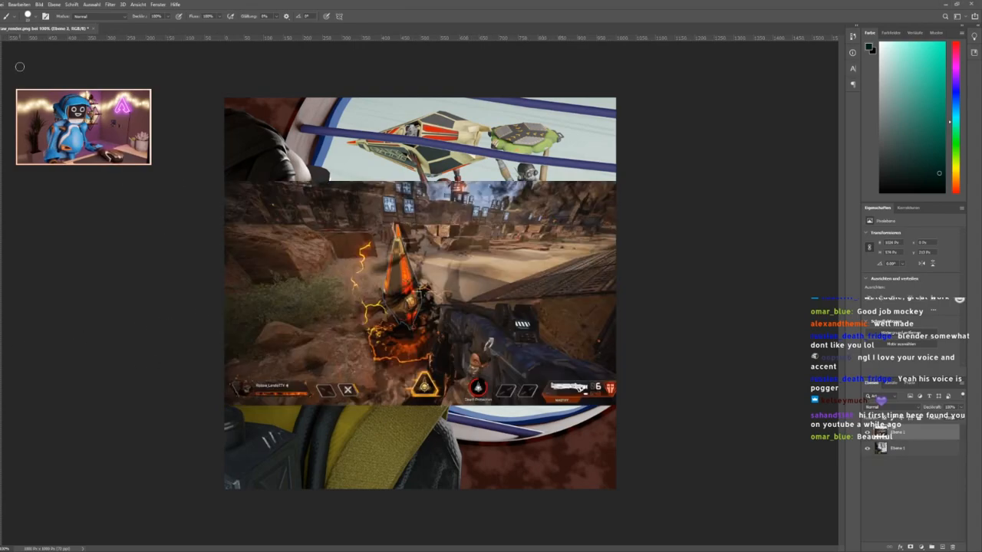
key("m")
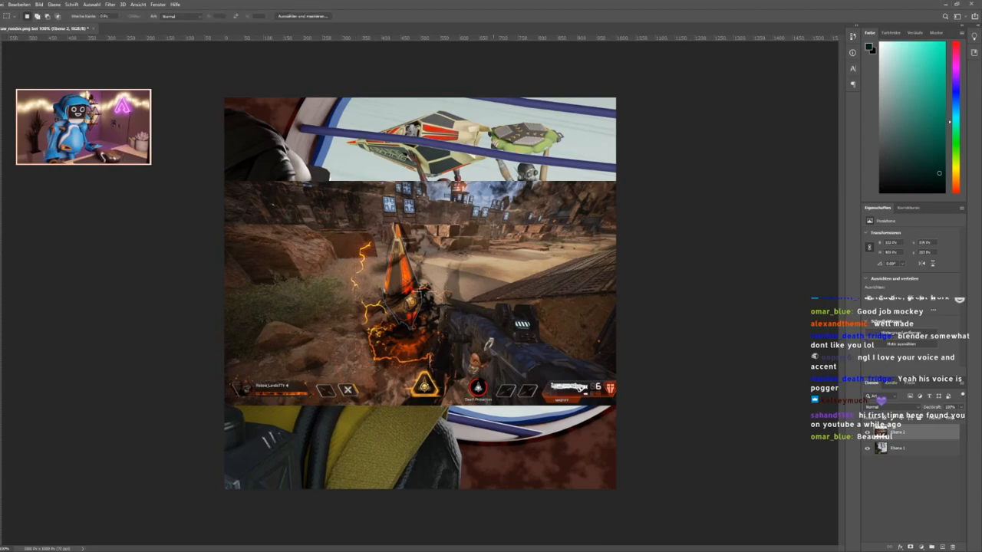
left_click_drag(306, 198, 468, 372)
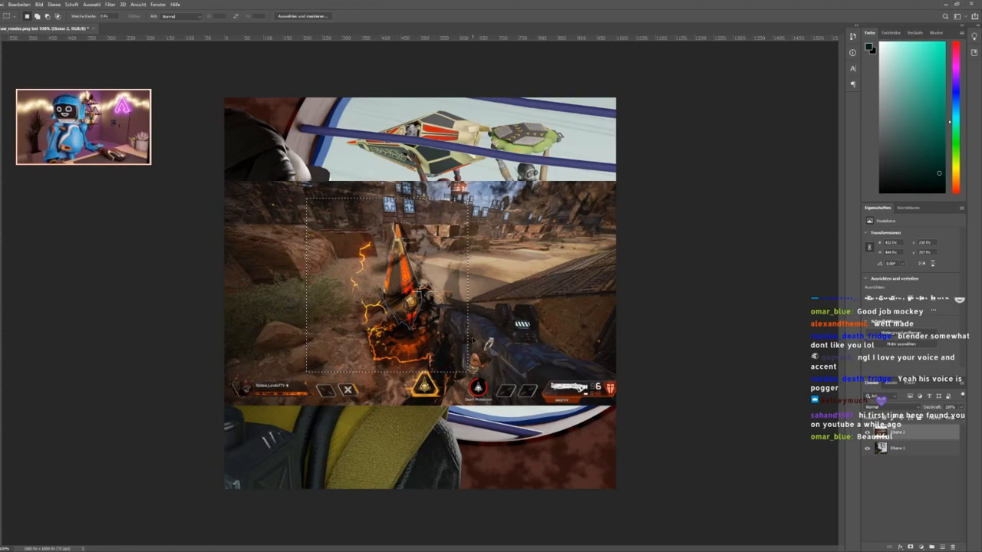
key("ctrl+j")
left_click(896, 448)
key("Delete")
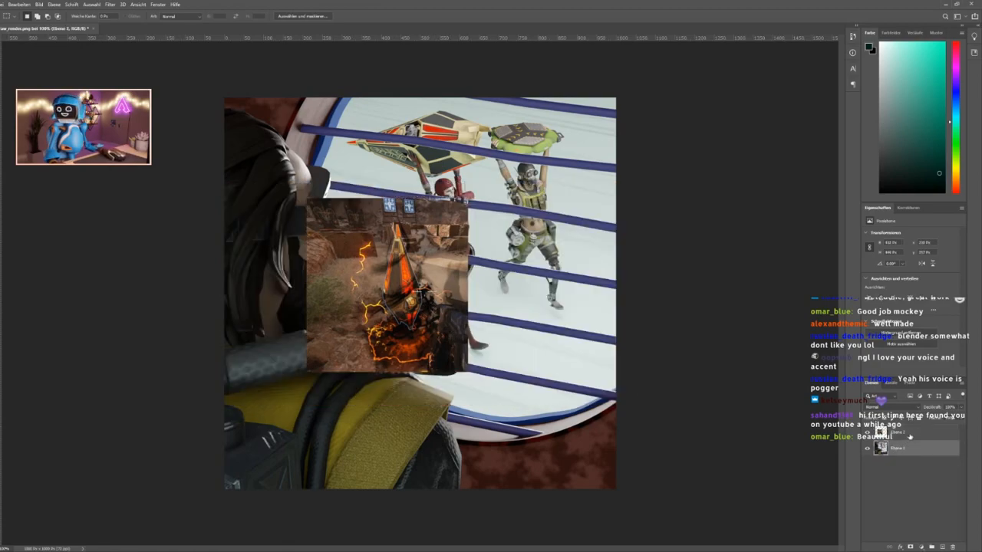
Within a rectangle around the totem, select the black smoke by its sampled colour and copy it to a new layer.
left_click(895, 433)
scroll(434, 299, "up", 4, "alt")
left_click_drag(322, 174, 471, 394)
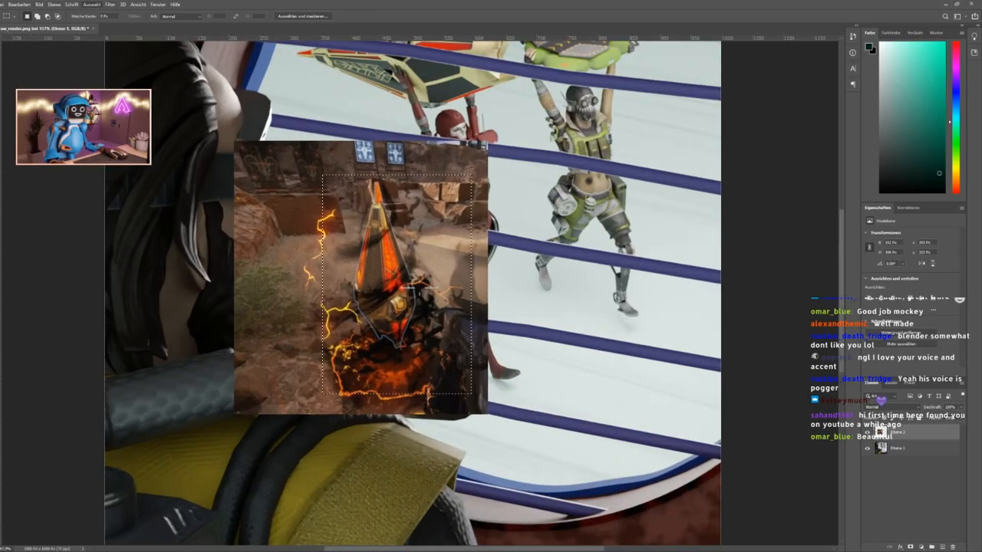
key("i")
left_click(418, 287)
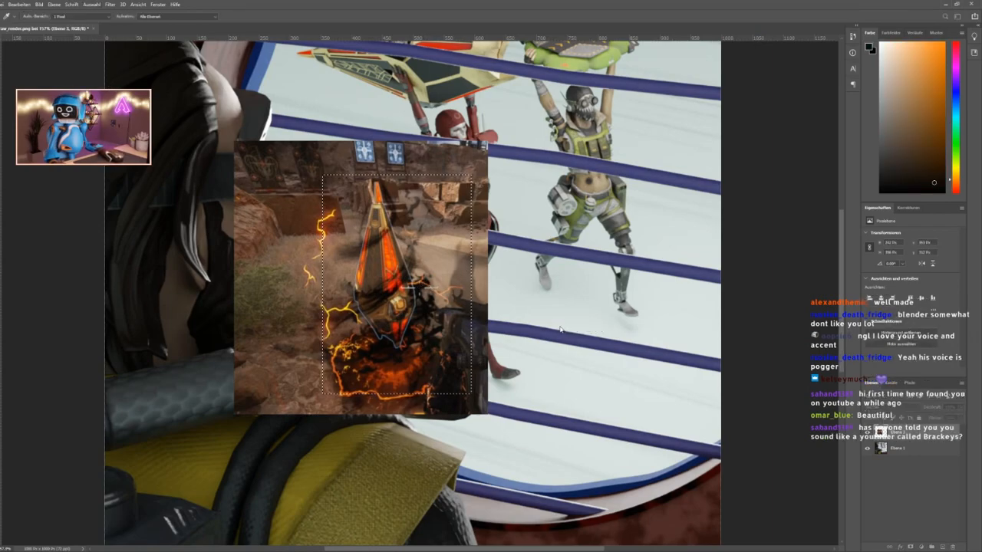
left_click(665, 309)
key("ctrl+j")
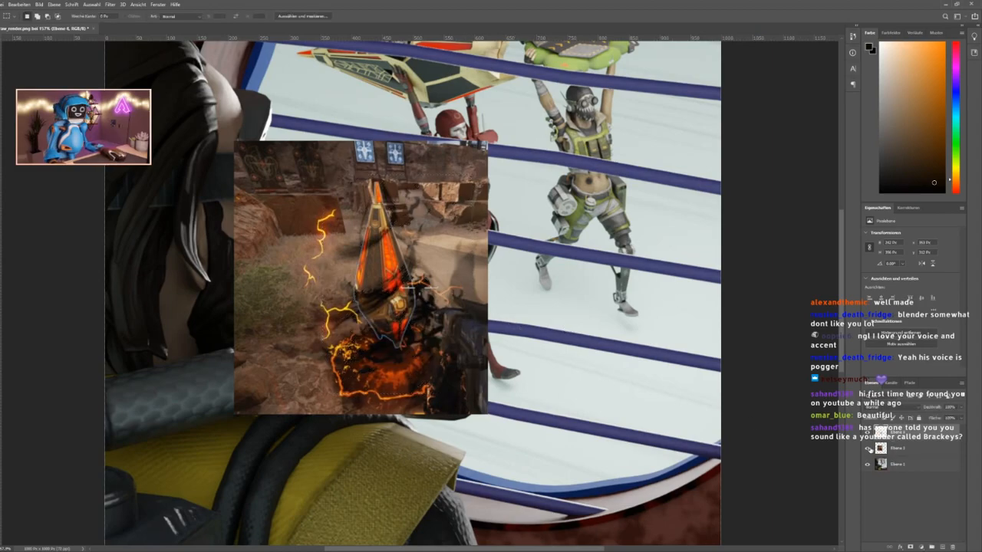
Hide the cropped screenshot layer and transform the black smoke layer so it sits over the totem Revenant is carrying.
left_click(868, 449)
left_click(894, 448)
scroll(824, 435, "down", 4, "alt")
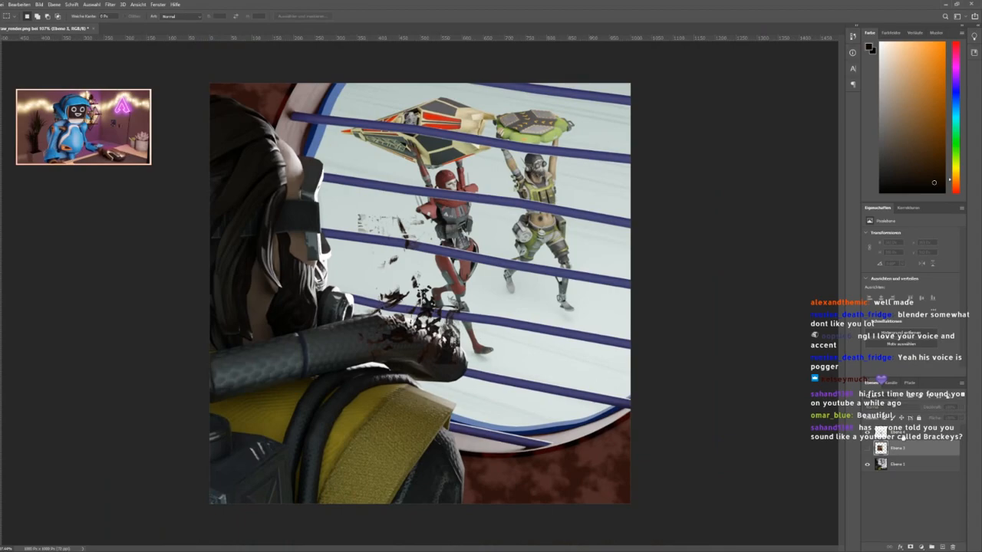
left_click(903, 436)
key("ctrl+t")
left_click_drag(465, 373, 494, 247)
left_click_drag(440, 290, 447, 113)
left_click_drag(482, 178, 465, 162)
left_click_drag(451, 125, 473, 127)
left_click(385, 16)
Touch up the smoke around the carried totem with a resized brush and nudge the smoke layer into place.
key("b")
right_click_drag(380, 96, 371, 86, "alt")
left_click_drag(371, 86, 391, 79)
left_click_drag(487, 64, 490, 77)
left_click_drag(504, 129, 489, 125)
key("v")
left_click_drag(442, 149, 438, 154)
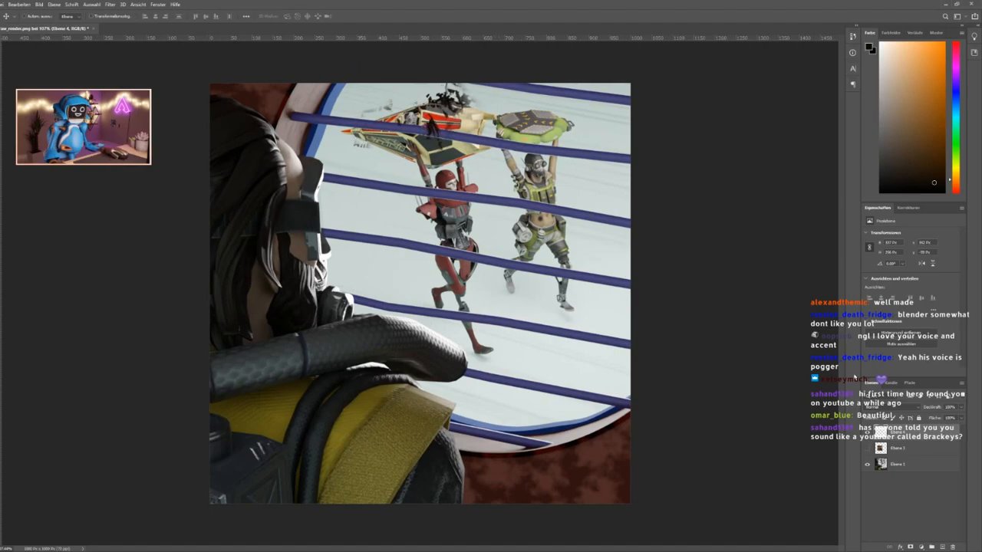
Erase the stray smoke specks beside the carried totem and try the smoke layer at 77% opacity.
key("e")
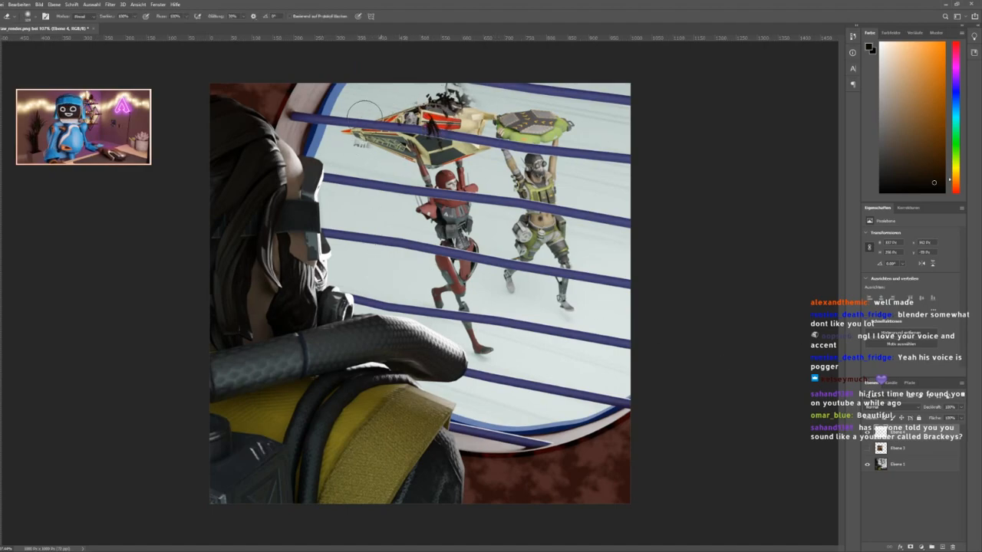
scroll(431, 129, "down", 2, "alt")
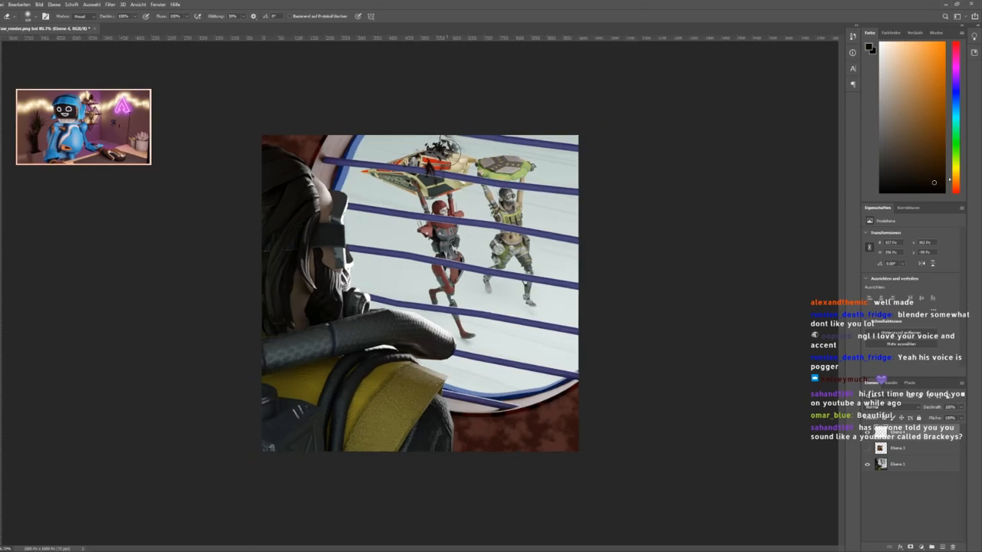
left_click_drag(922, 409, 906, 410)
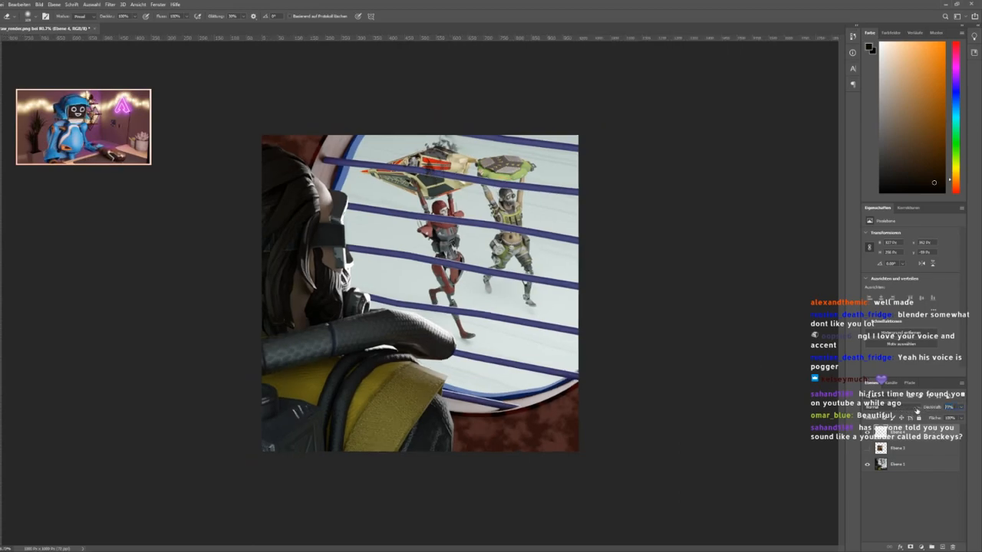
On the totem screenshot layer, select the yellow lightning within a rectangle by its sampled colour and copy it to a new layer.
left_click(867, 448)
left_click(897, 448)
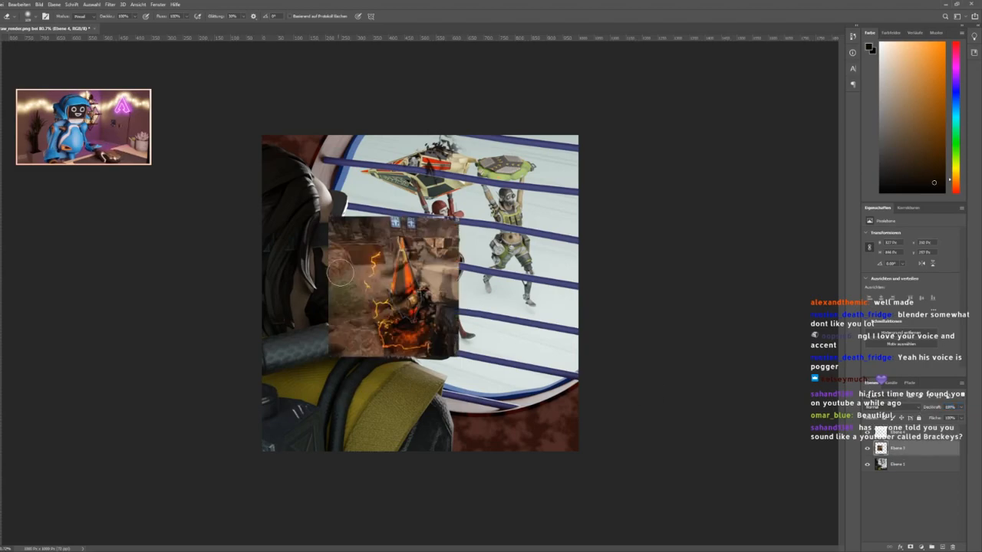
scroll(399, 273, "up", 2, "alt")
key("m")
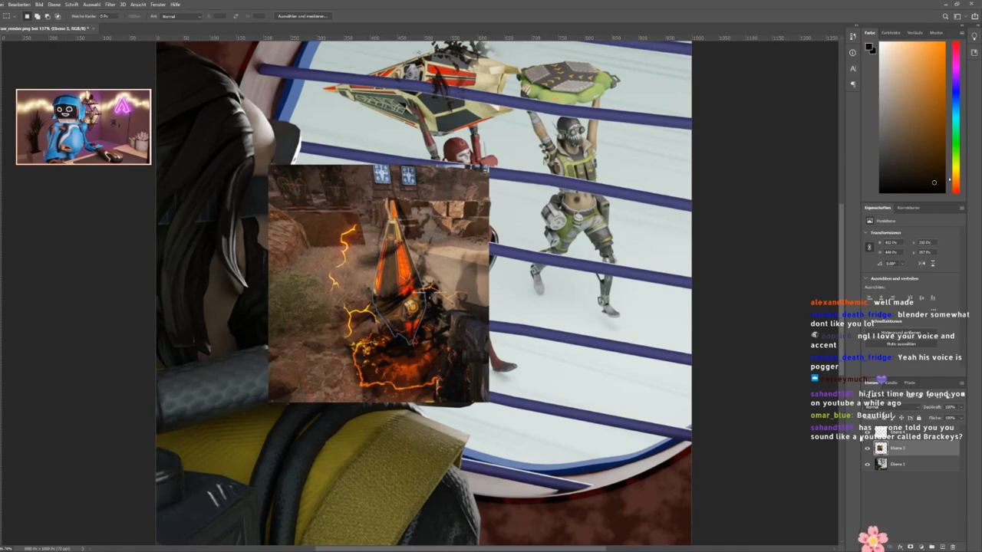
scroll(348, 264, "up", 4, "alt")
mouse_move(282, 183)
left_mouse_down()
mouse_move(360, 391)
mouse_move(416, 381)
left_mouse_up()
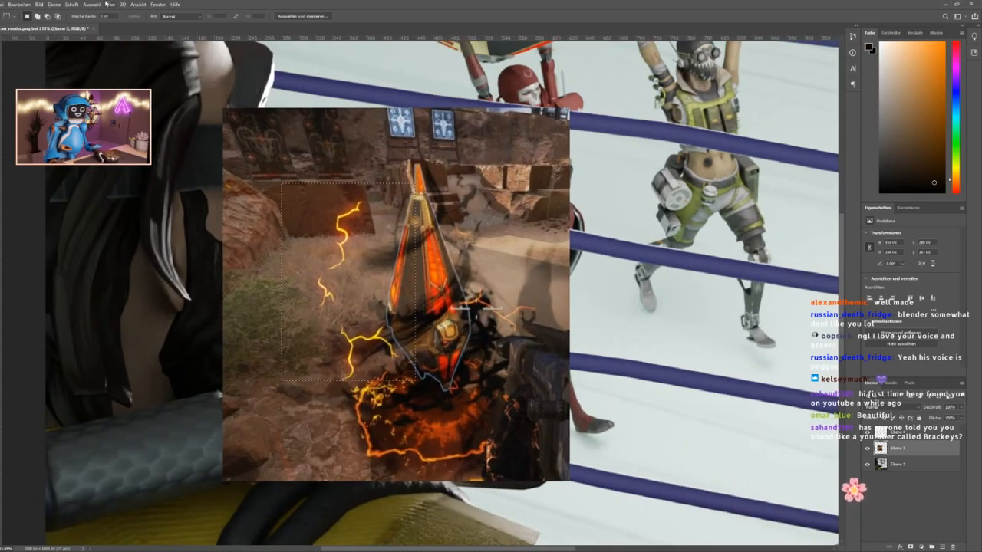
key("i")
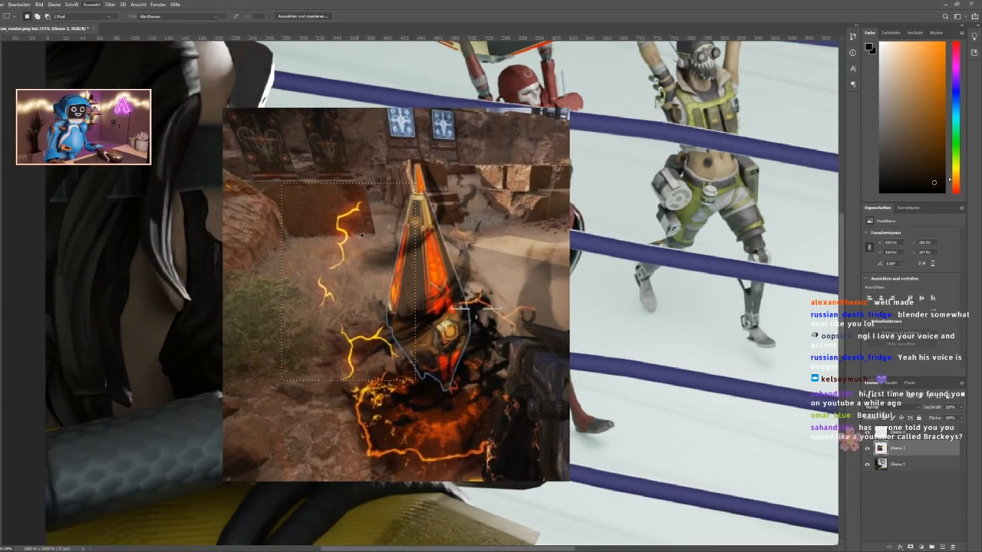
left_click(344, 224)
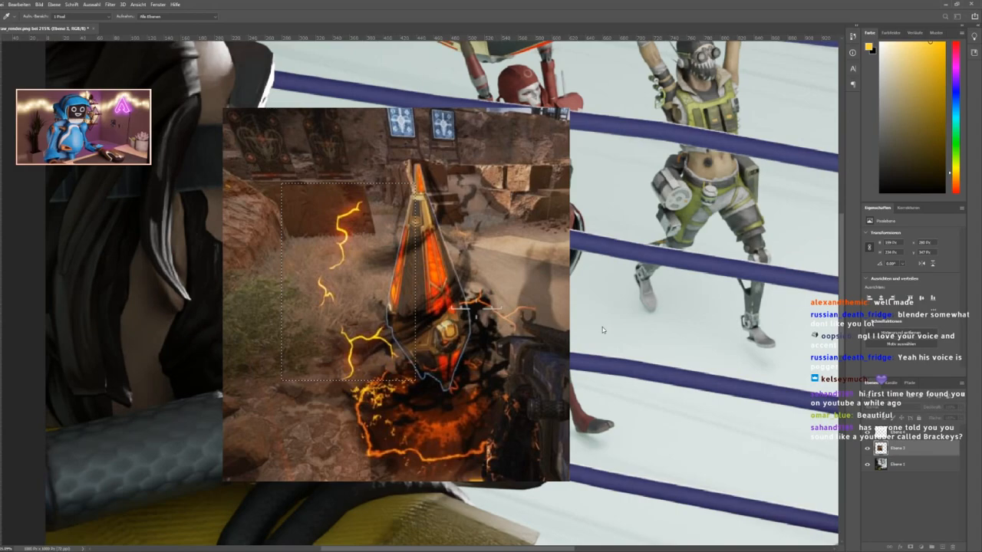
key("ctrl+d")
key("m")
key("ctrl+j")
Hide the totem screenshot layer and transform the lightning layer so it sits over the totem Revenant is carrying.
left_click(867, 464)
scroll(473, 340, "down", 4, "alt")
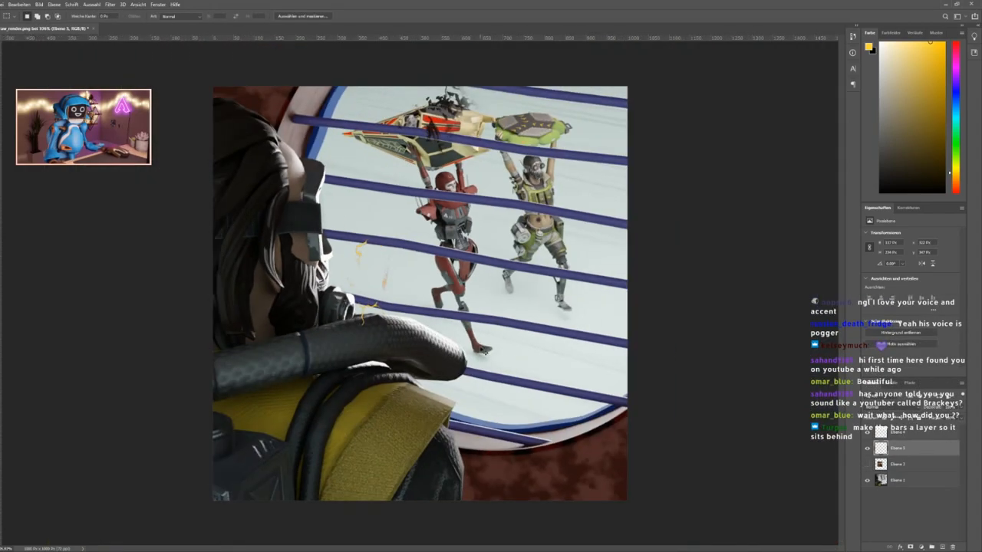
key("ctrl+t")
left_click_drag(395, 253, 397, 160)
left_click_drag(497, 152, 496, 159)
mouse_move(403, 184)
left_mouse_down()
mouse_move(397, 175)
mouse_move(411, 167)
left_mouse_up()
left_click(387, 16)
Duplicate the lightning, rotate and reposition the copy around the carried totem, and merge both lightning layers.
key("ctrl+j")
key("ctrl+t")
left_click_drag(387, 70, 331, 172)
left_click_drag(441, 156, 456, 130)
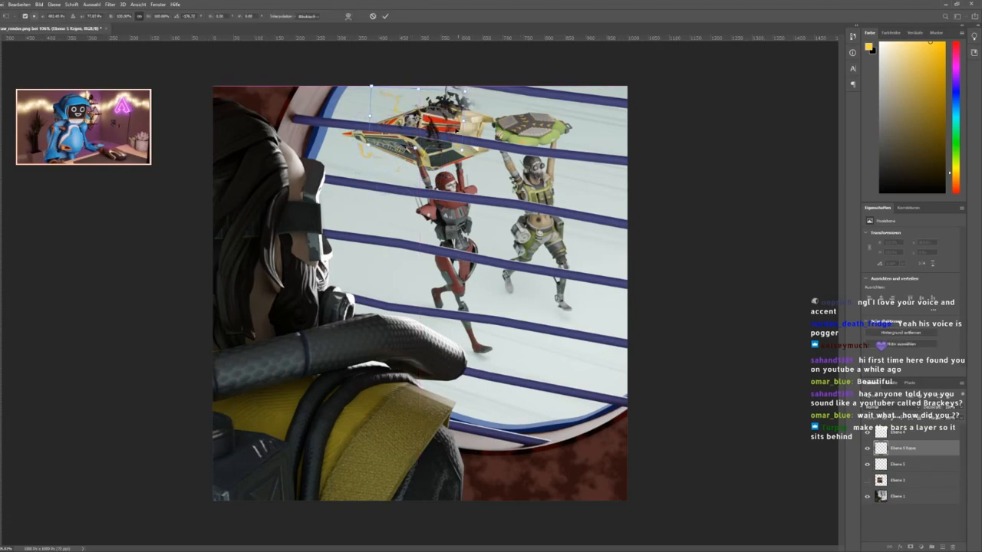
left_click(387, 16)
left_click(901, 465, "shift")
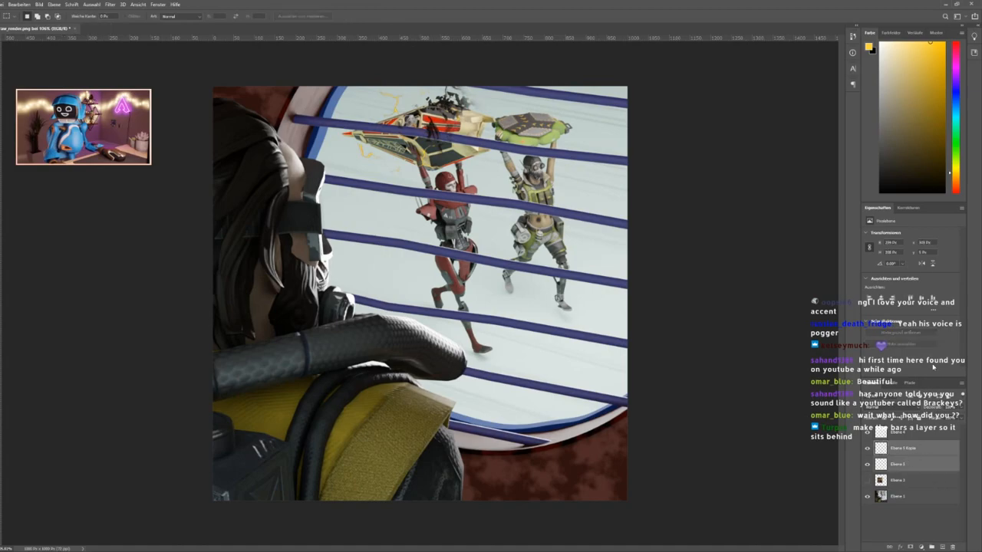
key("ctrl+e")
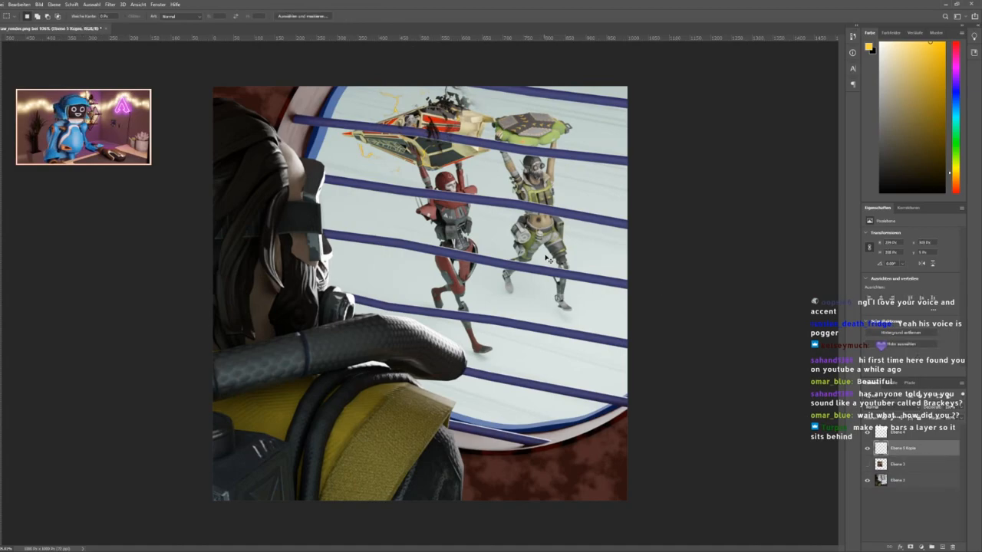
Load the merged lightning as a selection, hide its layer and create a yellow solid colour fill layer from the selection.
left_click(880, 449, "ctrl")
left_click(867, 449)
left_click(921, 546)
left_click(926, 405)
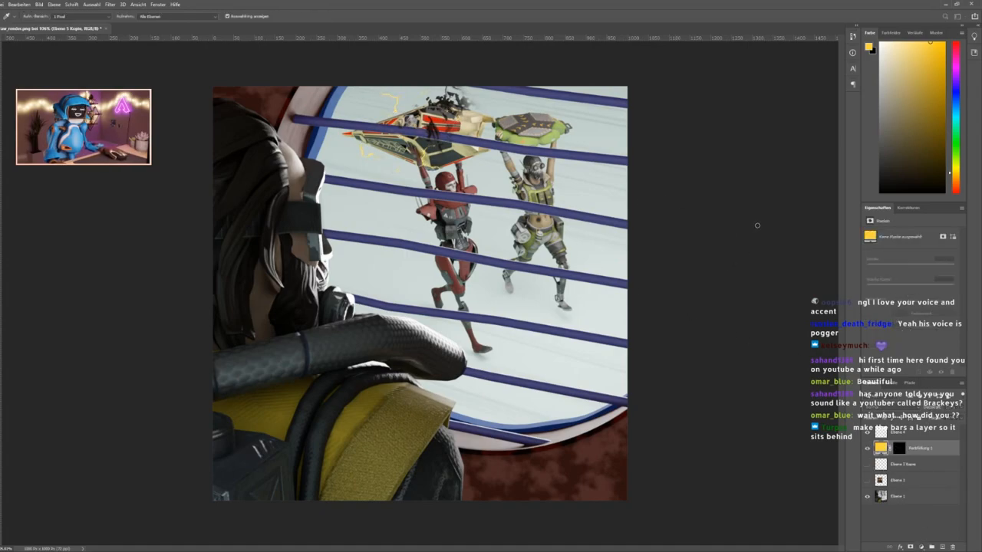
left_click(860, 248)
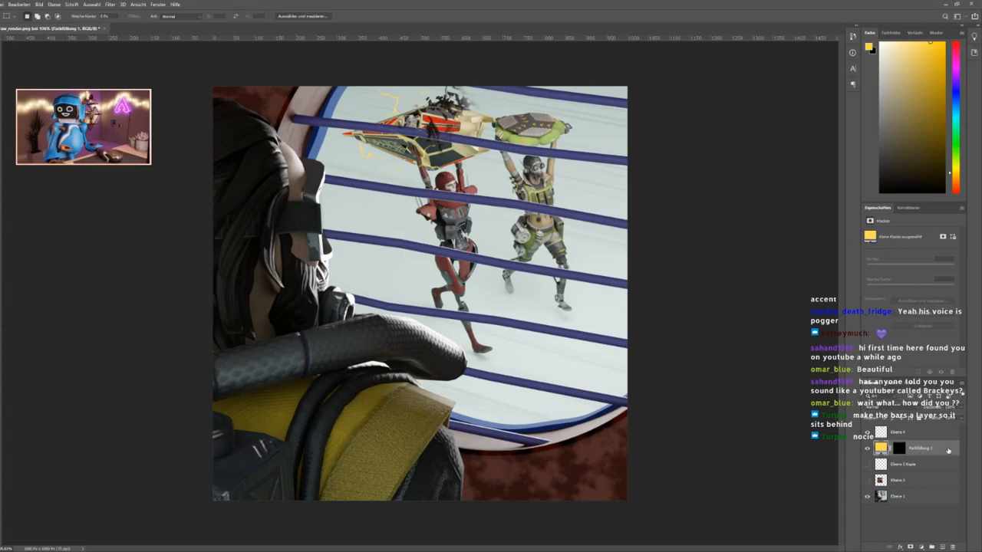
Add an orange Outer Glow effect to the yellow lightning fill layer.
key("h")
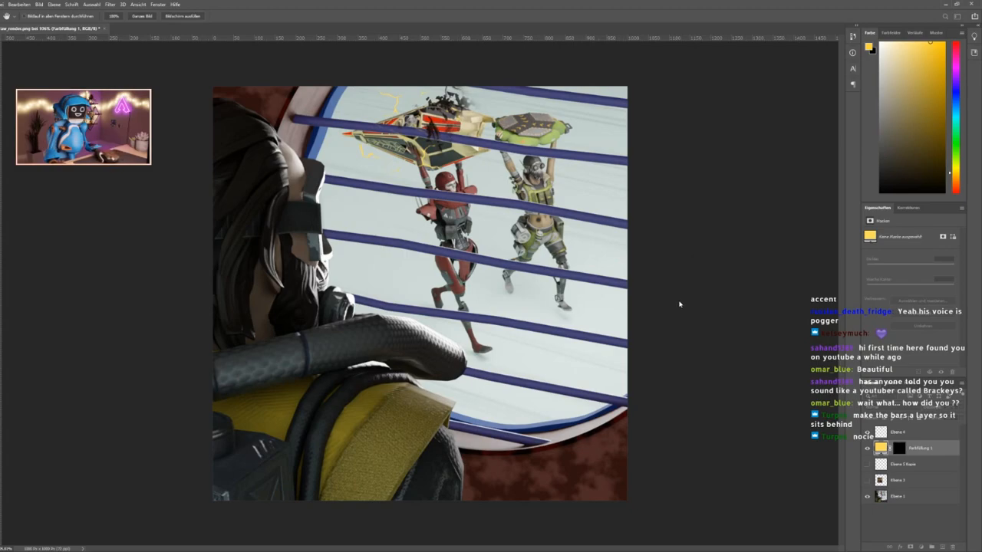
left_click(720, 318)
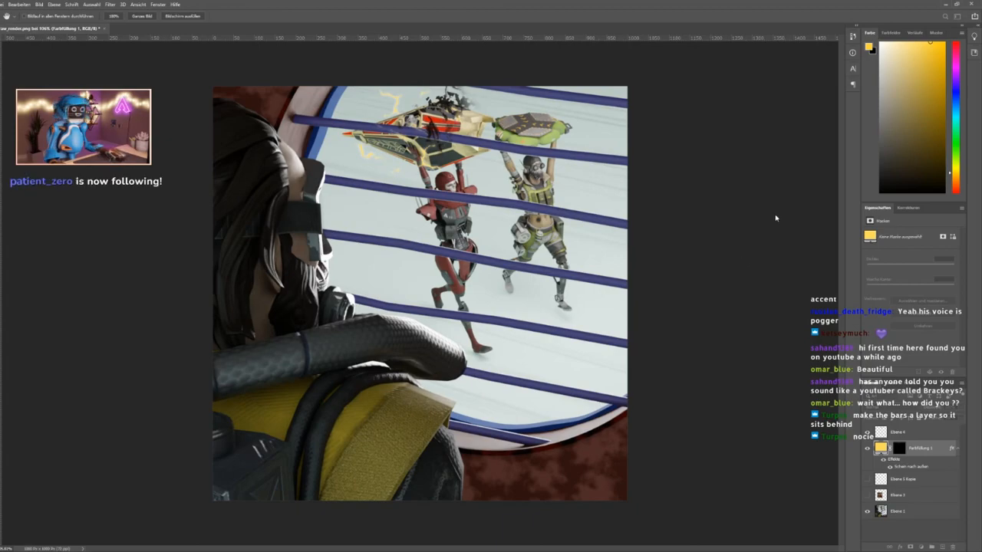
key("i")
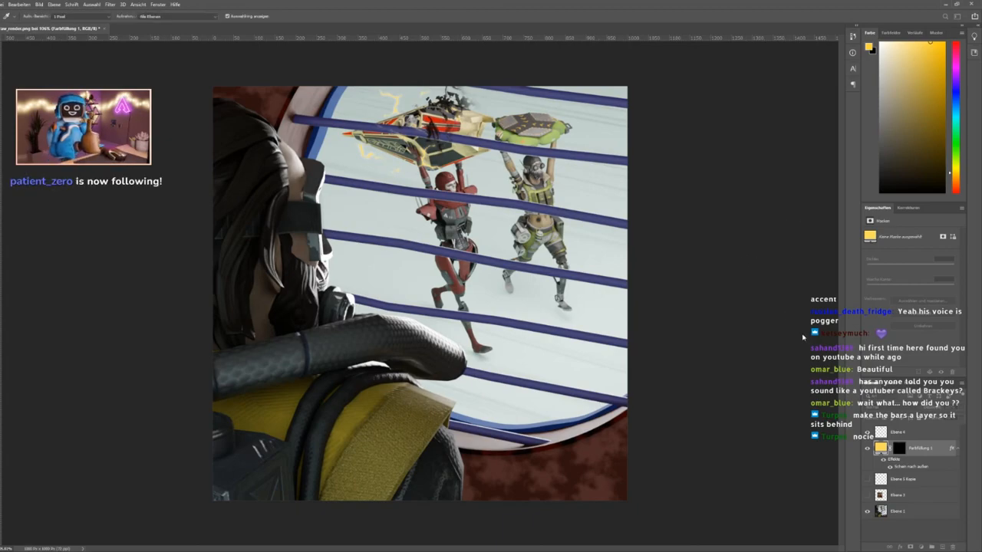
key("h")
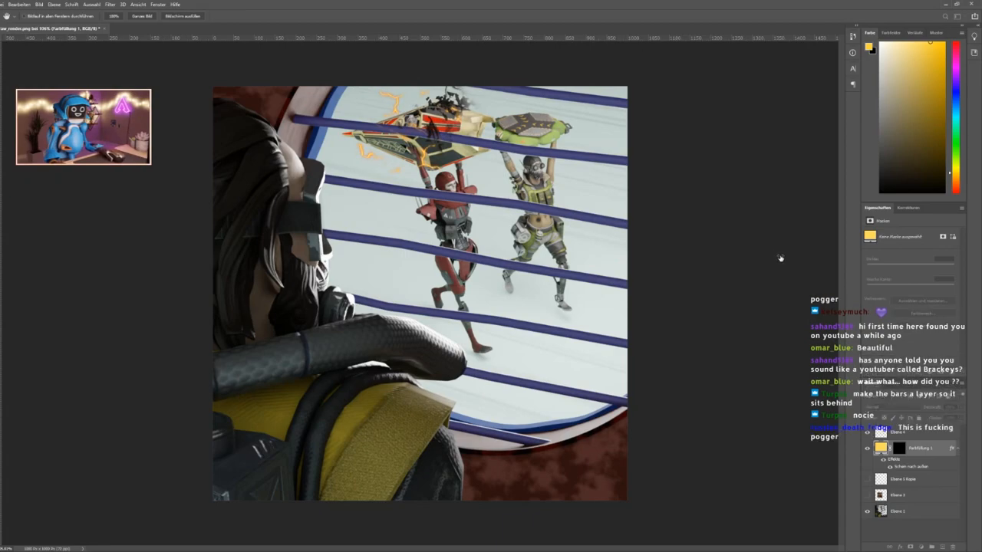
Group the smoke layer together with the glowing lightning fill layer.
key("m")
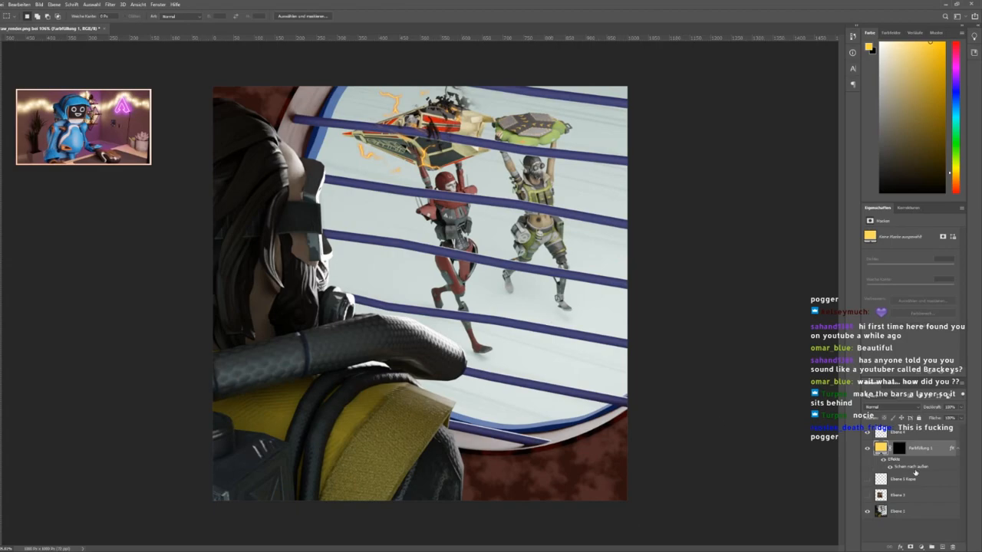
left_click(905, 434, "shift")
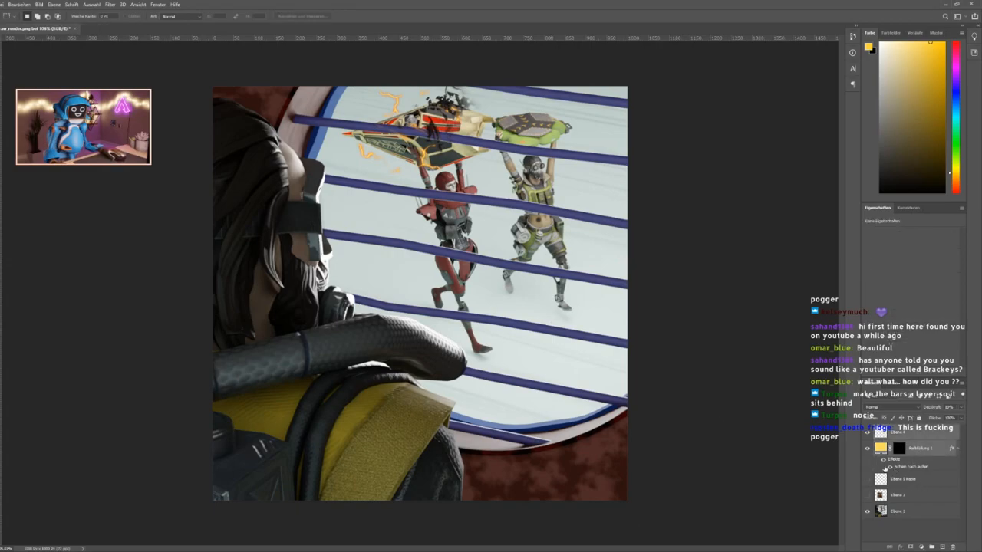
key("ctrl+g")
Try to isolate the rope crossing the totem with a rectangular object selection on the base render layer.
left_click(909, 477)
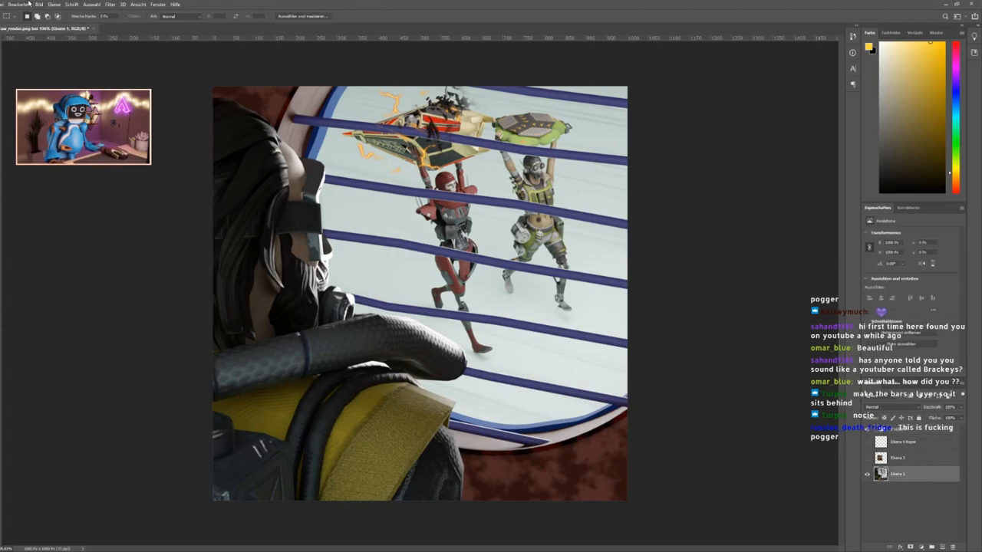
key("w")
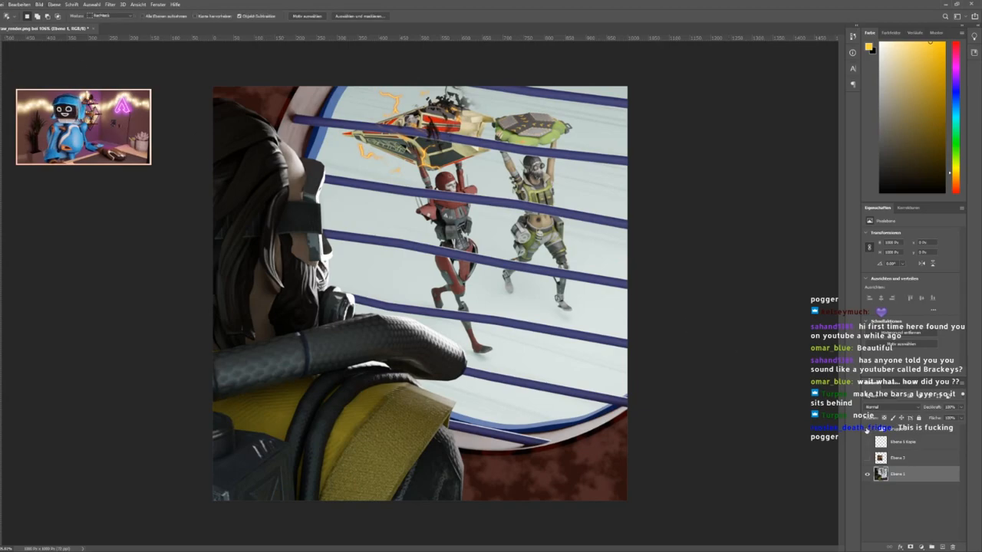
left_click_drag(285, 110, 631, 164)
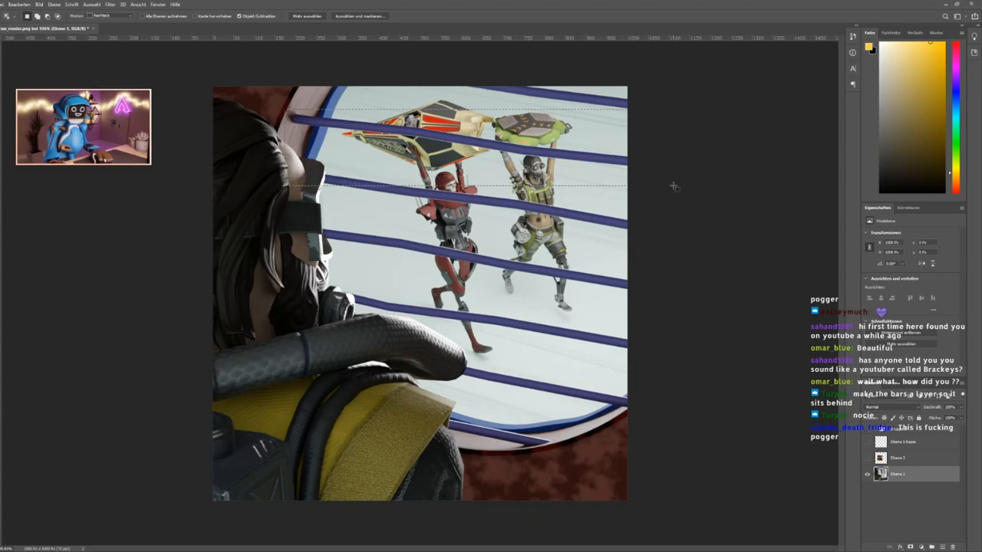
key("ctrl+d")
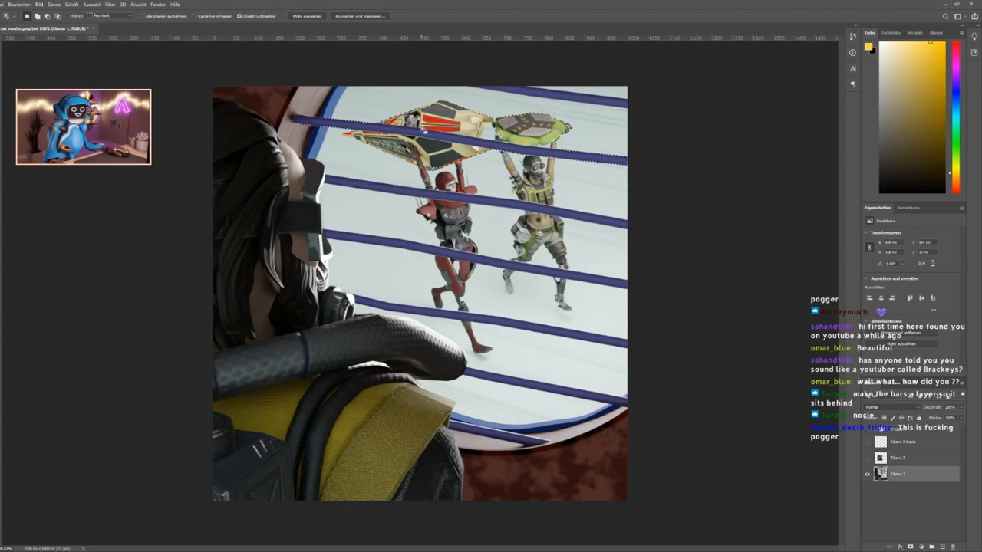
left_click(866, 430)
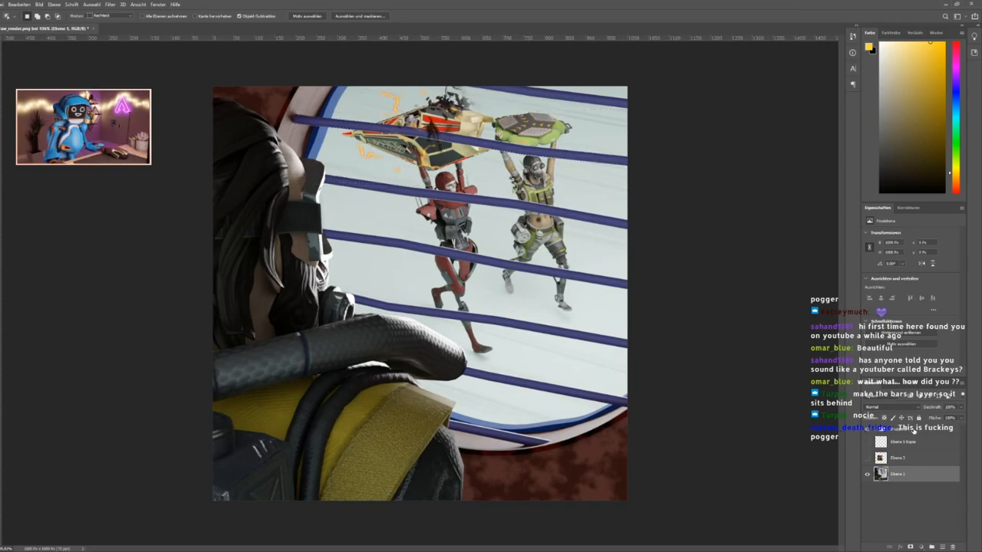
Add a mask to the effects group and paint it black along the rope so smoke and lightning sit behind it.
left_click(913, 430)
left_click(910, 546)
key("b")
key("x")
scroll(453, 96, "up", 5, "alt")
right_click_drag(456, 101, 455, 102, "alt")
right_click_drag(530, 111, 528, 110, "alt")
mouse_move(552, 112)
left_mouse_down()
mouse_move(401, 92)
mouse_move(418, 95)
left_mouse_up()
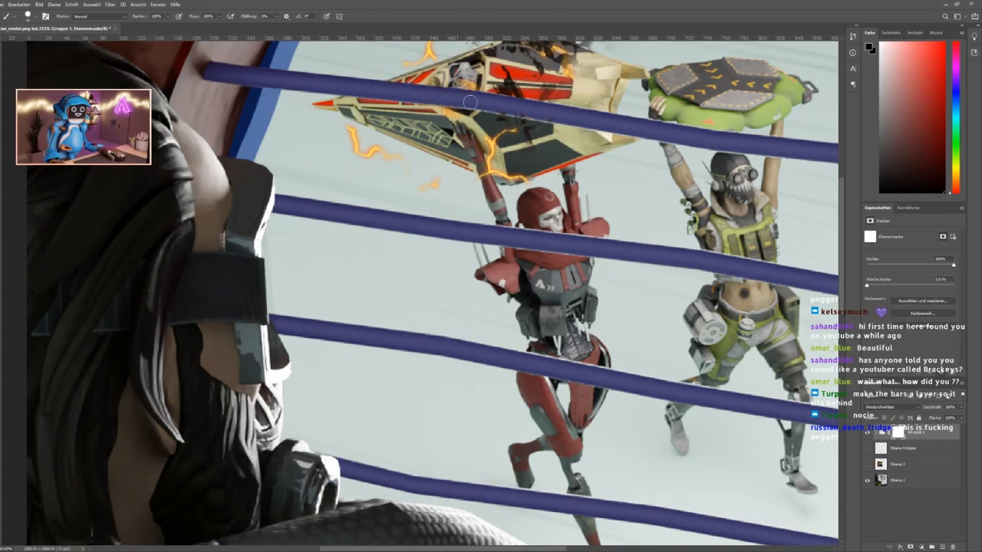
scroll(575, 120, "down", 3, "alt")
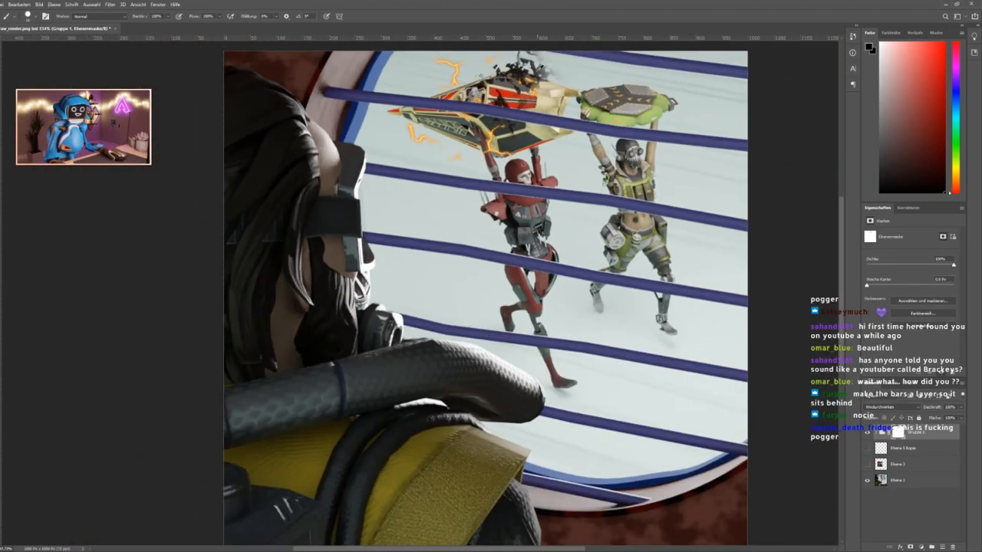
scroll(541, 102, "down", 5, "alt")
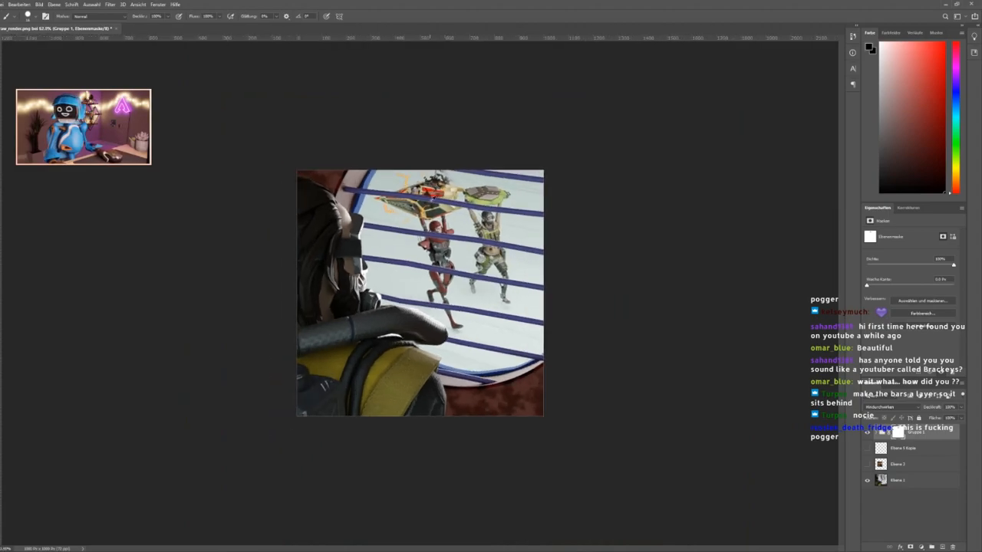
Add a new layer above the smoke inside the effects group and prepare a resized brush with black as its colour.
key("m")
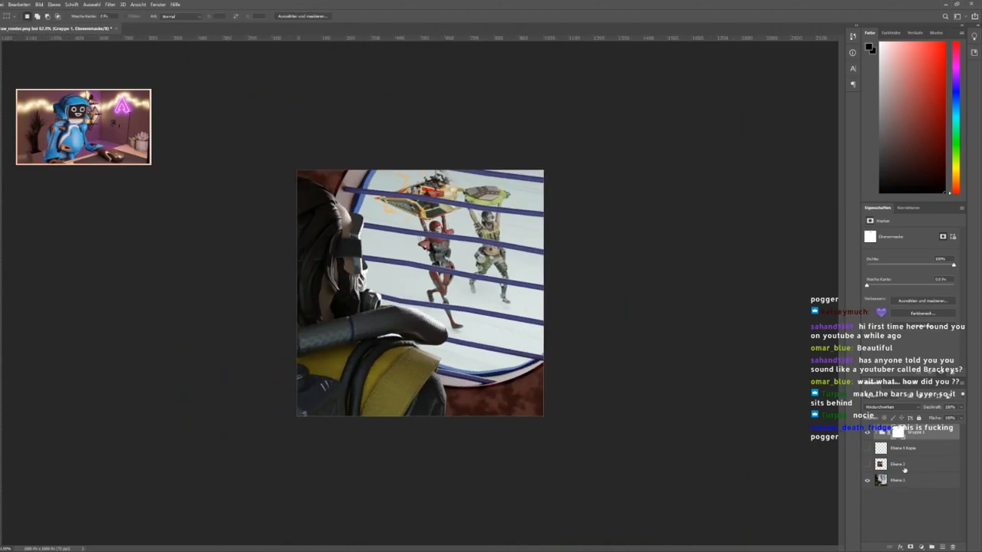
left_click(877, 434)
left_click(915, 450)
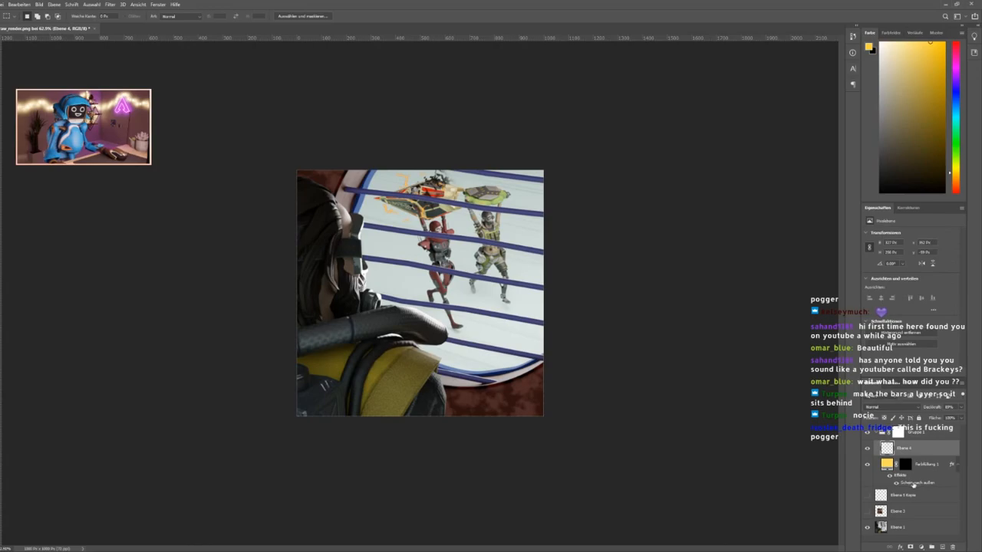
left_click(939, 546)
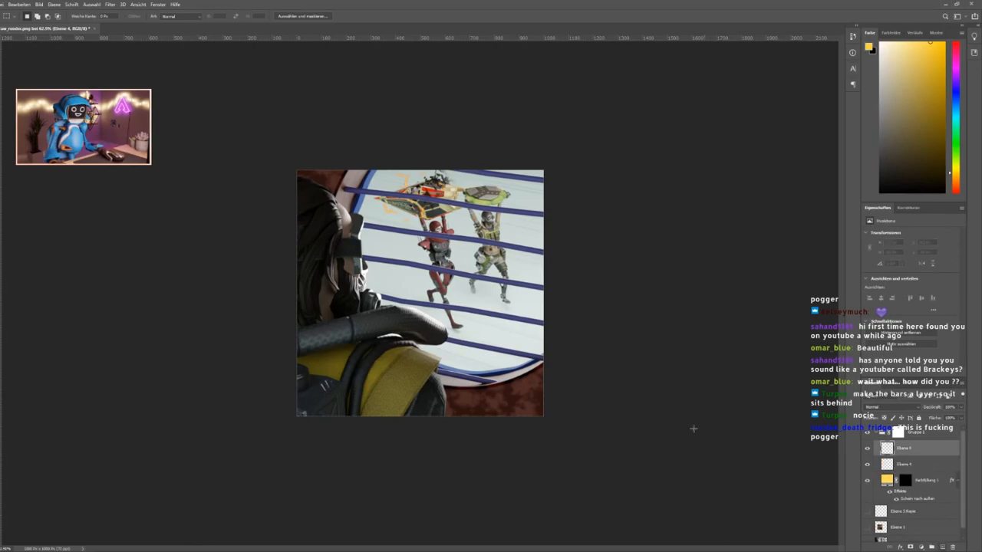
key("b")
key("d")
right_click_drag(405, 167, 416, 56, "alt")
scroll(428, 207, "up", 3, "alt")
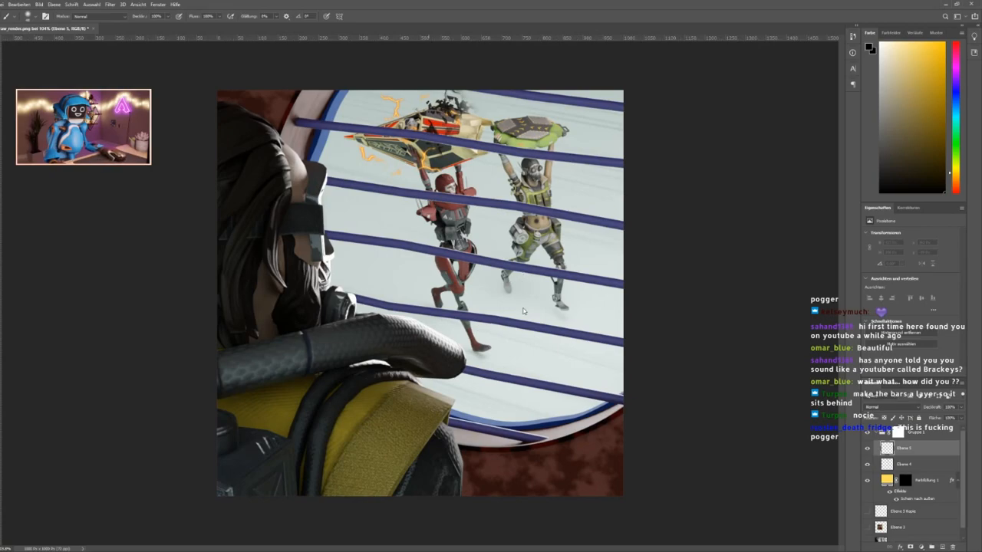
Try the Smudge tool at 24% strength, and try a black brush stroke on the snow beside Revenant.
key("r")
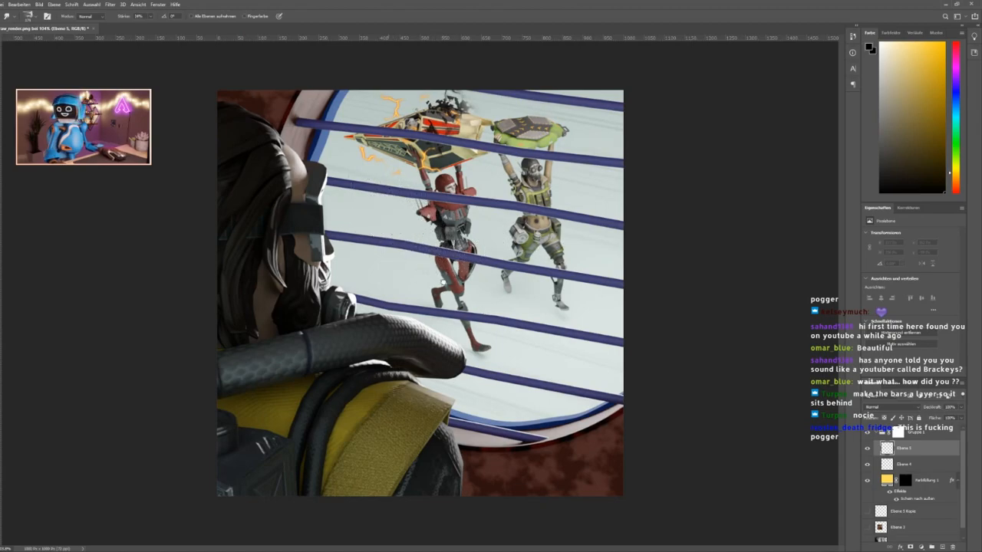
key("2")
key("4")
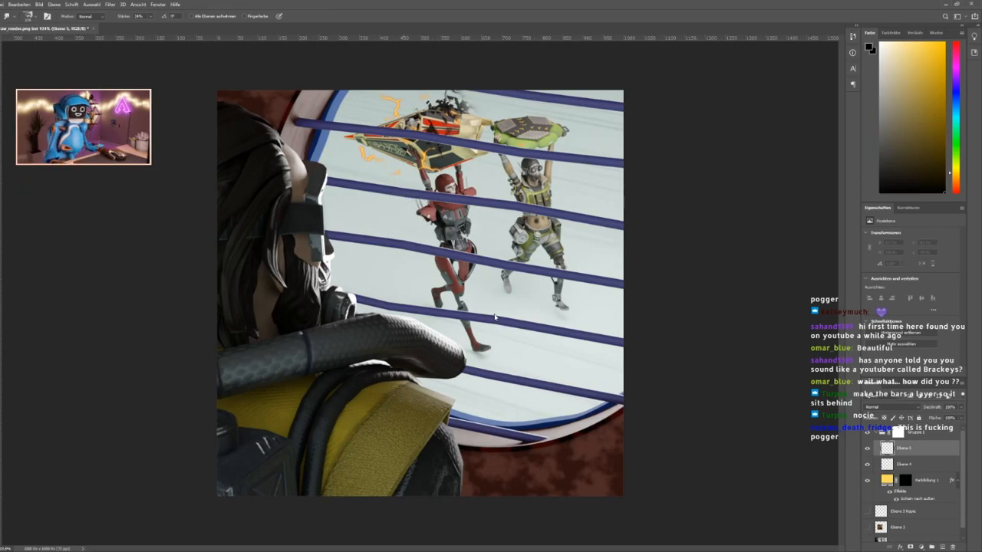
key("b")
left_click_drag(365, 209, 454, 233)
key("ctrl+z")
Lower the brush's opacity and flow and paint black splatter particles over and around the carried totem.
scroll(414, 161, "up", 3, "alt")
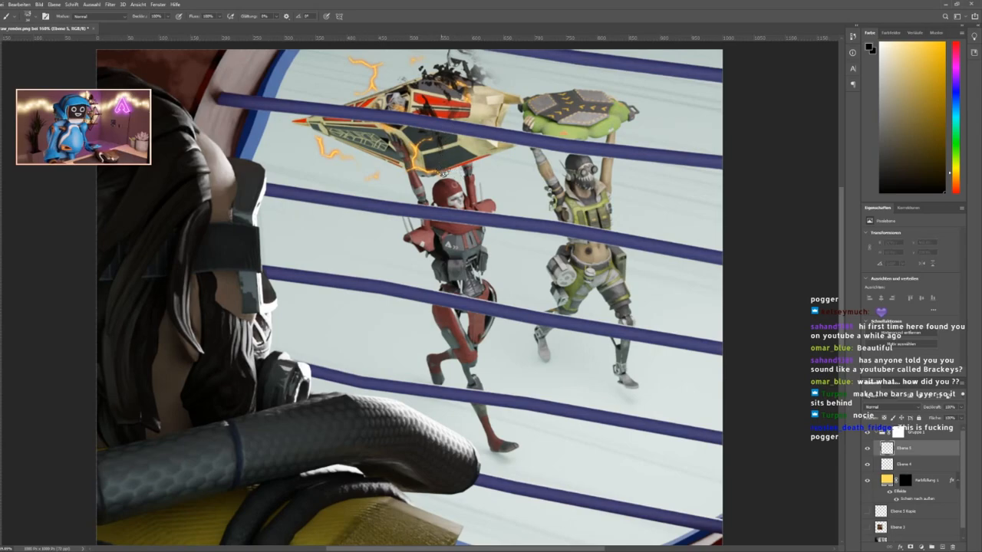
scroll(414, 160, "up", 3)
left_click_drag(412, 219, 413, 230)
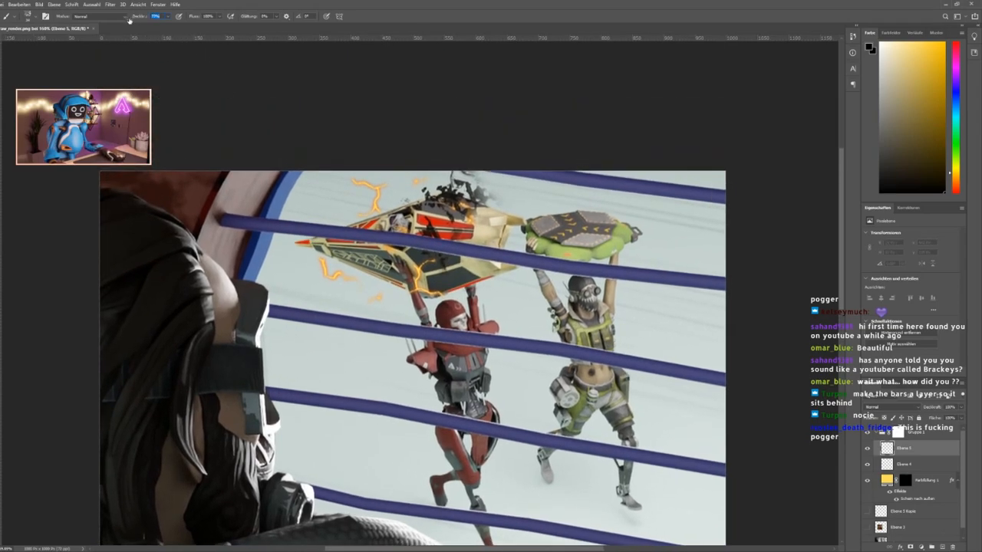
left_click_drag(196, 20, 171, 21)
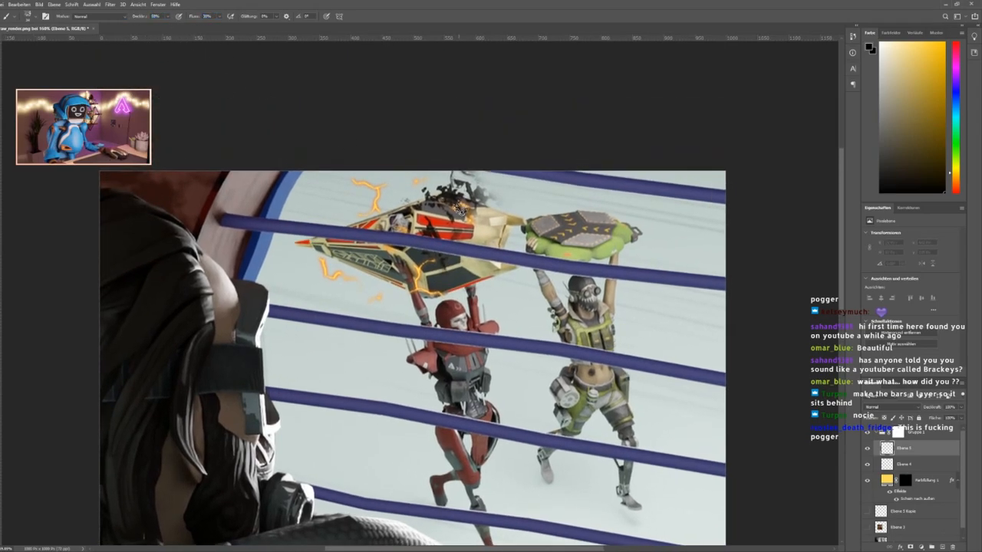
left_click_drag(465, 261, 490, 278)
left_click_drag(469, 198, 456, 244)
mouse_move(478, 280)
left_mouse_down()
mouse_move(373, 282)
mouse_move(375, 260)
left_mouse_up()
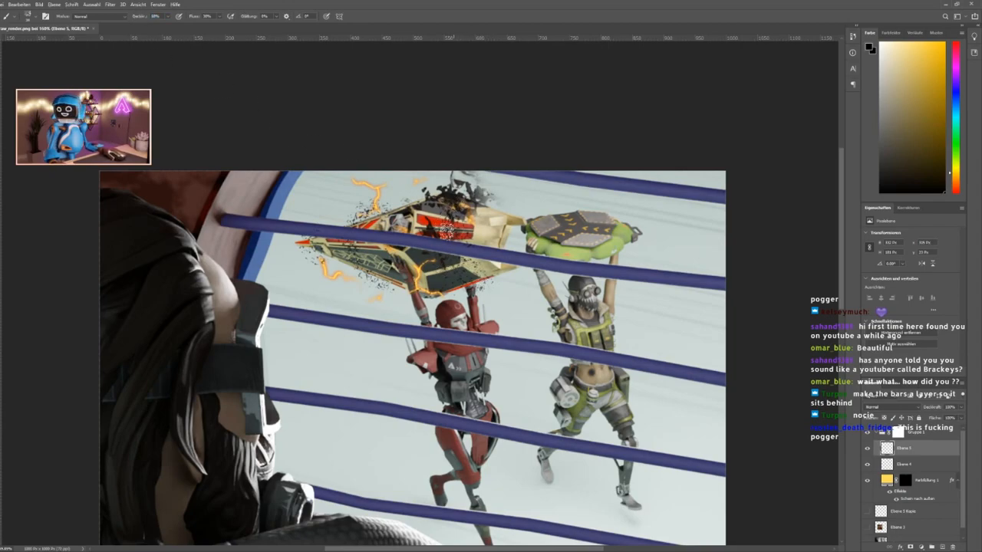
Paint denser black particles over the totem and brush the effects group's mask at 100% opacity to clear them from the rope.
left_click(207, 17)
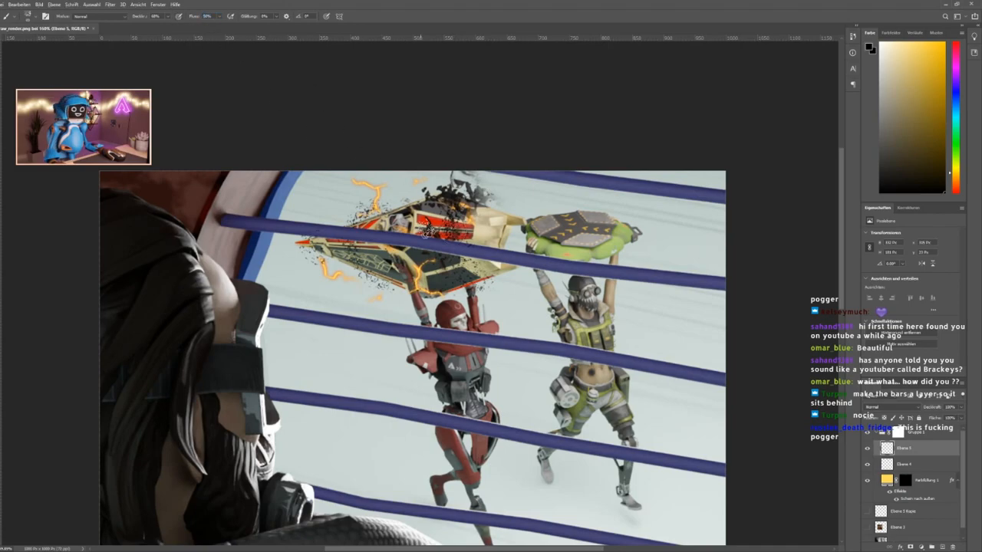
right_click_drag(446, 214, 406, 212, "alt")
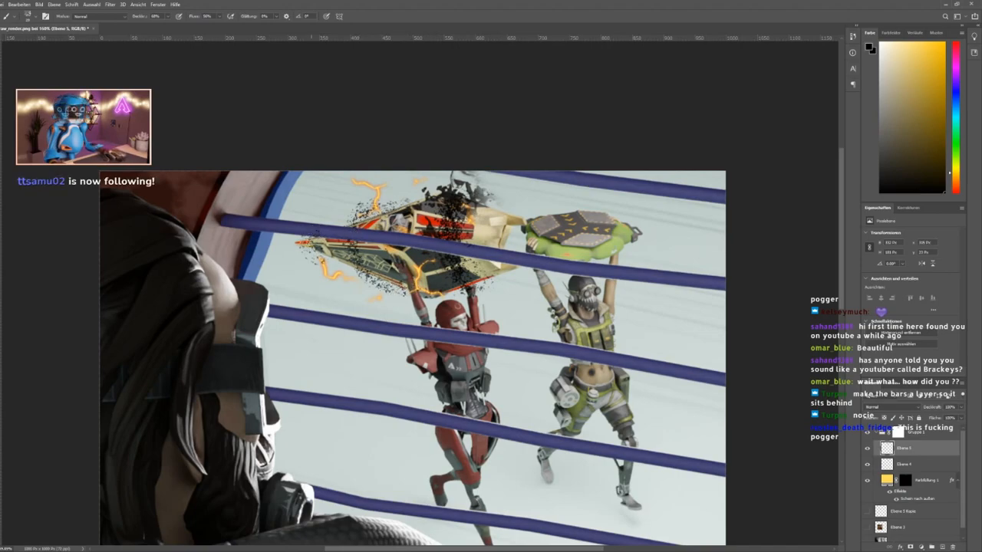
left_click(897, 433)
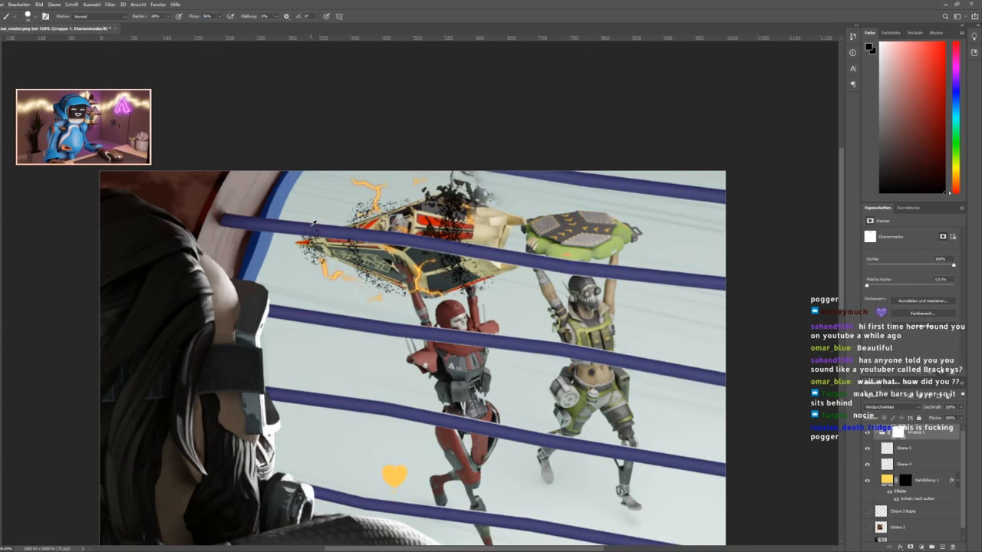
left_click_drag(200, 21, 217, 20)
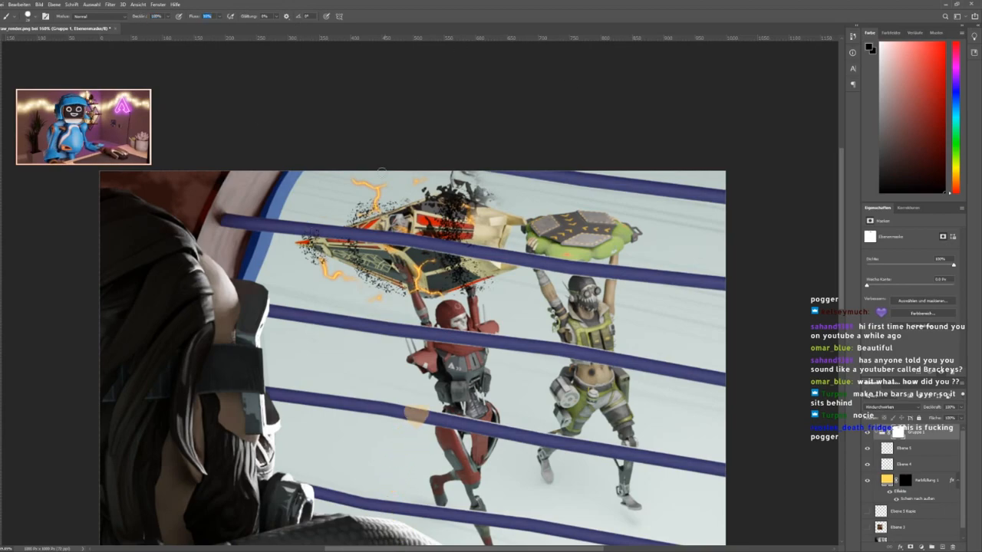
scroll(268, 228, "up", 6, "alt")
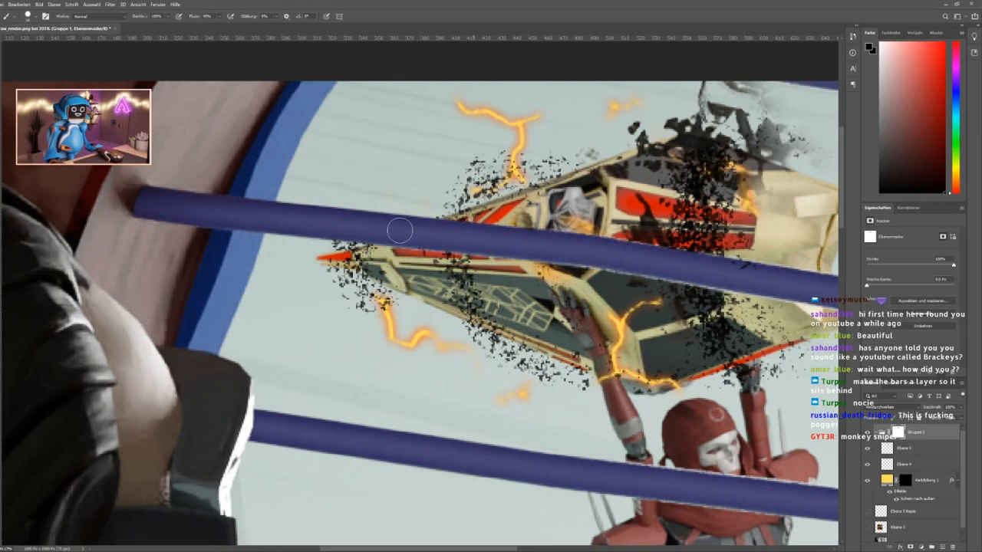
scroll(441, 242, "down", 10, "alt")
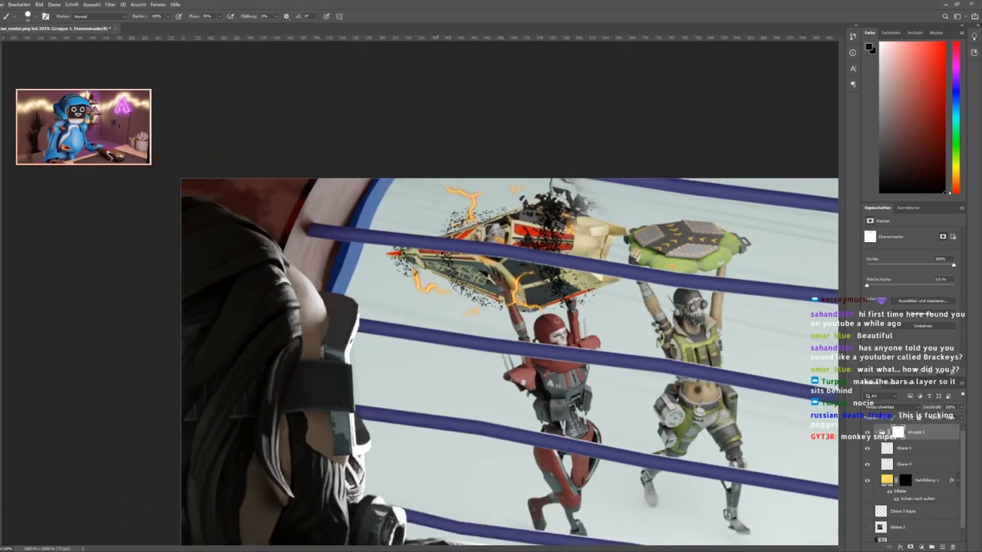
Add a layer mask to the smoke layer Ebene 4 and paint it with the splatter brush to thin the smoke above the totem.
scroll(450, 211, "up", 2, "alt")
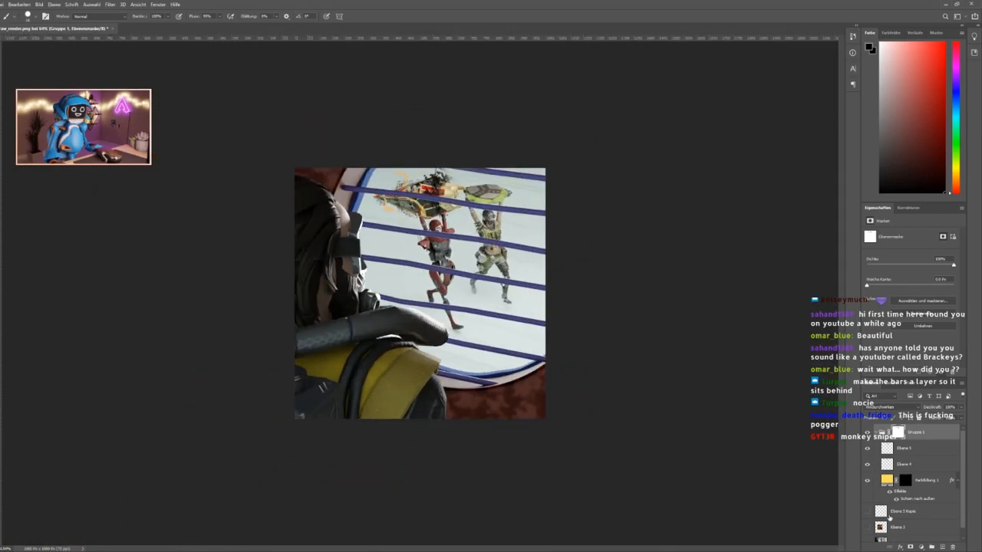
scroll(889, 516, "down", 1)
left_click(867, 456)
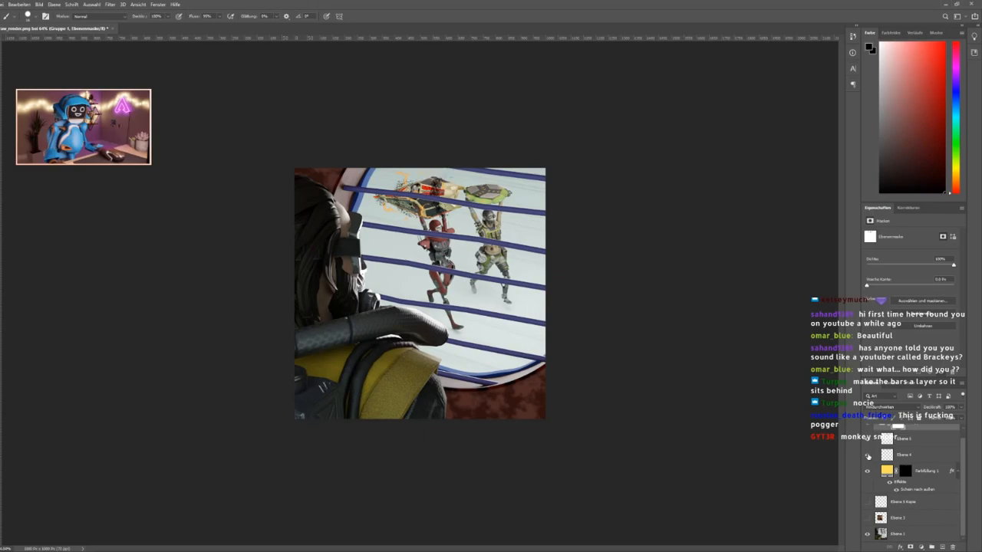
left_click(905, 456)
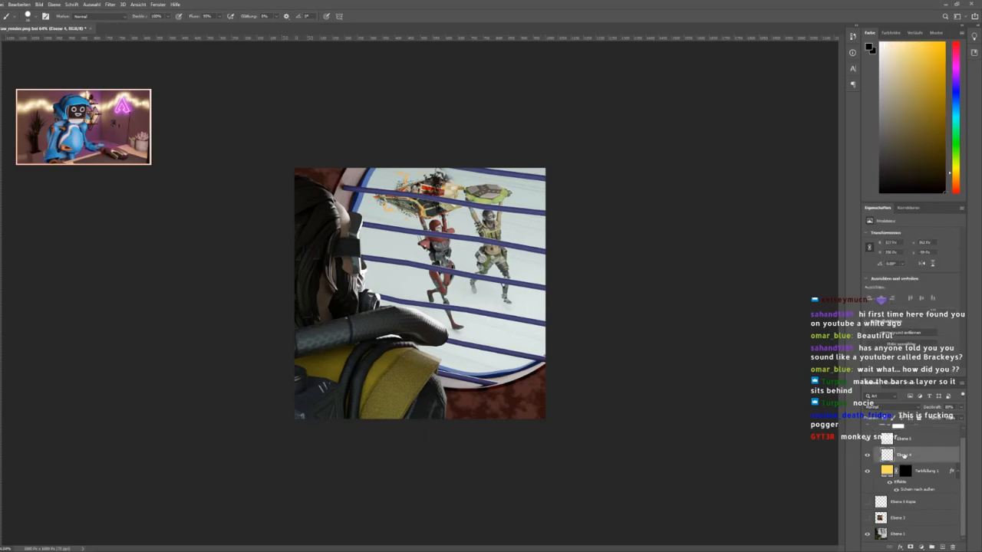
left_click(902, 443, "shift")
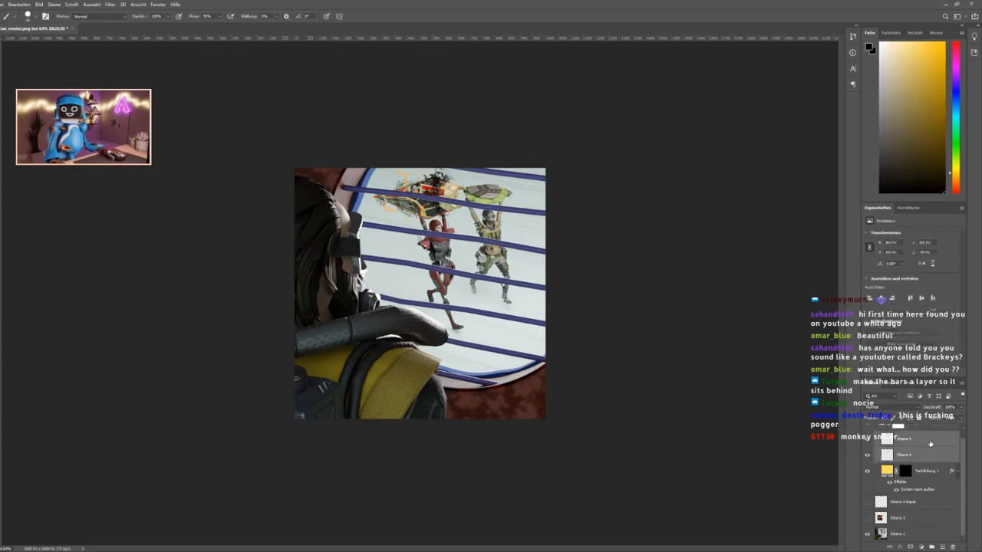
left_click(877, 458)
key("e")
key("b")
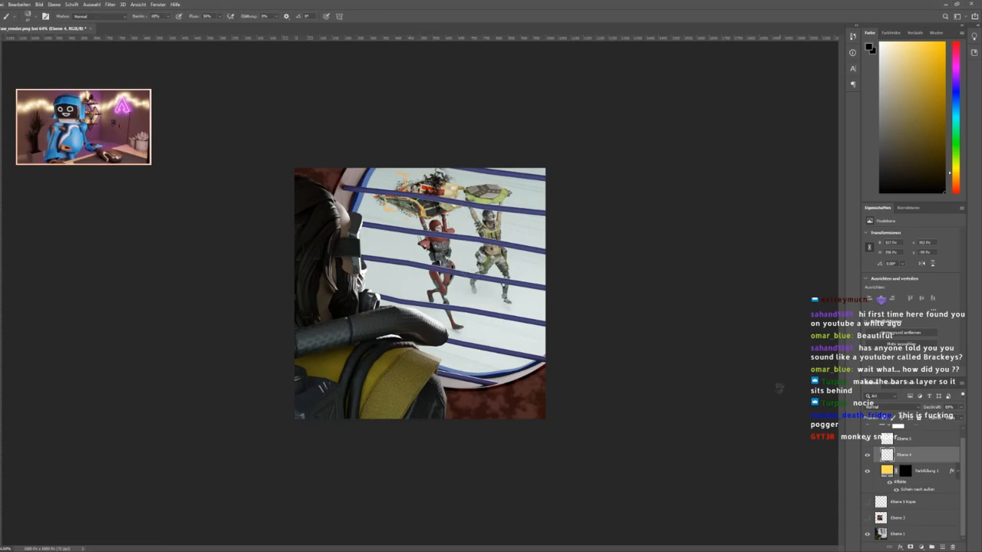
key("e")
key("b")
left_click(920, 547)
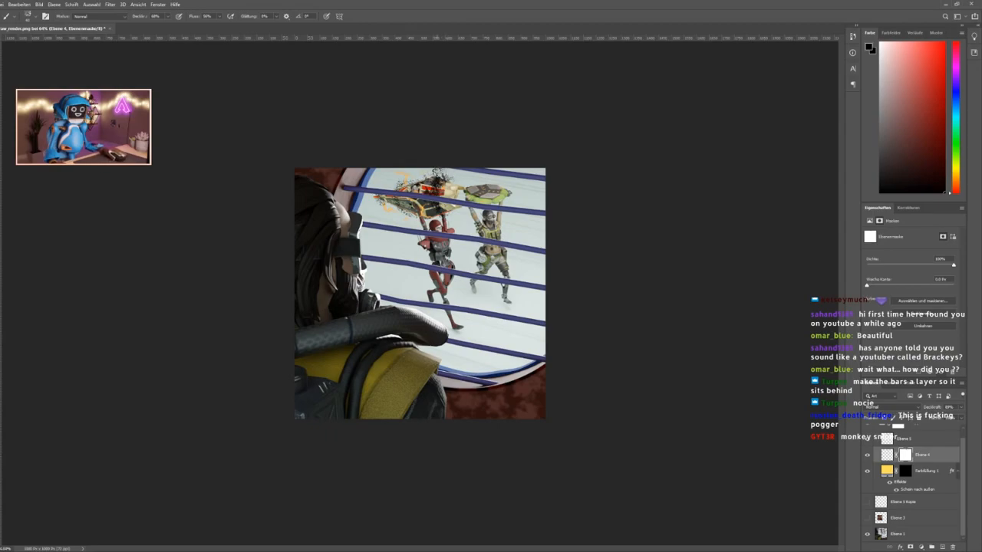
Add a layer mask to the particle layer Ebene 5, paint away some particles, and lower the layer's opacity to 62%.
left_click(898, 439)
left_click(910, 547)
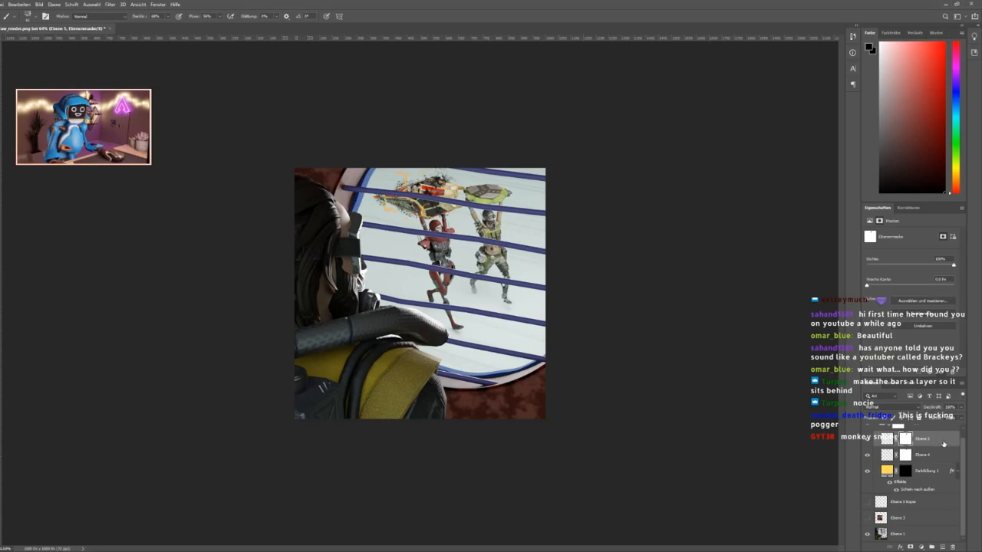
left_click_drag(933, 407, 961, 412)
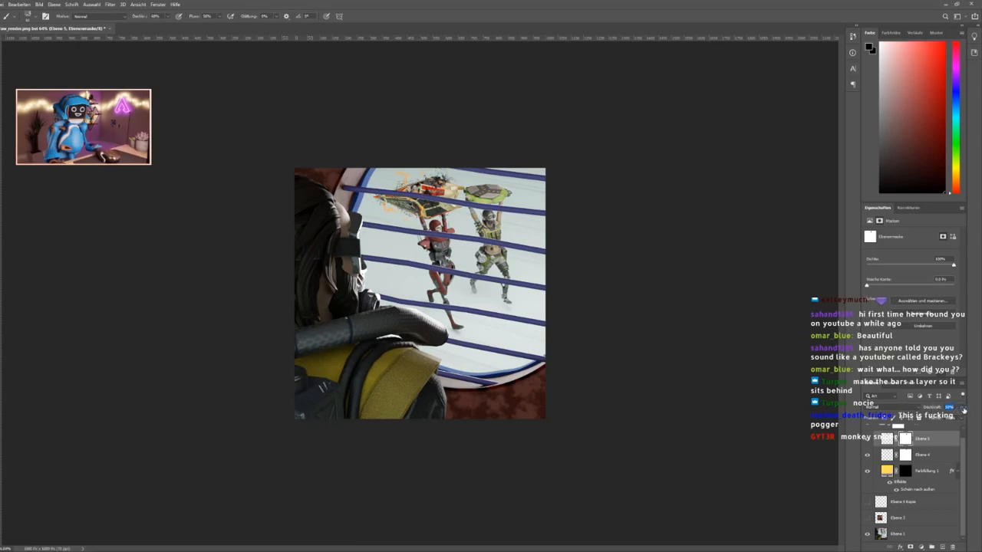
scroll(493, 203, "down", 5, "alt")
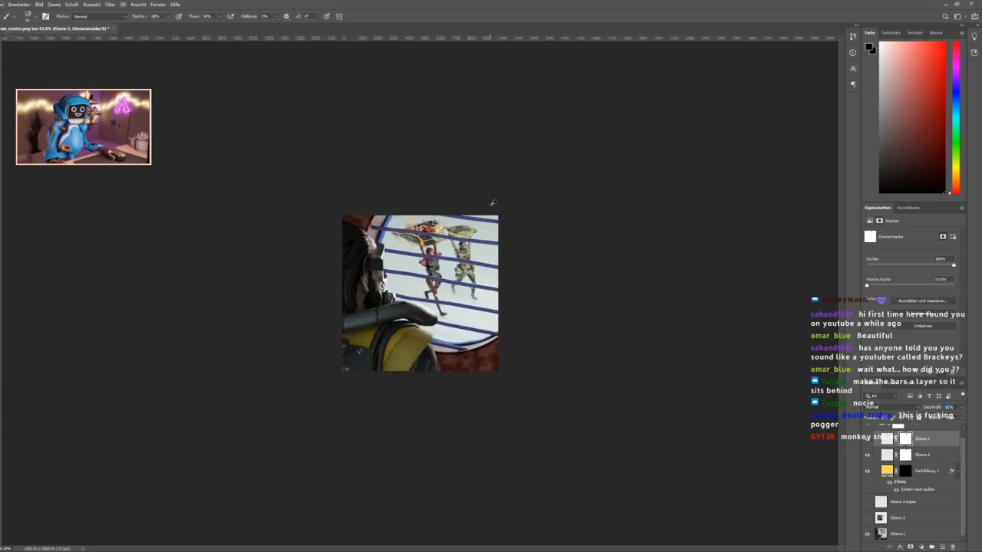
Place the original Squidward meme image, scale it to fill the whole canvas, and move its layer above the effects group.
key("m")
scroll(884, 462, "up", 1)
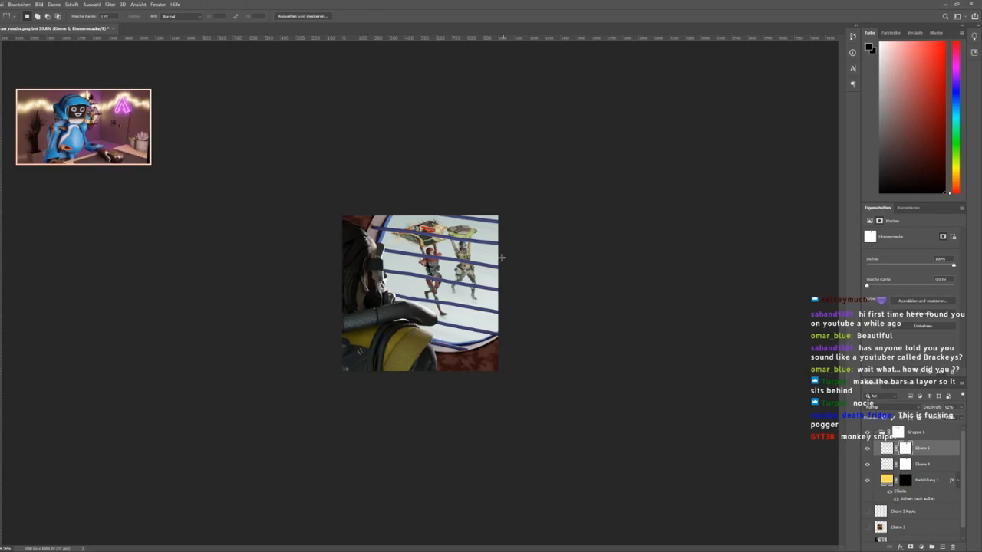
key("ctrl+plus")
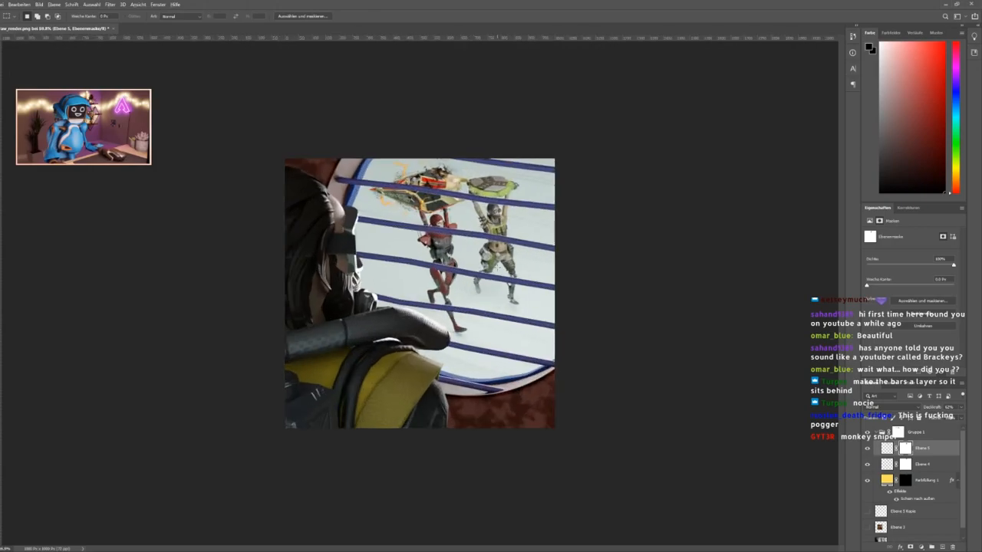
key("ctrl+plus")
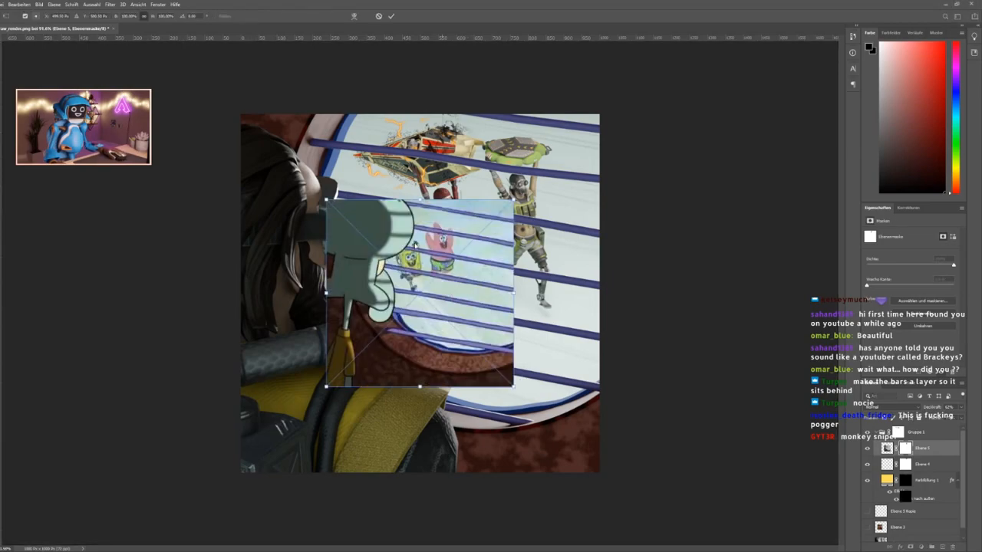
left_click_drag(394, 230, 307, 144)
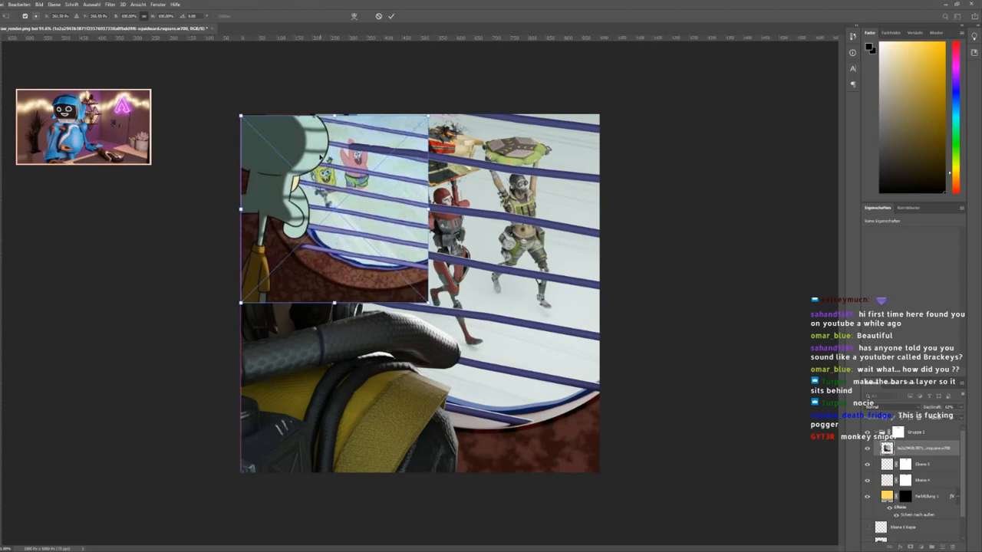
left_click_drag(427, 300, 601, 473)
left_click(392, 16)
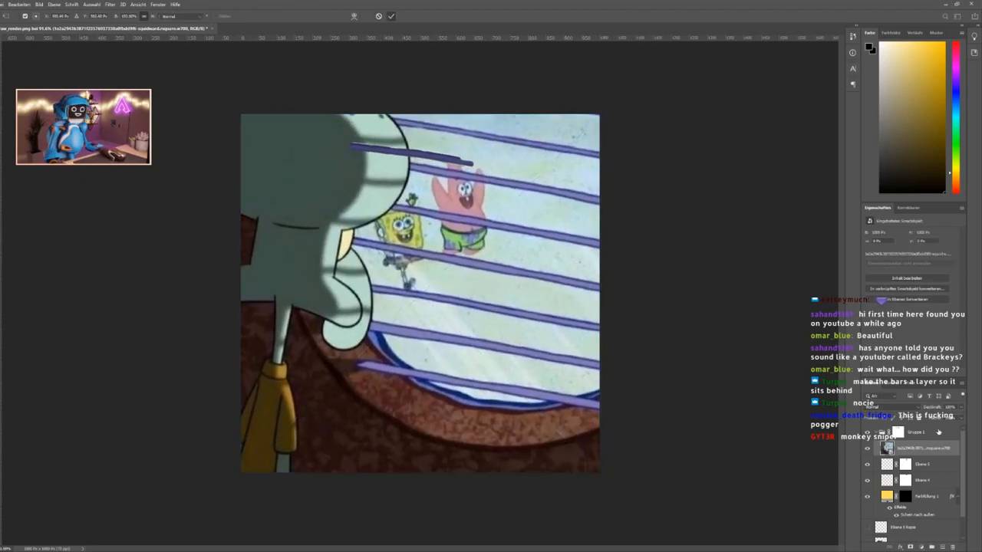
left_click_drag(915, 424, 915, 424)
Compare the render with the original meme by repeatedly toggling the meme layer's visibility at reduced zoom levels.
scroll(502, 368, "down", 6, "alt")
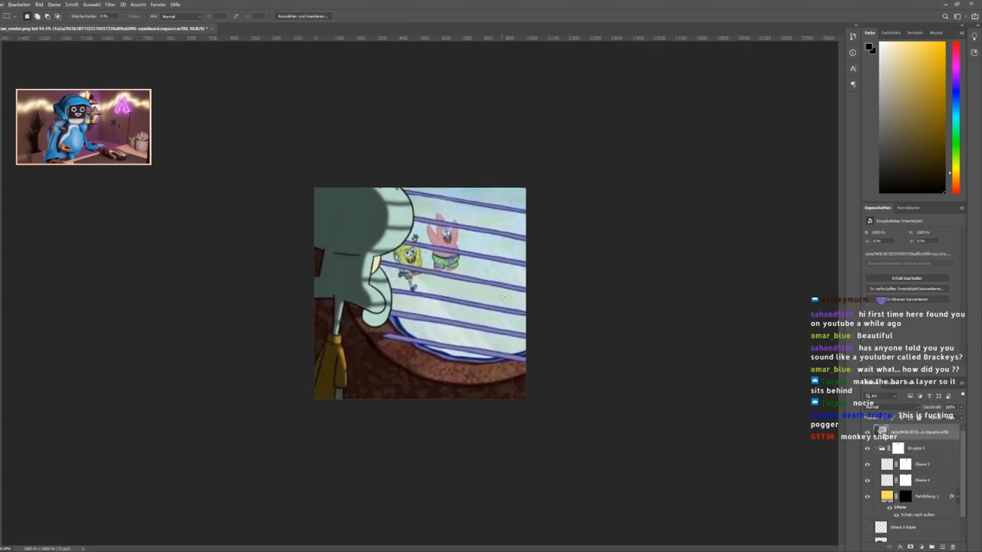
left_click(867, 435)
left_click(868, 435)
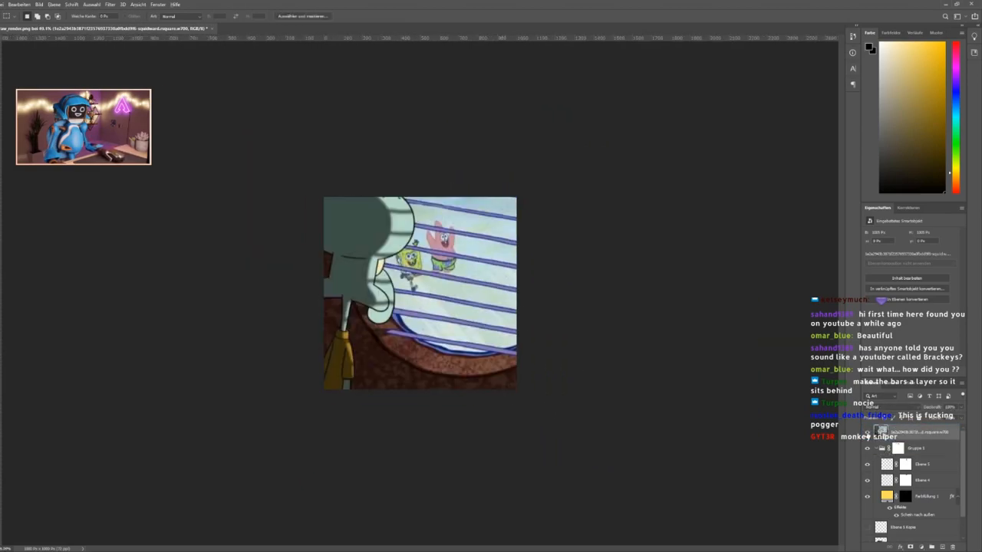
left_click(868, 435)
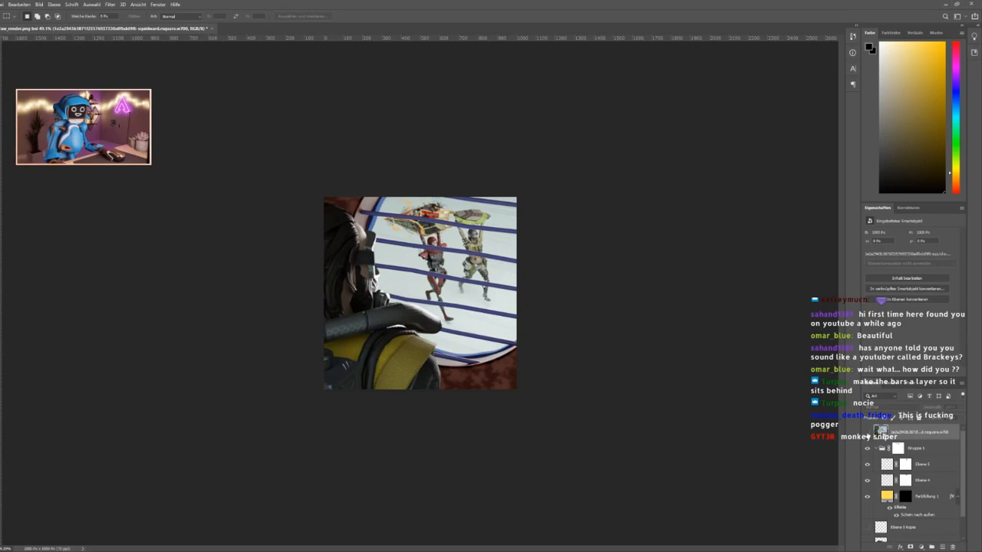
left_click(867, 435)
left_click(867, 435)
scroll(444, 268, "down", 4, "alt")
scroll(441, 266, "up", 2, "alt")
scroll(420, 293, "down", 2, "alt")
scroll(421, 293, "up", 2, "alt")
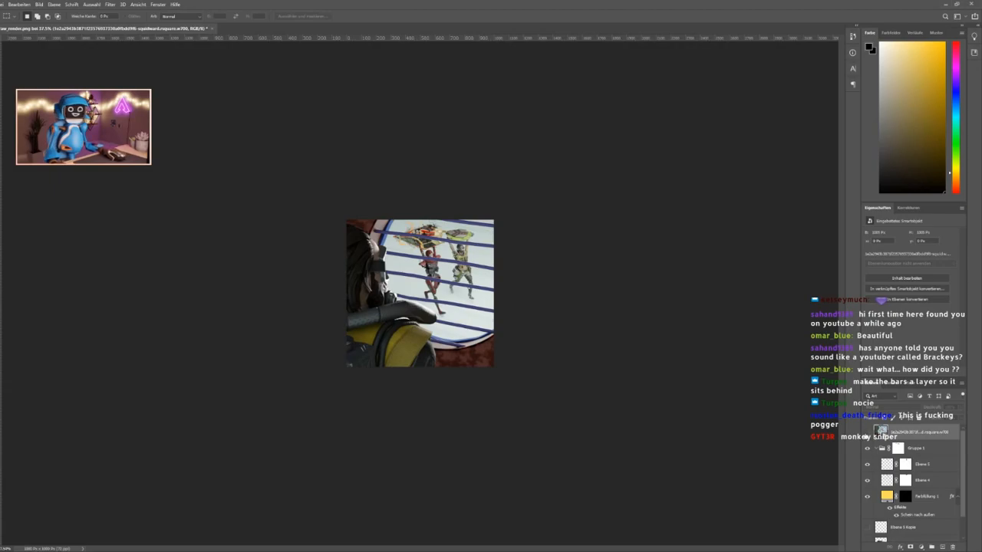
left_click(868, 432)
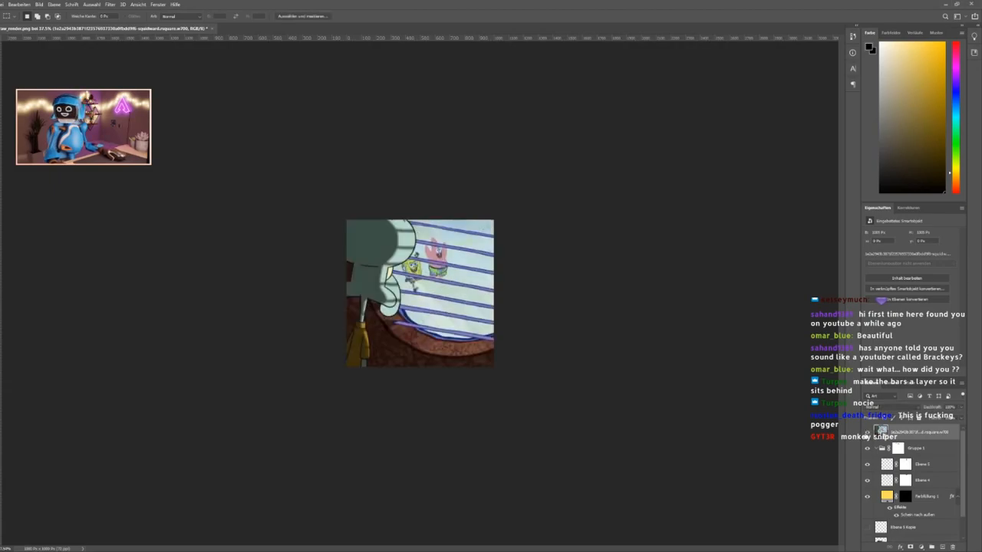
left_click(868, 433)
scroll(436, 298, "down", 3, "alt")
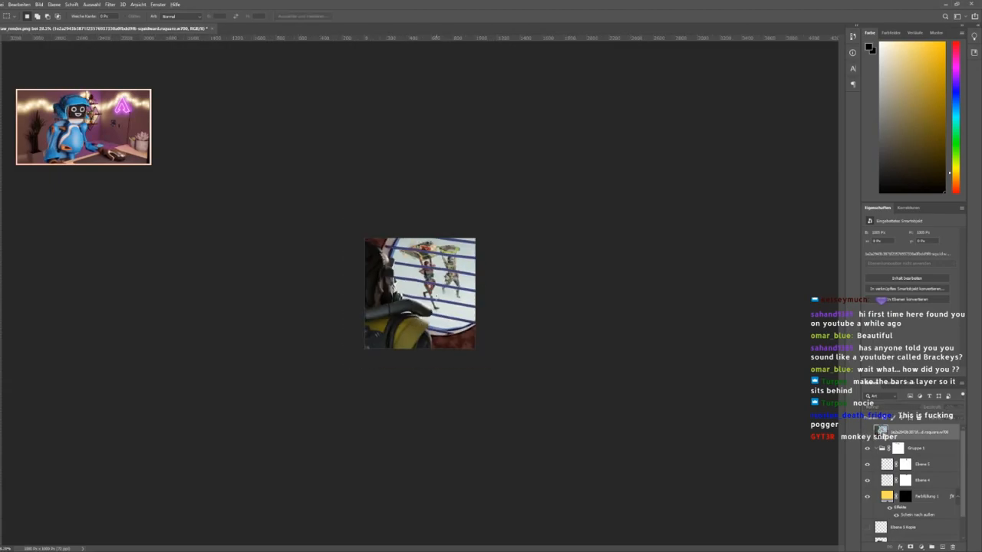
scroll(419, 293, "up", 5, "alt")
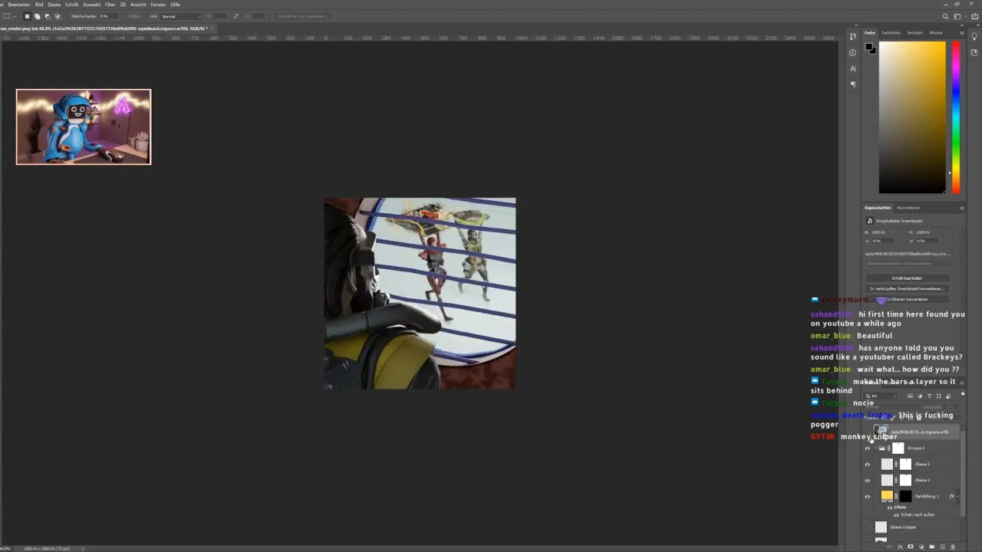
left_click(868, 434)
left_click(868, 434)
left_click(868, 434)
left_click(868, 434)
Create a solid colour fill layer in bright blue and place it directly above the effects group.
left_click(921, 449)
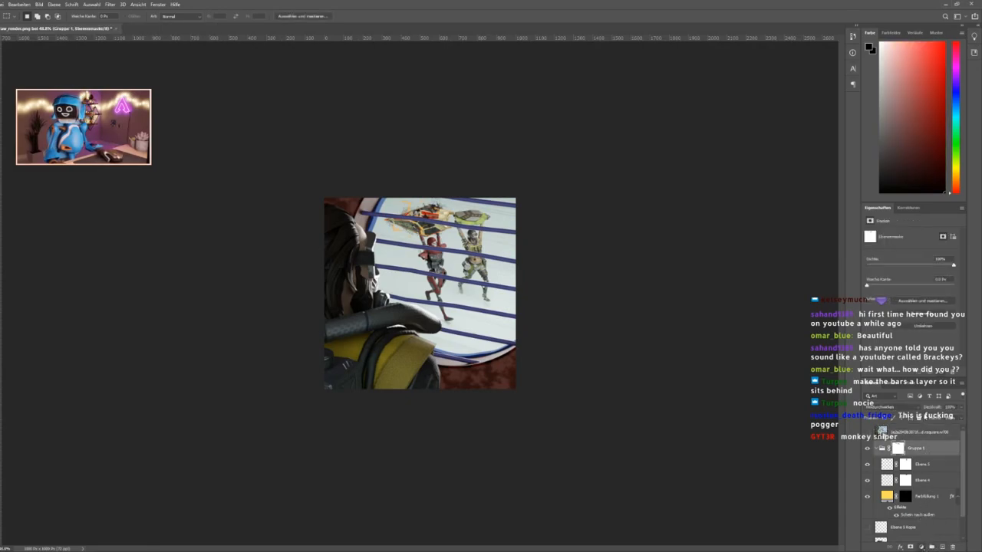
left_click(925, 381)
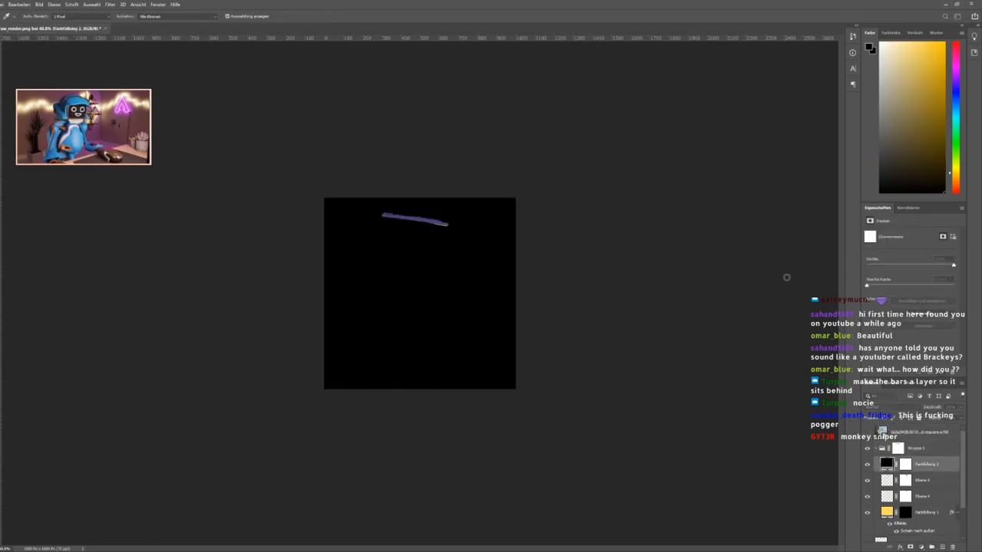
left_click_drag(780, 257, 768, 230)
left_click(889, 239)
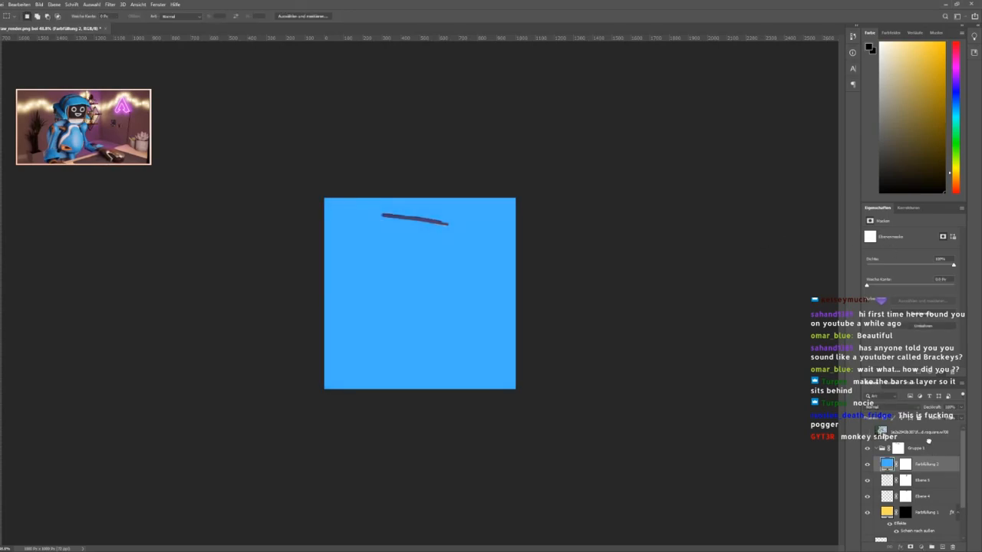
left_click_drag(924, 455, 912, 441)
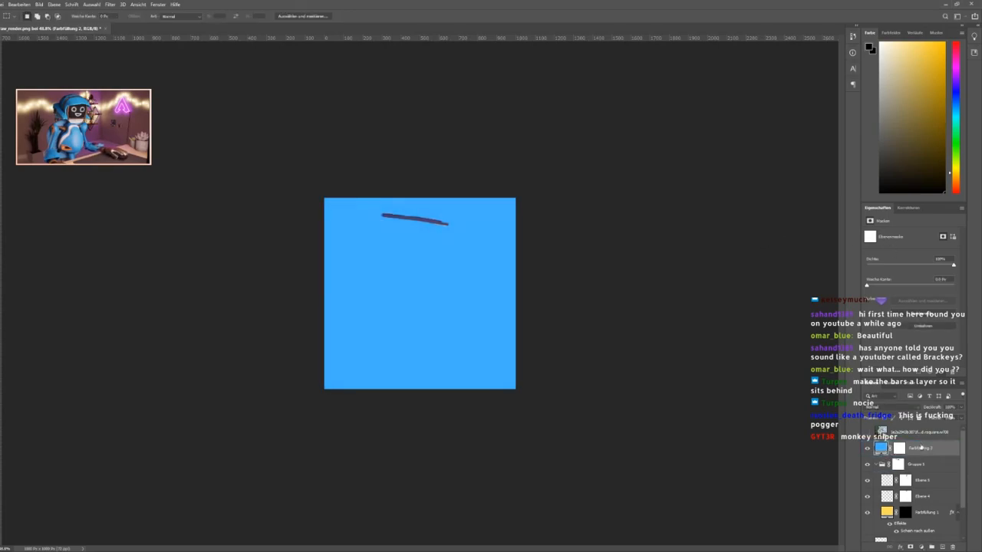
Try several blend modes on the blue fill layer Farbfüllung 2 and settle on Soft Light.
scroll(887, 412, "down", 6)
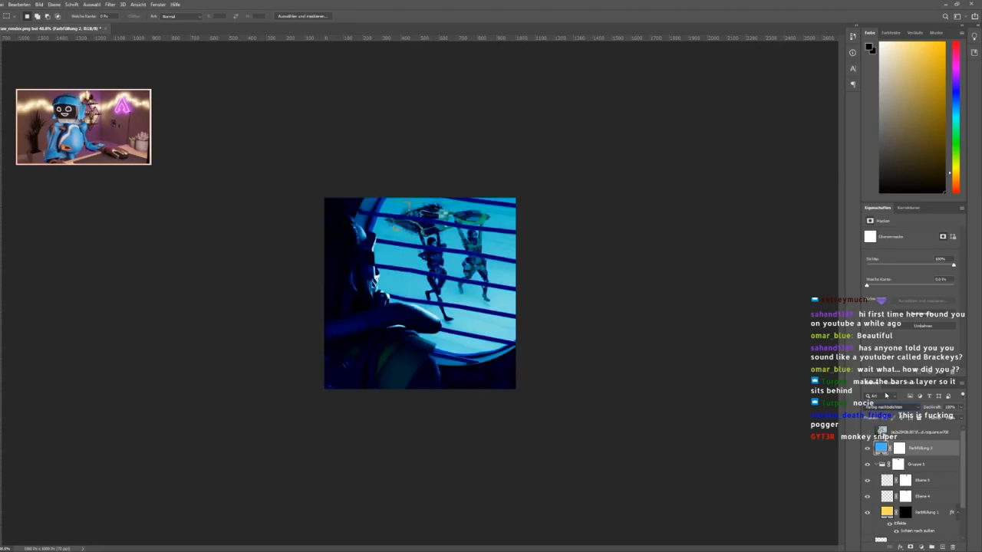
scroll(889, 420, "down", 5)
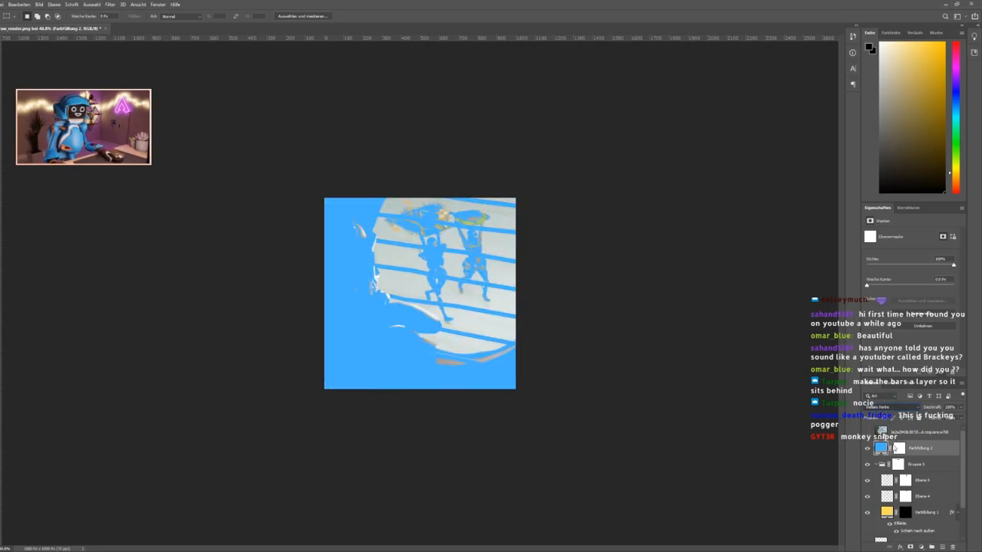
scroll(883, 420, "down", 1)
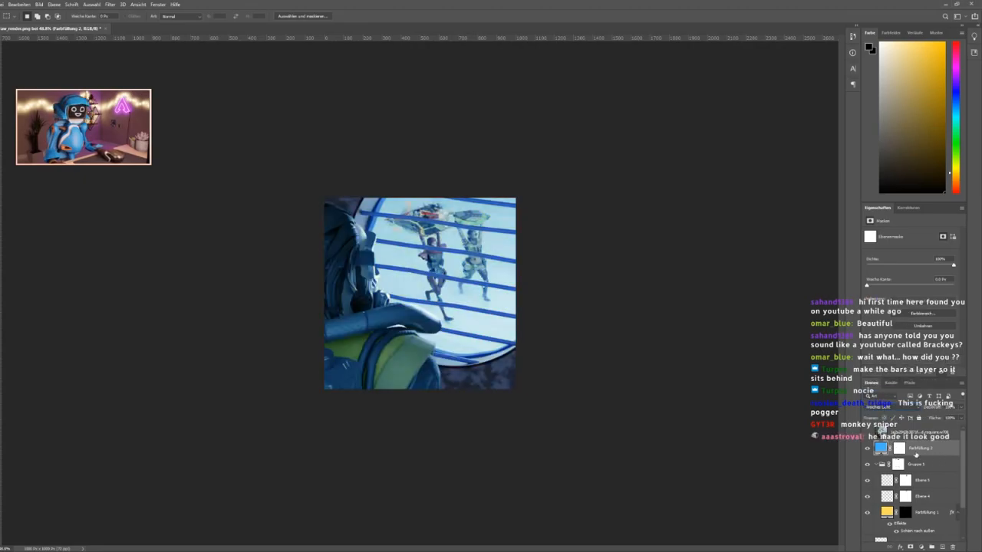
Shift the colour of the fill layer Farbfüllung 2 towards cyan and lower the layer's opacity.
key("i")
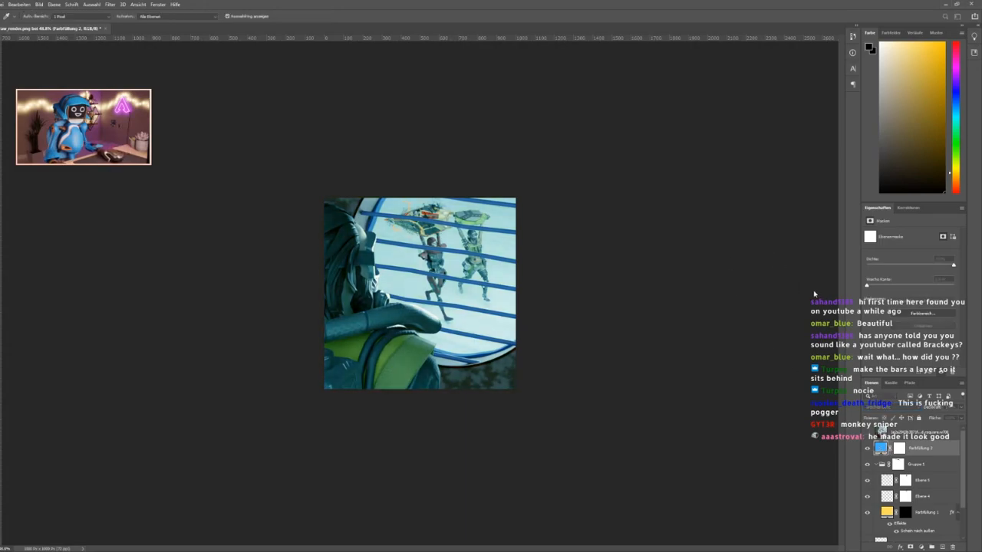
key("m")
scroll(456, 291, "up", 3, "alt")
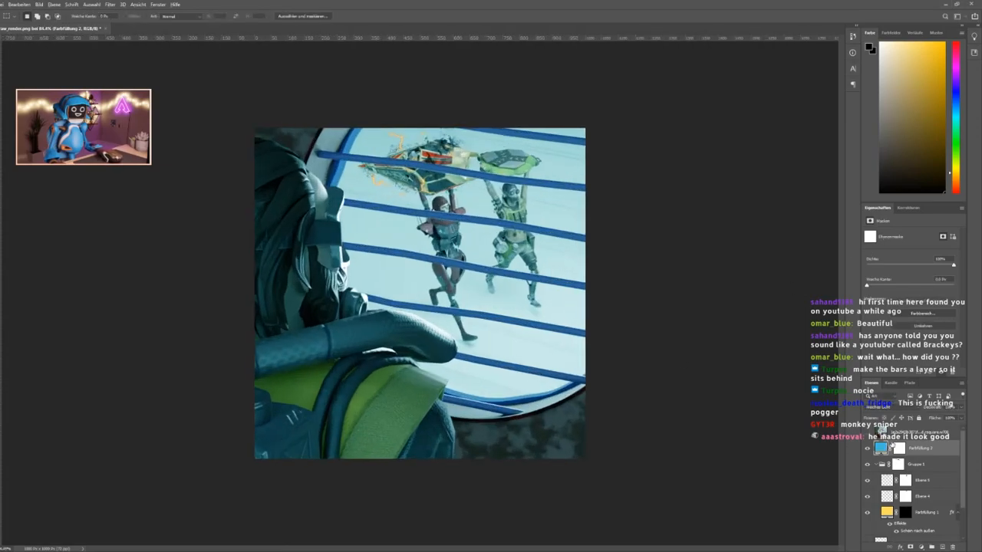
left_click_drag(813, 414, 825, 412)
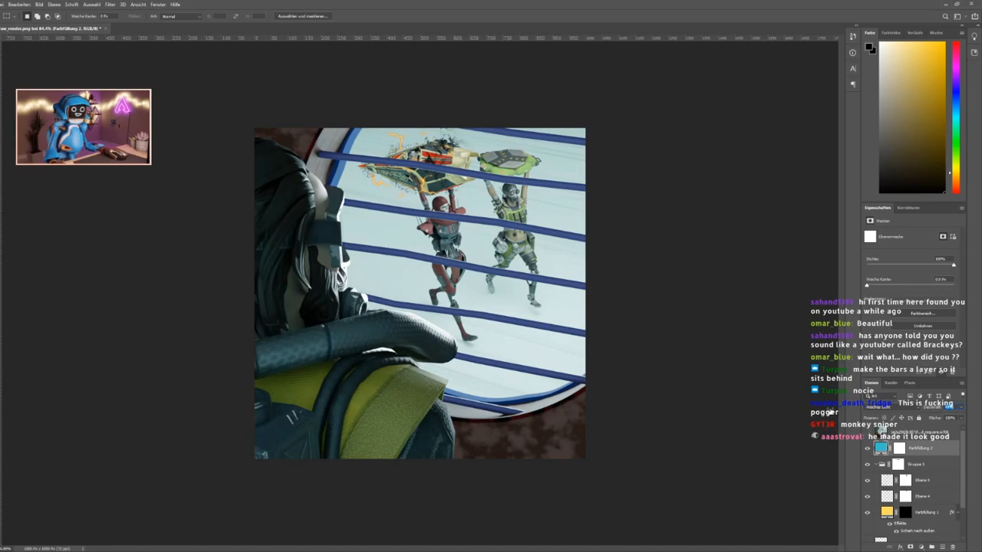
Compare the tinted render with the original meme and with the untinted version by toggling the meme and fill layers' visibility.
left_click(868, 434)
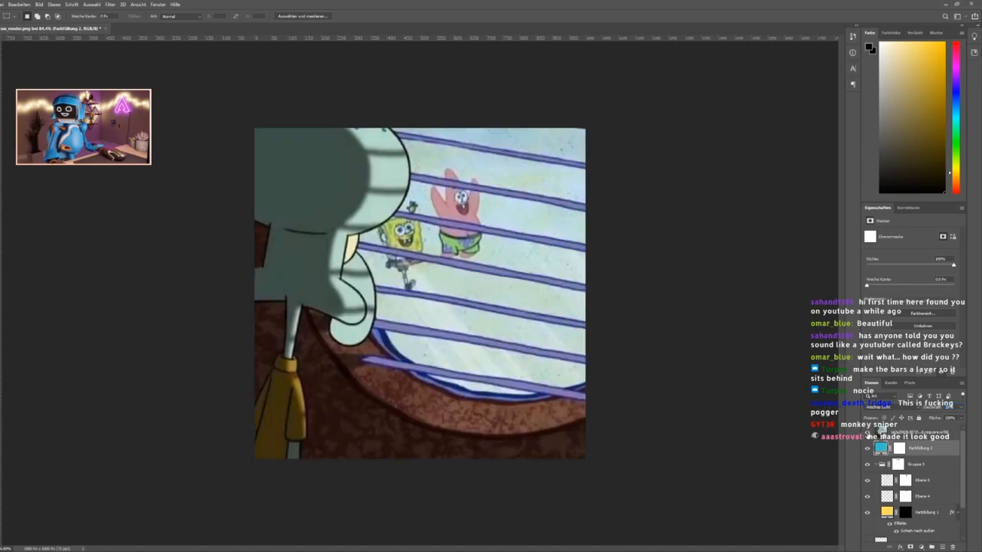
left_click(868, 434)
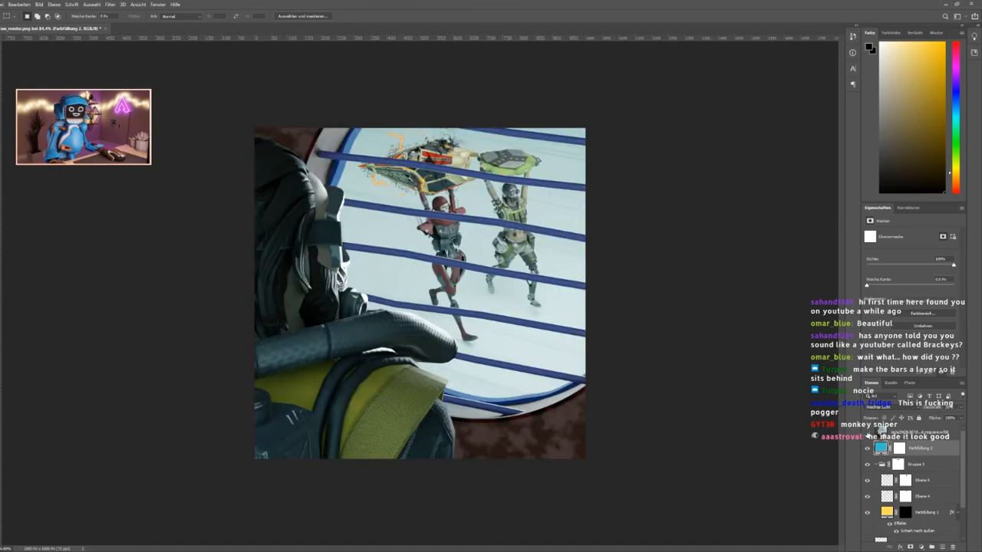
scroll(706, 375, "down", 2, "alt")
left_click(868, 449)
left_click(866, 450)
left_click(867, 450)
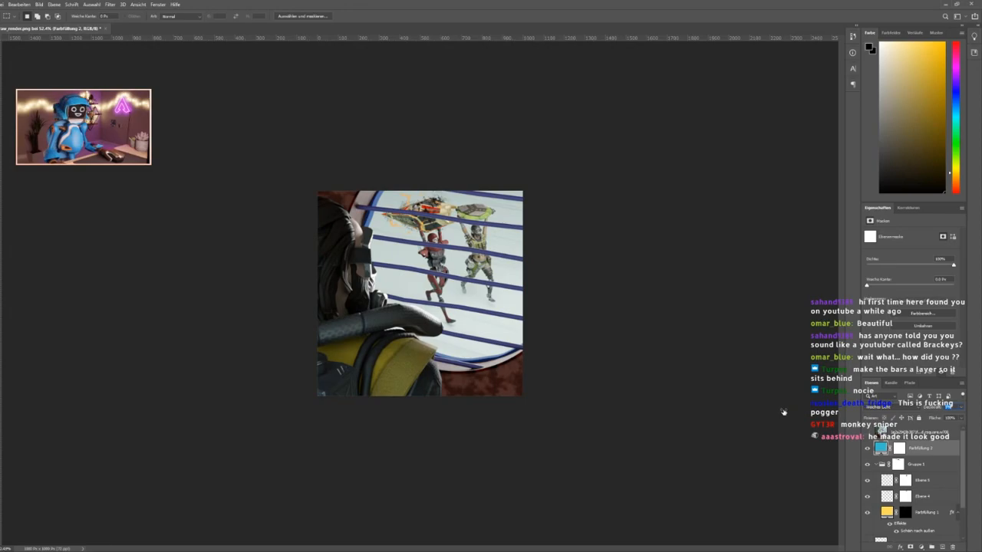
Paint black on the fill layer's mask over the foreground character to remove the cyan tint there, and readjust the layer's opacity.
left_click(899, 448)
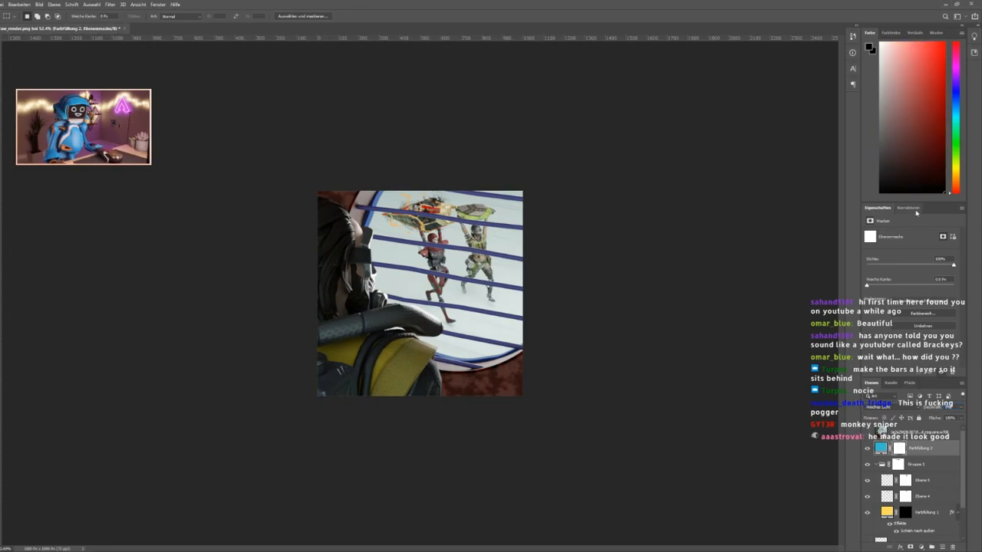
key("b")
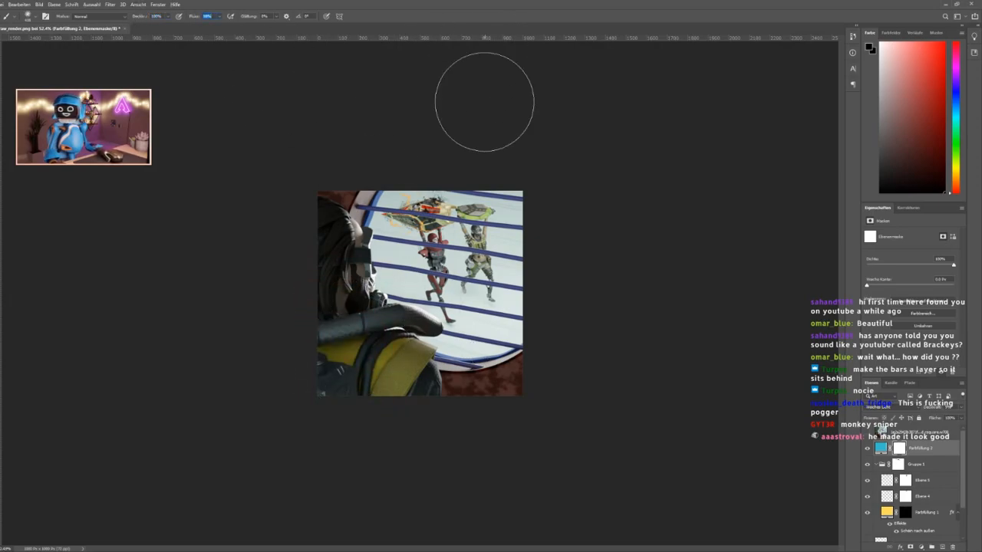
mouse_move(318, 178)
left_mouse_down()
mouse_move(425, 462)
mouse_move(437, 413)
mouse_move(318, 398)
mouse_move(332, 365)
left_mouse_up()
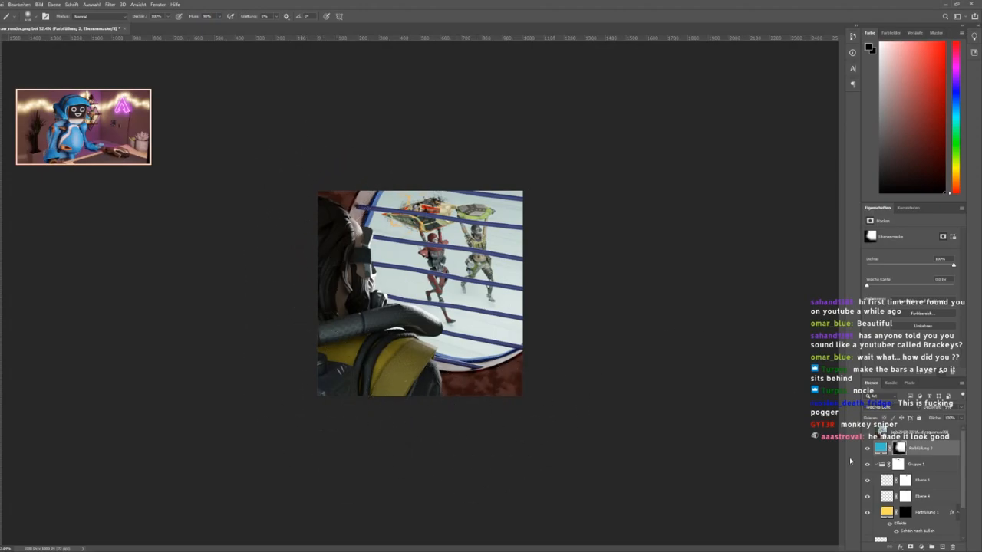
left_click(936, 408)
key("ctrl+minus")
key("m")
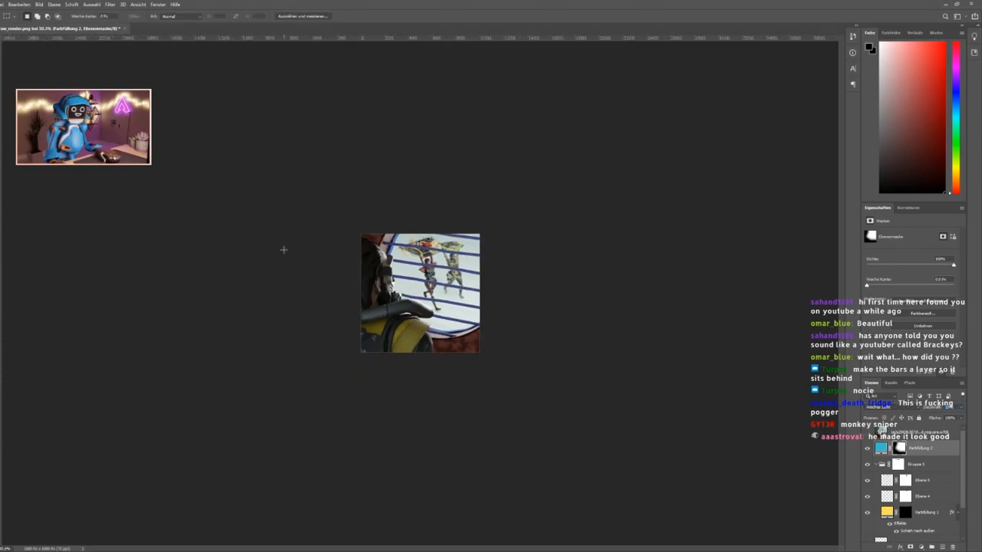
key("ctrl+plus")
key("ctrl+plus")
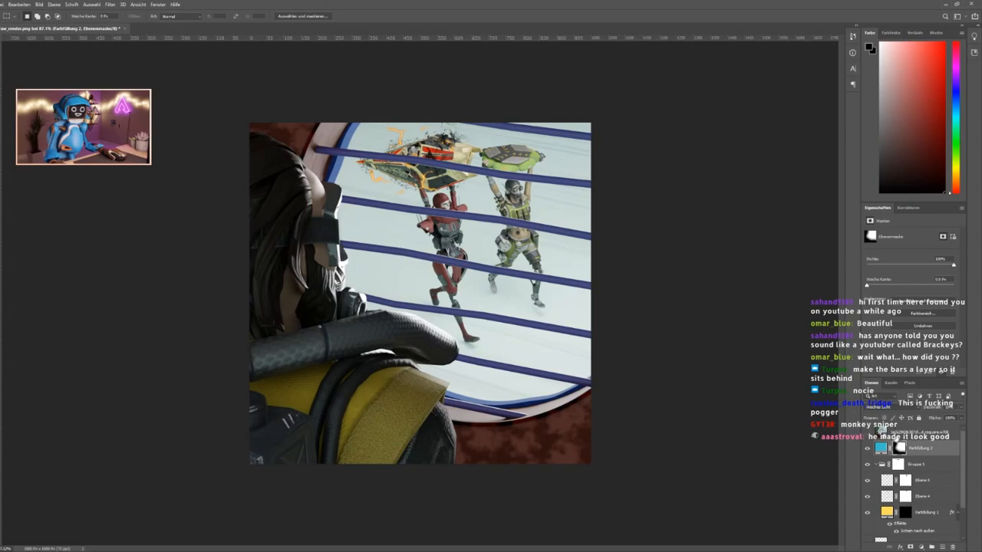
Load the fill layer's mask as a selection, add an Exposure adjustment layer limited to it, and raise its offset slightly.
left_click(899, 447, "ctrl")
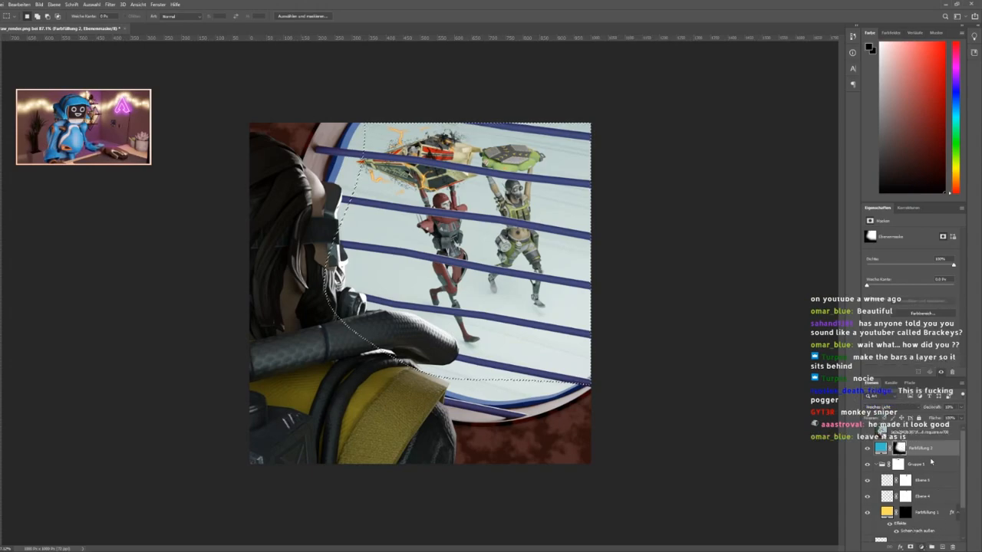
left_click(931, 442)
left_click_drag(910, 270, 912, 272)
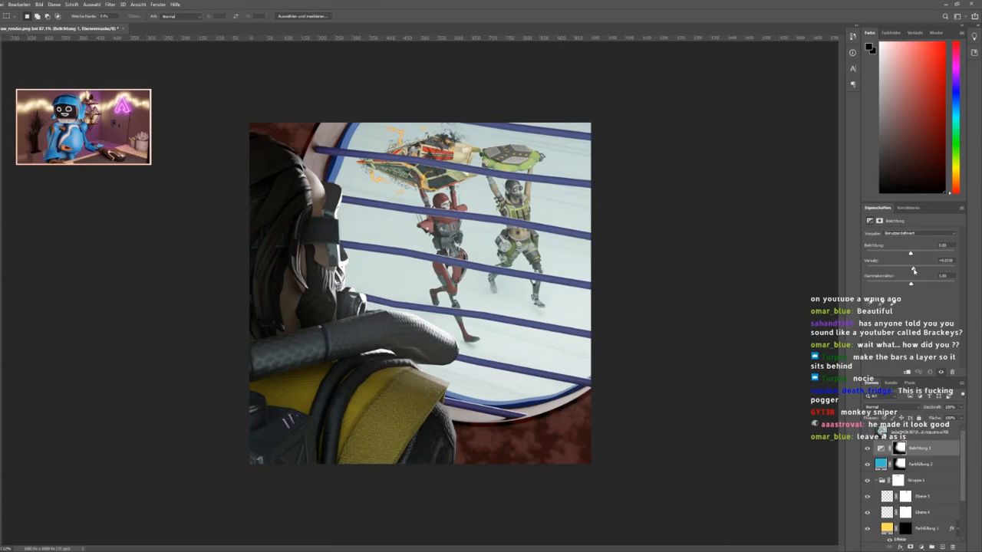
left_click_drag(912, 271, 911, 271)
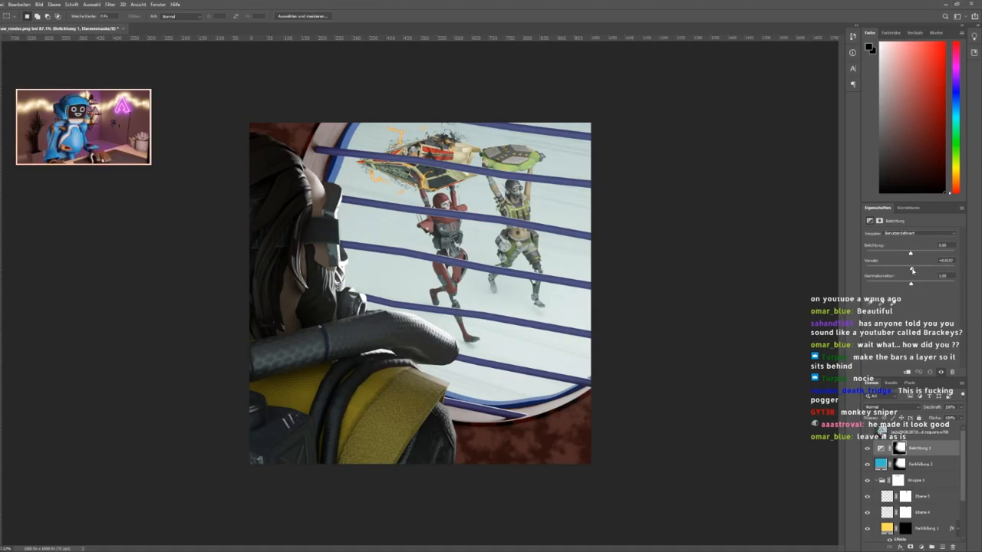
Group the Exposure adjustment layer with the cyan fill layer.
scroll(539, 326, "down", 4, "alt")
left_click(920, 466, "shift")
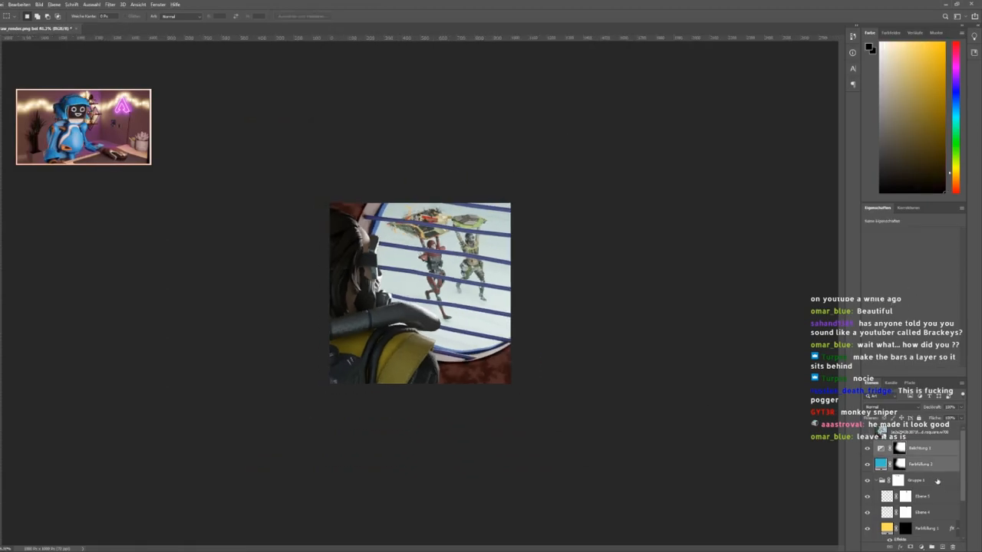
key("ctrl+g")
Examine the colour grading's effect on the whole image by repeatedly toggling the new group's visibility.
scroll(551, 336, "down", 3, "alt")
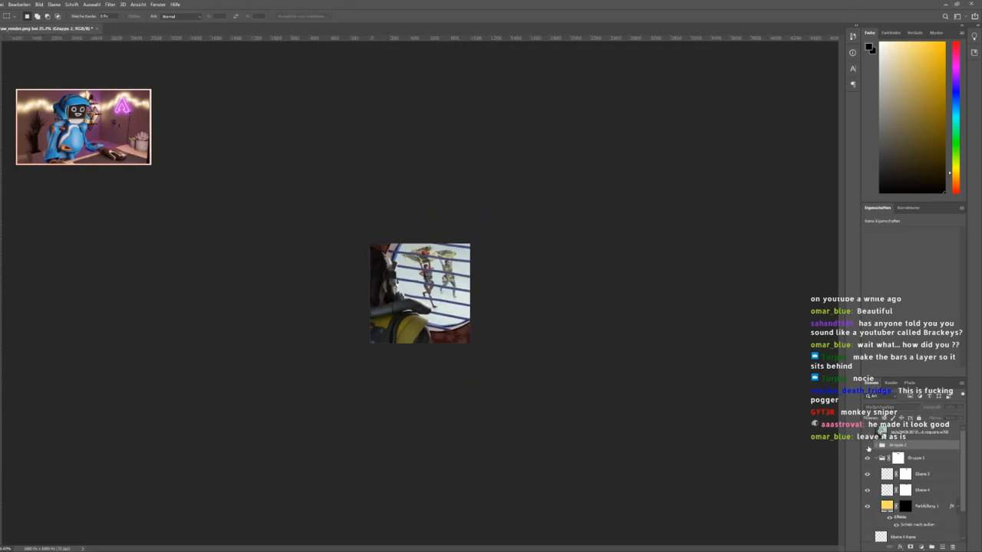
left_click(868, 446)
left_click(868, 446)
left_click(868, 446)
scroll(395, 236, "up", 4, "alt")
scroll(606, 303, "up", 3, "alt")
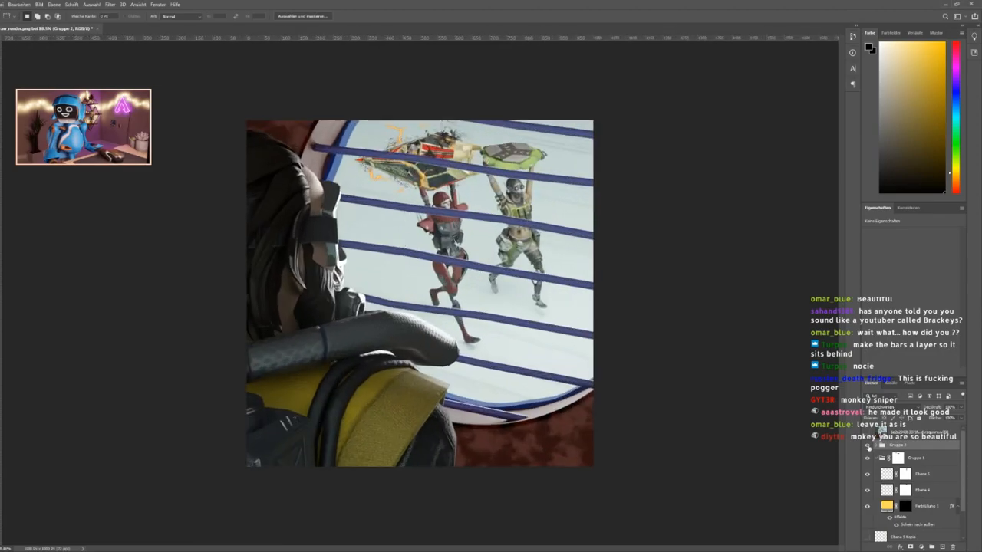
left_click(868, 446)
left_click(868, 446)
left_click(868, 446)
left_click(868, 447)
left_click(868, 446)
left_click(868, 447)
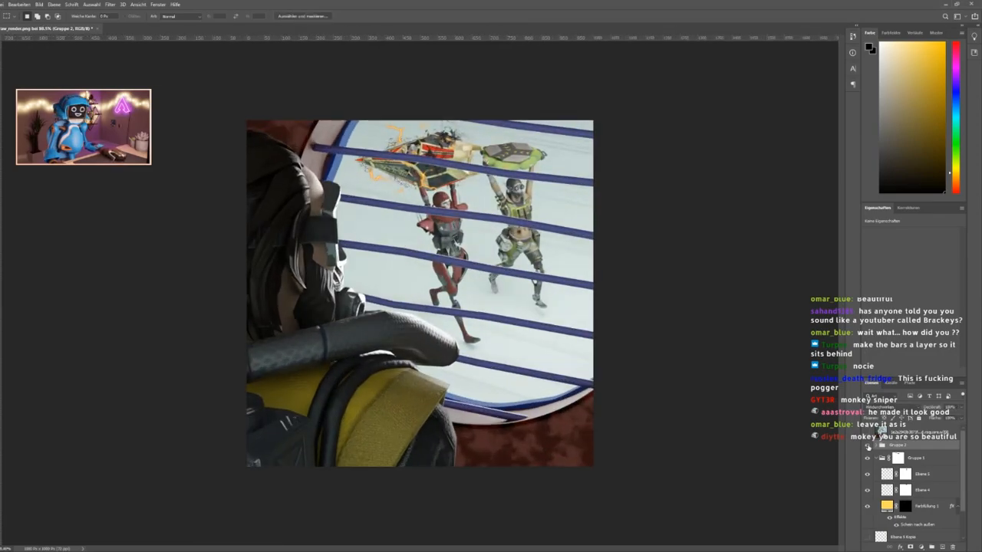
left_click(868, 446)
left_click(868, 446)
left_click(868, 446)
left_click(868, 446)
Inspect the grading up close on the red character's torso and on the full image by toggling the group's visibility.
scroll(443, 259, "up", 5, "alt")
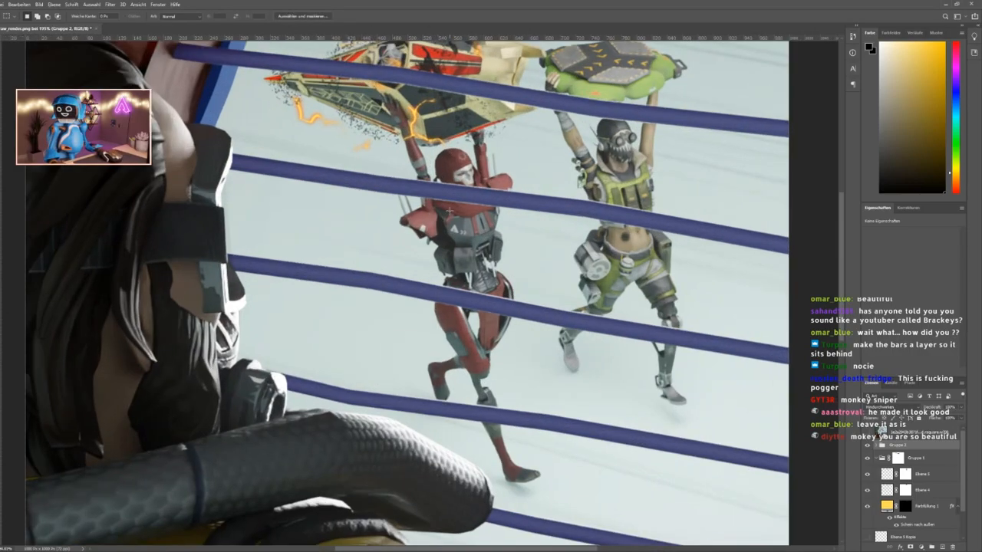
scroll(443, 259, "up", 3, "alt")
scroll(453, 265, "up", 2, "alt")
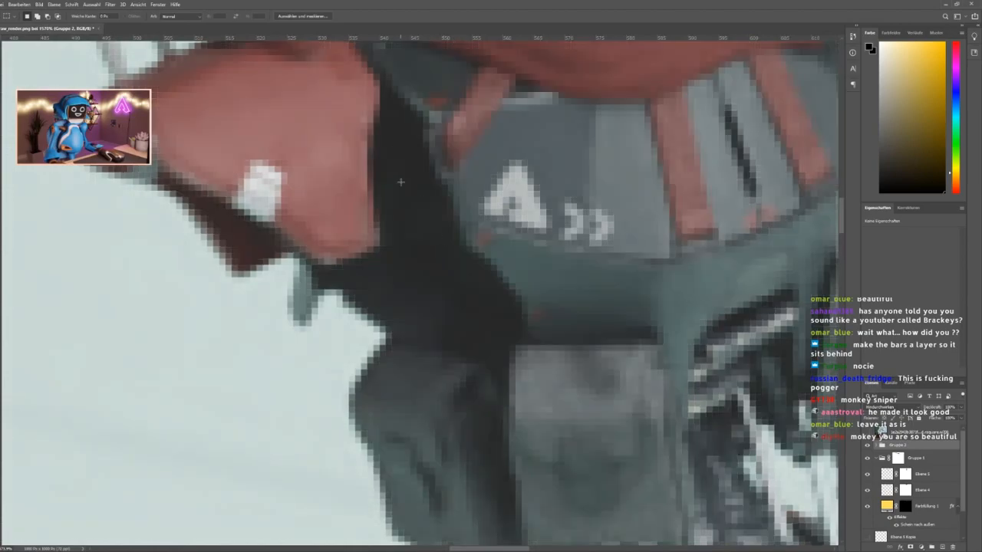
left_click(868, 447)
left_click(868, 447)
left_click(868, 446)
left_click(868, 446)
left_click(868, 446)
left_click(868, 447)
left_click(868, 447)
left_click(868, 446)
left_click(868, 446)
left_click(868, 447)
key("ctrl+0")
scroll(512, 304, "down", 2, "alt")
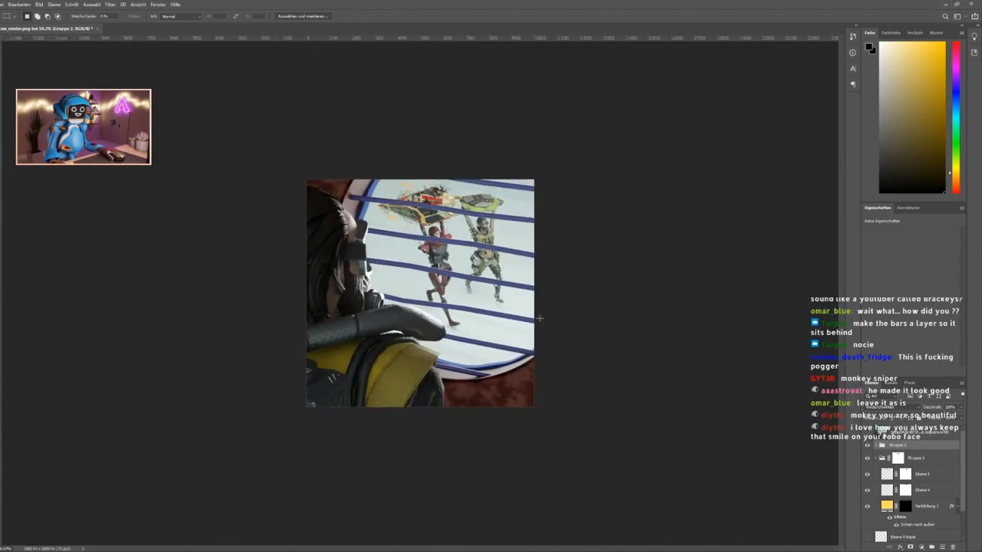
left_click(868, 446)
left_click(868, 446)
scroll(869, 446, "down", 3, "alt")
scroll(869, 446, "up", 2, "alt")
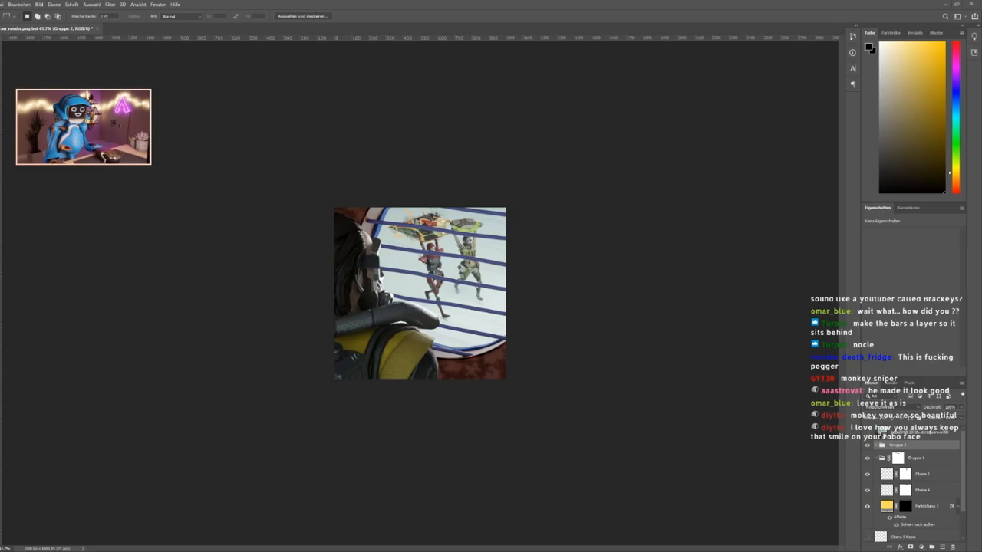
Place the white watermark file as a layer above the grading group and move it to the lower part of the image.
key("ctrl+t")
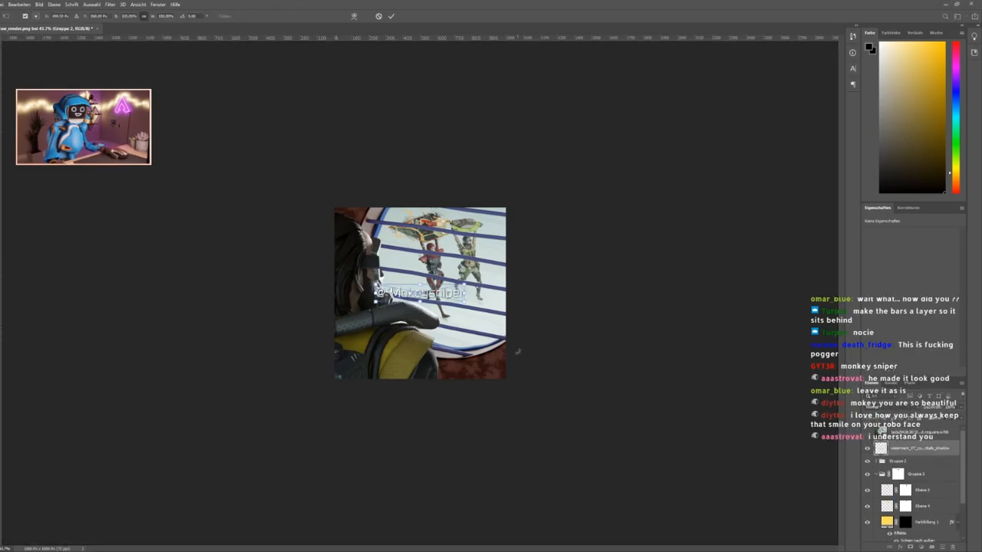
left_click(391, 16)
left_click(2, 50)
left_click_drag(415, 307, 424, 364)
scroll(448, 358, "up", 1, "alt")
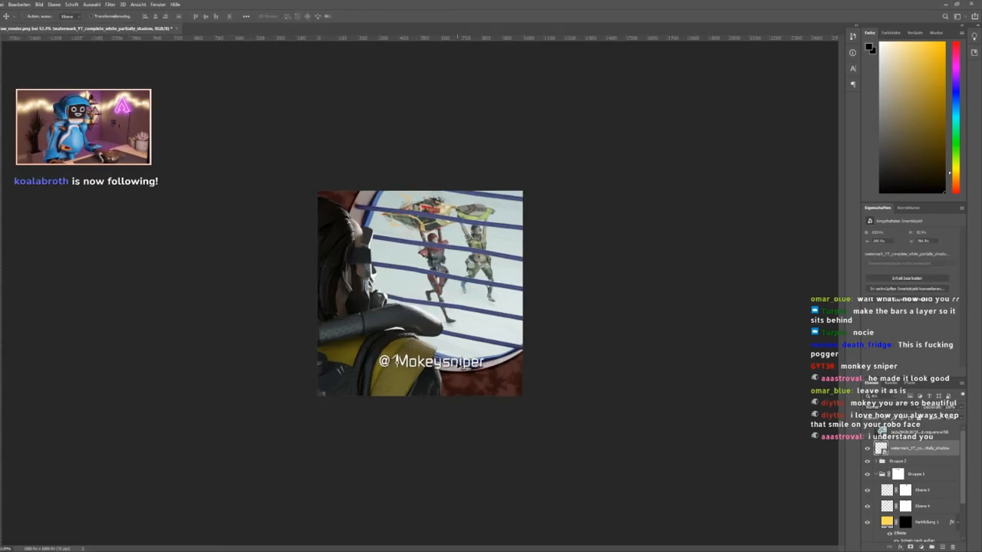
Scale down the watermark, rotate it parallel to the window bars, and position it between the lower bars at the right edge.
scroll(491, 346, "up", 3, "alt")
key("ctrl+t")
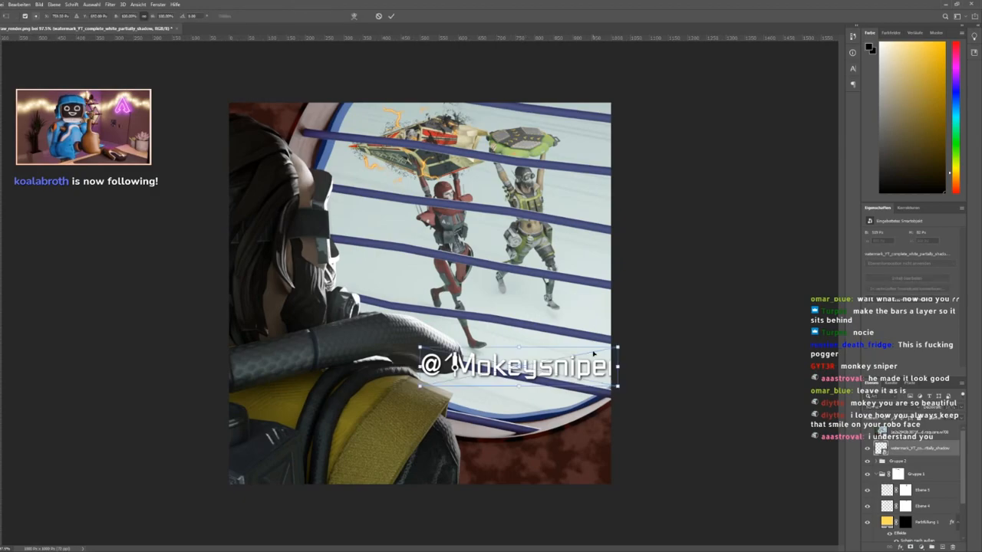
left_click_drag(625, 340, 570, 369)
left_click_drag(498, 366, 554, 374)
left_click_drag(619, 365, 606, 365)
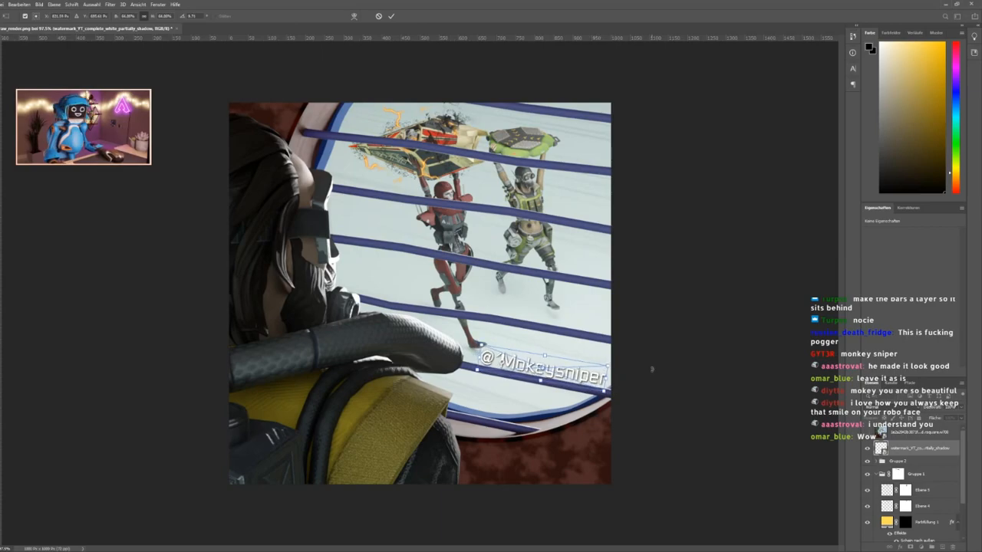
left_click(390, 16)
Lower the watermark layer's opacity so it blends faintly into the bright window area.
key("ctrl+minus")
key("ctrl+minus")
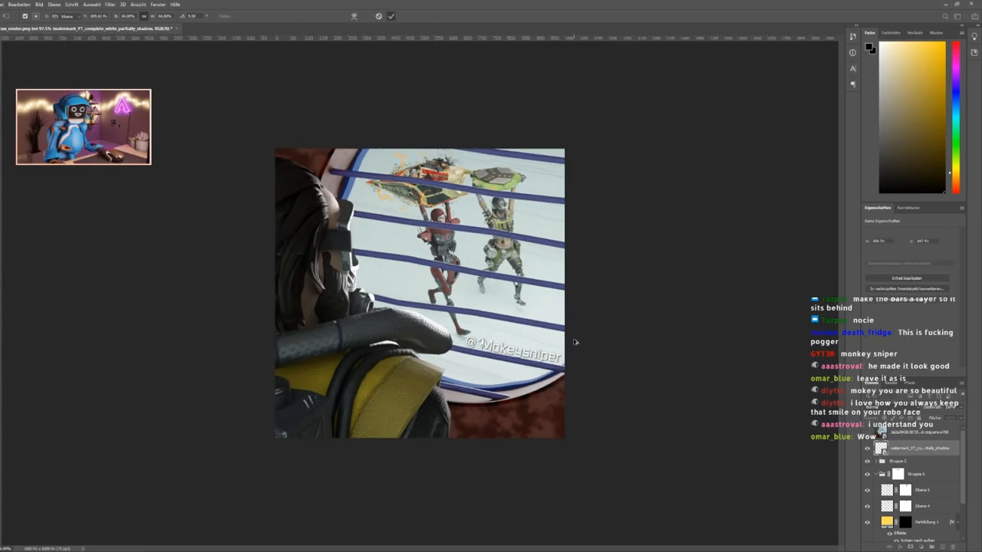
key("ctrl+z")
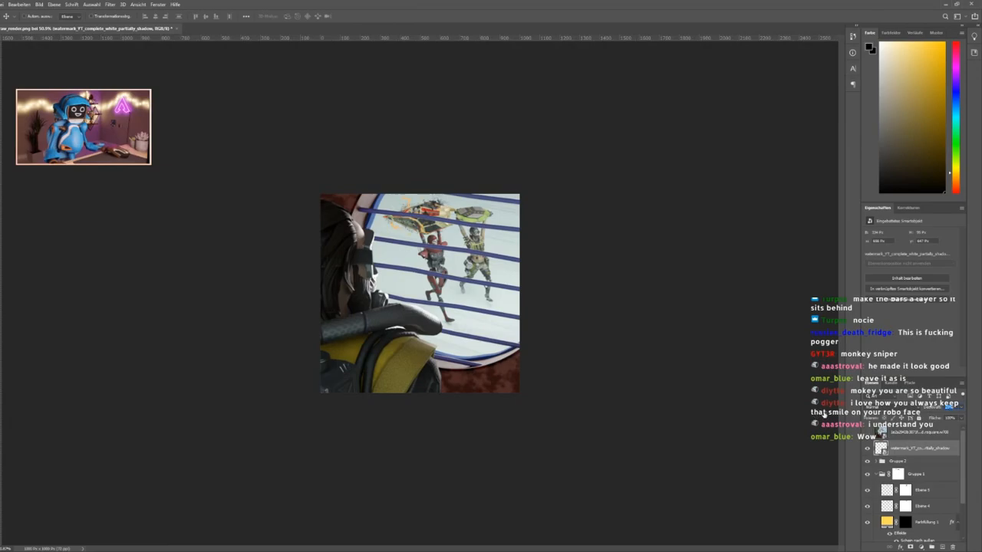
scroll(526, 346, "down", 1, "alt")
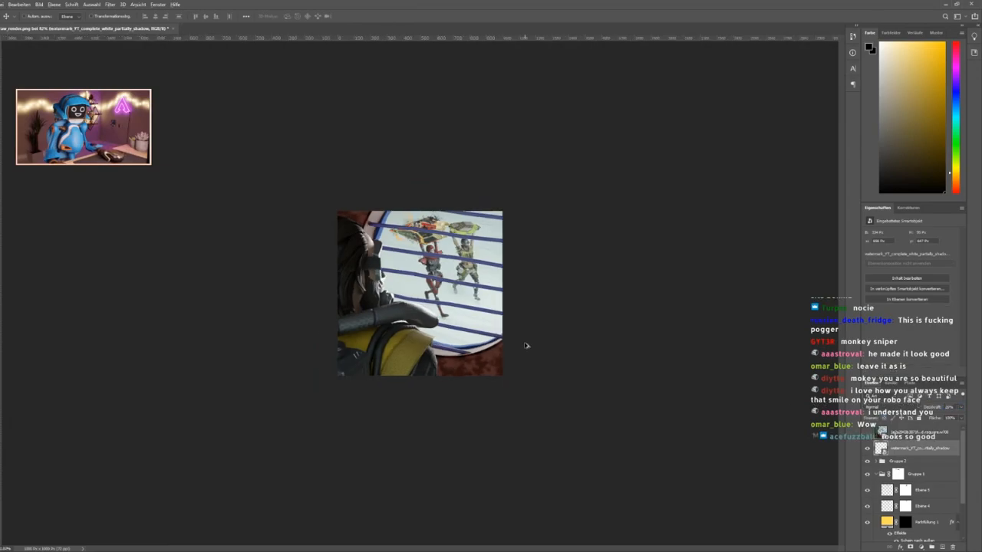
Shrink the watermark slightly about its centre so it sits clear of the image's right edge.
scroll(526, 340, "up", 4, "alt")
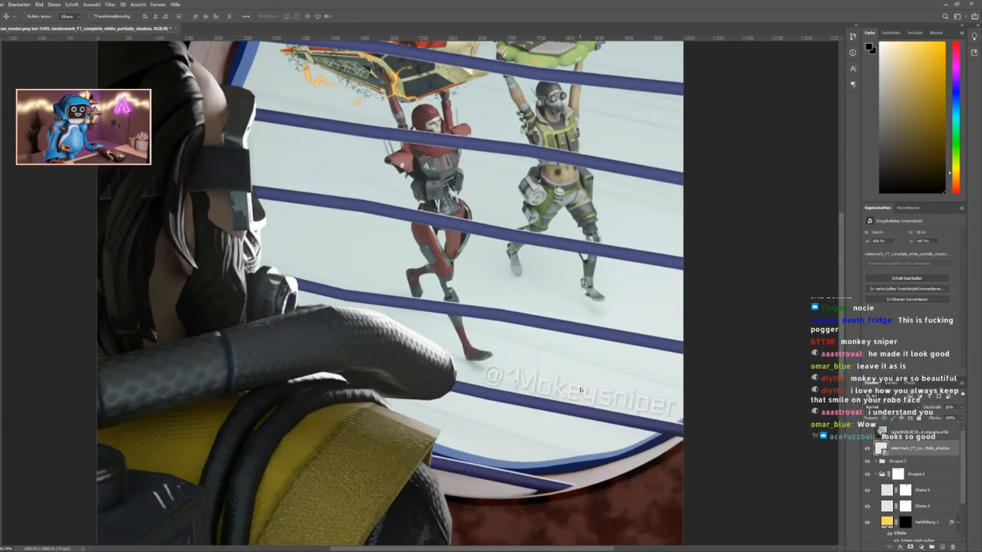
key("ctrl+t")
left_click_drag(681, 383, 665, 385, "alt")
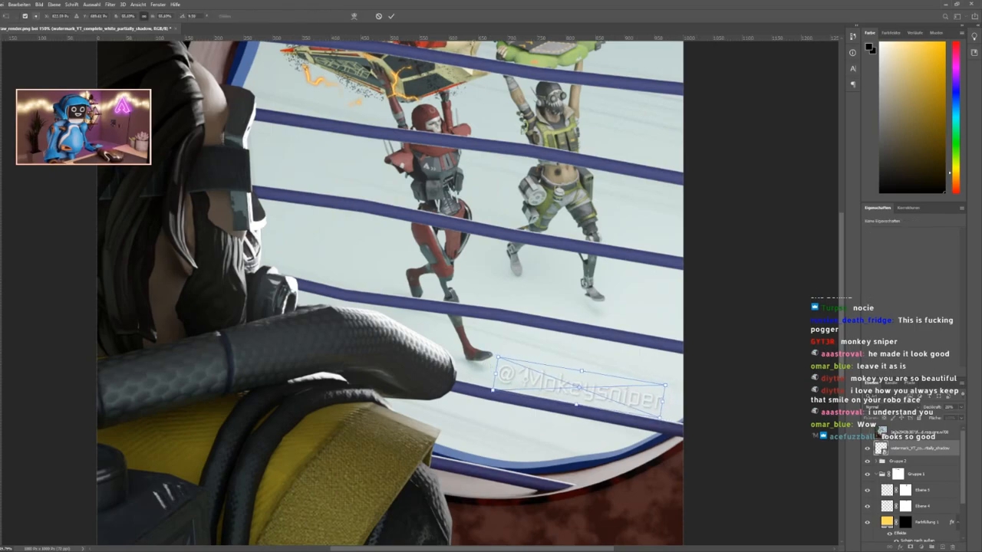
left_click(391, 16)
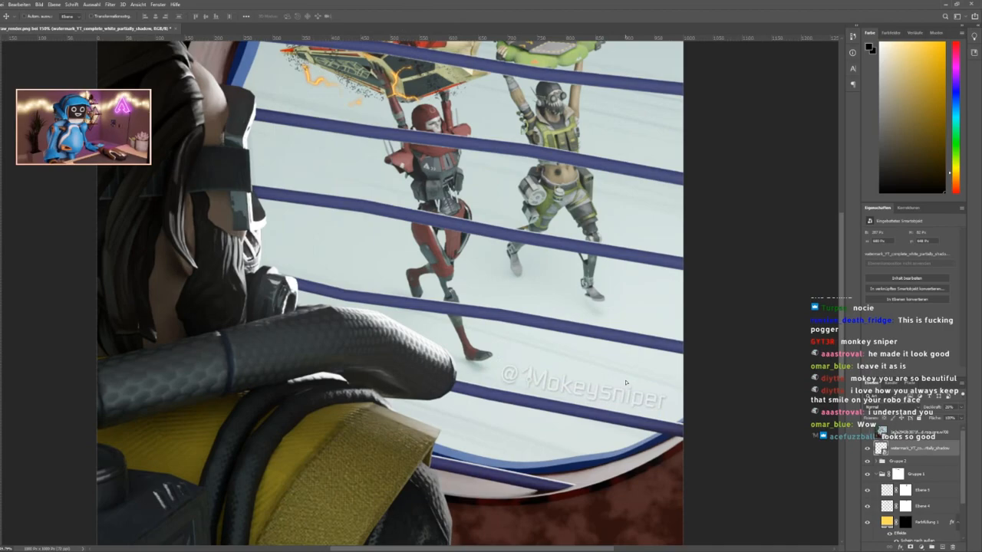
scroll(630, 383, "down", 5, "alt")
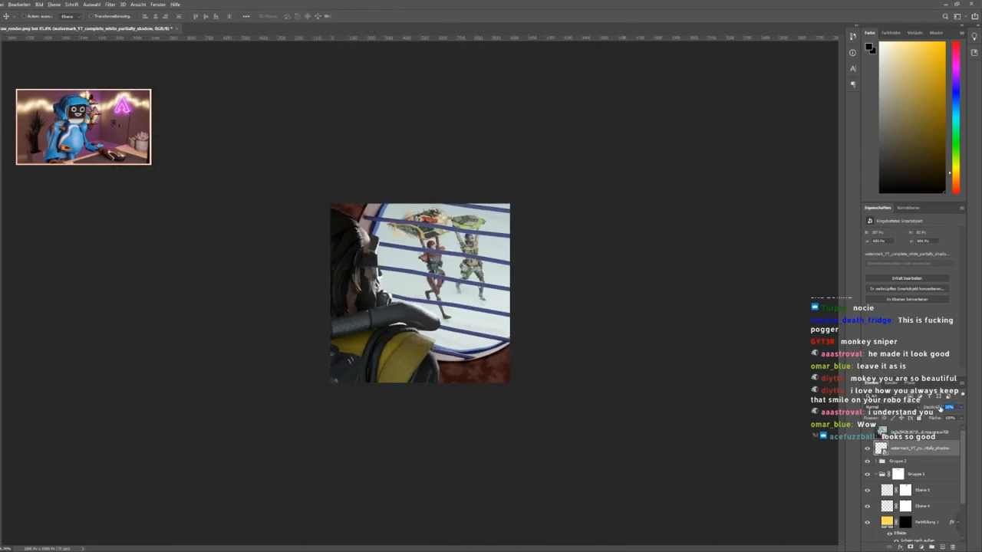
scroll(516, 289, "down", 1, "alt")
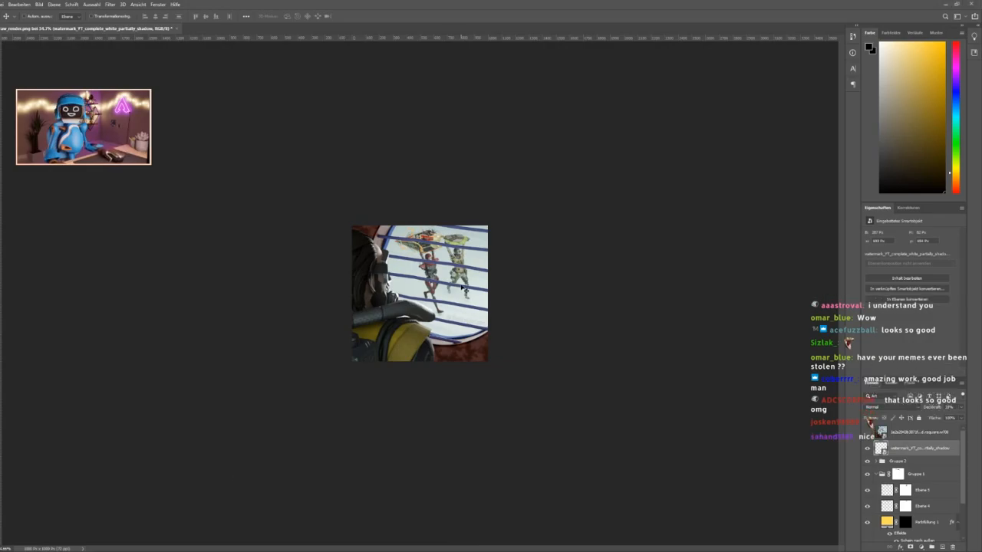
scroll(460, 286, "up", 12, "alt")
scroll(461, 286, "up", 1, "alt")
scroll(462, 286, "down", 1, "alt")
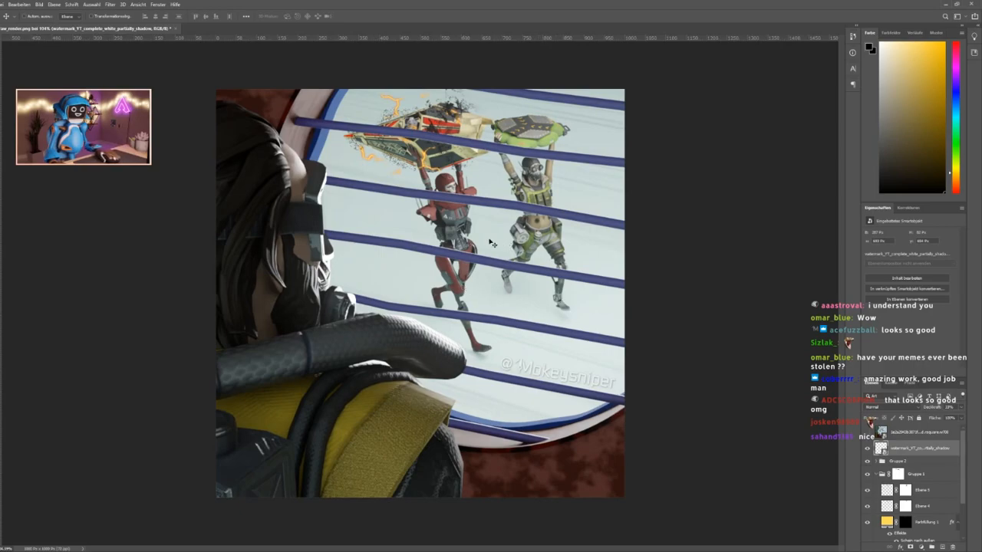
Add an Exposure adjustment layer above the second layer group and raise its exposure slightly to brighten the image.
key("m")
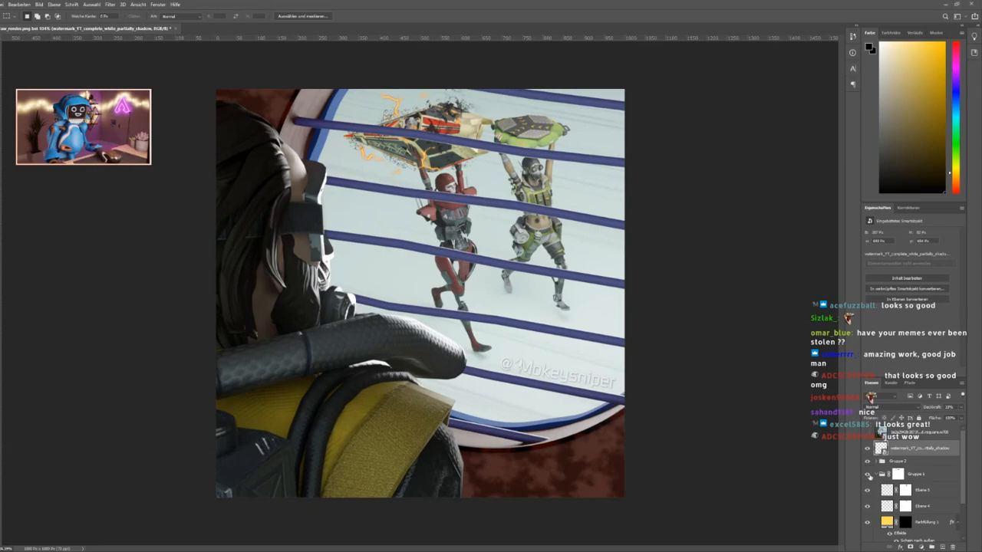
left_click(911, 462)
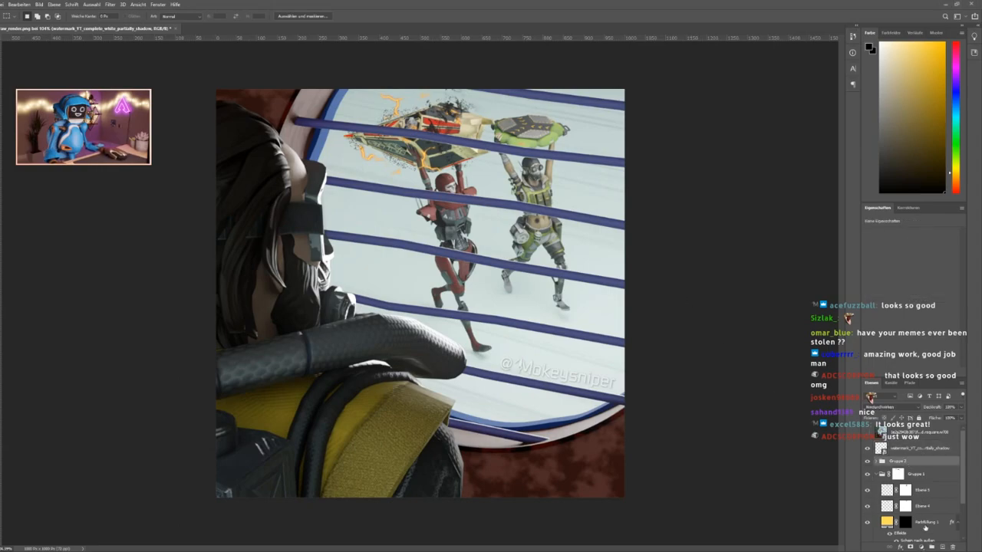
left_click(921, 547)
left_click(931, 453)
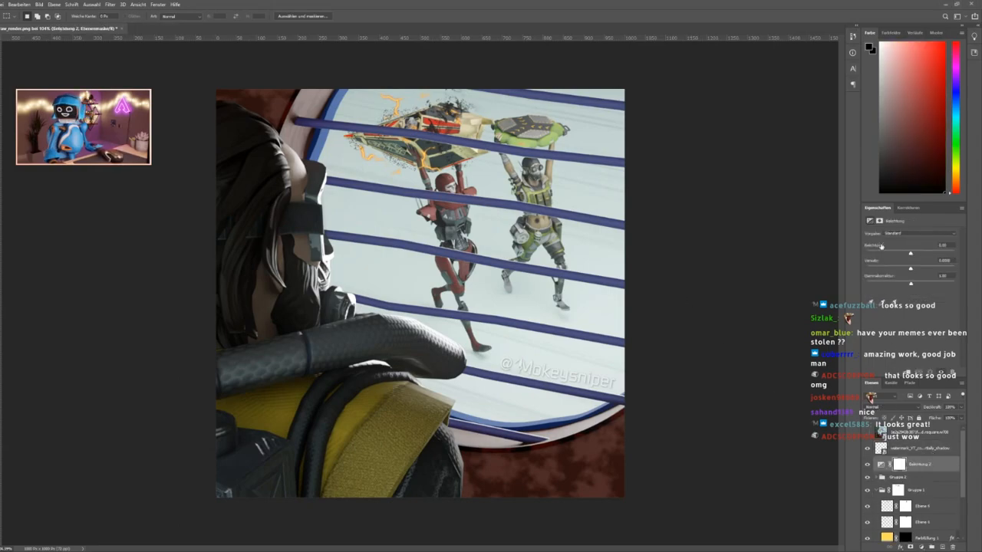
left_click_drag(876, 248, 879, 247)
Add a Hue/Saturation adjustment layer above the new Exposure layer and raise its overall saturation slightly.
left_click(921, 547)
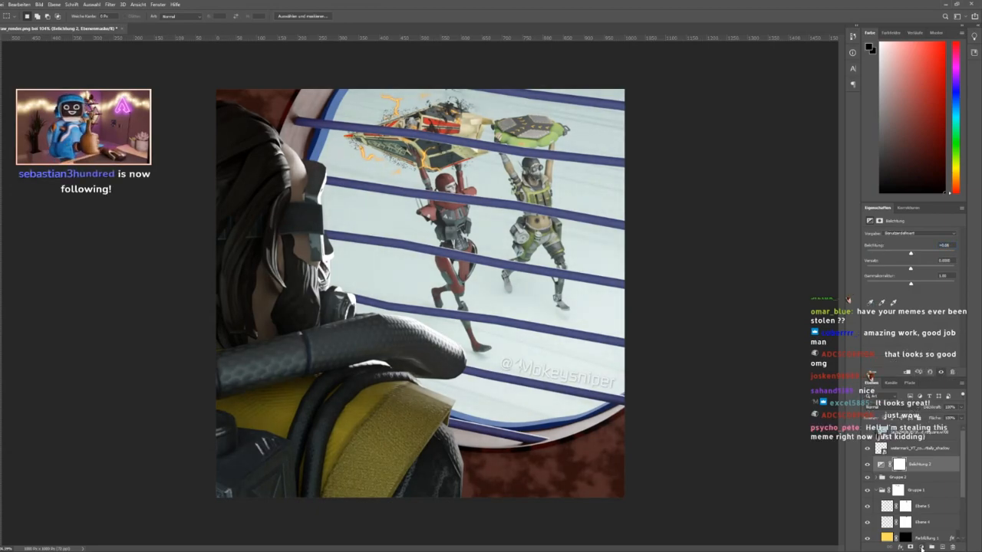
left_click(928, 474)
left_click_drag(911, 278, 919, 279)
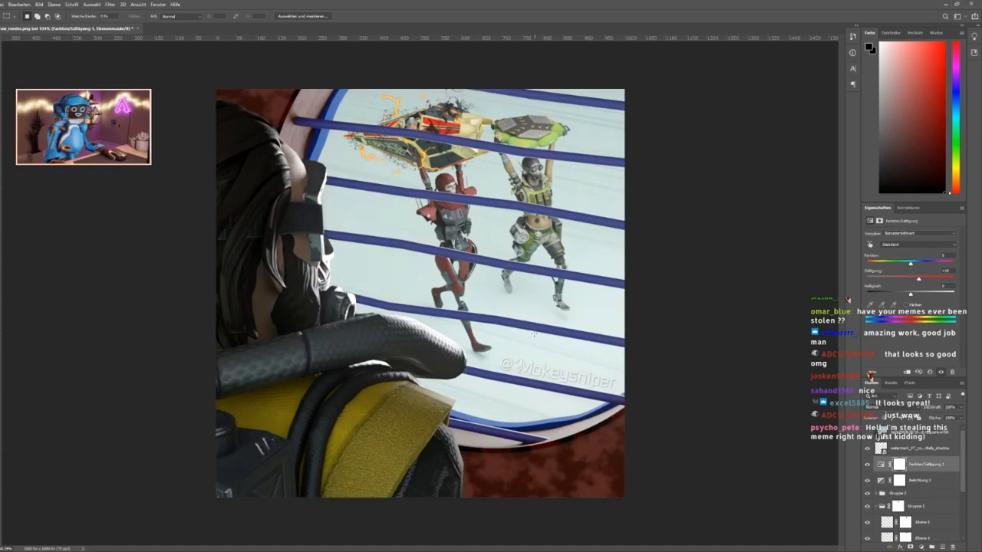
Group the new Hue/Saturation and Exposure adjustment layers together beneath the watermark layer.
scroll(529, 344, "down", 4, "alt")
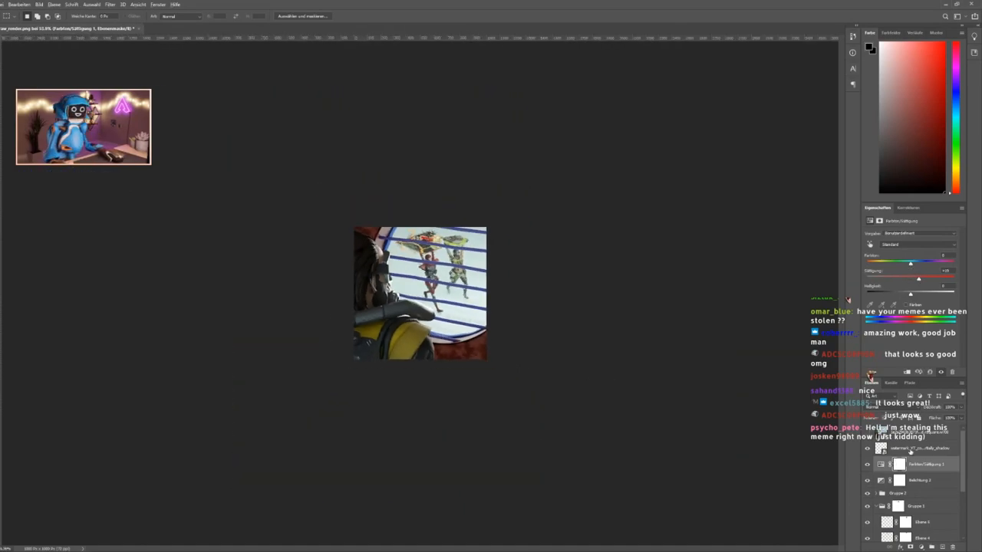
left_click(910, 451, "shift")
left_click(915, 471)
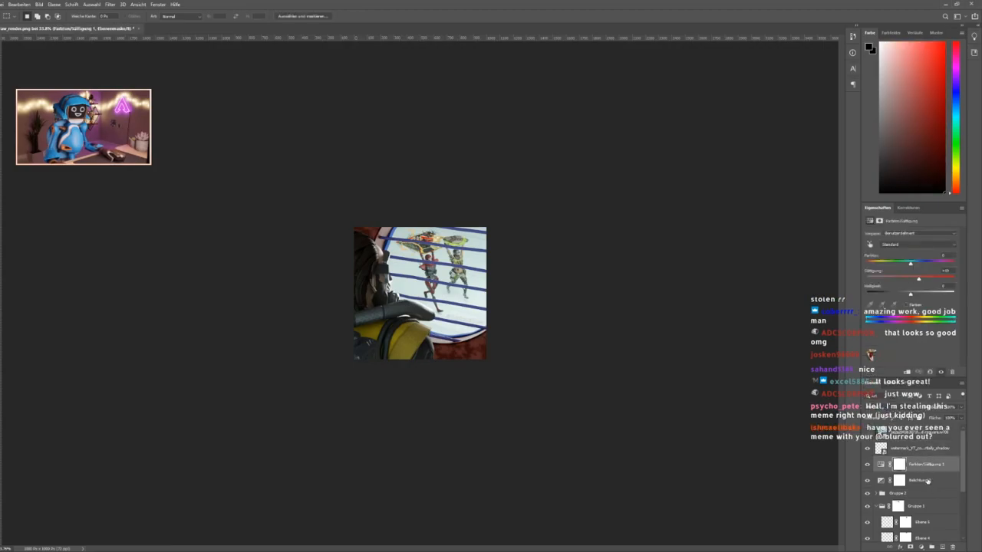
left_click(926, 481, "shift")
key("ctrl+g")
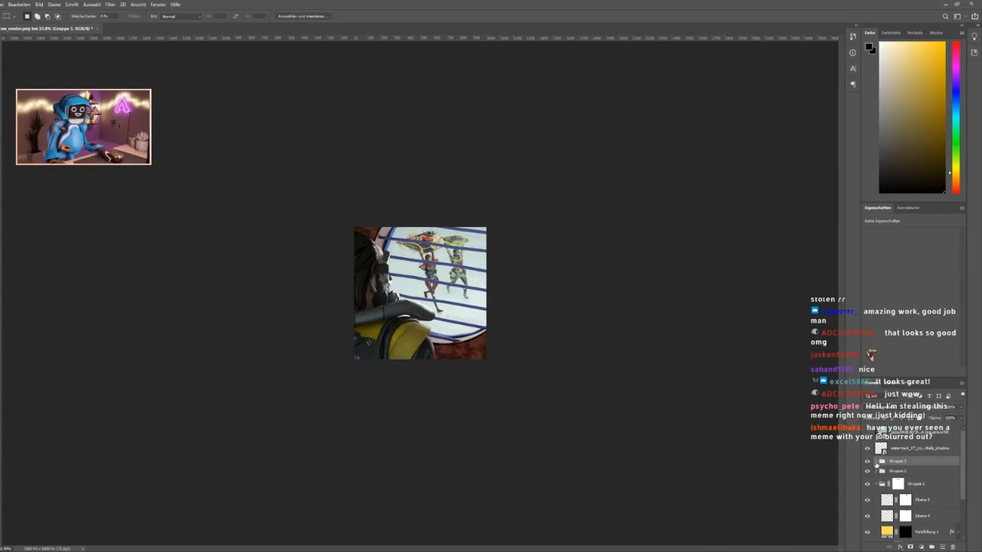
Paint the Hue/Saturation mask black over the yellow clothing in the image's lower-left area with a large soft brush, keeping the Exposure layer enabled.
left_click(874, 461)
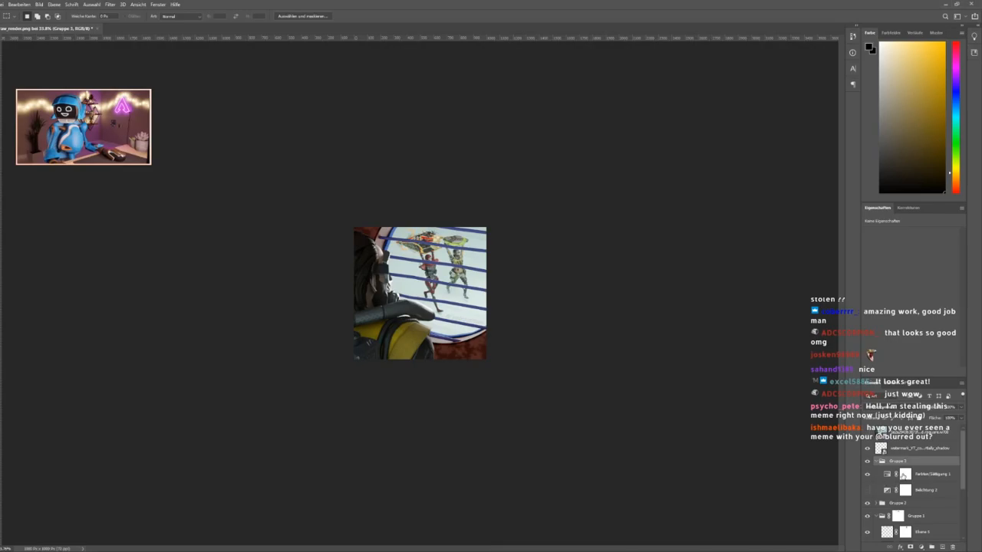
left_click(904, 475)
key("b")
right_click_drag(417, 333, 392, 350, "alt")
left_click_drag(393, 350, 358, 356)
left_click(867, 490)
left_click(866, 463)
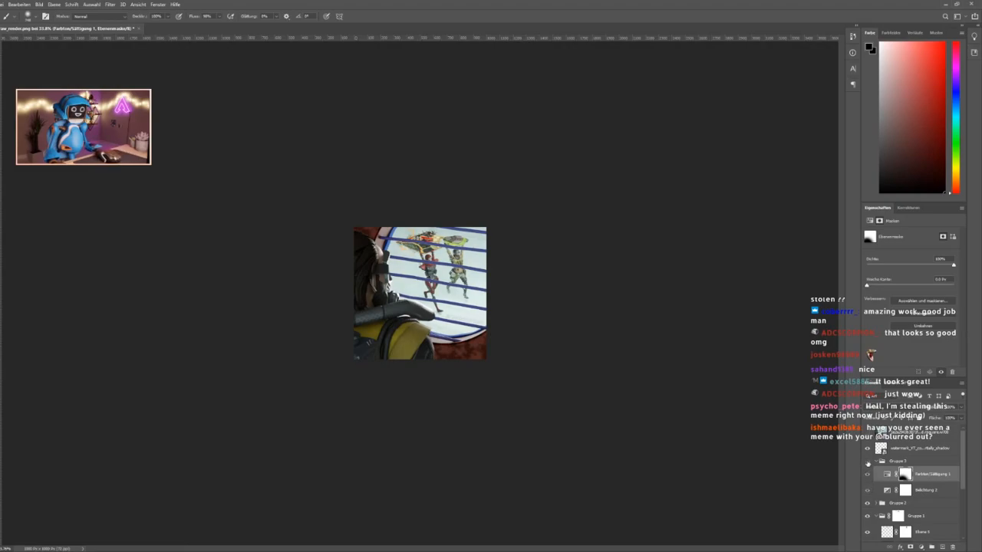
Paint the Exposure mask black over the two running characters in the bright window, keeping the adjustment group enabled.
left_click(906, 491)
mouse_move(413, 273)
left_mouse_down()
mouse_move(437, 280)
mouse_move(462, 262)
left_mouse_up()
left_click(868, 462)
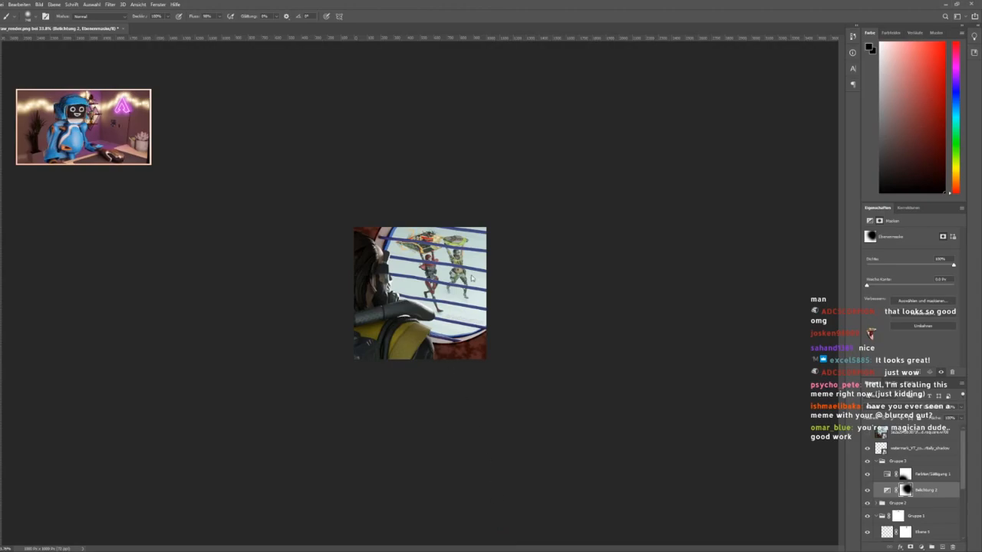
Try merging all visible layers into a single layer, and undo the merge.
key("ctrl+shift+e")
key("space")
key("ctrl+z")
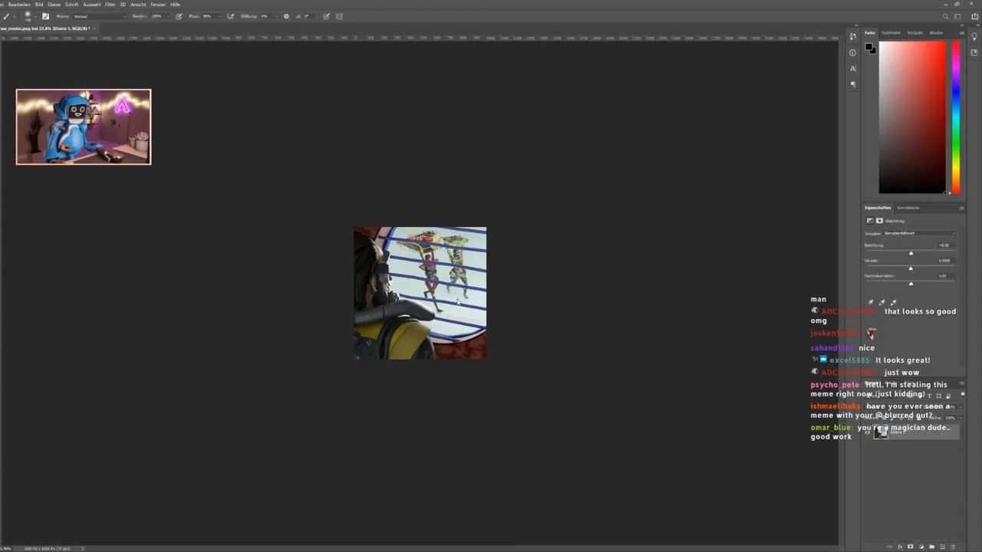
scroll(453, 291, "up", 8, "alt")
scroll(458, 298, "up", 3, "alt")
scroll(458, 298, "up", 2, "alt")
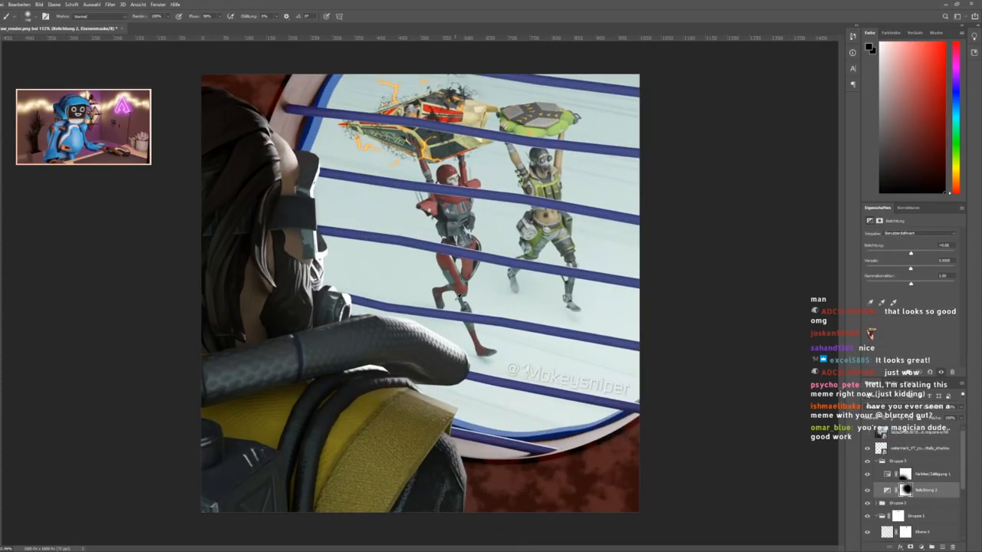